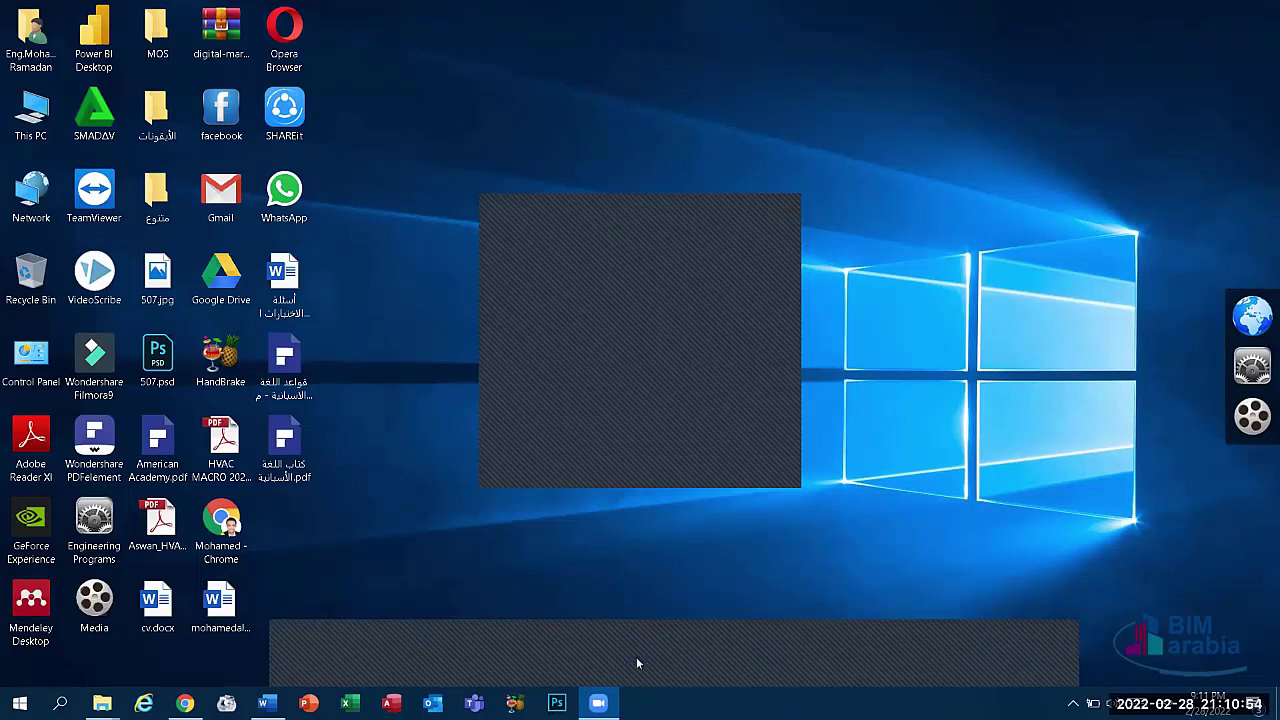
- Close the floating window so the desktop and its icons show
{"action": "left_click", "coordinate": [786, 212]}
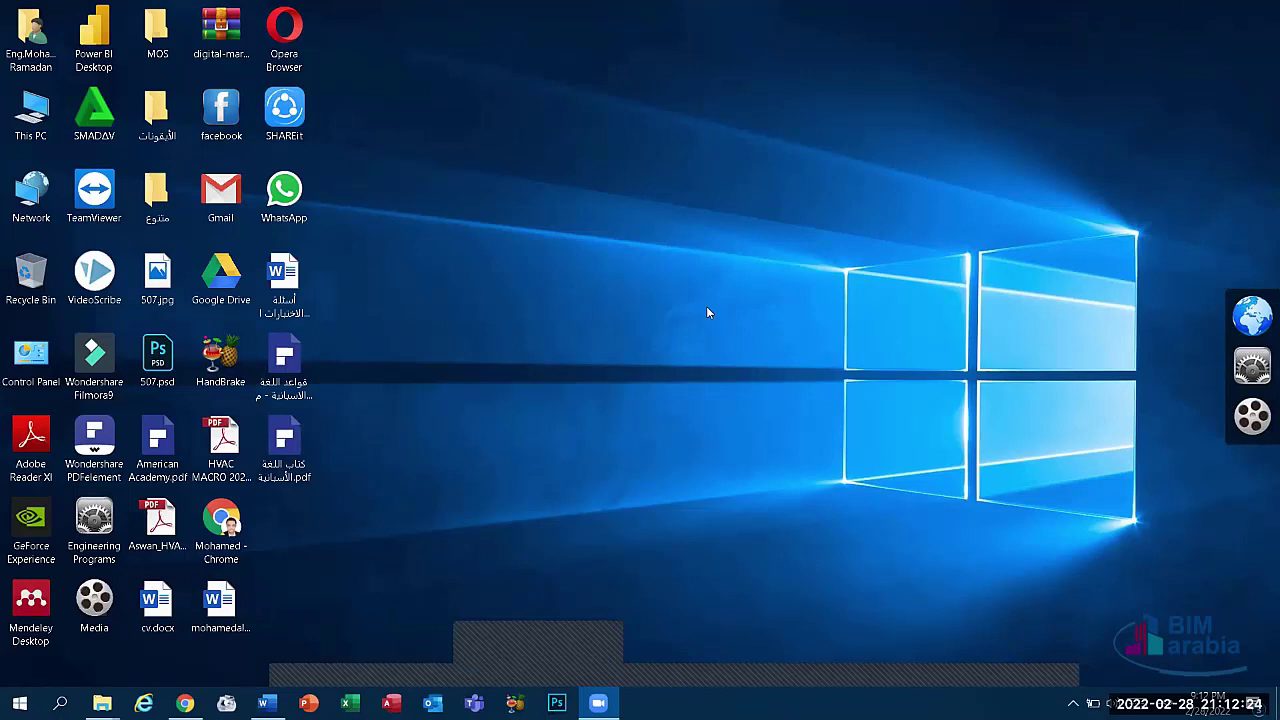
{"action": "left_click", "coordinate": [787, 211]}
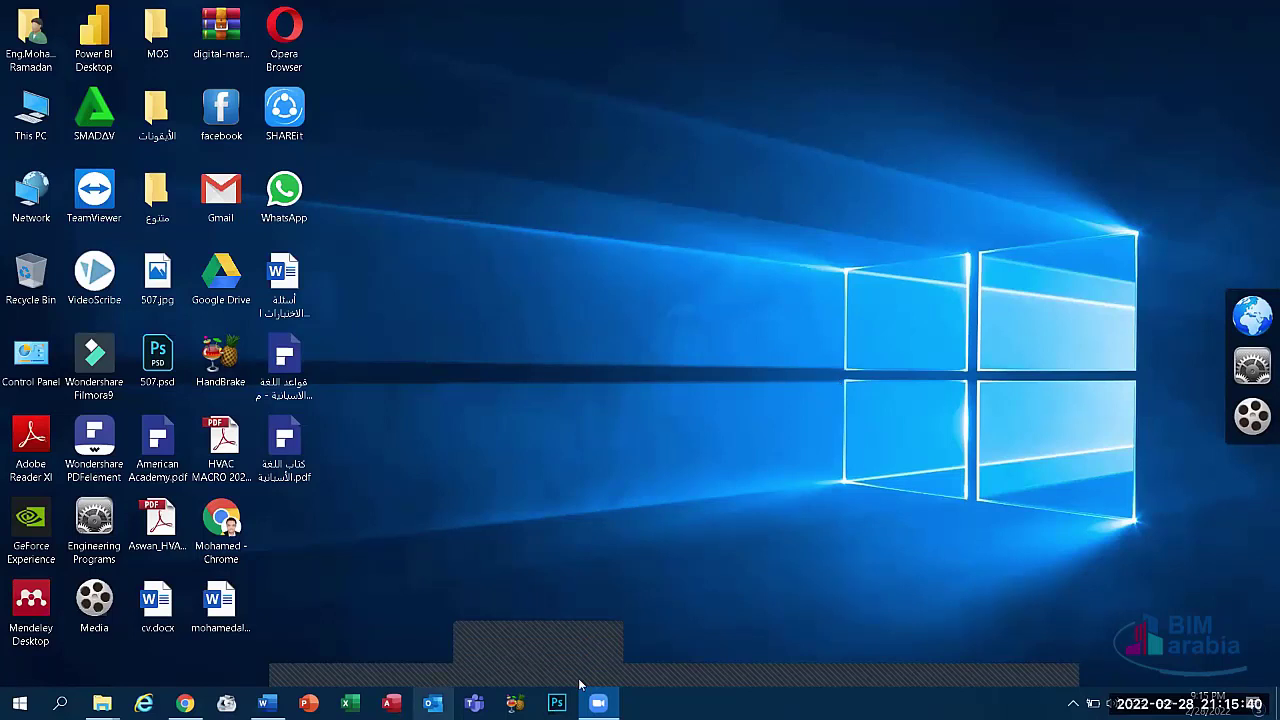
{"action": "left_click", "coordinate": [514, 703]}
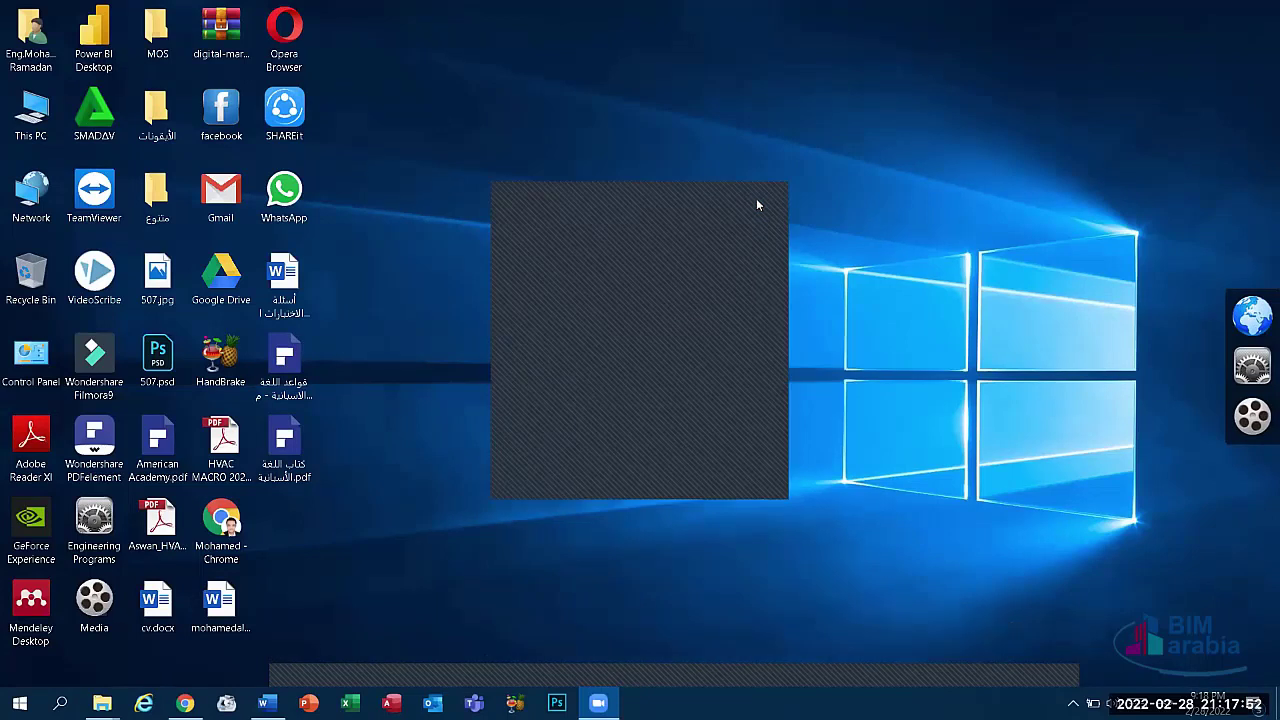
- Dismiss the dark floating panel to clear the desktop
{"action": "left_click", "coordinate": [756, 207]}
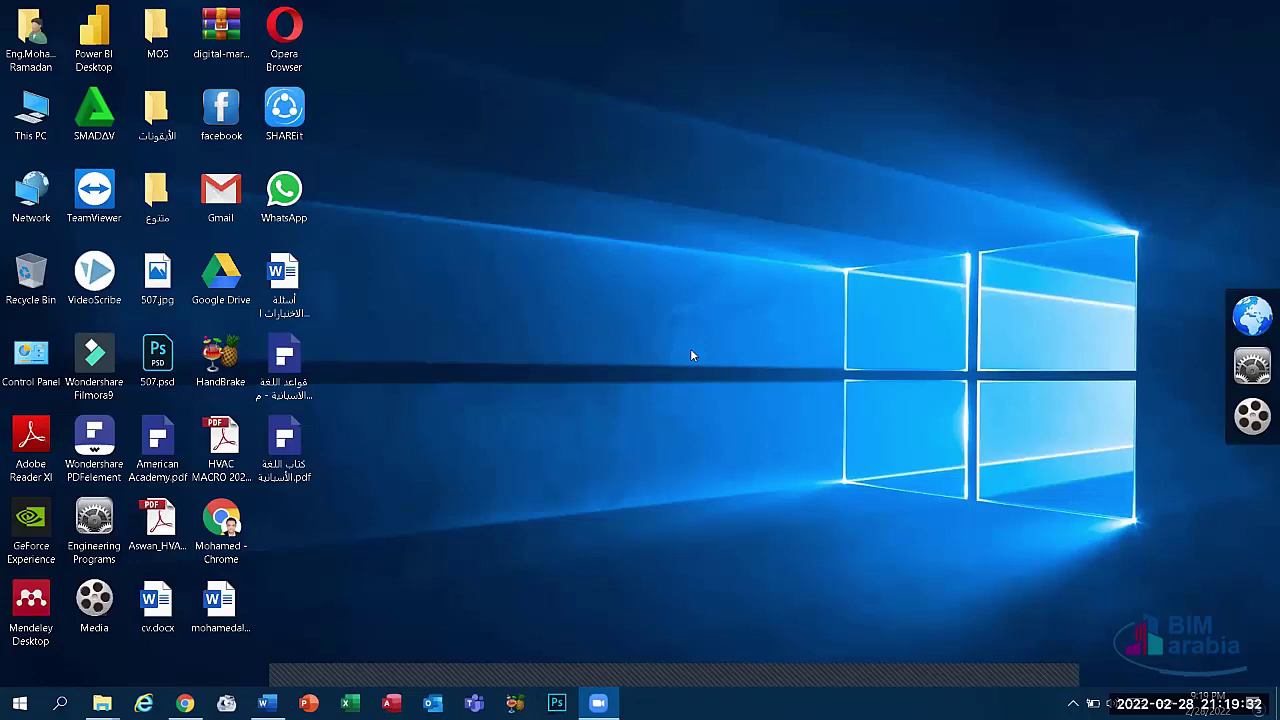
{"action": "right_click", "coordinate": [785, 202]}
{"action": "left_click", "coordinate": [778, 351]}
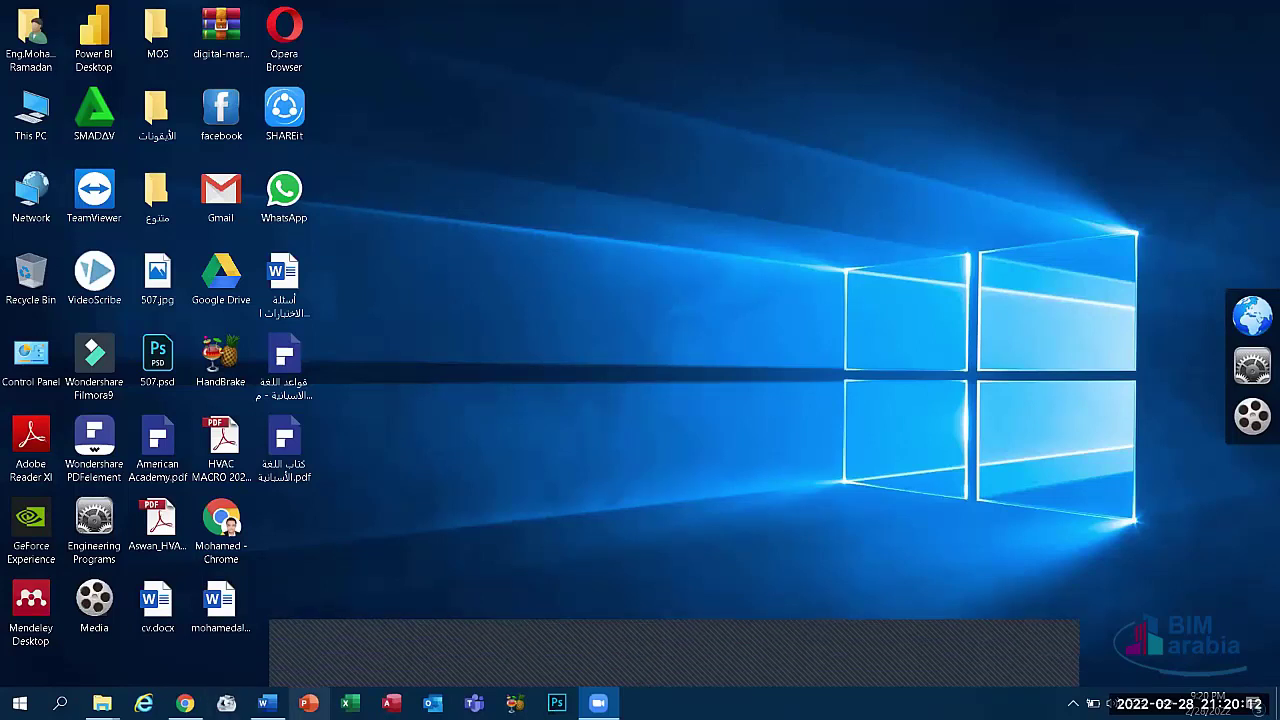
{"action": "right_click", "coordinate": [264, 703]}
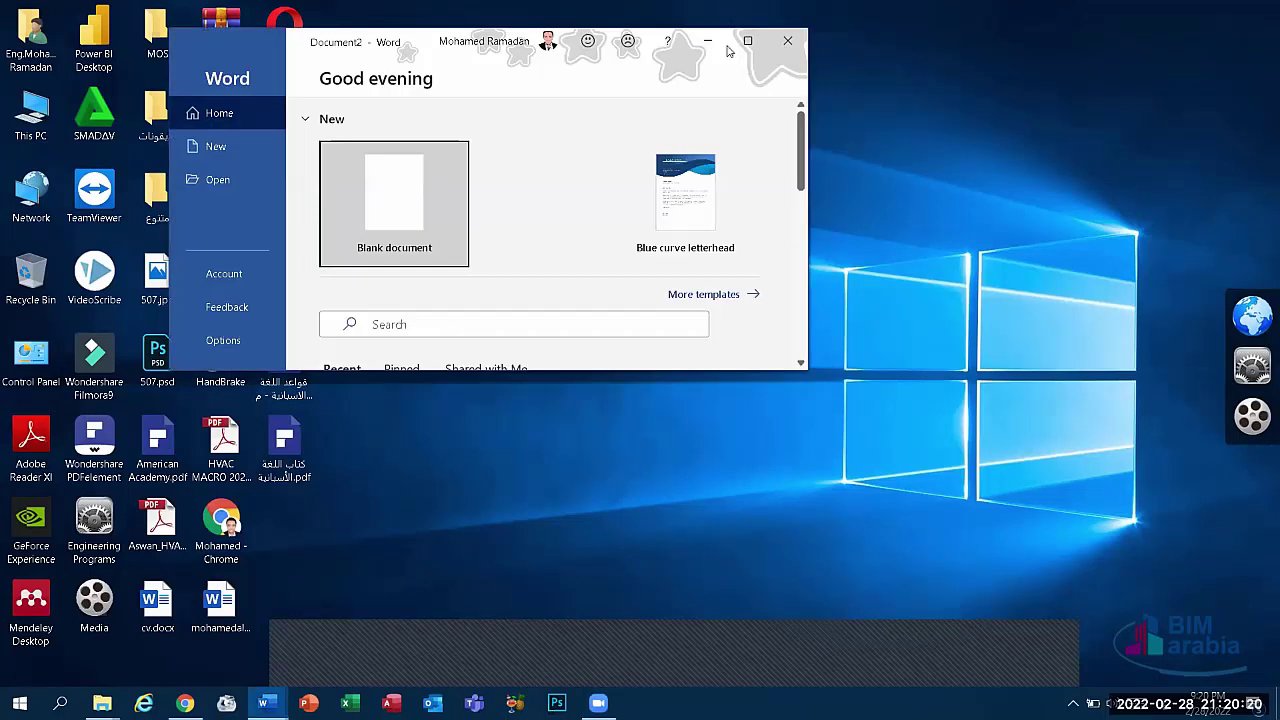
{"action": "left_click", "coordinate": [748, 40]}
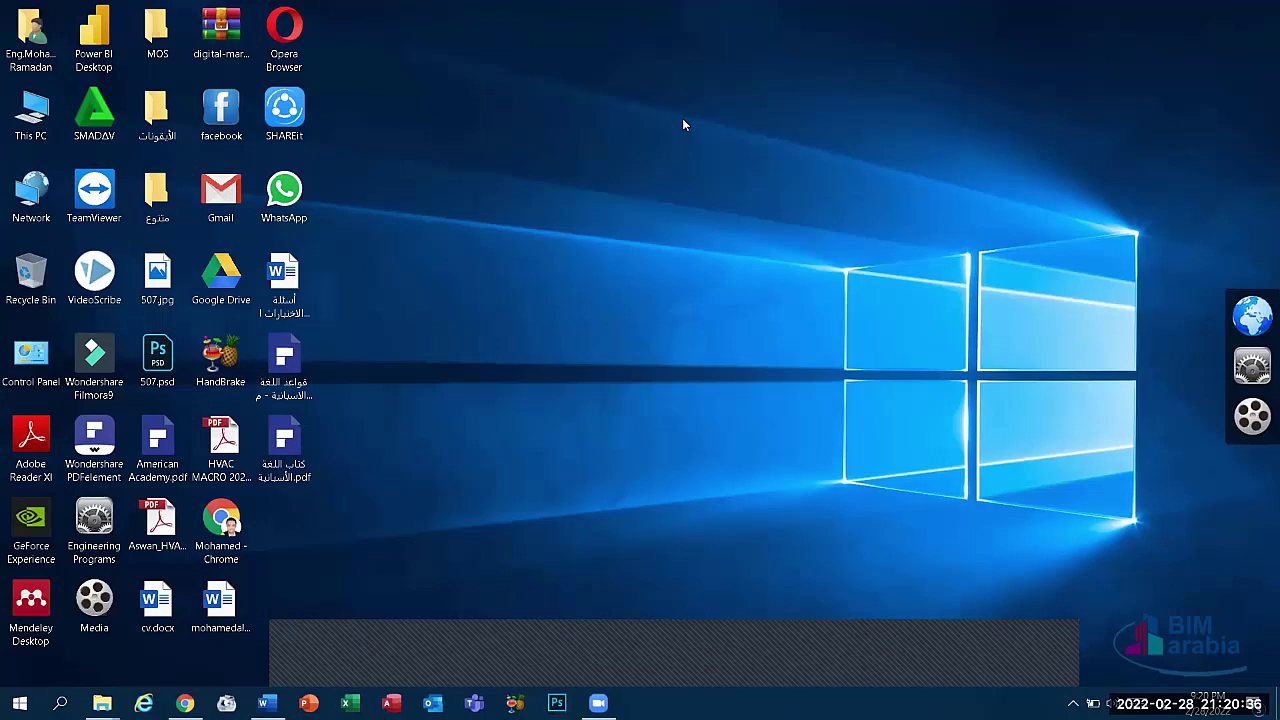
{"action": "right_click", "coordinate": [630, 153]}
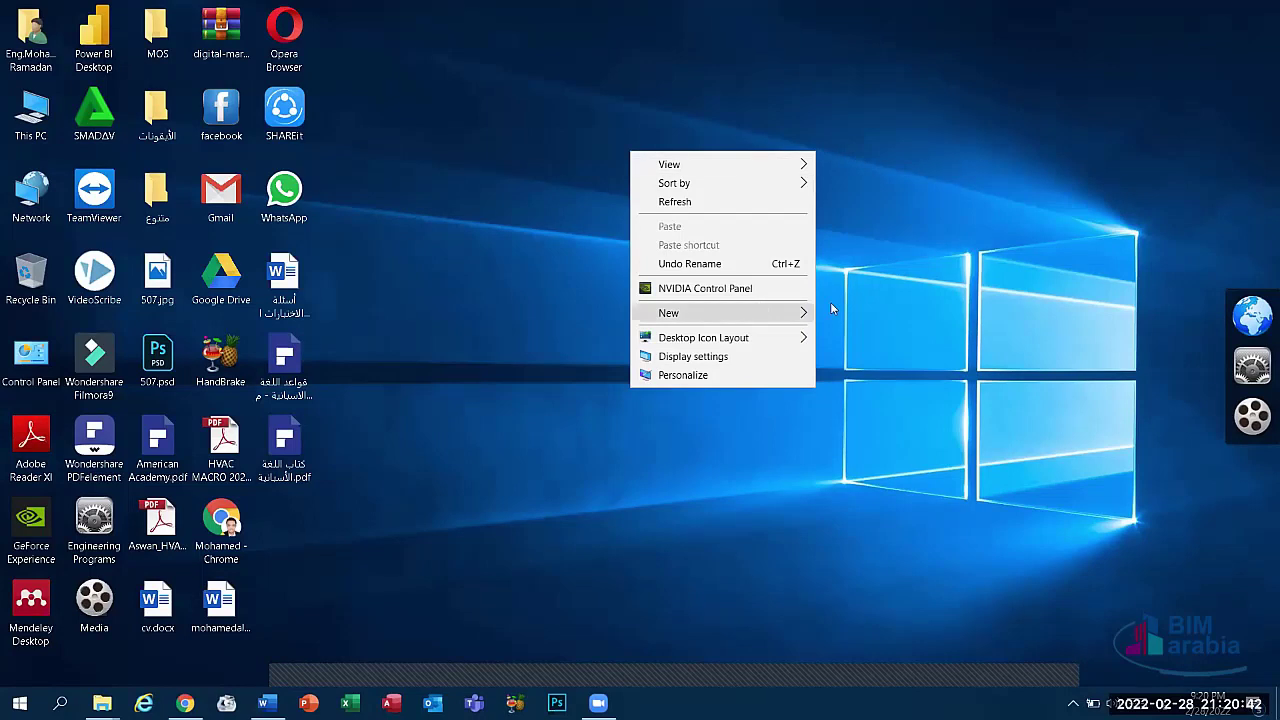
{"action": "mouse_move", "coordinate": [668, 312]}
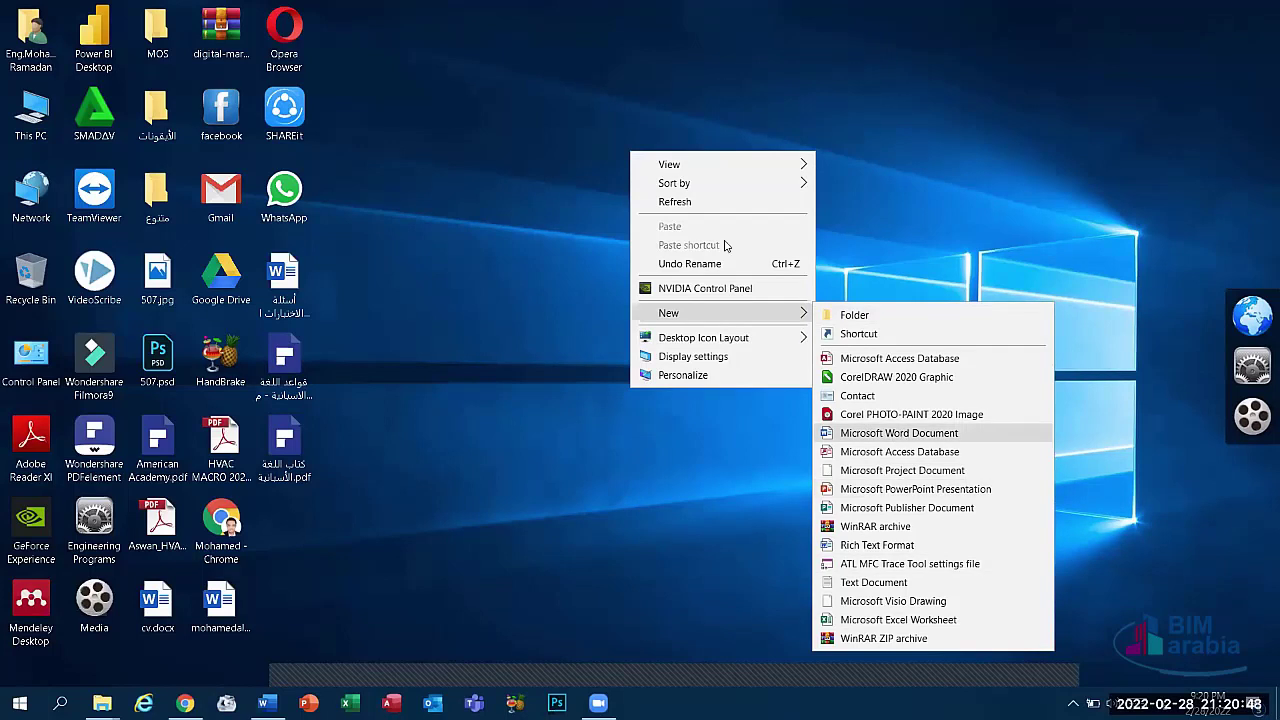
{"action": "key", "text": "Return"}
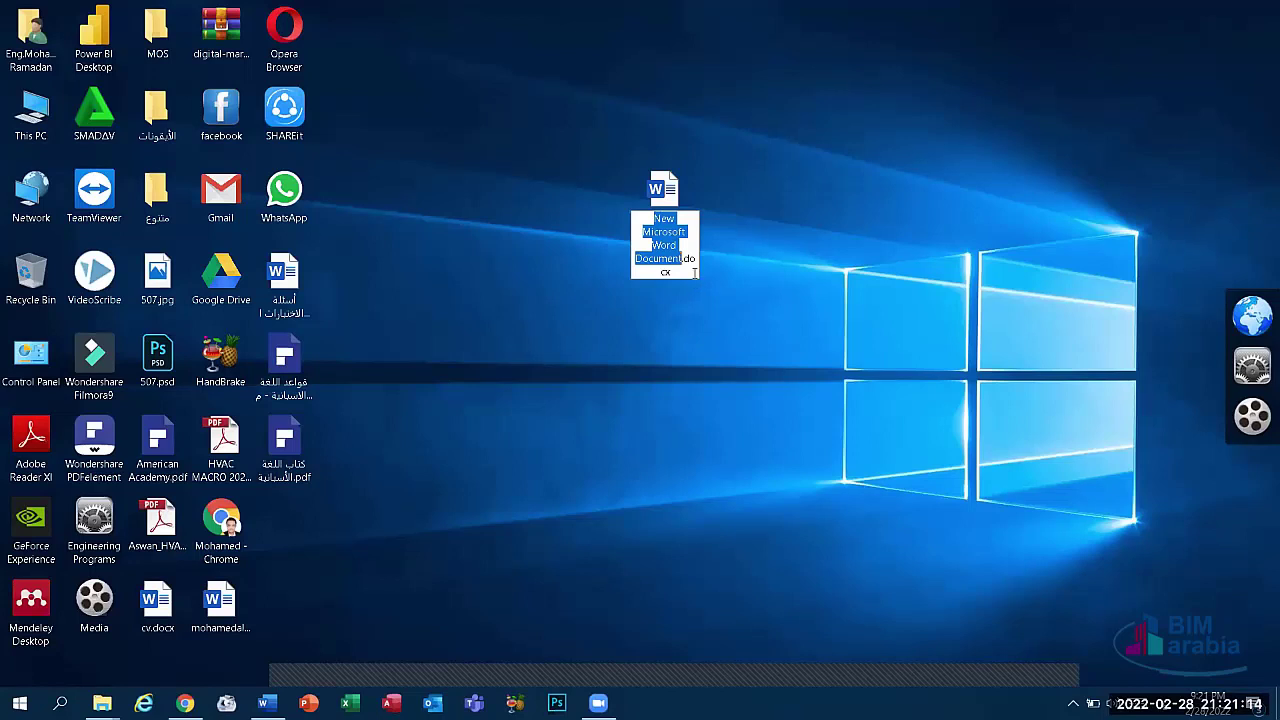
{"action": "left_click_drag", "start_coordinate": [686, 274], "coordinate": [686, 258]}
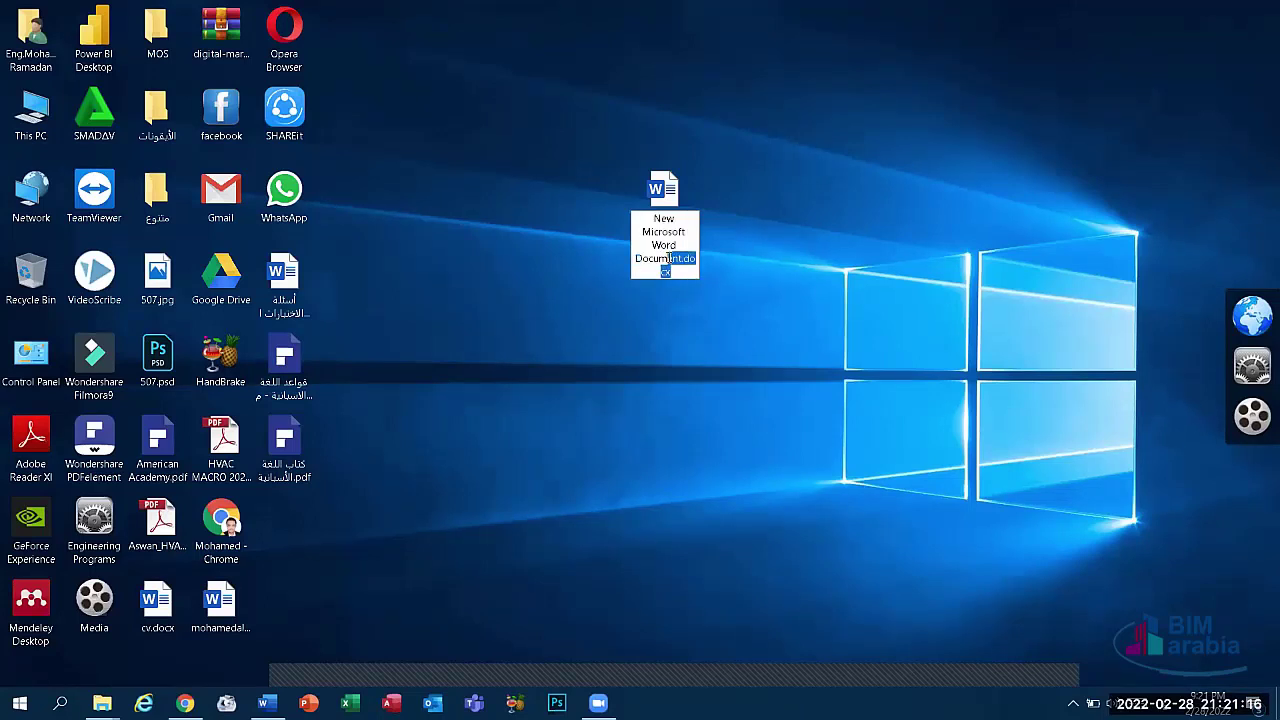
{"action": "key", "text": "Delete"}
{"action": "left_click", "coordinate": [790, 318]}
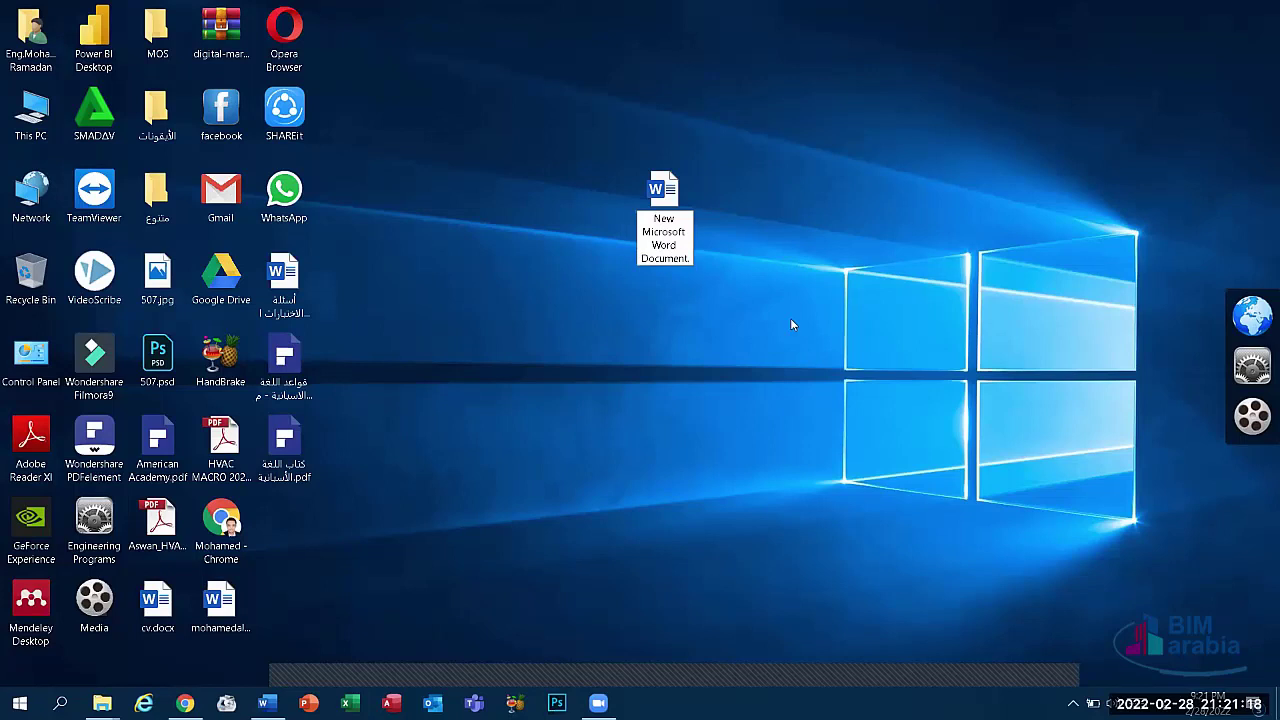
{"action": "left_click", "coordinate": [728, 277]}
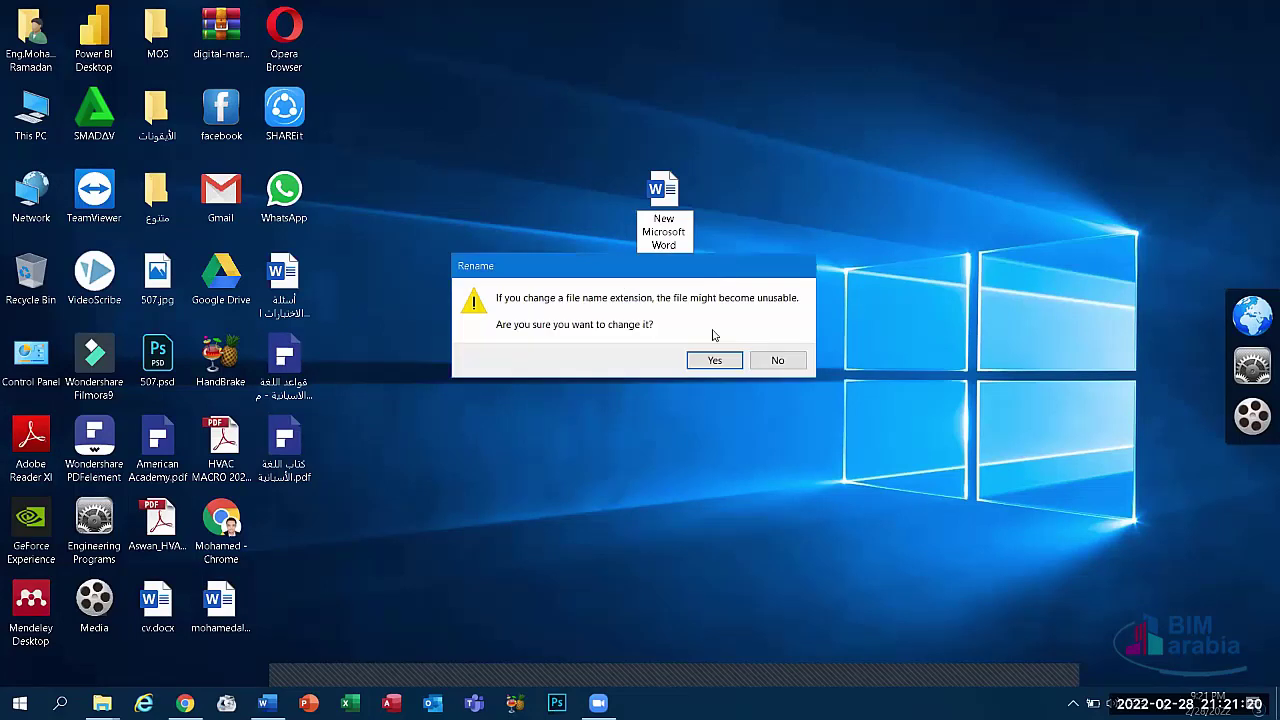
{"action": "left_click", "coordinate": [716, 360]}
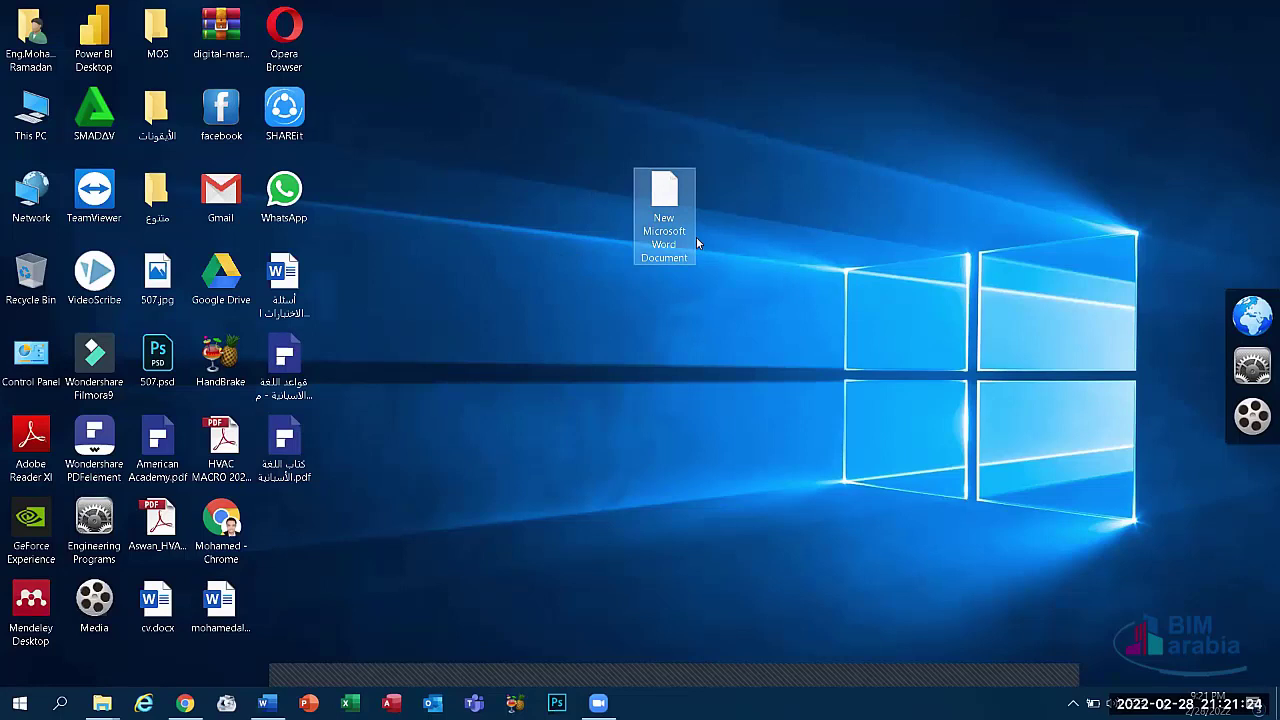
{"action": "key", "text": "shift+Delete"}
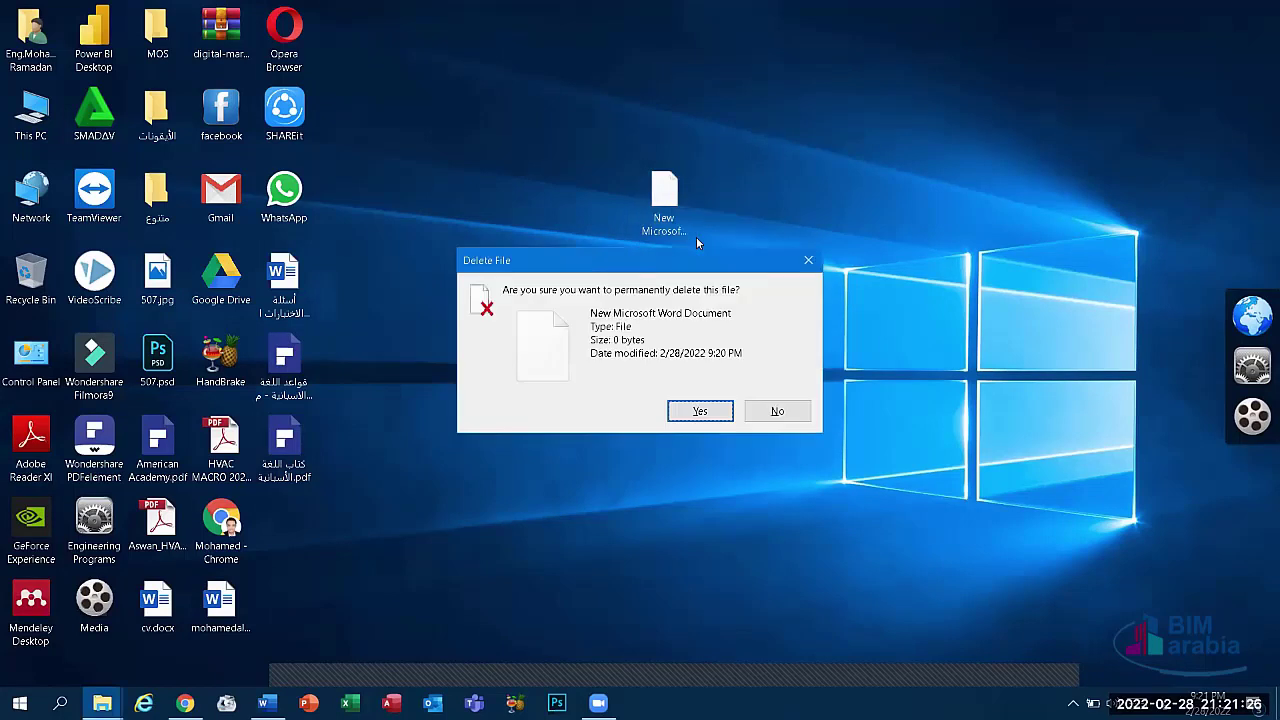
{"action": "key", "text": "Return"}
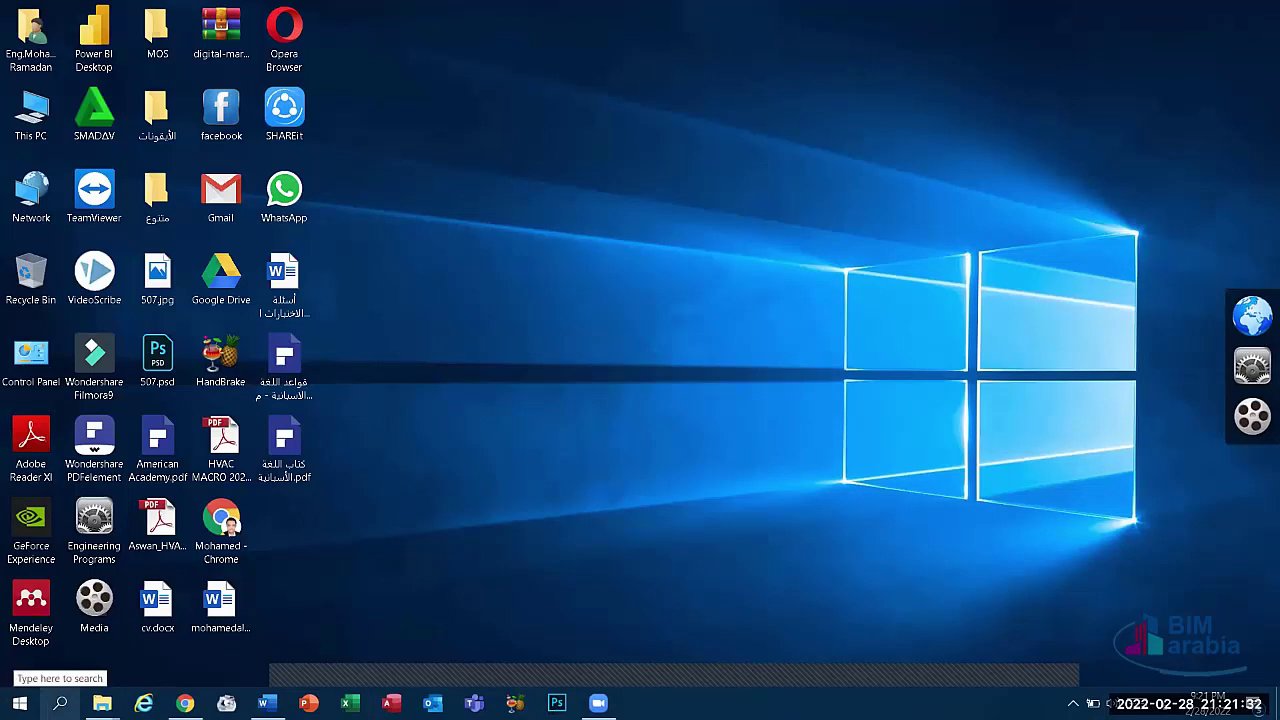
{"action": "left_click", "coordinate": [60, 703]}
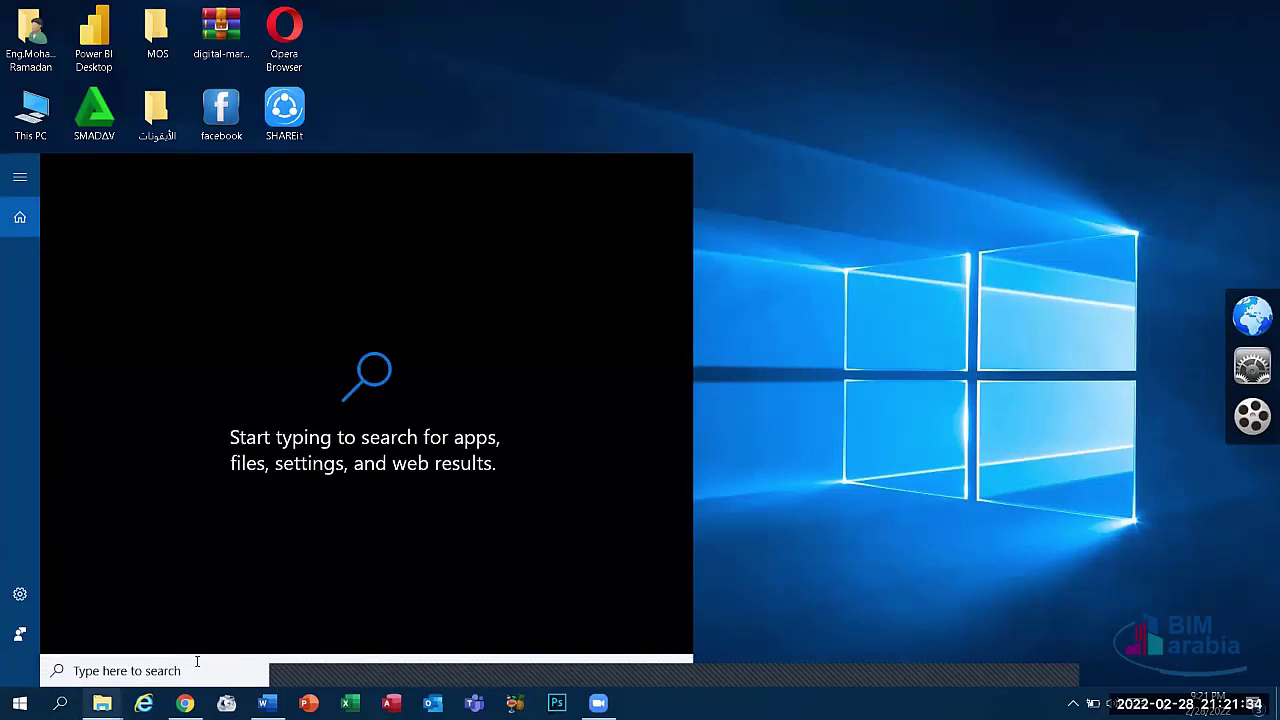
{"action": "left_click", "coordinate": [210, 668]}
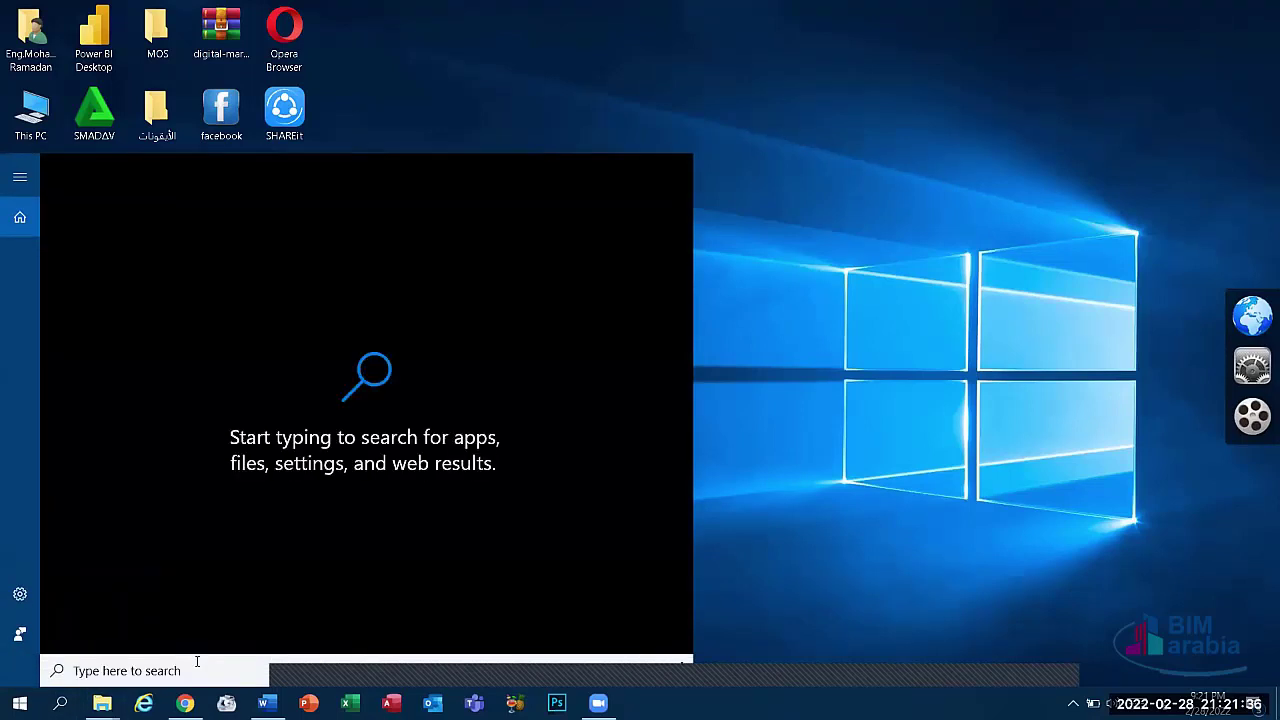
{"action": "type", "text": "word"}
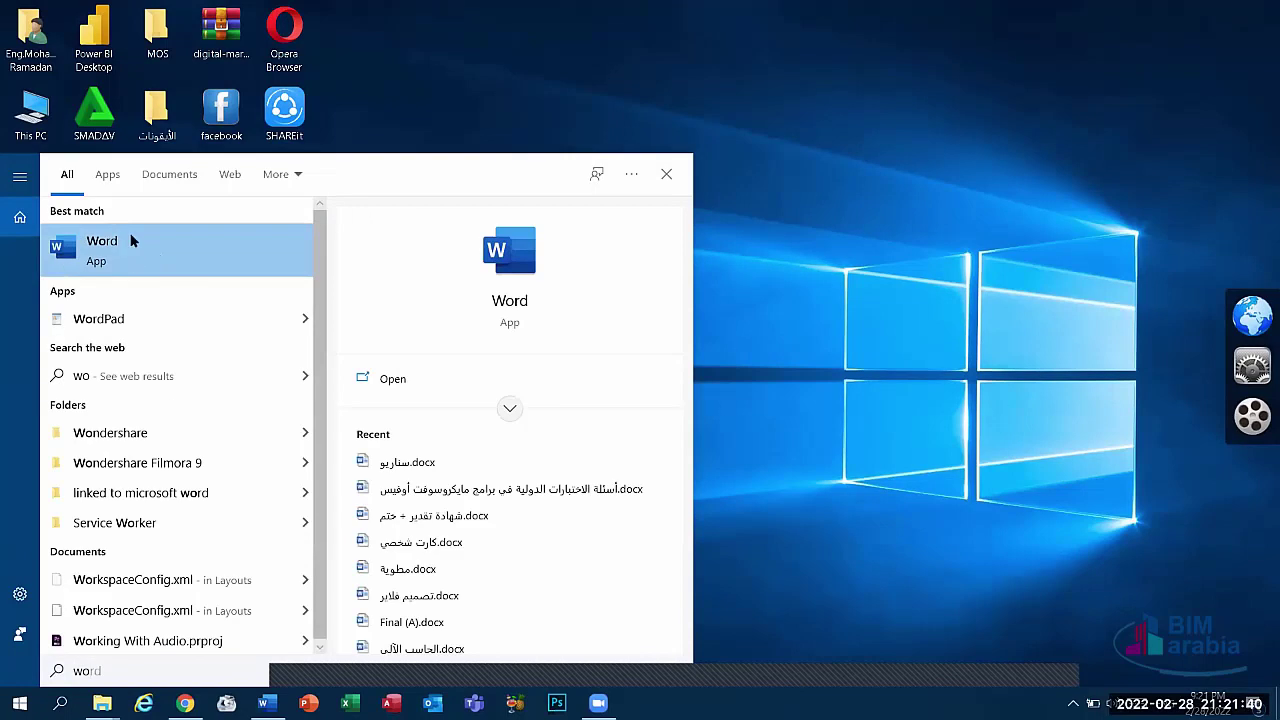
{"action": "left_click", "coordinate": [125, 250]}
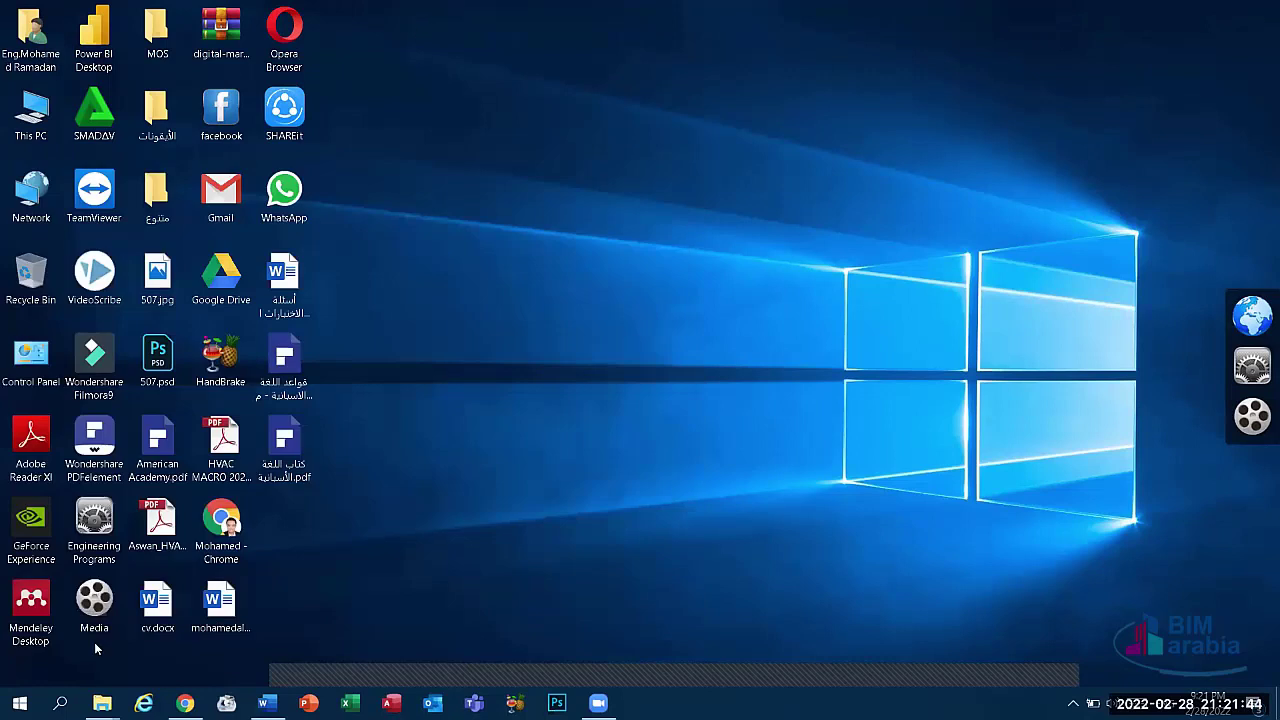
{"action": "left_click", "coordinate": [20, 703]}
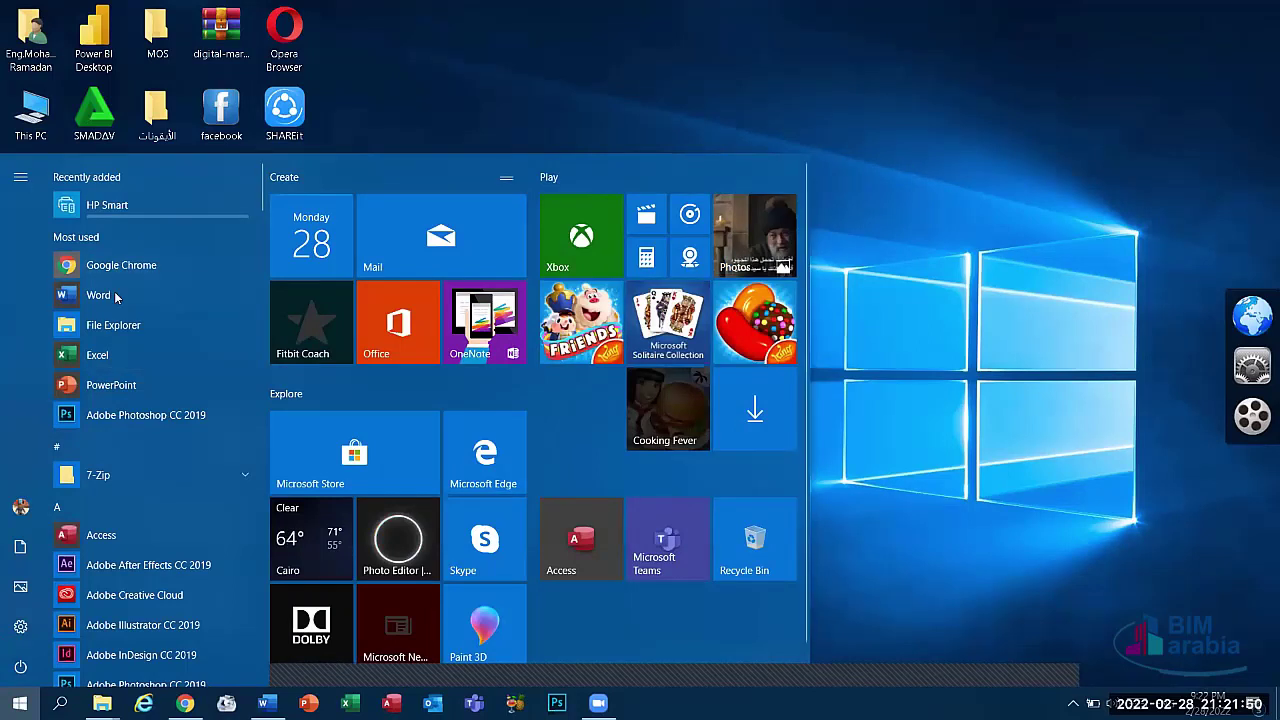
{"action": "left_click", "coordinate": [137, 295]}
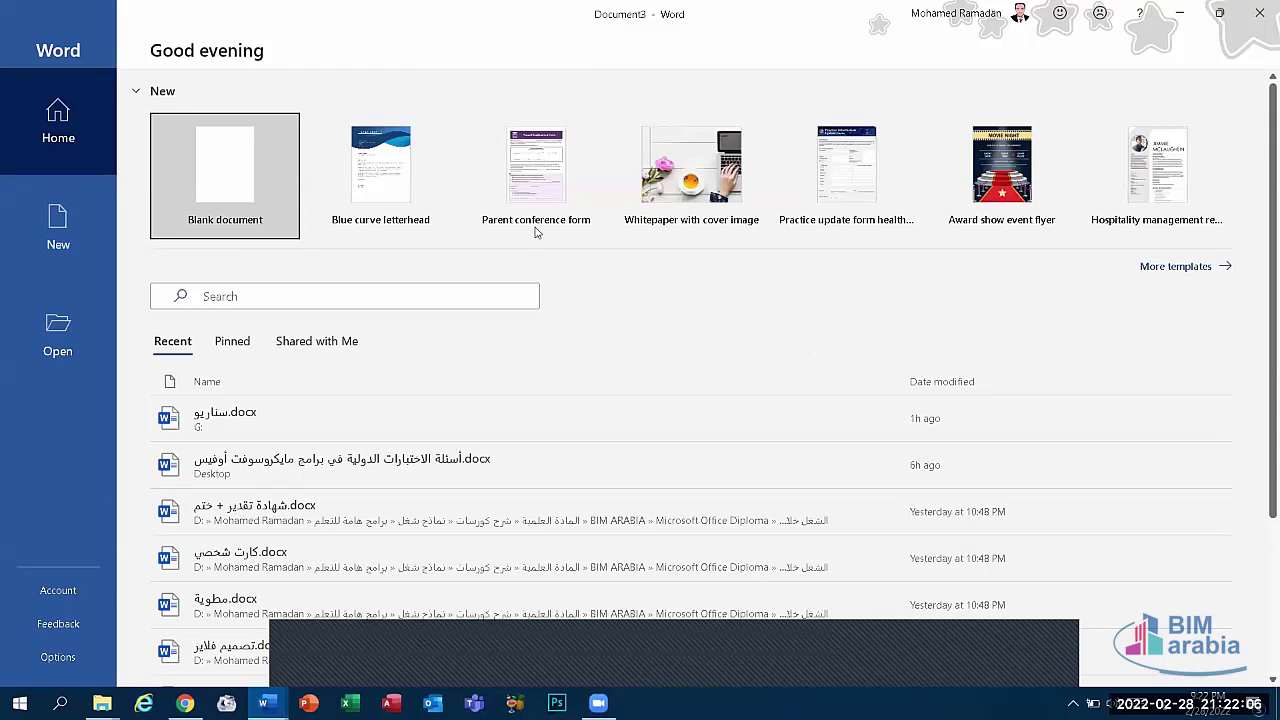
{"action": "key", "text": "Escape"}
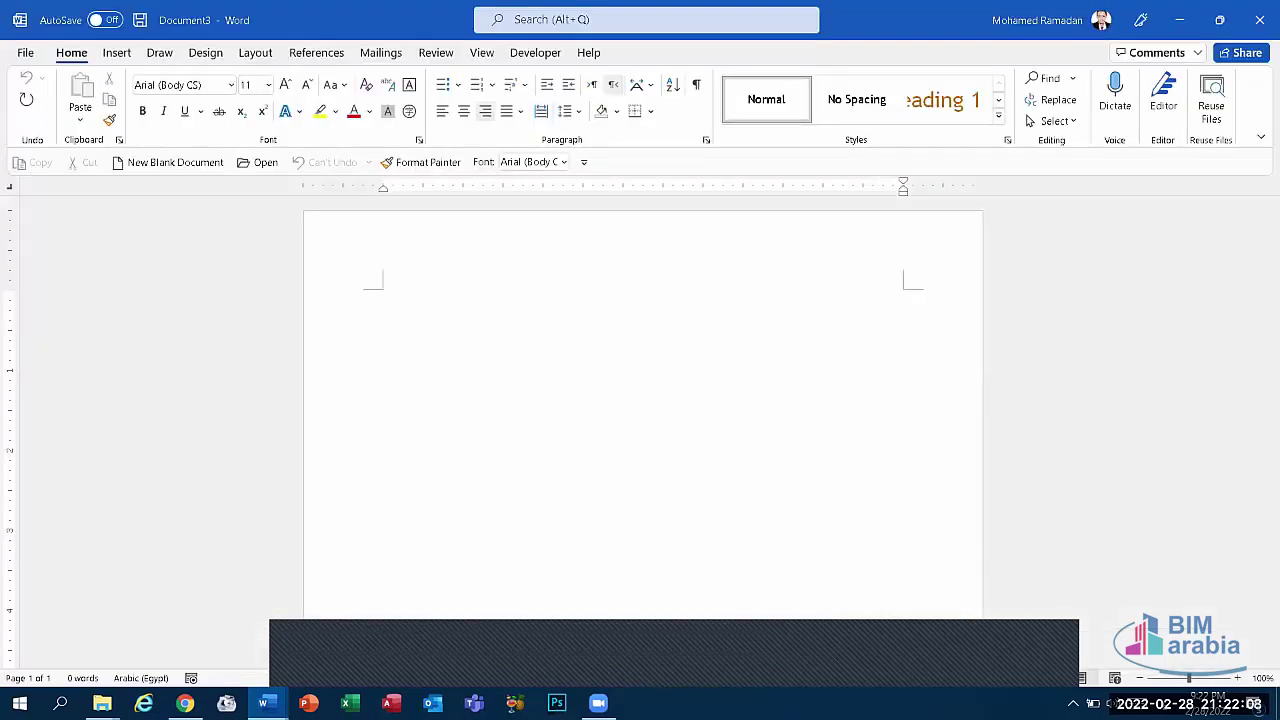
{"action": "key", "text": "super+d"}
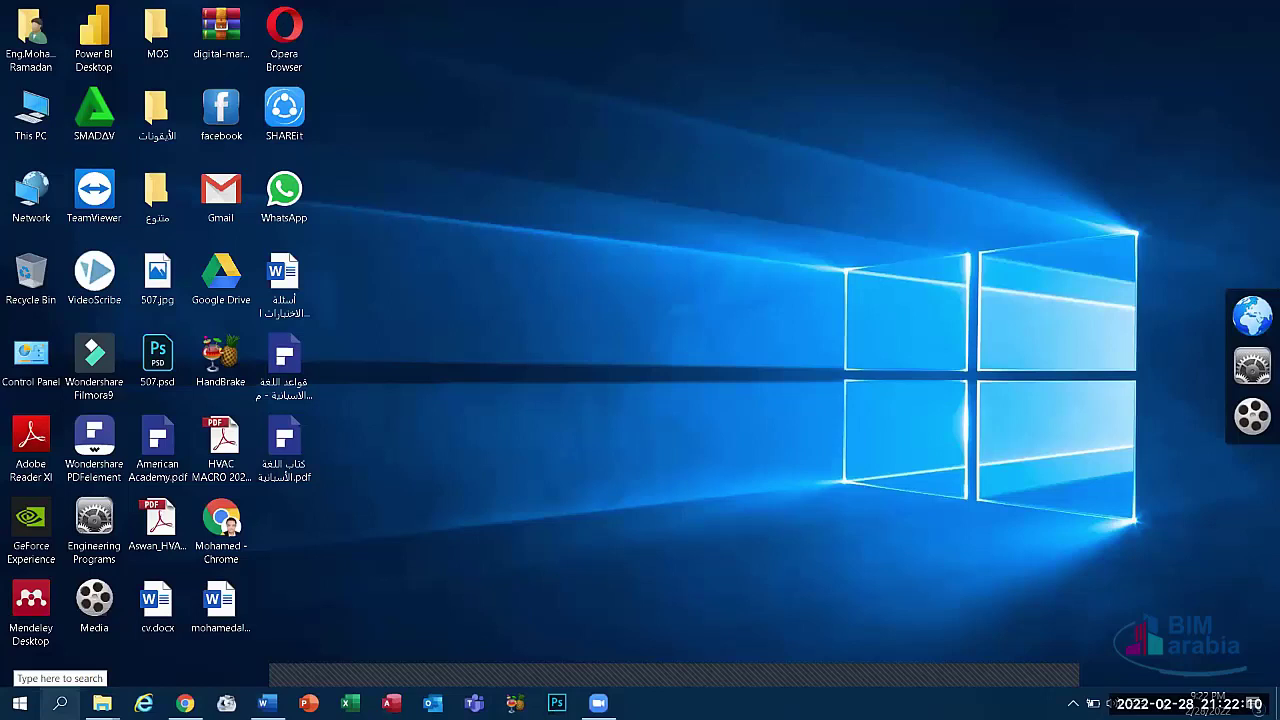
- Launch Word by searching 'wo', maximize it, then return to the Windows desktop
{"action": "left_click", "coordinate": [60, 703]}
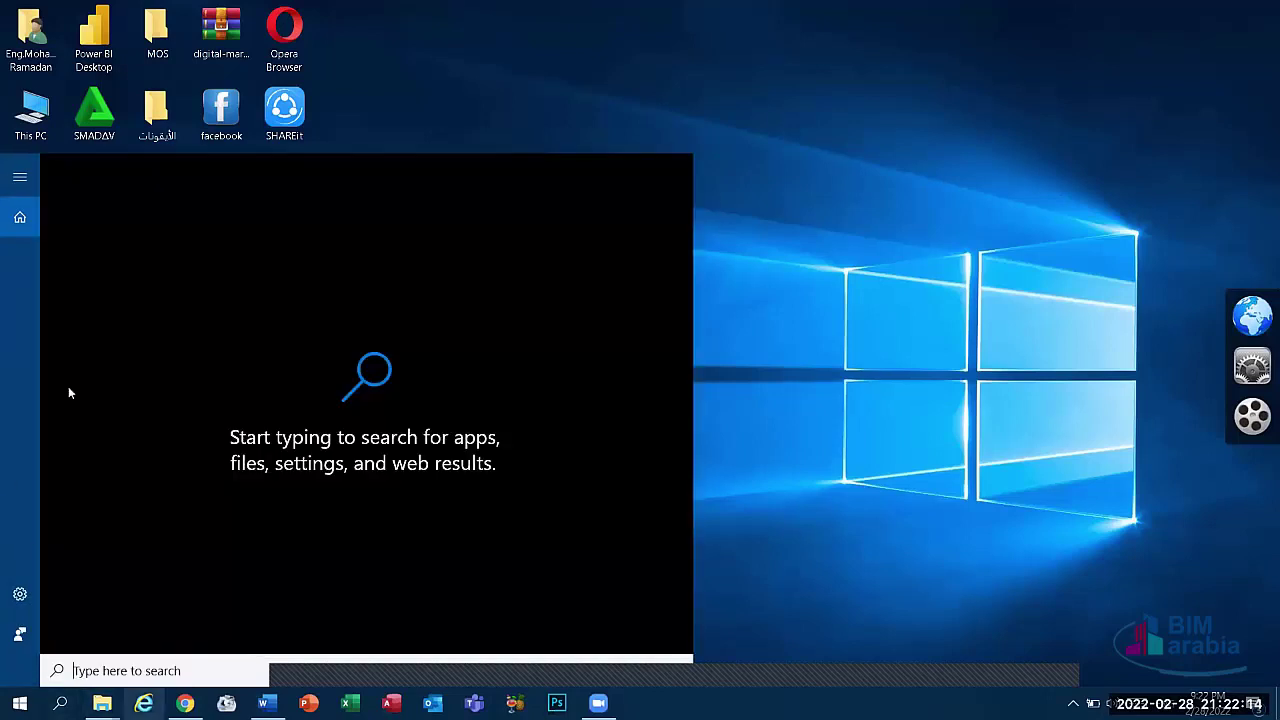
{"action": "type", "text": "wo"}
{"action": "left_click", "coordinate": [482, 278]}
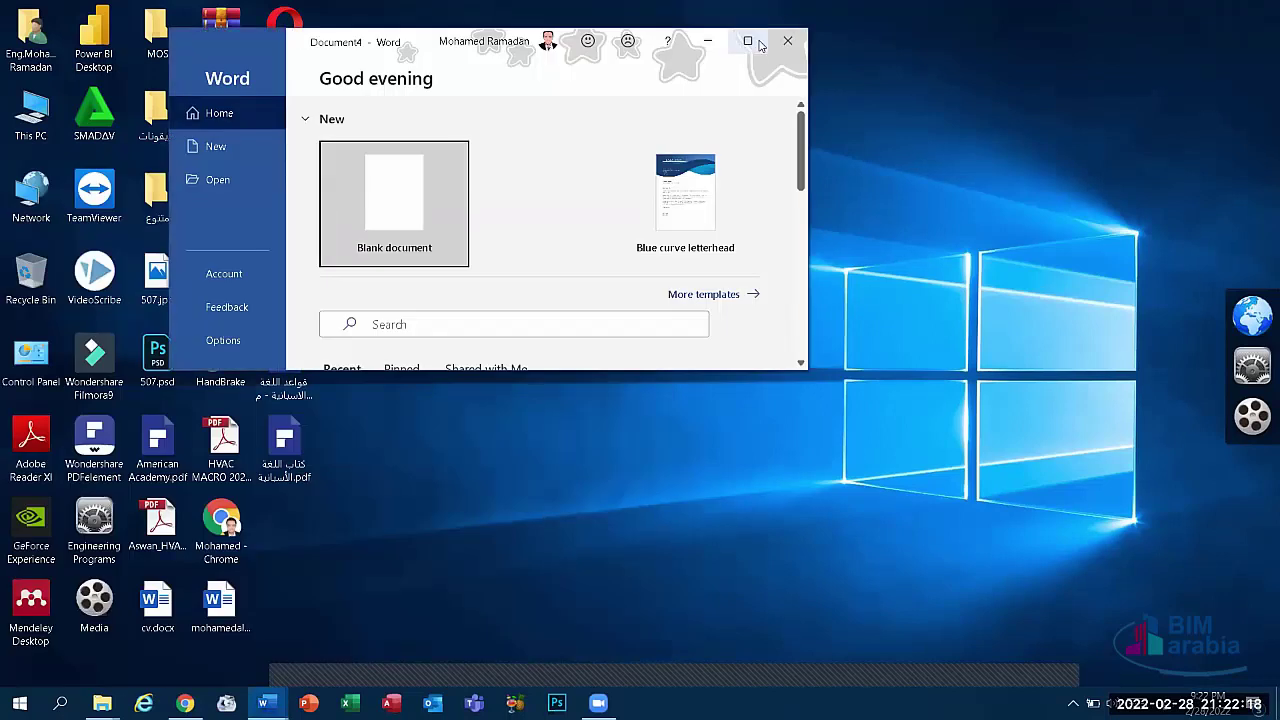
{"action": "left_click", "coordinate": [747, 40]}
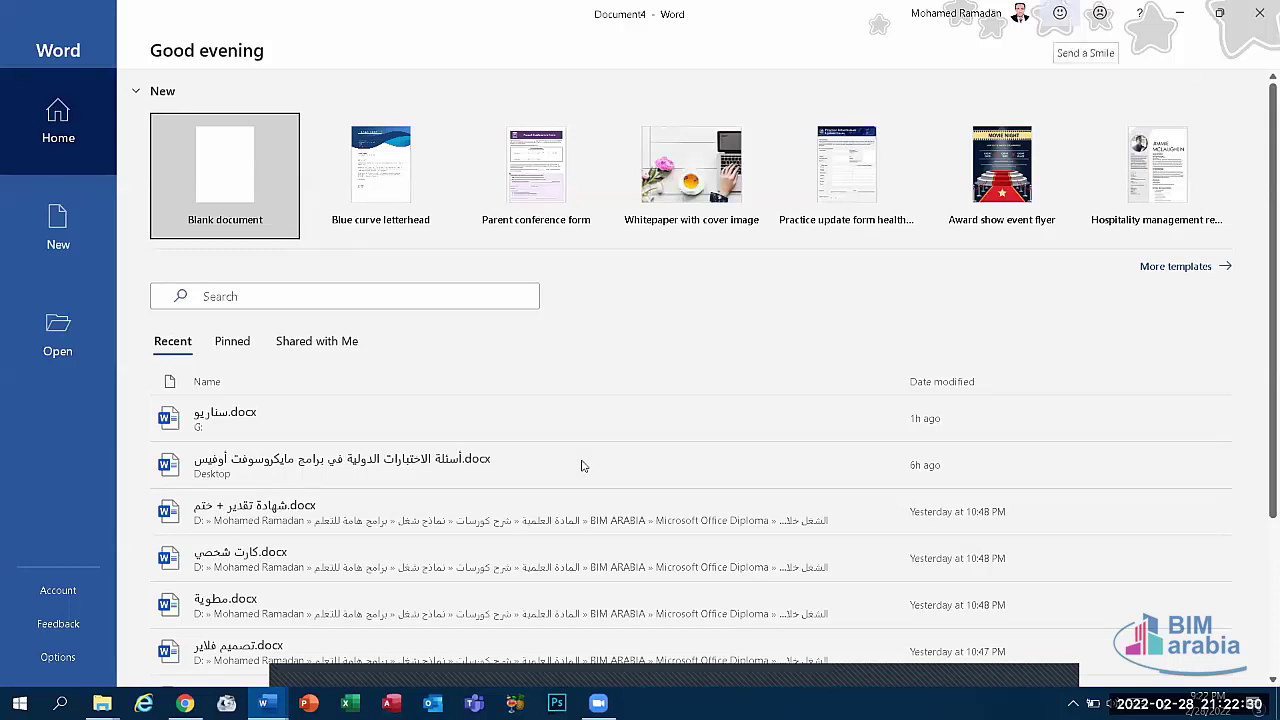
{"action": "key", "text": "ctrl+n"}
{"action": "key", "text": "super+d"}
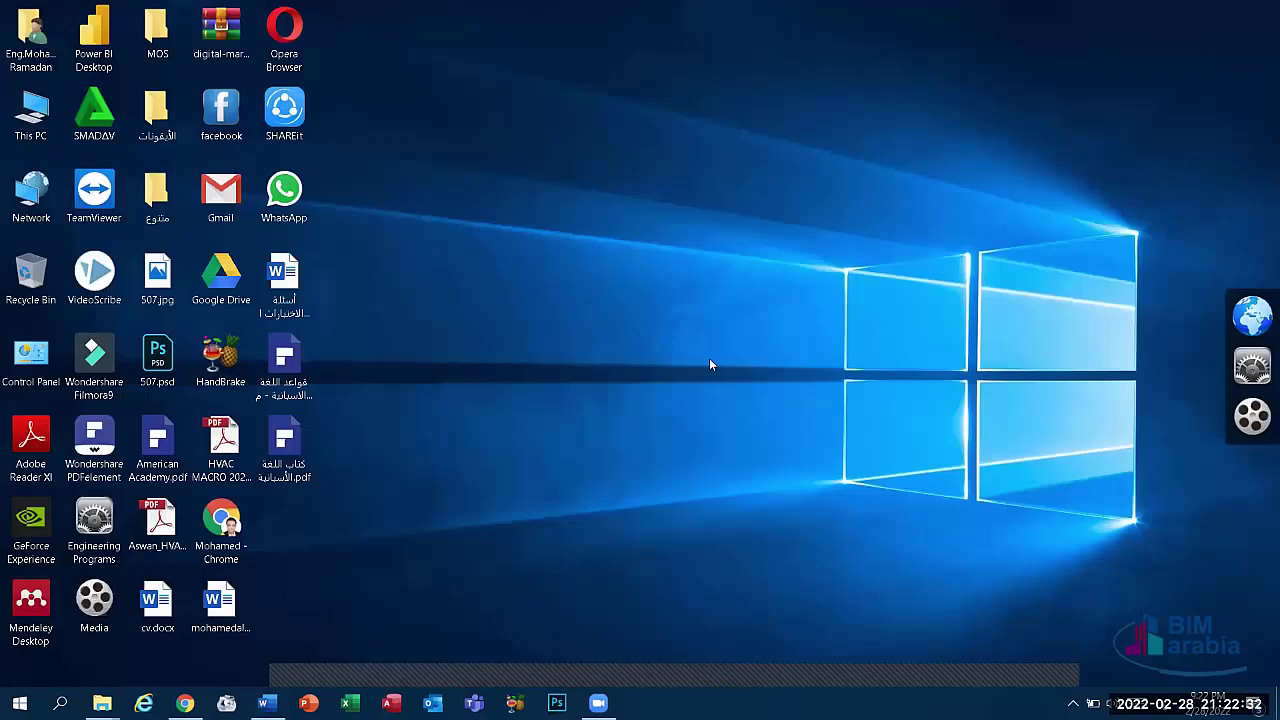
- Create New Microsoft Word Document.docx on the desktop from its shortcut menu
{"action": "key", "text": "shift+F10"}
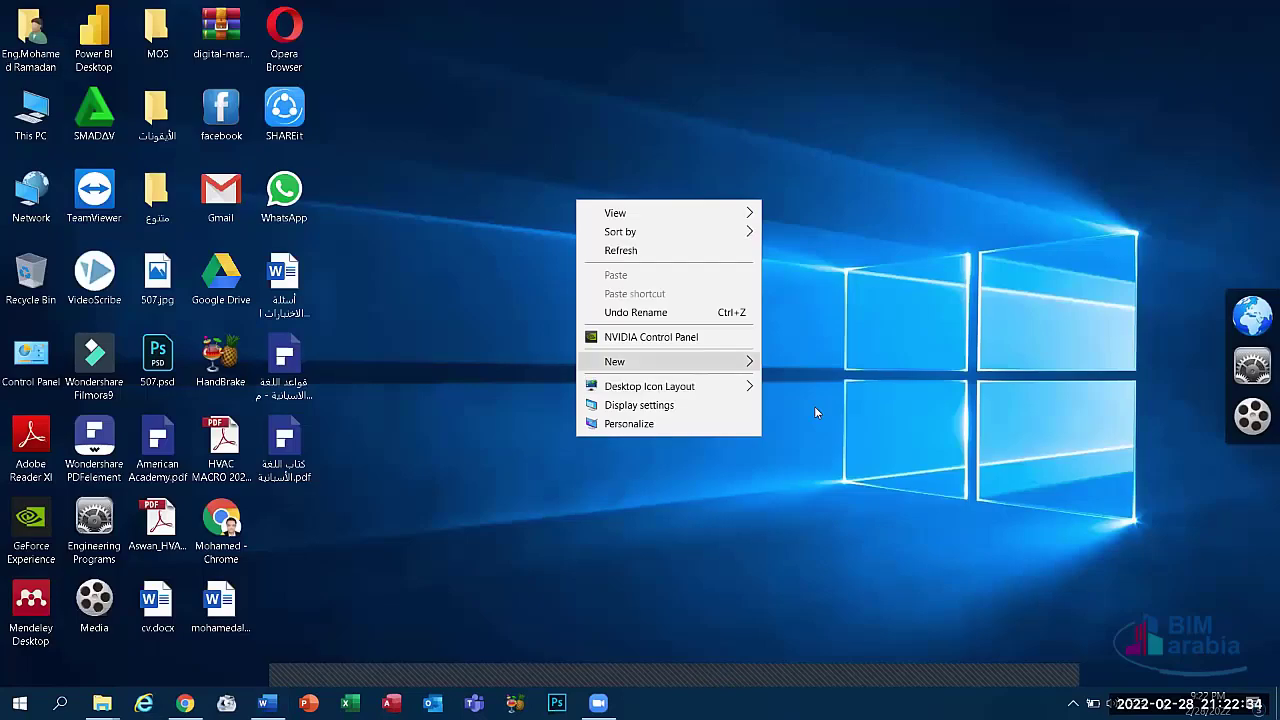
{"action": "mouse_move", "coordinate": [668, 361]}
{"action": "left_click", "coordinate": [800, 487]}
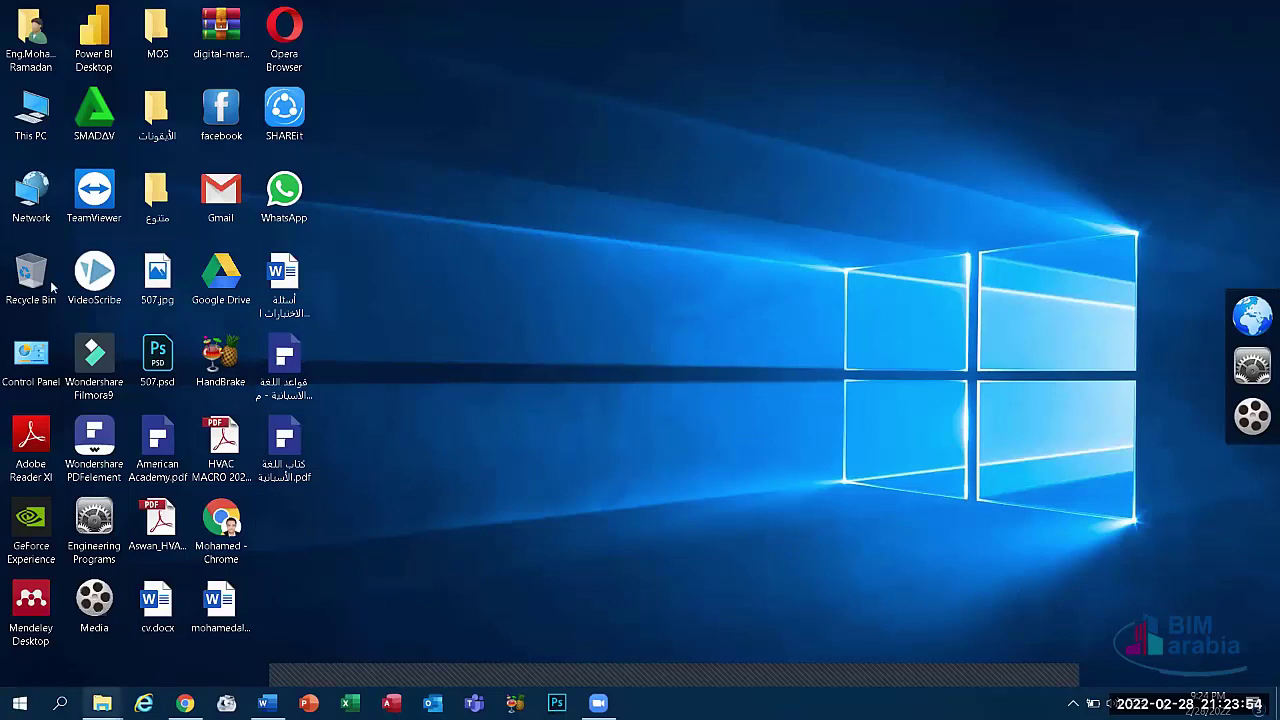
- Launch Word from the Start menu and maximize its start screen
{"action": "left_click", "coordinate": [19, 703]}
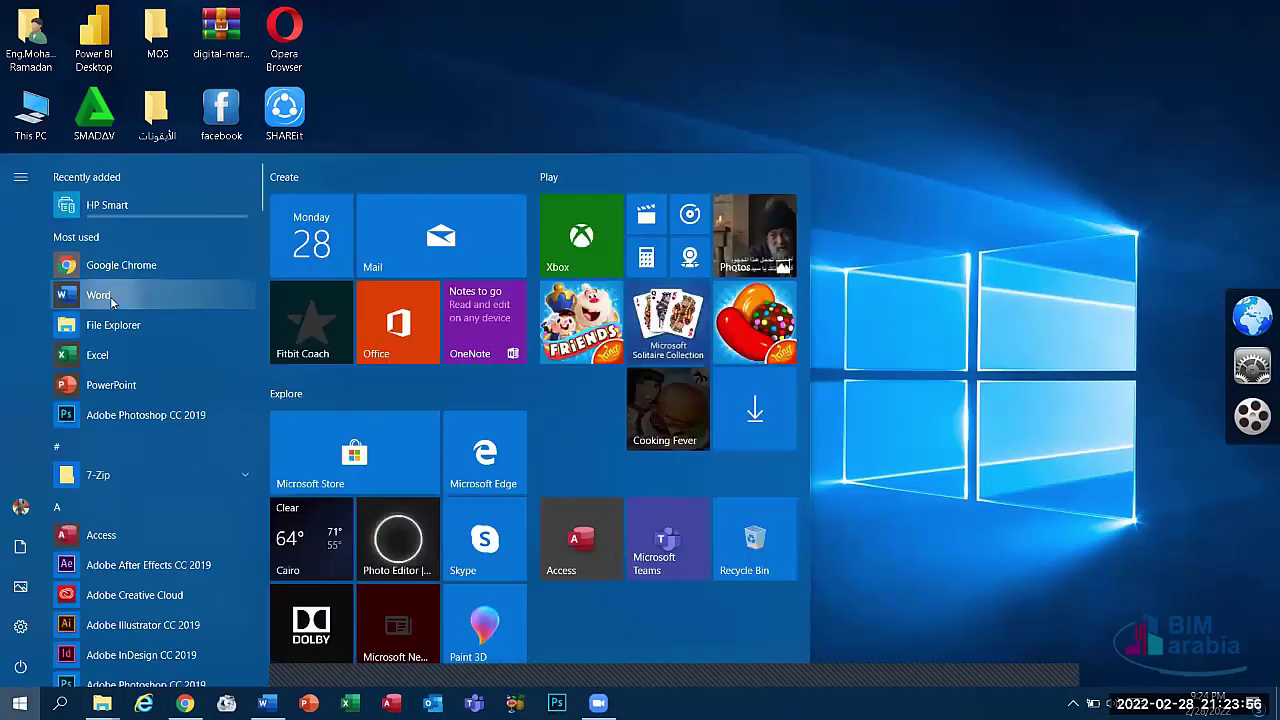
{"action": "left_click", "coordinate": [110, 296]}
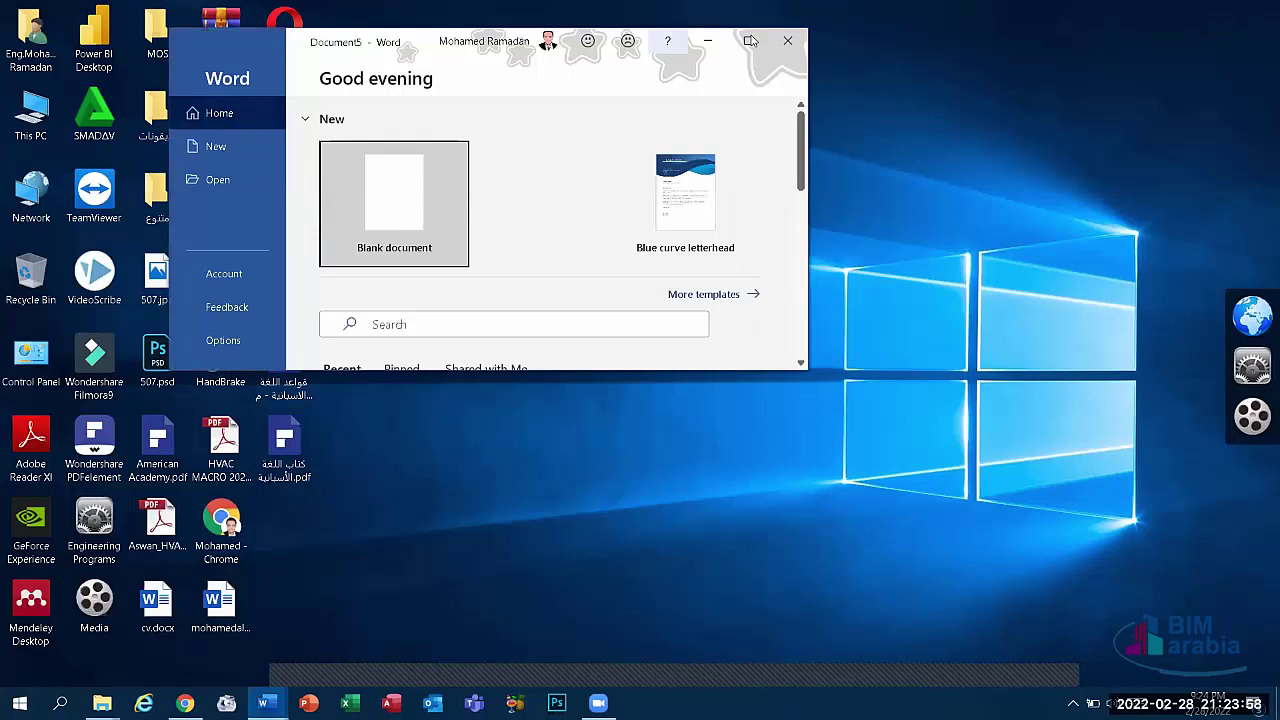
{"action": "left_click", "coordinate": [747, 41]}
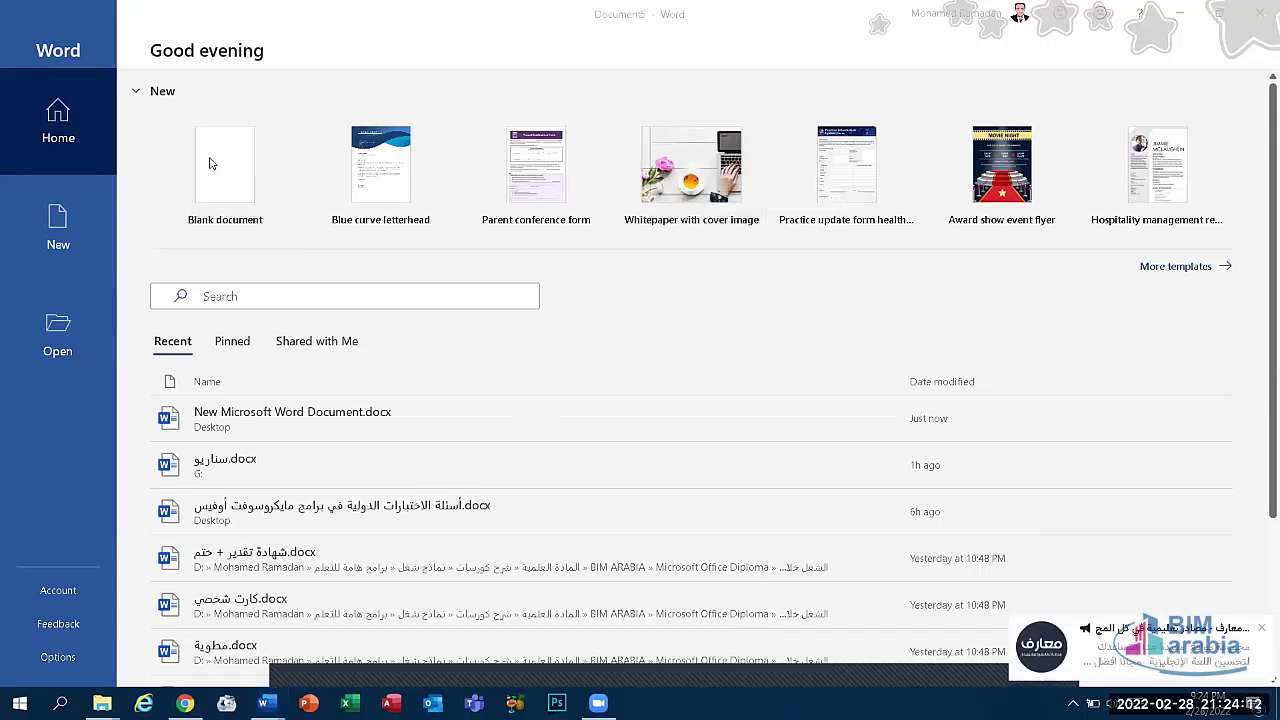
- Open a blank document, Document5, and make it active for typing
{"action": "left_click", "coordinate": [177, 197]}
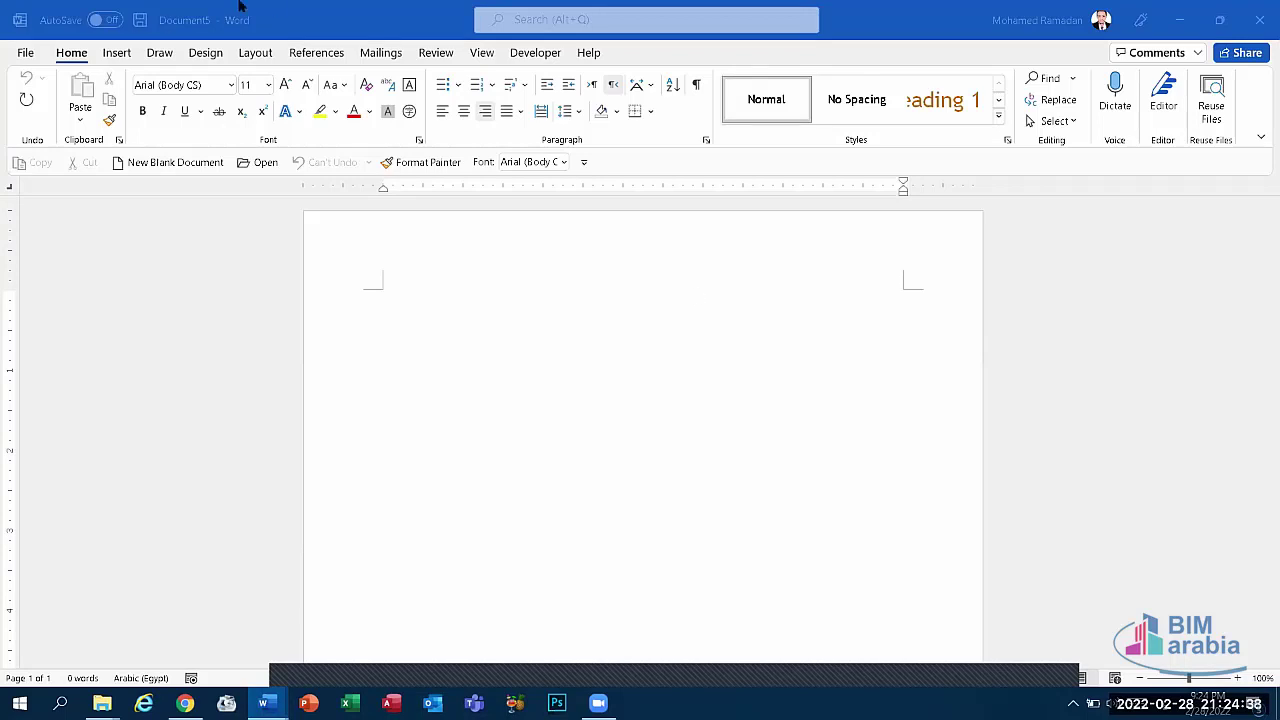
{"action": "left_click", "coordinate": [161, 28]}
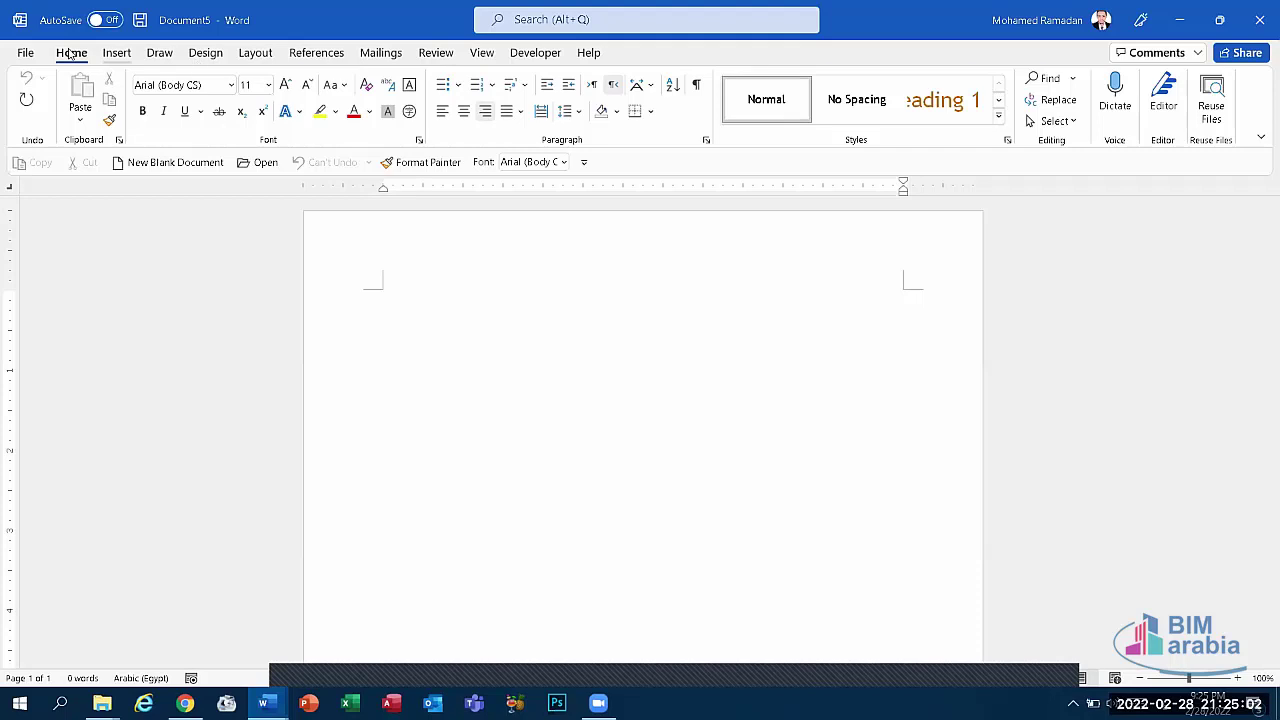
{"action": "left_click", "coordinate": [106, 56]}
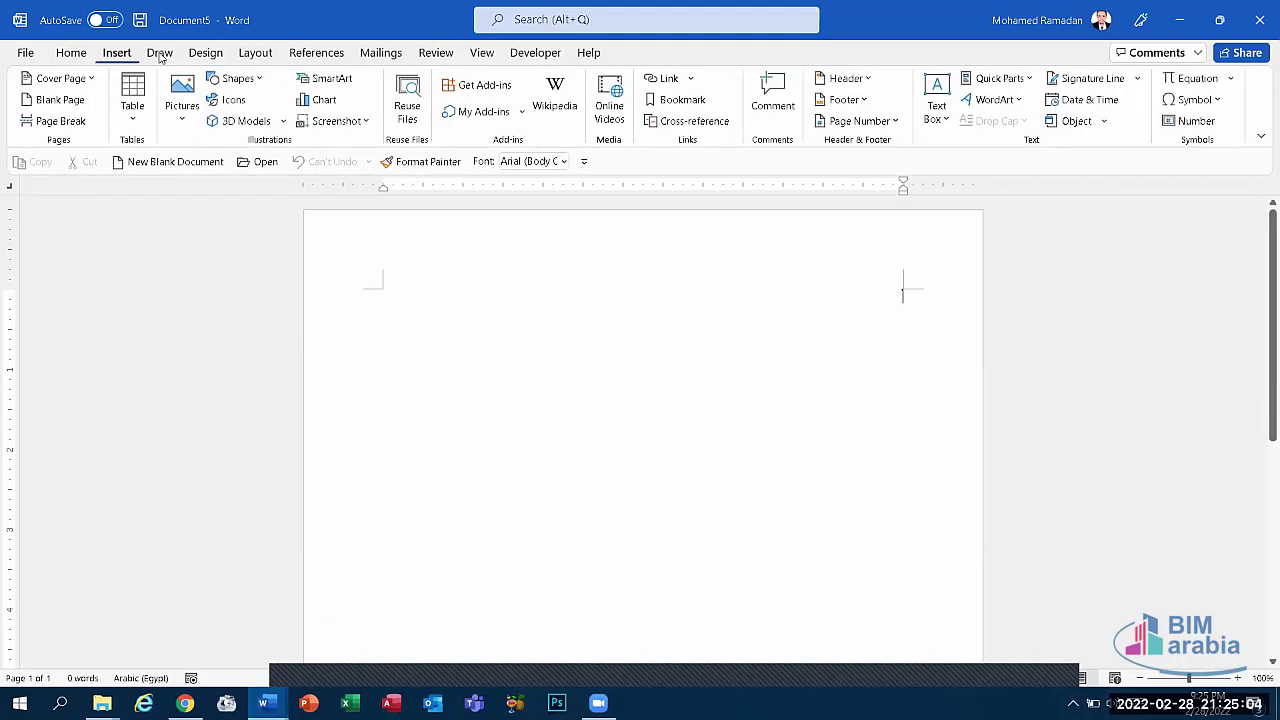
{"action": "left_click", "coordinate": [160, 53]}
{"action": "left_click", "coordinate": [209, 55]}
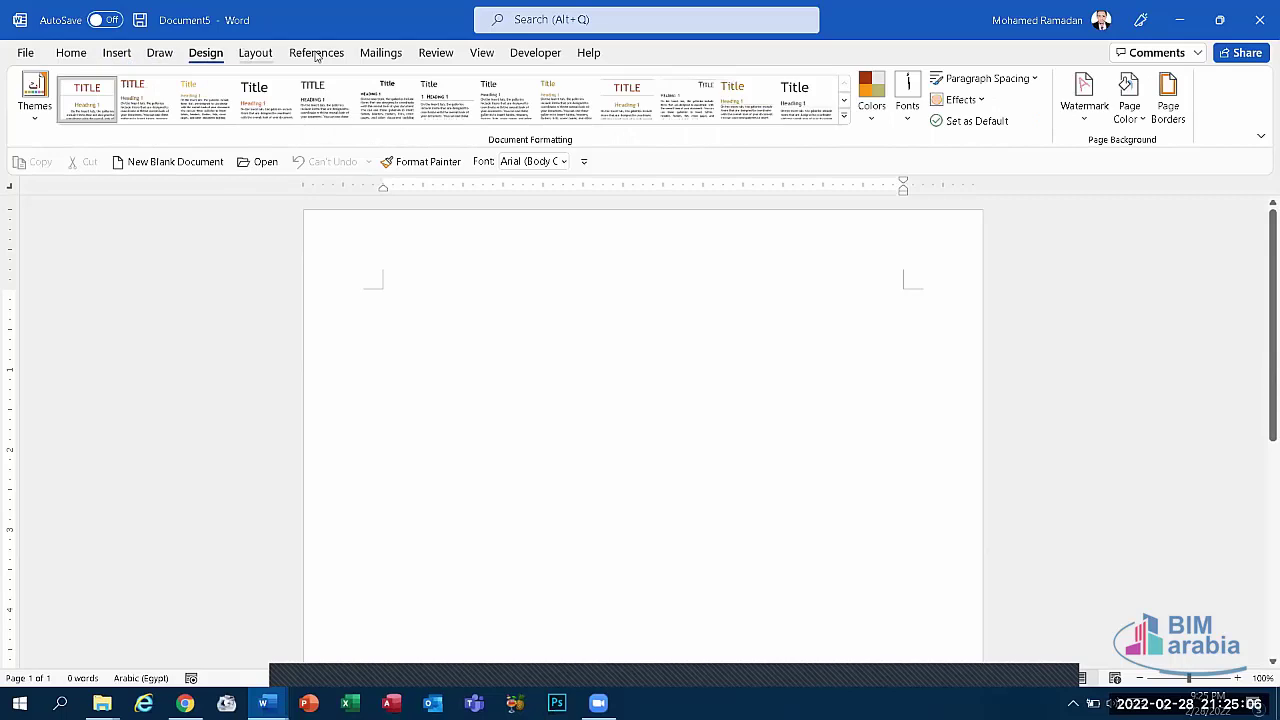
{"action": "scroll", "coordinate": [316, 55], "scroll_direction": "down", "scroll_amount": 1}
{"action": "scroll", "coordinate": [380, 55], "scroll_direction": "down", "scroll_amount": 1}
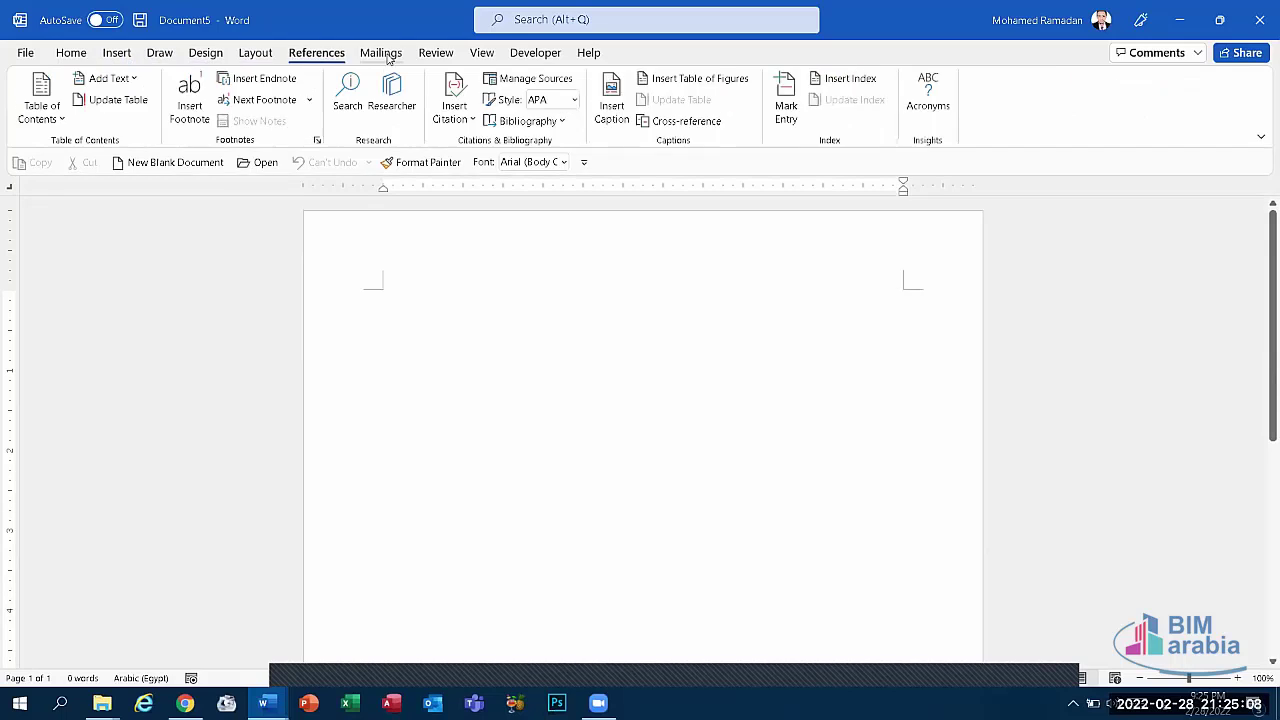
{"action": "scroll", "coordinate": [415, 57], "scroll_direction": "down", "scroll_amount": 1}
{"action": "scroll", "coordinate": [478, 60], "scroll_direction": "down", "scroll_amount": 1}
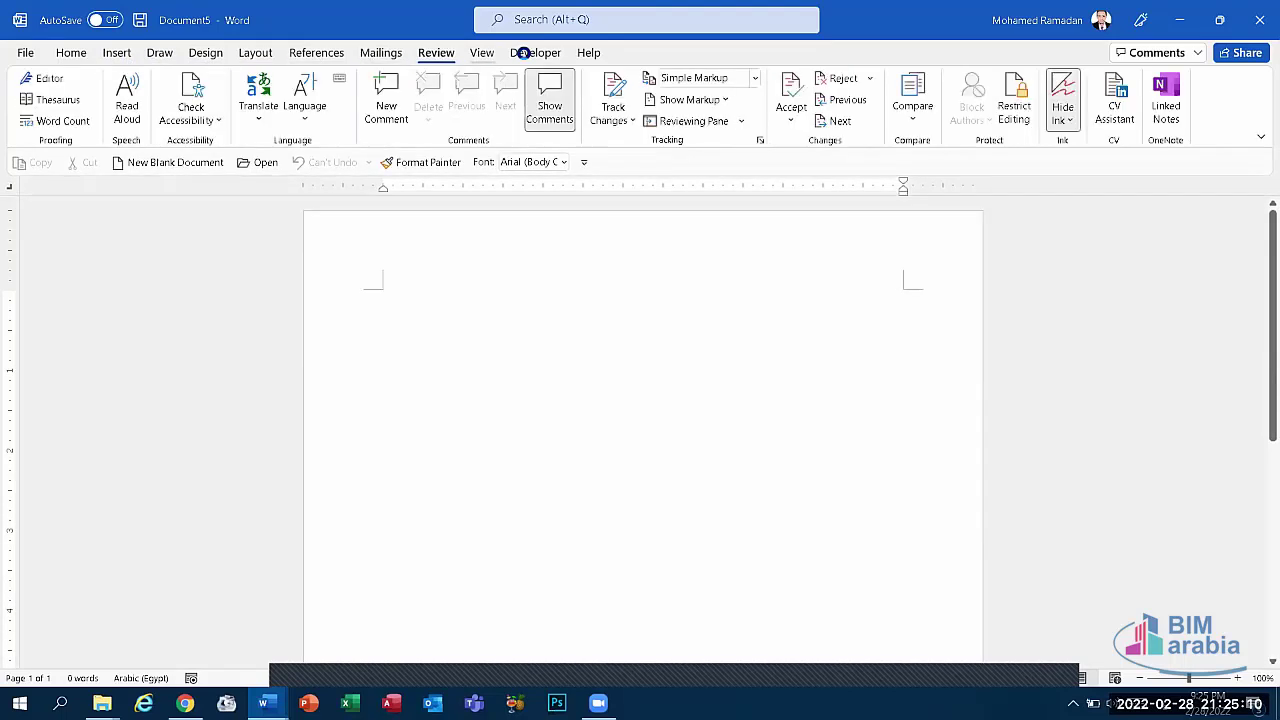
{"action": "scroll", "coordinate": [552, 64], "scroll_direction": "down", "scroll_amount": 1}
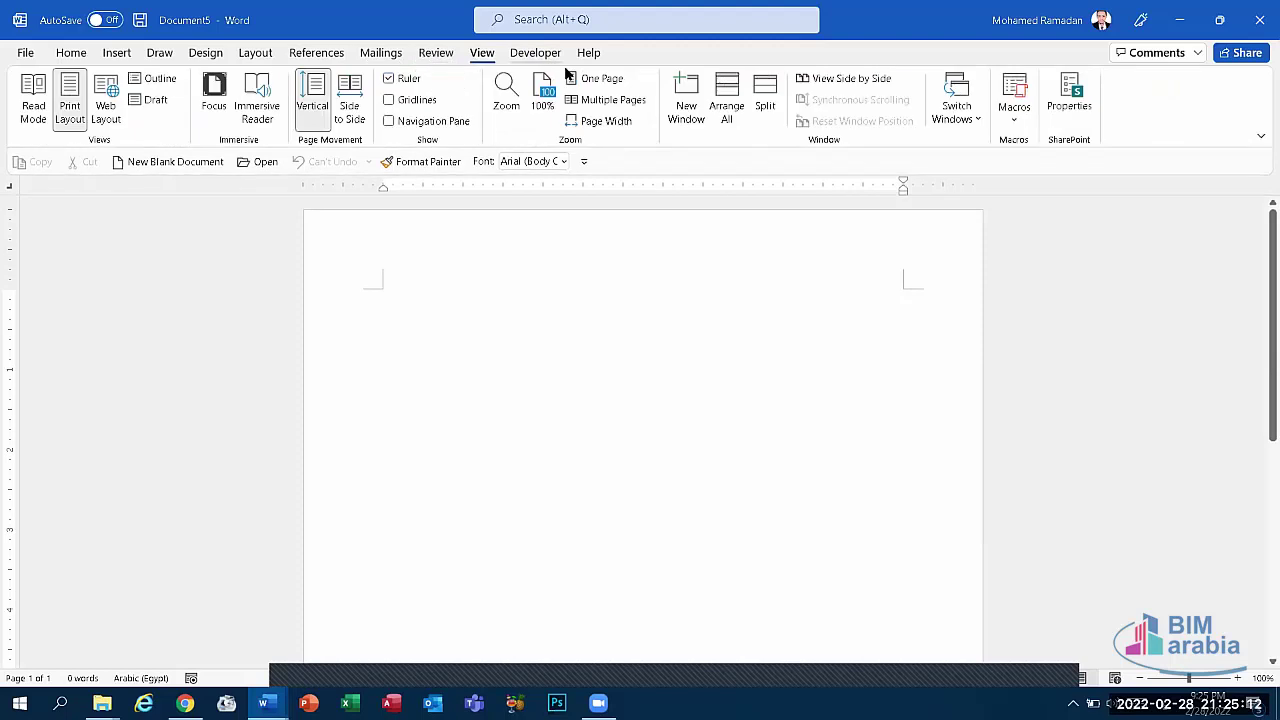
{"action": "scroll", "coordinate": [562, 70], "scroll_direction": "down", "scroll_amount": 1}
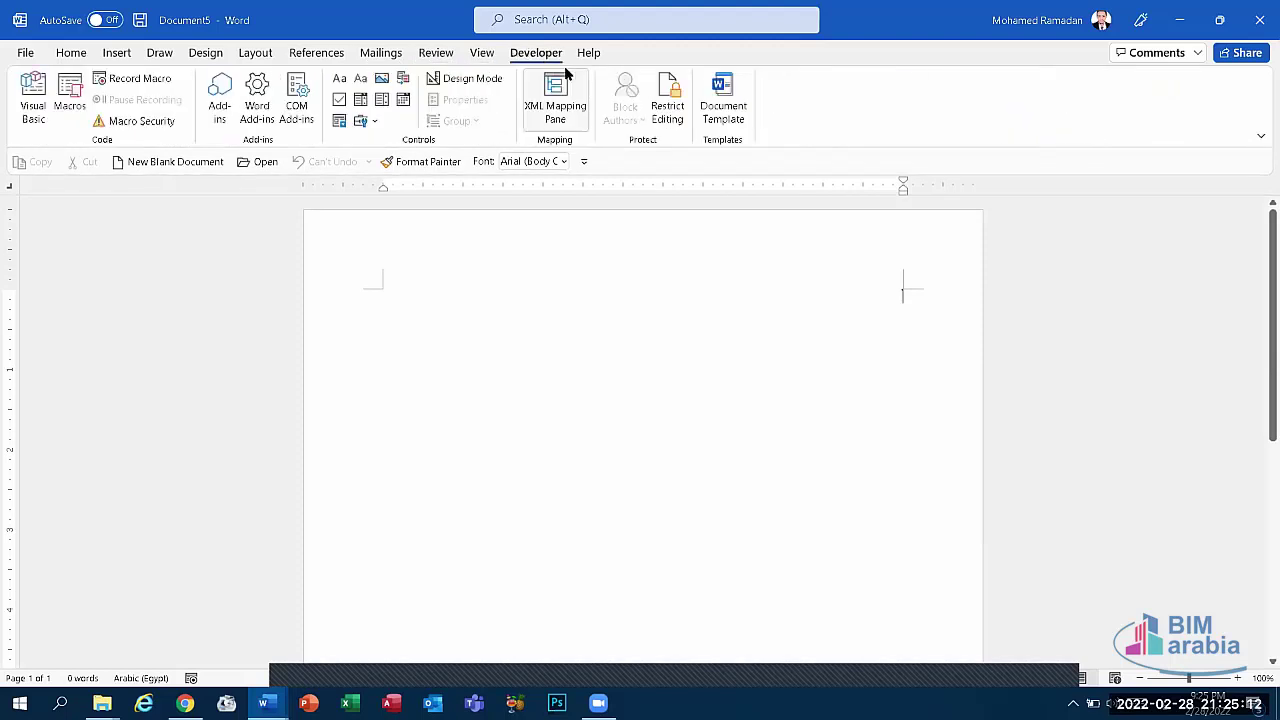
{"action": "left_click", "coordinate": [71, 52]}
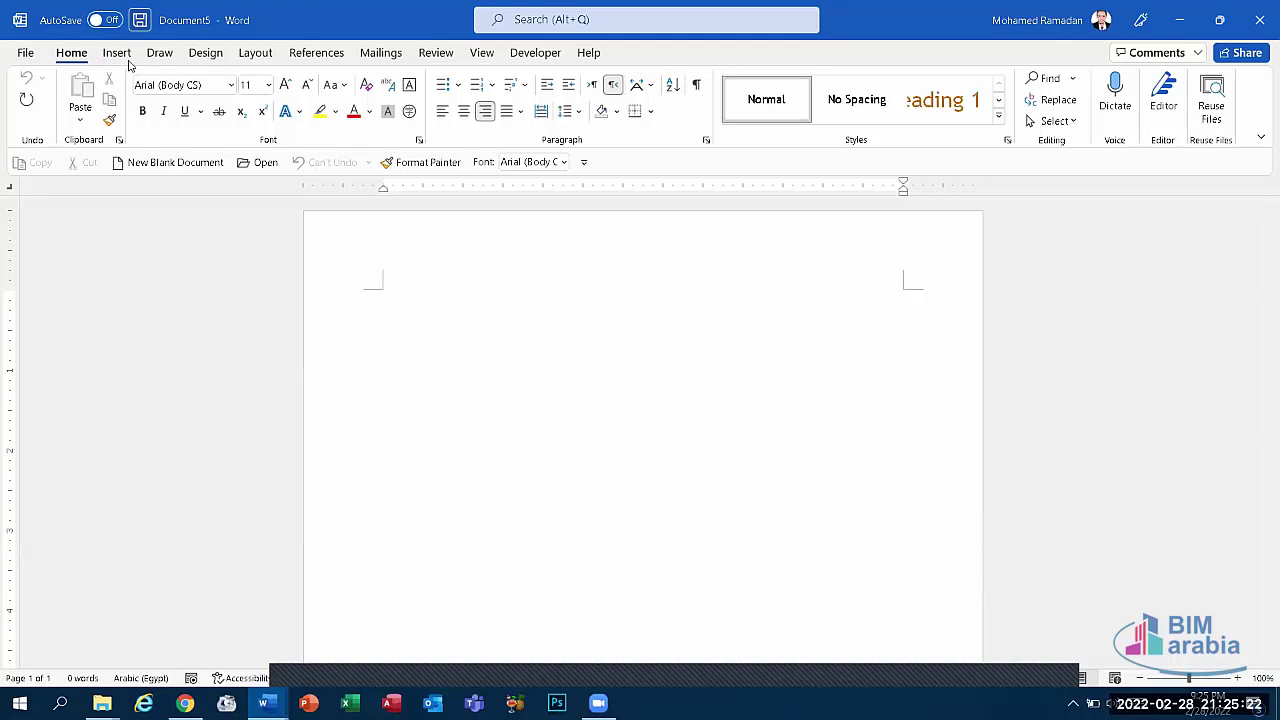
{"action": "left_click", "coordinate": [116, 53]}
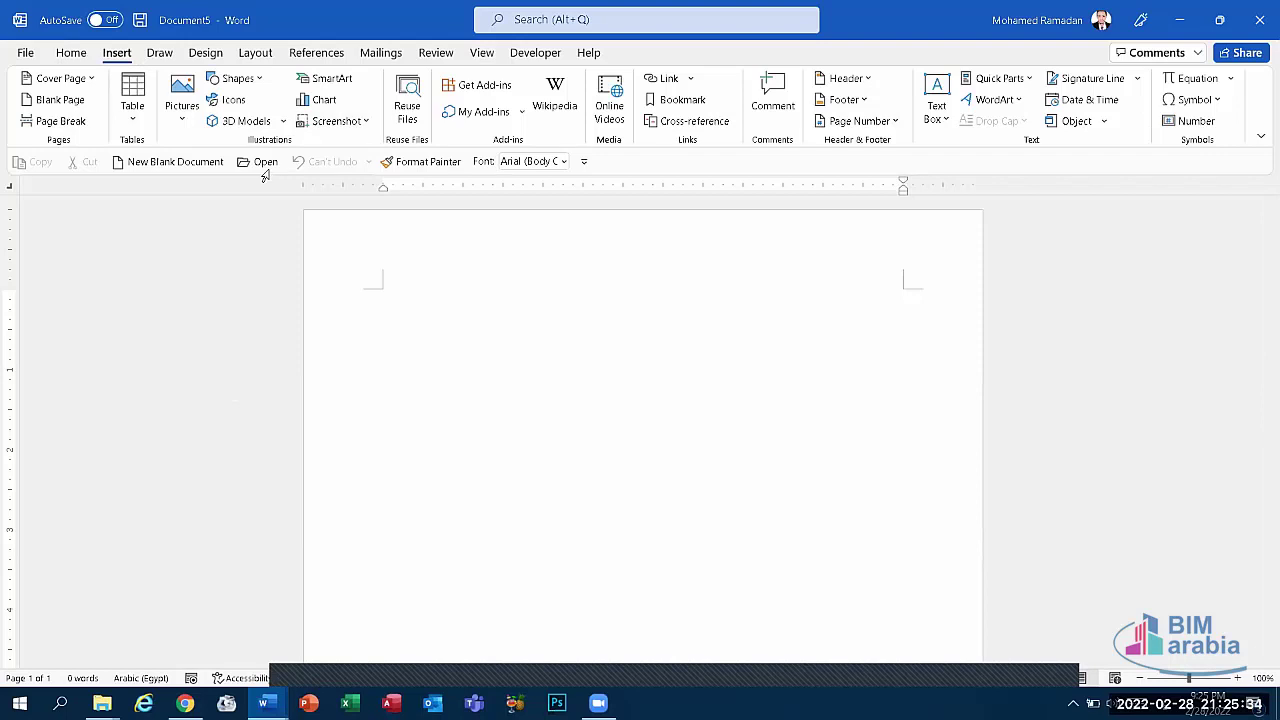
{"action": "left_click", "coordinate": [205, 52]}
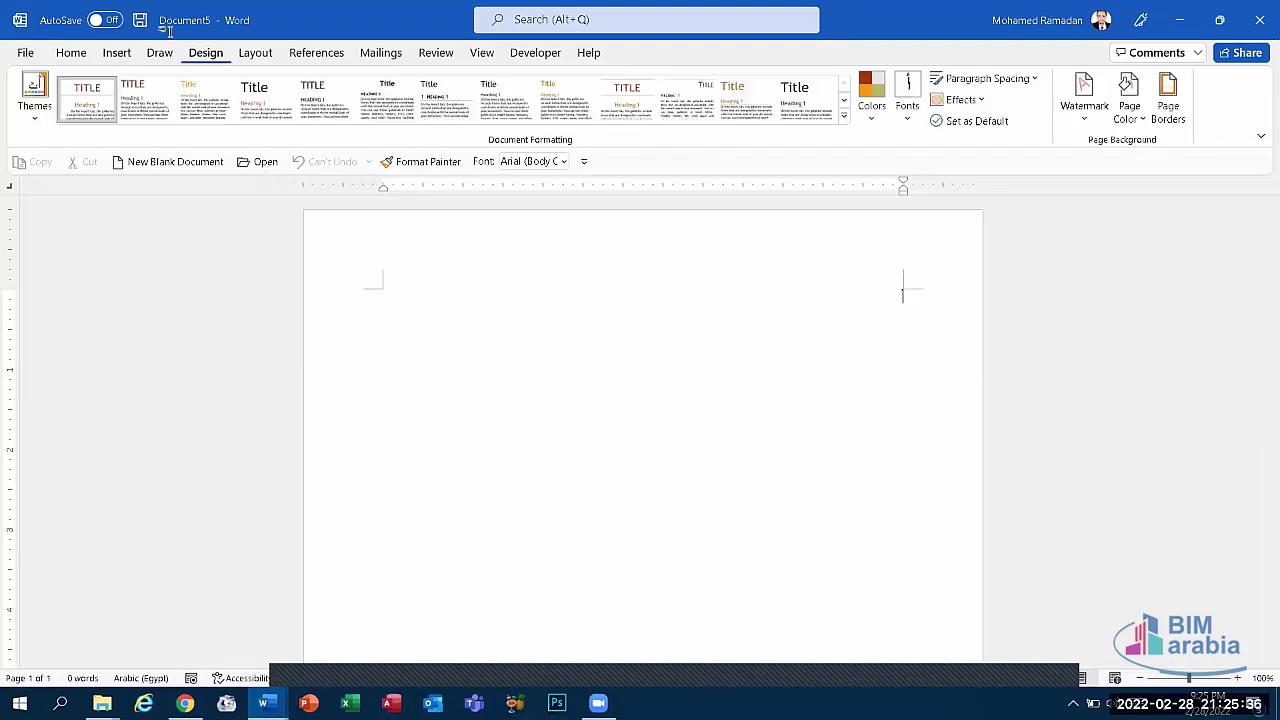
{"action": "left_click", "coordinate": [436, 52]}
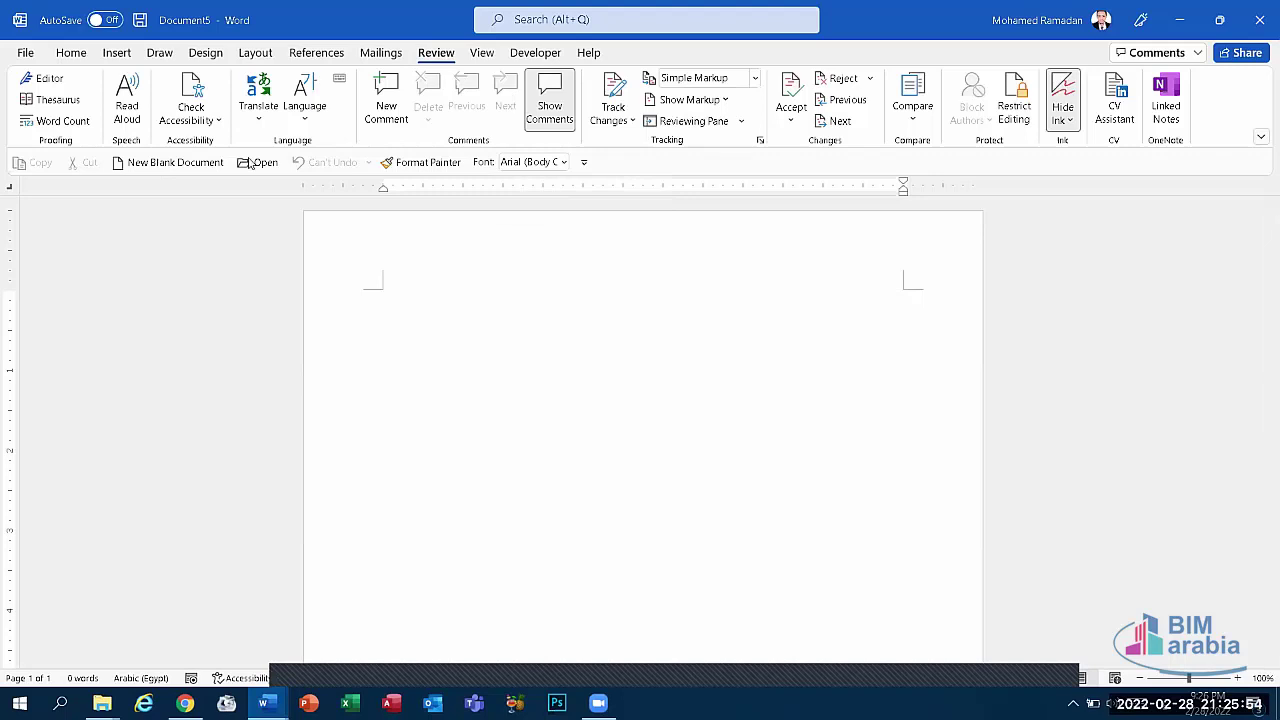
{"action": "left_click", "coordinate": [112, 53]}
{"action": "left_click", "coordinate": [86, 54]}
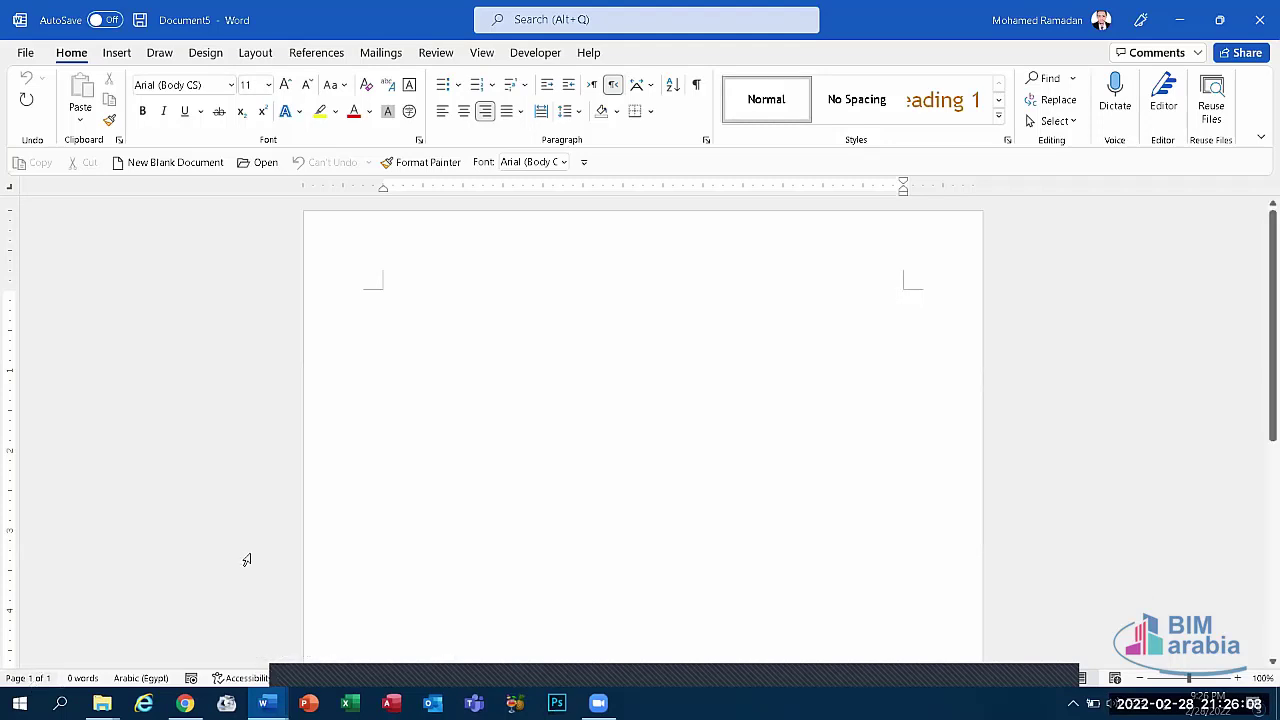
- Insert empty lines and page breaks until Document5 reaches page 3, then scroll back up
{"action": "key", "text": "Return"}
{"action": "key", "text": "Return"}
{"action": "key", "text": "Return"}
{"action": "key", "text": "Return"}
{"action": "key", "text": "Return"}
{"action": "key", "text": "Return"}
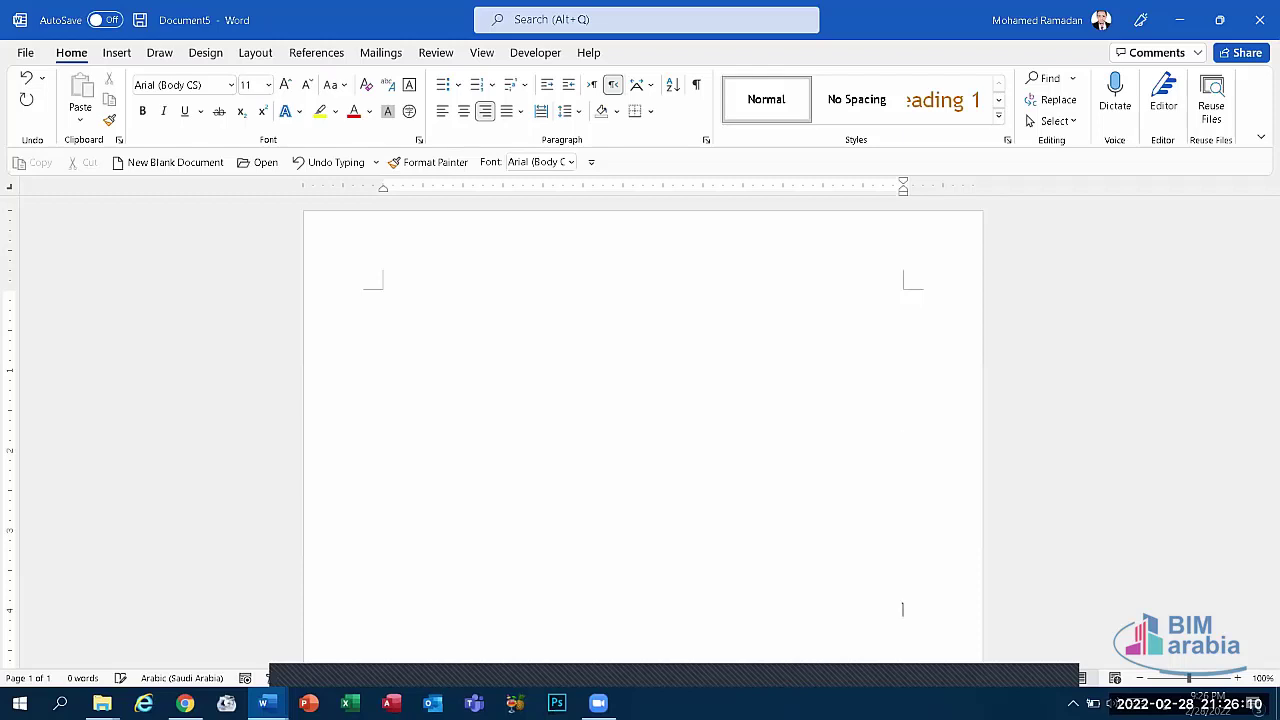
{"action": "key", "text": "ctrl+Return"}
{"action": "scroll", "coordinate": [249, 561], "scroll_direction": "down", "scroll_amount": 4}
{"action": "scroll", "coordinate": [249, 561], "scroll_direction": "up", "scroll_amount": 4}
{"action": "scroll", "coordinate": [249, 561], "scroll_direction": "down", "scroll_amount": 2}
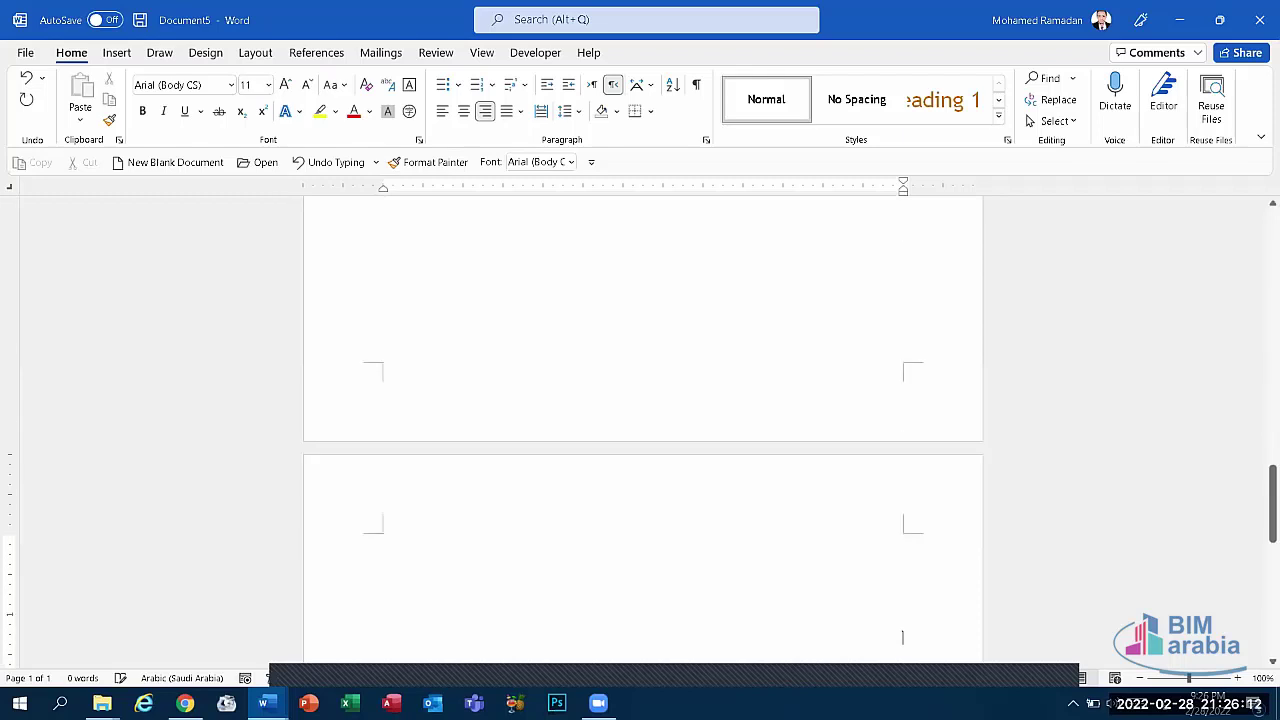
{"action": "scroll", "coordinate": [249, 561], "scroll_direction": "down", "scroll_amount": 3}
{"action": "scroll", "coordinate": [240, 549], "scroll_direction": "up", "scroll_amount": 2}
{"action": "scroll", "coordinate": [234, 477], "scroll_direction": "up", "scroll_amount": 1}
{"action": "scroll", "coordinate": [251, 463], "scroll_direction": "down", "scroll_amount": 2}
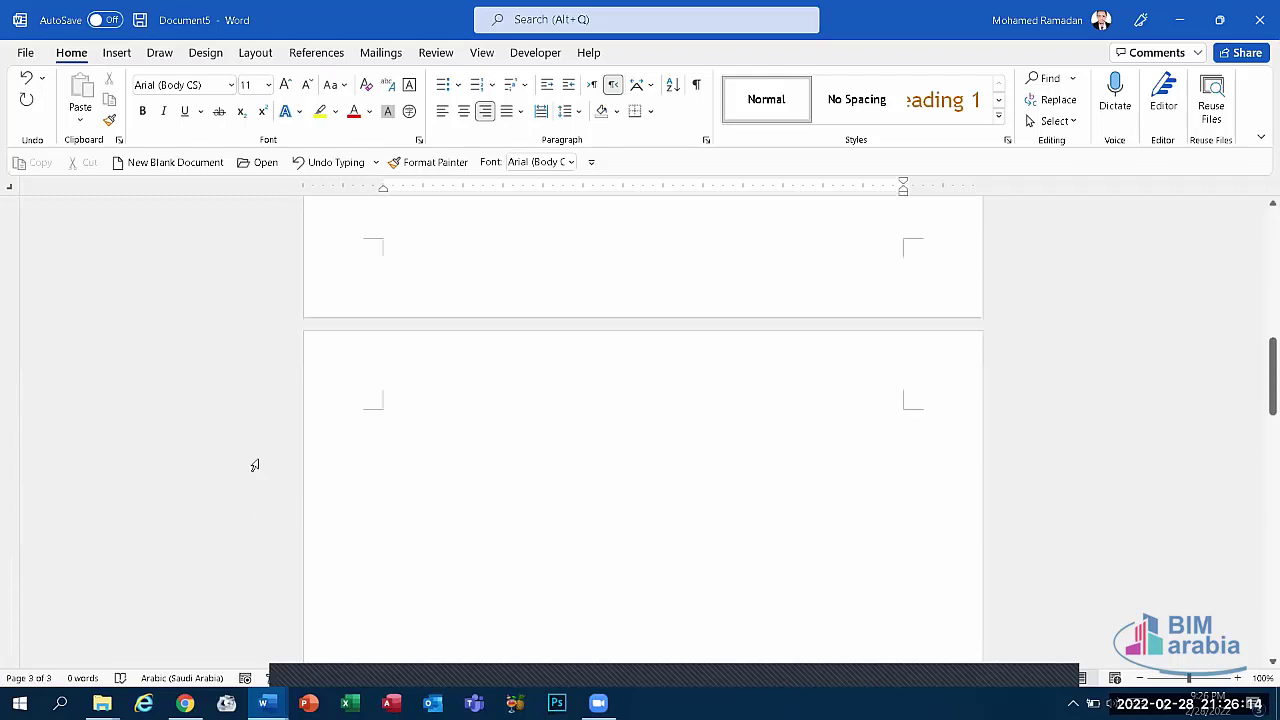
{"action": "scroll", "coordinate": [251, 463], "scroll_direction": "up", "scroll_amount": 2}
{"action": "scroll", "coordinate": [655, 300], "scroll_direction": "up", "scroll_amount": 10}
{"action": "scroll", "coordinate": [655, 300], "scroll_direction": "up", "scroll_amount": 10}
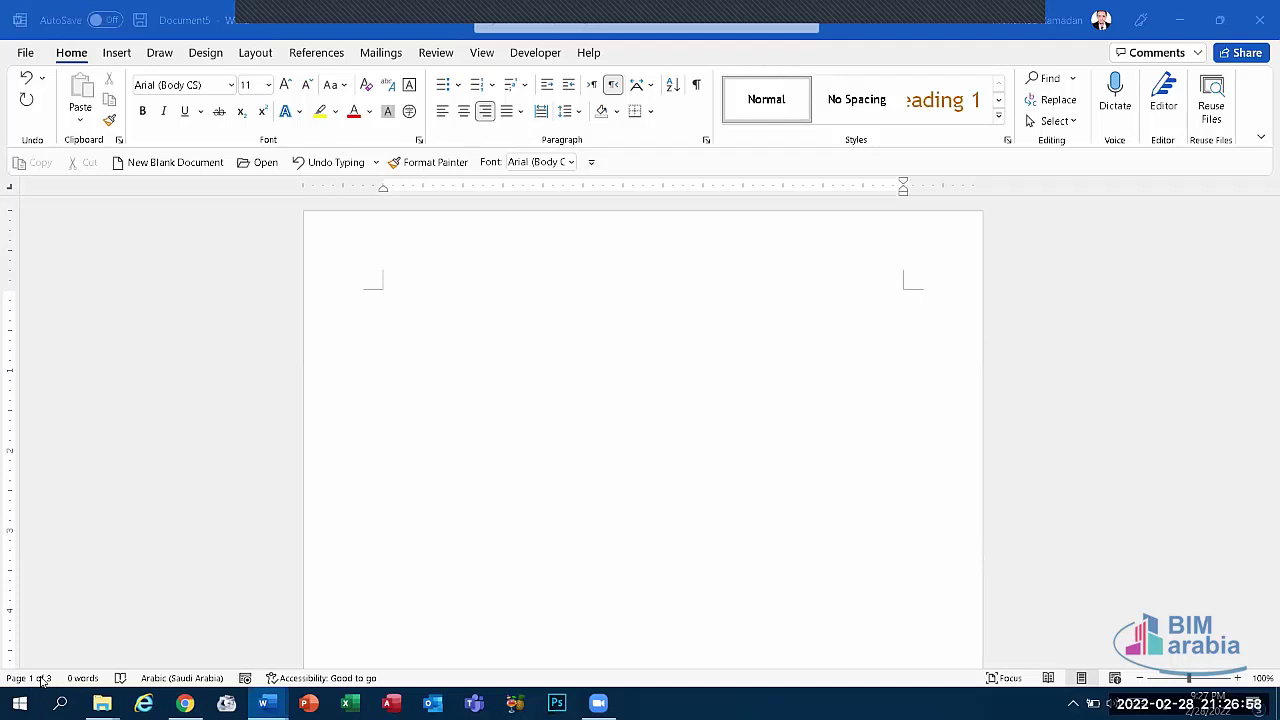
- Place the caret at the top of page 1
{"action": "left_click", "coordinate": [898, 328]}
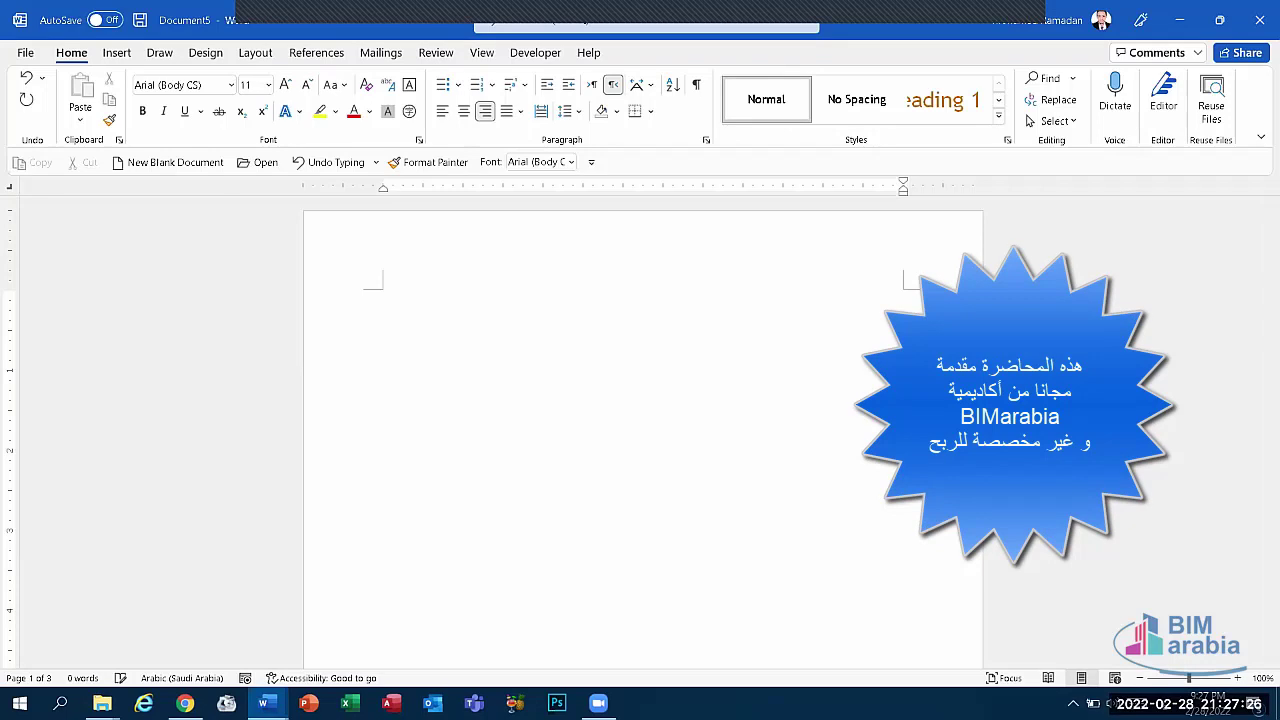
- Type the title 'Microsoft Office Diploma' in English and centre it
{"action": "key", "text": "alt+shift"}
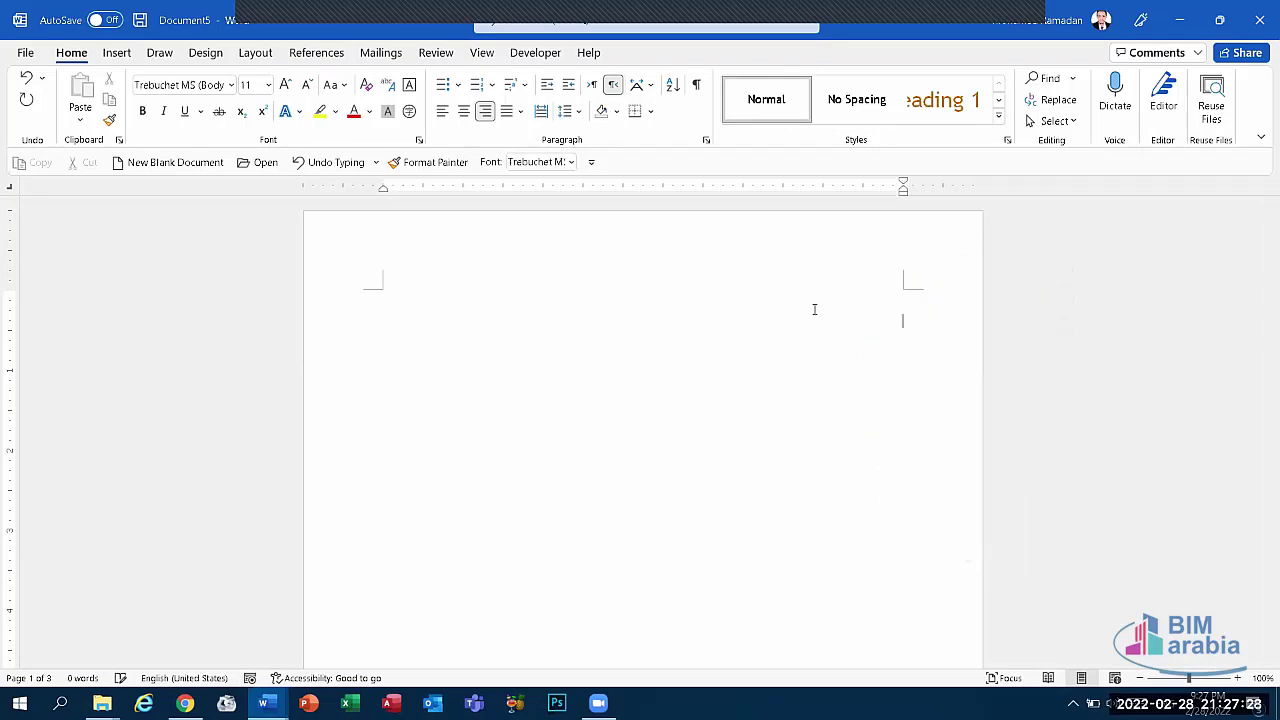
{"action": "type", "text": "M"}
{"action": "type", "text": "icrosof"}
{"action": "type", "text": "t Of"}
{"action": "type", "text": "fice Dip"}
{"action": "type", "text": ";o"}
{"action": "key", "text": "BackSpace"}
{"action": "key", "text": "BackSpace"}
{"action": "type", "text": "lo"}
{"action": "type", "text": "ma"}
{"action": "key", "text": "ctrl+shift+Left"}
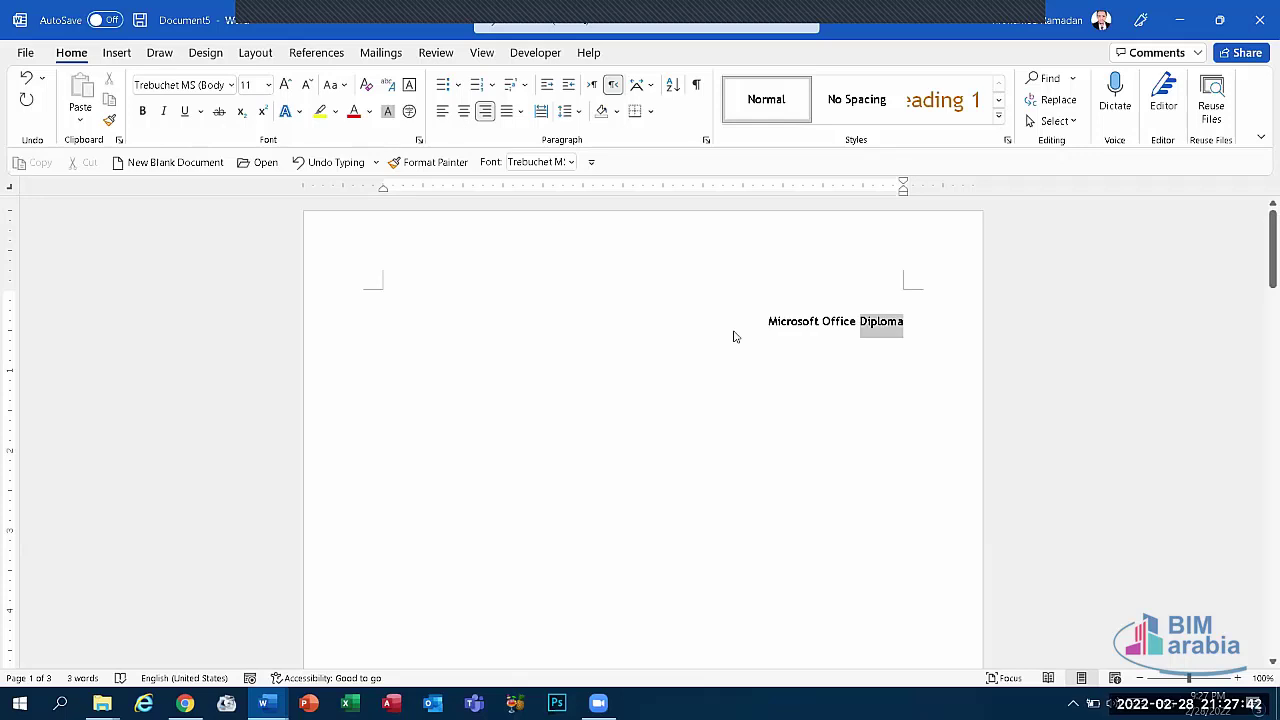
{"action": "key", "text": "ctrl+shift+Left"}
{"action": "key", "text": "ctrl+shift+Left"}
{"action": "key", "text": "ctrl+e"}
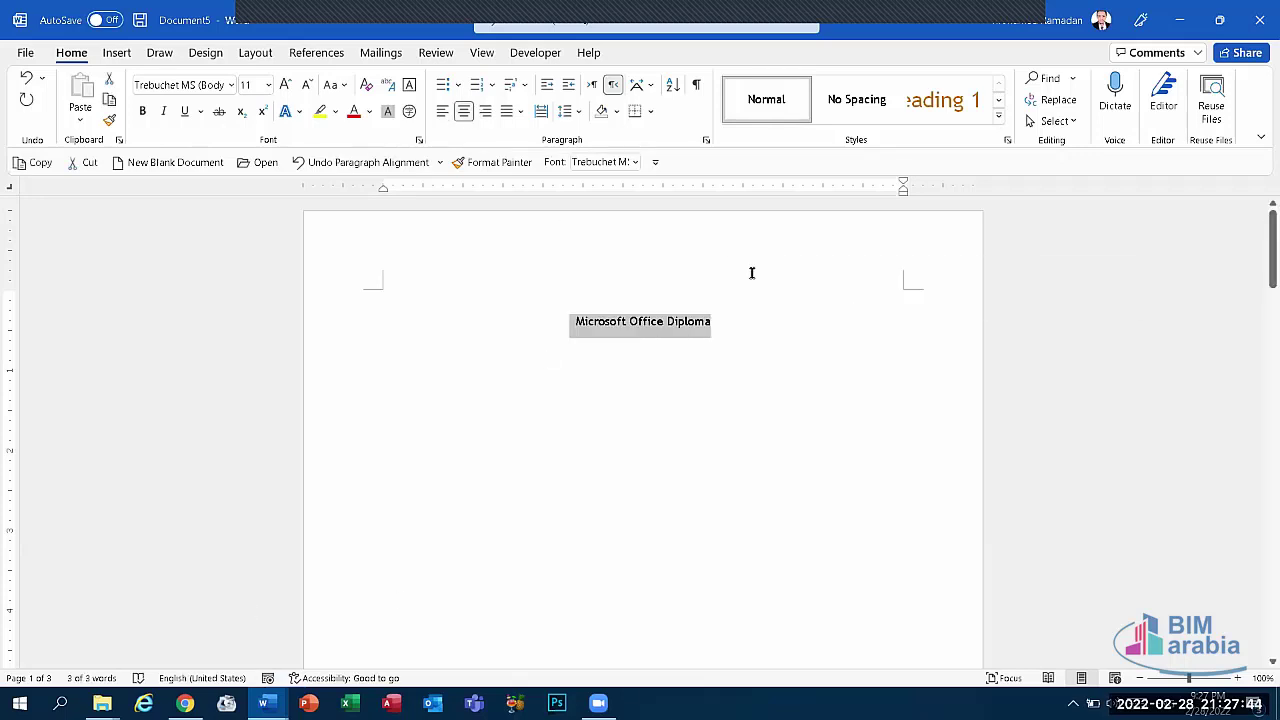
{"action": "key", "text": "Down"}
{"action": "key", "text": "Down"}
{"action": "key", "text": "Down"}
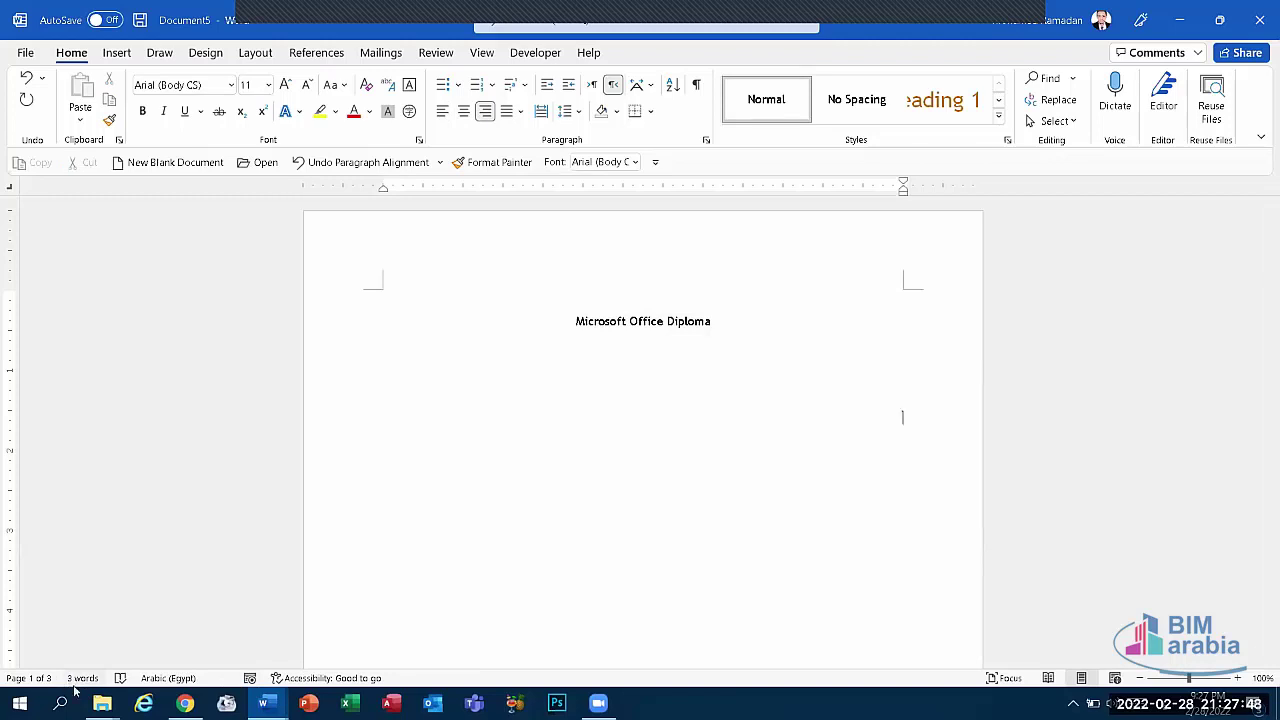
- Add the lines 'IC3' and 'ICDL' below the title, ending with Arabic typing language
{"action": "triple_click", "coordinate": [712, 324]}
{"action": "left_click", "coordinate": [726, 321]}
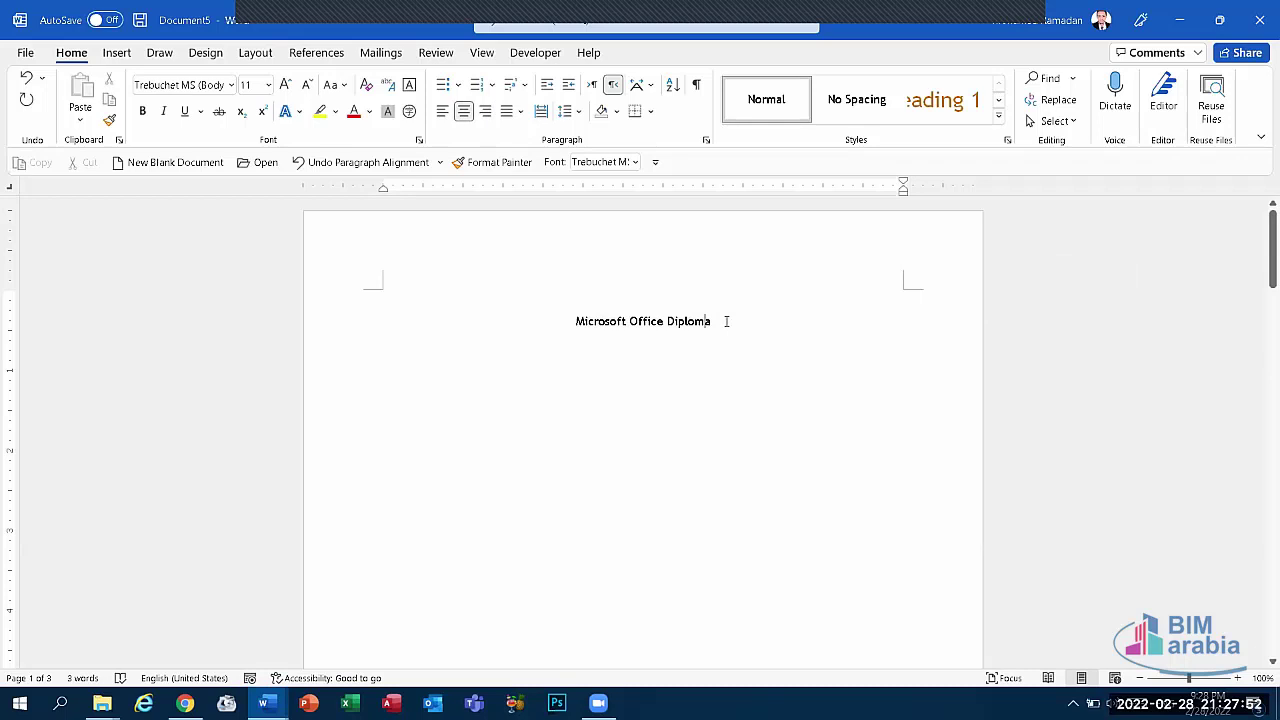
{"action": "key", "text": "alt+shift"}
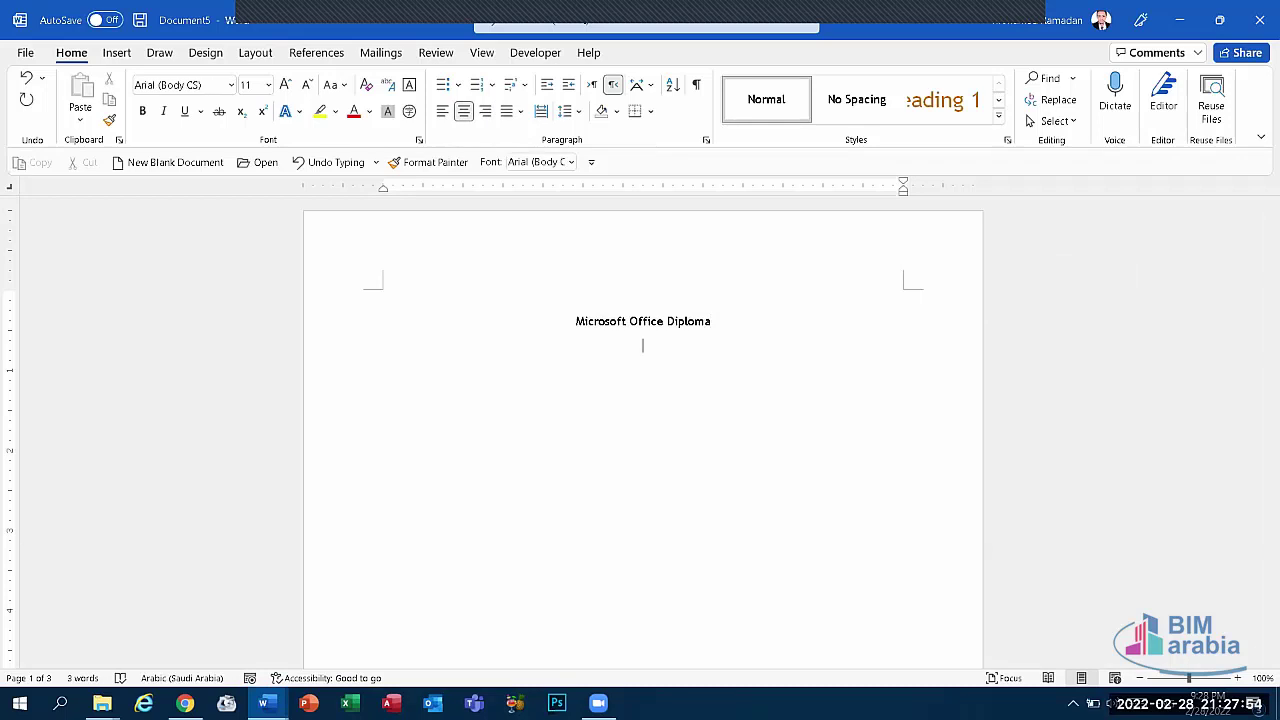
{"action": "type", "text": "IC3"}
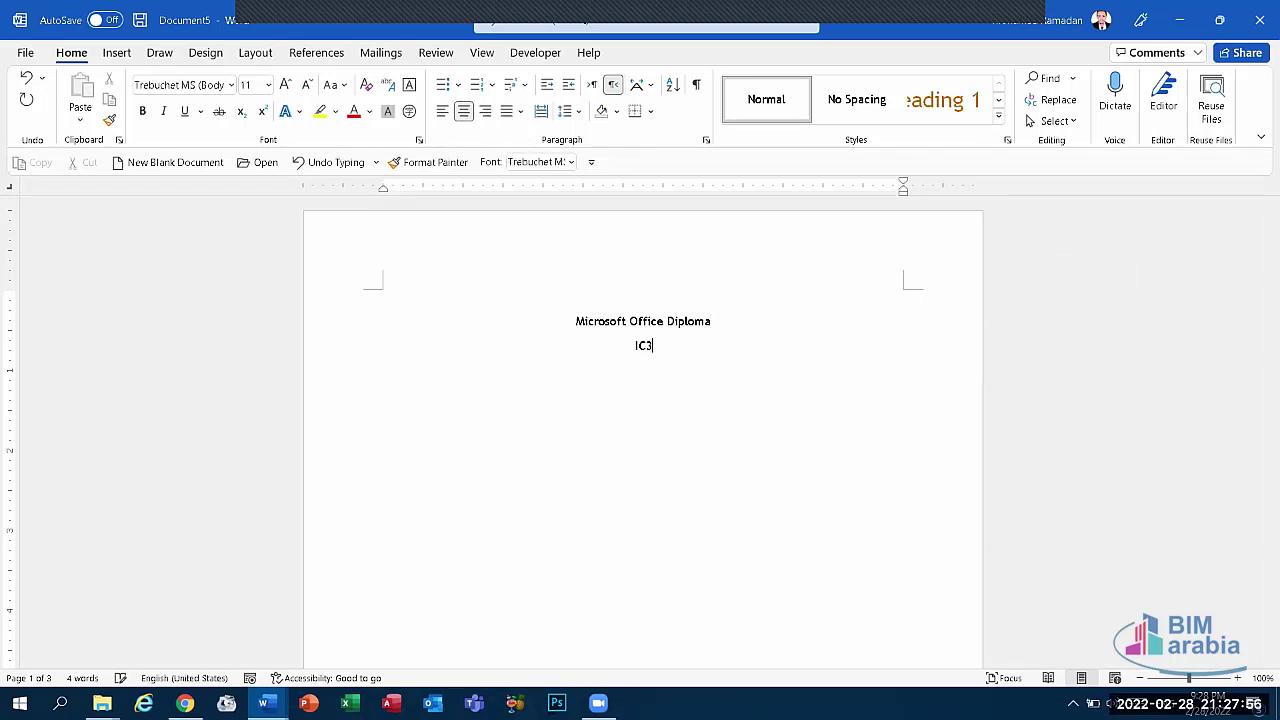
{"action": "key", "text": "alt+shift"}
{"action": "key", "text": "Return"}
{"action": "type", "text": "ICDL"}
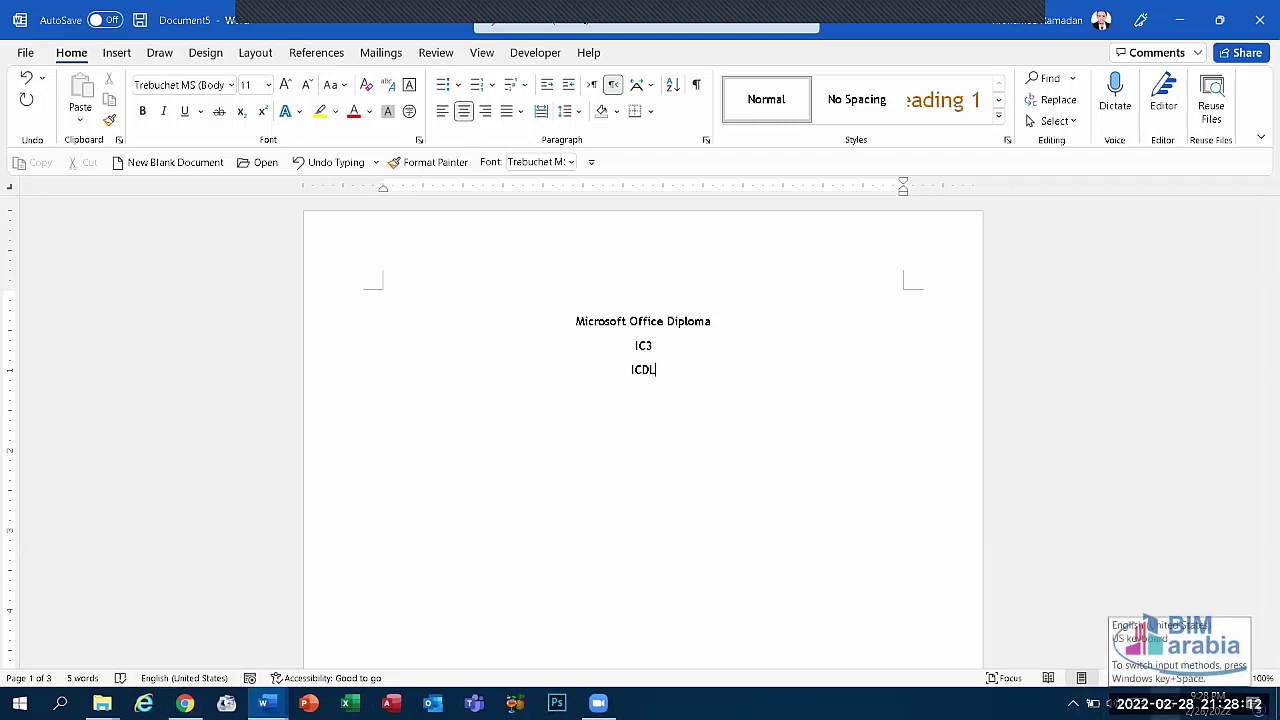
{"action": "key", "text": "alt+shift"}
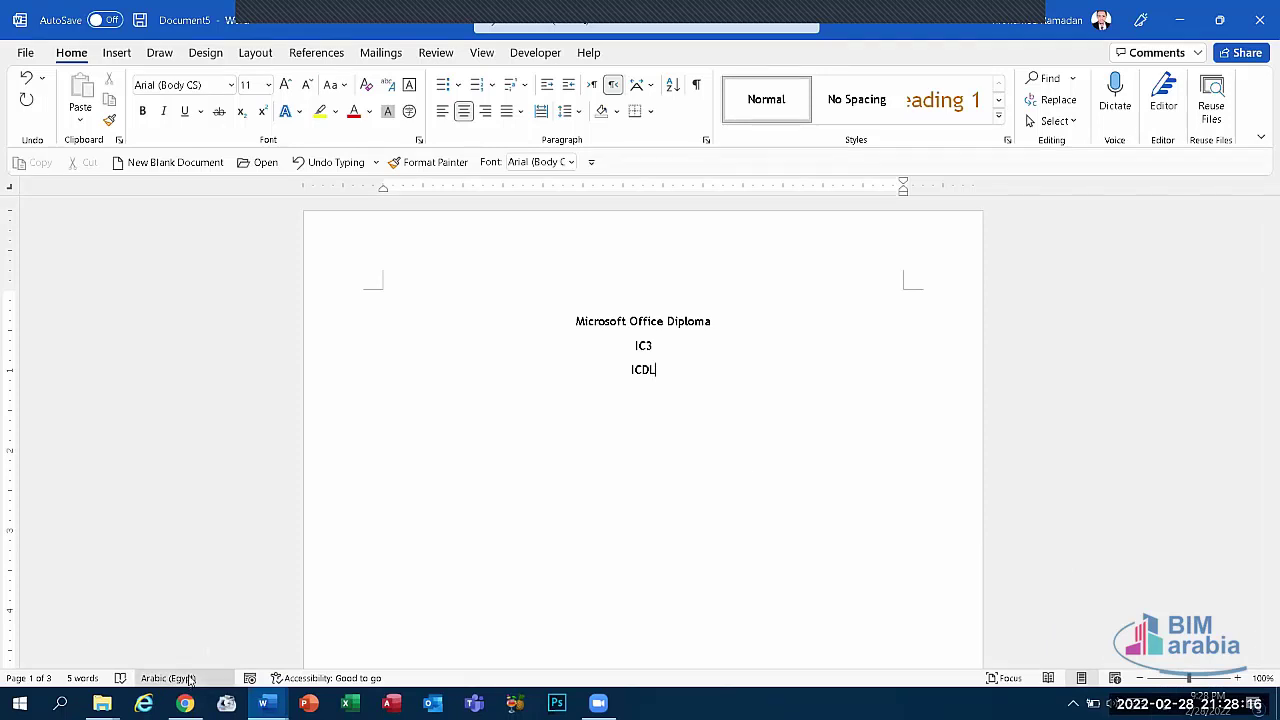
- Set the input language to English (United States) via the taskbar language switcher
{"action": "left_click", "coordinate": [197, 682]}
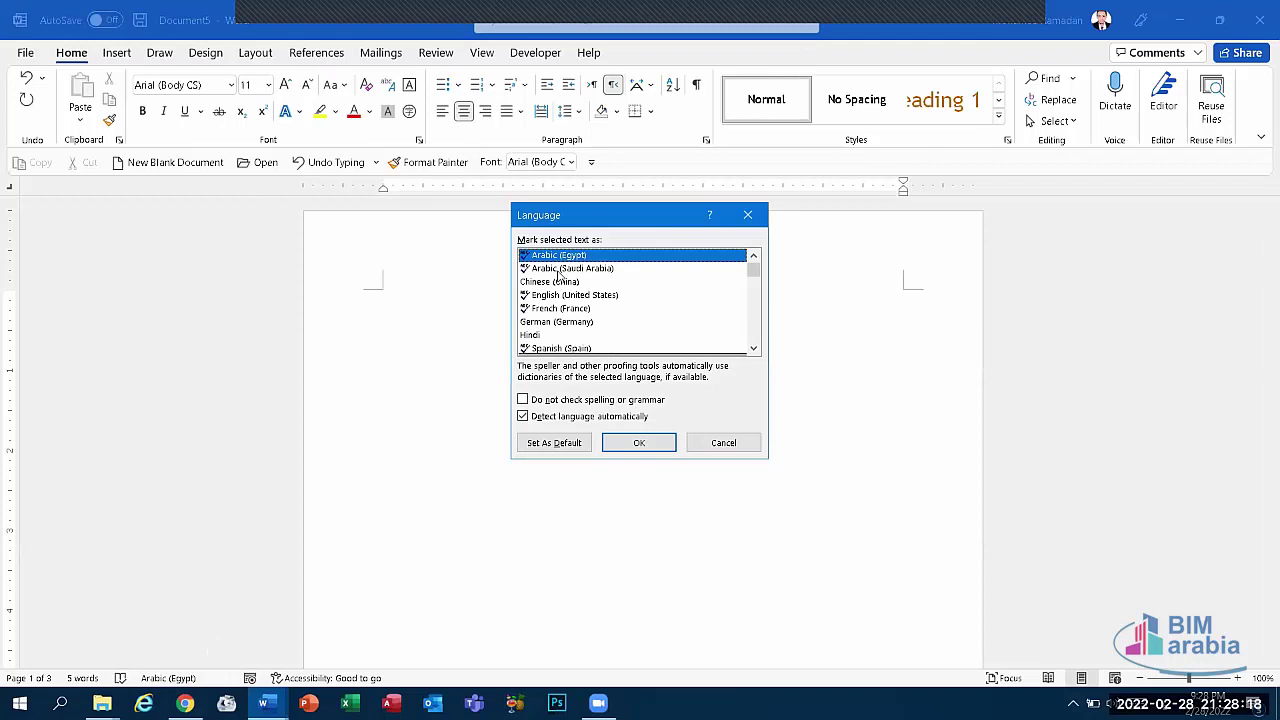
{"action": "left_click", "coordinate": [757, 217]}
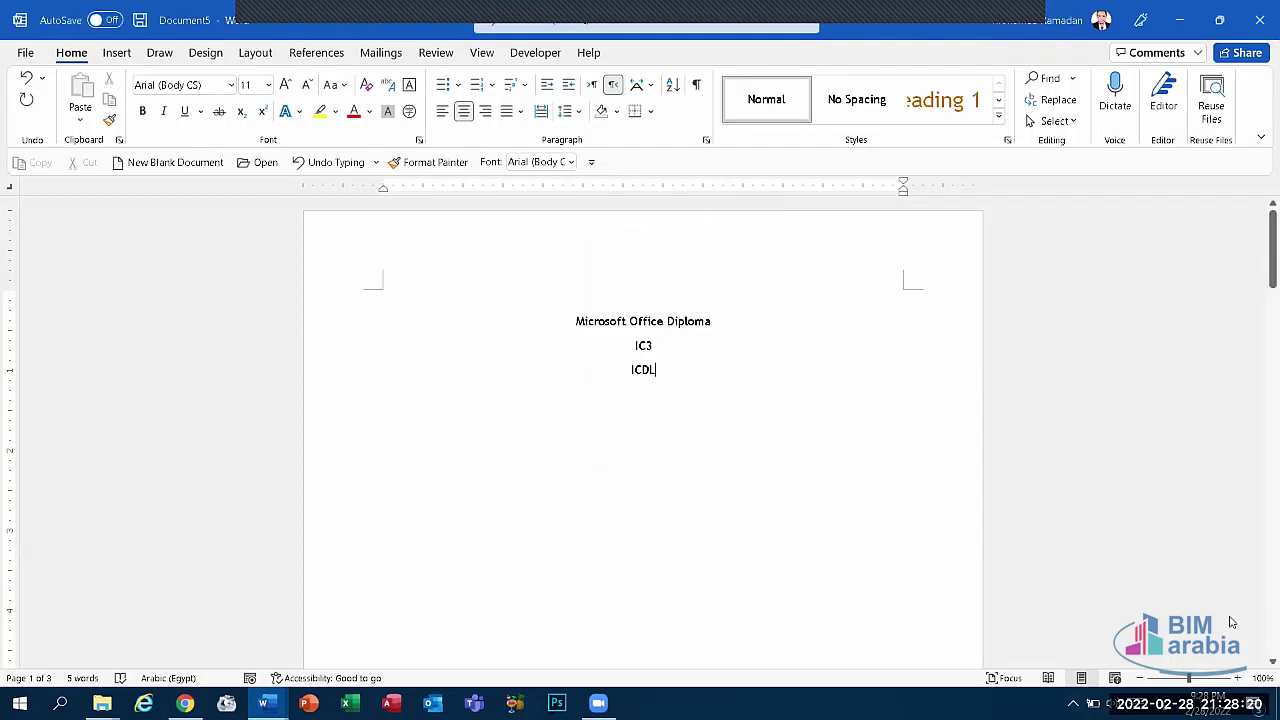
{"action": "left_click", "coordinate": [1160, 703]}
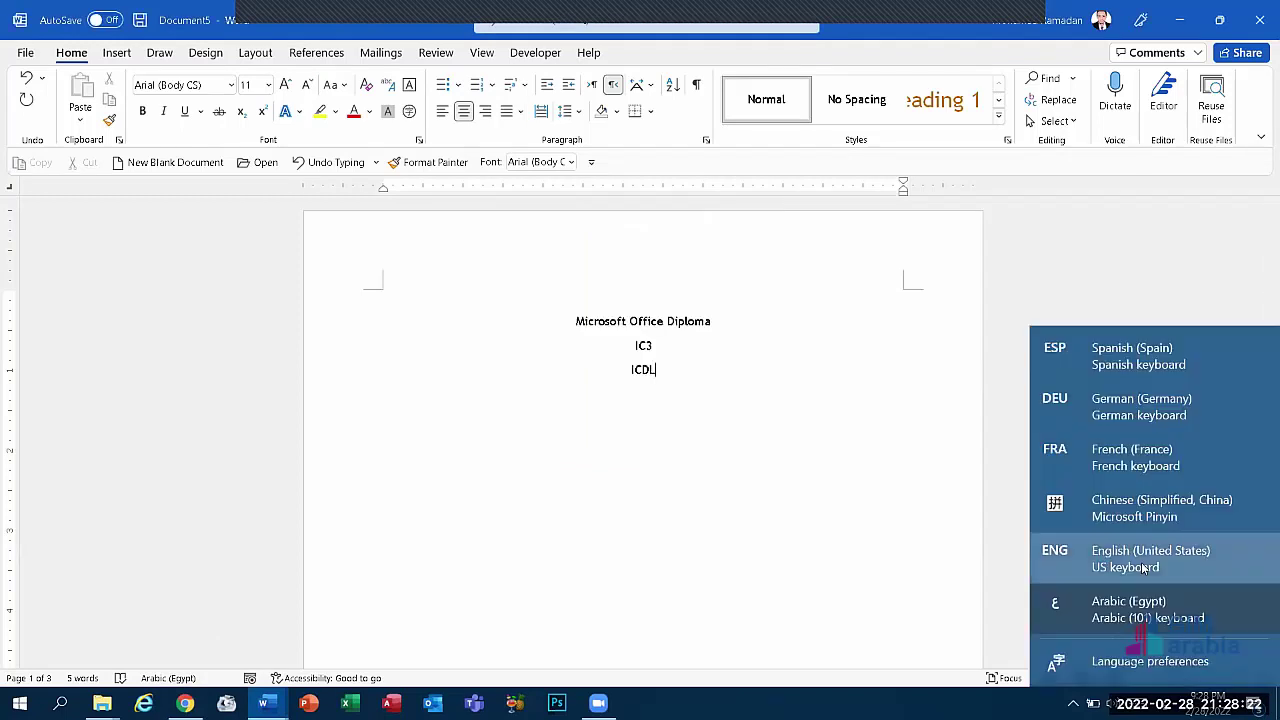
{"action": "left_click", "coordinate": [1150, 558]}
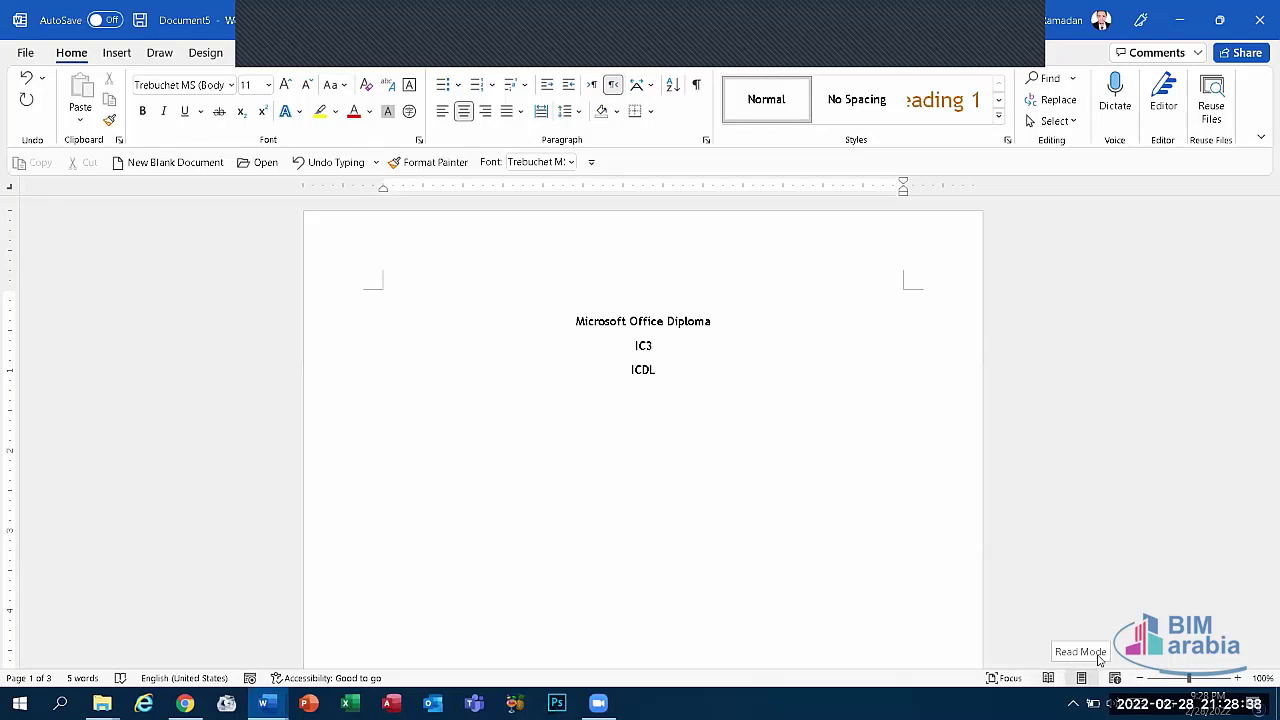
{"action": "left_click", "coordinate": [1048, 678]}
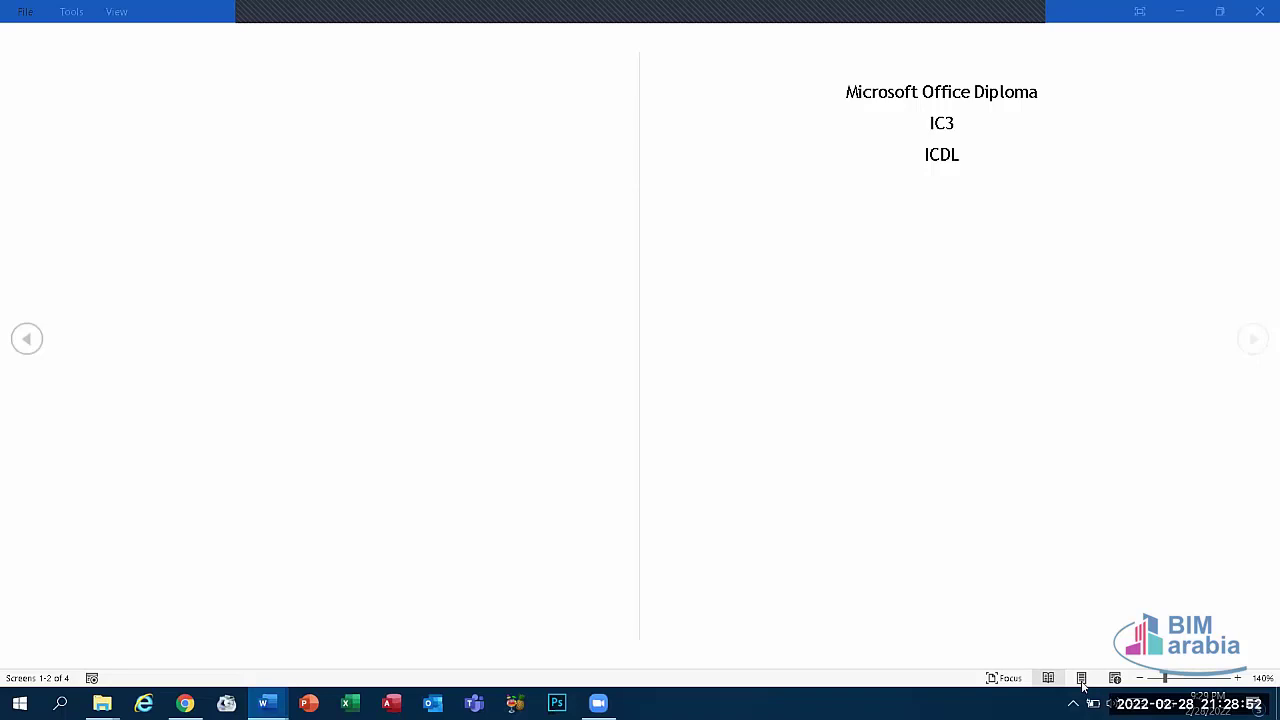
{"action": "left_click", "coordinate": [1082, 680]}
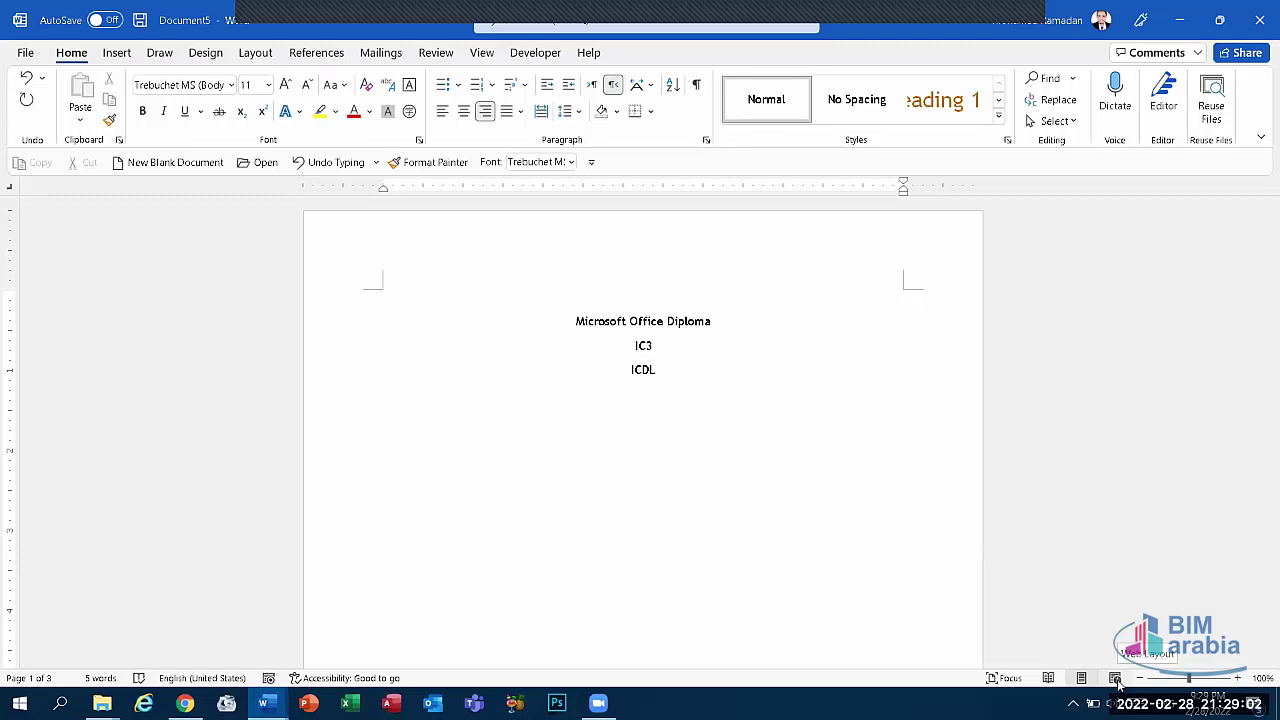
{"action": "left_click", "coordinate": [1116, 679]}
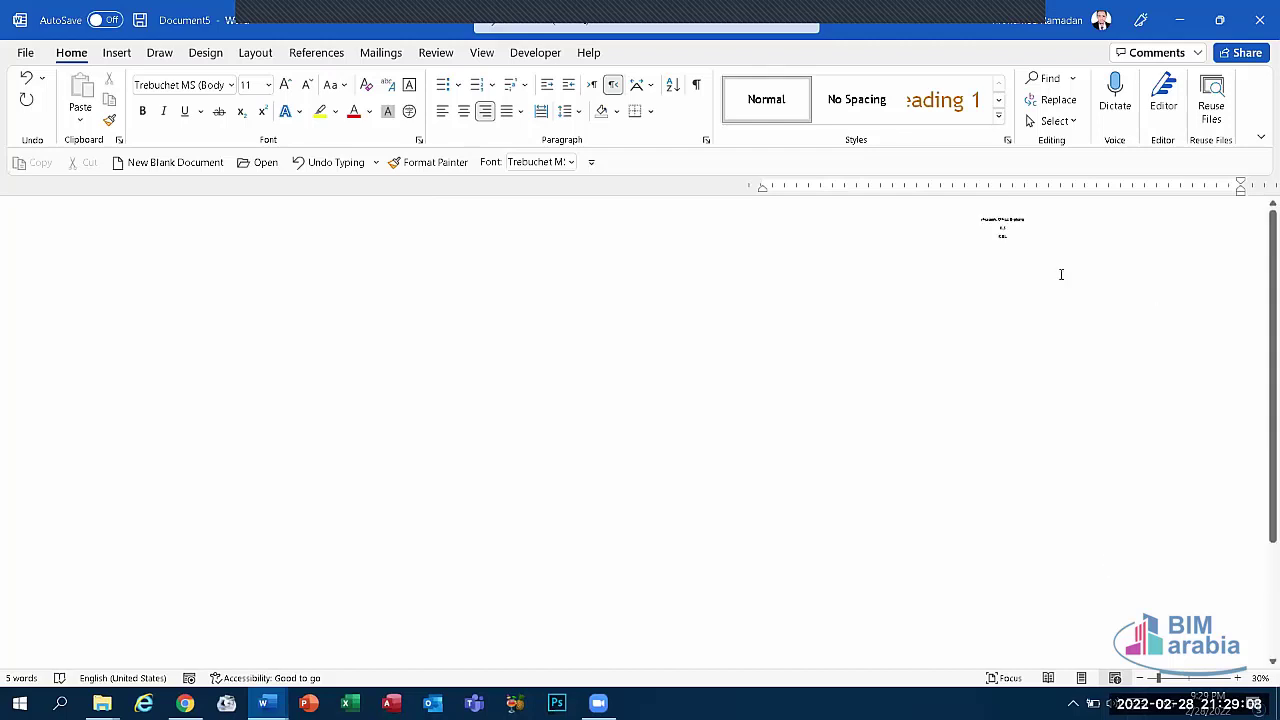
{"action": "left_click", "coordinate": [1082, 678]}
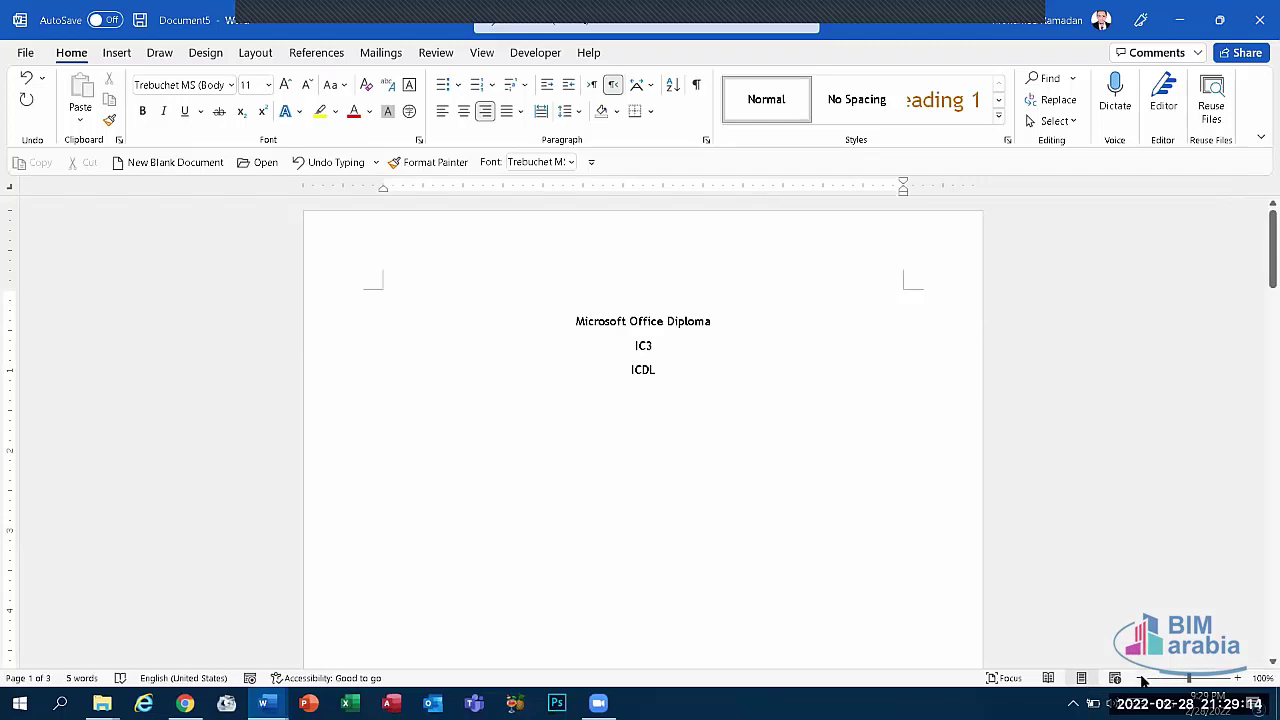
{"action": "left_click", "coordinate": [1141, 679]}
{"action": "left_click", "coordinate": [1237, 679]}
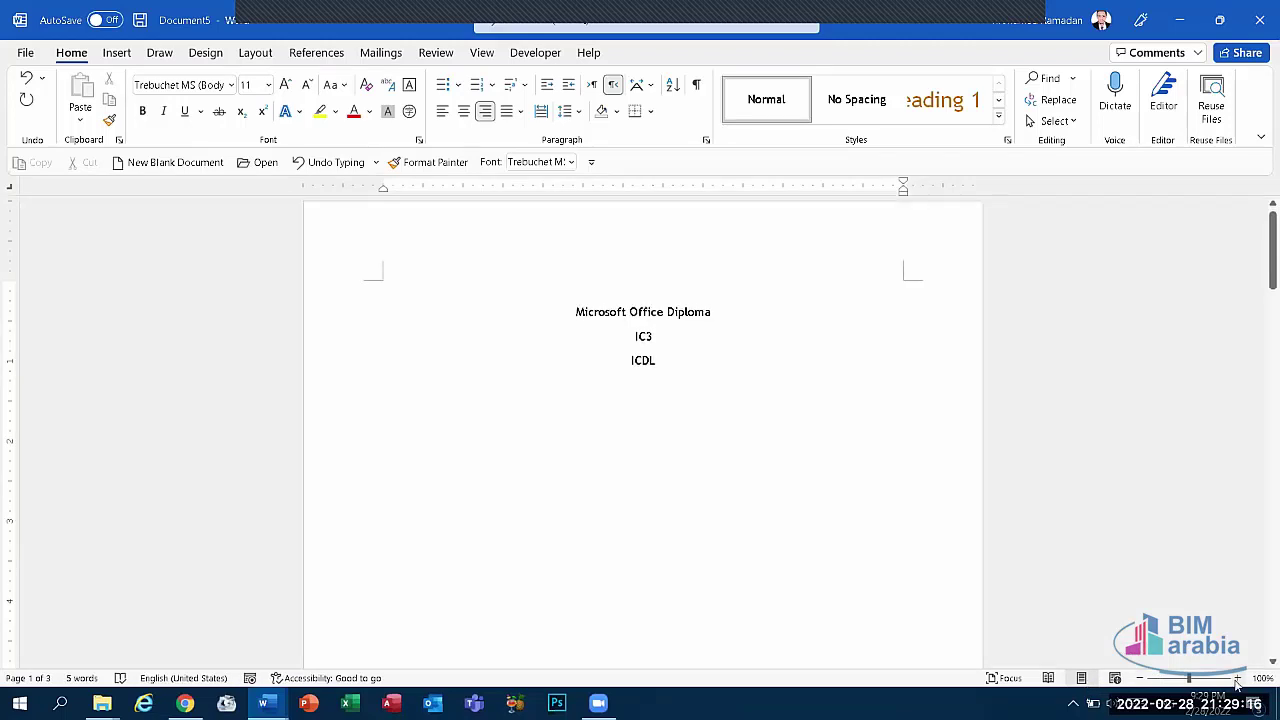
{"action": "left_click", "coordinate": [1139, 679]}
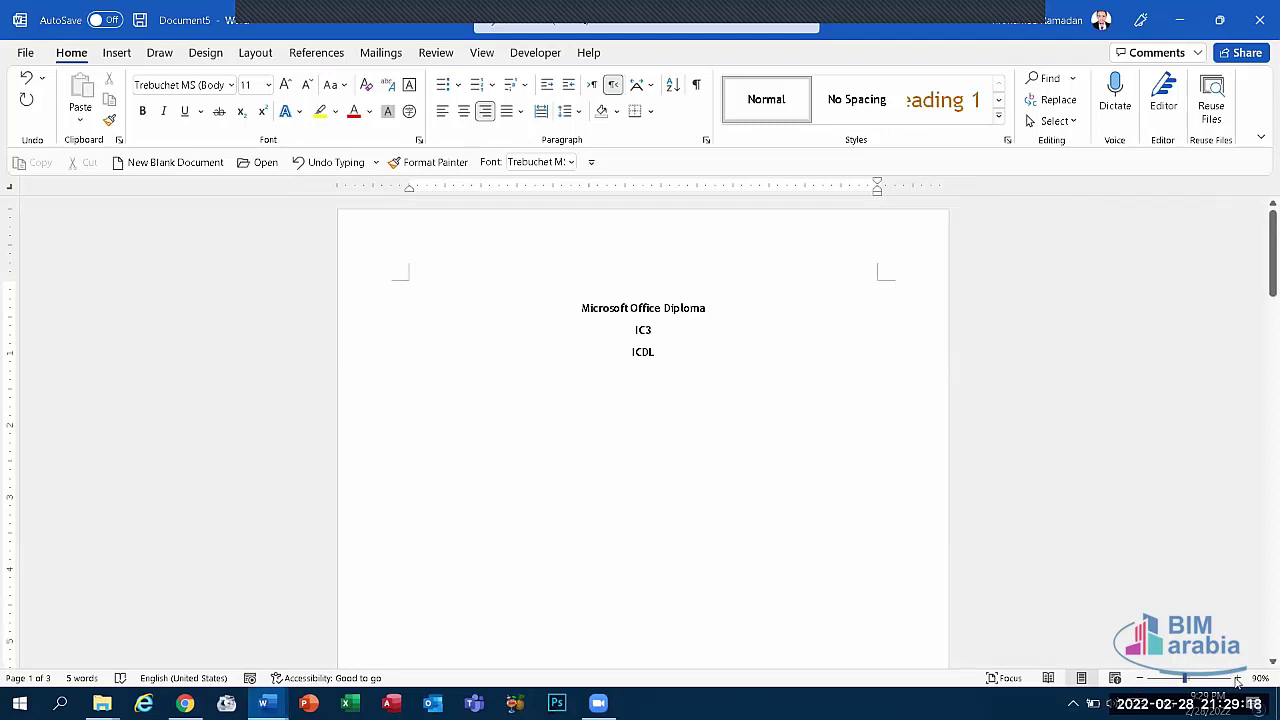
{"action": "left_click", "coordinate": [1237, 679]}
{"action": "left_click", "coordinate": [1237, 679]}
{"action": "left_click", "coordinate": [1237, 679]}
{"action": "left_click", "coordinate": [1237, 679]}
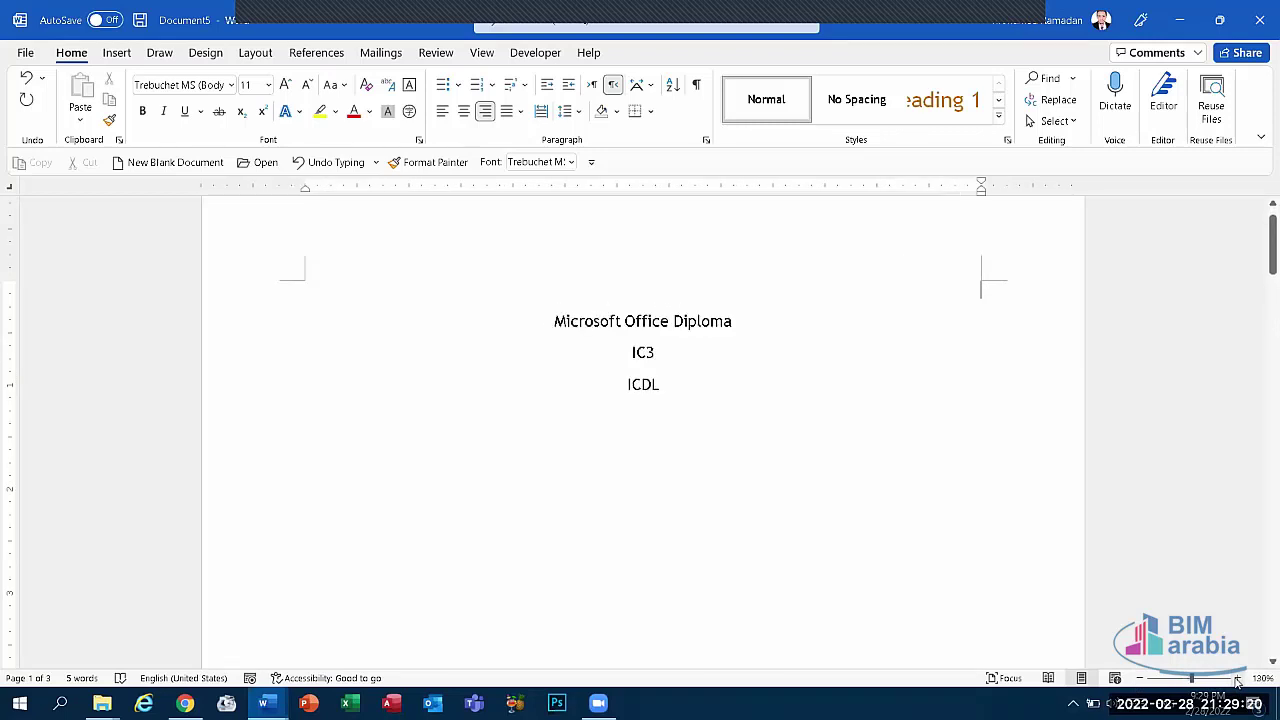
{"action": "left_click", "coordinate": [1237, 679]}
{"action": "left_click", "coordinate": [1237, 679]}
{"action": "left_click", "coordinate": [1237, 679]}
{"action": "left_click", "coordinate": [1141, 679]}
{"action": "left_click", "coordinate": [1141, 679]}
{"action": "left_click", "coordinate": [1141, 679]}
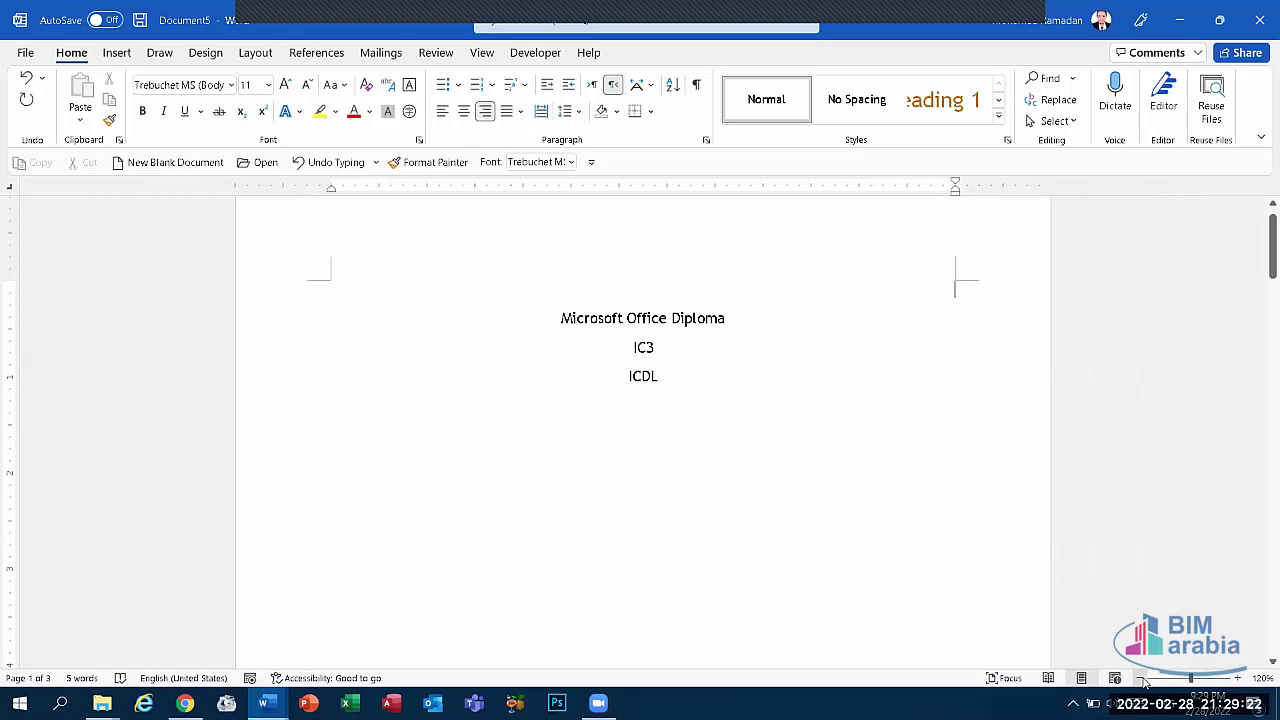
{"action": "left_click", "coordinate": [1141, 679]}
{"action": "left_click", "coordinate": [1141, 679]}
{"action": "left_click", "coordinate": [1141, 679]}
{"action": "left_click", "coordinate": [1141, 679]}
{"action": "left_click", "coordinate": [1141, 679]}
{"action": "left_click", "coordinate": [1141, 679]}
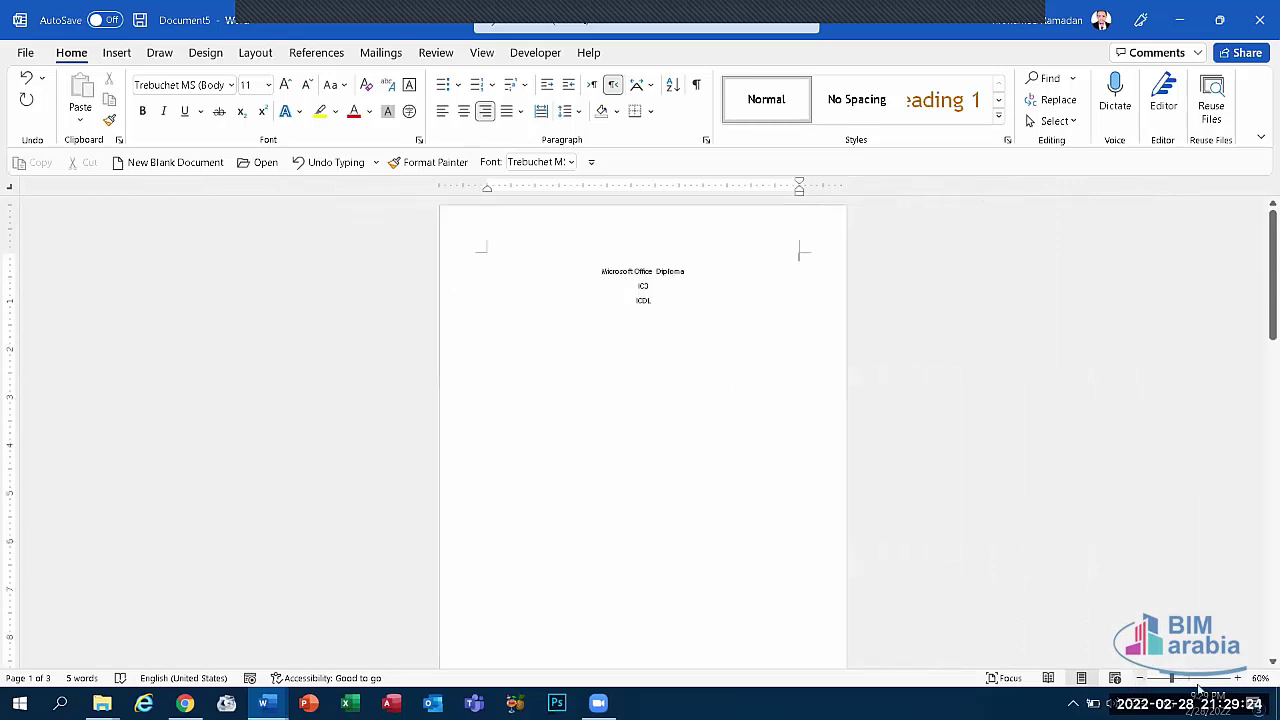
{"action": "left_click", "coordinate": [1141, 679]}
{"action": "left_click", "coordinate": [1141, 679]}
{"action": "left_click", "coordinate": [1237, 679]}
{"action": "left_click", "coordinate": [1237, 679]}
{"action": "left_click", "coordinate": [1237, 679]}
{"action": "left_click", "coordinate": [1237, 679]}
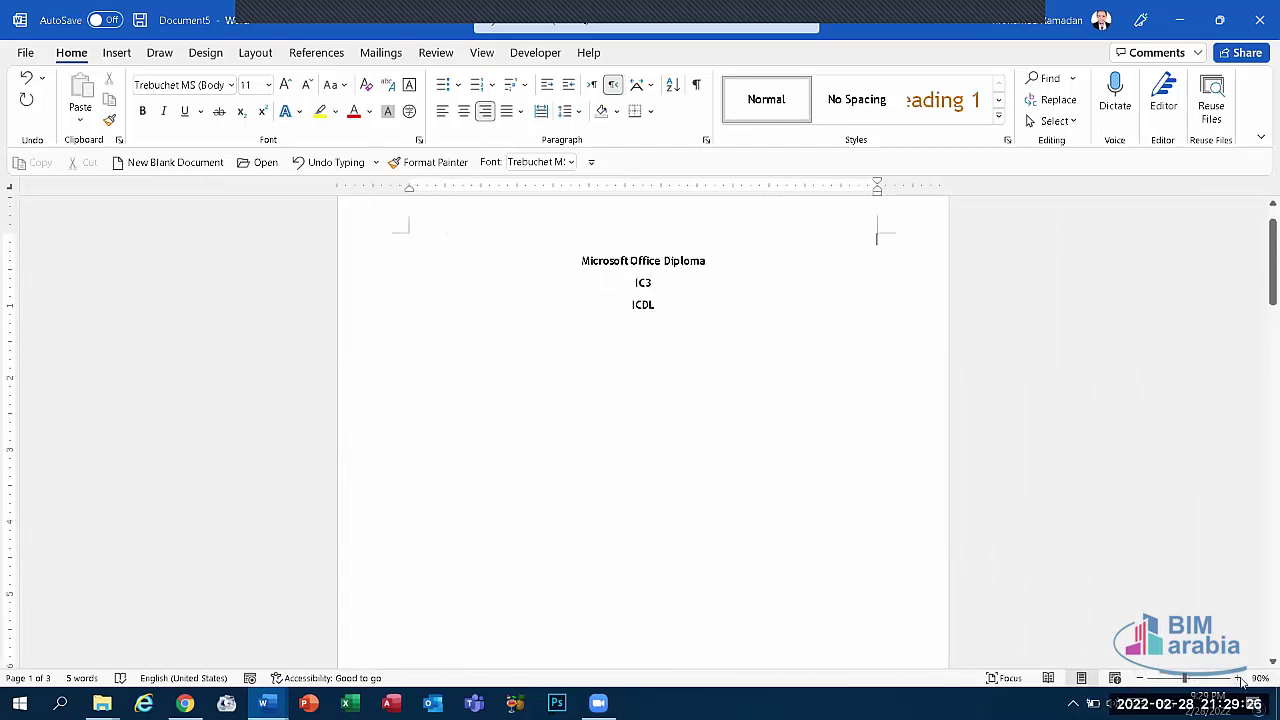
{"action": "left_click", "coordinate": [1238, 679]}
{"action": "left_click", "coordinate": [1238, 679]}
{"action": "left_click", "coordinate": [1238, 679]}
{"action": "left_click", "coordinate": [1238, 679]}
{"action": "left_click", "coordinate": [1238, 679]}
{"action": "left_click", "coordinate": [1238, 679]}
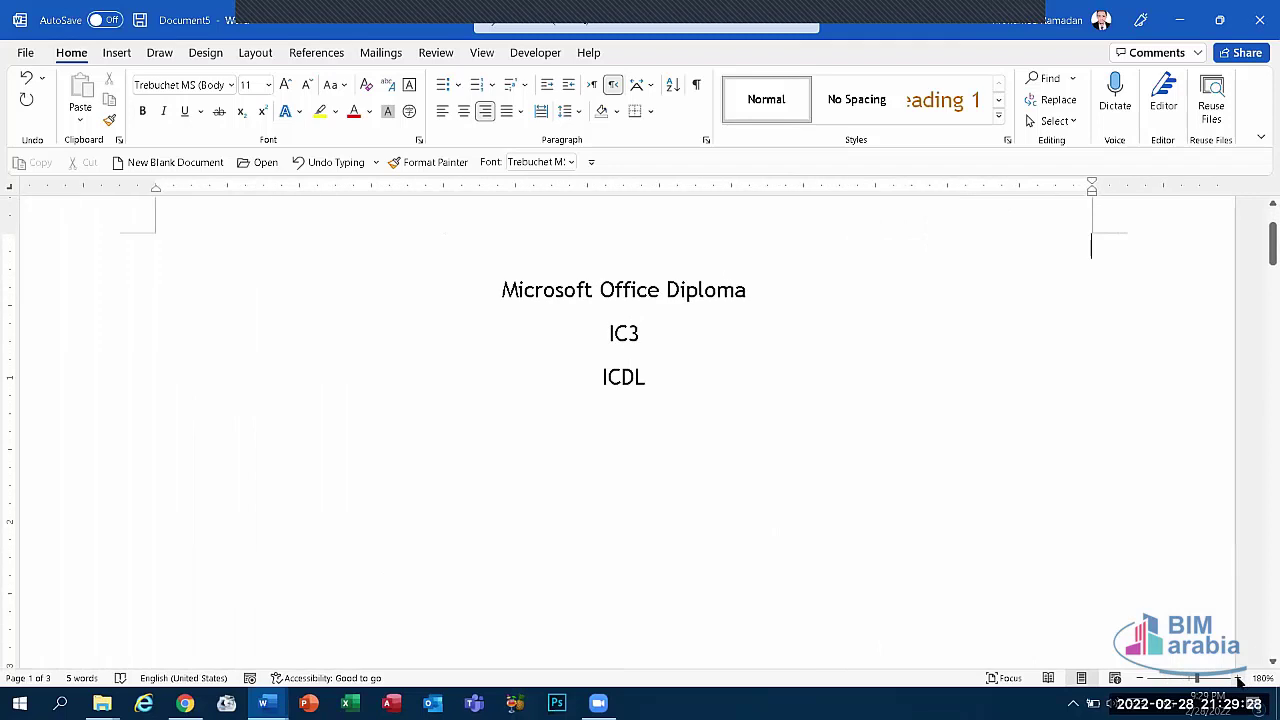
{"action": "left_click", "coordinate": [1141, 679]}
{"action": "left_click", "coordinate": [1141, 679]}
{"action": "left_click", "coordinate": [1141, 679]}
{"action": "left_click", "coordinate": [1141, 679]}
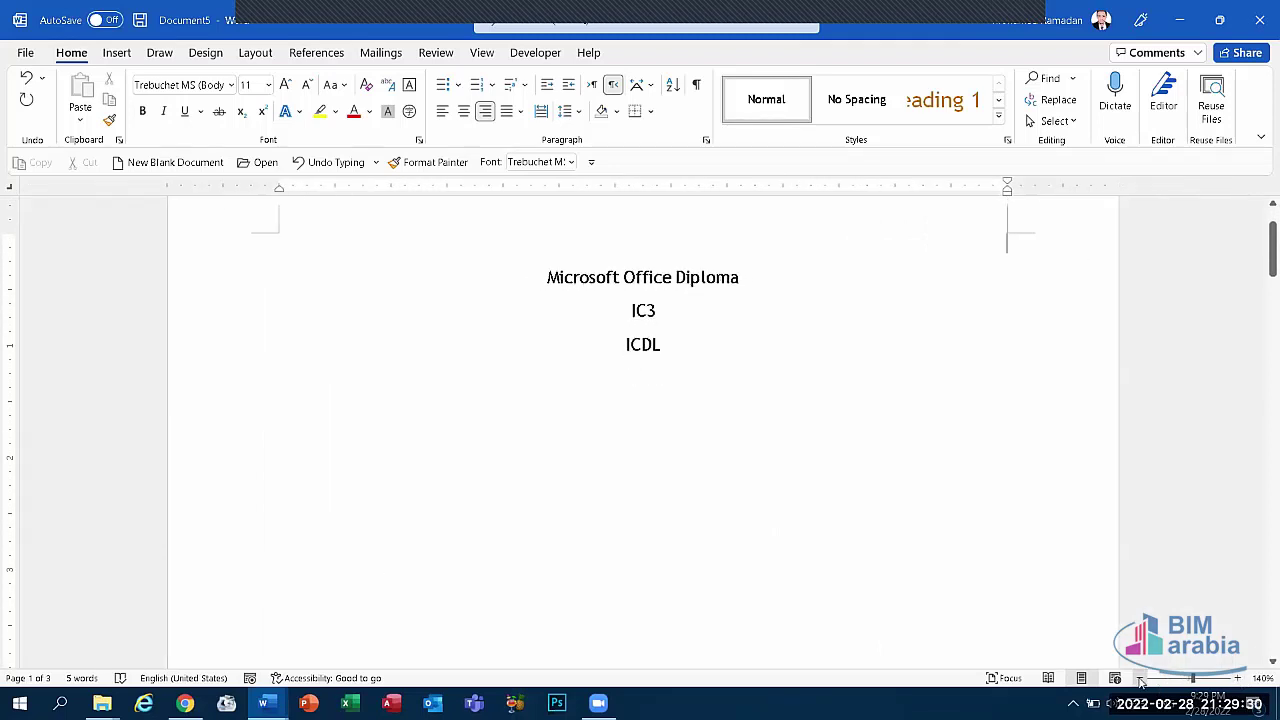
{"action": "left_click", "coordinate": [1141, 679]}
{"action": "left_click", "coordinate": [1141, 679]}
{"action": "left_click", "coordinate": [1141, 679]}
{"action": "left_click", "coordinate": [1141, 679]}
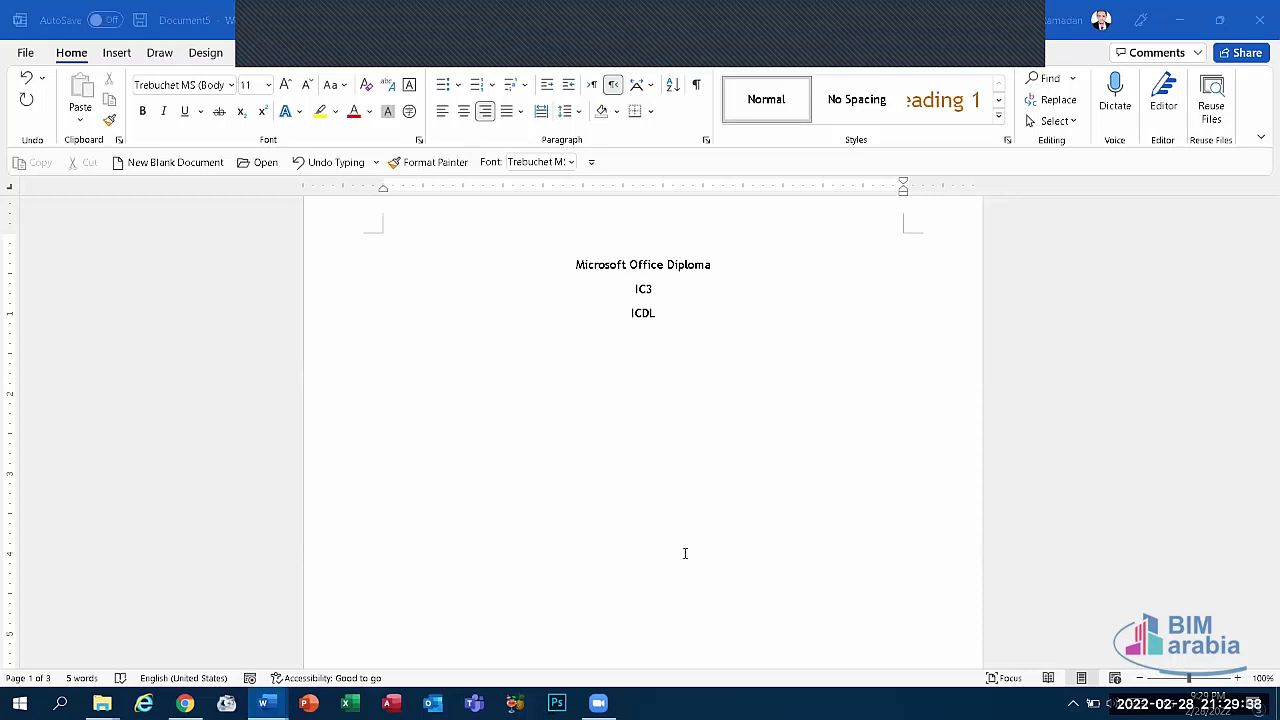
{"action": "key", "text": "alt+shift"}
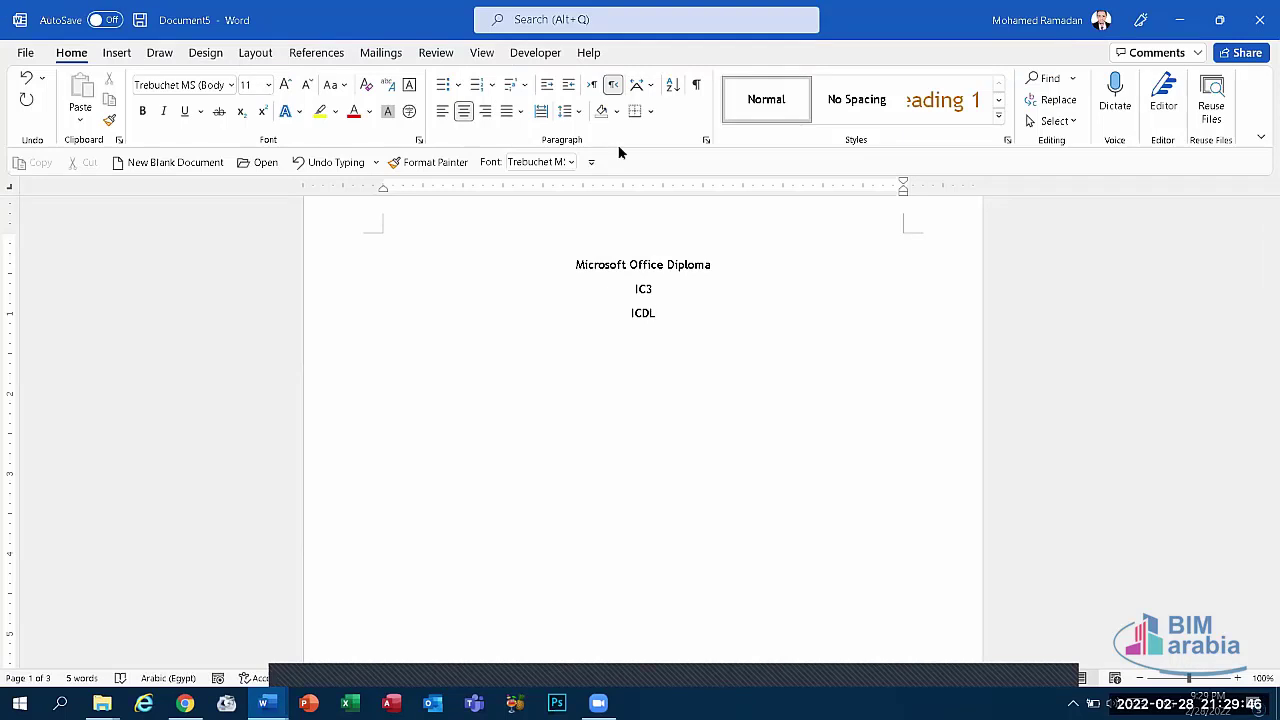
{"action": "key", "text": "alt+shift"}
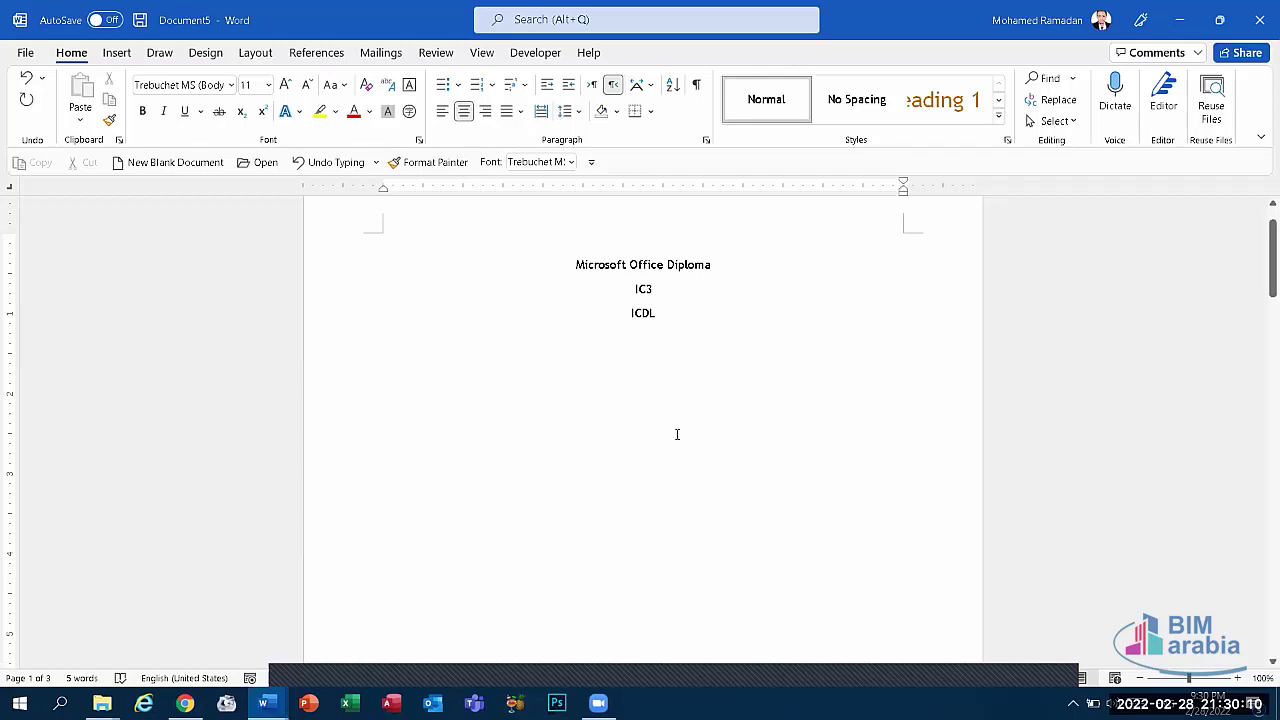
{"action": "left_click", "coordinate": [591, 162]}
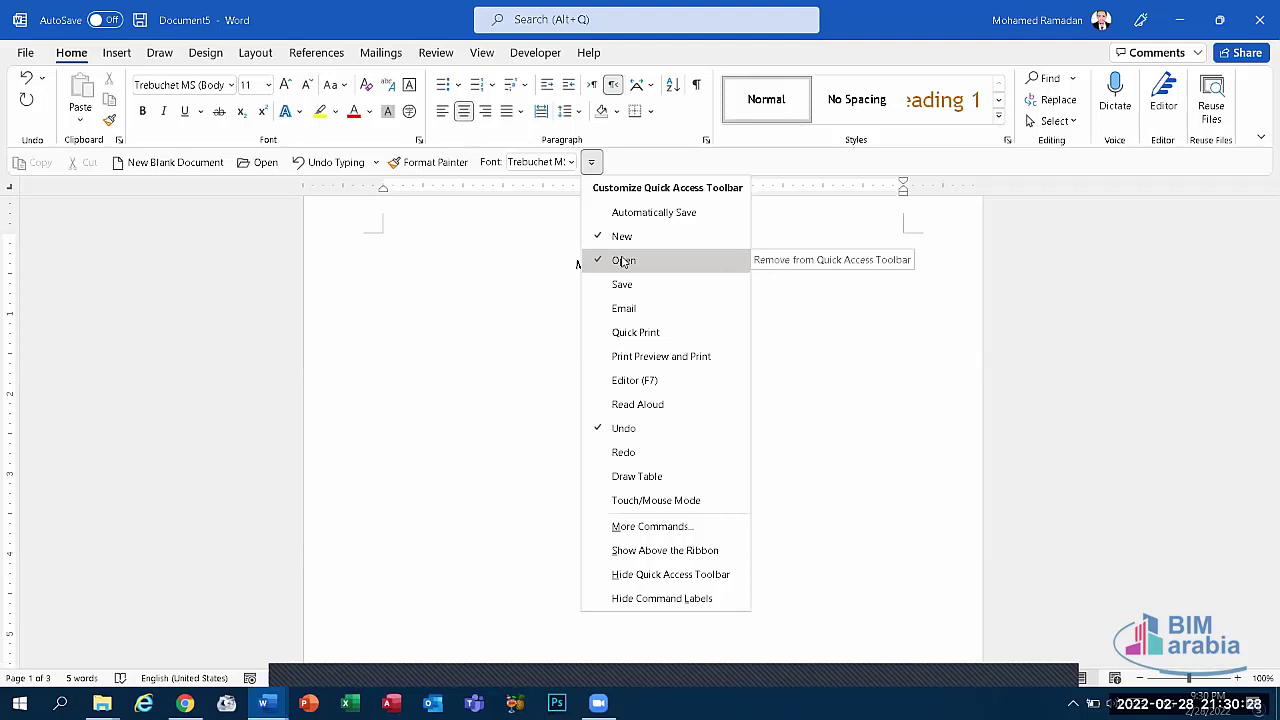
{"action": "left_click", "coordinate": [380, 312]}
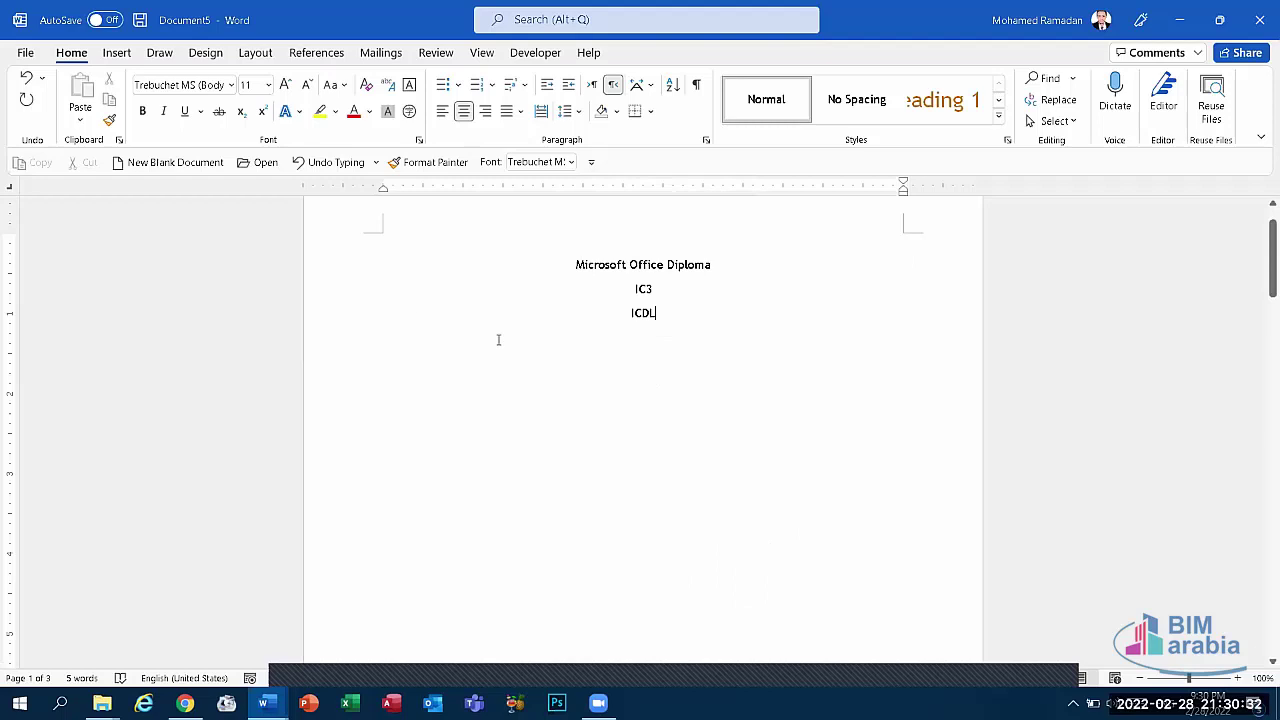
{"action": "left_click", "coordinate": [22, 55]}
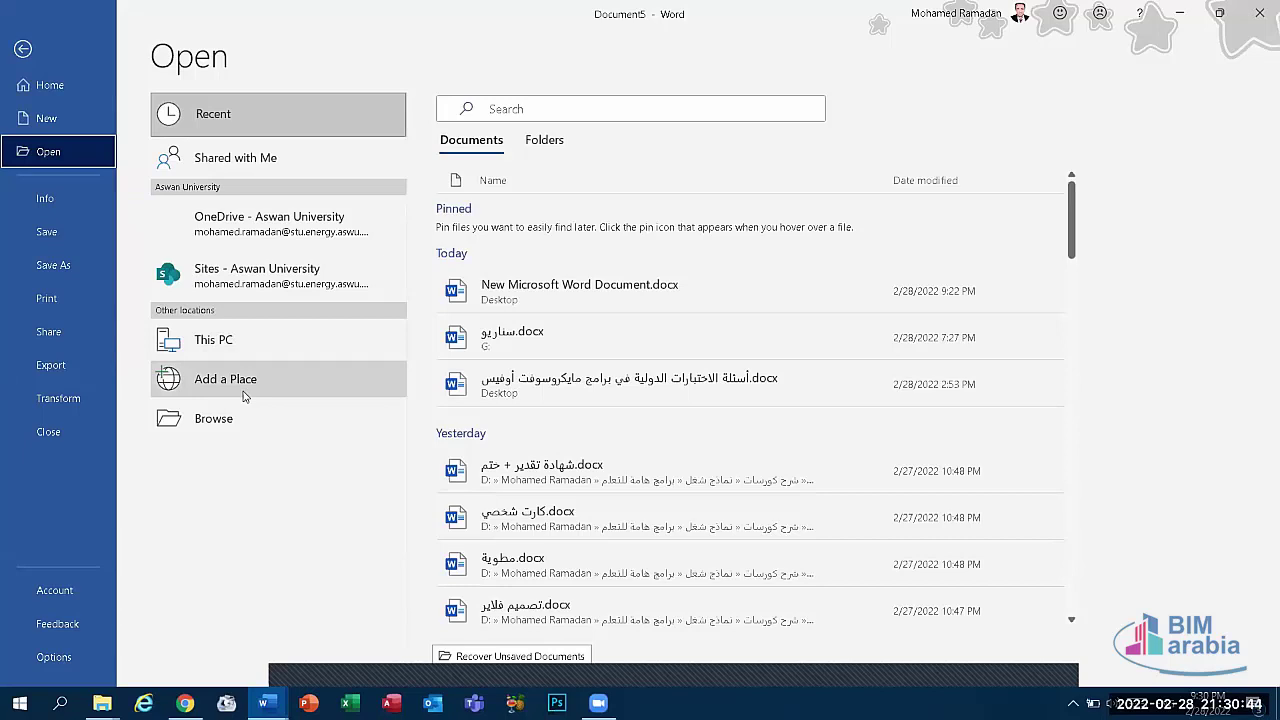
{"action": "key", "text": "Escape"}
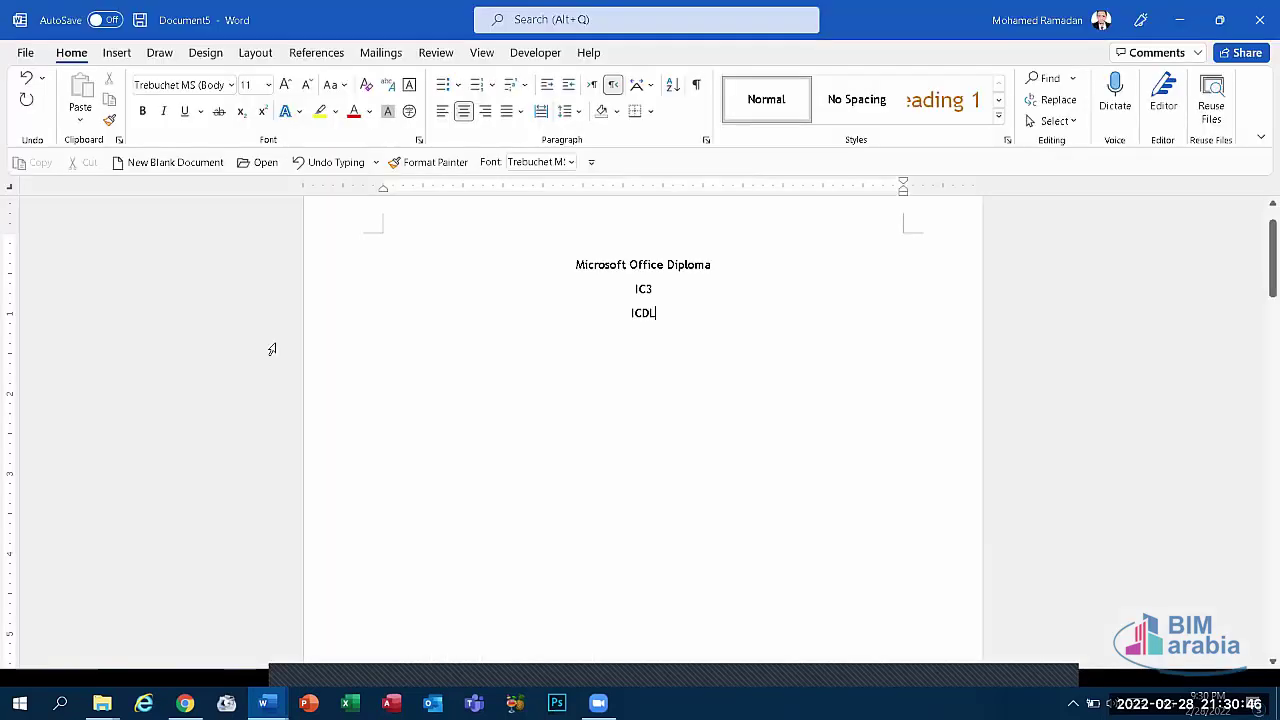
{"action": "key", "text": "ctrl+o"}
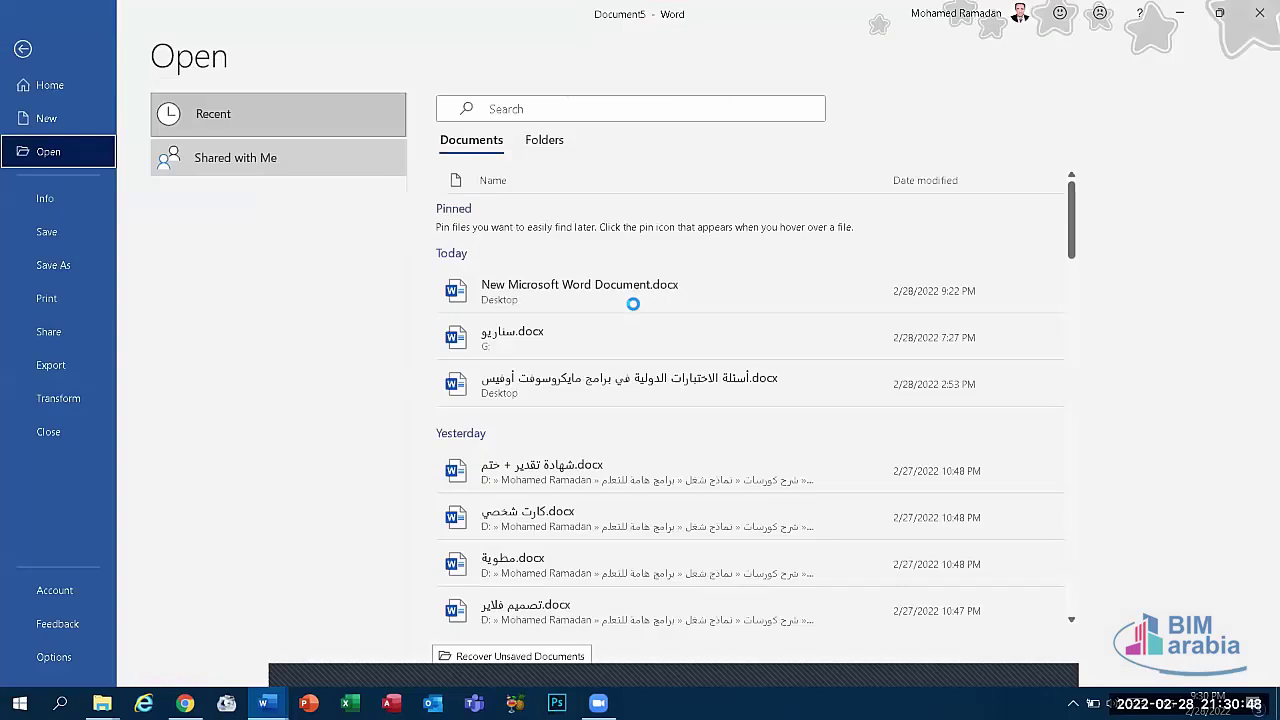
{"action": "key", "text": "ctrl+F12"}
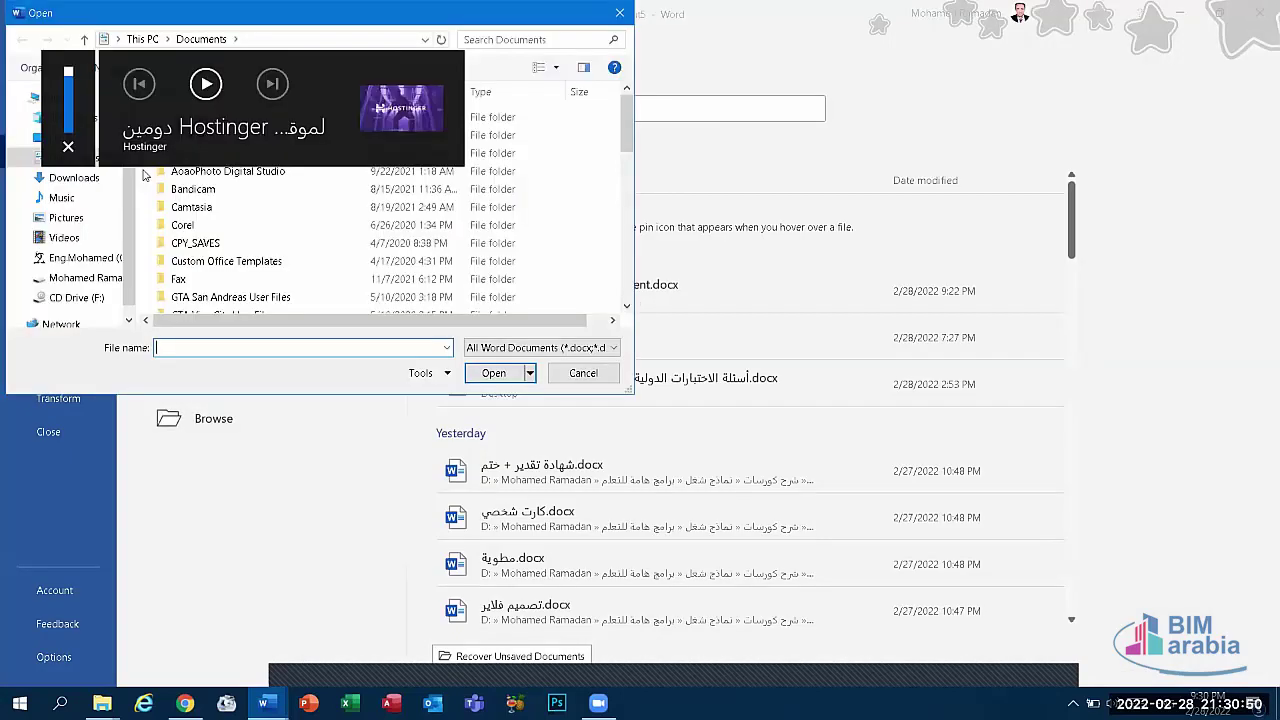
{"action": "key", "text": "Escape"}
{"action": "key", "text": "Escape"}
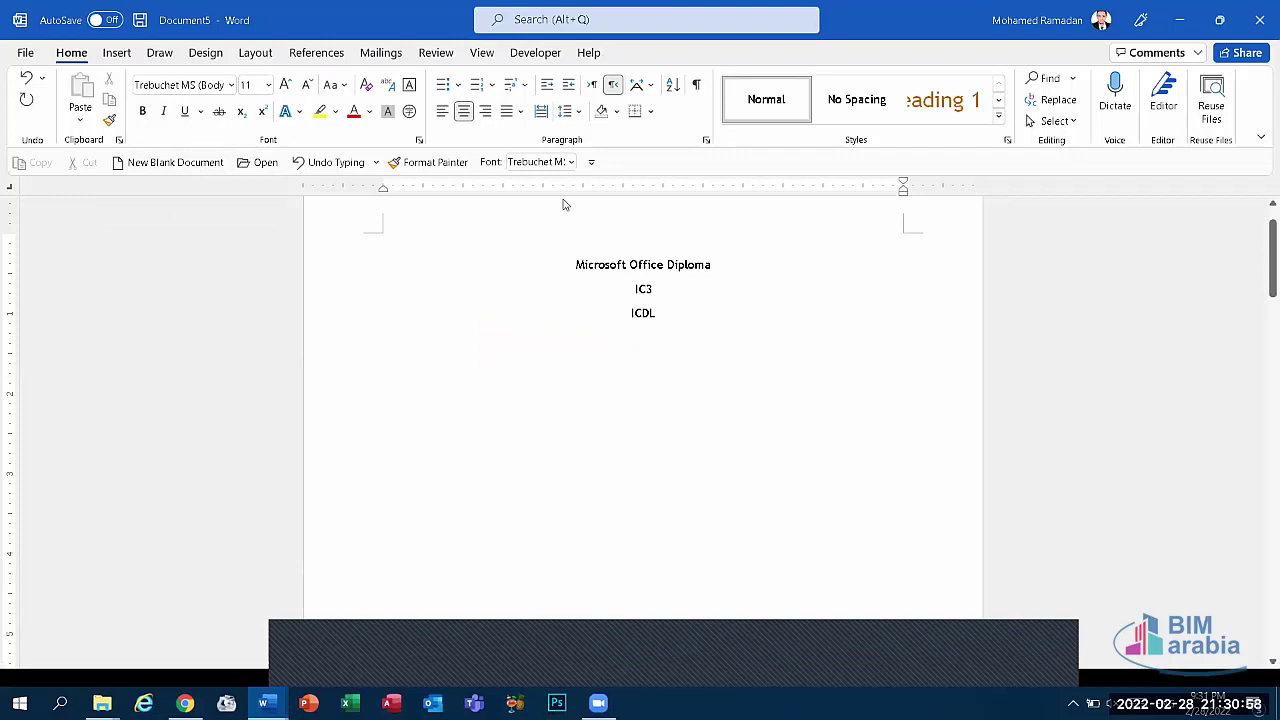
- Add Save to the Quick Access Toolbar, then add and remove Quick Print
{"action": "left_click", "coordinate": [591, 162]}
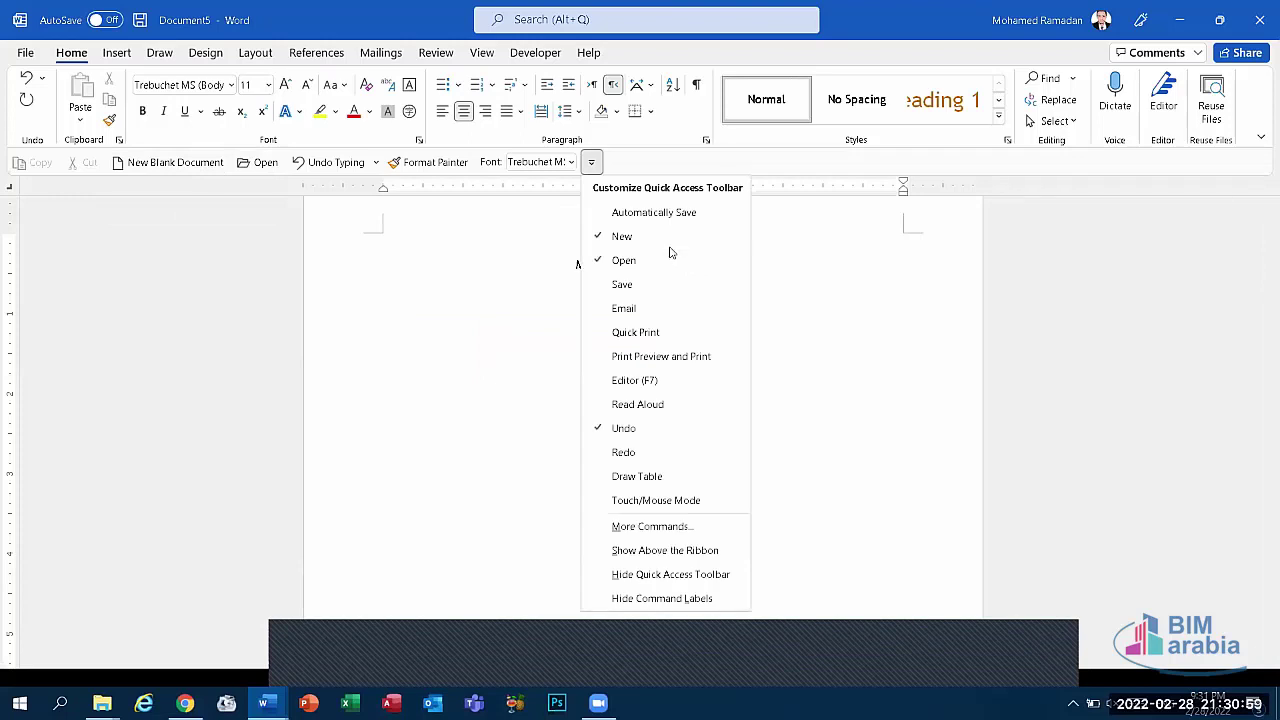
{"action": "left_click", "coordinate": [622, 290]}
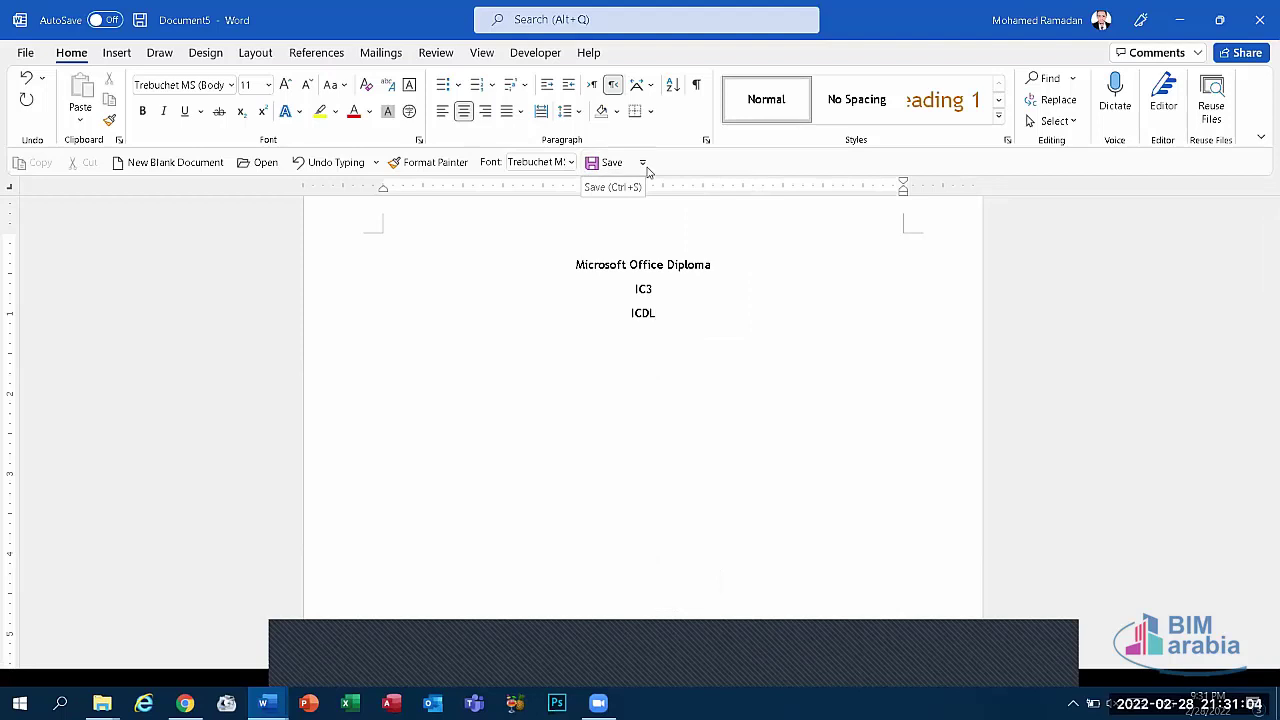
{"action": "left_click", "coordinate": [643, 163]}
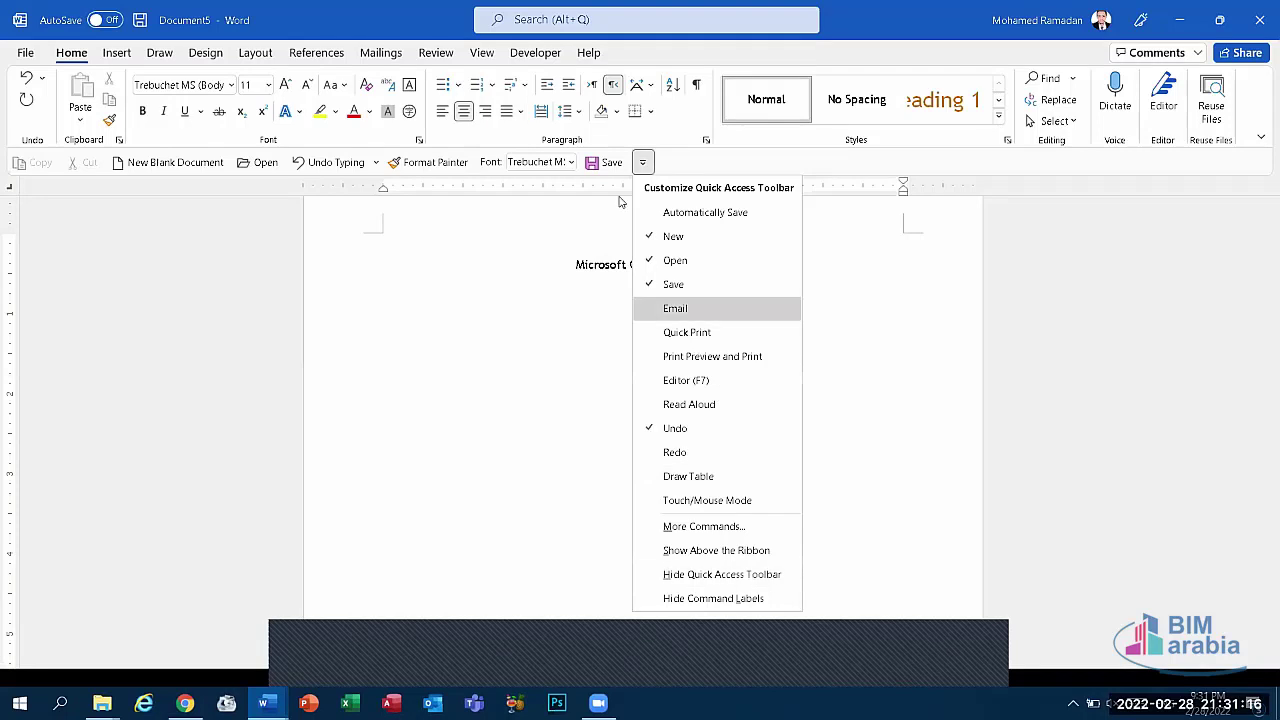
{"action": "key", "text": "Return"}
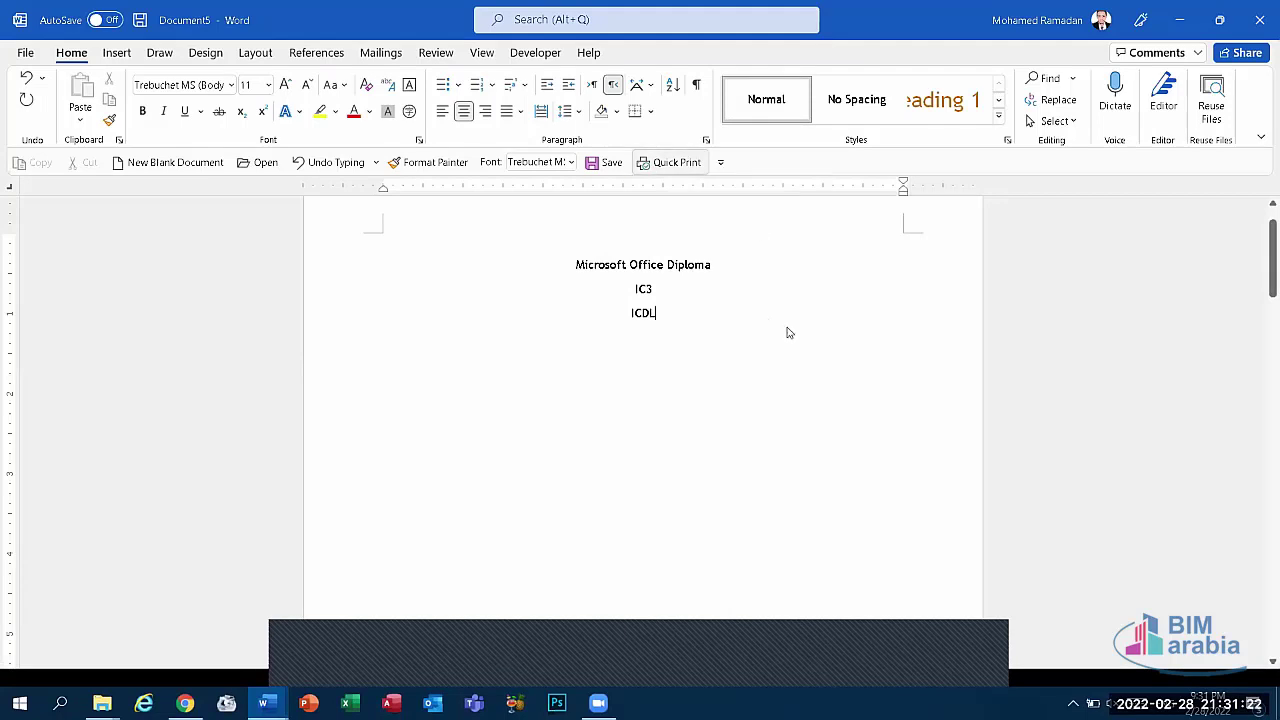
{"action": "left_click", "coordinate": [720, 162]}
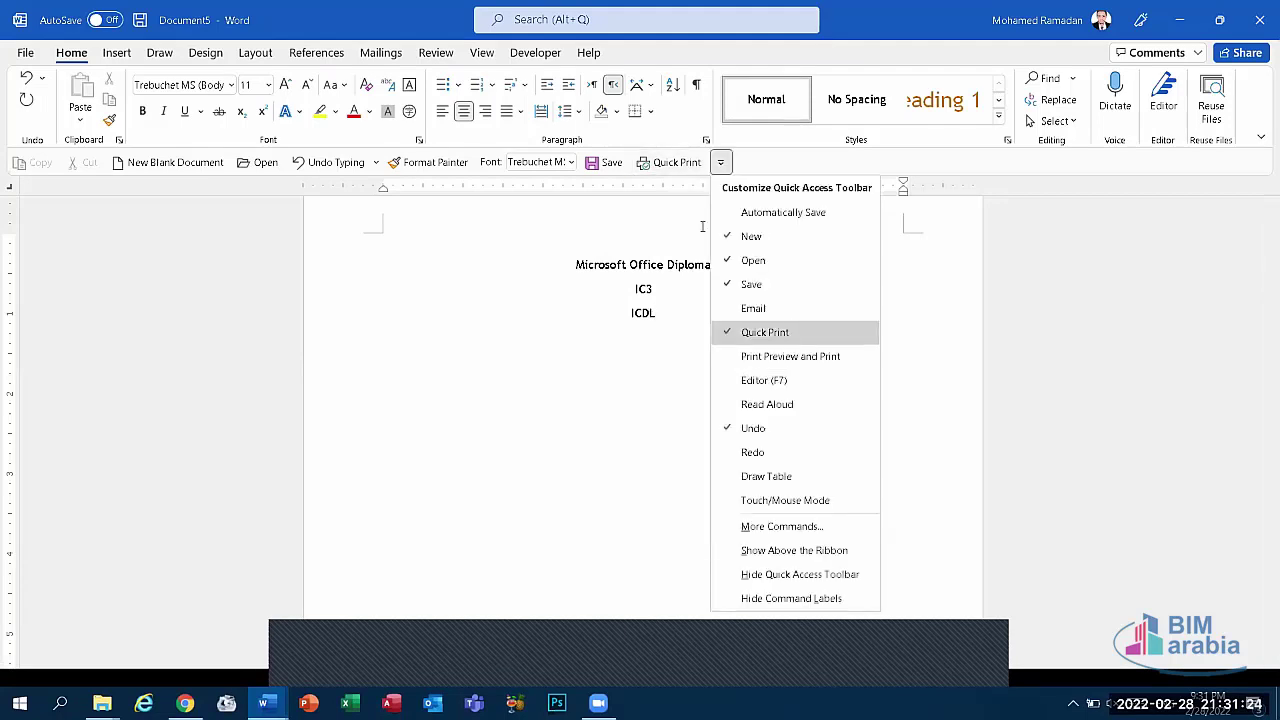
{"action": "key", "text": "Return"}
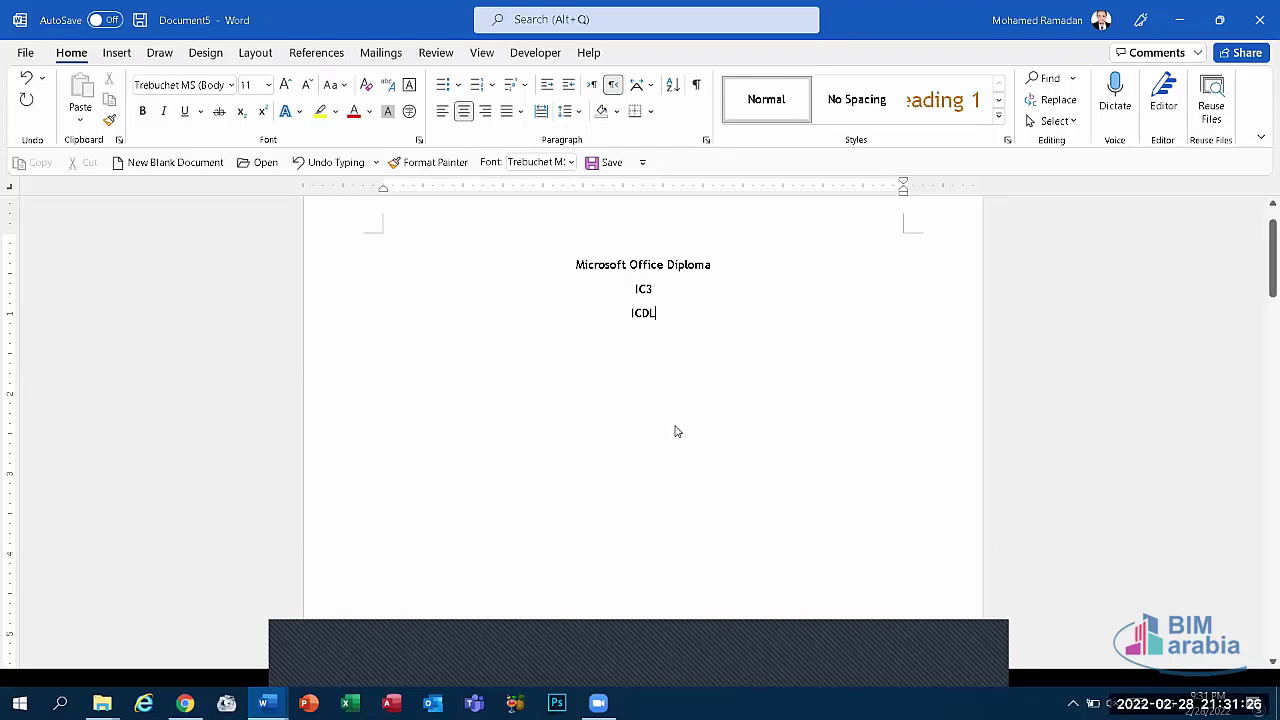
- Remove Format Painter from the Quick Access Toolbar
{"action": "key", "text": "alt+0"}
{"action": "key", "text": "Up"}
{"action": "key", "text": "Up"}
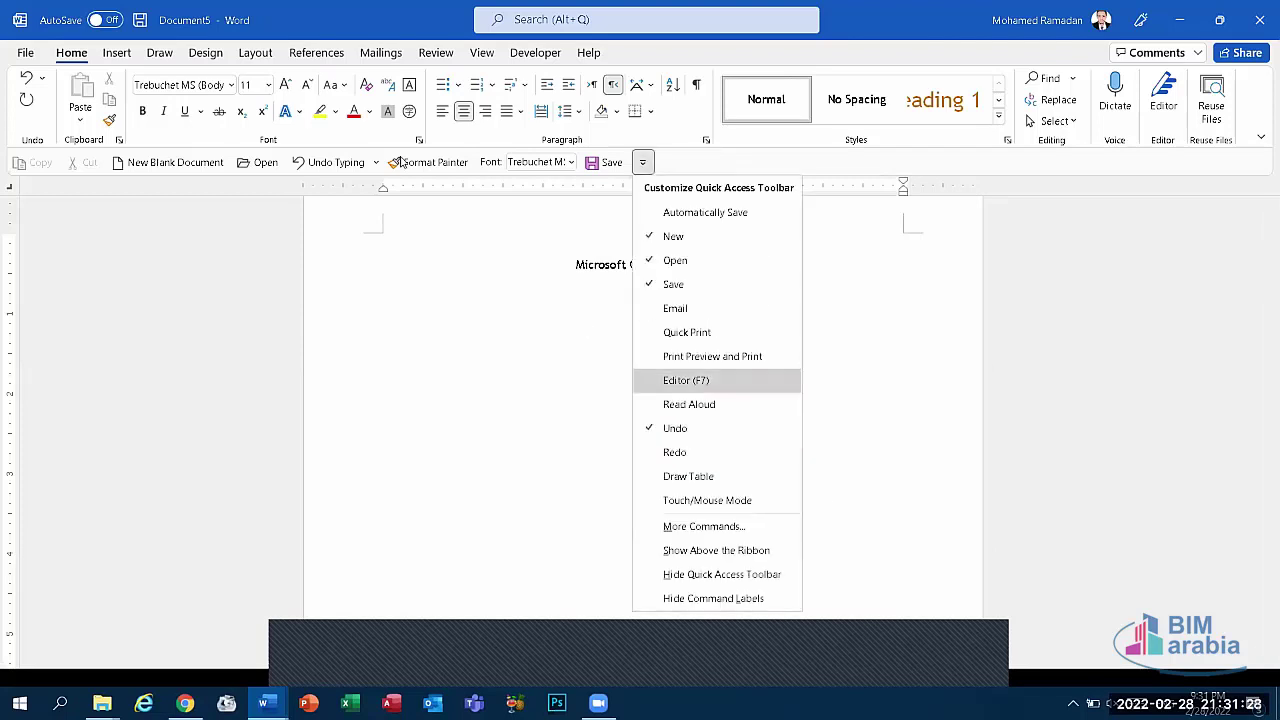
{"action": "key", "text": "Escape"}
{"action": "right_click", "coordinate": [425, 163]}
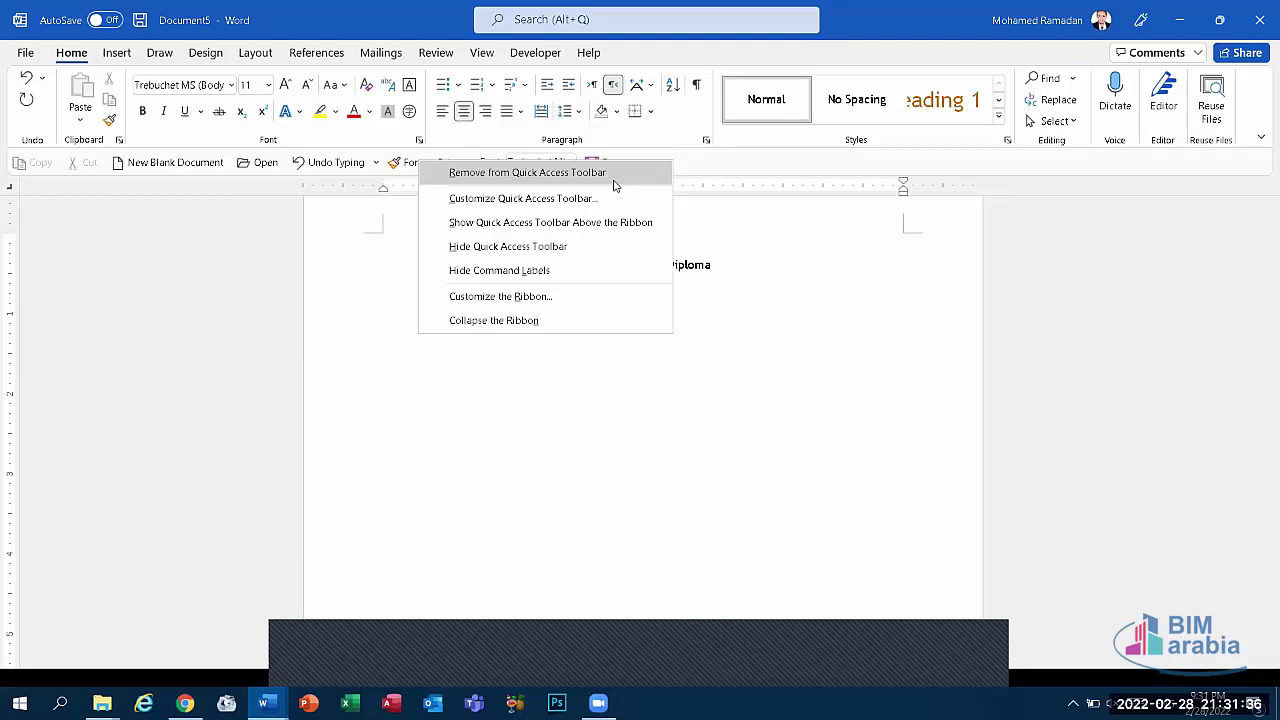
{"action": "left_click", "coordinate": [614, 178]}
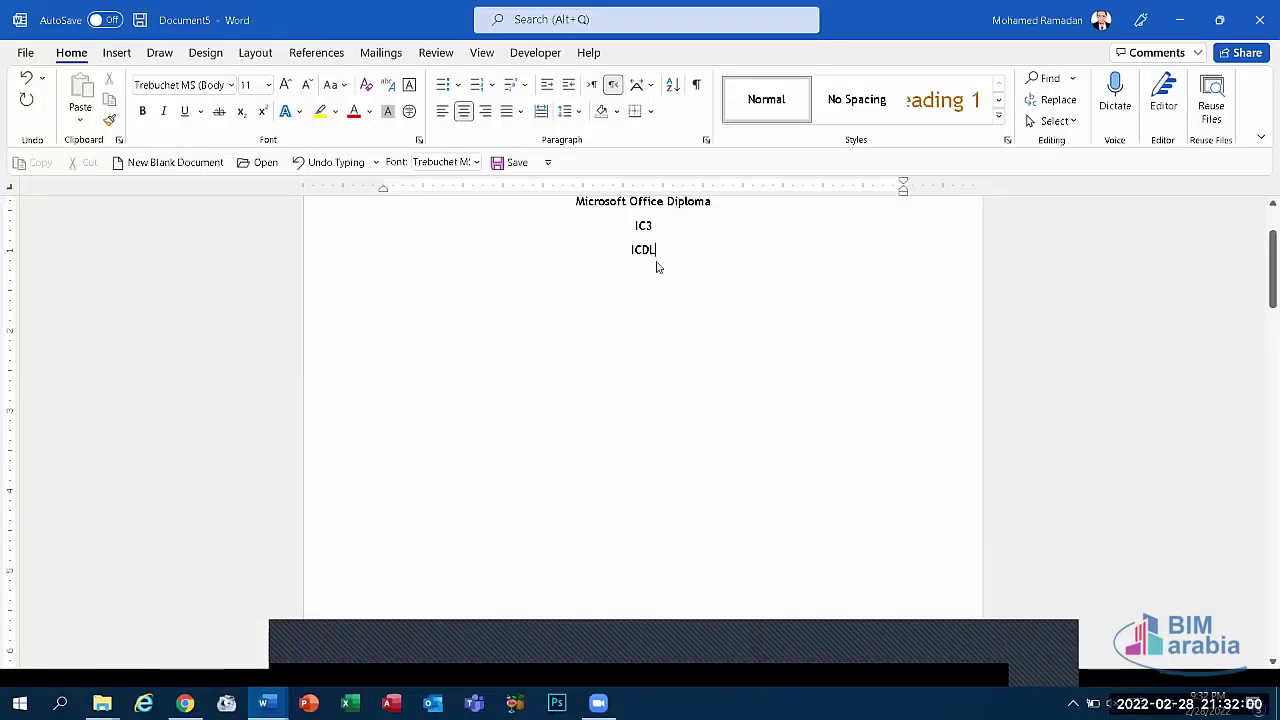
- Switch input to Arabic after ICDL and start a right-aligned line lower on the page
{"action": "double_click", "coordinate": [650, 252]}
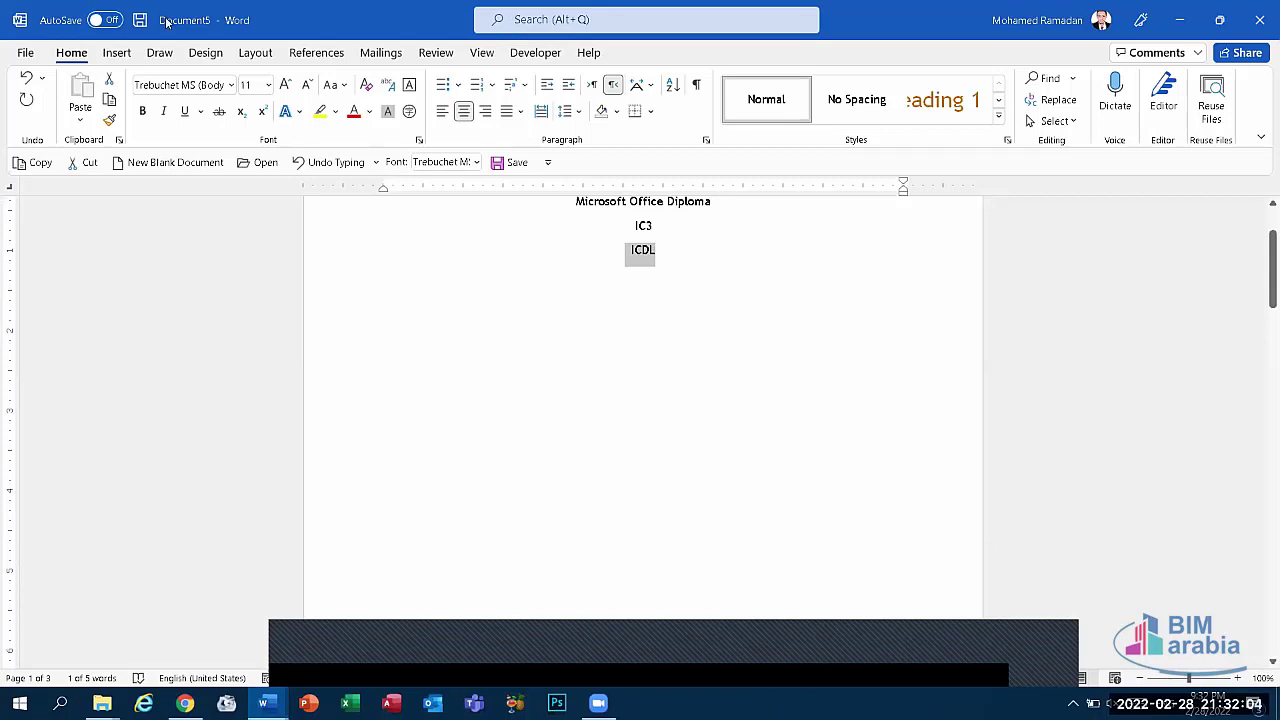
{"action": "left_click", "coordinate": [678, 268]}
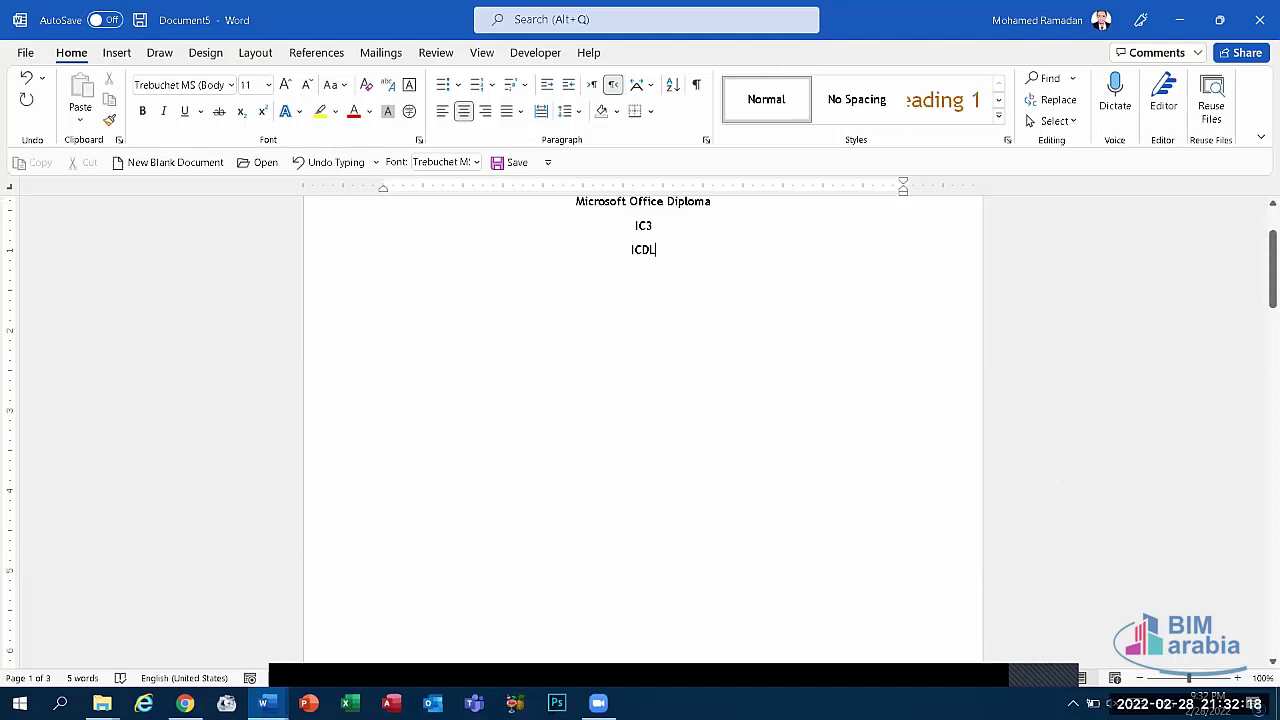
{"action": "key", "text": "alt+shift"}
{"action": "double_click", "coordinate": [638, 395]}
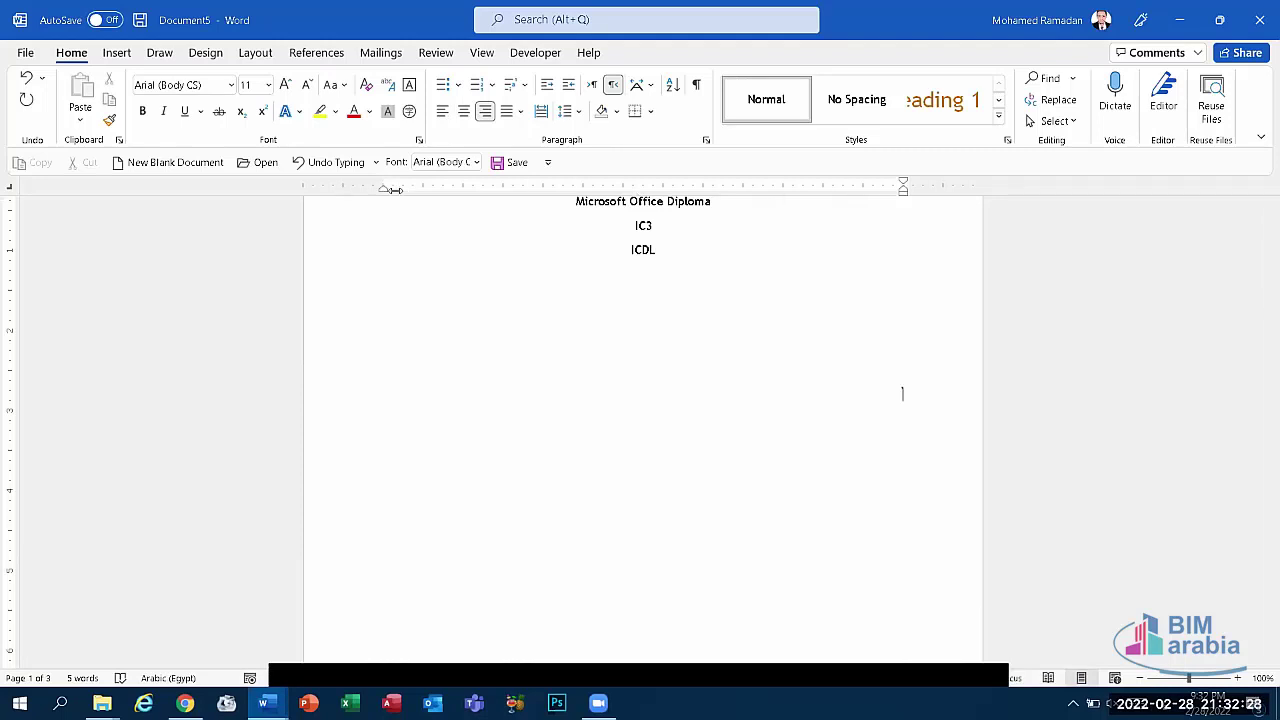
{"action": "left_click_drag", "start_coordinate": [380, 194], "coordinate": [323, 192]}
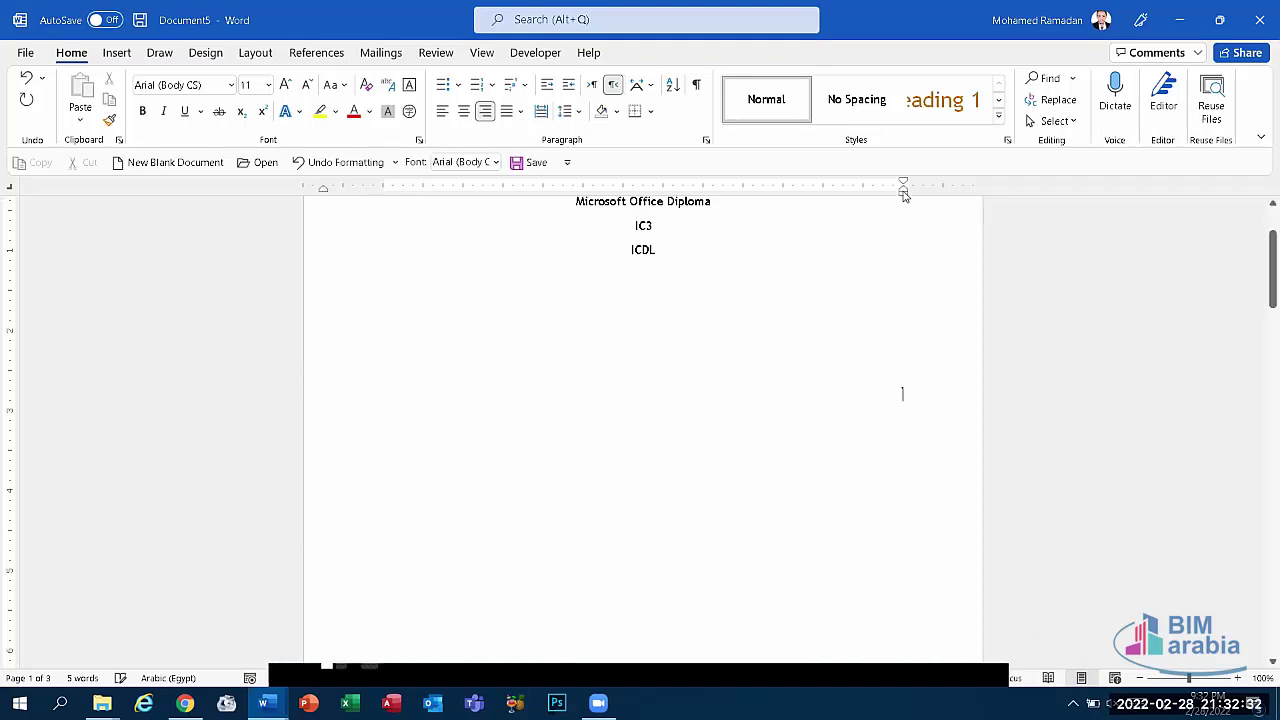
{"action": "left_click_drag", "start_coordinate": [903, 192], "coordinate": [957, 192]}
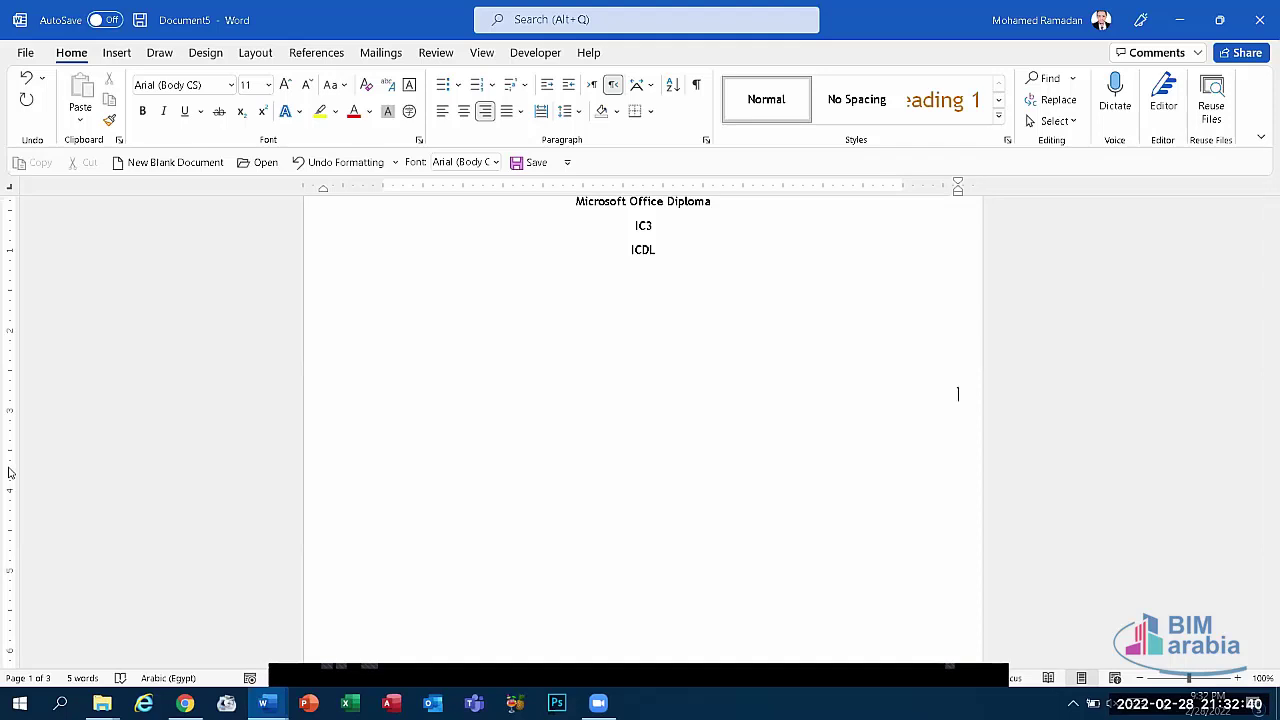
{"action": "key", "text": "ctrl+z"}
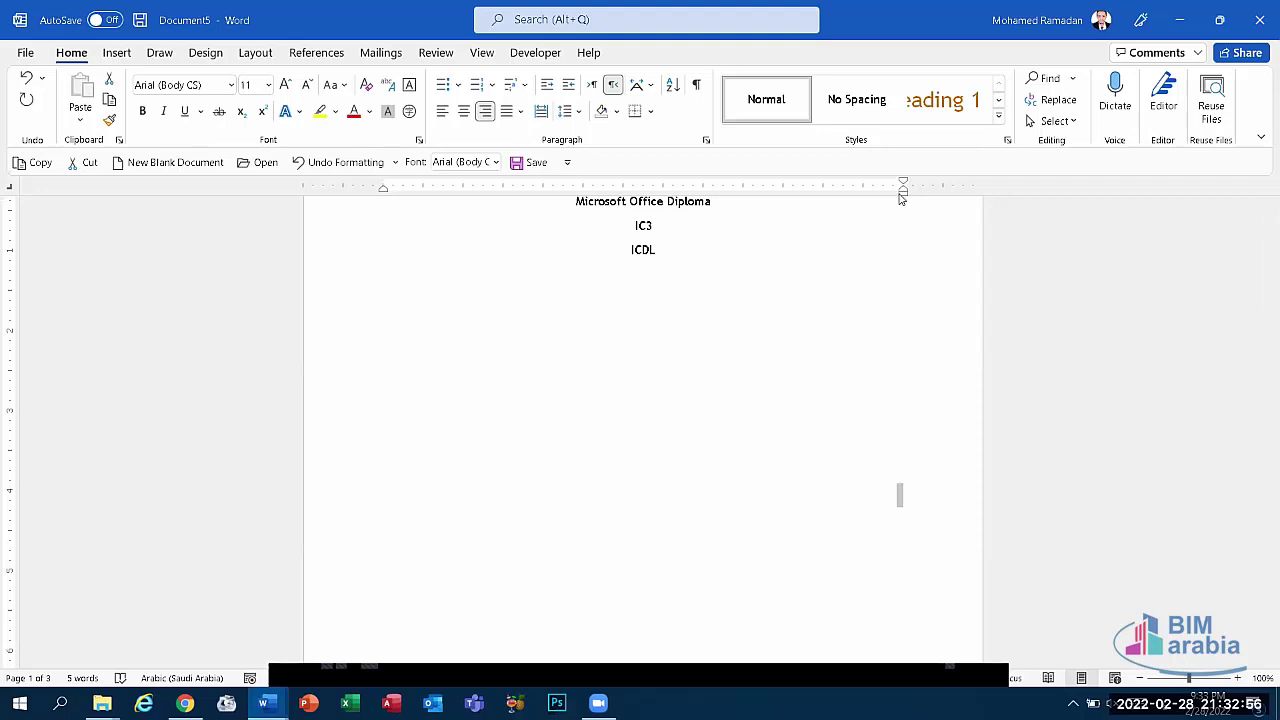
{"action": "mouse_move", "coordinate": [902, 198]}
{"action": "left_mouse_down"}
{"action": "mouse_move", "coordinate": [950, 196]}
{"action": "mouse_move", "coordinate": [906, 198]}
{"action": "left_mouse_up"}
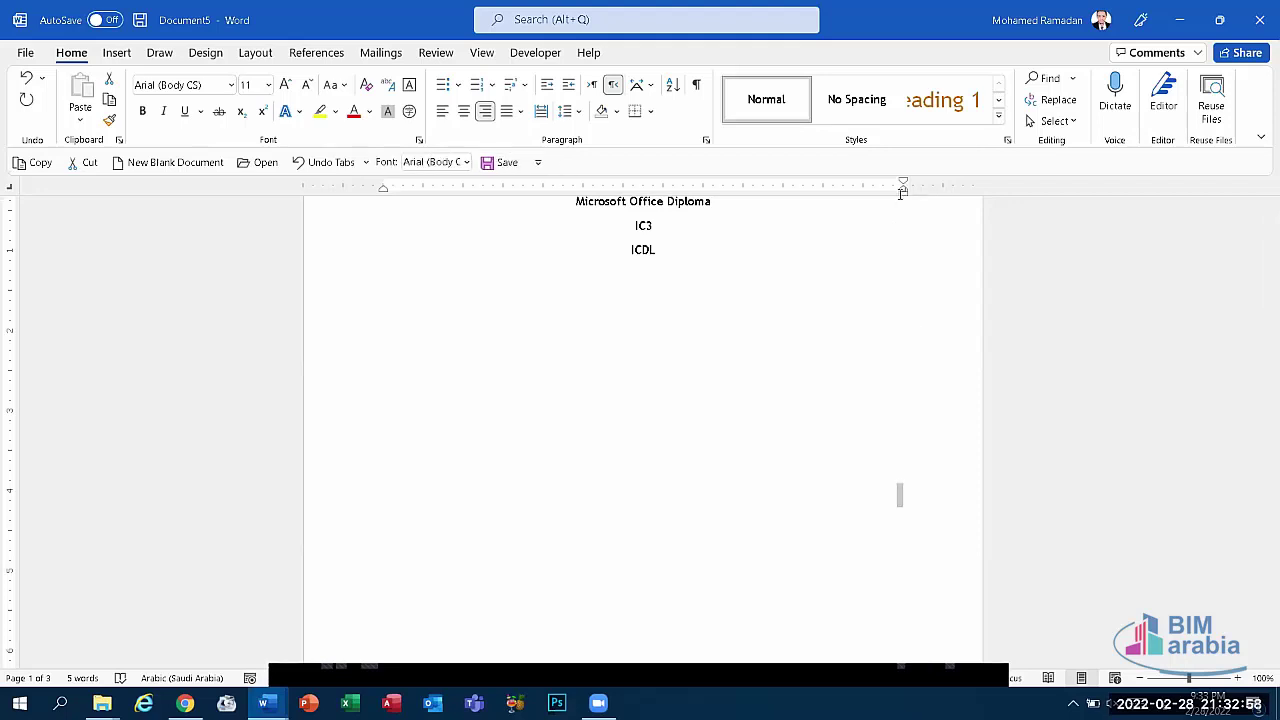
{"action": "left_click", "coordinate": [1040, 526]}
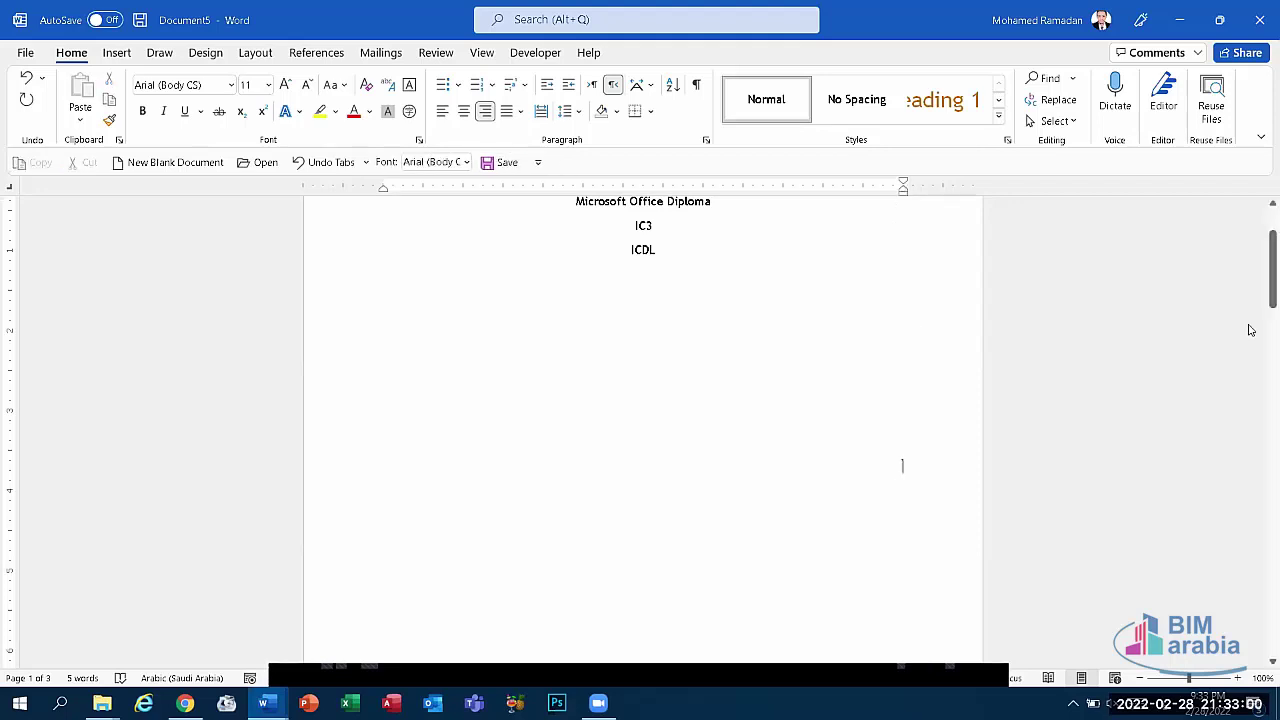
{"action": "scroll", "coordinate": [1260, 440], "scroll_direction": "down", "scroll_amount": 10}
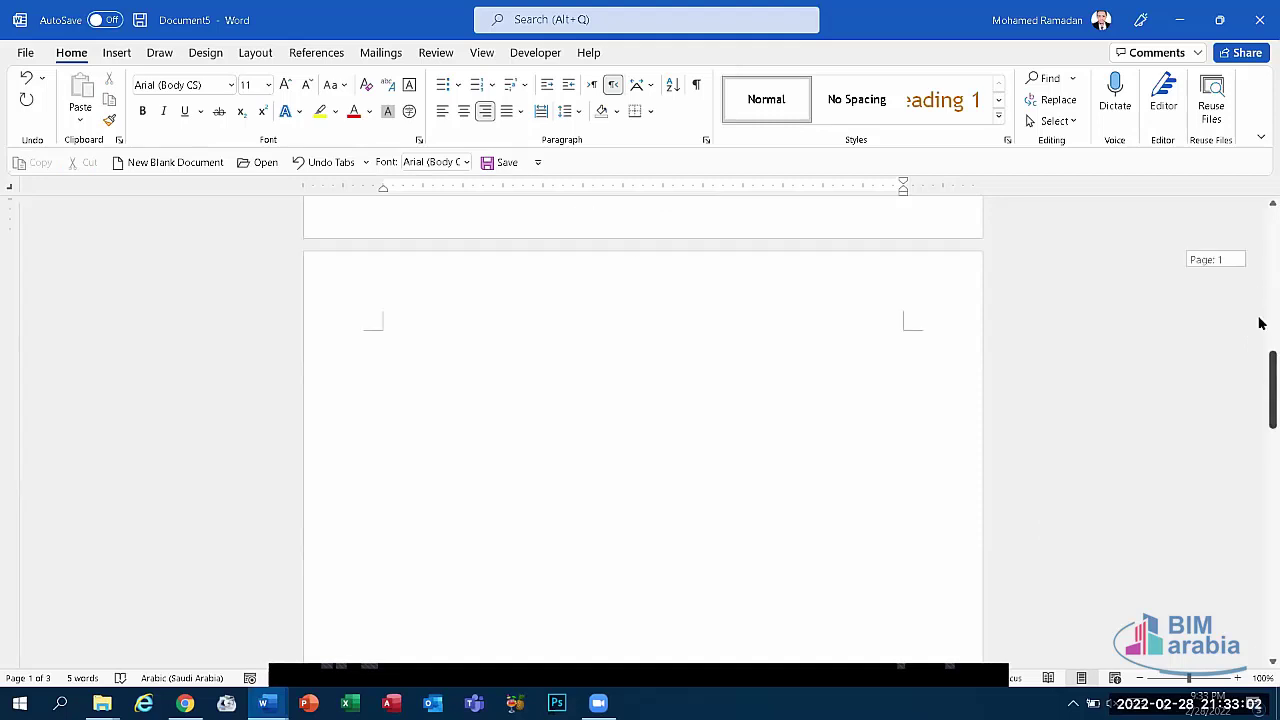
{"action": "scroll", "coordinate": [1260, 320], "scroll_direction": "up", "scroll_amount": 2}
{"action": "scroll", "coordinate": [1258, 400], "scroll_direction": "up", "scroll_amount": 10}
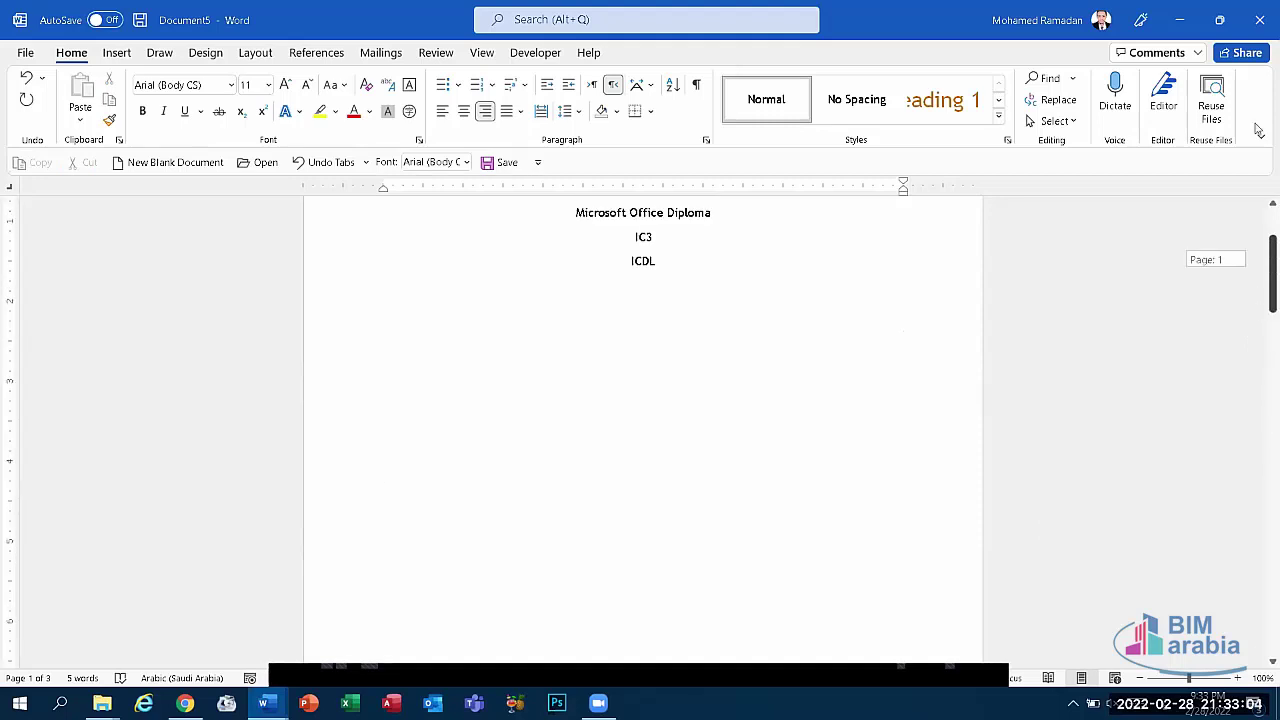
{"action": "scroll", "coordinate": [1258, 305], "scroll_direction": "down", "scroll_amount": 10}
{"action": "scroll", "coordinate": [1260, 500], "scroll_direction": "up", "scroll_amount": 10}
{"action": "scroll", "coordinate": [1260, 400], "scroll_direction": "down", "scroll_amount": 3}
{"action": "scroll", "coordinate": [1260, 300], "scroll_direction": "down", "scroll_amount": 5}
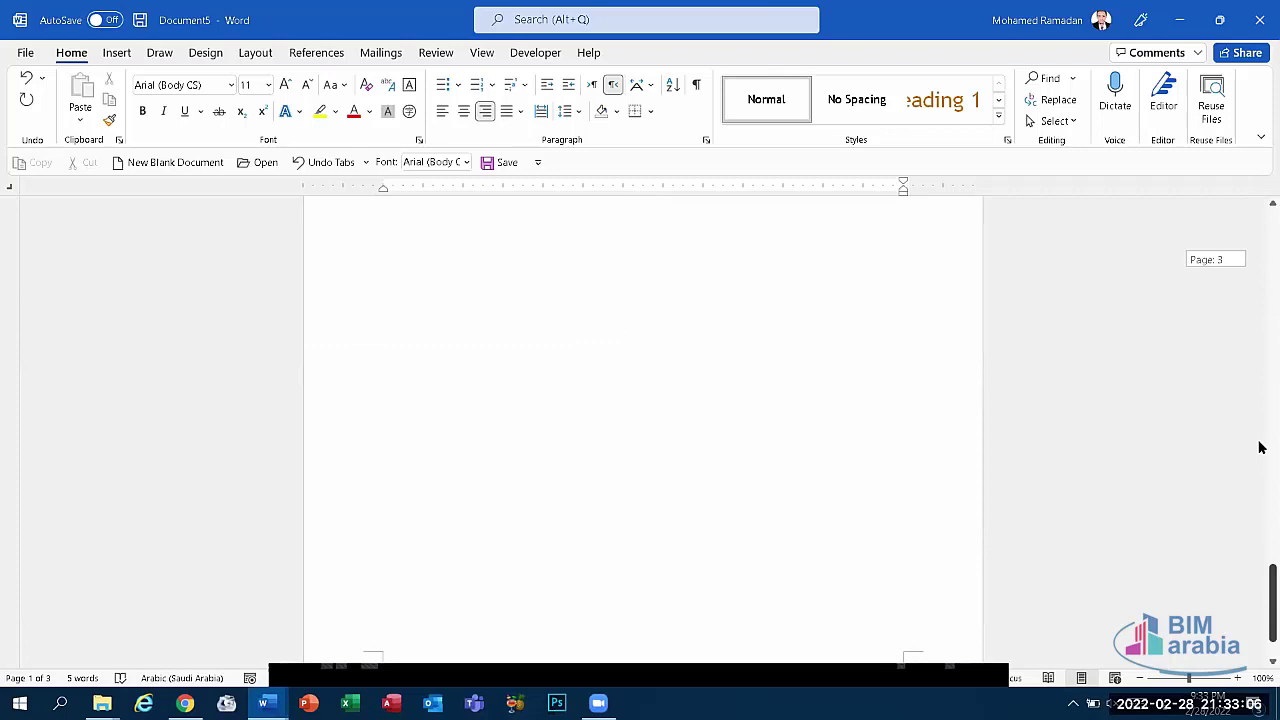
{"action": "scroll", "coordinate": [1260, 530], "scroll_direction": "up", "scroll_amount": 10}
{"action": "scroll", "coordinate": [1260, 520], "scroll_direction": "down", "scroll_amount": 10}
{"action": "scroll", "coordinate": [1214, 185], "scroll_direction": "up", "scroll_amount": 5}
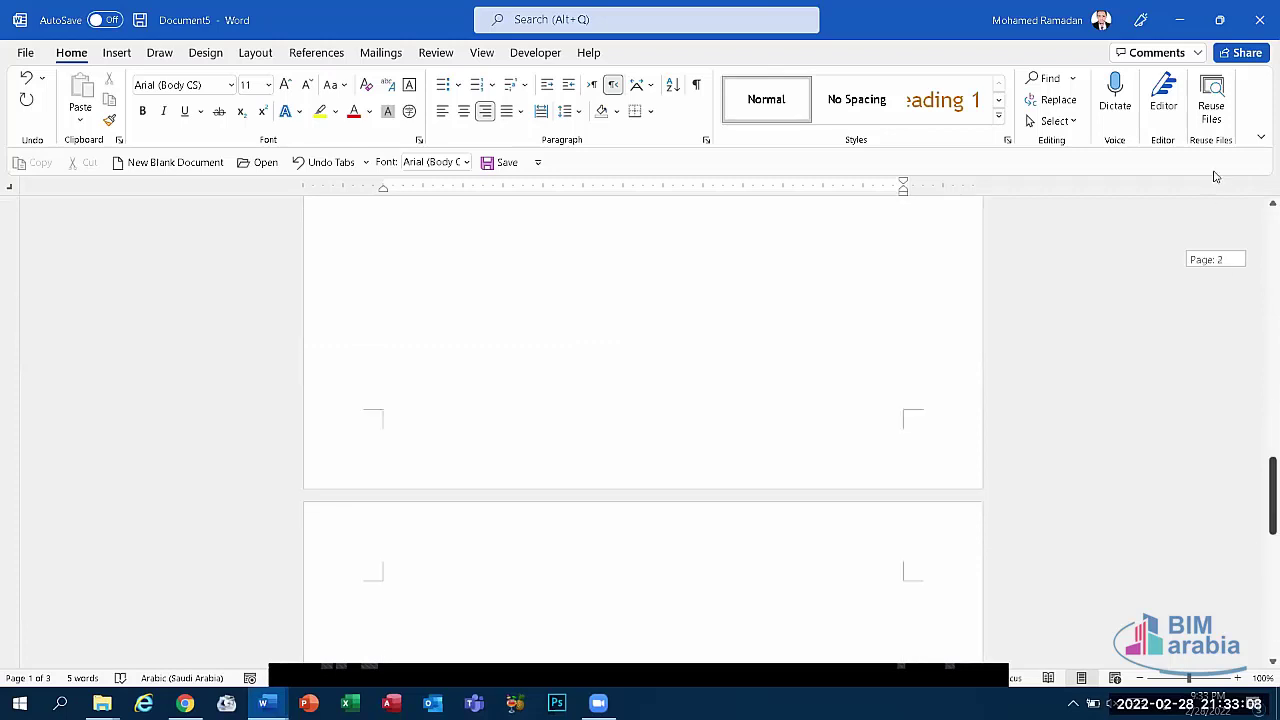
{"action": "scroll", "coordinate": [574, 400], "scroll_direction": "up", "scroll_amount": 10}
{"action": "scroll", "coordinate": [580, 404], "scroll_direction": "up", "scroll_amount": 1}
{"action": "left_click", "coordinate": [656, 630]}
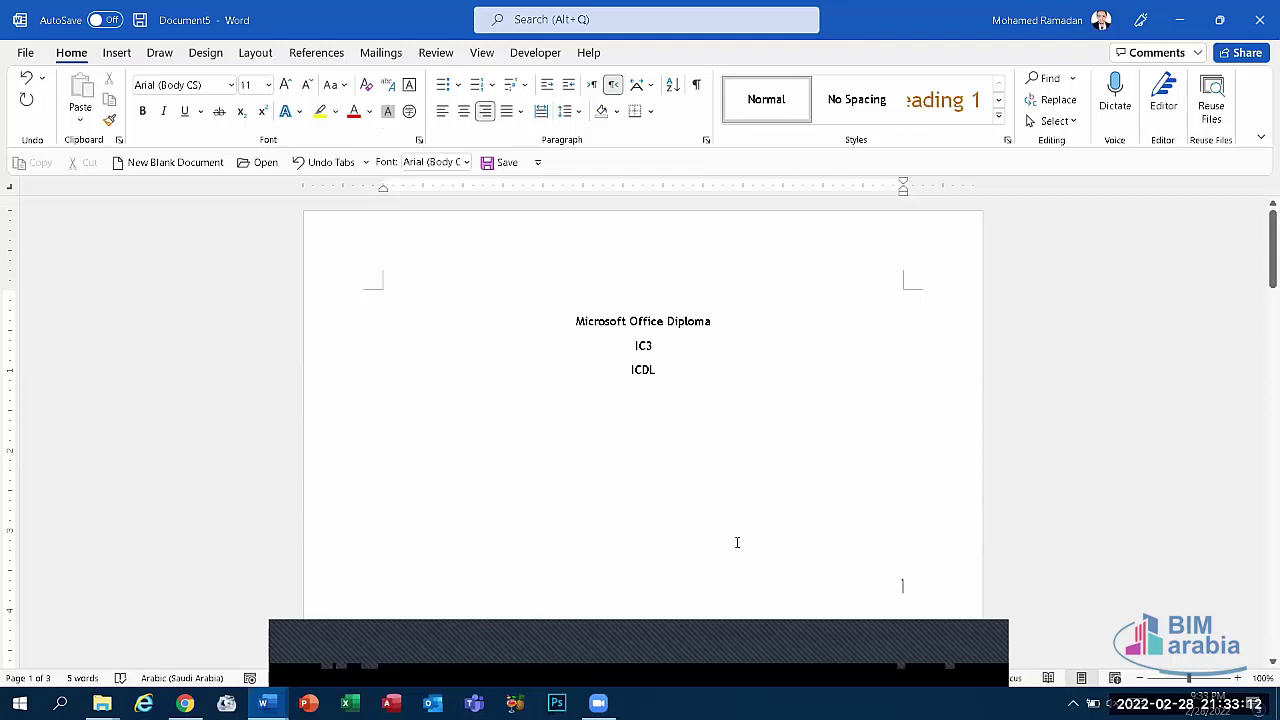
- Delete the three title lines and generate sample English paragraphs with =rand()
{"action": "left_click_drag", "start_coordinate": [680, 392], "coordinate": [506, 263]}
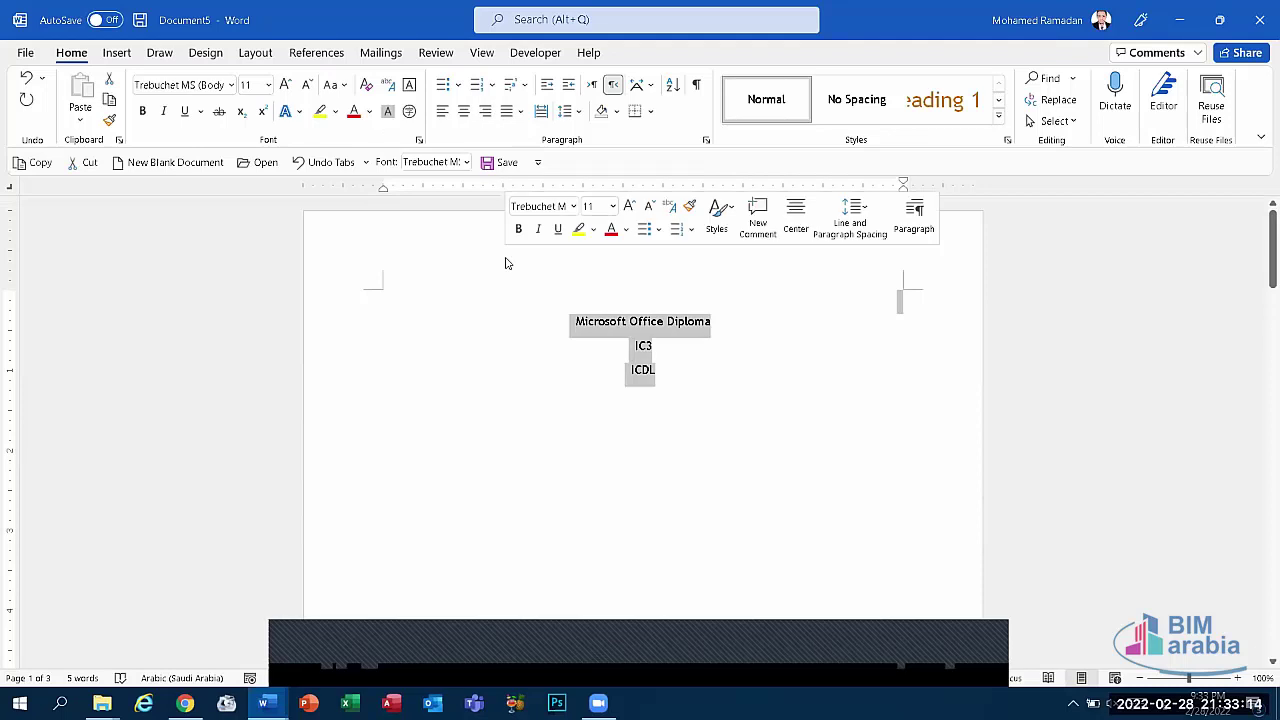
{"action": "key", "text": "BackSpace"}
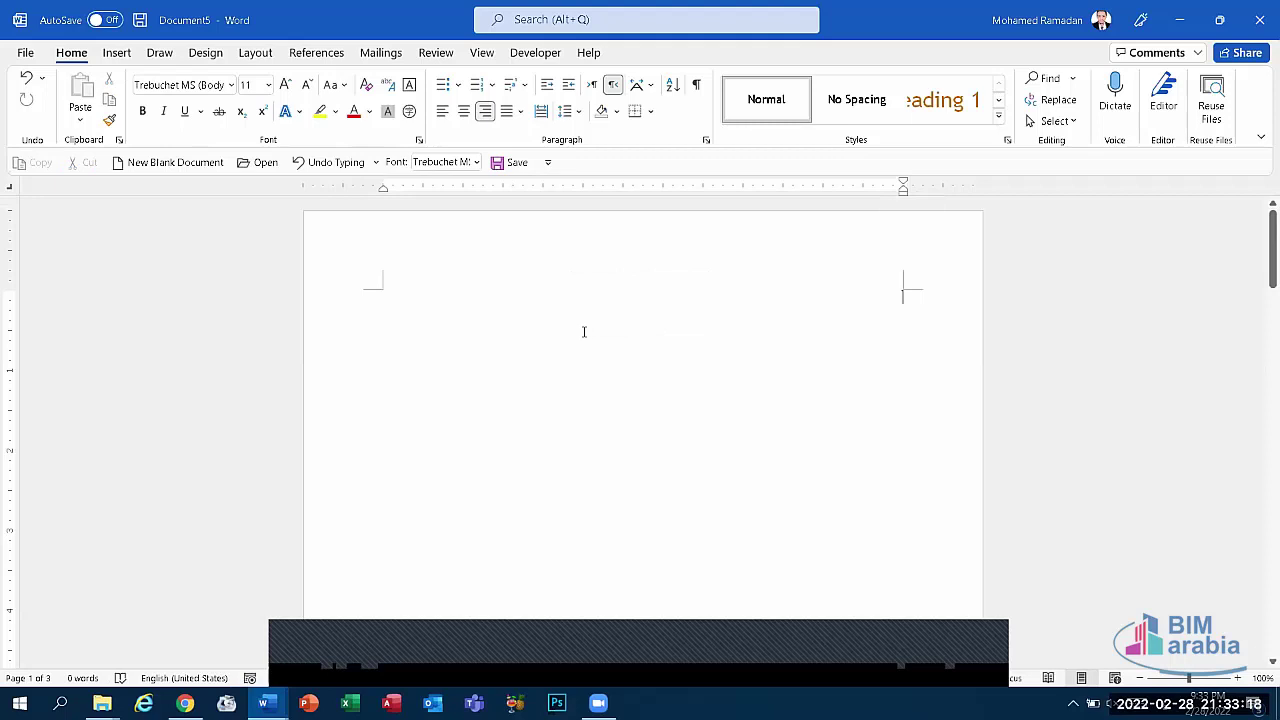
{"action": "key", "text": "alt+shift"}
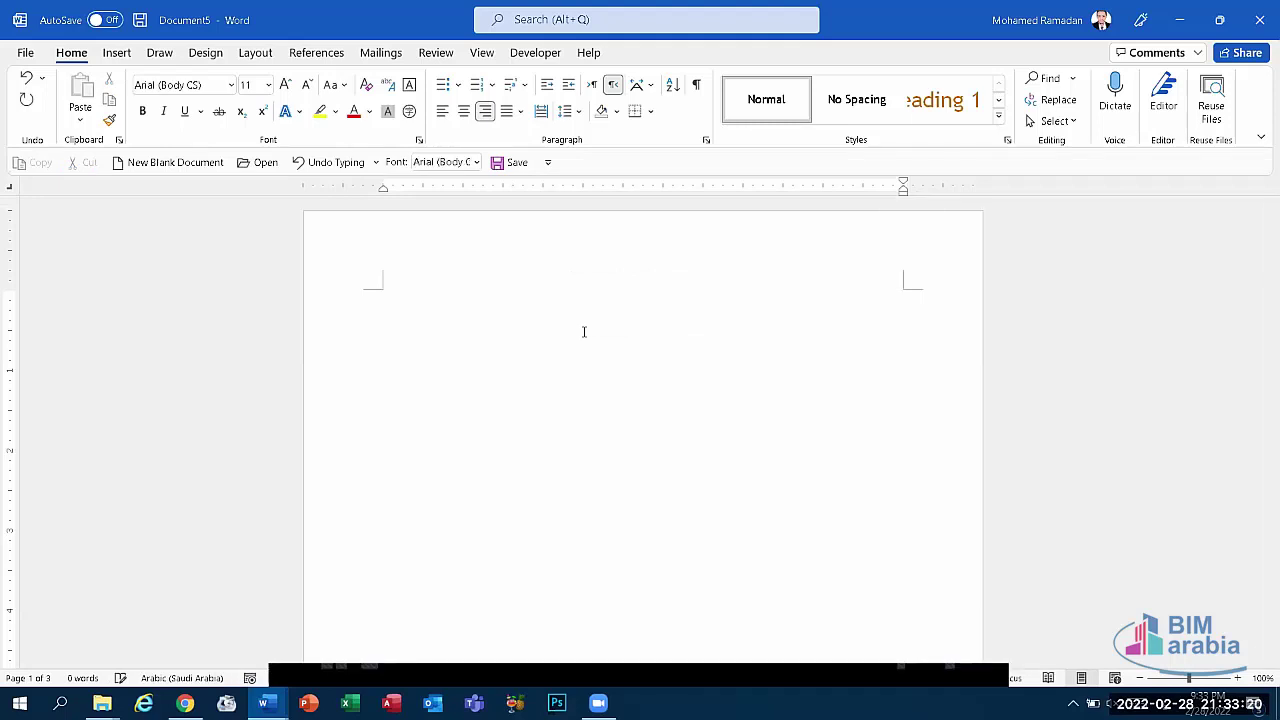
{"action": "key", "text": "alt+shift"}
{"action": "type", "text": "="}
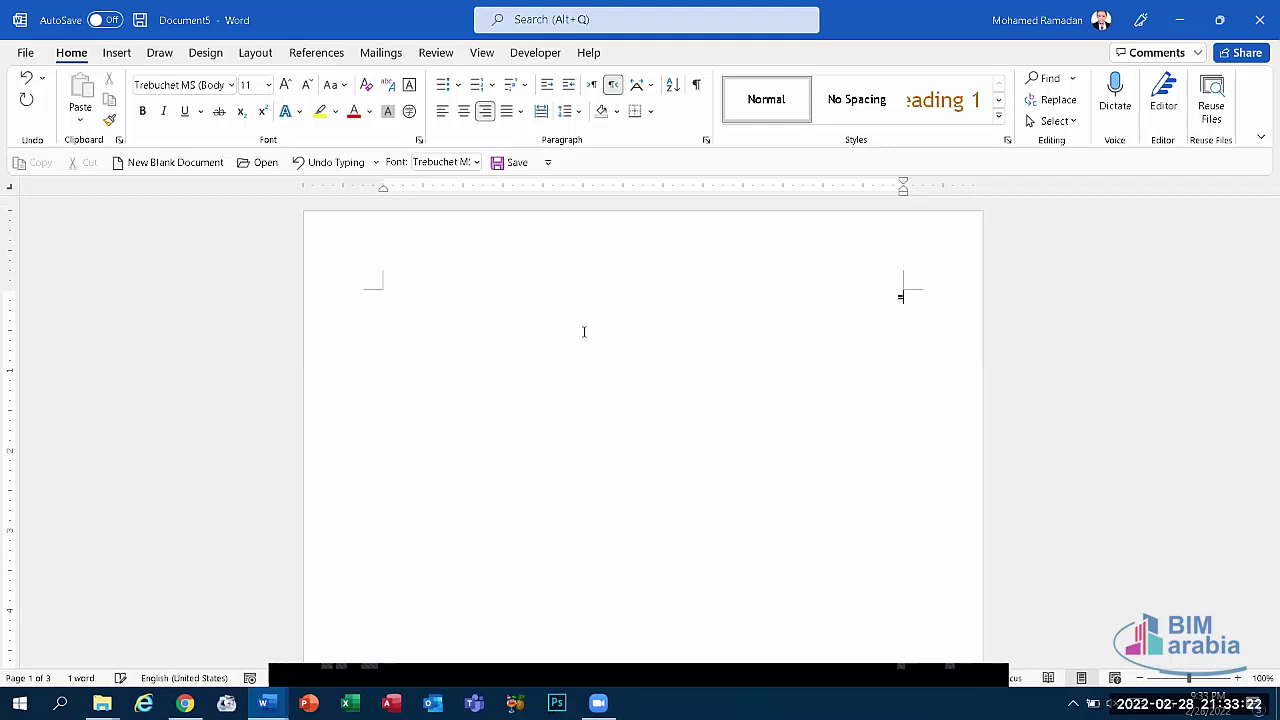
{"action": "type", "text": "rand()"}
{"action": "key", "text": "Return"}
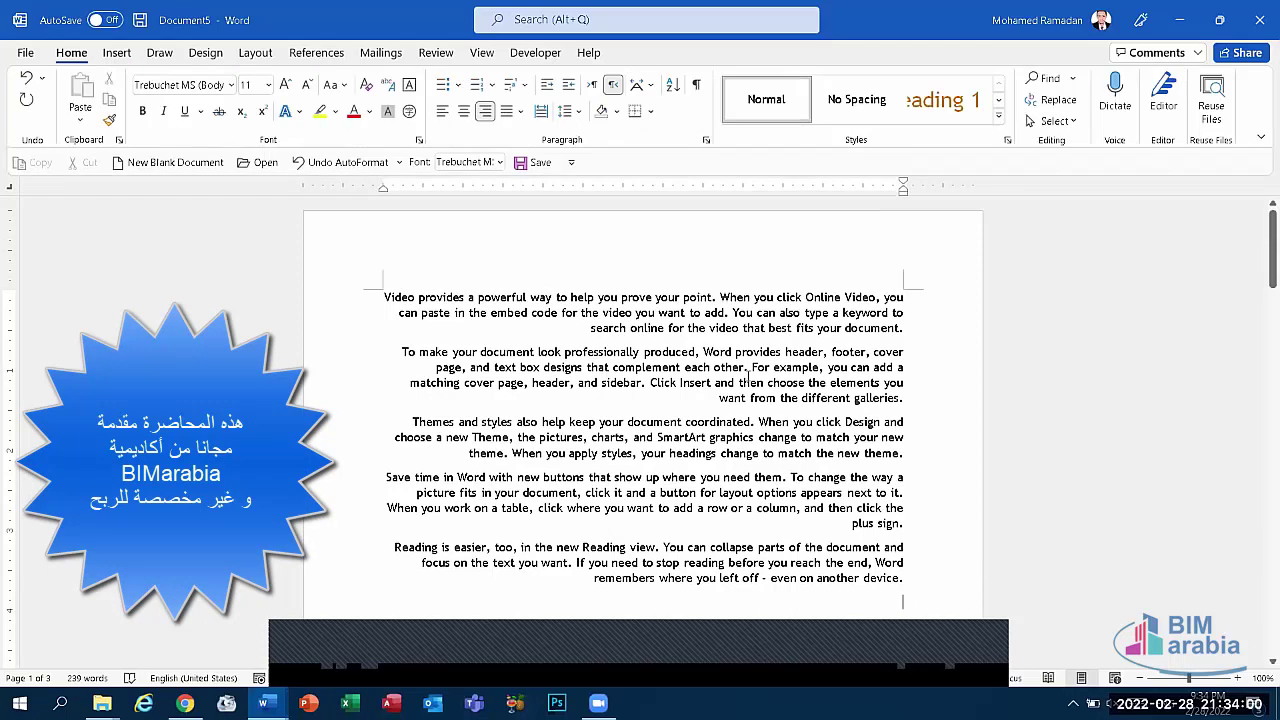
- Add empty paragraphs after the sample text, extending the document to four pages
{"action": "key", "text": "BackSpace"}
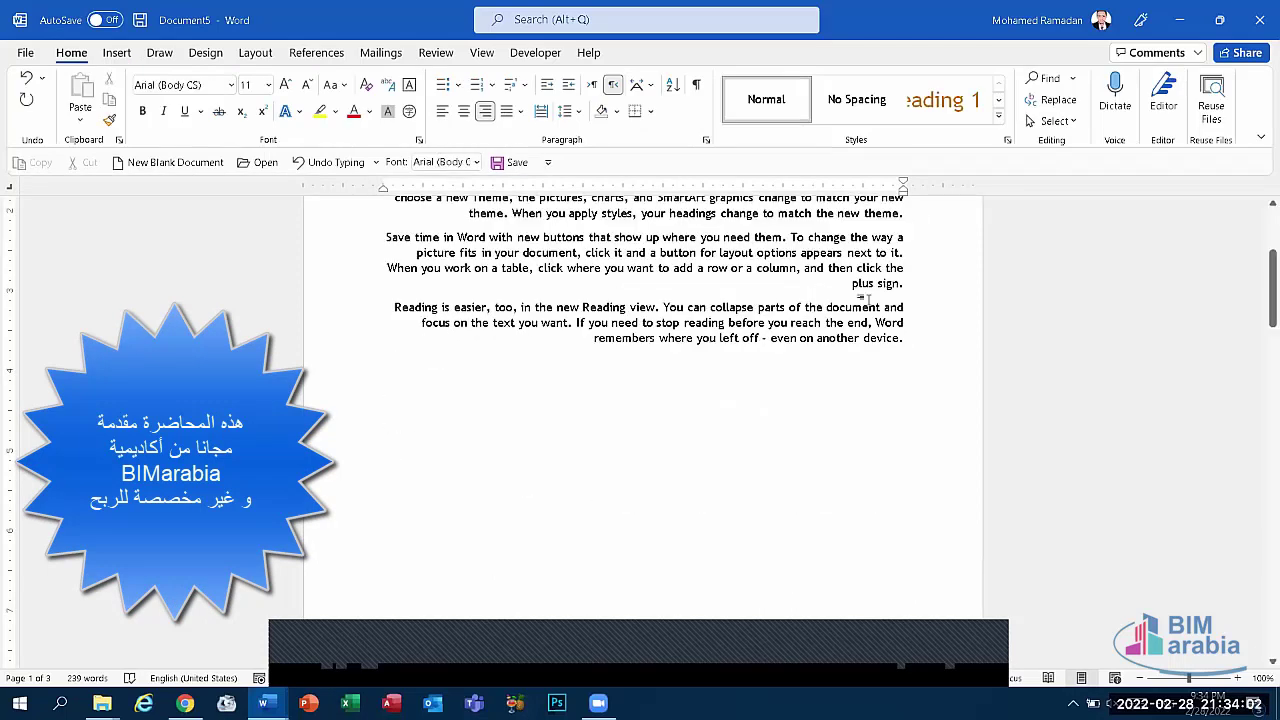
{"action": "scroll", "coordinate": [850, 314], "scroll_direction": "down", "scroll_amount": 2}
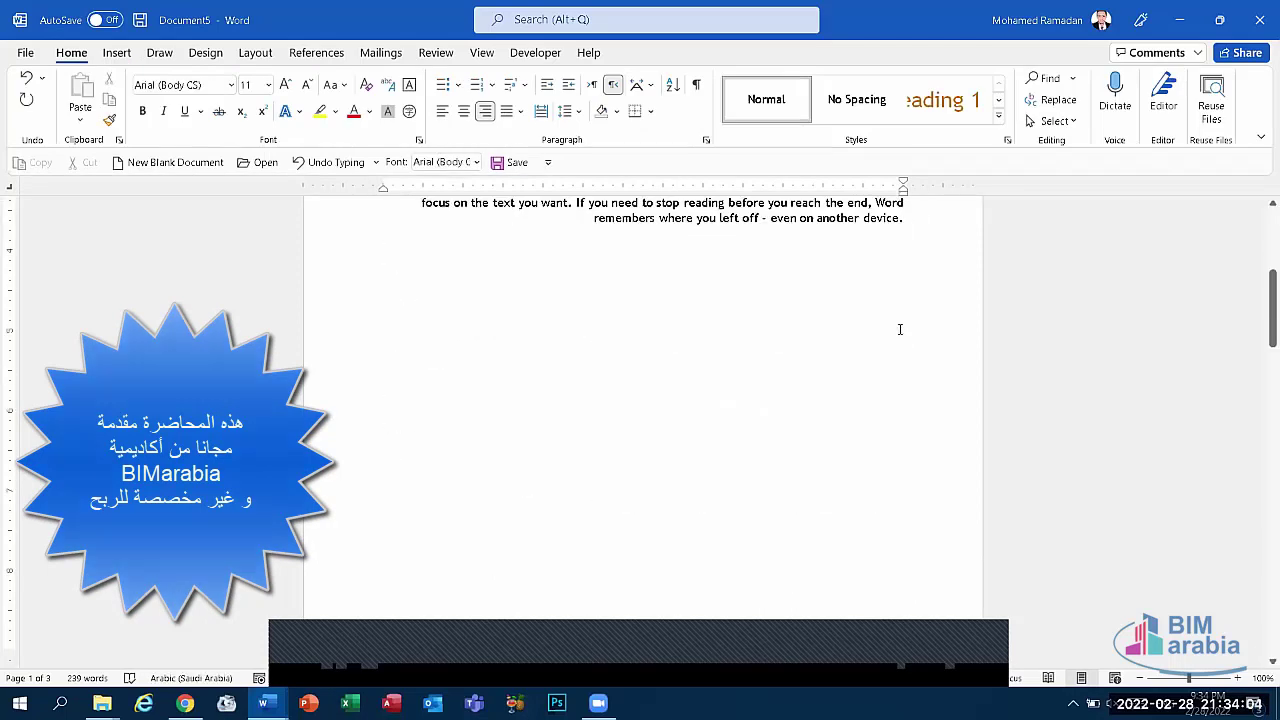
{"action": "key", "text": "alt+shift"}
{"action": "key", "text": "Return"}
{"action": "key", "text": "Return"}
{"action": "key", "text": "Return"}
{"action": "key", "text": "Return"}
{"action": "key", "text": "Return"}
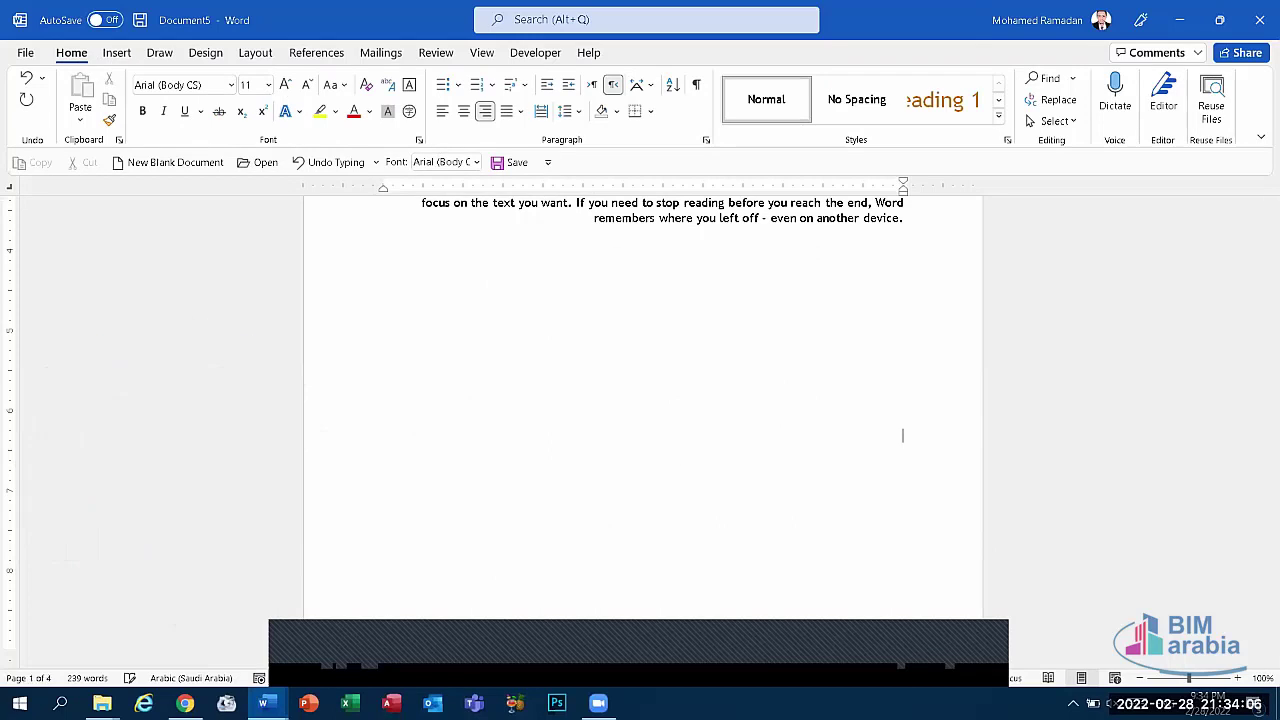
{"action": "key", "text": "Return"}
{"action": "key", "text": "Return"}
{"action": "key", "text": "Return"}
{"action": "key", "text": "Return"}
{"action": "key", "text": "Return"}
{"action": "key", "text": "Return"}
{"action": "key", "text": "Return"}
{"action": "key", "text": "Return"}
{"action": "scroll", "coordinate": [620, 574], "scroll_direction": "up", "scroll_amount": 1}
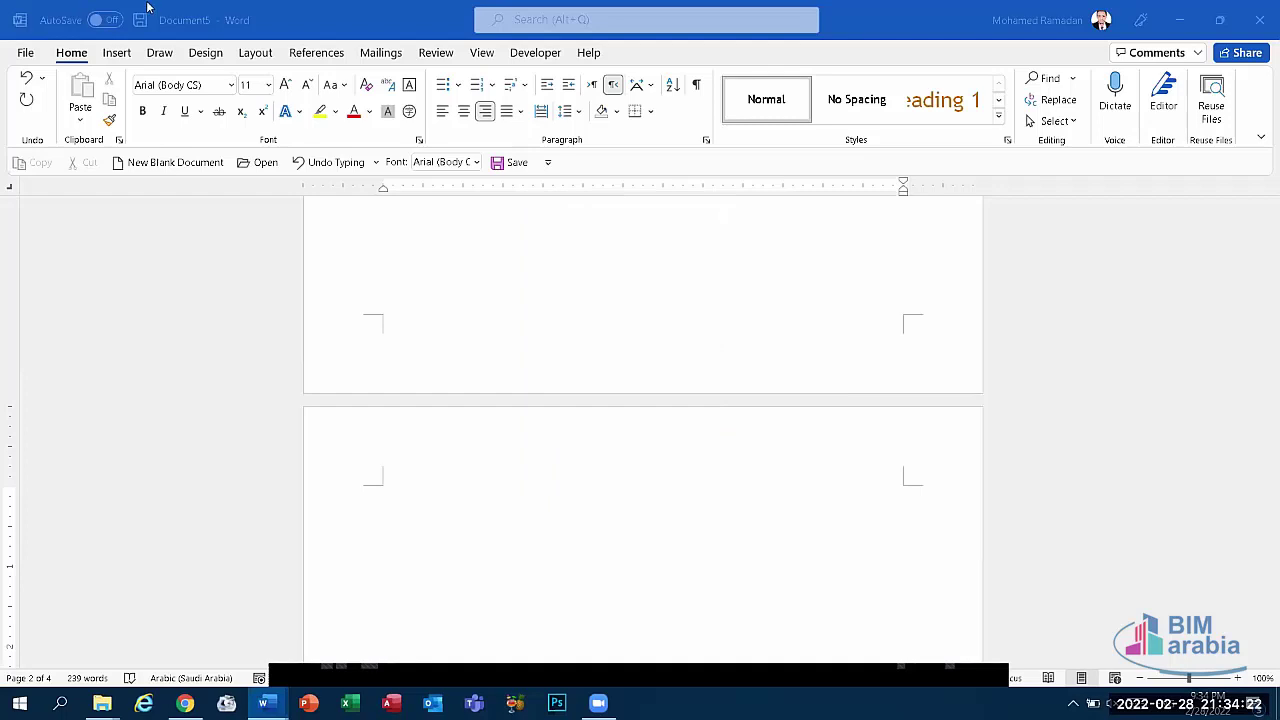
- Refocus the Word window and open the Ribbon Display Options menu
{"action": "left_click", "coordinate": [561, 163]}
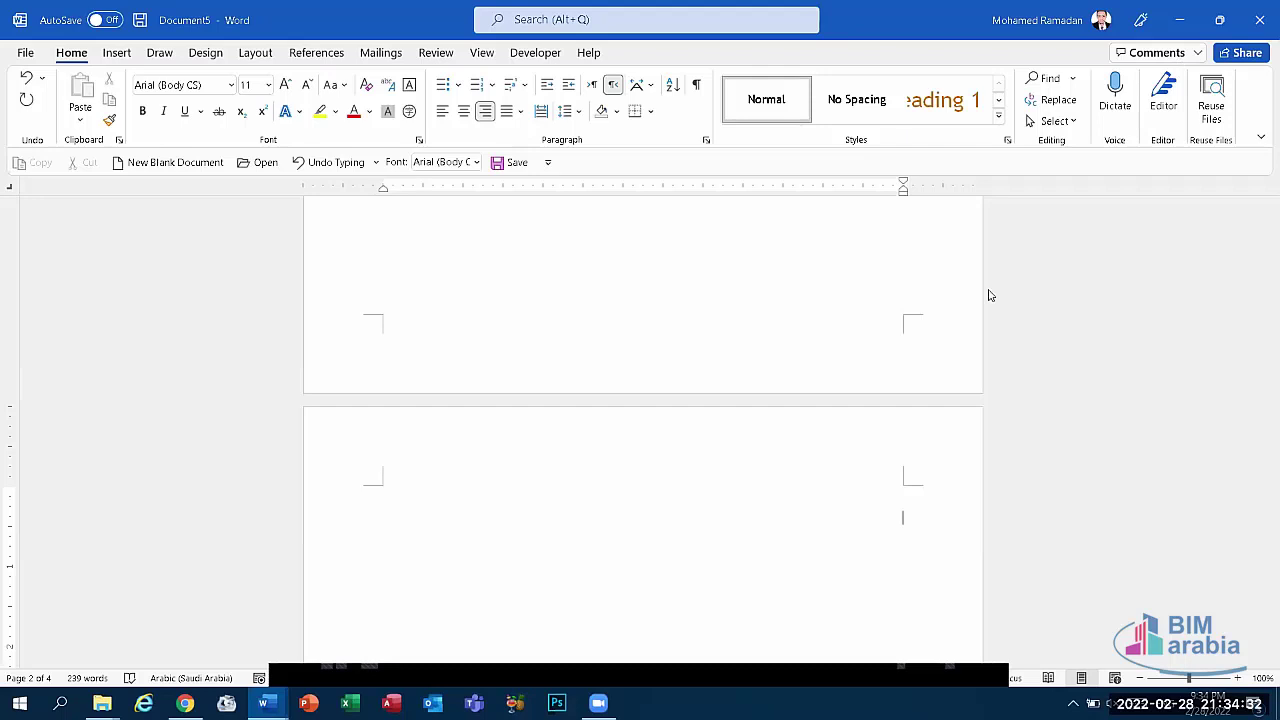
{"action": "left_click", "coordinate": [554, 674]}
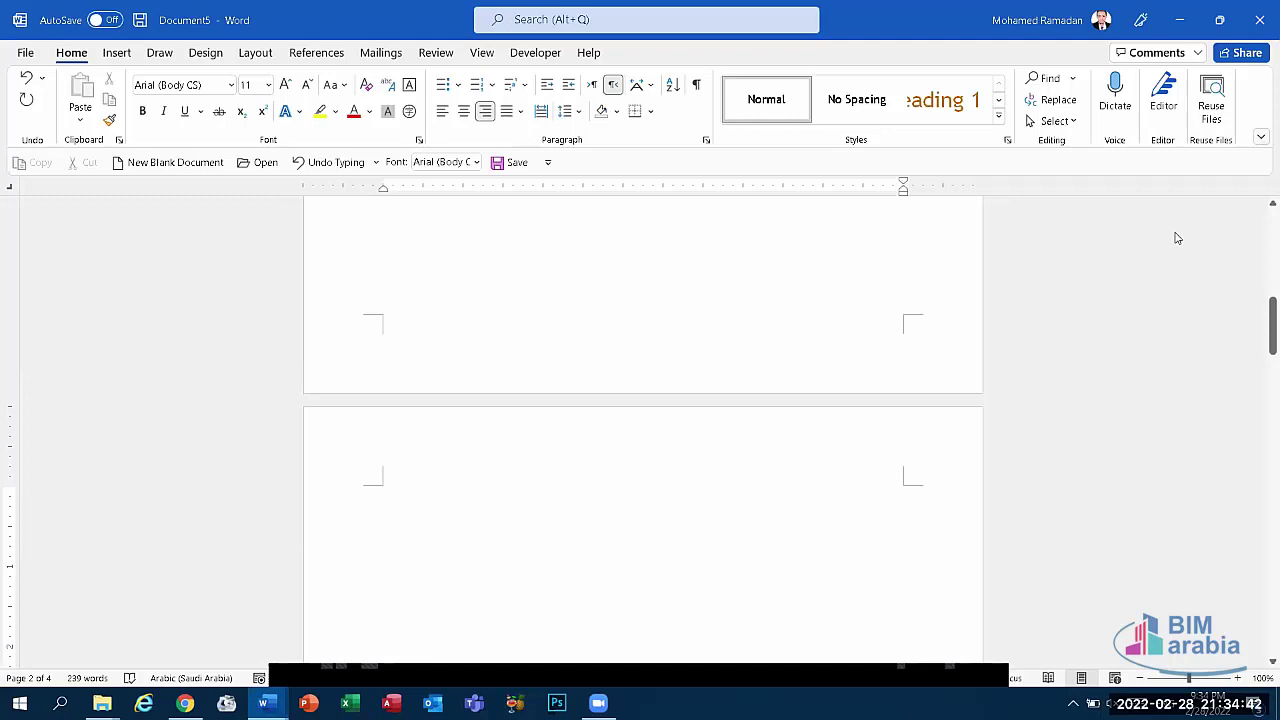
{"action": "left_click", "coordinate": [1260, 140]}
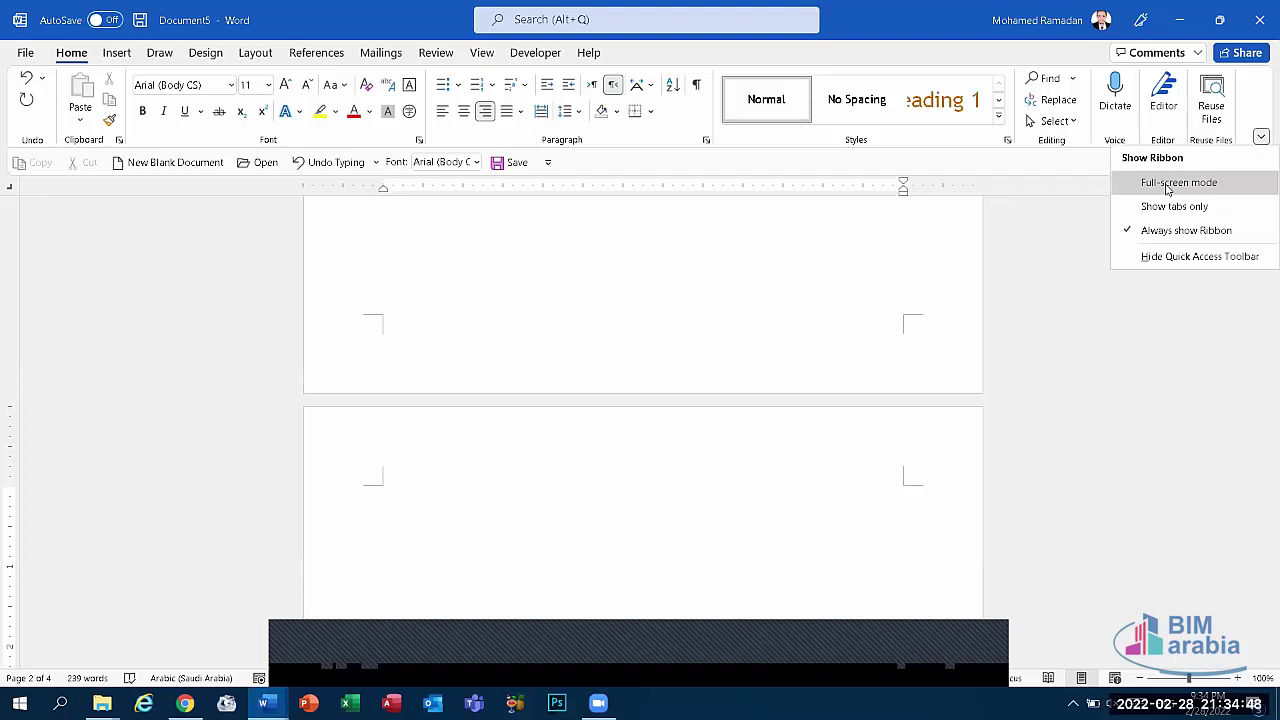
- Try Full-screen mode, then set the ribbon to Show tabs only
{"action": "left_click", "coordinate": [1167, 185]}
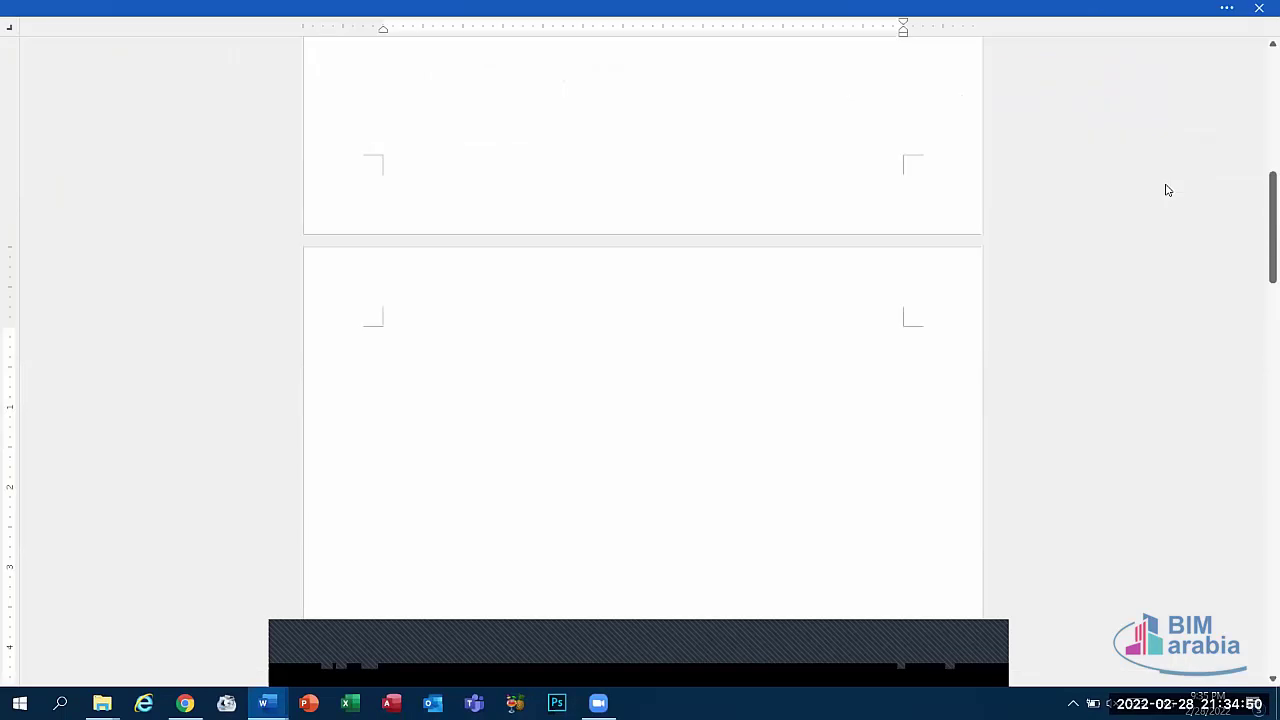
{"action": "left_click", "coordinate": [1227, 8]}
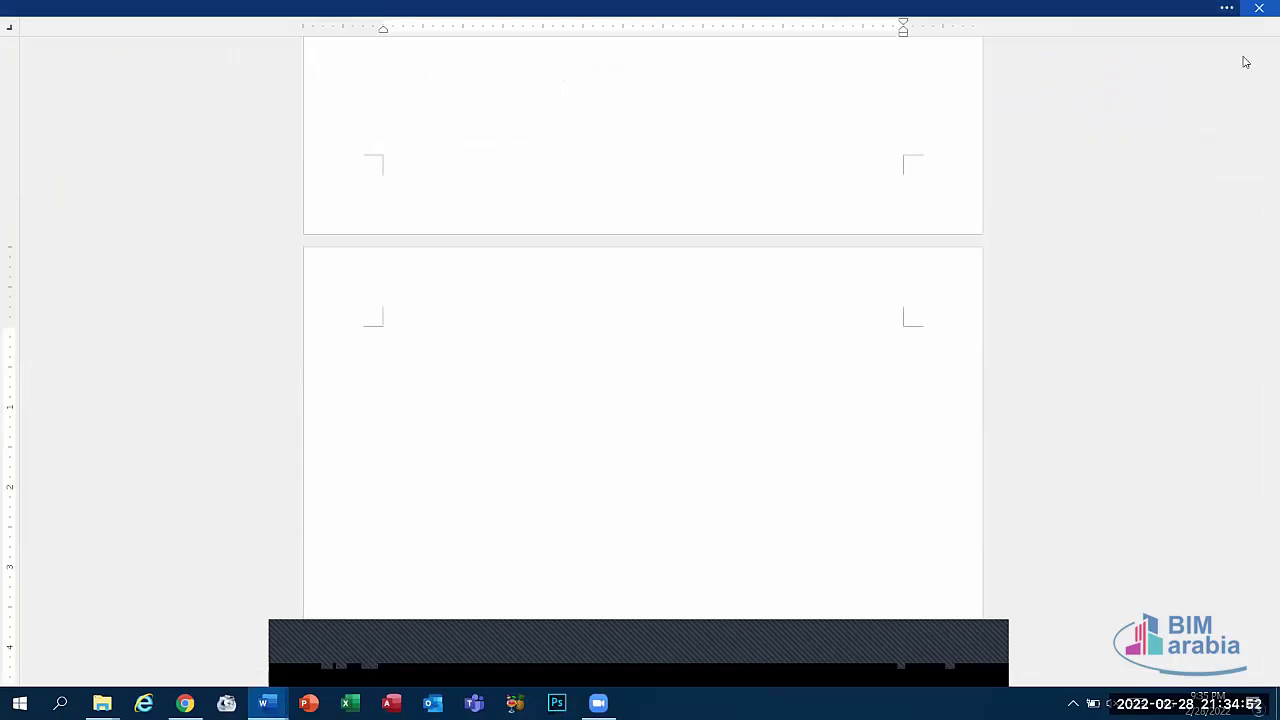
{"action": "left_click", "coordinate": [1259, 140]}
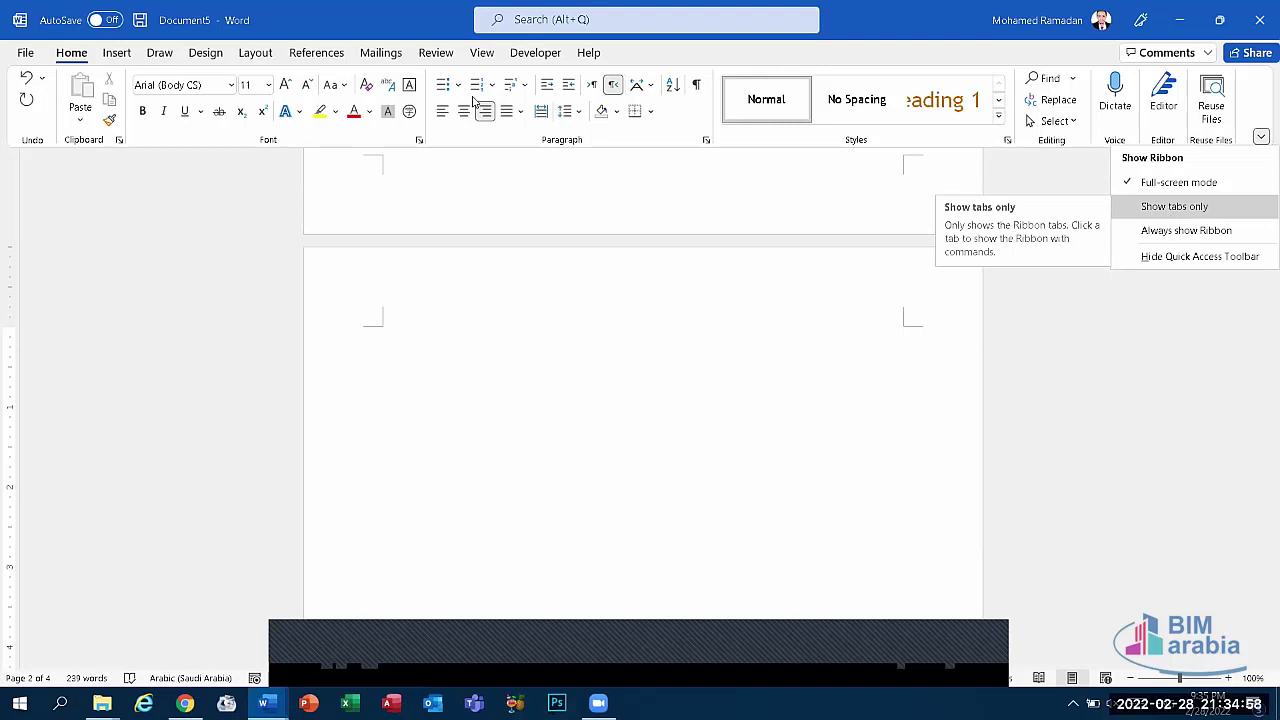
{"action": "left_click", "coordinate": [1170, 208]}
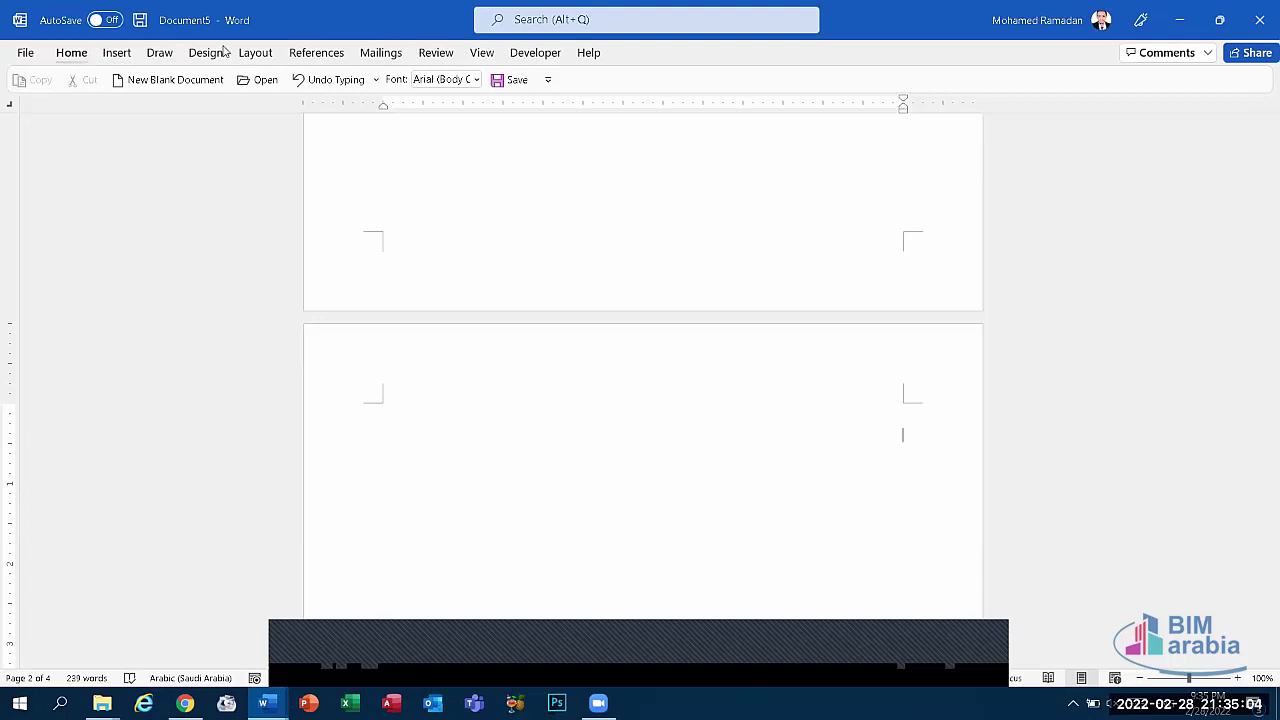
- Expand the ribbon with Ctrl+F1 and set it to Always show Ribbon
{"action": "key", "text": "ctrl+F1"}
{"action": "scroll", "coordinate": [1260, 130], "scroll_direction": "down", "scroll_amount": 2}
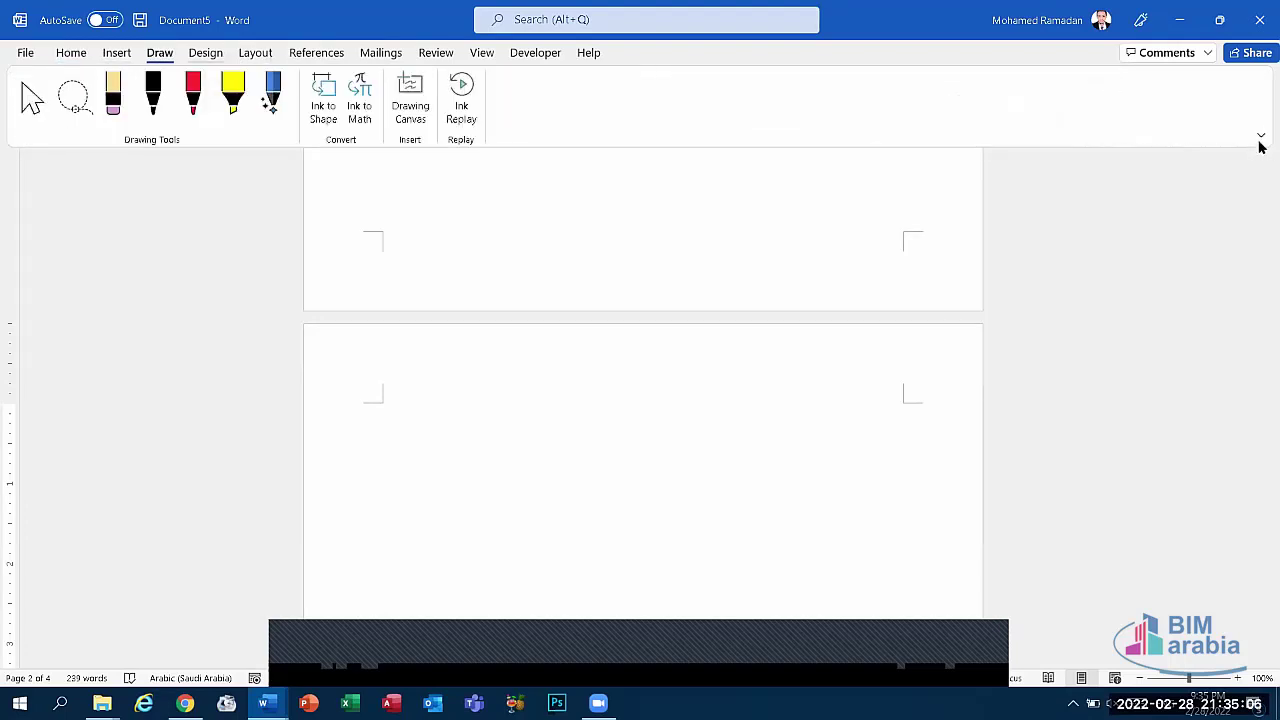
{"action": "scroll", "coordinate": [1260, 140], "scroll_direction": "down", "scroll_amount": 2}
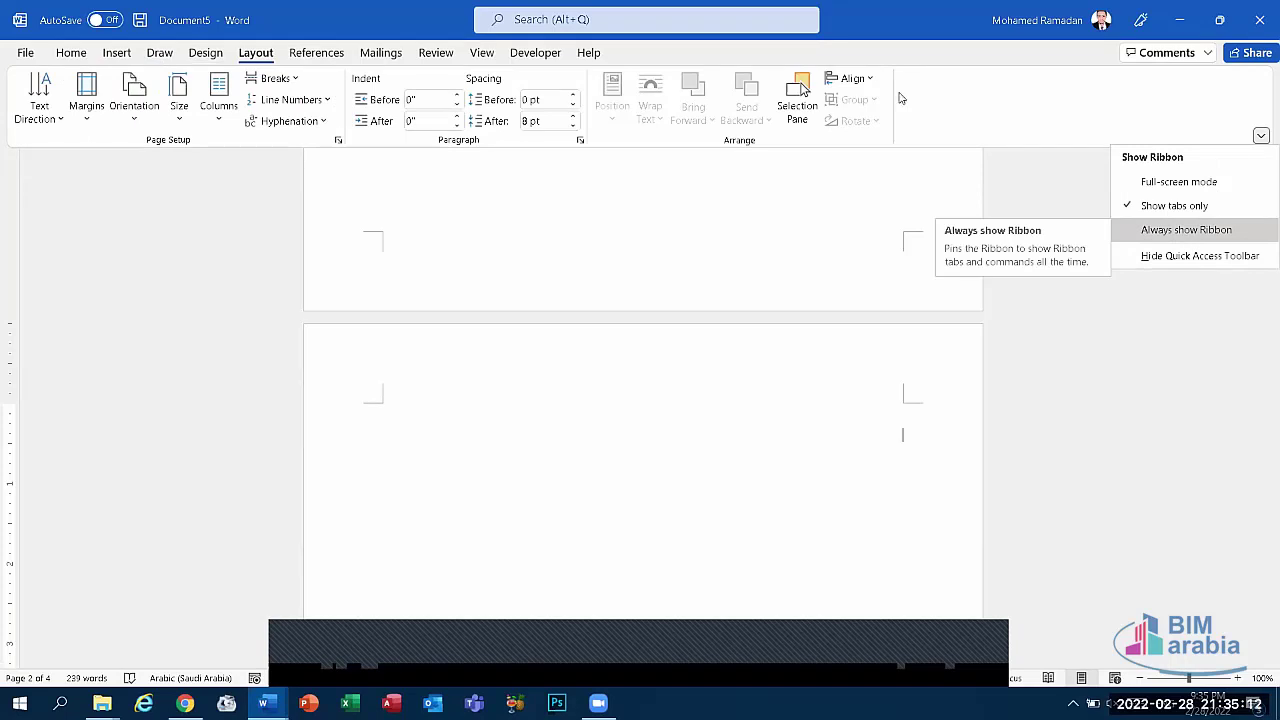
{"action": "key", "text": "Return"}
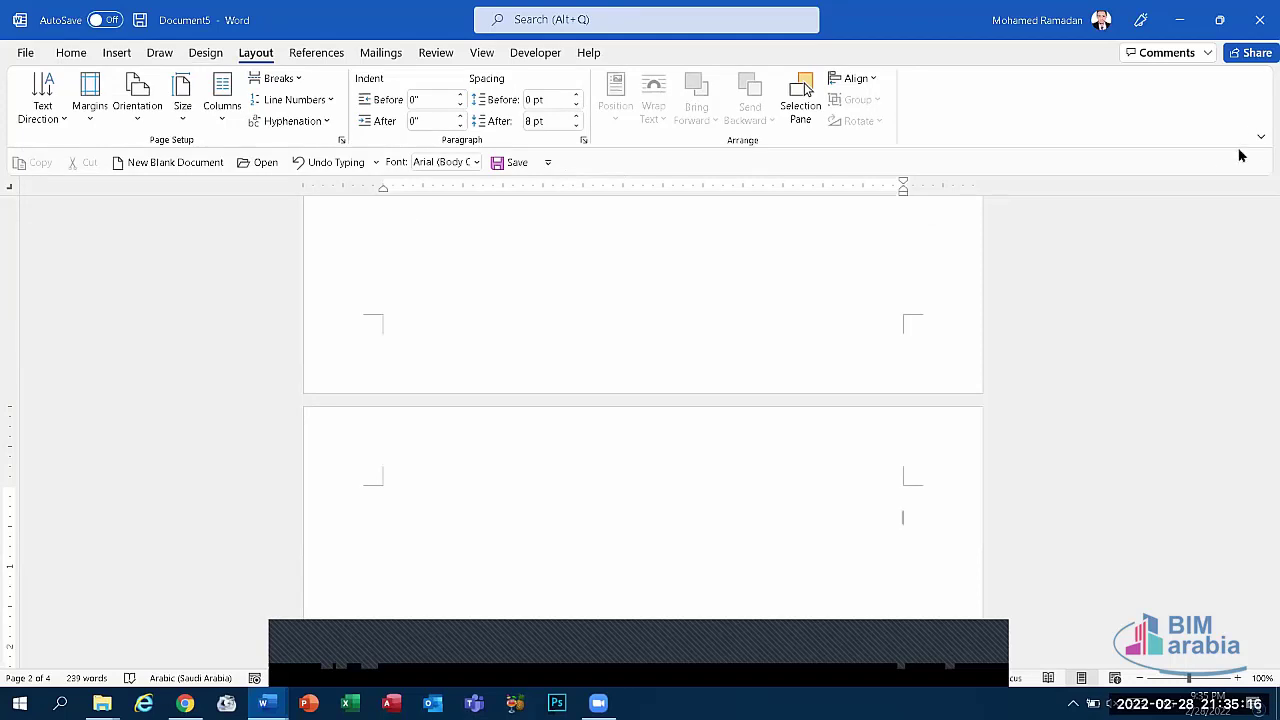
{"action": "left_click", "coordinate": [1261, 137]}
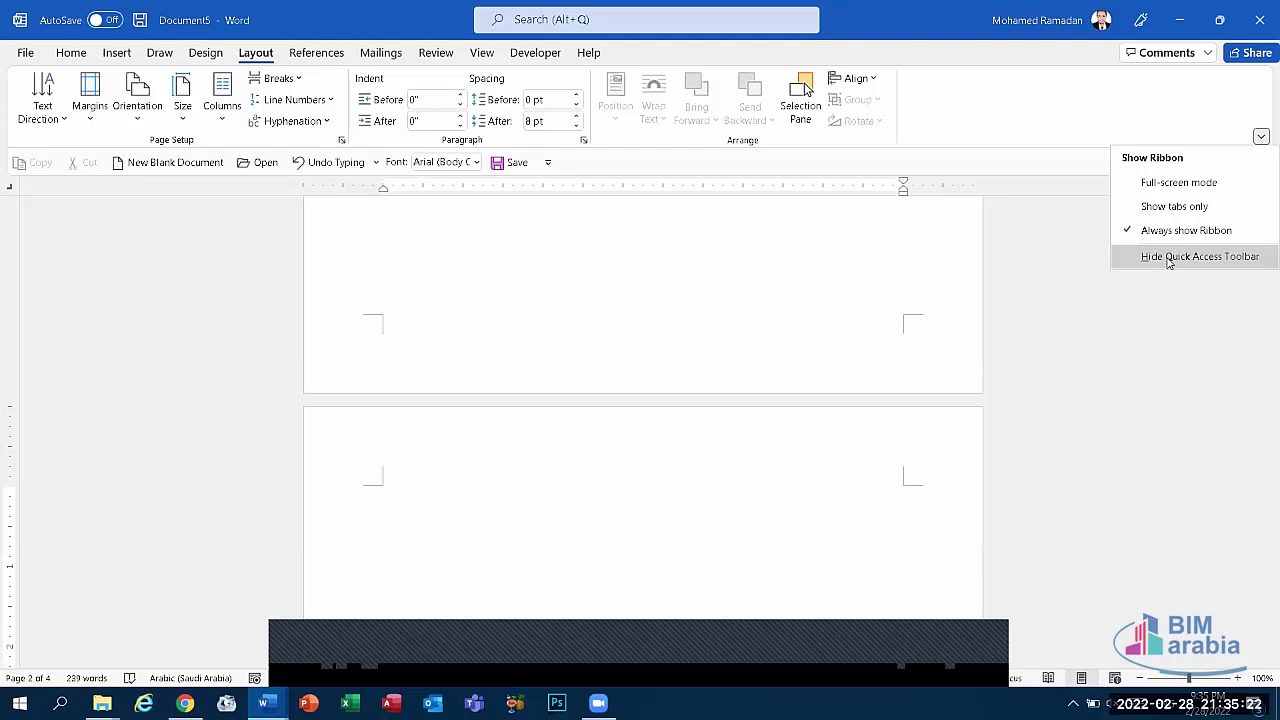
- Hide the Quick Access Toolbar, then switch Show Quick Access Toolbar back on
{"action": "left_click", "coordinate": [1167, 258]}
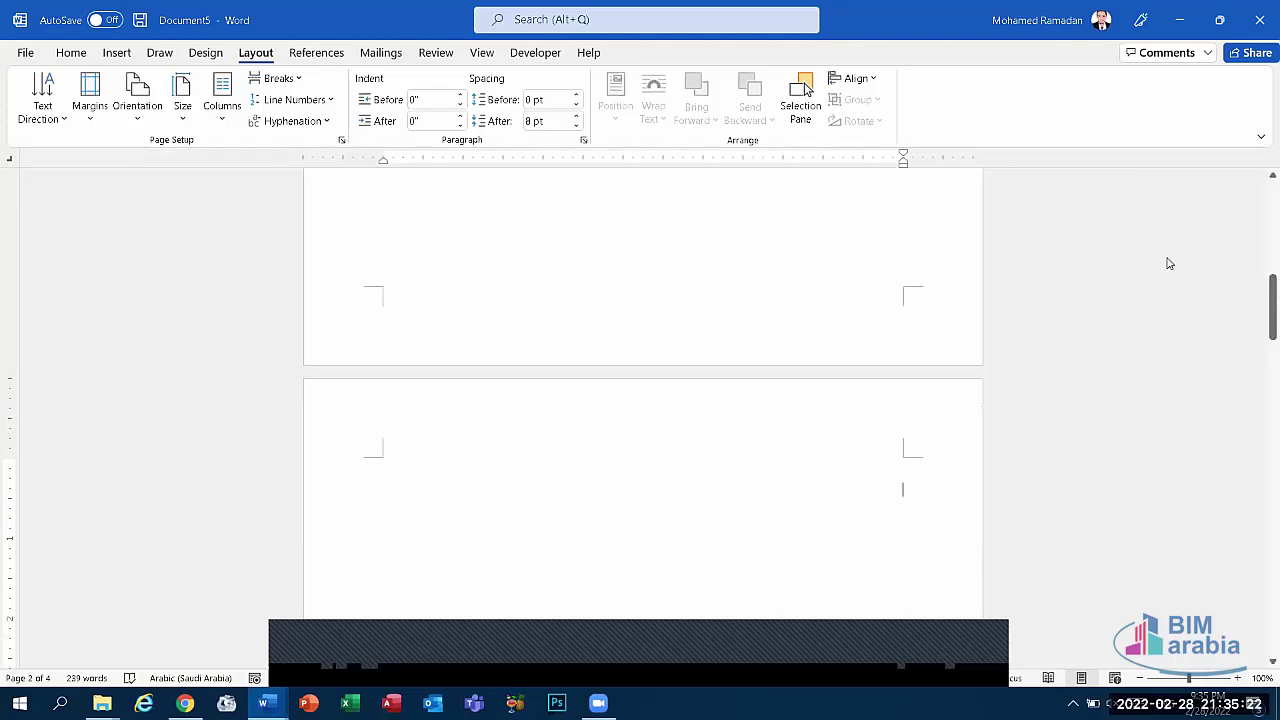
{"action": "left_click", "coordinate": [57, 52]}
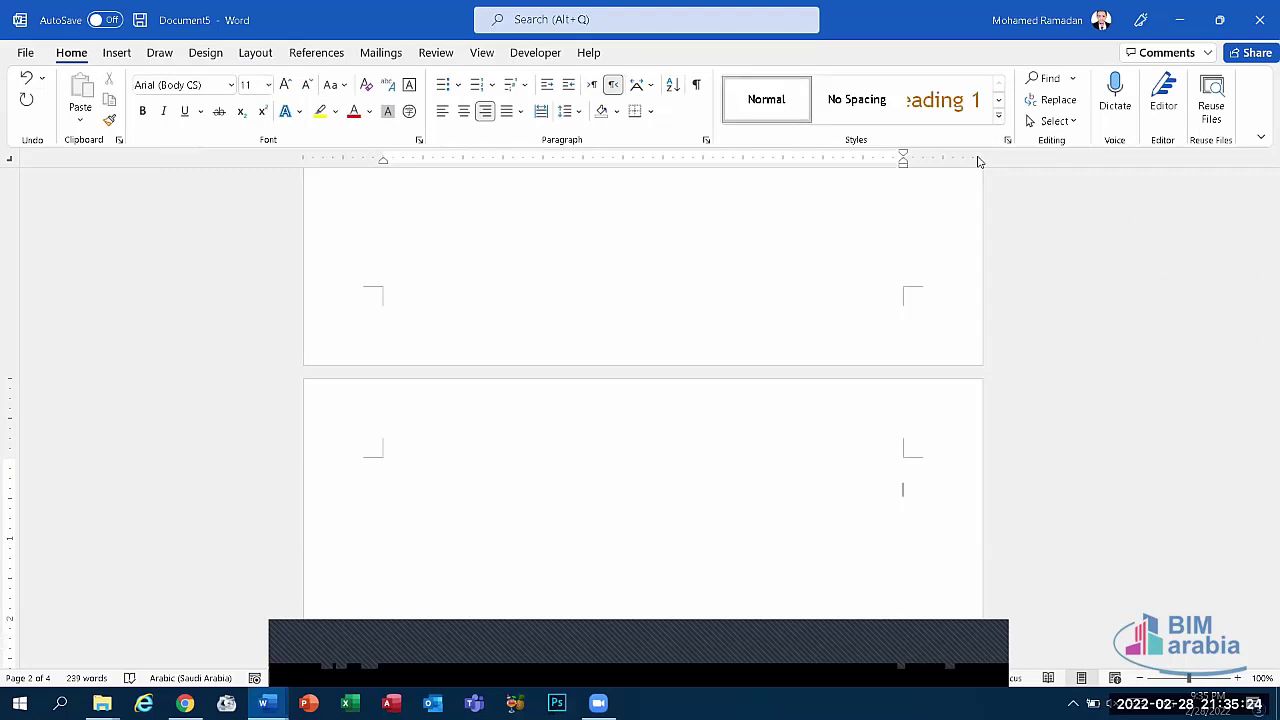
{"action": "left_click", "coordinate": [1260, 140]}
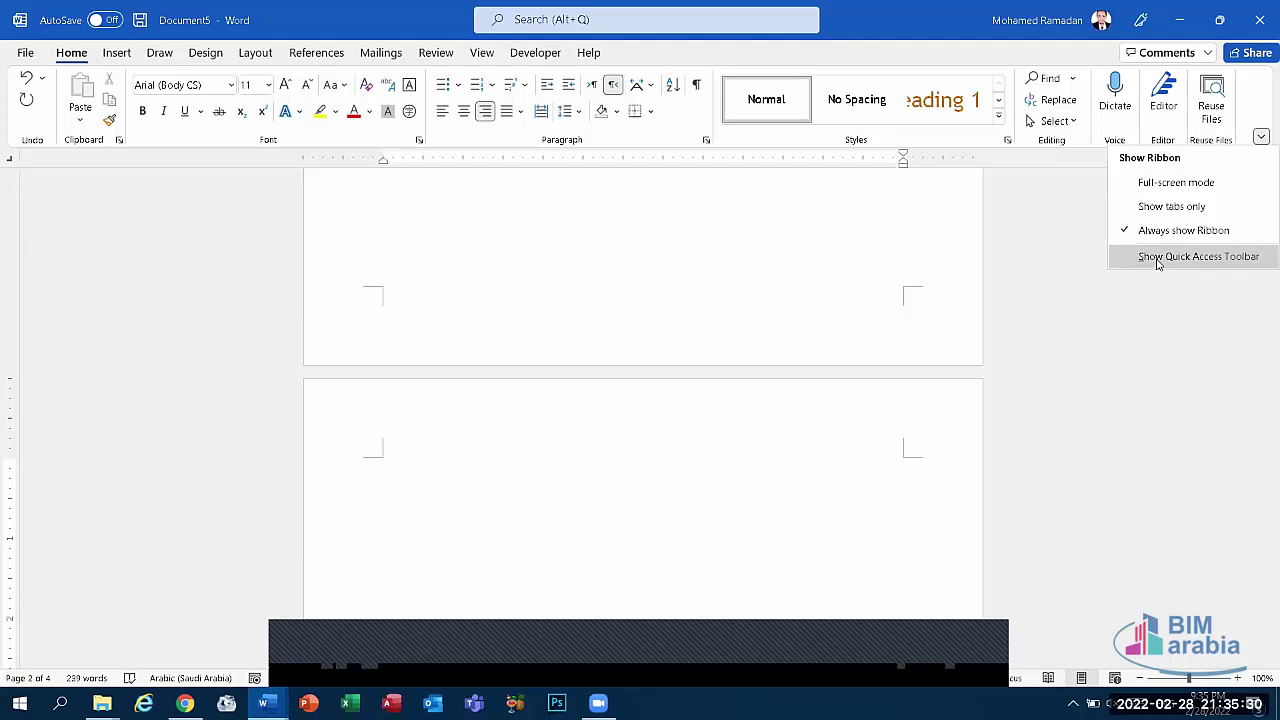
{"action": "left_click", "coordinate": [1158, 258]}
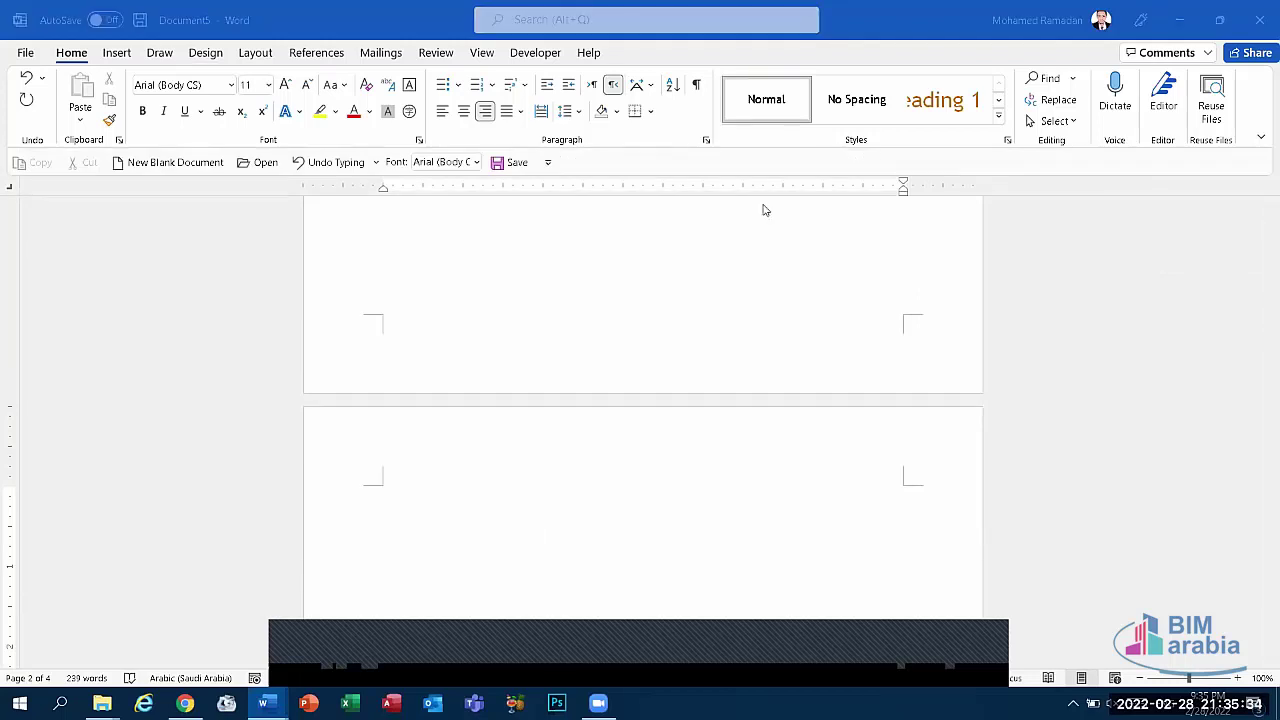
- Scroll back up to the five sample paragraphs at the top of page 1
{"action": "scroll", "coordinate": [890, 420], "scroll_direction": "up", "scroll_amount": 3}
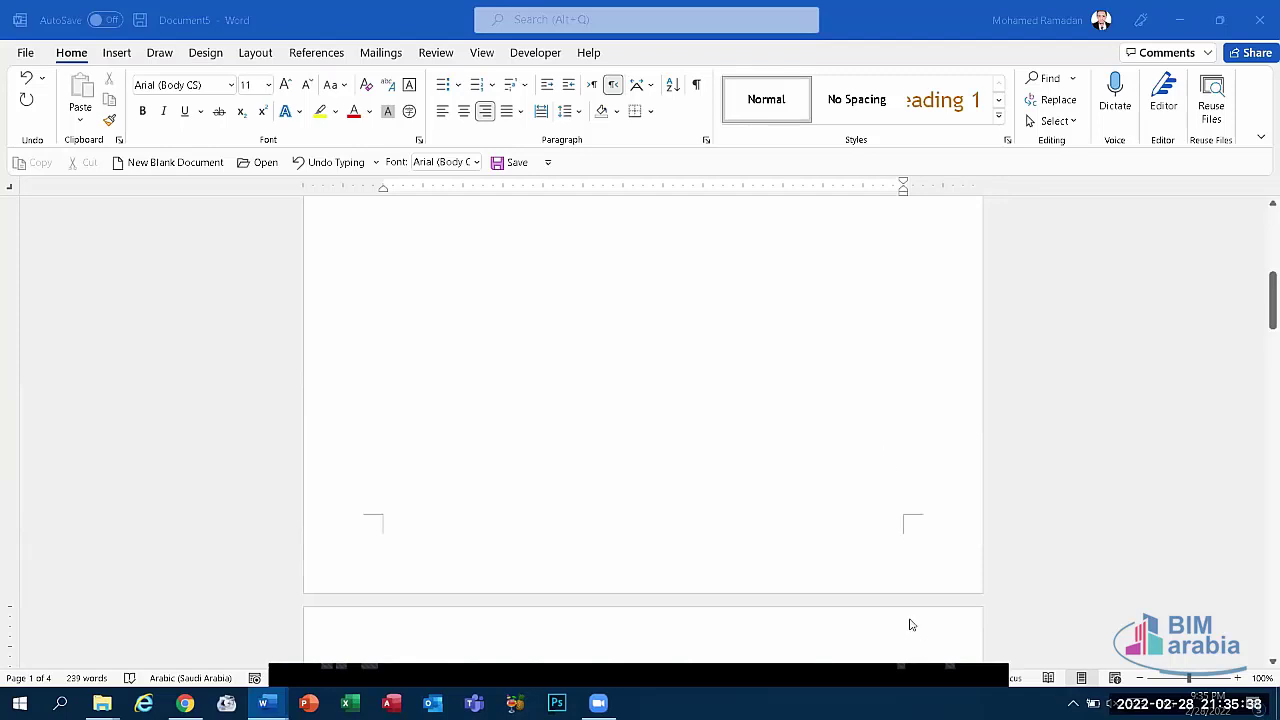
{"action": "scroll", "coordinate": [909, 620], "scroll_direction": "down", "scroll_amount": 3}
{"action": "left_click", "coordinate": [905, 558]}
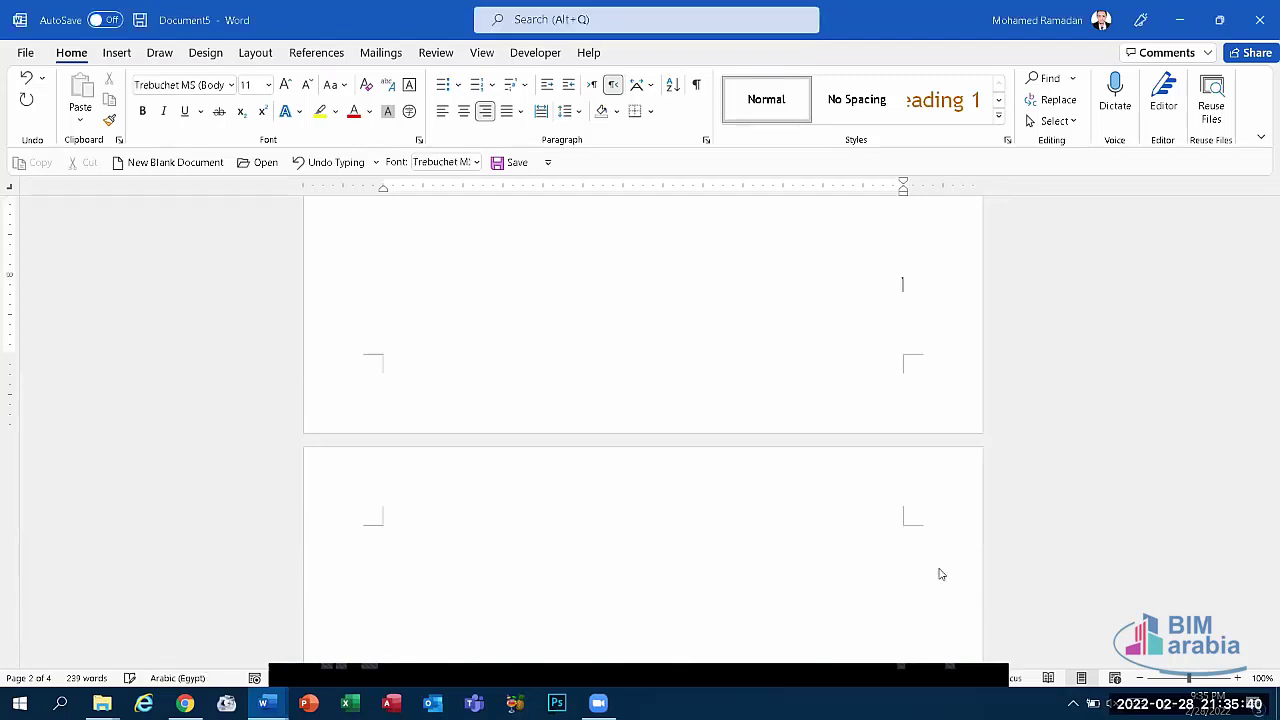
{"action": "left_click", "coordinate": [885, 557]}
{"action": "scroll", "coordinate": [885, 557], "scroll_direction": "down", "scroll_amount": 4}
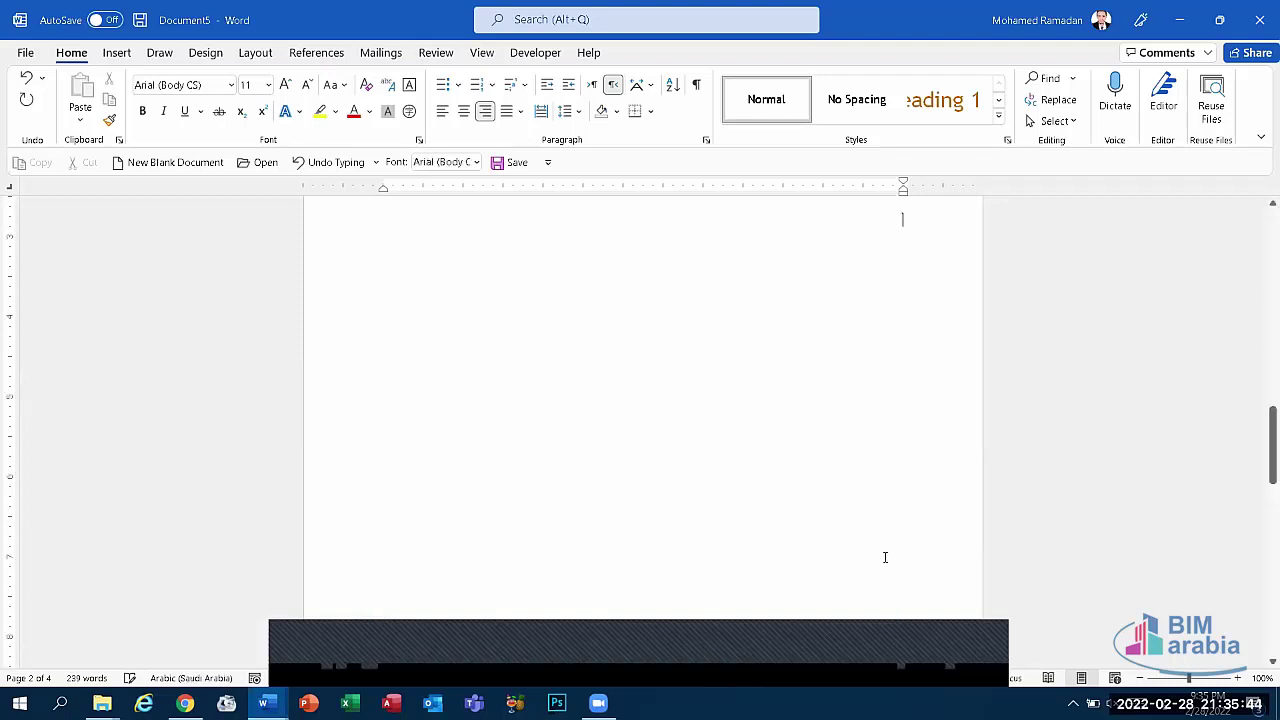
{"action": "scroll", "coordinate": [893, 540], "scroll_direction": "up", "scroll_amount": 1}
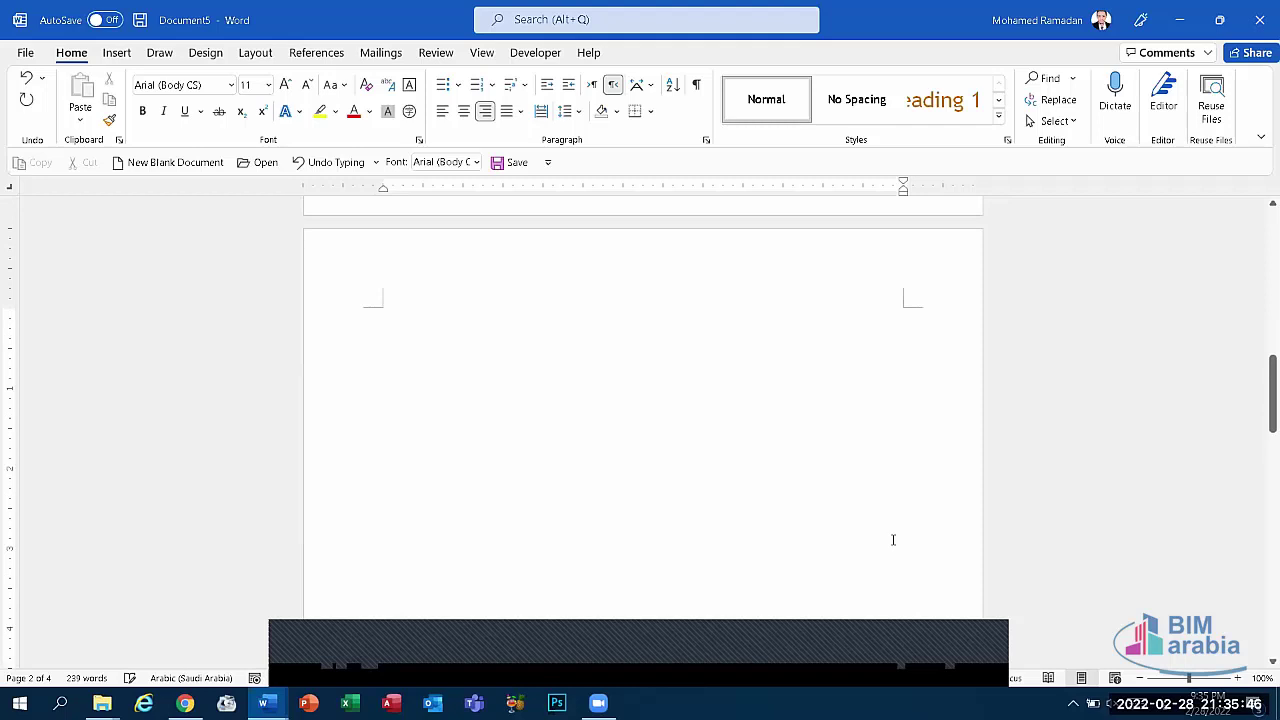
{"action": "scroll", "coordinate": [893, 540], "scroll_direction": "up", "scroll_amount": 3}
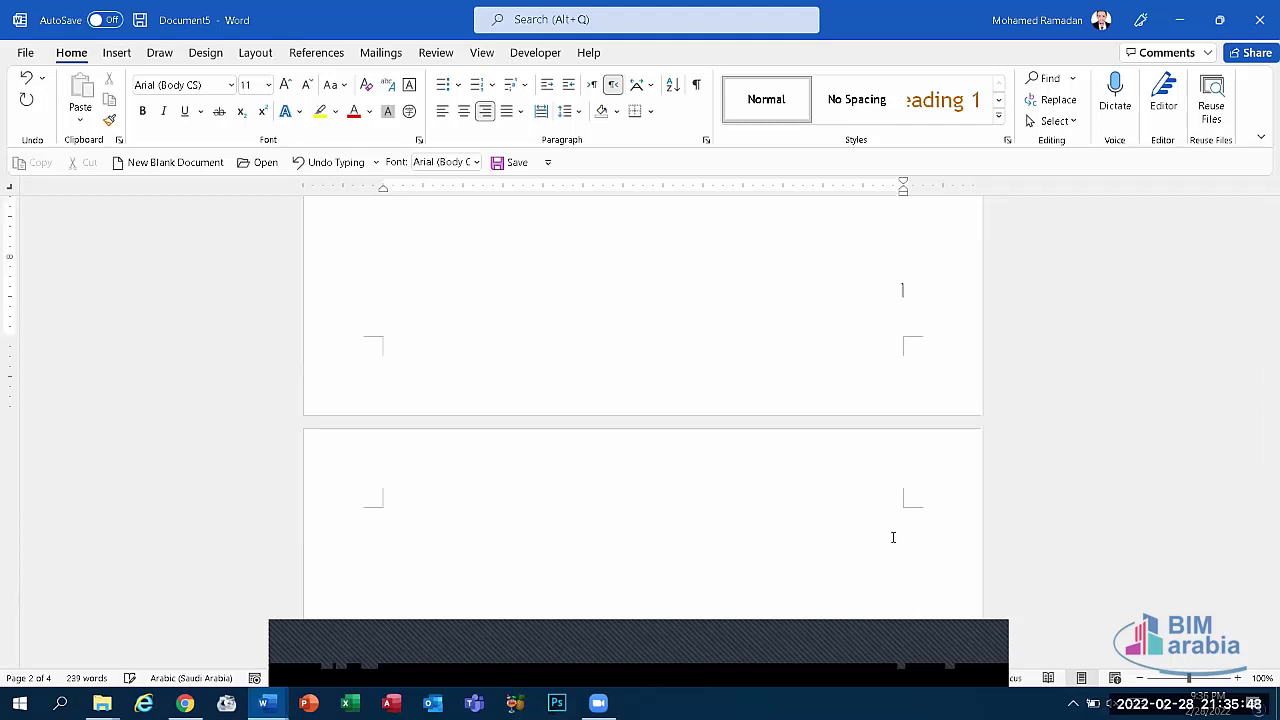
{"action": "scroll", "coordinate": [893, 537], "scroll_direction": "up", "scroll_amount": 3}
{"action": "scroll", "coordinate": [893, 530], "scroll_direction": "up", "scroll_amount": 7}
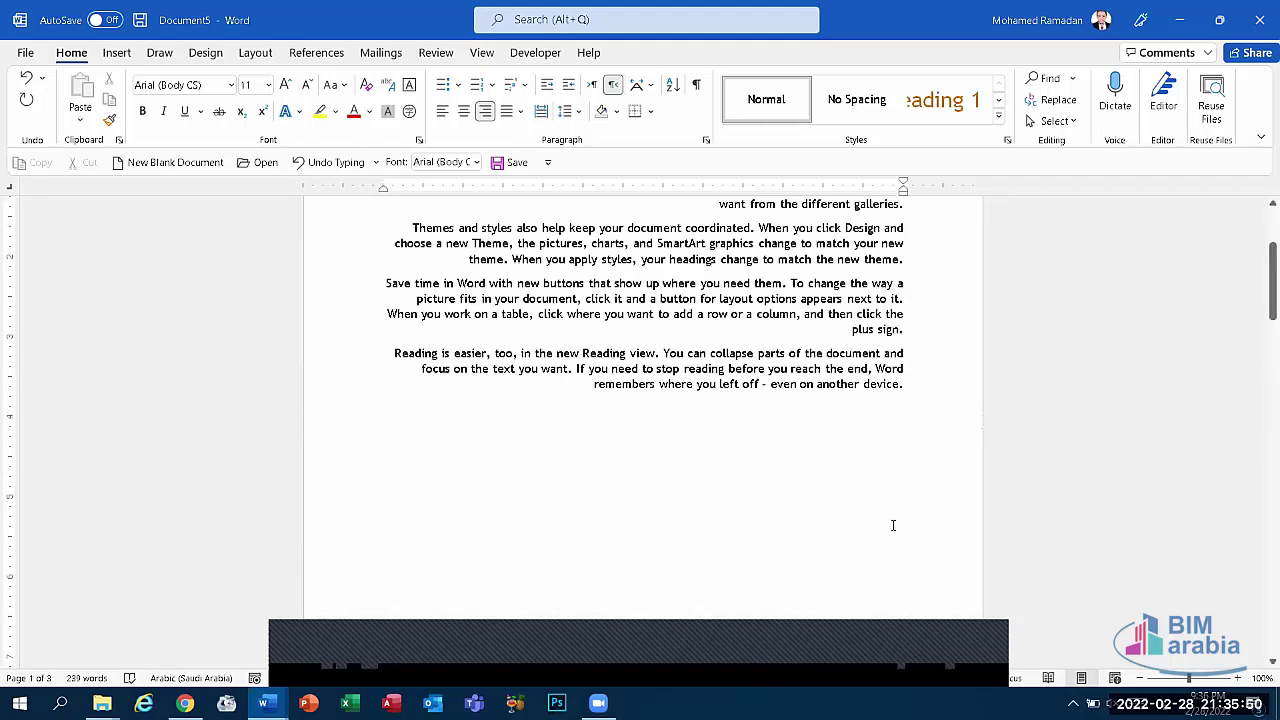
{"action": "scroll", "coordinate": [893, 523], "scroll_direction": "up", "scroll_amount": 3}
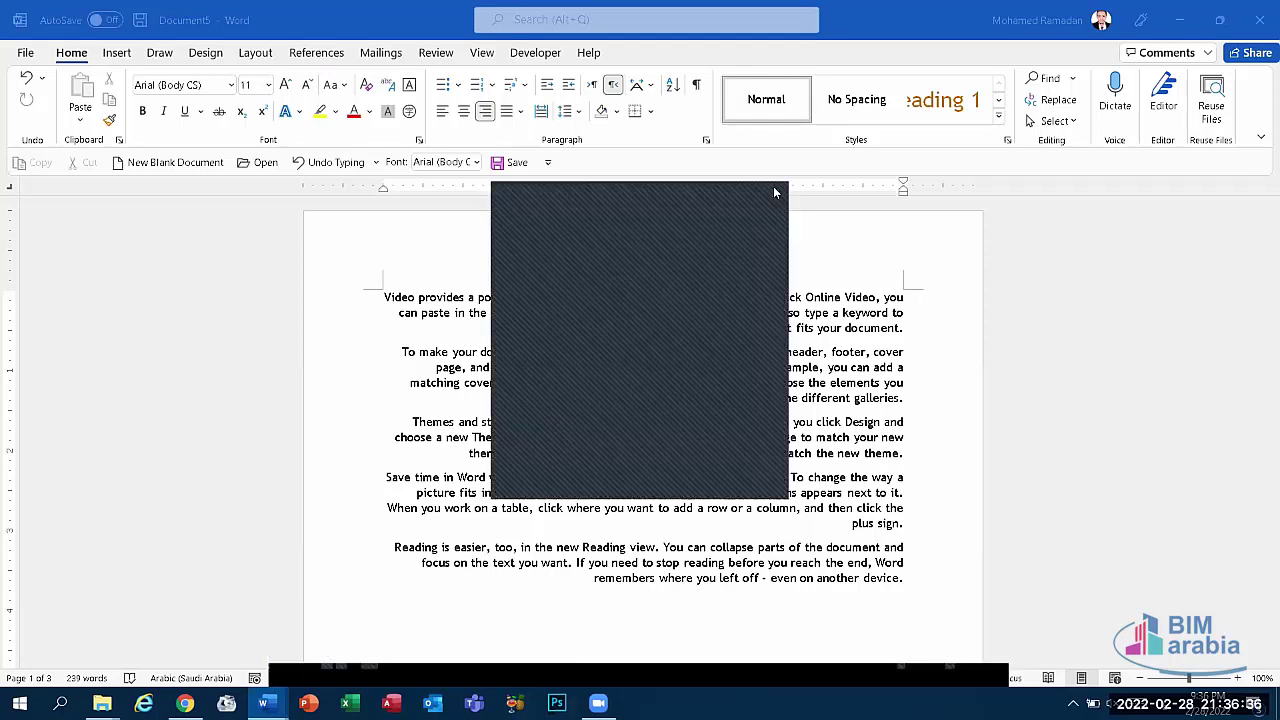
- Dismiss the dark overlay window covering the sample paragraphs
{"action": "left_click", "coordinate": [444, 175]}
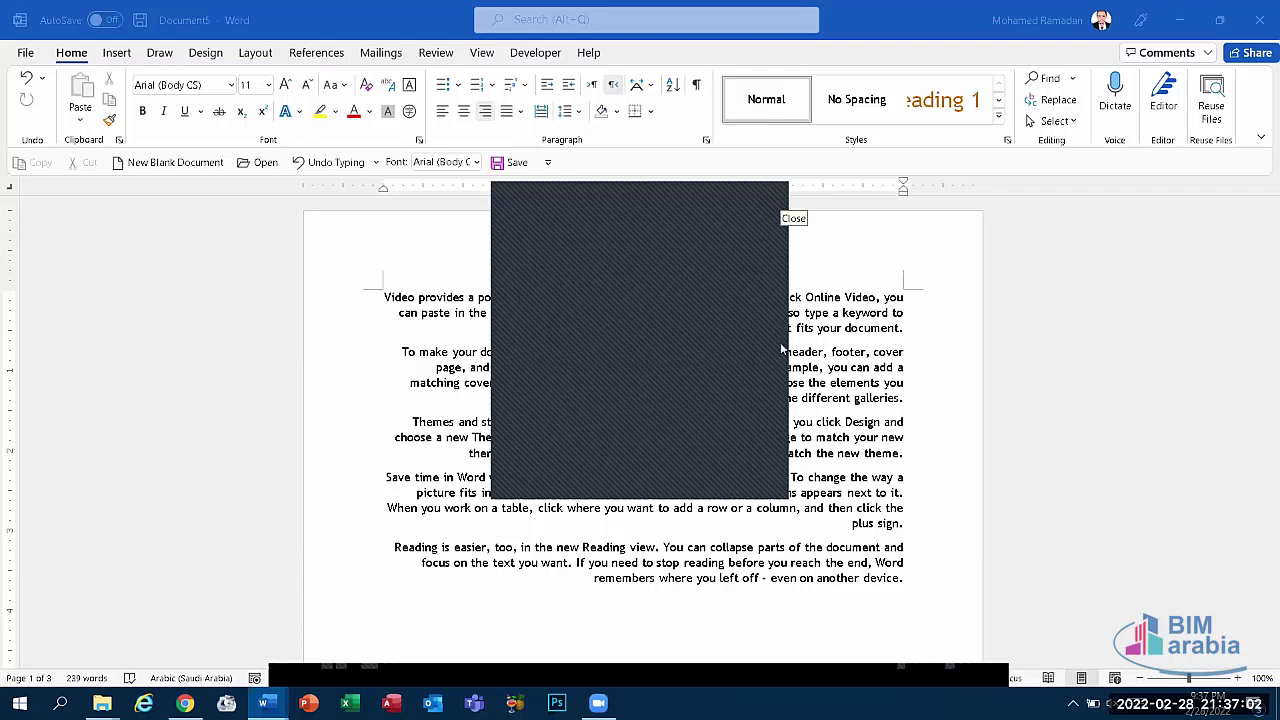
{"action": "left_click", "coordinate": [779, 206]}
- Set all five English paragraphs to left-to-right text direction
{"action": "key", "text": "alt+shift"}
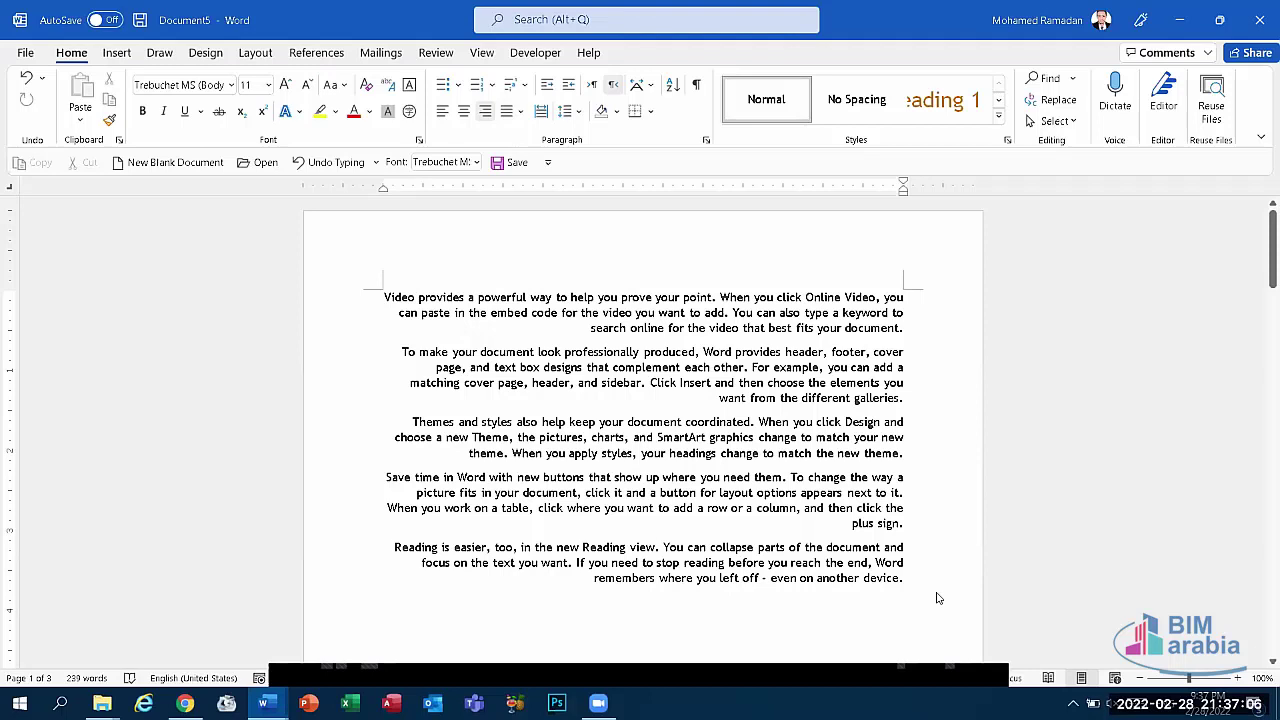
{"action": "key", "text": "alt+shift"}
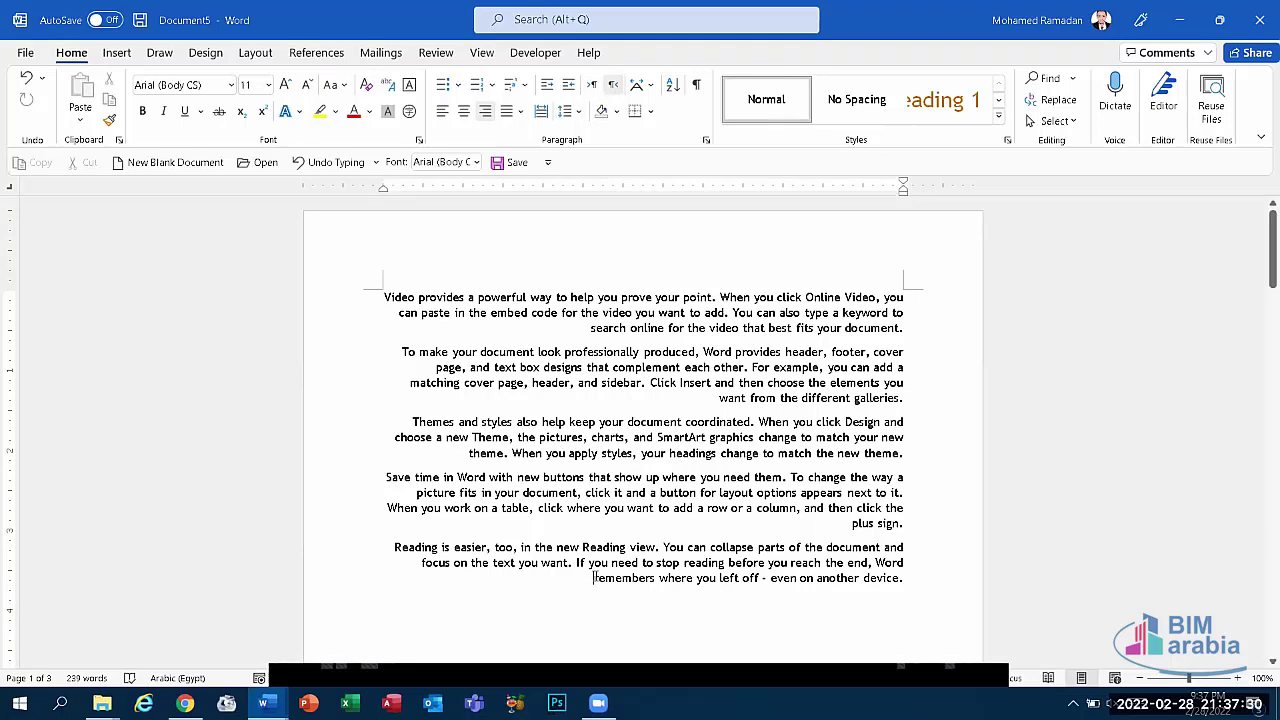
{"action": "left_click_drag", "start_coordinate": [593, 577], "coordinate": [901, 316]}
{"action": "left_click_drag", "start_coordinate": [903, 588], "coordinate": [412, 424]}
{"action": "key", "text": "ctrl+a"}
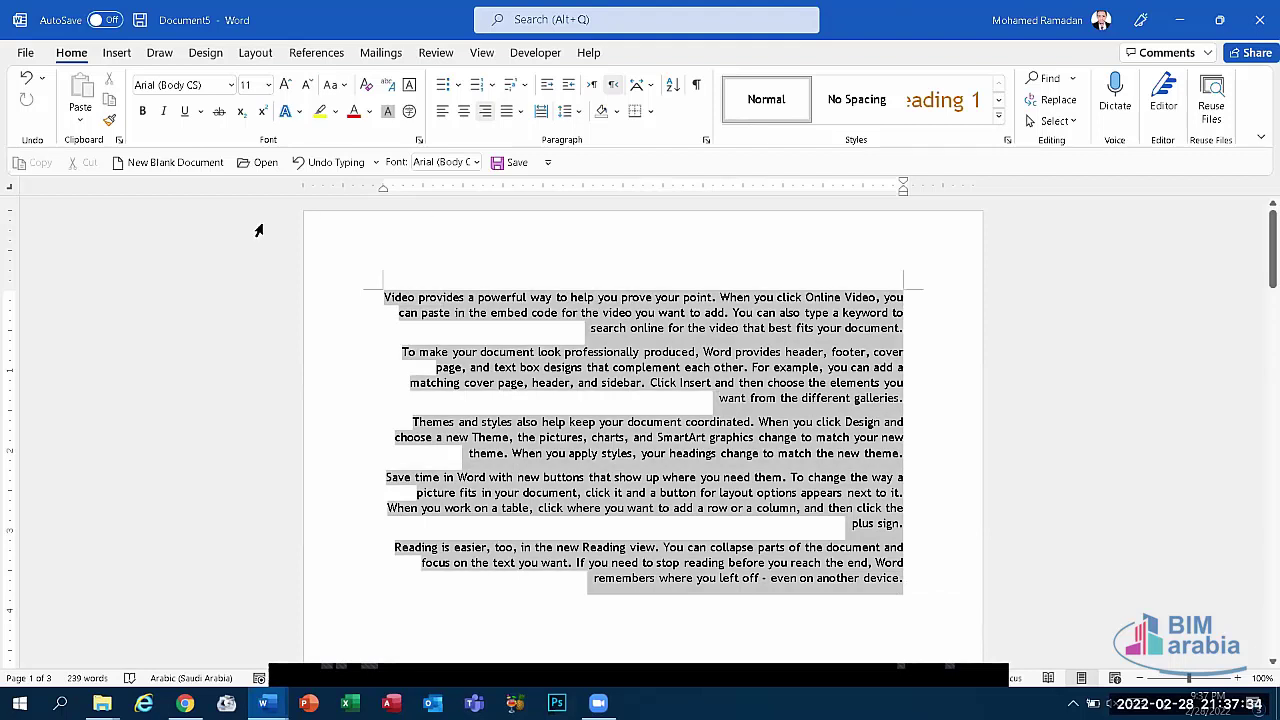
{"action": "left_click", "coordinate": [597, 86]}
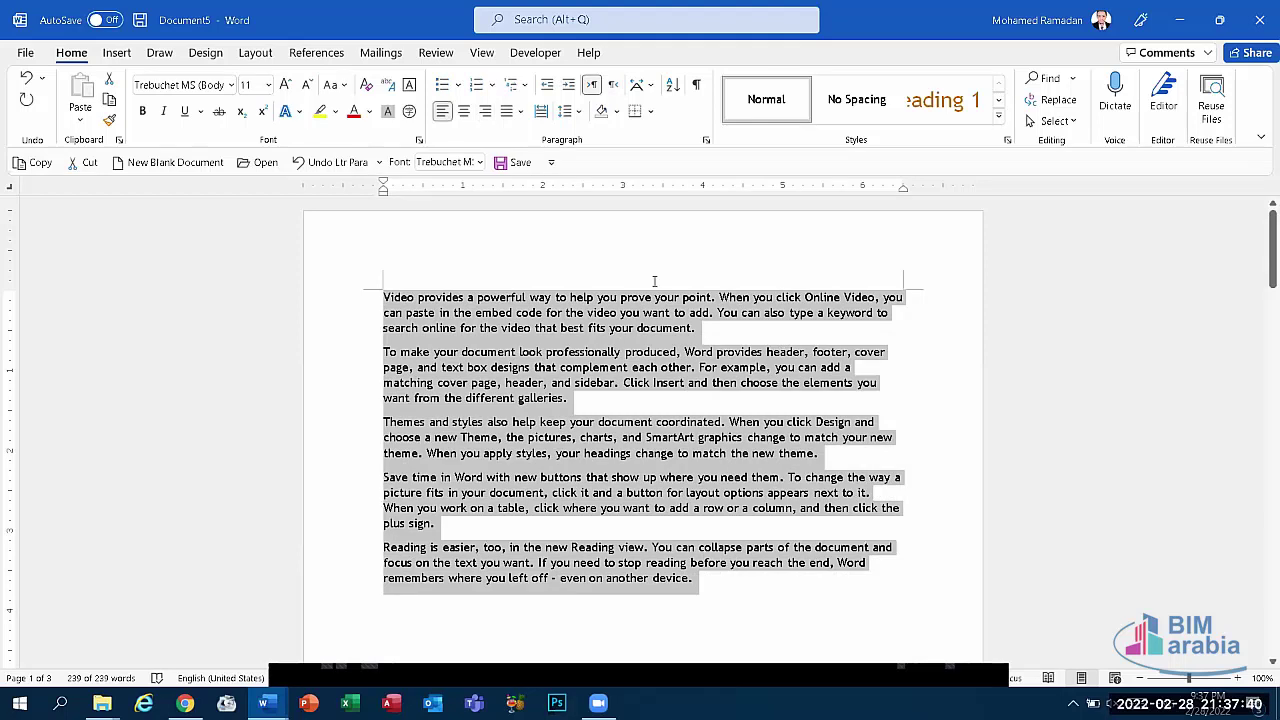
- Paste a second copy of the paragraphs on a new line at the document's end
{"action": "key", "text": "ctrl+End"}
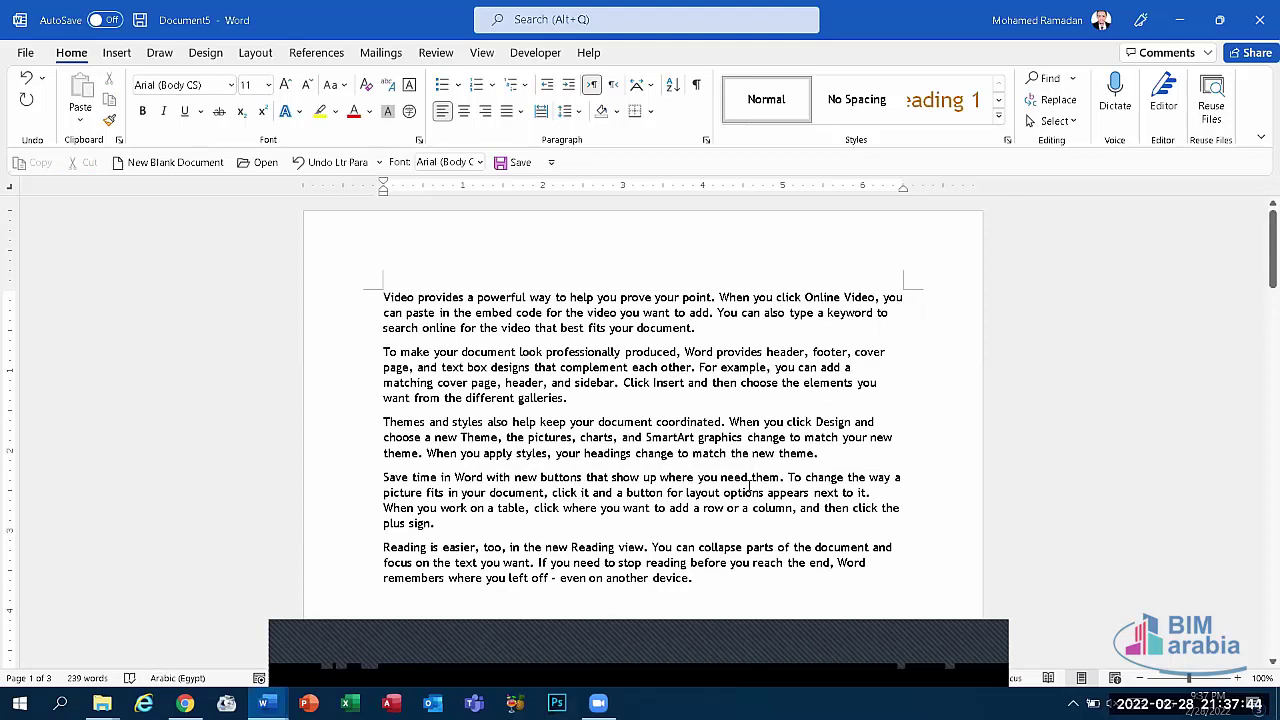
{"action": "left_click", "coordinate": [294, 285], "text": "shift"}
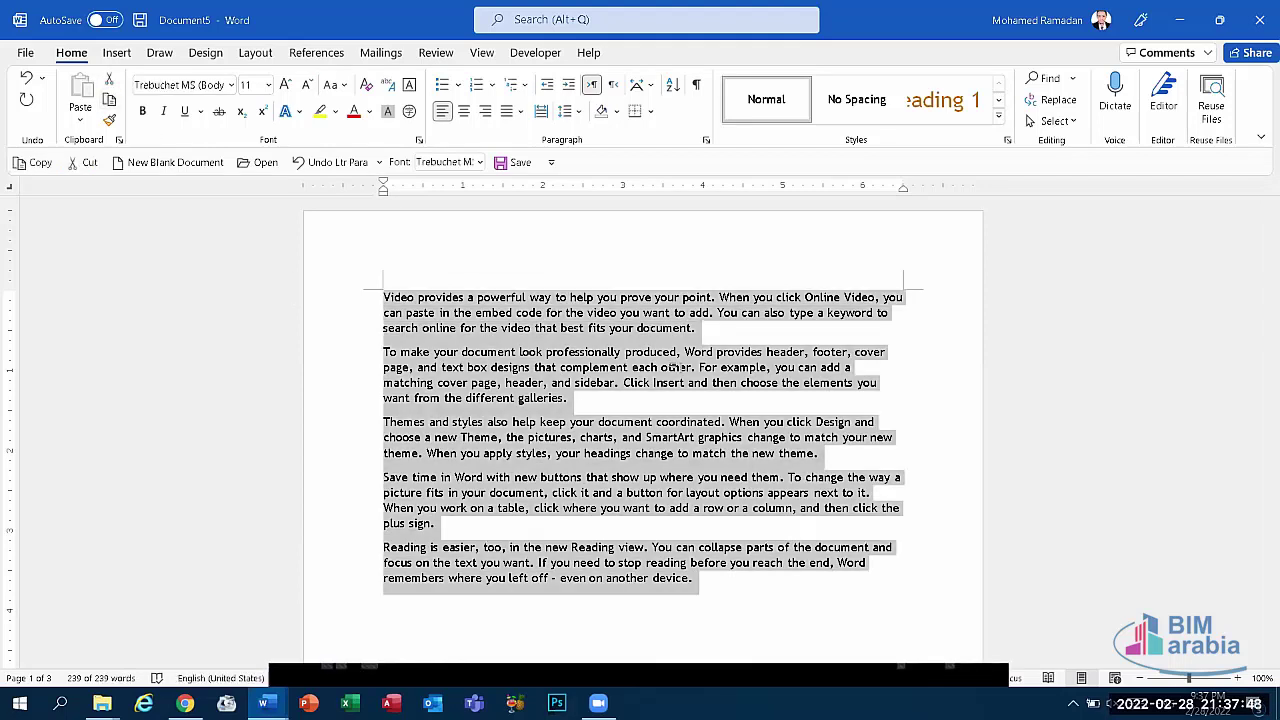
{"action": "scroll", "coordinate": [704, 353], "scroll_direction": "down", "scroll_amount": 5}
{"action": "left_click", "coordinate": [704, 353]}
{"action": "key", "text": "Return"}
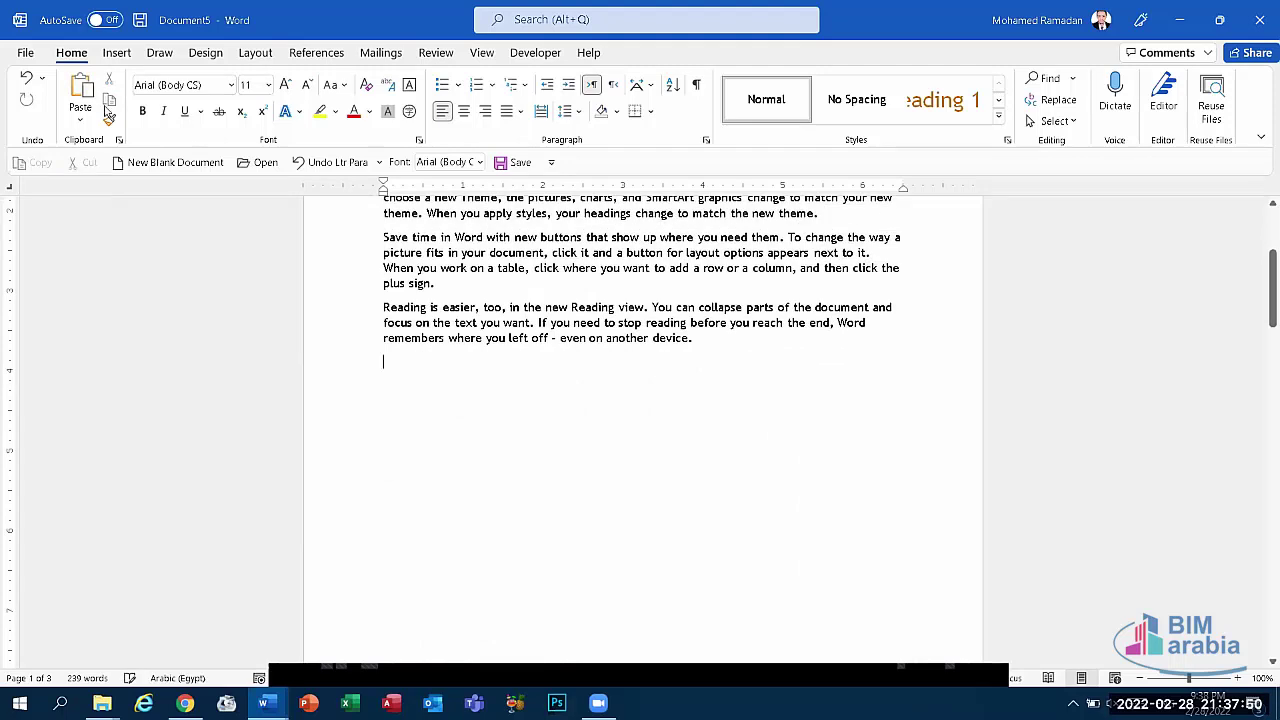
{"action": "type", "text": "Video provides a powerful way to help you prove your point. When you click Online Video, you can paste in the embed code for the video you want to add. You can also type a keyword to search online for the video that best fits your document. To make your document look professionally produced, Word provides header, footer, cover page, and text box designs that complement each other. For example, you can add a matching cover page, header, and sidebar. Click Insert and then choose the elements you want from the different galleries. Themes and styles also help keep your document coordinated. When you click Design and choose a new Theme, the pictures, charts, and SmartArt graphics change to match your new theme. When you apply styles, your headings change to match the new theme. Save time in Word with new buttons that show up where you need them. To change the way a picture fits in your document, click it and a button for layout options appears next to it. When you work on a table, click where you want to add a row or a column, and then click the plus sign. Reading is easier, too, in the new Reading view. You can collapse parts of the document and focus on the text you want. If you need to stop reading before you reach the end, Word remembers where you left off - even on another device."}
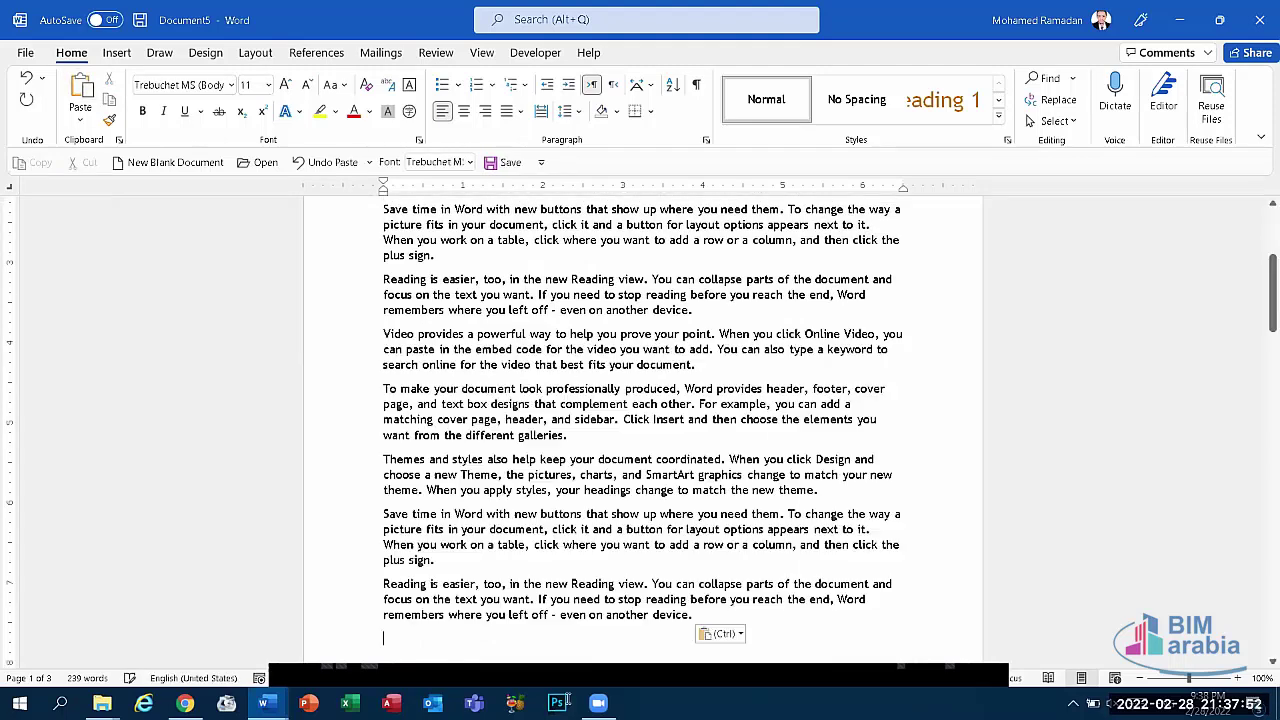
- Select the pasted copy of the paragraphs, bringing the document to 478 words
{"action": "left_click_drag", "start_coordinate": [371, 388], "coordinate": [371, 640]}
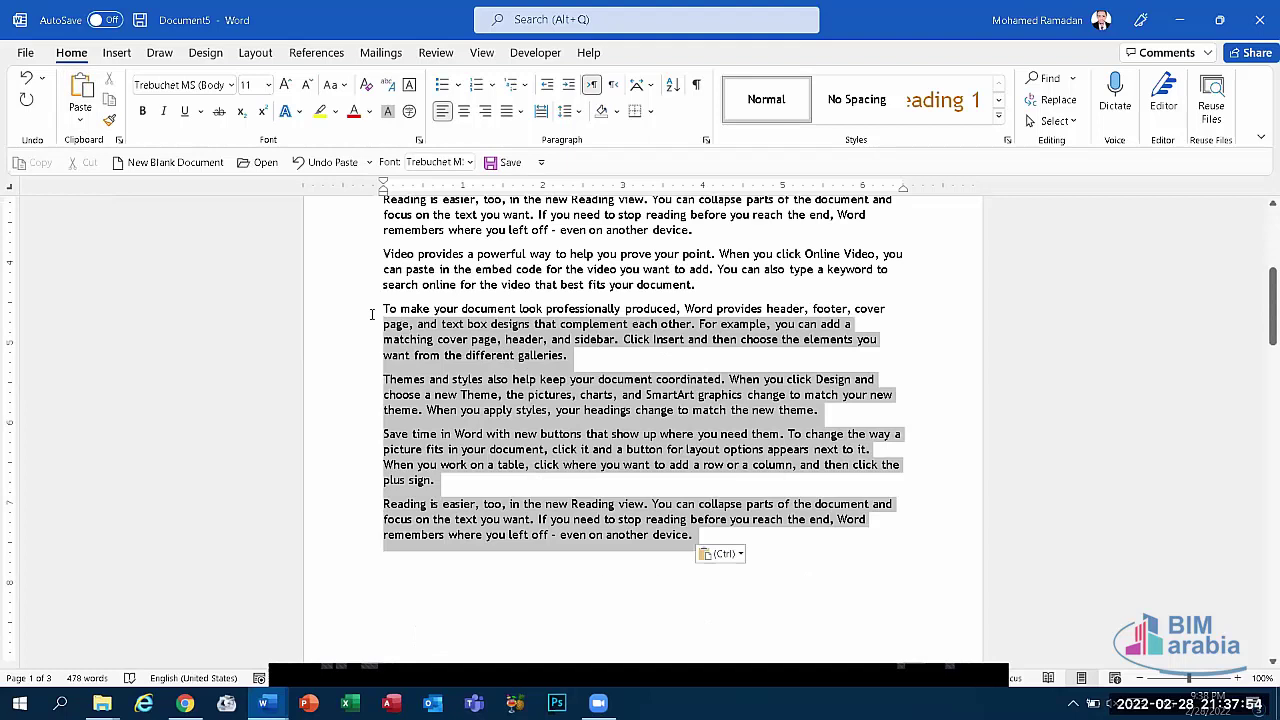
{"action": "scroll", "coordinate": [366, 320], "scroll_direction": "up", "scroll_amount": 4}
{"action": "scroll", "coordinate": [366, 320], "scroll_direction": "down", "scroll_amount": 6}
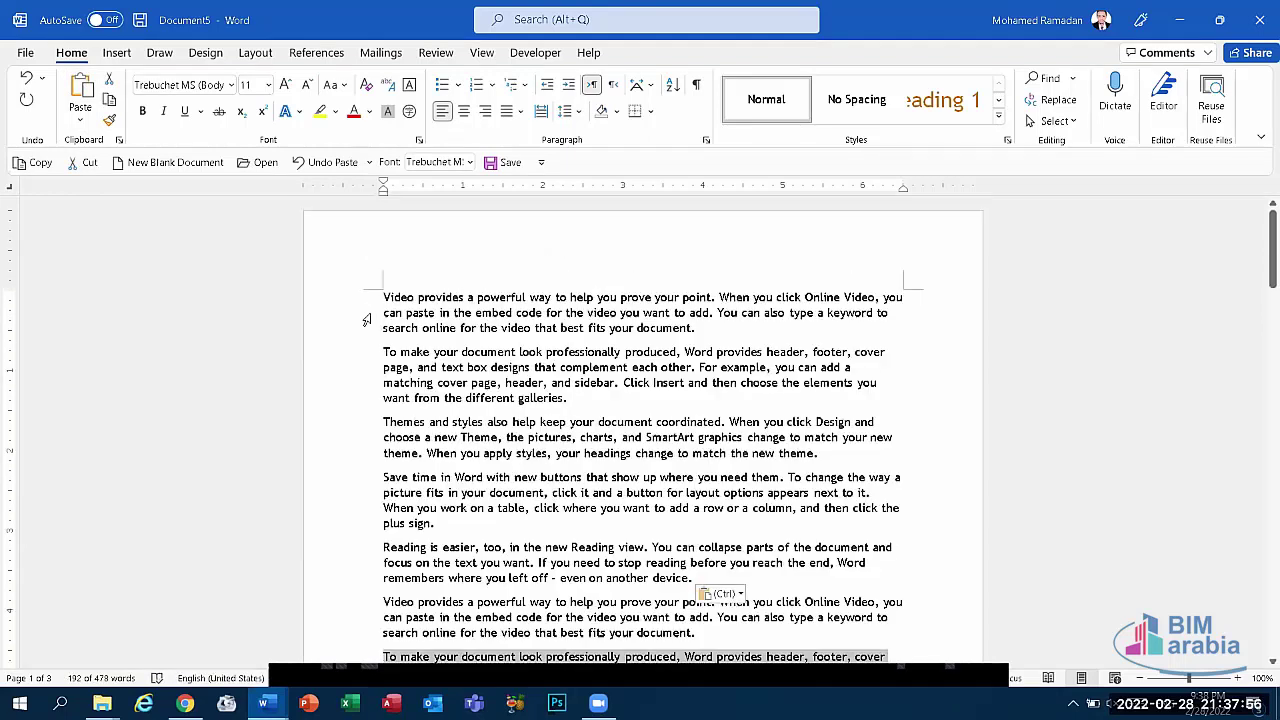
{"action": "left_click", "coordinate": [700, 444]}
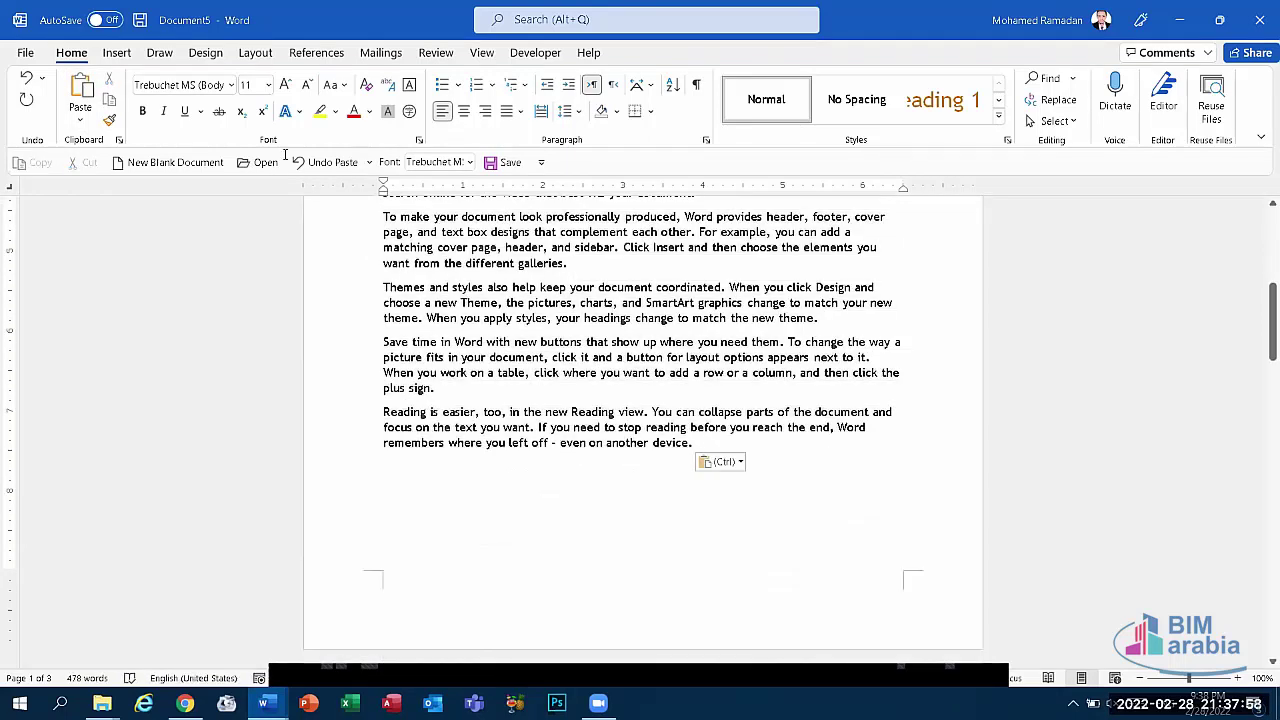
{"action": "key", "text": "ctrl+a"}
{"action": "key", "text": "ctrl+v"}
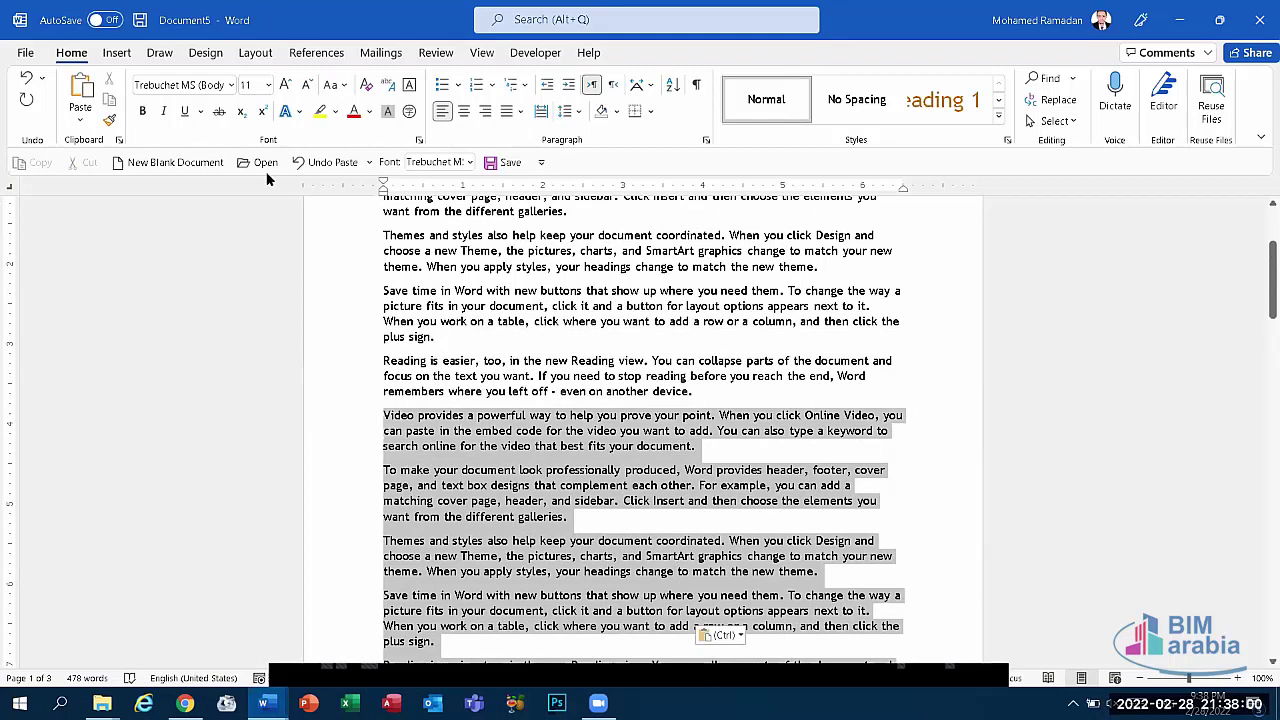
{"action": "left_click", "coordinate": [436, 56]}
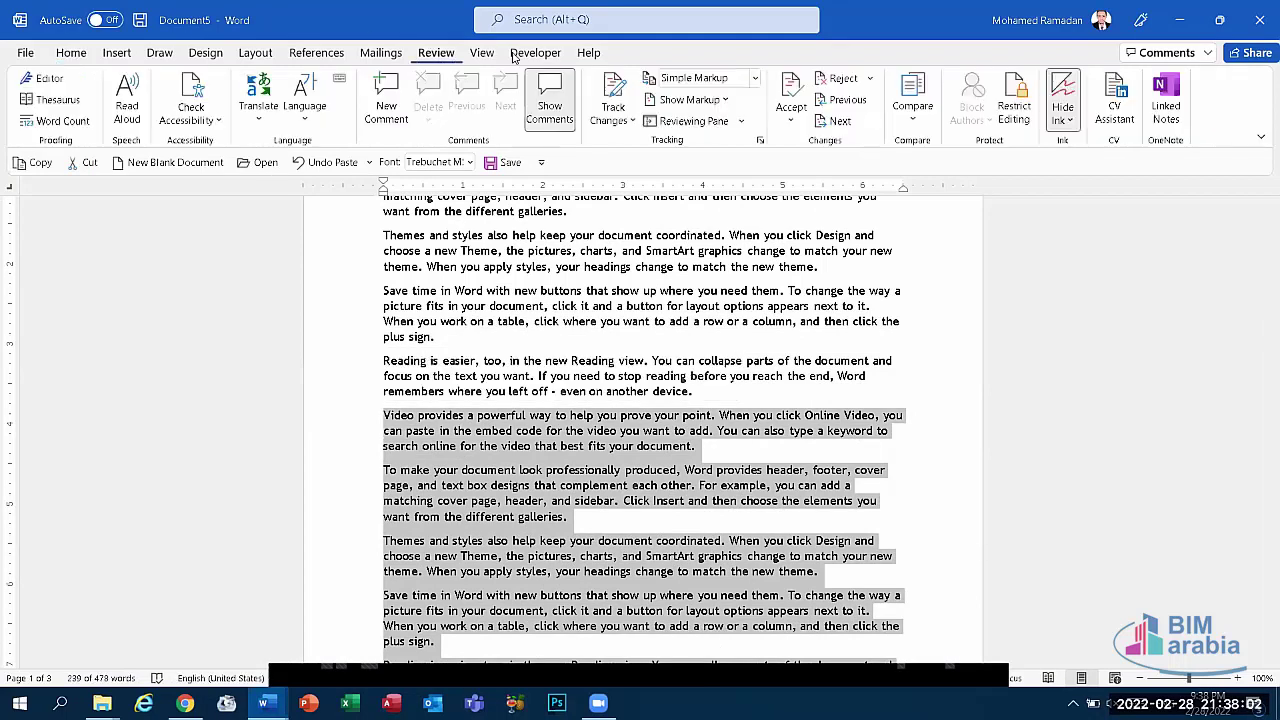
- Open the Translator on the selected paragraphs from the Review tab
{"action": "left_click", "coordinate": [535, 54]}
{"action": "left_click", "coordinate": [480, 56]}
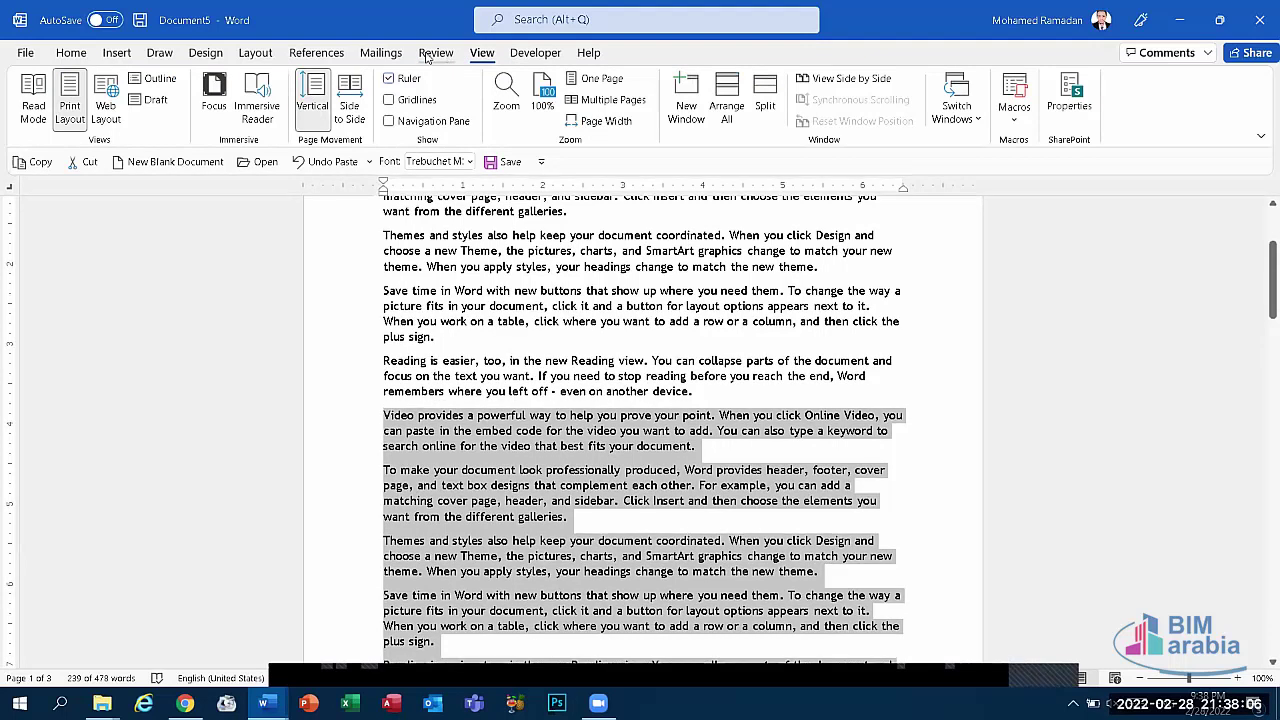
{"action": "left_click", "coordinate": [432, 56]}
{"action": "left_click", "coordinate": [258, 100]}
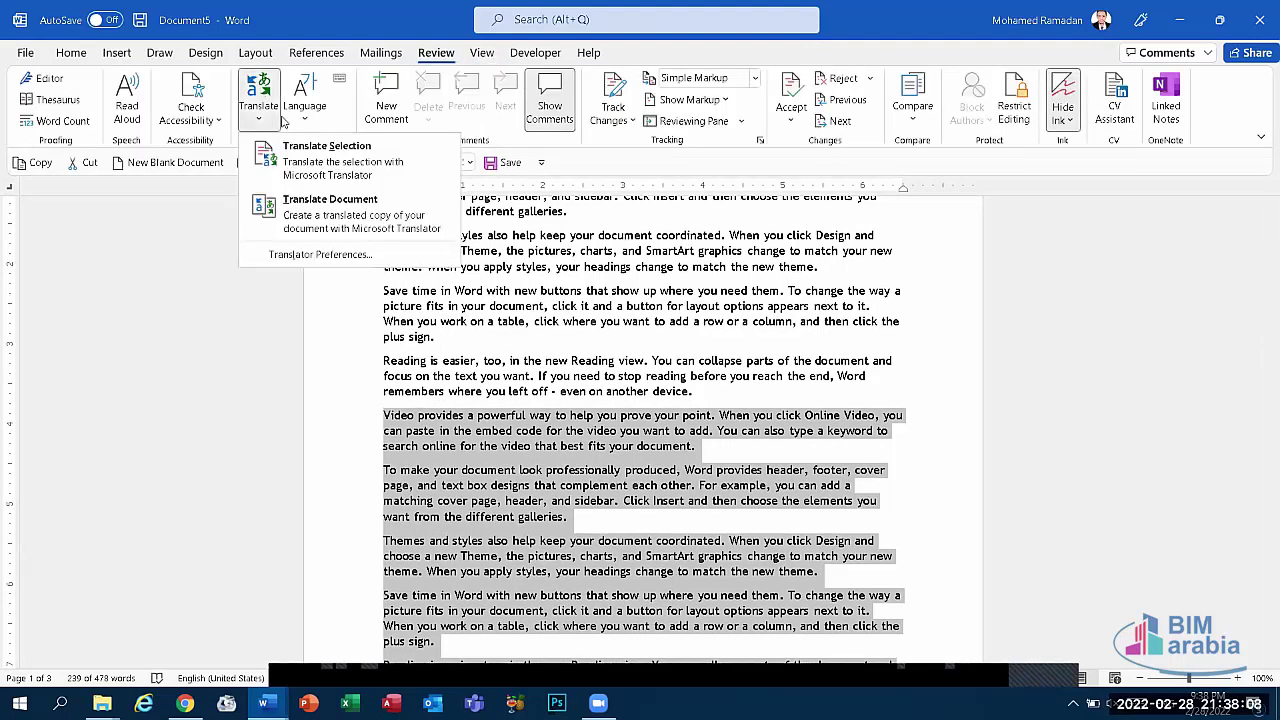
{"action": "left_click", "coordinate": [688, 531]}
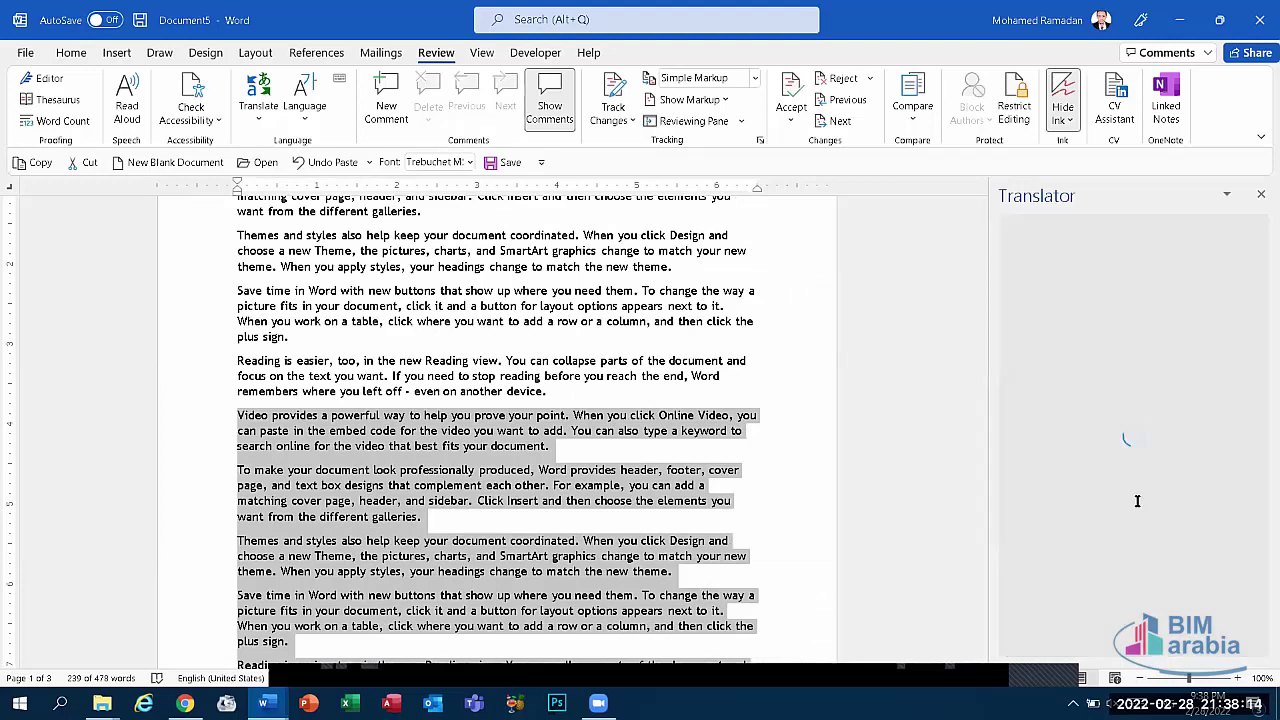
- Set the translation target to Arabic and insert it in place of the English copy
{"action": "scroll", "coordinate": [1092, 300], "scroll_direction": "down", "scroll_amount": 2}
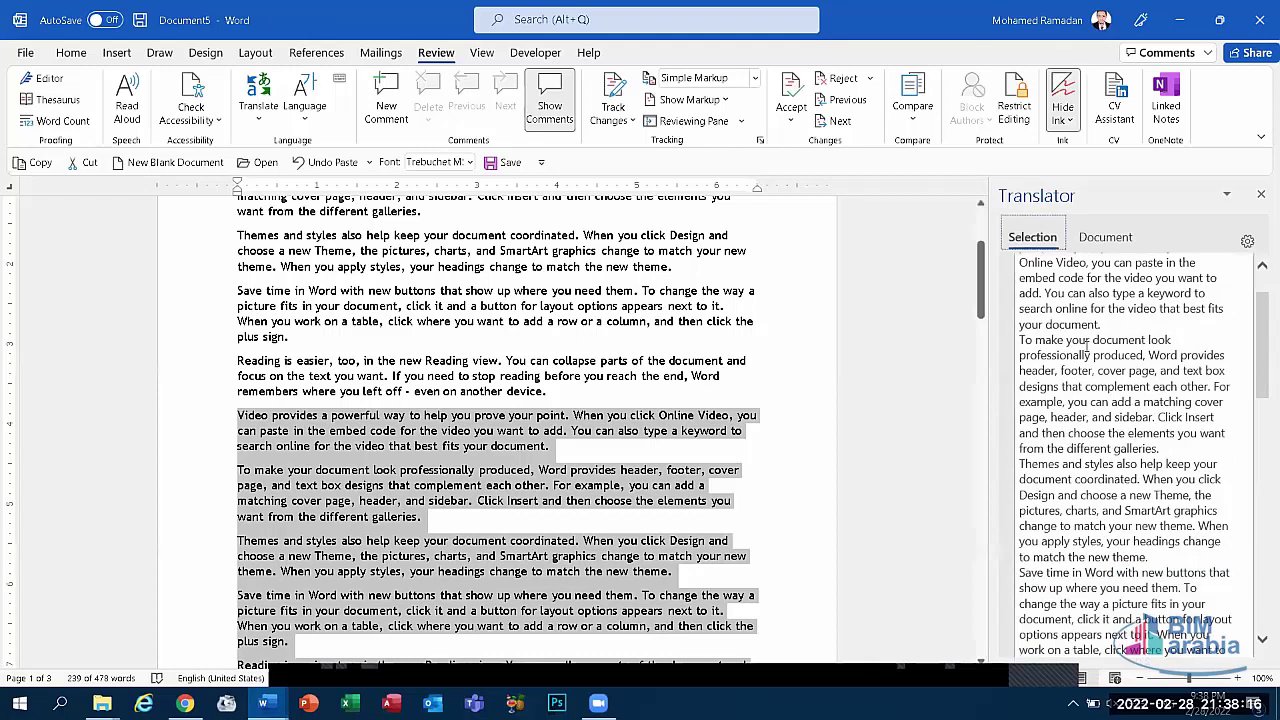
{"action": "scroll", "coordinate": [1092, 420], "scroll_direction": "down", "scroll_amount": 3}
{"action": "scroll", "coordinate": [1092, 400], "scroll_direction": "down", "scroll_amount": 3}
{"action": "left_click", "coordinate": [1093, 365]}
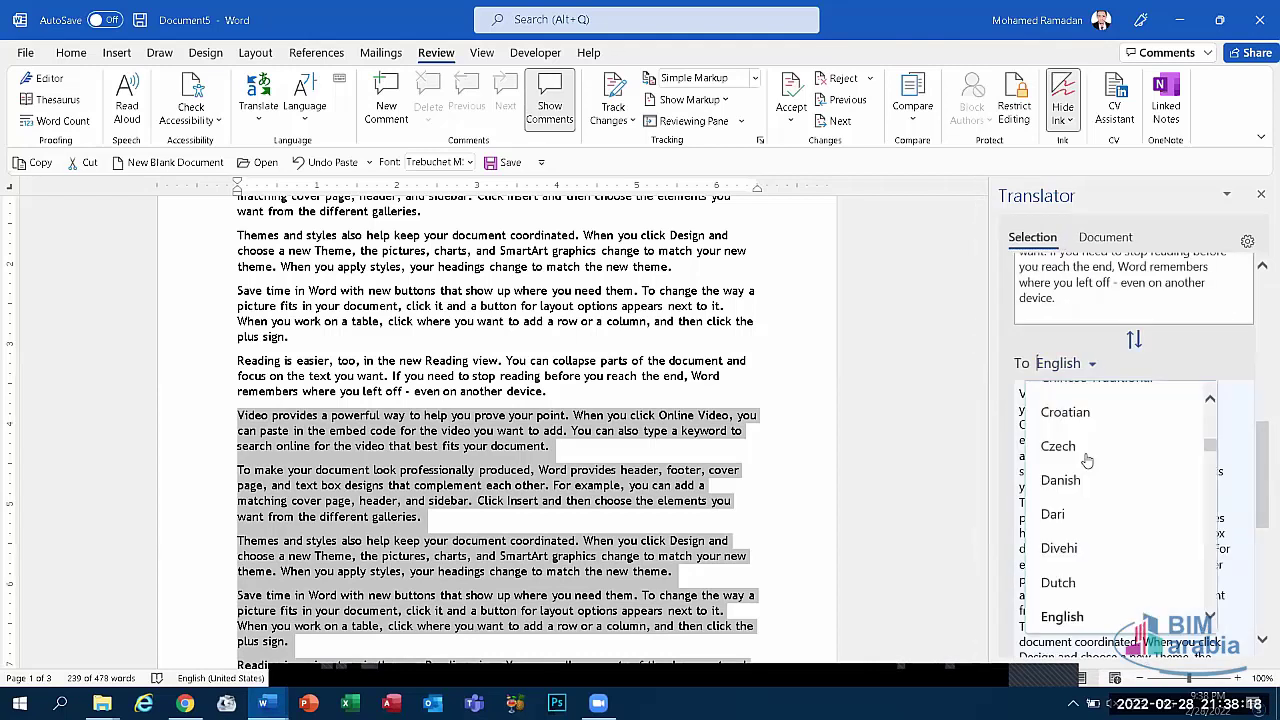
{"action": "type", "text": "a"}
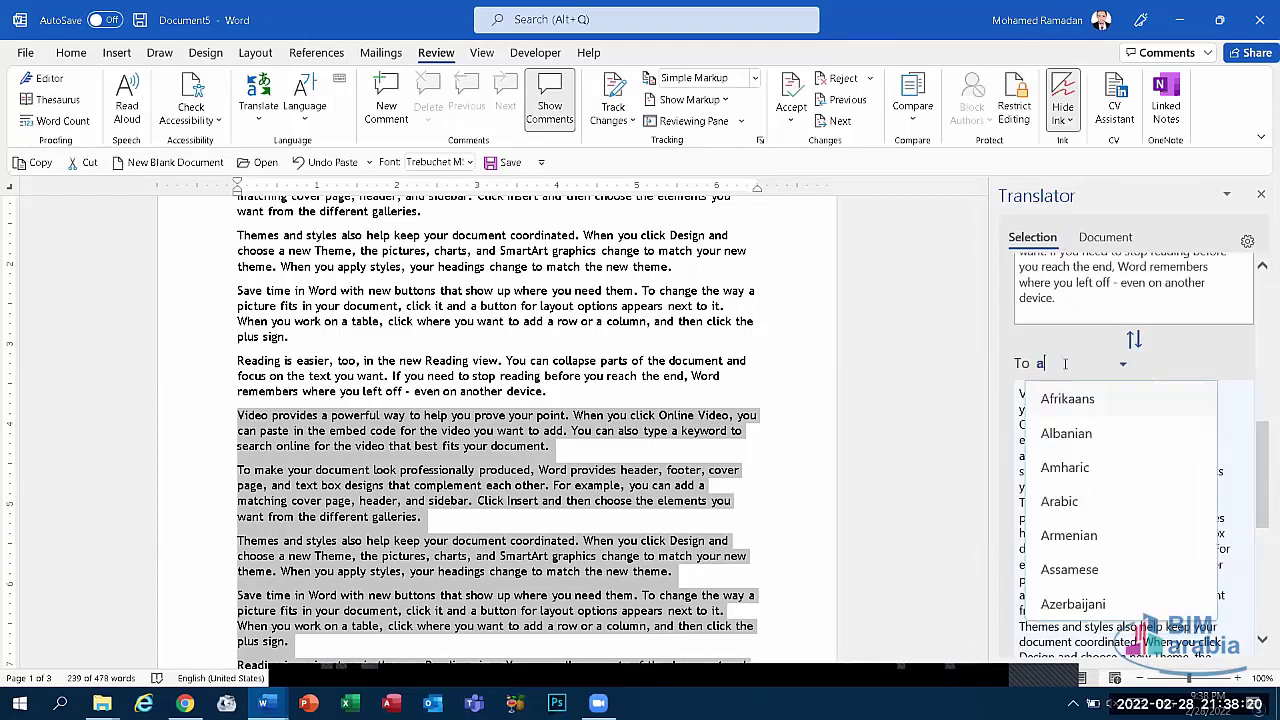
{"action": "type", "text": "r"}
{"action": "left_click", "coordinate": [1078, 412]}
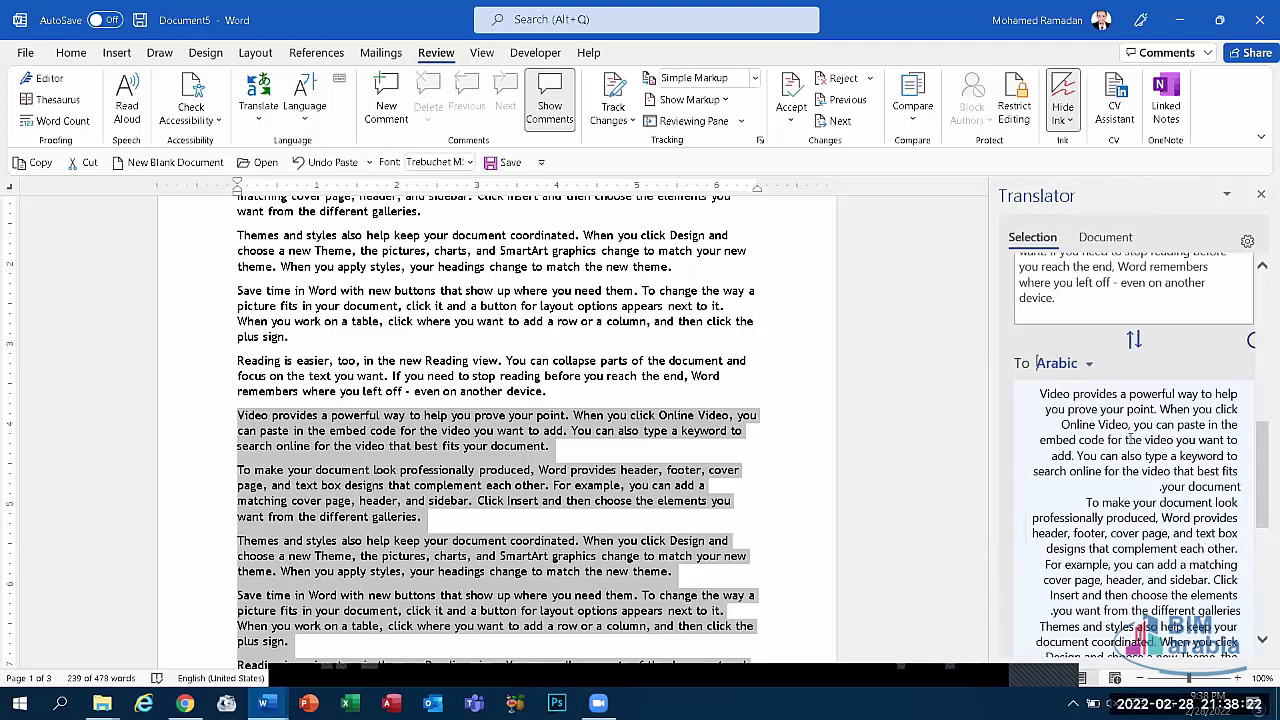
{"action": "scroll", "coordinate": [1131, 450], "scroll_direction": "down", "scroll_amount": 5}
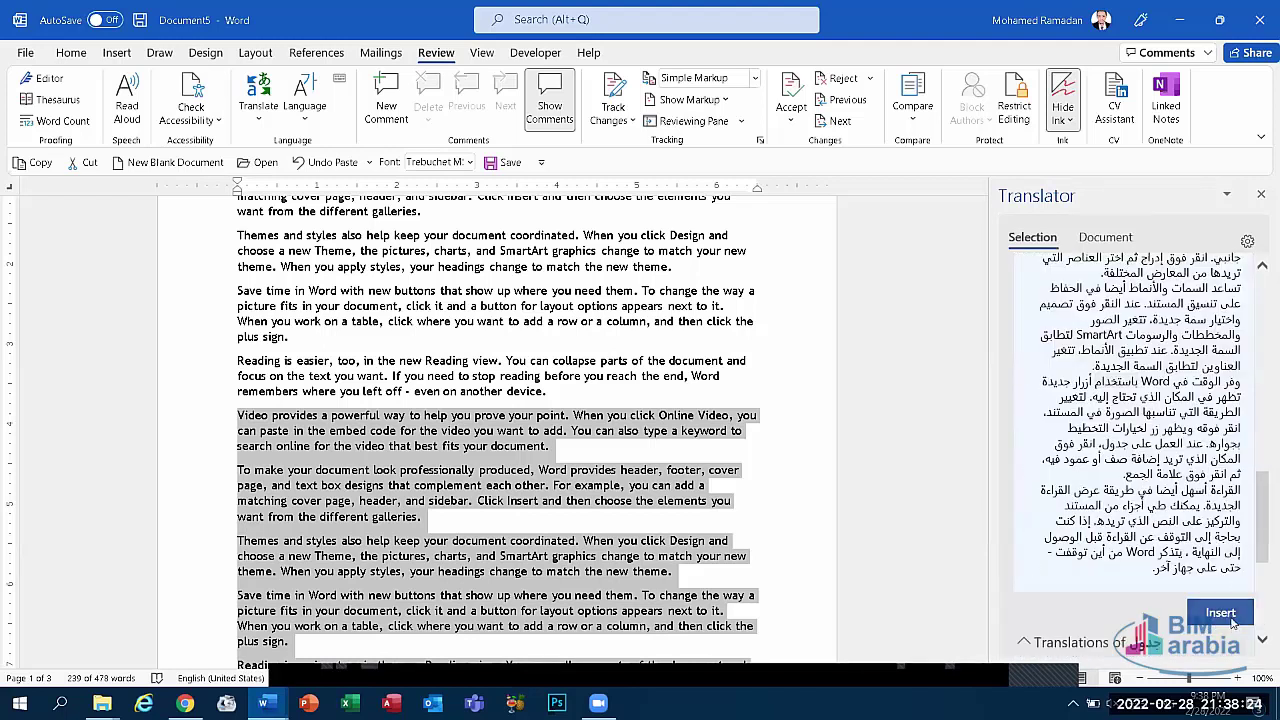
{"action": "left_click", "coordinate": [1221, 613]}
- Set the Arabic paragraphs to right-to-left text direction
{"action": "left_click", "coordinate": [342, 413]}
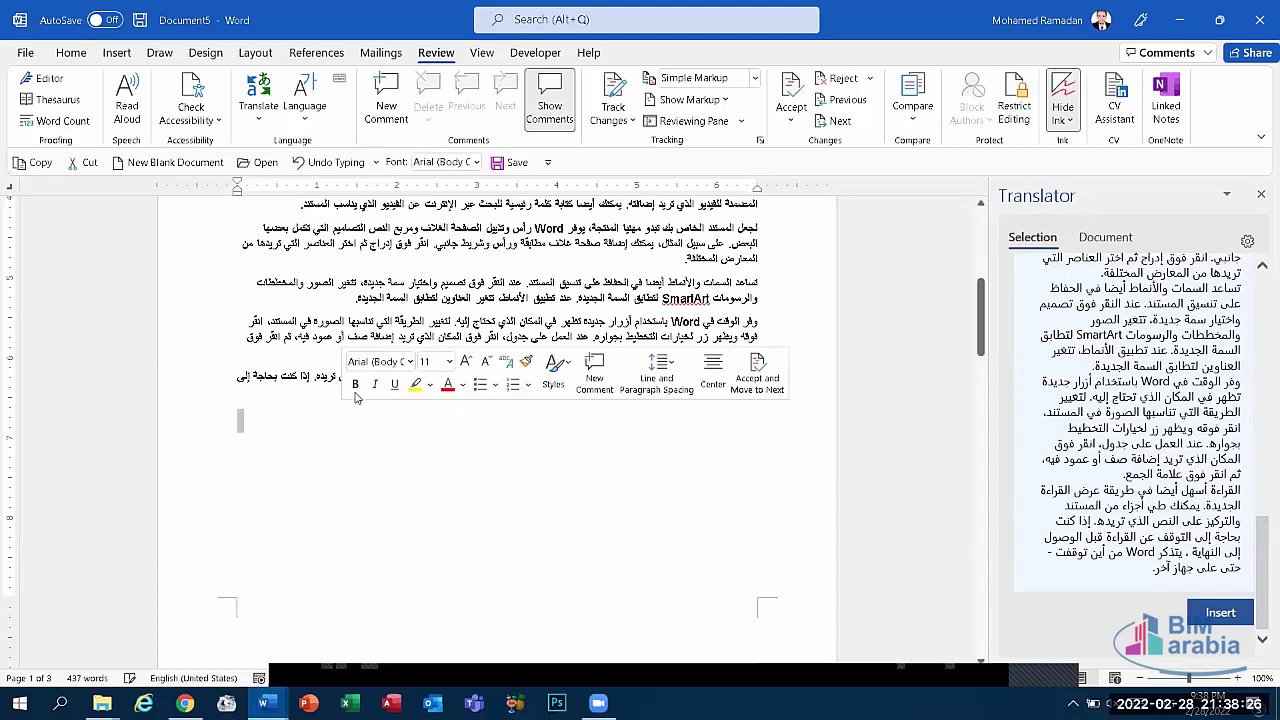
{"action": "scroll", "coordinate": [342, 413], "scroll_direction": "up", "scroll_amount": 3}
{"action": "left_click_drag", "start_coordinate": [240, 578], "coordinate": [745, 350]}
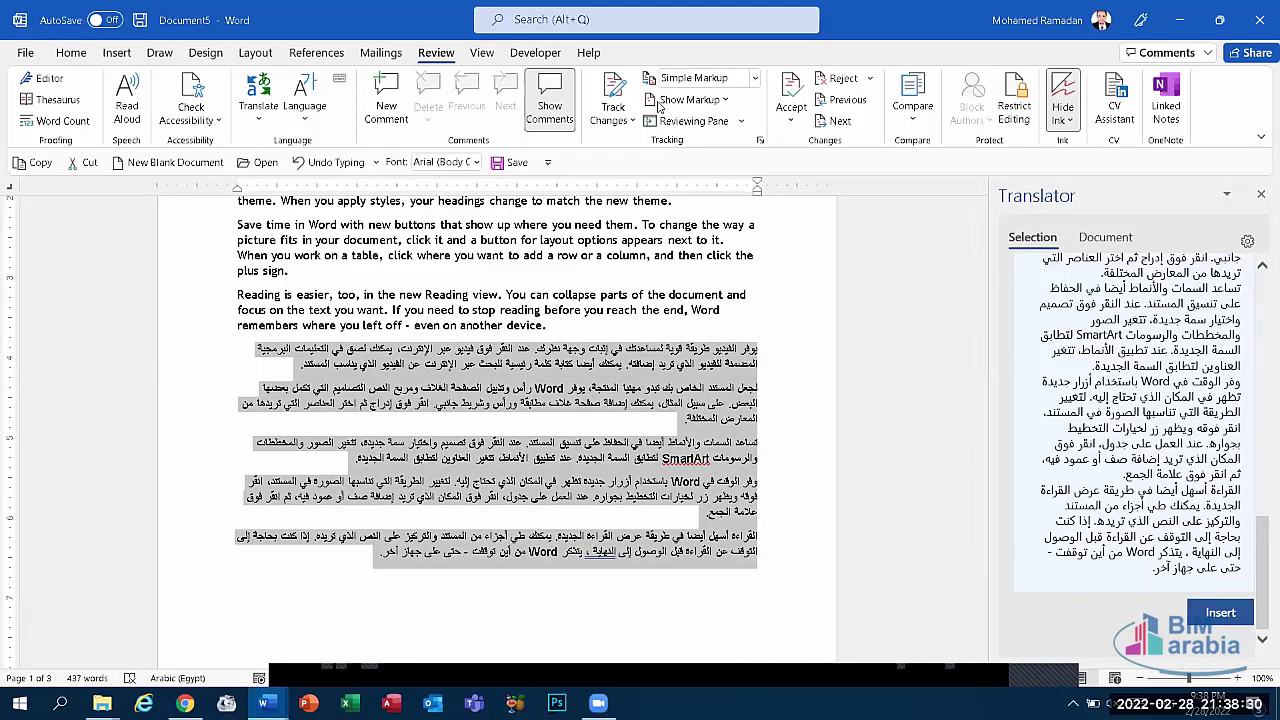
{"action": "left_click", "coordinate": [71, 53]}
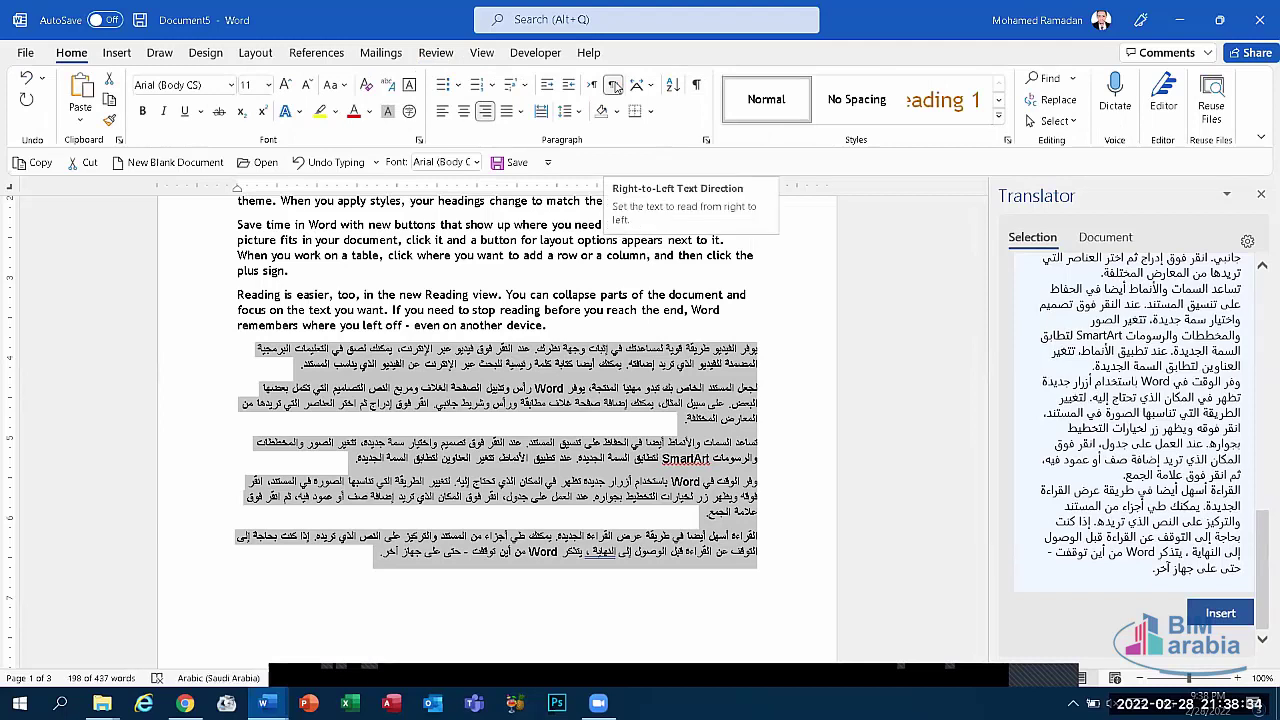
{"action": "left_click", "coordinate": [613, 86]}
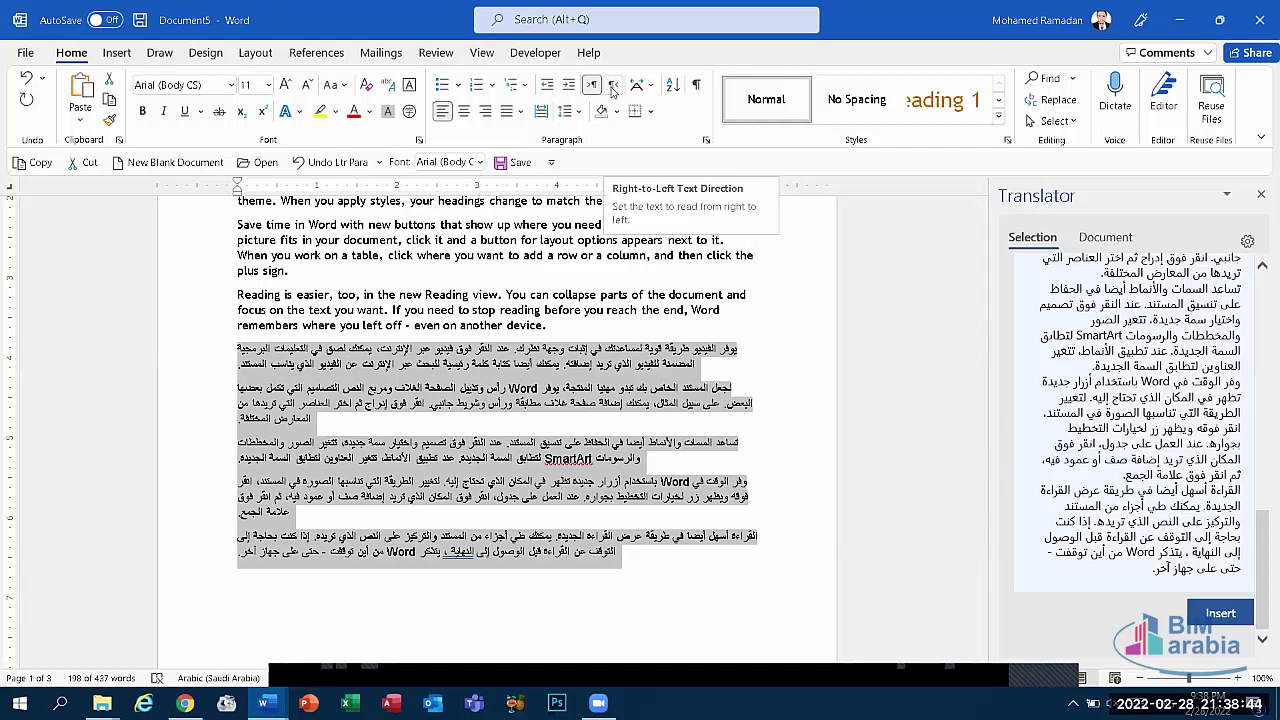
{"action": "left_click", "coordinate": [566, 343]}
{"action": "key", "text": "ctrl+shift+End"}
{"action": "left_click", "coordinate": [613, 84]}
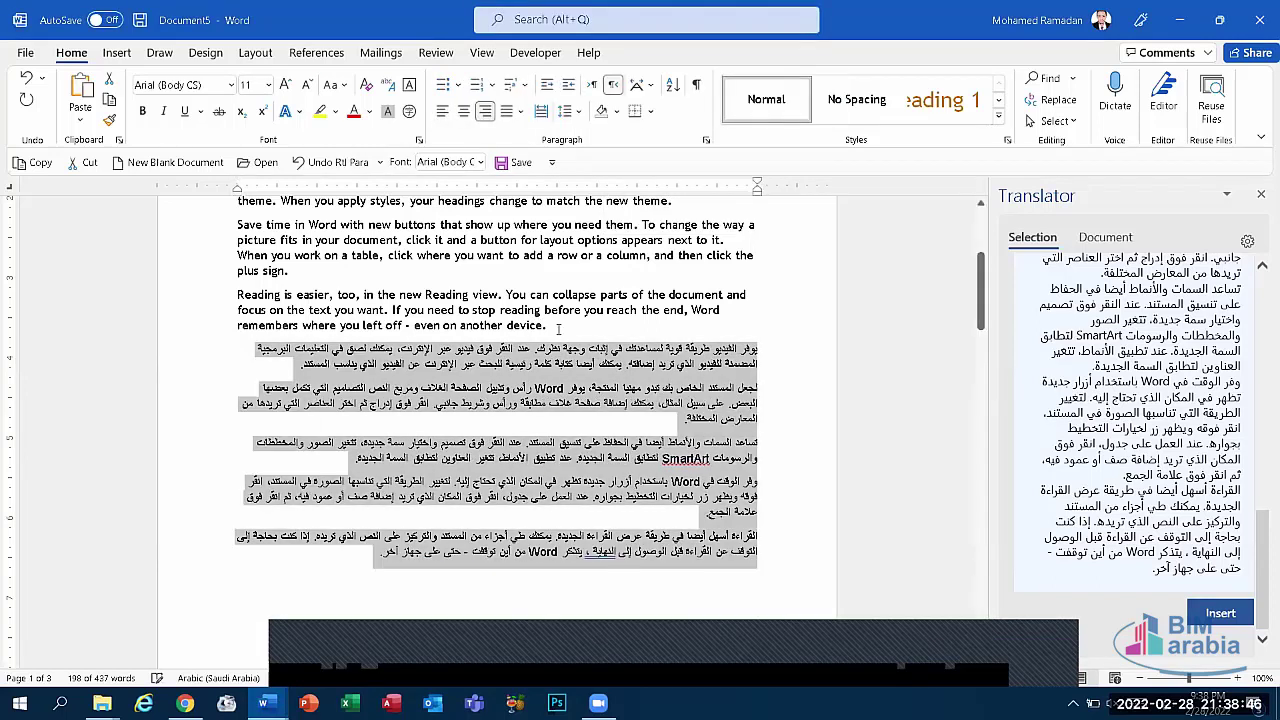
- Set the English paragraphs above the Arabic to left-to-right direction
{"action": "left_click", "coordinate": [547, 325]}
{"action": "key", "text": "ctrl+shift+Home"}
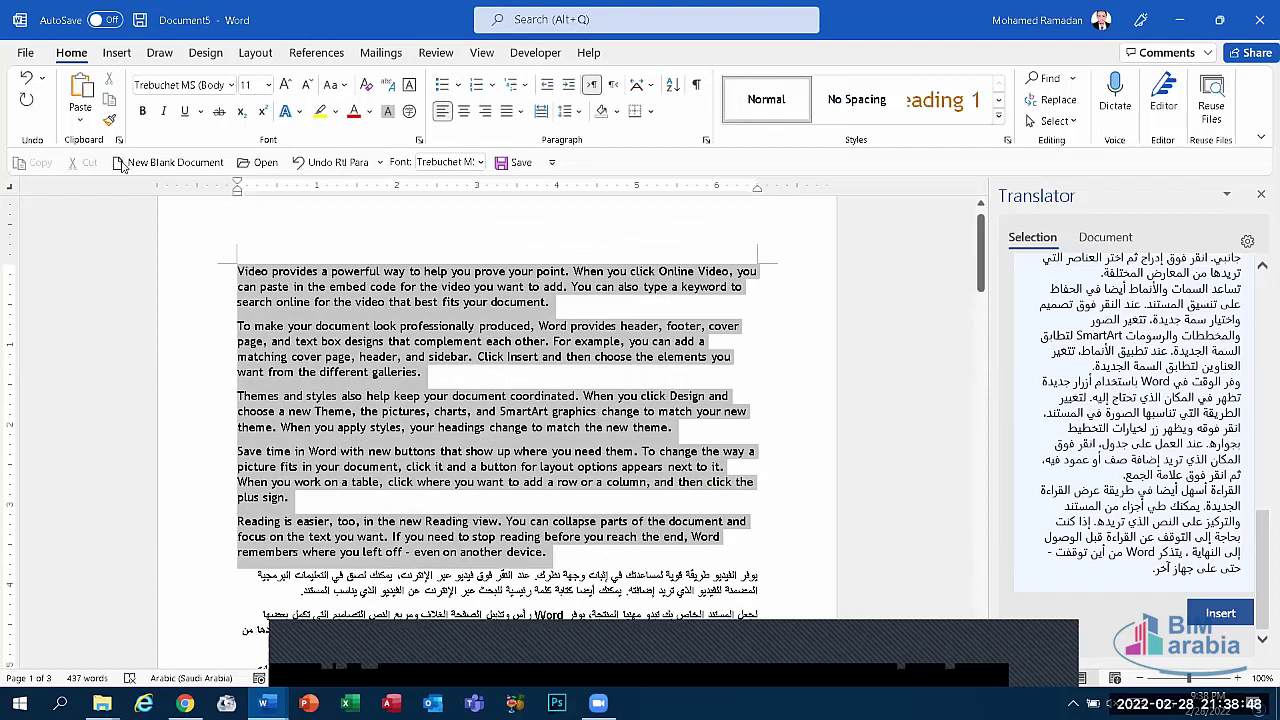
{"action": "left_click", "coordinate": [596, 87]}
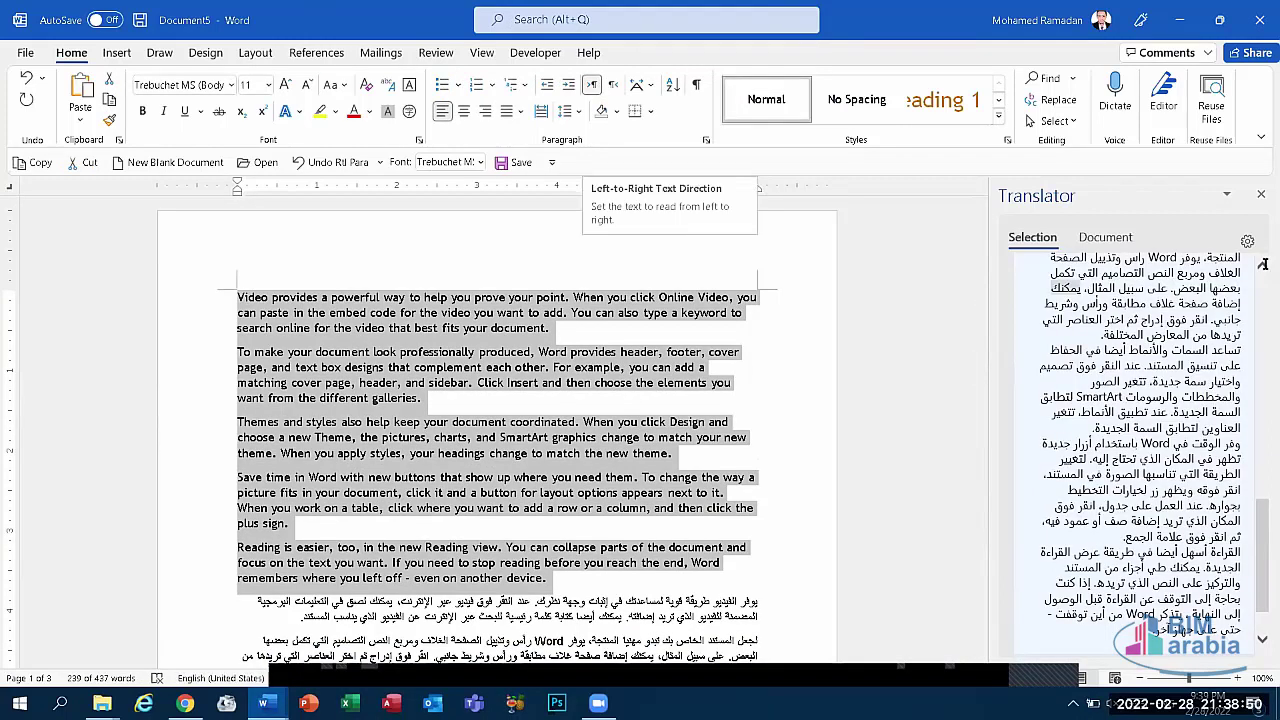
- Close the Translator pane and review the 437-word document
{"action": "left_click", "coordinate": [1260, 196]}
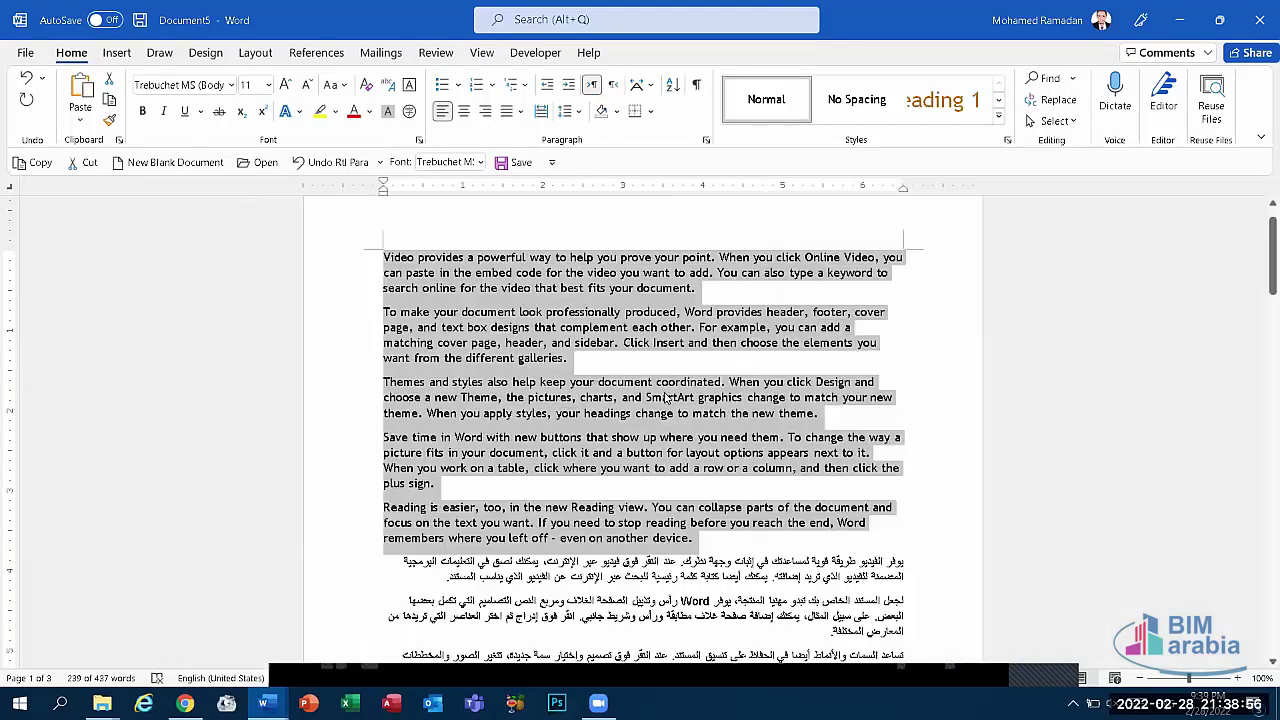
{"action": "left_click", "coordinate": [757, 480]}
{"action": "scroll", "coordinate": [757, 480], "scroll_direction": "down", "scroll_amount": 5}
{"action": "scroll", "coordinate": [757, 480], "scroll_direction": "up", "scroll_amount": 2}
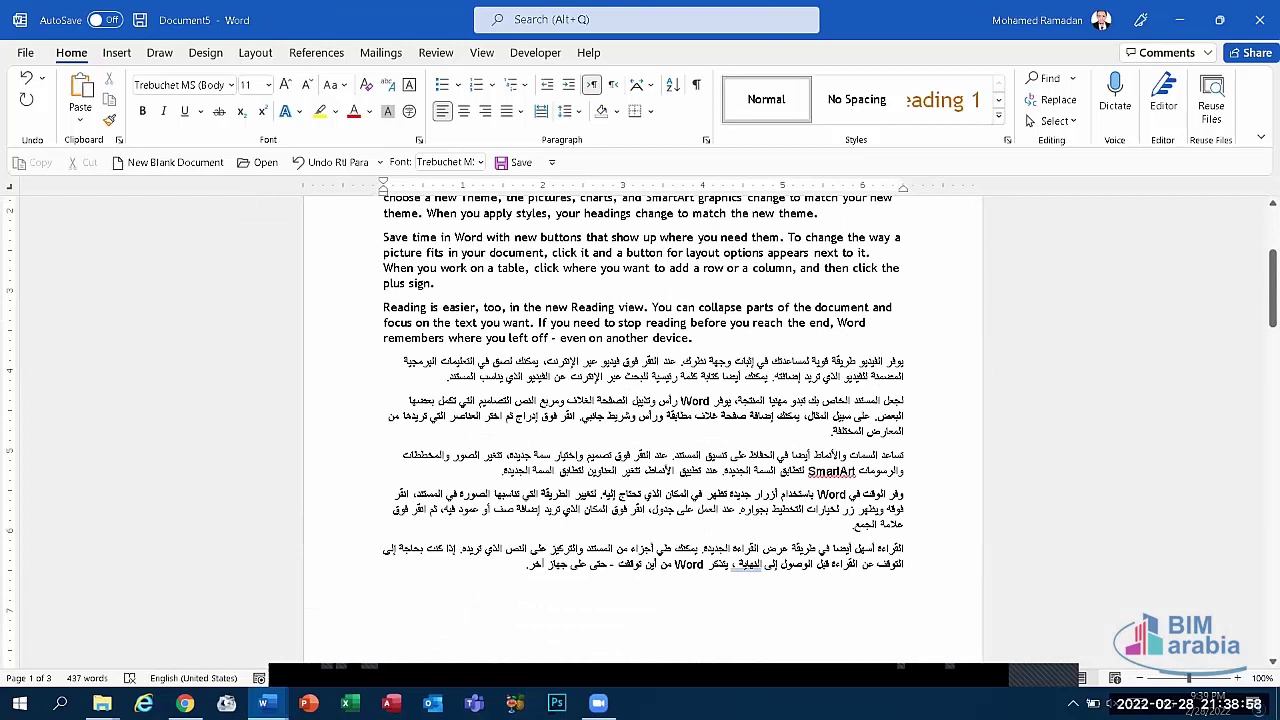
{"action": "scroll", "coordinate": [643, 430], "scroll_direction": "down", "scroll_amount": 2}
{"action": "scroll", "coordinate": [643, 430], "scroll_direction": "down", "scroll_amount": 3}
- Start a new line on the blank page after the Arabic text with English keyboard input
{"action": "key", "text": "ctrl+shift"}
{"action": "key", "text": "alt+shift"}
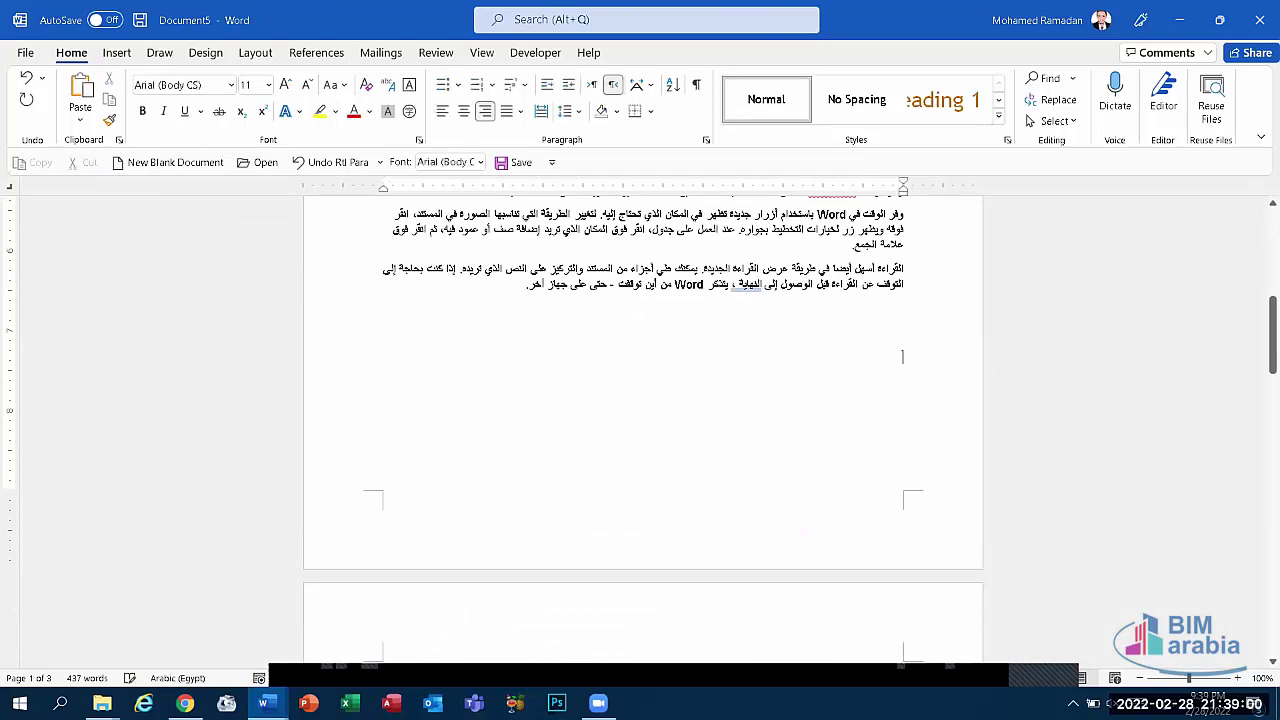
{"action": "key", "text": "Return"}
{"action": "key", "text": "Return"}
{"action": "key", "text": "Return"}
{"action": "key", "text": "Return"}
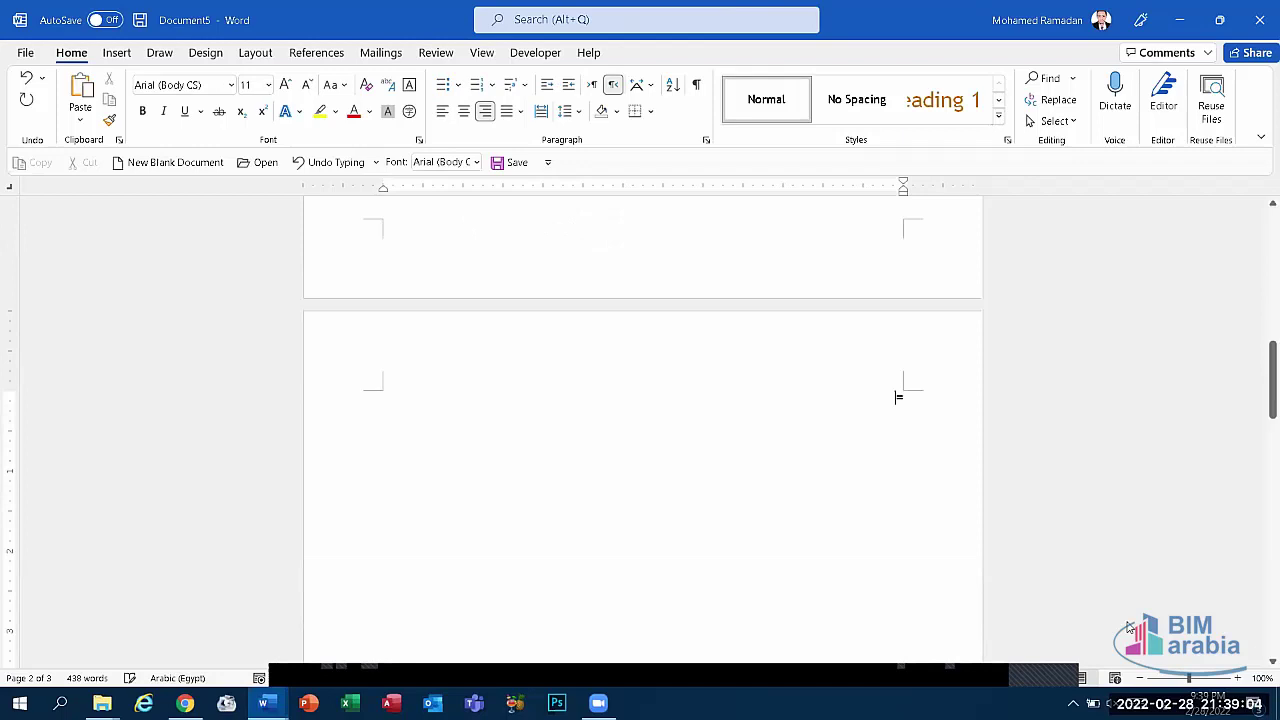
{"action": "left_click", "coordinate": [1137, 703]}
{"action": "left_click", "coordinate": [1083, 560]}
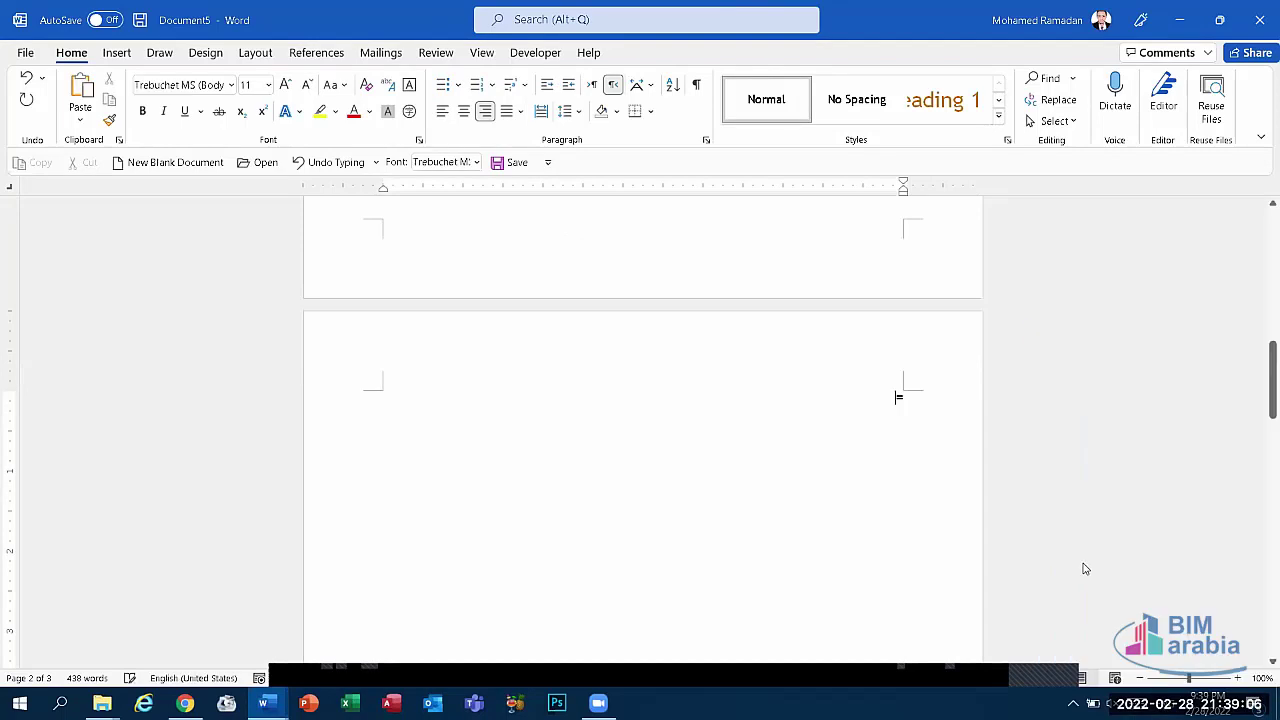
- Type =rand() at the top of page 2 in English (United States)
{"action": "key", "text": "alt+shift"}
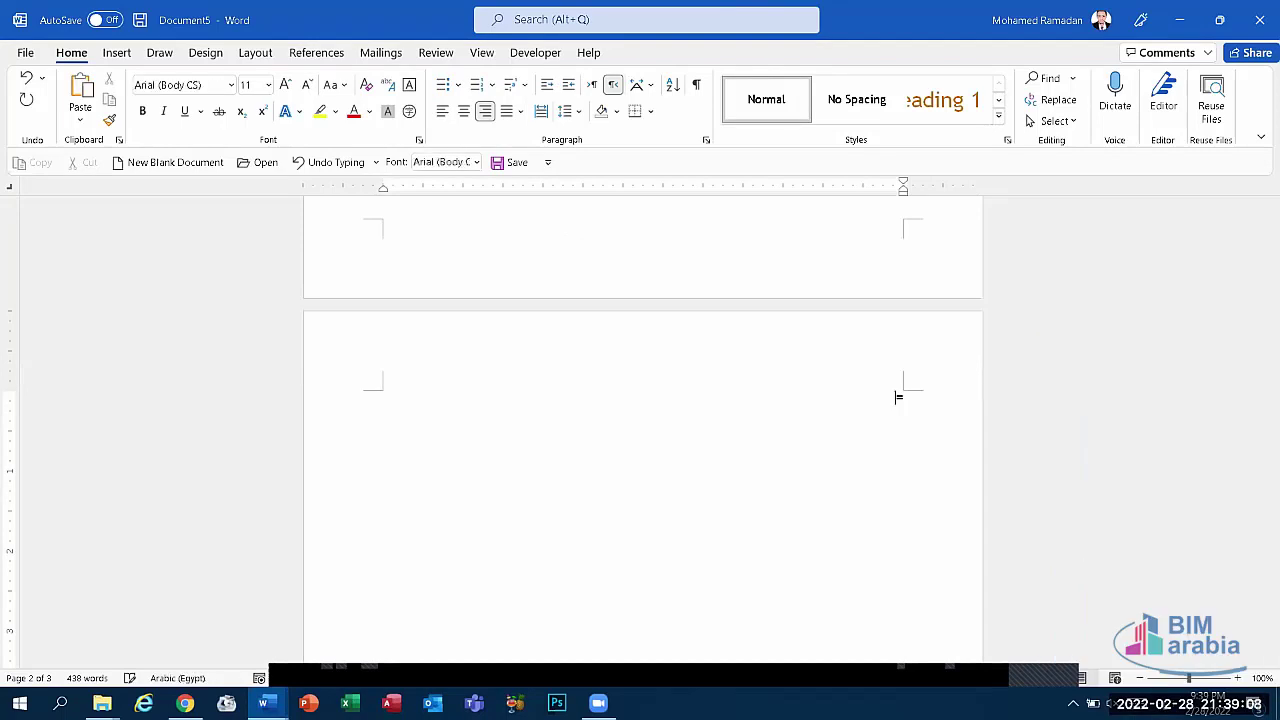
{"action": "type", "text": "ق"}
{"action": "key", "text": "alt+shift"}
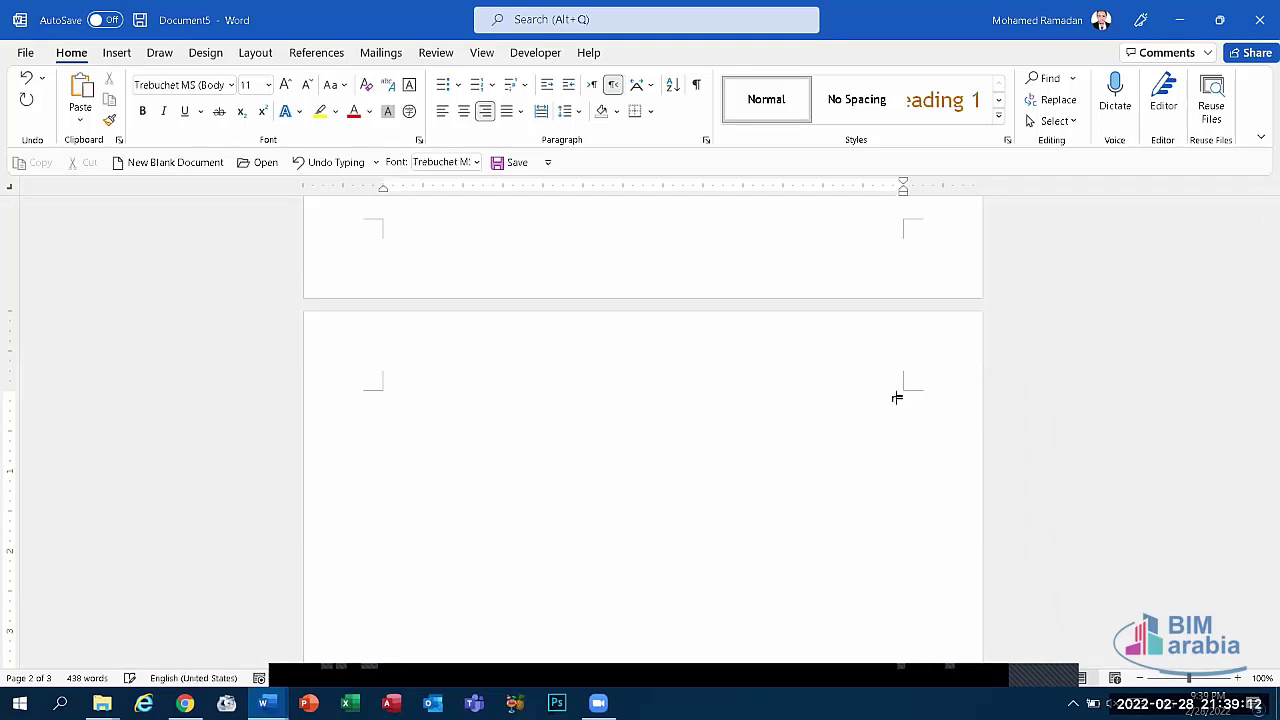
{"action": "key", "text": "BackSpace"}
{"action": "key", "text": "BackSpace"}
{"action": "key", "text": "BackSpace"}
{"action": "key", "text": "alt+shift"}
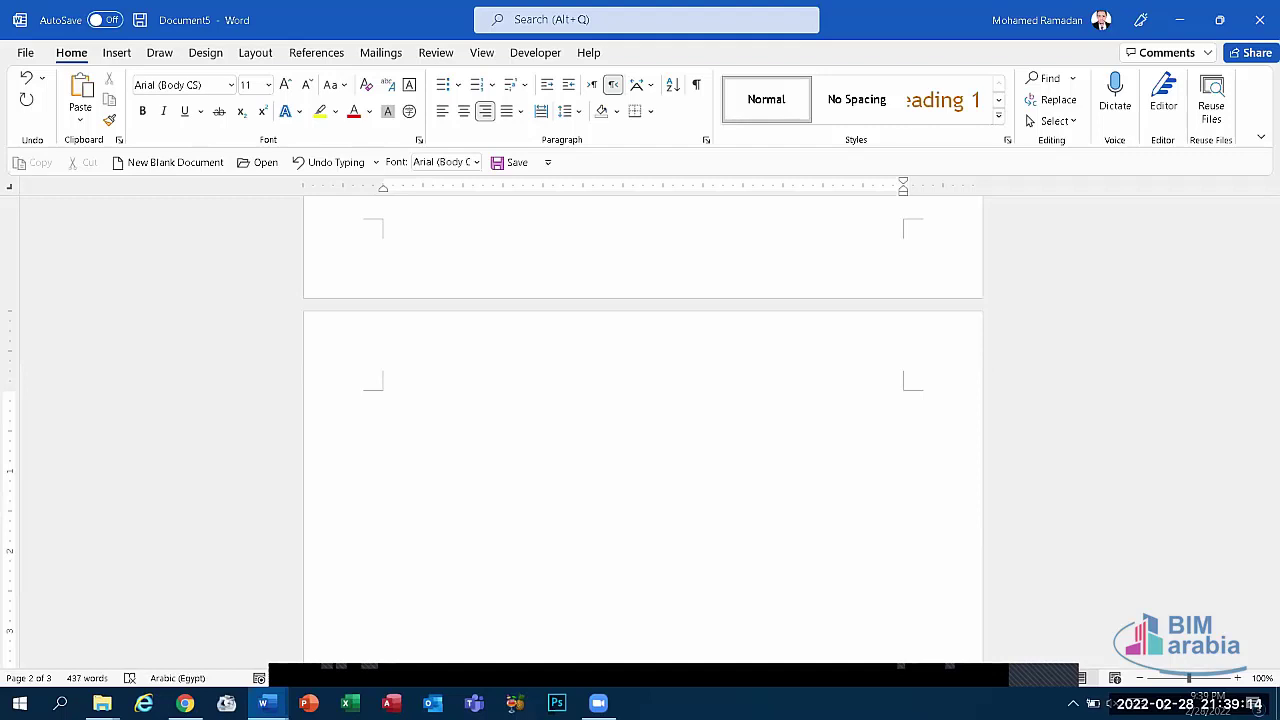
{"action": "key", "text": "alt+shift"}
{"action": "type", "text": "r"}
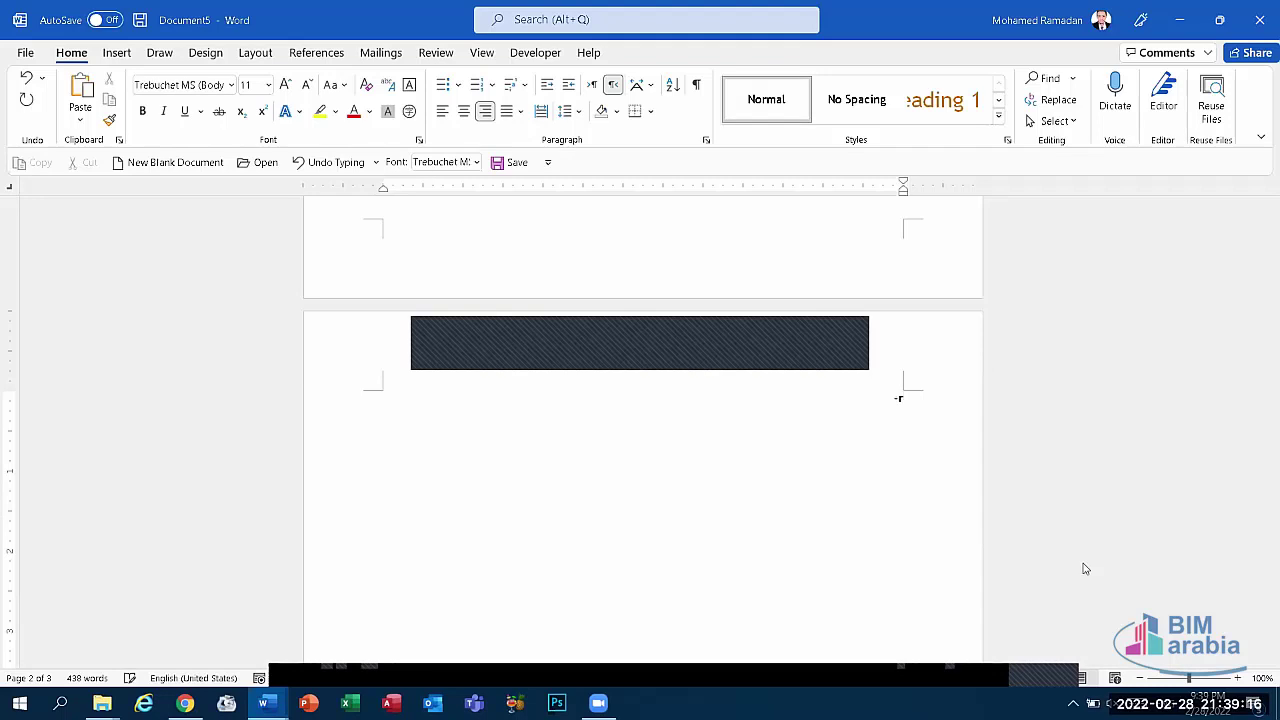
{"action": "key", "text": "alt+shift"}
{"action": "key", "text": "alt+shift"}
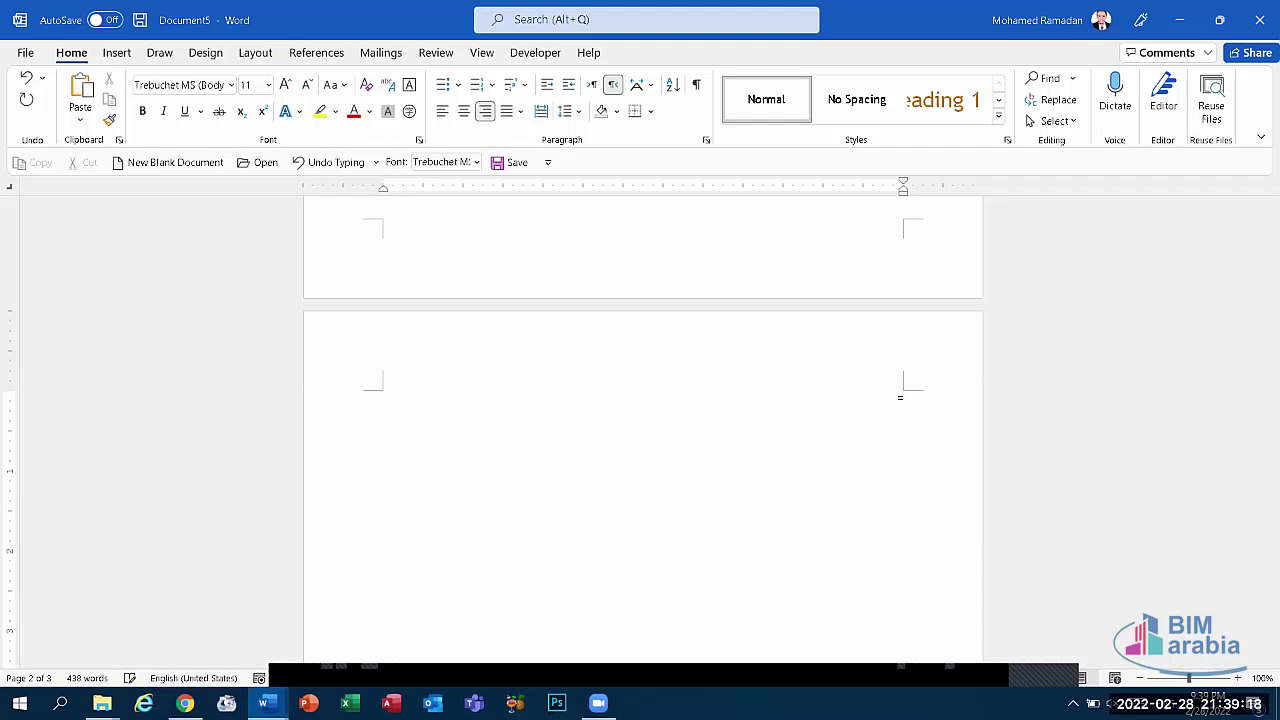
{"action": "type", "text": "d("}
{"action": "type", "text": ")"}
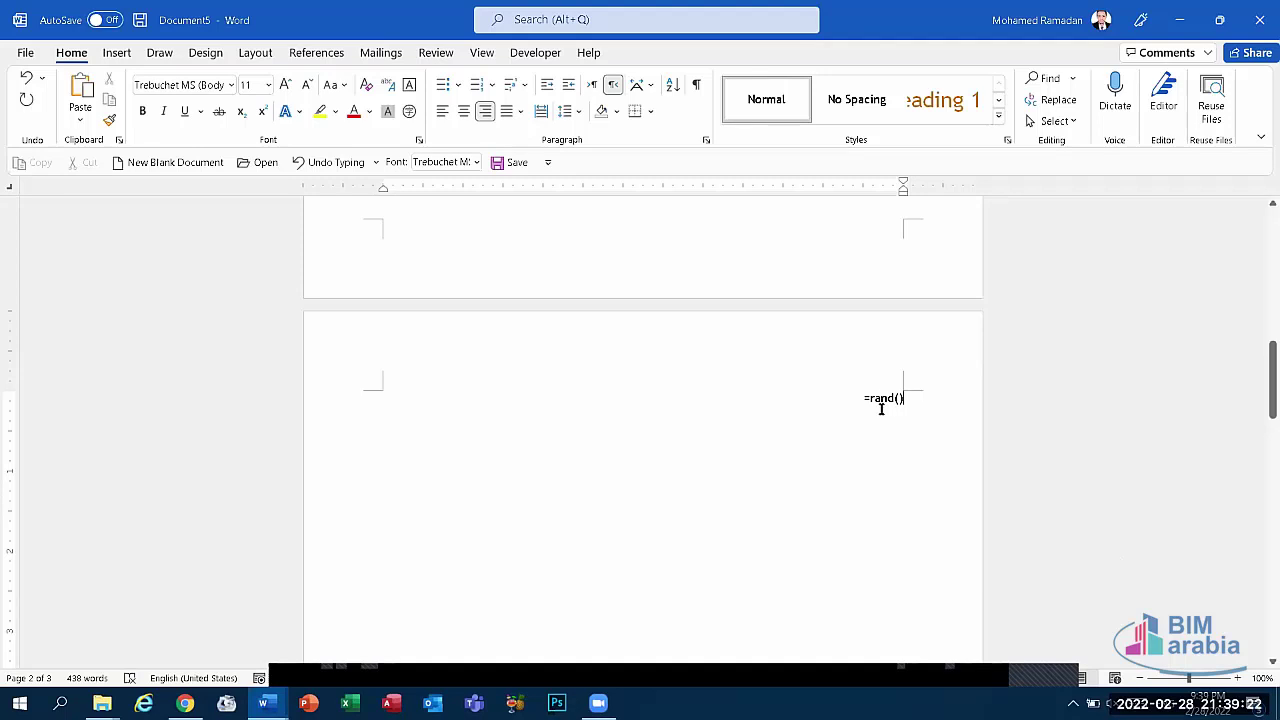
- Select the =rand() line and enlarge its font several sizes
{"action": "triple_click", "coordinate": [882, 400]}
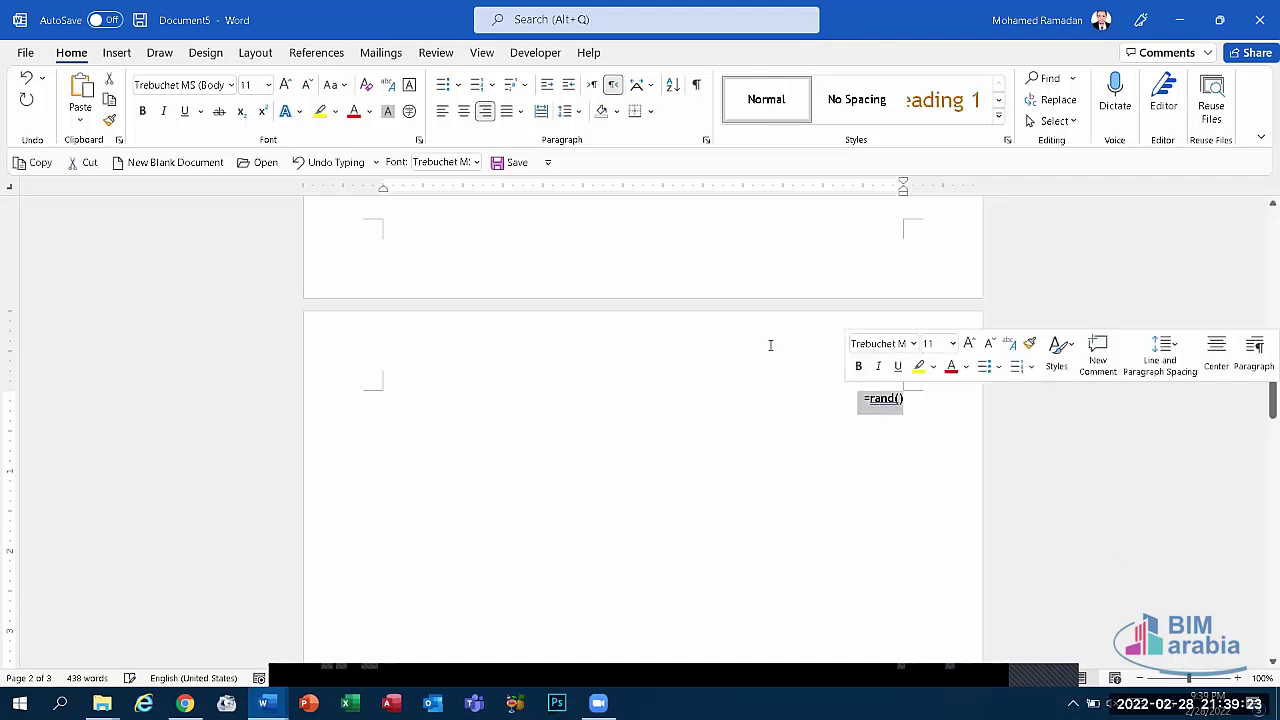
{"action": "left_click", "coordinate": [283, 84]}
{"action": "left_click", "coordinate": [283, 84]}
{"action": "left_click", "coordinate": [283, 84]}
{"action": "left_click", "coordinate": [283, 84]}
{"action": "left_click", "coordinate": [283, 84]}
{"action": "left_click", "coordinate": [283, 84]}
{"action": "left_click", "coordinate": [283, 84]}
{"action": "left_click", "coordinate": [283, 84]}
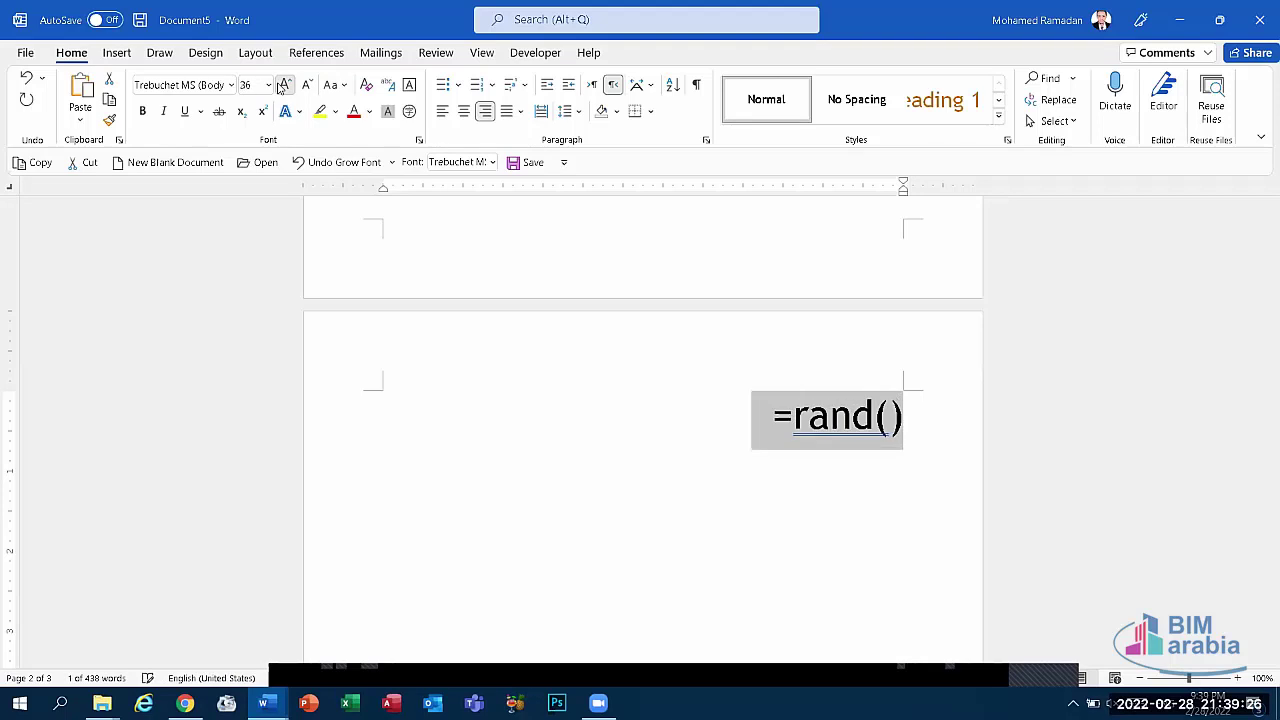
{"action": "left_click", "coordinate": [283, 84]}
{"action": "left_click", "coordinate": [917, 494]}
{"action": "key", "text": "Return"}
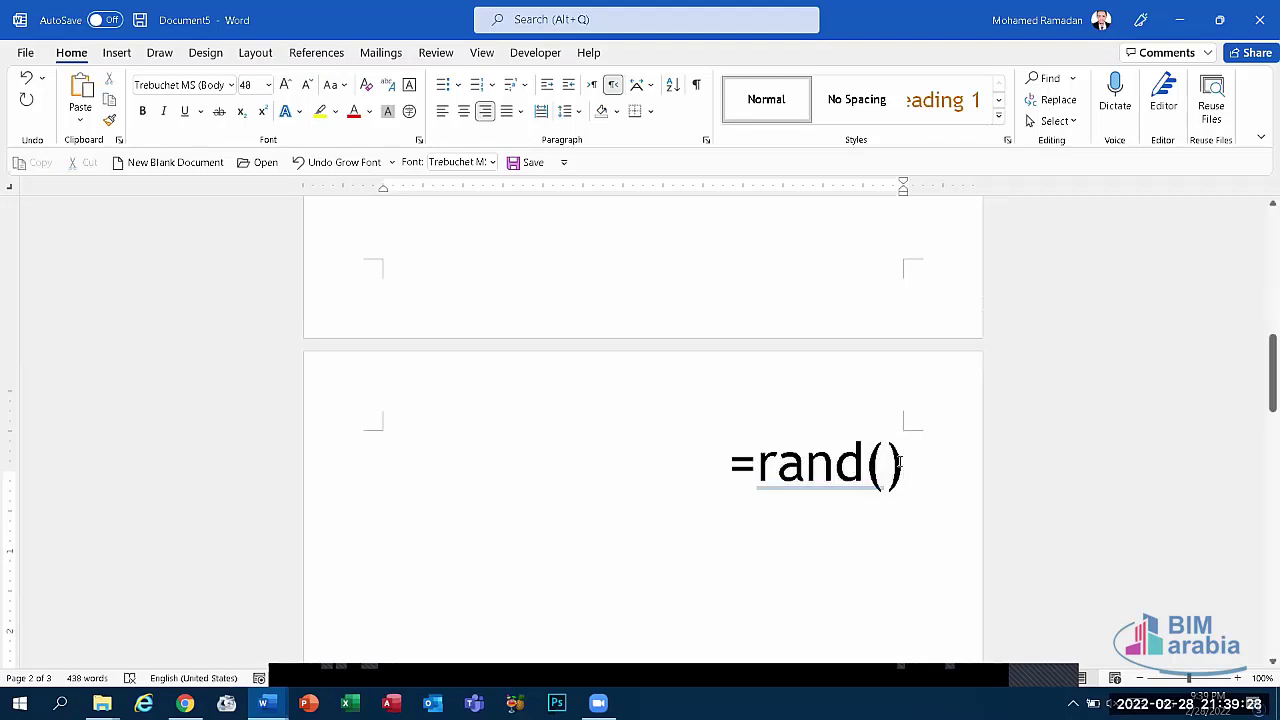
{"action": "scroll", "coordinate": [820, 410], "scroll_direction": "up", "scroll_amount": 4}
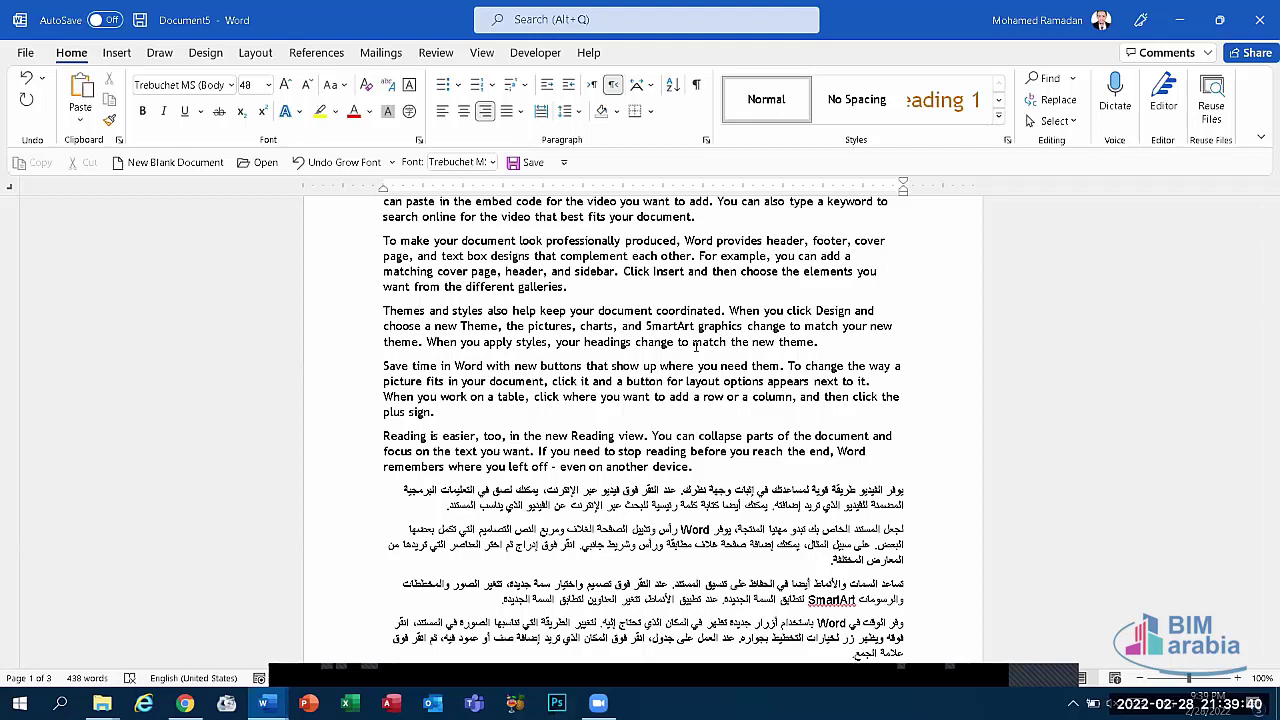
{"action": "scroll", "coordinate": [695, 345], "scroll_direction": "down", "scroll_amount": 1}
{"action": "scroll", "coordinate": [870, 490], "scroll_direction": "down", "scroll_amount": 5}
{"action": "scroll", "coordinate": [860, 480], "scroll_direction": "down", "scroll_amount": 10}
{"action": "scroll", "coordinate": [858, 477], "scroll_direction": "down", "scroll_amount": 3}
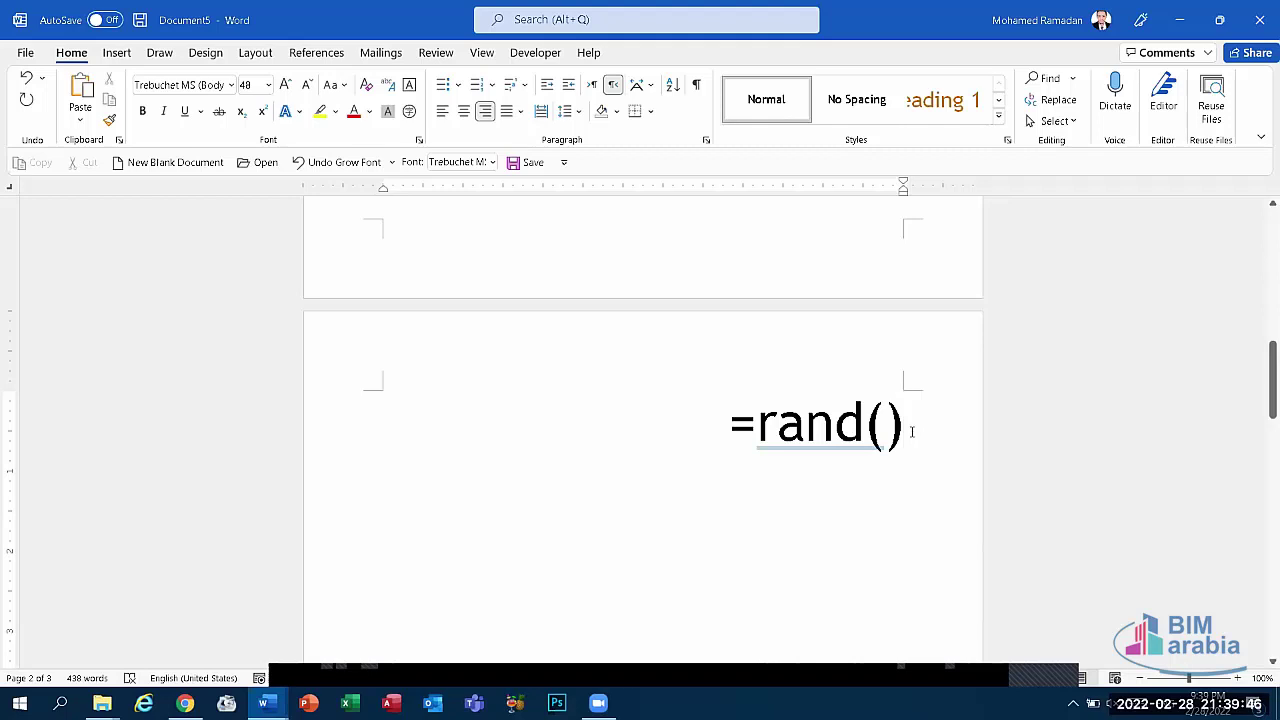
- Insert 4,6 between the parentheses so the line reads =rand(4,6)
{"action": "triple_click", "coordinate": [911, 431]}
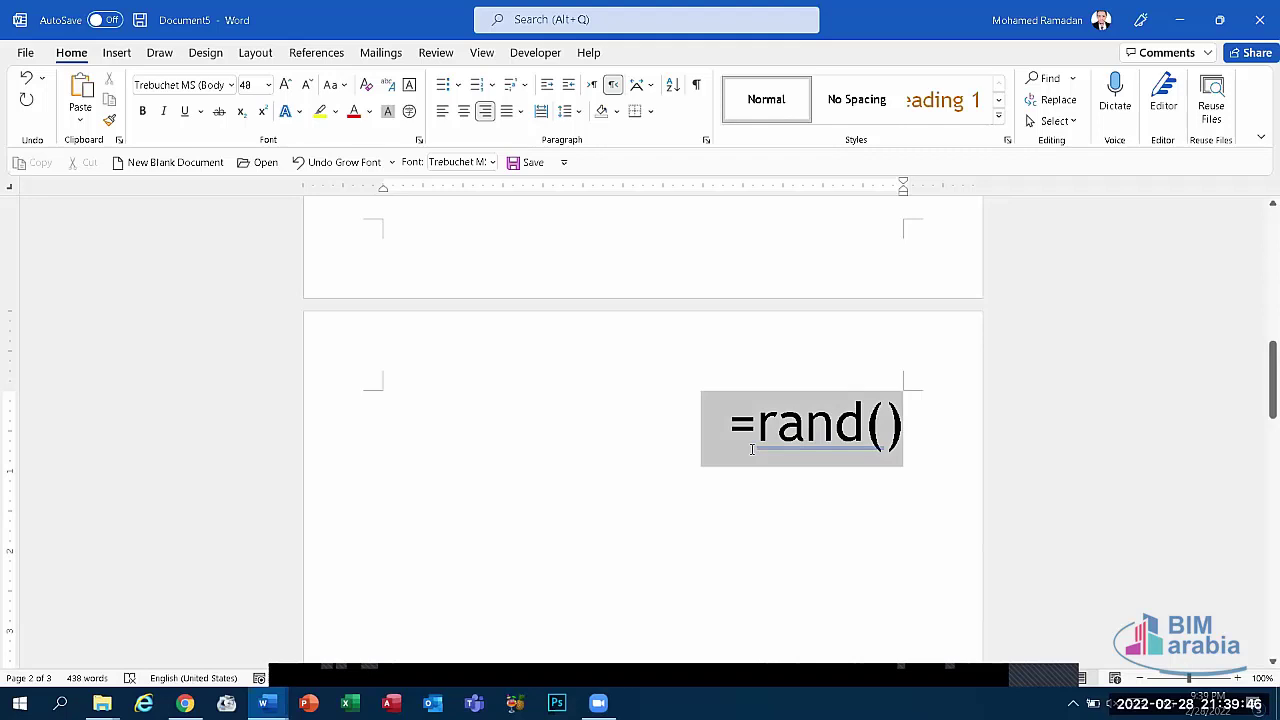
{"action": "left_click", "coordinate": [306, 85]}
{"action": "left_click", "coordinate": [306, 85]}
{"action": "left_click", "coordinate": [286, 85]}
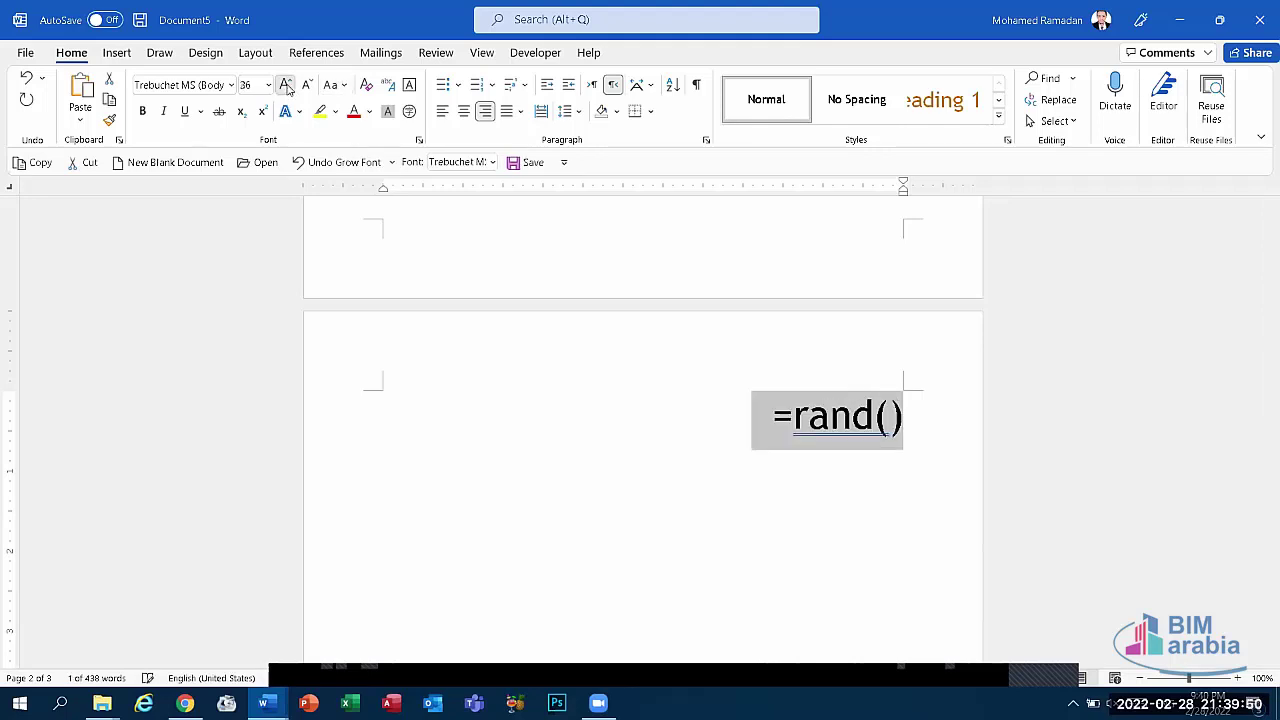
{"action": "left_click", "coordinate": [286, 85]}
{"action": "left_click", "coordinate": [286, 85]}
{"action": "left_click", "coordinate": [286, 85]}
{"action": "left_click", "coordinate": [286, 85]}
{"action": "left_click", "coordinate": [866, 455]}
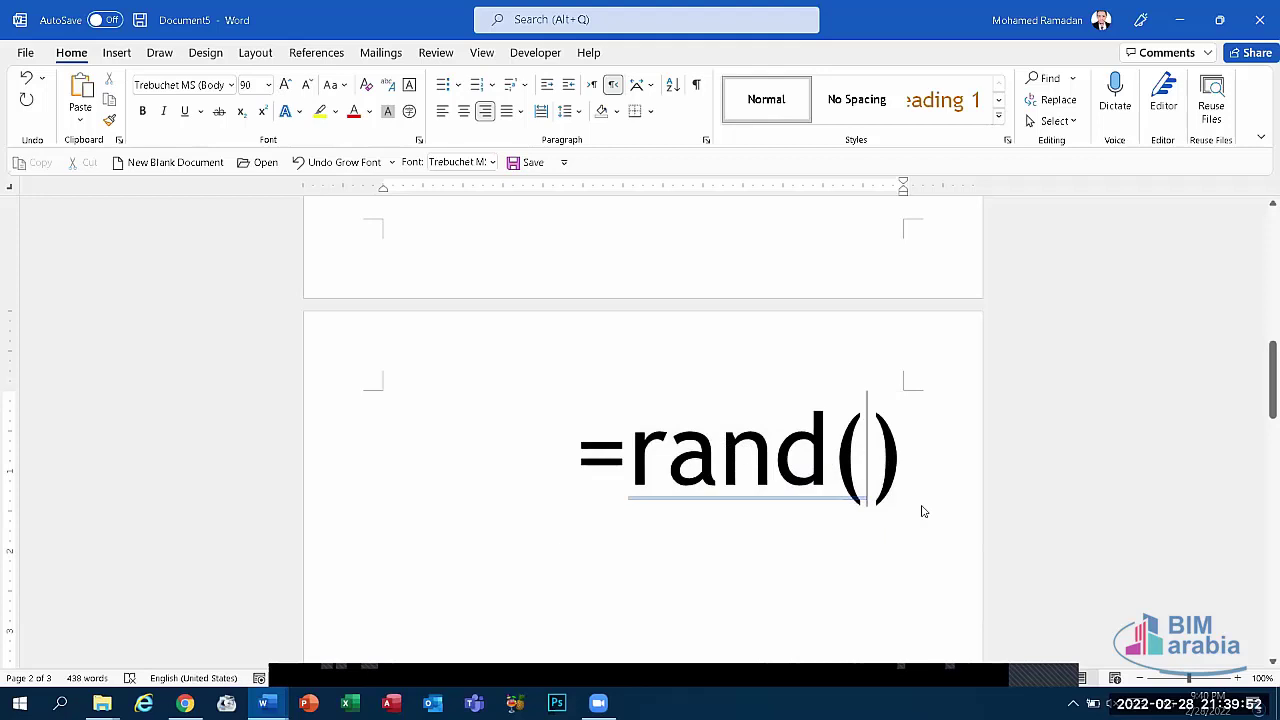
{"action": "type", "text": "4"}
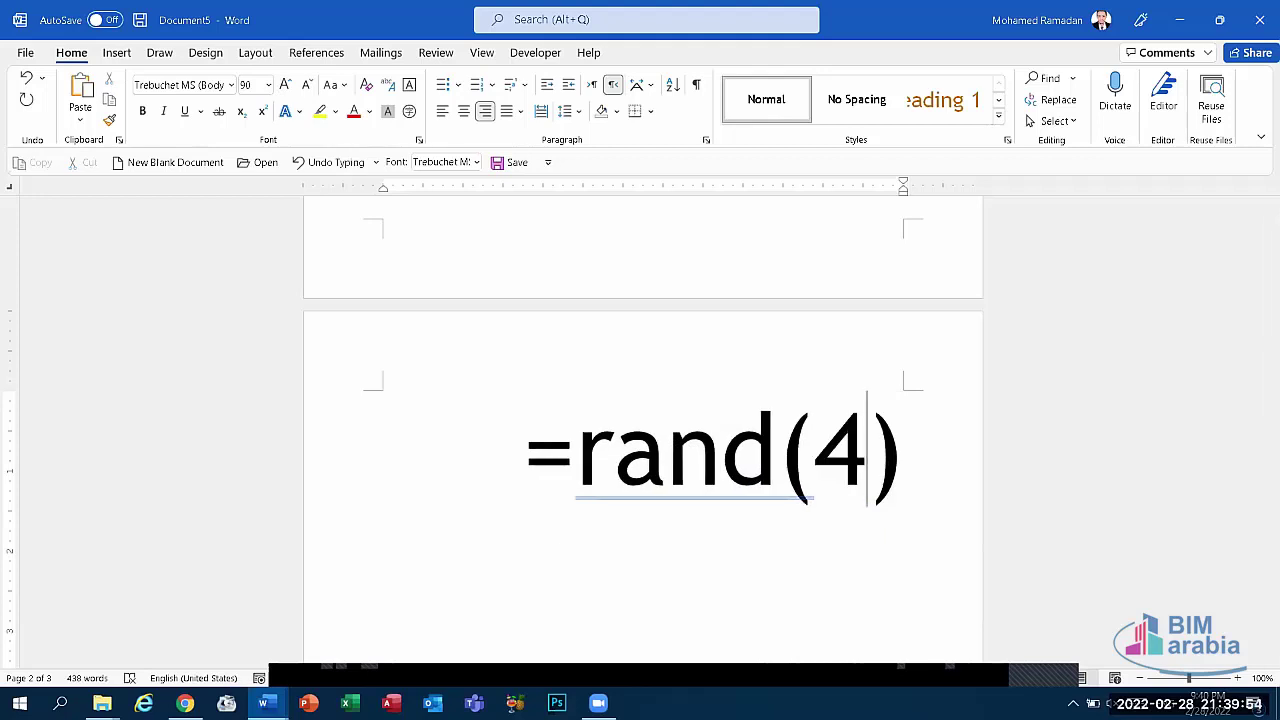
{"action": "type", "text": ","}
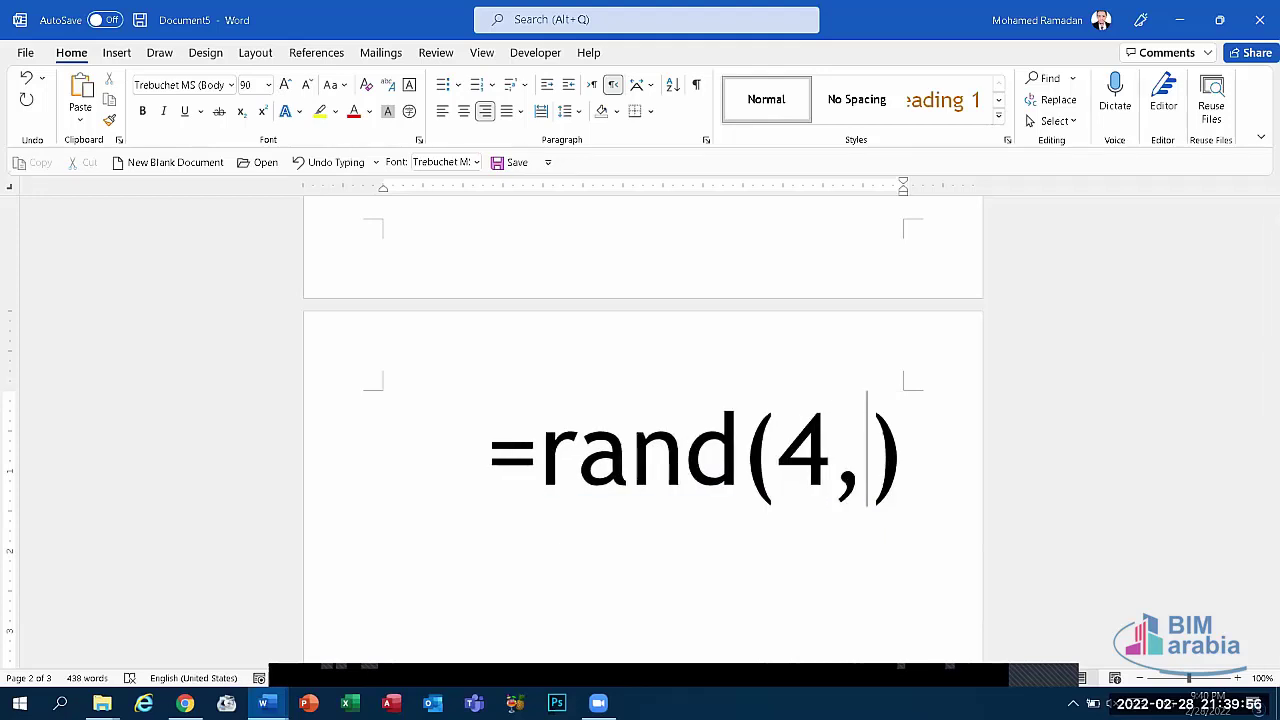
{"action": "type", "text": "6"}
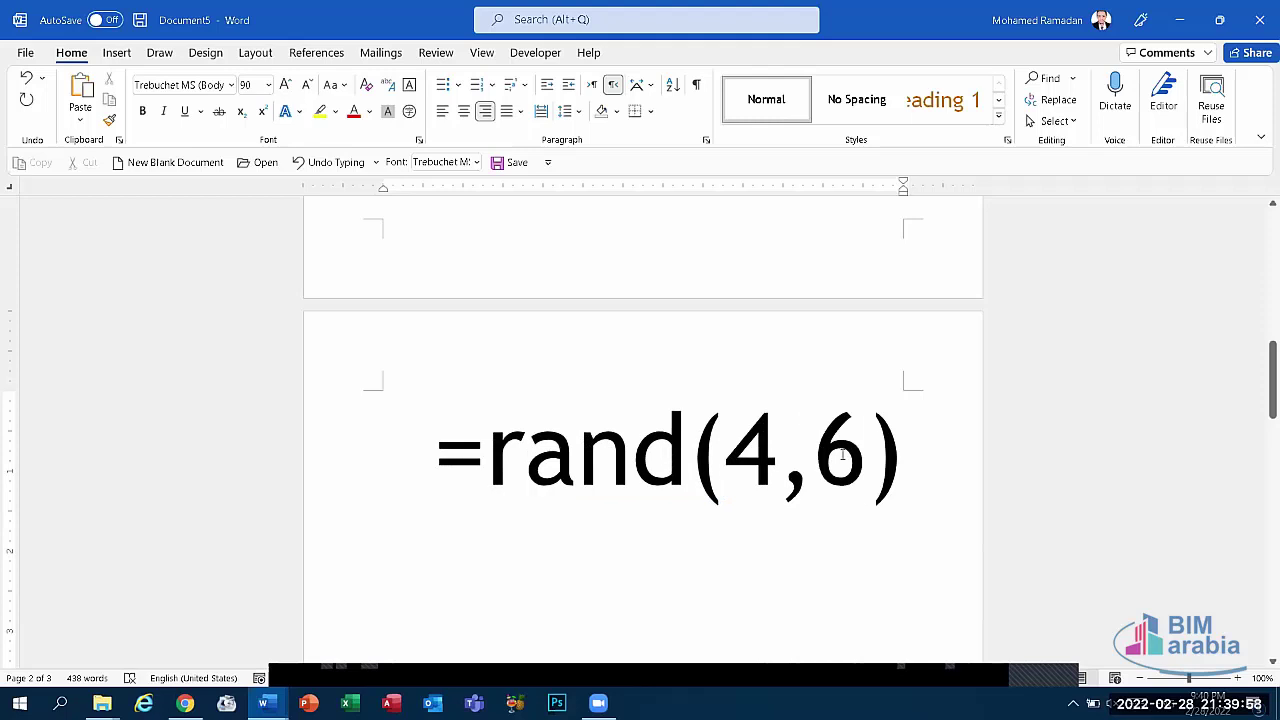
- Shrink the =rand(4,6) line back down to 14 pt
{"action": "left_click_drag", "start_coordinate": [777, 472], "coordinate": [747, 460]}
{"action": "triple_click", "coordinate": [840, 450]}
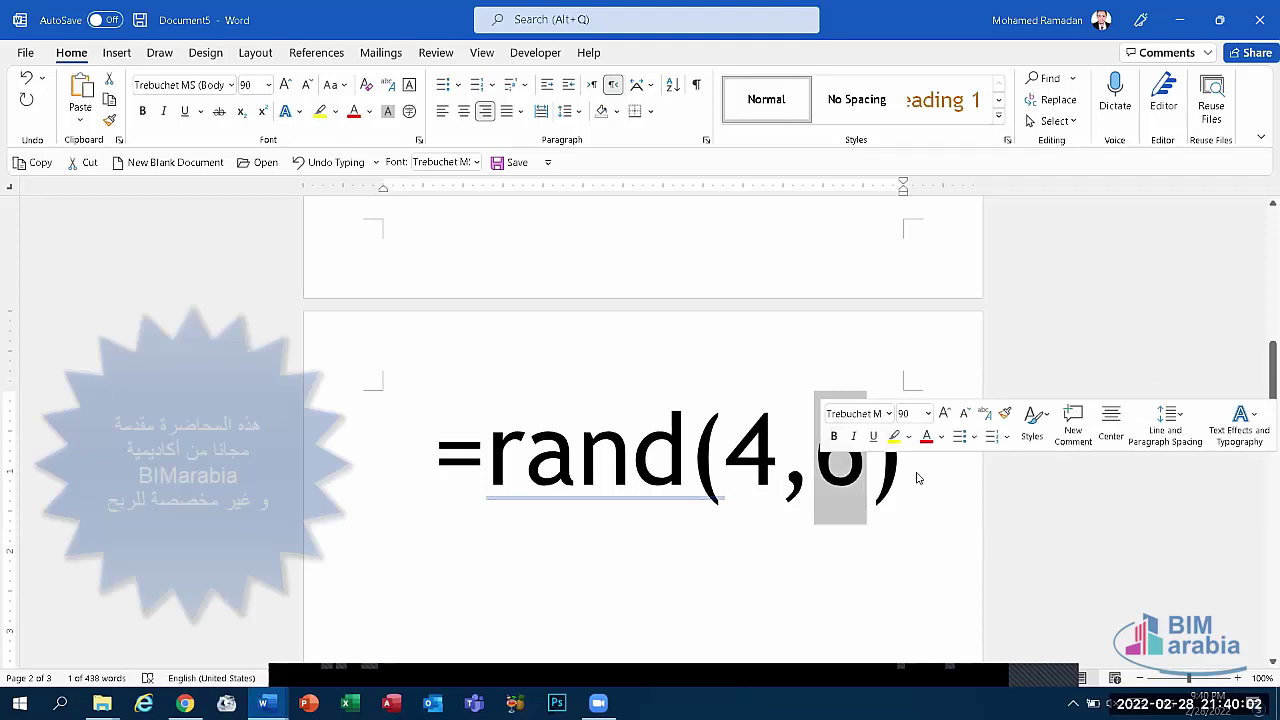
{"action": "left_click", "coordinate": [309, 85]}
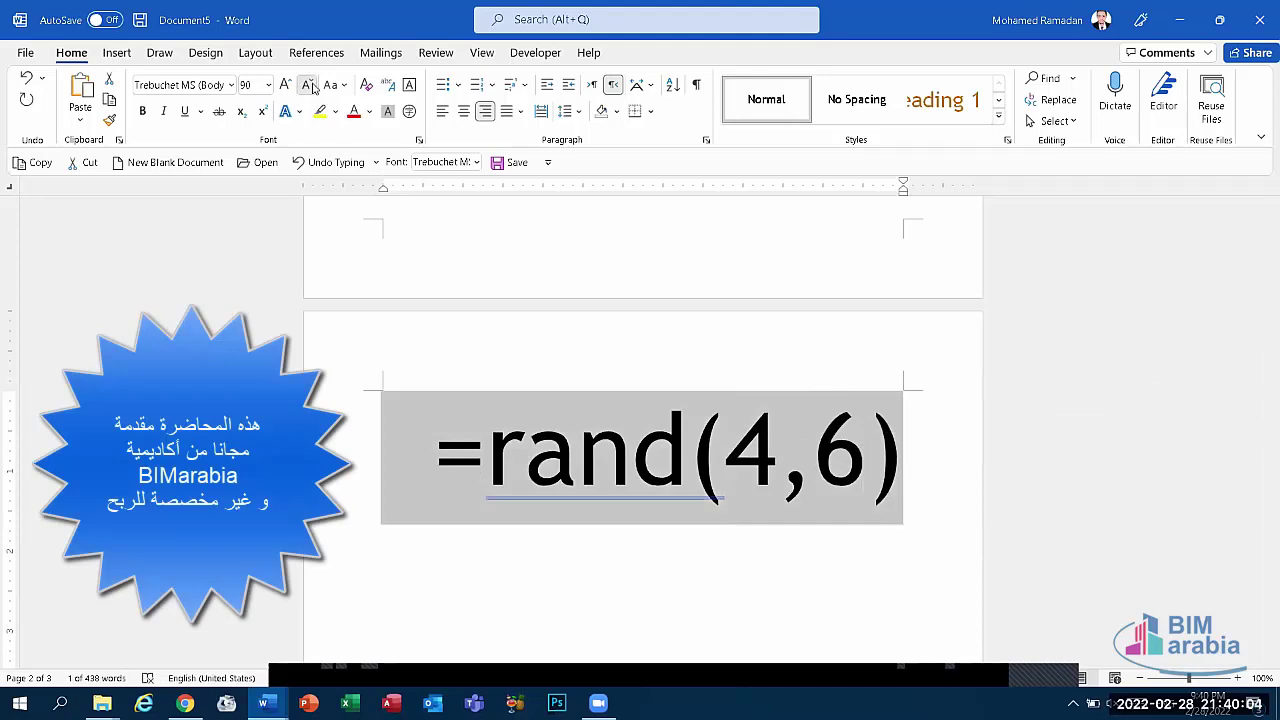
{"action": "left_click", "coordinate": [309, 85]}
{"action": "left_click", "coordinate": [309, 85]}
{"action": "left_click", "coordinate": [309, 85]}
{"action": "left_click", "coordinate": [309, 85]}
{"action": "left_click", "coordinate": [309, 85]}
{"action": "left_click", "coordinate": [309, 85]}
{"action": "left_click", "coordinate": [309, 85]}
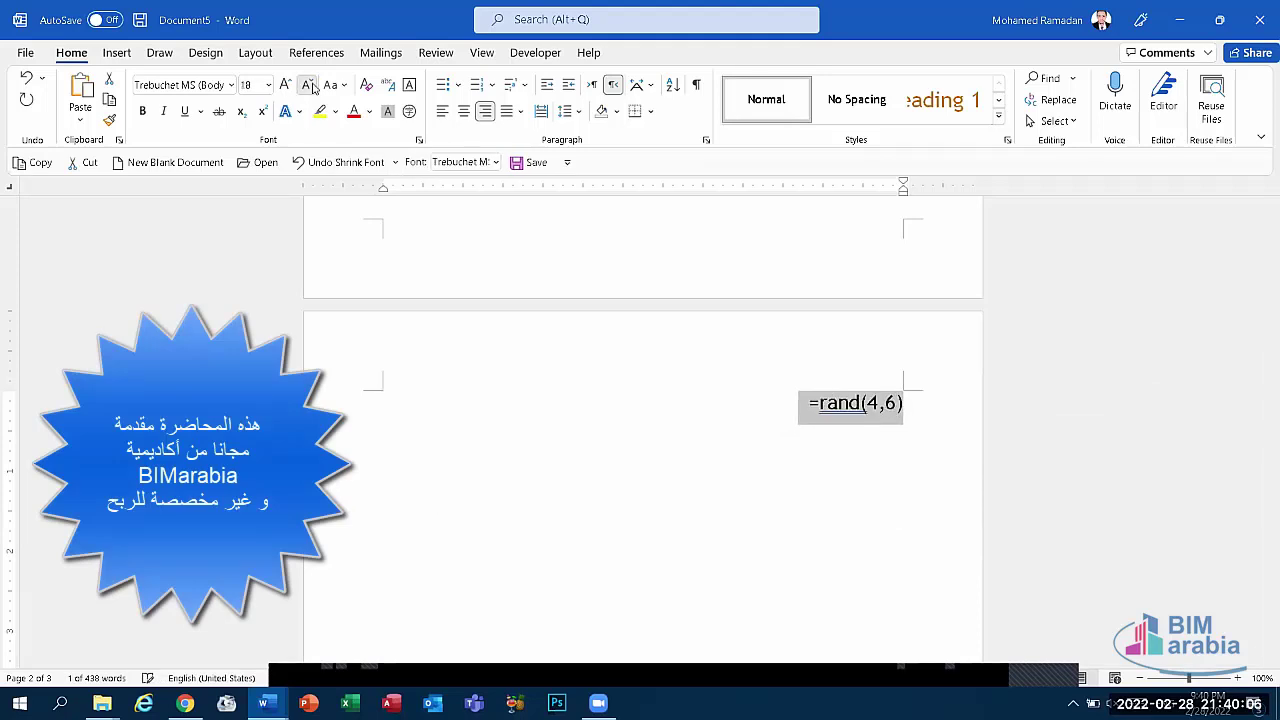
{"action": "left_click", "coordinate": [309, 85]}
{"action": "left_click", "coordinate": [309, 85]}
{"action": "left_click", "coordinate": [908, 405]}
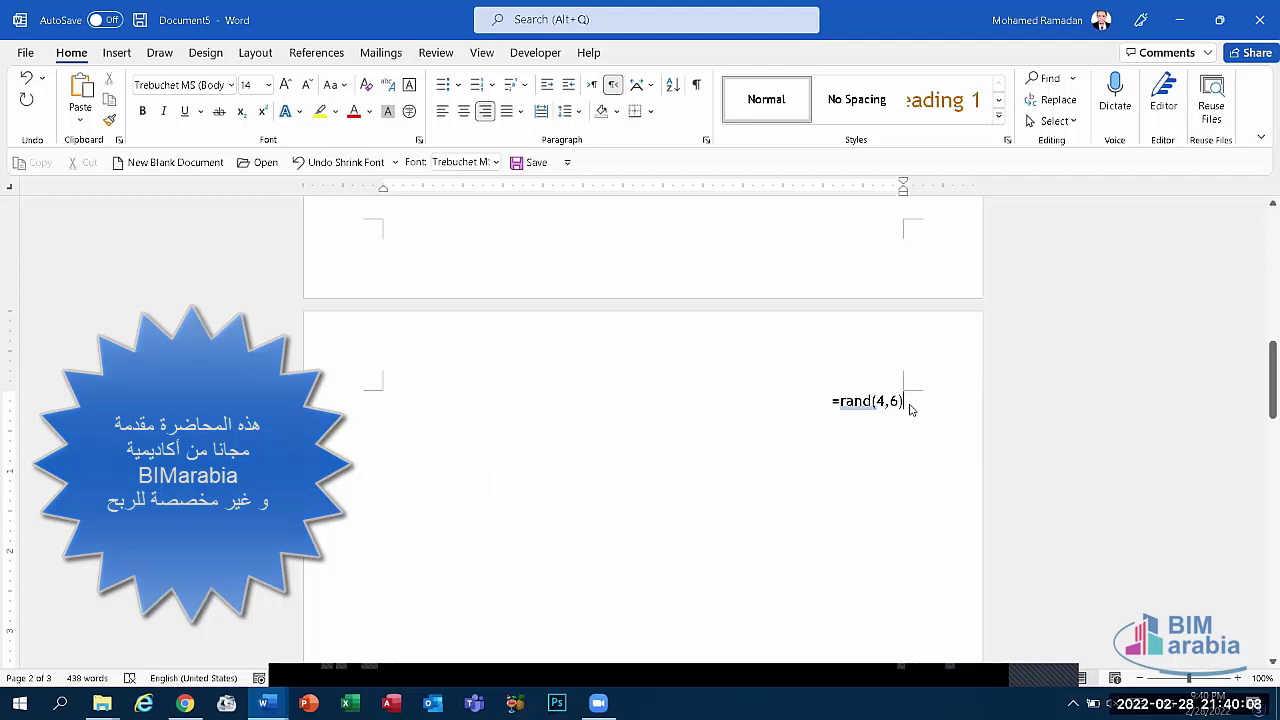
- Generate four sample paragraphs from =rand(4,6), bringing the document to 811 words
{"action": "key", "text": "Return"}
{"action": "scroll", "coordinate": [903, 410], "scroll_direction": "up", "scroll_amount": 4}
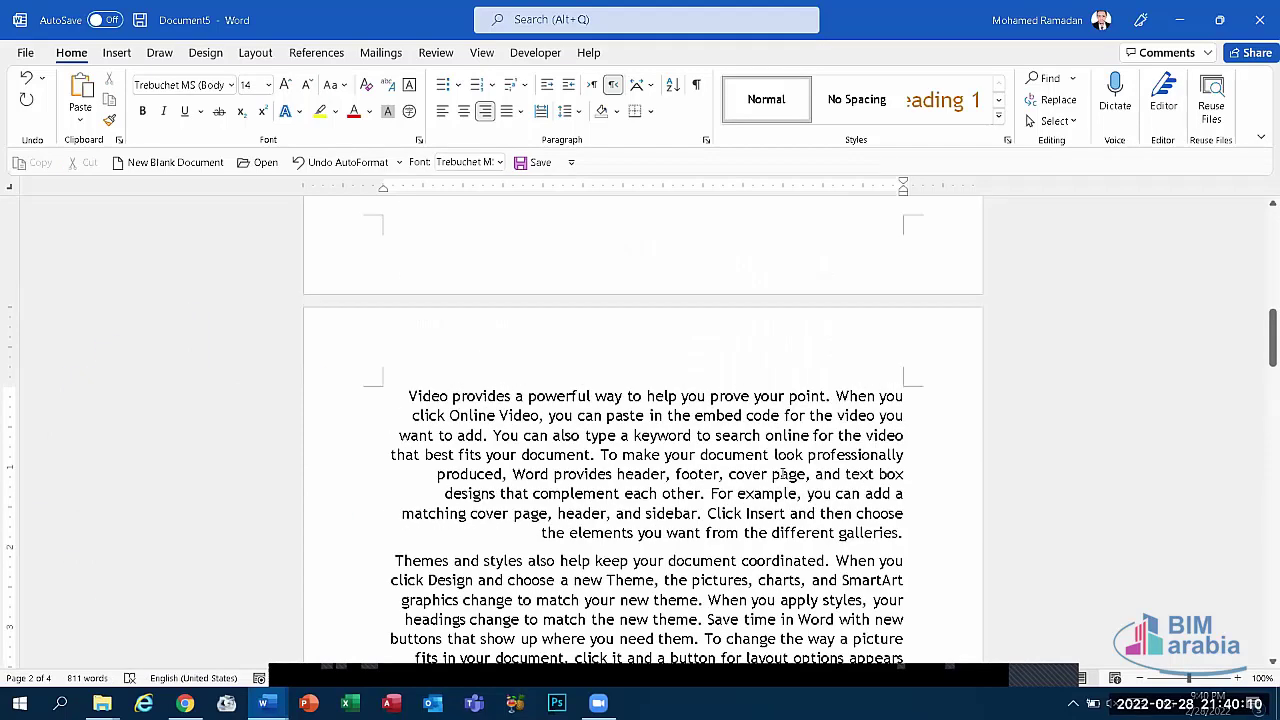
{"action": "scroll", "coordinate": [776, 483], "scroll_direction": "down", "scroll_amount": 2}
{"action": "scroll", "coordinate": [776, 483], "scroll_direction": "down", "scroll_amount": 1}
{"action": "scroll", "coordinate": [776, 483], "scroll_direction": "down", "scroll_amount": 2}
{"action": "scroll", "coordinate": [776, 483], "scroll_direction": "down", "scroll_amount": 2}
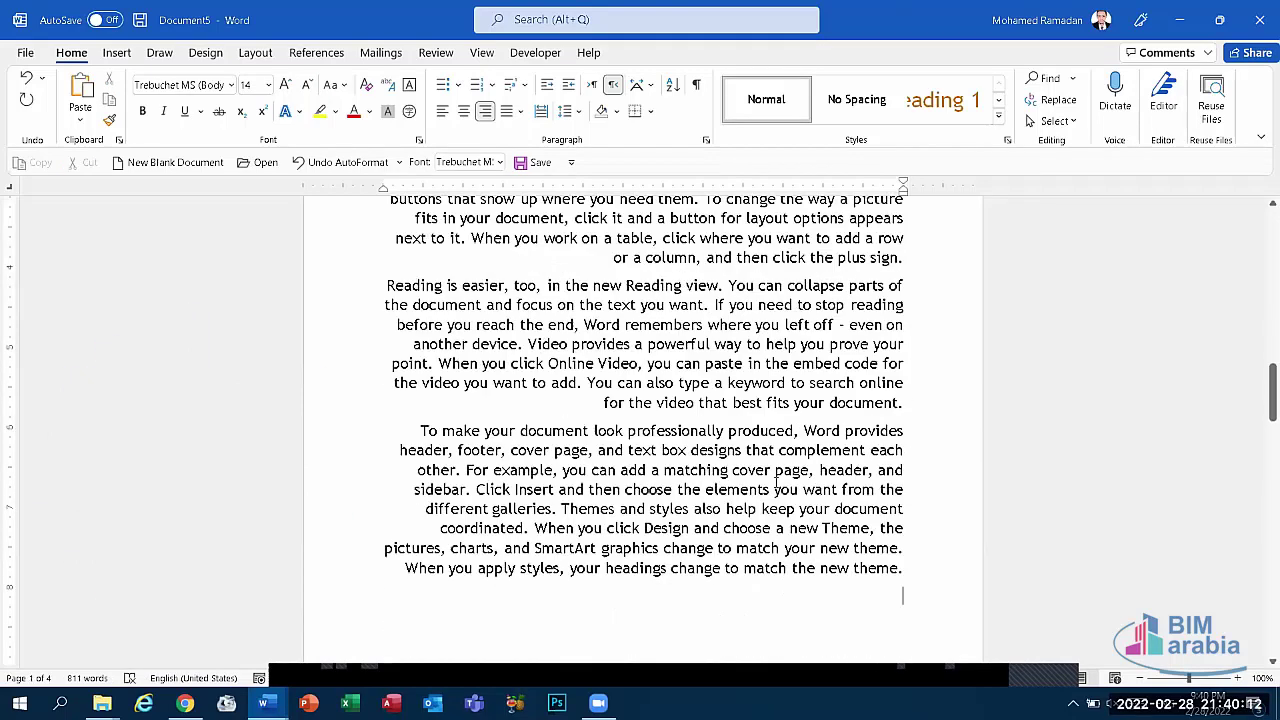
{"action": "scroll", "coordinate": [776, 483], "scroll_direction": "down", "scroll_amount": 3}
{"action": "scroll", "coordinate": [776, 483], "scroll_direction": "down", "scroll_amount": 1}
{"action": "scroll", "coordinate": [697, 340], "scroll_direction": "up", "scroll_amount": 8}
{"action": "scroll", "coordinate": [697, 340], "scroll_direction": "up", "scroll_amount": 4}
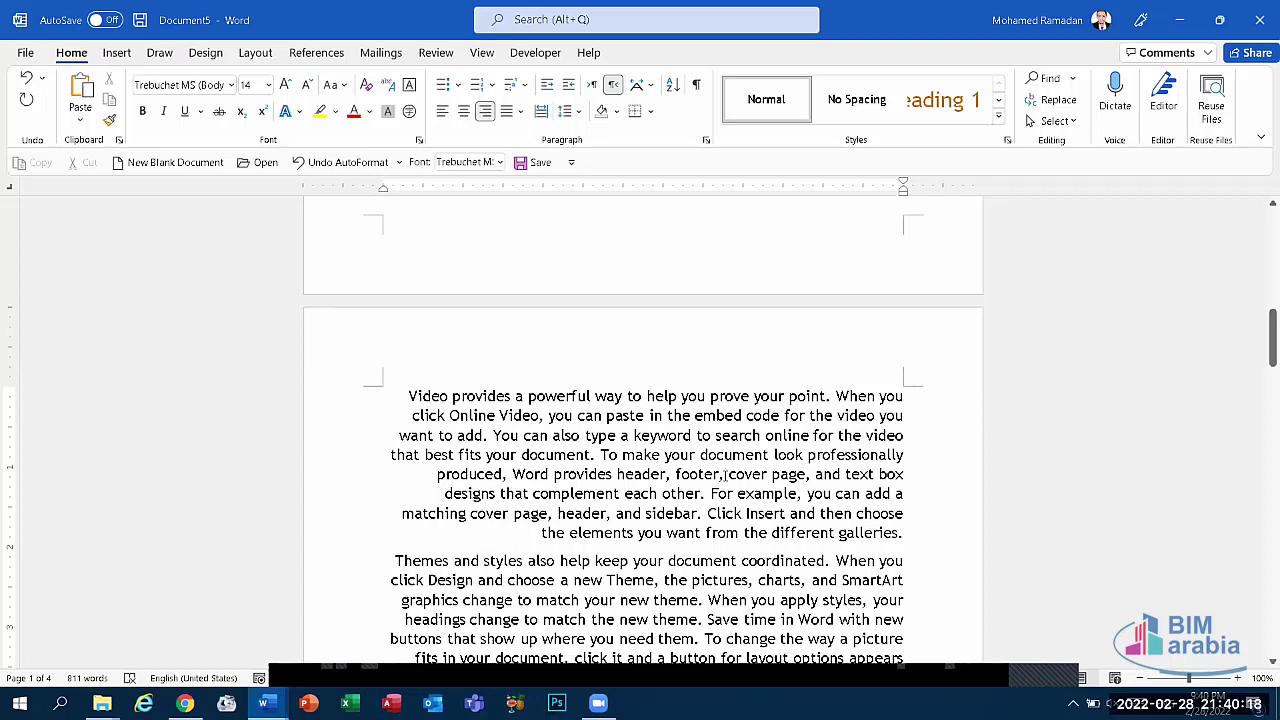
{"action": "scroll", "coordinate": [656, 375], "scroll_direction": "down", "scroll_amount": 2}
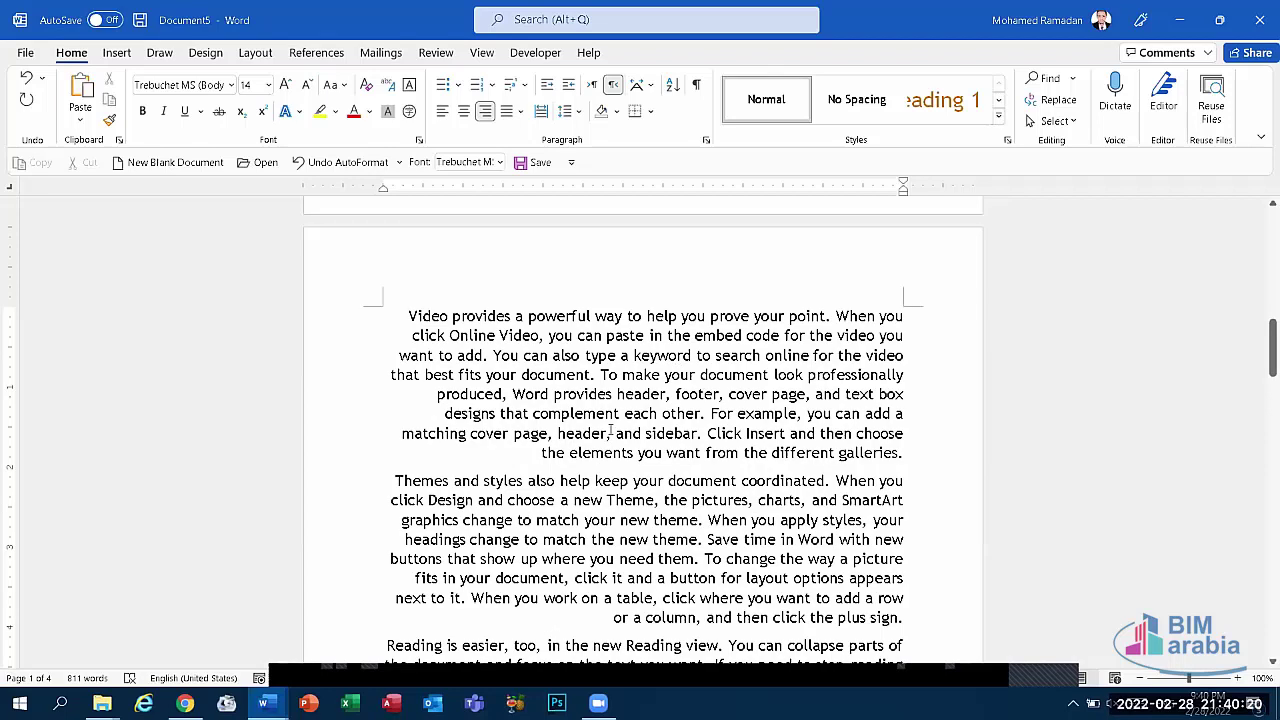
{"action": "scroll", "coordinate": [726, 565], "scroll_direction": "down", "scroll_amount": 5}
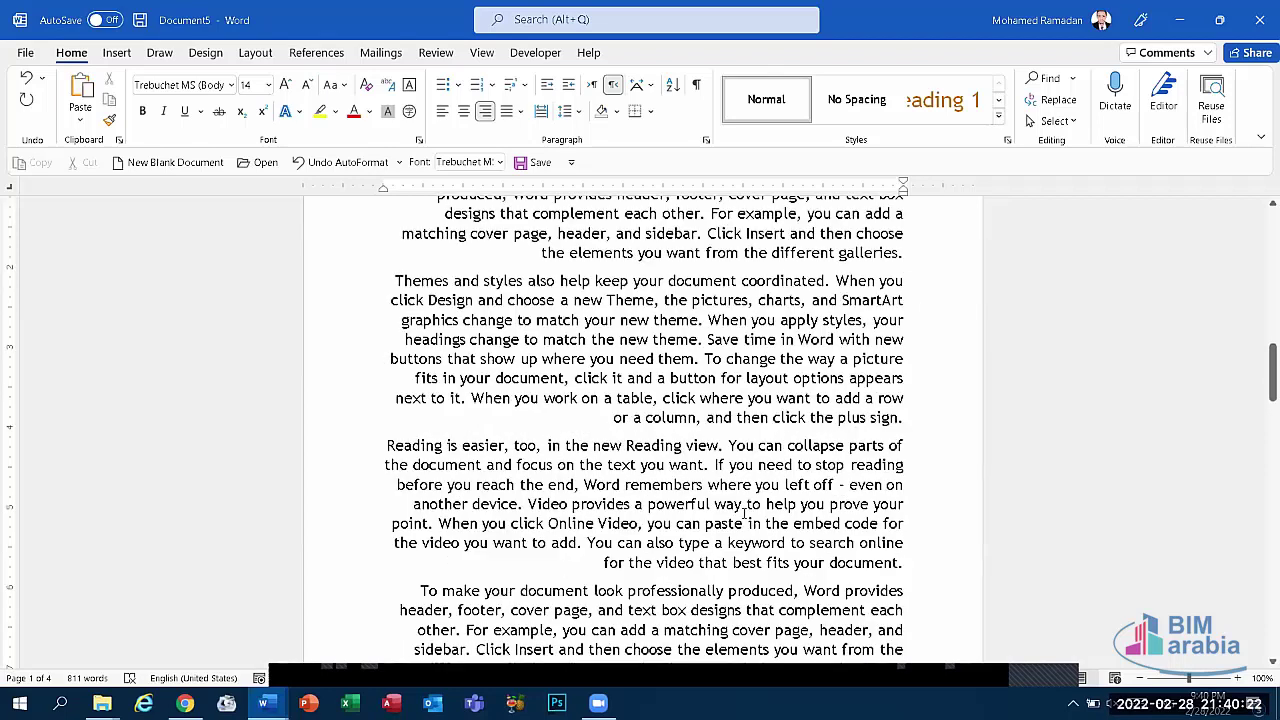
{"action": "scroll", "coordinate": [928, 580], "scroll_direction": "down", "scroll_amount": 3}
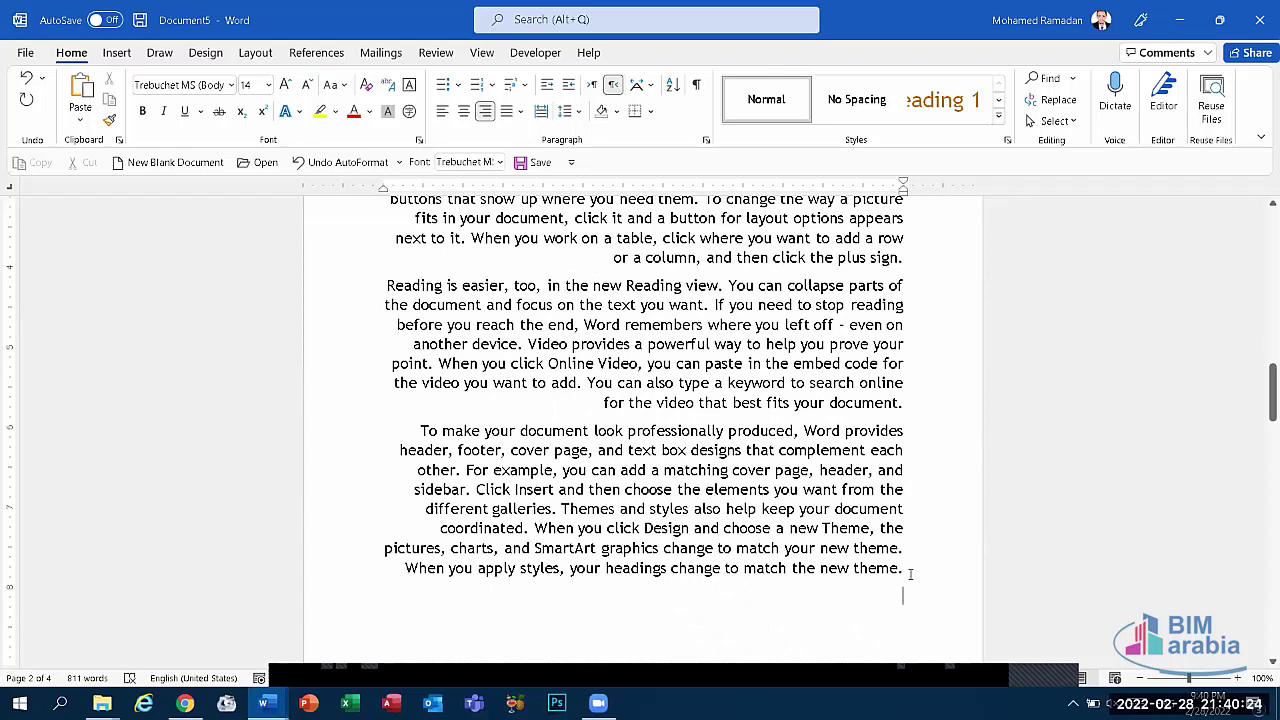
- Switch the four generated paragraphs on page 2 to left-to-right, left-aligned text
{"action": "left_click_drag", "start_coordinate": [903, 568], "coordinate": [228, 382]}
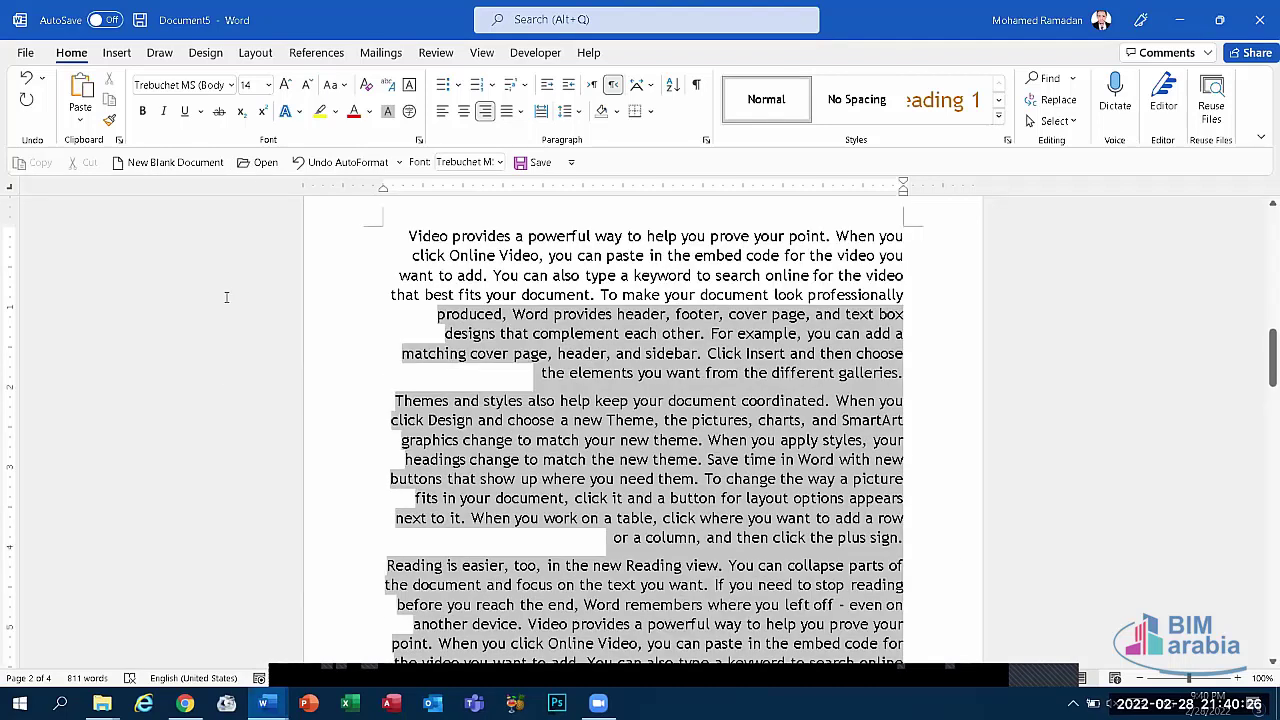
{"action": "left_click_drag", "start_coordinate": [228, 382], "coordinate": [603, 92]}
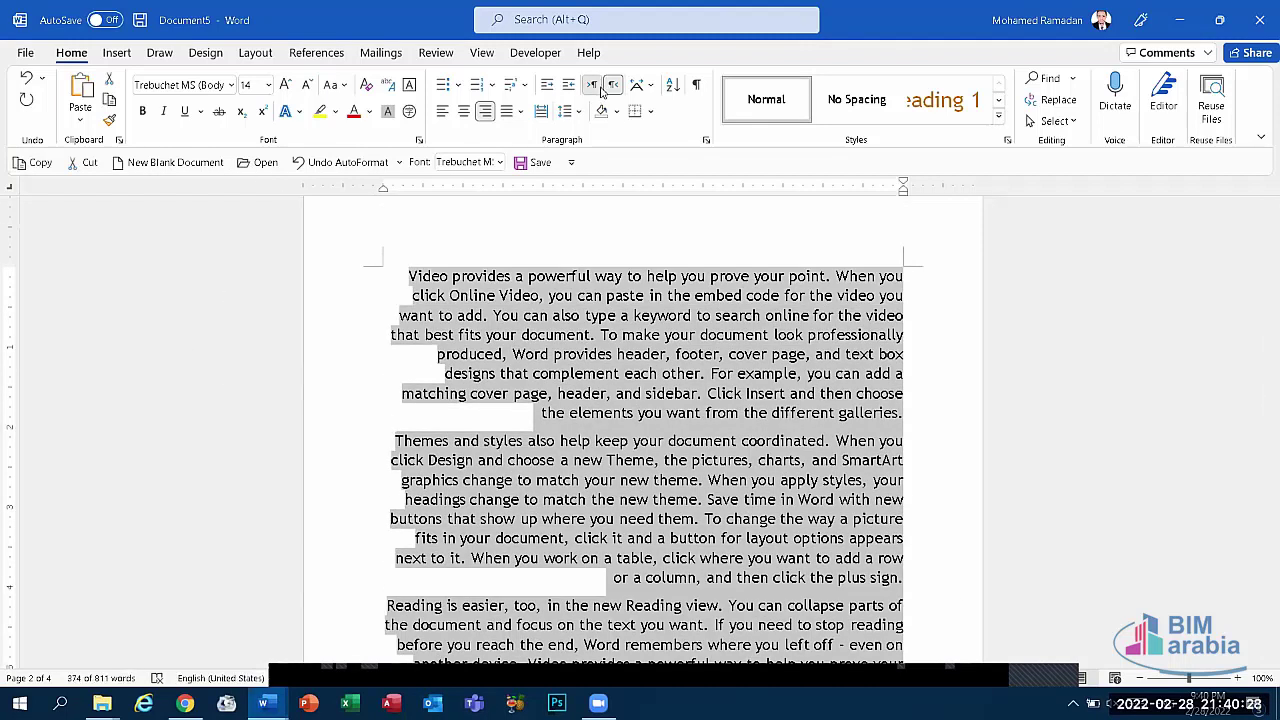
{"action": "left_click", "coordinate": [591, 84]}
{"action": "left_click", "coordinate": [686, 395]}
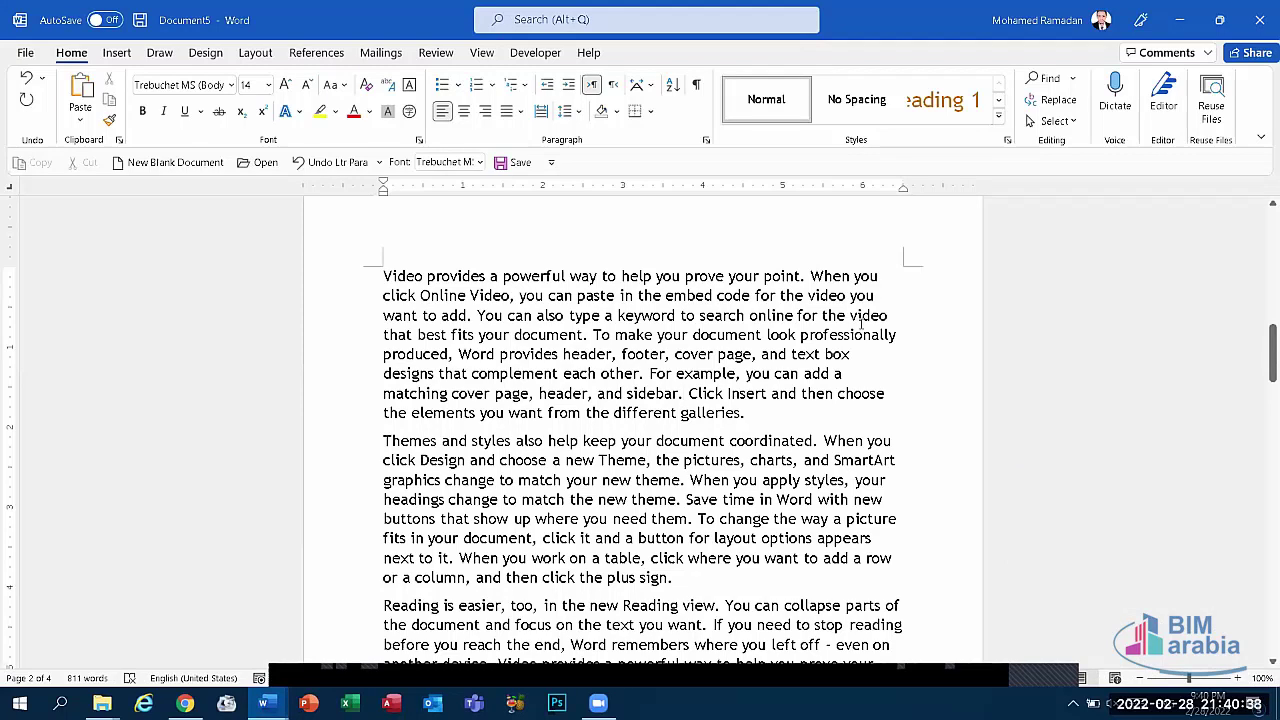
{"action": "left_click", "coordinate": [805, 279]}
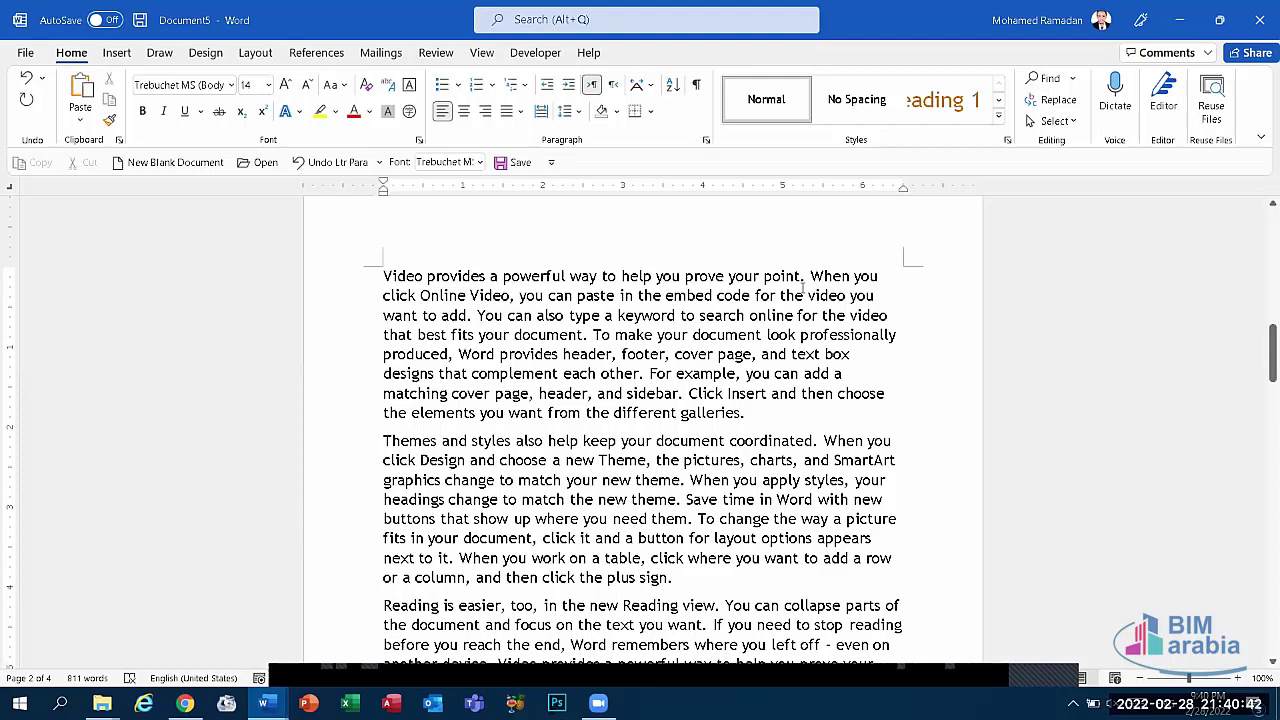
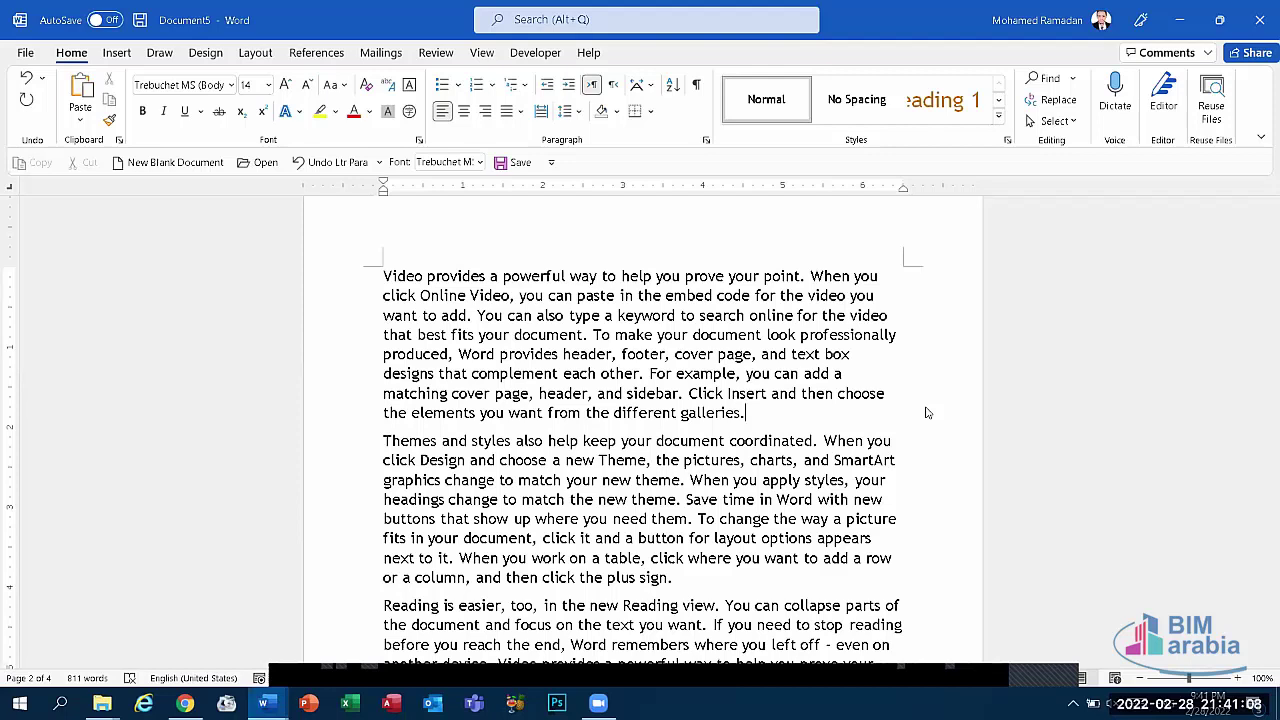
- Make all the English paragraphs bold, dark red and 20 pt
{"action": "scroll", "coordinate": [705, 336], "scroll_direction": "up", "scroll_amount": 5}
{"action": "scroll", "coordinate": [705, 336], "scroll_direction": "up", "scroll_amount": 3}
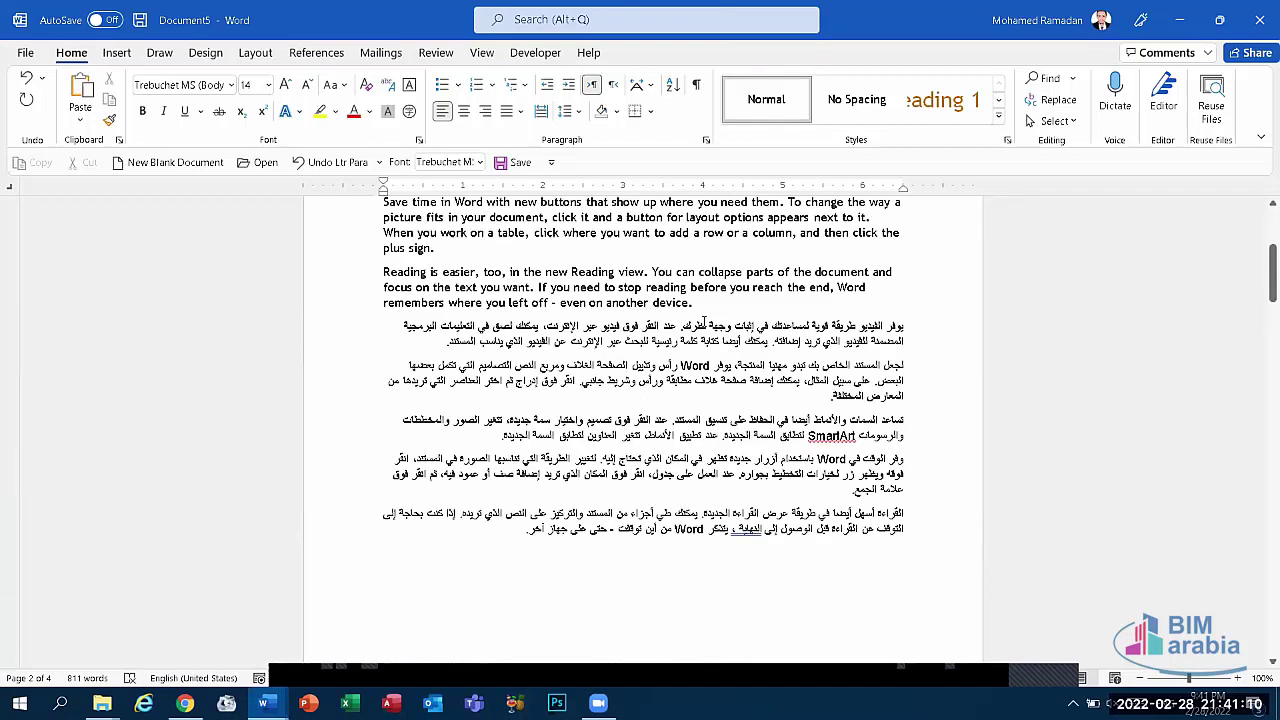
{"action": "scroll", "coordinate": [600, 335], "scroll_direction": "up", "scroll_amount": 3}
{"action": "scroll", "coordinate": [450, 330], "scroll_direction": "up", "scroll_amount": 3}
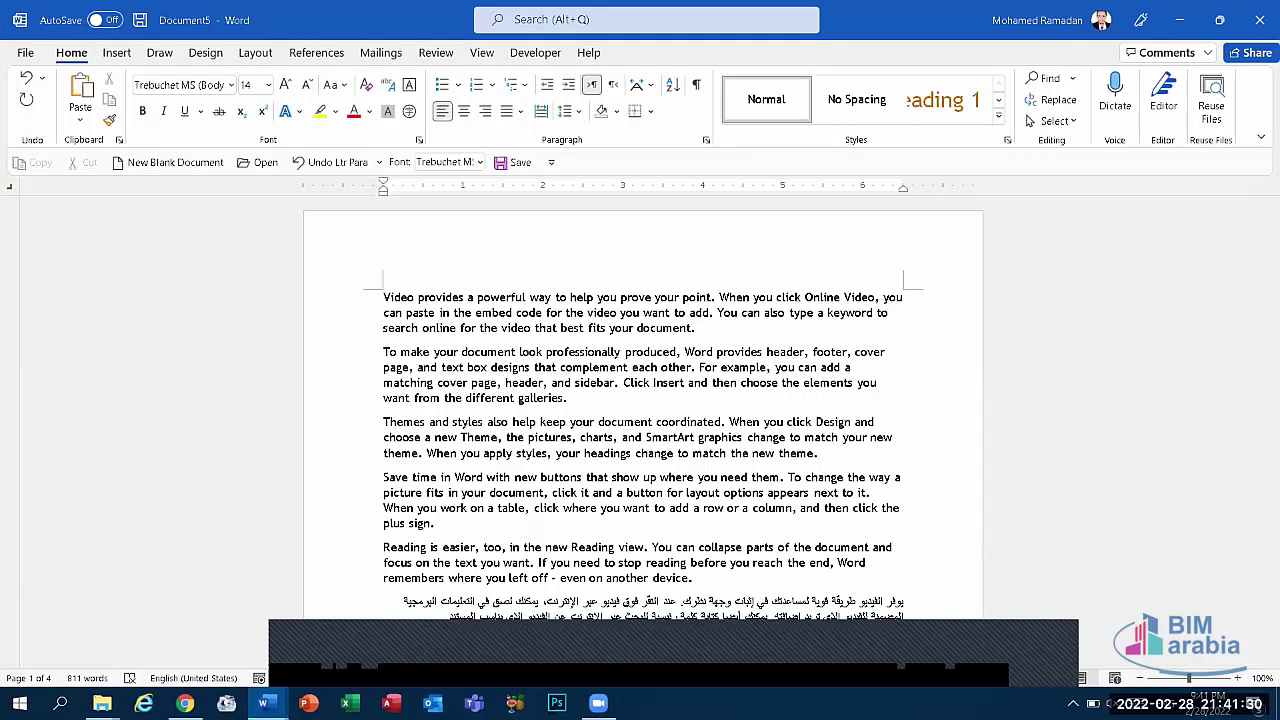
{"action": "key", "text": "XF86AudioMute"}
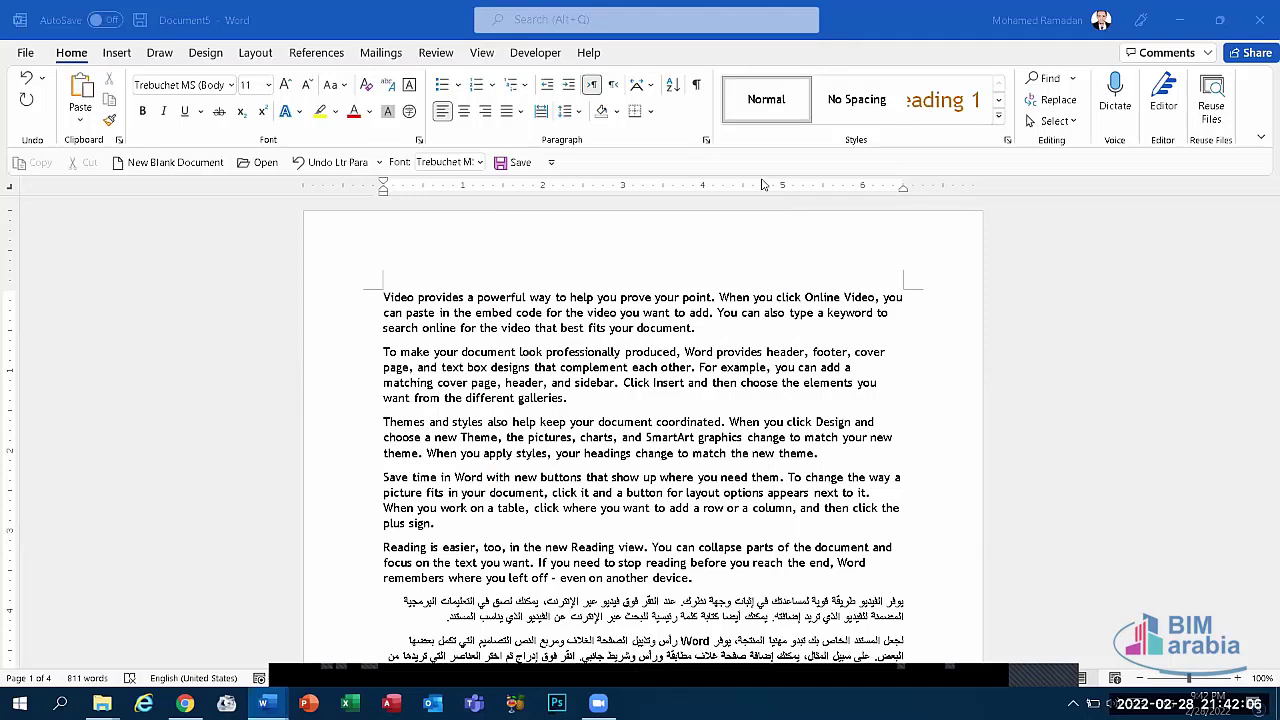
{"action": "left_click_drag", "start_coordinate": [711, 587], "coordinate": [383, 437]}
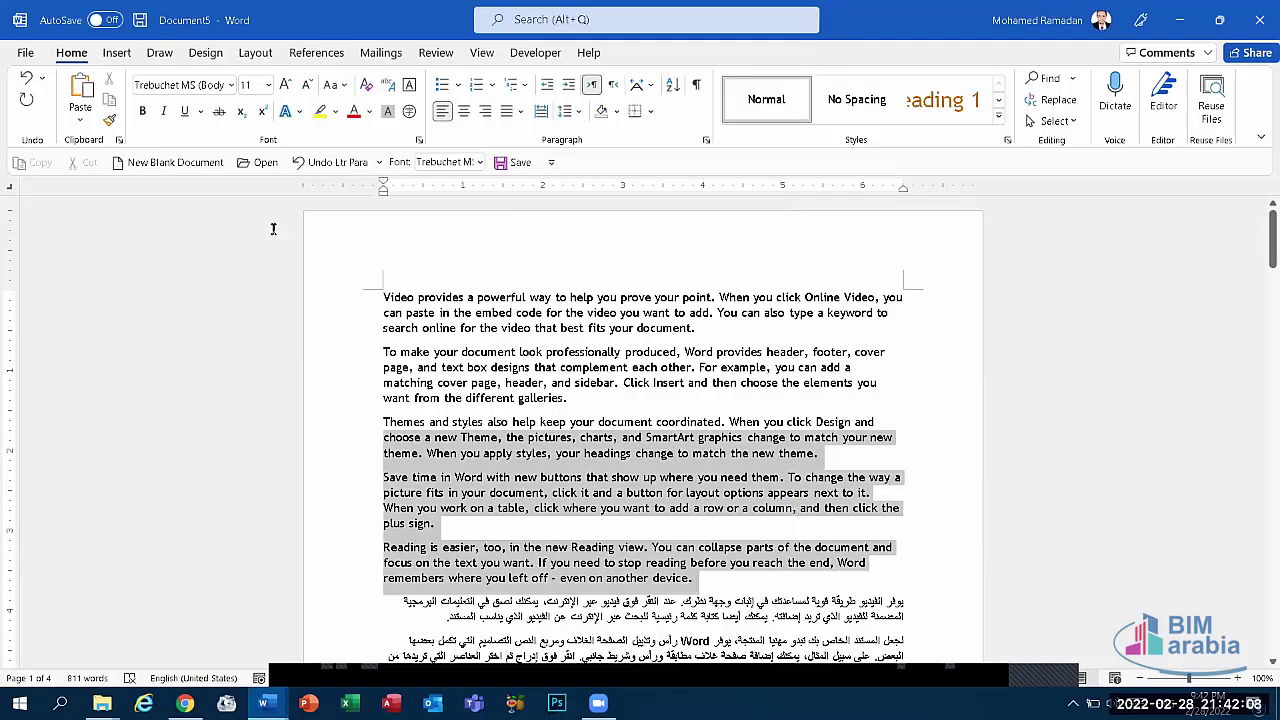
{"action": "key", "text": "ctrl+shift+Home"}
{"action": "left_click", "coordinate": [142, 110]}
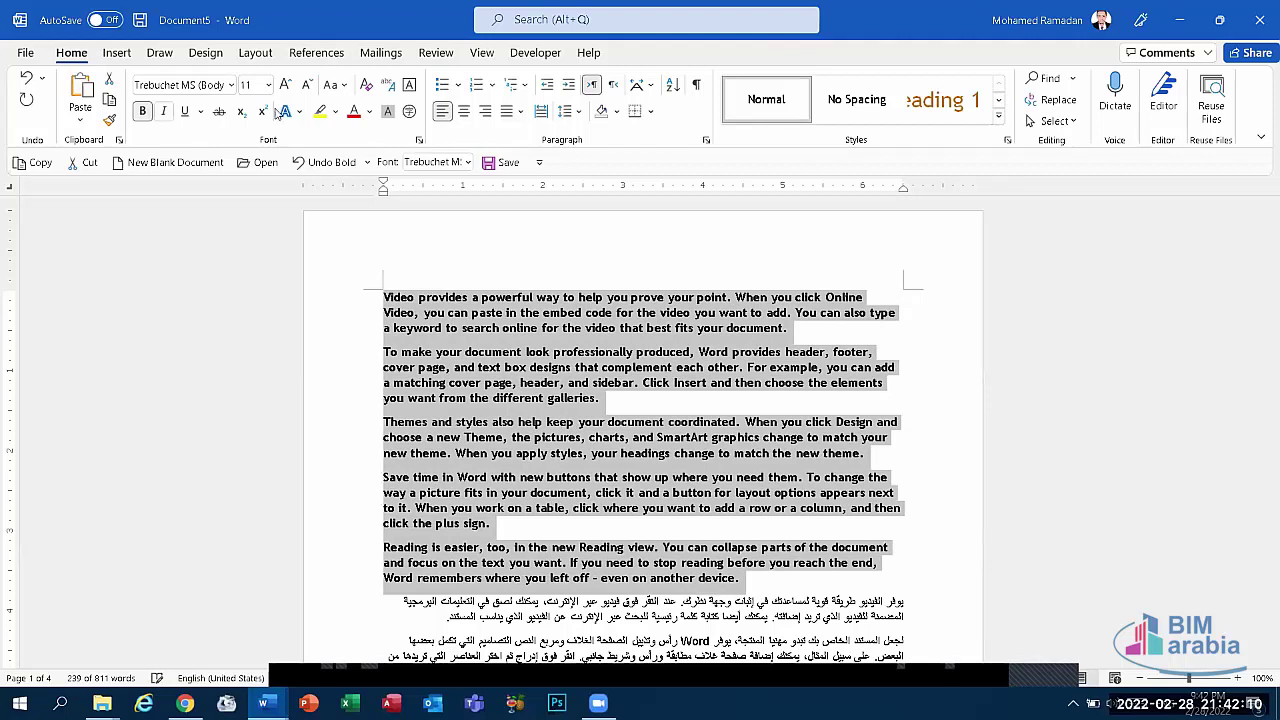
{"action": "left_click", "coordinate": [353, 111]}
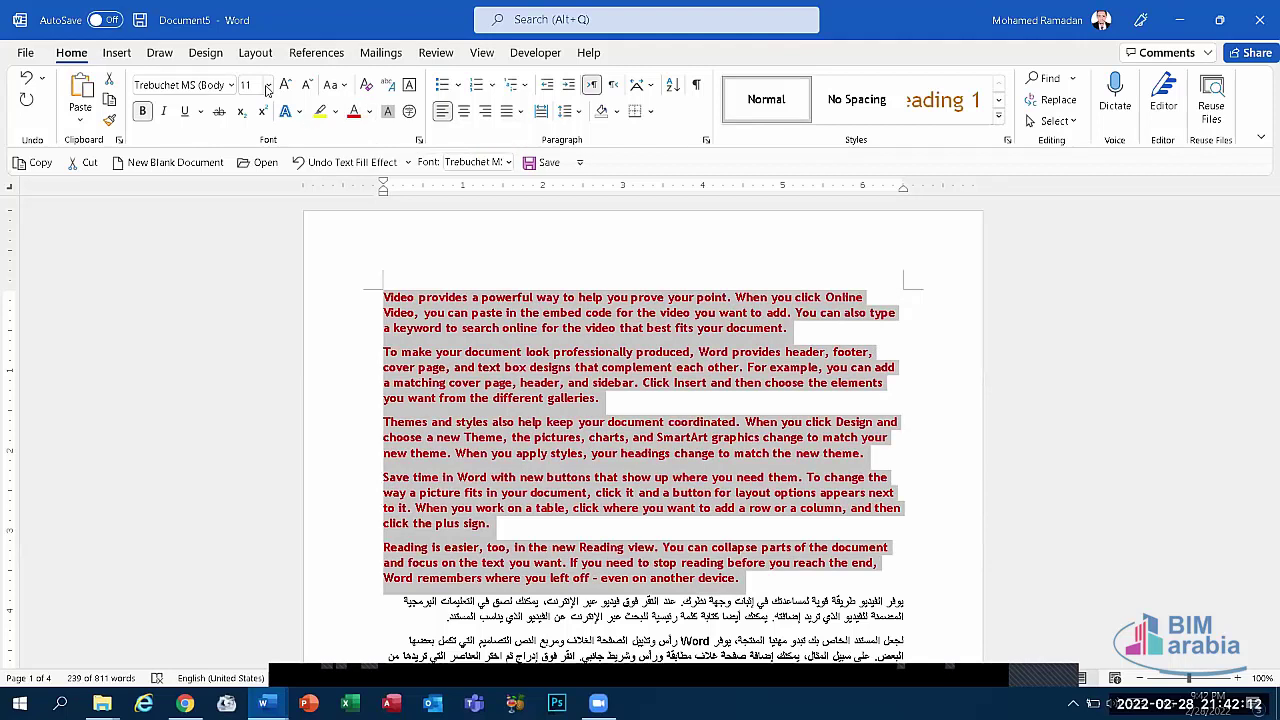
{"action": "left_click", "coordinate": [268, 85]}
{"action": "left_click", "coordinate": [252, 272]}
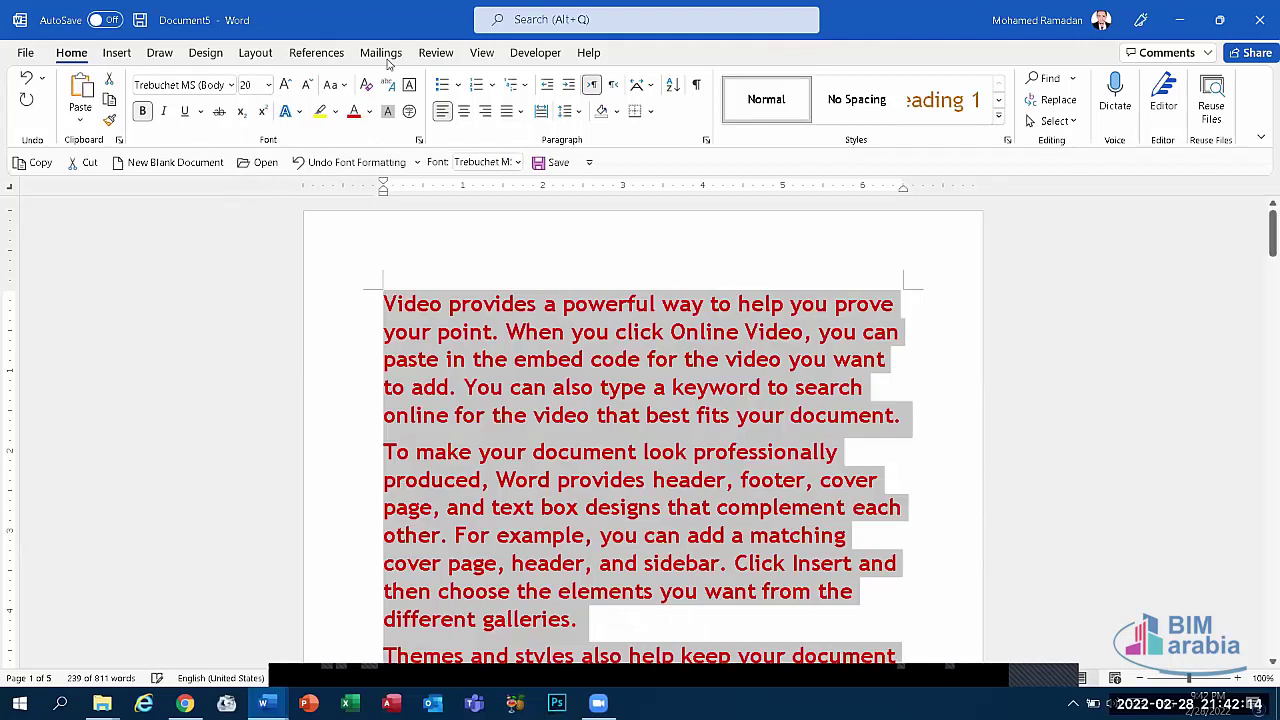
{"action": "left_click", "coordinate": [428, 212]}
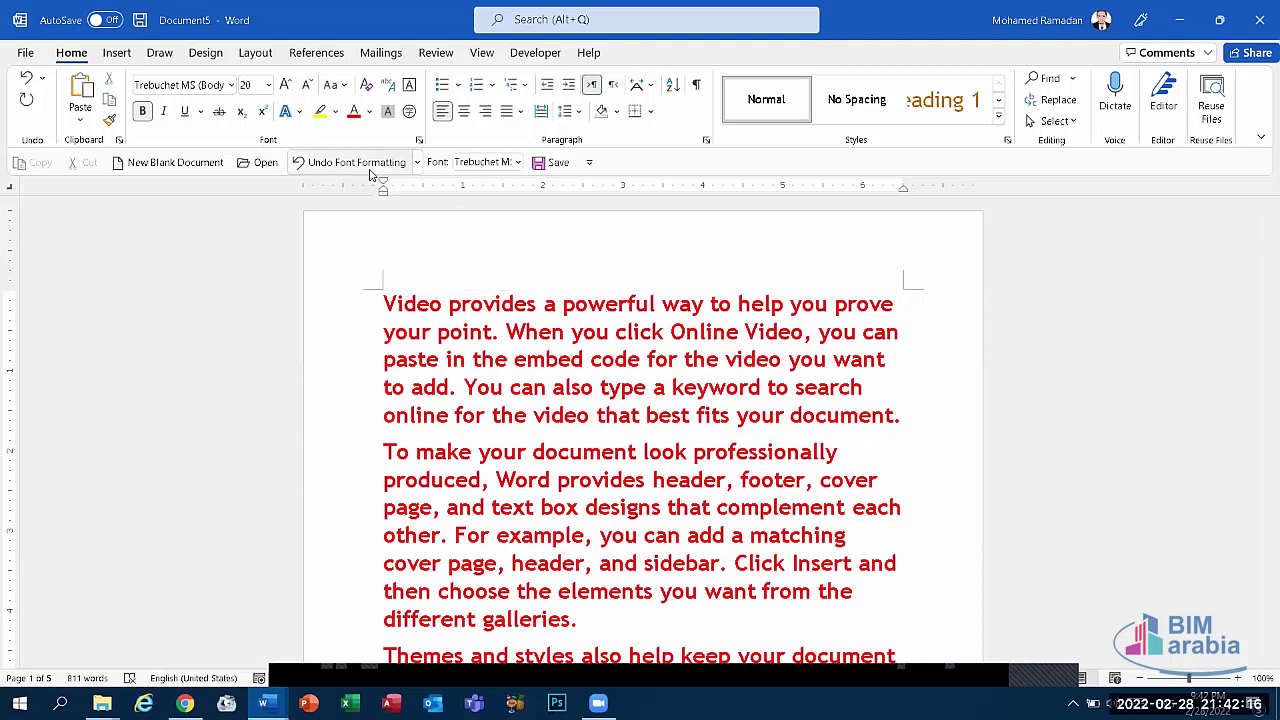
- Undo the formatting through the Undo history, restoring plain 11 pt text
{"action": "double_click", "coordinate": [369, 168]}
{"action": "left_click", "coordinate": [367, 163]}
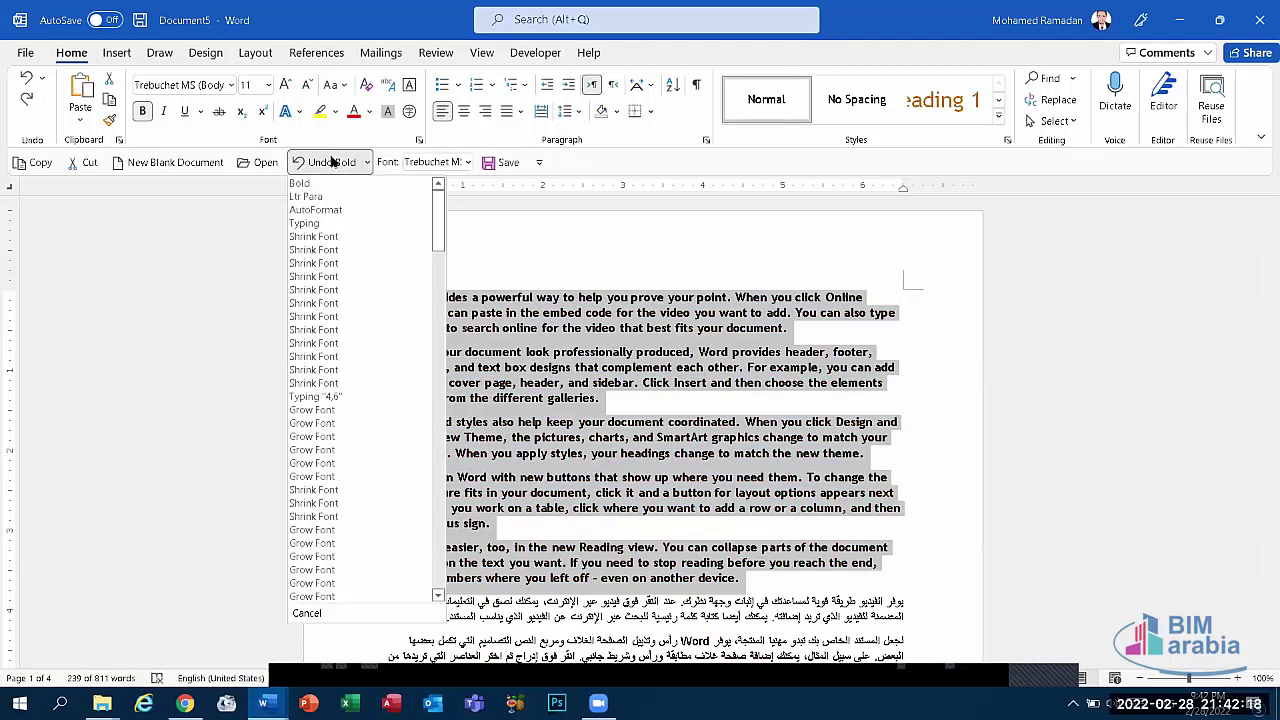
{"action": "left_click", "coordinate": [333, 161]}
{"action": "left_click", "coordinate": [333, 161]}
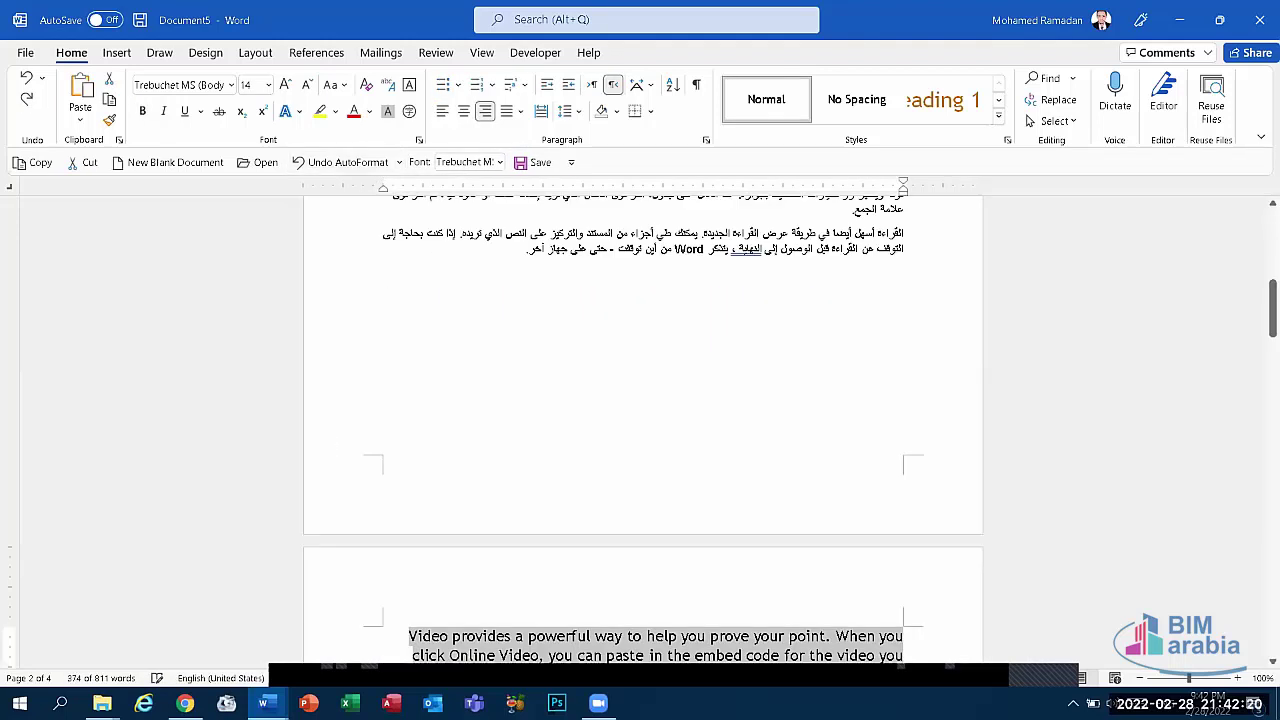
{"action": "left_click", "coordinate": [708, 453]}
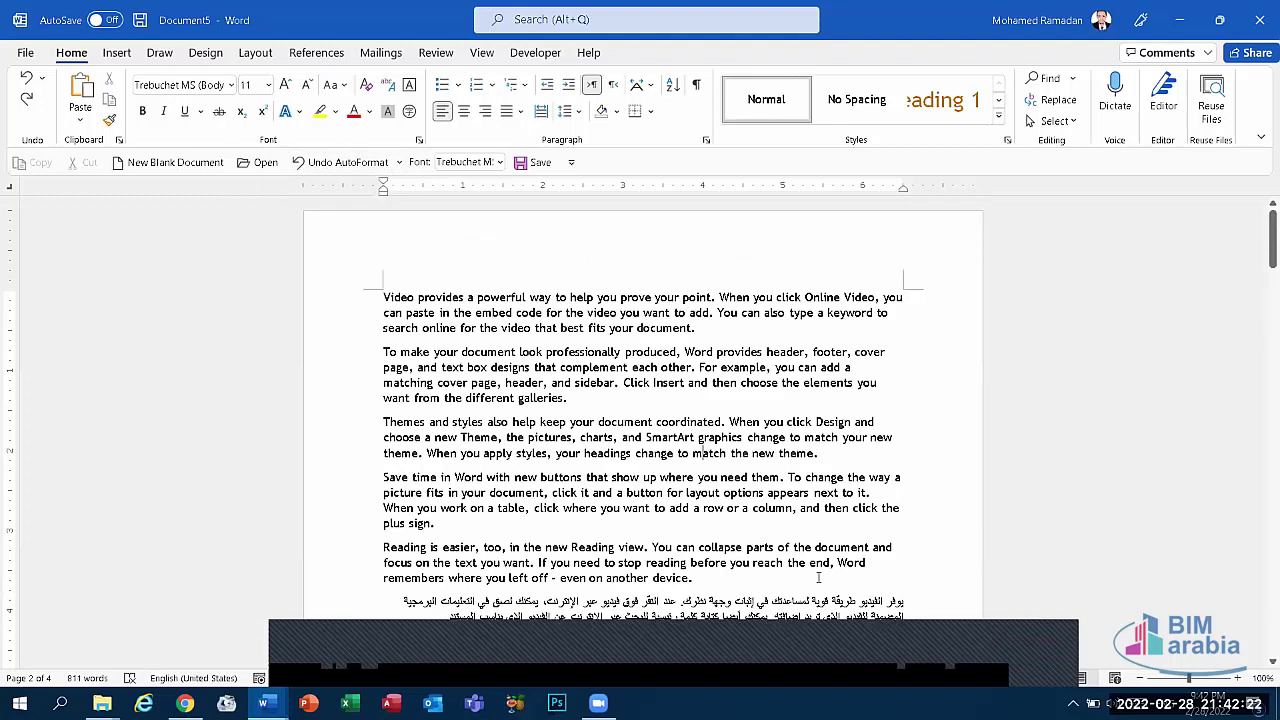
{"action": "scroll", "coordinate": [708, 453], "scroll_direction": "down", "scroll_amount": 3}
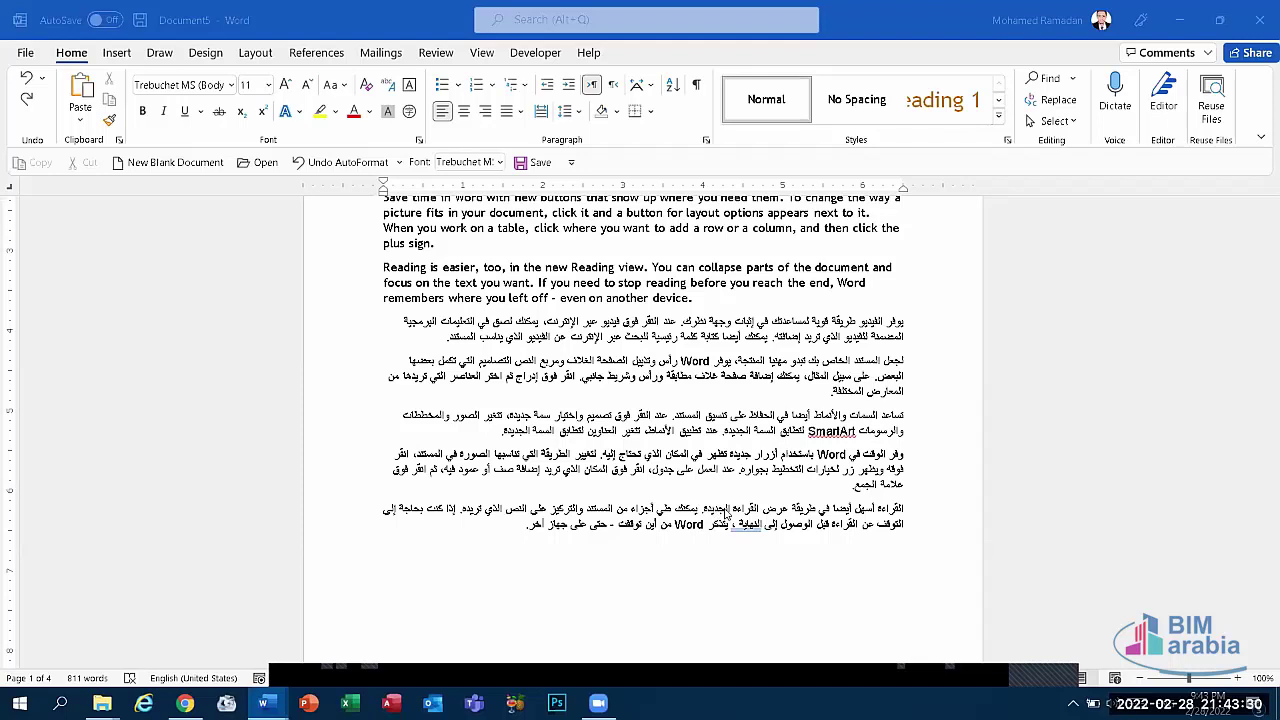
{"action": "left_click", "coordinate": [762, 532]}
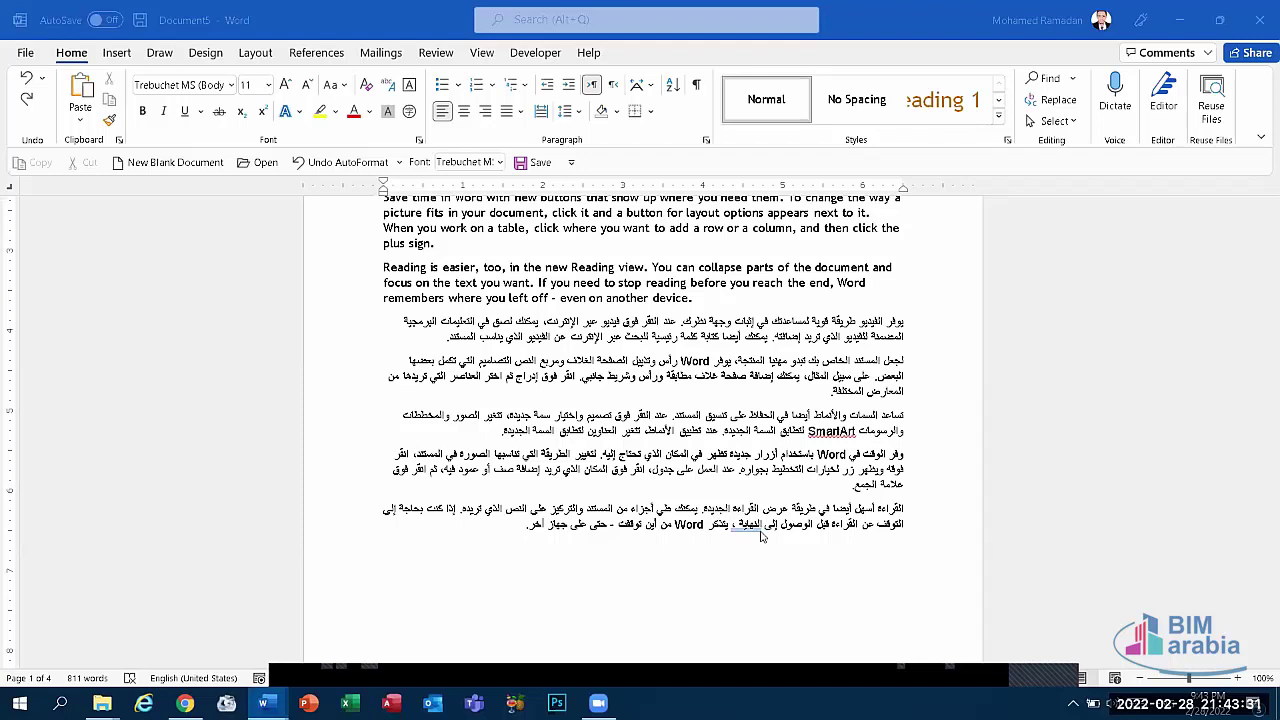
{"action": "left_click", "coordinate": [762, 532]}
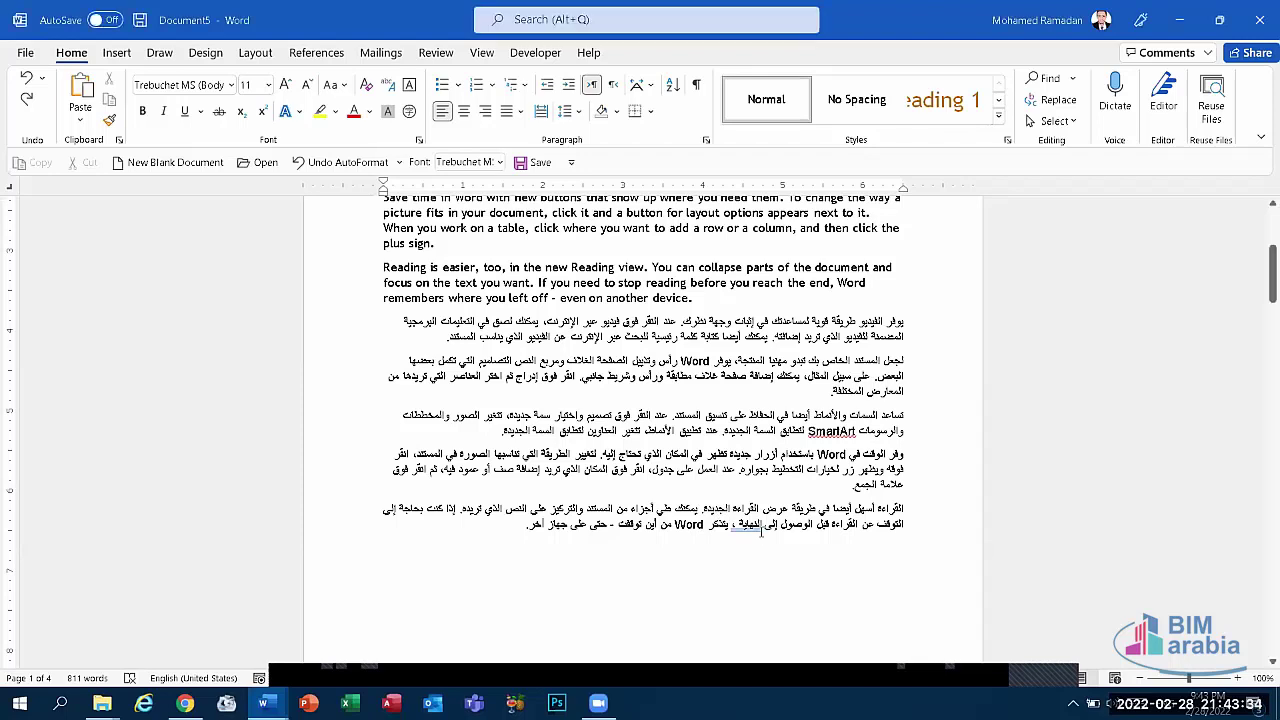
{"action": "scroll", "coordinate": [578, 512], "scroll_direction": "up", "scroll_amount": 1}
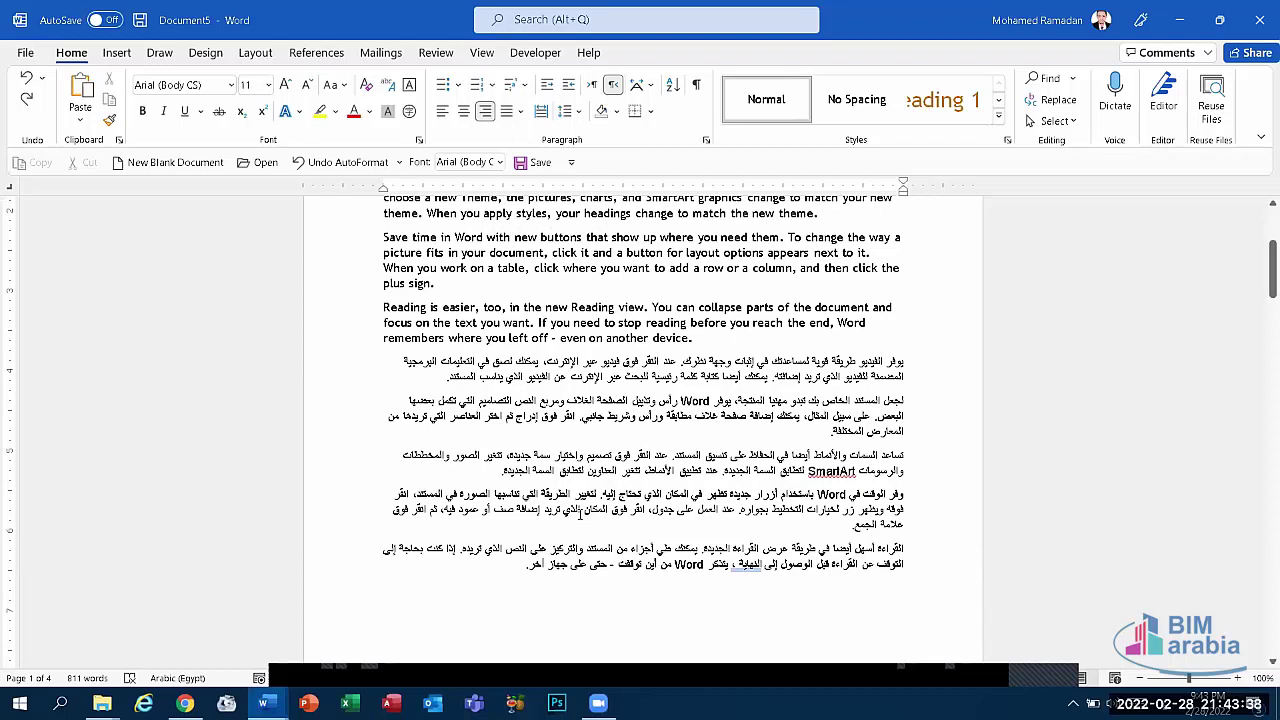
{"action": "scroll", "coordinate": [696, 633], "scroll_direction": "up", "scroll_amount": 6}
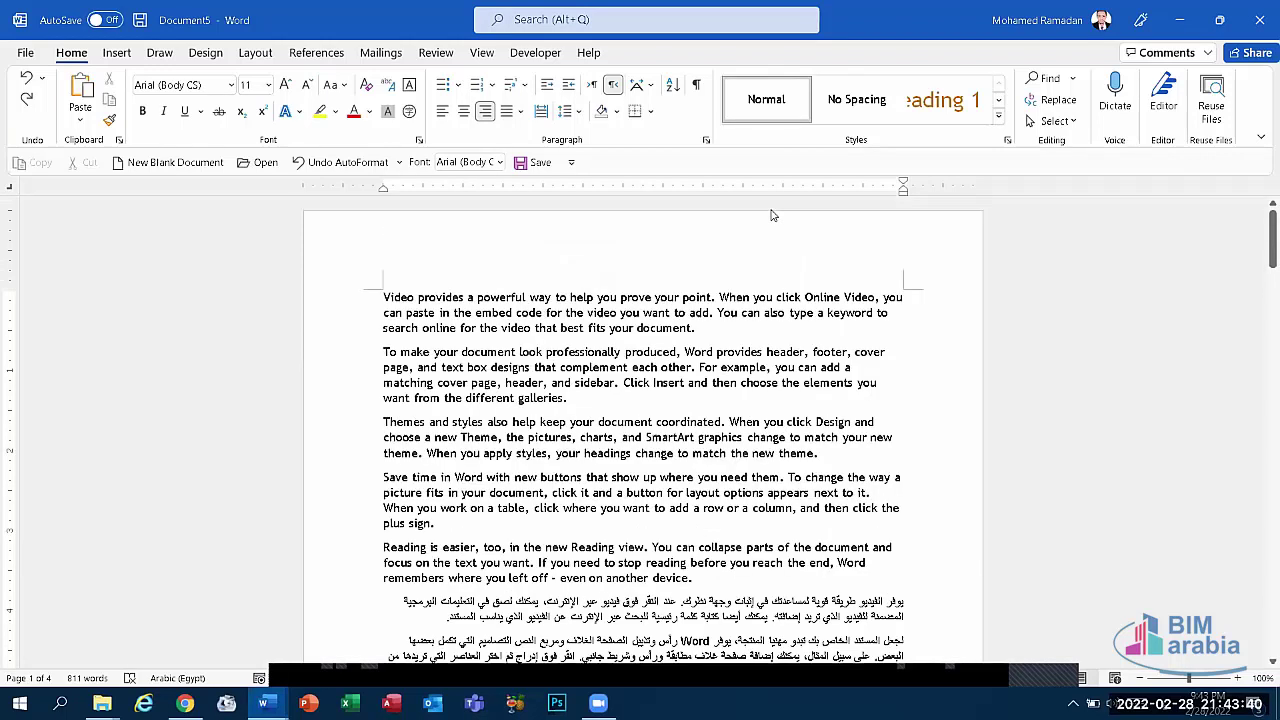
{"action": "scroll", "coordinate": [765, 228], "scroll_direction": "down", "scroll_amount": 5}
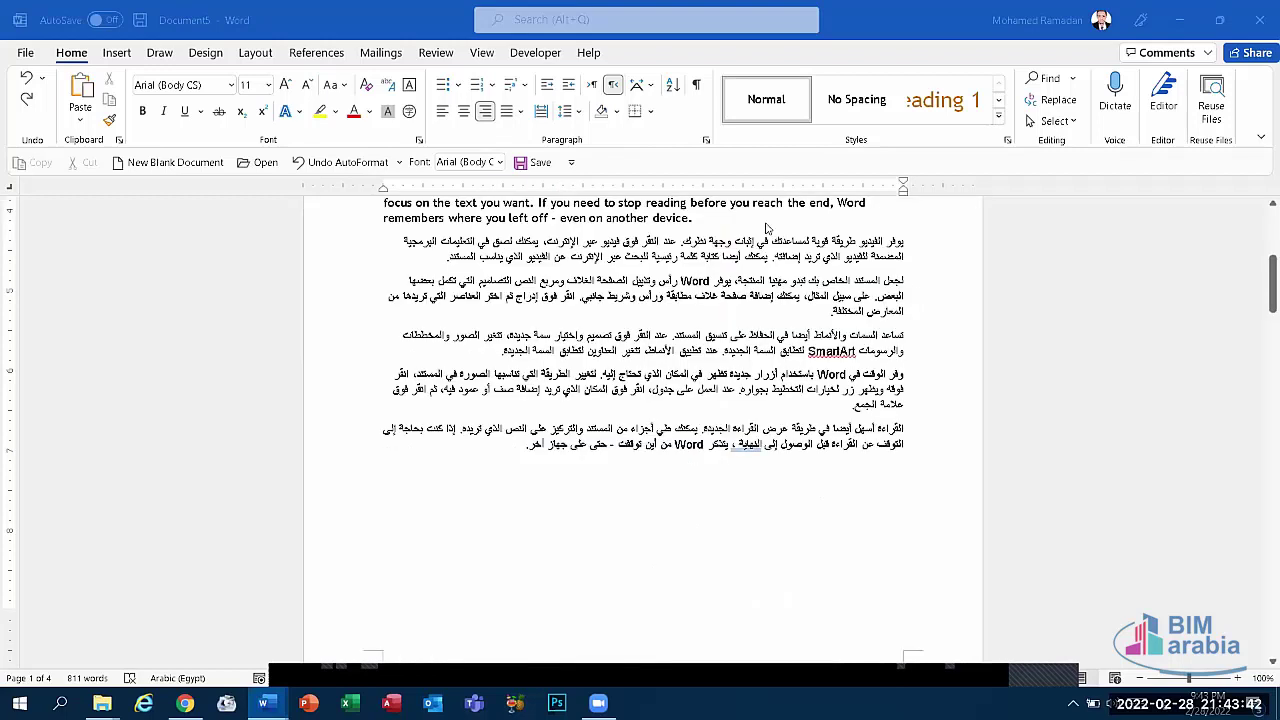
{"action": "scroll", "coordinate": [765, 228], "scroll_direction": "down", "scroll_amount": 10}
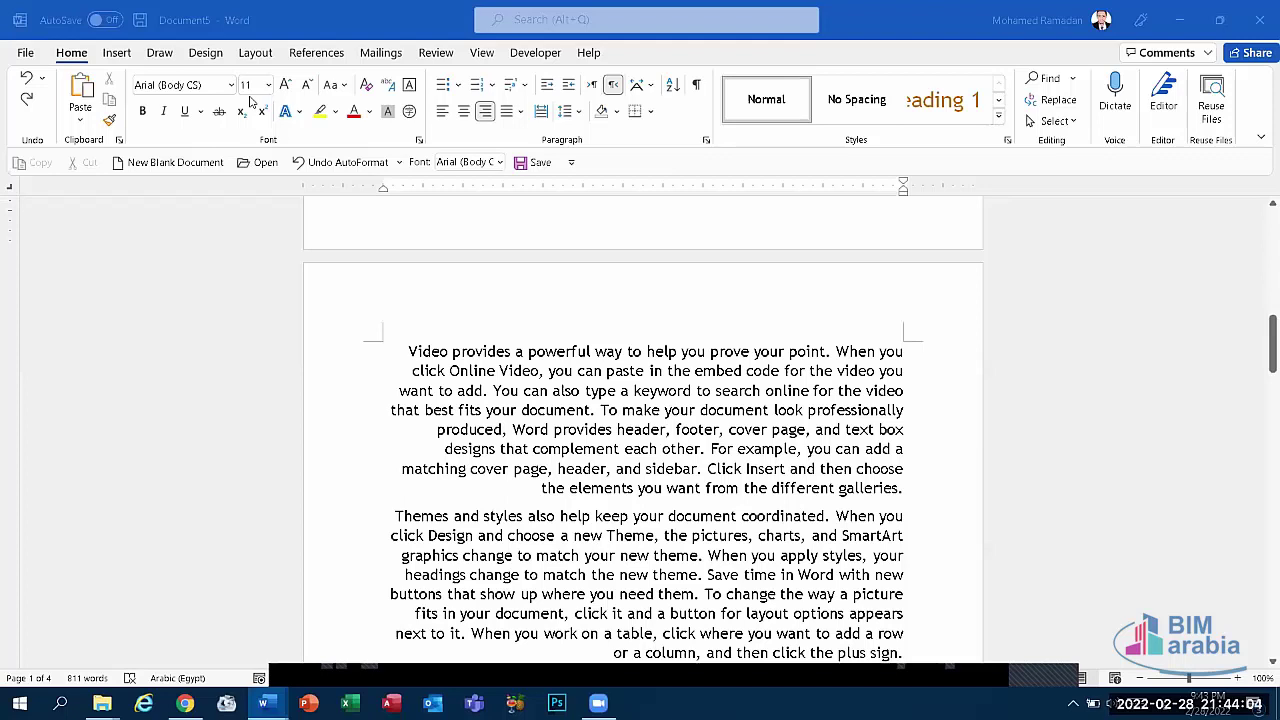
{"action": "key", "text": "Page_Down"}
{"action": "key", "text": "Page_Down"}
{"action": "key", "text": "Page_Down"}
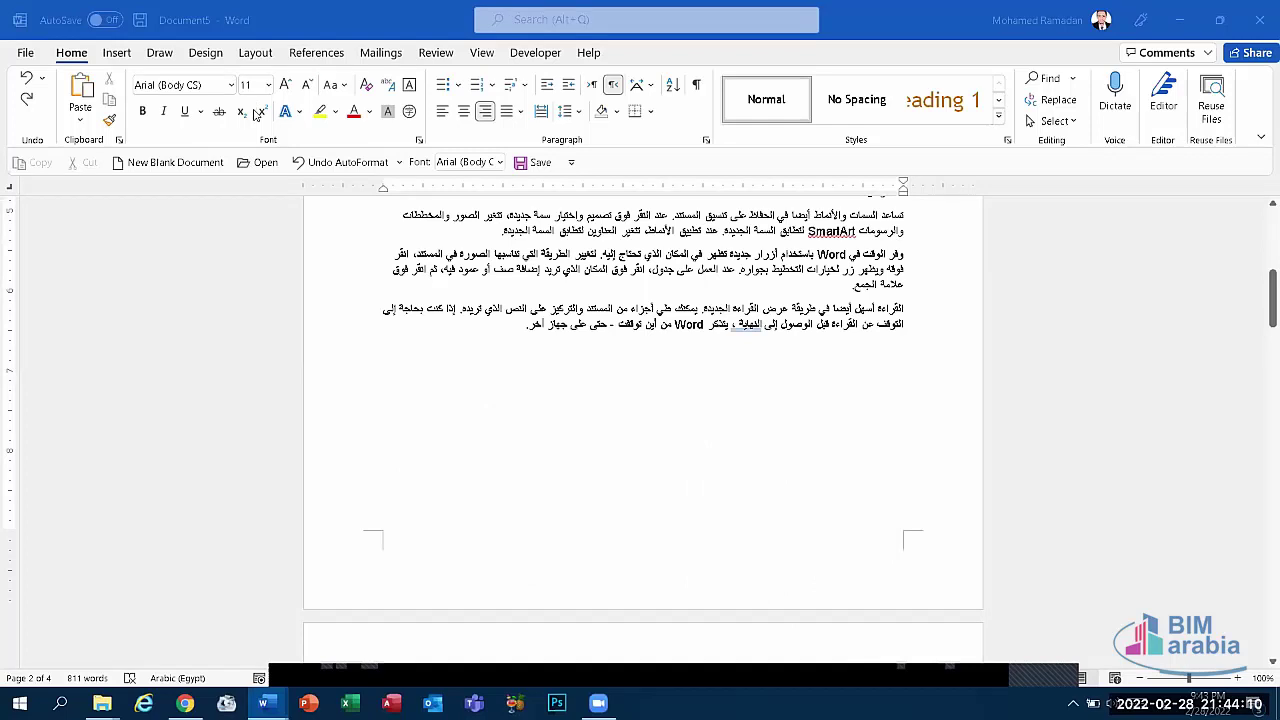
{"action": "scroll", "coordinate": [1134, 348], "scroll_direction": "up", "scroll_amount": 15}
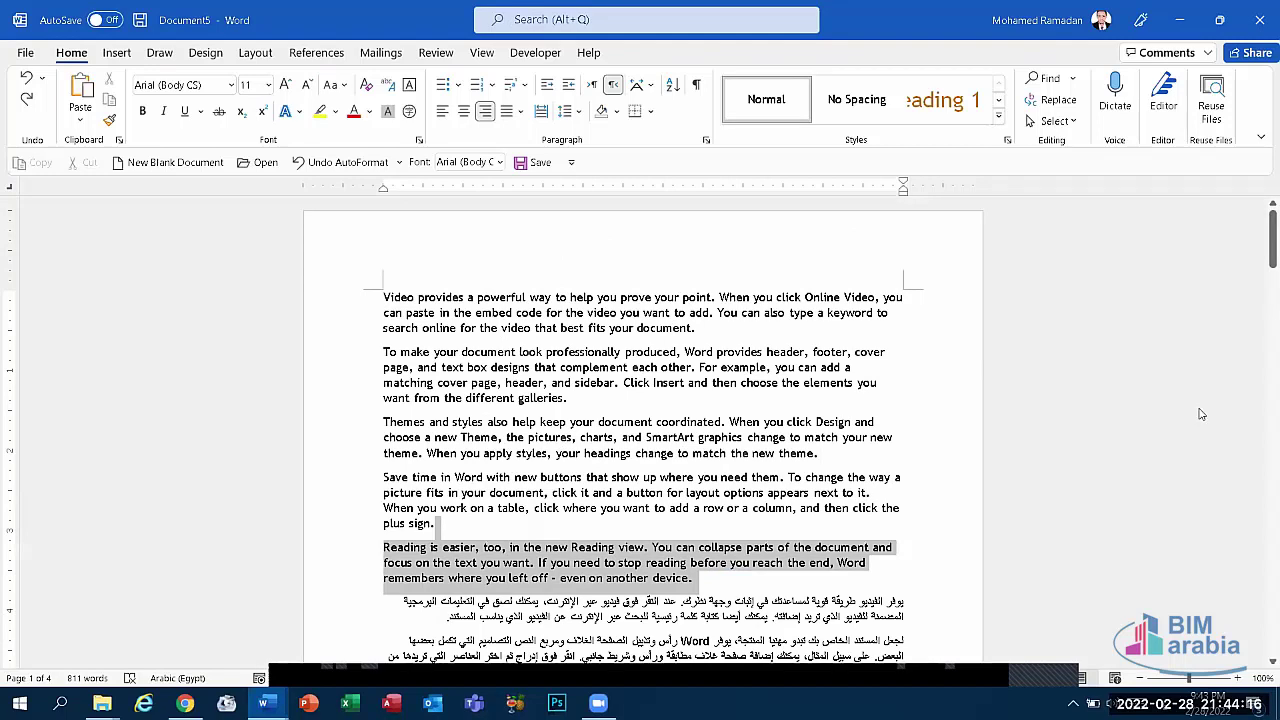
- Run Review > Translate Selection on the English text, view the result, then close Translator
{"action": "key", "text": "ctrl+shift+Home"}
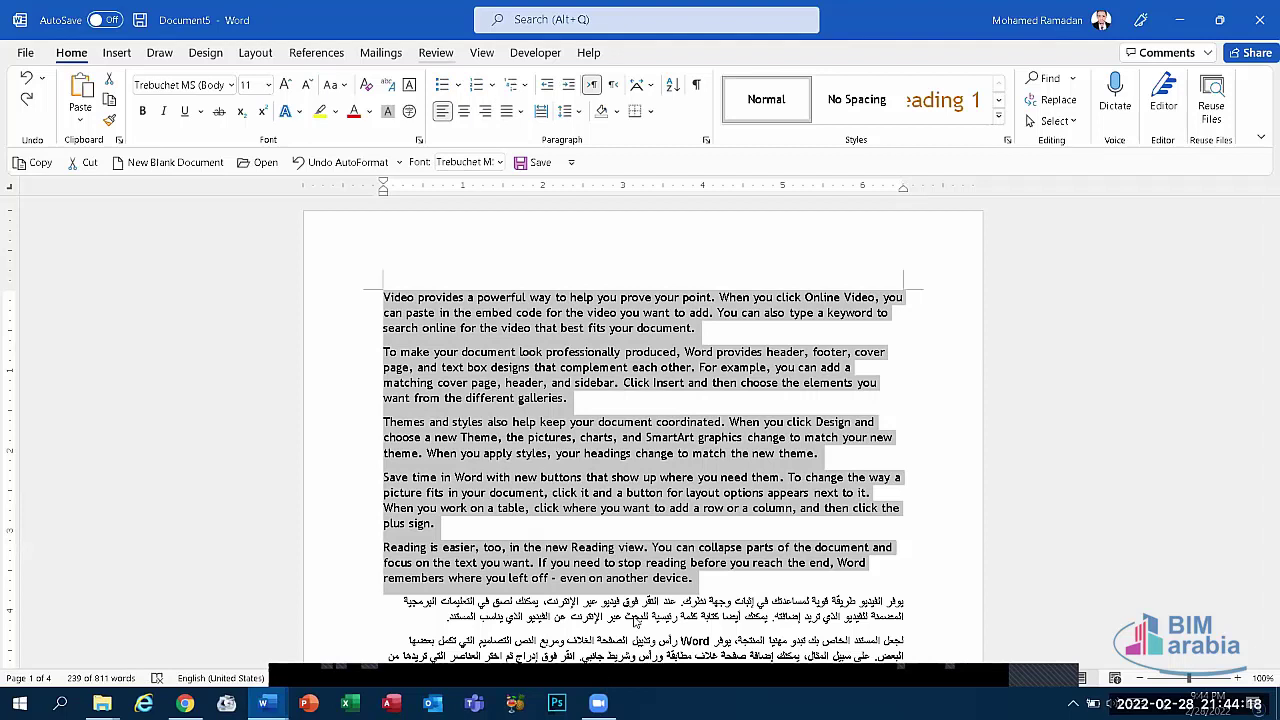
{"action": "key", "text": "alt+r"}
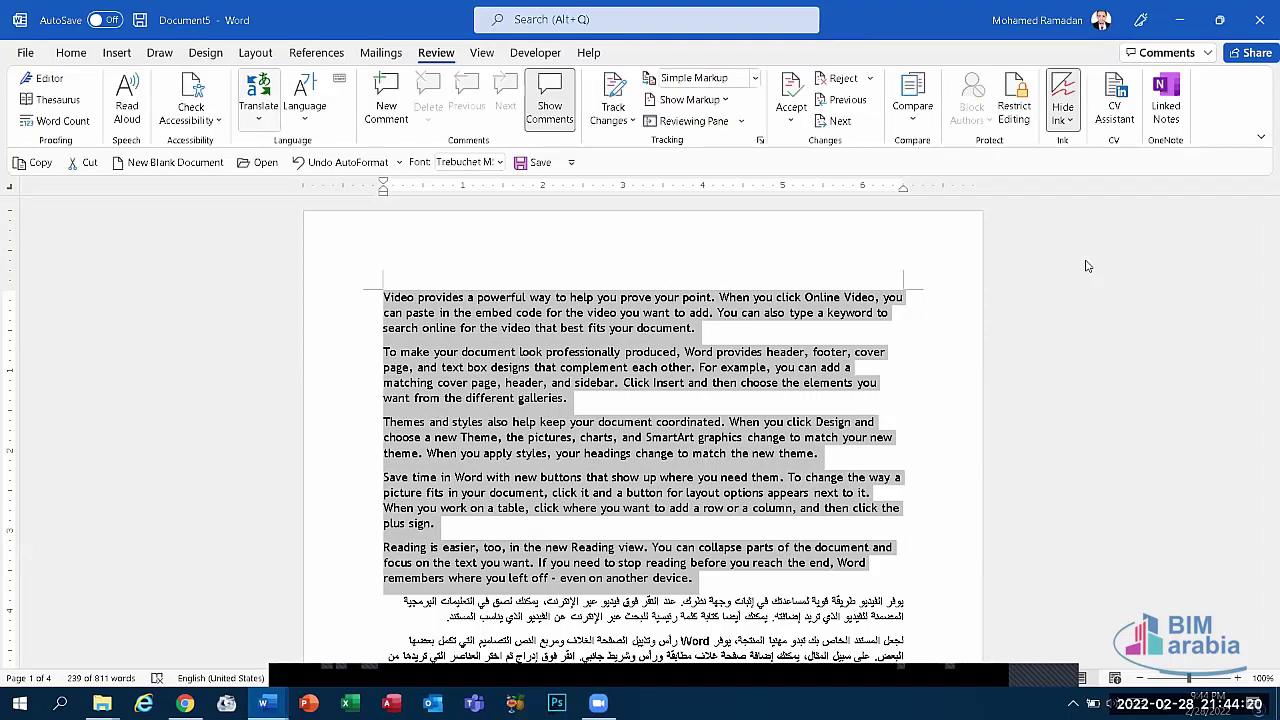
{"action": "key", "text": "alt+r"}
{"action": "key", "text": "l"}
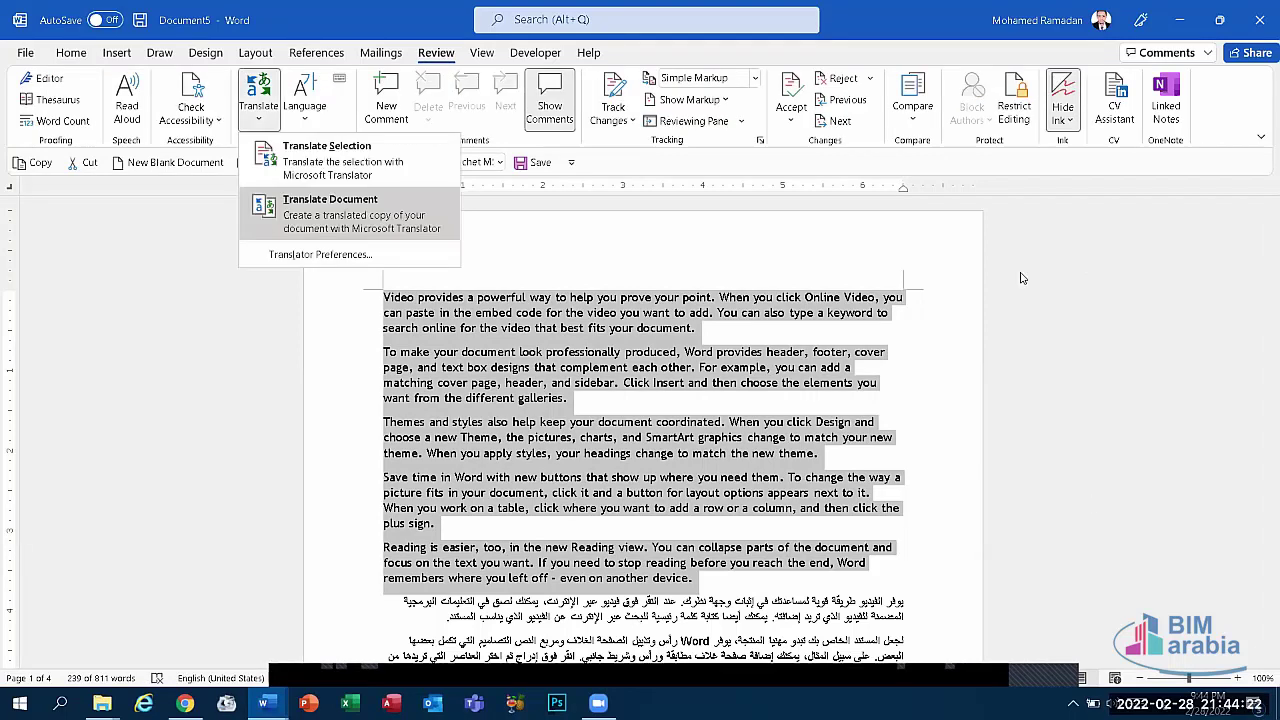
{"action": "key", "text": "s"}
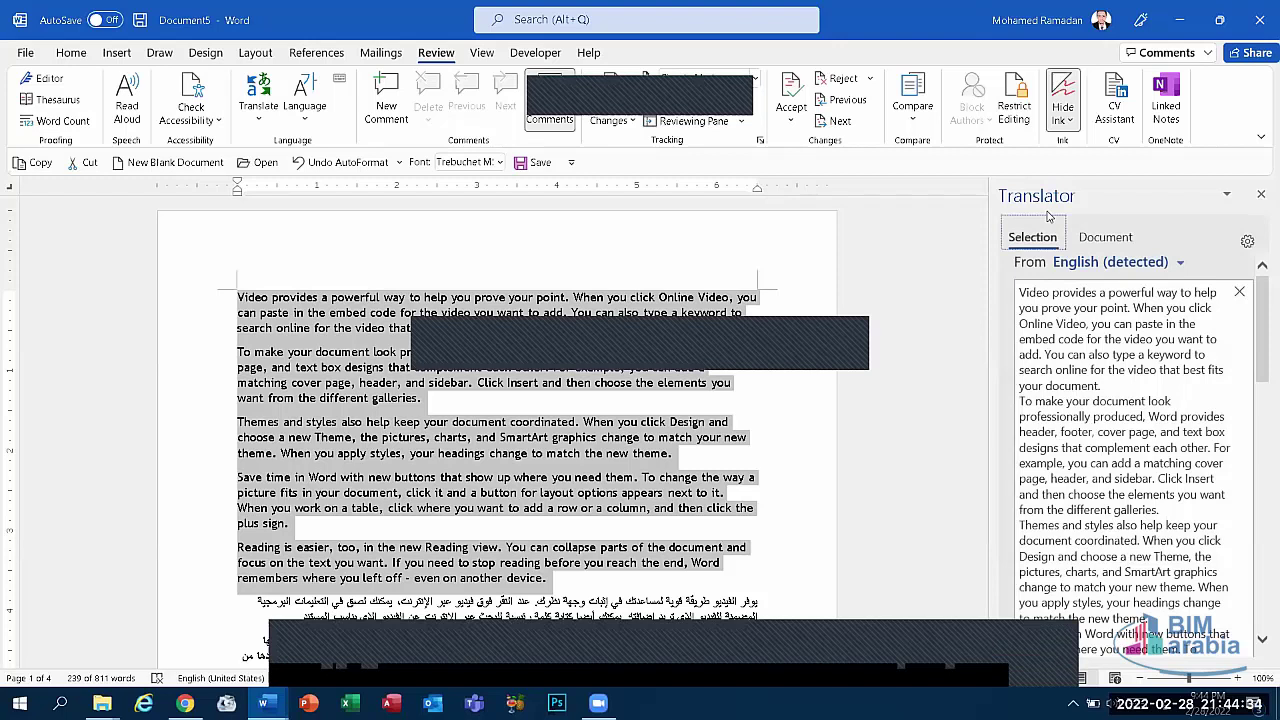
{"action": "scroll", "coordinate": [727, 637], "scroll_direction": "down", "scroll_amount": 1}
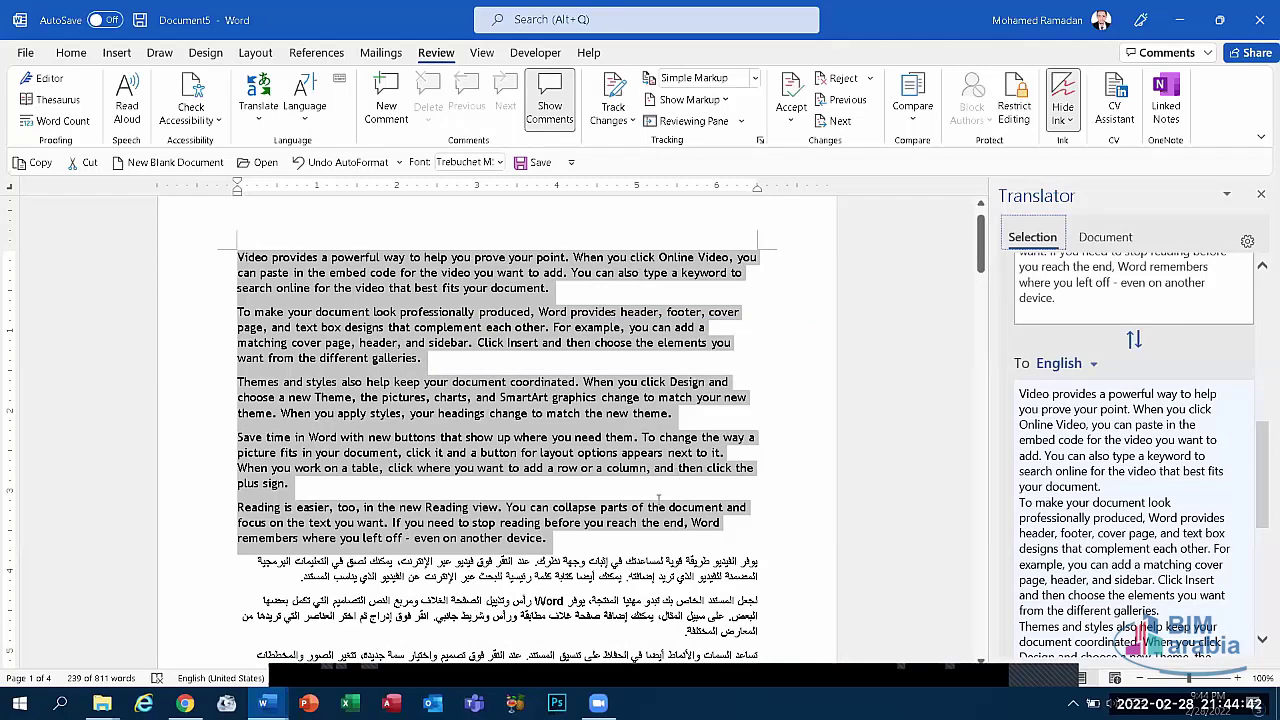
{"action": "key", "text": "Right"}
{"action": "scroll", "coordinate": [643, 400], "scroll_direction": "down", "scroll_amount": 5}
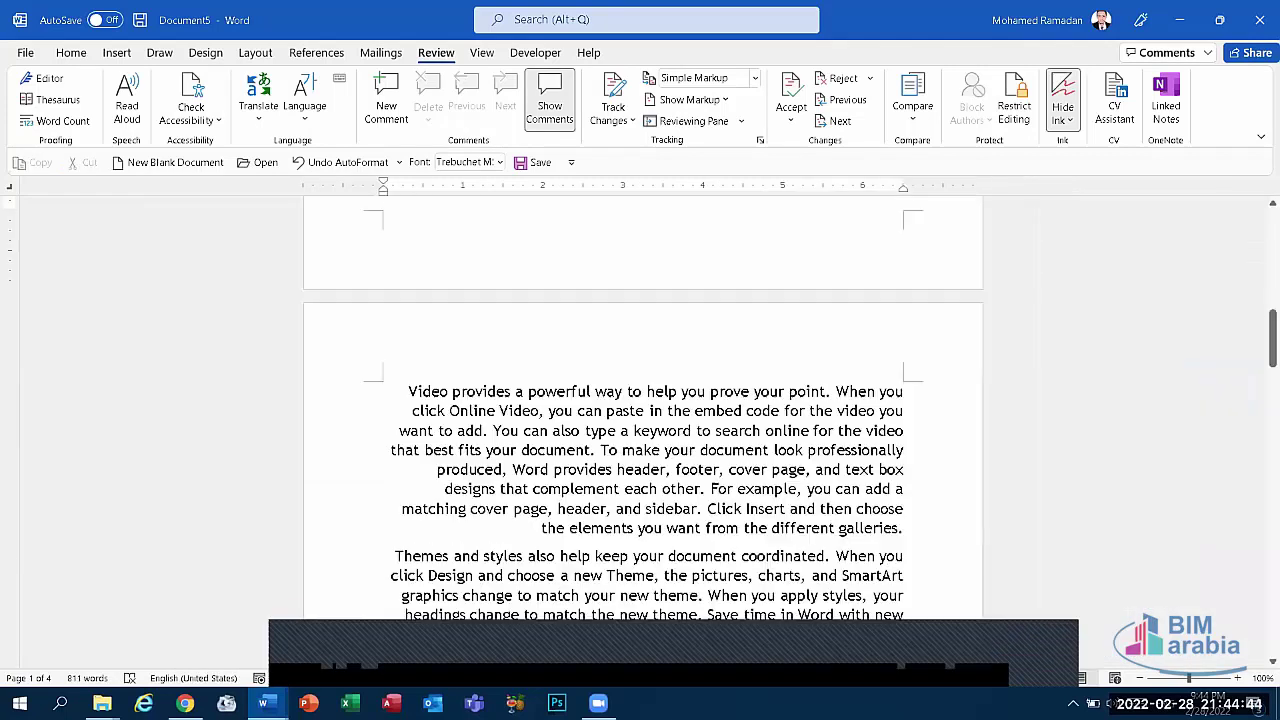
- Type the =rand() line on page 3 and grow its font three sizes
{"action": "key", "text": "Return"}
{"action": "type", "text": "=r"}
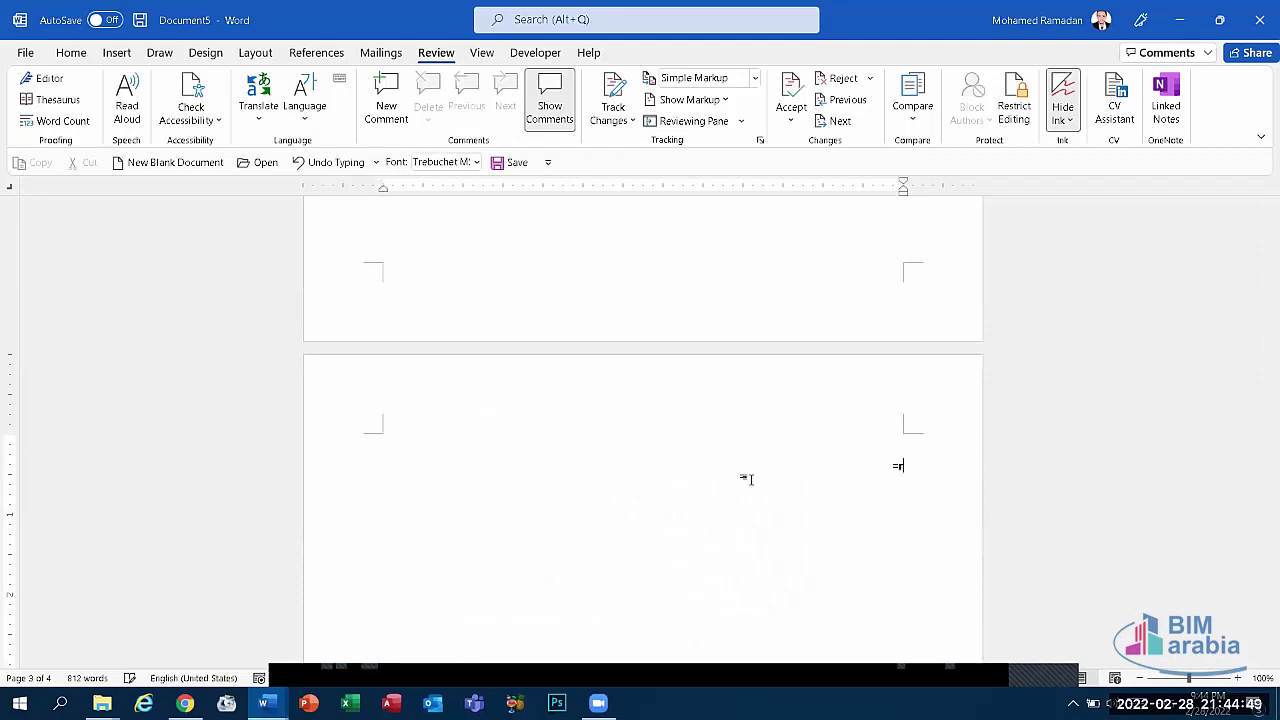
{"action": "type", "text": "a"}
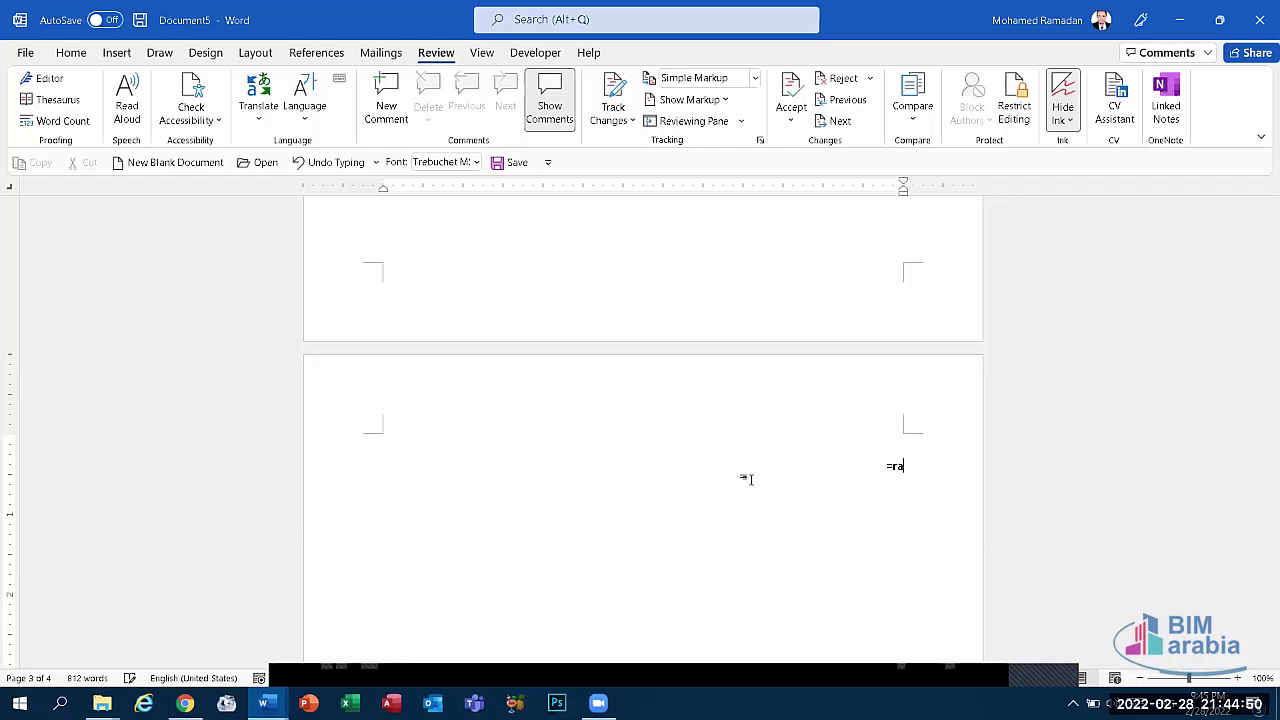
{"action": "type", "text": "nd()"}
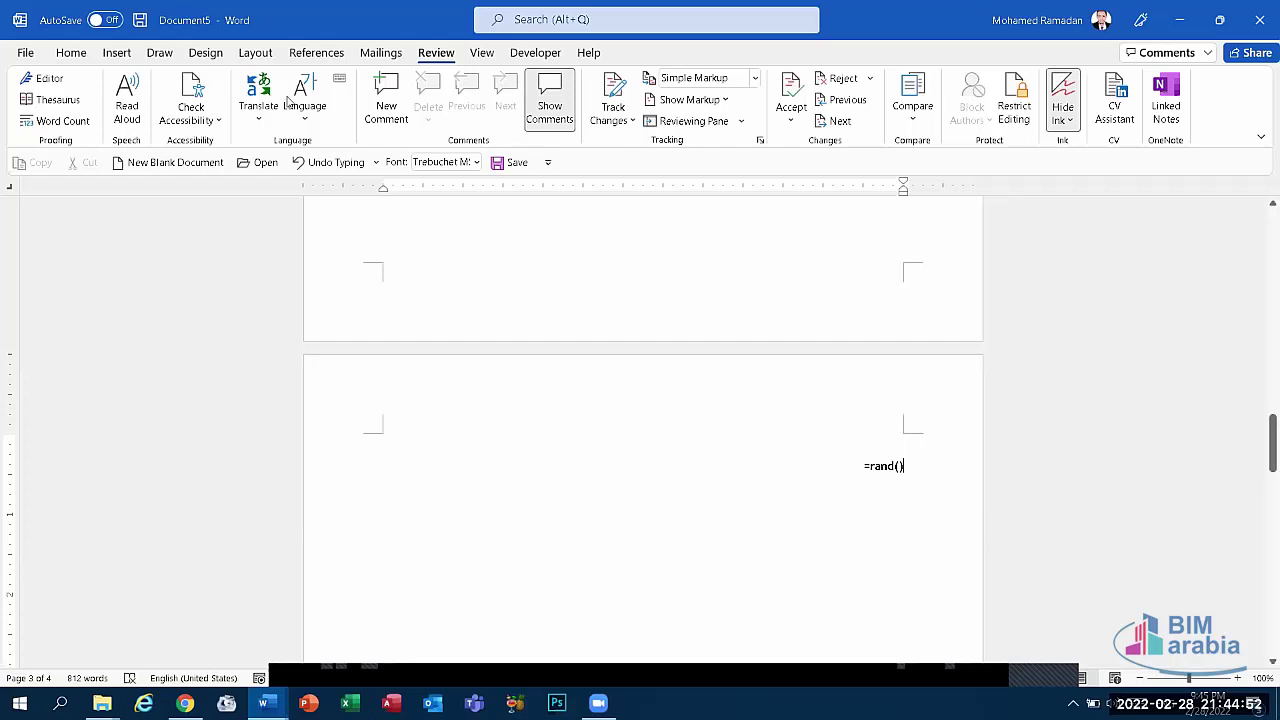
{"action": "left_click", "coordinate": [71, 52]}
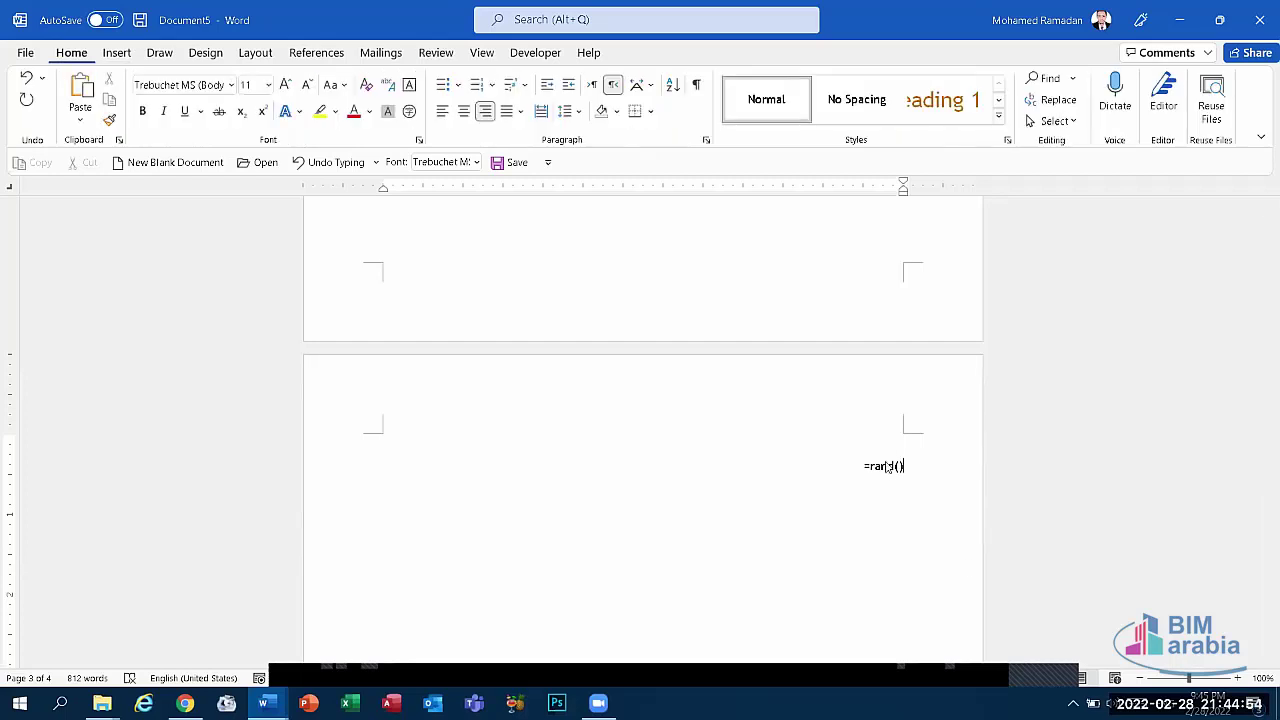
{"action": "double_click", "coordinate": [884, 467]}
{"action": "left_click", "coordinate": [889, 468]}
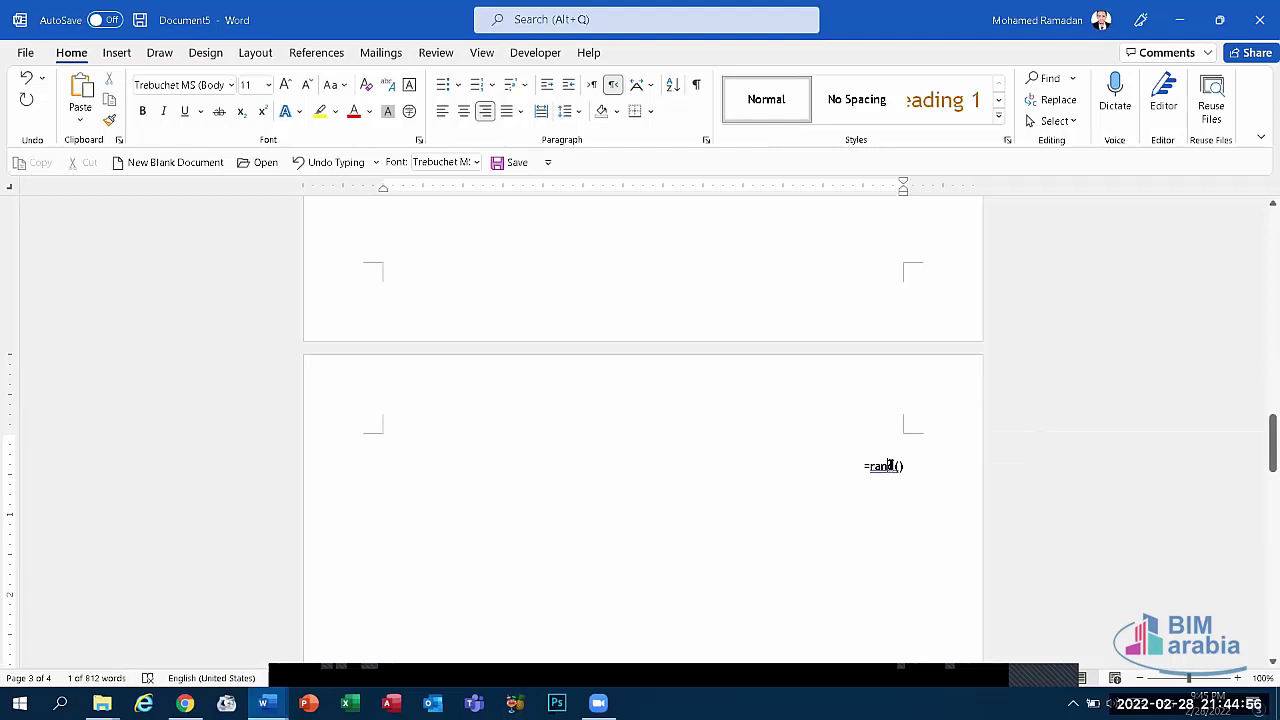
{"action": "key", "text": "ctrl+a"}
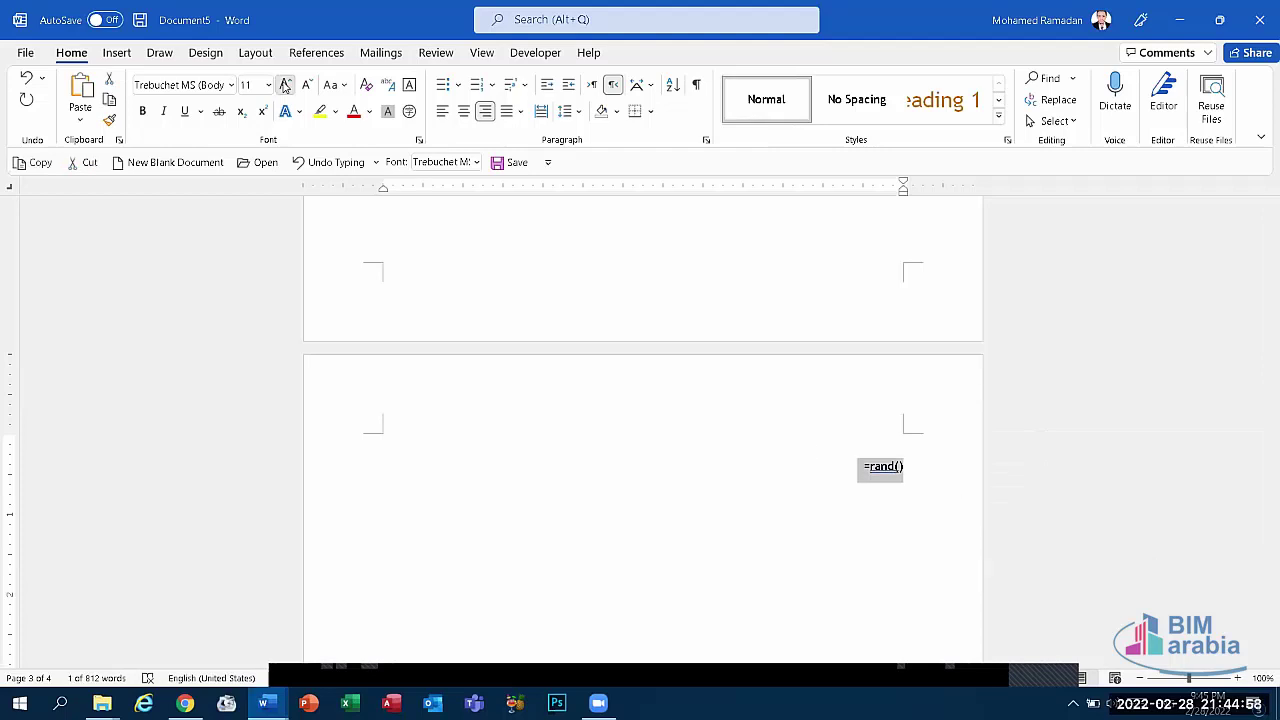
{"action": "left_click", "coordinate": [285, 85]}
{"action": "left_click", "coordinate": [285, 85]}
{"action": "left_click", "coordinate": [285, 85]}
{"action": "left_click", "coordinate": [285, 85]}
{"action": "left_click", "coordinate": [285, 85]}
{"action": "left_click", "coordinate": [285, 85]}
{"action": "left_click", "coordinate": [285, 85]}
{"action": "left_click", "coordinate": [285, 85]}
{"action": "left_click", "coordinate": [285, 85]}
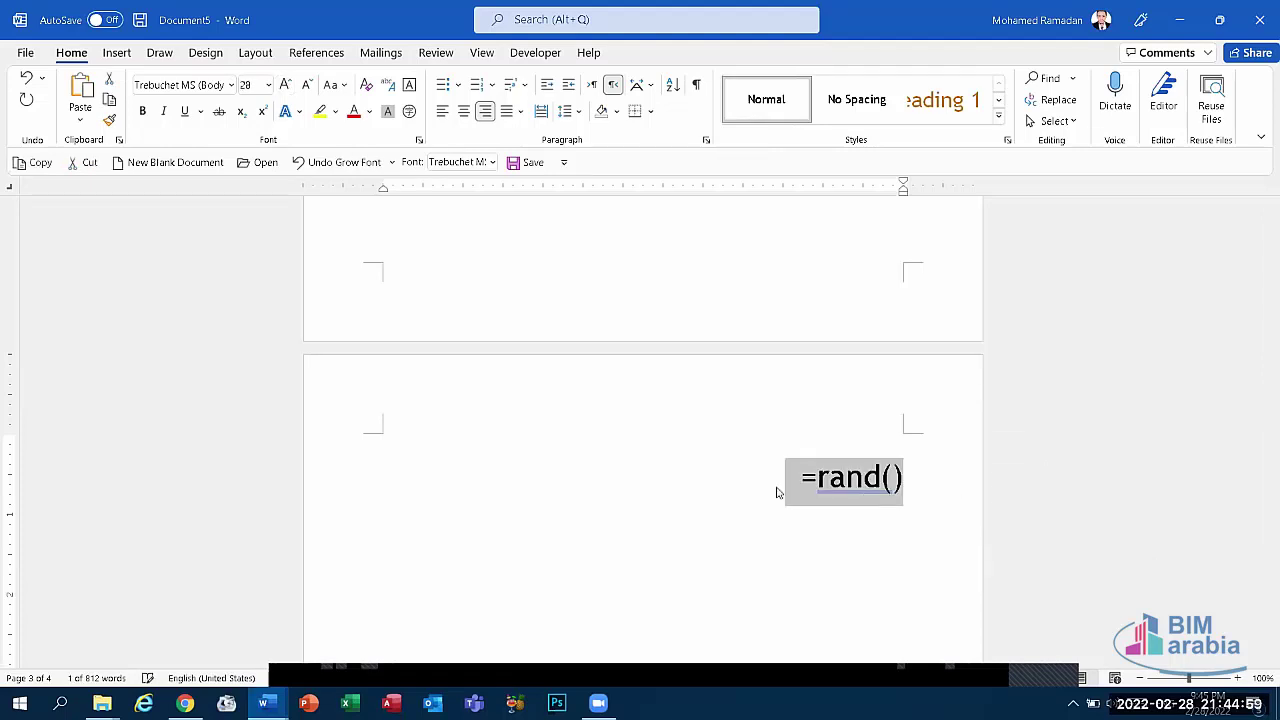
- Select the whole =rand() line and delete it
{"action": "left_click", "coordinate": [869, 485]}
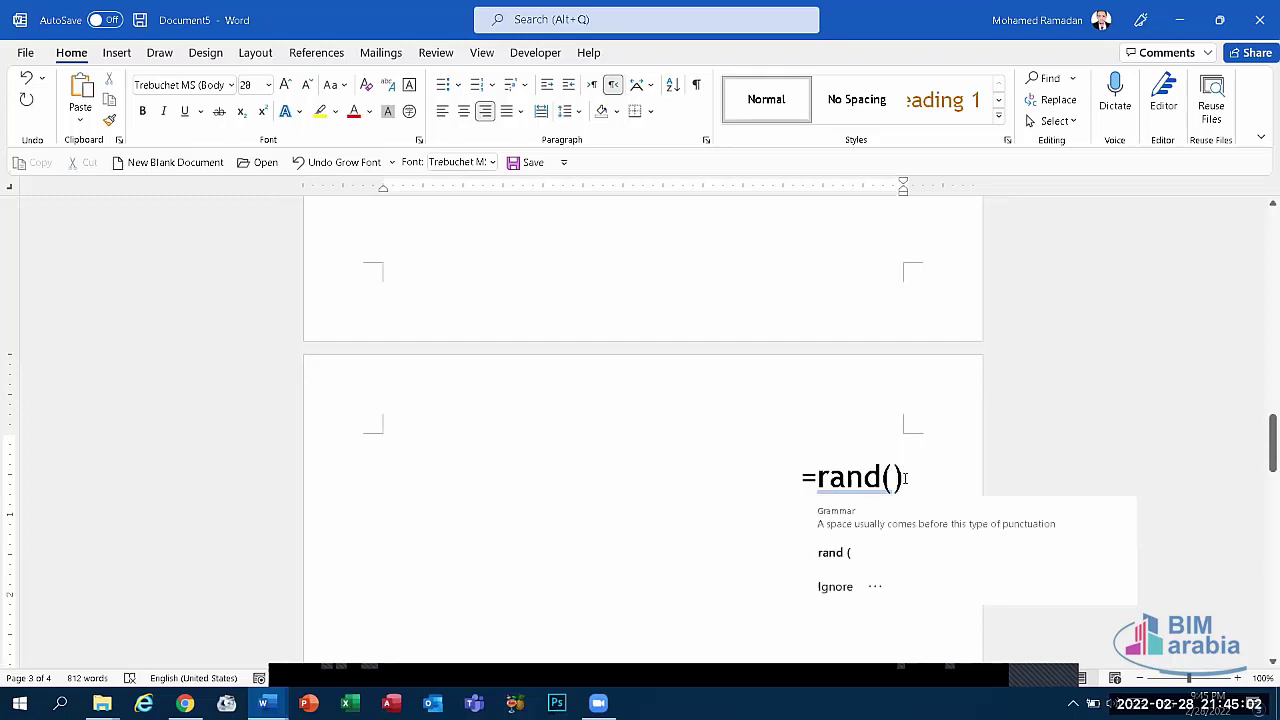
{"action": "left_click", "coordinate": [906, 470]}
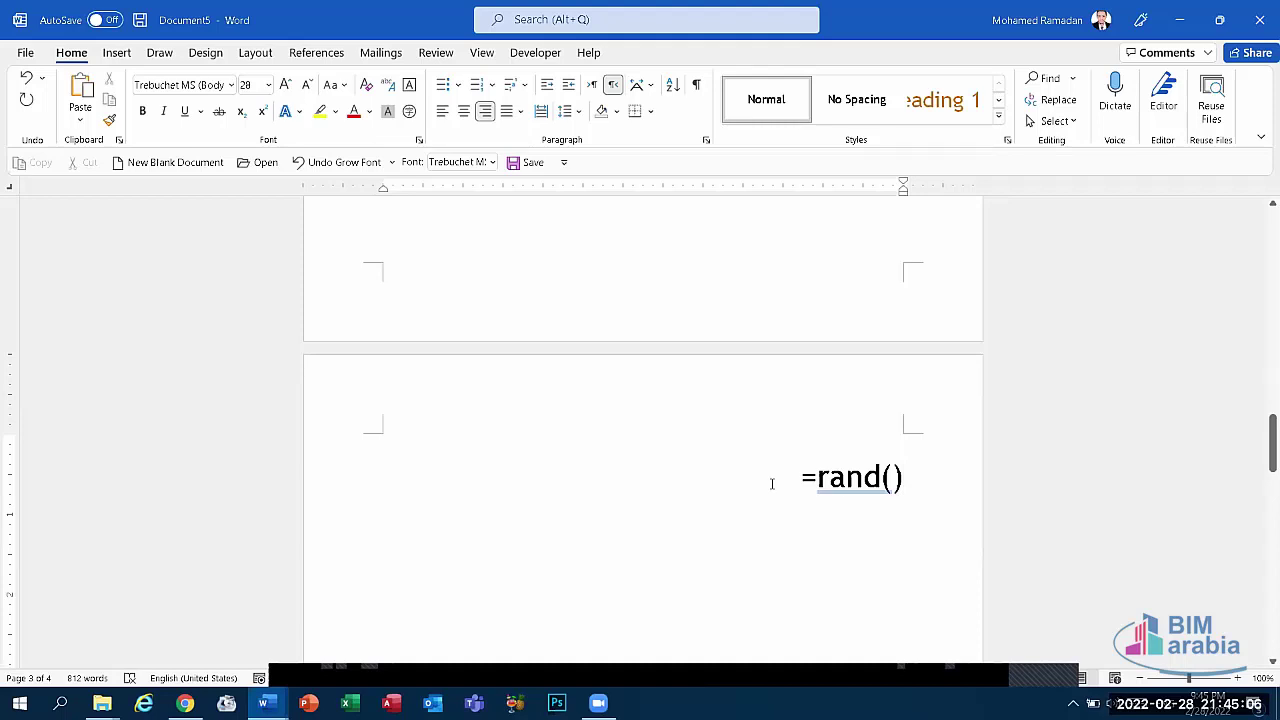
{"action": "left_click_drag", "start_coordinate": [783, 483], "coordinate": [850, 490]}
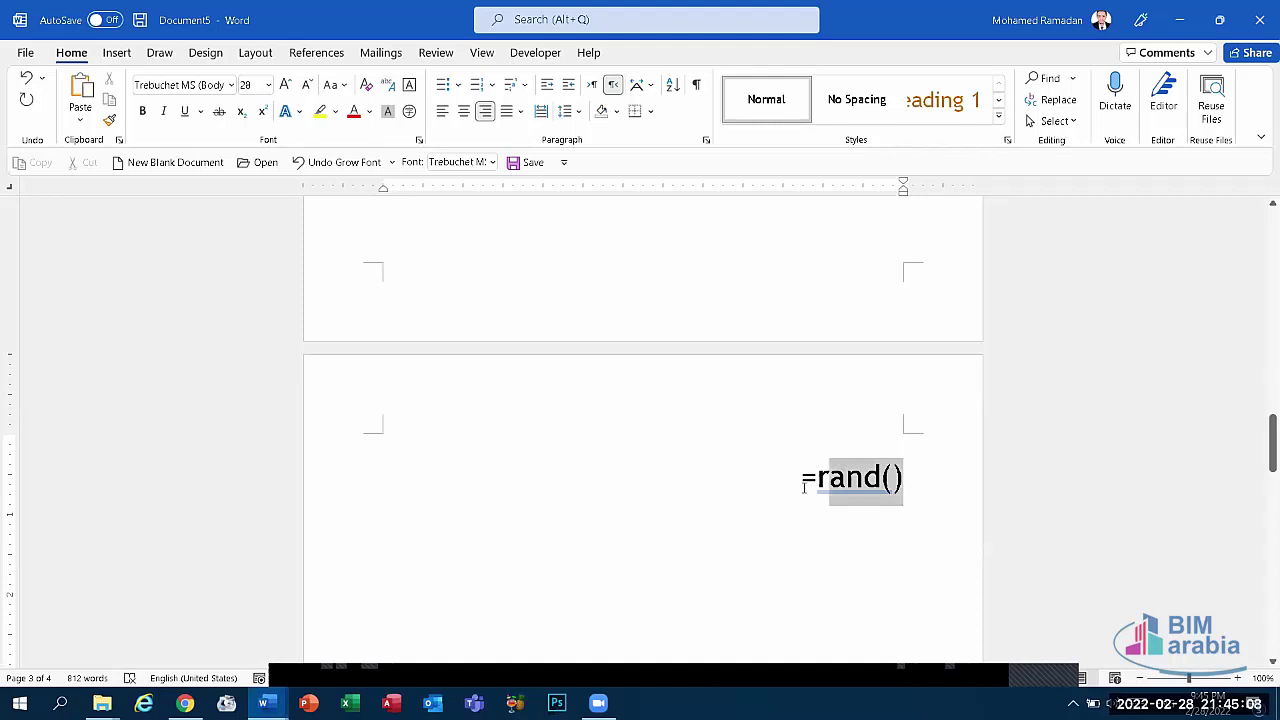
{"action": "triple_click", "coordinate": [850, 490]}
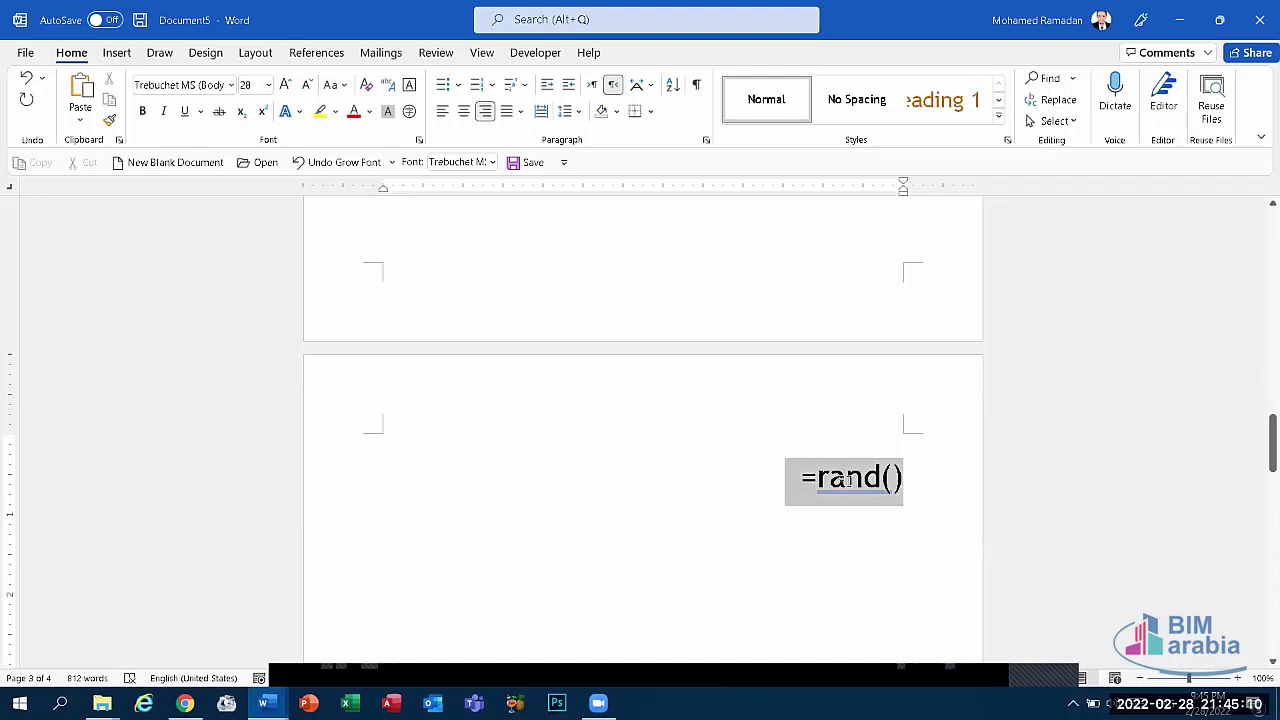
{"action": "key", "text": "BackSpace"}
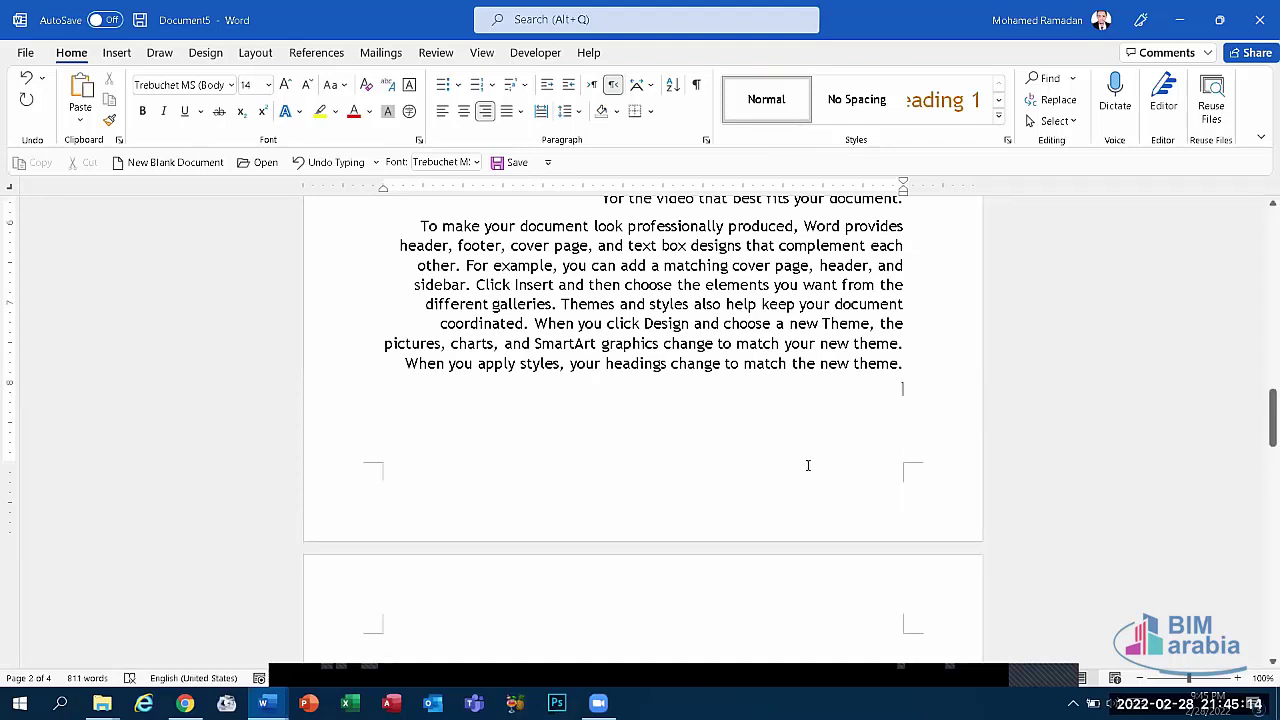
- Review the paragraphs on pages 2–3, then show the File backstage Home page
{"action": "scroll", "coordinate": [806, 463], "scroll_direction": "down", "scroll_amount": 5}
{"action": "mouse_move", "coordinate": [1268, 560]}
{"action": "left_mouse_down"}
{"action": "mouse_move", "coordinate": [1251, 354]}
{"action": "mouse_move", "coordinate": [1262, 376]}
{"action": "left_mouse_up"}
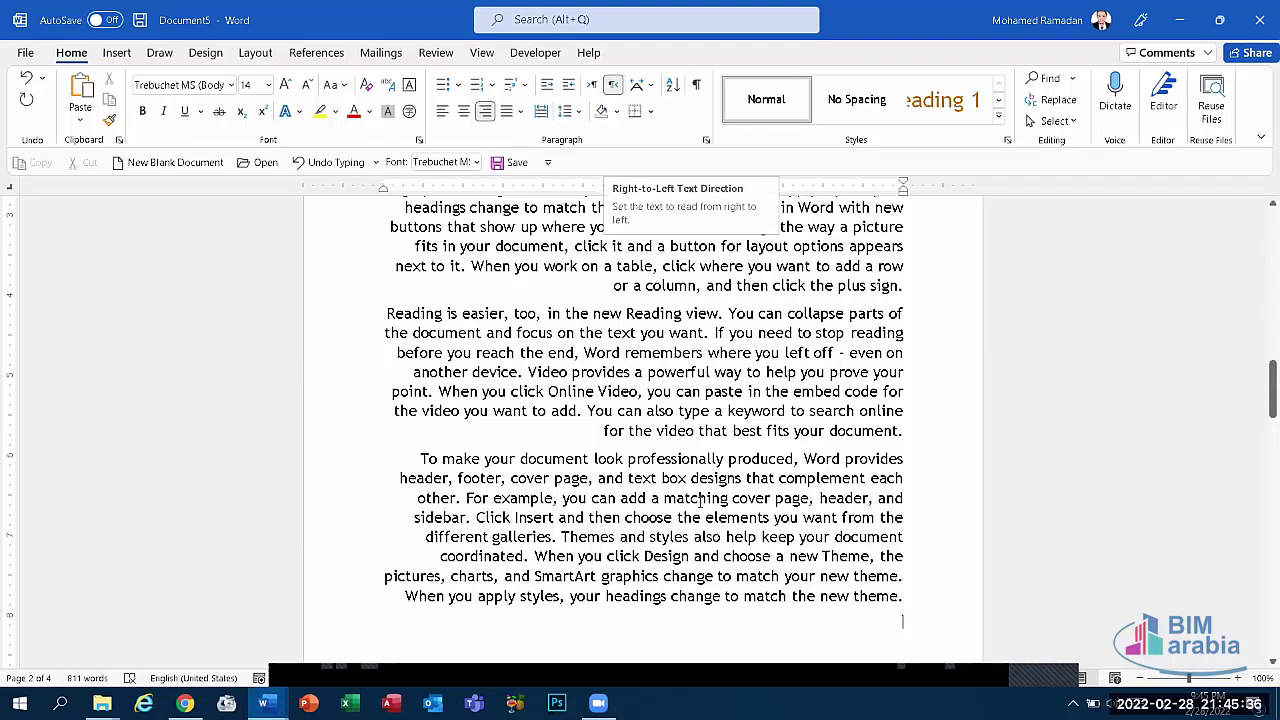
{"action": "scroll", "coordinate": [701, 497], "scroll_direction": "down", "scroll_amount": 8}
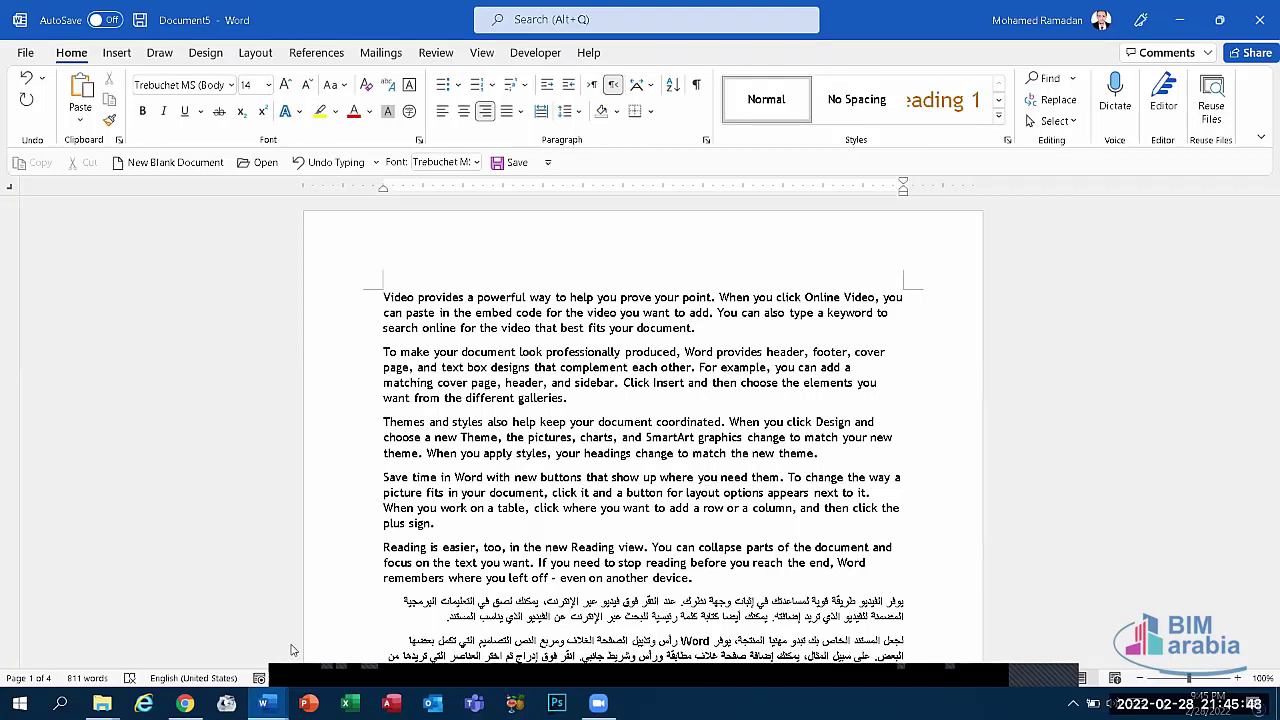
{"action": "left_click", "coordinate": [612, 680]}
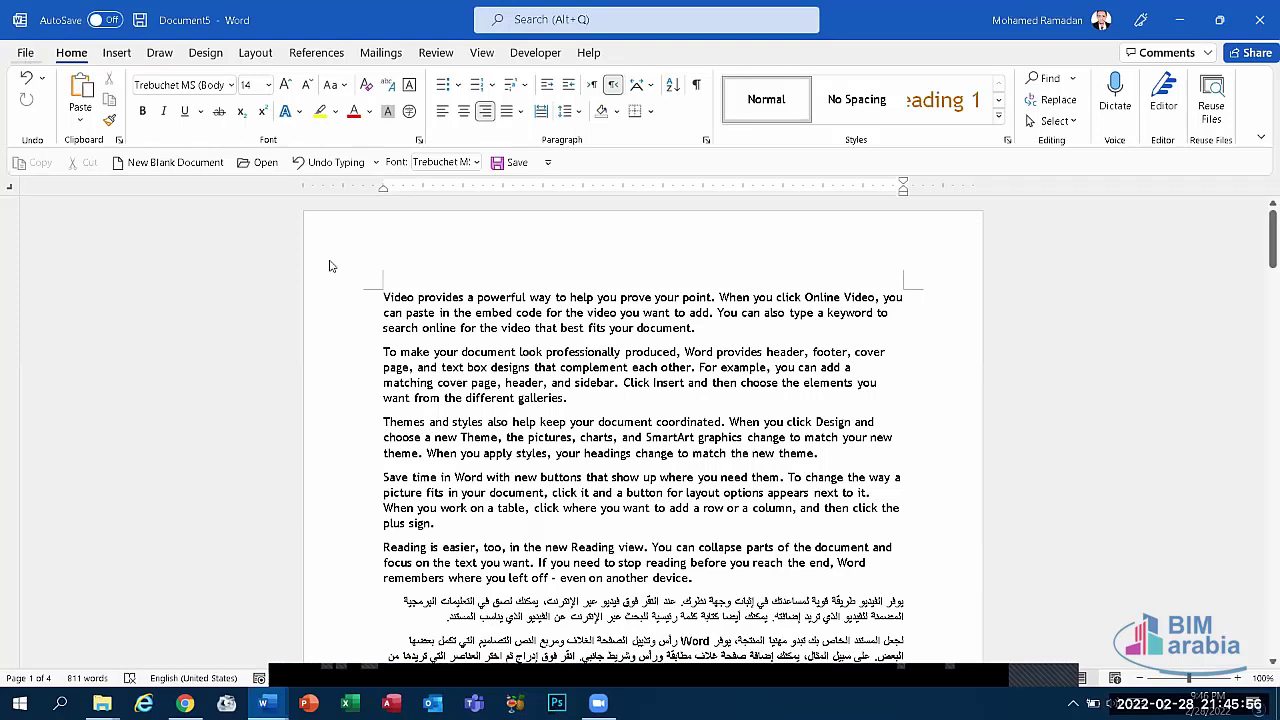
{"action": "left_click", "coordinate": [26, 52]}
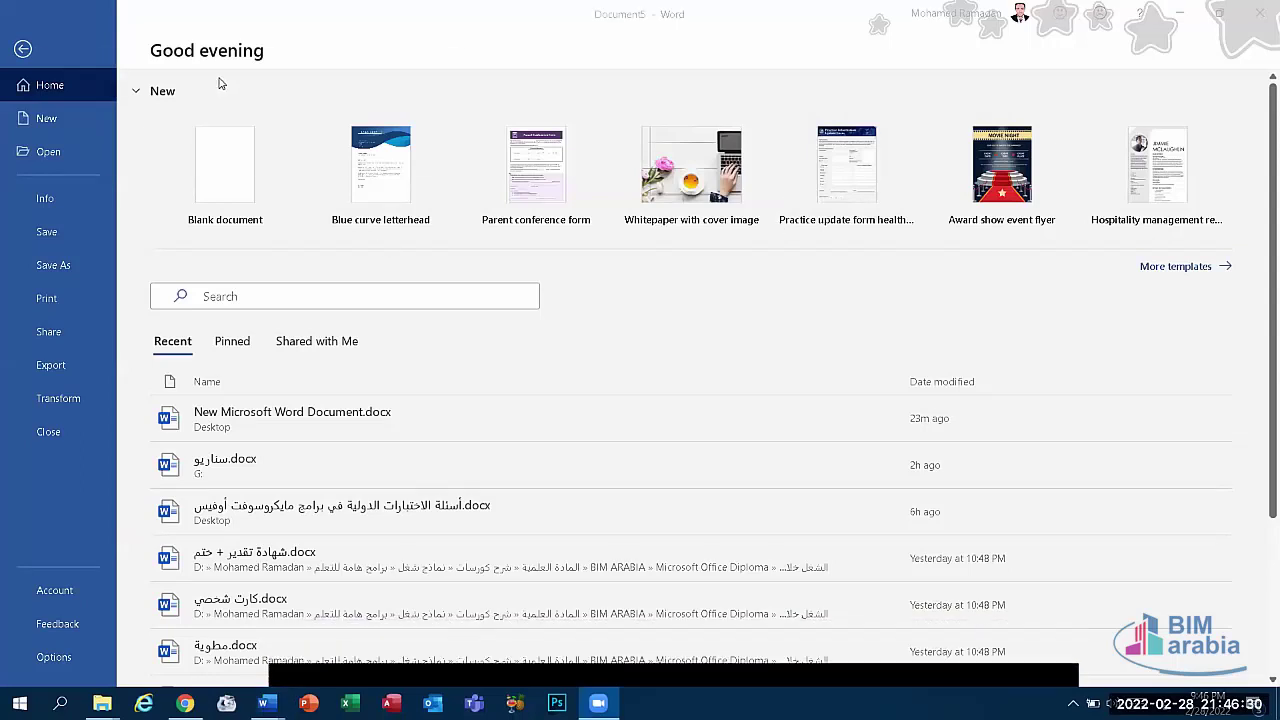
- Preview and close the Parent conference form, then scroll through More templates
{"action": "key", "text": "XF86AudioRaiseVolume"}
{"action": "left_click", "coordinate": [512, 175]}
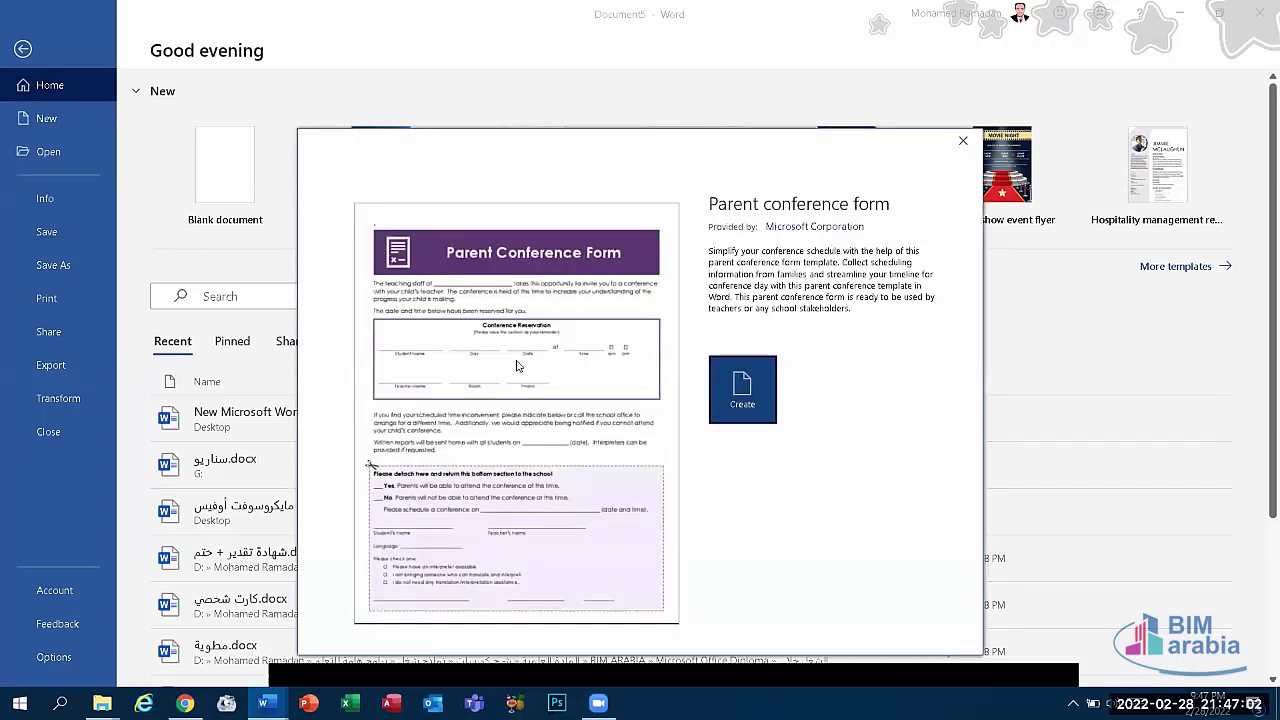
{"action": "left_click", "coordinate": [962, 140]}
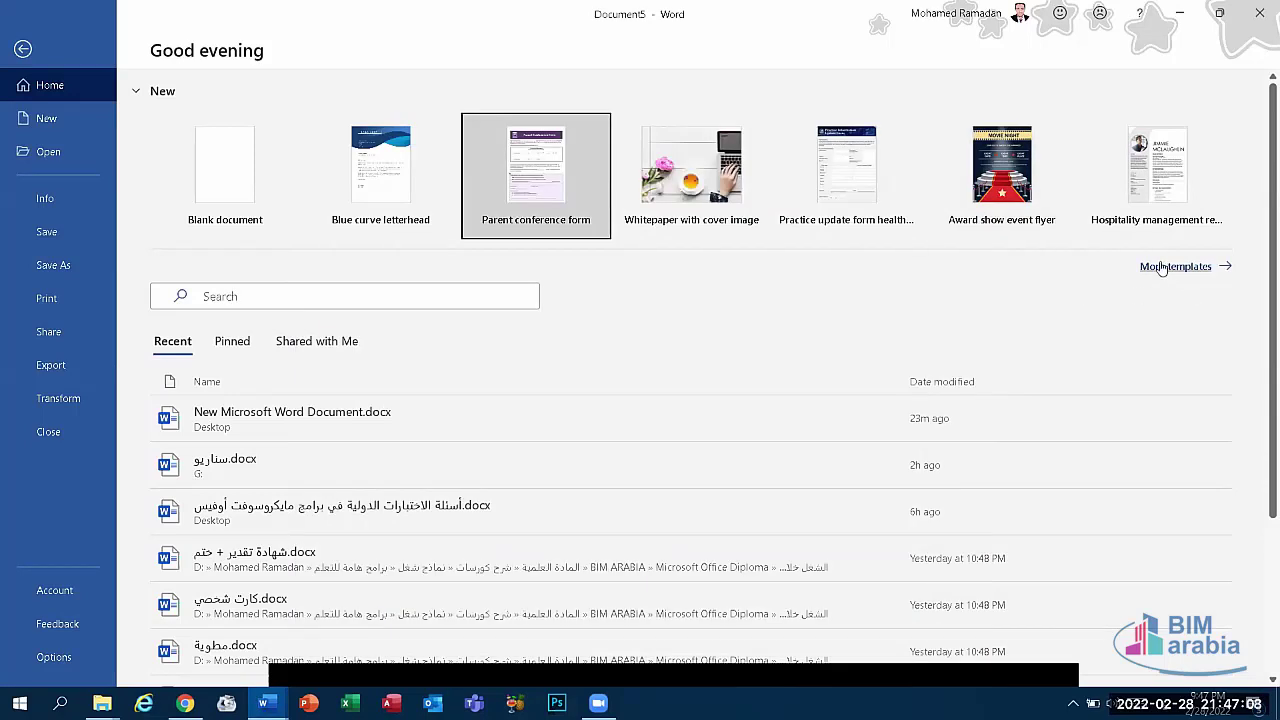
{"action": "left_click", "coordinate": [1161, 268]}
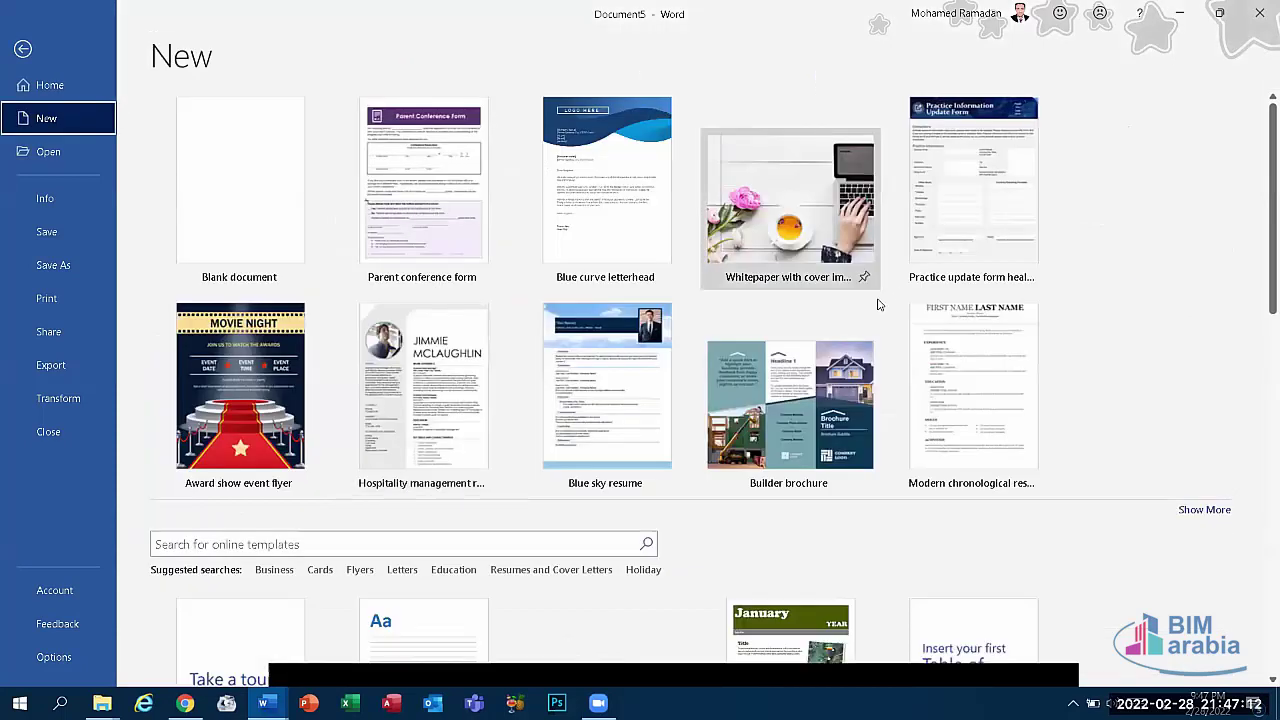
{"action": "scroll", "coordinate": [880, 300], "scroll_direction": "down", "scroll_amount": 3}
{"action": "scroll", "coordinate": [838, 366], "scroll_direction": "down", "scroll_amount": 2}
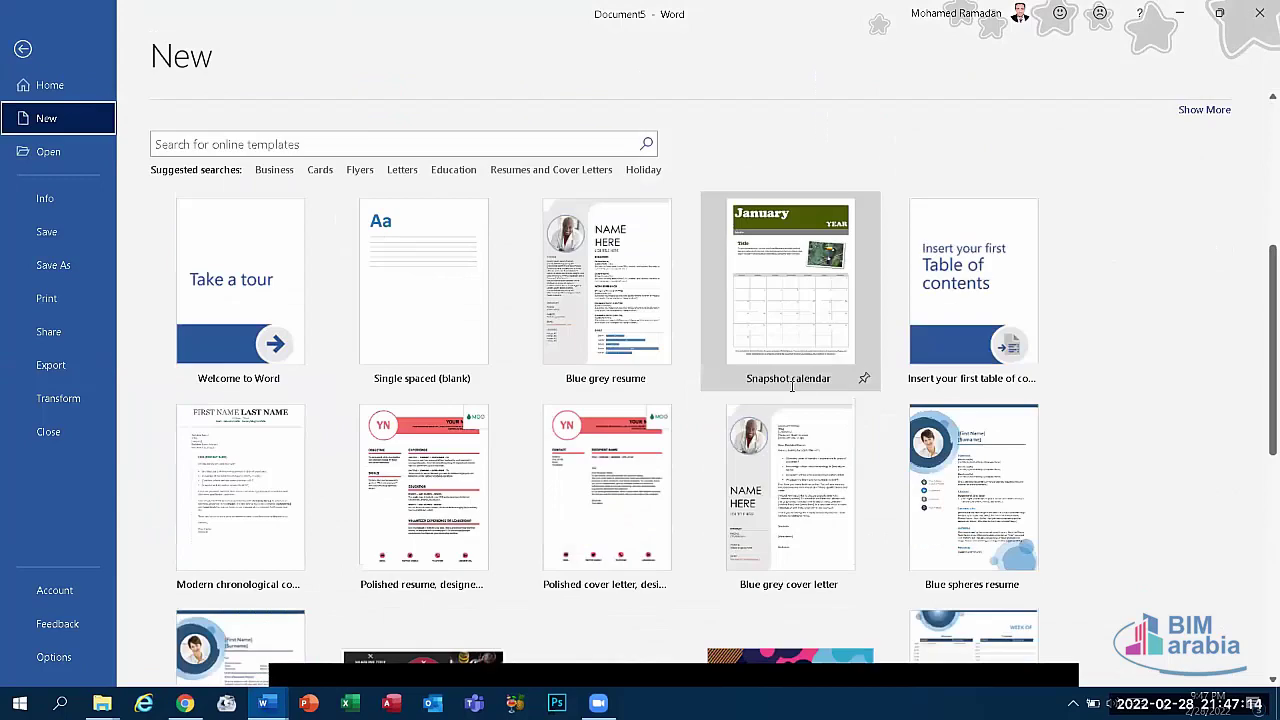
{"action": "scroll", "coordinate": [838, 366], "scroll_direction": "down", "scroll_amount": 5}
- Return to Document5, reopen File Home, and view the empty Pinned and Shared with Me lists
{"action": "key", "text": "Escape"}
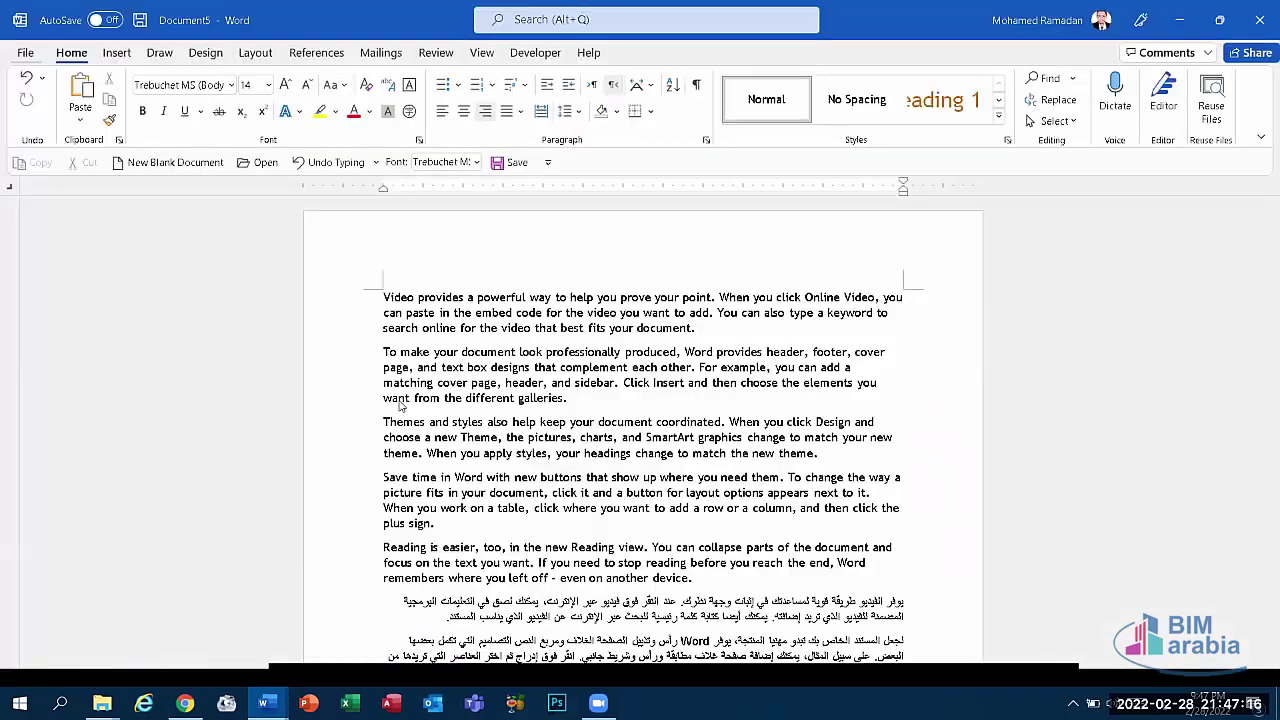
{"action": "key", "text": "alt+f"}
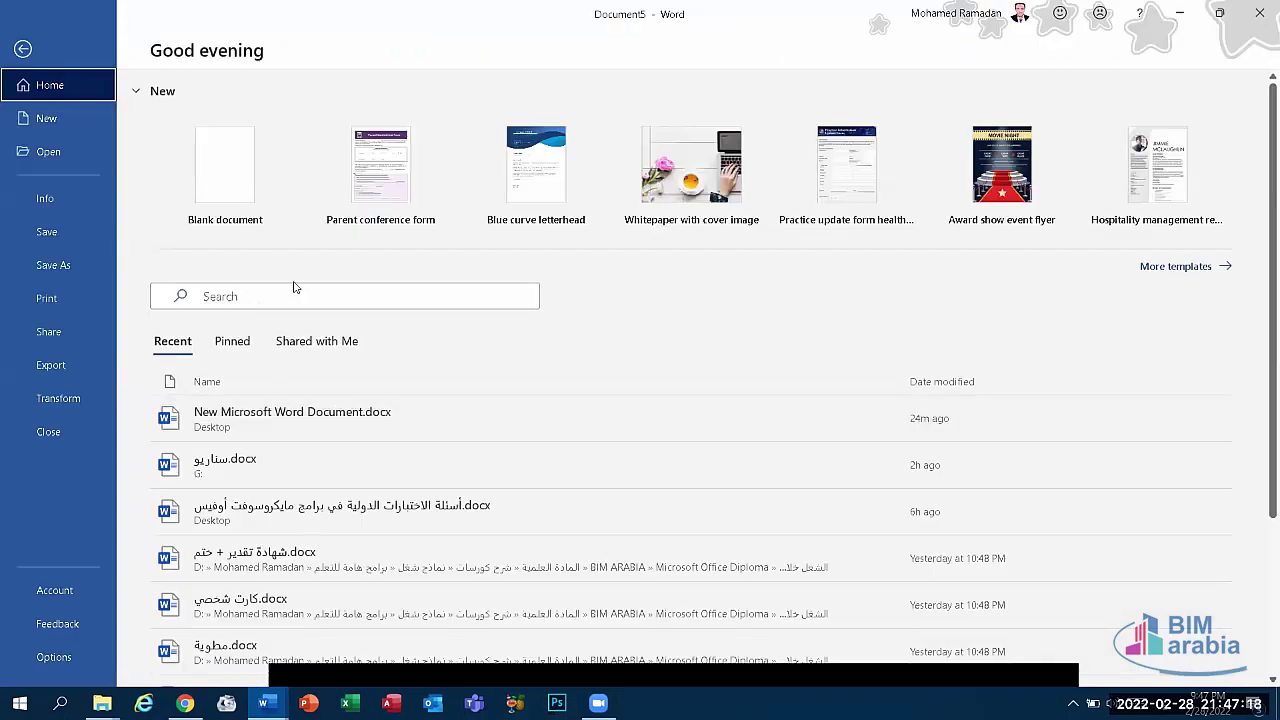
{"action": "scroll", "coordinate": [291, 290], "scroll_direction": "down", "scroll_amount": 3}
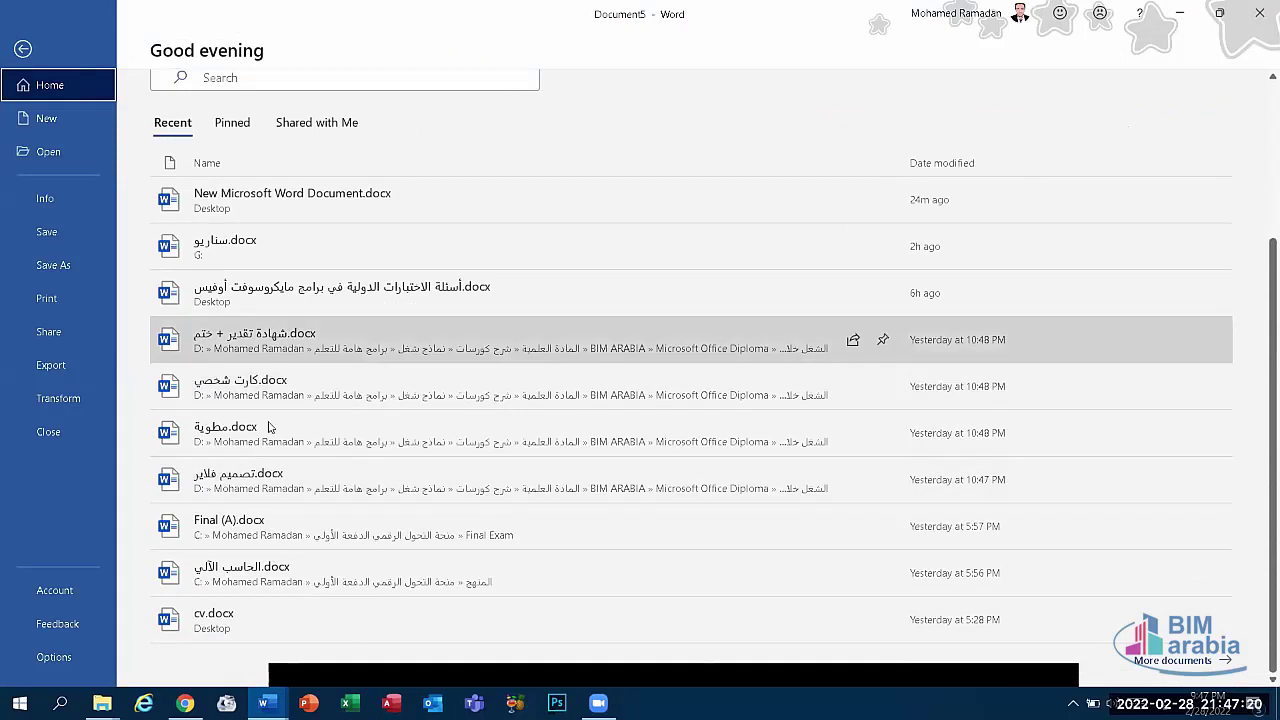
{"action": "scroll", "coordinate": [204, 370], "scroll_direction": "up", "scroll_amount": 3}
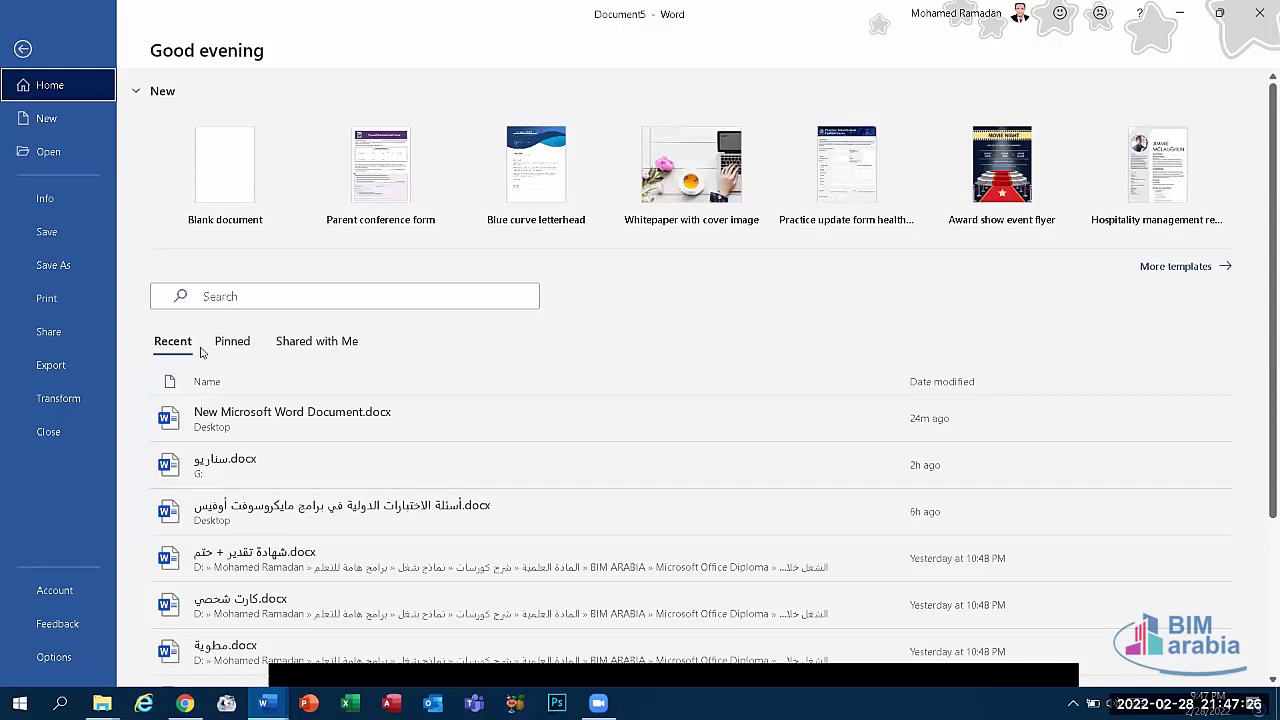
{"action": "left_click", "coordinate": [228, 343]}
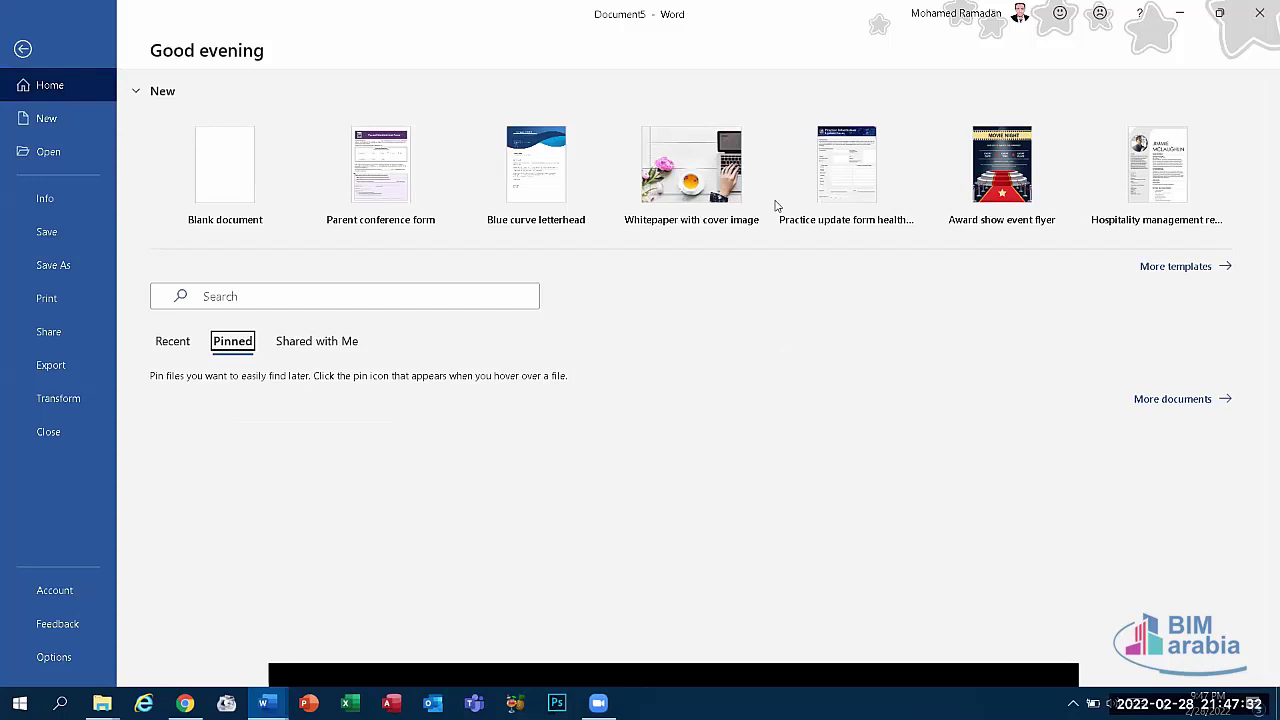
{"action": "left_click", "coordinate": [330, 342]}
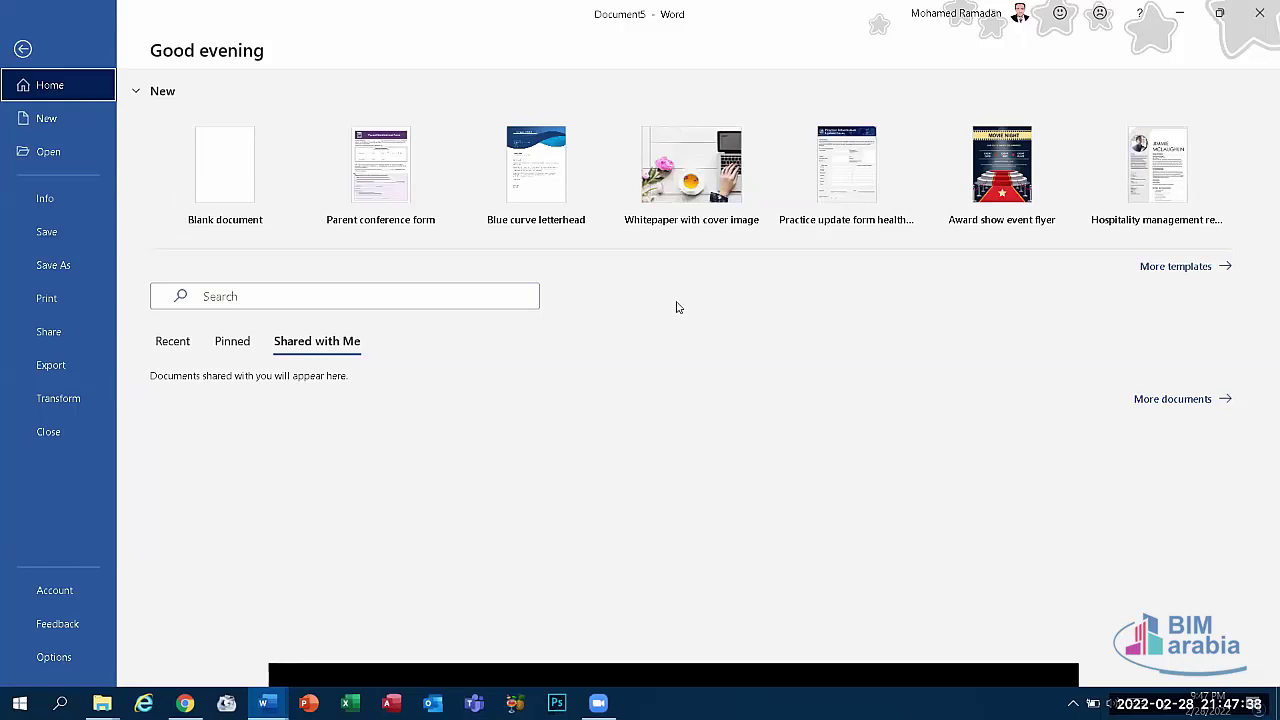
- Scroll the New template gallery, preview and close Banner calendar, ending on Business results
{"action": "left_click", "coordinate": [43, 129]}
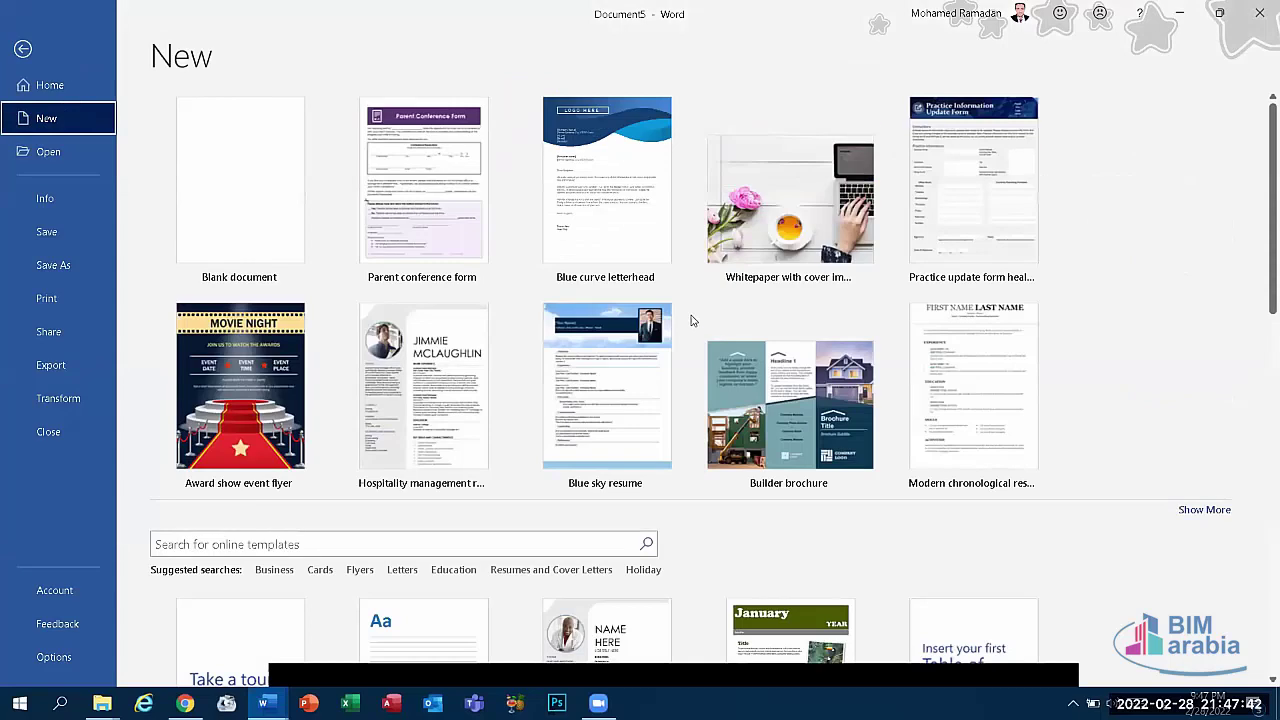
{"action": "scroll", "coordinate": [688, 320], "scroll_direction": "down", "scroll_amount": 2}
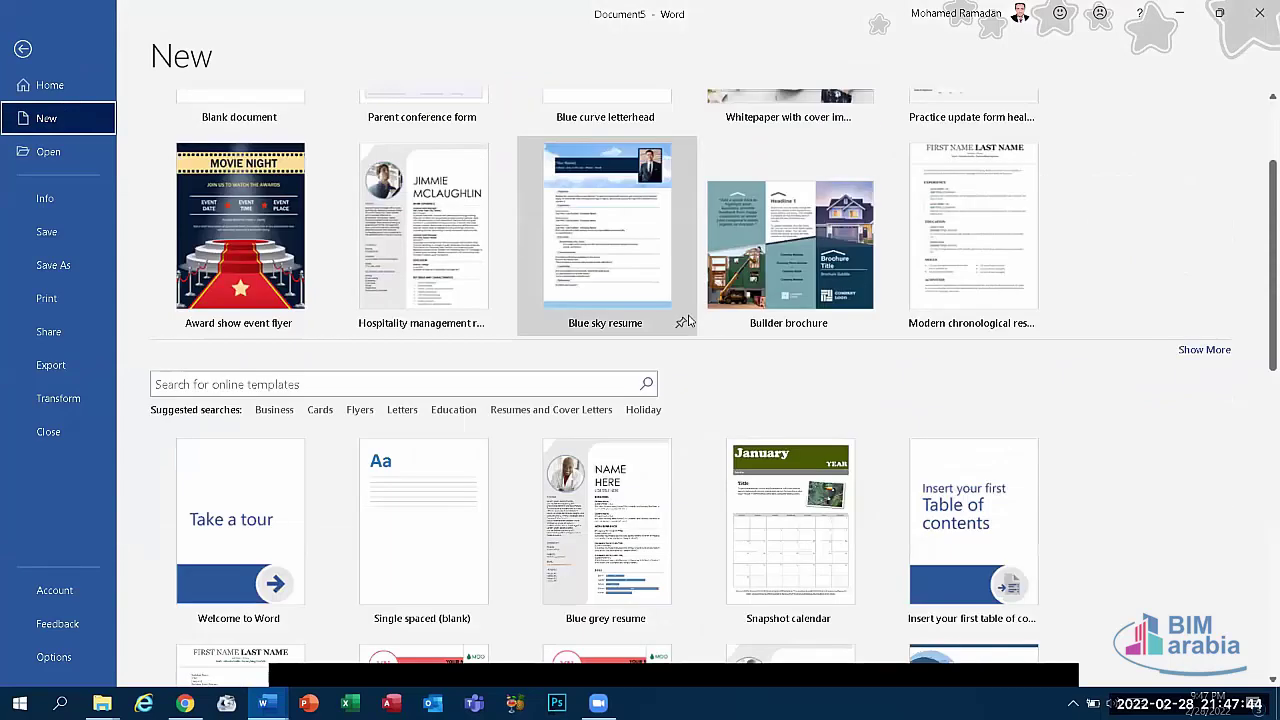
{"action": "scroll", "coordinate": [688, 320], "scroll_direction": "down", "scroll_amount": 4}
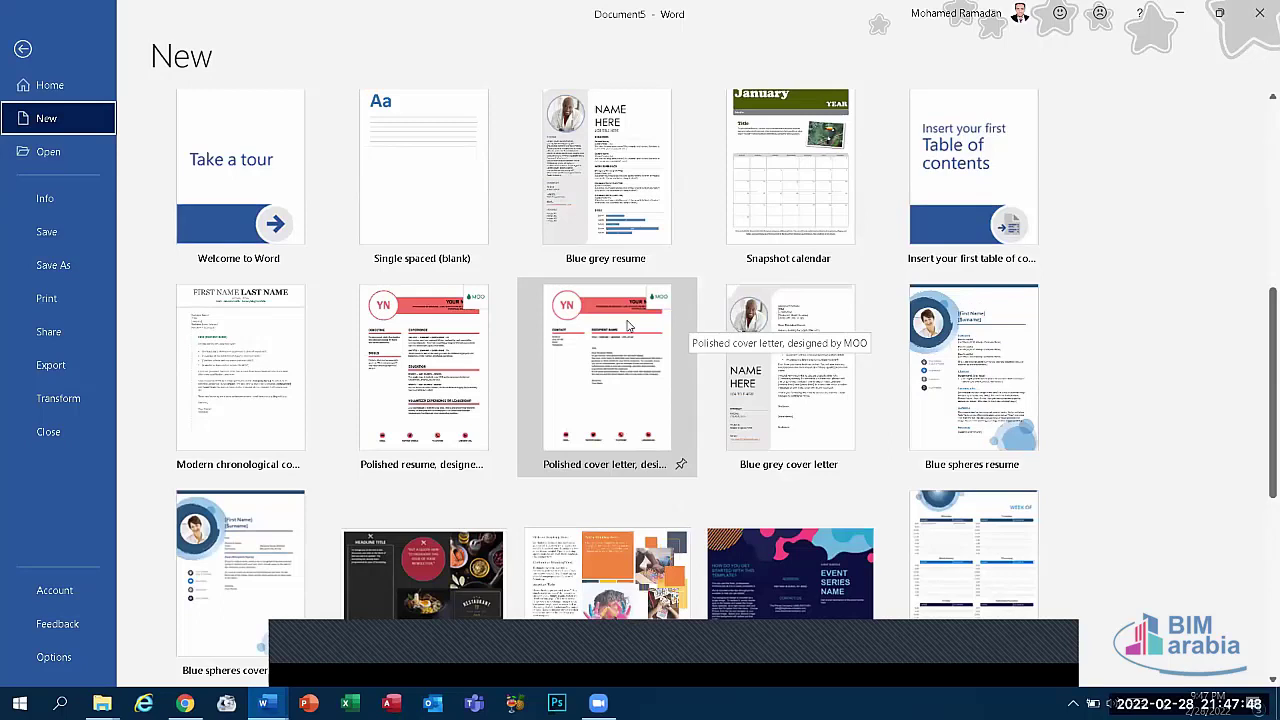
{"action": "scroll", "coordinate": [484, 296], "scroll_direction": "down", "scroll_amount": 1}
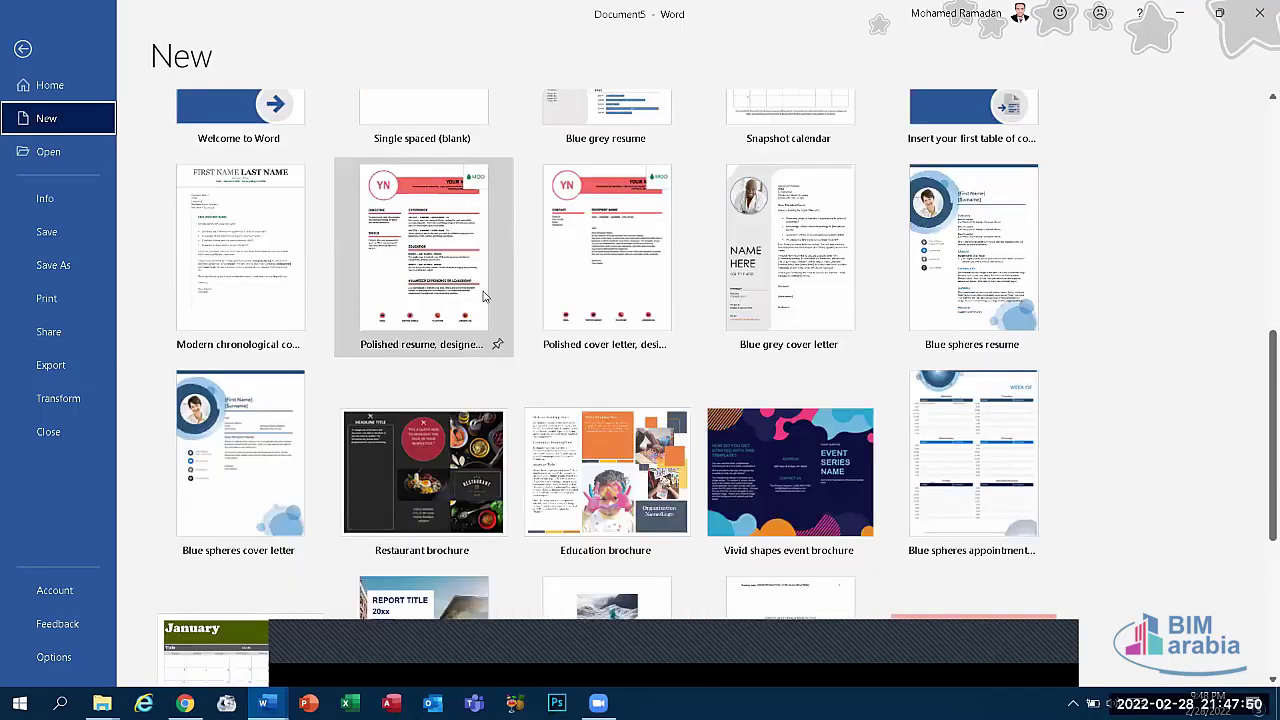
{"action": "scroll", "coordinate": [484, 296], "scroll_direction": "down", "scroll_amount": 3}
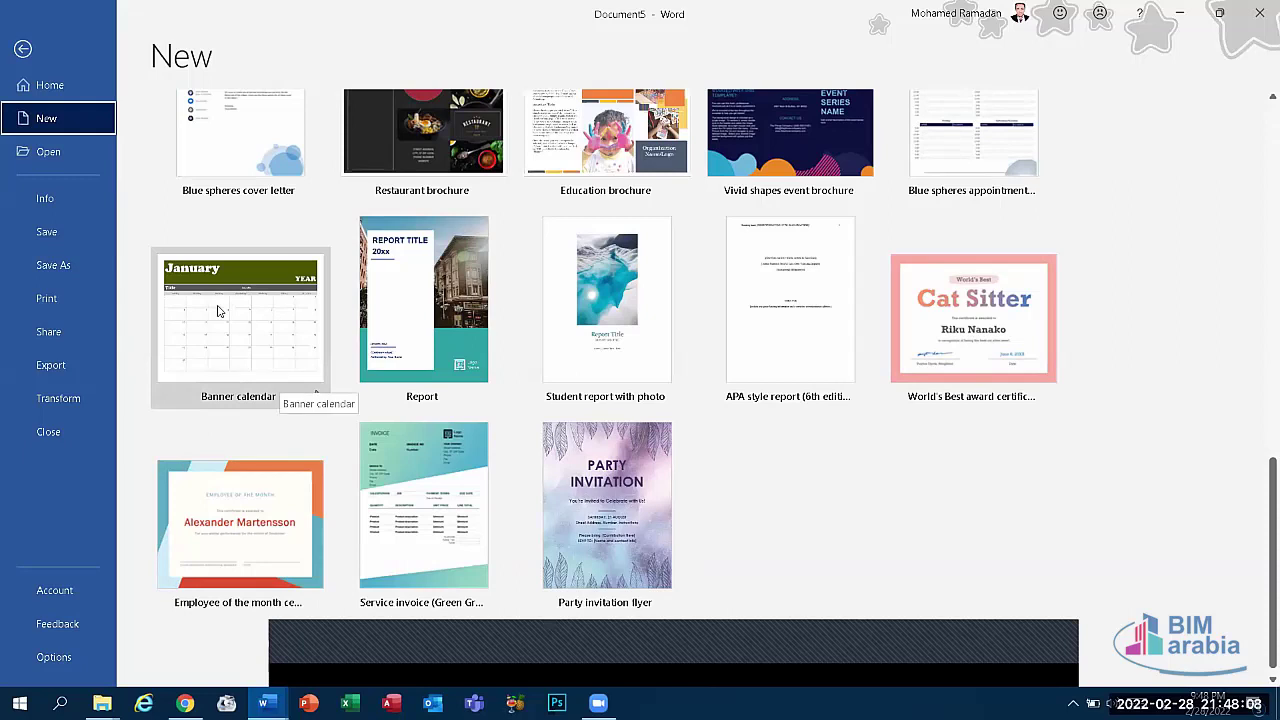
{"action": "left_click", "coordinate": [228, 278]}
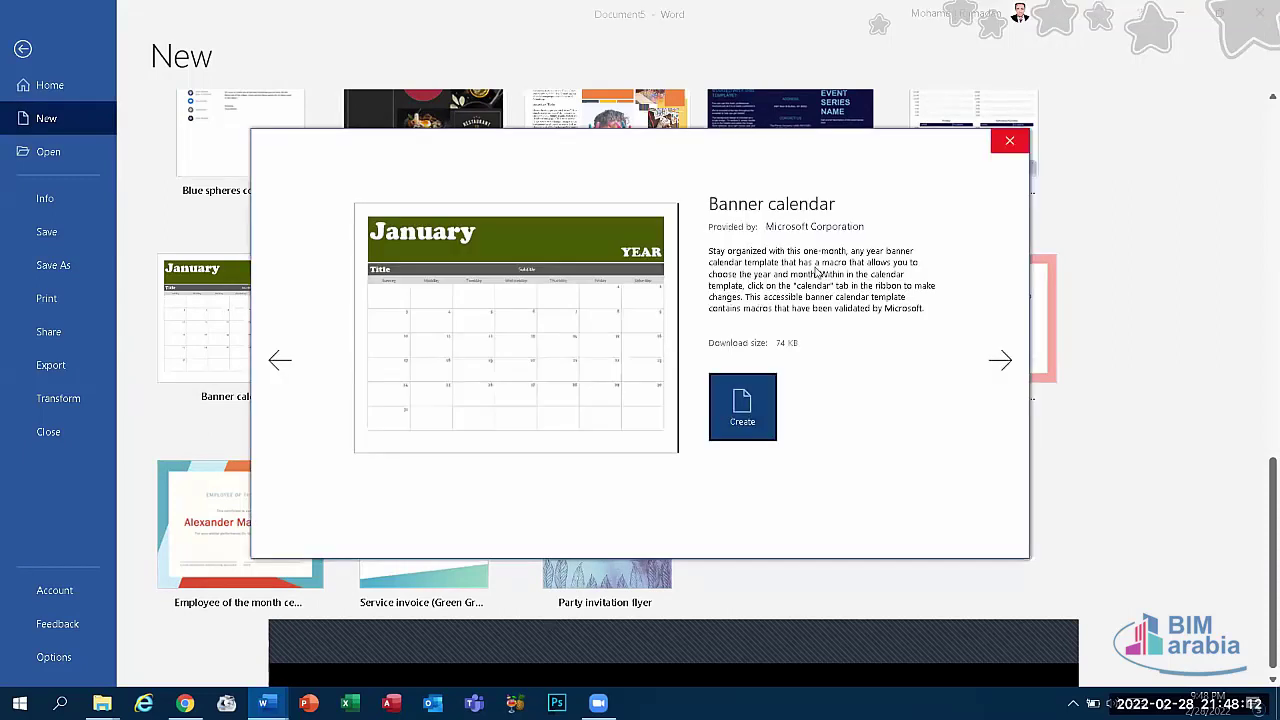
{"action": "left_click", "coordinate": [1009, 140]}
{"action": "scroll", "coordinate": [378, 274], "scroll_direction": "up", "scroll_amount": 2}
{"action": "scroll", "coordinate": [408, 452], "scroll_direction": "up", "scroll_amount": 5}
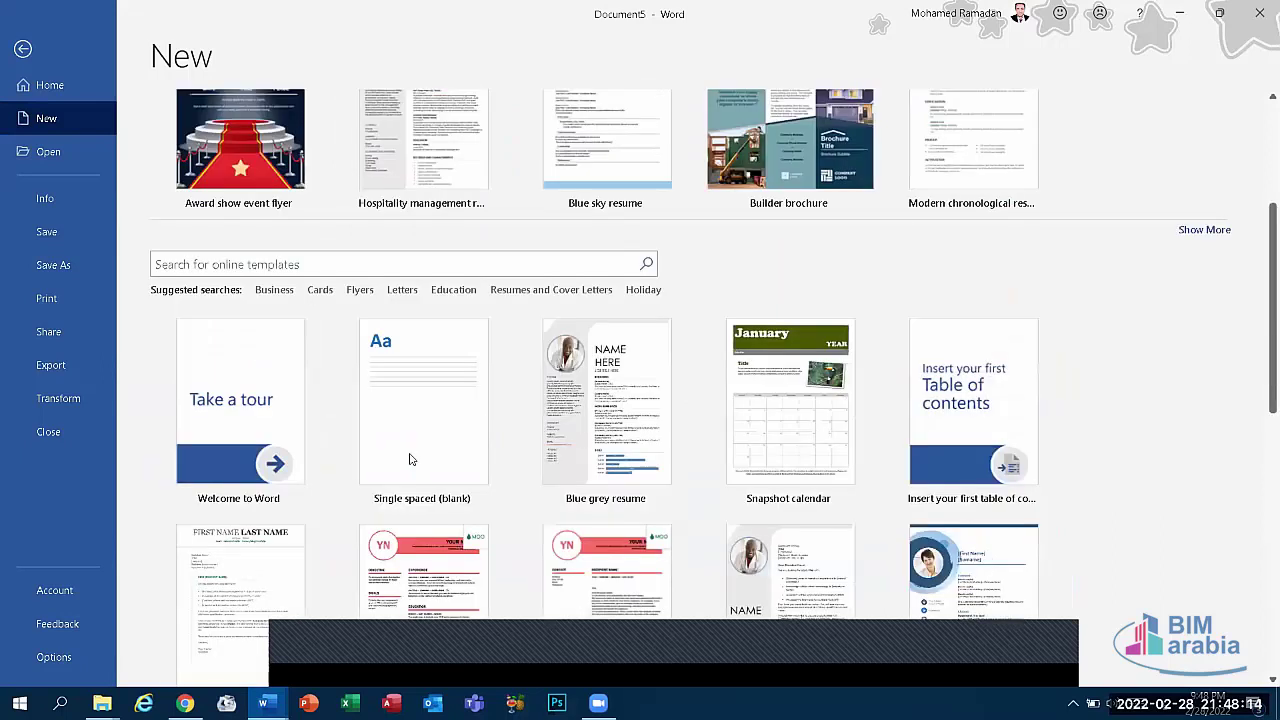
{"action": "scroll", "coordinate": [404, 445], "scroll_direction": "up", "scroll_amount": 3}
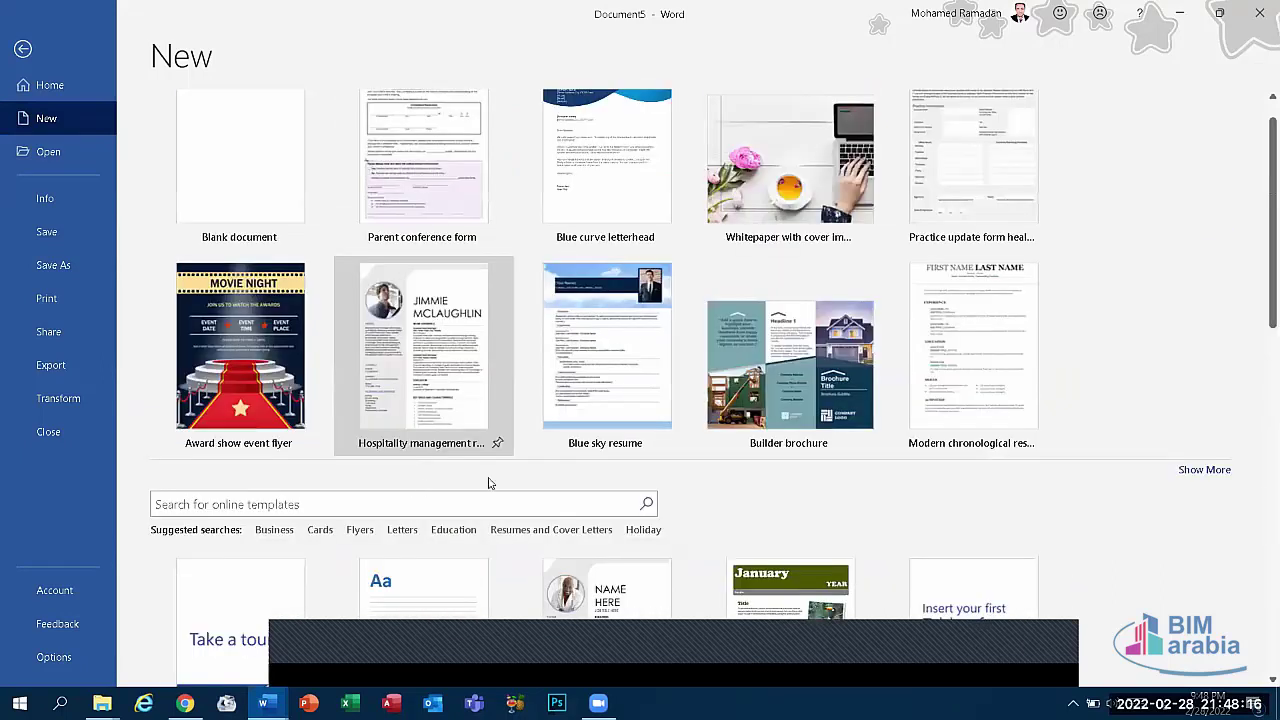
{"action": "scroll", "coordinate": [560, 470], "scroll_direction": "down", "scroll_amount": 2}
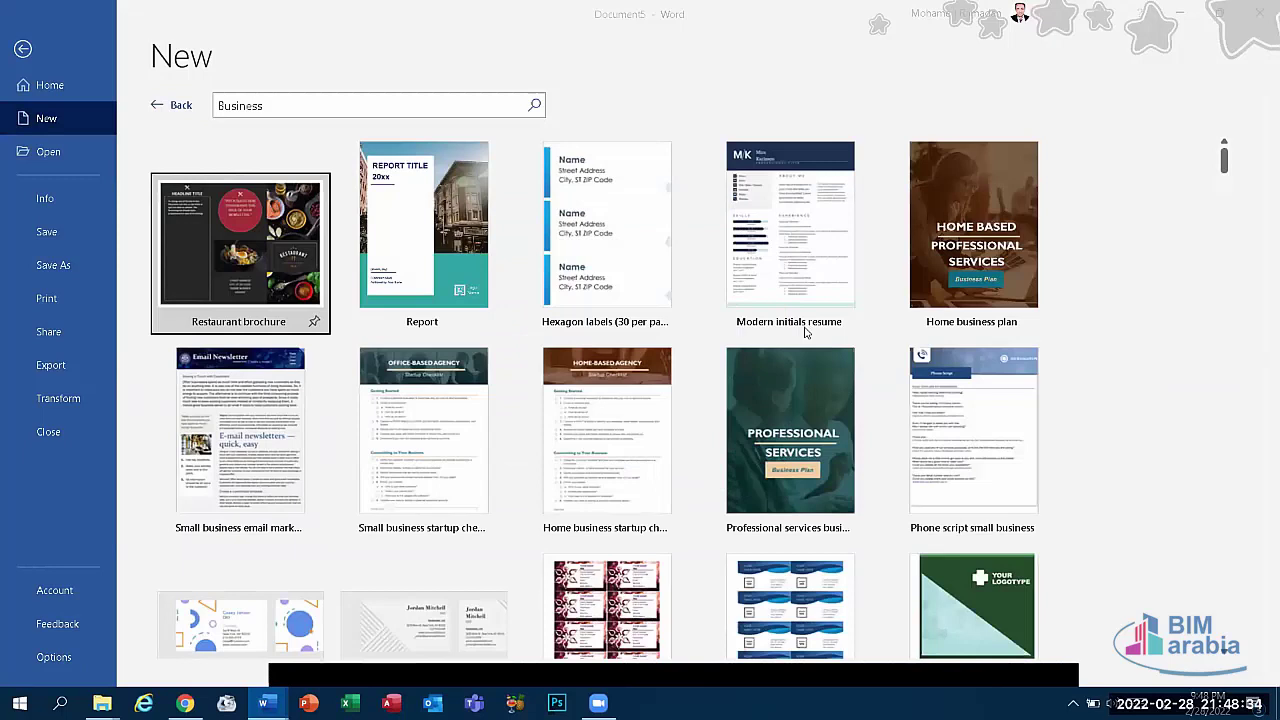
- Search Flyers templates and create Document6 from the Open house flyer
{"action": "scroll", "coordinate": [806, 333], "scroll_direction": "down", "scroll_amount": 5}
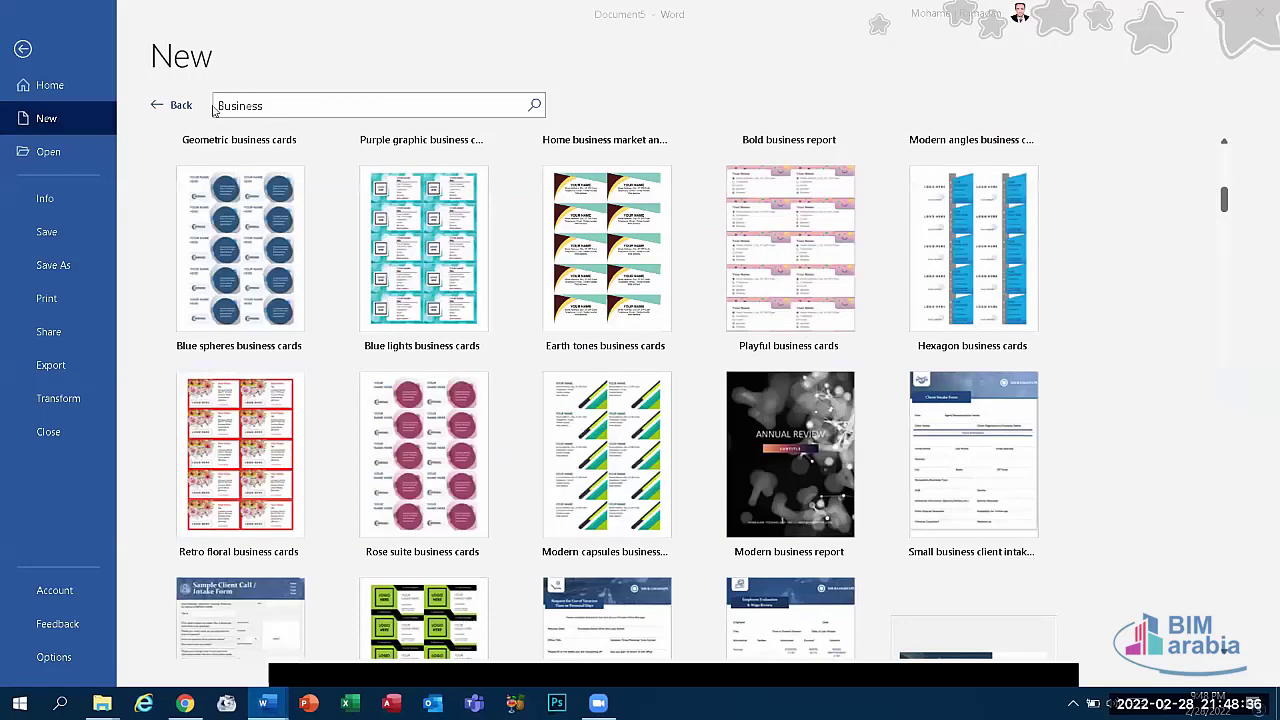
{"action": "scroll", "coordinate": [200, 108], "scroll_direction": "up", "scroll_amount": 1}
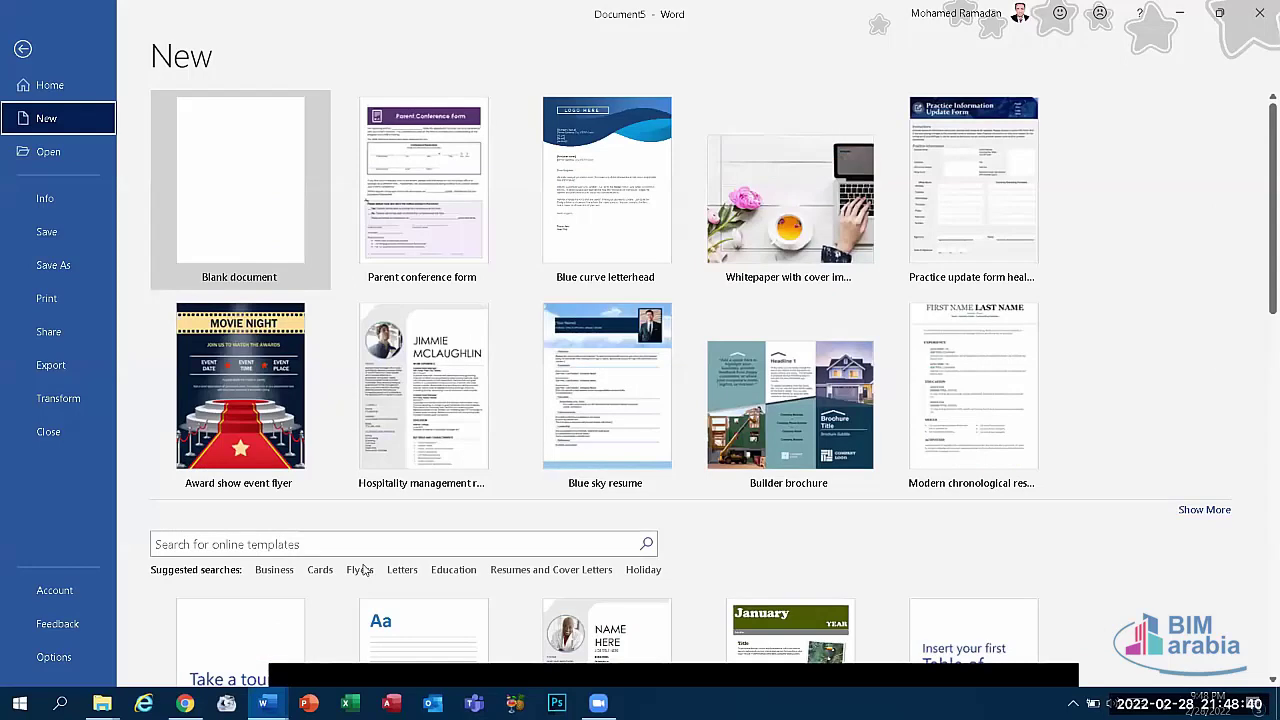
{"action": "left_click", "coordinate": [363, 577]}
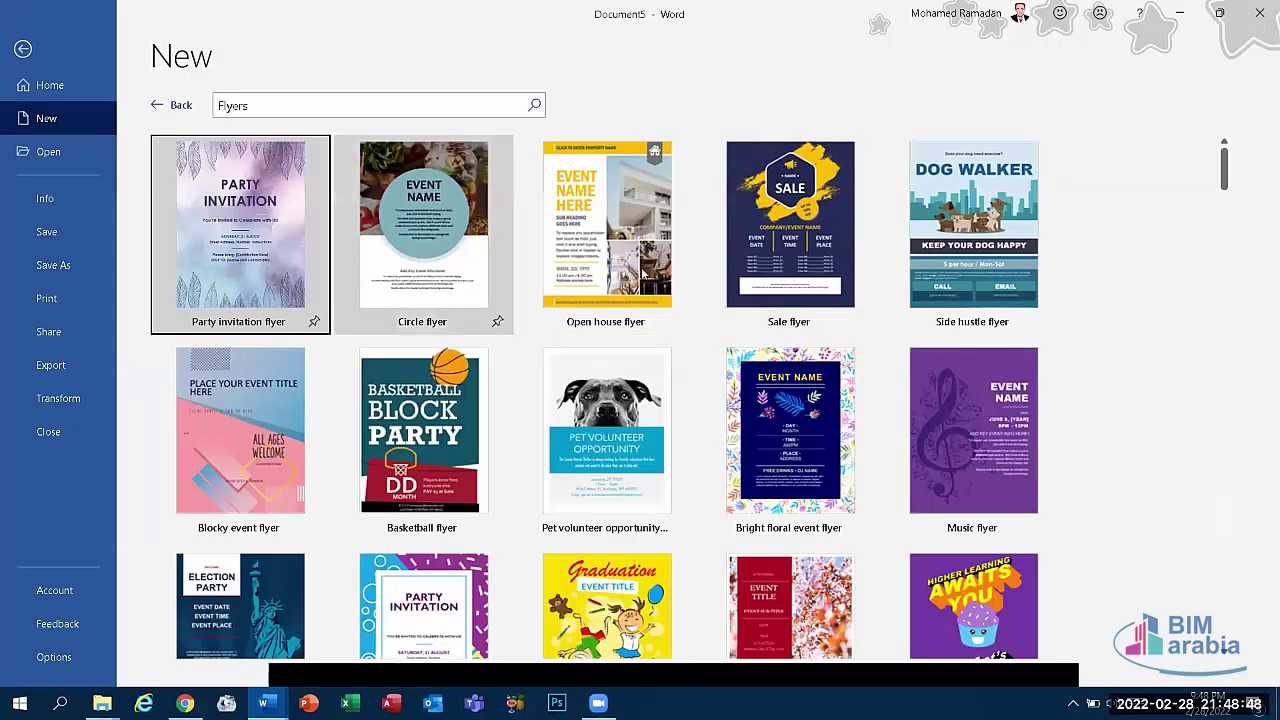
{"action": "left_click", "coordinate": [646, 274]}
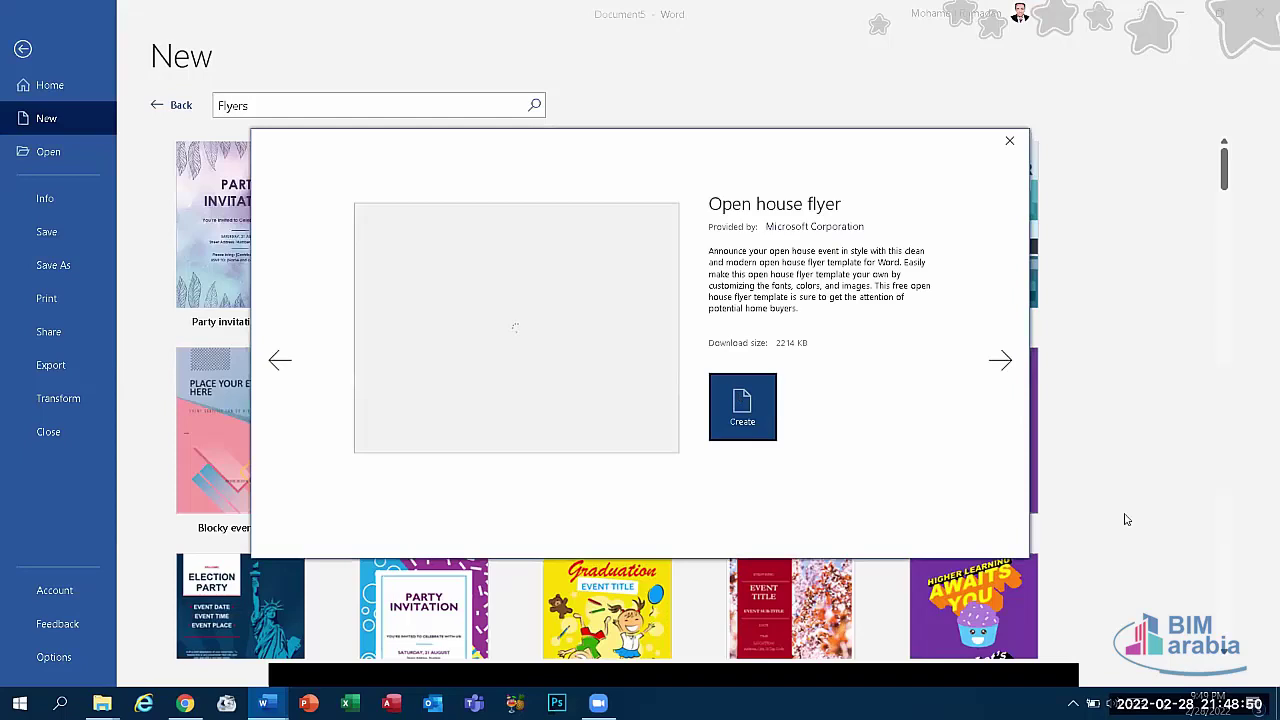
{"action": "key", "text": "Return"}
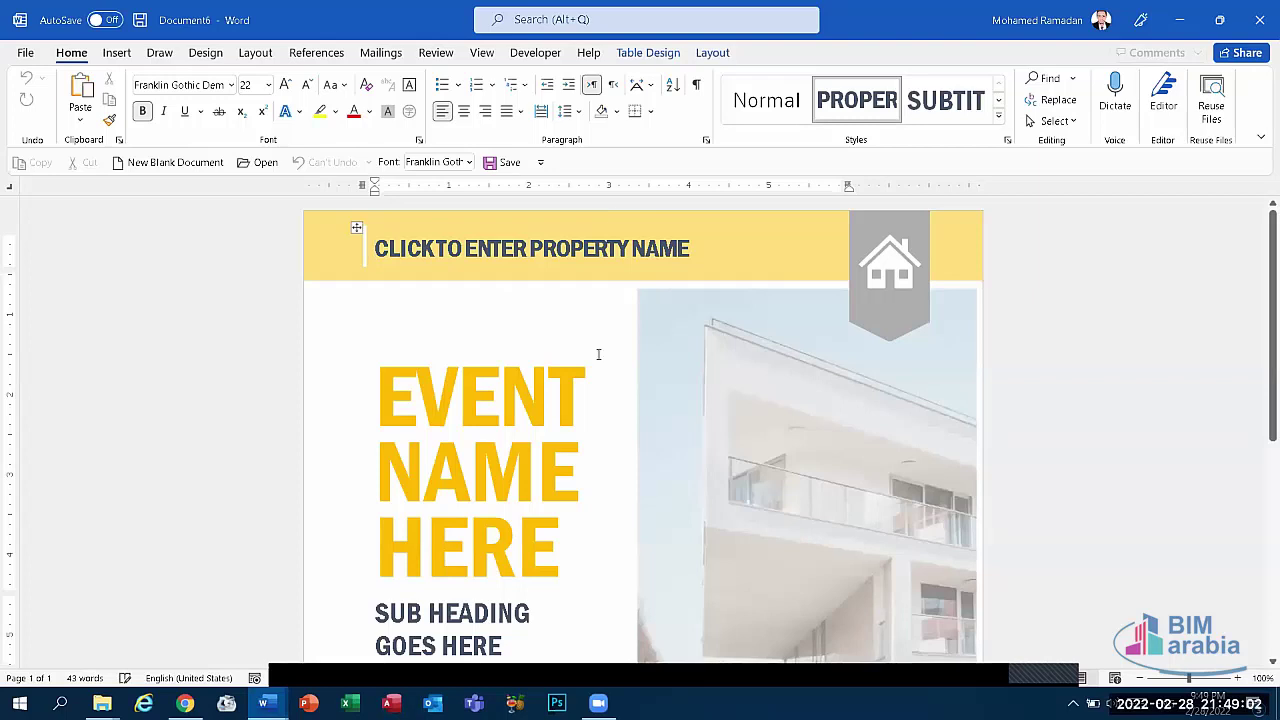
- Select the whole EVENT NAME HERE title, type ICDL, then right-click the body text
{"action": "scroll", "coordinate": [592, 349], "scroll_direction": "down", "scroll_amount": 5}
{"action": "scroll", "coordinate": [592, 349], "scroll_direction": "up", "scroll_amount": 4}
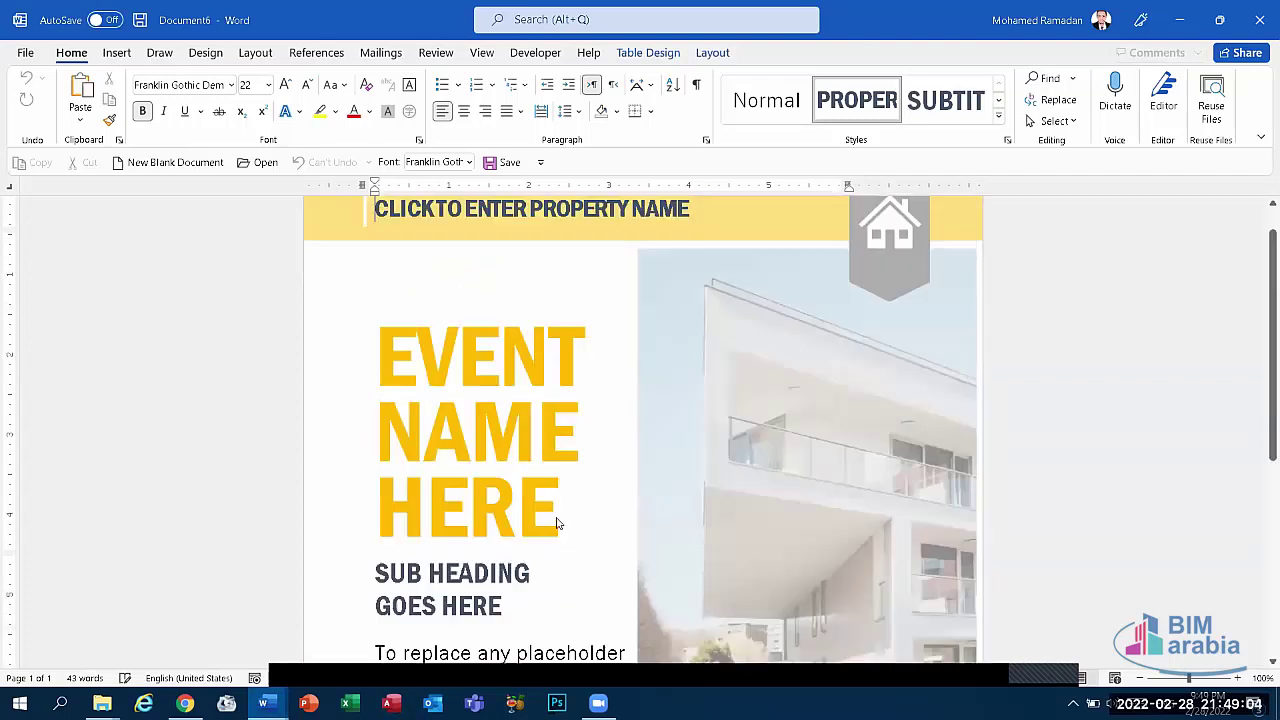
{"action": "left_click", "coordinate": [405, 440]}
{"action": "key", "text": "ctrl+a"}
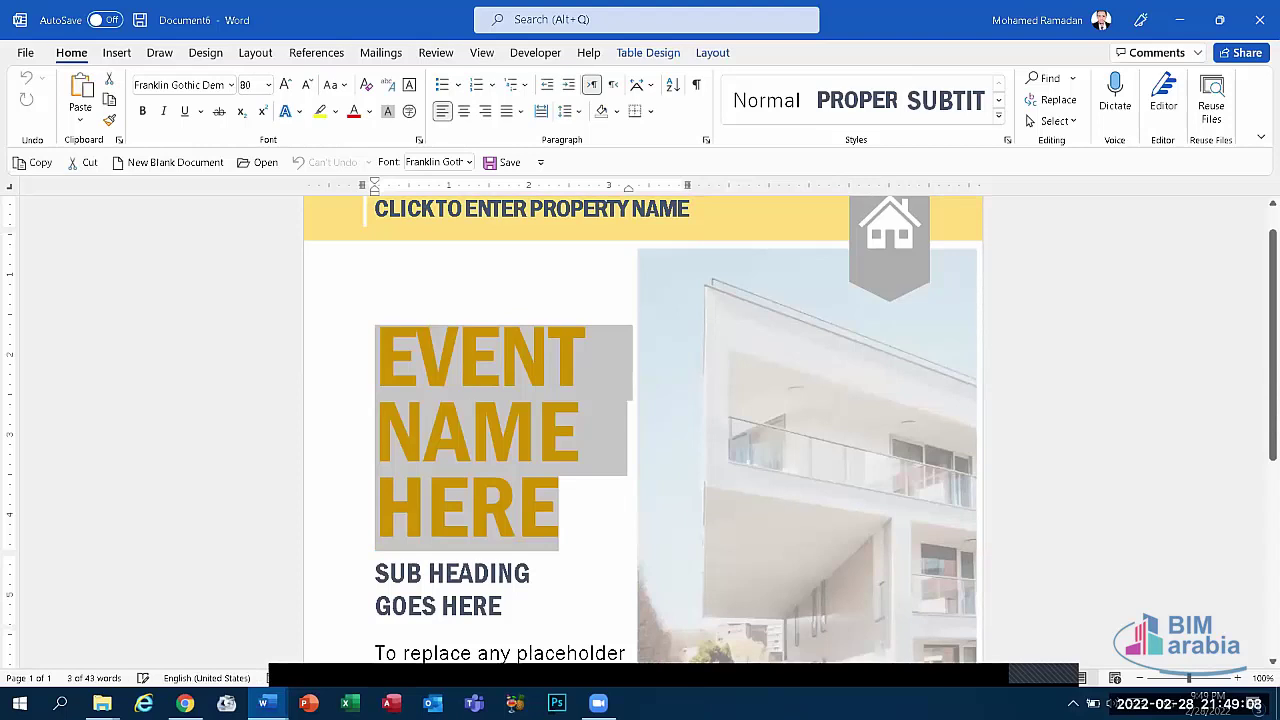
{"action": "type", "text": "ICD"}
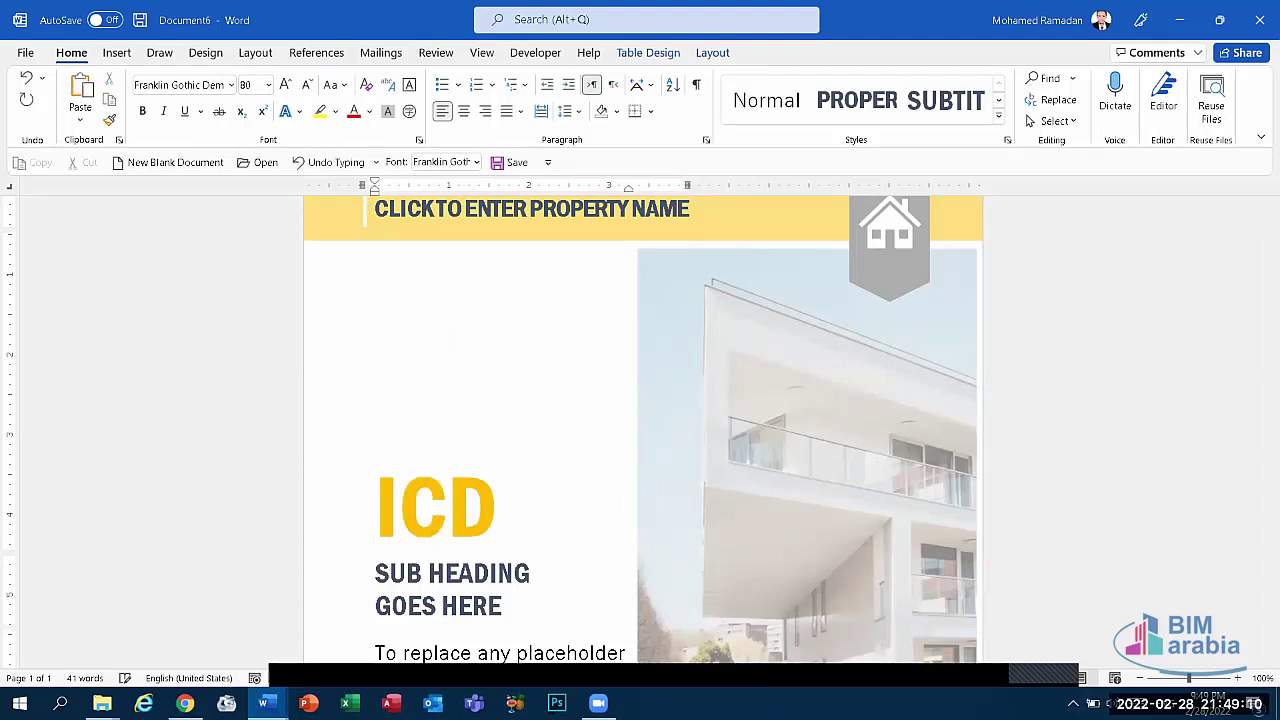
{"action": "type", "text": "L"}
{"action": "scroll", "coordinate": [637, 437], "scroll_direction": "down", "scroll_amount": 3}
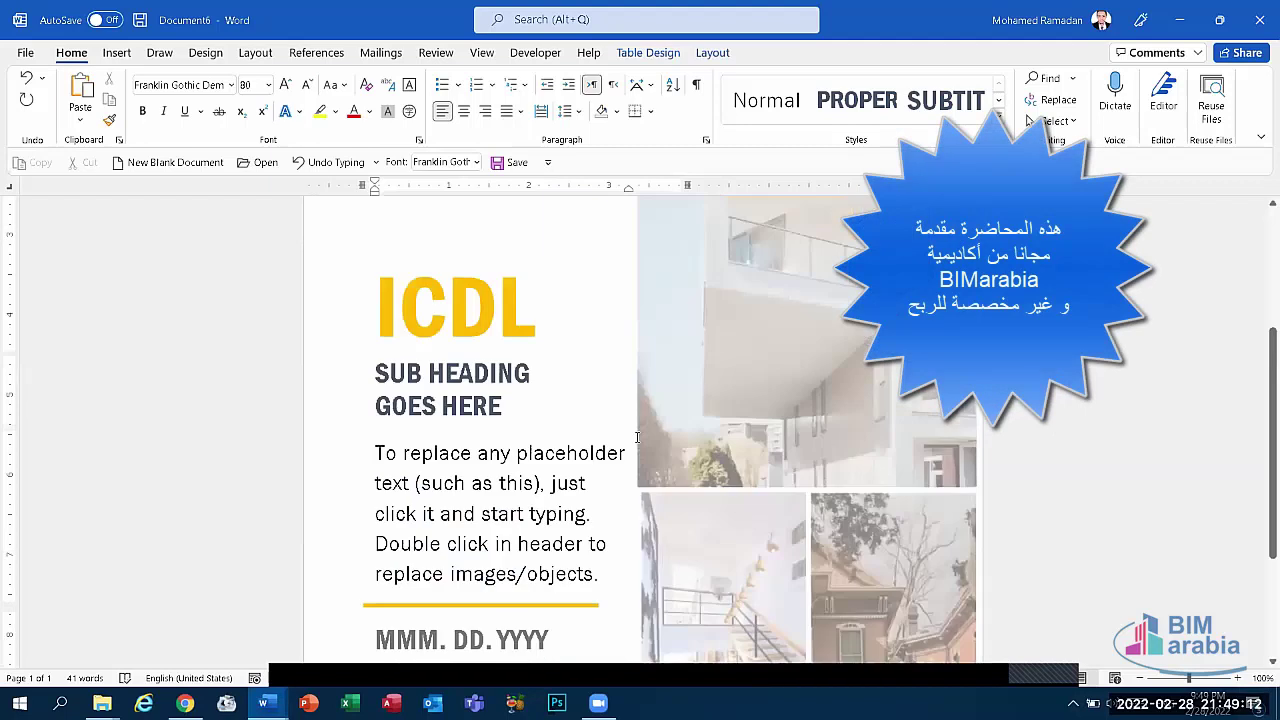
{"action": "scroll", "coordinate": [637, 437], "scroll_direction": "down", "scroll_amount": 3}
{"action": "scroll", "coordinate": [633, 444], "scroll_direction": "up", "scroll_amount": 6}
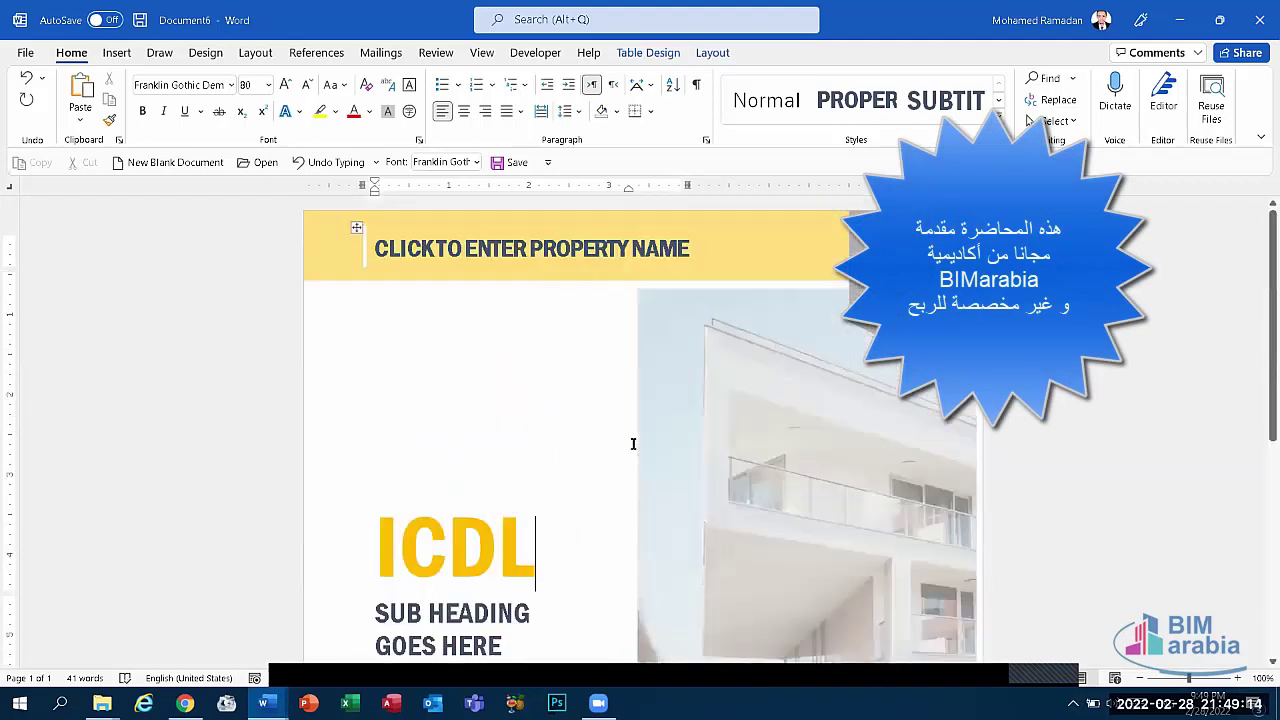
{"action": "scroll", "coordinate": [631, 444], "scroll_direction": "down", "scroll_amount": 3}
{"action": "scroll", "coordinate": [631, 444], "scroll_direction": "up", "scroll_amount": 3}
{"action": "scroll", "coordinate": [625, 443], "scroll_direction": "down", "scroll_amount": 3}
{"action": "scroll", "coordinate": [623, 443], "scroll_direction": "down", "scroll_amount": 3}
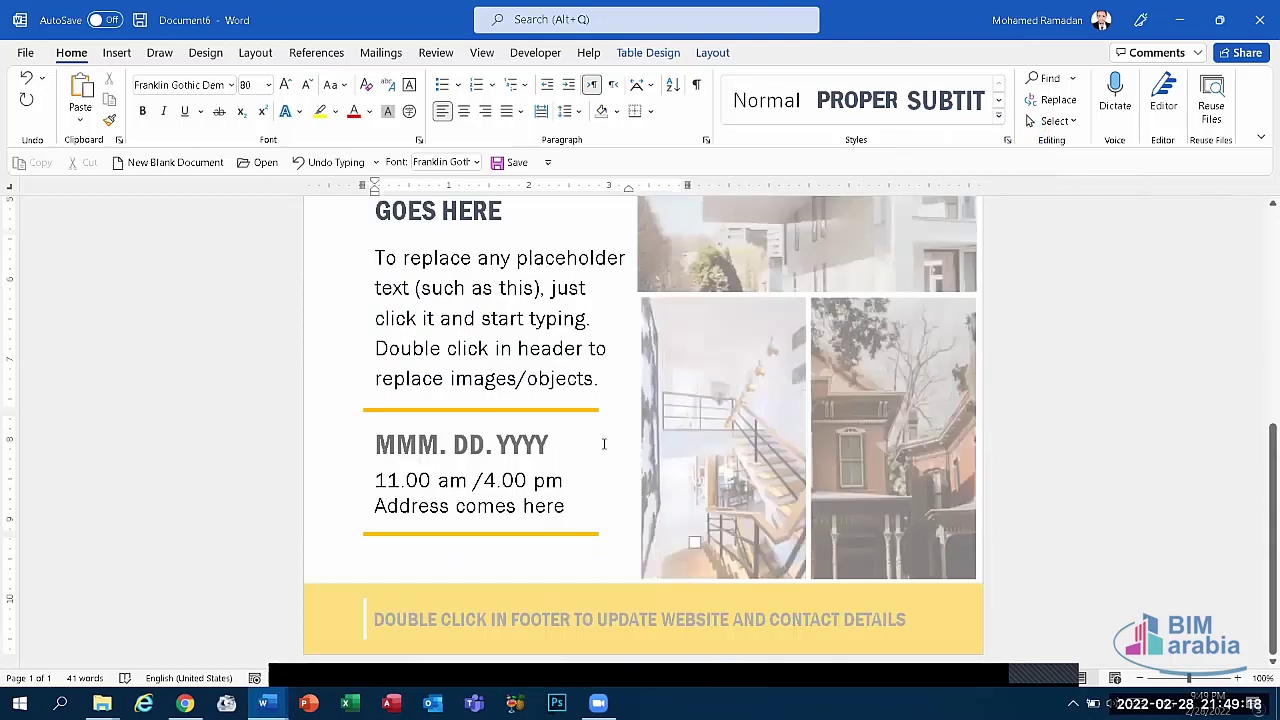
{"action": "scroll", "coordinate": [604, 443], "scroll_direction": "up", "scroll_amount": 3}
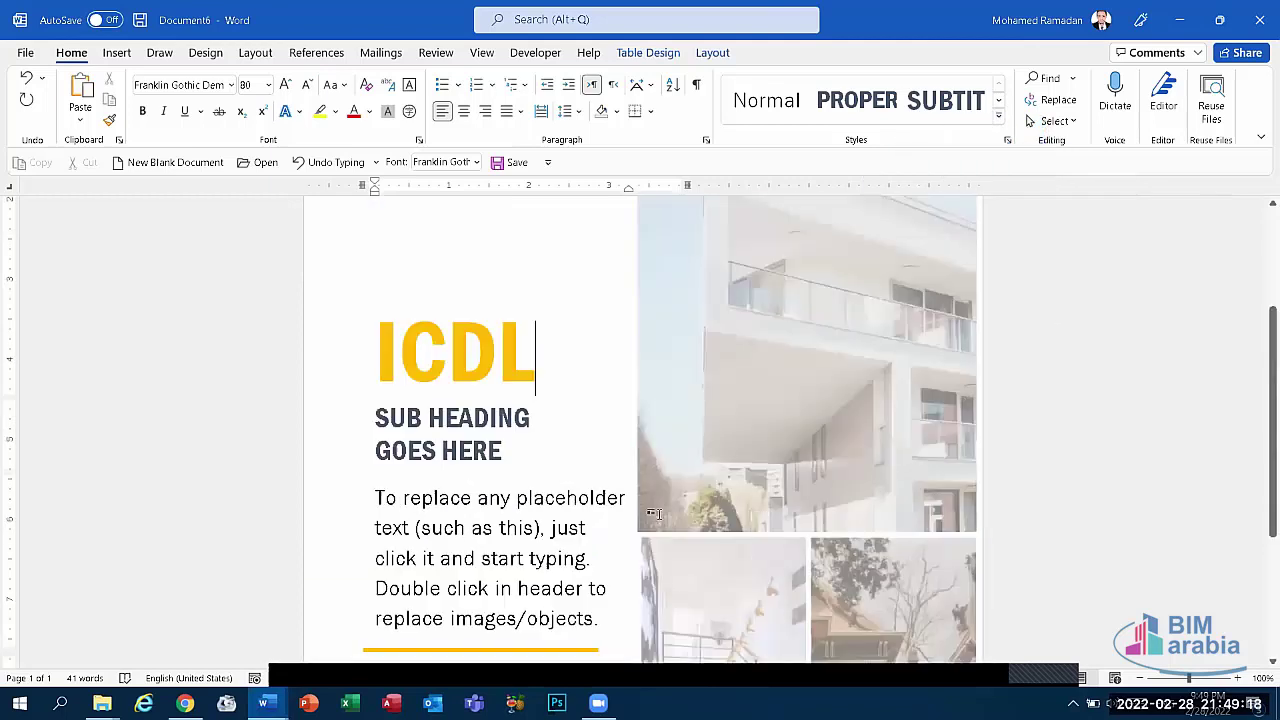
{"action": "right_click", "coordinate": [750, 538]}
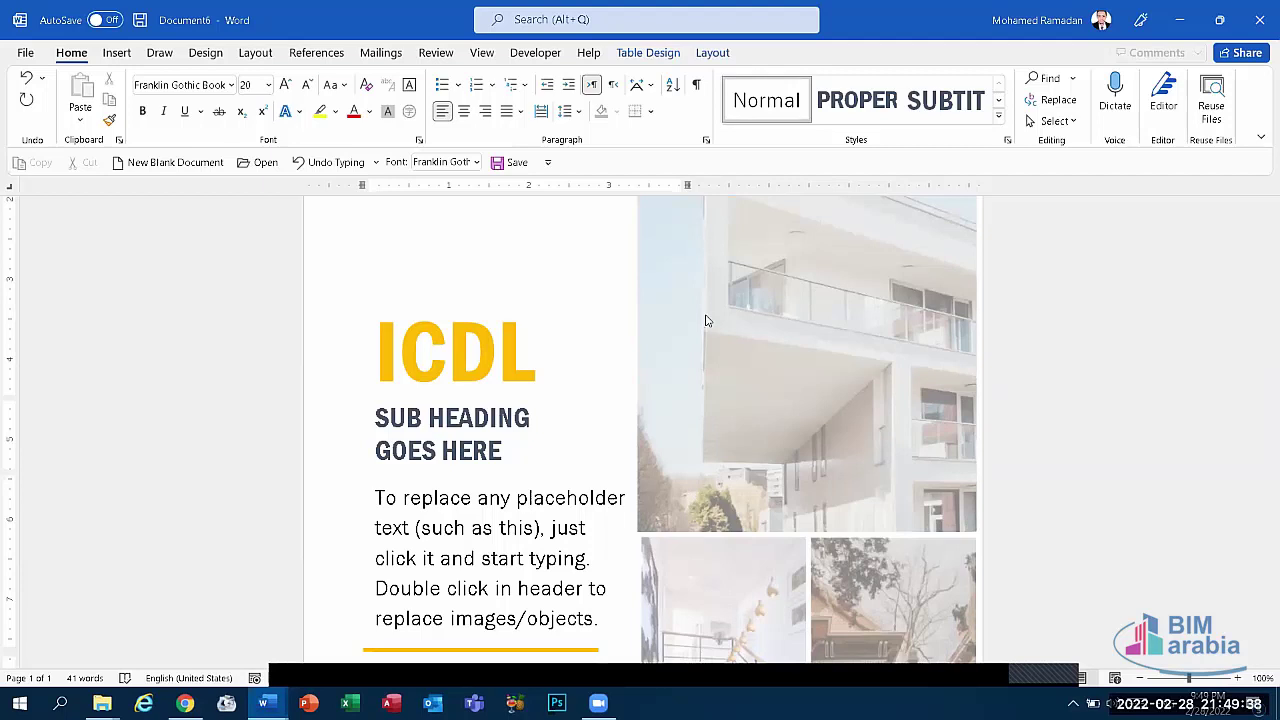
{"action": "scroll", "coordinate": [509, 270], "scroll_direction": "up", "scroll_amount": 3}
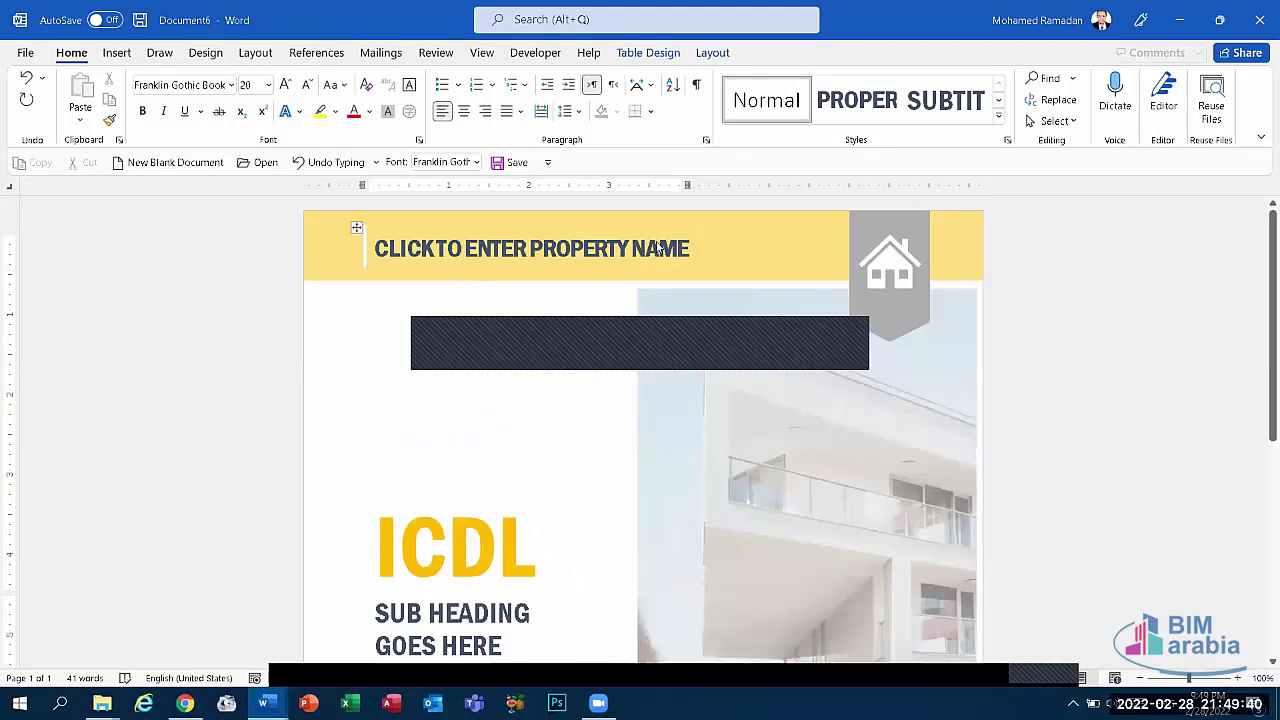
{"action": "left_click", "coordinate": [507, 229]}
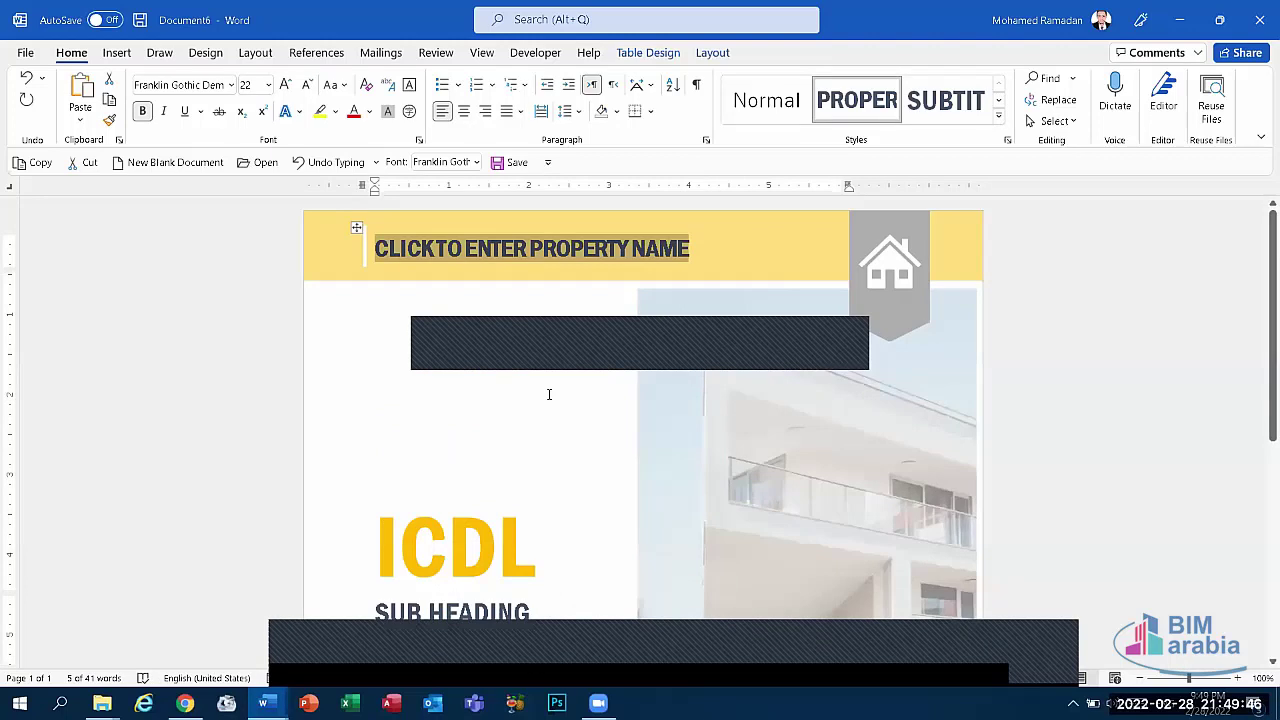
{"action": "scroll", "coordinate": [549, 394], "scroll_direction": "down", "scroll_amount": 5}
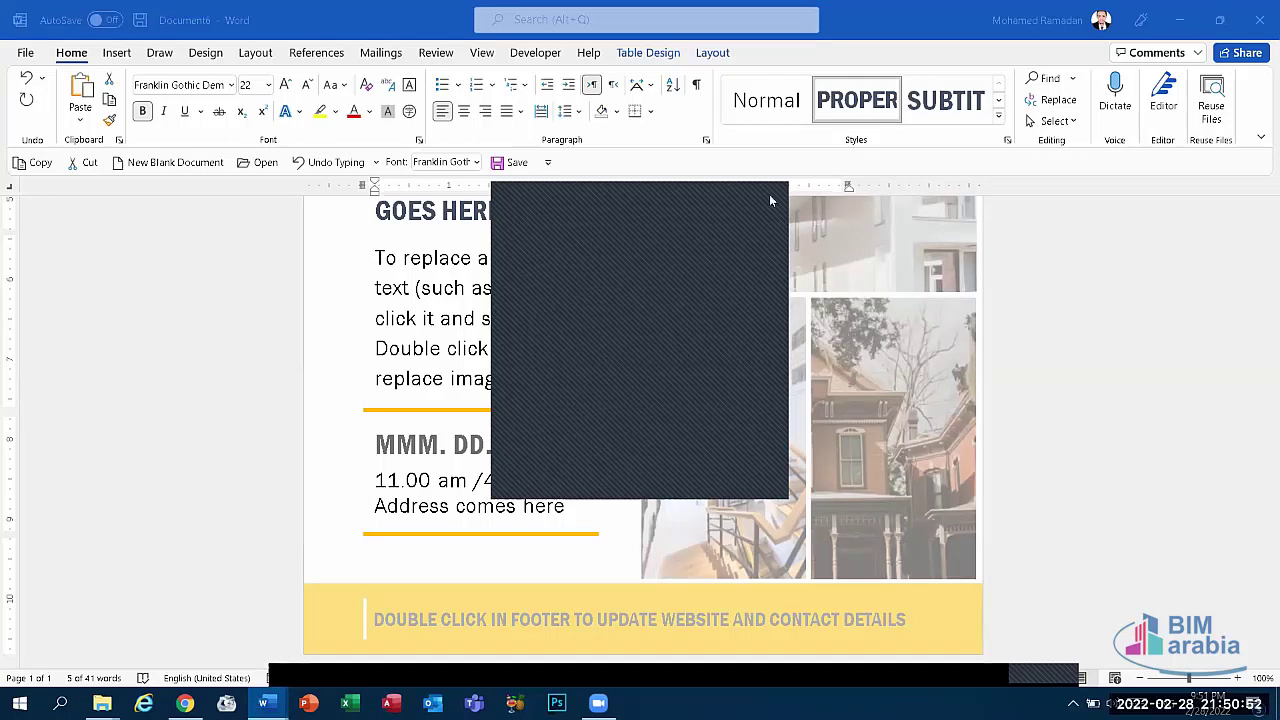
{"action": "scroll", "coordinate": [744, 444], "scroll_direction": "up", "scroll_amount": 3}
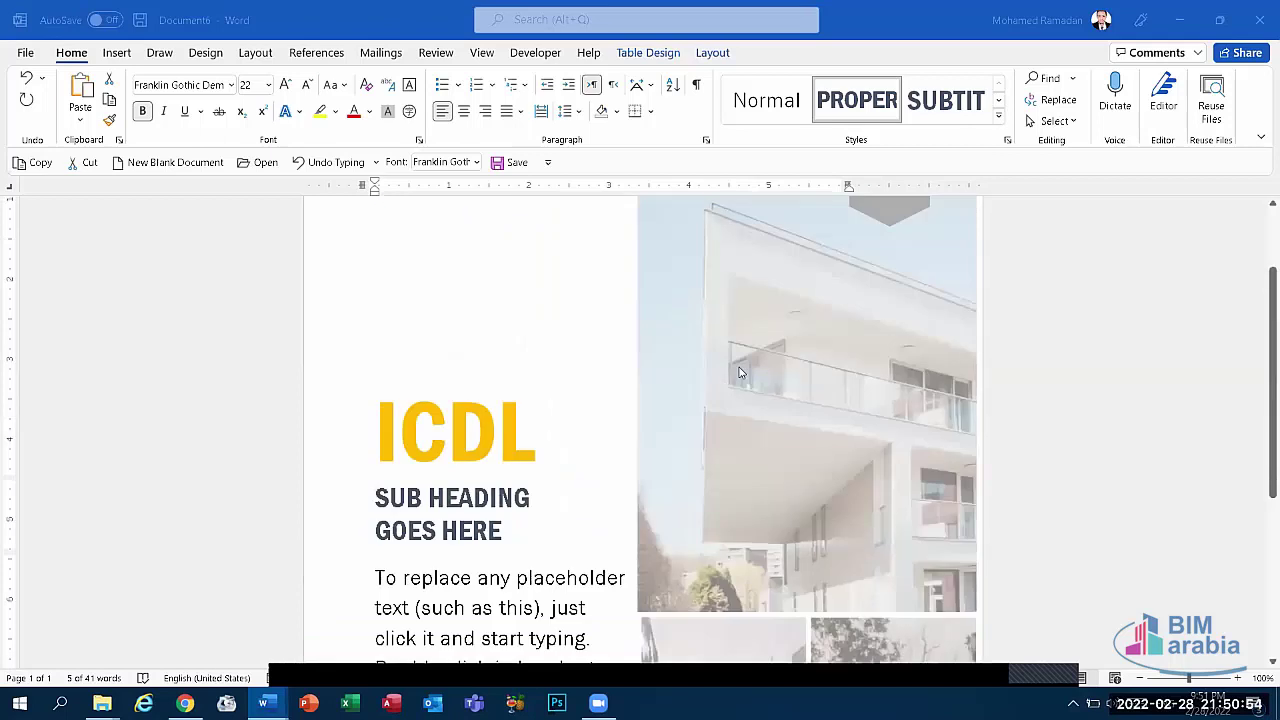
{"action": "scroll", "coordinate": [740, 373], "scroll_direction": "up", "scroll_amount": 1}
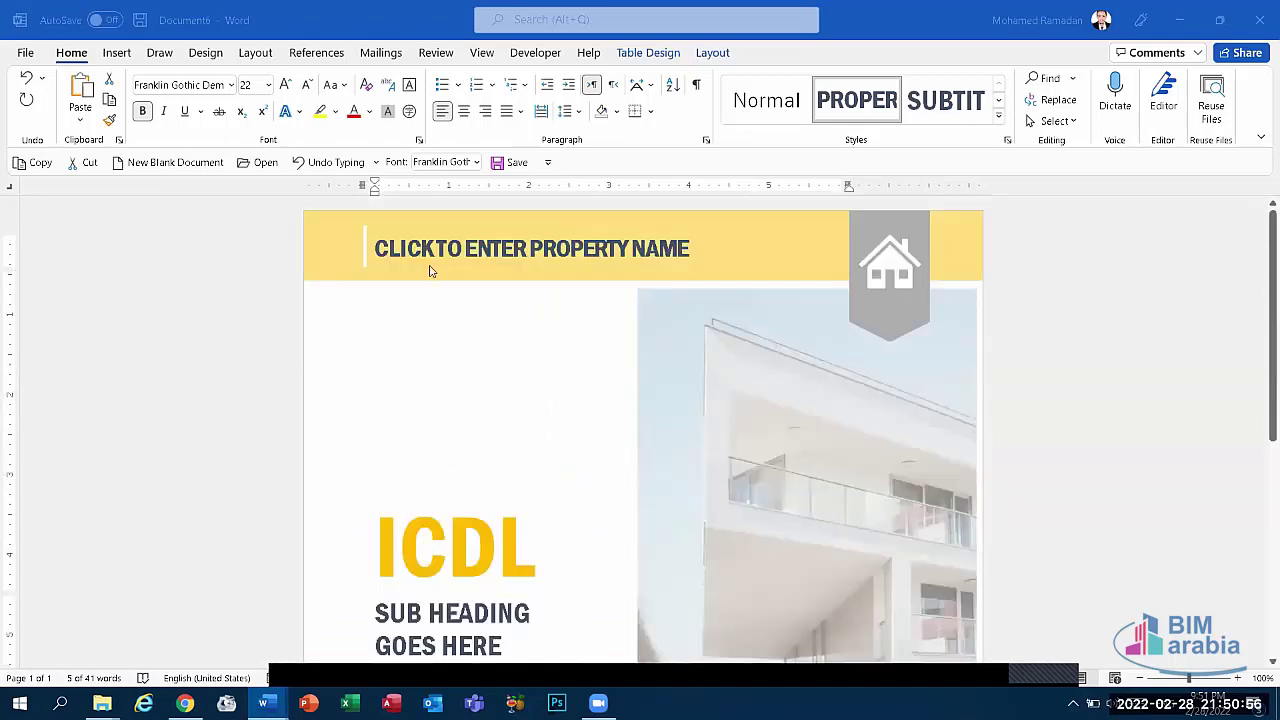
{"action": "left_click", "coordinate": [513, 254]}
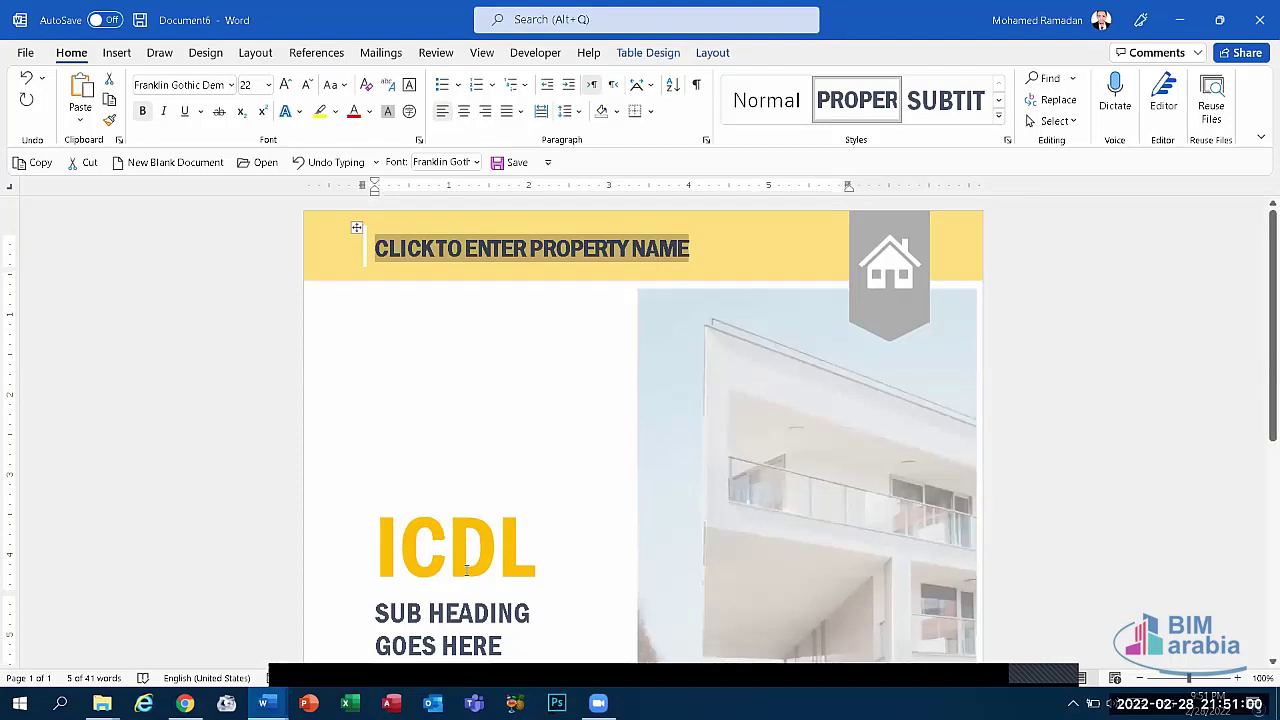
{"action": "scroll", "coordinate": [826, 377], "scroll_direction": "down", "scroll_amount": 3}
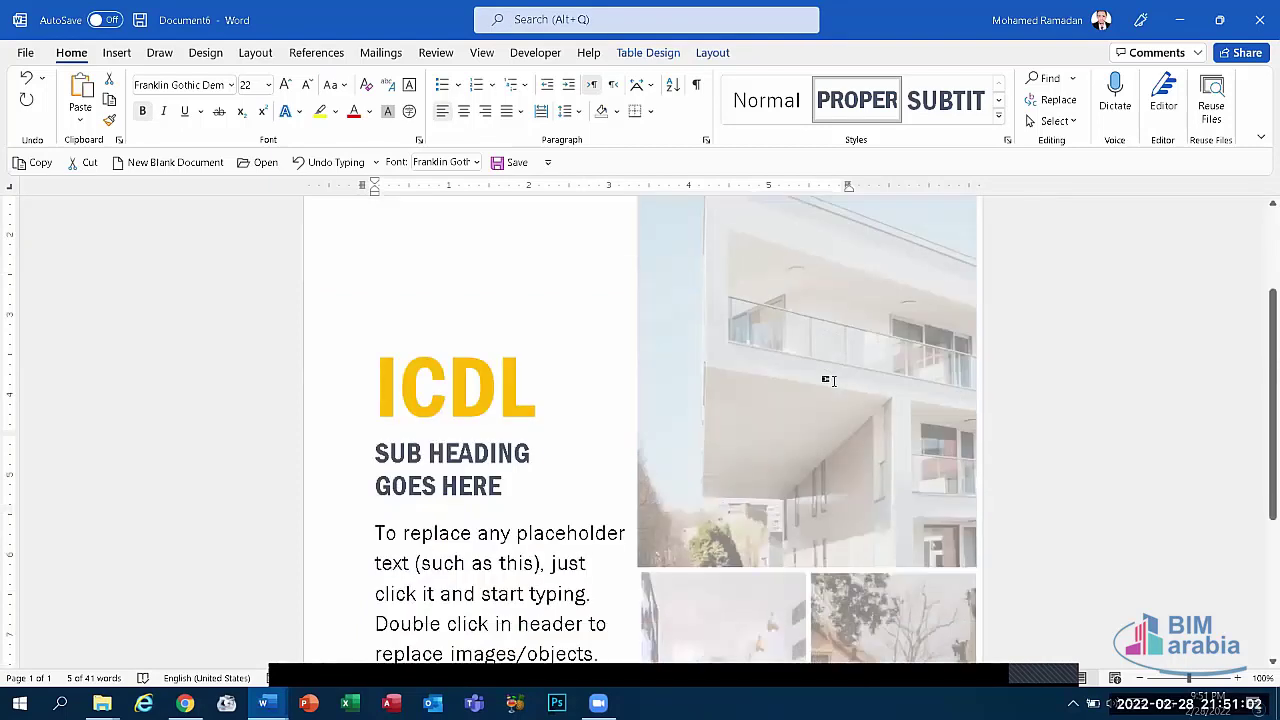
{"action": "scroll", "coordinate": [826, 377], "scroll_direction": "down", "scroll_amount": 2}
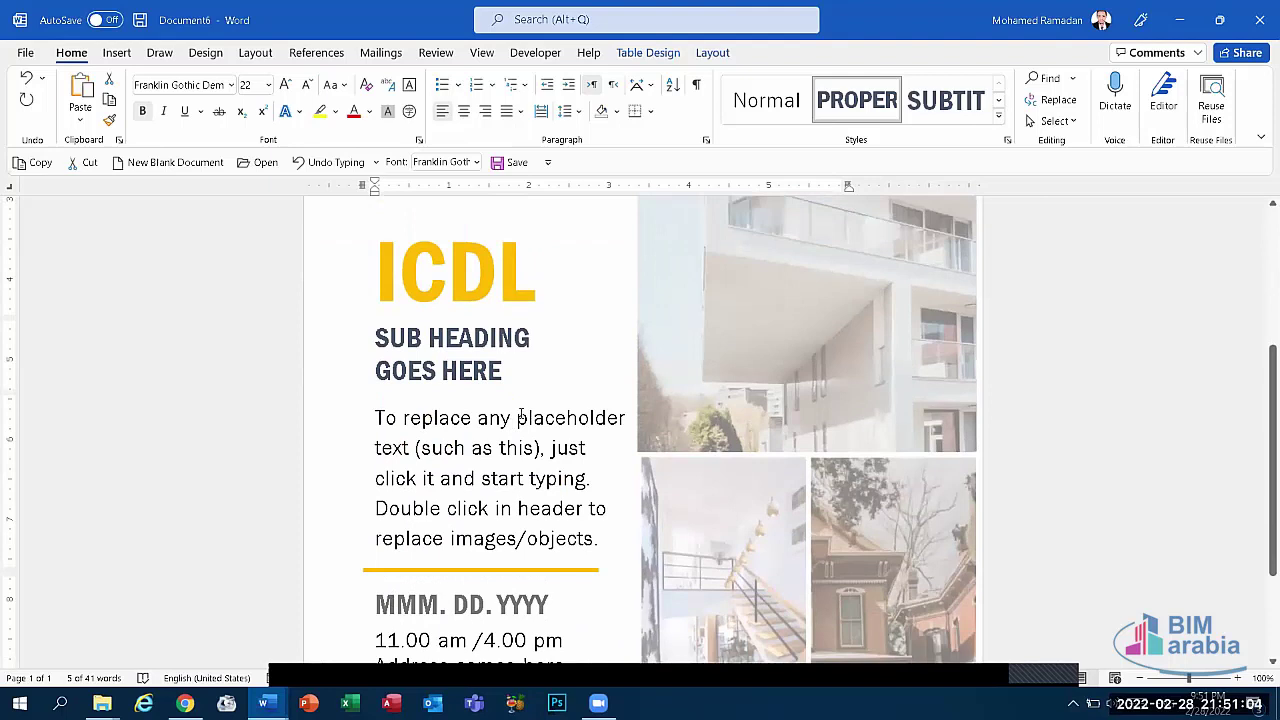
- Click through the ICDL flyer's title and body text, then switch to the Document5 window
{"action": "left_click", "coordinate": [291, 272]}
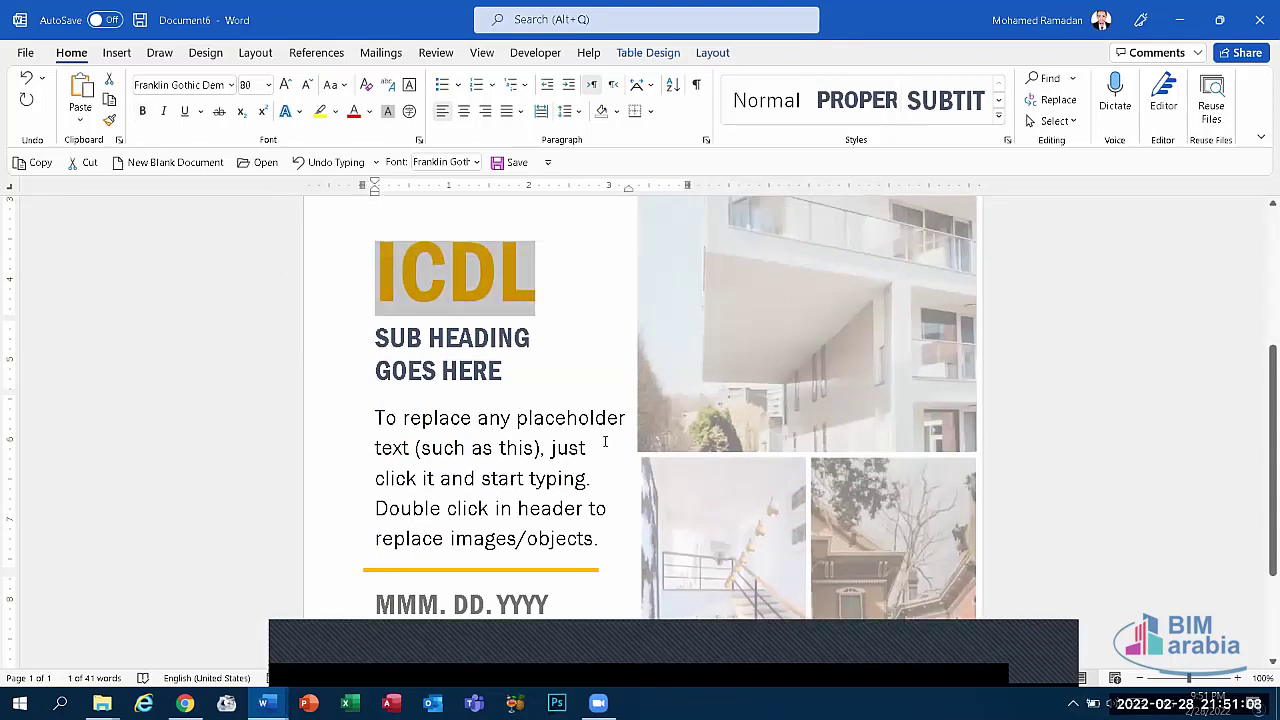
{"action": "left_click", "coordinate": [625, 658]}
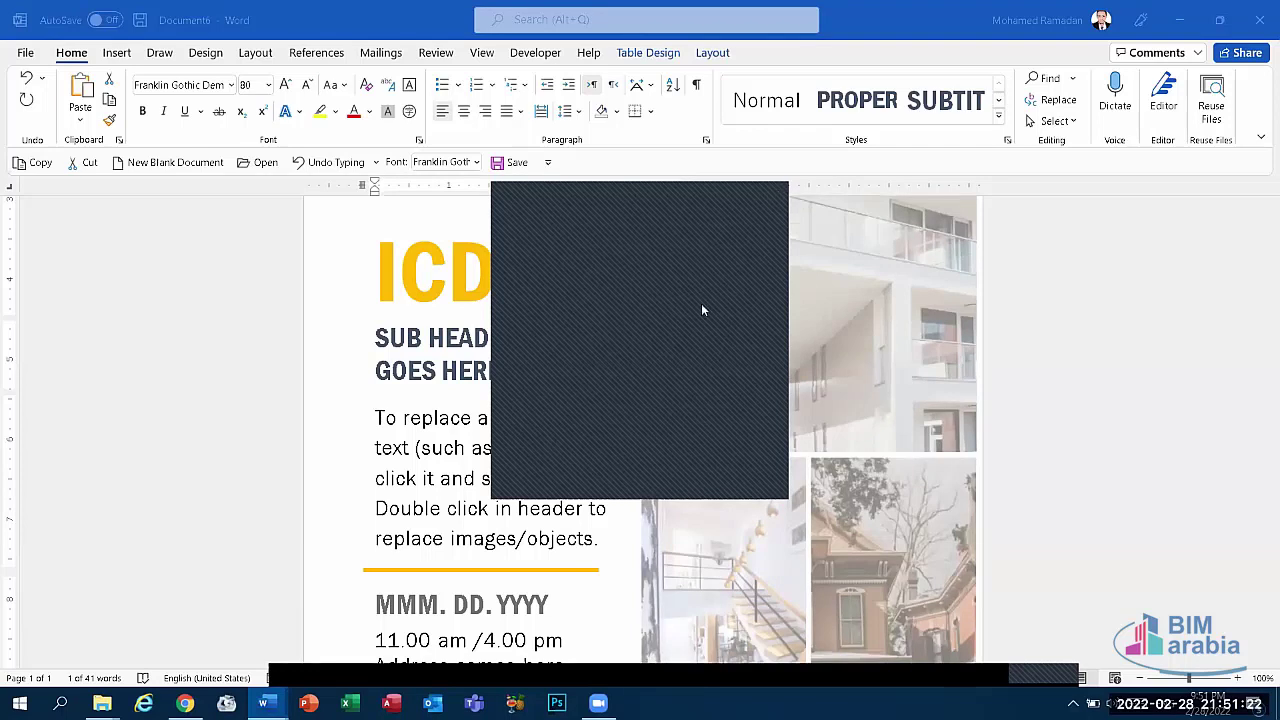
{"action": "left_click", "coordinate": [600, 545]}
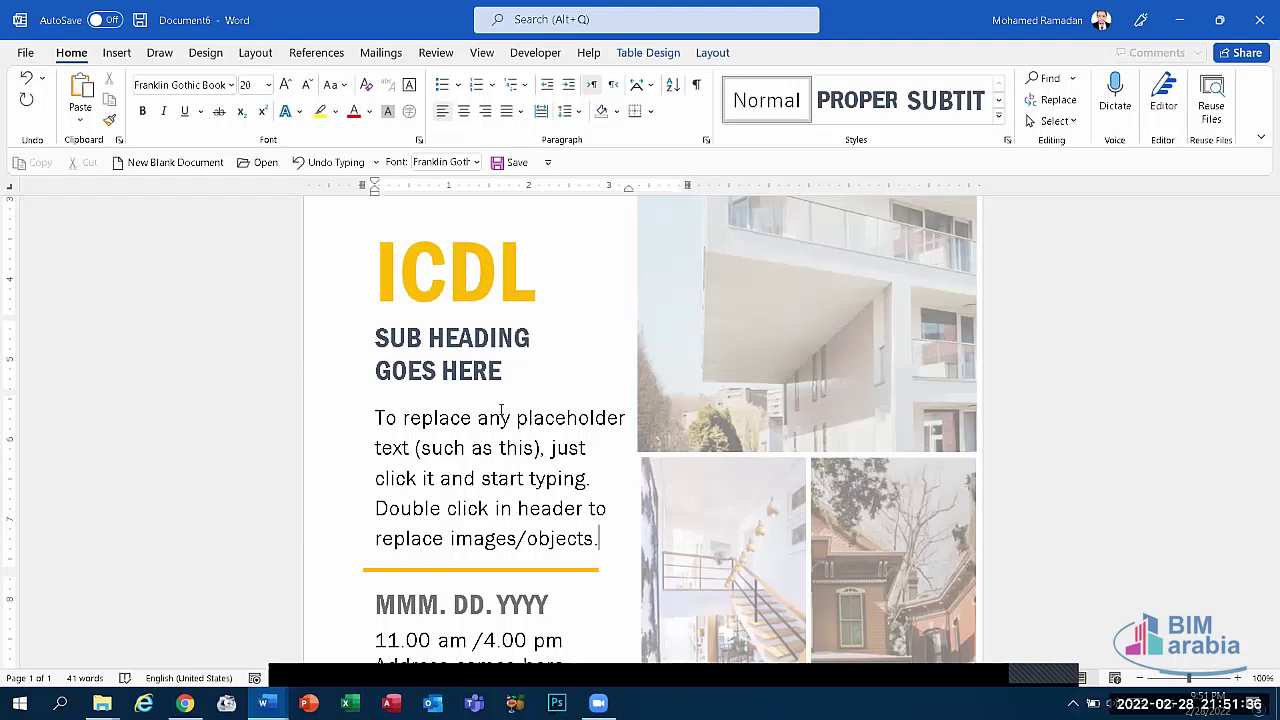
{"action": "scroll", "coordinate": [587, 352], "scroll_direction": "up", "scroll_amount": 3}
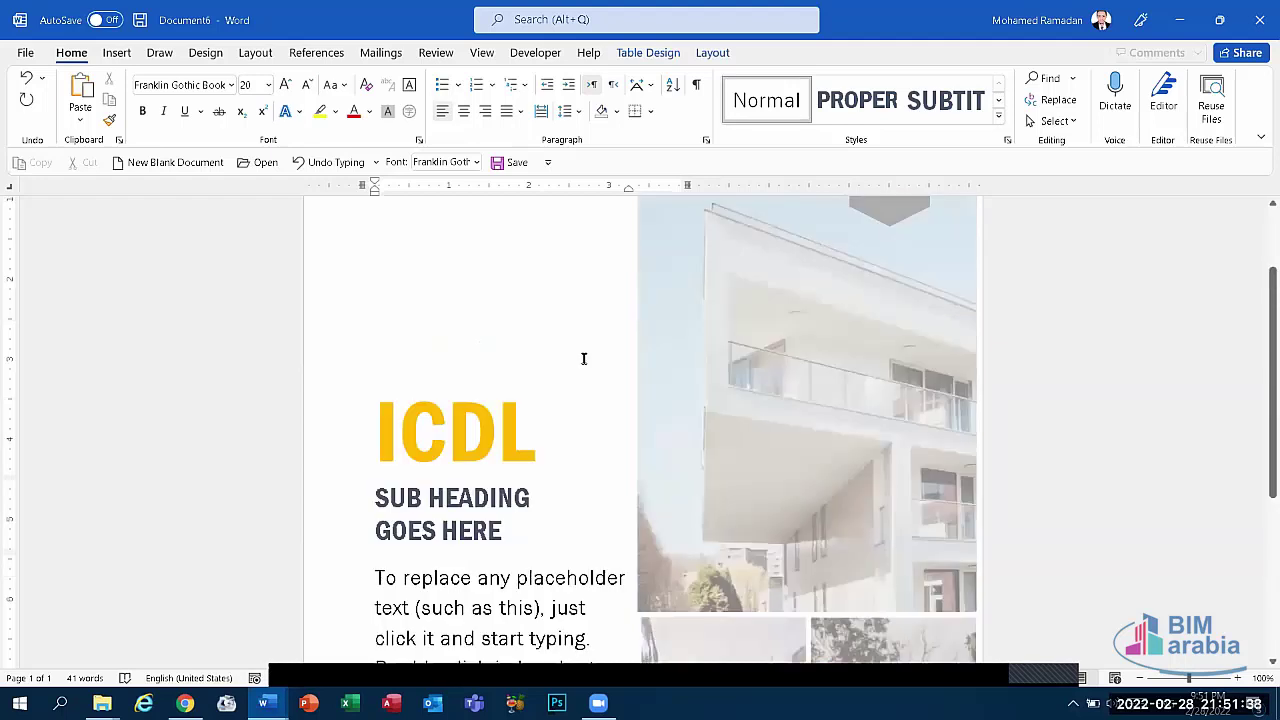
{"action": "scroll", "coordinate": [584, 358], "scroll_direction": "up", "scroll_amount": 2}
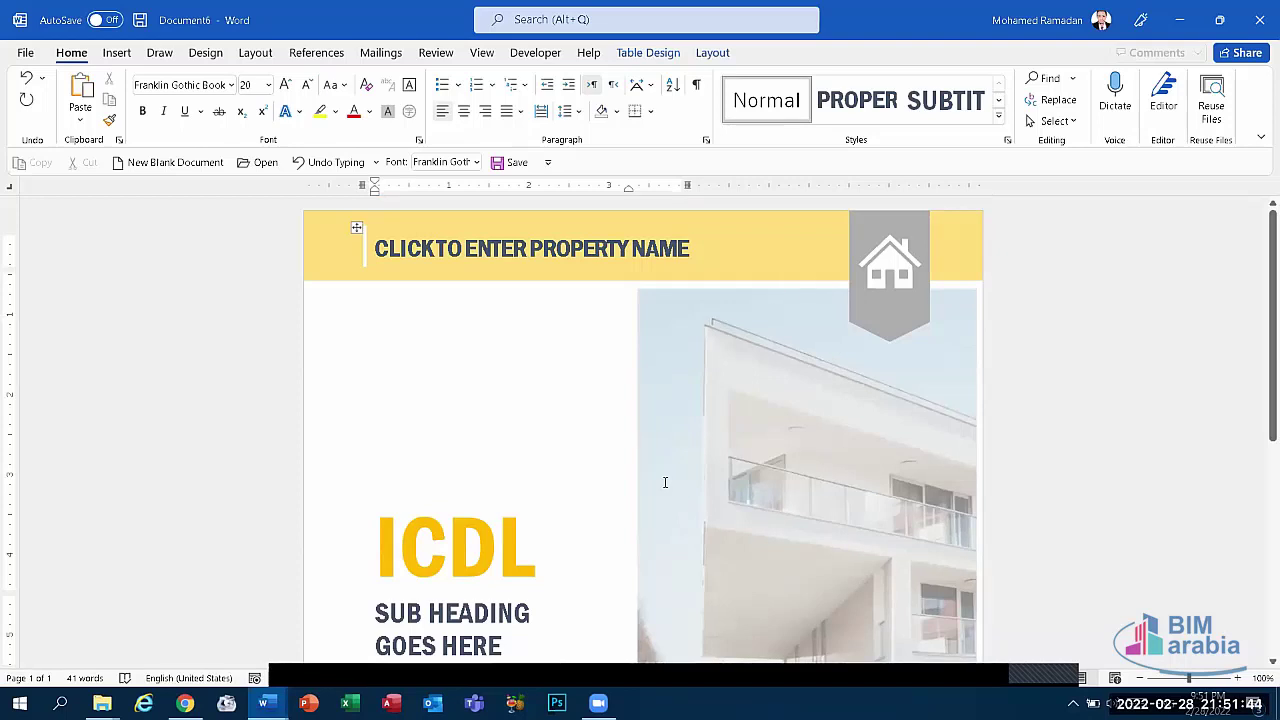
{"action": "scroll", "coordinate": [250, 602], "scroll_direction": "down", "scroll_amount": 5}
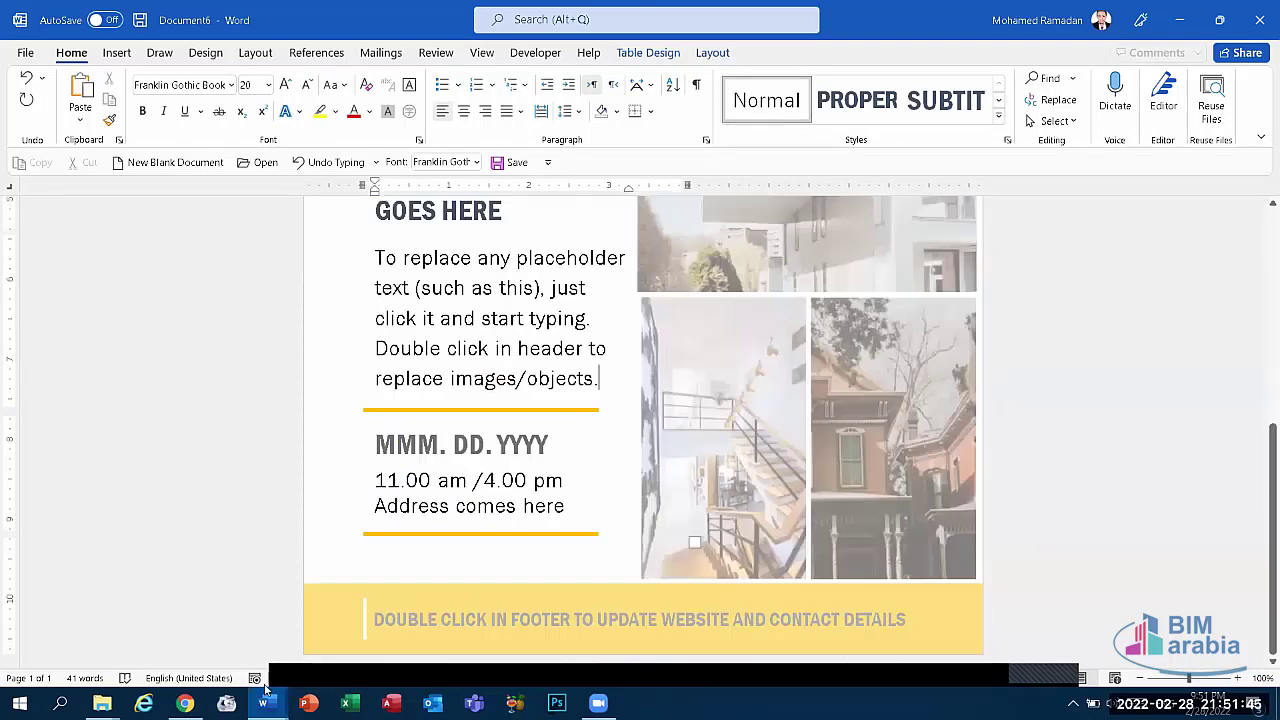
{"action": "mouse_move", "coordinate": [264, 703]}
{"action": "left_click", "coordinate": [316, 651]}
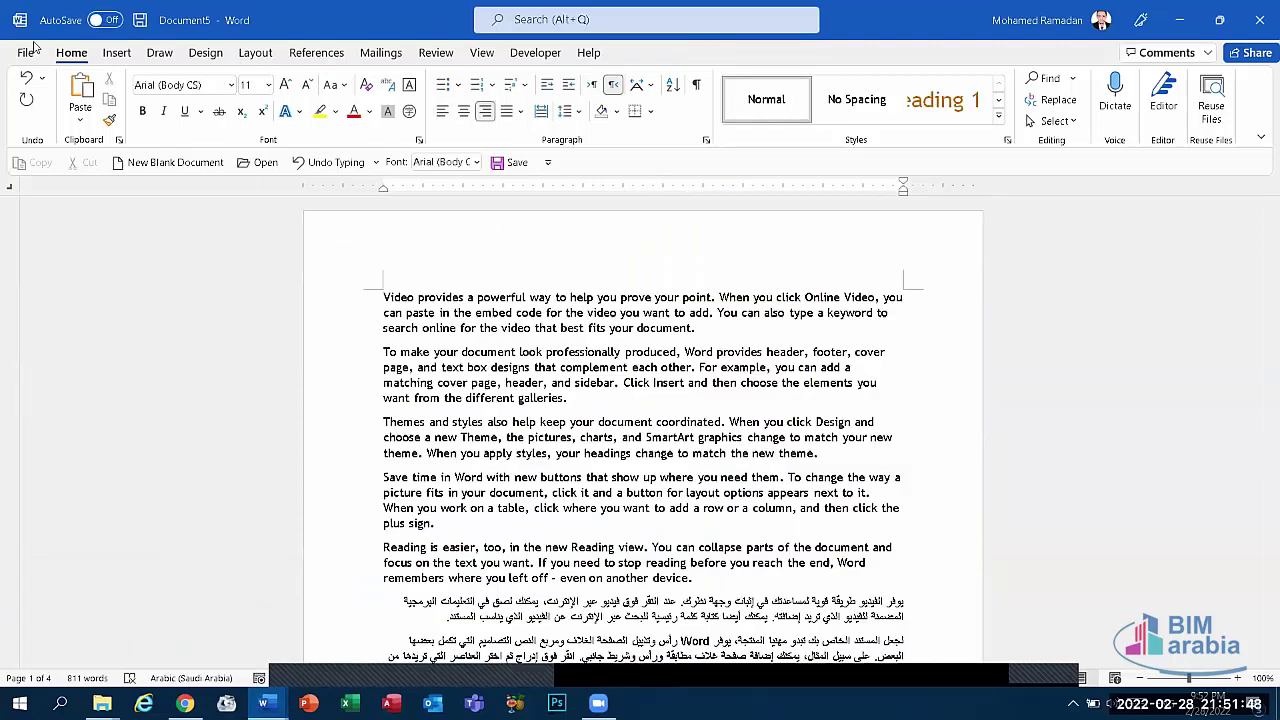
- Bring up Word's New templates page from the File menu, then minimize the Word window
{"action": "left_click", "coordinate": [28, 52]}
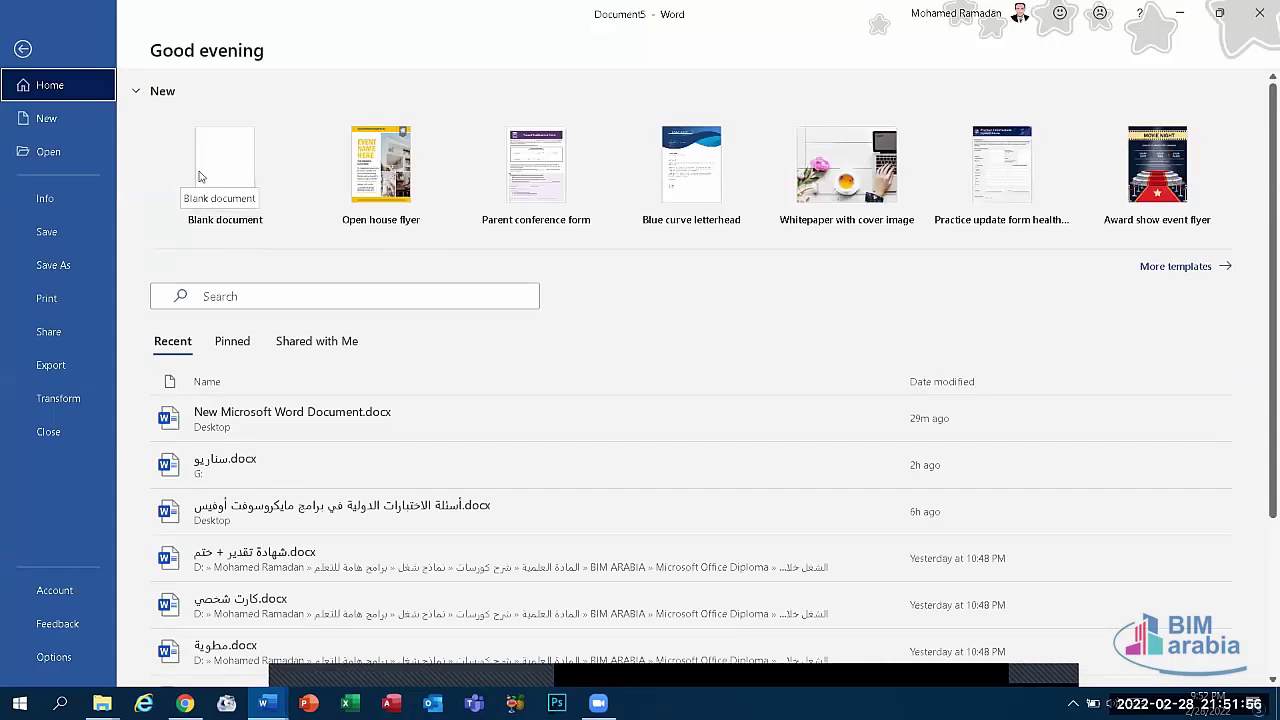
{"action": "key", "text": "Down"}
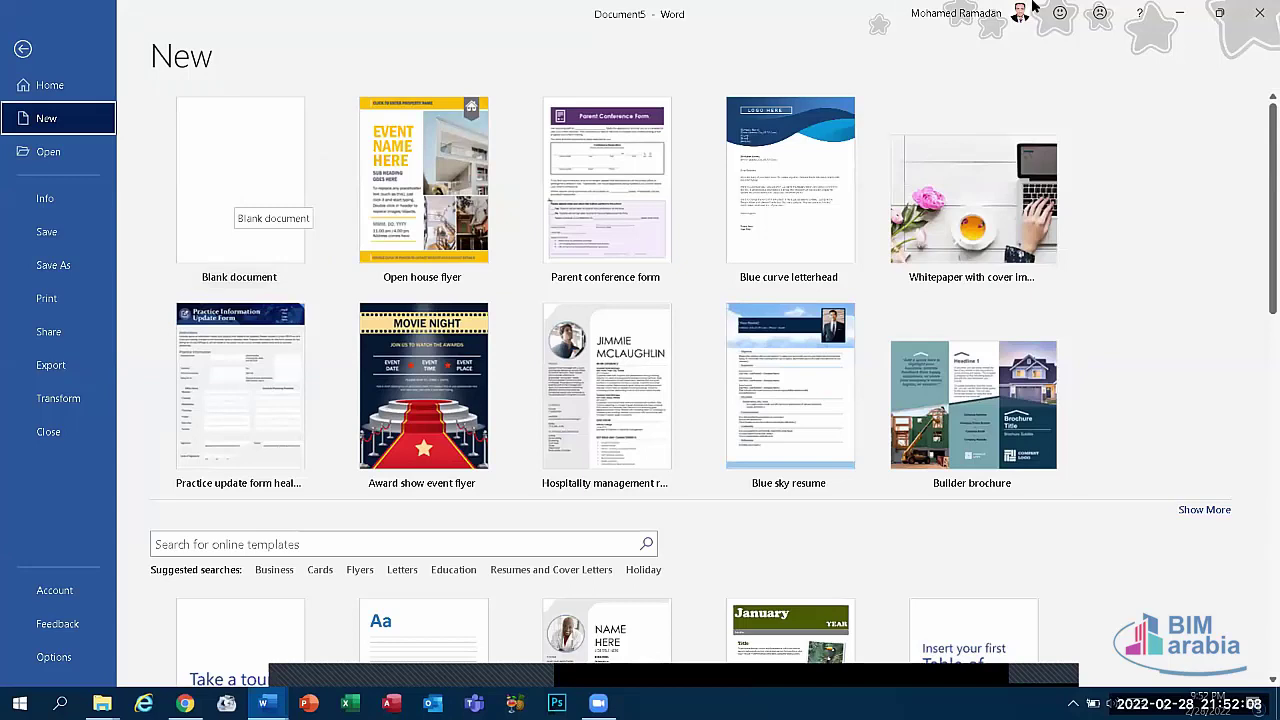
{"action": "left_click", "coordinate": [1178, 18]}
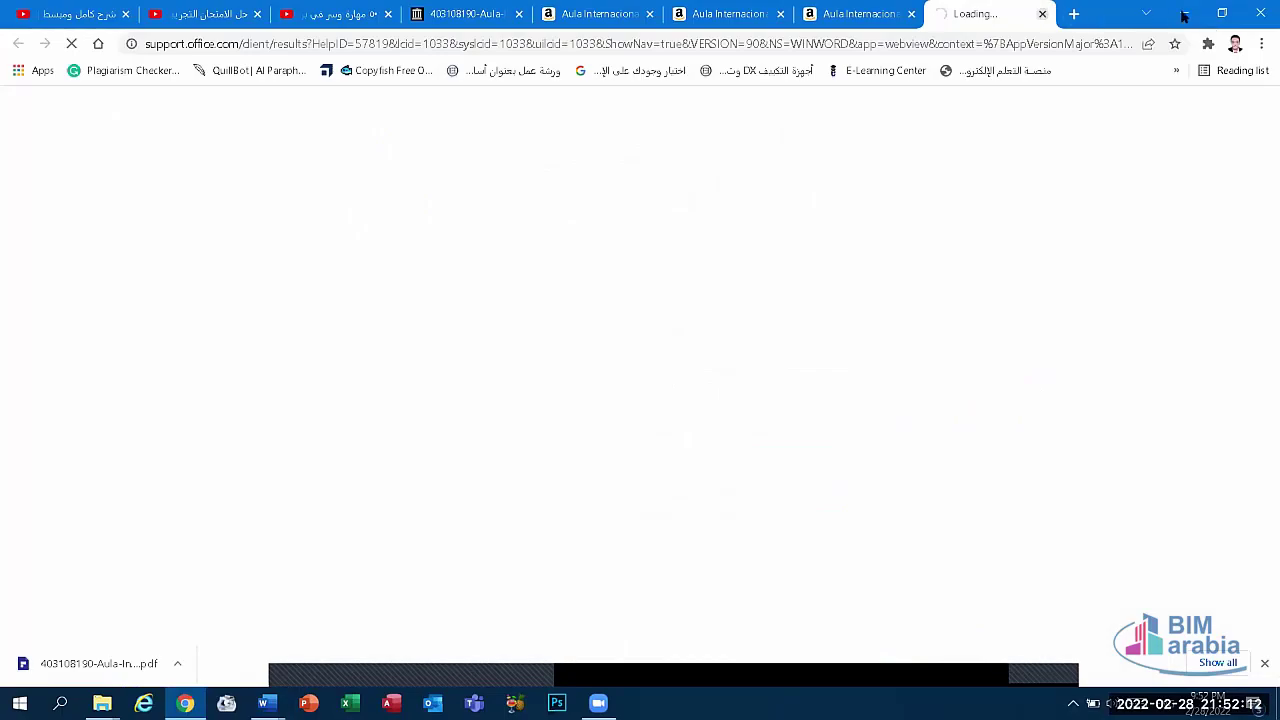
- Open This PC in File Explorer, select drive D:, then hide Explorer and return to Word
{"action": "left_click", "coordinate": [1183, 14]}
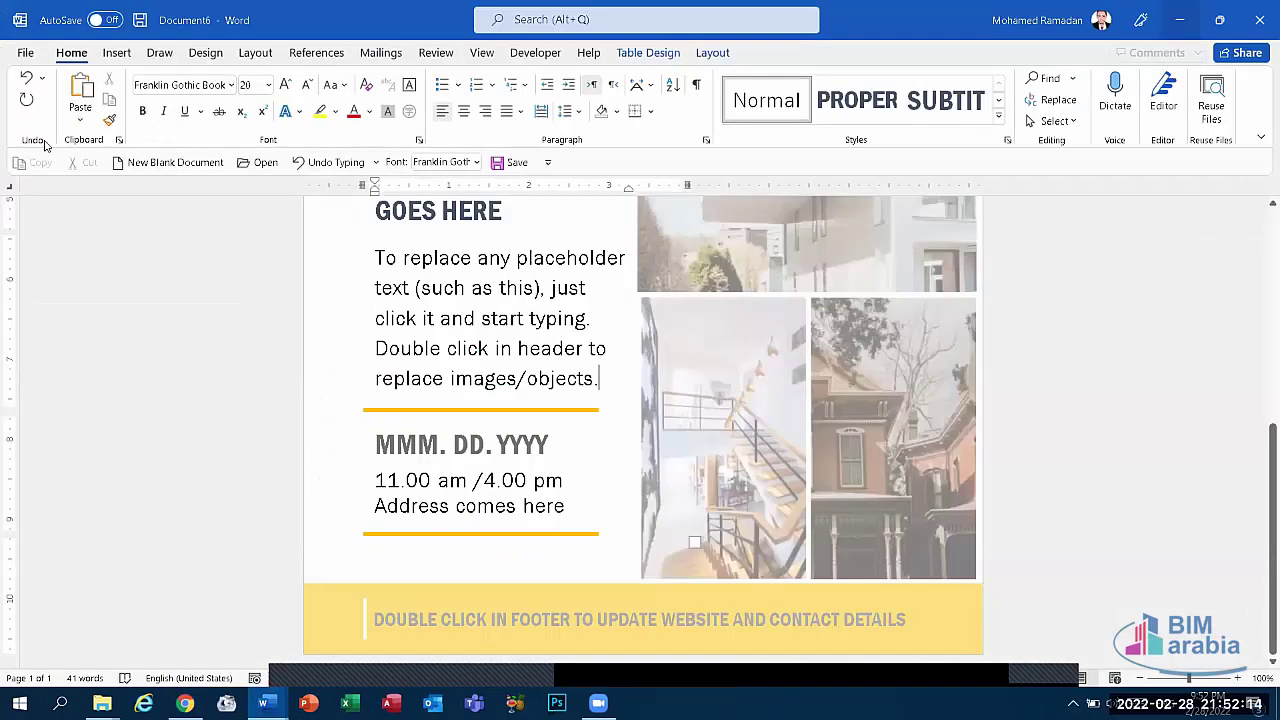
{"action": "key", "text": "super+d"}
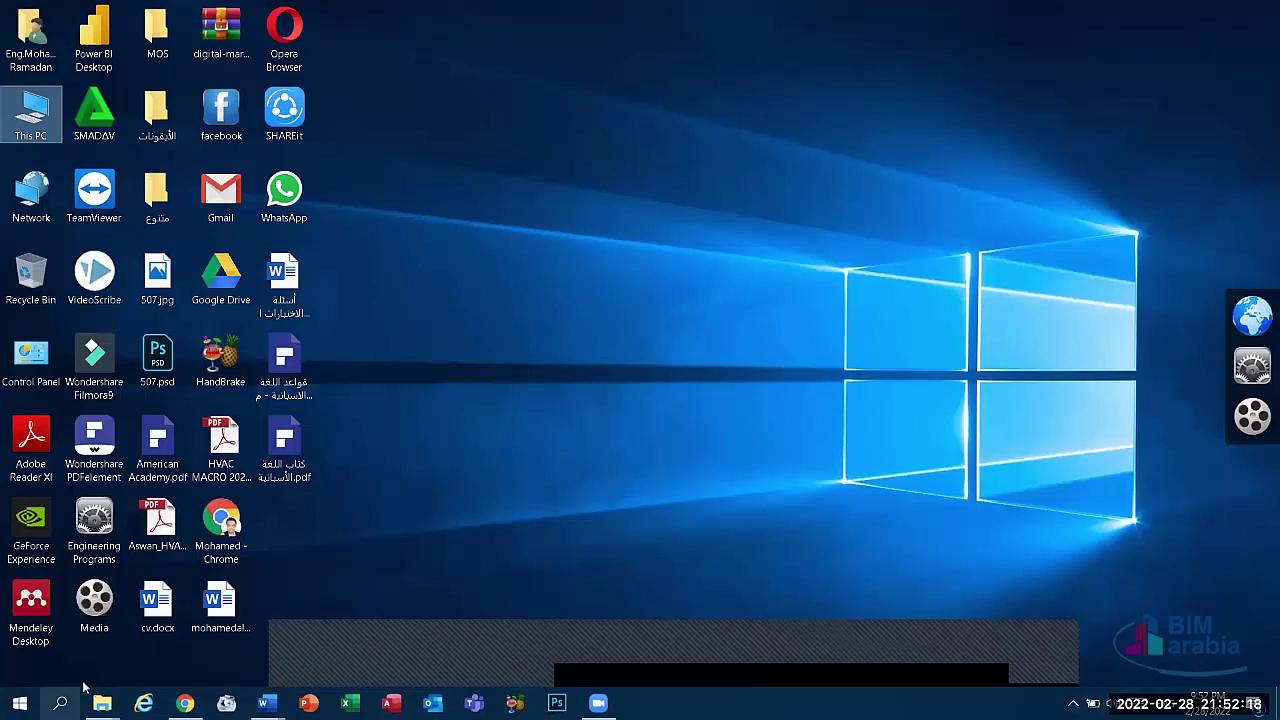
{"action": "key", "text": "super+e"}
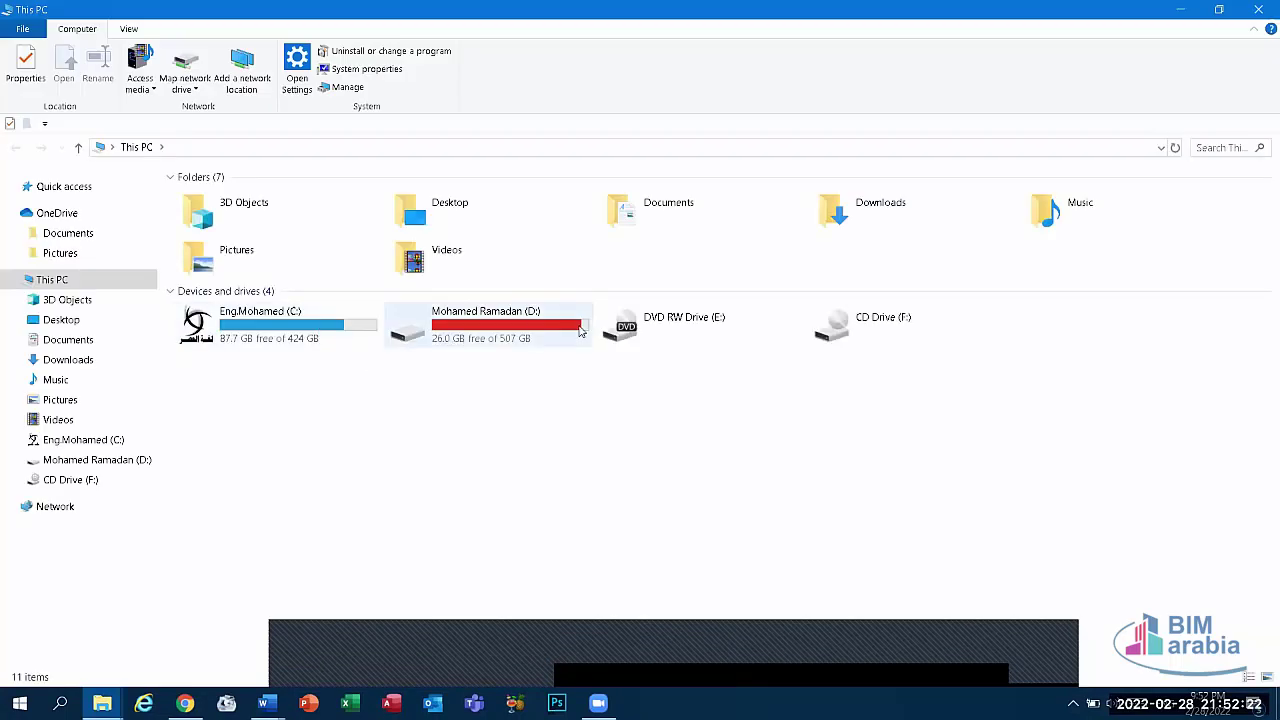
{"action": "left_click", "coordinate": [392, 335]}
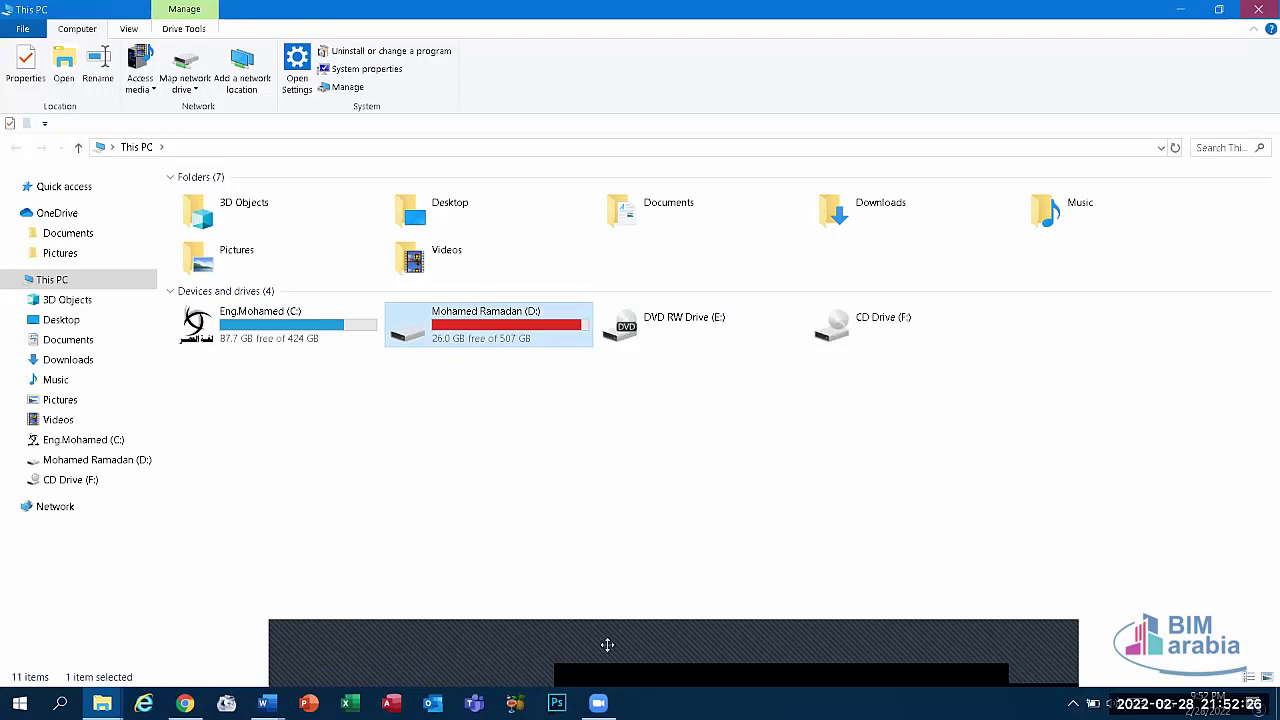
{"action": "key", "text": "super+d"}
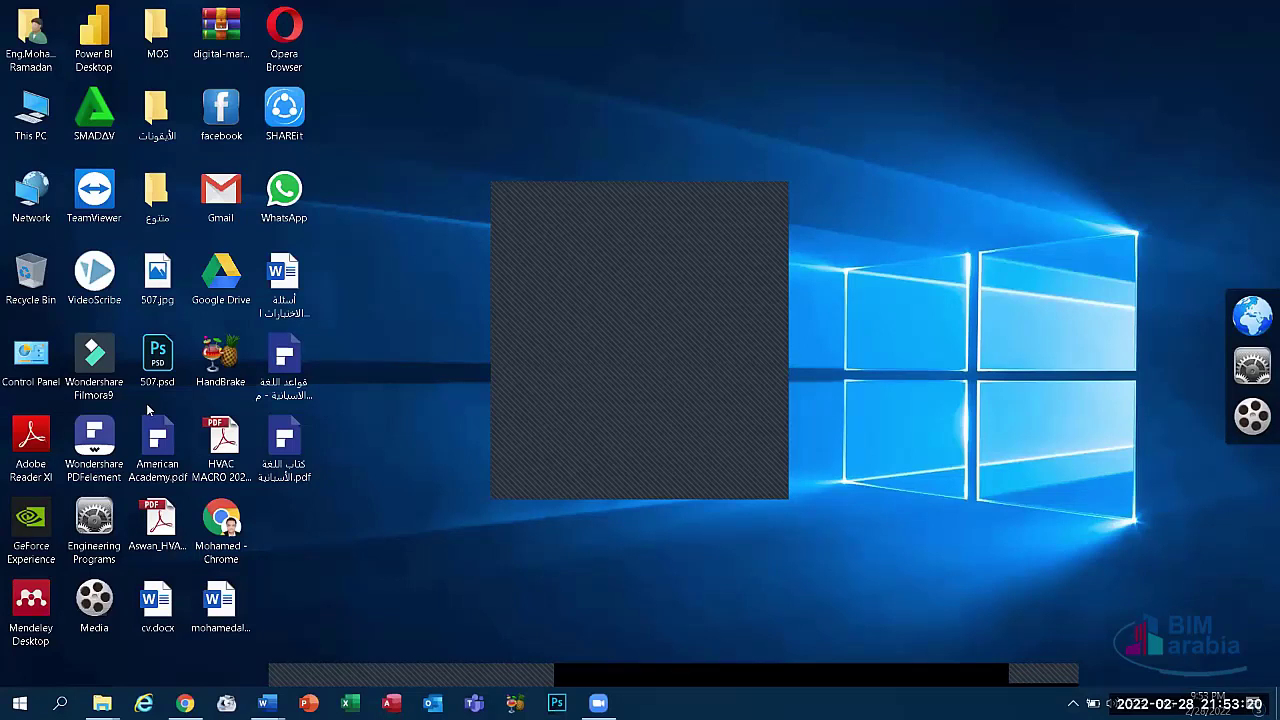
{"action": "key", "text": "alt+Tab"}
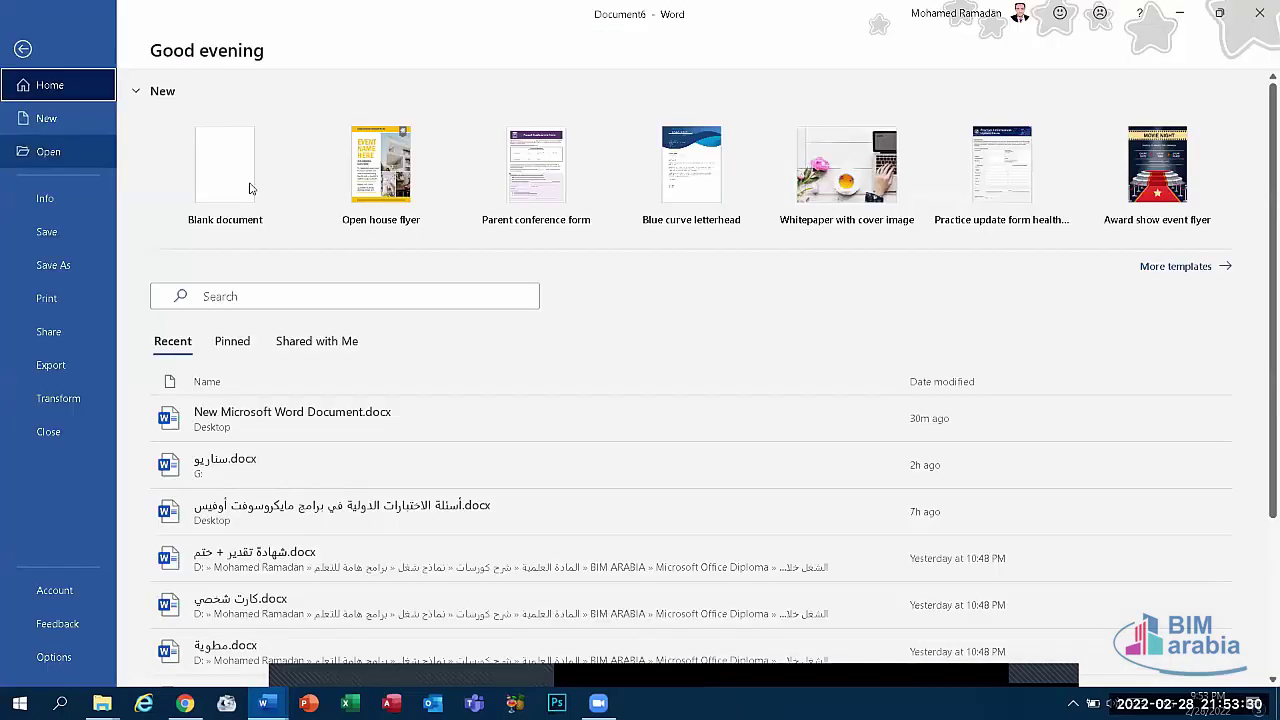
- Browse the Desktop in the Open dialog, select a Word file, and cancel without opening it
{"action": "left_click", "coordinate": [110, 150]}
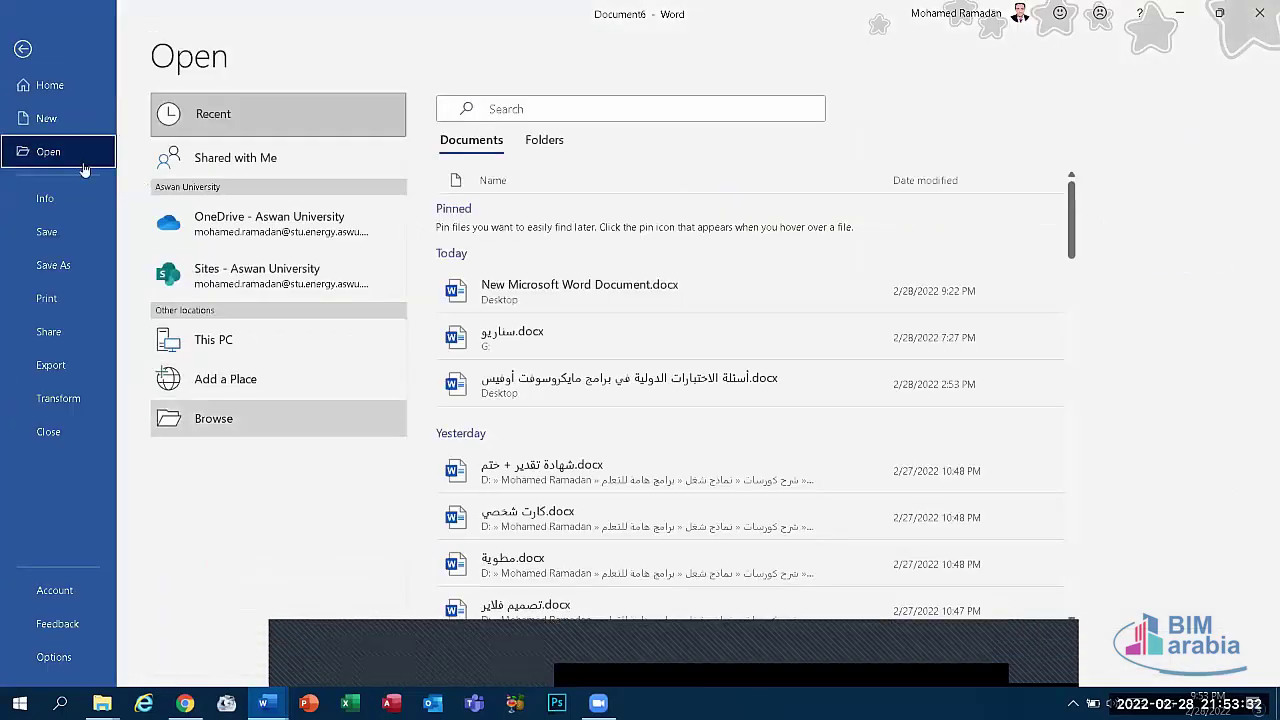
{"action": "key", "text": "ctrl+F12"}
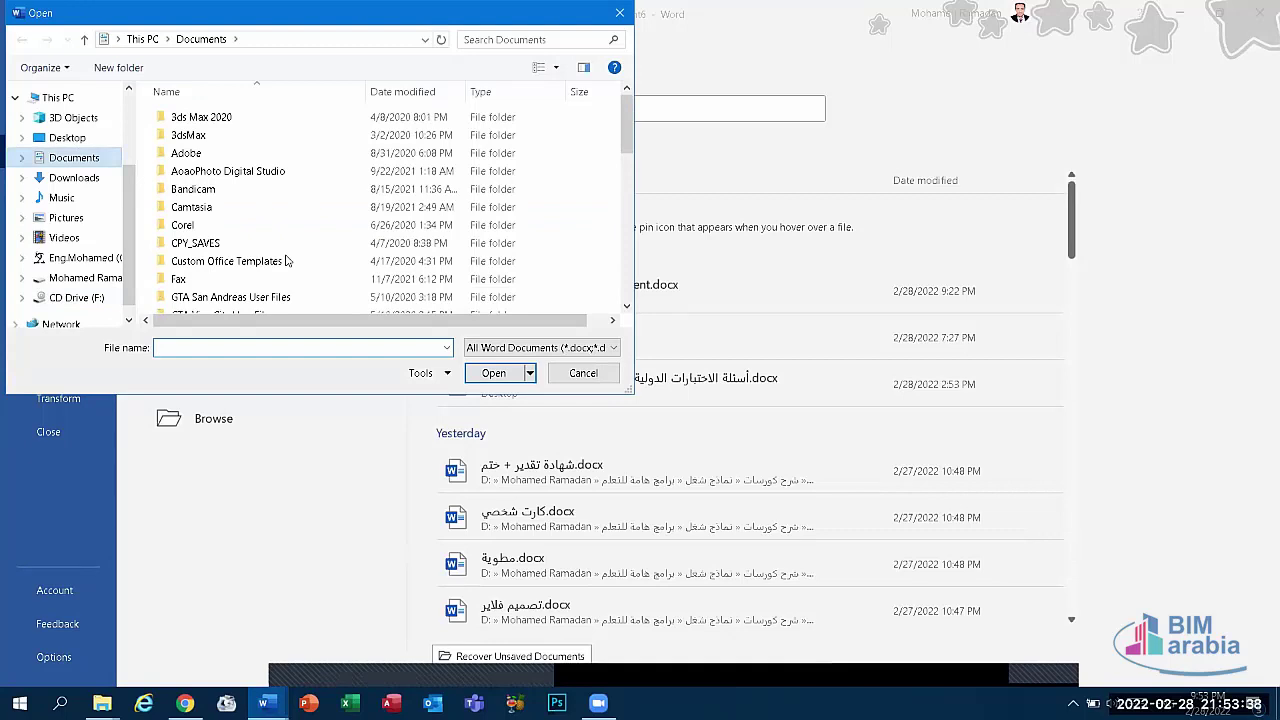
{"action": "left_click", "coordinate": [67, 137]}
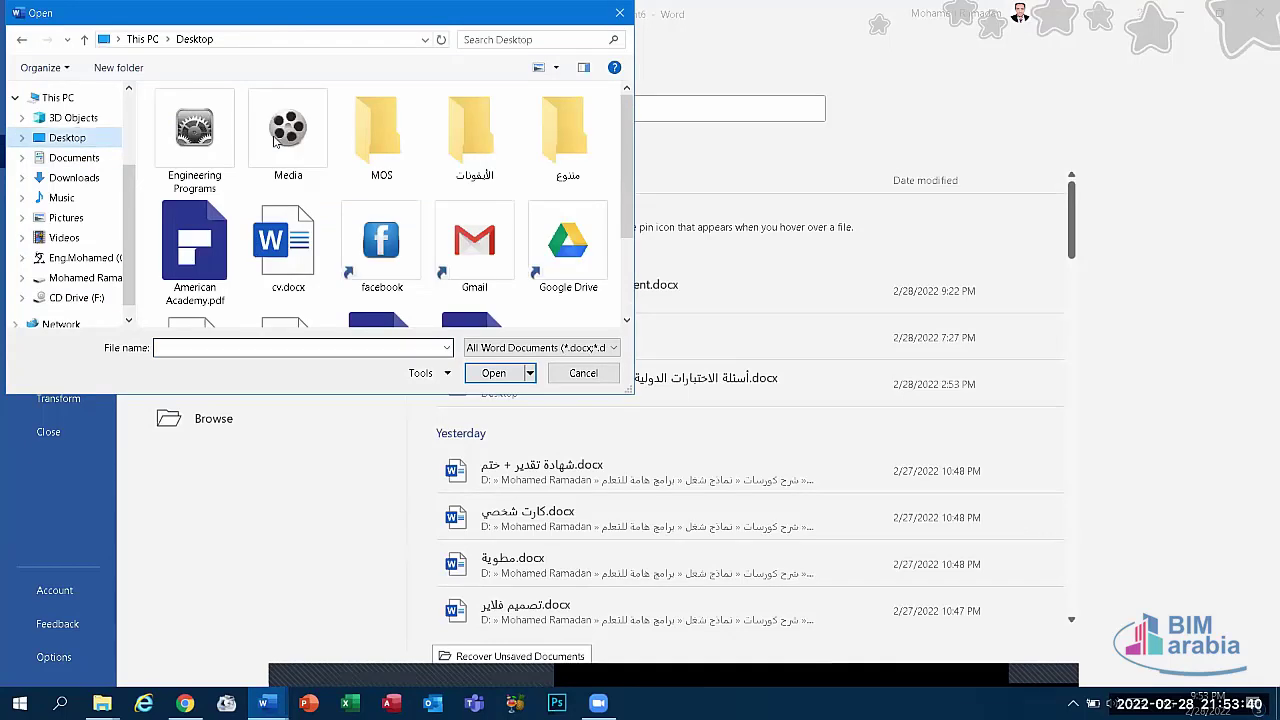
{"action": "left_click", "coordinate": [290, 250]}
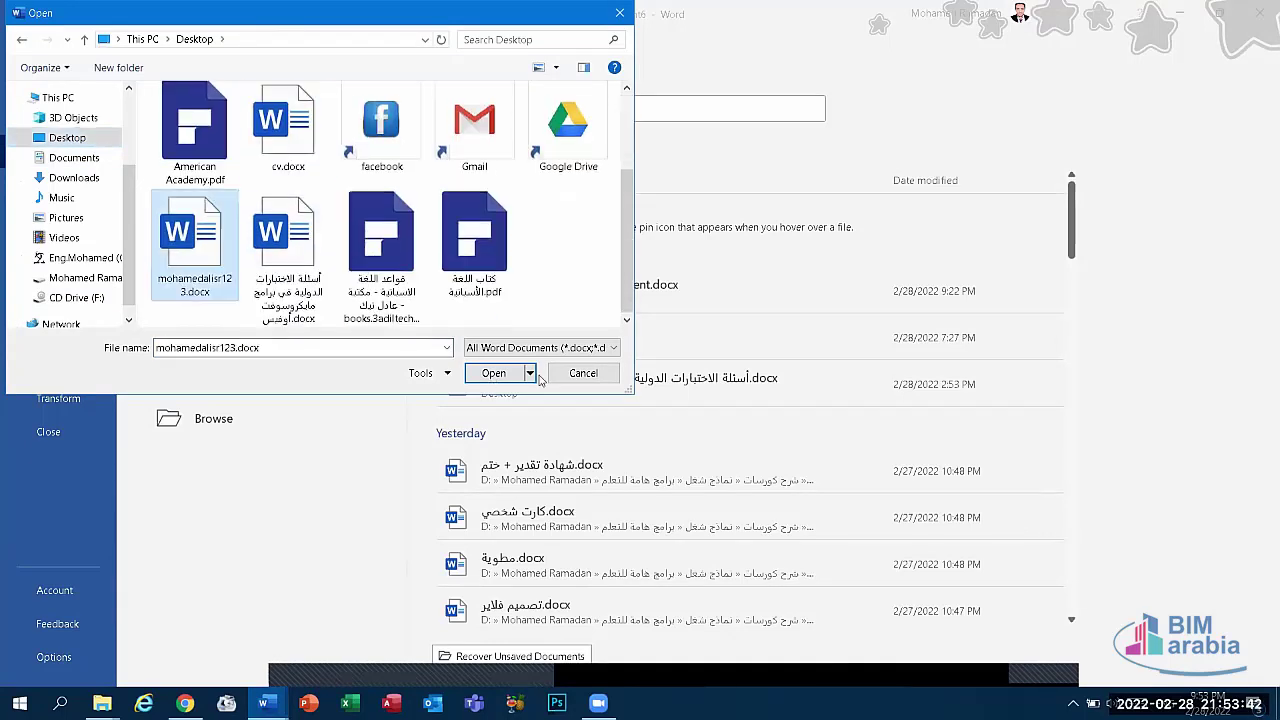
{"action": "left_click", "coordinate": [583, 373]}
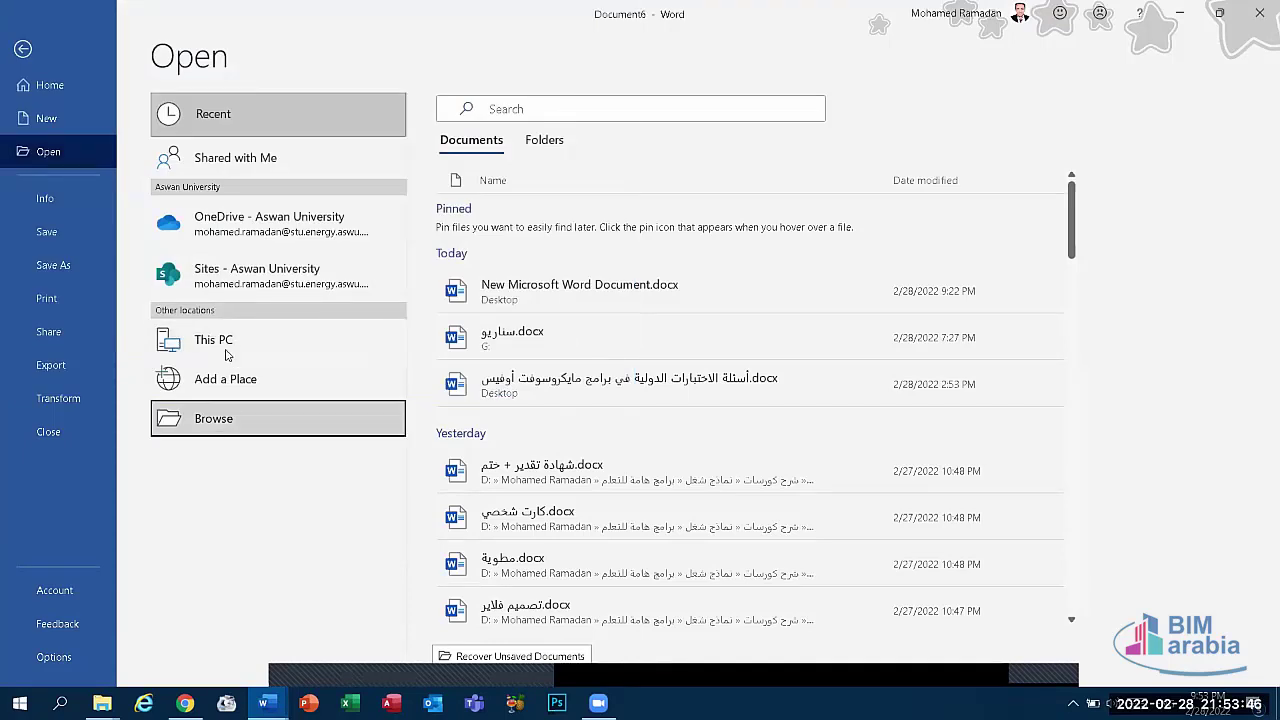
- List the Documents folder on This PC, starting and cancelling a new folder, and scroll through it
{"action": "left_click", "coordinate": [226, 341]}
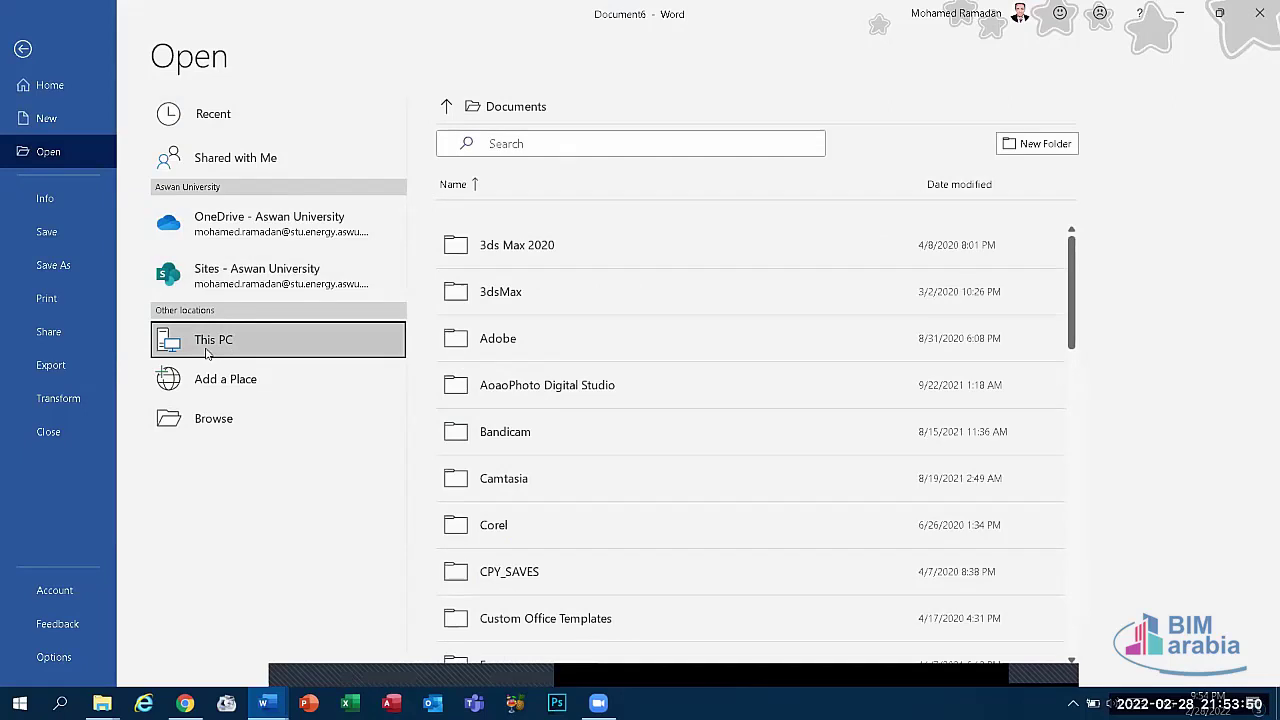
{"action": "left_click", "coordinate": [1043, 146]}
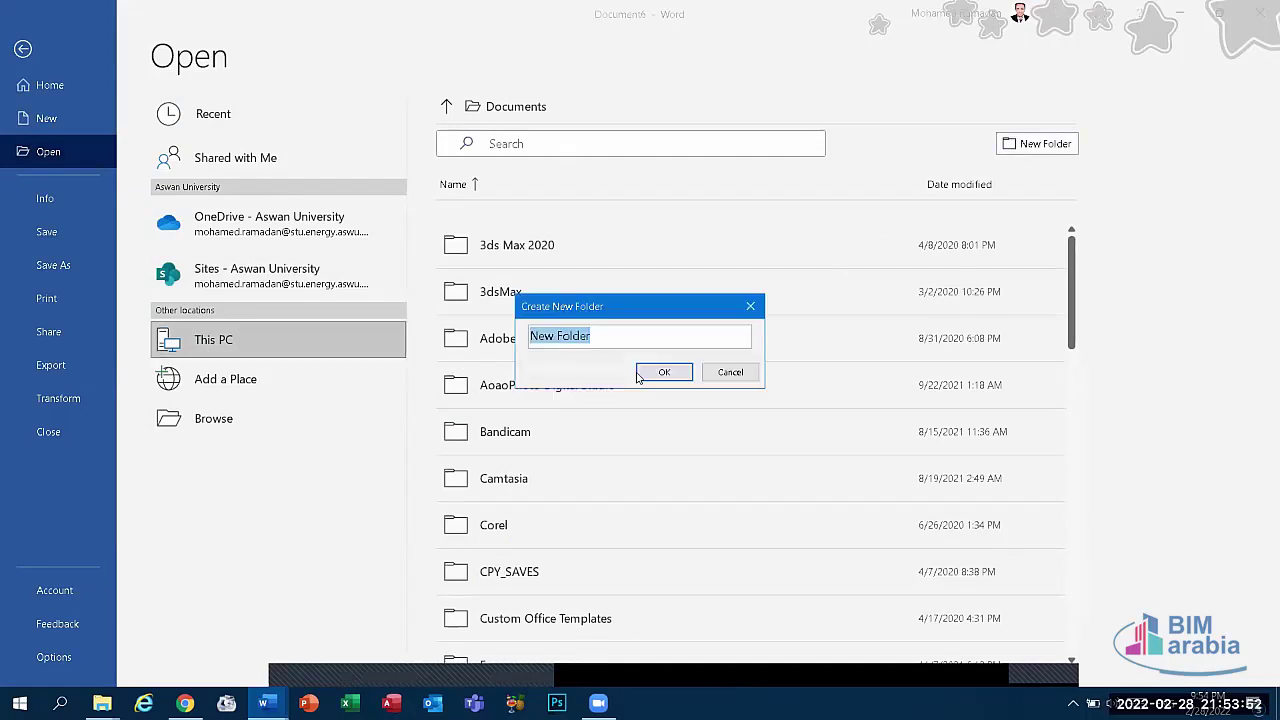
{"action": "left_click", "coordinate": [730, 372]}
{"action": "scroll", "coordinate": [770, 300], "scroll_direction": "down", "scroll_amount": 2}
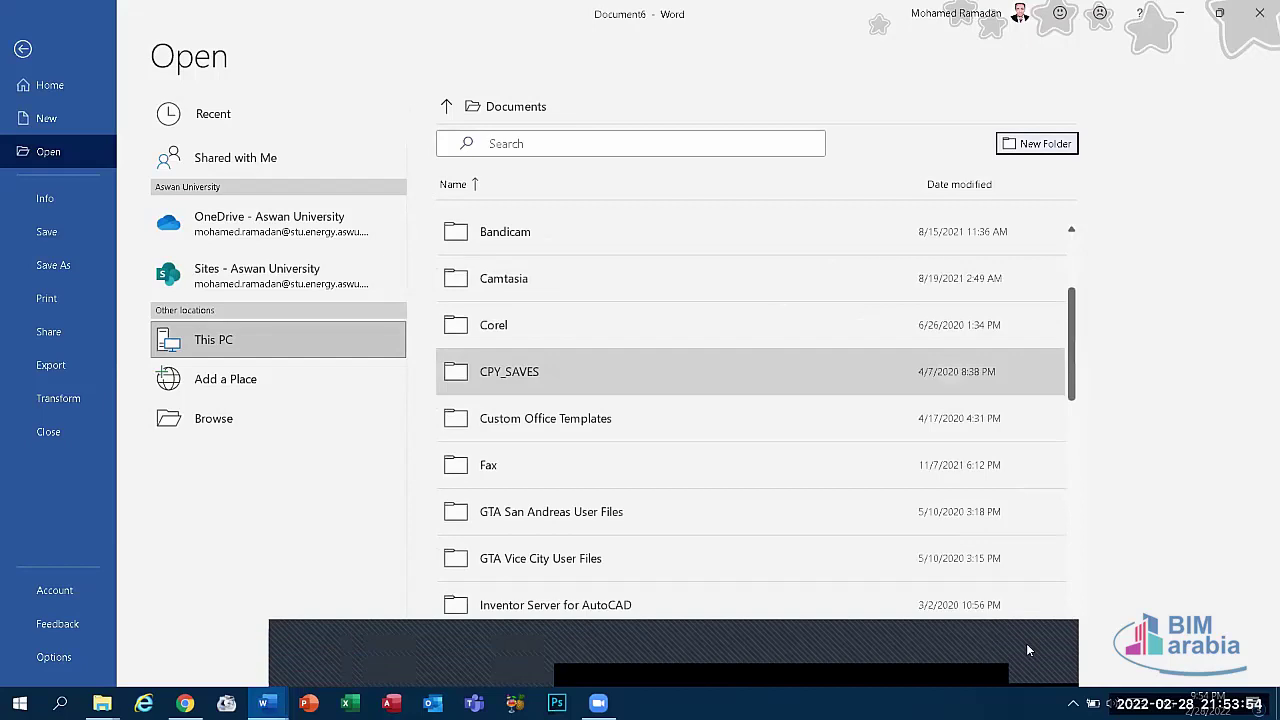
{"action": "scroll", "coordinate": [770, 300], "scroll_direction": "down", "scroll_amount": 4}
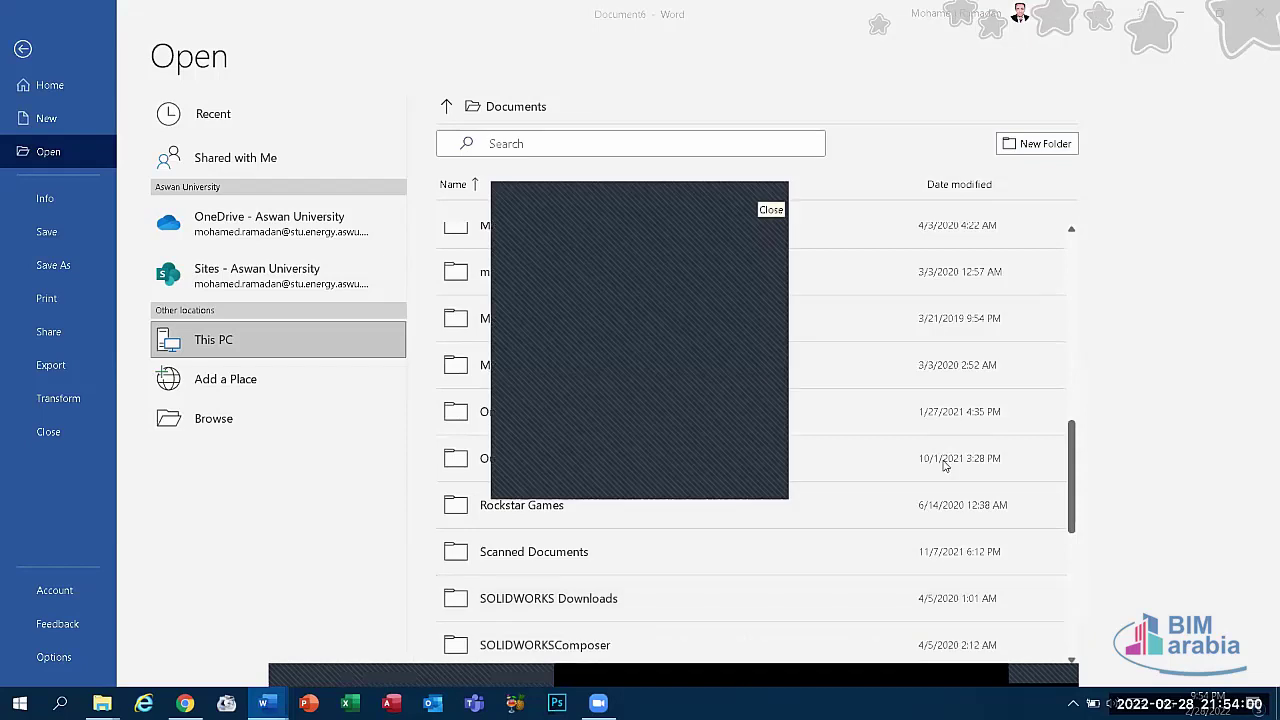
{"action": "scroll", "coordinate": [691, 340], "scroll_direction": "down", "scroll_amount": 5}
{"action": "scroll", "coordinate": [574, 320], "scroll_direction": "up", "scroll_amount": 5}
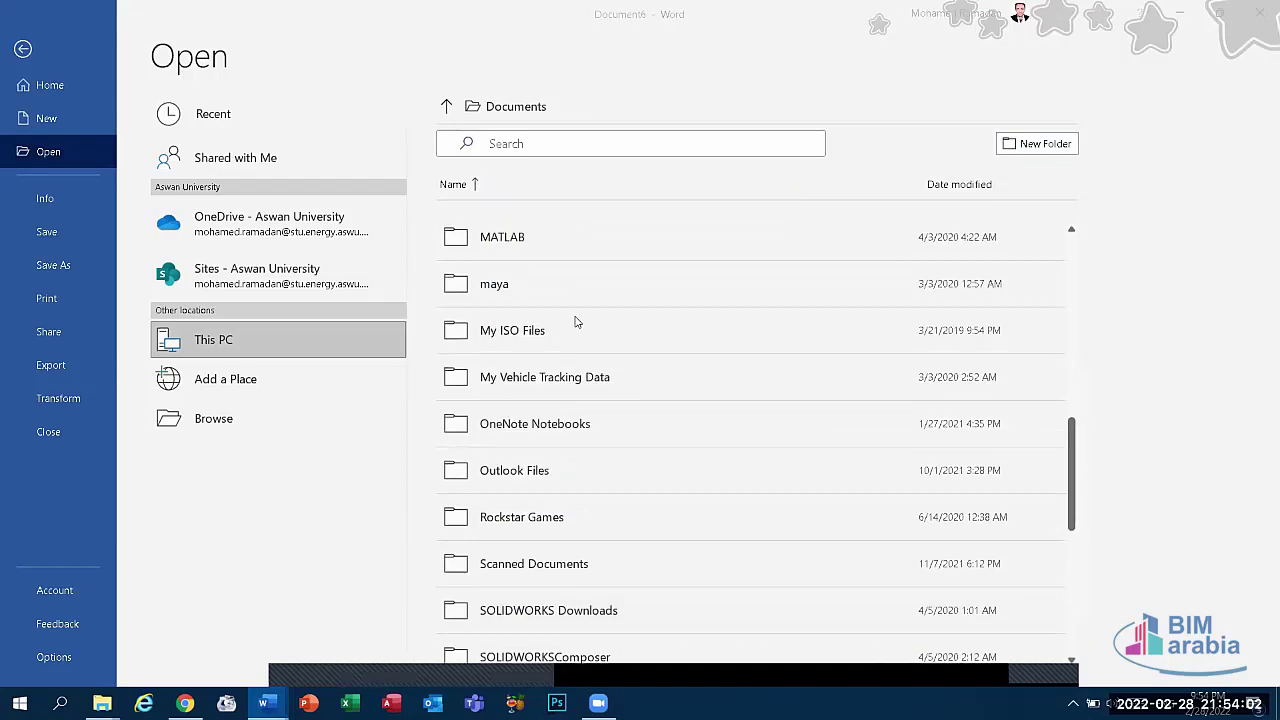
{"action": "scroll", "coordinate": [555, 221], "scroll_direction": "up", "scroll_amount": 3}
{"action": "scroll", "coordinate": [553, 420], "scroll_direction": "up", "scroll_amount": 3}
{"action": "scroll", "coordinate": [564, 313], "scroll_direction": "up", "scroll_amount": 2}
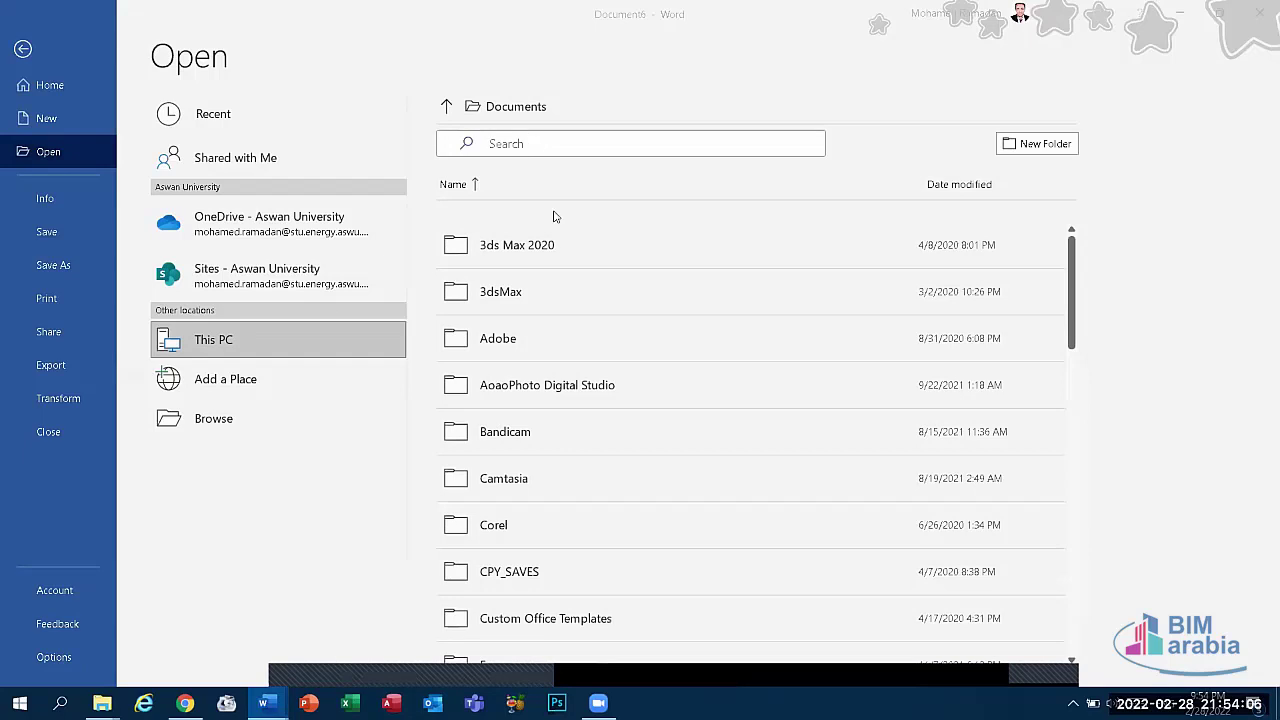
- Browse for a file, cancel, then show the Add a Place options for OneDrive
{"action": "left_click", "coordinate": [1030, 160]}
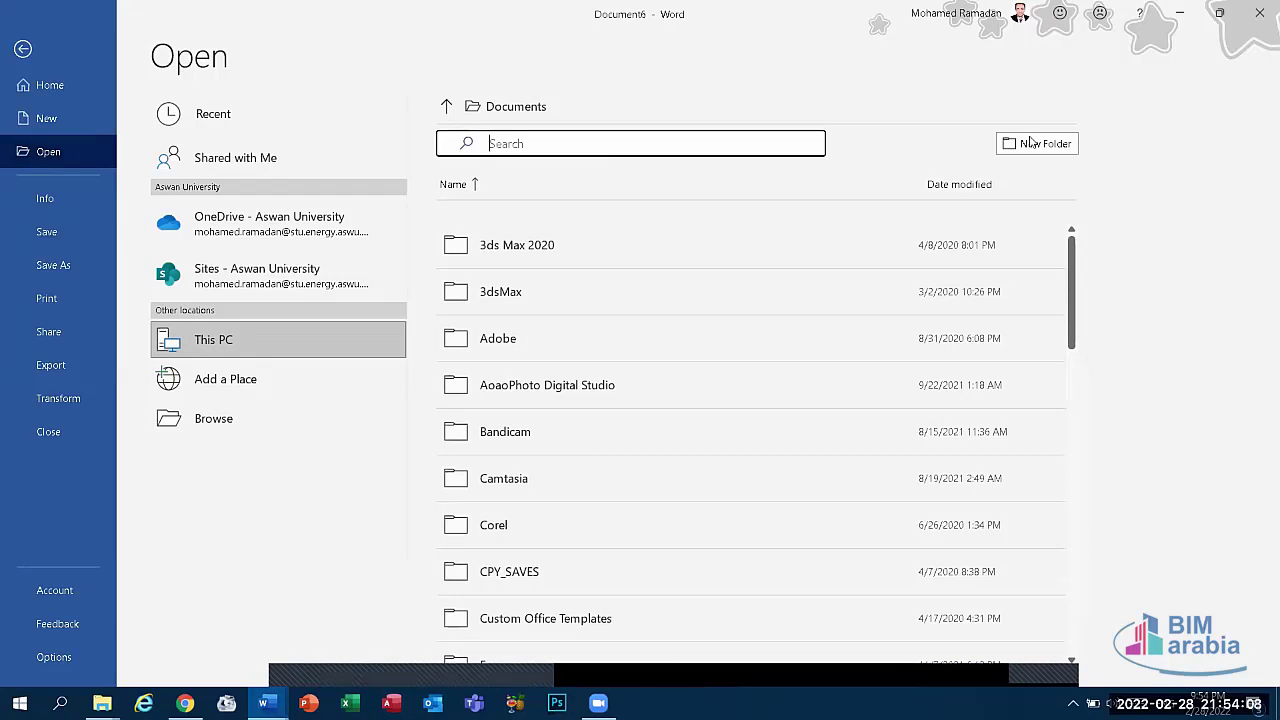
{"action": "left_click", "coordinate": [296, 412]}
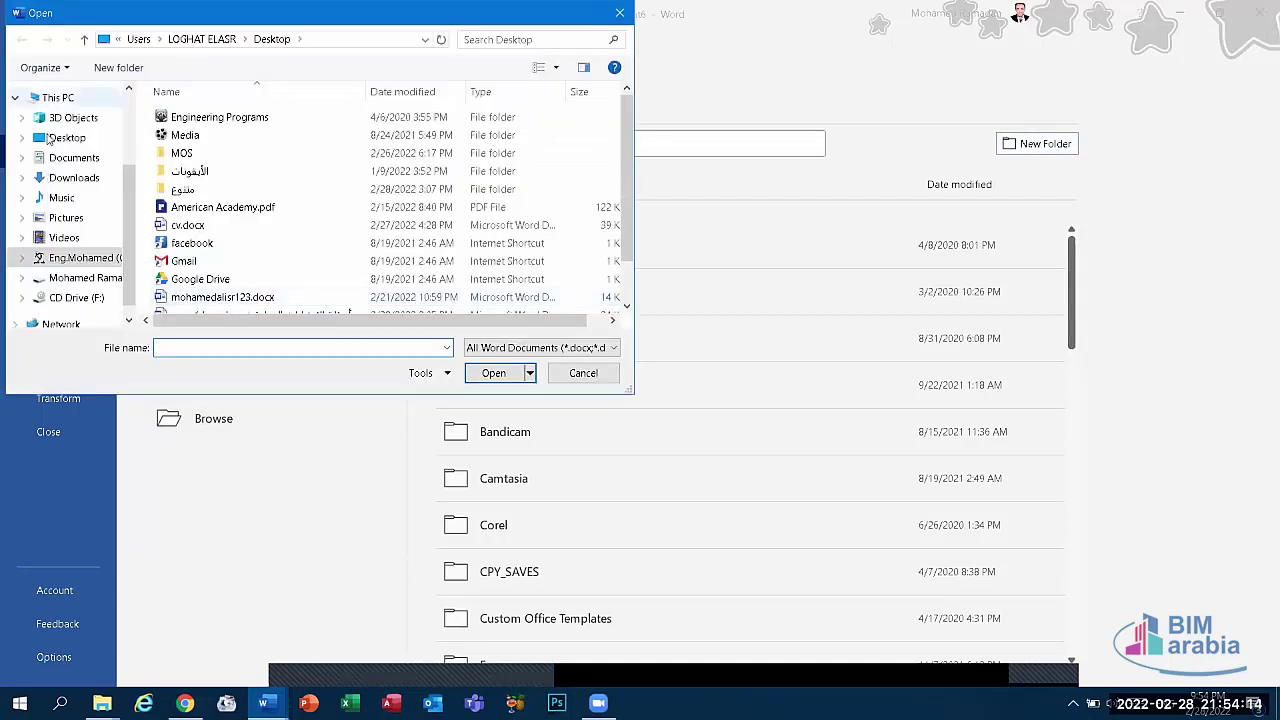
{"action": "mouse_move", "coordinate": [70, 200]}
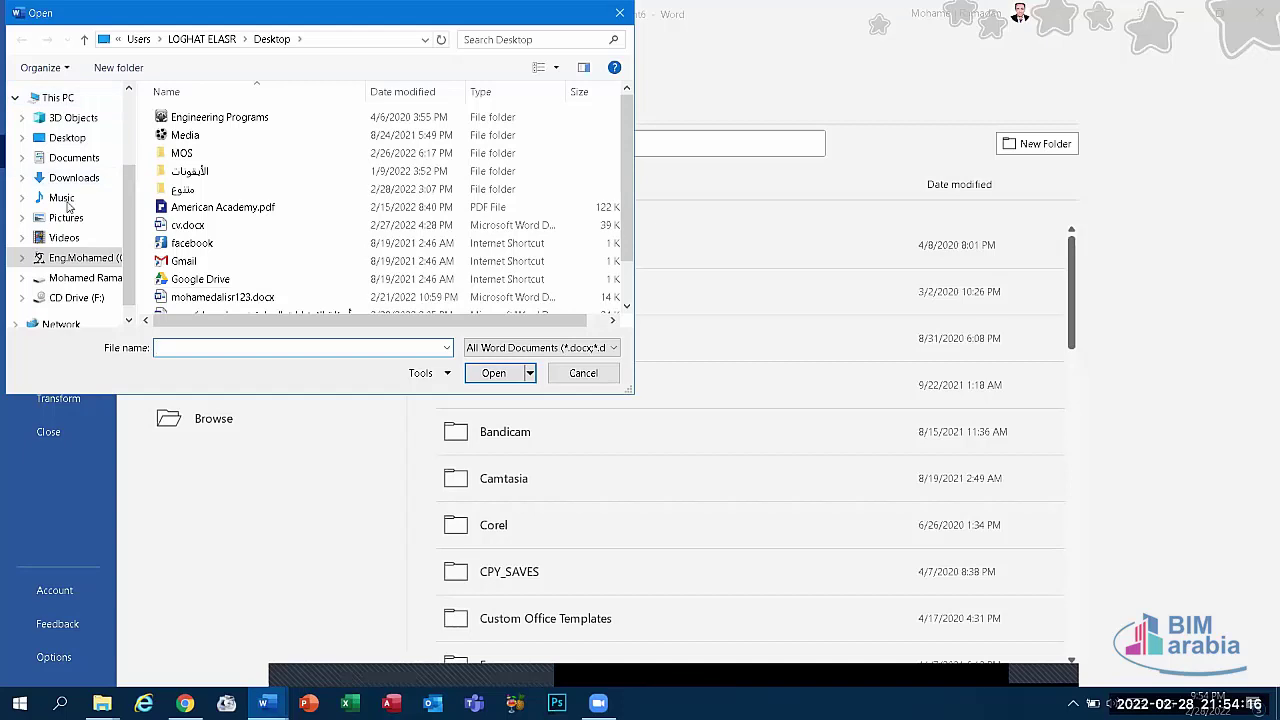
{"action": "left_click", "coordinate": [566, 375]}
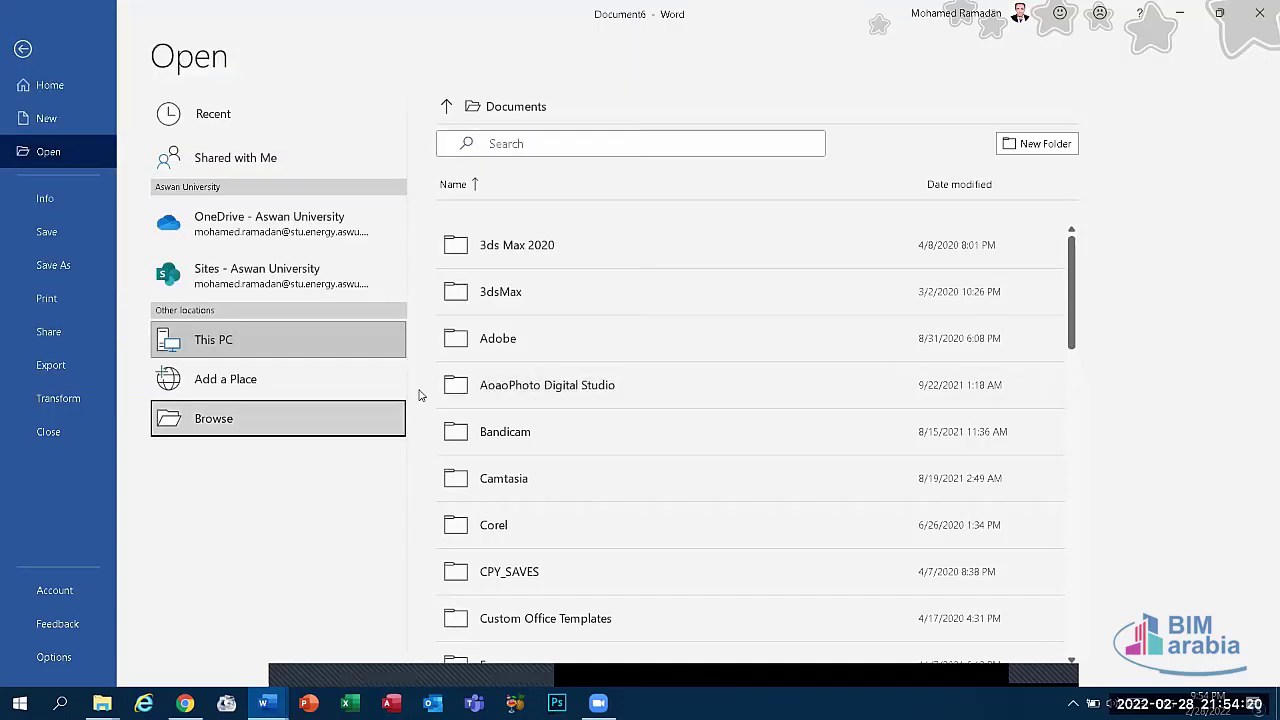
{"action": "left_click", "coordinate": [236, 393]}
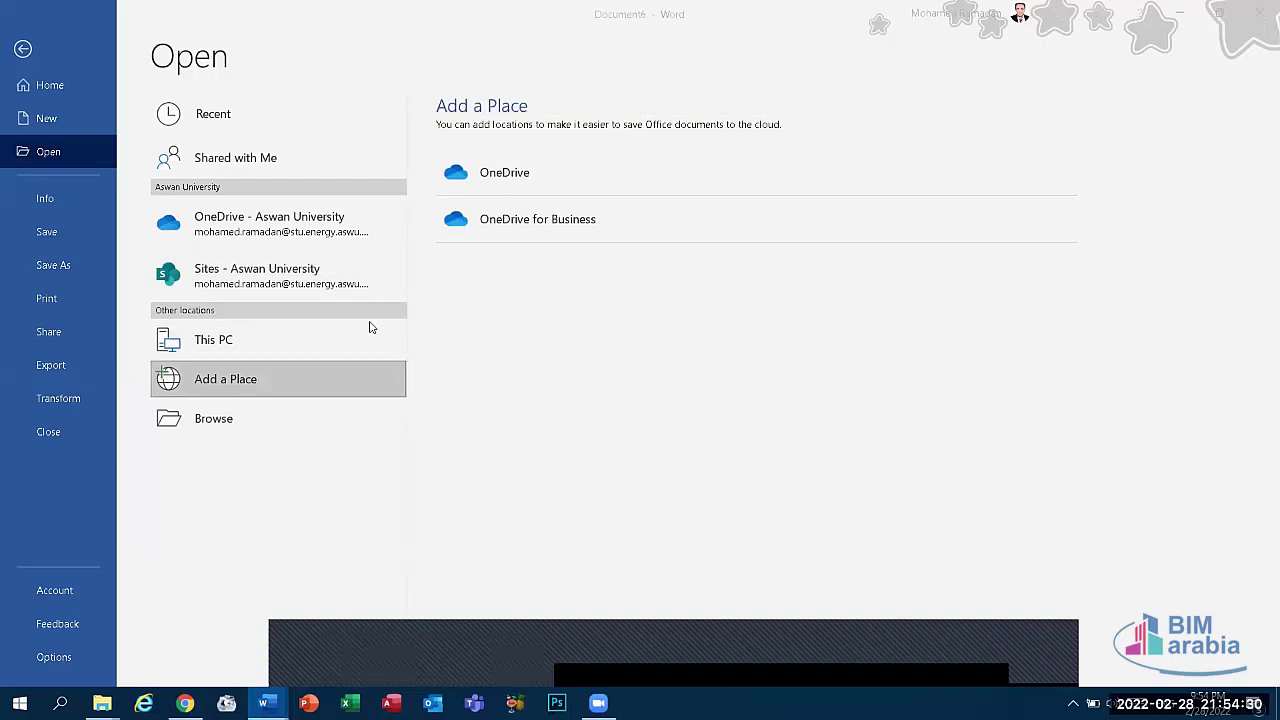
- Review the Shared with Me documents, then scroll through the Recent documents list
{"action": "left_click", "coordinate": [484, 192]}
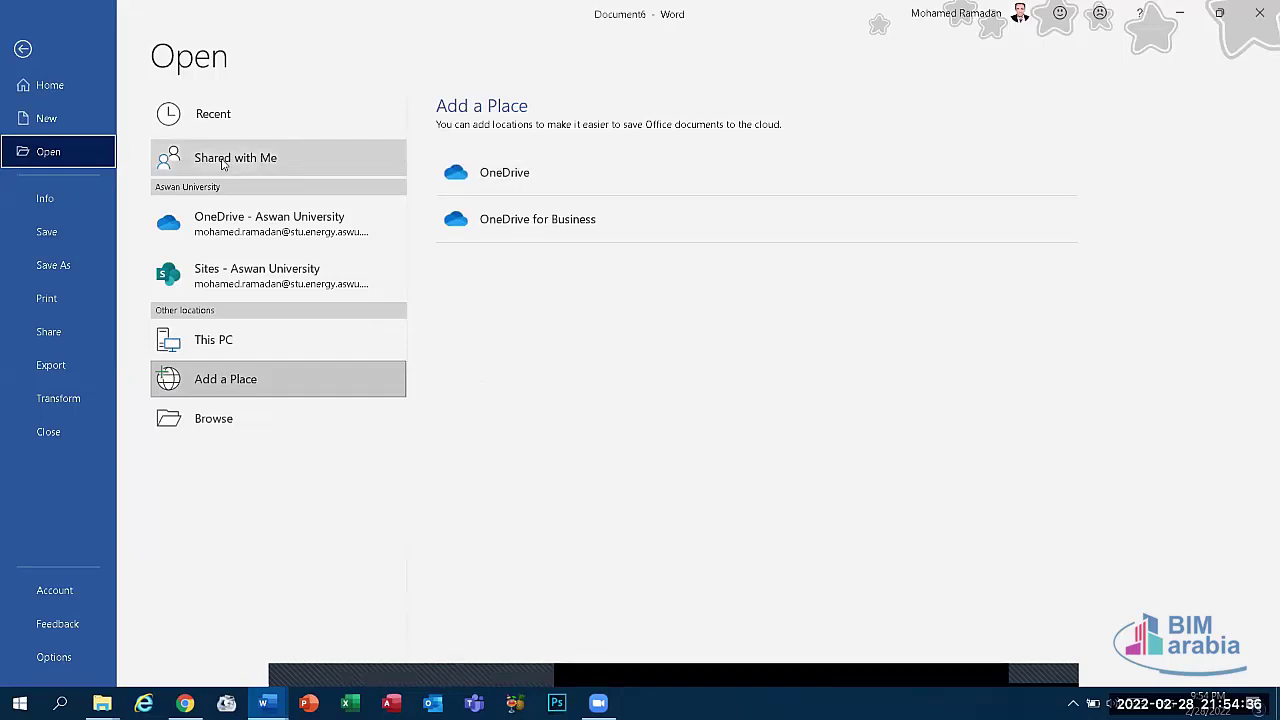
{"action": "left_click", "coordinate": [223, 162]}
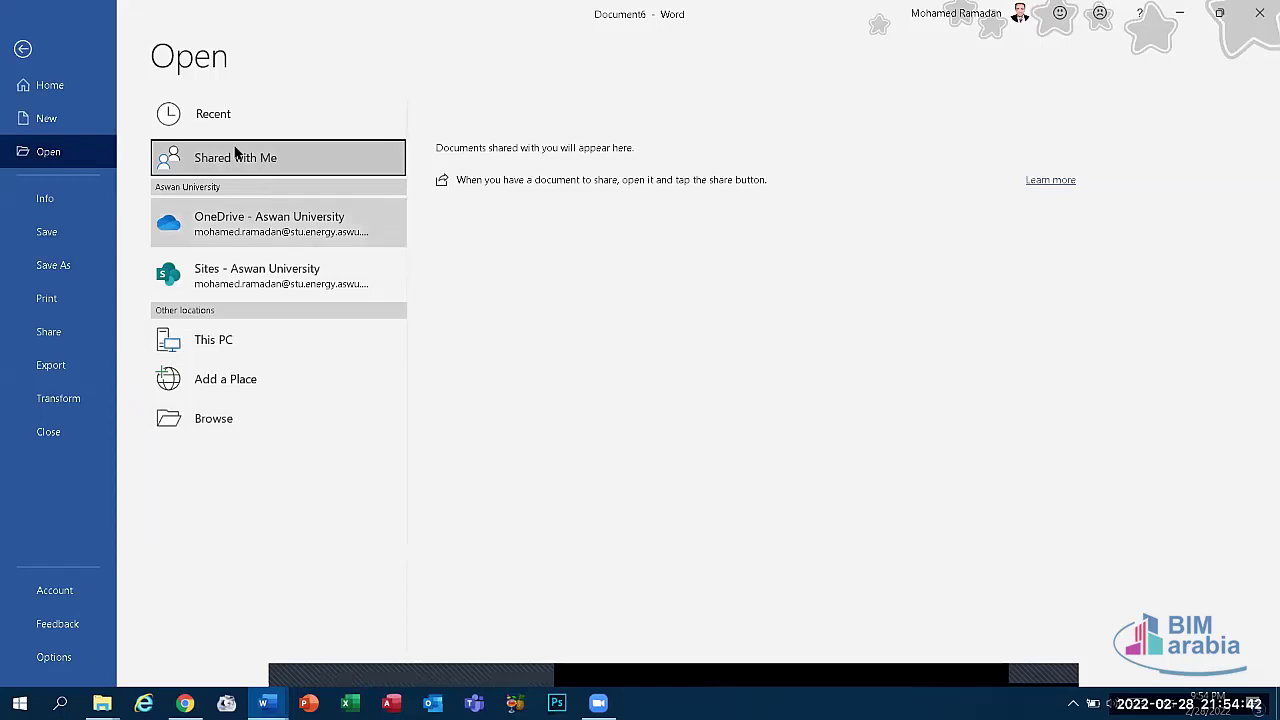
{"action": "left_click", "coordinate": [221, 118]}
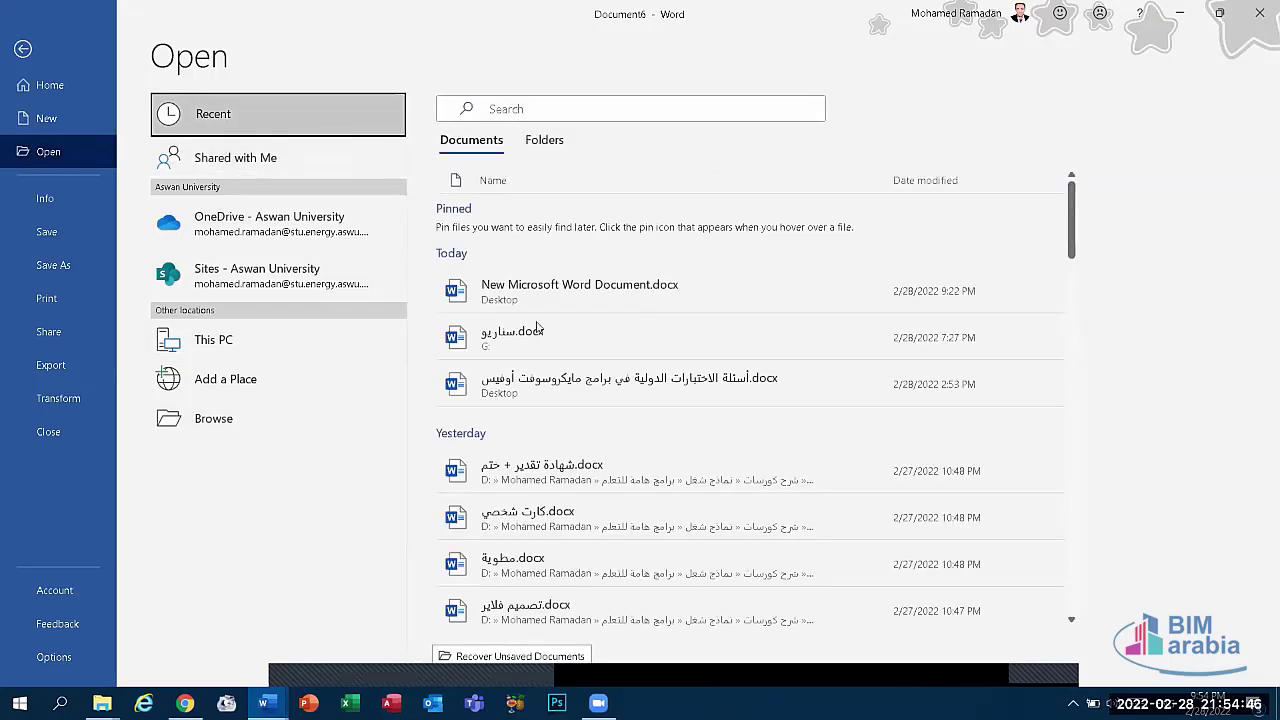
{"action": "scroll", "coordinate": [543, 323], "scroll_direction": "down", "scroll_amount": 5}
{"action": "scroll", "coordinate": [540, 328], "scroll_direction": "down", "scroll_amount": 5}
{"action": "scroll", "coordinate": [540, 325], "scroll_direction": "down", "scroll_amount": 5}
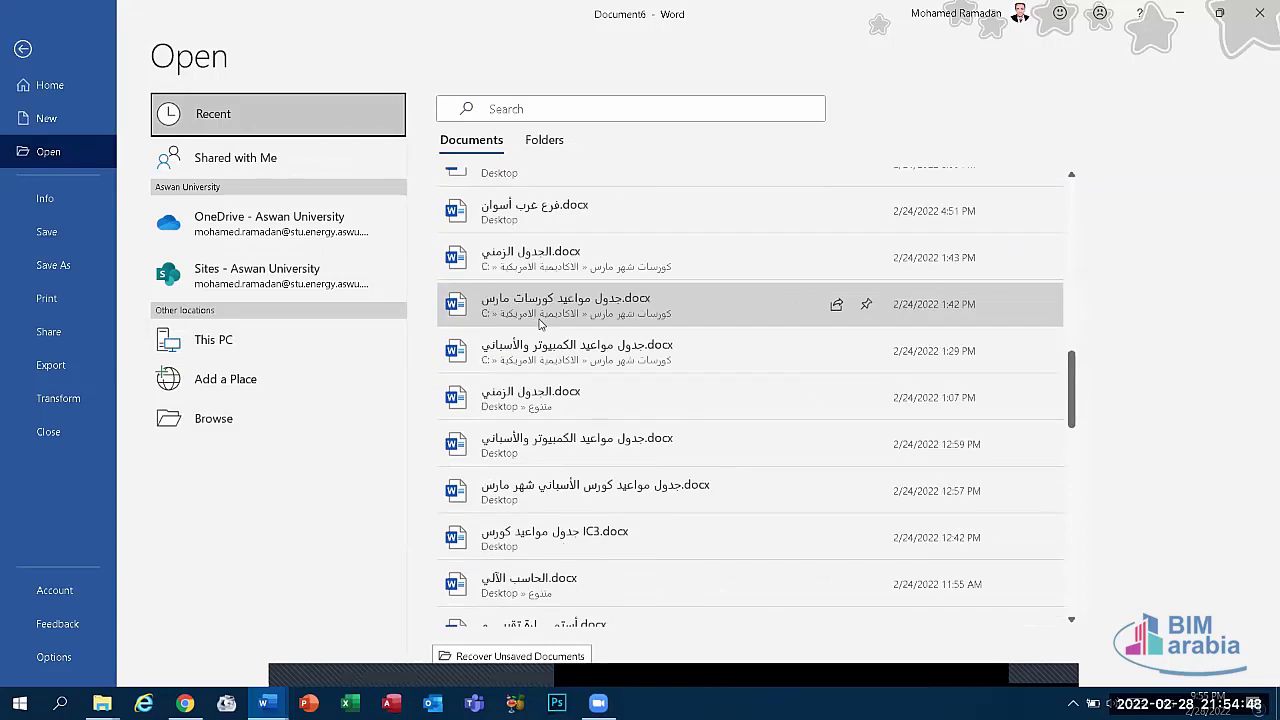
{"action": "scroll", "coordinate": [540, 323], "scroll_direction": "down", "scroll_amount": 5}
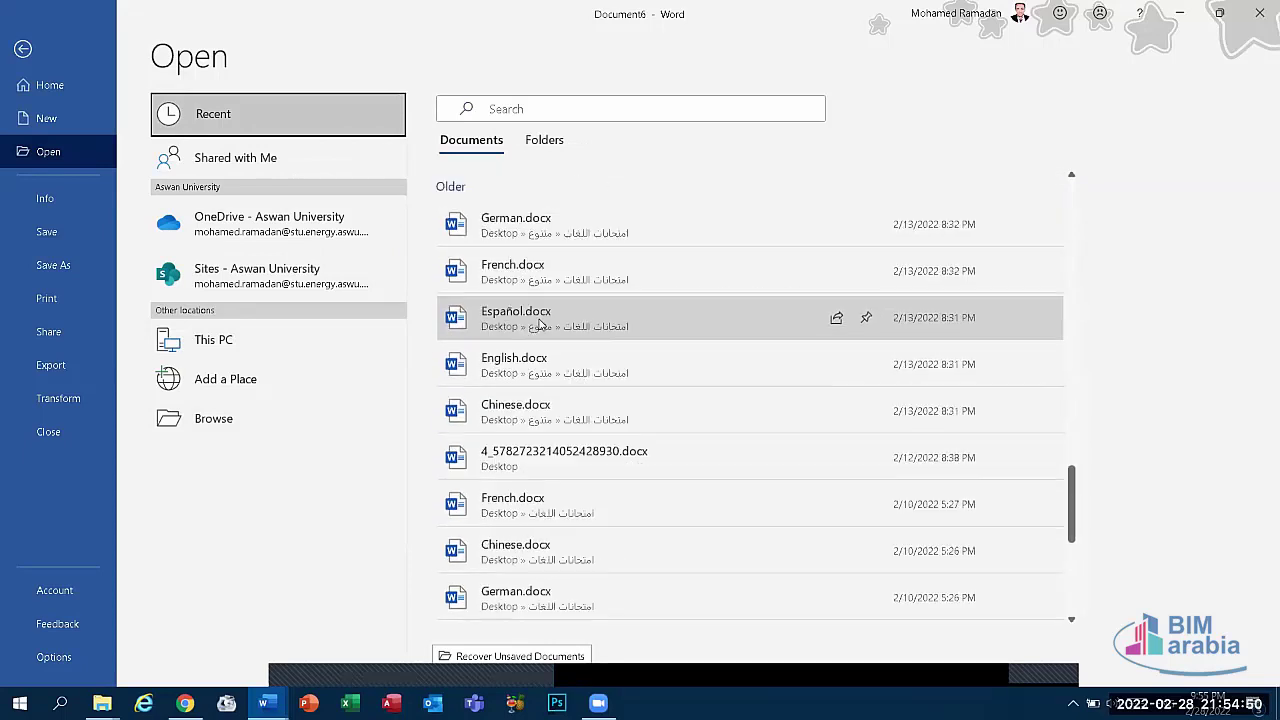
{"action": "scroll", "coordinate": [543, 329], "scroll_direction": "down", "scroll_amount": 5}
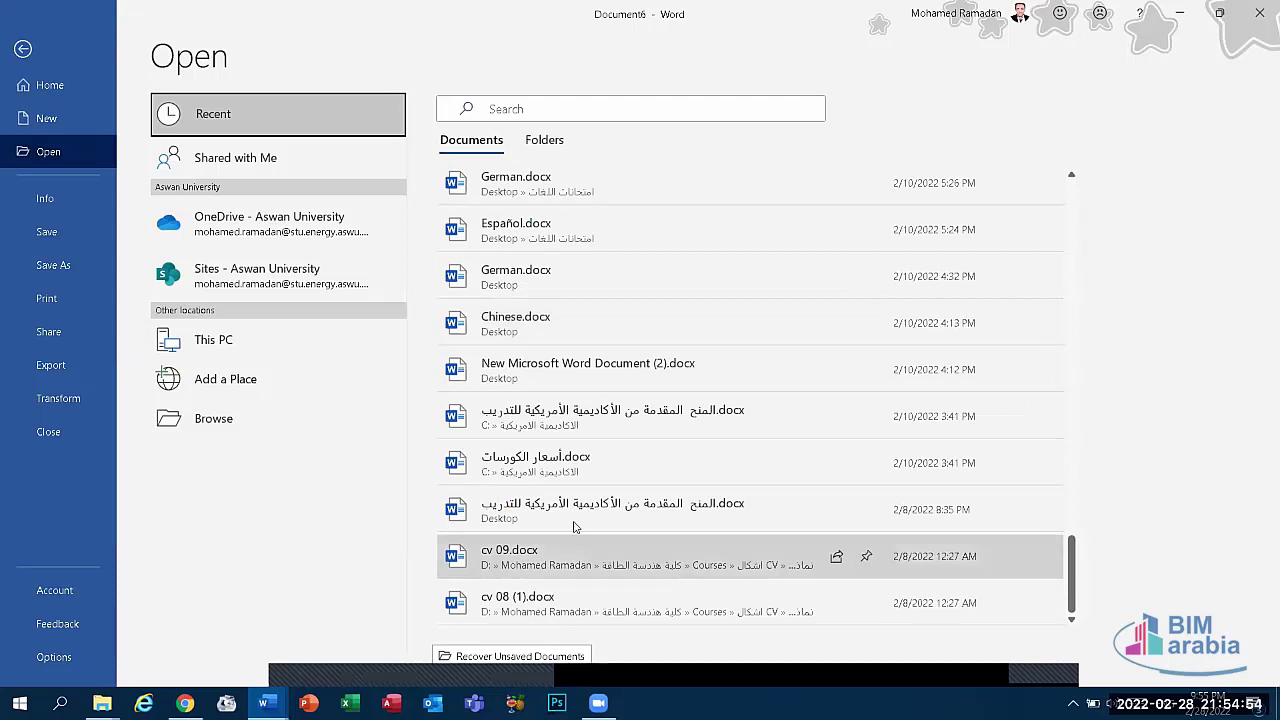
{"action": "scroll", "coordinate": [551, 425], "scroll_direction": "up", "scroll_amount": 20}
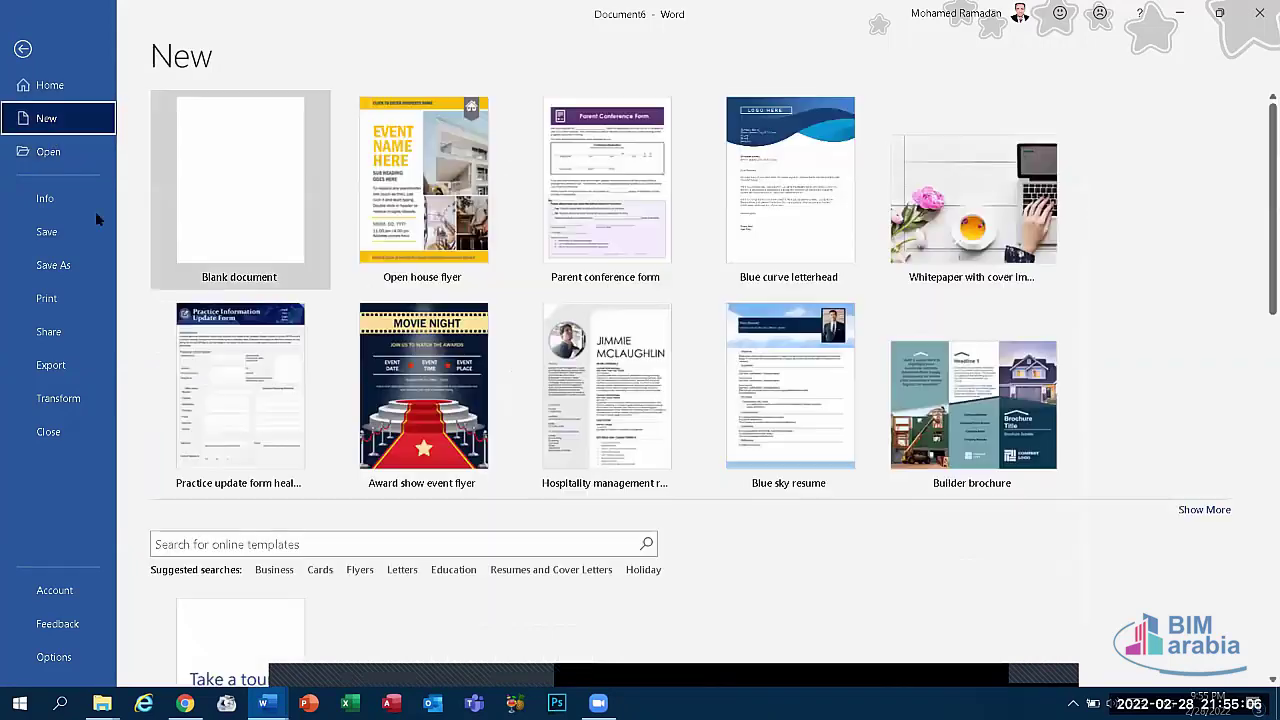
- Revisit Open and Browse, then exit the backstage and scroll to the top of the ICDL flyer
{"action": "left_click", "coordinate": [55, 153]}
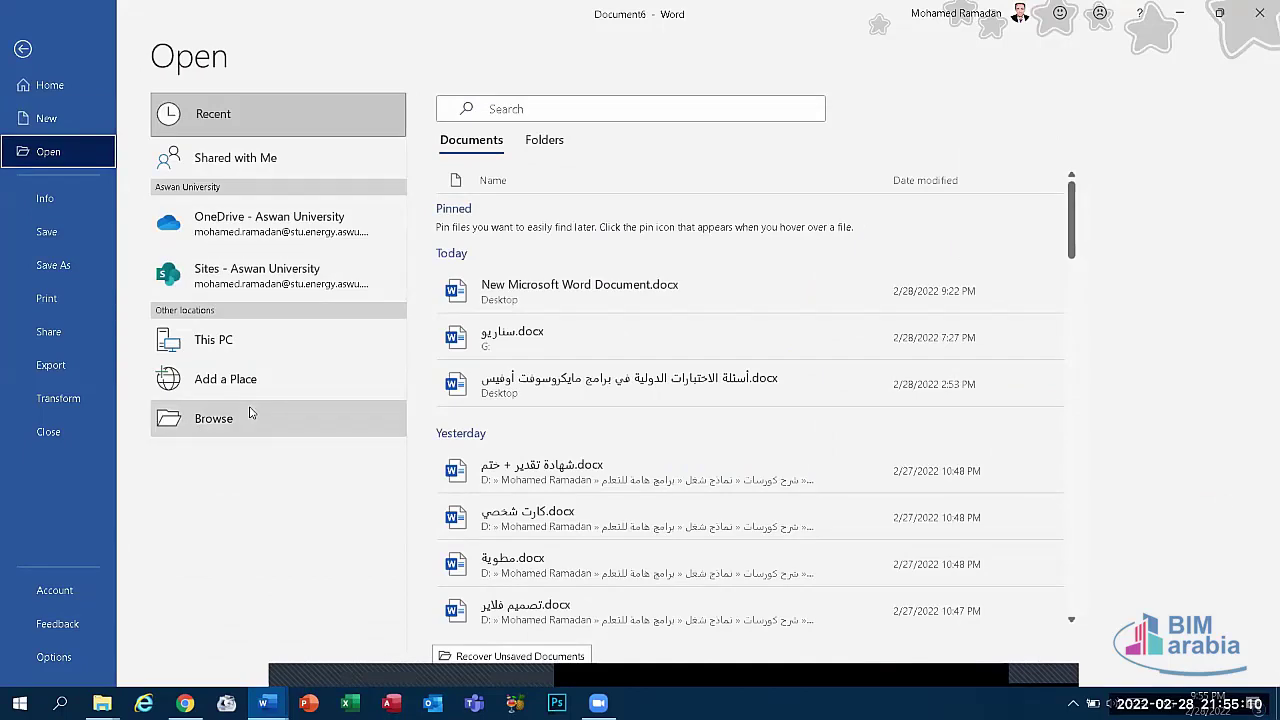
{"action": "left_click", "coordinate": [251, 413]}
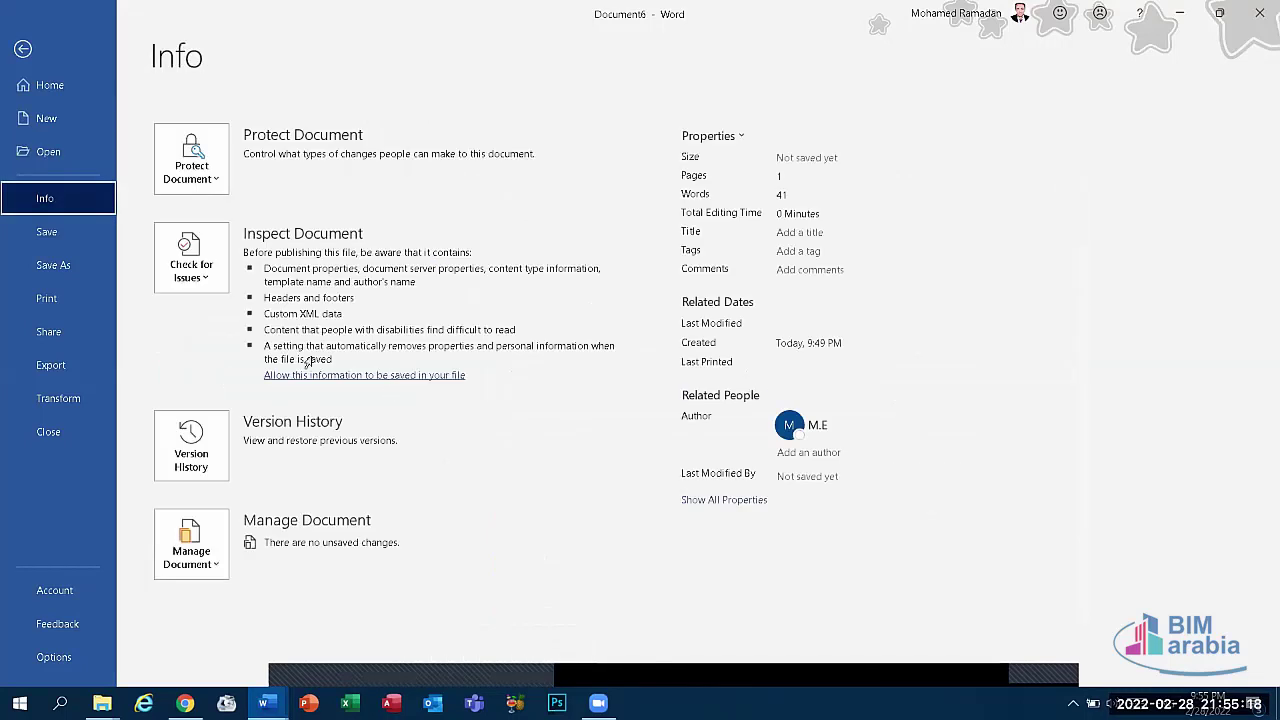
{"action": "key", "text": "Escape"}
{"action": "scroll", "coordinate": [697, 522], "scroll_direction": "up", "scroll_amount": 5}
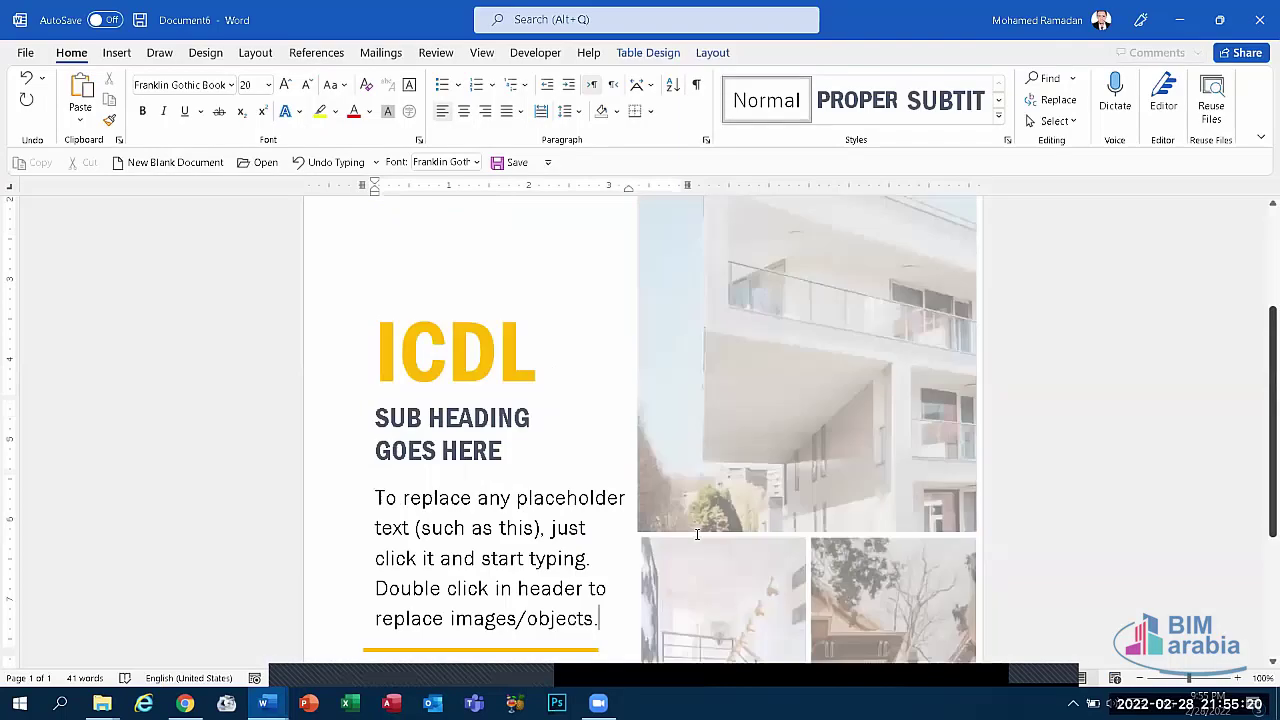
{"action": "scroll", "coordinate": [697, 522], "scroll_direction": "up", "scroll_amount": 5}
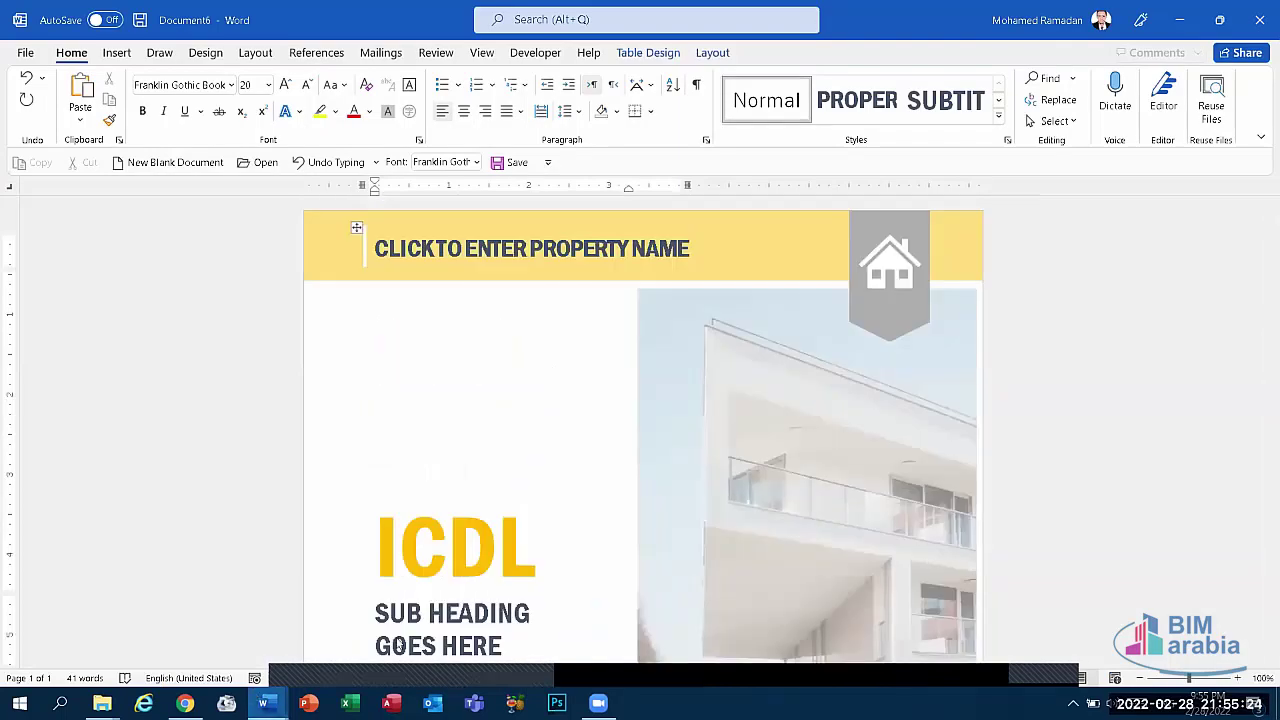
{"action": "left_click", "coordinate": [263, 703]}
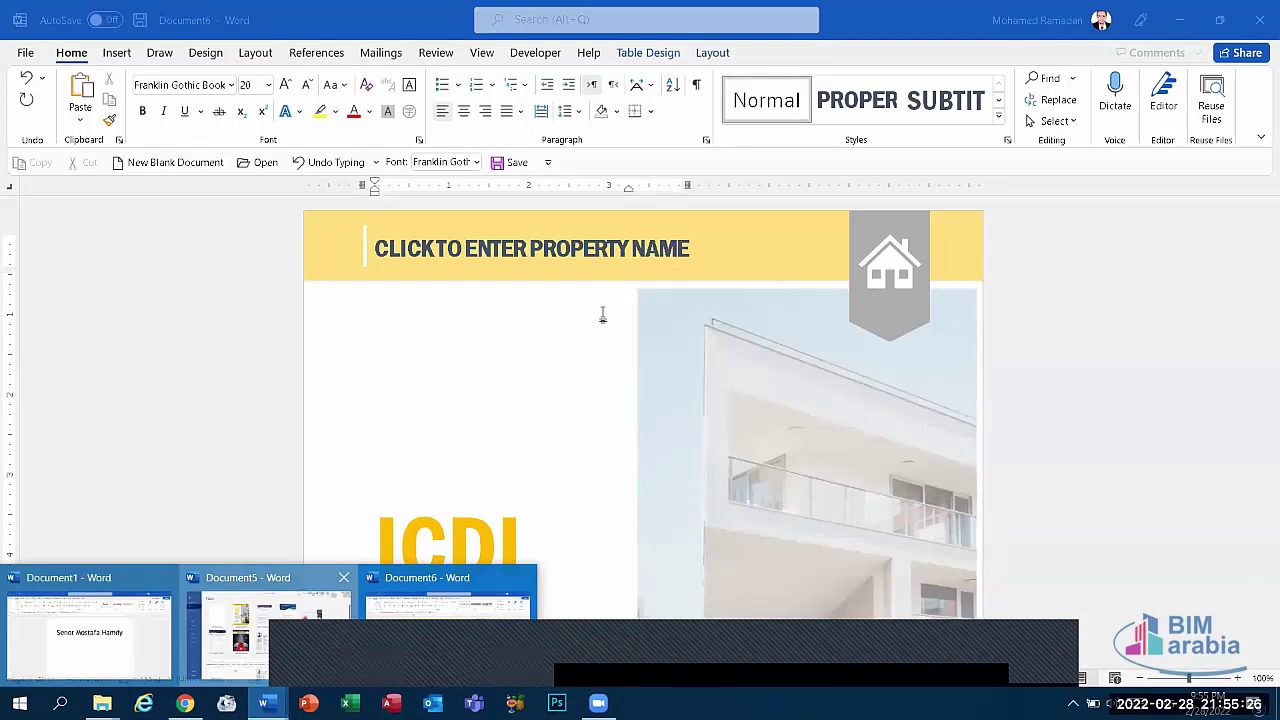
- Create blank Document7 and generate five English sample paragraphs with =RAND()
{"action": "key", "text": "ctrl+n"}
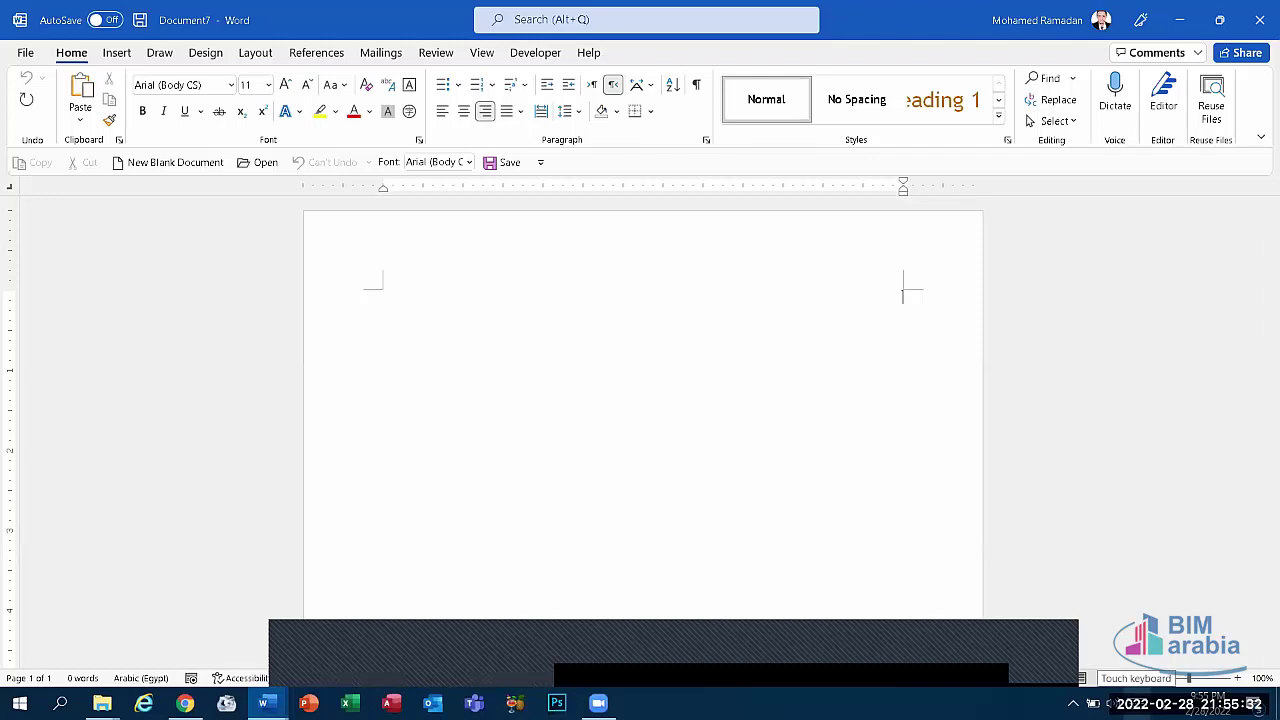
{"action": "key", "text": "super+space"}
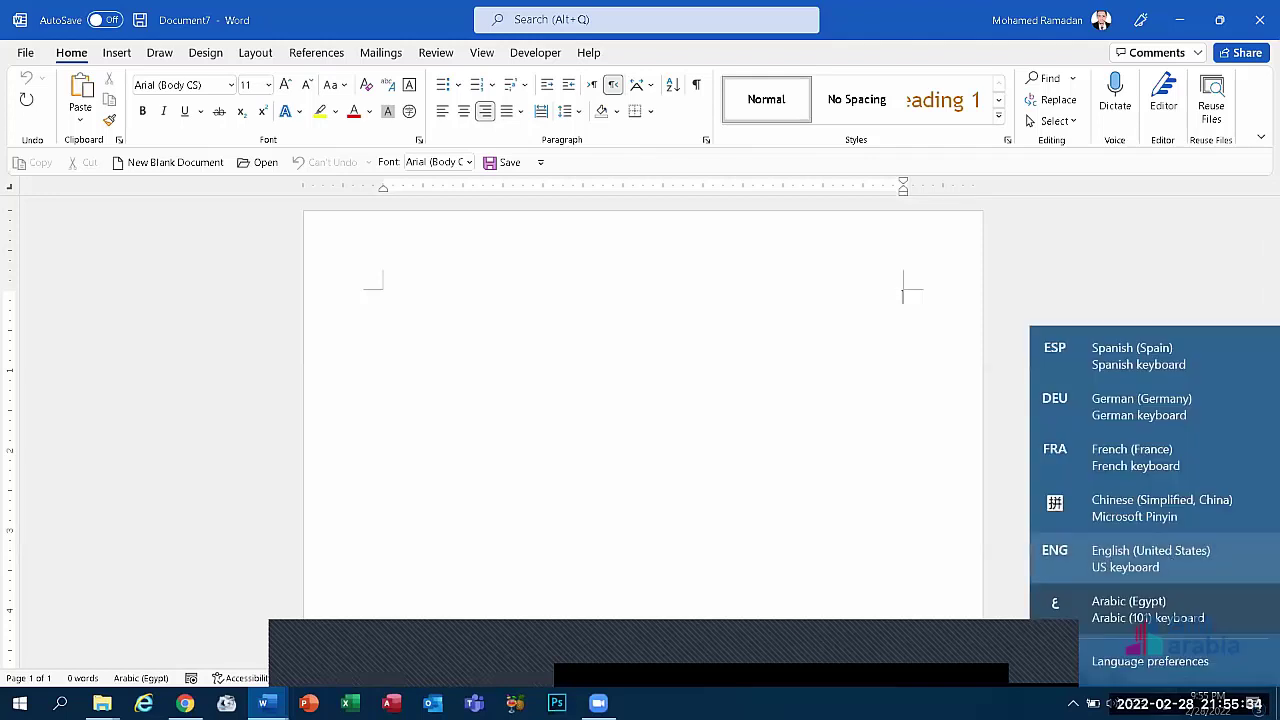
{"action": "type", "text": "=R"}
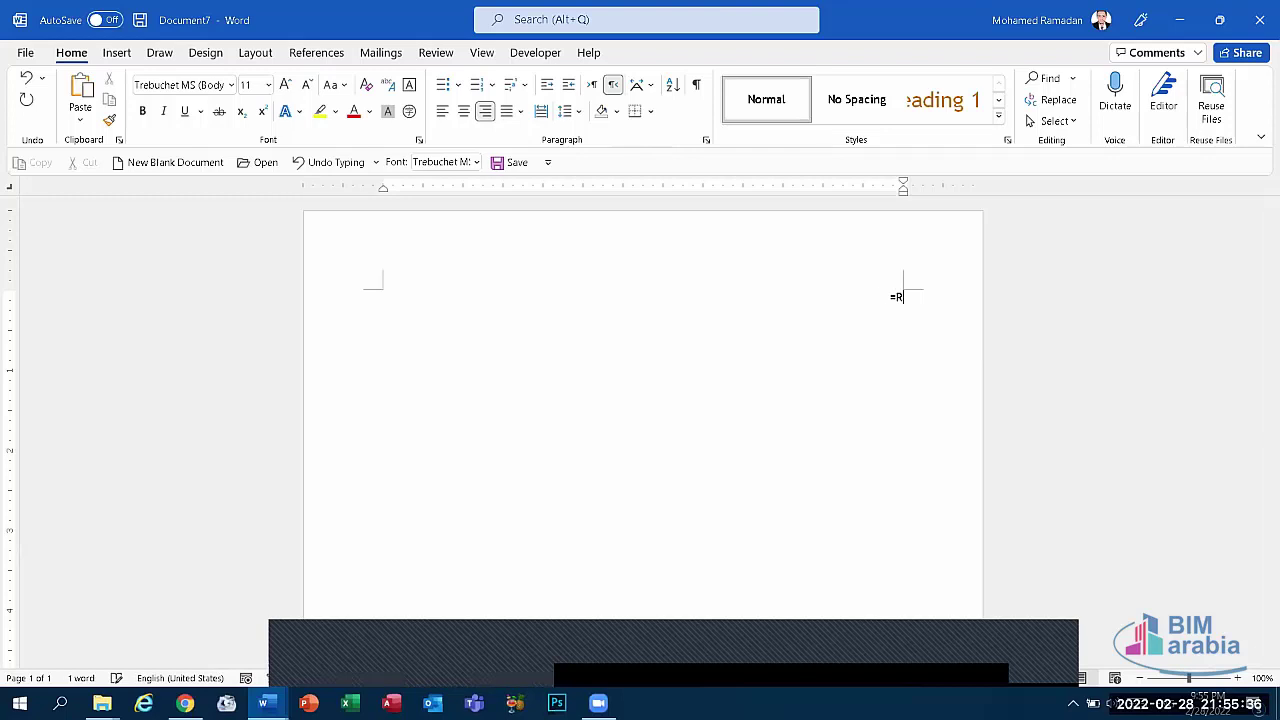
{"action": "type", "text": "AND"}
{"action": "type", "text": "("}
{"action": "type", "text": ")"}
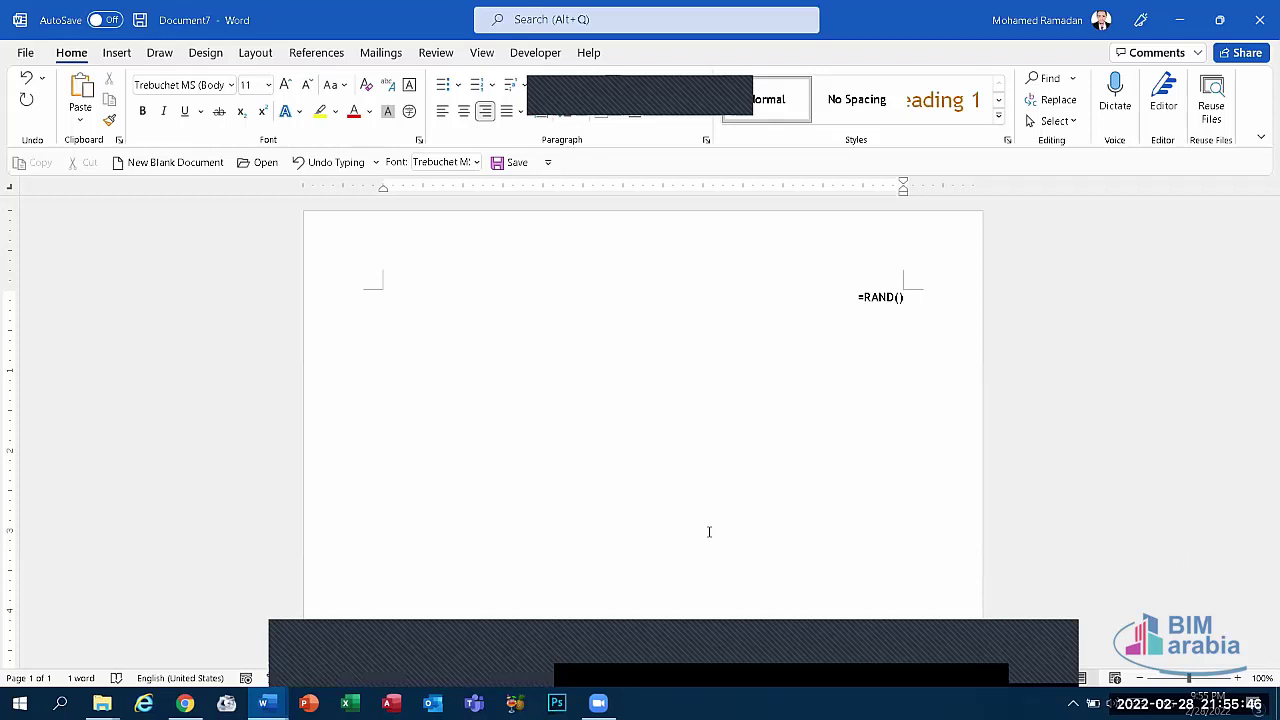
{"action": "key", "text": "Return"}
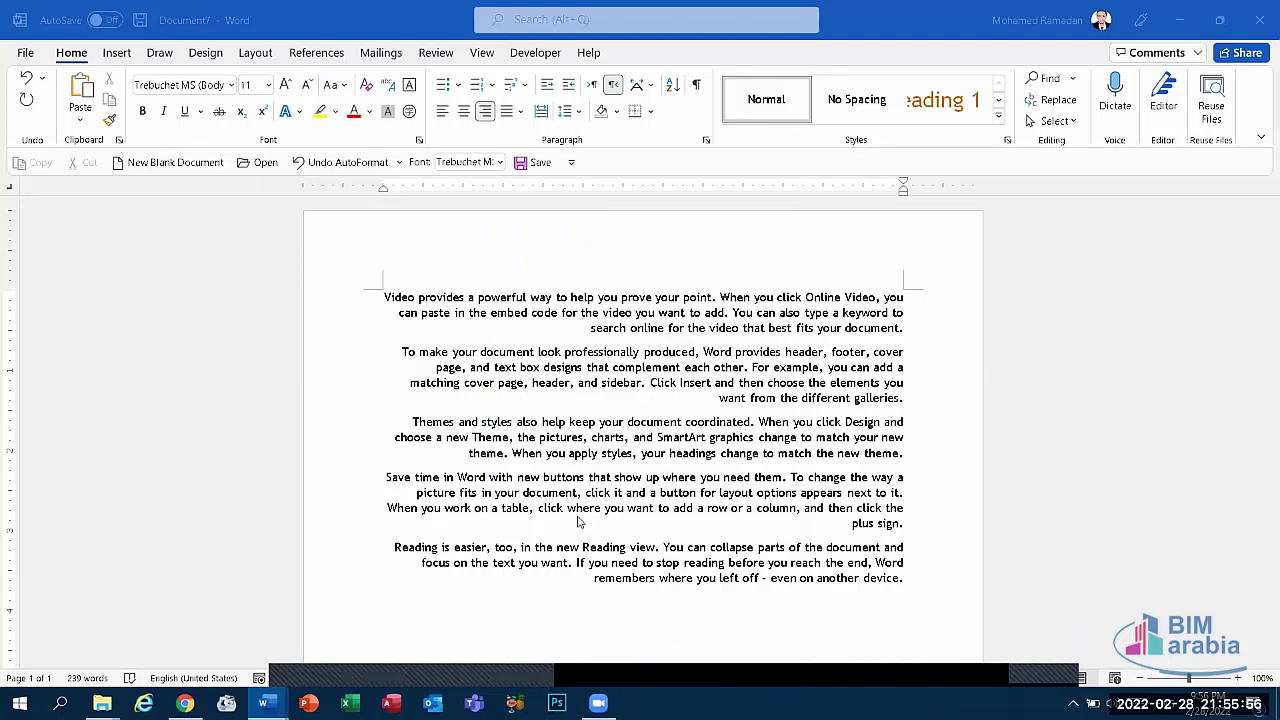
{"action": "left_click", "coordinate": [573, 568]}
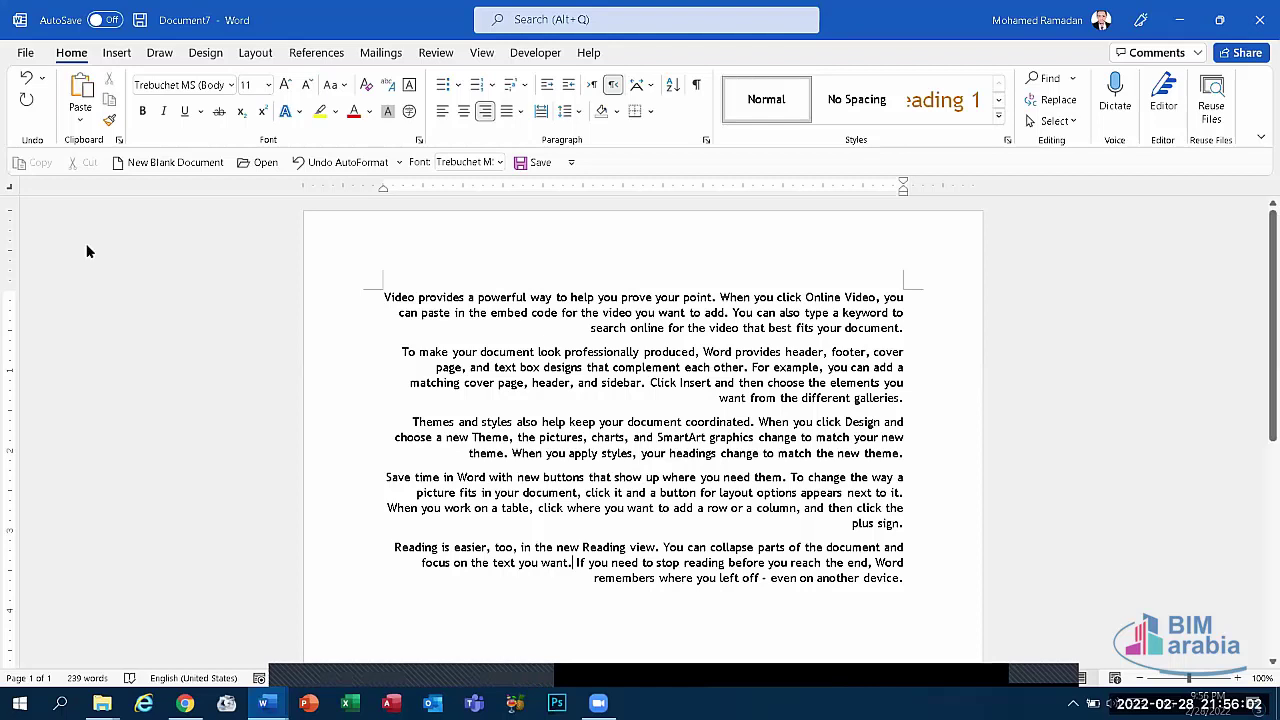
- Start adding OneDrive under File > Open > Add a Place, cancel the sign-in, and switch to Chrome
{"action": "left_click", "coordinate": [24, 54]}
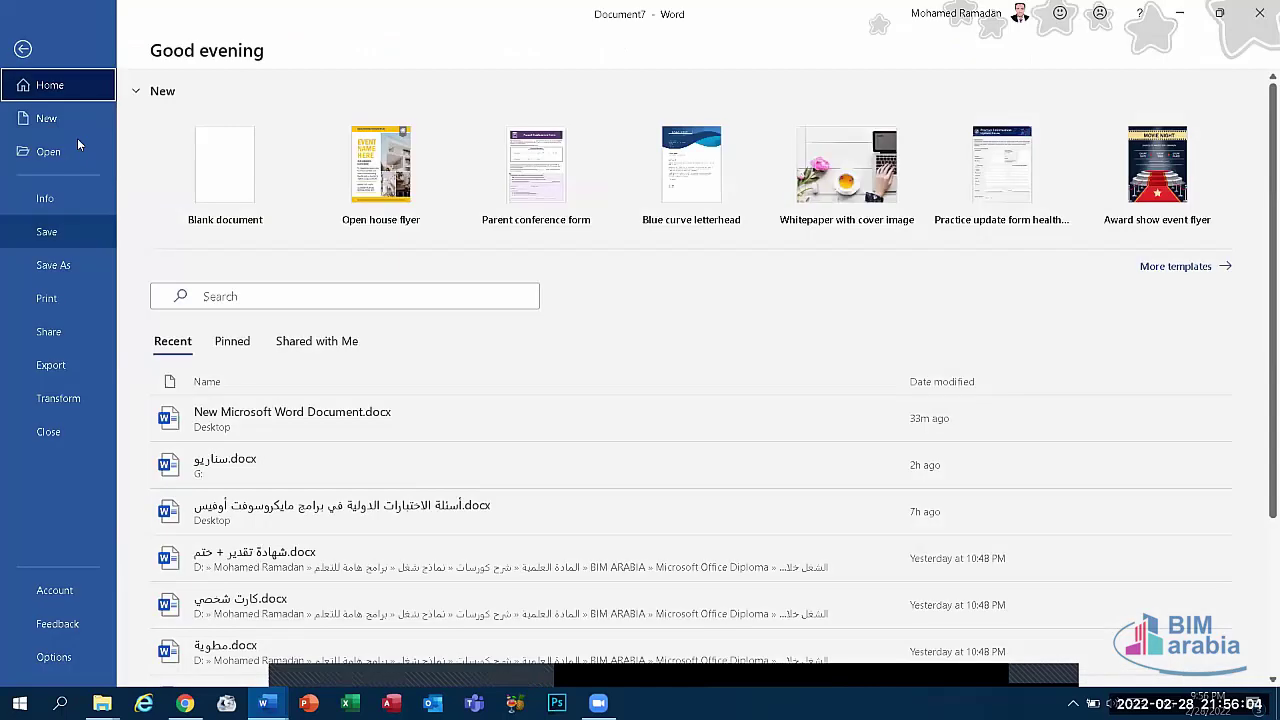
{"action": "left_click", "coordinate": [62, 151]}
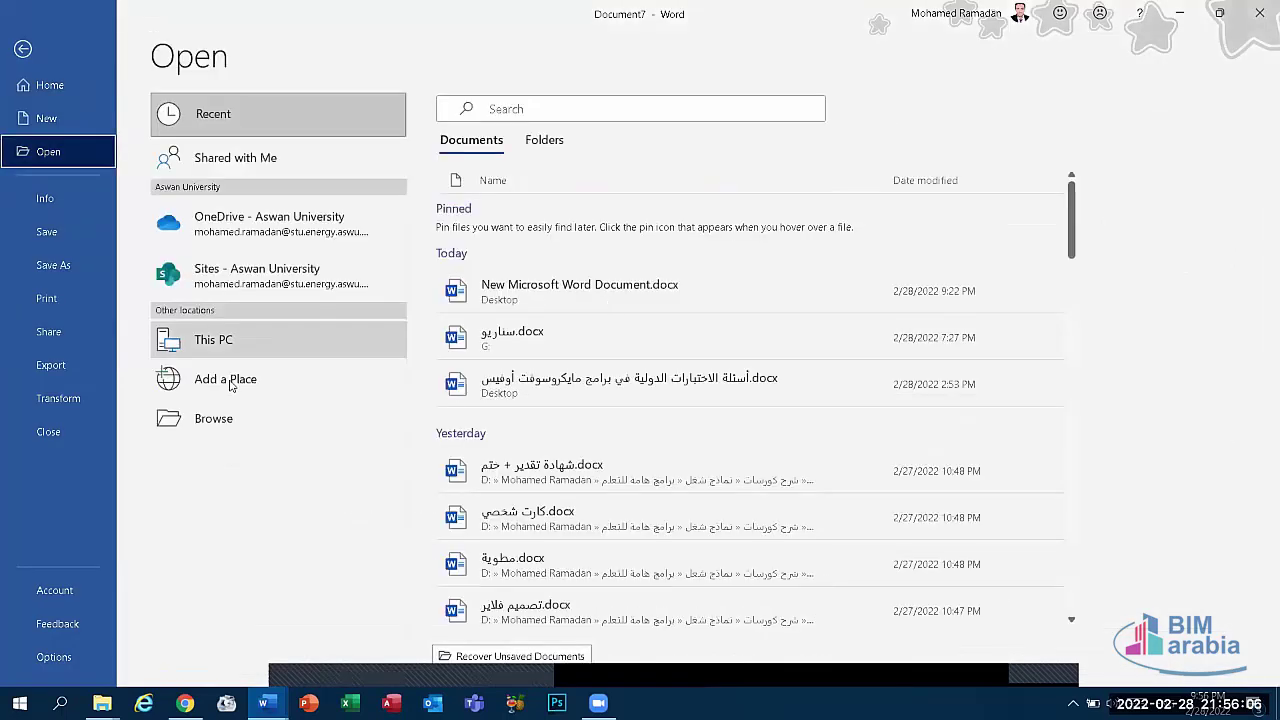
{"action": "left_click", "coordinate": [230, 384]}
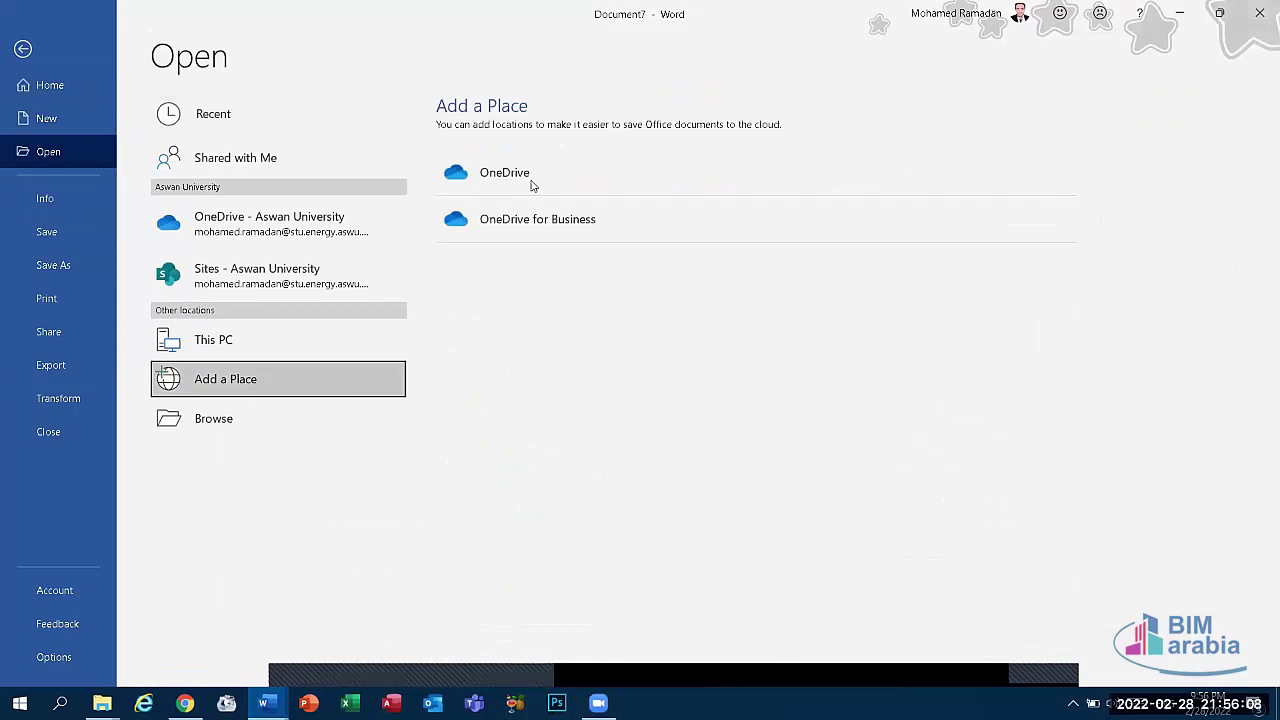
{"action": "left_click", "coordinate": [505, 174]}
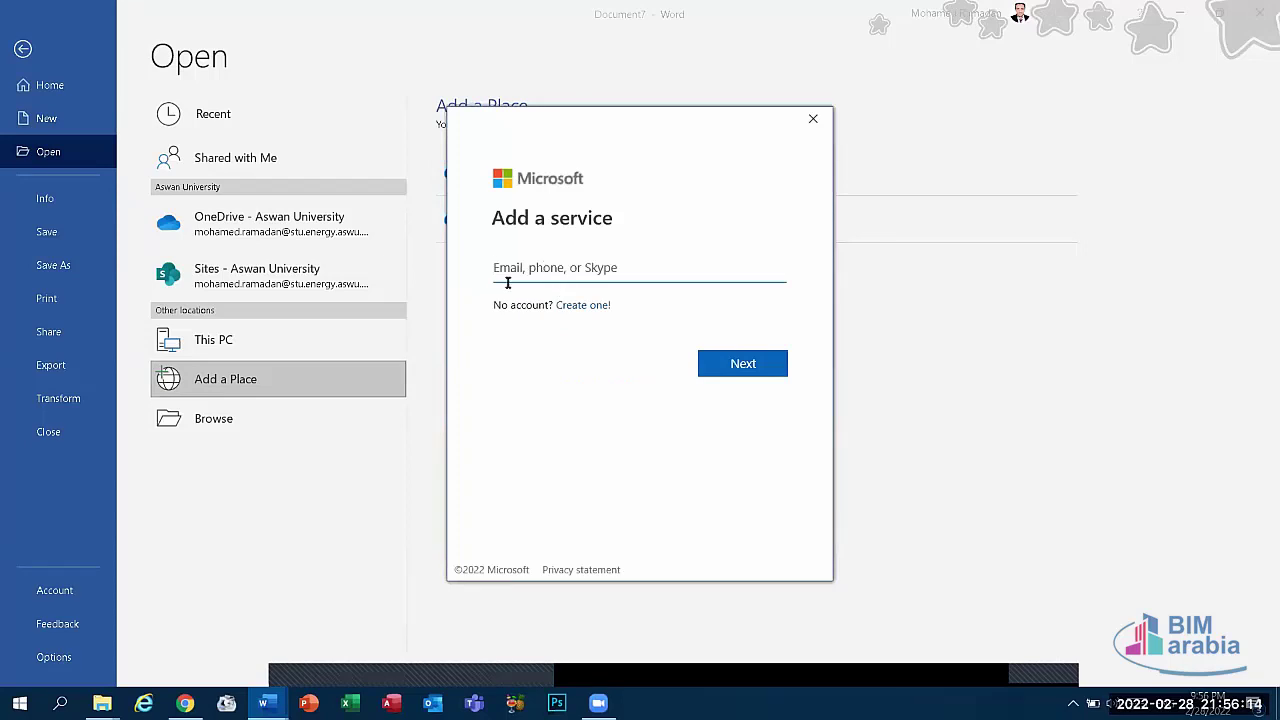
{"action": "left_click", "coordinate": [811, 121]}
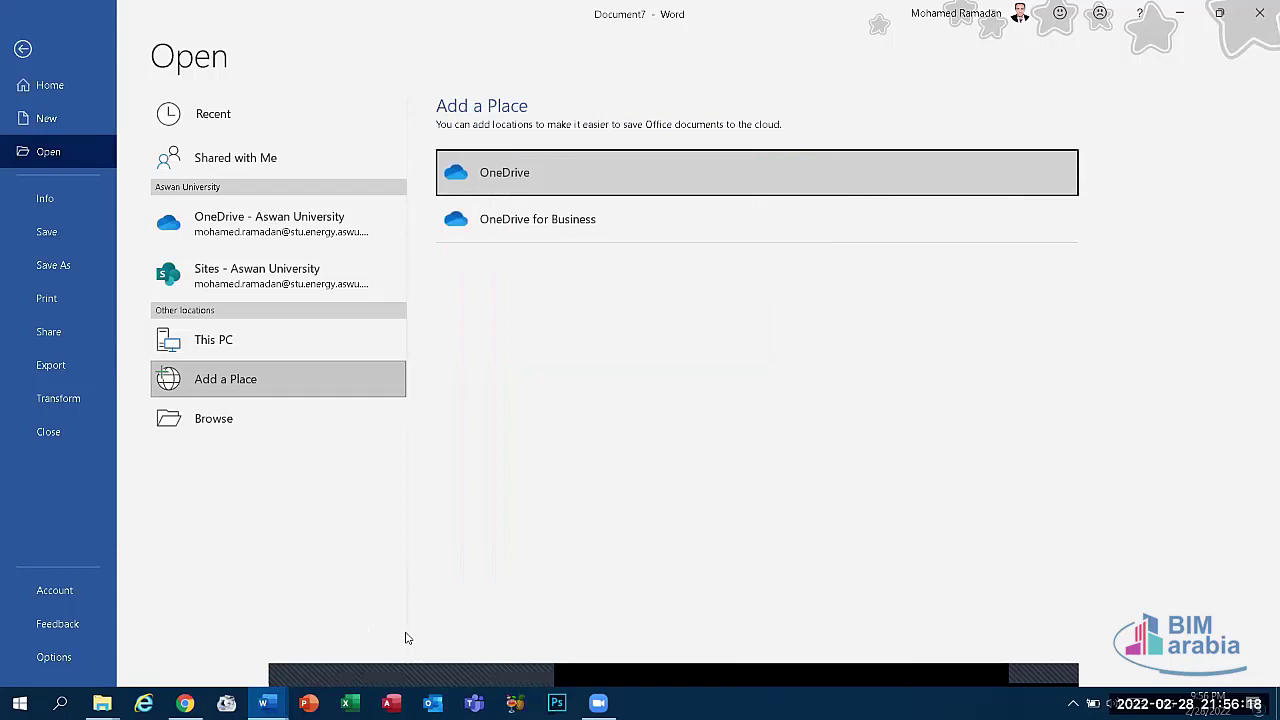
{"action": "key", "text": "alt+Tab"}
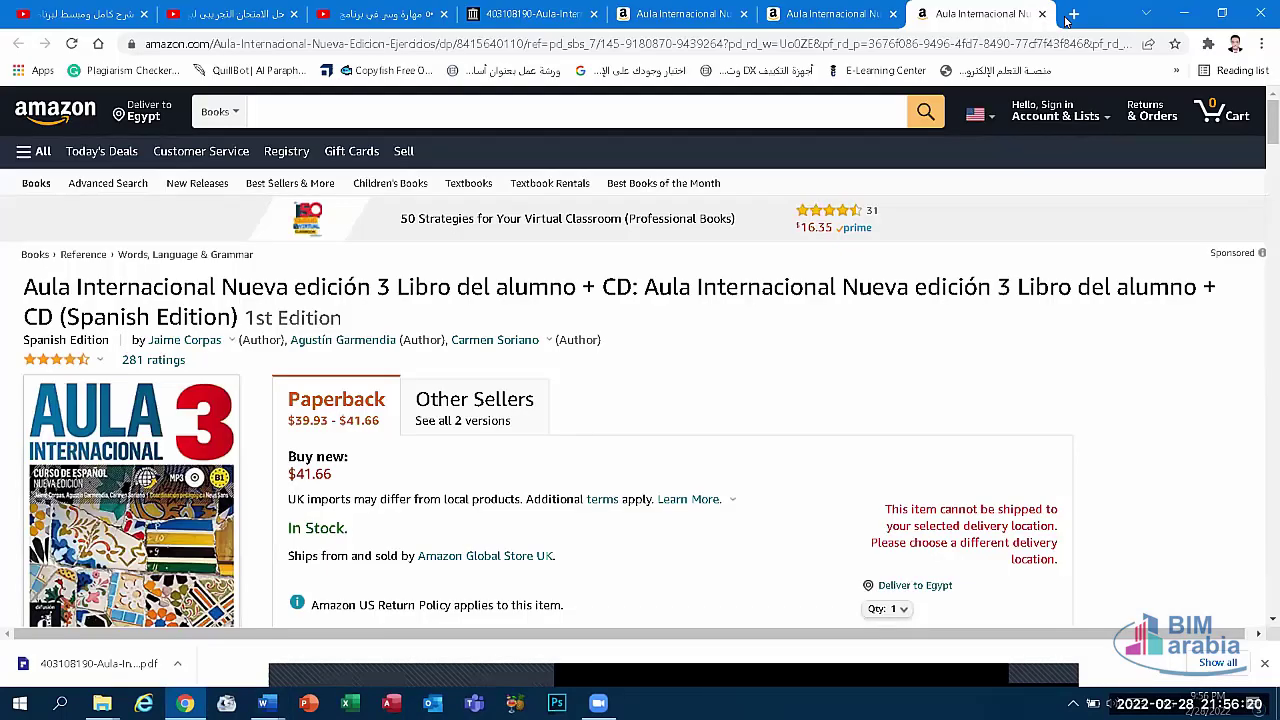
- In a new tab, load Google and search for the 'onedrive' suggestion after typing 'one'
{"action": "left_click", "coordinate": [1071, 15]}
{"action": "type", "text": "G"}
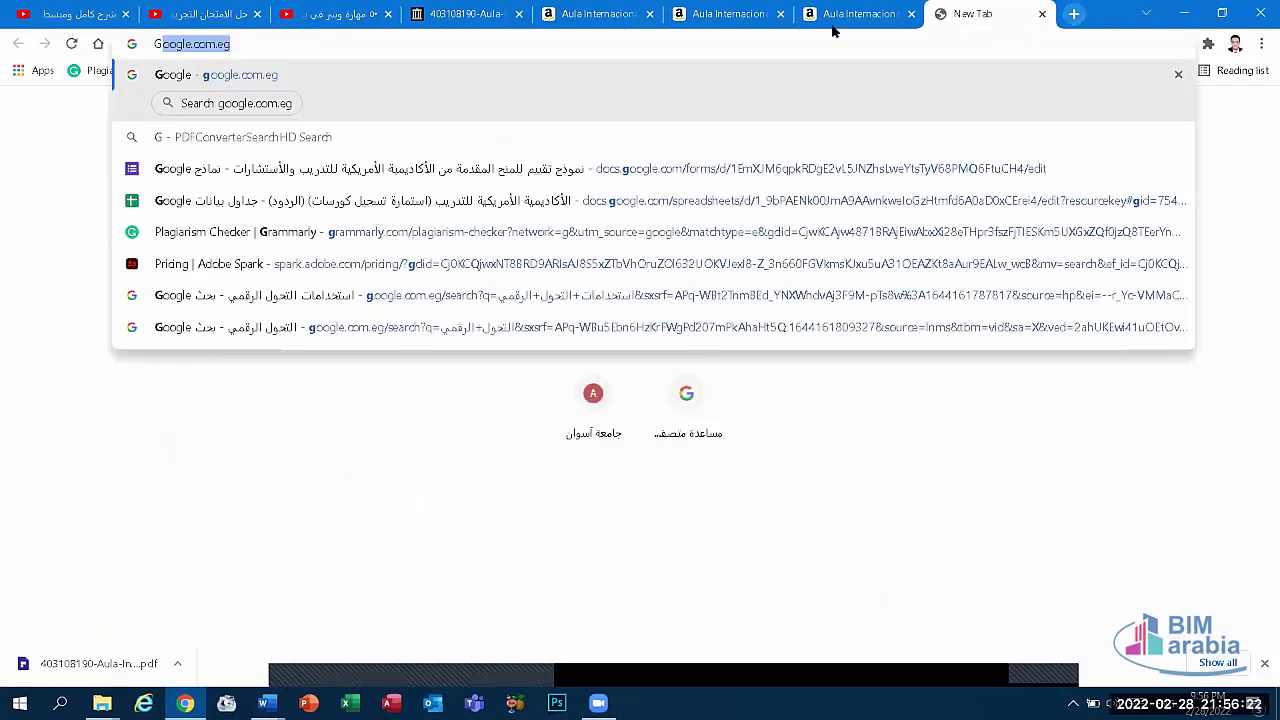
{"action": "key", "text": "Return"}
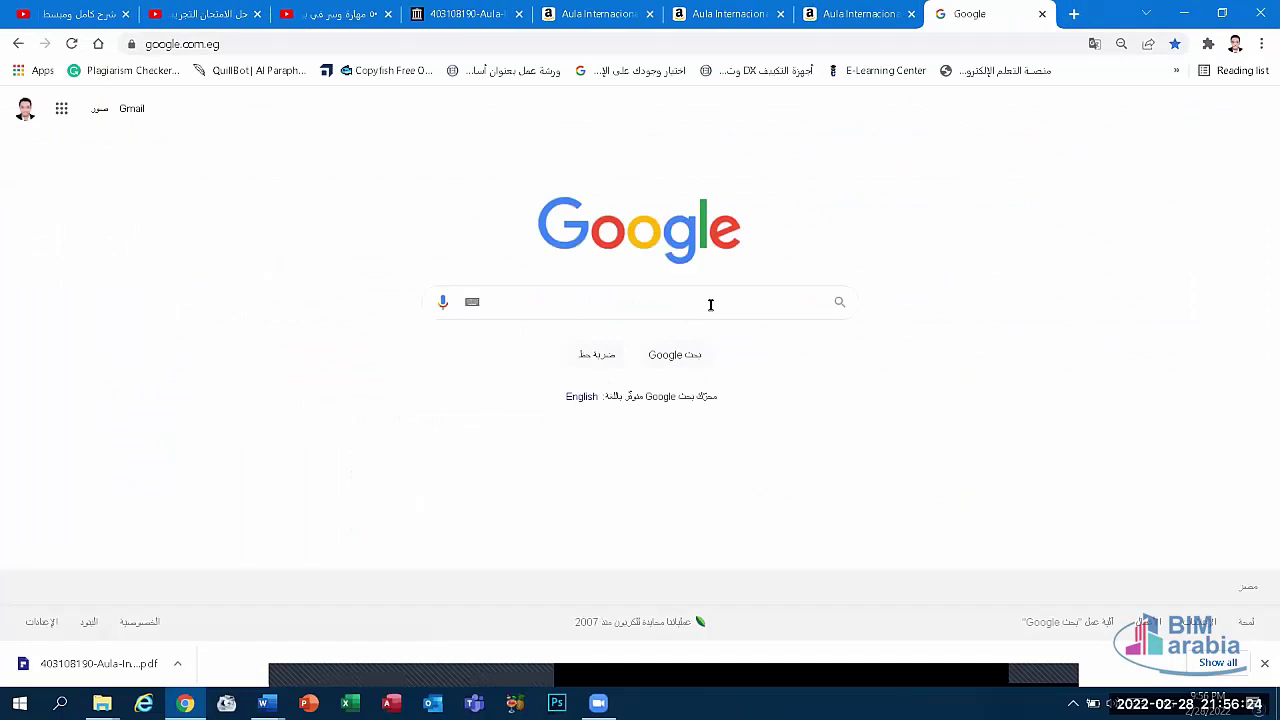
{"action": "left_click", "coordinate": [710, 304]}
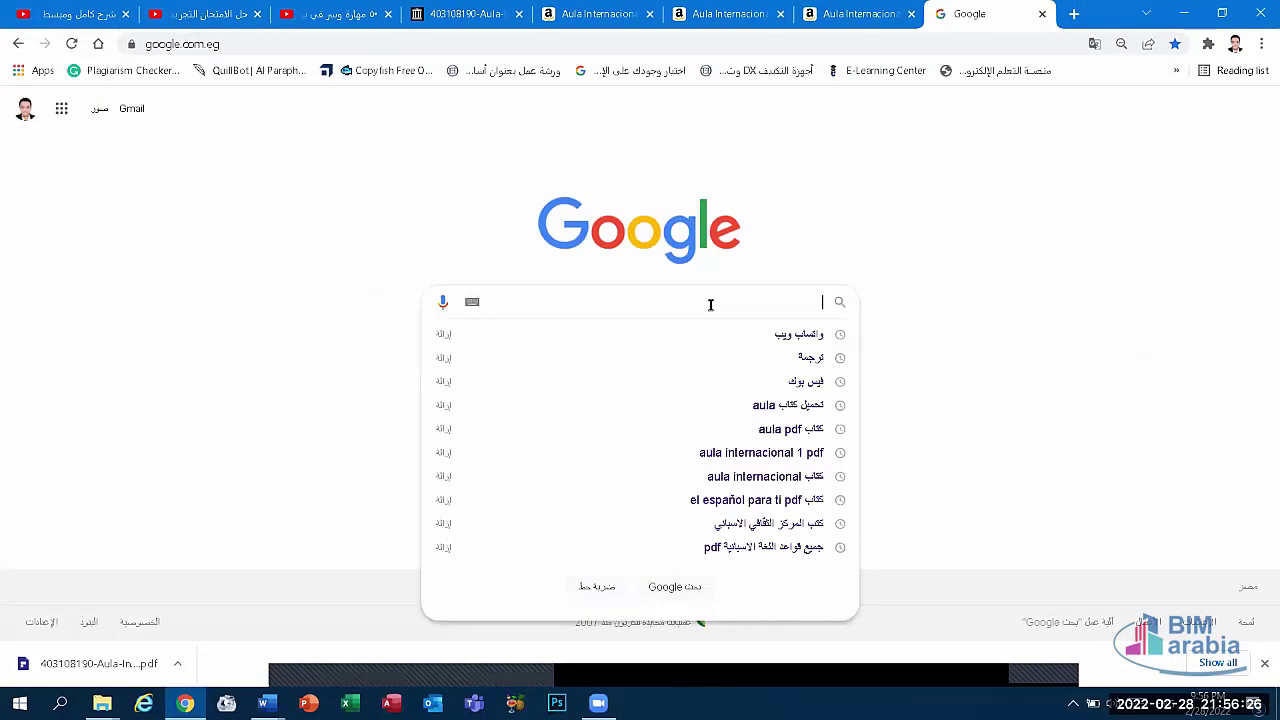
{"action": "type", "text": "o"}
{"action": "type", "text": "N"}
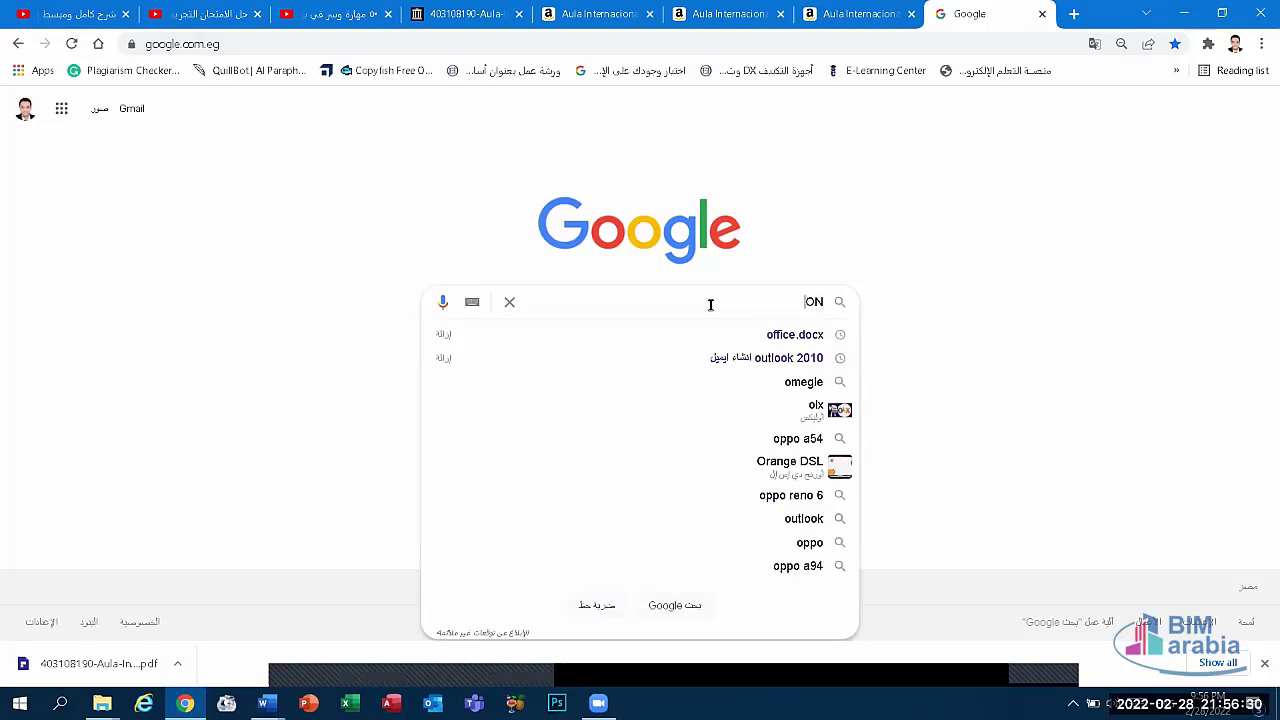
{"action": "type", "text": "E"}
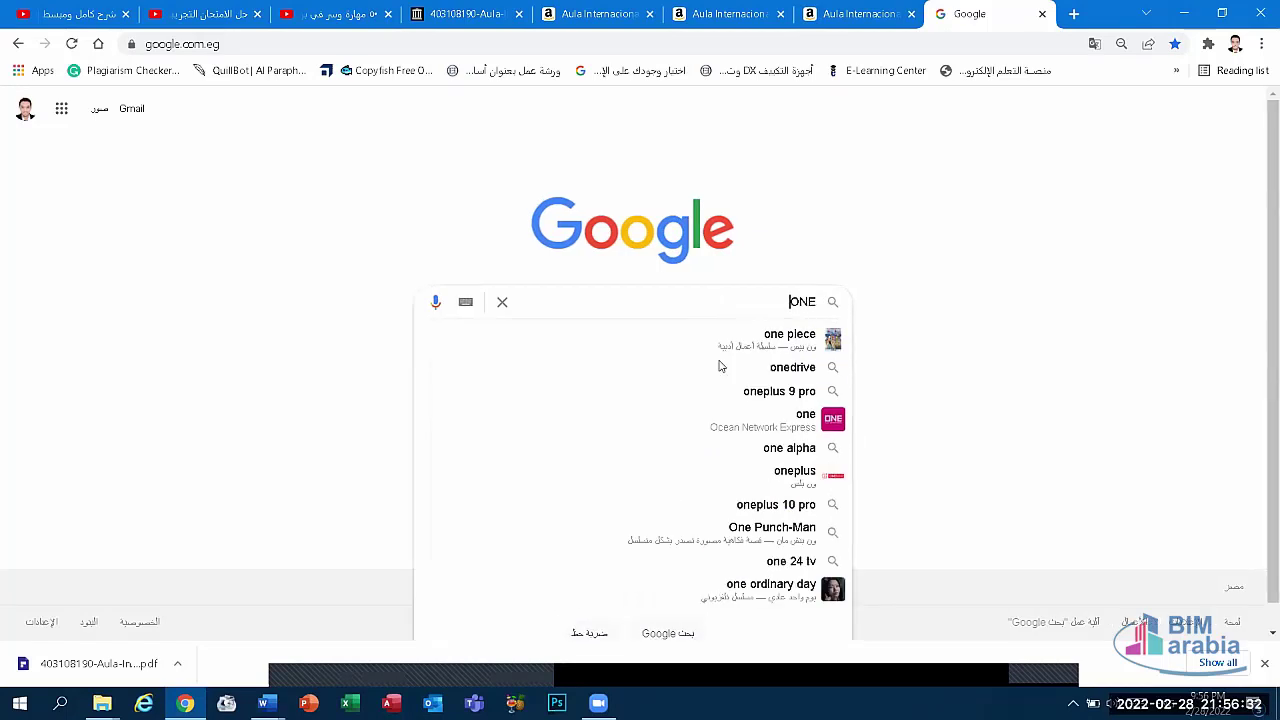
{"action": "left_click", "coordinate": [722, 366]}
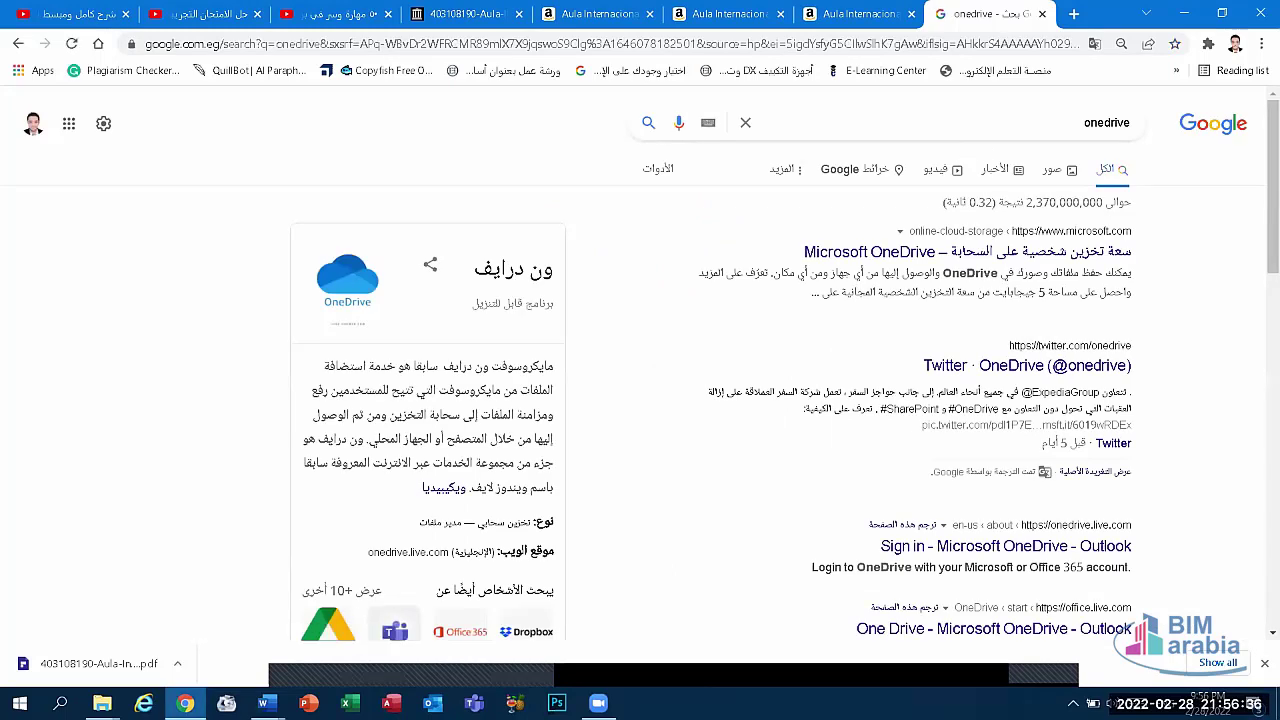
- Close the stray hi.ru tabs using Chrome's taskbar shortcut list
{"action": "right_click", "coordinate": [185, 703]}
{"action": "left_click", "coordinate": [168, 611]}
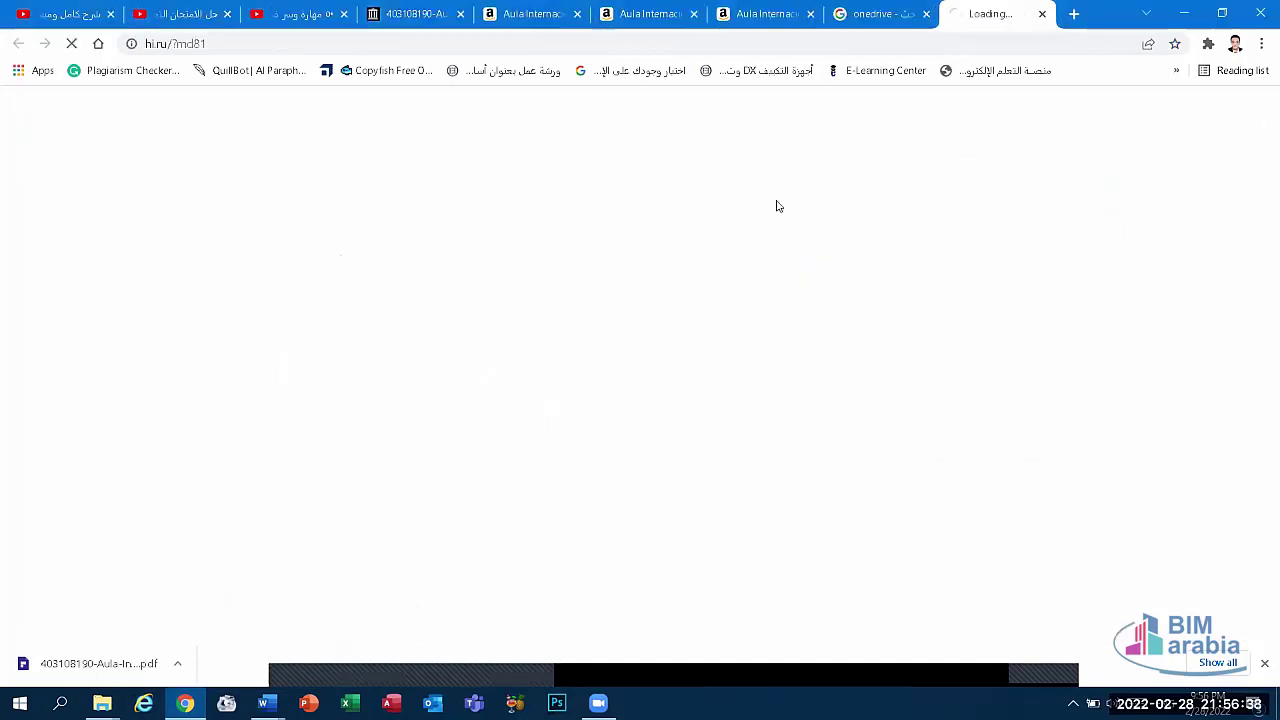
{"action": "left_click", "coordinate": [1041, 17]}
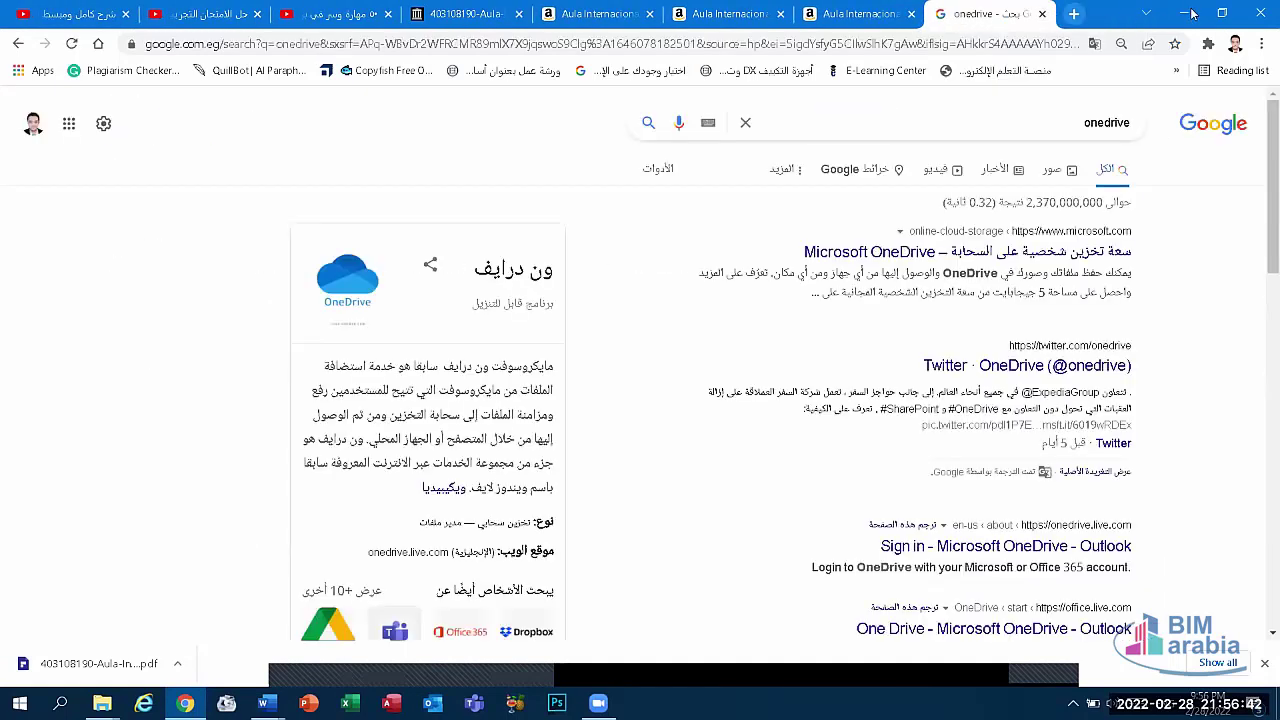
{"action": "left_click", "coordinate": [1184, 13]}
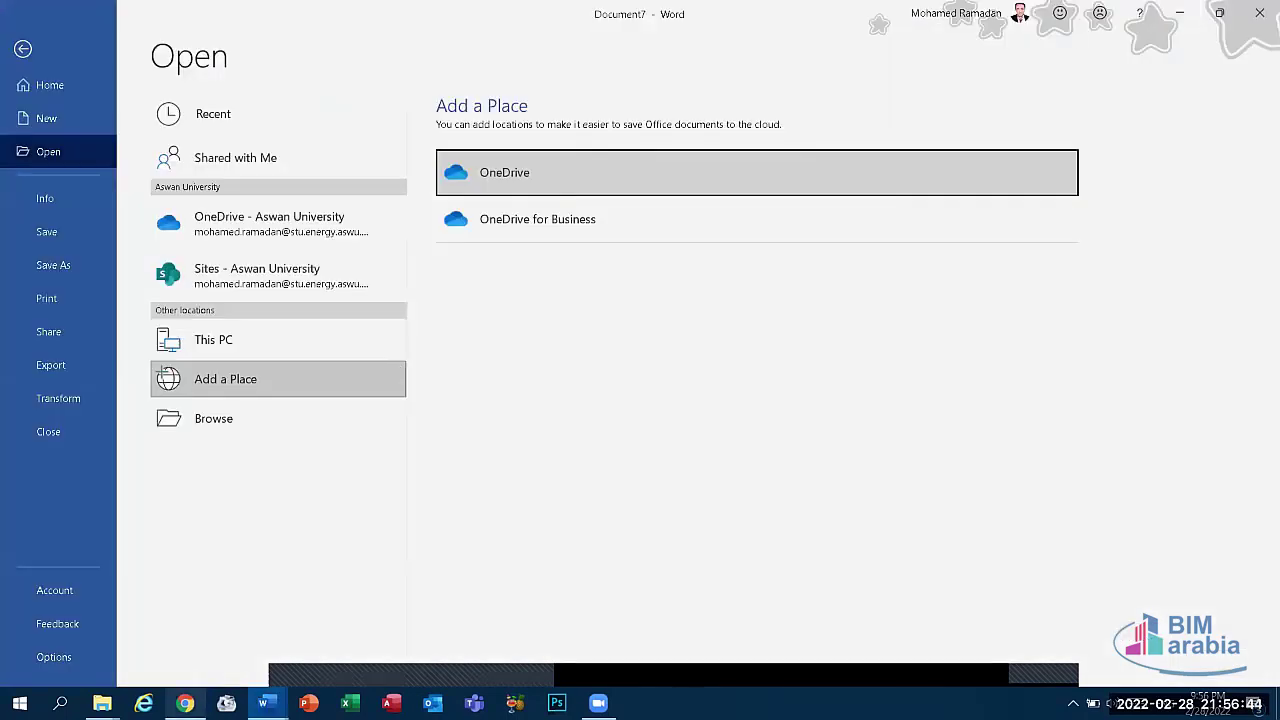
{"action": "right_click", "coordinate": [185, 703]}
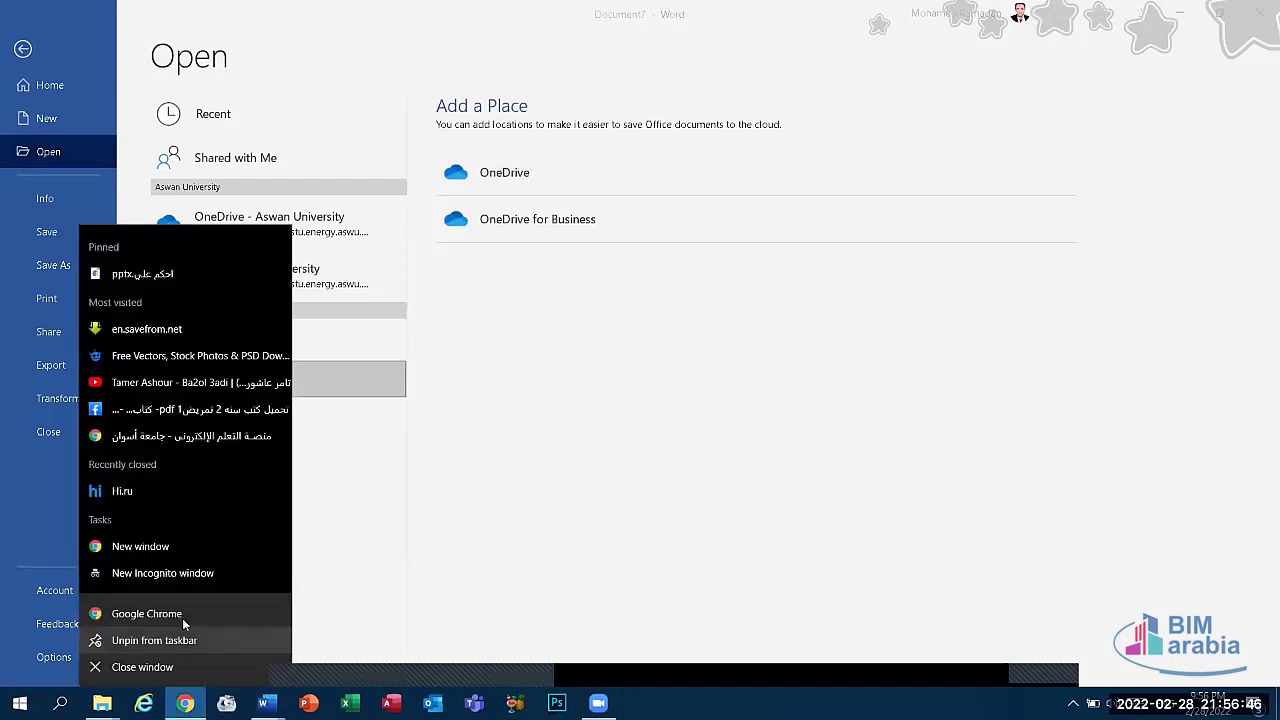
{"action": "left_click", "coordinate": [182, 618]}
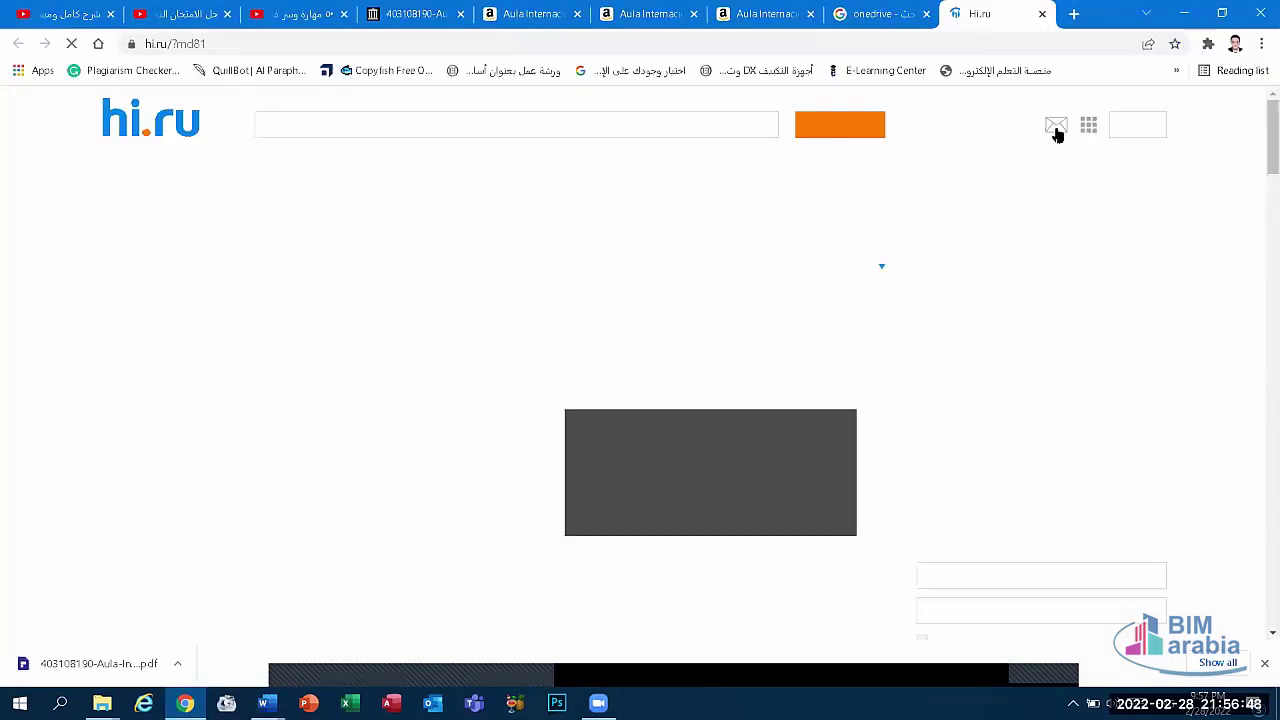
{"action": "left_click", "coordinate": [1042, 13]}
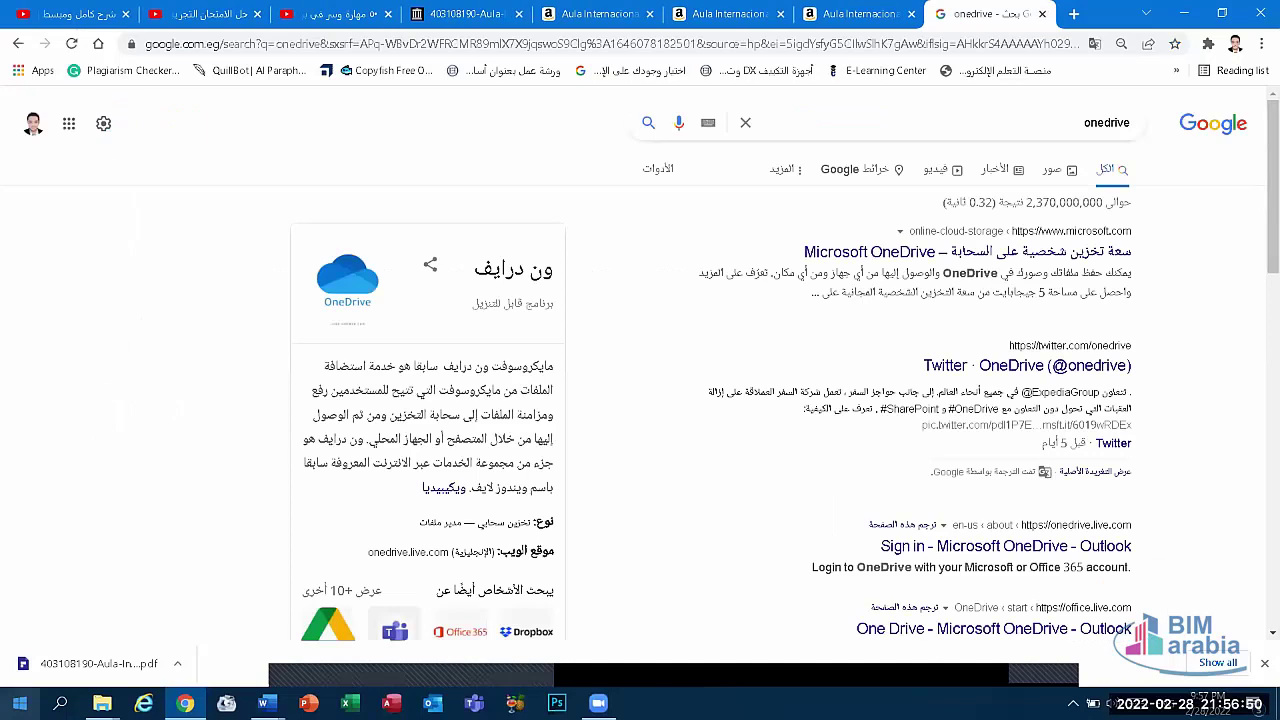
{"action": "right_click", "coordinate": [185, 703]}
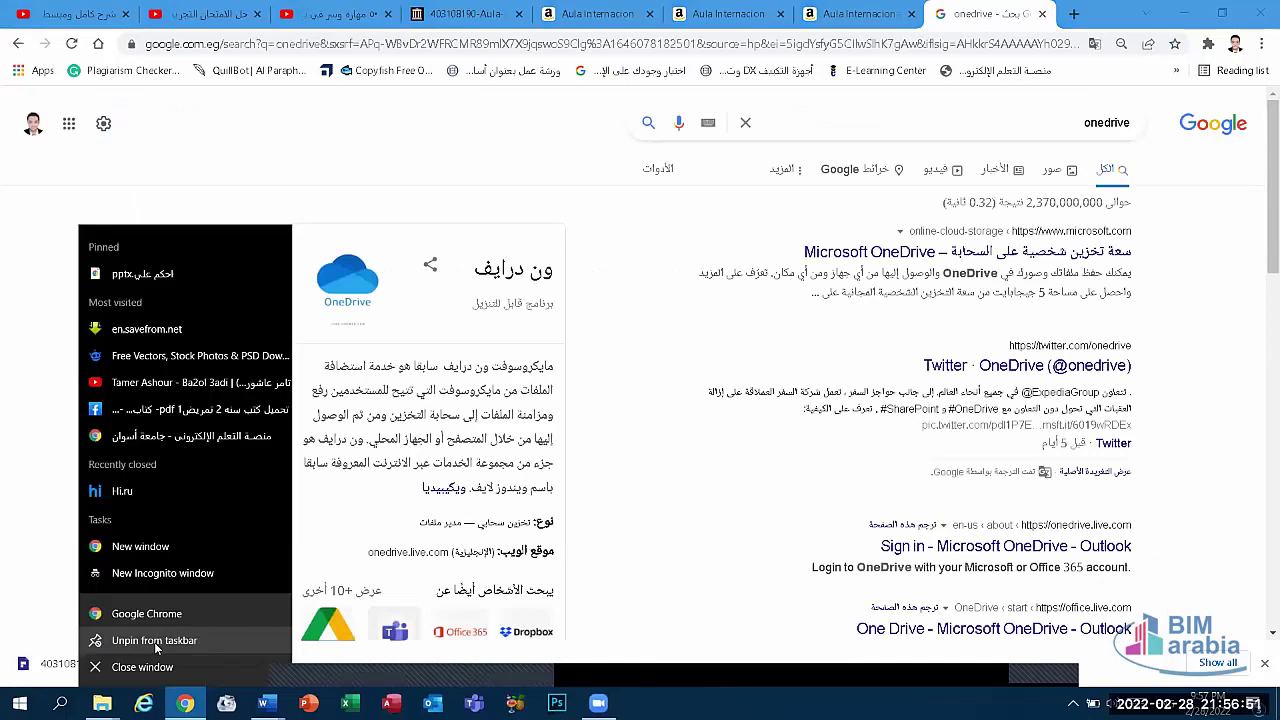
- In a new Chrome window, load Google and search onedrive from the past-search suggestions
{"action": "left_click", "coordinate": [150, 547]}
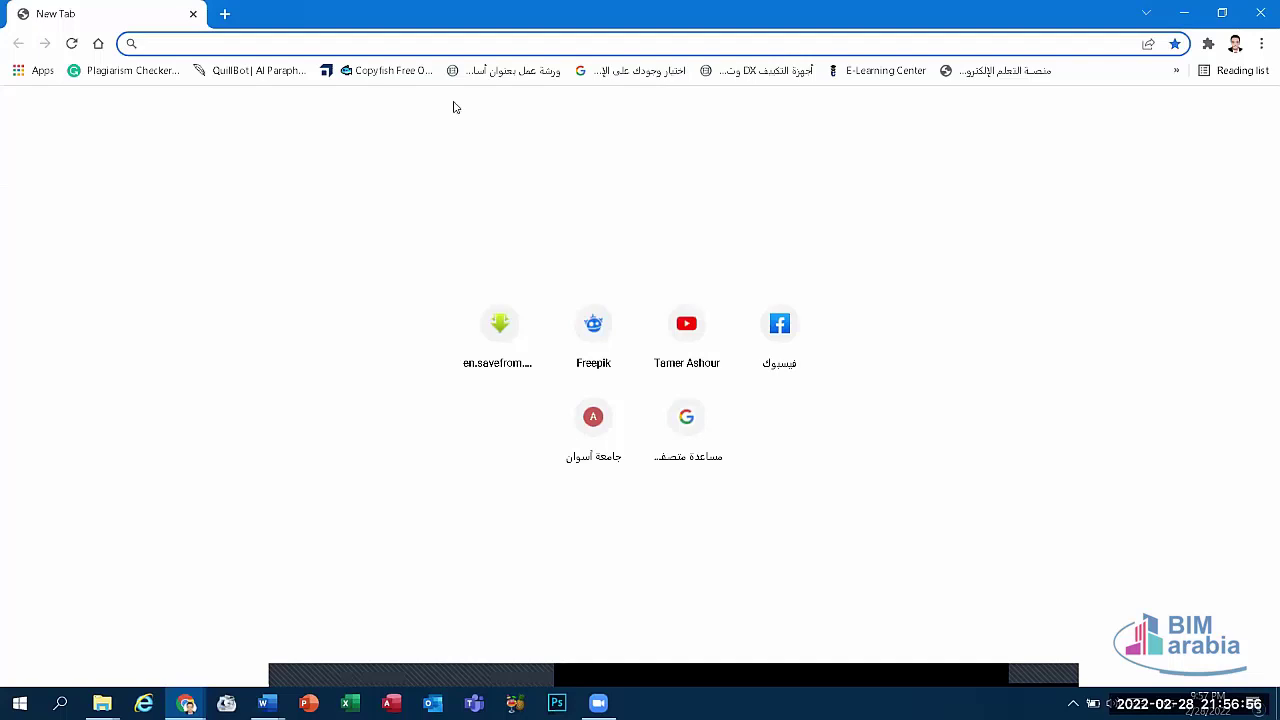
{"action": "type", "text": "G"}
{"action": "key", "text": "Return"}
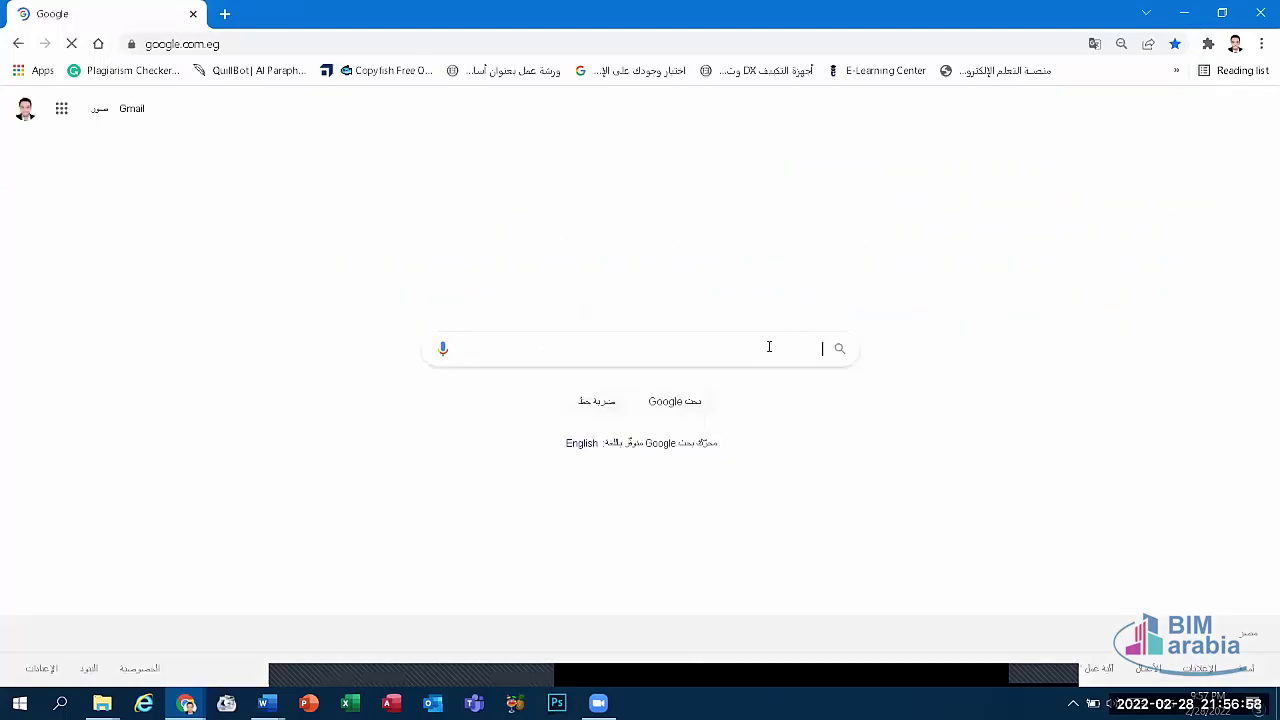
{"action": "left_click", "coordinate": [767, 347]}
{"action": "left_click", "coordinate": [790, 404]}
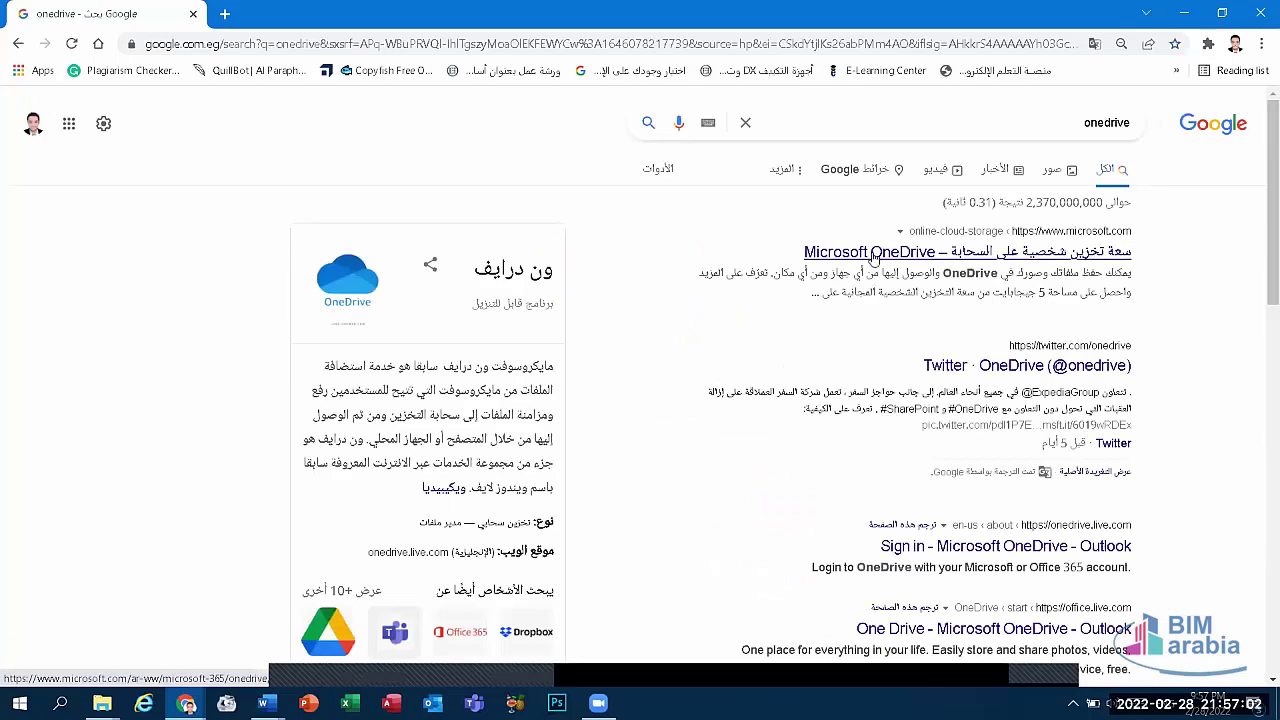
- Open the Microsoft OneDrive cloud storage page from the search result, then its sign-in page
{"action": "left_click", "coordinate": [886, 258]}
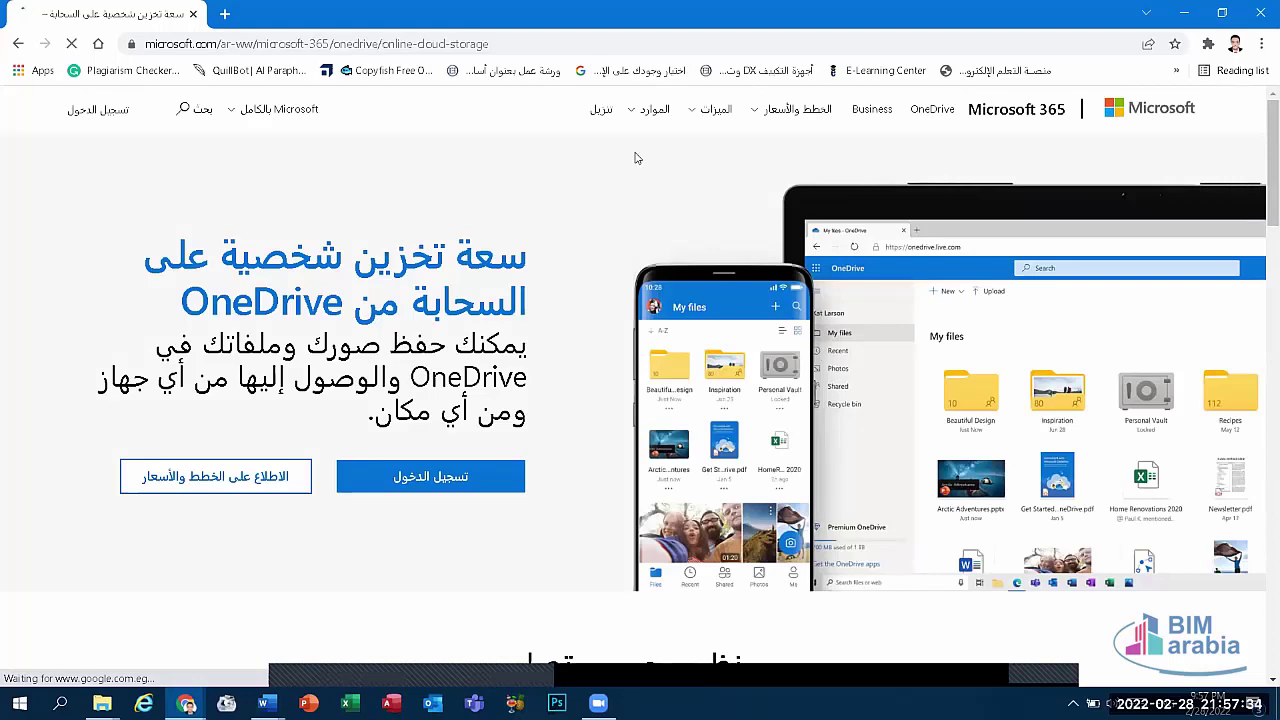
{"action": "left_click", "coordinate": [686, 117]}
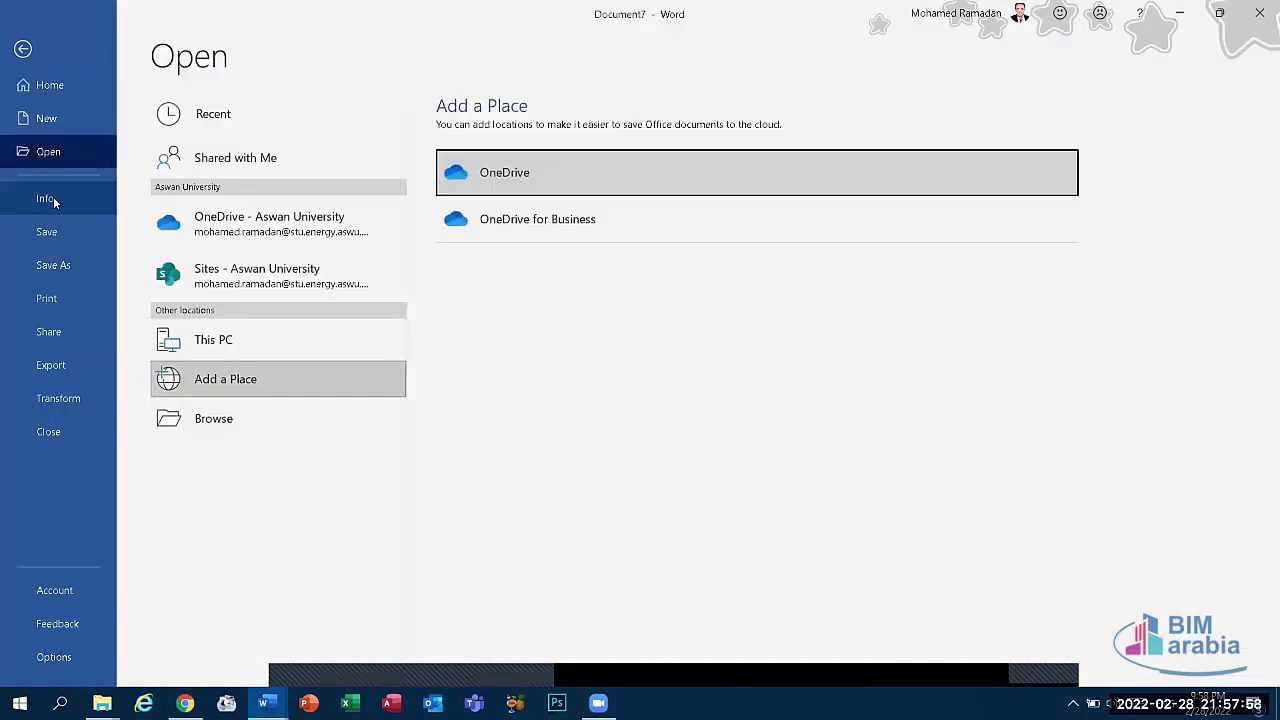
- Close the blank Document7 draft without saving and bring the open-house flyer forward
{"action": "left_click", "coordinate": [45, 199]}
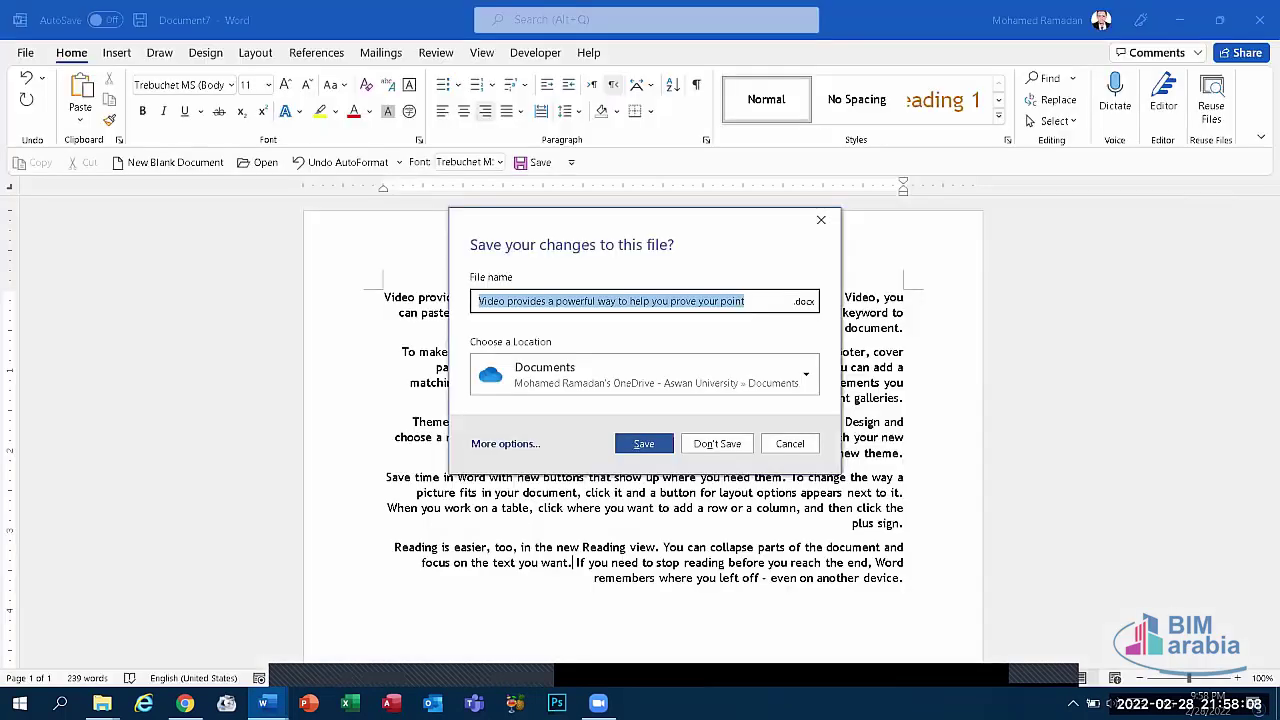
{"action": "key", "text": "n"}
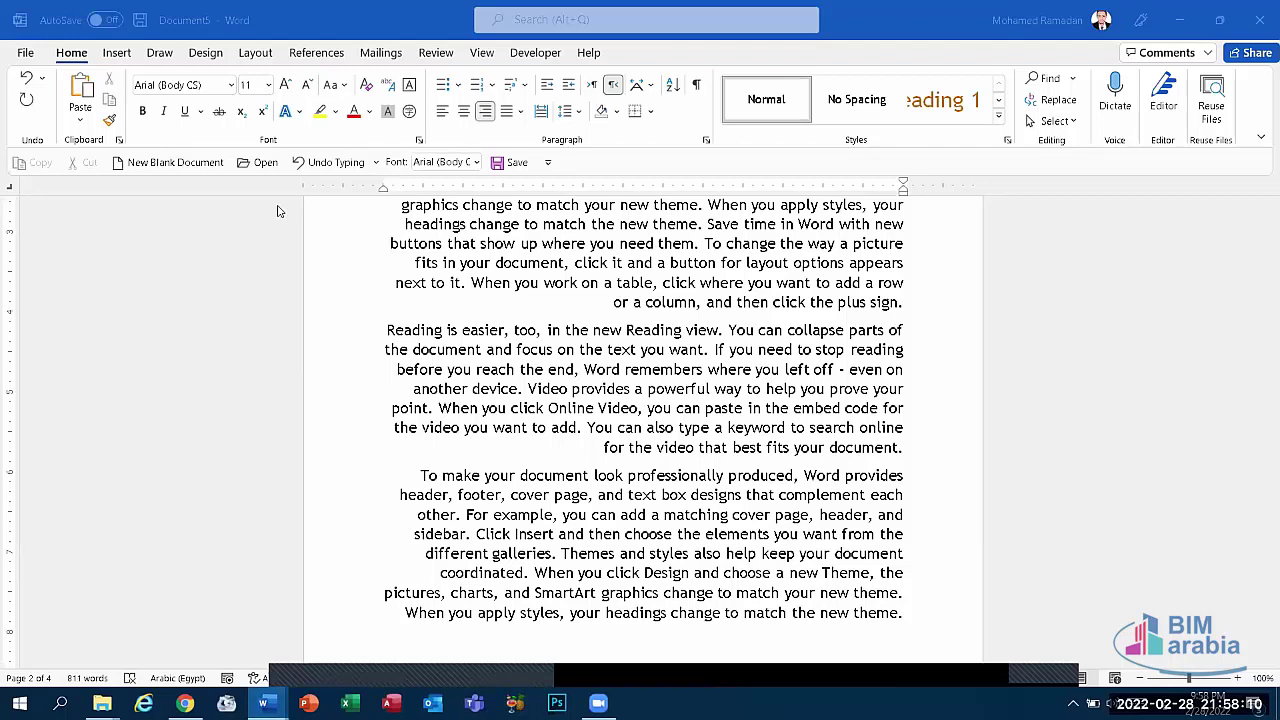
{"action": "mouse_move", "coordinate": [264, 703]}
{"action": "left_click", "coordinate": [215, 645]}
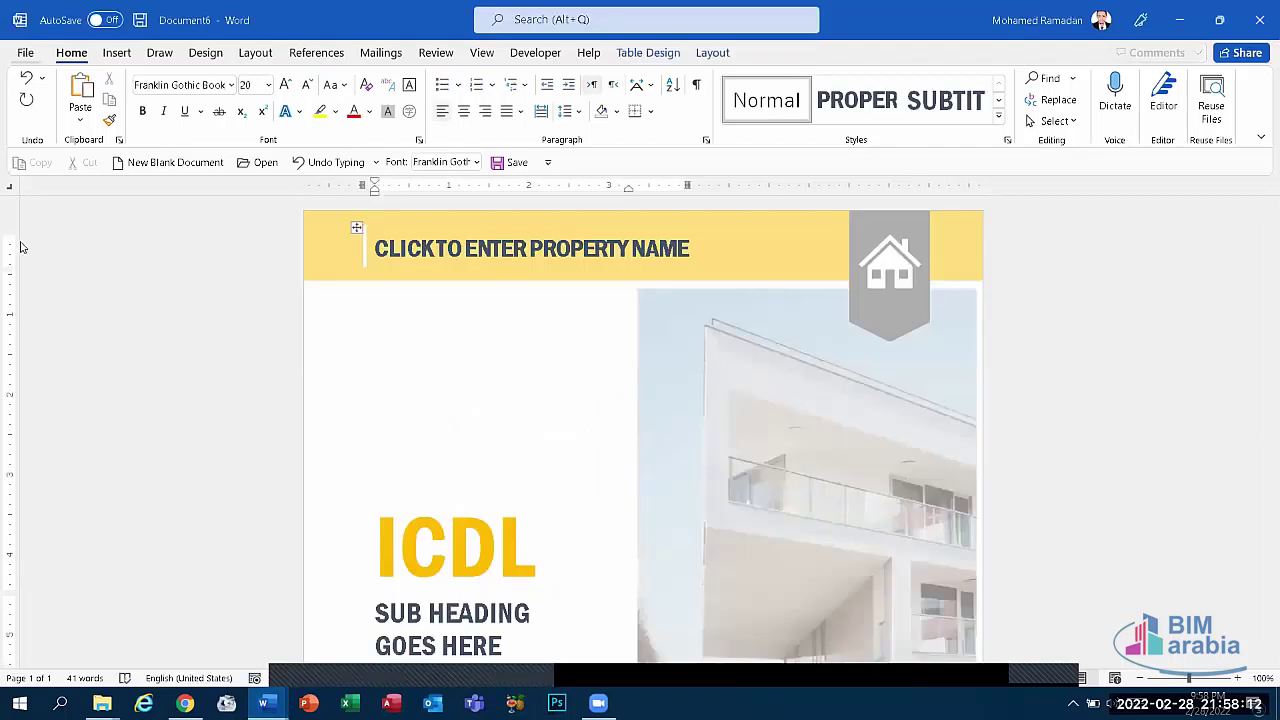
- Save the flyer to the Desktop as Click to enter PROPERTY NAME.docx
{"action": "left_click", "coordinate": [24, 52]}
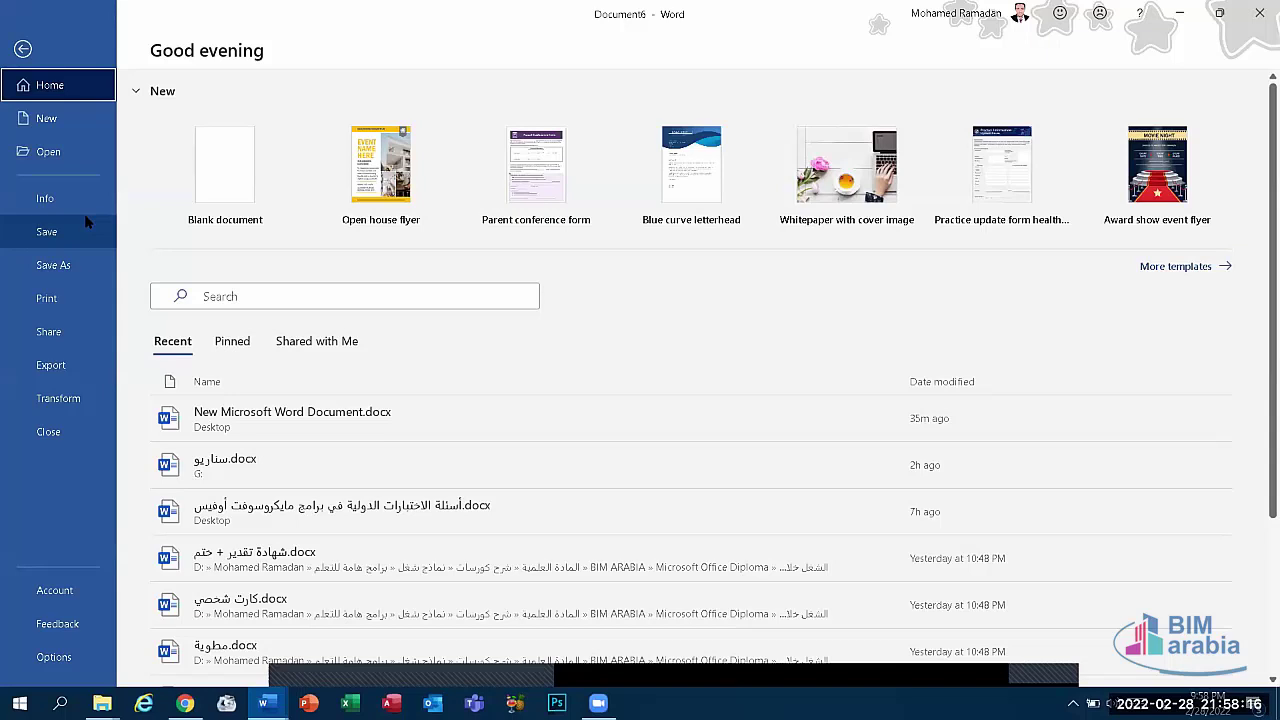
{"action": "left_click", "coordinate": [96, 262]}
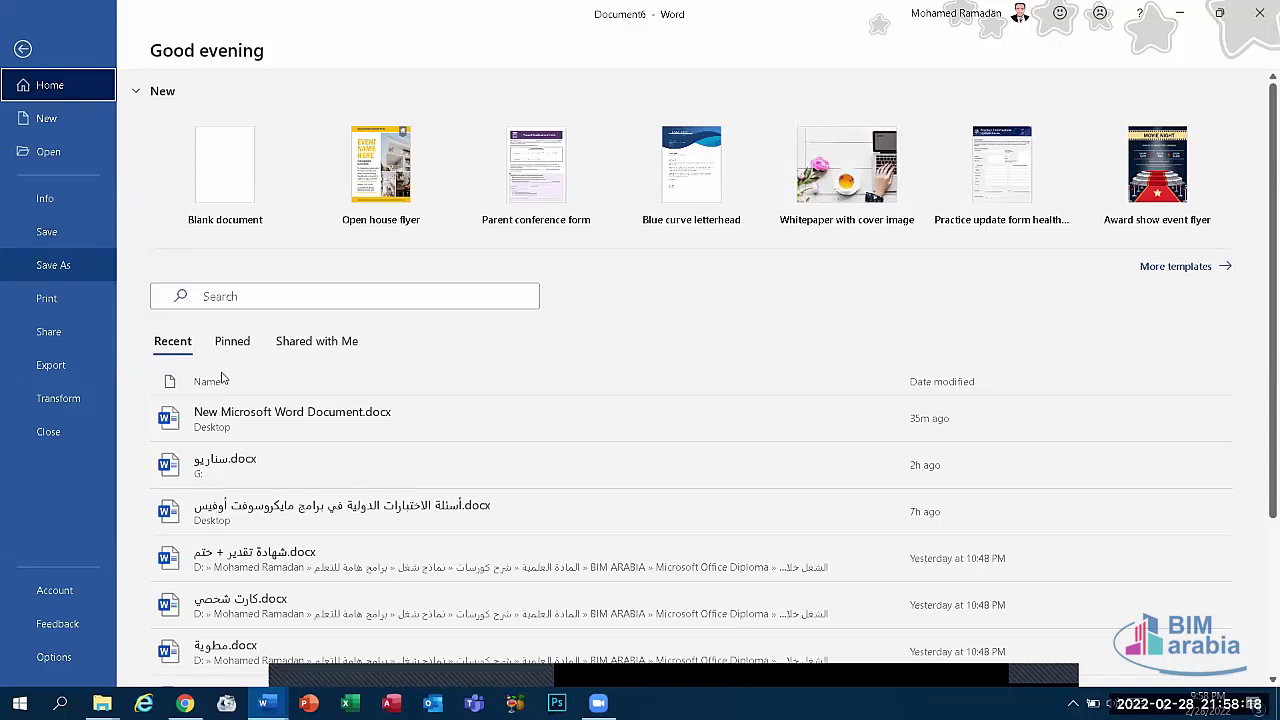
{"action": "key", "text": "F12"}
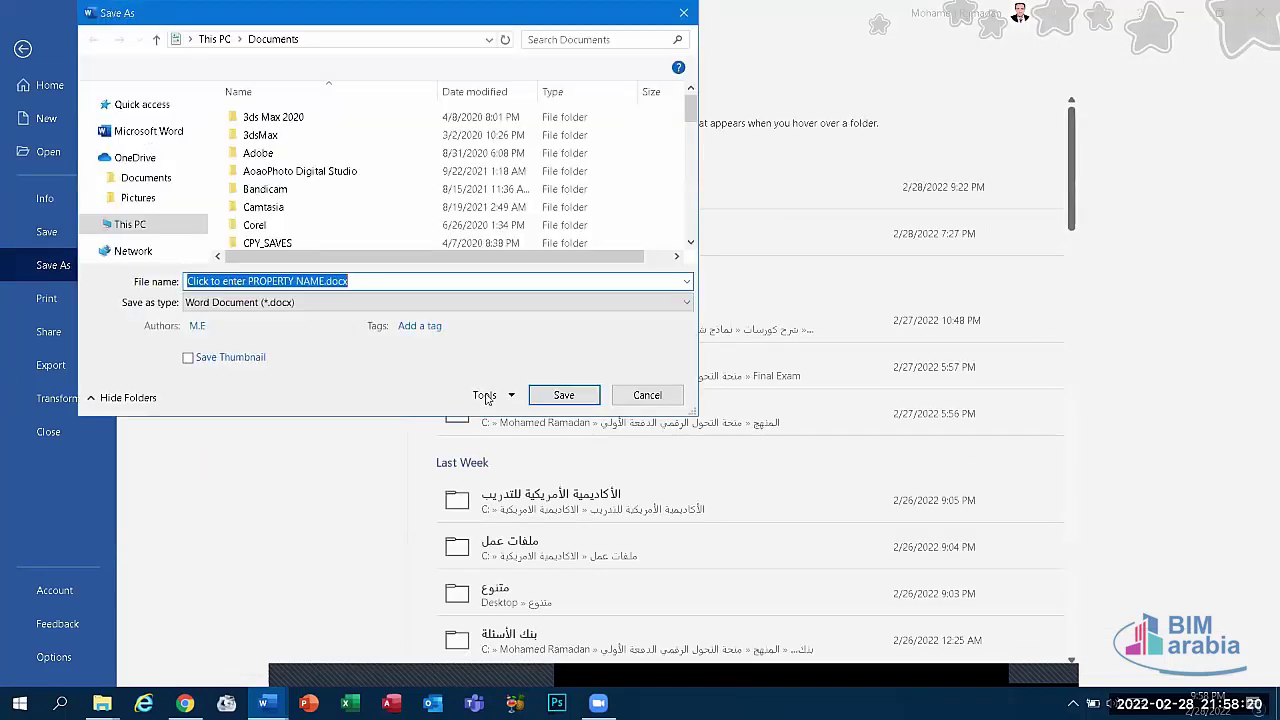
{"action": "left_click", "coordinate": [139, 137]}
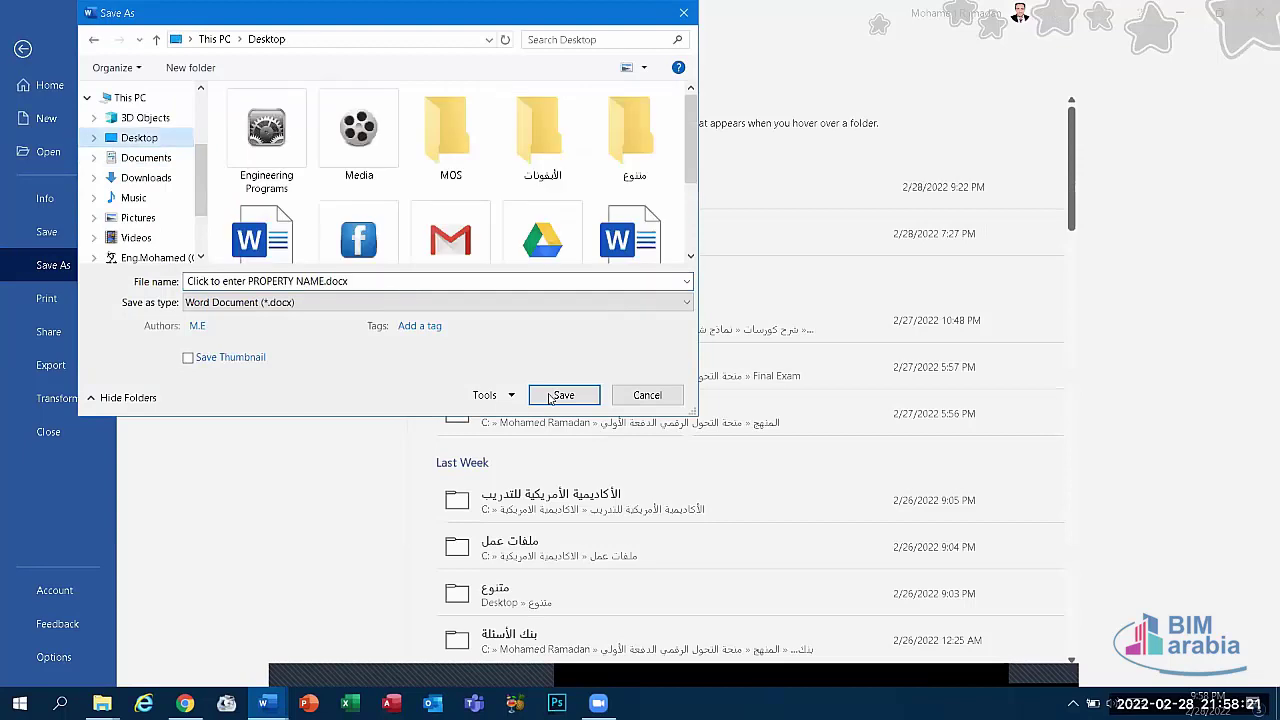
{"action": "key", "text": "Escape"}
- Show the saved flyer's document info, 2.15MB and 41 words
{"action": "left_click", "coordinate": [22, 50]}
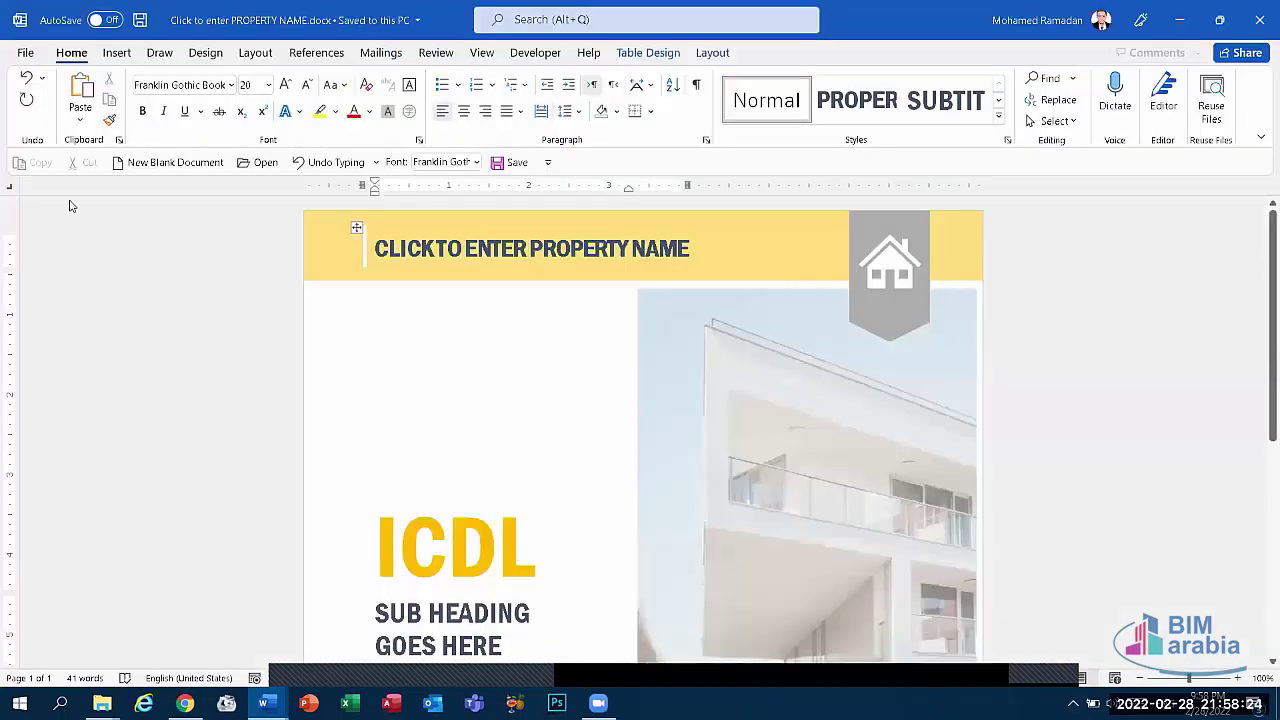
{"action": "key", "text": "alt+f"}
{"action": "left_click", "coordinate": [38, 200]}
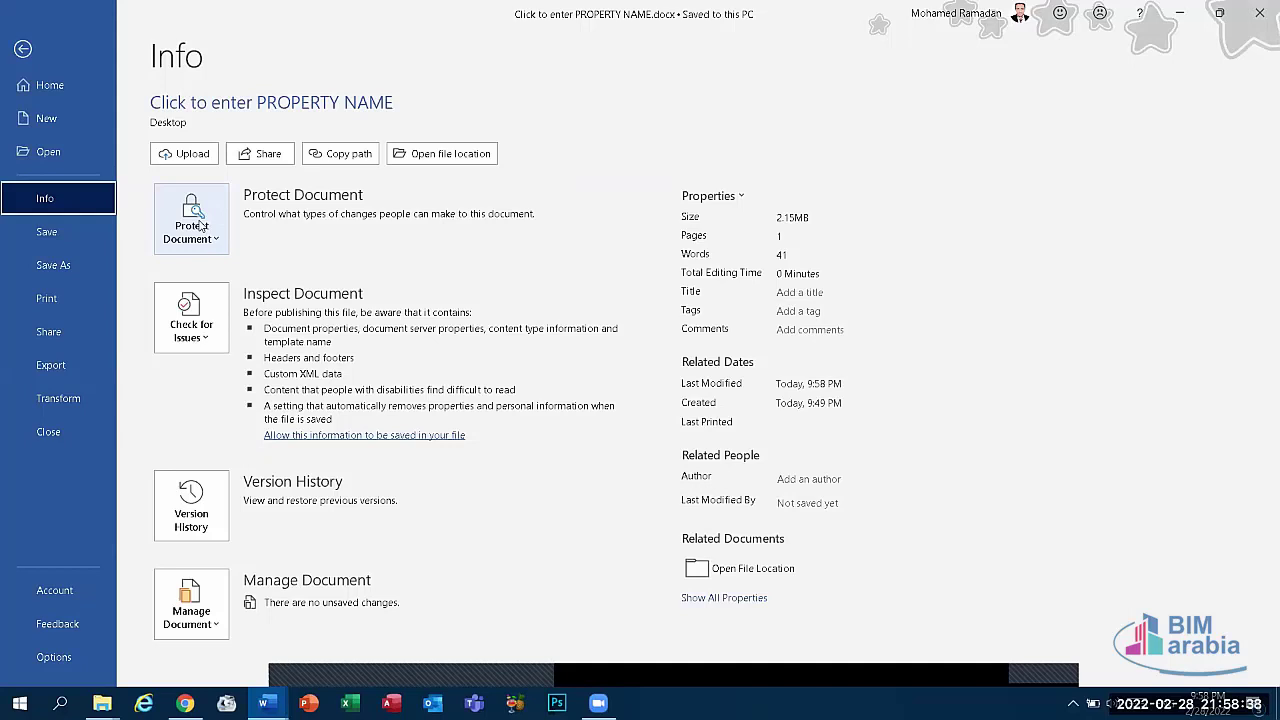
- Encrypt the flyer with a password, entering it and then re-entering it to confirm
{"action": "left_click", "coordinate": [202, 227]}
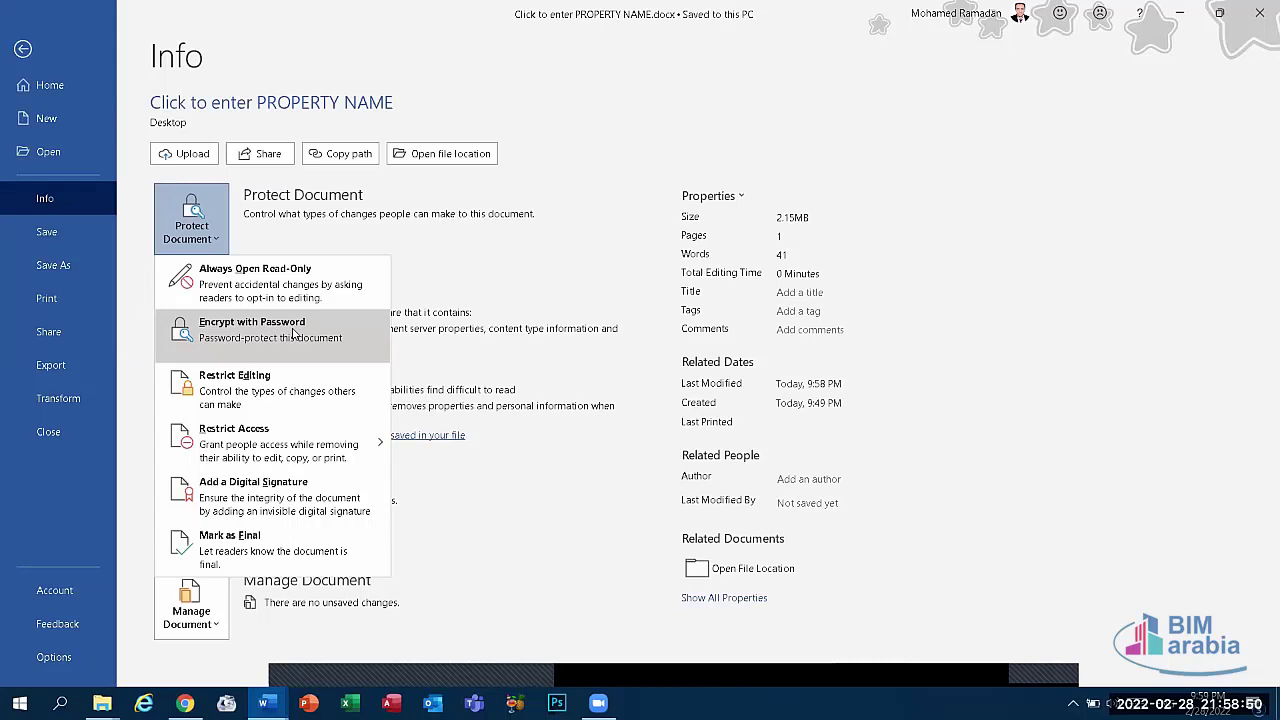
{"action": "left_click", "coordinate": [294, 335]}
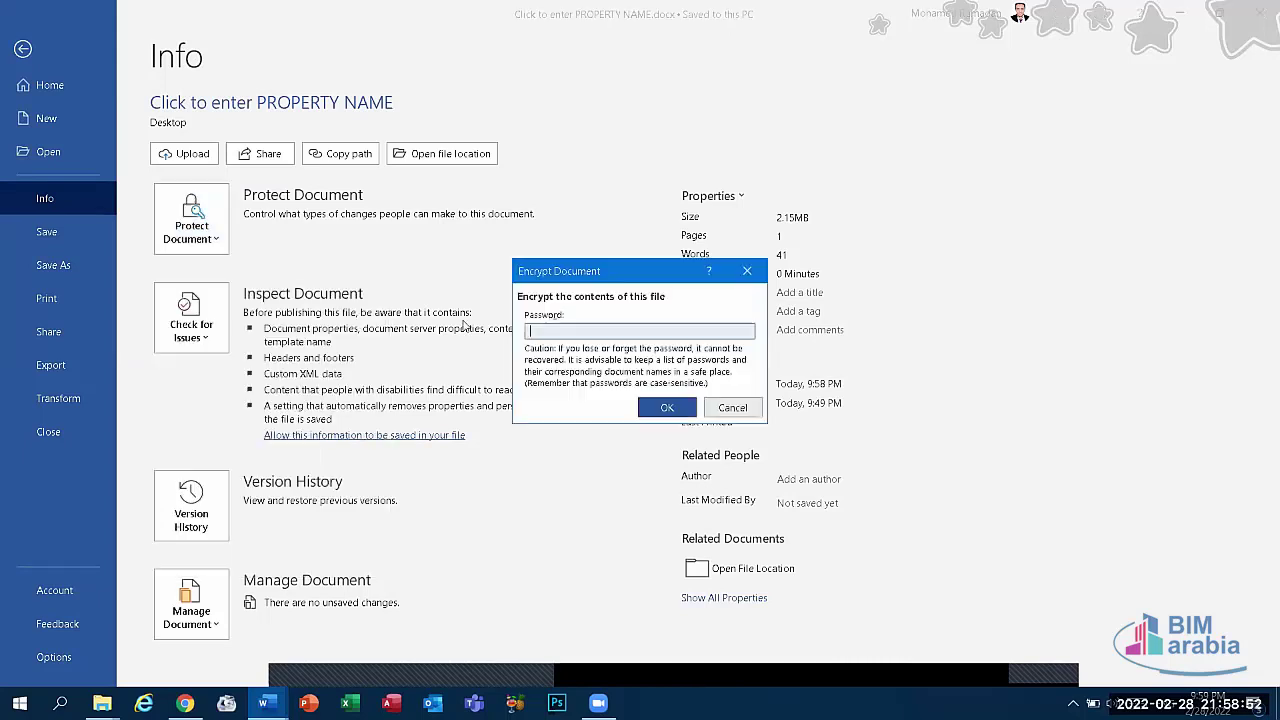
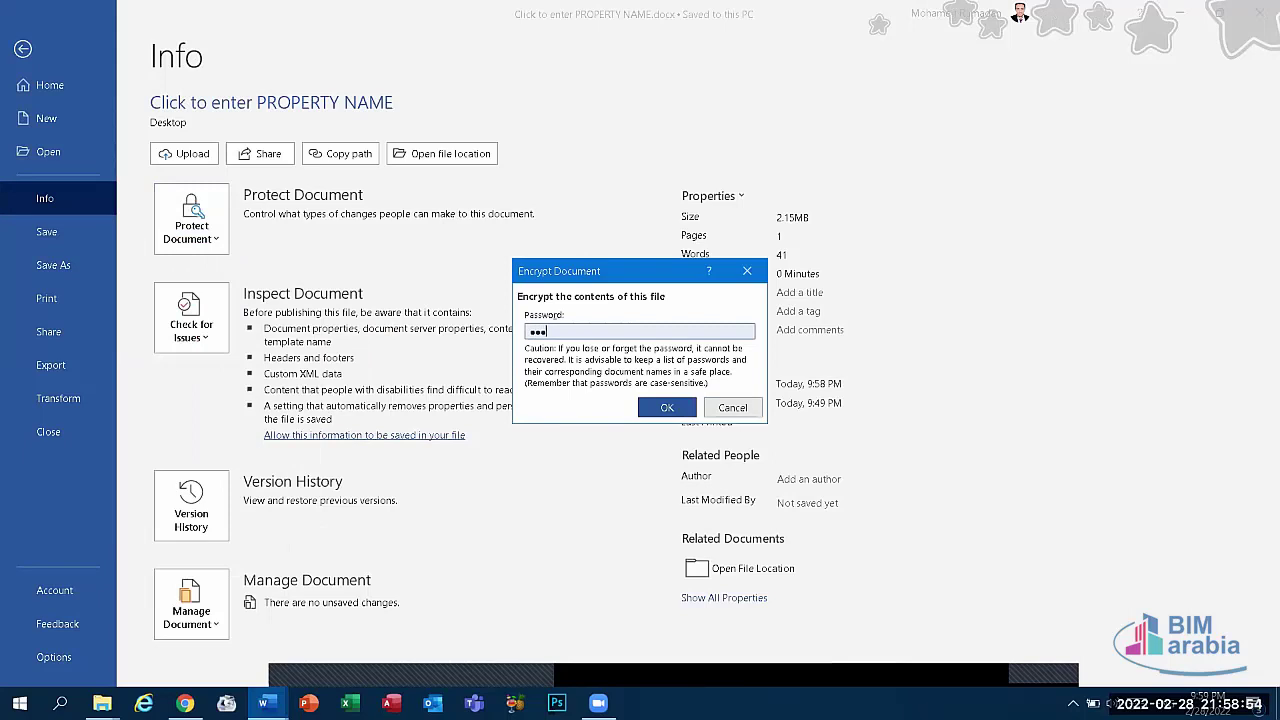
{"action": "left_click", "coordinate": [660, 407]}
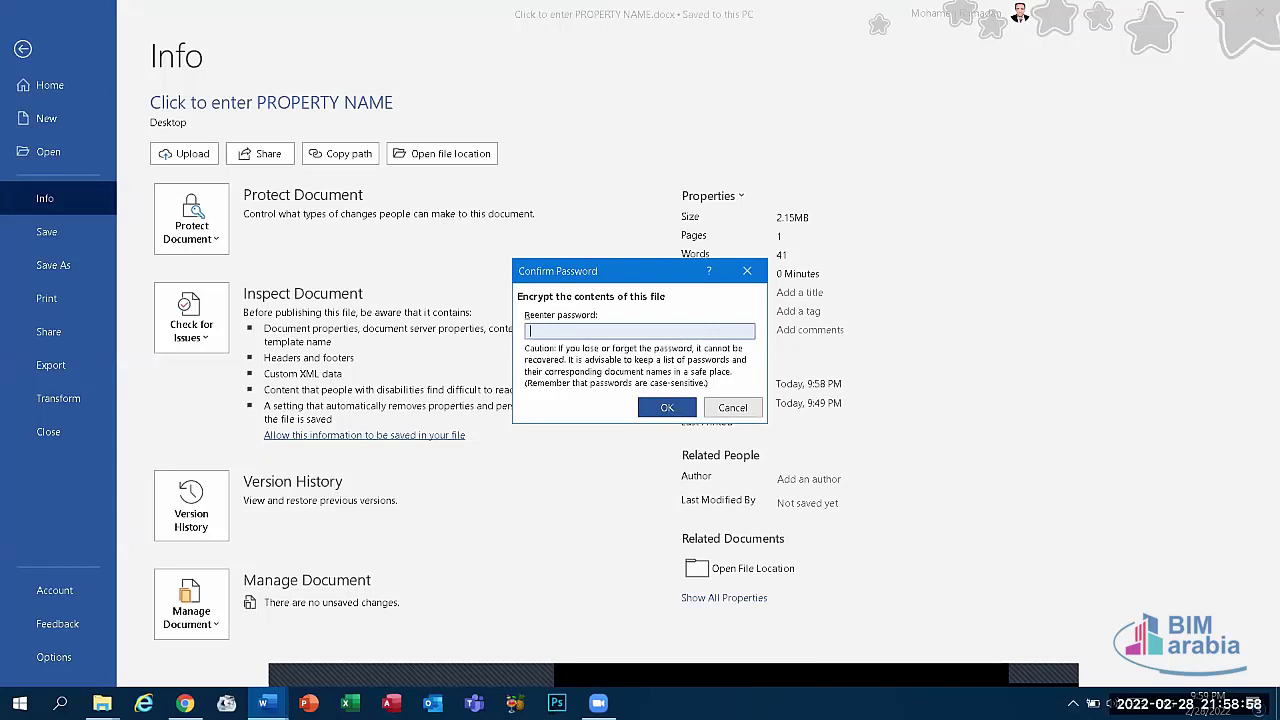
{"action": "left_click", "coordinate": [666, 410]}
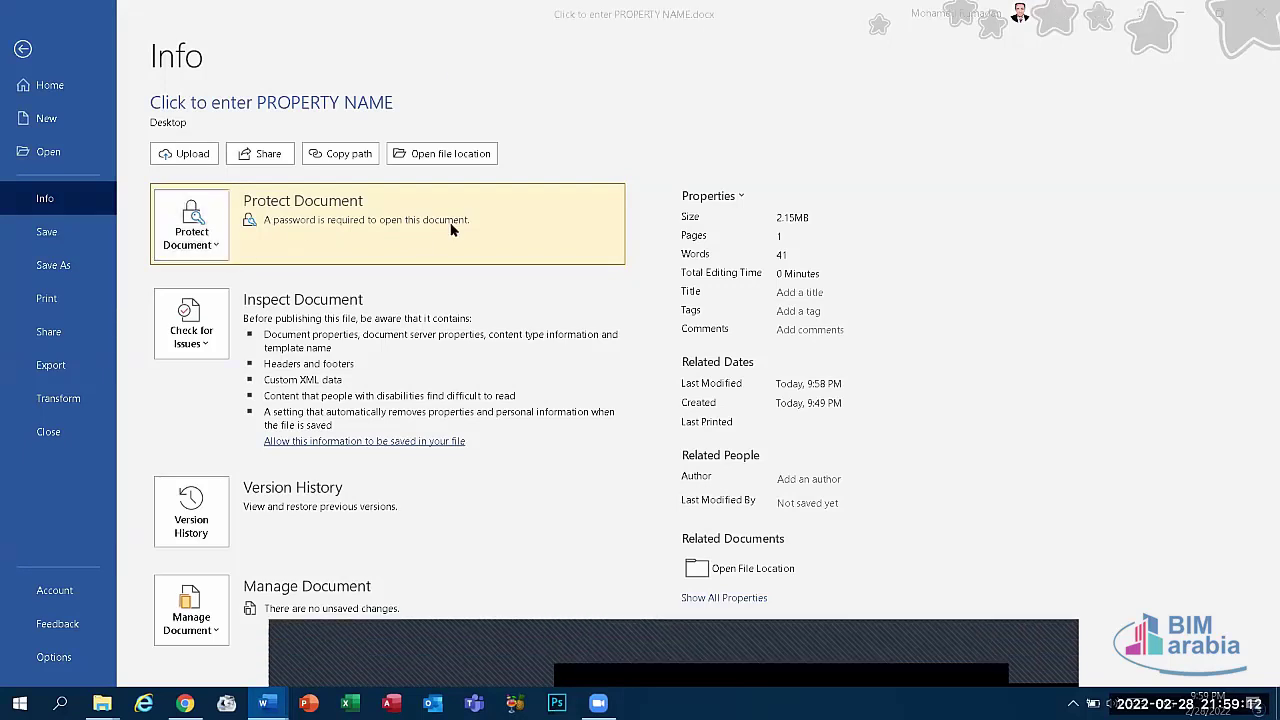
{"action": "key", "text": "Escape"}
- Save and close the encrypted flyer, then reopen it from the Desktop by entering its password
{"action": "left_click", "coordinate": [1259, 20]}
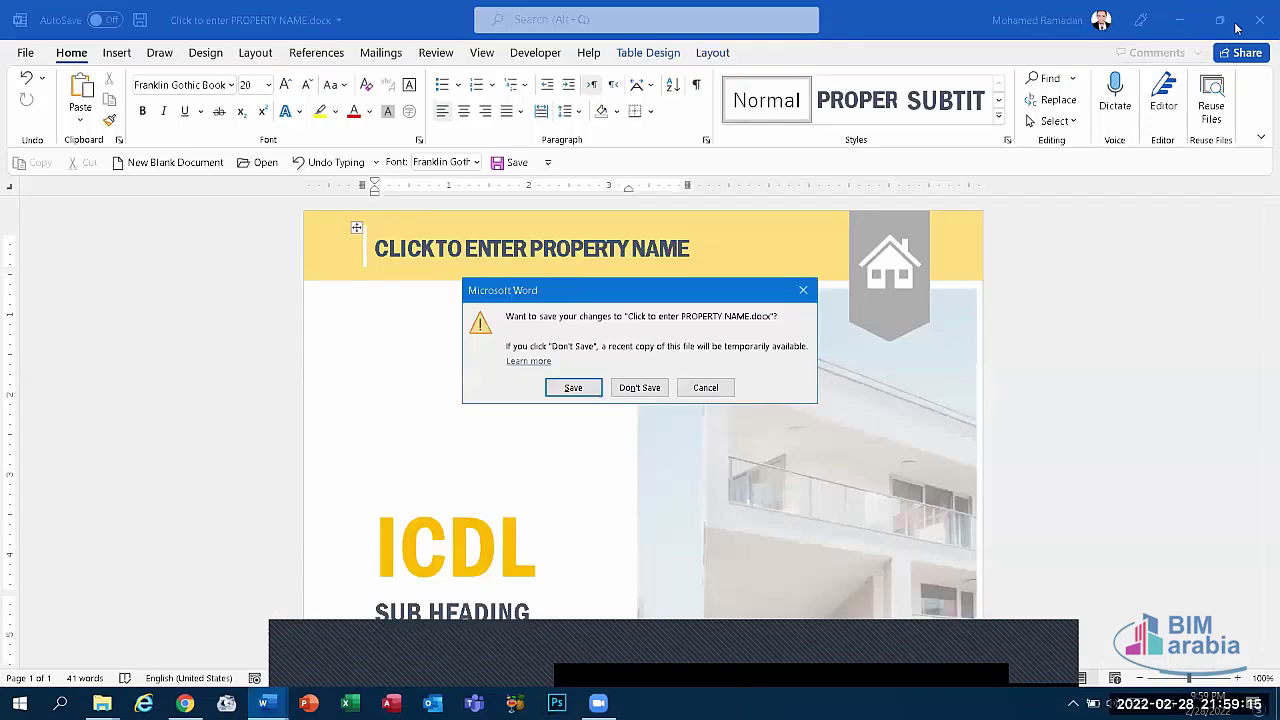
{"action": "left_click", "coordinate": [596, 391]}
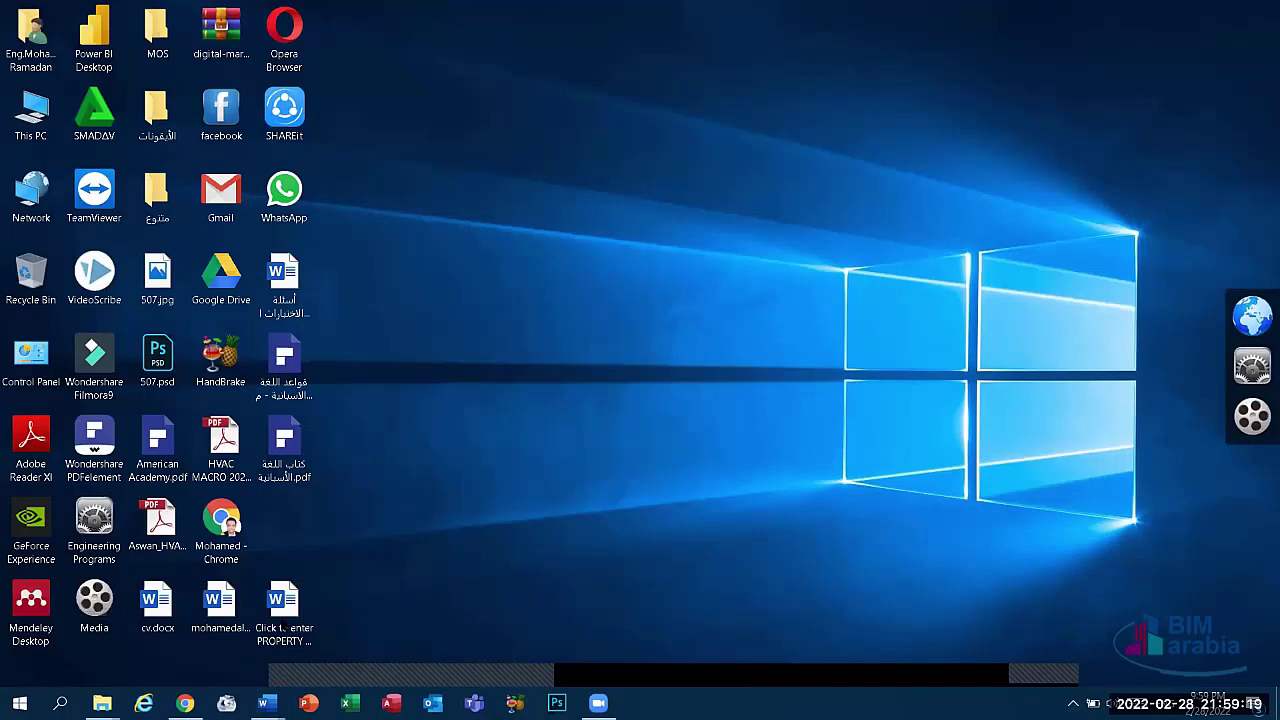
{"action": "double_click", "coordinate": [283, 625]}
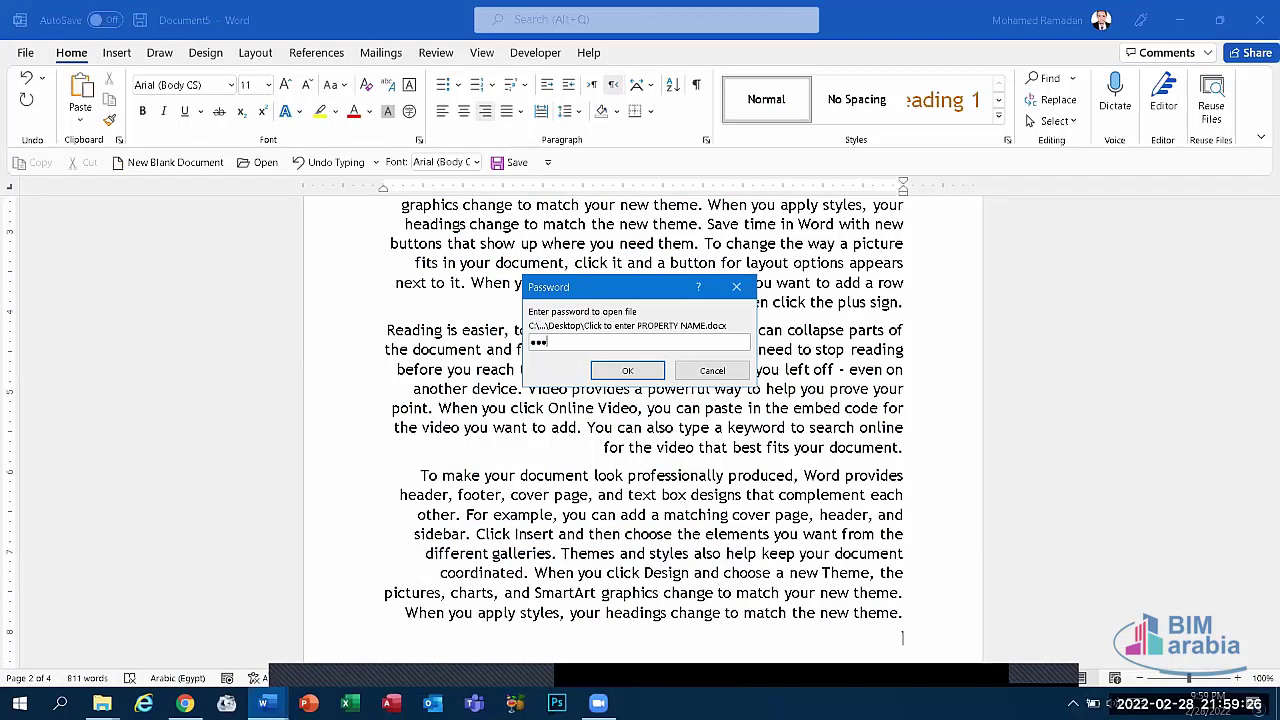
{"action": "left_click", "coordinate": [656, 371]}
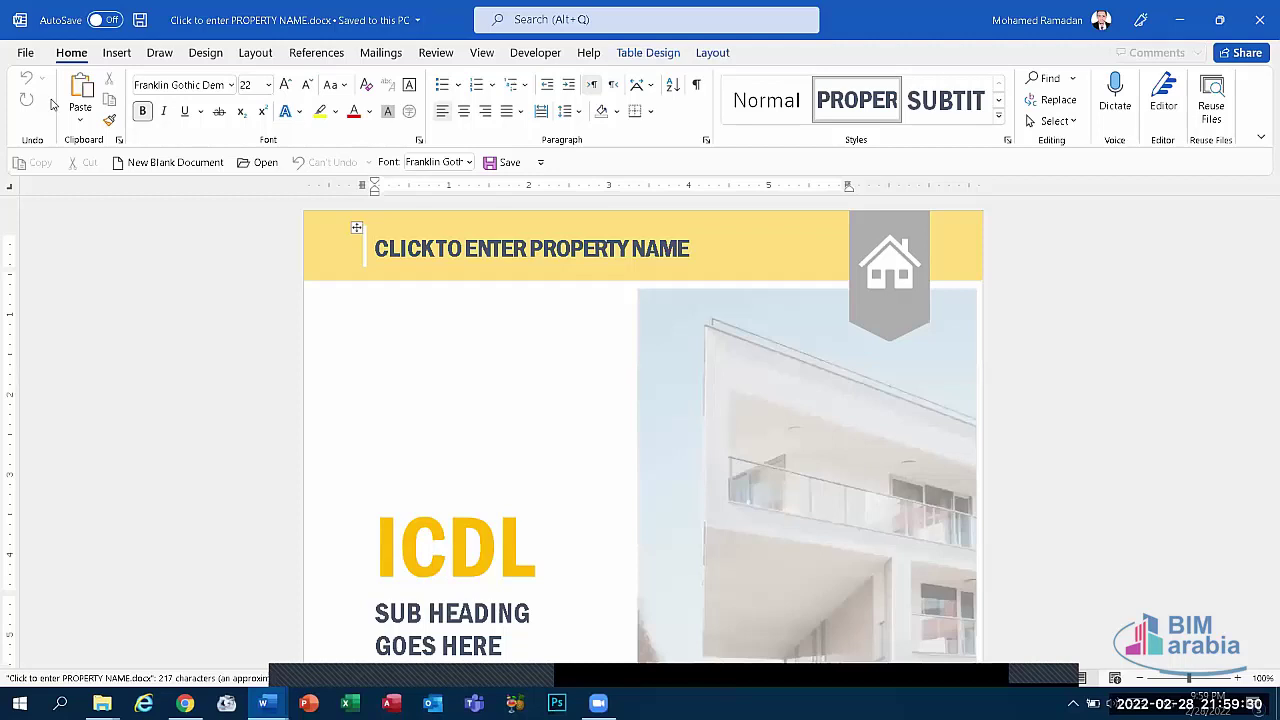
{"action": "left_click", "coordinate": [26, 53]}
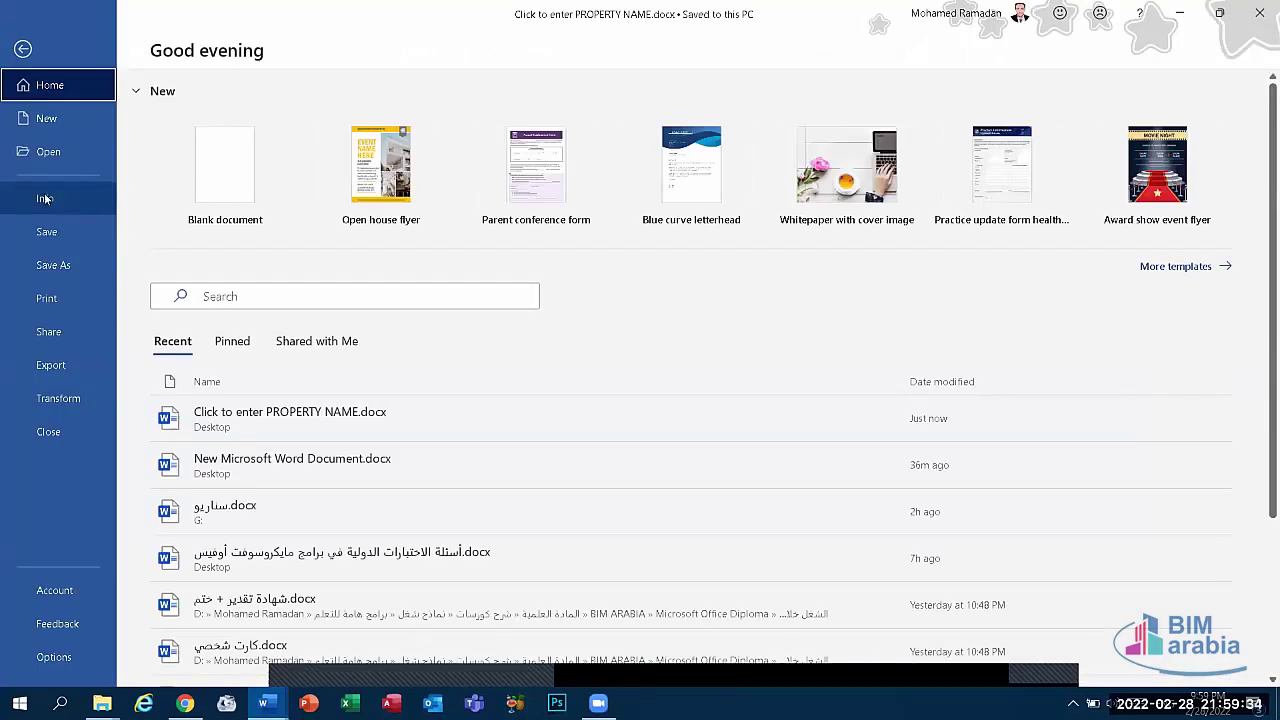
- Clear the flyer's password in the Encrypt Document dialog and confirm the empty entry
{"action": "left_click", "coordinate": [45, 198]}
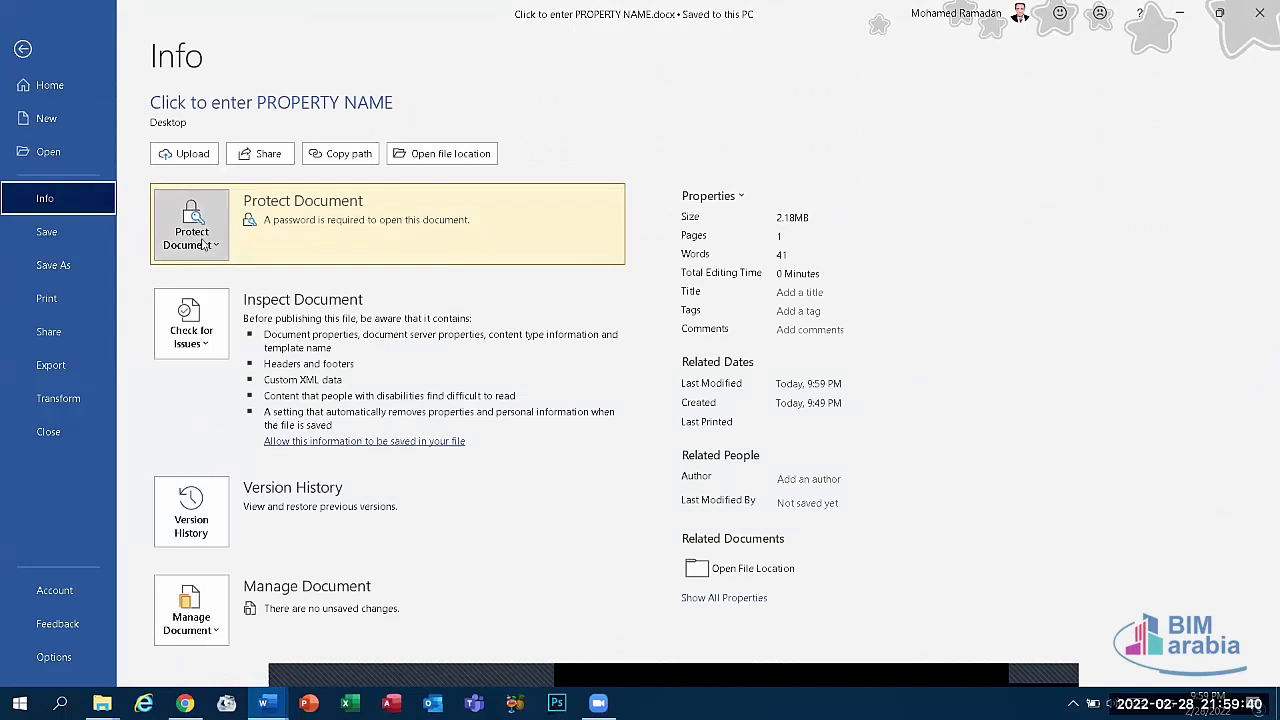
{"action": "left_click", "coordinate": [188, 240]}
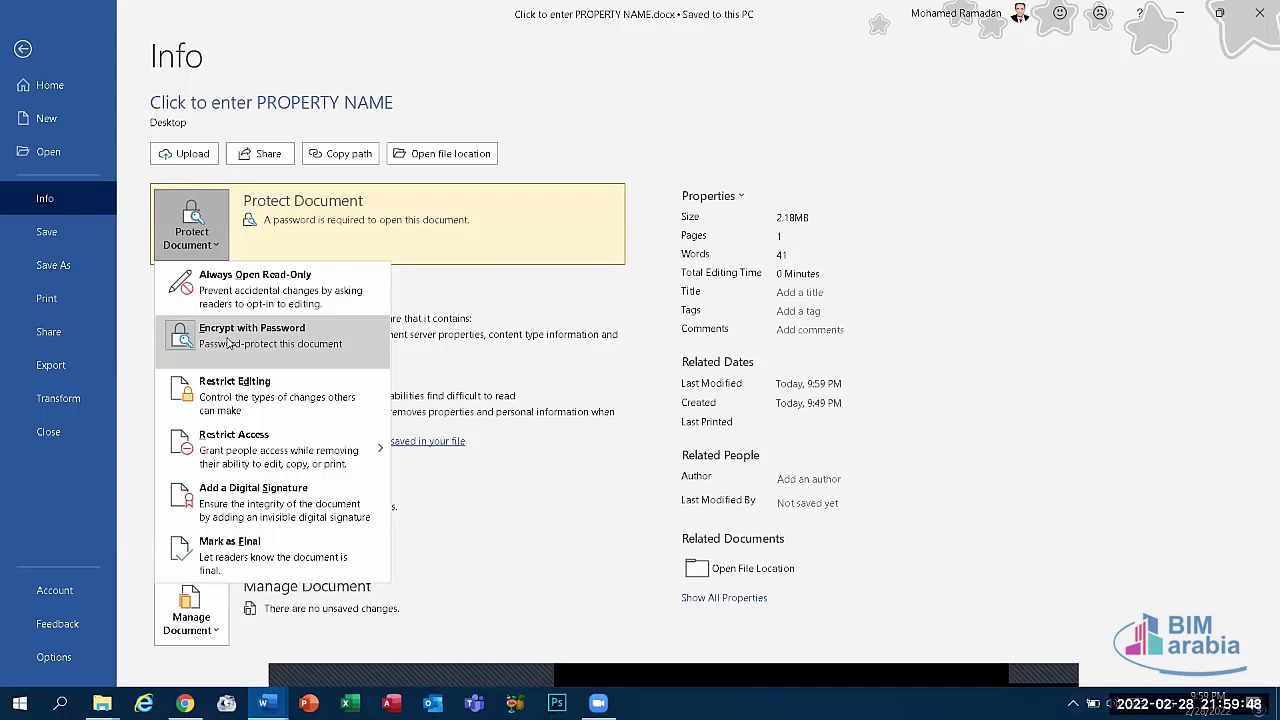
{"action": "key", "text": "Escape"}
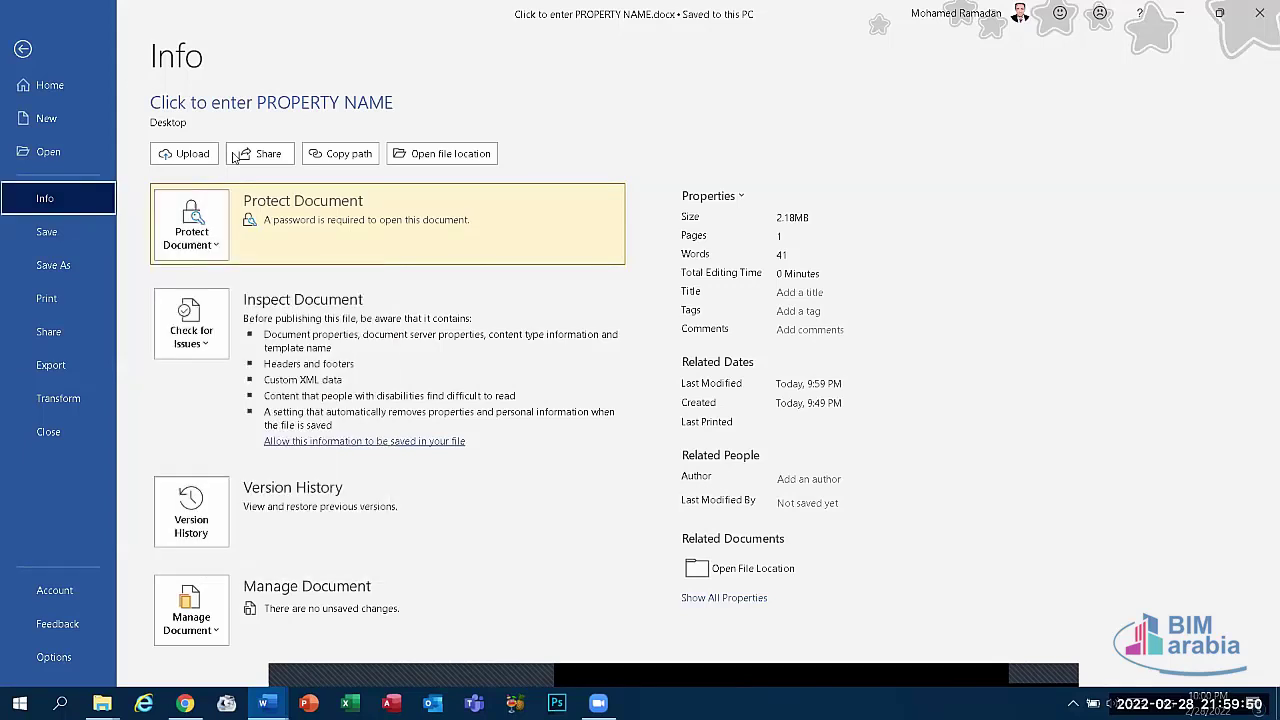
{"action": "left_click", "coordinate": [210, 247]}
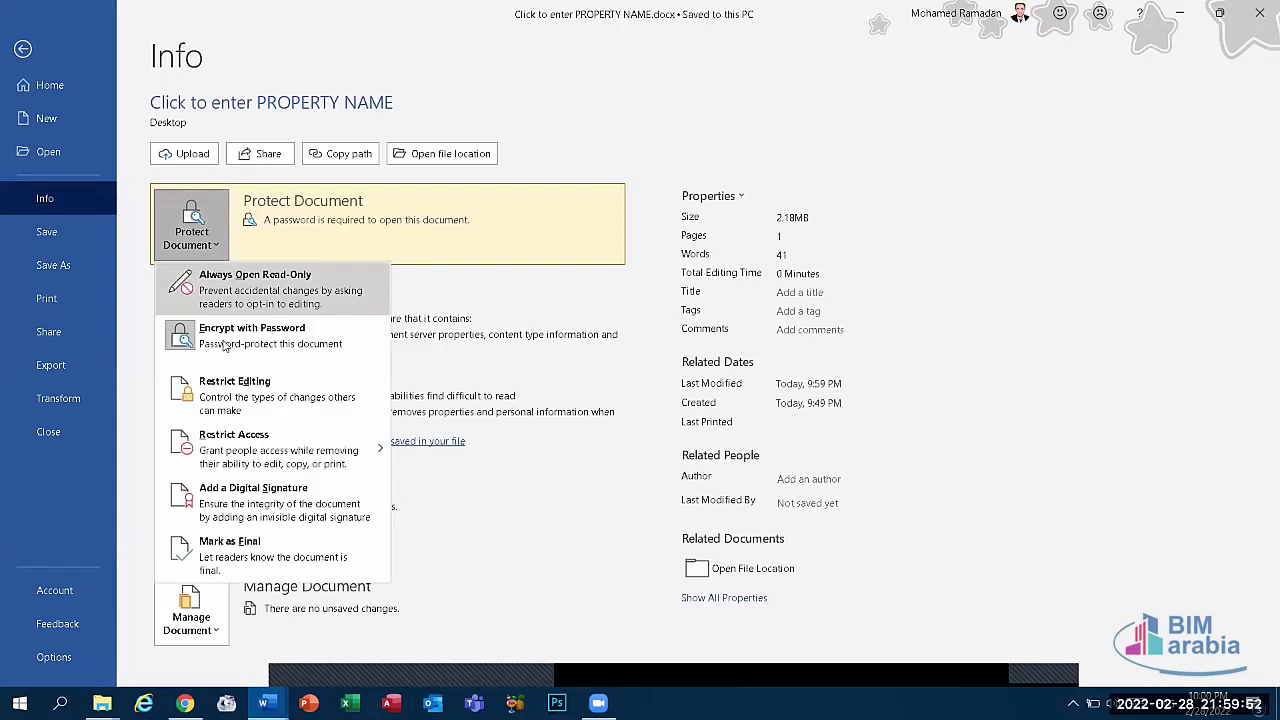
{"action": "left_click", "coordinate": [225, 345]}
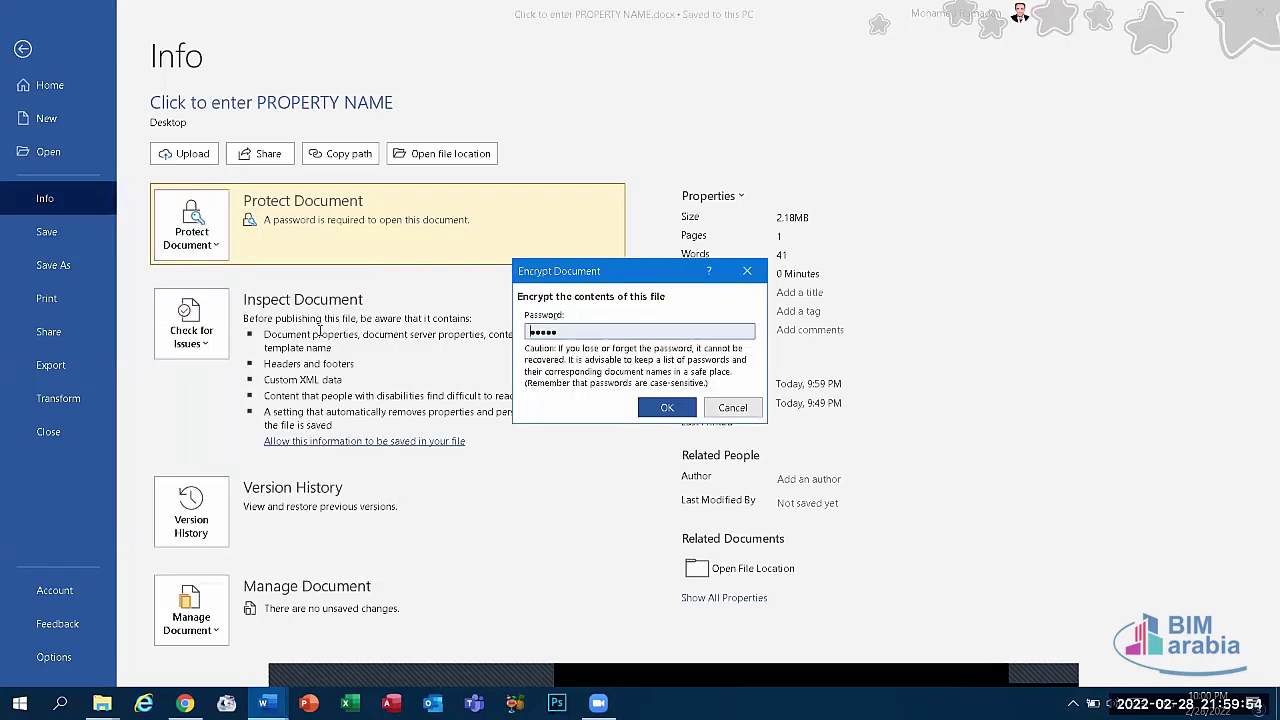
{"action": "left_click", "coordinate": [320, 333]}
{"action": "key", "text": "BackSpace"}
{"action": "left_click", "coordinate": [665, 410]}
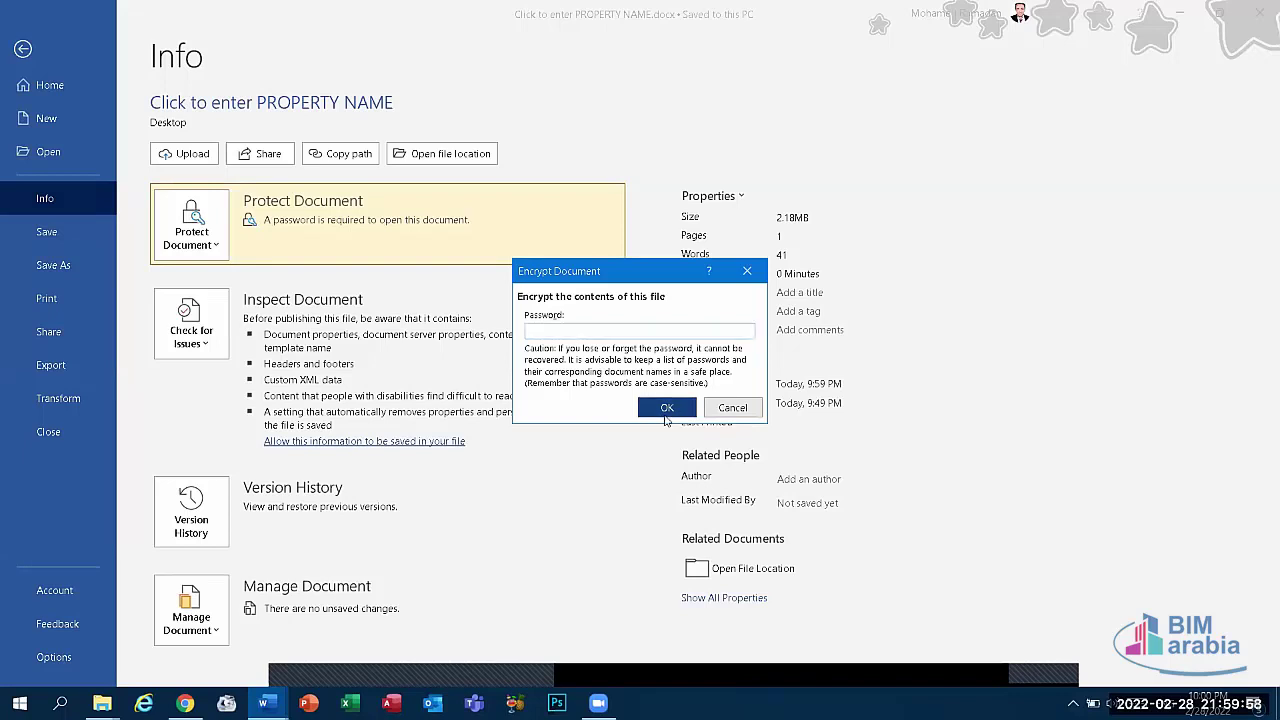
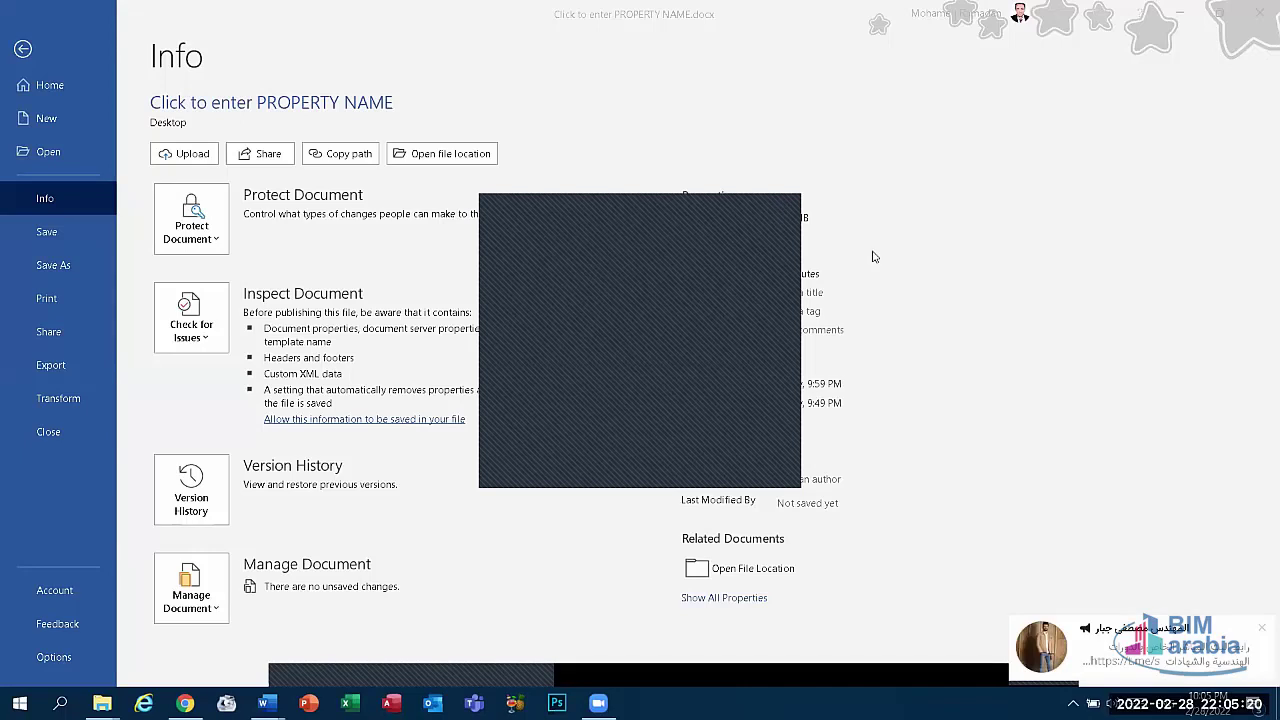
- Close the chat notification popup covering the document's Info page
{"action": "left_click", "coordinate": [1262, 629]}
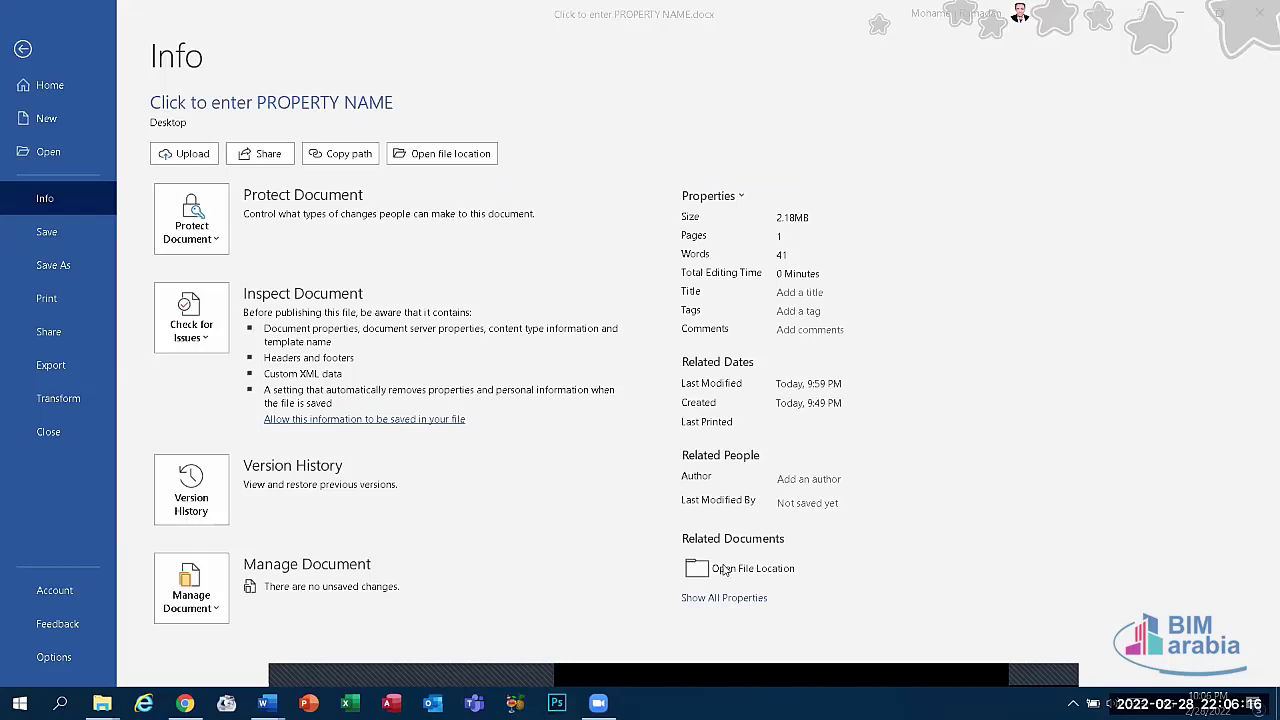
- Open the property document's folder with Open File Location
{"action": "left_click", "coordinate": [724, 569]}
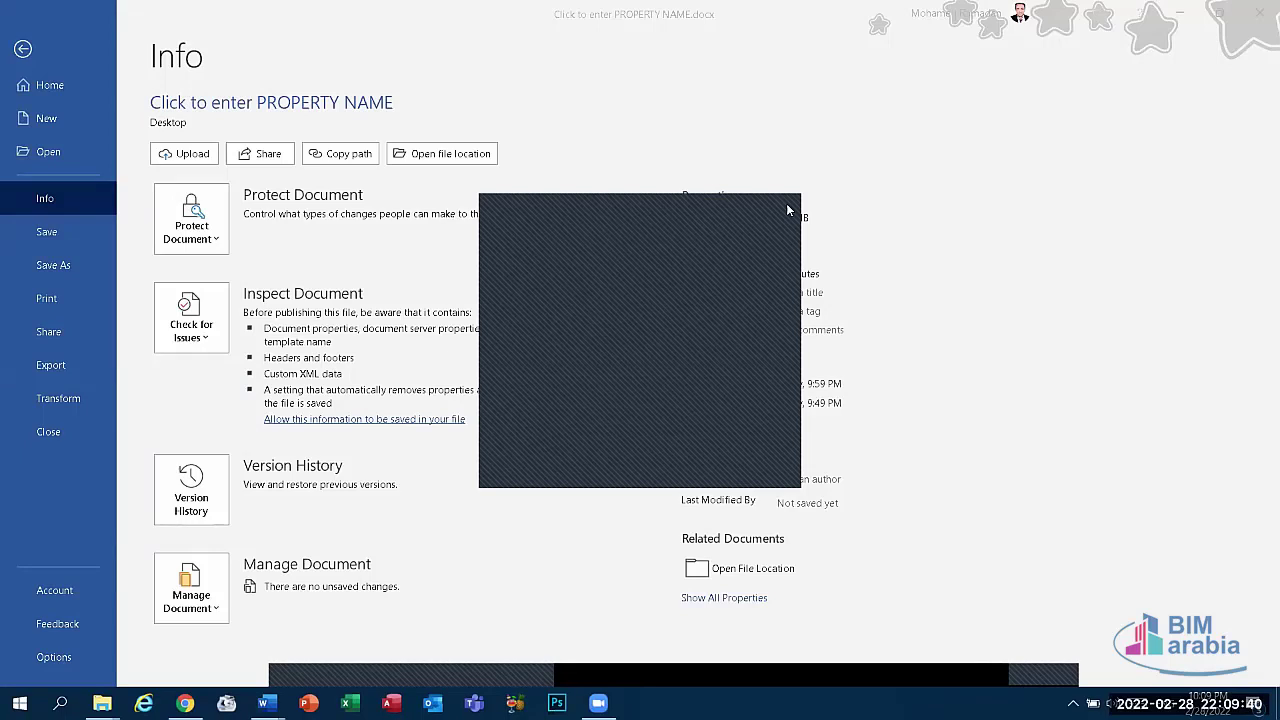
- Close the Desktop folder window to get back to Word's Info page
{"action": "left_click", "coordinate": [788, 209]}
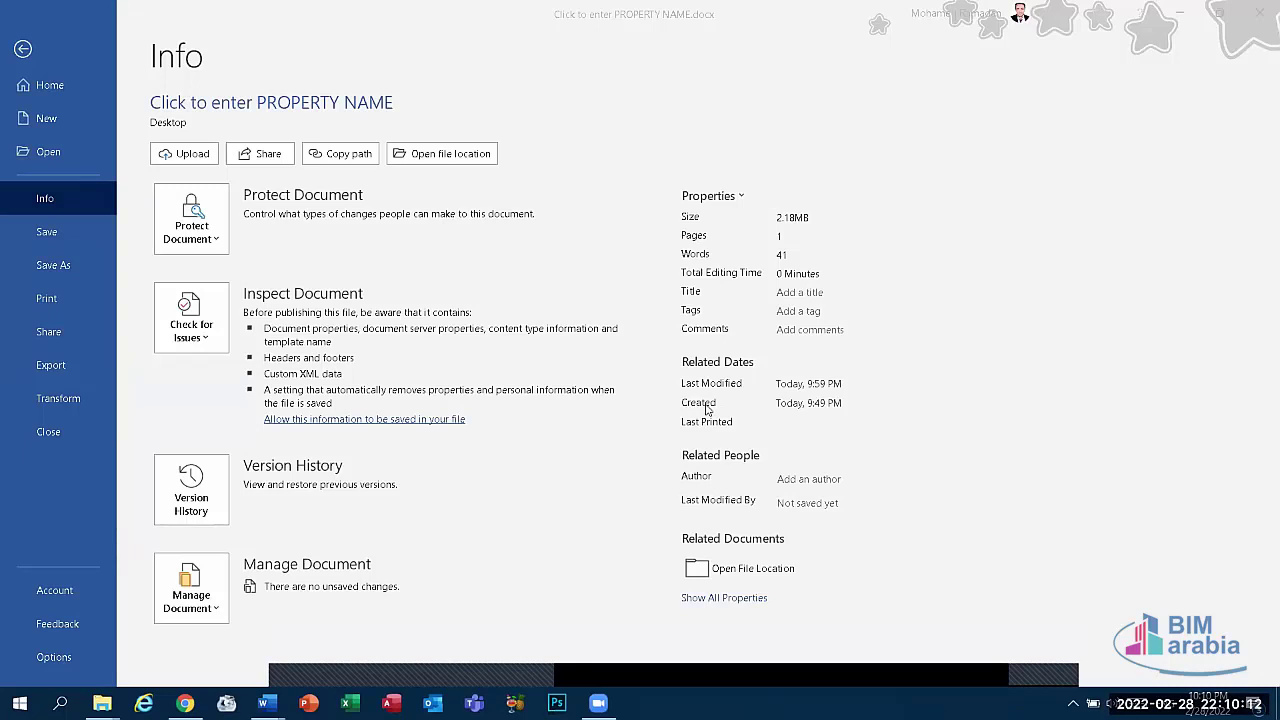
- Leave the Info page, switch to Document5 and place the cursor in its English text
{"action": "left_click", "coordinate": [660, 339]}
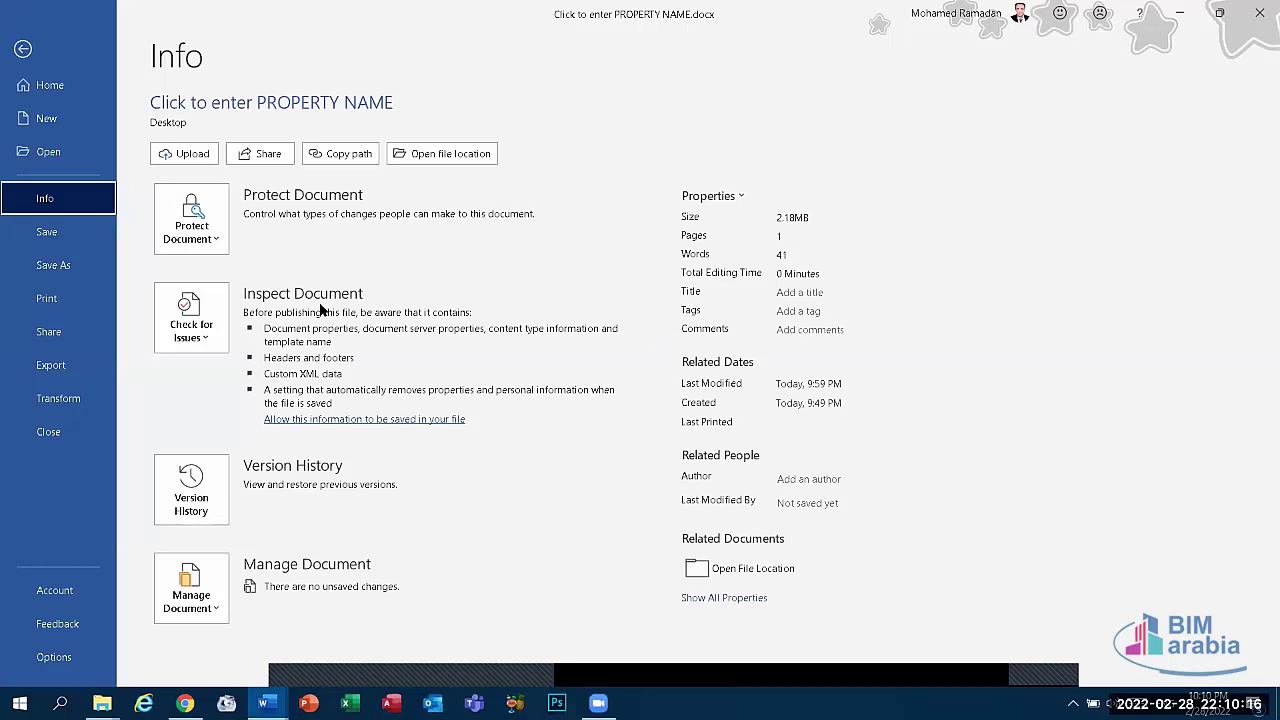
{"action": "left_click", "coordinate": [23, 52]}
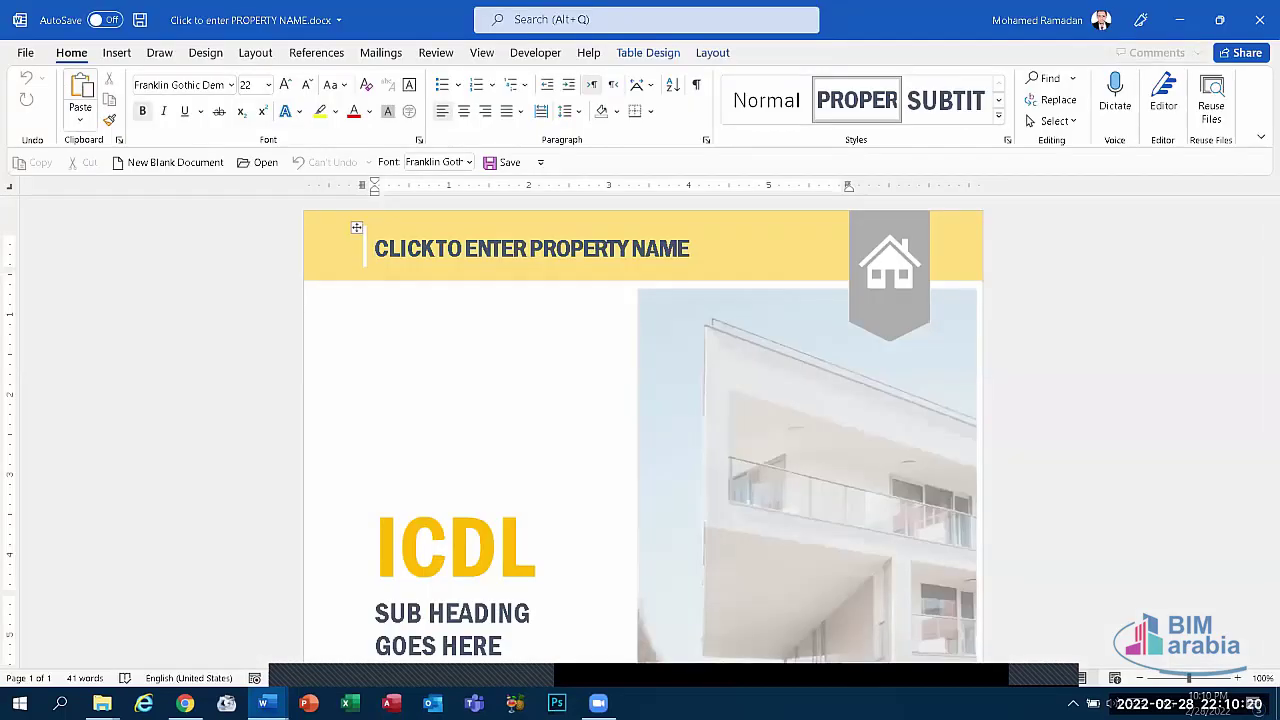
{"action": "mouse_move", "coordinate": [263, 703]}
{"action": "left_click", "coordinate": [271, 632]}
{"action": "left_click", "coordinate": [641, 423]}
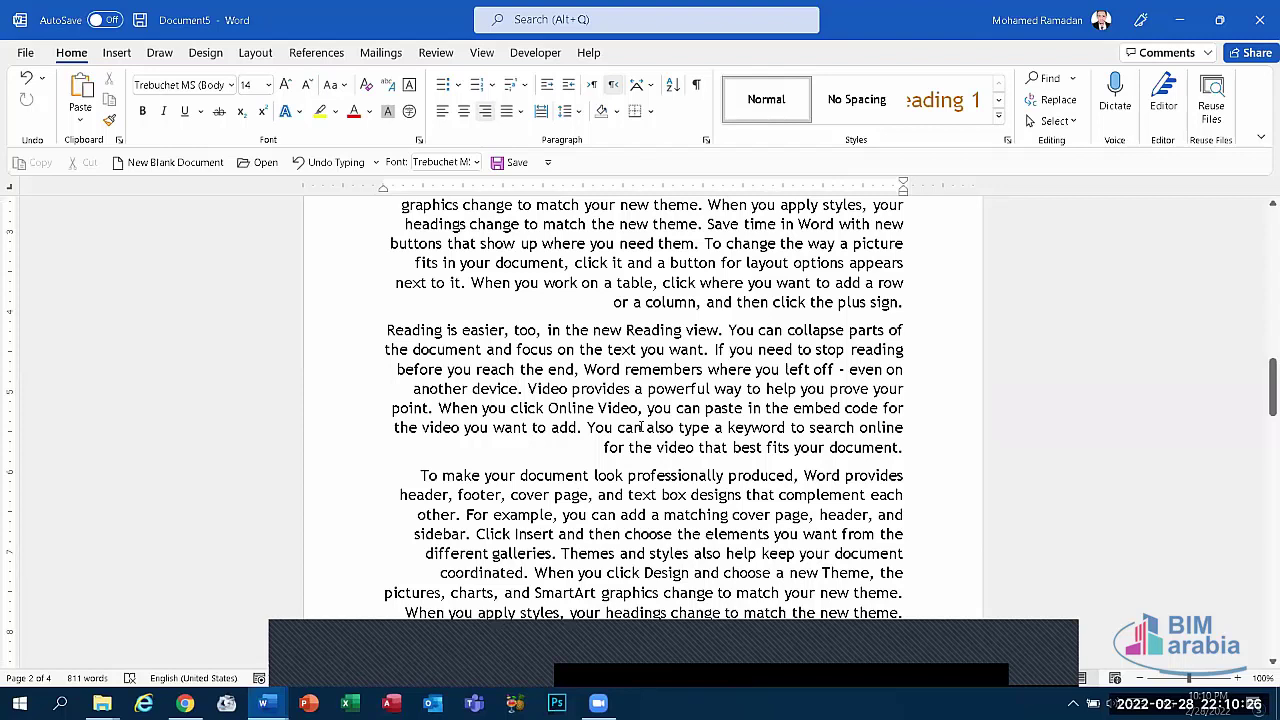
{"action": "left_click", "coordinate": [35, 57]}
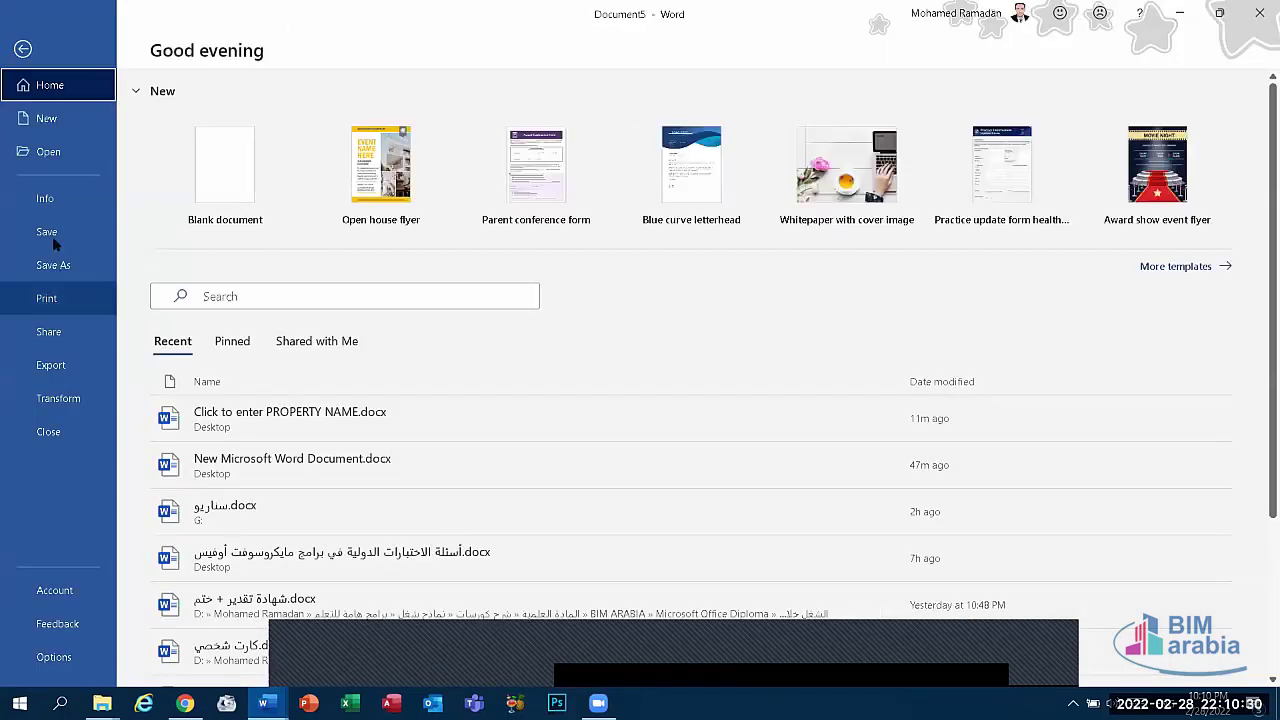
{"action": "left_click", "coordinate": [52, 236]}
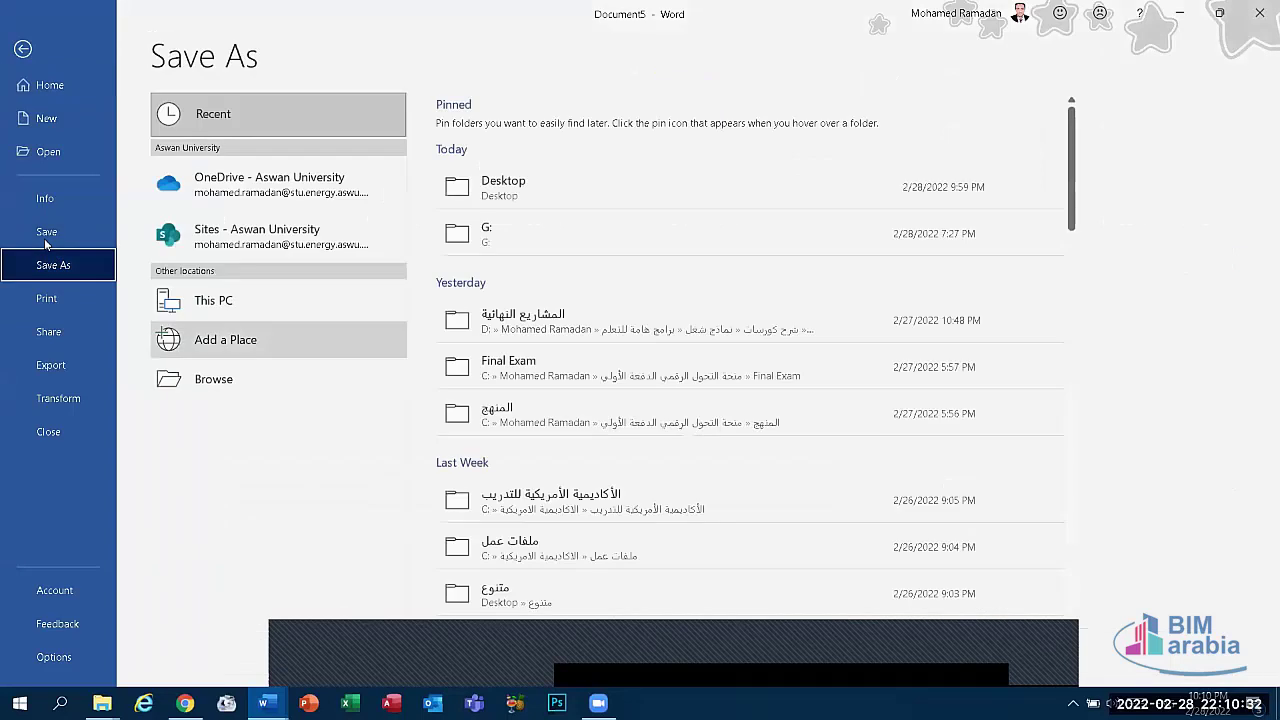
{"action": "left_click", "coordinate": [205, 379]}
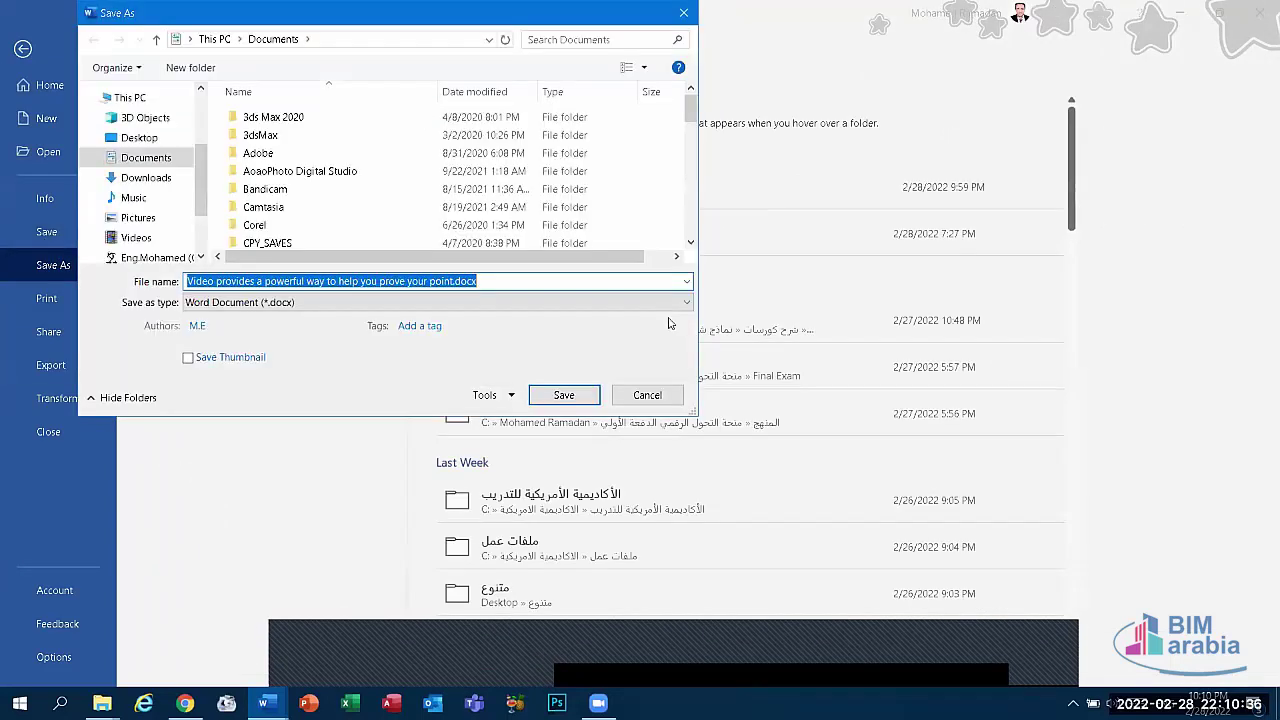
{"action": "left_click", "coordinate": [647, 395]}
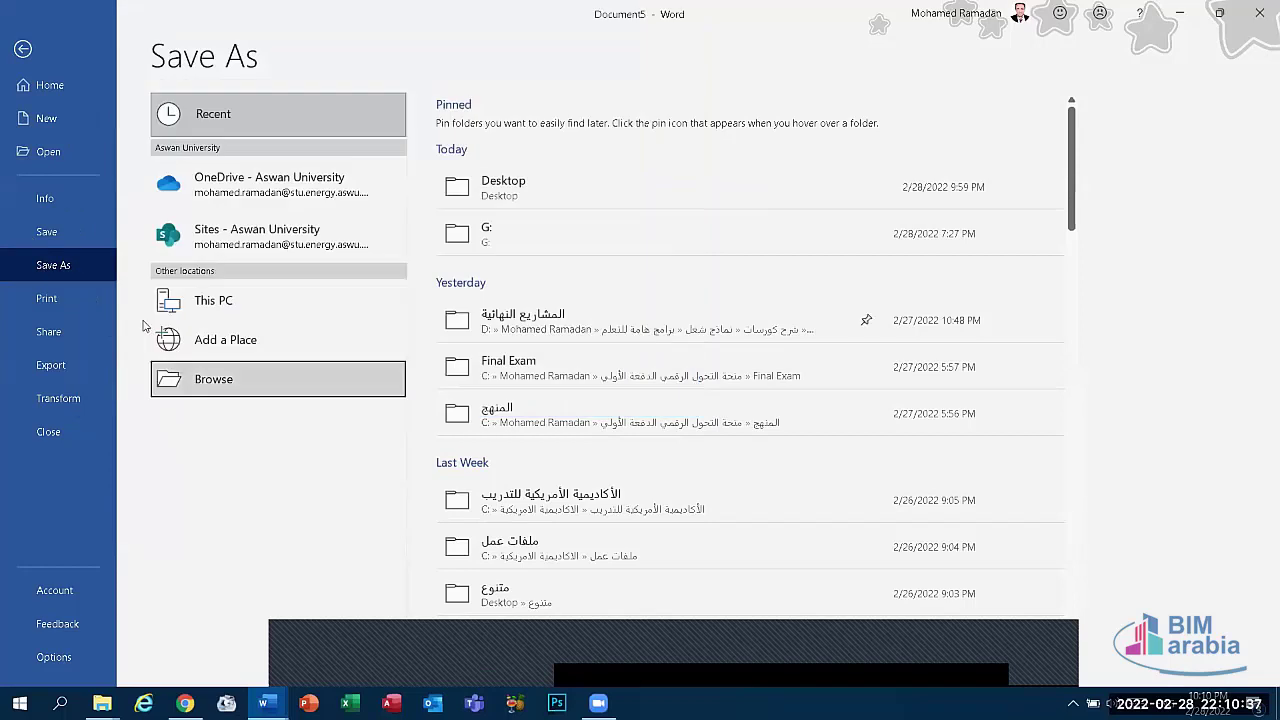
{"action": "left_click", "coordinate": [215, 380]}
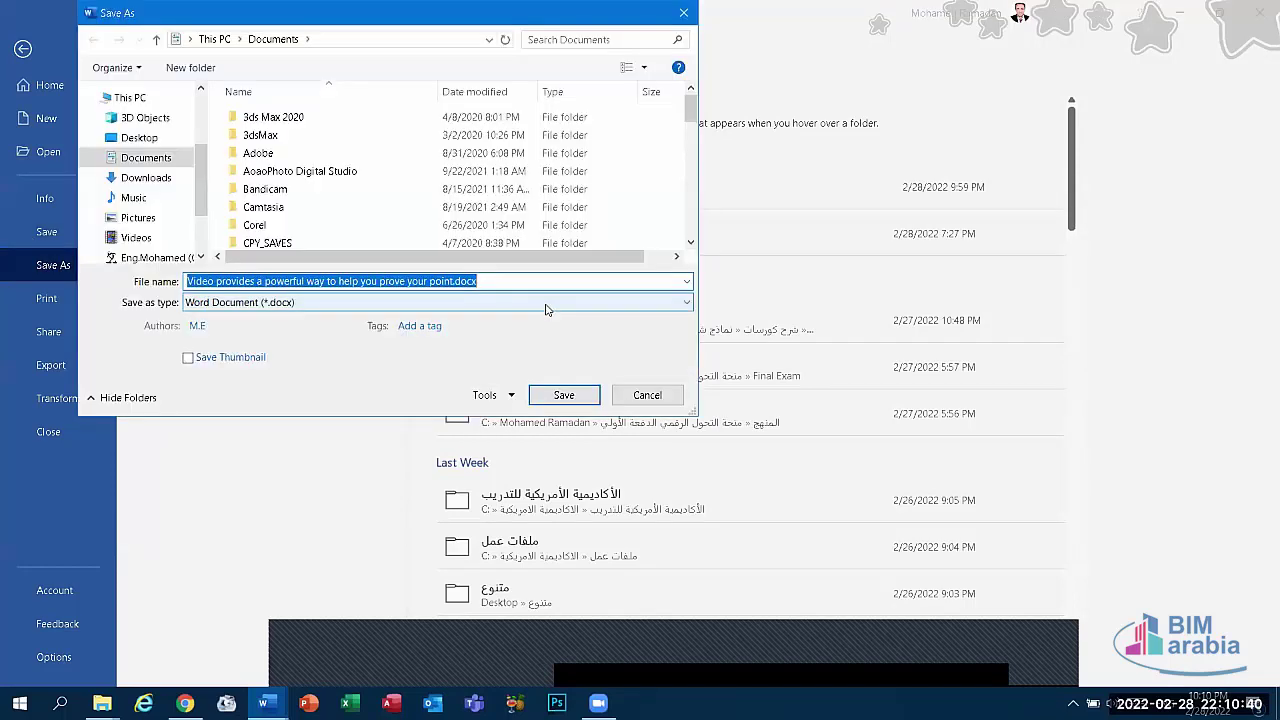
{"action": "key", "text": "Escape"}
{"action": "key", "text": "Escape"}
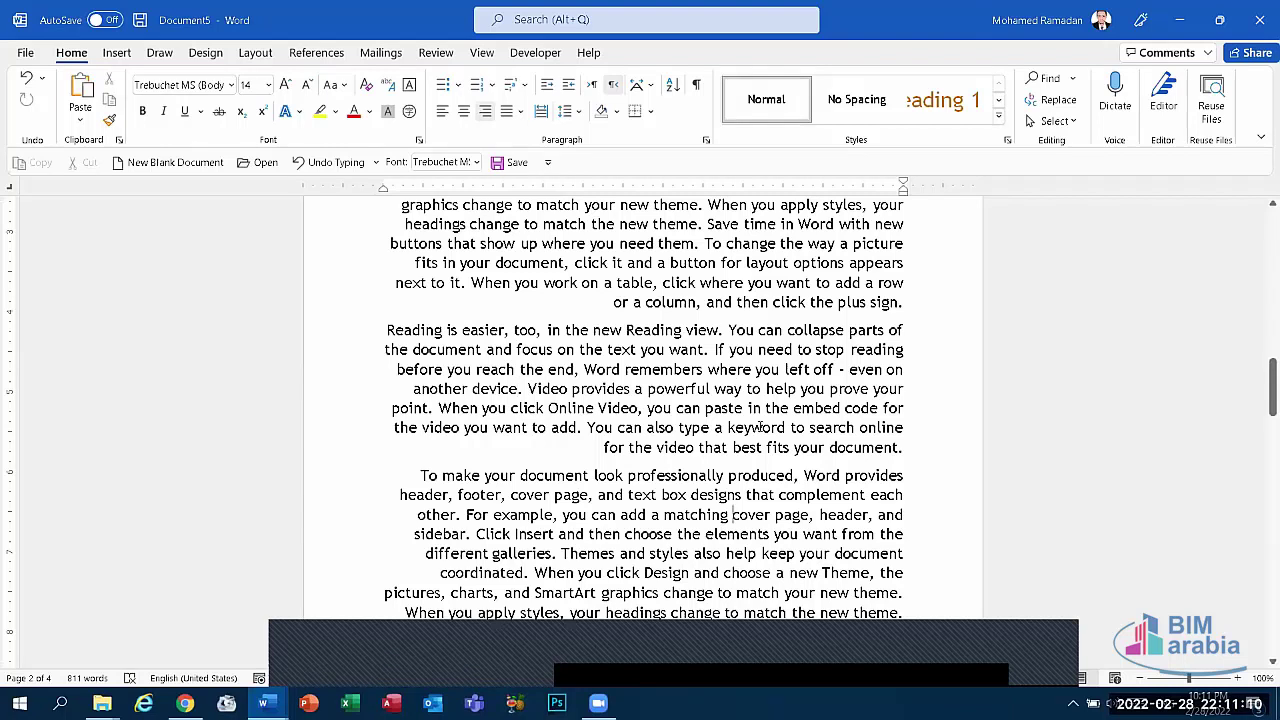
{"action": "scroll", "coordinate": [760, 427], "scroll_direction": "down", "scroll_amount": 1}
{"action": "scroll", "coordinate": [760, 427], "scroll_direction": "down", "scroll_amount": 3}
{"action": "scroll", "coordinate": [737, 381], "scroll_direction": "down", "scroll_amount": 3}
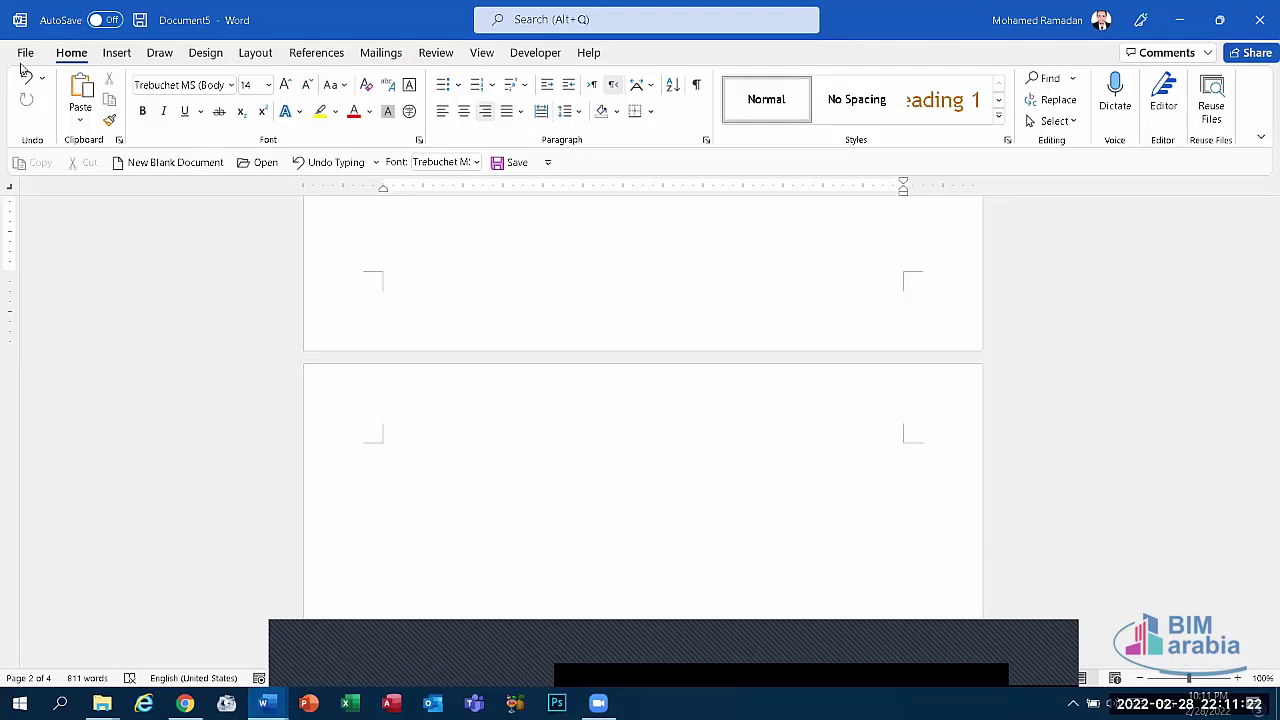
{"action": "key", "text": "alt+f"}
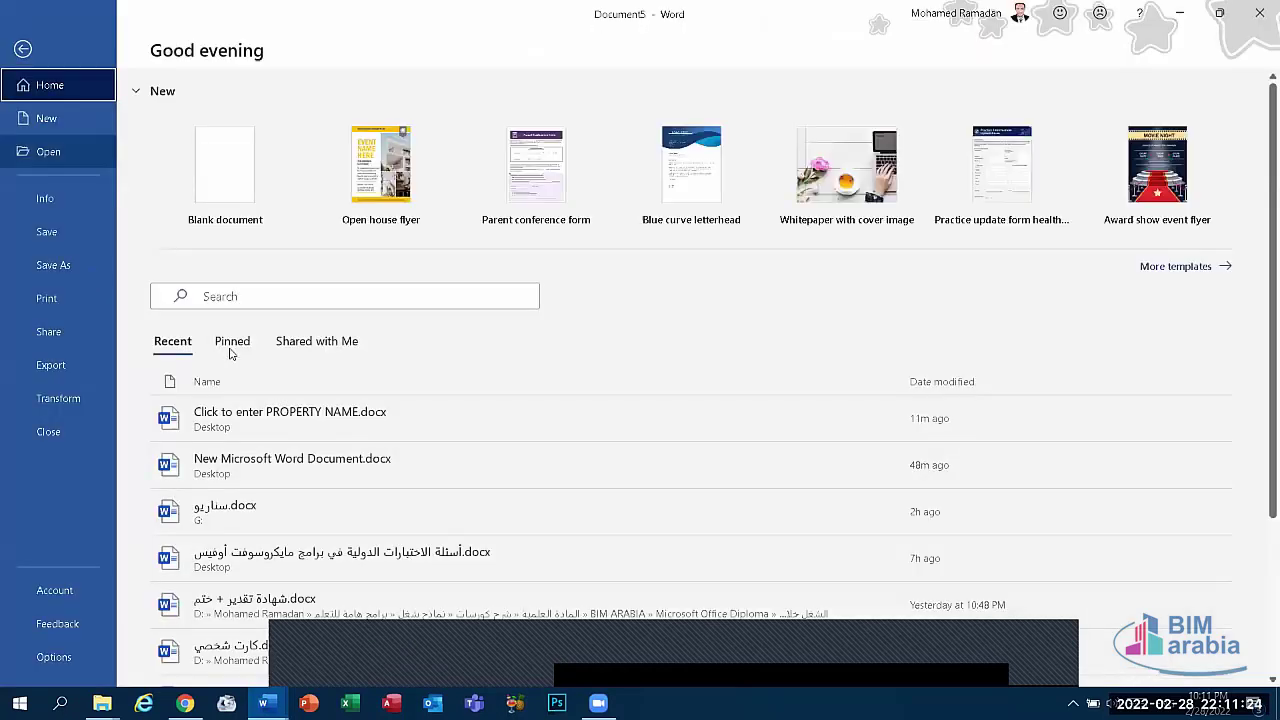
- Browse to the Desktop as a Save As location for Document5, then cancel without saving
{"action": "key", "text": "a"}
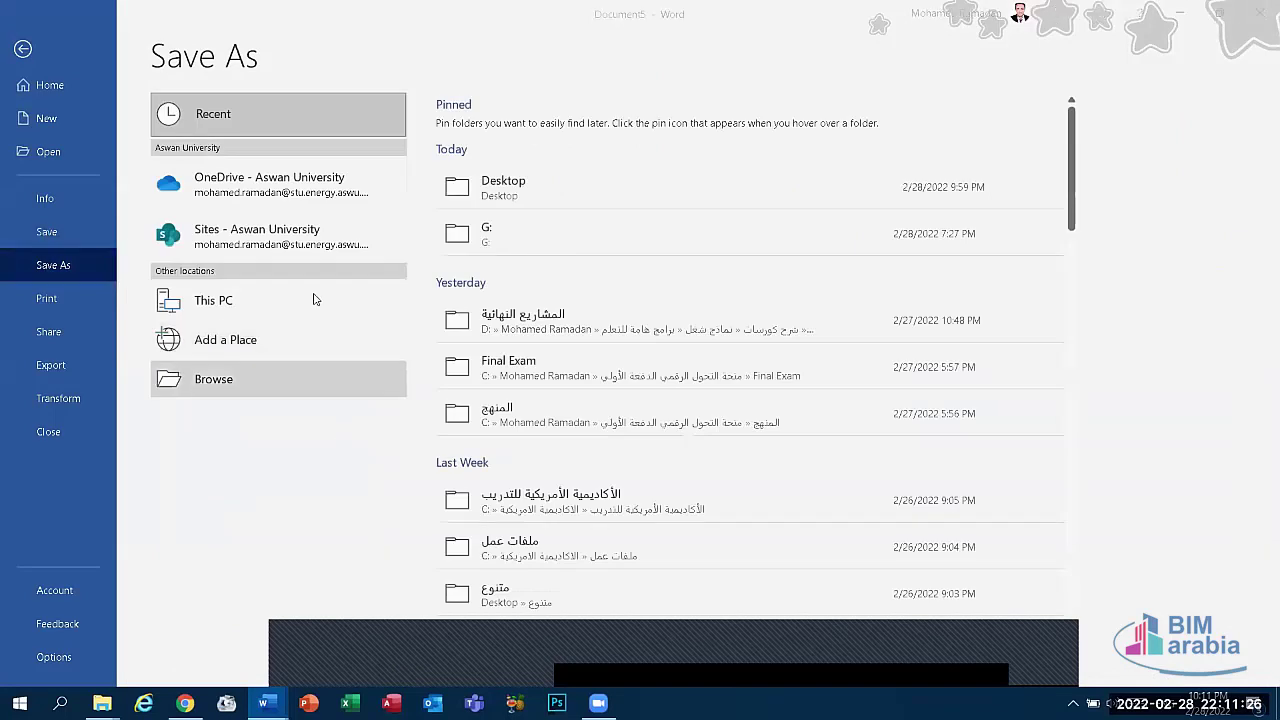
{"action": "key", "text": "o"}
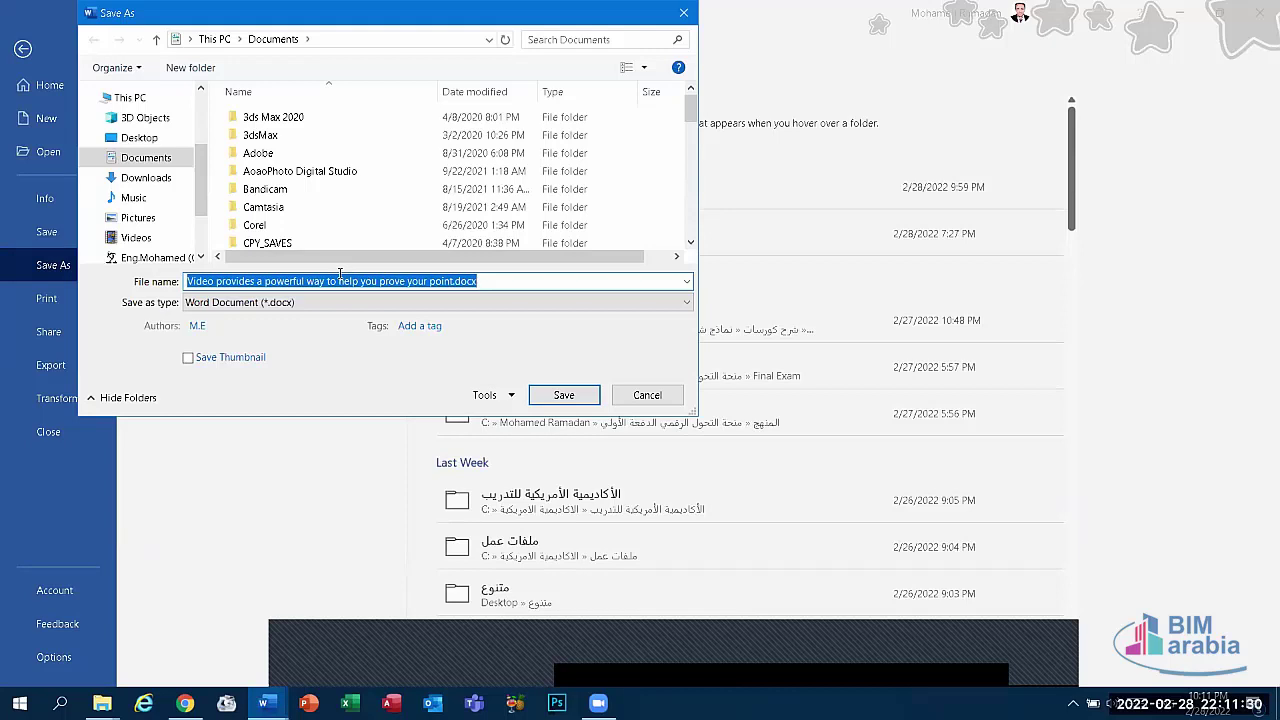
{"action": "mouse_move", "coordinate": [140, 160]}
{"action": "left_click", "coordinate": [140, 138]}
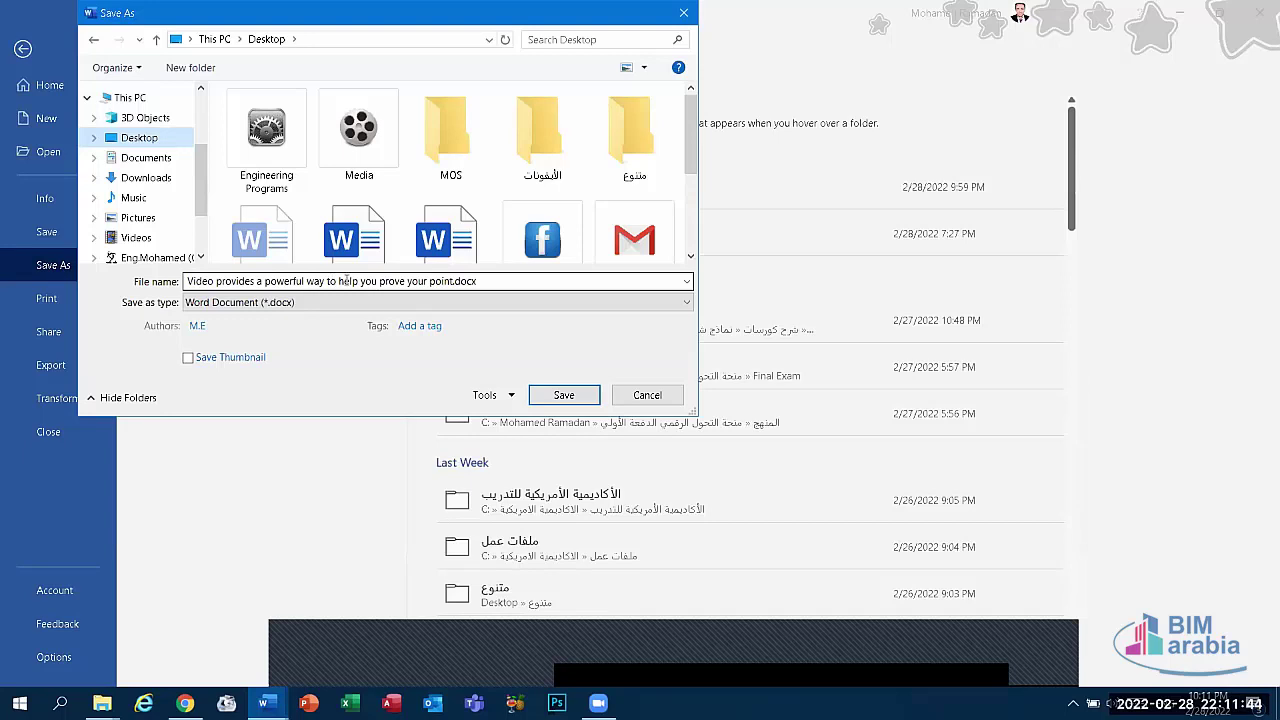
{"action": "key", "text": "Escape"}
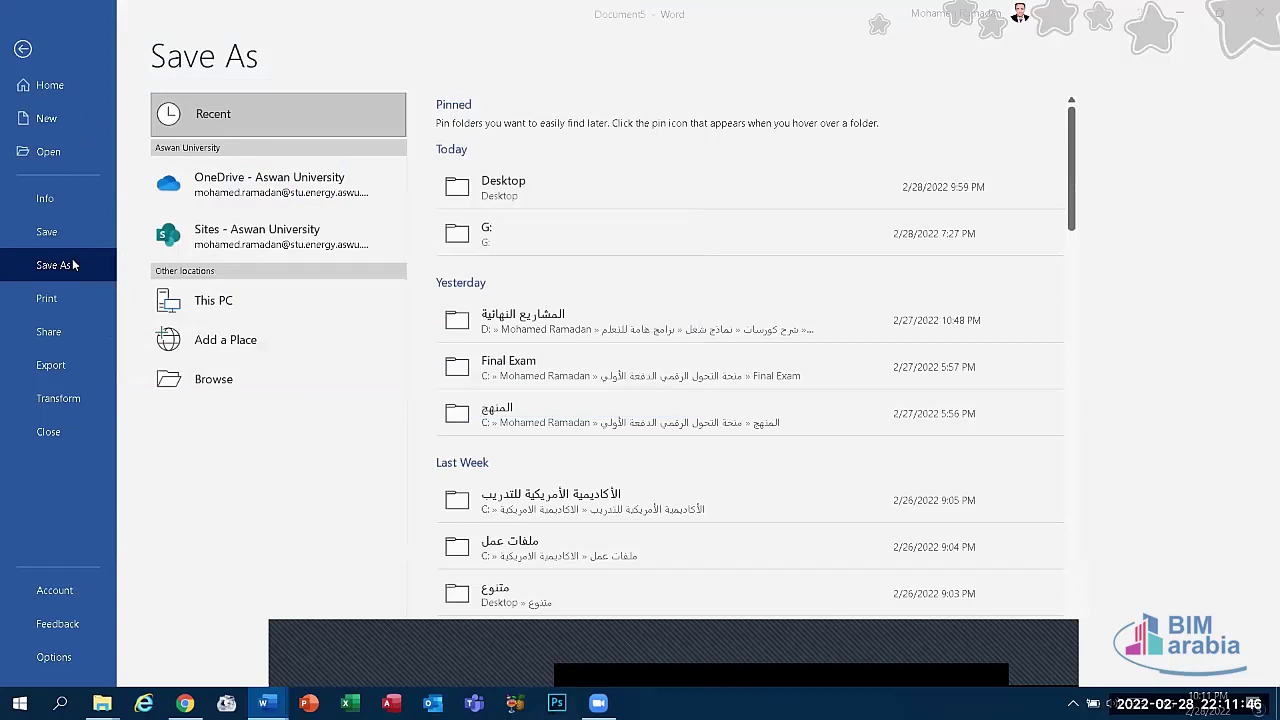
{"action": "left_click", "coordinate": [182, 380]}
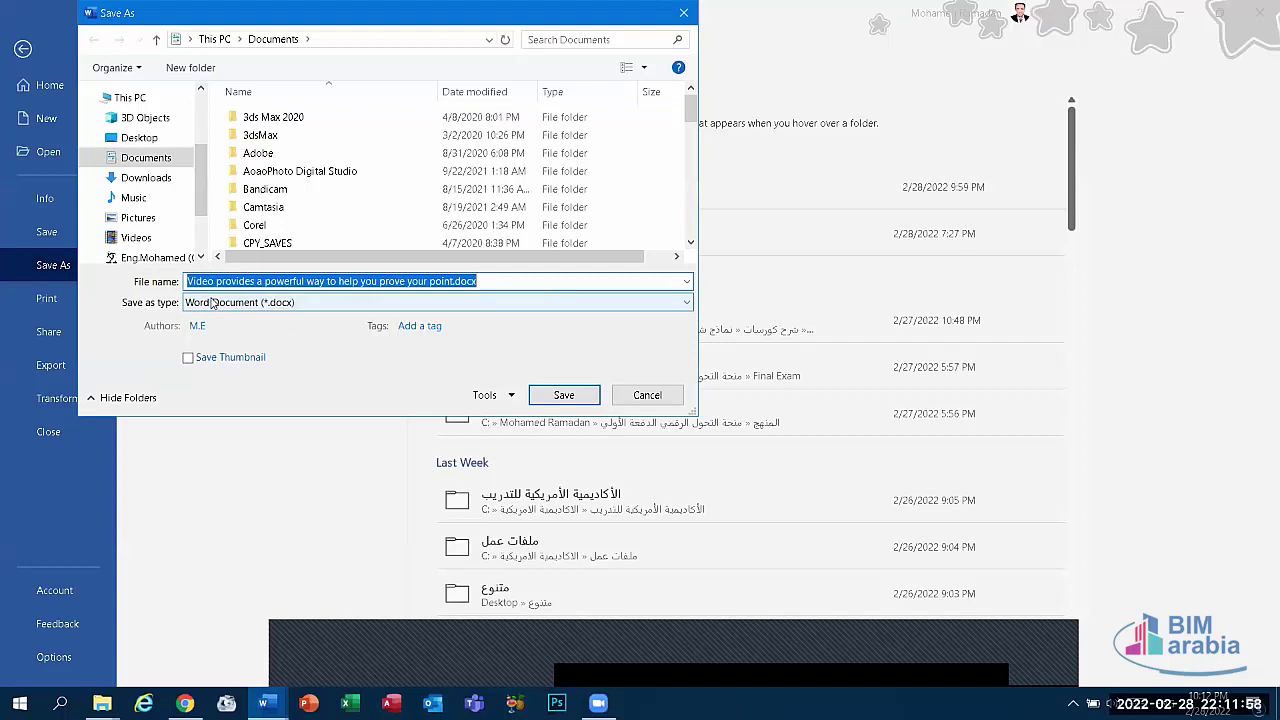
{"action": "left_click", "coordinate": [212, 303]}
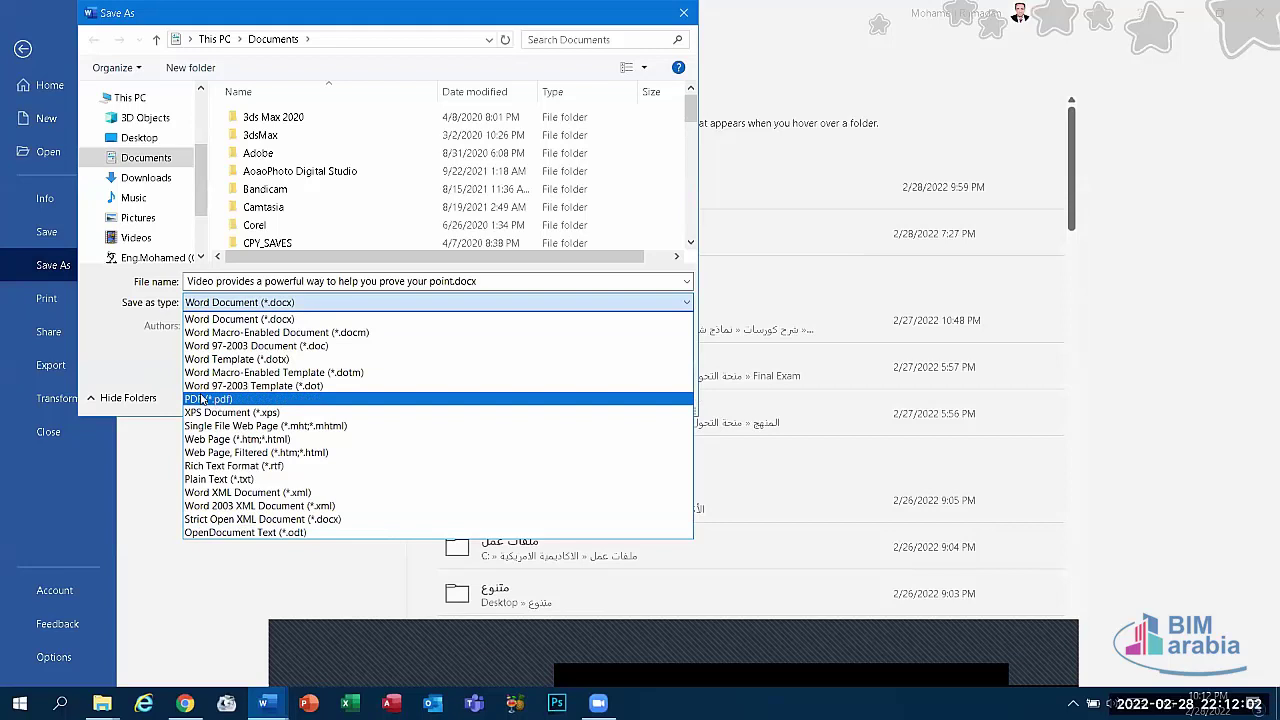
{"action": "left_click", "coordinate": [778, 169]}
{"action": "key", "text": "Escape"}
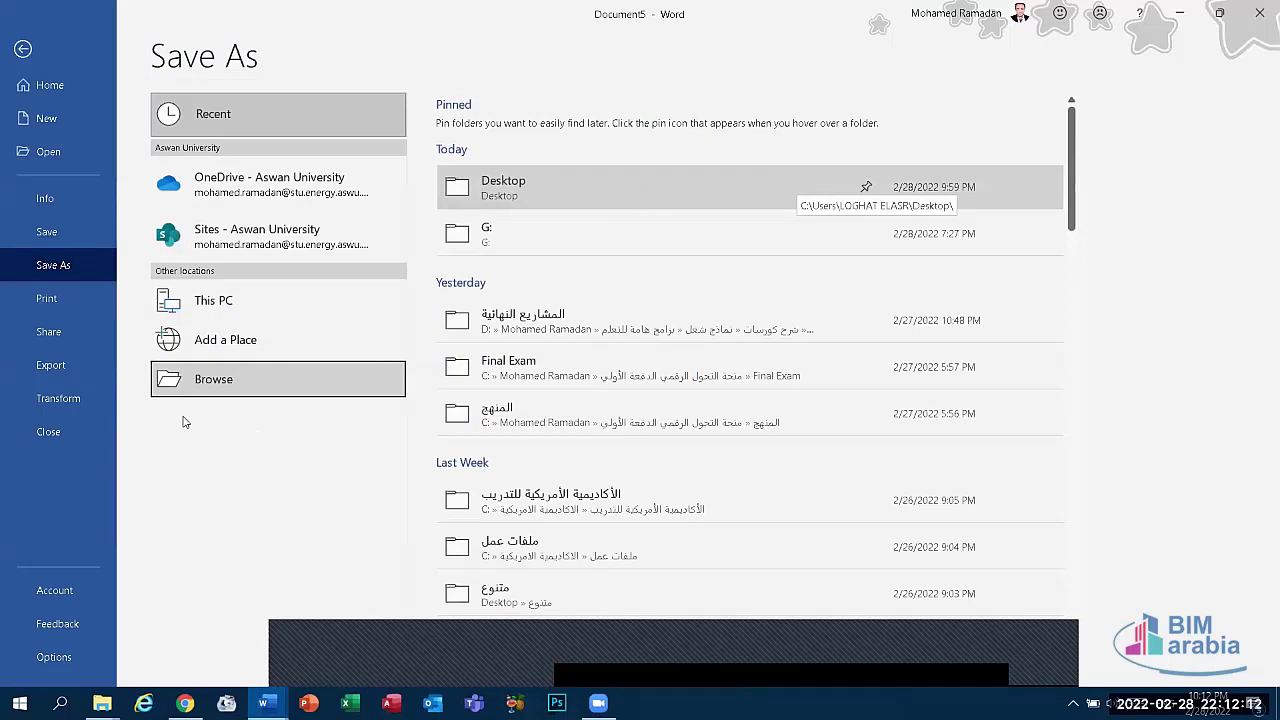
{"action": "left_click", "coordinate": [232, 383]}
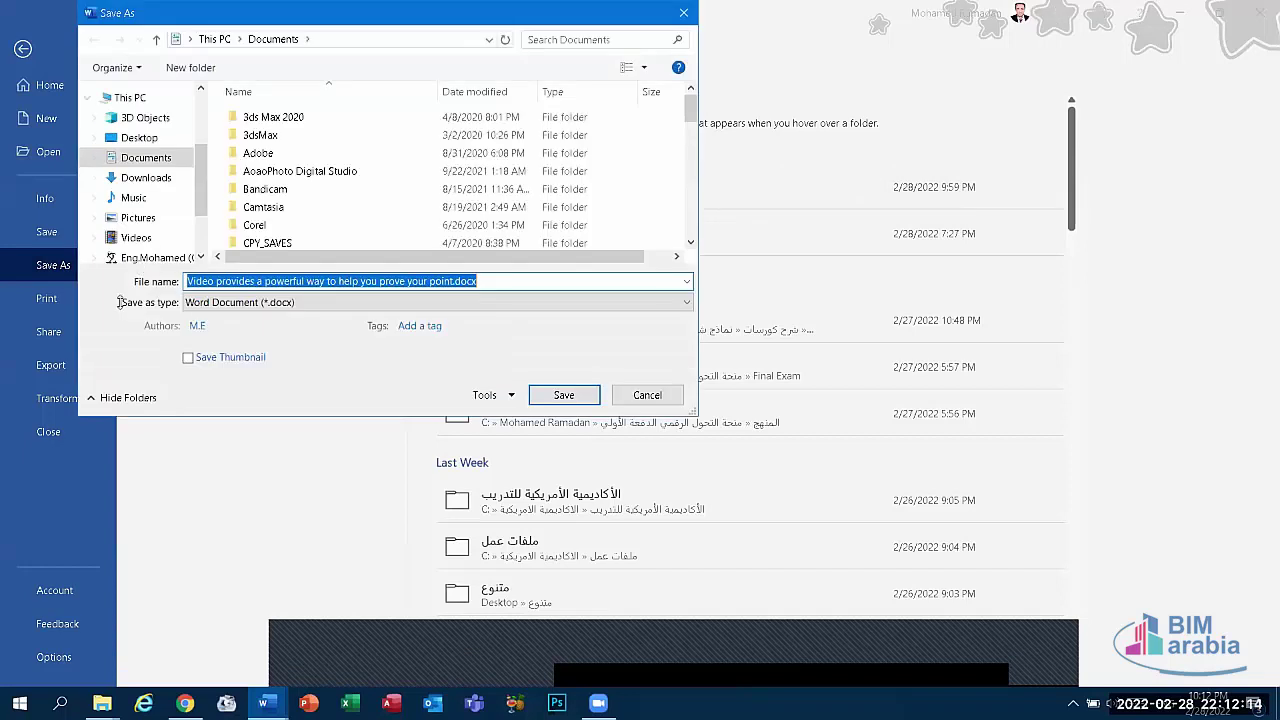
{"action": "left_click", "coordinate": [217, 305]}
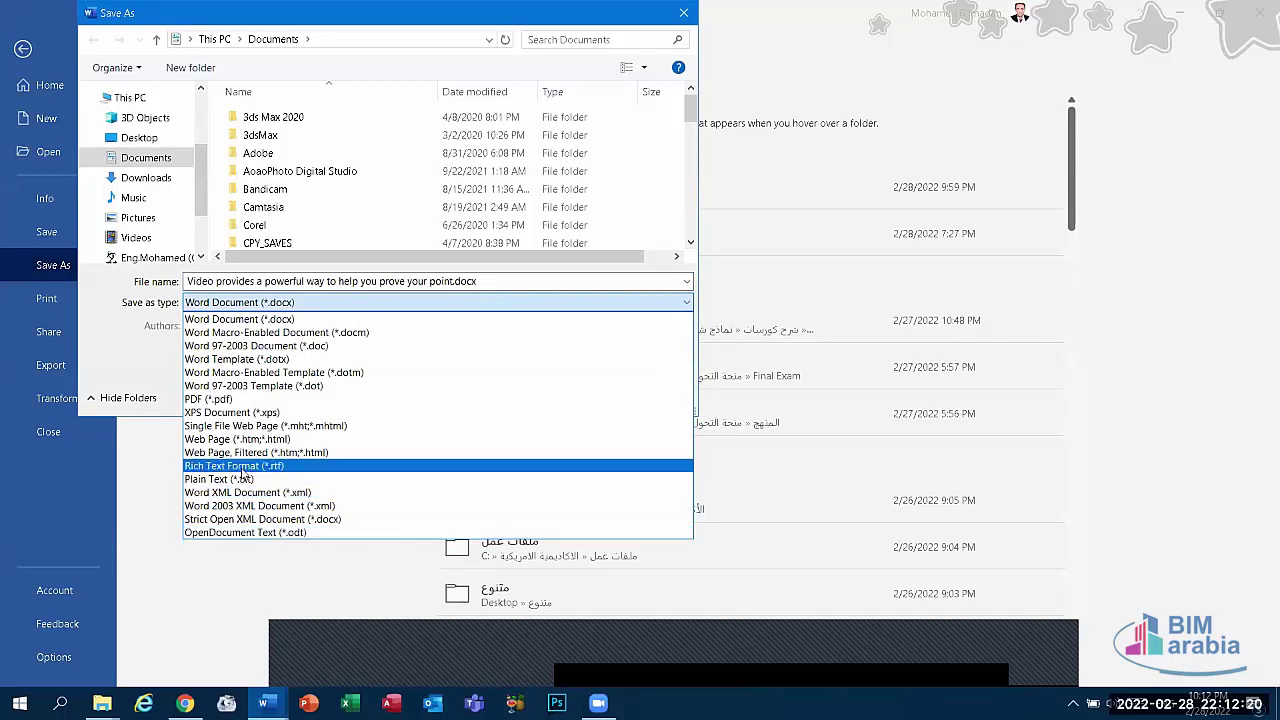
{"action": "left_click", "coordinate": [280, 466]}
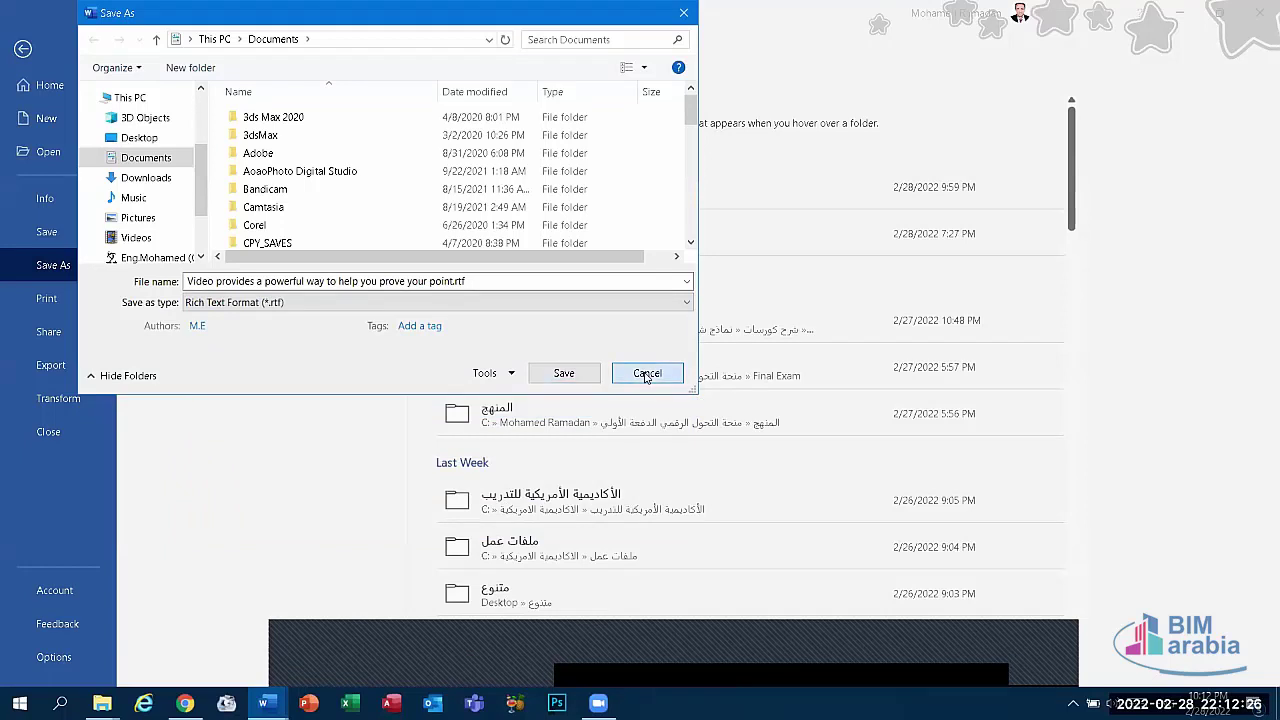
{"action": "left_click", "coordinate": [646, 374]}
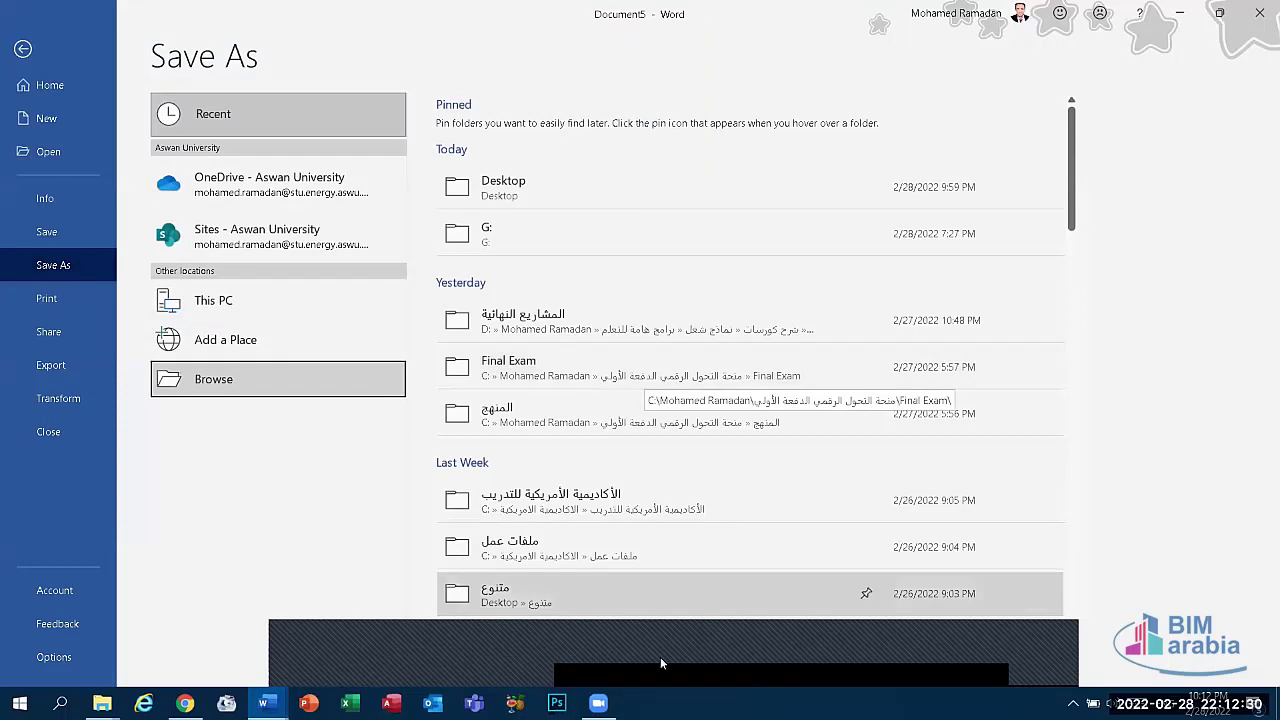
{"action": "left_click", "coordinate": [630, 666]}
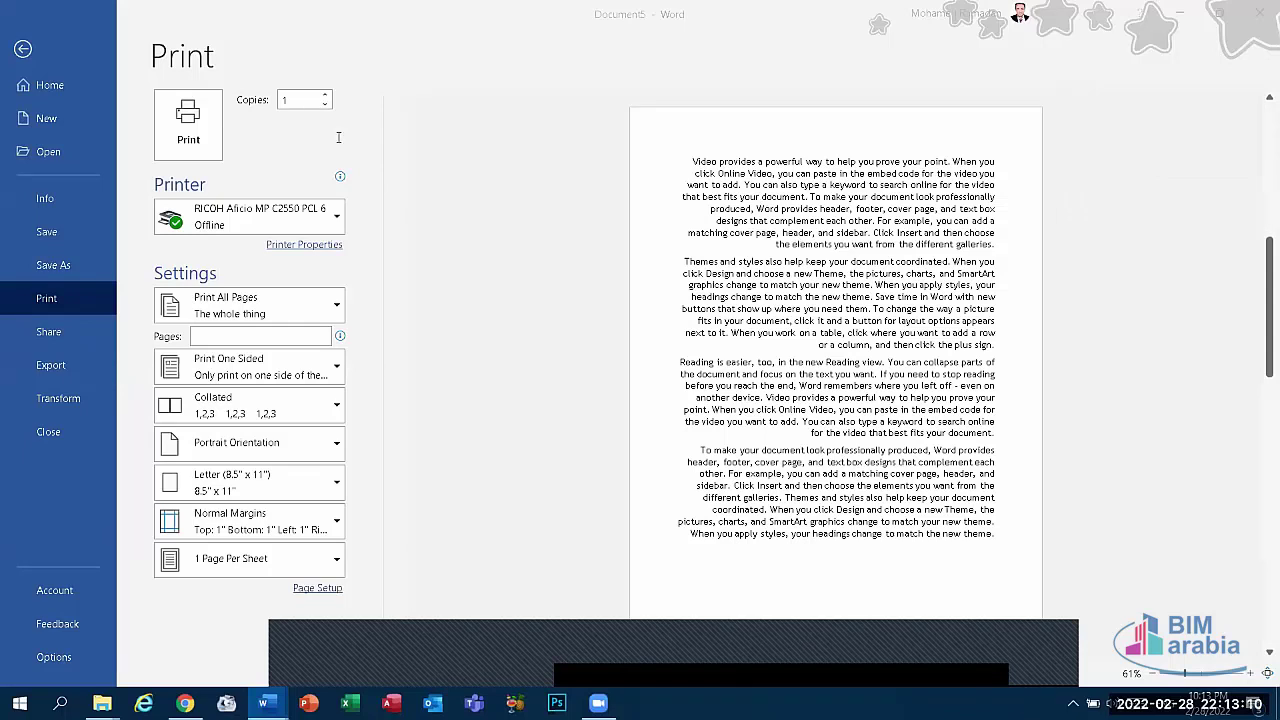
{"action": "double_click", "coordinate": [300, 97]}
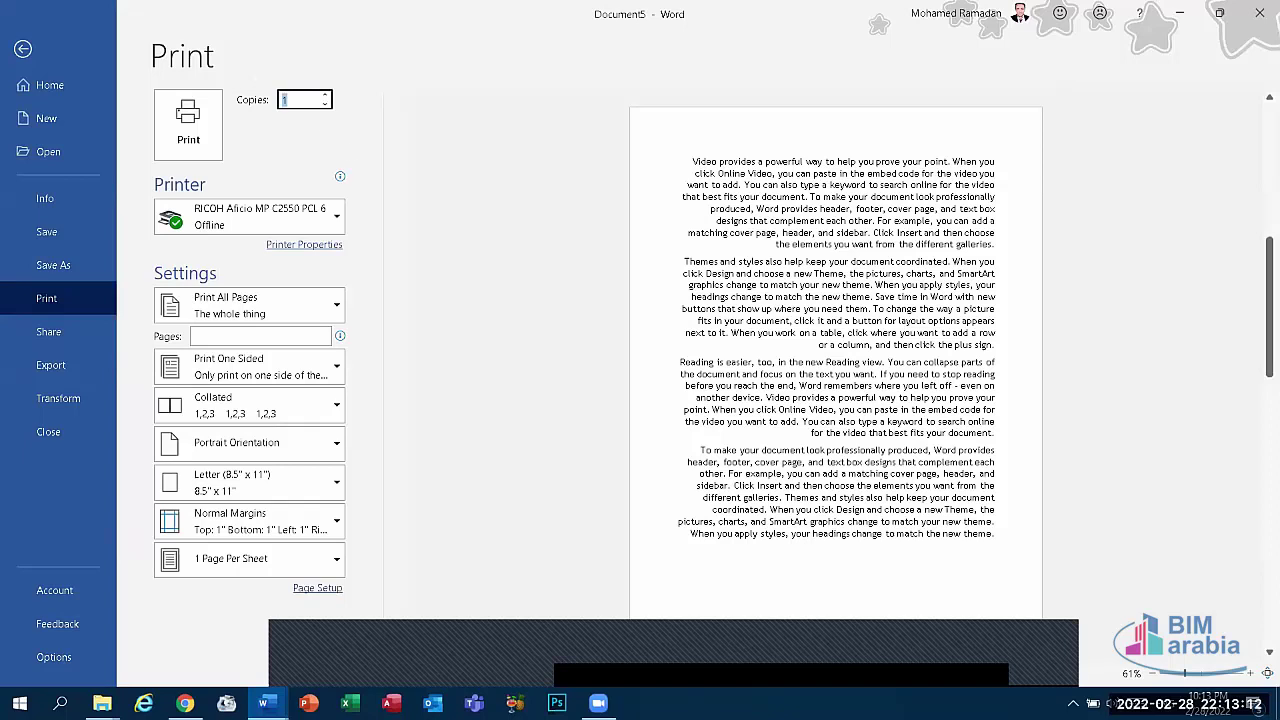
{"action": "type", "text": "5"}
{"action": "left_click", "coordinate": [324, 106]}
{"action": "left_click", "coordinate": [324, 106]}
{"action": "left_click", "coordinate": [324, 106]}
{"action": "left_click", "coordinate": [324, 106]}
{"action": "type", "text": "10"}
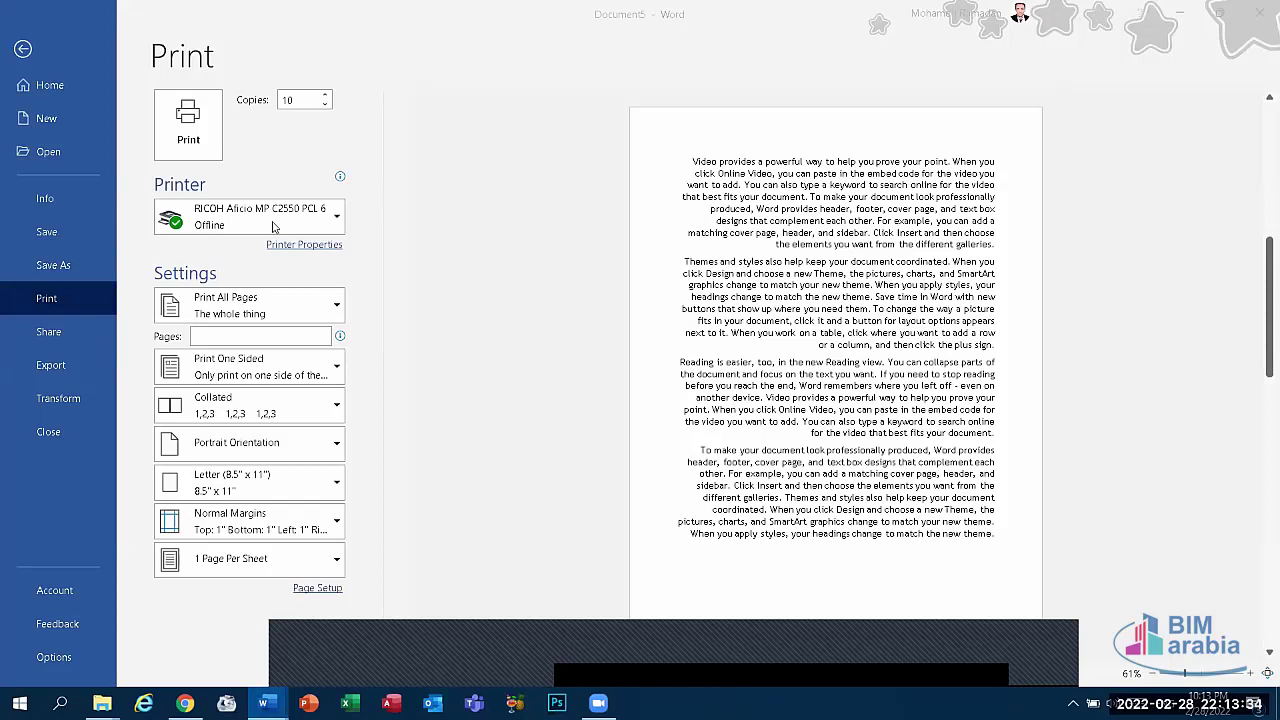
{"action": "left_click", "coordinate": [240, 210]}
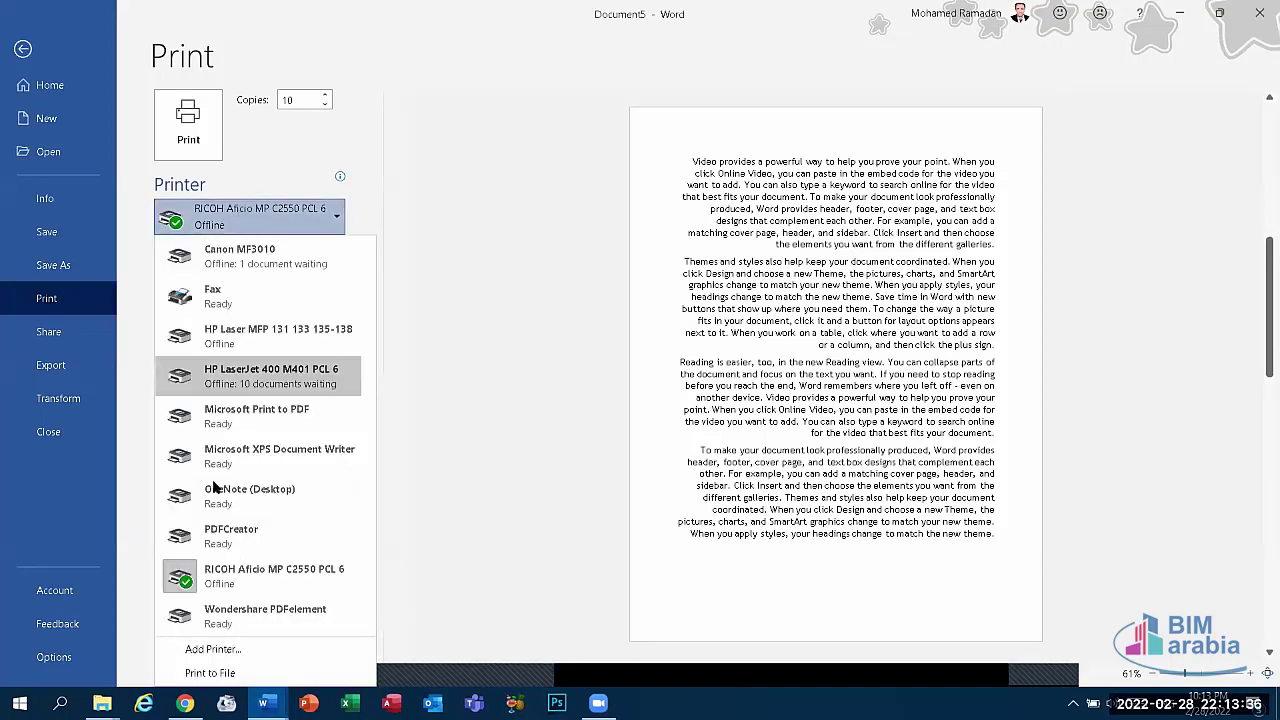
{"action": "mouse_move", "coordinate": [258, 576]}
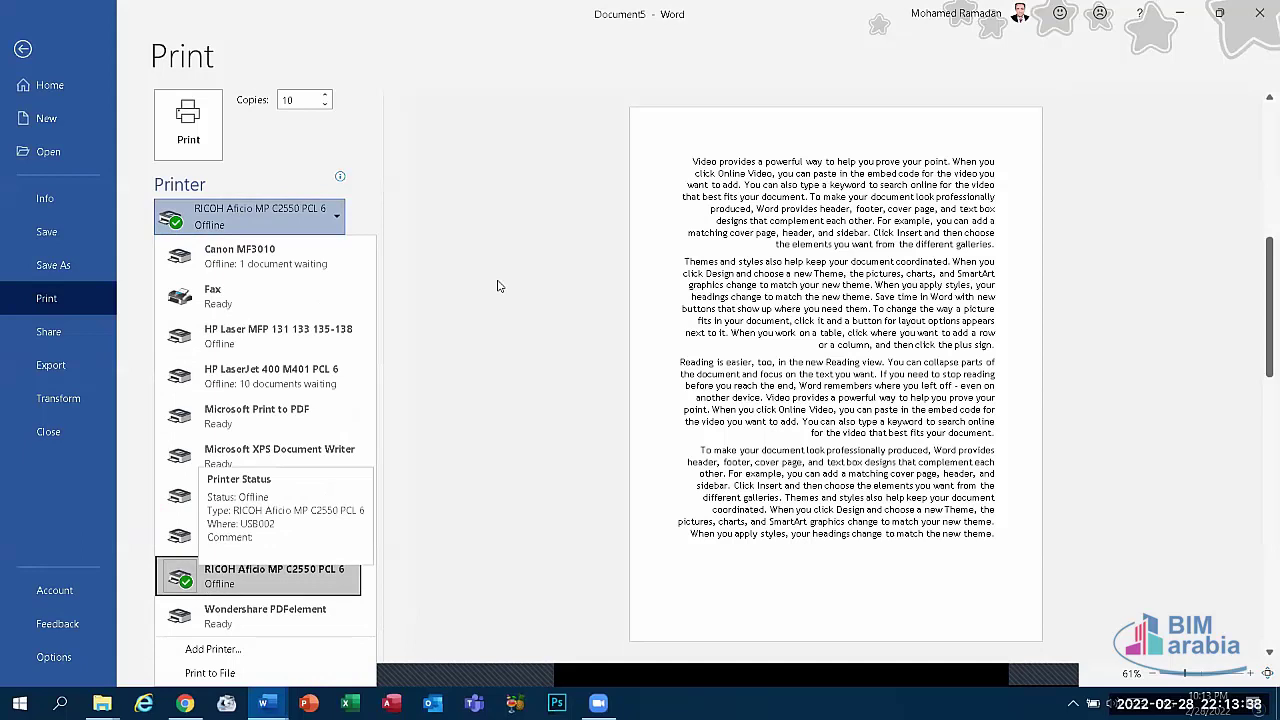
{"action": "left_click", "coordinate": [517, 165]}
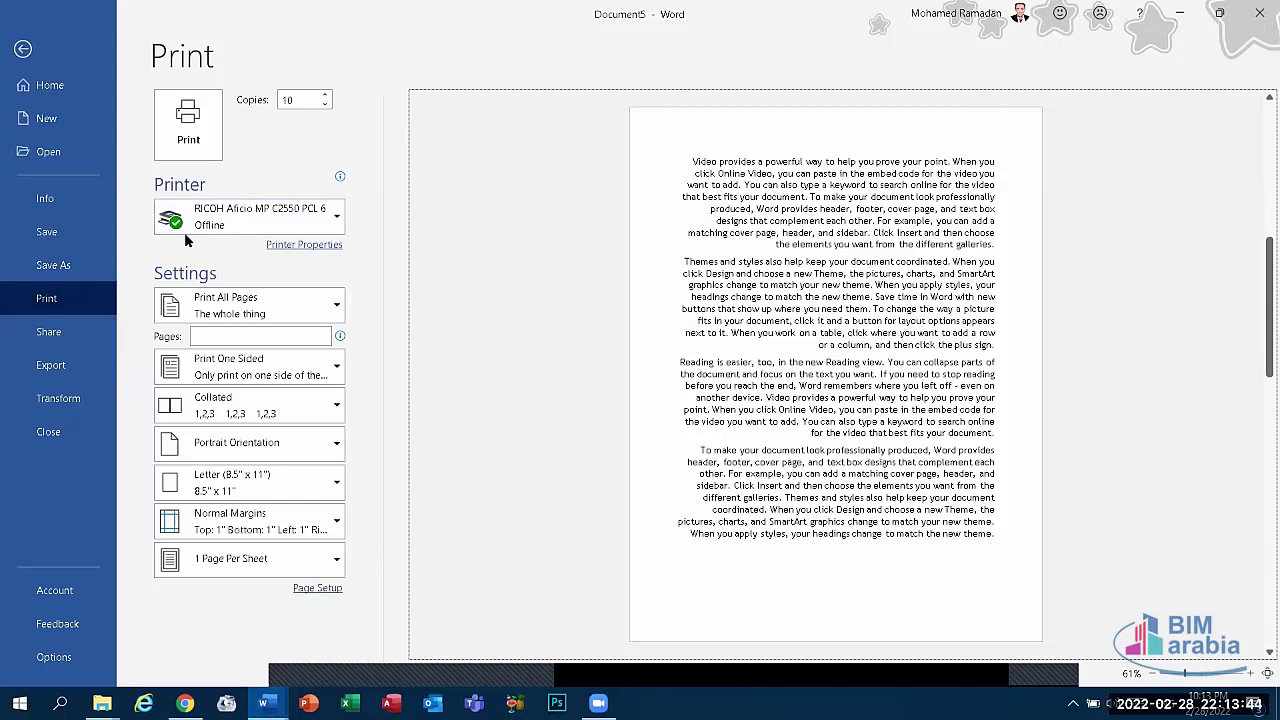
- Leave Print view and scroll Document5 down to its blank page
{"action": "key", "text": "Escape"}
{"action": "scroll", "coordinate": [662, 330], "scroll_direction": "down", "scroll_amount": 3}
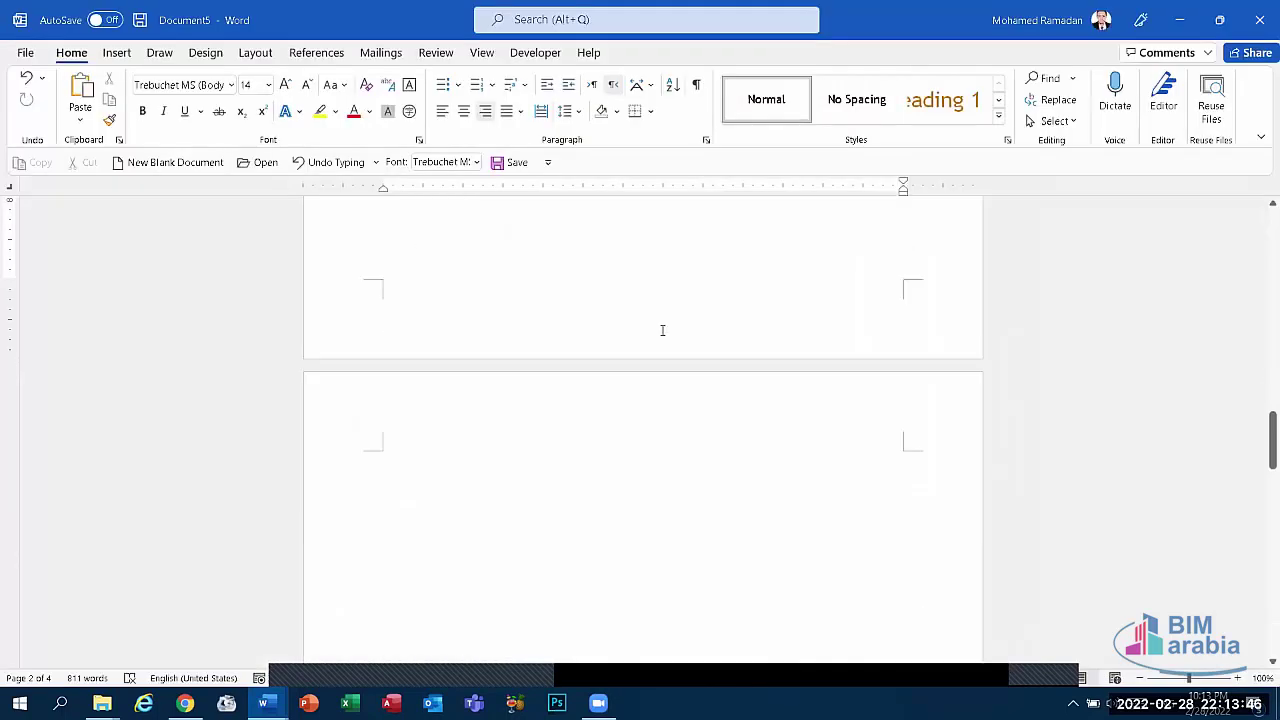
{"action": "scroll", "coordinate": [662, 330], "scroll_direction": "down", "scroll_amount": 3}
{"action": "scroll", "coordinate": [668, 297], "scroll_direction": "up", "scroll_amount": 3}
{"action": "scroll", "coordinate": [666, 271], "scroll_direction": "up", "scroll_amount": 5}
{"action": "scroll", "coordinate": [666, 272], "scroll_direction": "up", "scroll_amount": 3}
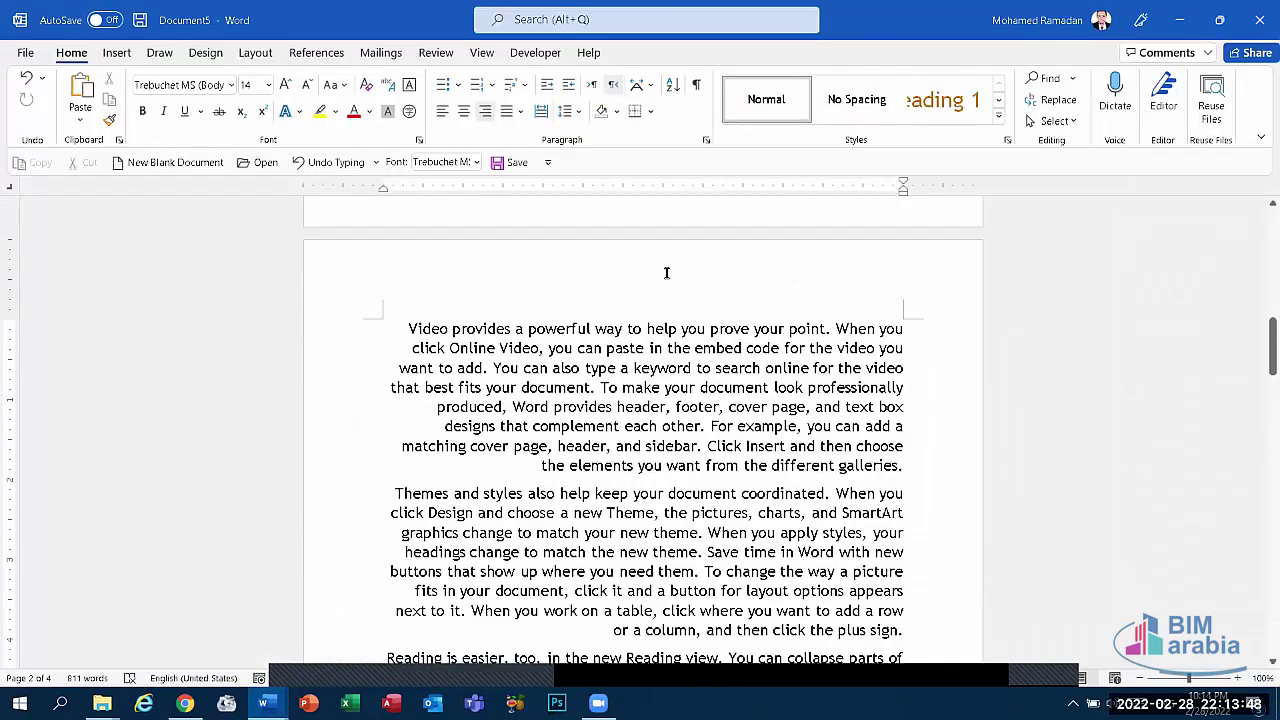
{"action": "scroll", "coordinate": [666, 272], "scroll_direction": "down", "scroll_amount": 8}
{"action": "scroll", "coordinate": [664, 260], "scroll_direction": "up", "scroll_amount": 5}
{"action": "scroll", "coordinate": [662, 250], "scroll_direction": "down", "scroll_amount": 2}
{"action": "scroll", "coordinate": [660, 242], "scroll_direction": "down", "scroll_amount": 7}
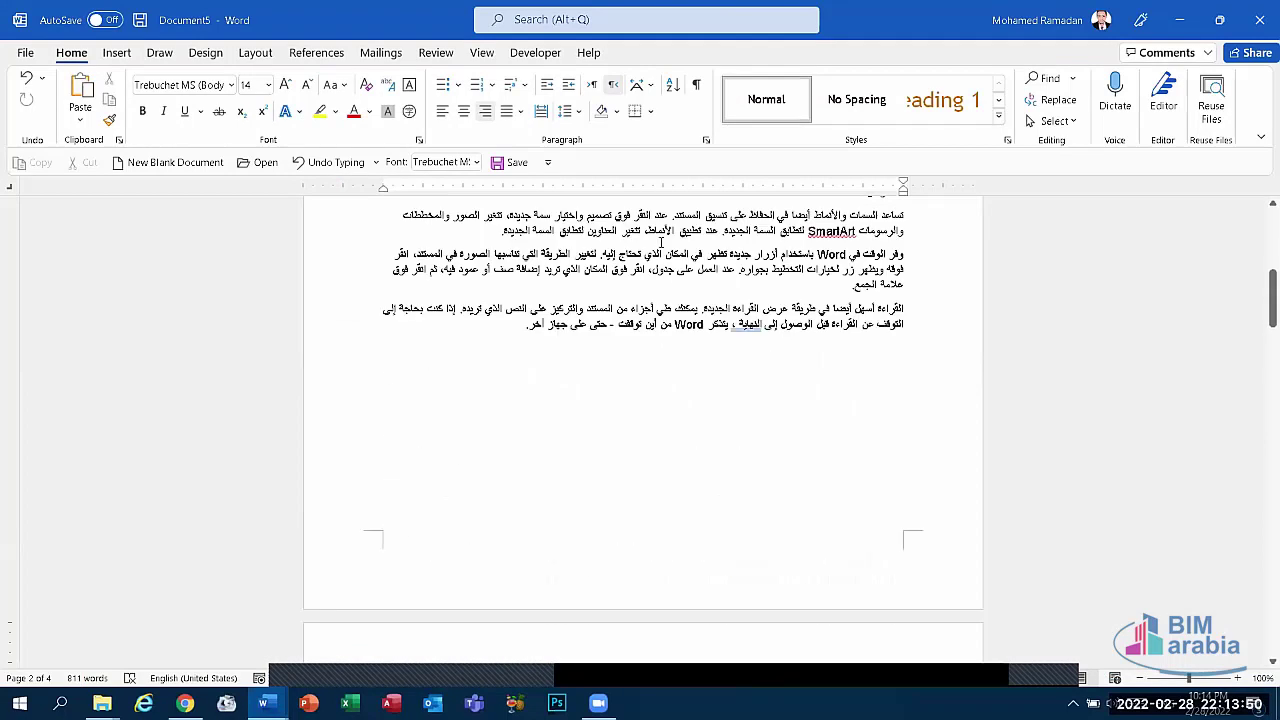
{"action": "scroll", "coordinate": [662, 250], "scroll_direction": "down", "scroll_amount": 5}
{"action": "scroll", "coordinate": [665, 270], "scroll_direction": "down", "scroll_amount": 5}
{"action": "scroll", "coordinate": [671, 300], "scroll_direction": "down", "scroll_amount": 5}
{"action": "scroll", "coordinate": [700, 270], "scroll_direction": "down", "scroll_amount": 3}
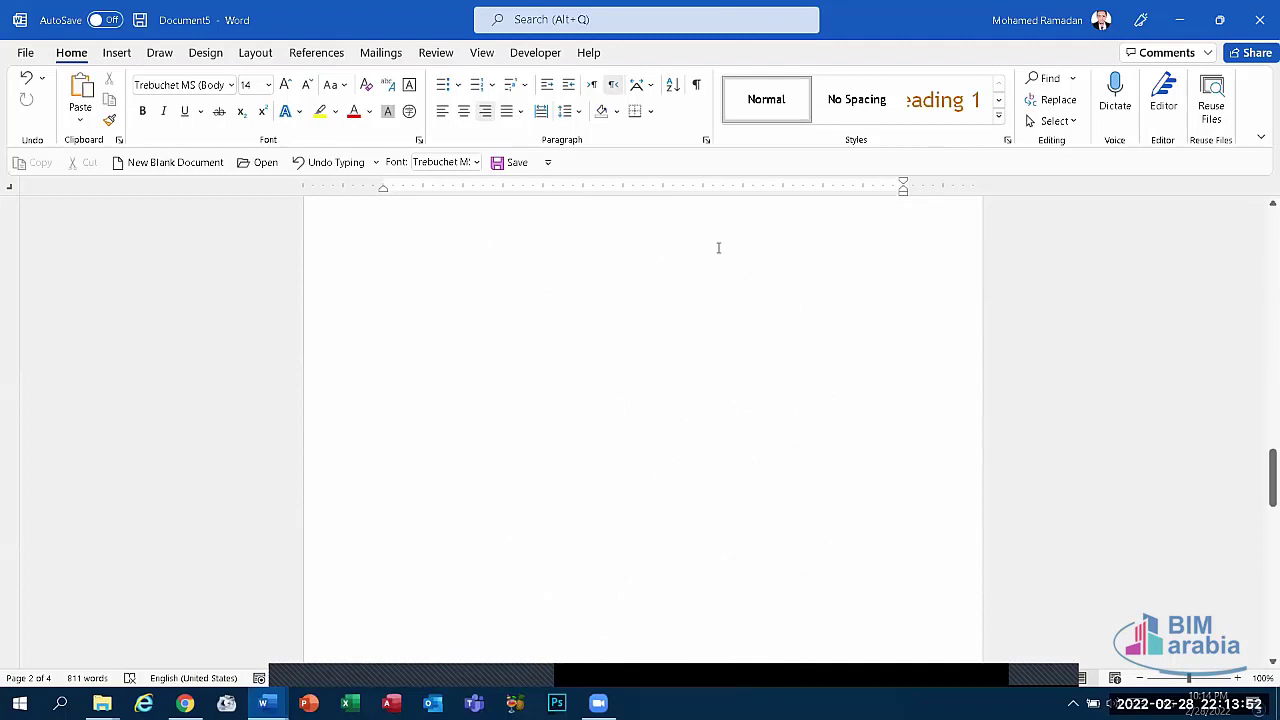
{"action": "left_click", "coordinate": [718, 247]}
{"action": "scroll", "coordinate": [722, 245], "scroll_direction": "down", "scroll_amount": 2}
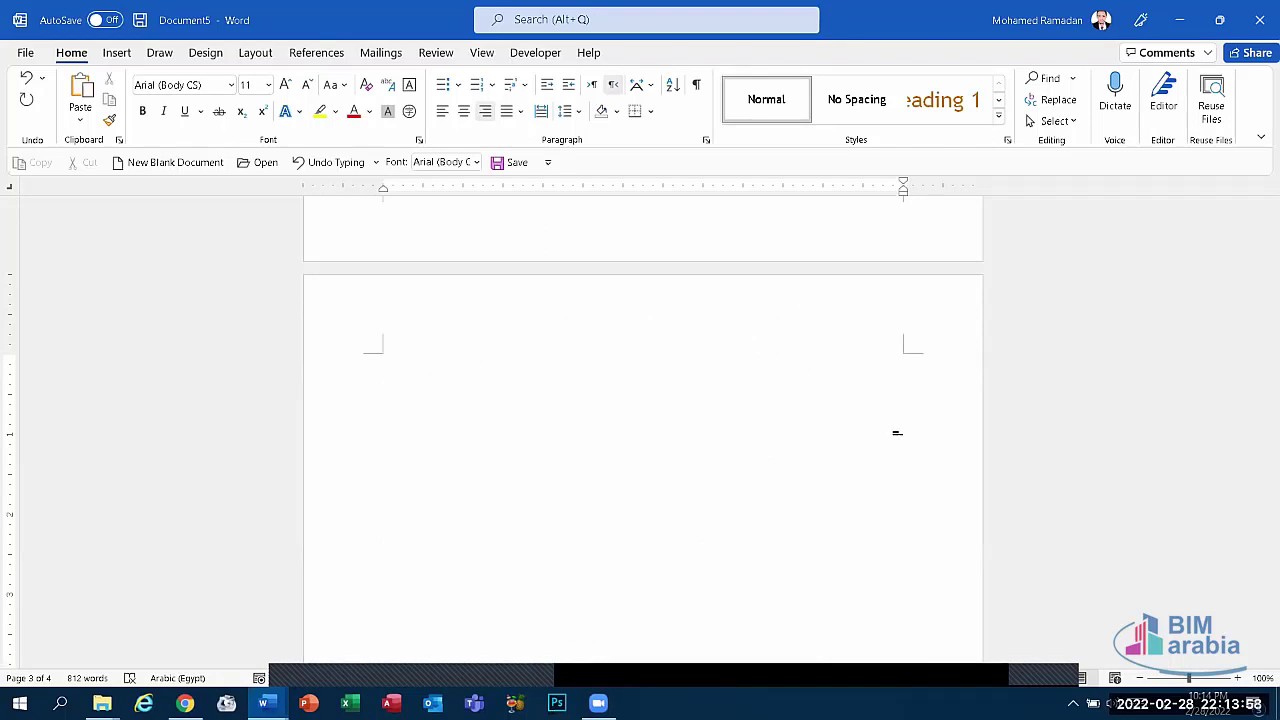
- Delete the stray '=' characters from the blank page
{"action": "left_click_drag", "start_coordinate": [902, 406], "coordinate": [888, 443]}
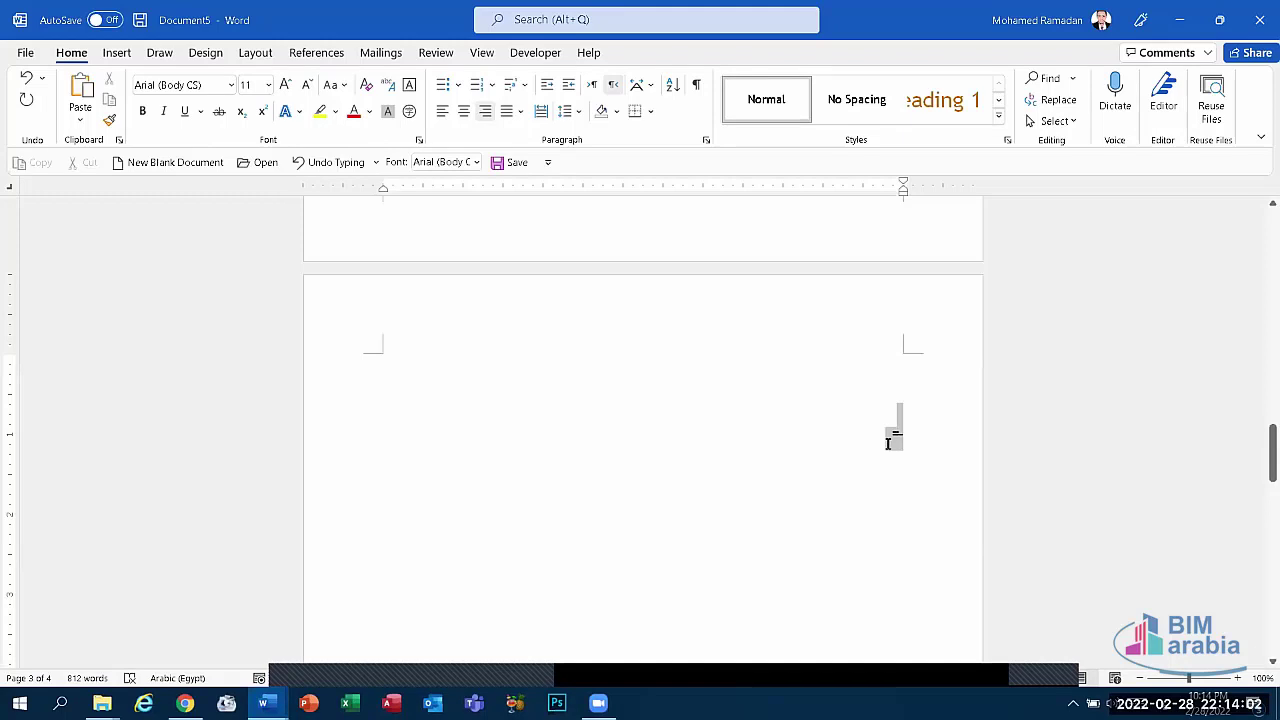
{"action": "left_click", "coordinate": [890, 435]}
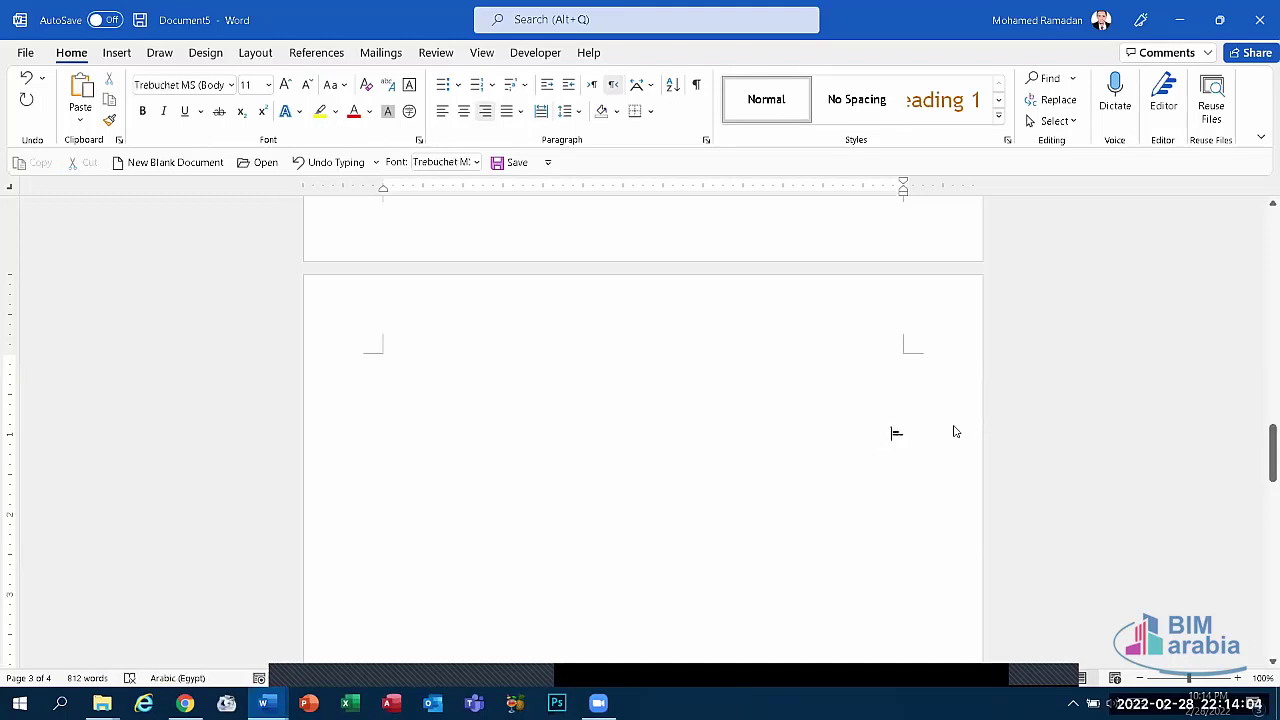
{"action": "key", "text": "Delete"}
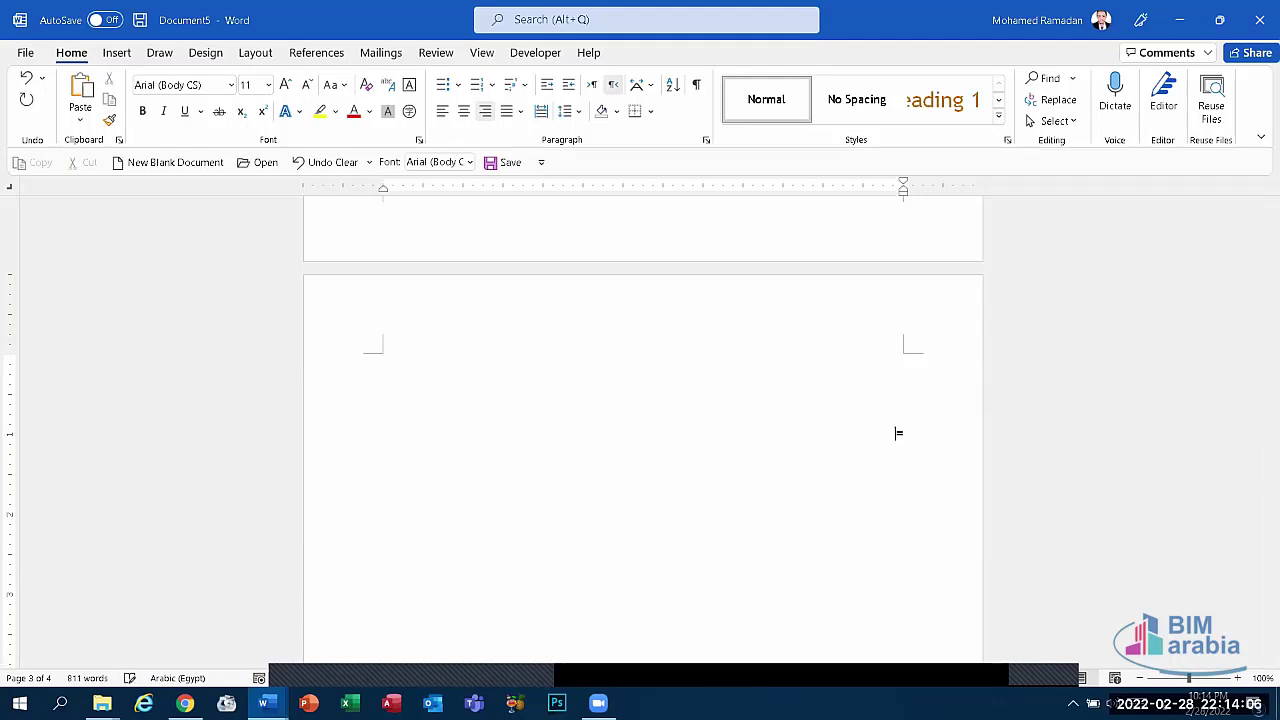
{"action": "key", "text": "Delete"}
{"action": "type", "text": "="}
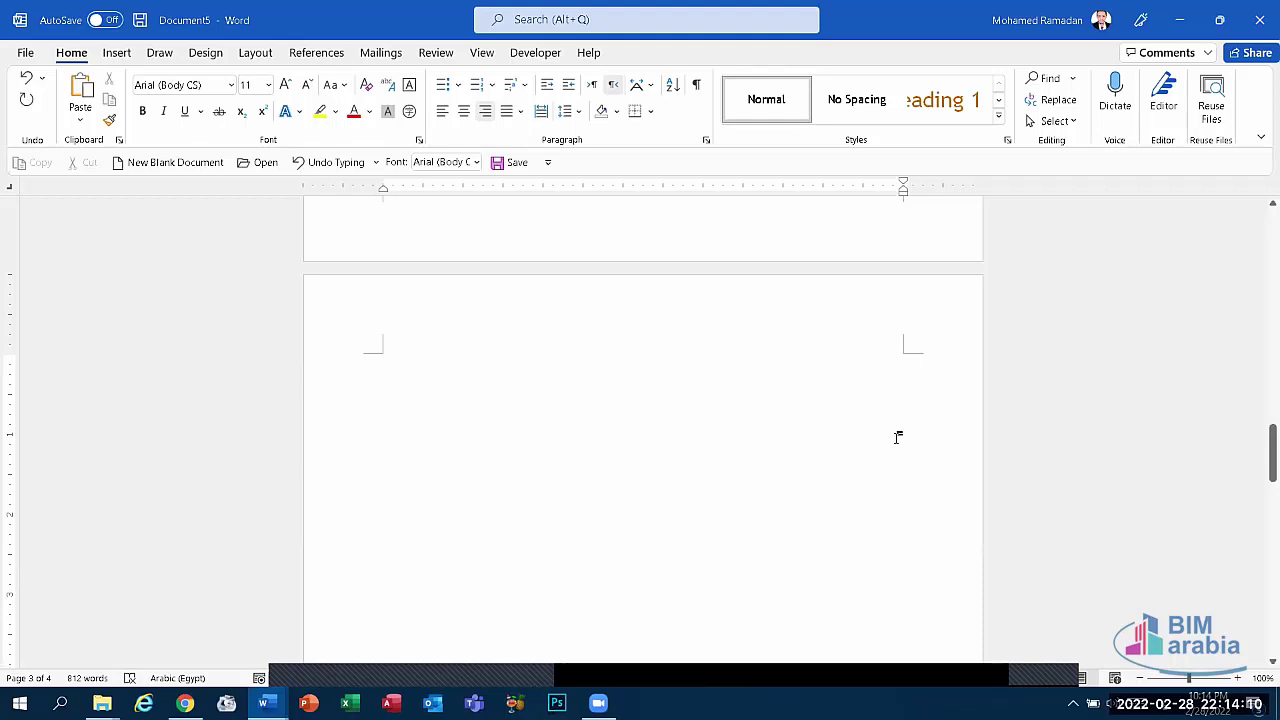
{"action": "double_click", "coordinate": [913, 430]}
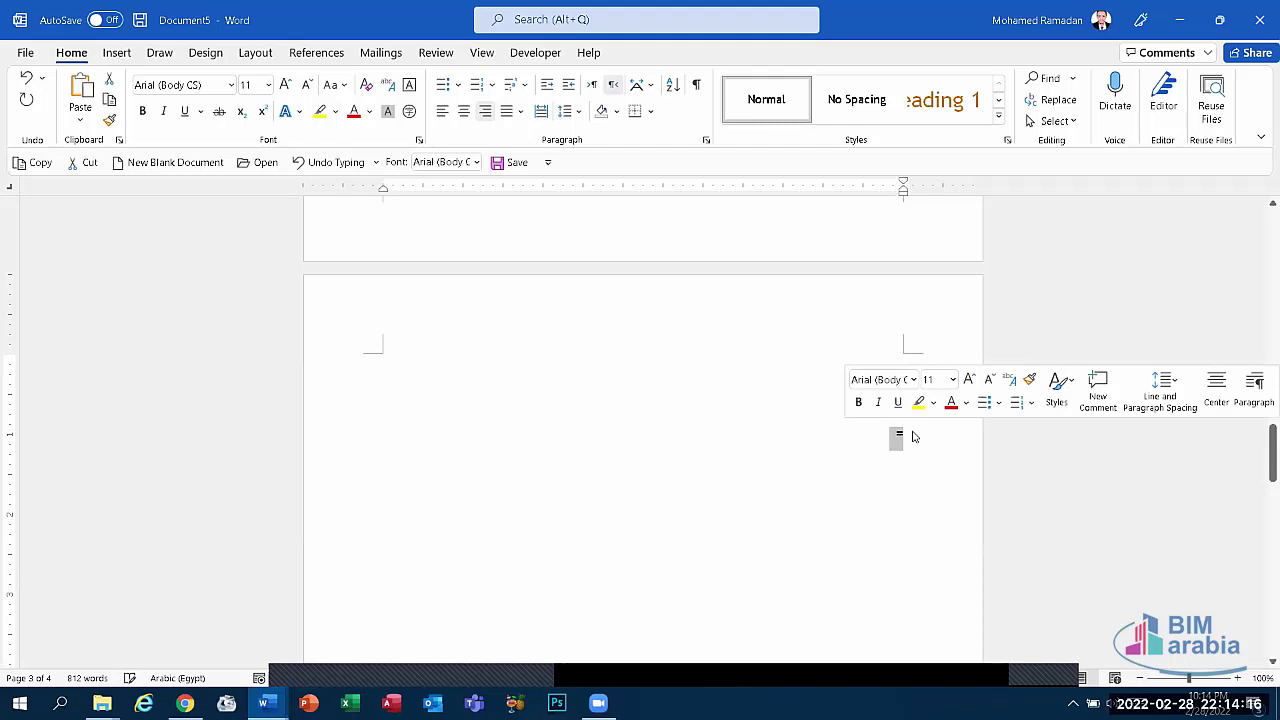
{"action": "key", "text": "Delete"}
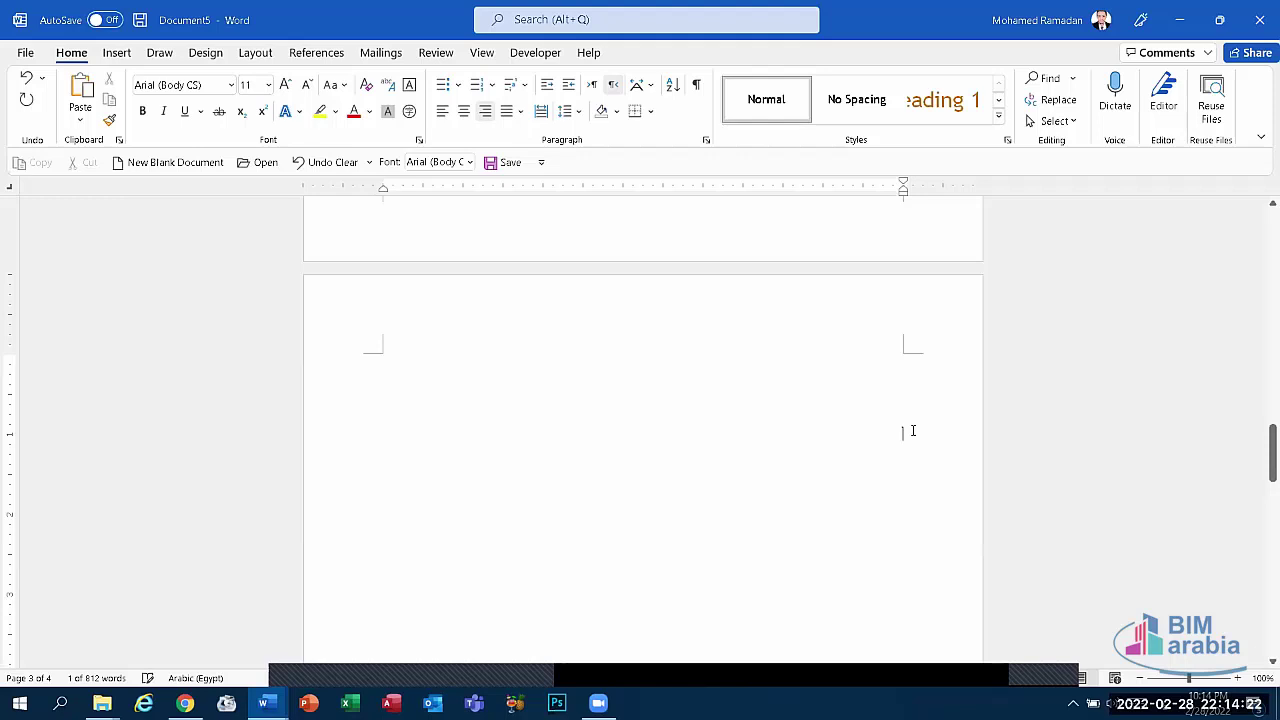
- Fill the blank page with random sample paragraphs using =RAND() in English input
{"action": "key", "text": "super+space"}
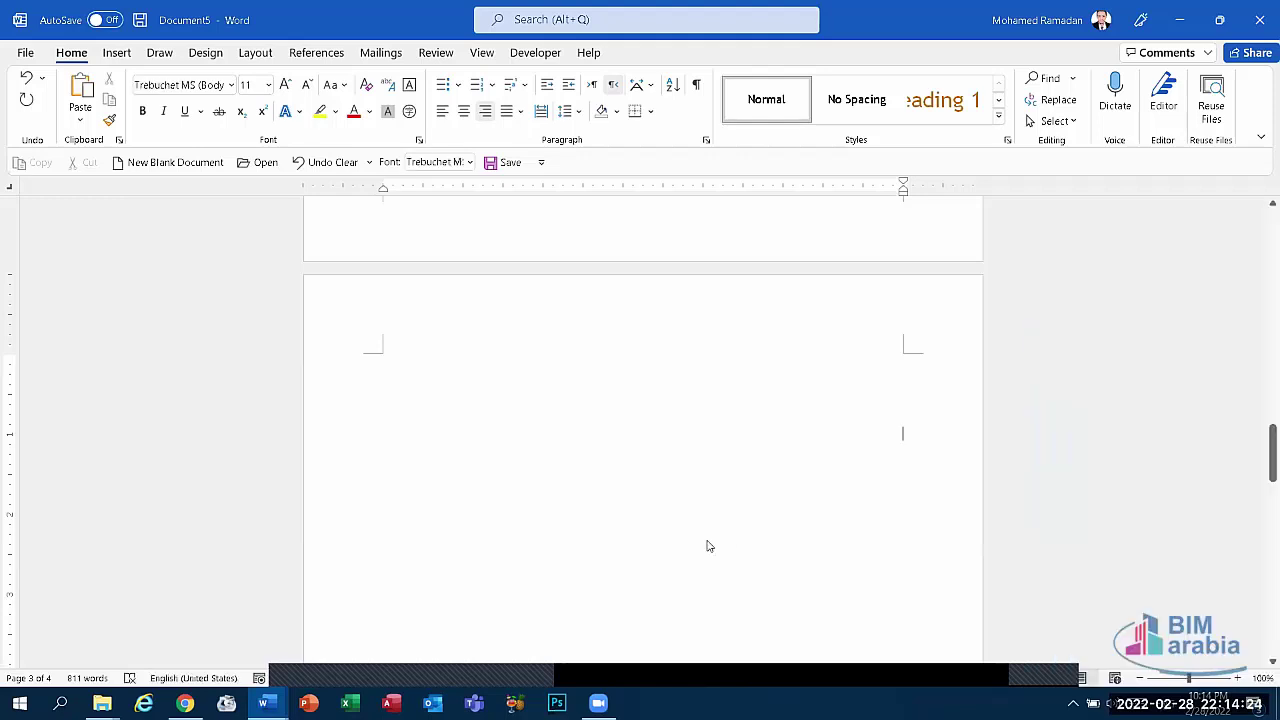
{"action": "type", "text": "=RAND()"}
{"action": "key", "text": "Return"}
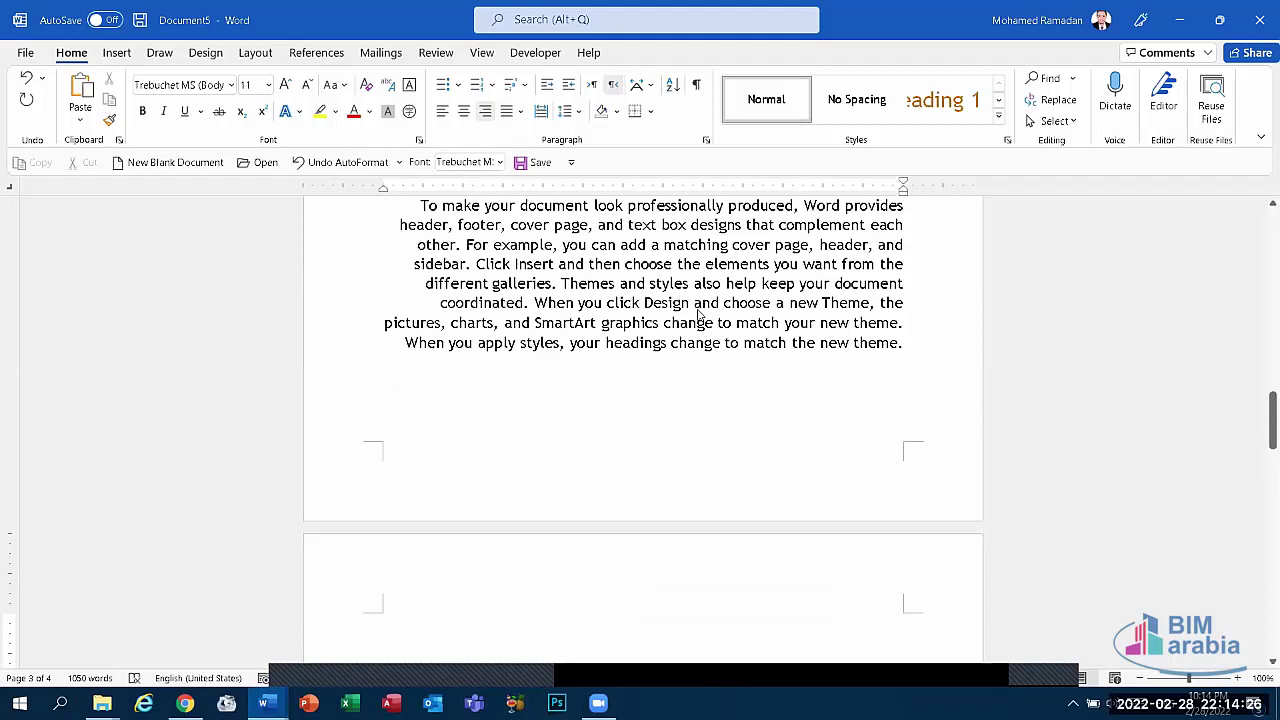
{"action": "scroll", "coordinate": [825, 401], "scroll_direction": "up", "scroll_amount": 10}
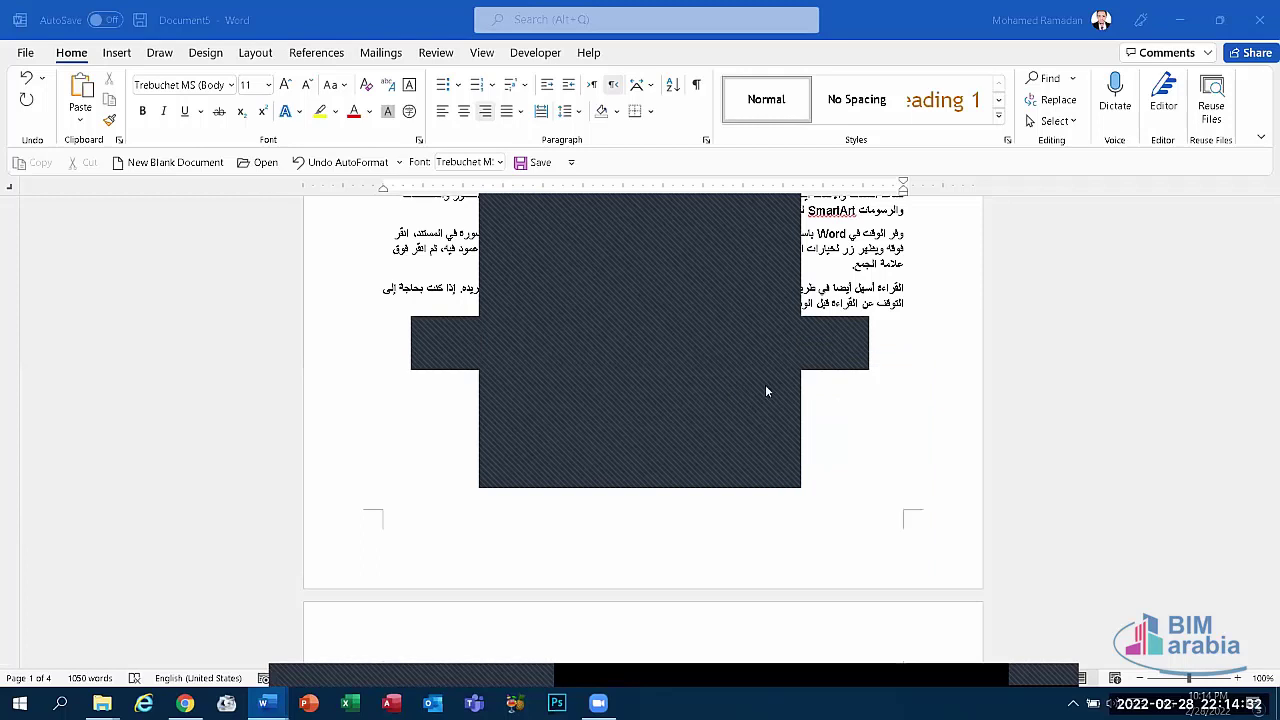
{"action": "scroll", "coordinate": [926, 406], "scroll_direction": "down", "scroll_amount": 2}
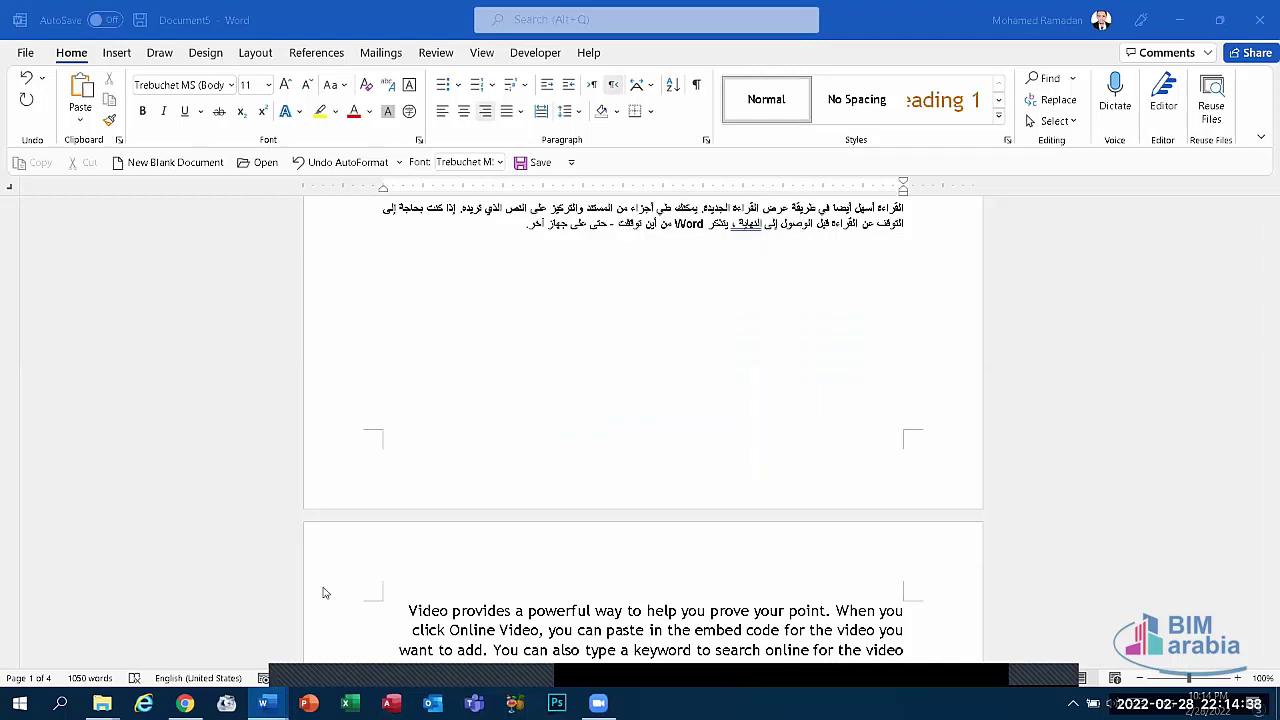
{"action": "scroll", "coordinate": [640, 420], "scroll_direction": "down", "scroll_amount": 5}
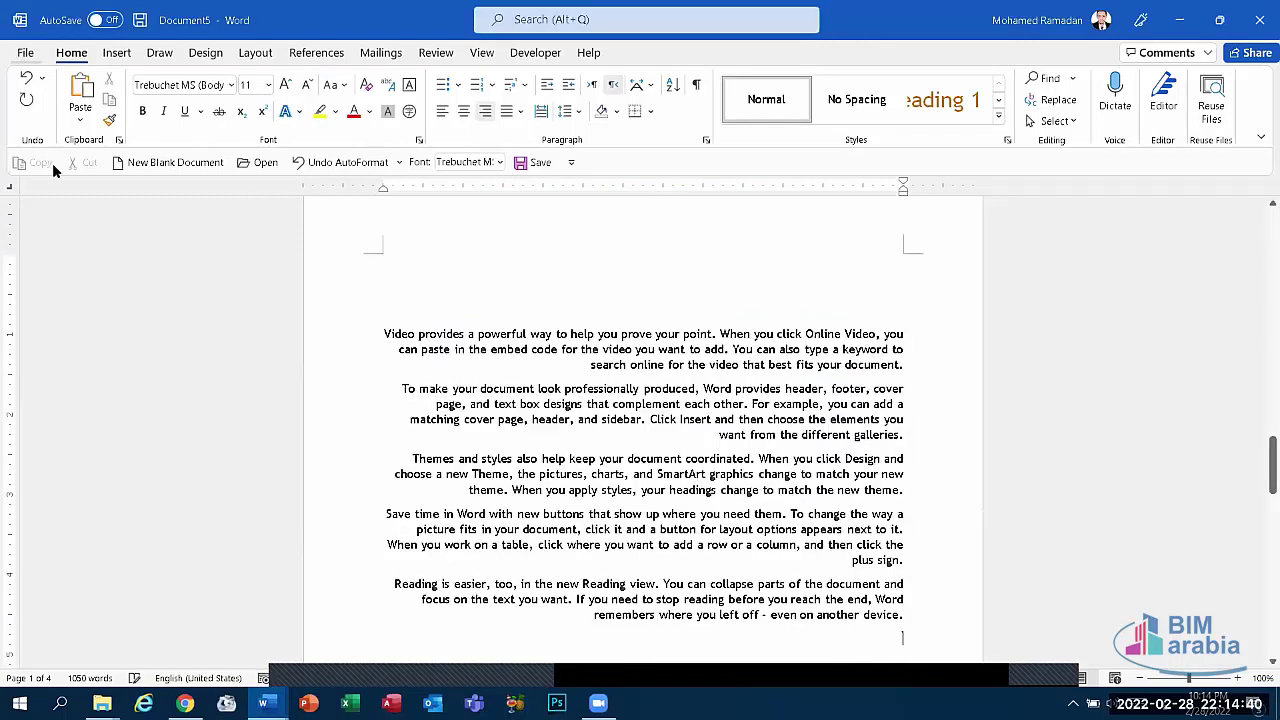
{"action": "key", "text": "alt+f"}
- Show the updated print preview and page through to its last page
{"action": "left_click", "coordinate": [62, 299]}
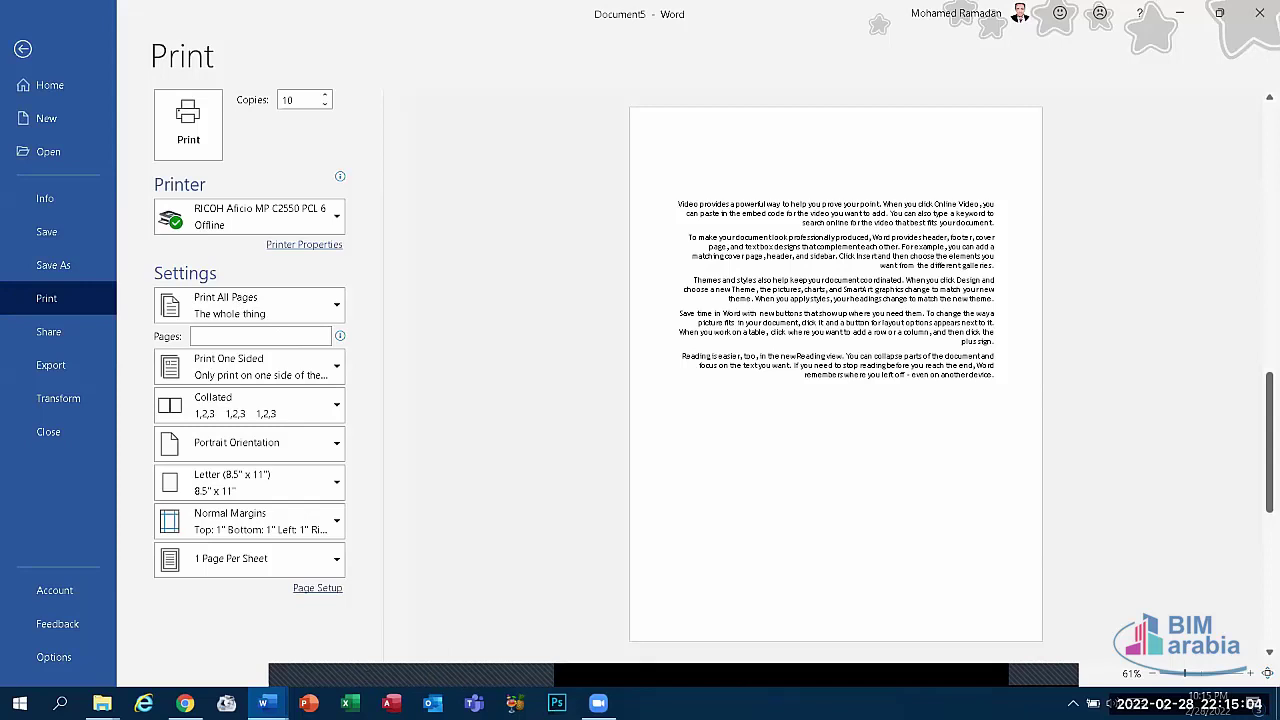
{"action": "left_click", "coordinate": [908, 318]}
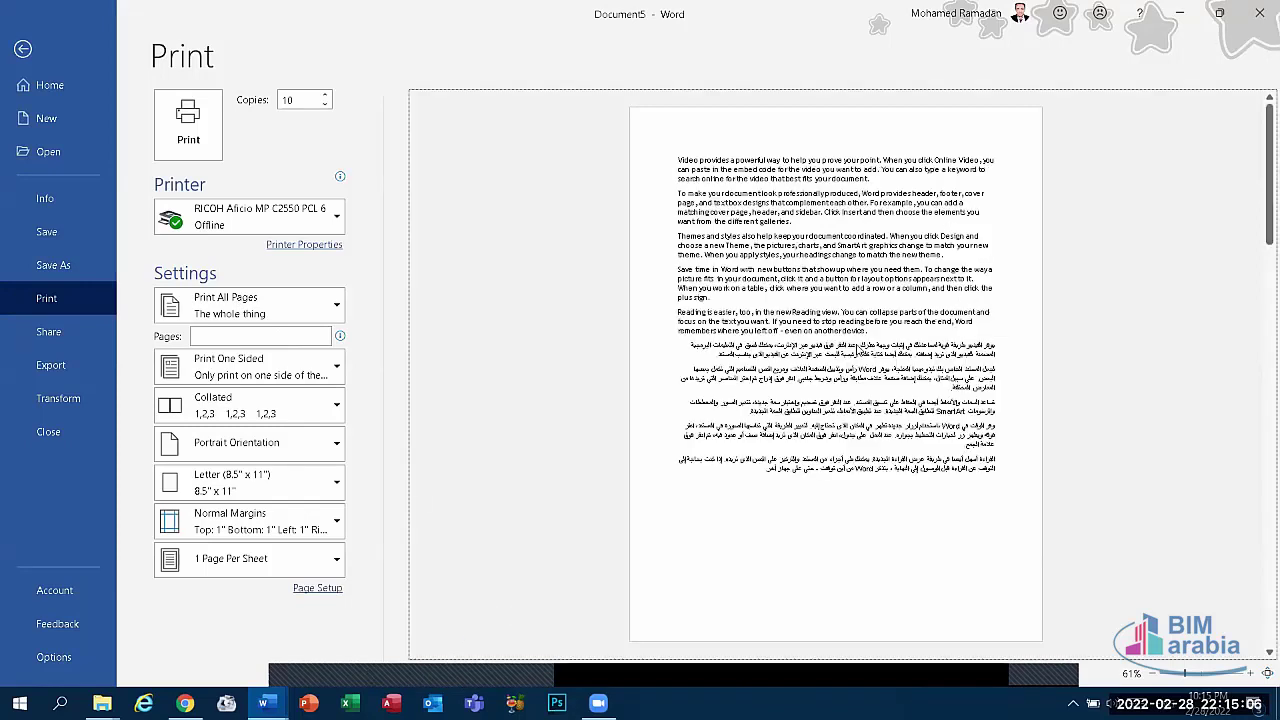
{"action": "left_click", "coordinate": [463, 688]}
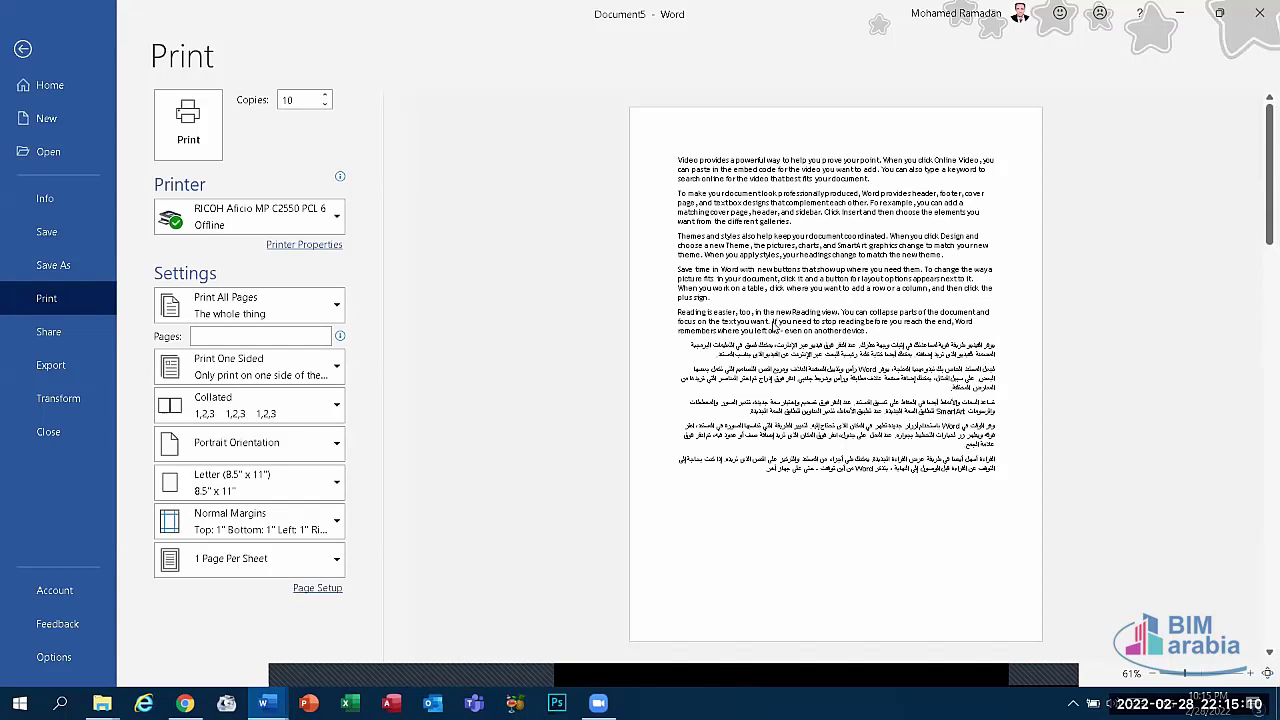
{"action": "left_click", "coordinate": [486, 680]}
{"action": "left_click", "coordinate": [547, 680]}
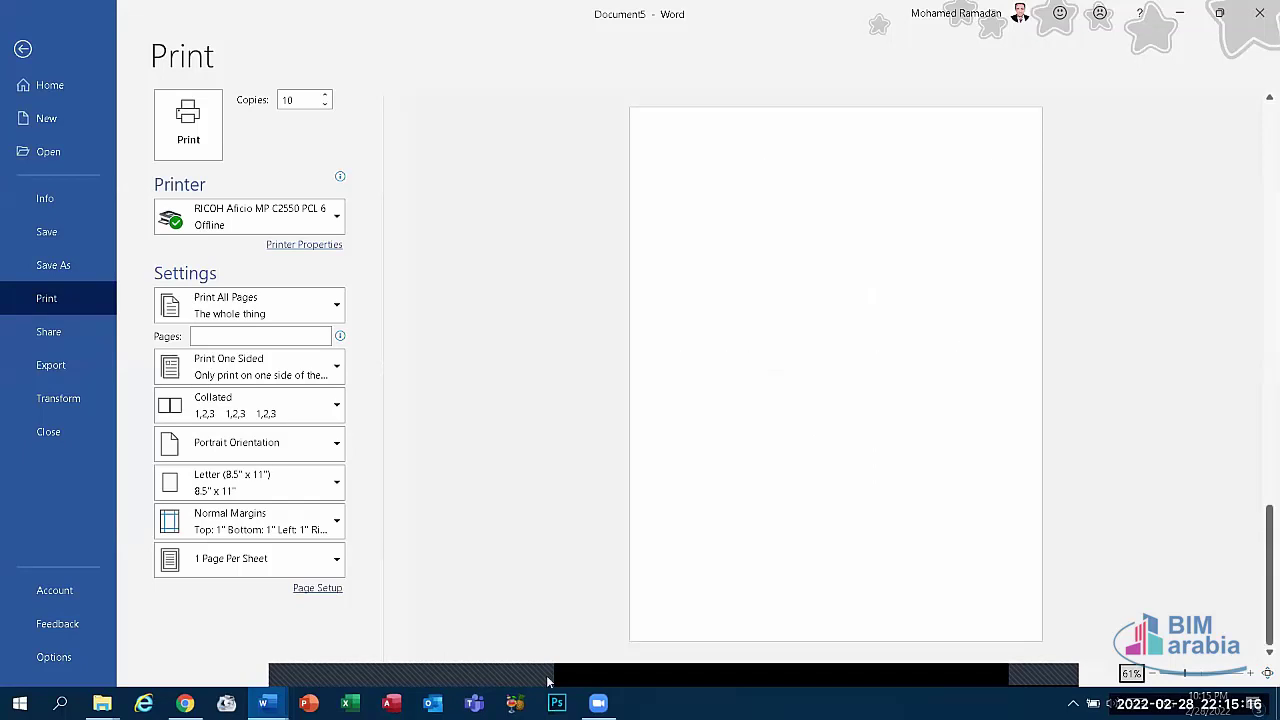
- Zoom the preview between 120% and 70% and expand the Print All Pages list
{"action": "left_click", "coordinate": [1251, 680]}
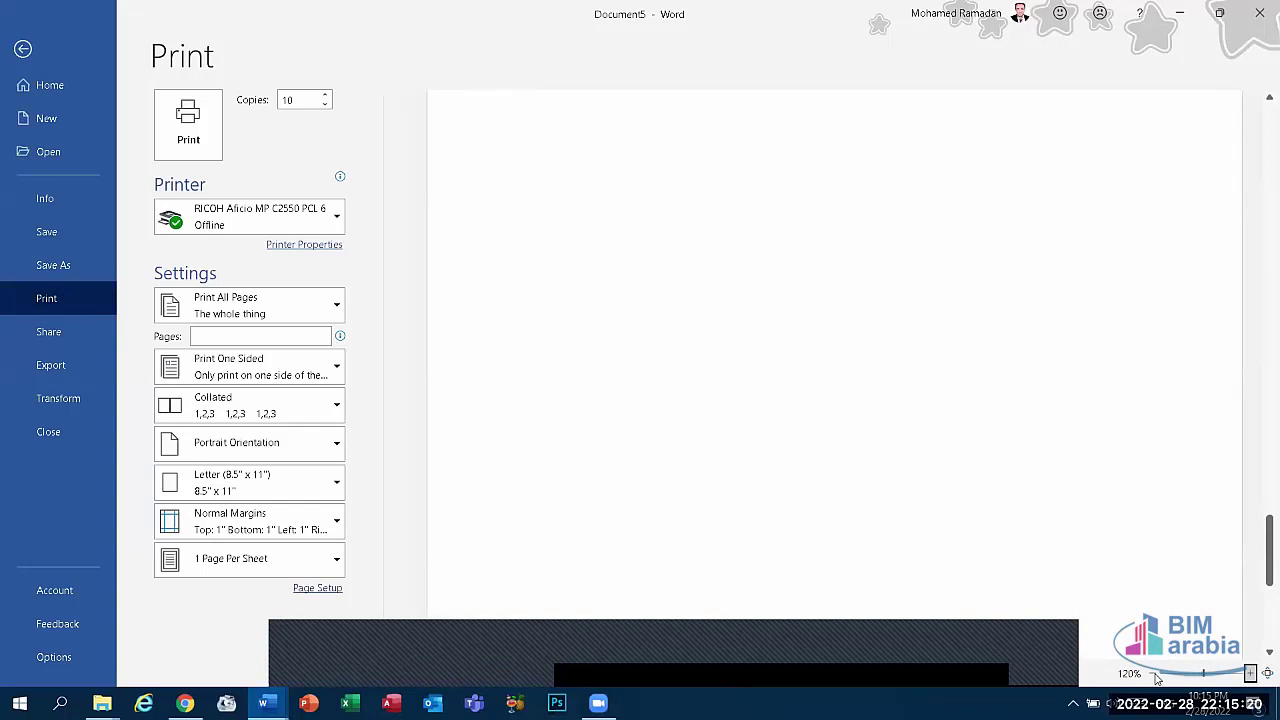
{"action": "left_click", "coordinate": [1153, 674]}
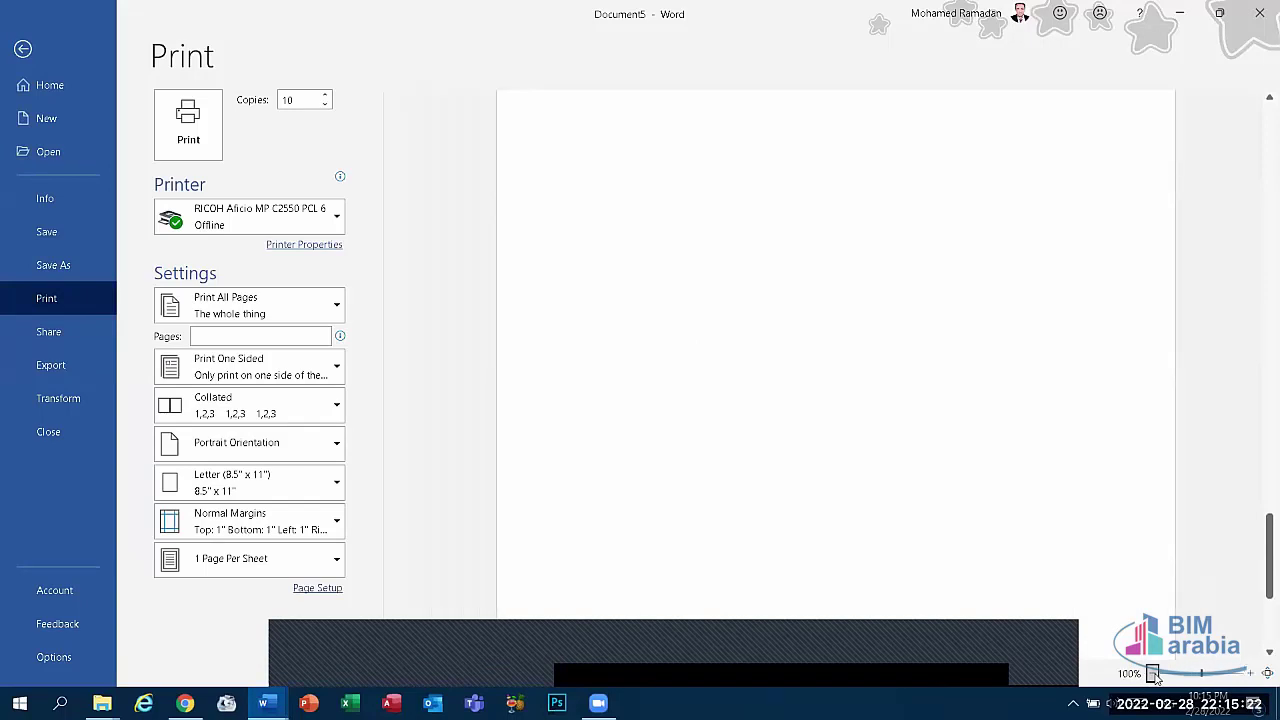
{"action": "left_click", "coordinate": [1153, 674]}
{"action": "left_click", "coordinate": [1251, 679]}
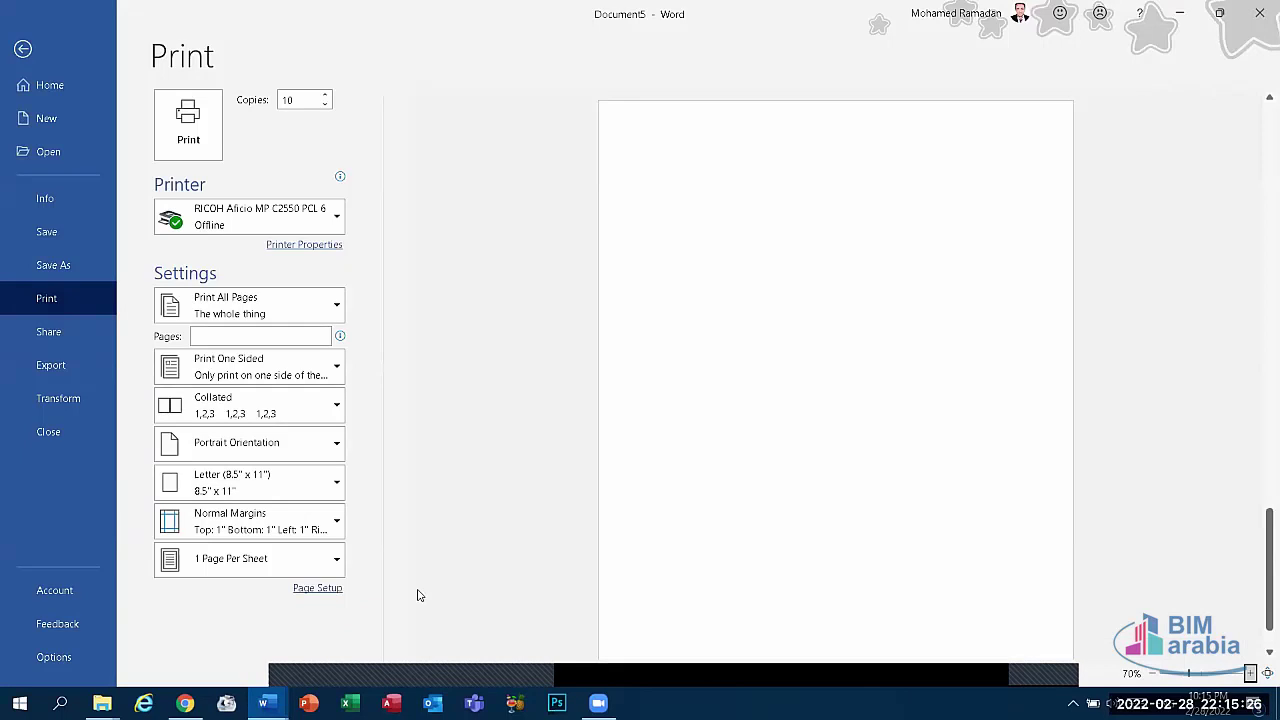
{"action": "scroll", "coordinate": [525, 622], "scroll_direction": "up", "scroll_amount": 3}
{"action": "scroll", "coordinate": [525, 622], "scroll_direction": "up", "scroll_amount": 2}
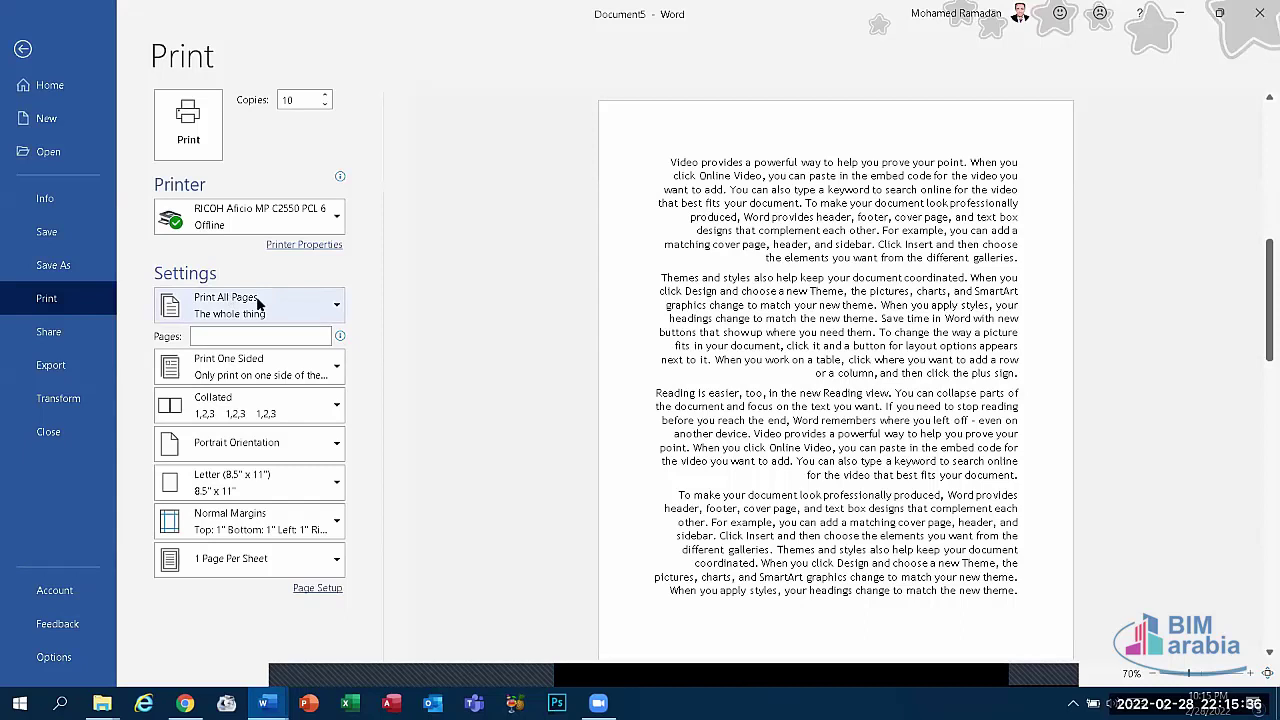
{"action": "left_click", "coordinate": [257, 303]}
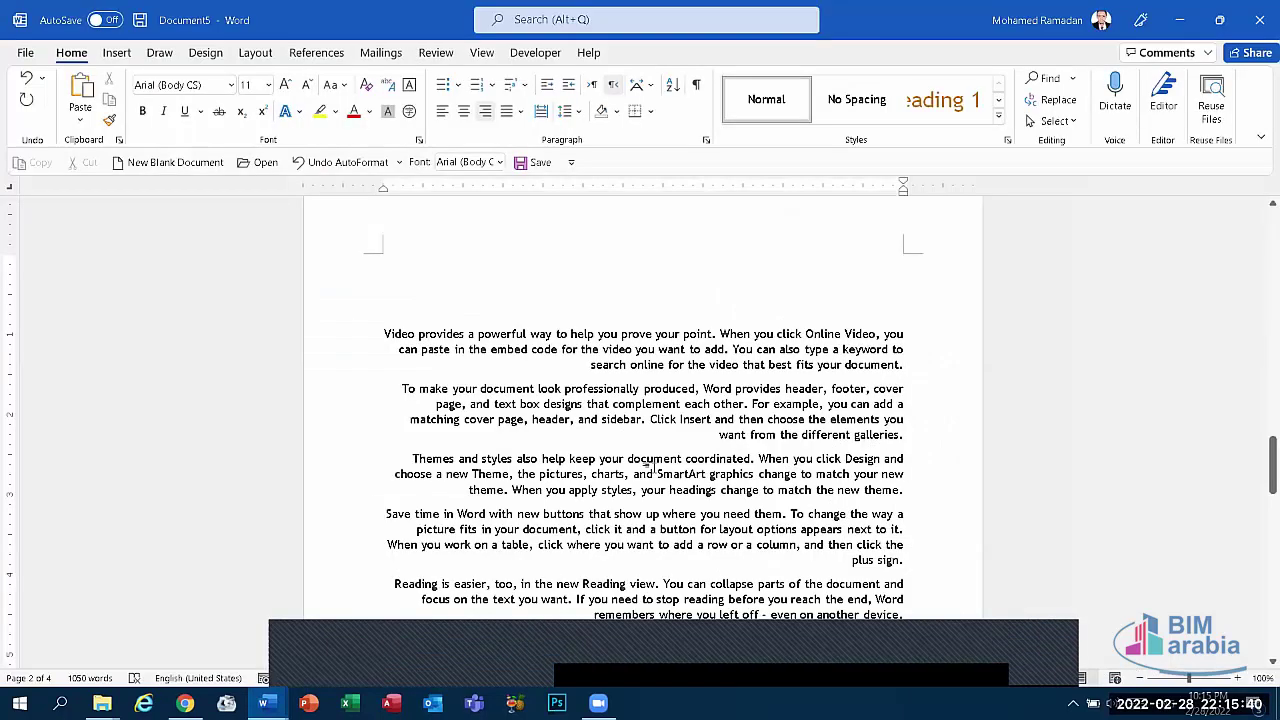
- Select the paragraphs from 'Themes and styles' to the end and return to Print
{"action": "left_click_drag", "start_coordinate": [908, 300], "coordinate": [388, 298]}
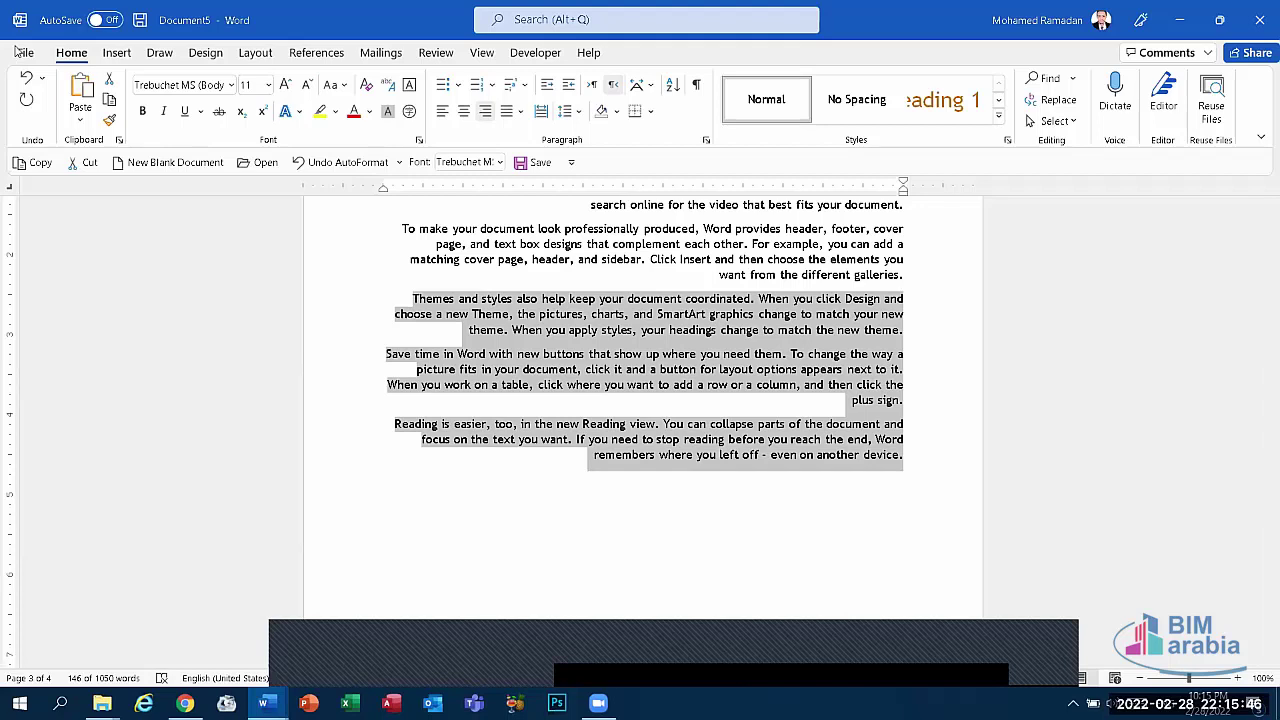
{"action": "key", "text": "alt+f"}
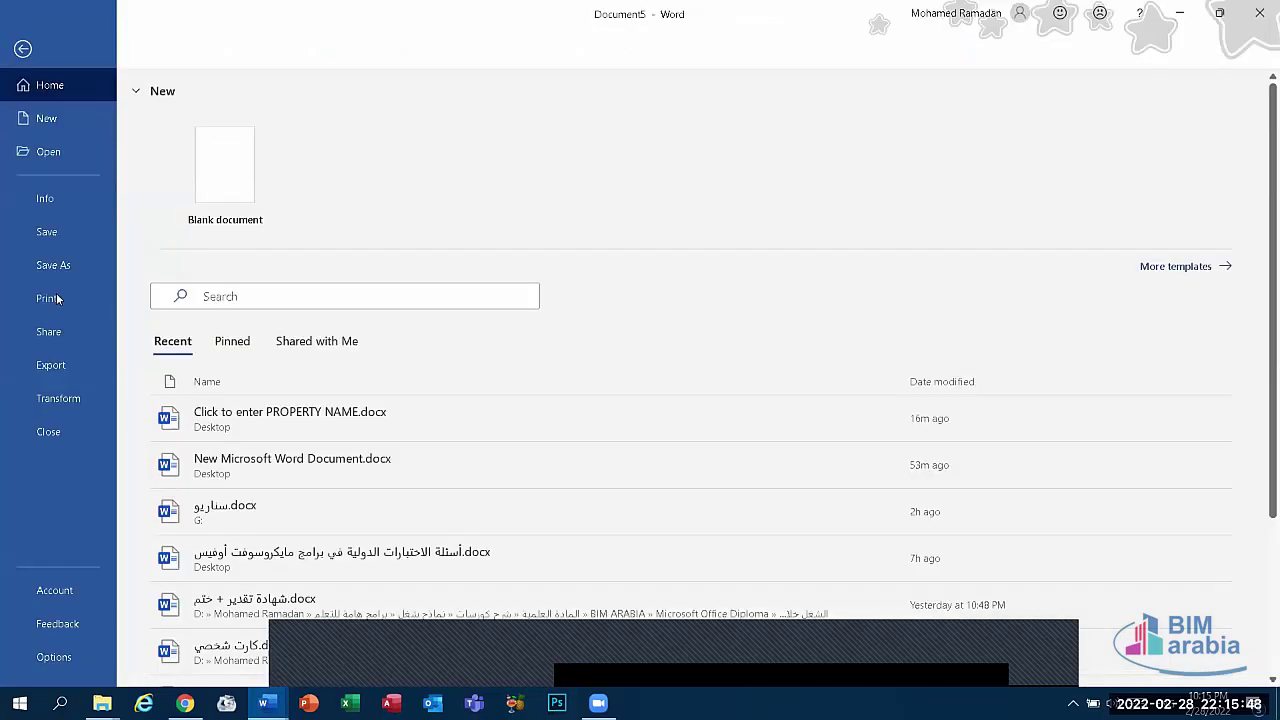
{"action": "left_click", "coordinate": [48, 296]}
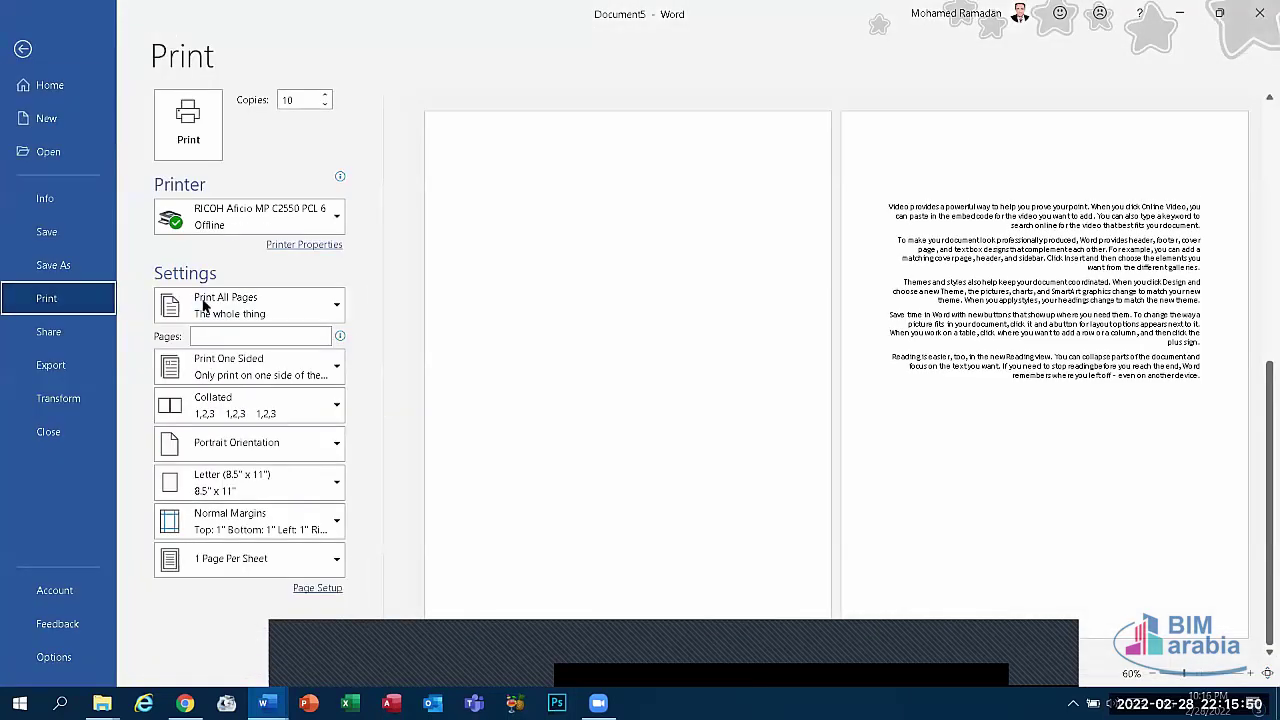
- Leave the print range unchanged and set the preview zoom to 70% for one readable page
{"action": "left_click", "coordinate": [254, 304]}
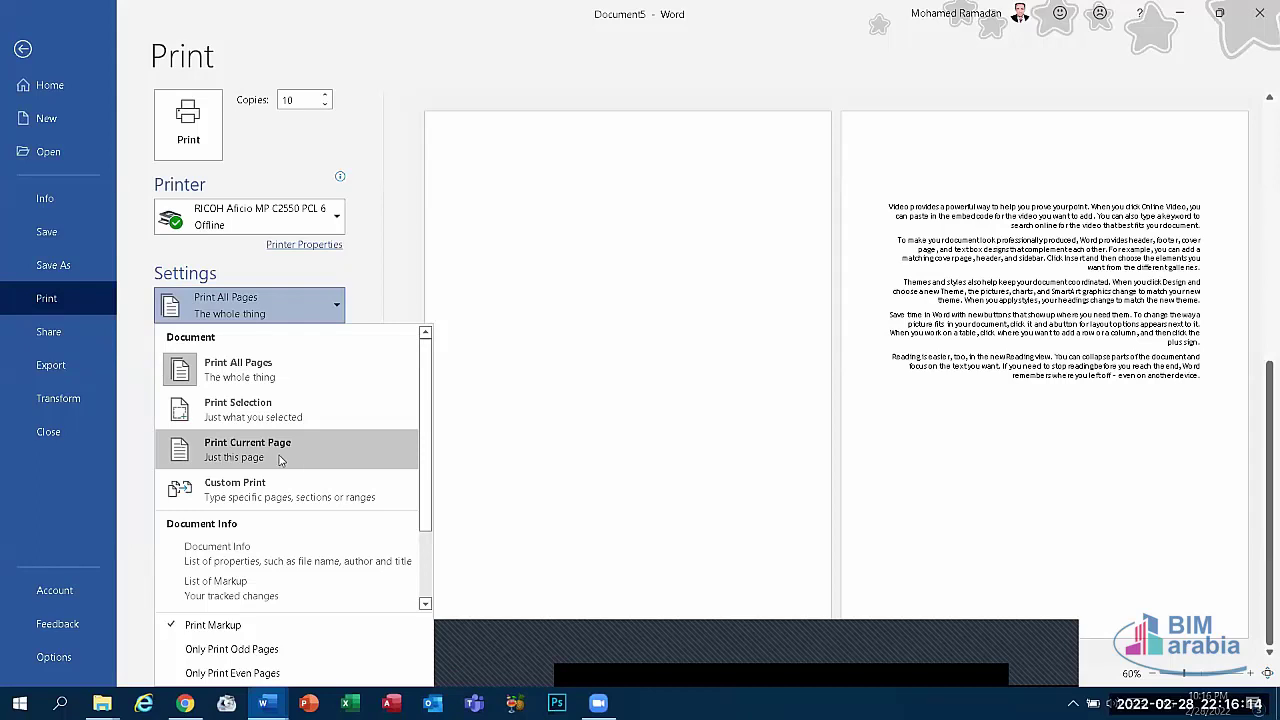
{"action": "key", "text": "Escape"}
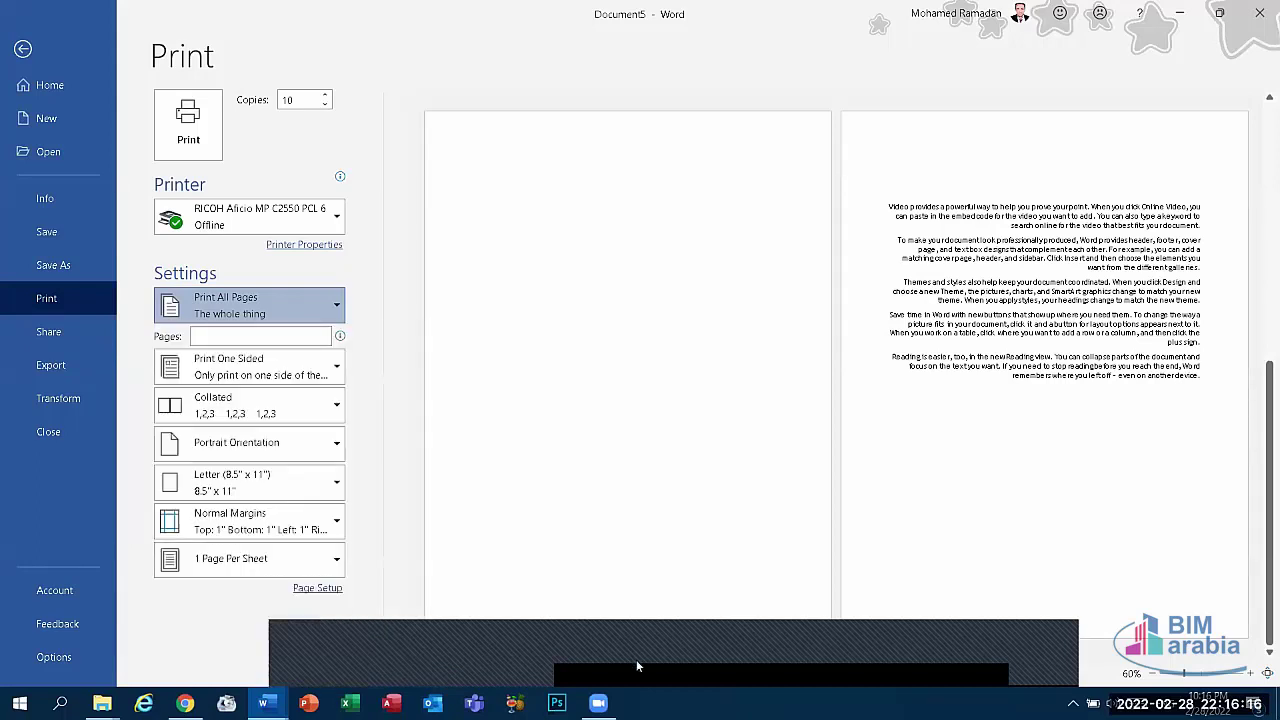
{"action": "left_click", "coordinate": [1152, 673]}
{"action": "left_click", "coordinate": [1152, 673]}
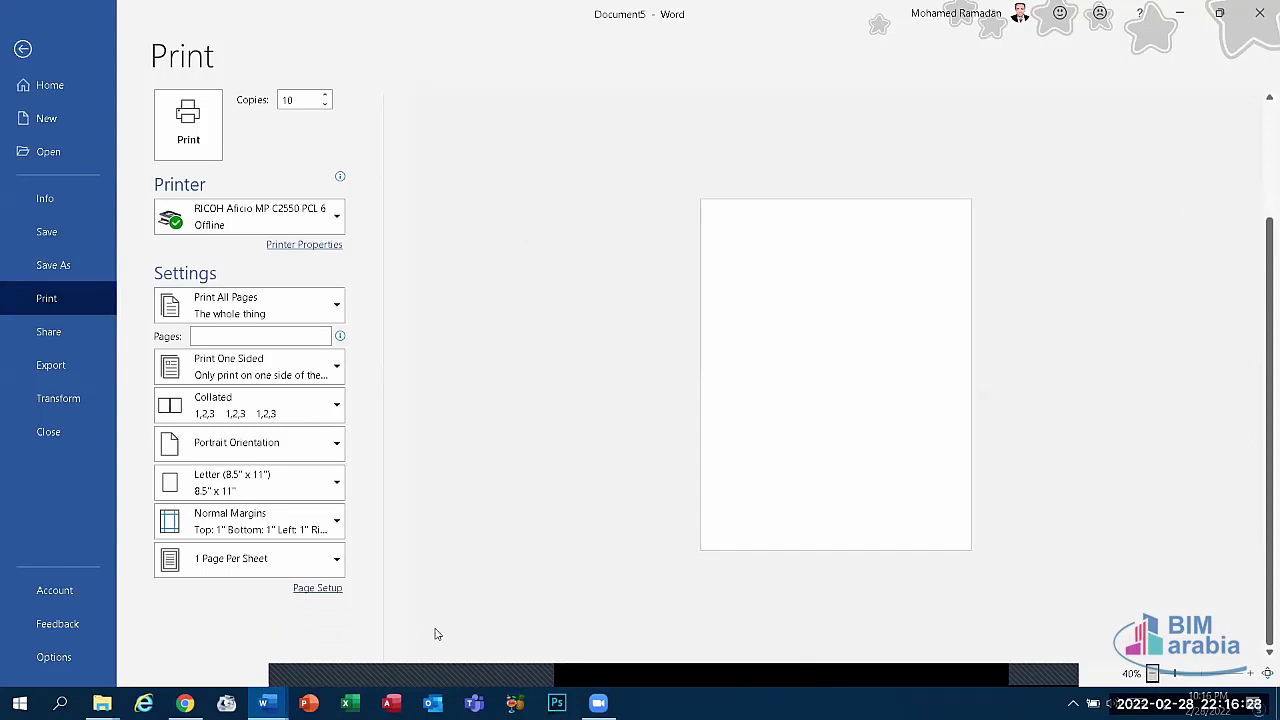
{"action": "left_click", "coordinate": [1251, 673]}
{"action": "left_click", "coordinate": [1251, 673]}
{"action": "left_click", "coordinate": [1251, 673]}
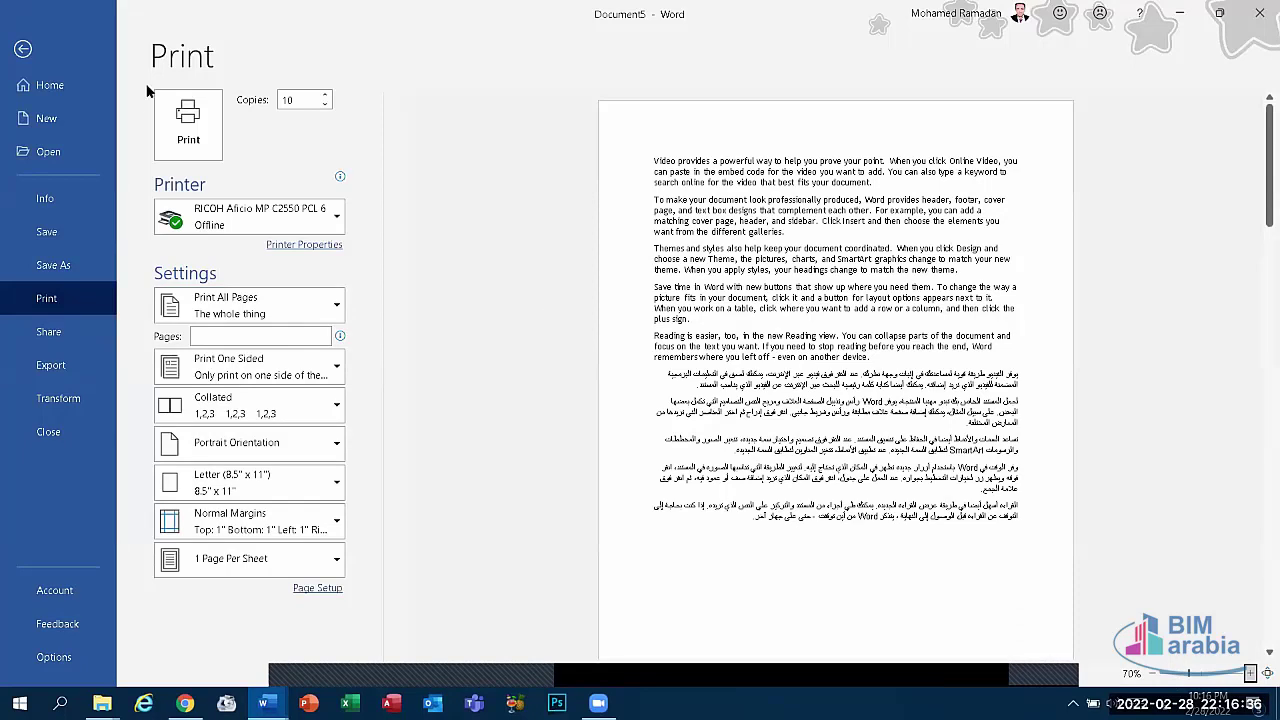
{"action": "left_click", "coordinate": [235, 312]}
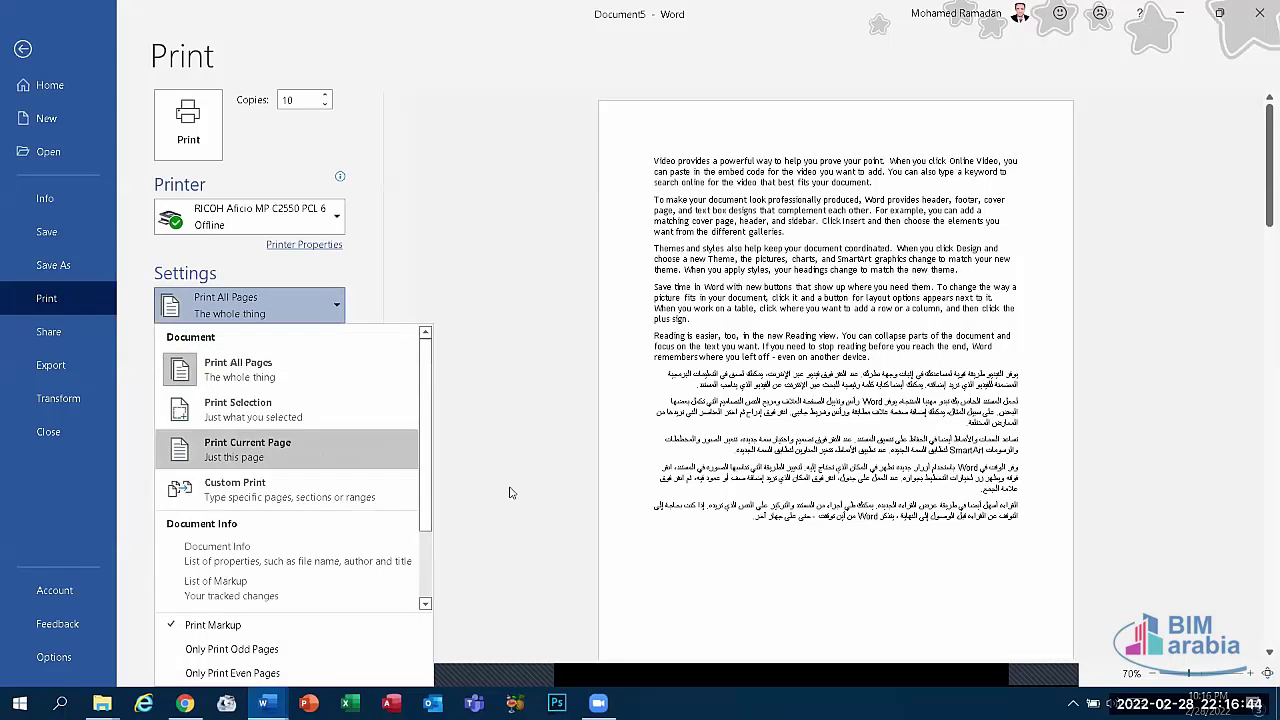
{"action": "left_click", "coordinate": [616, 682]}
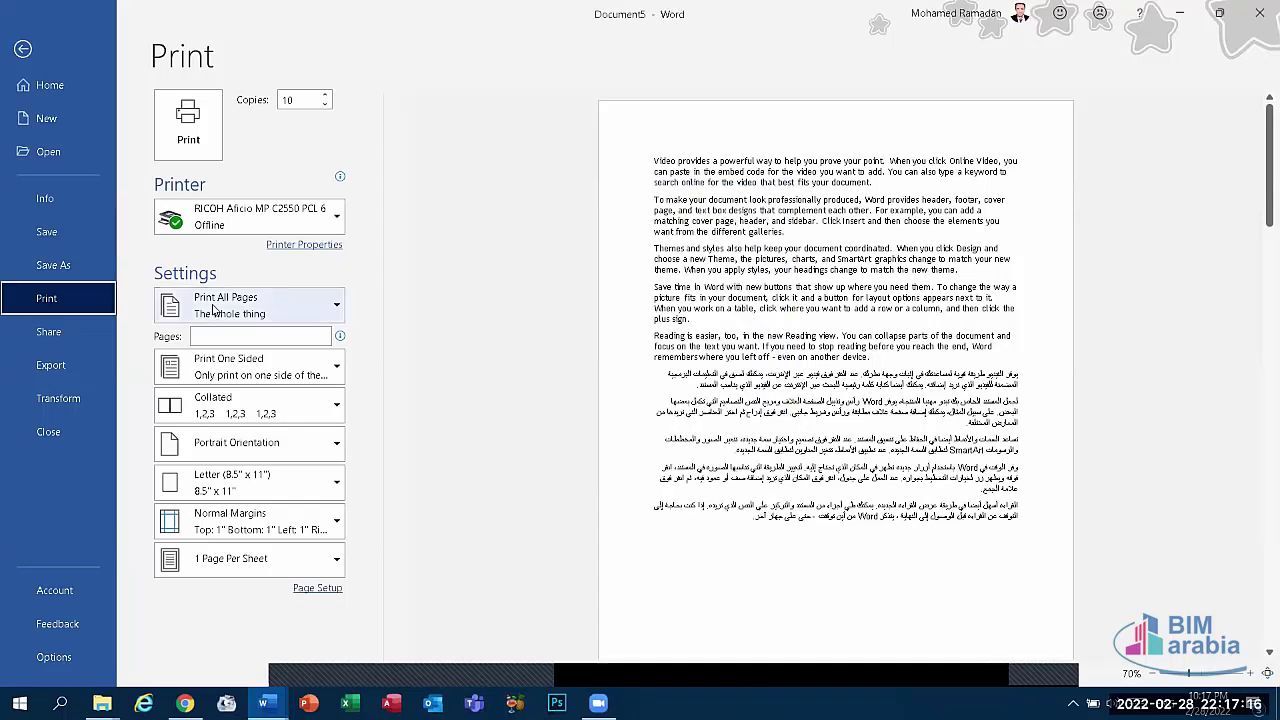
- Set the print range to Custom Print with pages 2,8, replacing the initial 2-8
{"action": "left_click", "coordinate": [213, 310]}
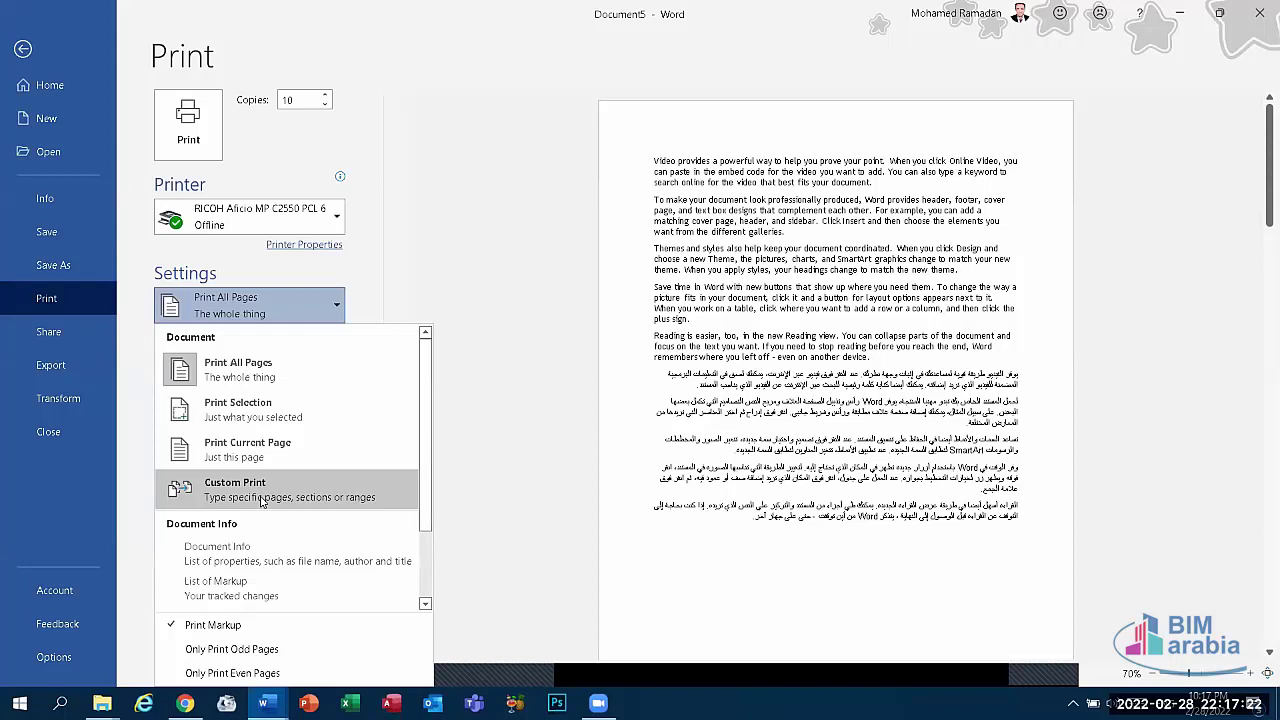
{"action": "left_click", "coordinate": [262, 502]}
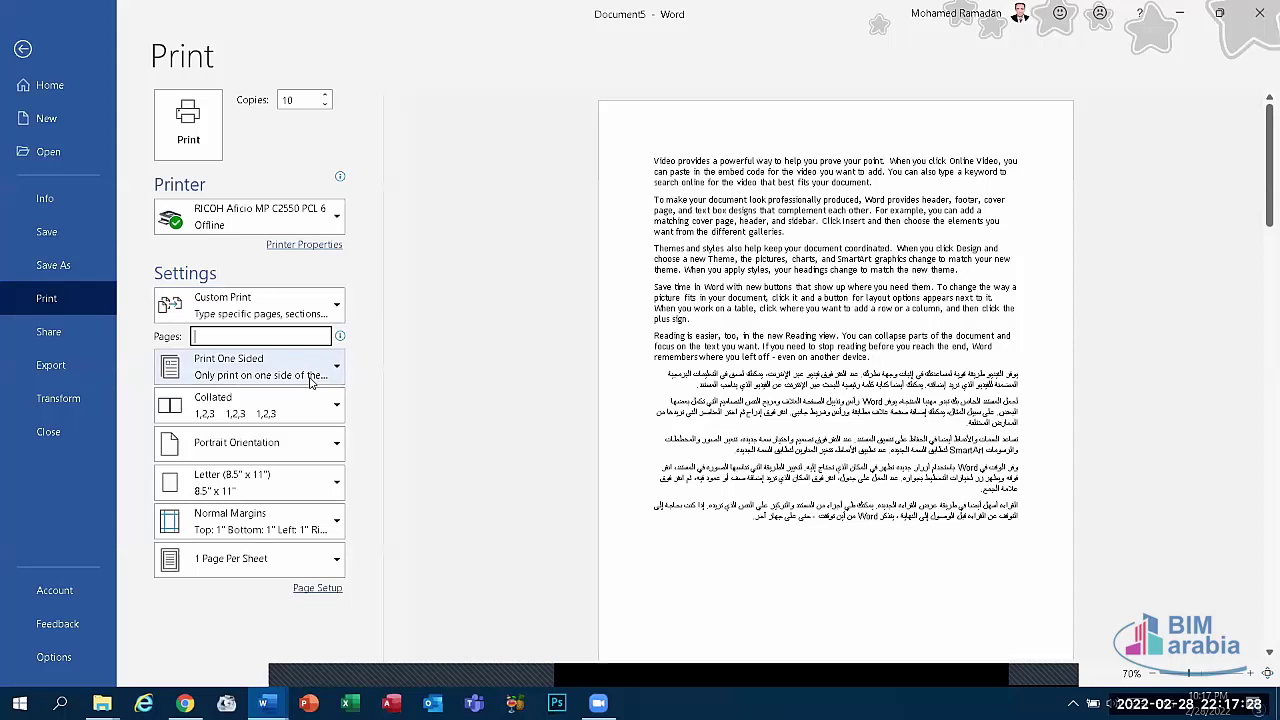
{"action": "left_click", "coordinate": [310, 380]}
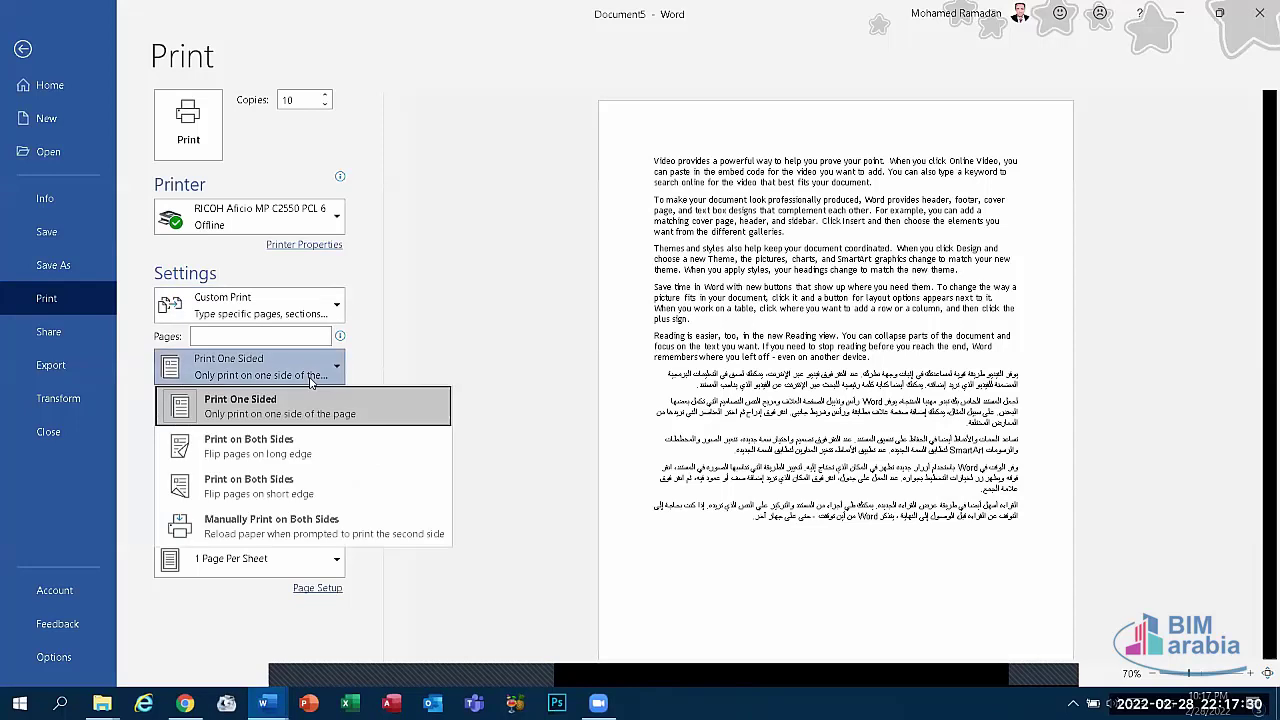
{"action": "left_click", "coordinate": [249, 335]}
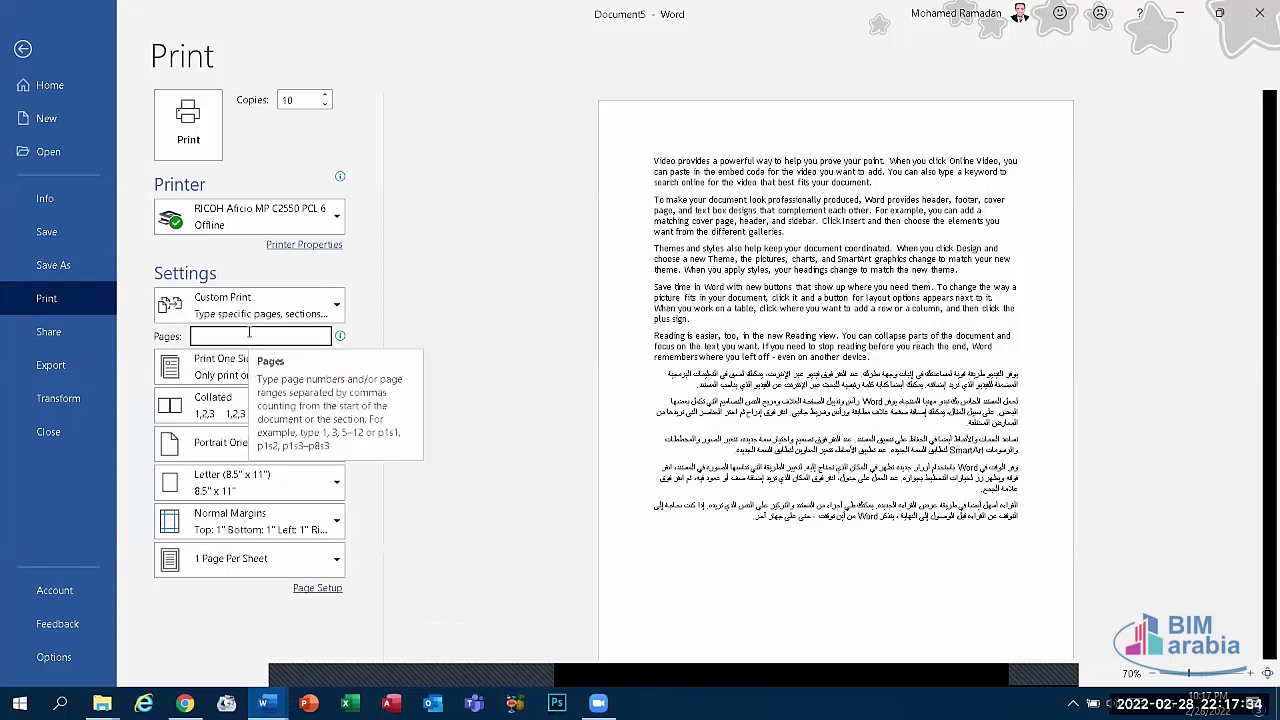
{"action": "type", "text": "2-"}
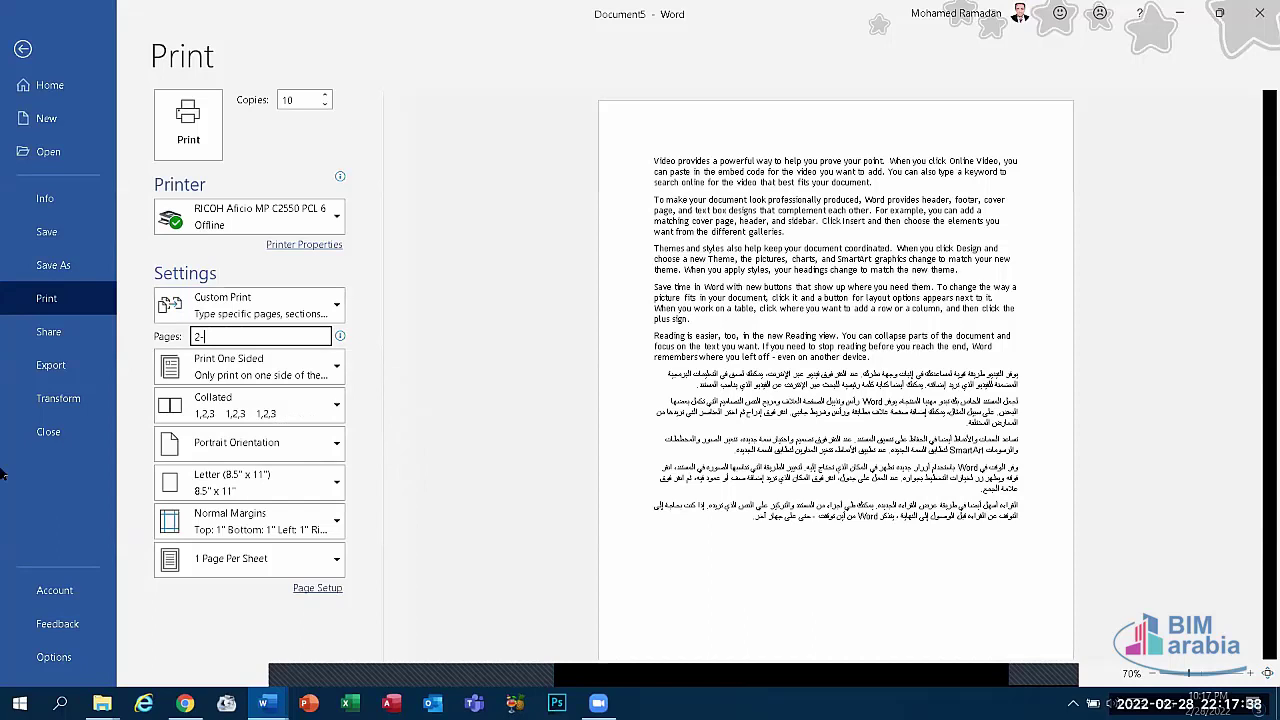
{"action": "type", "text": "8"}
{"action": "left_click", "coordinate": [165, 342]}
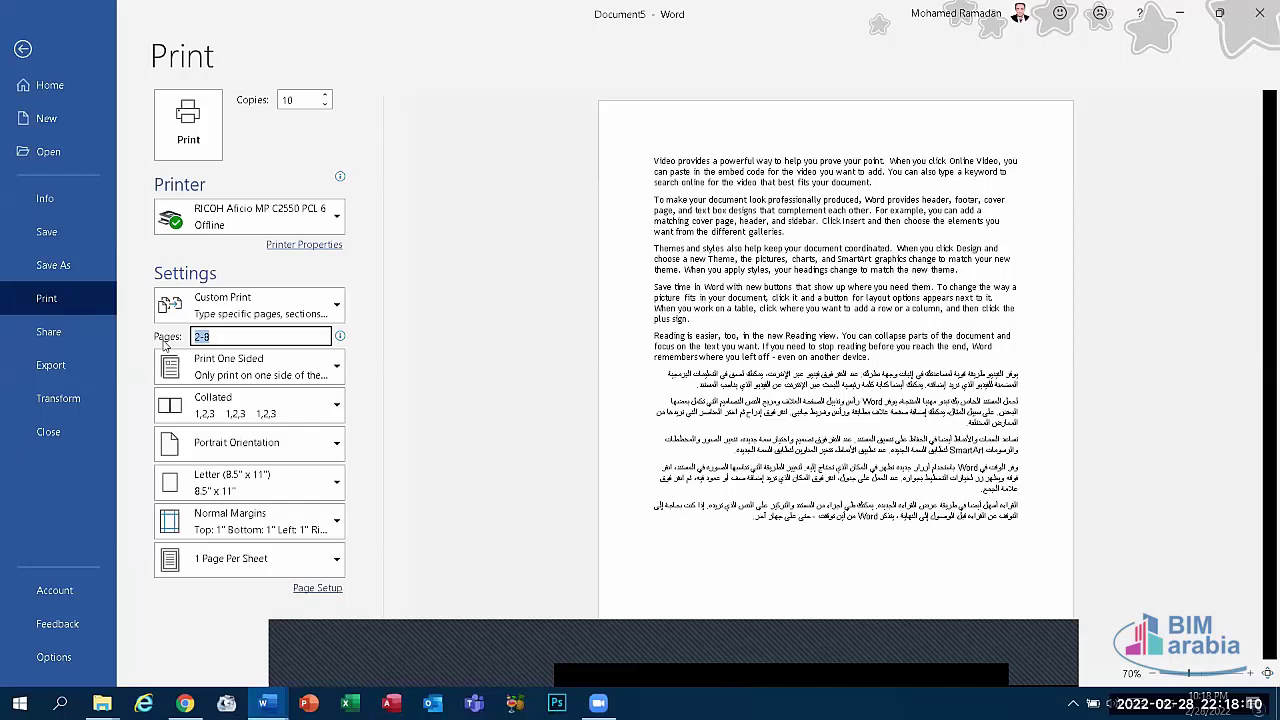
{"action": "key", "text": "BackSpace"}
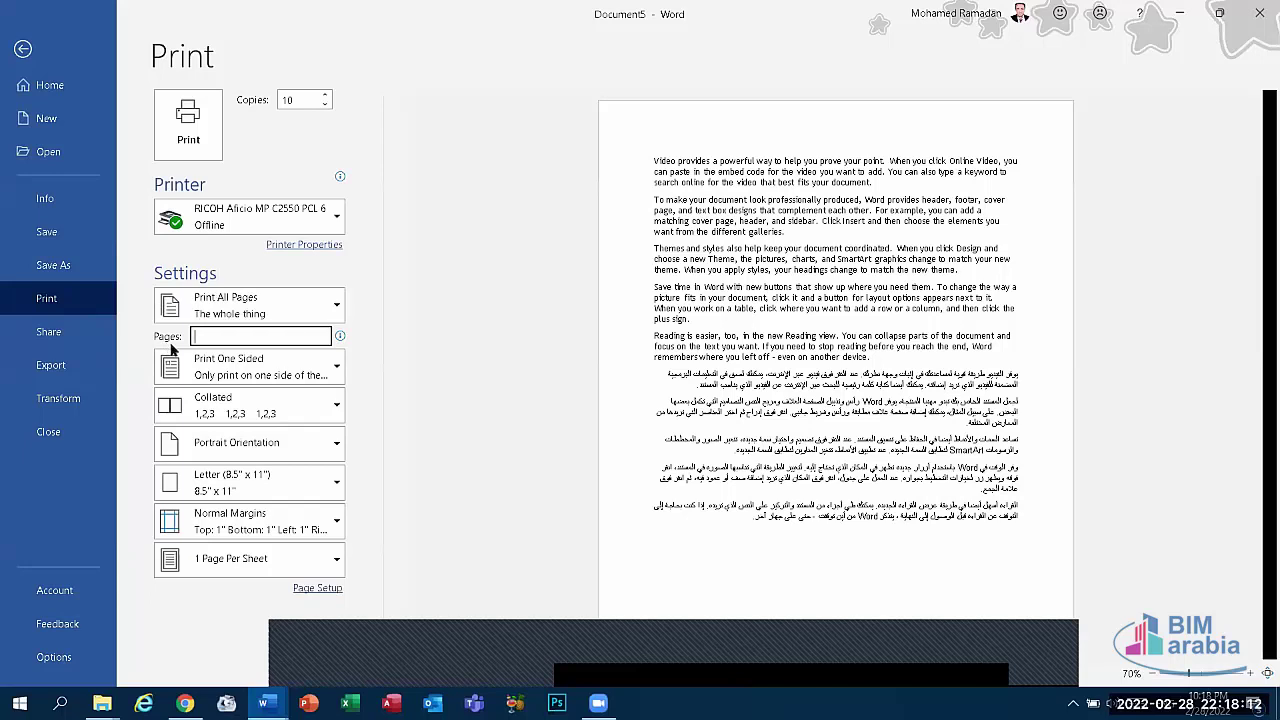
{"action": "type", "text": "2,"}
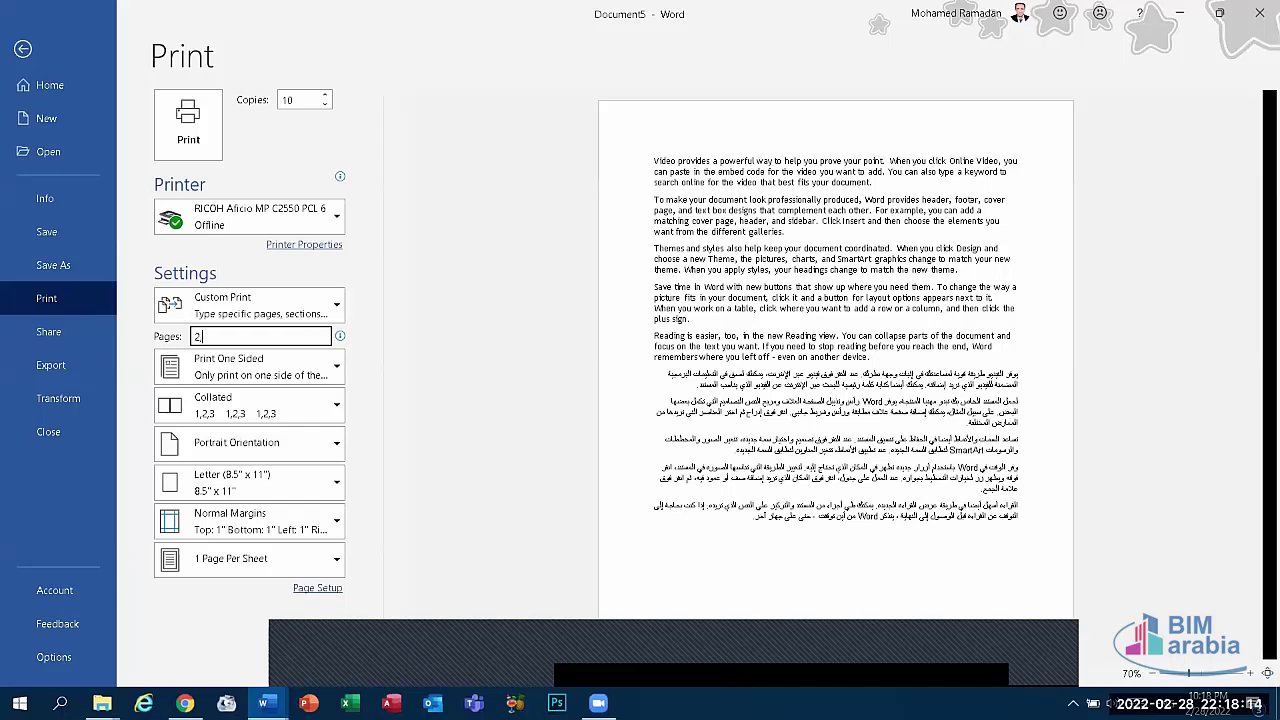
{"action": "type", "text": "8"}
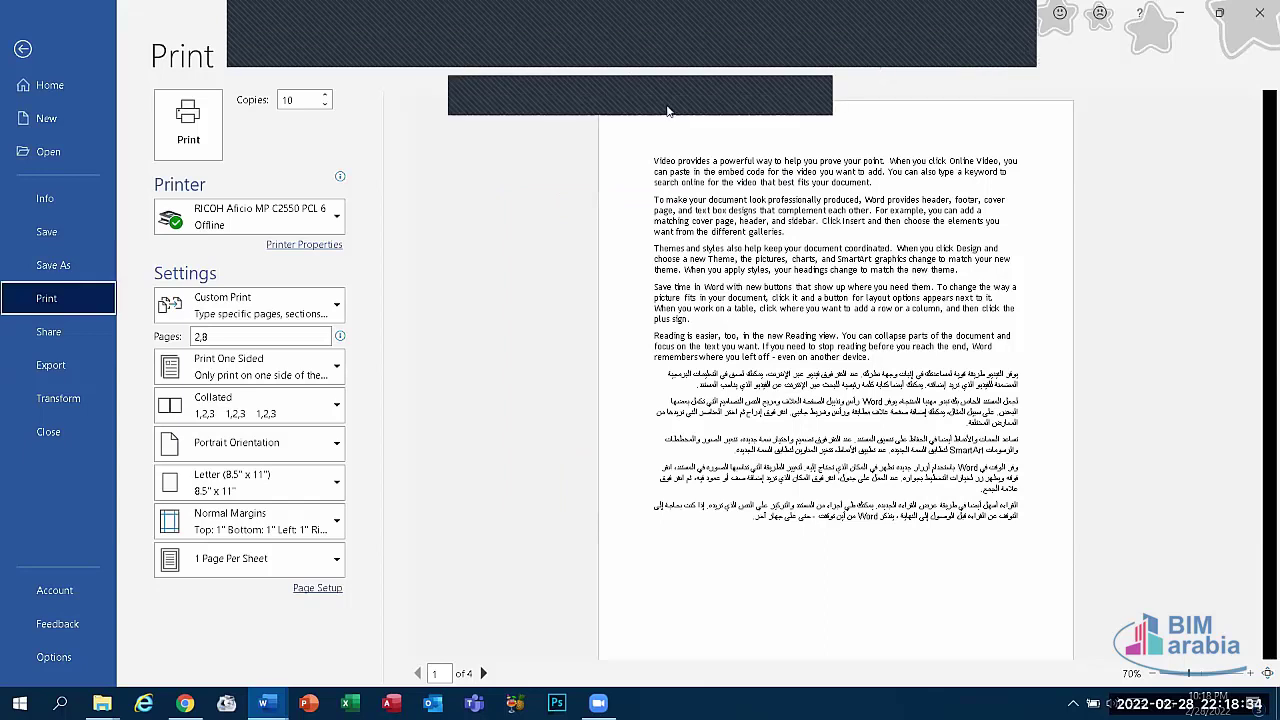
- Switch the print range from the custom 2,8 pages back to Print All Pages
{"action": "left_click", "coordinate": [221, 307]}
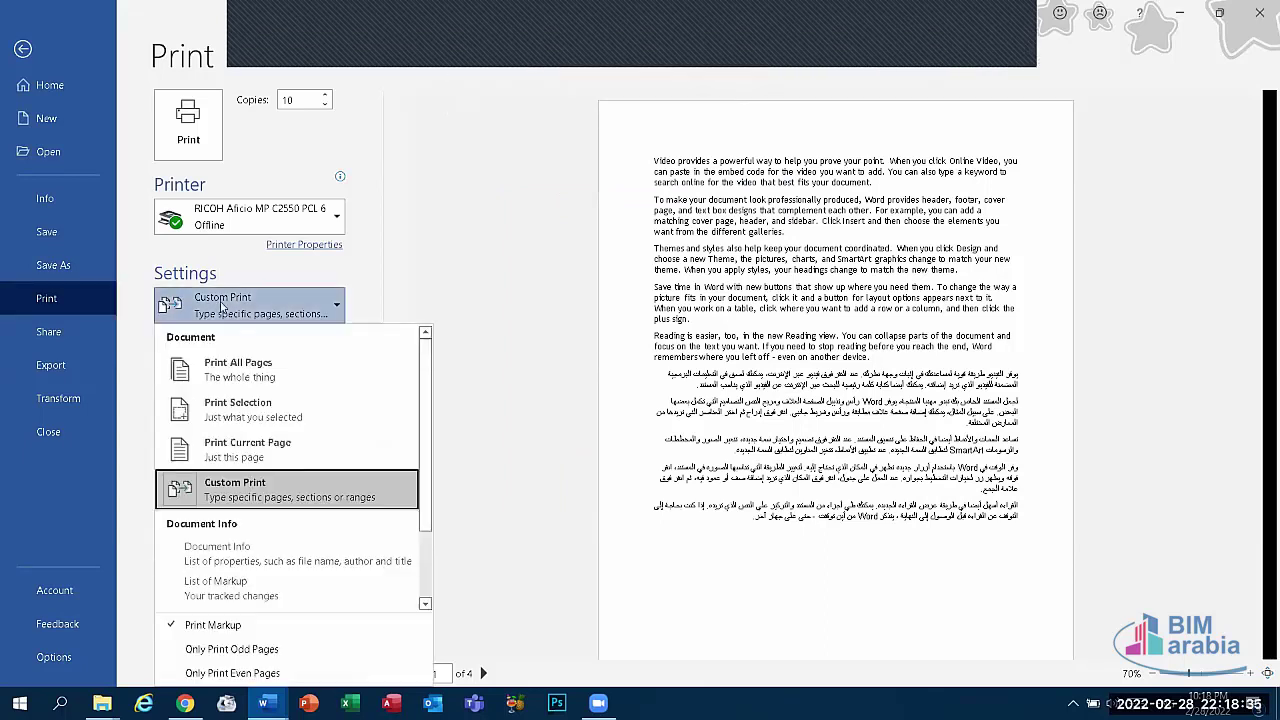
{"action": "left_click", "coordinate": [226, 492]}
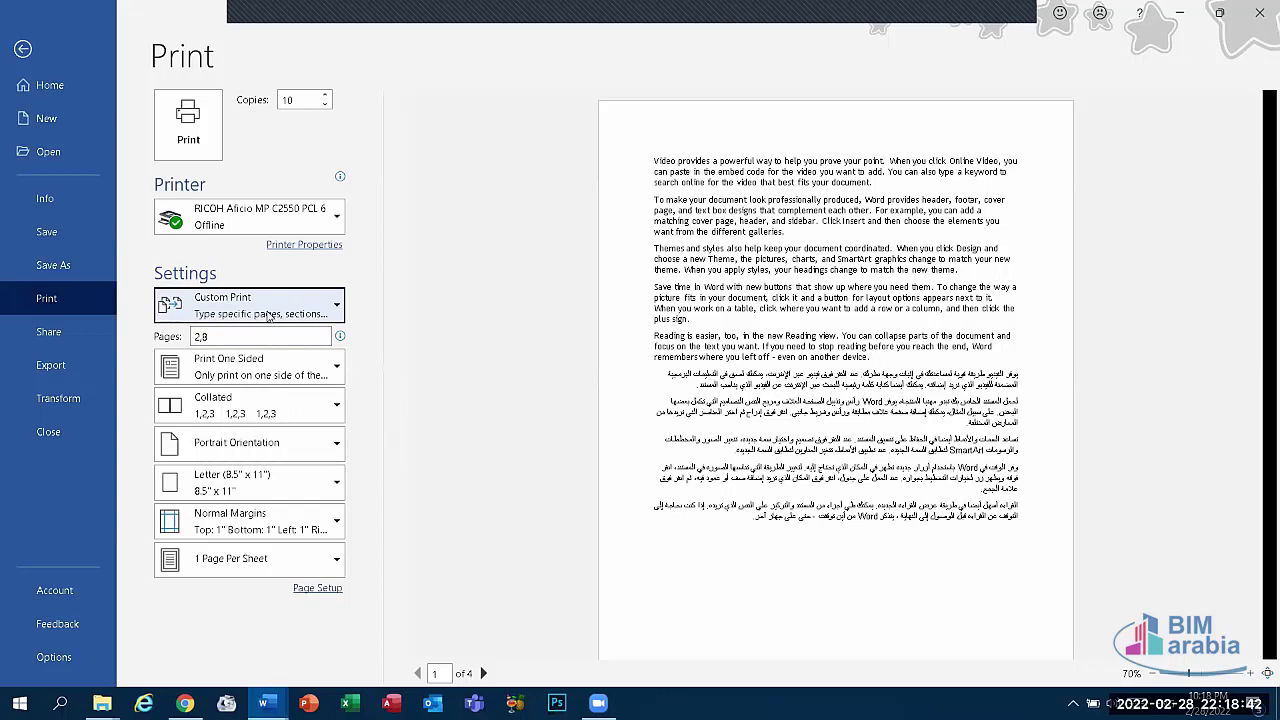
{"action": "left_click", "coordinate": [255, 307]}
{"action": "left_click", "coordinate": [256, 366]}
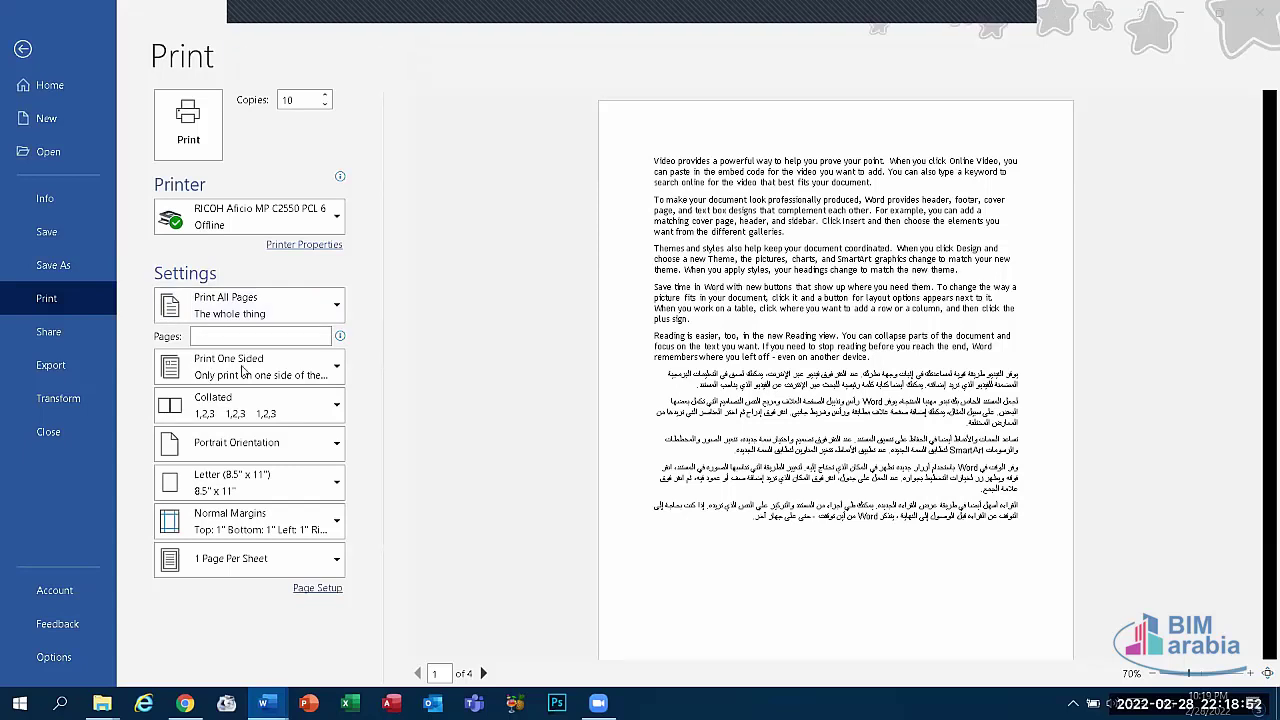
- Look over the two-sided printing choices, leaving Print One Sided unchanged
{"action": "left_click", "coordinate": [248, 368]}
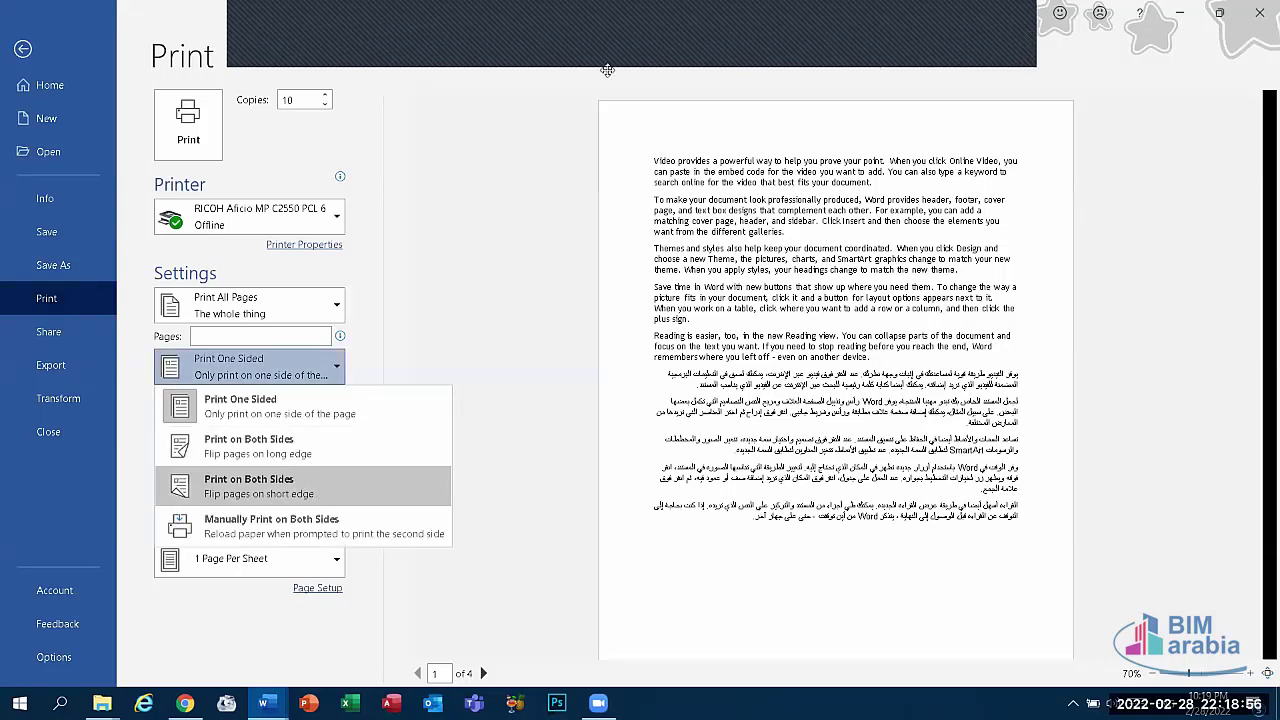
{"action": "left_click", "coordinate": [566, 22]}
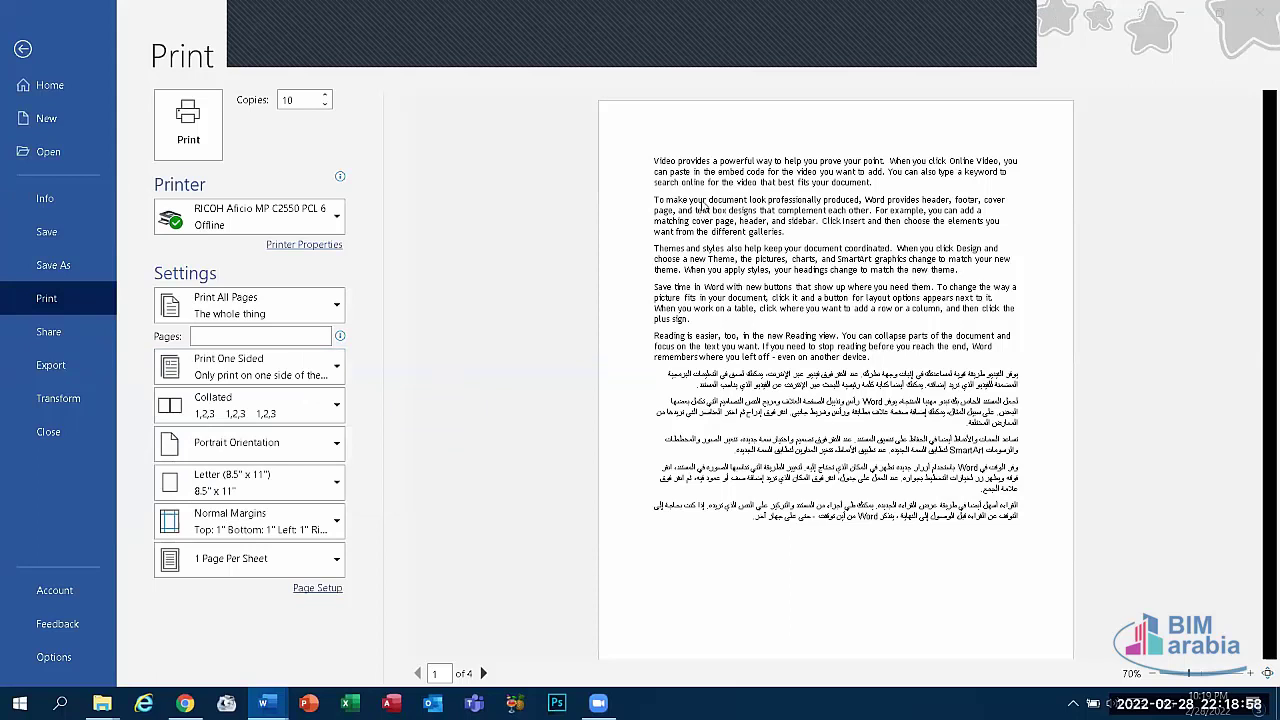
{"action": "left_click", "coordinate": [255, 364]}
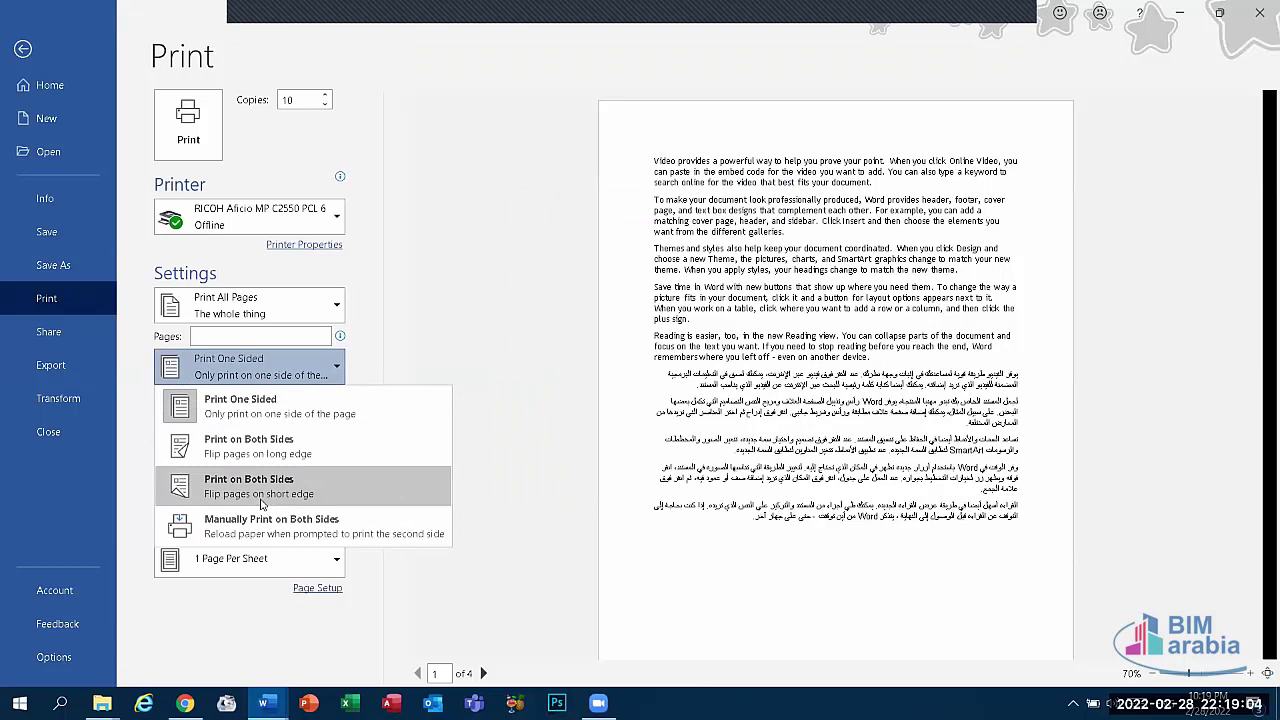
{"action": "left_click", "coordinate": [426, 379]}
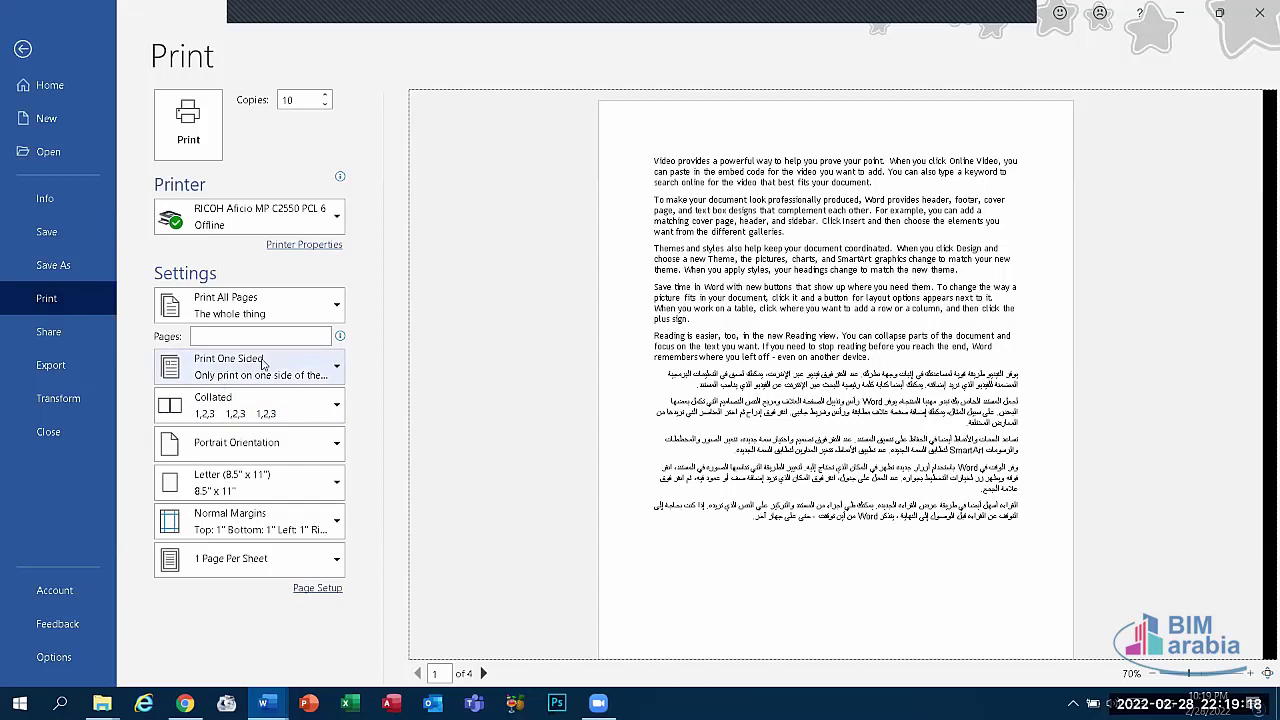
{"action": "left_click", "coordinate": [260, 366]}
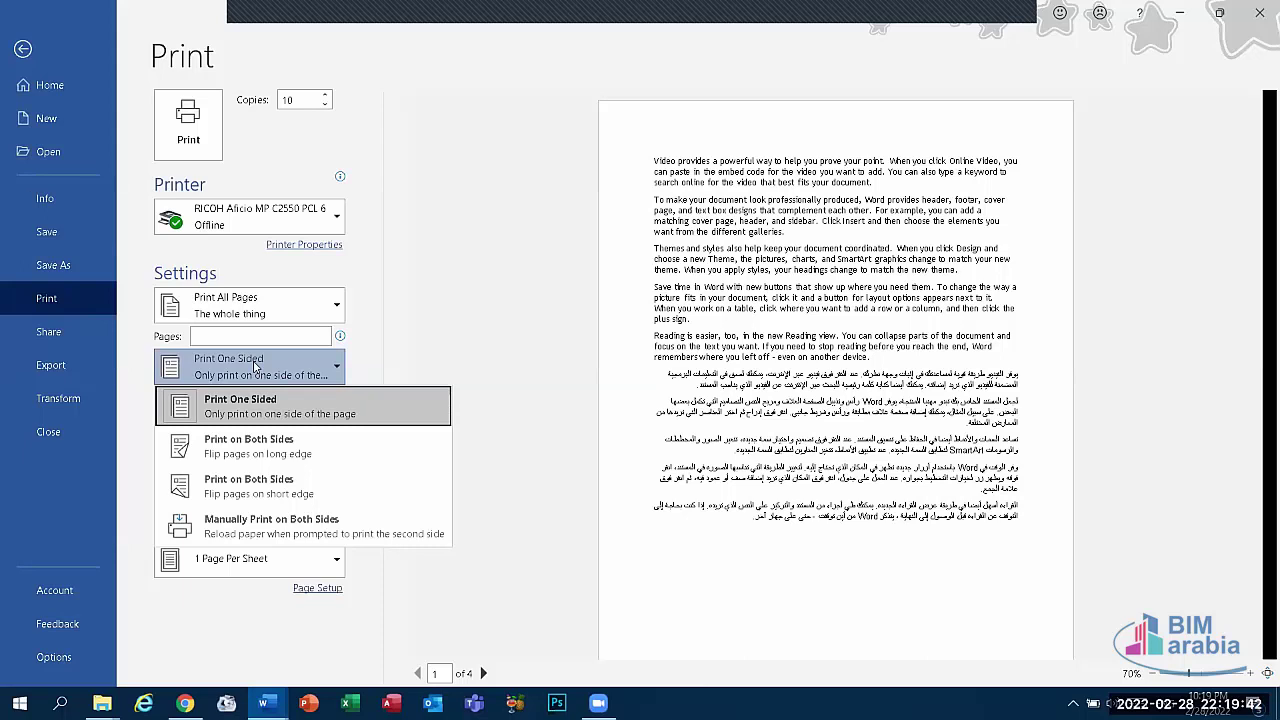
{"action": "left_click", "coordinate": [462, 283]}
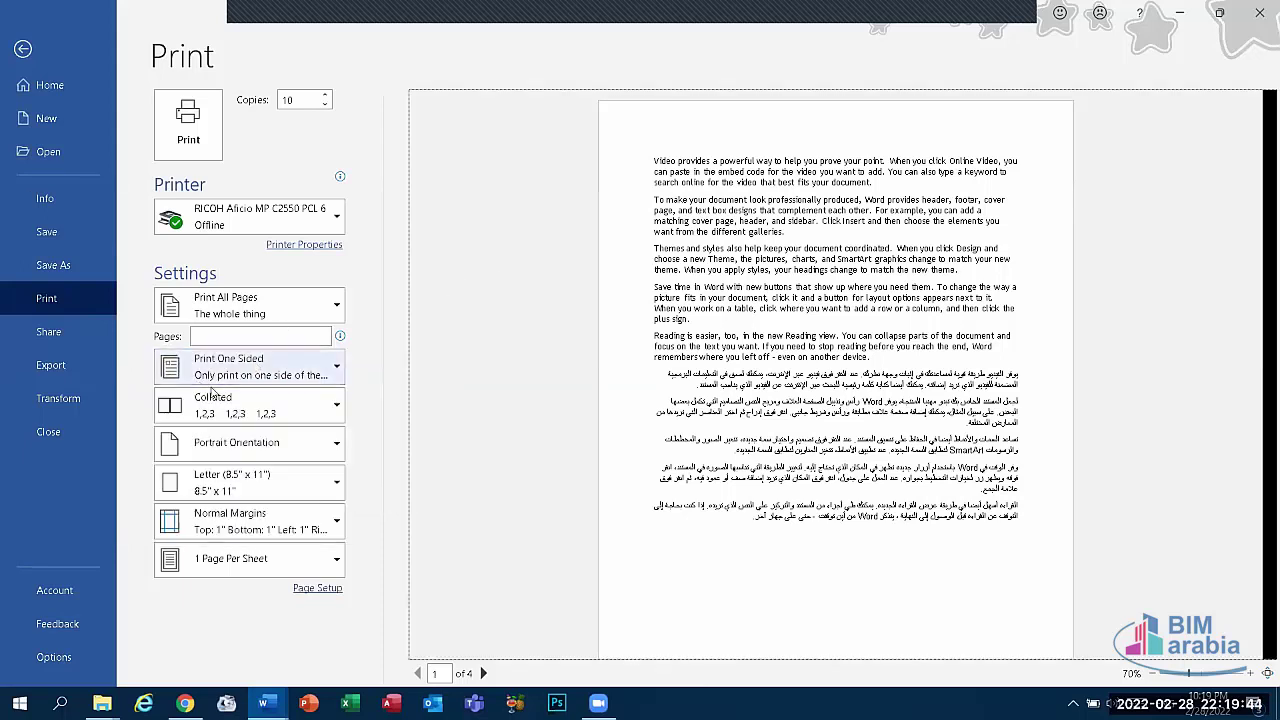
{"action": "left_click", "coordinate": [214, 403]}
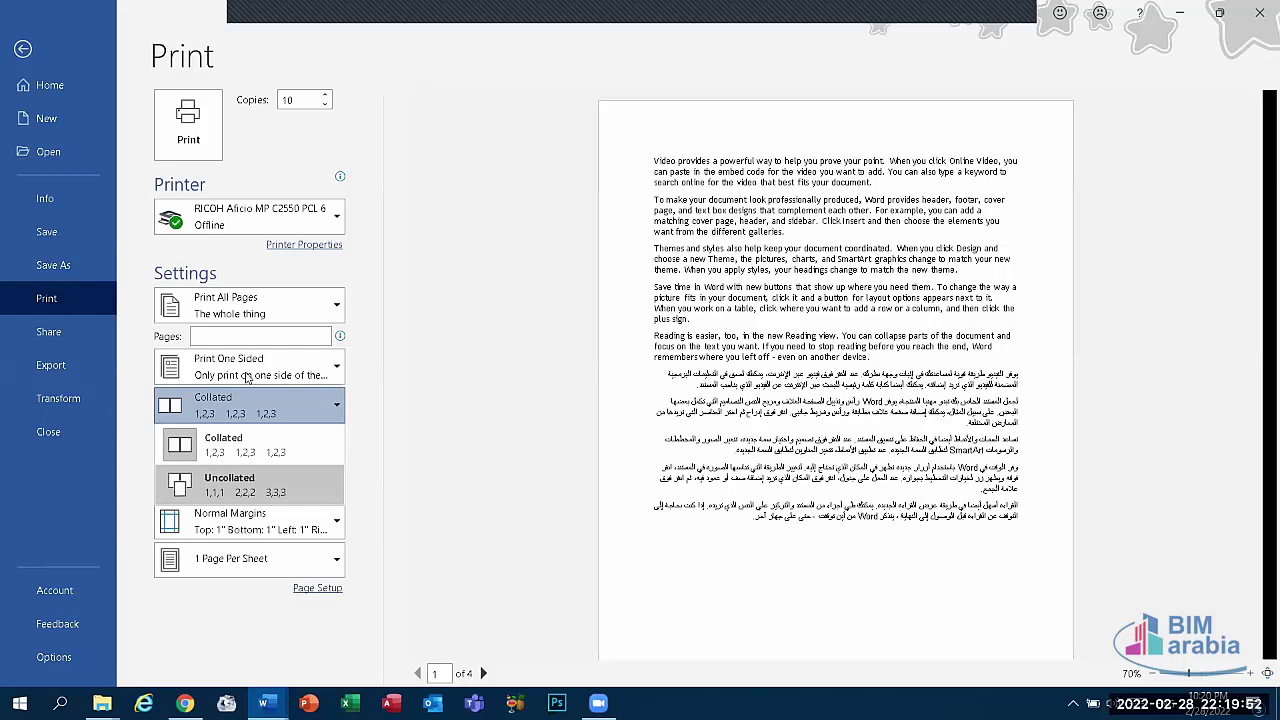
{"action": "left_click", "coordinate": [698, 297]}
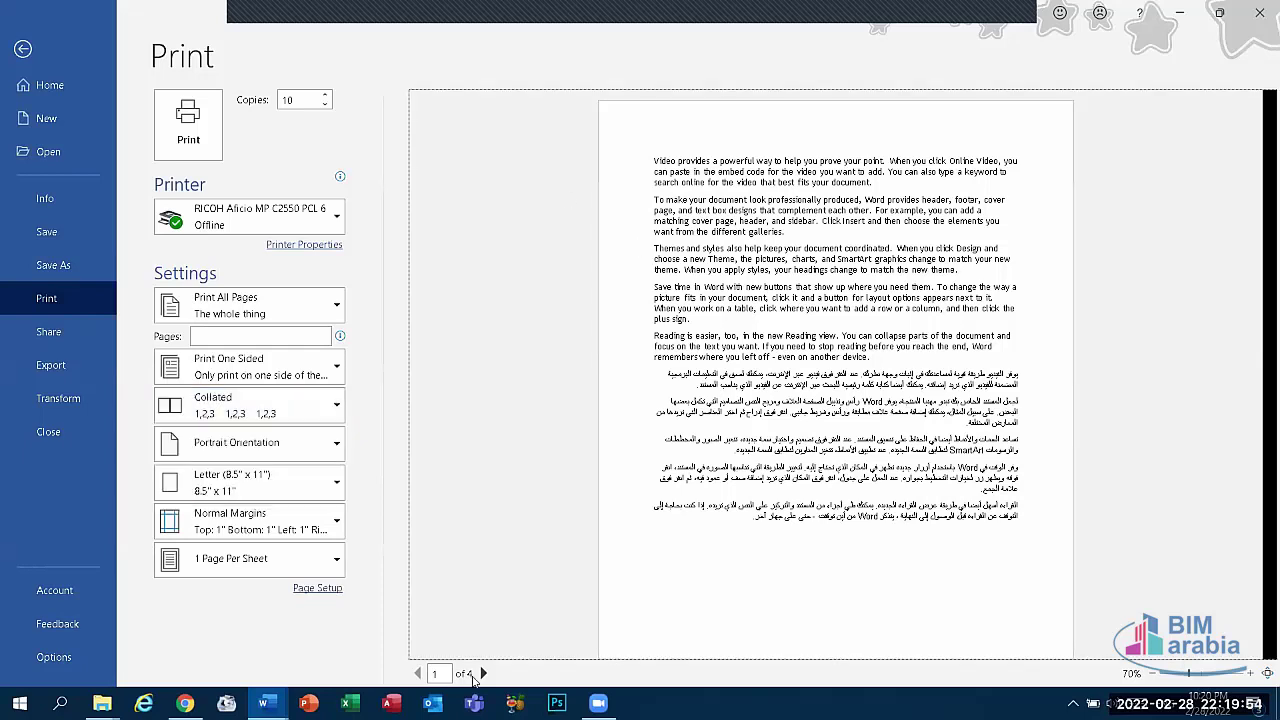
{"action": "key", "text": "Tab"}
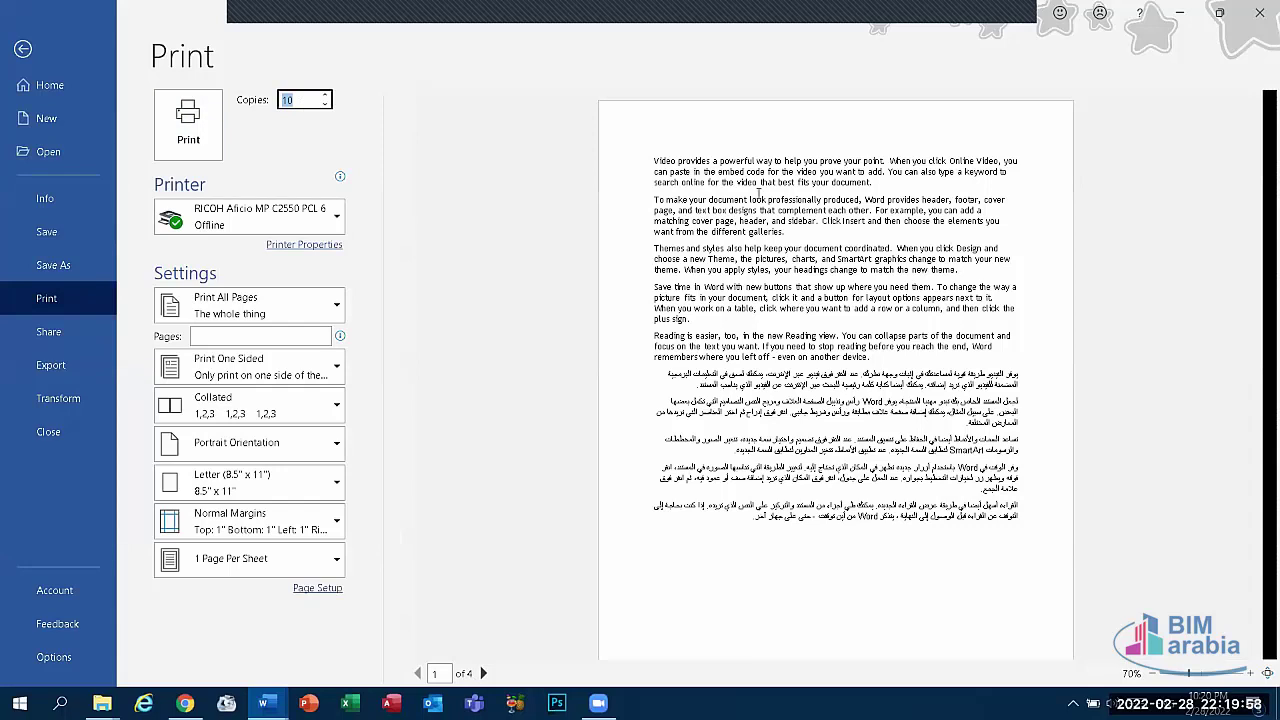
{"action": "key", "text": "Right"}
{"action": "left_click", "coordinate": [276, 415]}
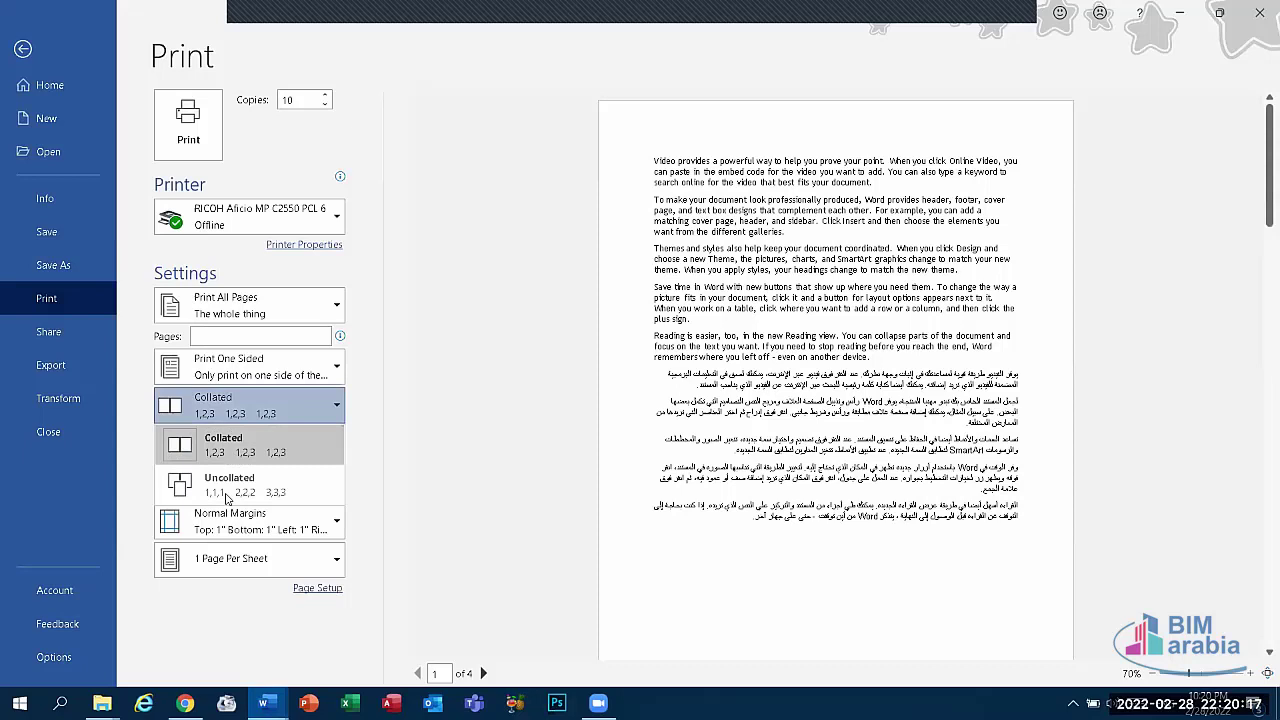
{"action": "left_click", "coordinate": [290, 445]}
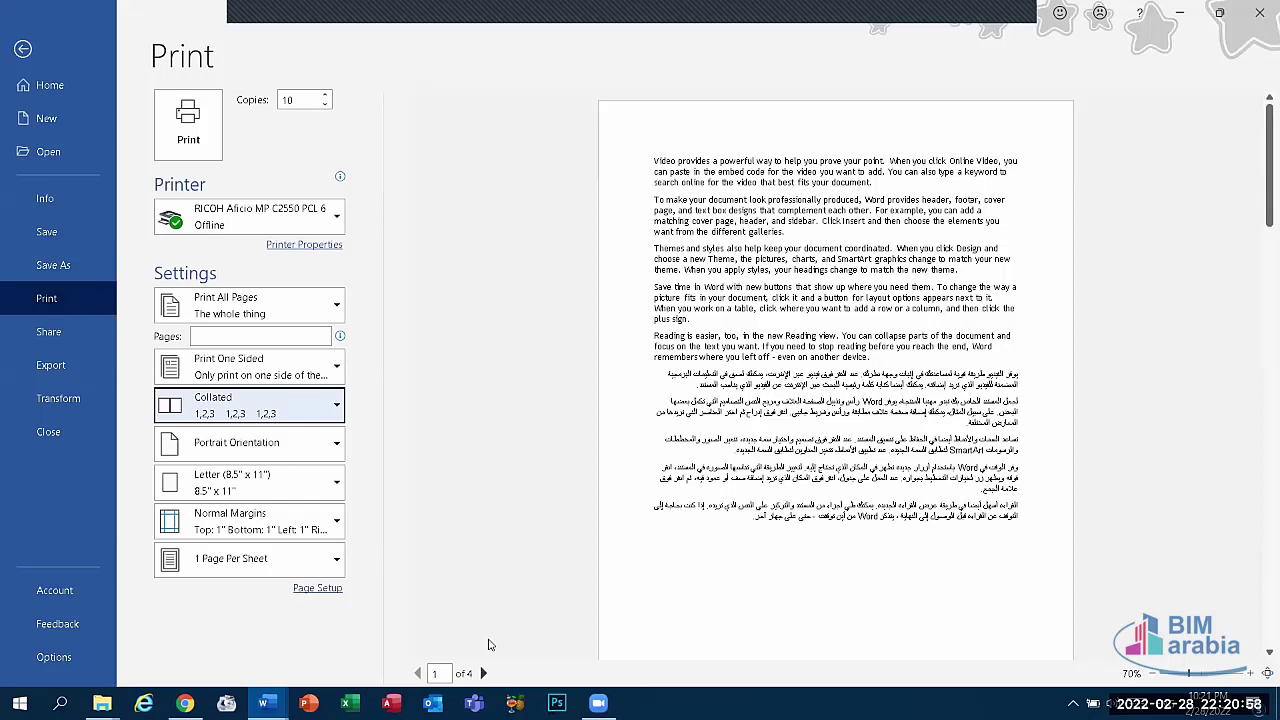
{"action": "left_click", "coordinate": [680, 97]}
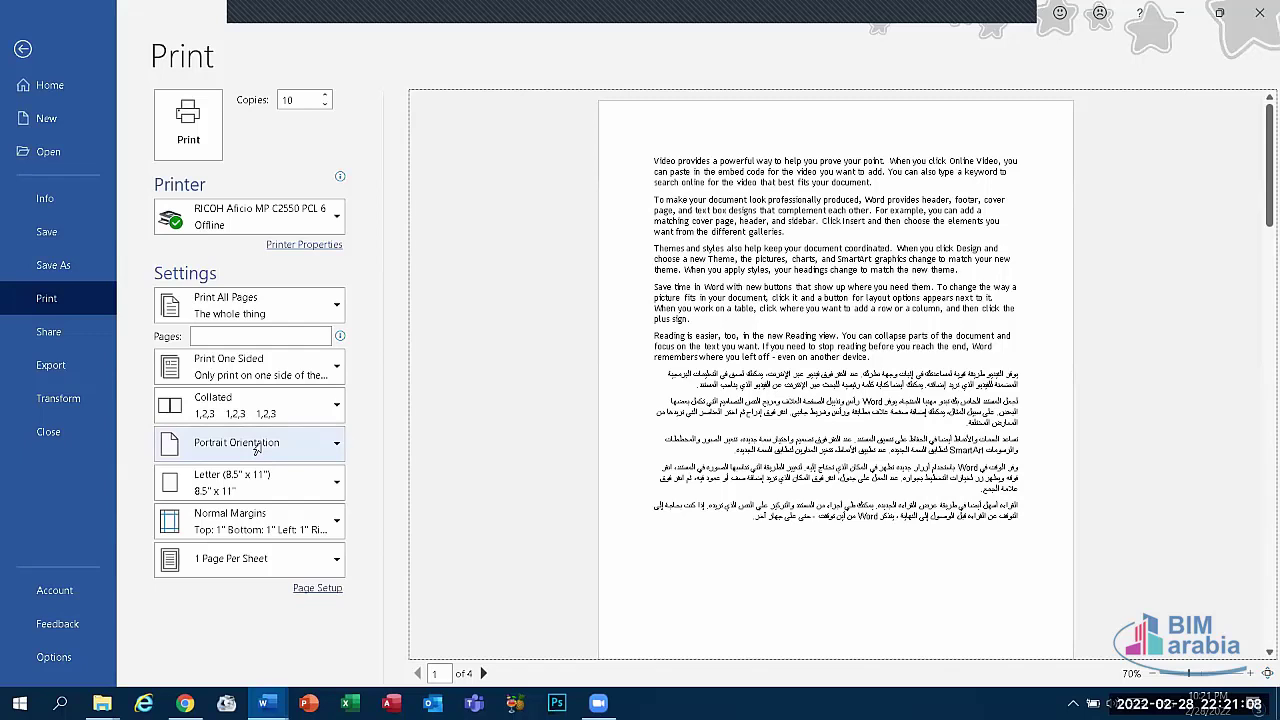
{"action": "left_click", "coordinate": [277, 455]}
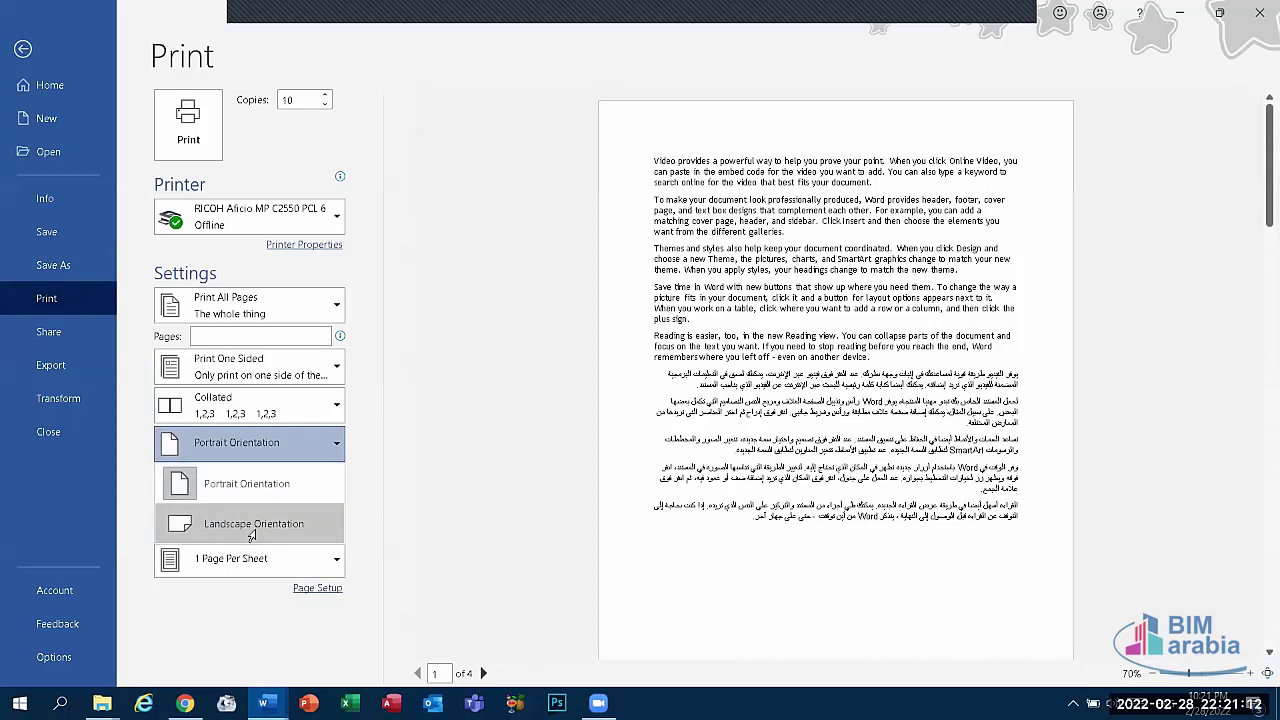
{"action": "left_click", "coordinate": [252, 530]}
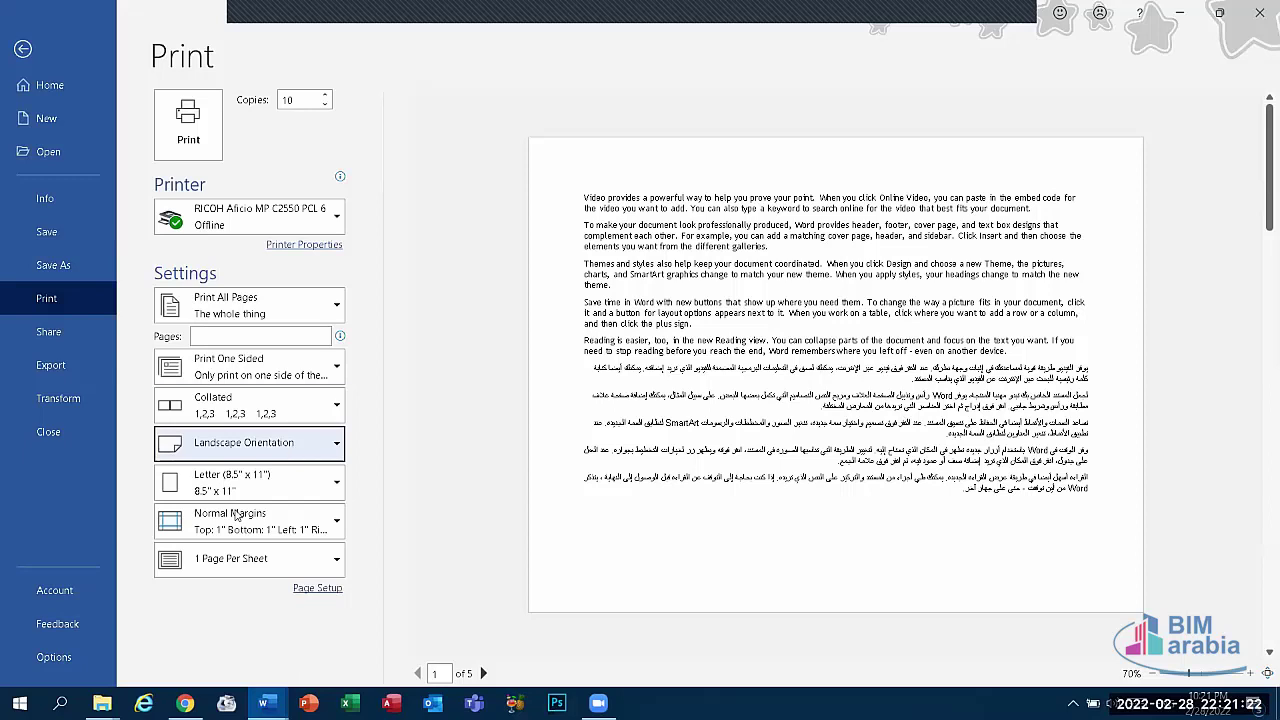
{"action": "left_click", "coordinate": [290, 448]}
{"action": "key", "text": "Return"}
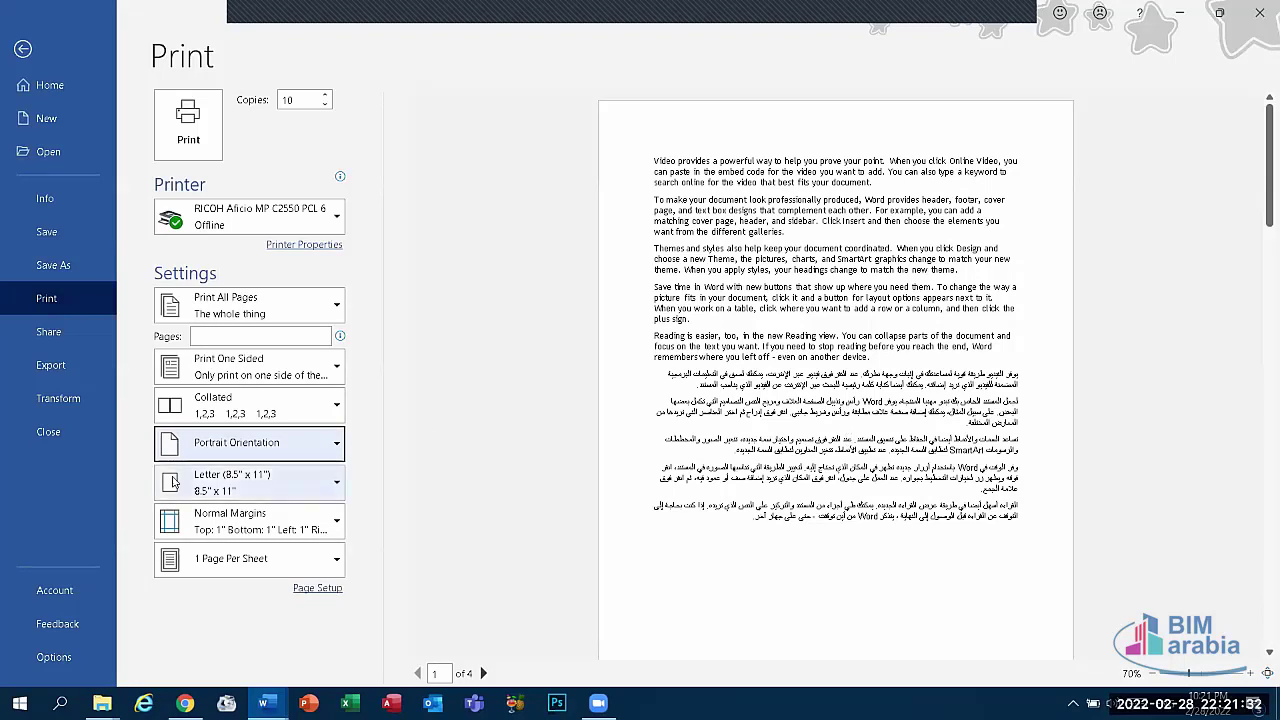
- Try A4, Executive, 5.5" x 8.5" and 11" x 17" as the print paper size
{"action": "left_click", "coordinate": [279, 480]}
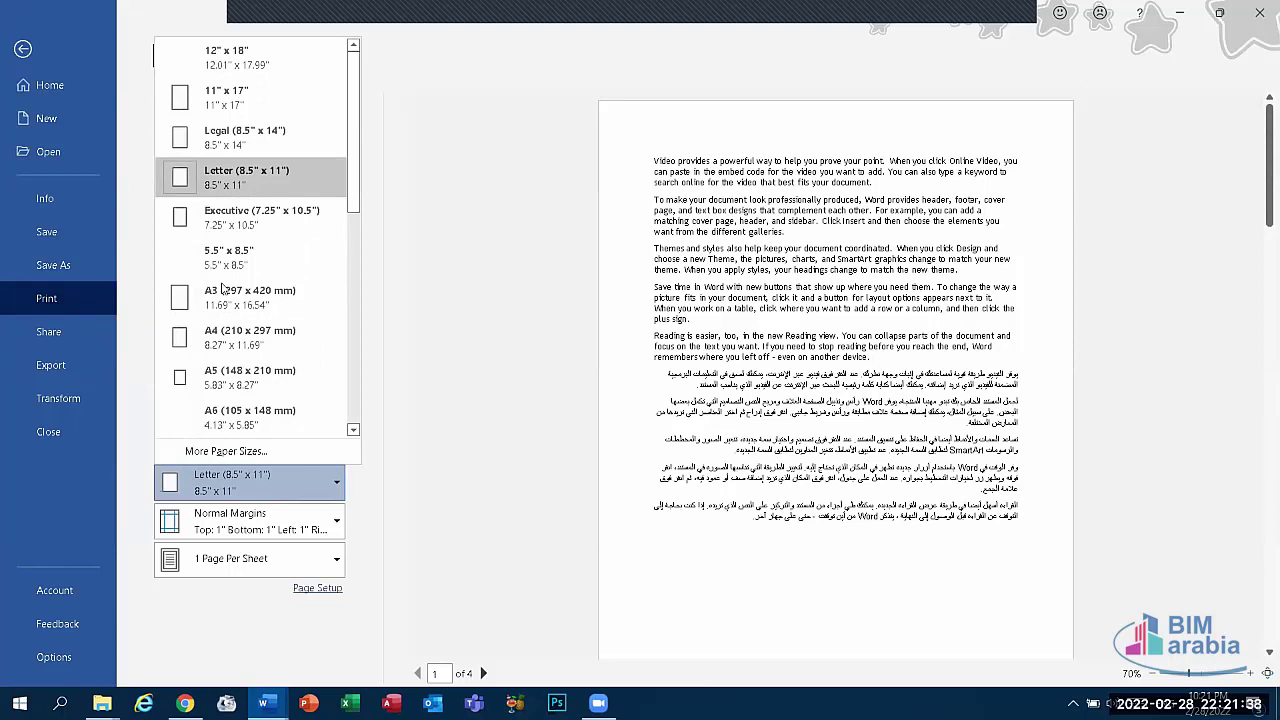
{"action": "scroll", "coordinate": [245, 205], "scroll_direction": "down", "scroll_amount": 1}
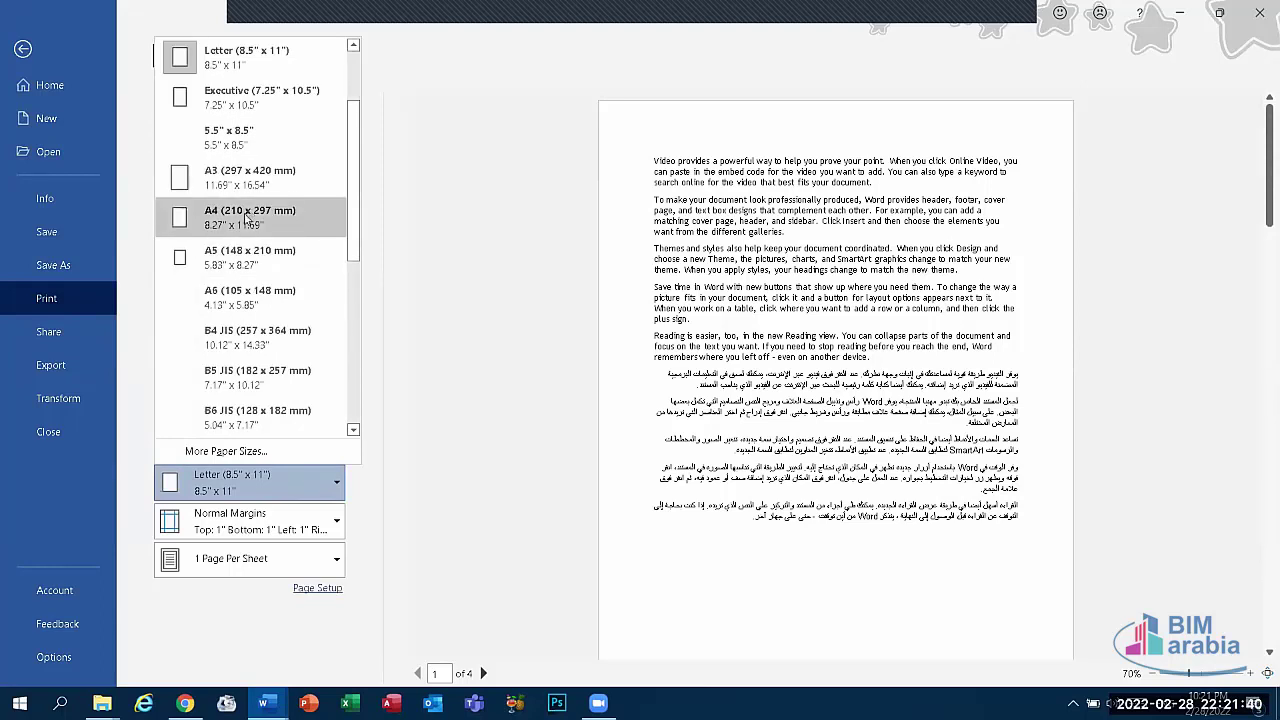
{"action": "left_click", "coordinate": [248, 214]}
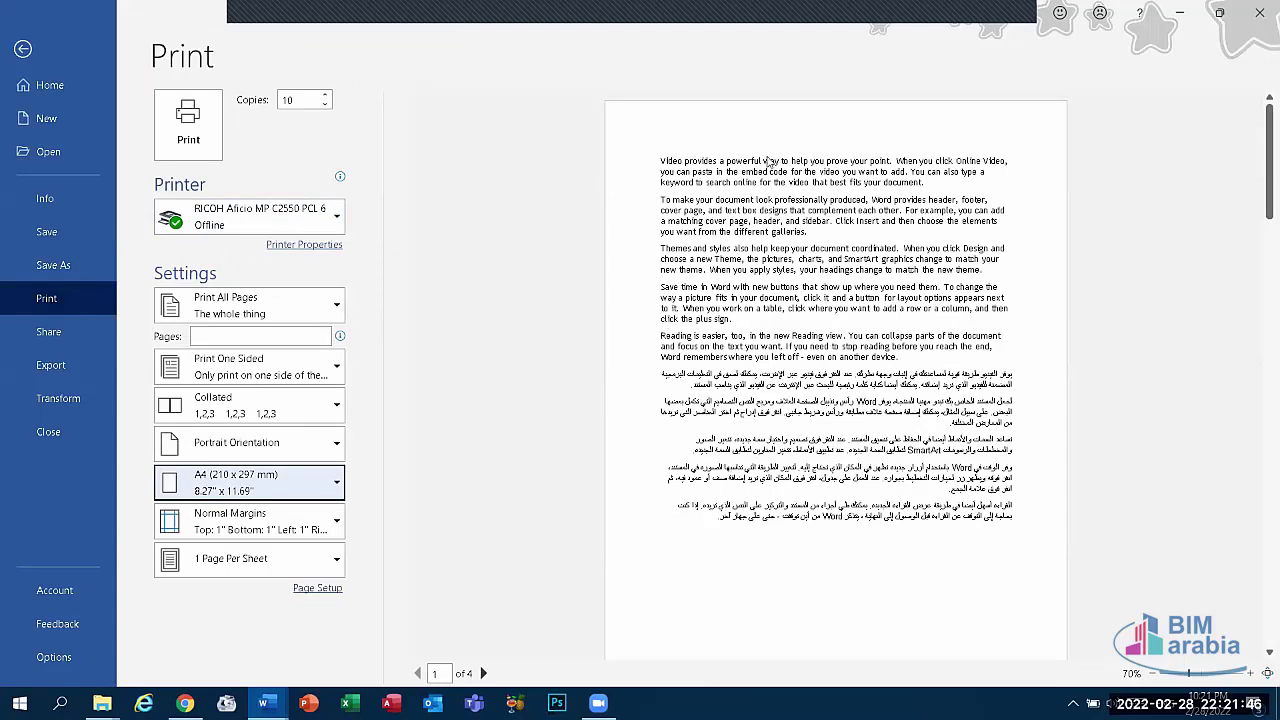
{"action": "left_click", "coordinate": [320, 488]}
{"action": "left_click", "coordinate": [272, 224]}
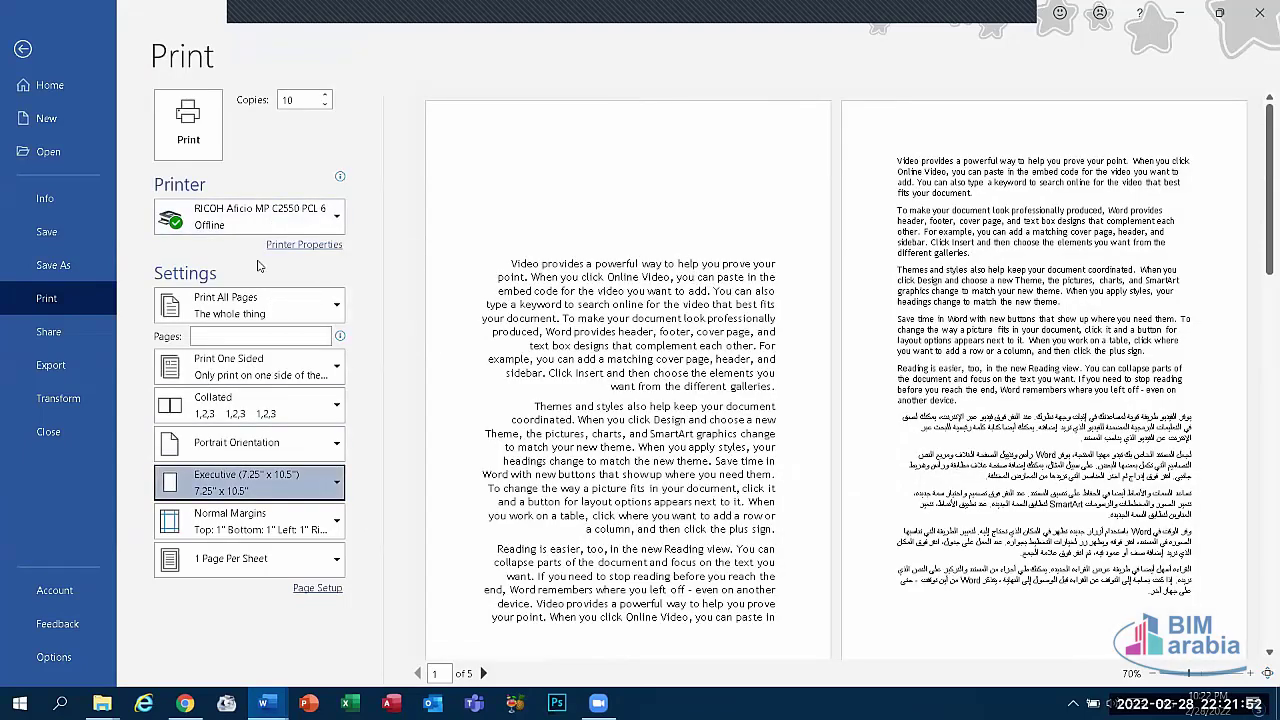
{"action": "left_click", "coordinate": [300, 482]}
{"action": "left_click", "coordinate": [268, 262]}
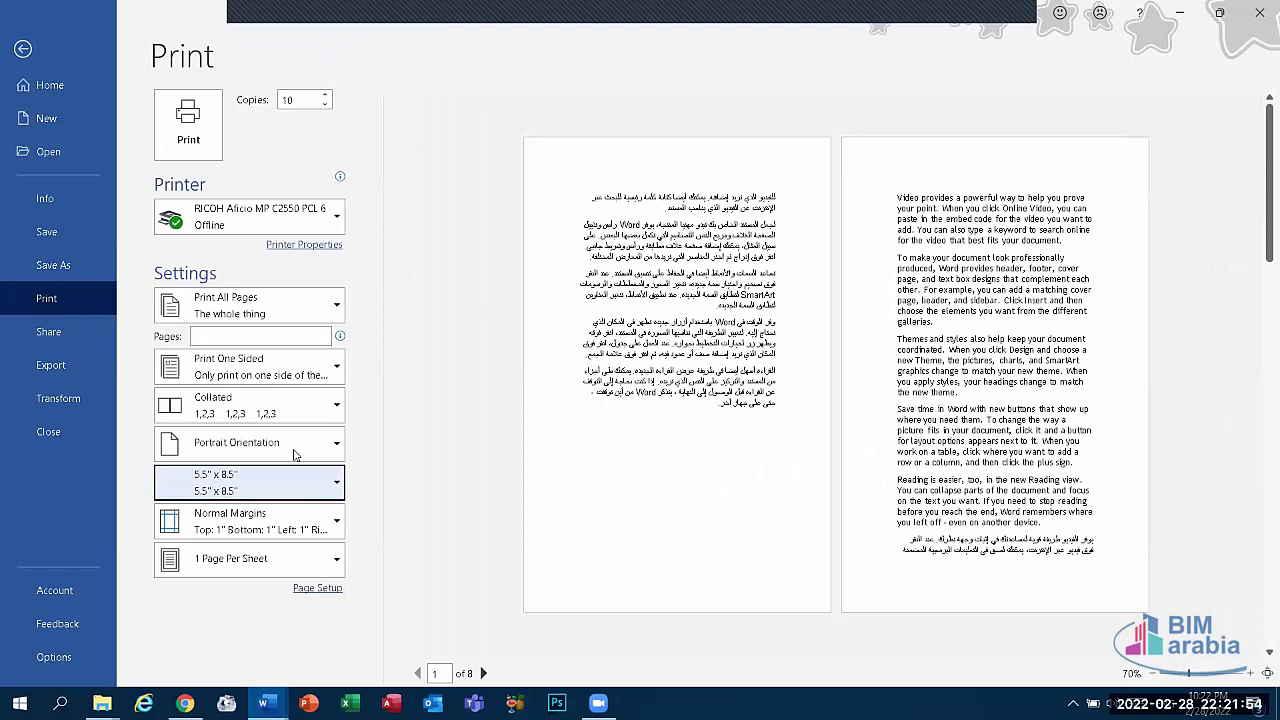
{"action": "left_click", "coordinate": [296, 490]}
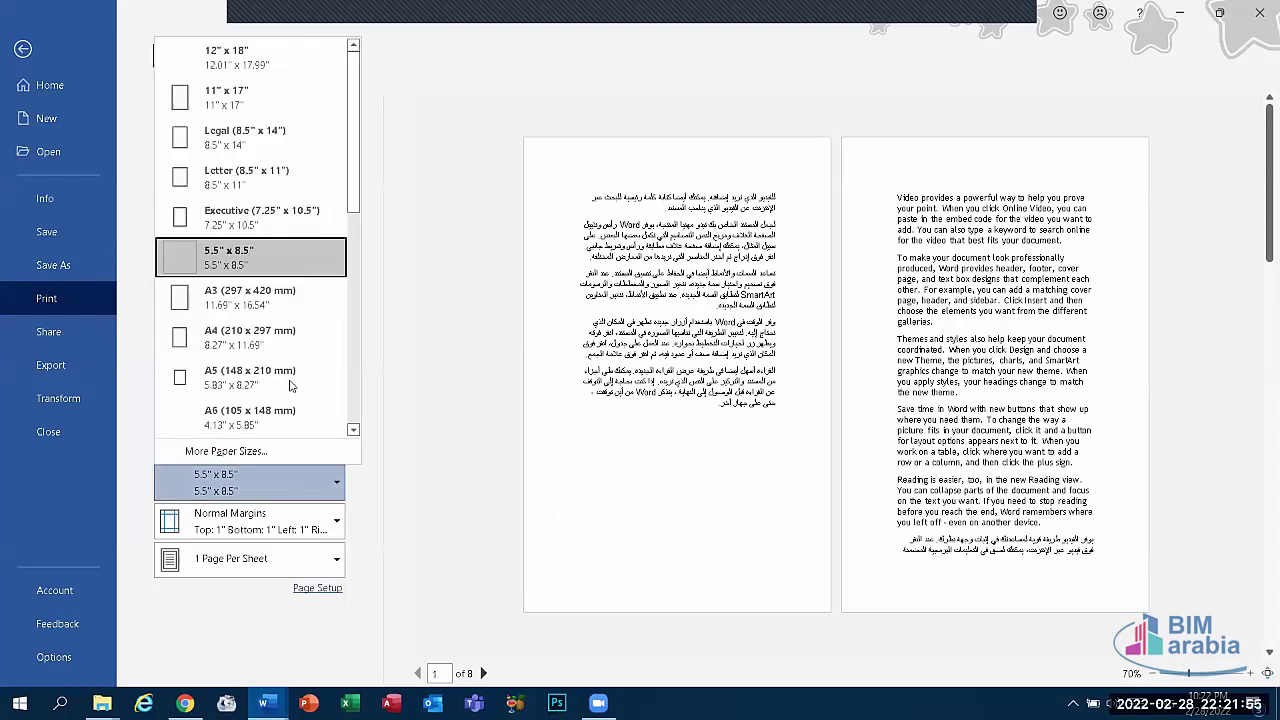
{"action": "left_click", "coordinate": [222, 112]}
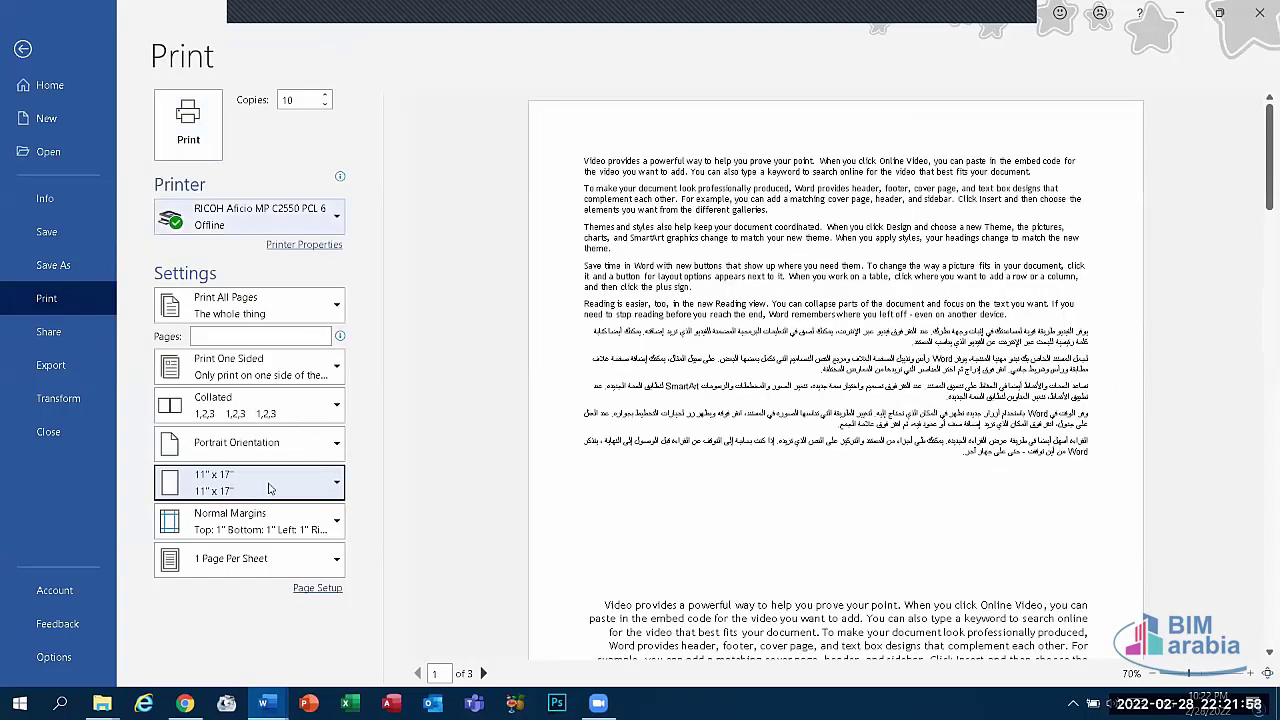
- Preview 16K (195 x 267 mm) and Com10 envelope sizes, then settle on A4 (210 x 297 mm)
{"action": "left_click", "coordinate": [268, 488]}
{"action": "scroll", "coordinate": [241, 424], "scroll_direction": "down", "scroll_amount": 3}
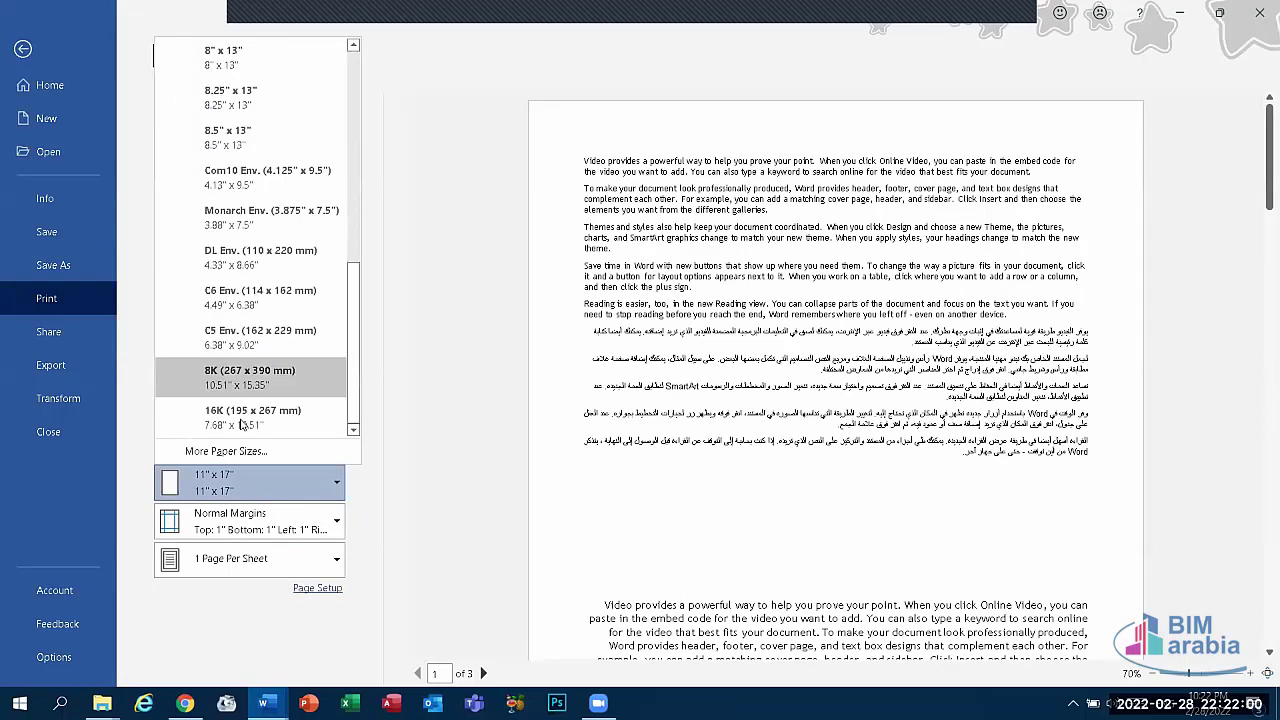
{"action": "left_click", "coordinate": [241, 418]}
{"action": "left_click", "coordinate": [262, 484]}
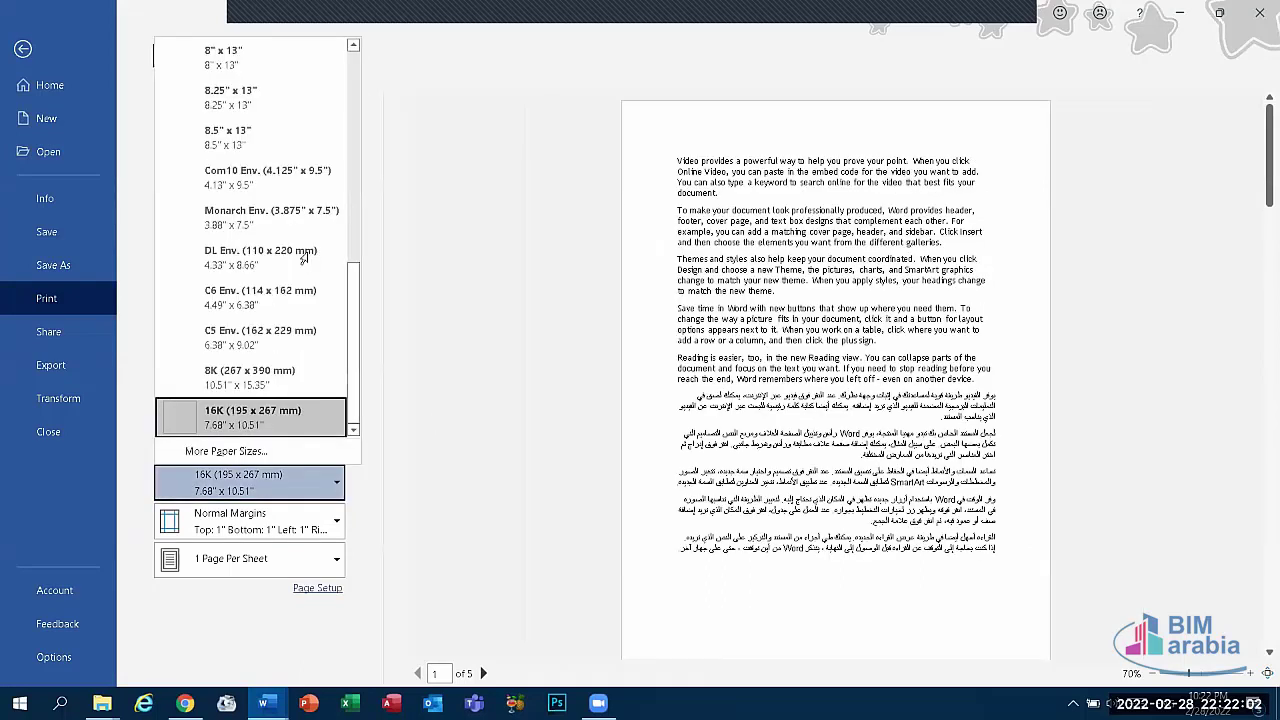
{"action": "left_click", "coordinate": [265, 177]}
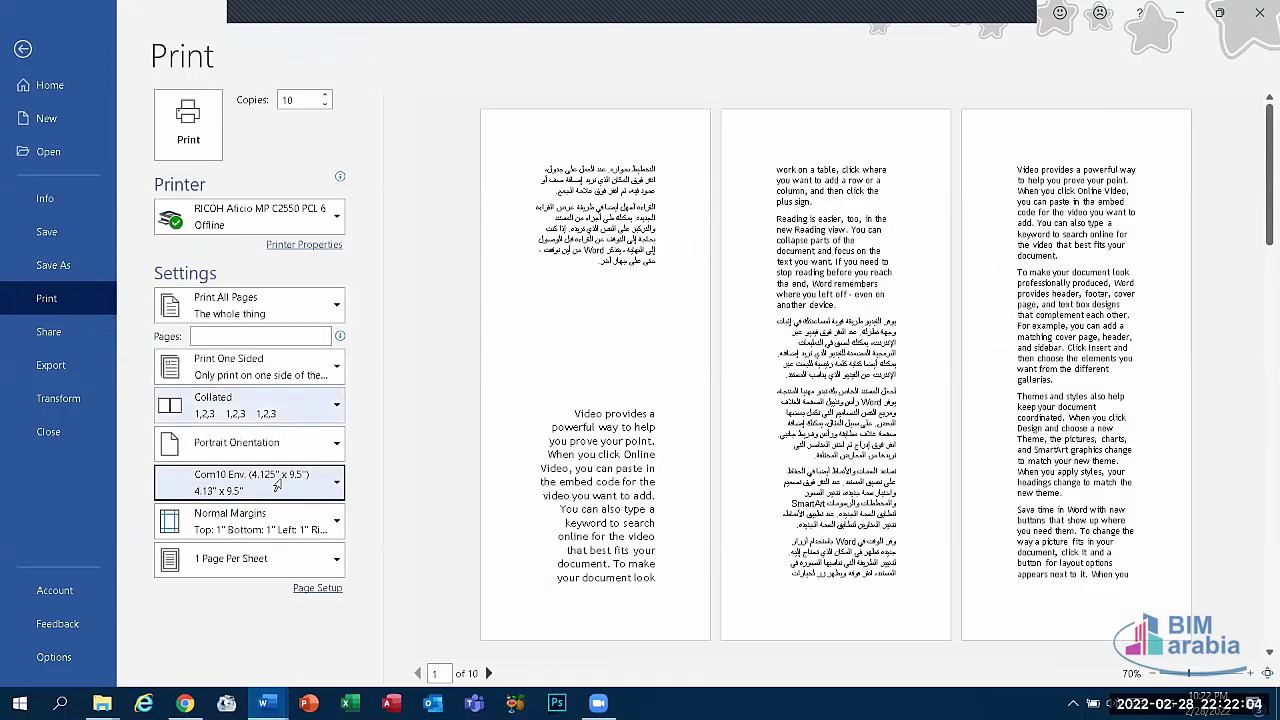
{"action": "left_click", "coordinate": [262, 485]}
{"action": "scroll", "coordinate": [240, 228], "scroll_direction": "up", "scroll_amount": 1}
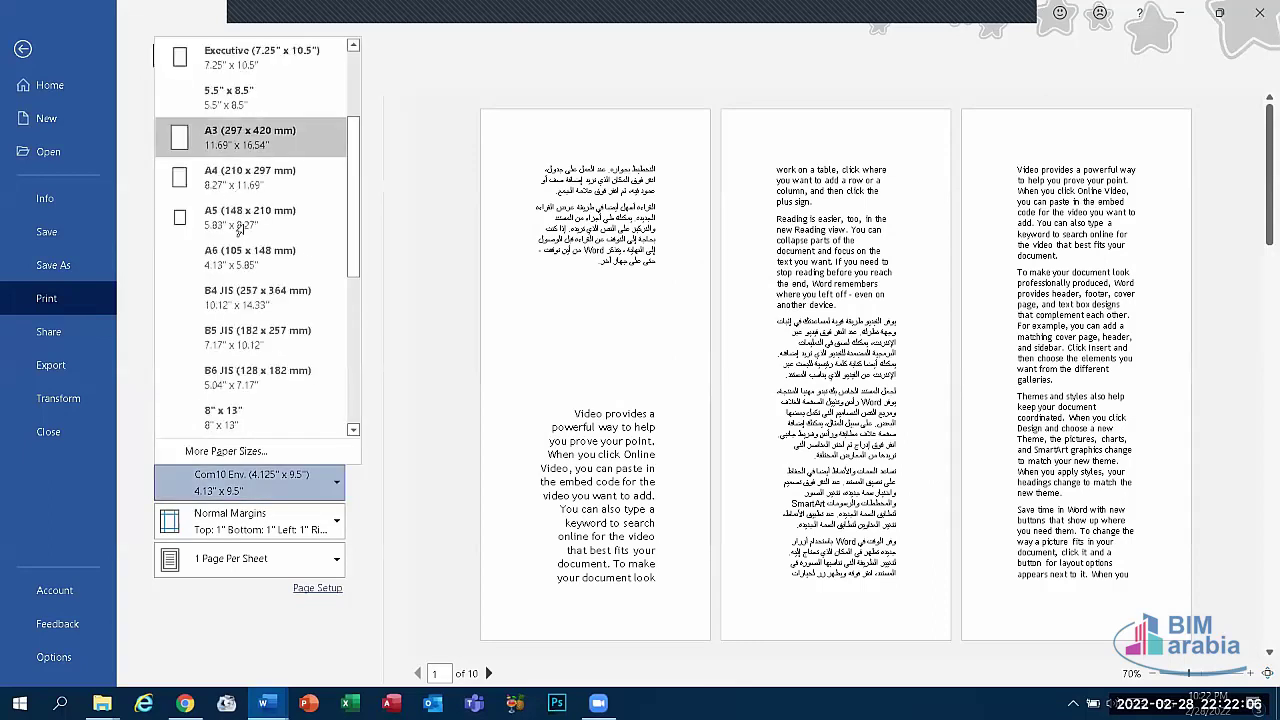
{"action": "scroll", "coordinate": [240, 228], "scroll_direction": "up", "scroll_amount": 2}
{"action": "left_click", "coordinate": [240, 330]}
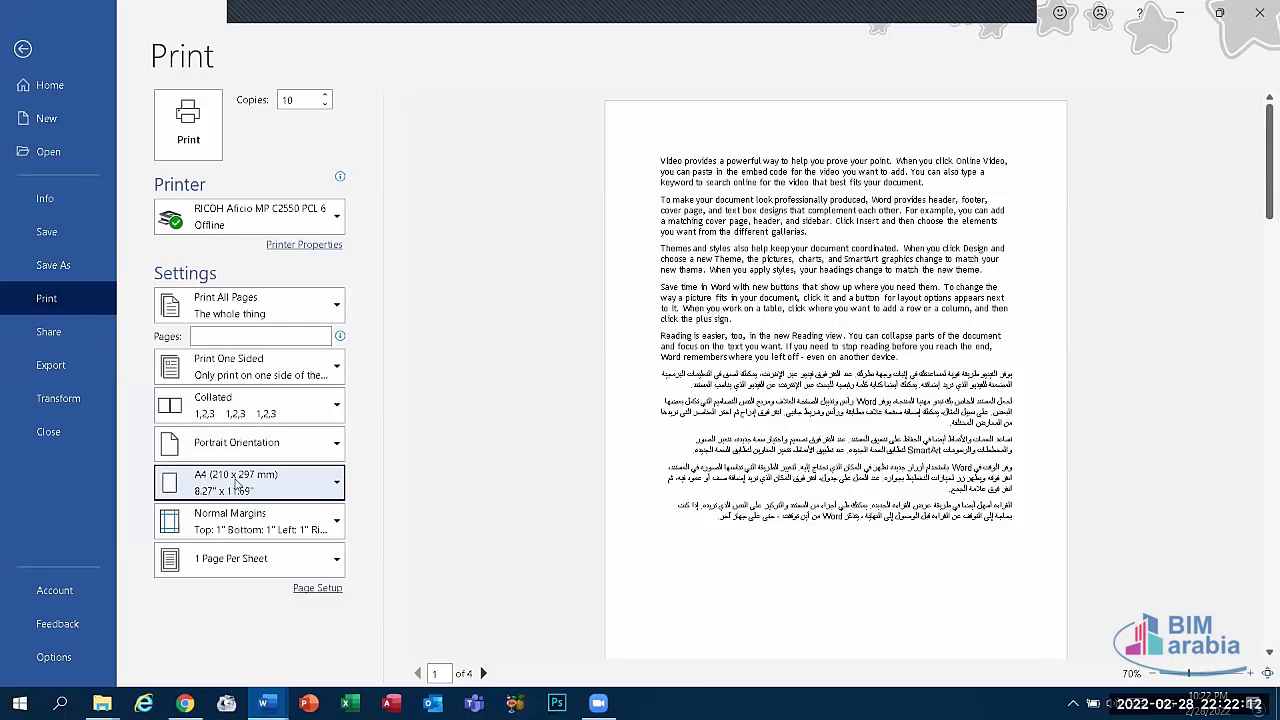
{"action": "left_click", "coordinate": [237, 483]}
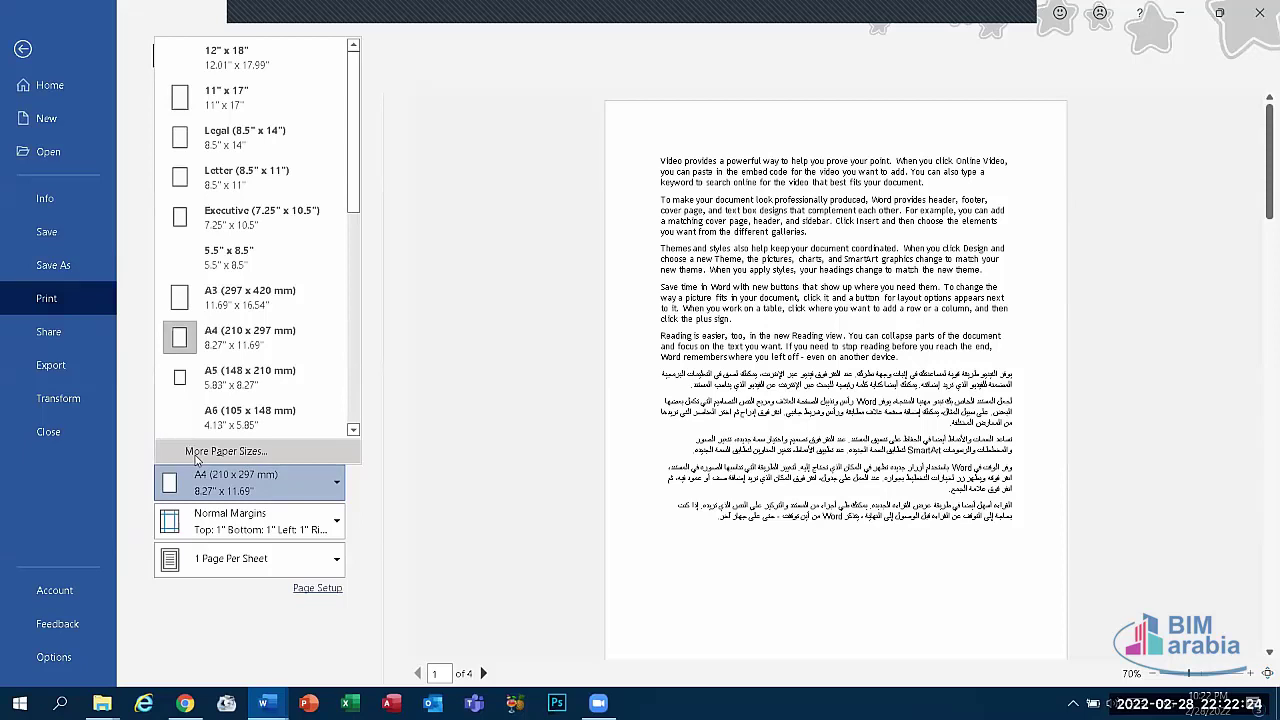
- Review the paper width under More Paper Sizes and accept the settings unchanged
{"action": "left_click", "coordinate": [214, 452]}
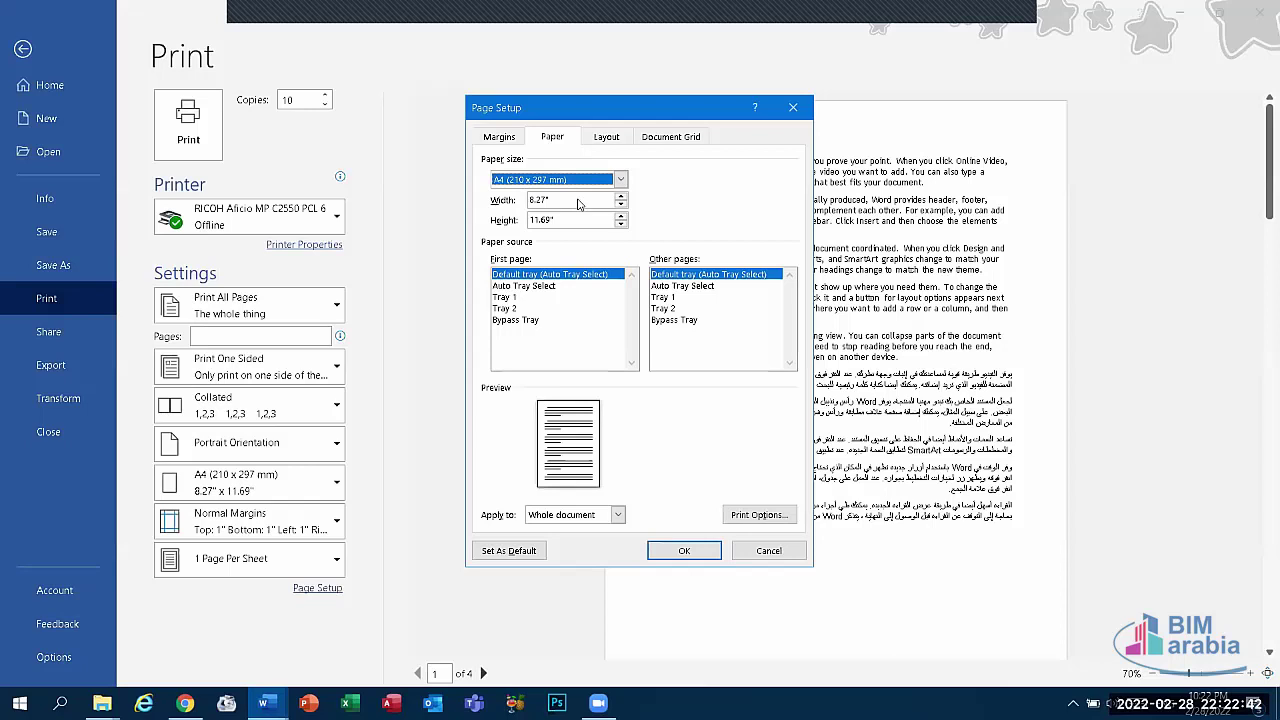
{"action": "left_click", "coordinate": [578, 201]}
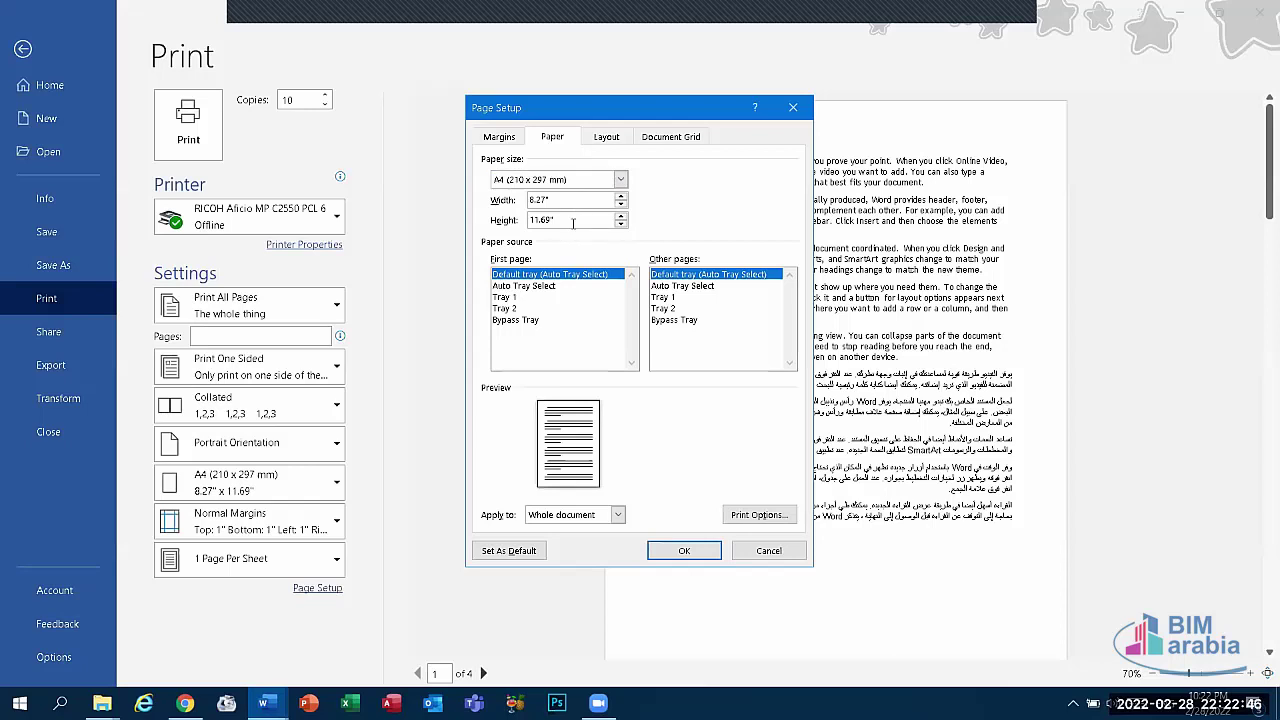
{"action": "left_click", "coordinate": [684, 551]}
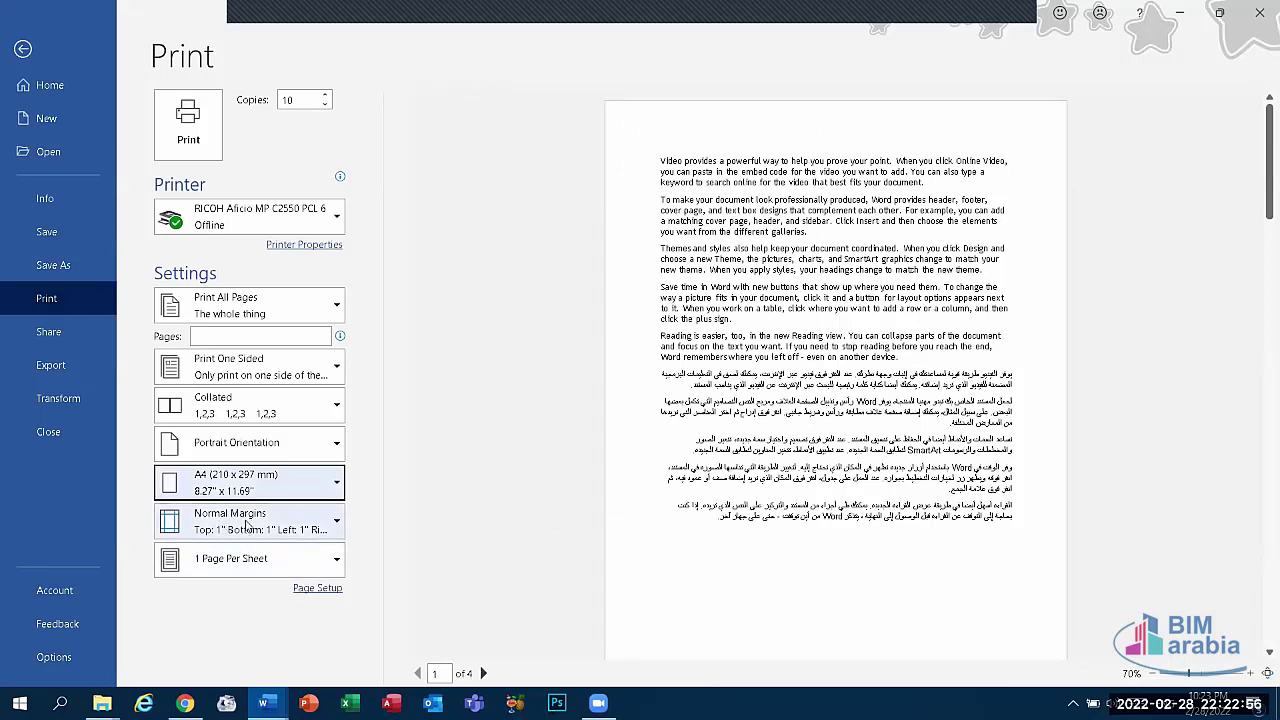
- Keep Normal margins and exit the Print view back to the document
{"action": "left_click", "coordinate": [248, 523]}
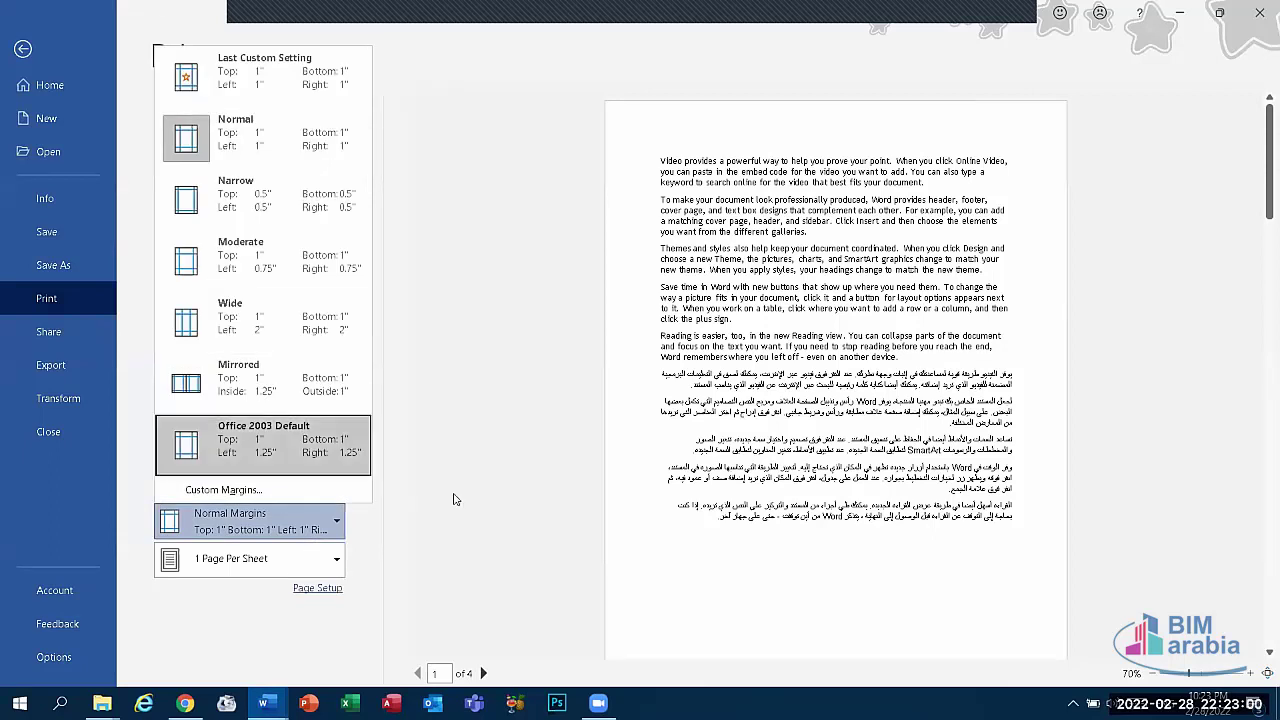
{"action": "left_click", "coordinate": [468, 441]}
{"action": "key", "text": "Escape"}
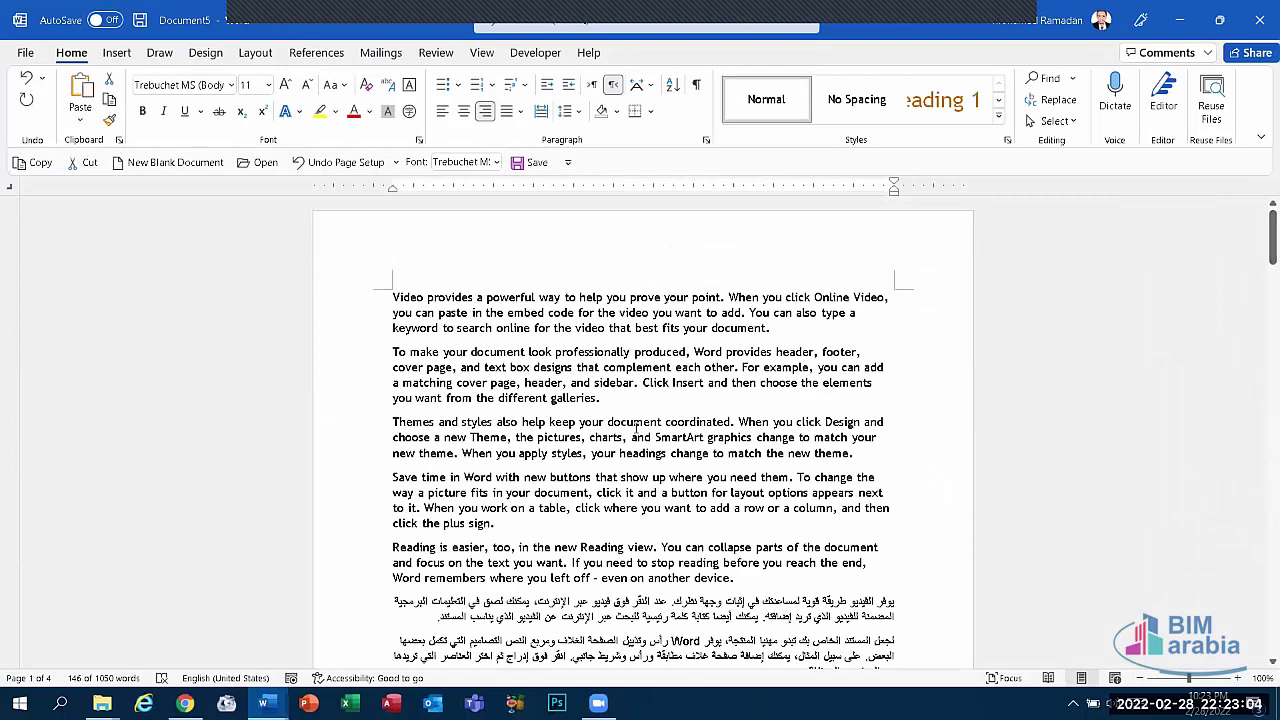
- Edit the blank line above the right-aligned 'Video provides…' paragraph so it starts on the next page
{"action": "left_click", "coordinate": [392, 340]}
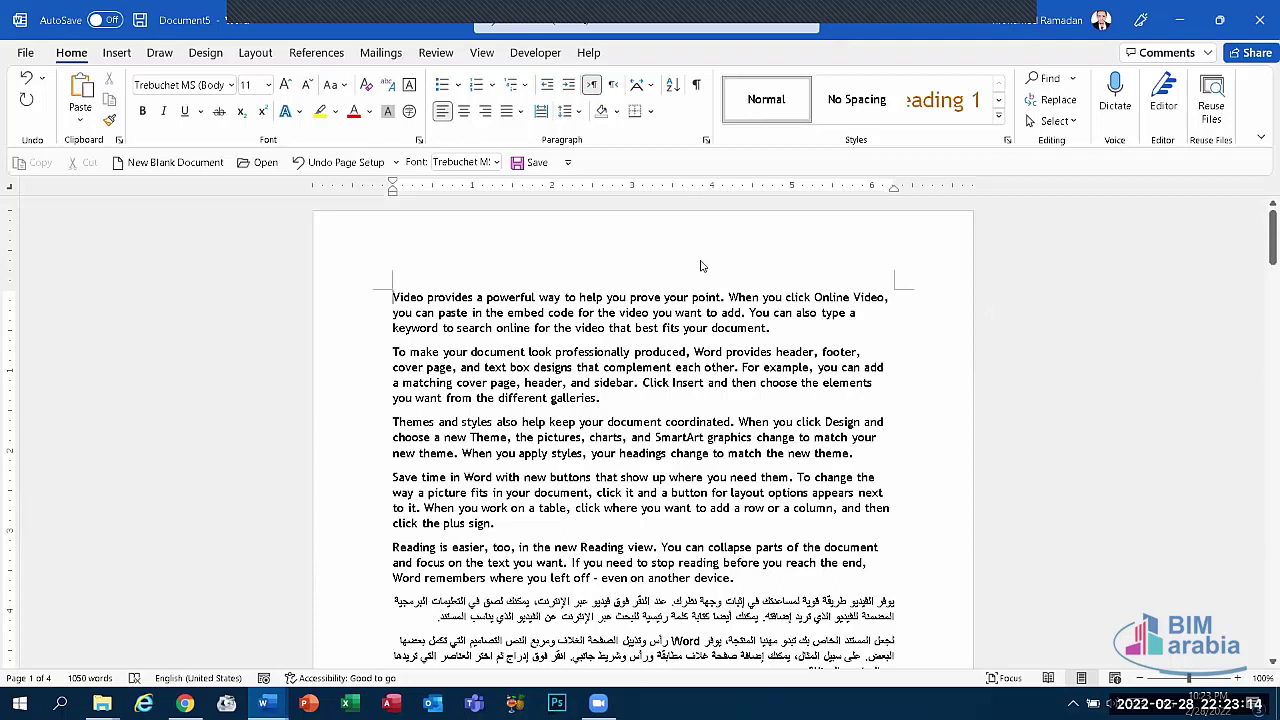
{"action": "scroll", "coordinate": [703, 266], "scroll_direction": "down", "scroll_amount": 3}
{"action": "scroll", "coordinate": [703, 266], "scroll_direction": "down", "scroll_amount": 3}
{"action": "scroll", "coordinate": [668, 525], "scroll_direction": "down", "scroll_amount": 3}
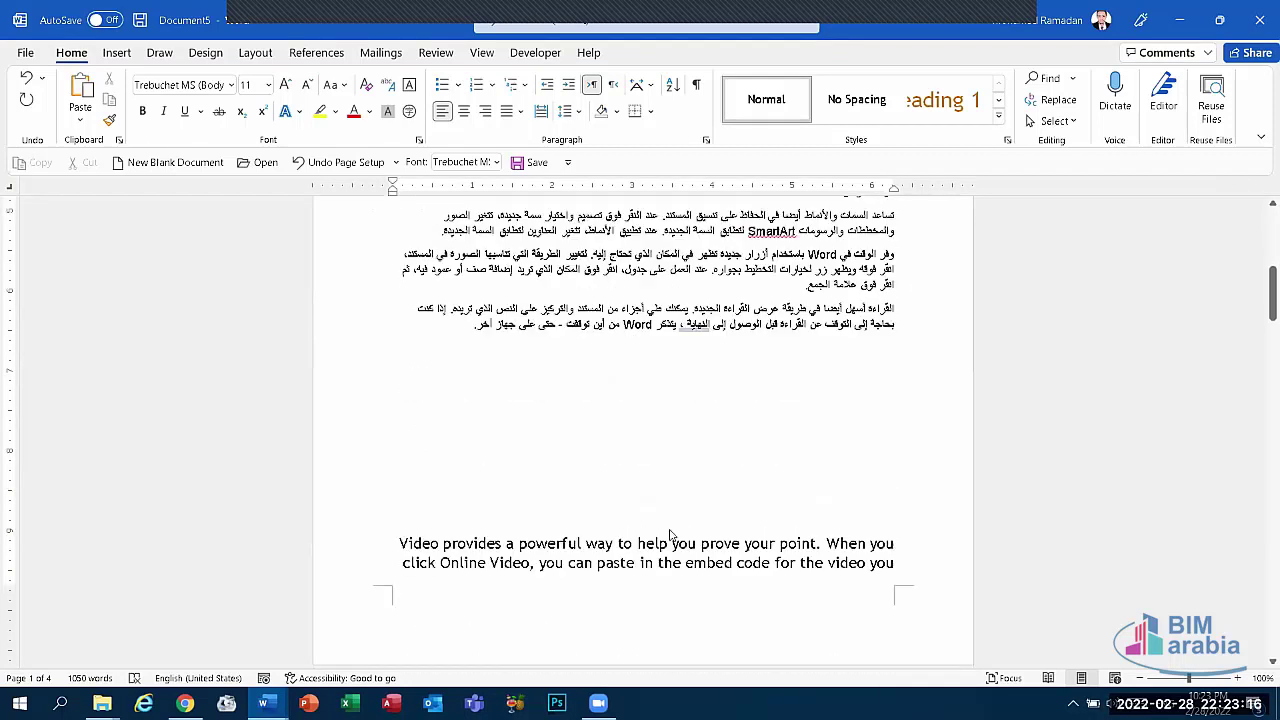
{"action": "scroll", "coordinate": [703, 400], "scroll_direction": "down", "scroll_amount": 2}
{"action": "left_click", "coordinate": [697, 437]}
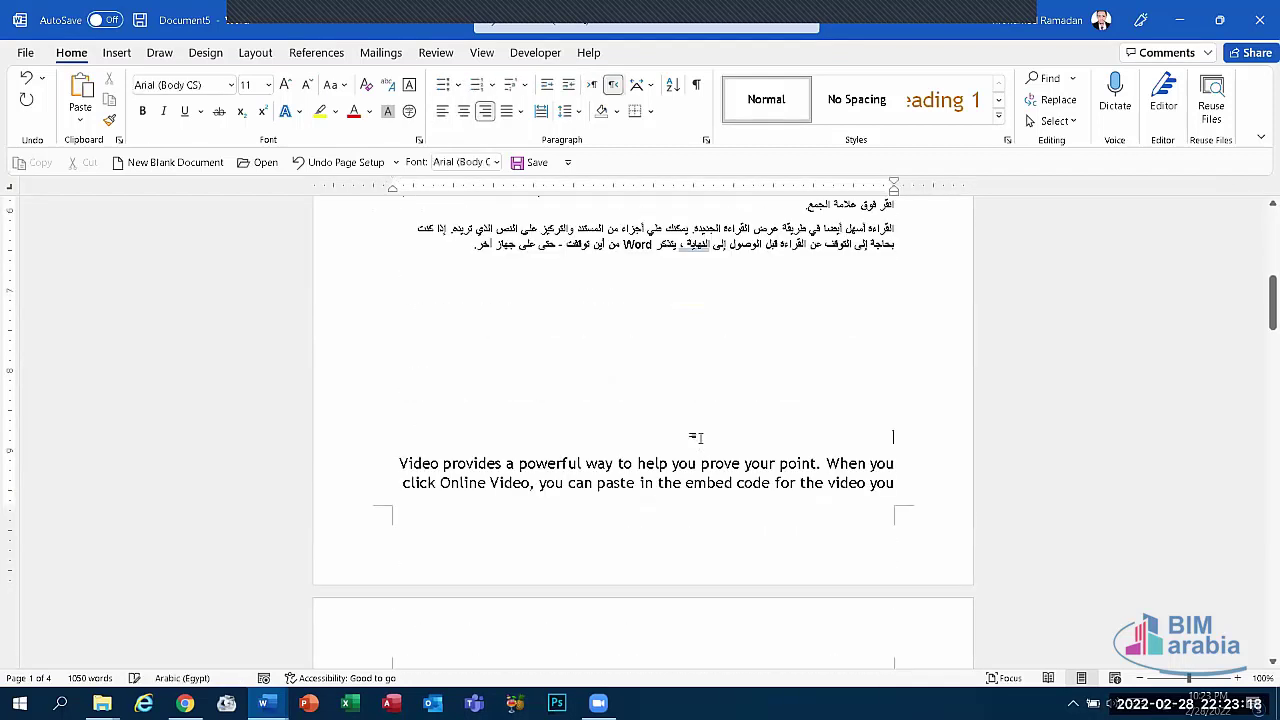
{"action": "triple_click", "coordinate": [803, 488]}
{"action": "key", "text": "Delete"}
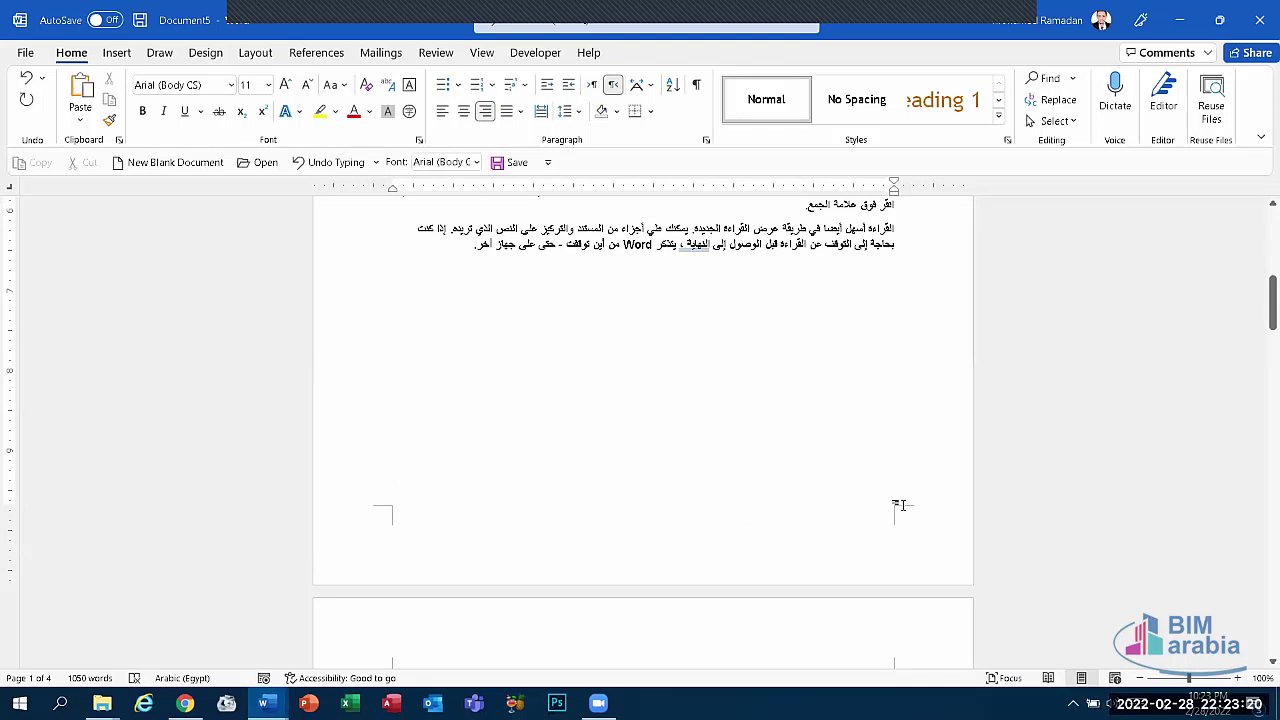
{"action": "scroll", "coordinate": [960, 548], "scroll_direction": "down", "scroll_amount": 1}
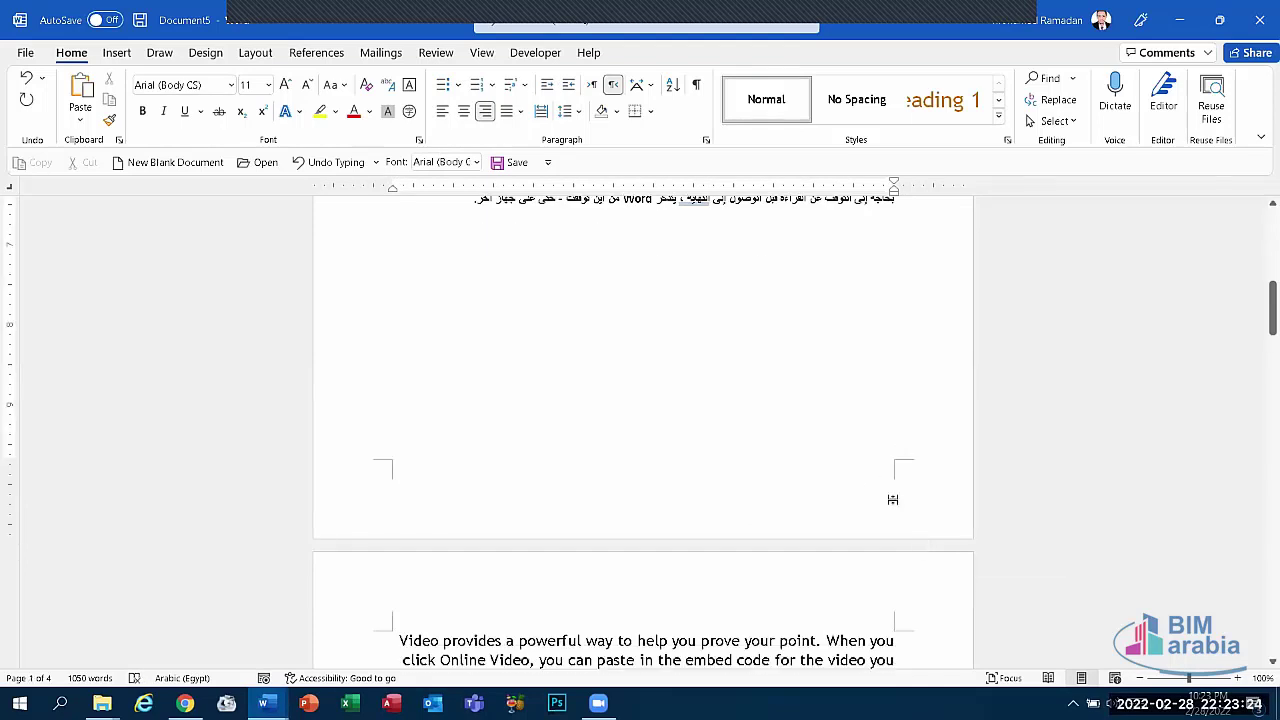
{"action": "scroll", "coordinate": [937, 474], "scroll_direction": "down", "scroll_amount": 5}
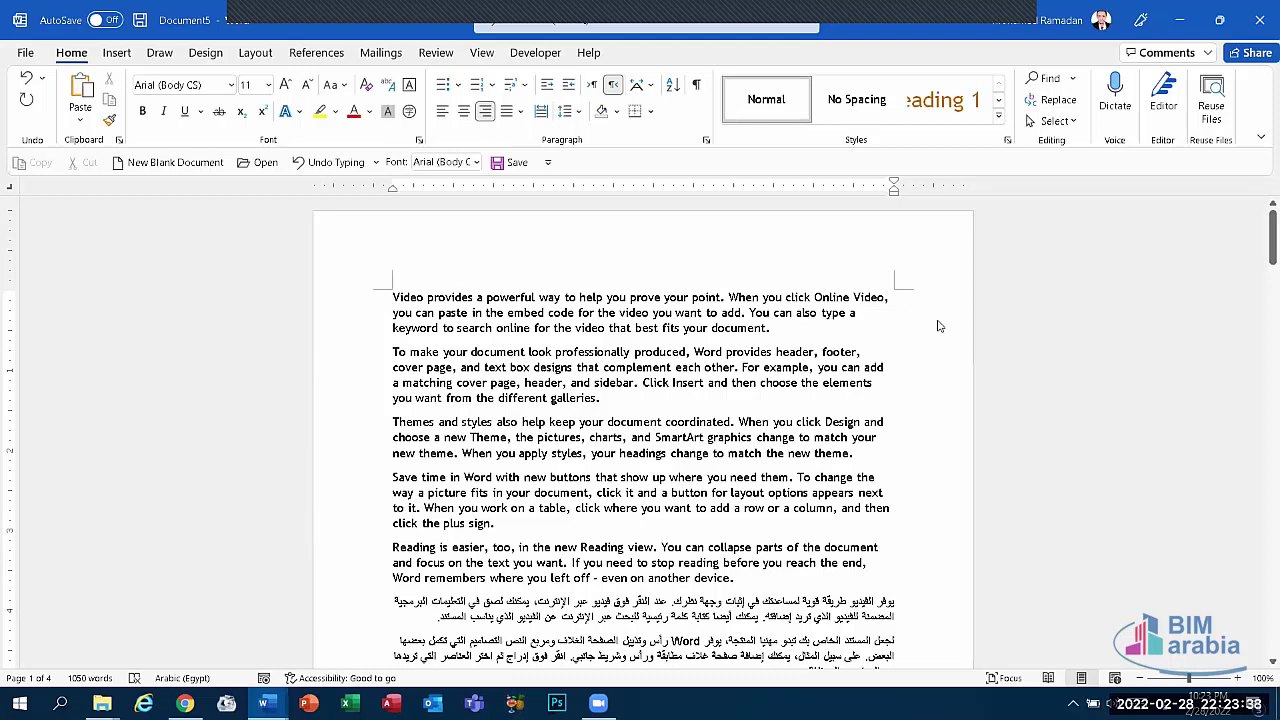
{"action": "scroll", "coordinate": [760, 280], "scroll_direction": "down", "scroll_amount": 3}
{"action": "scroll", "coordinate": [711, 225], "scroll_direction": "up", "scroll_amount": 3}
{"action": "scroll", "coordinate": [686, 561], "scroll_direction": "down", "scroll_amount": 10}
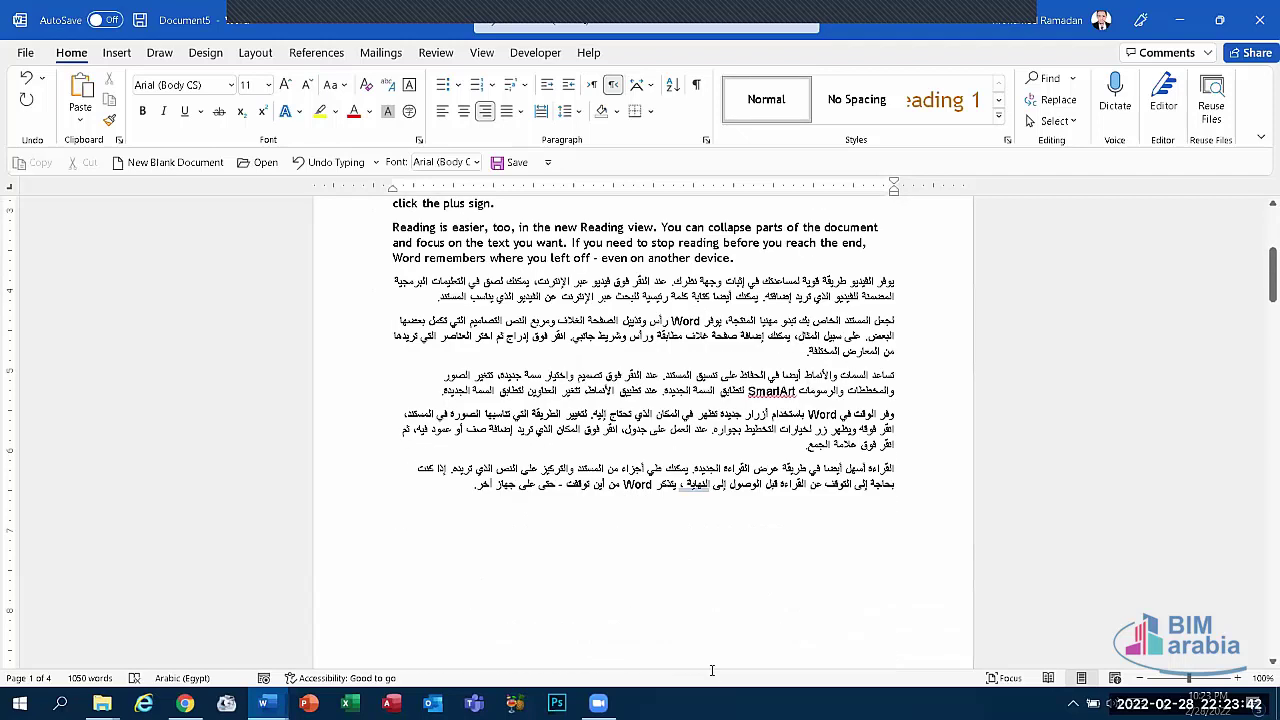
- Select all five English paragraphs on page one
{"action": "scroll", "coordinate": [686, 561], "scroll_direction": "up", "scroll_amount": 10}
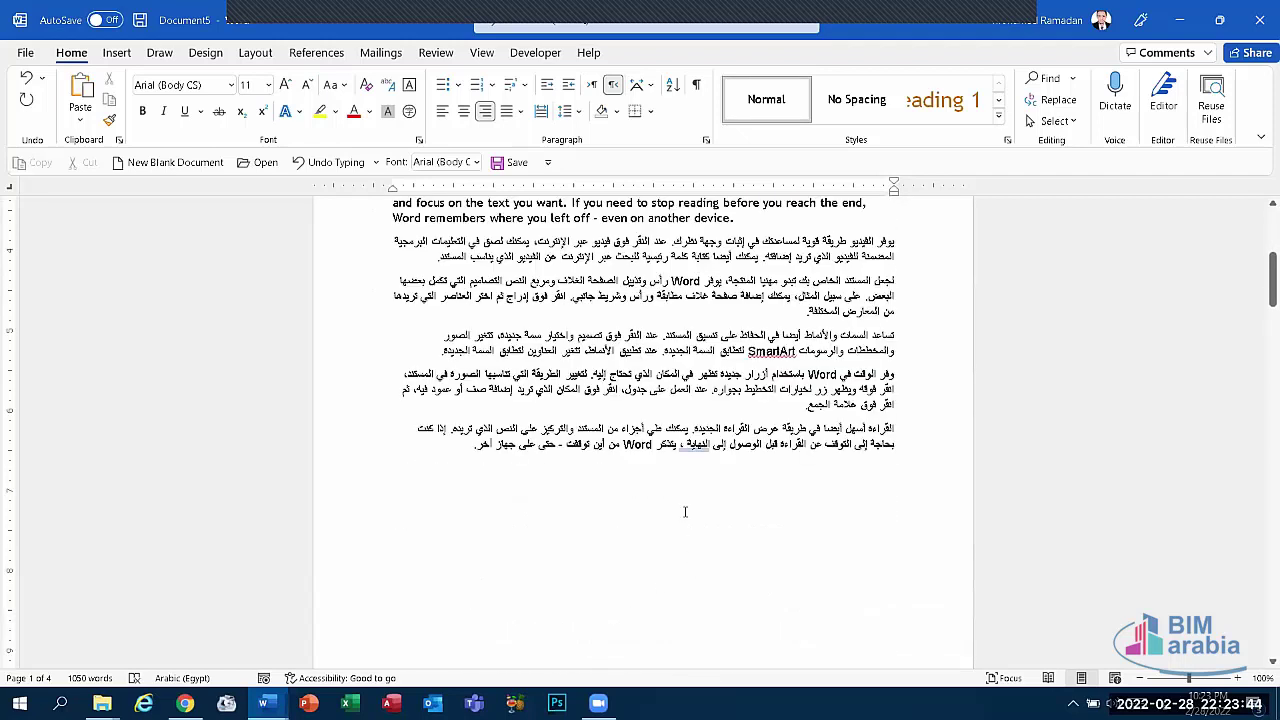
{"action": "scroll", "coordinate": [392, 217], "scroll_direction": "up", "scroll_amount": 2}
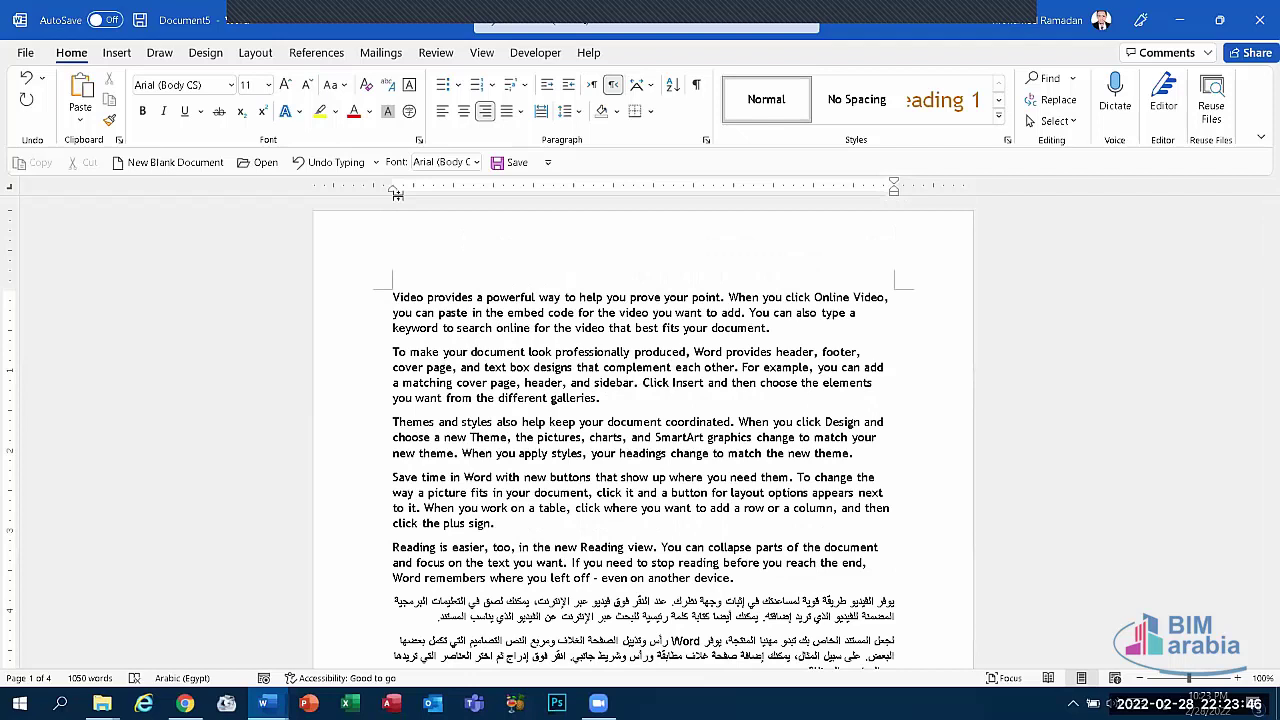
{"action": "left_click_drag", "start_coordinate": [397, 195], "coordinate": [342, 195]}
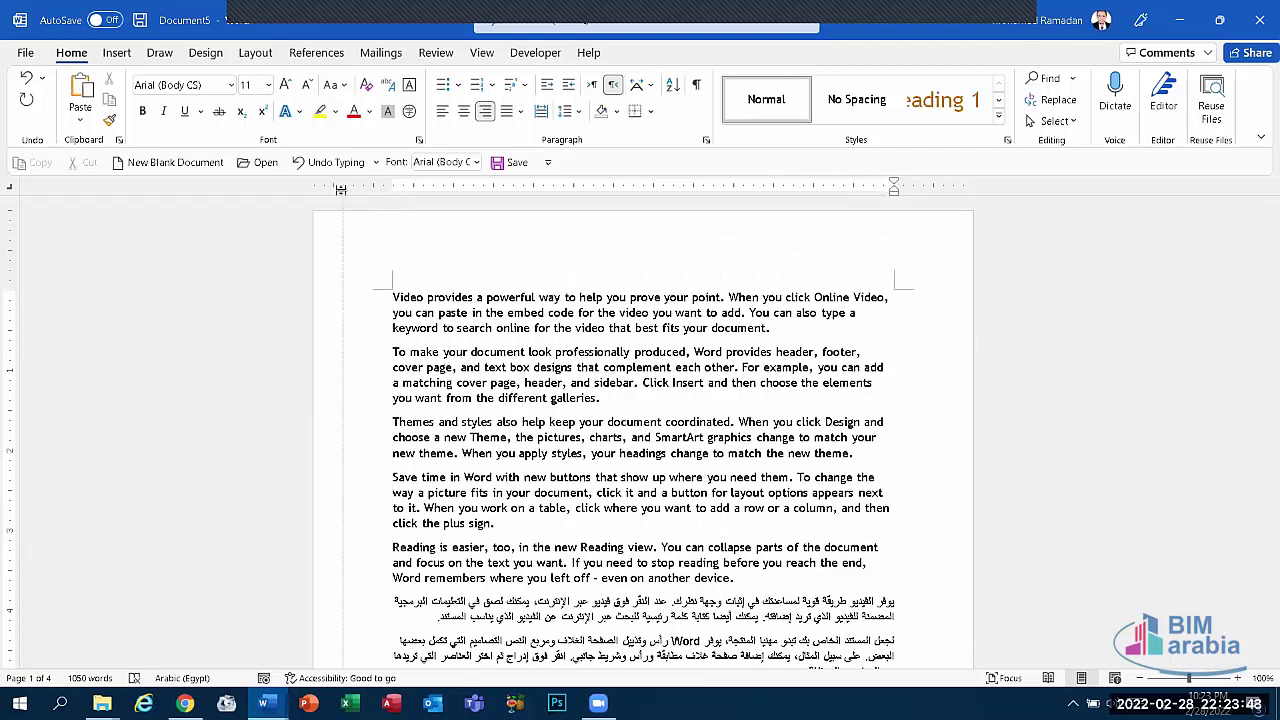
{"action": "scroll", "coordinate": [511, 234], "scroll_direction": "down", "scroll_amount": 5}
{"action": "scroll", "coordinate": [511, 234], "scroll_direction": "up", "scroll_amount": 5}
{"action": "scroll", "coordinate": [444, 398], "scroll_direction": "up", "scroll_amount": 2}
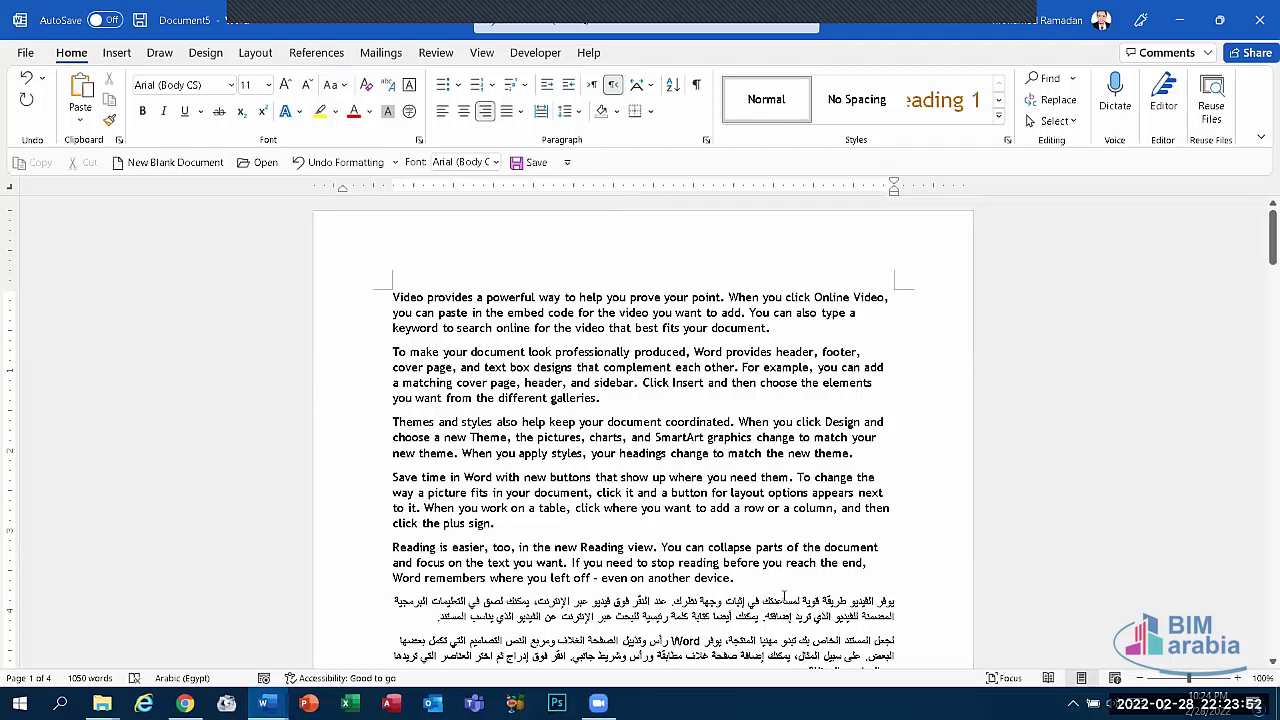
{"action": "left_click", "coordinate": [324, 406], "text": "shift"}
{"action": "left_click", "coordinate": [505, 497]}
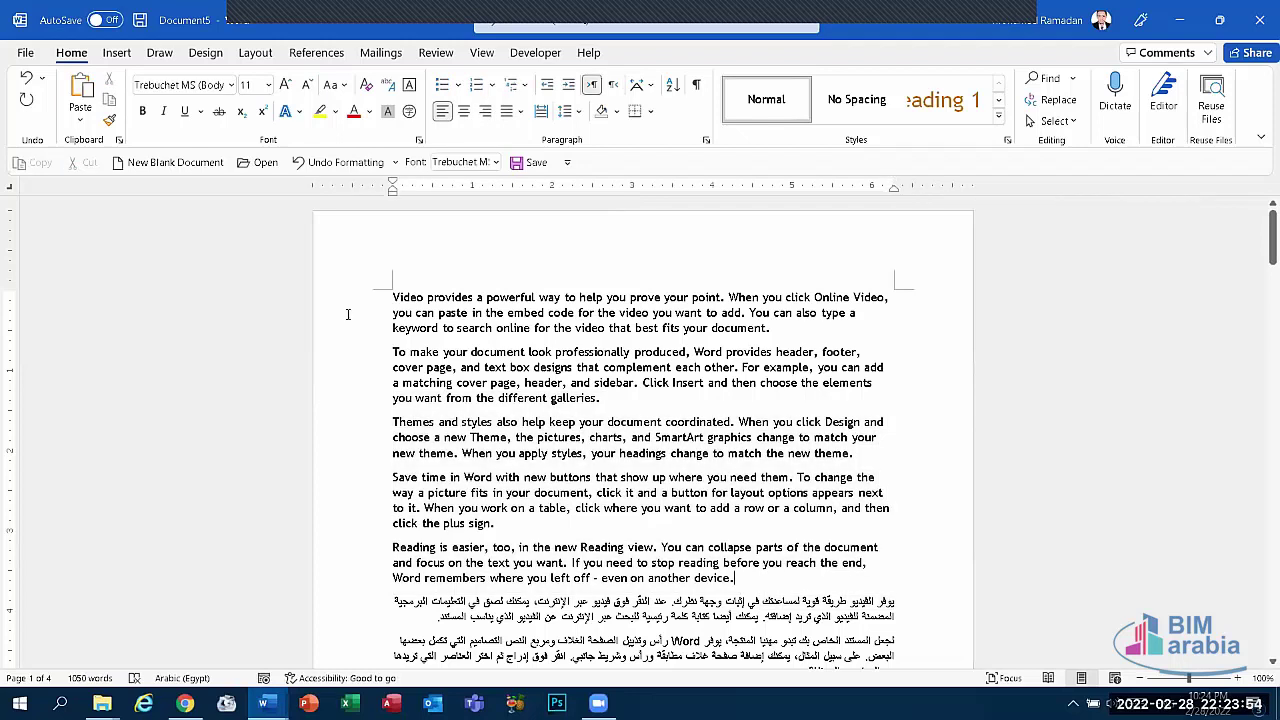
{"action": "left_click_drag", "start_coordinate": [736, 578], "coordinate": [370, 242]}
- Drag the left and right indents outward past the margins and raise the top margin
{"action": "mouse_move", "coordinate": [392, 191]}
{"action": "left_mouse_down"}
{"action": "mouse_move", "coordinate": [347, 191]}
{"action": "mouse_move", "coordinate": [400, 253]}
{"action": "mouse_move", "coordinate": [362, 283]}
{"action": "left_mouse_up"}
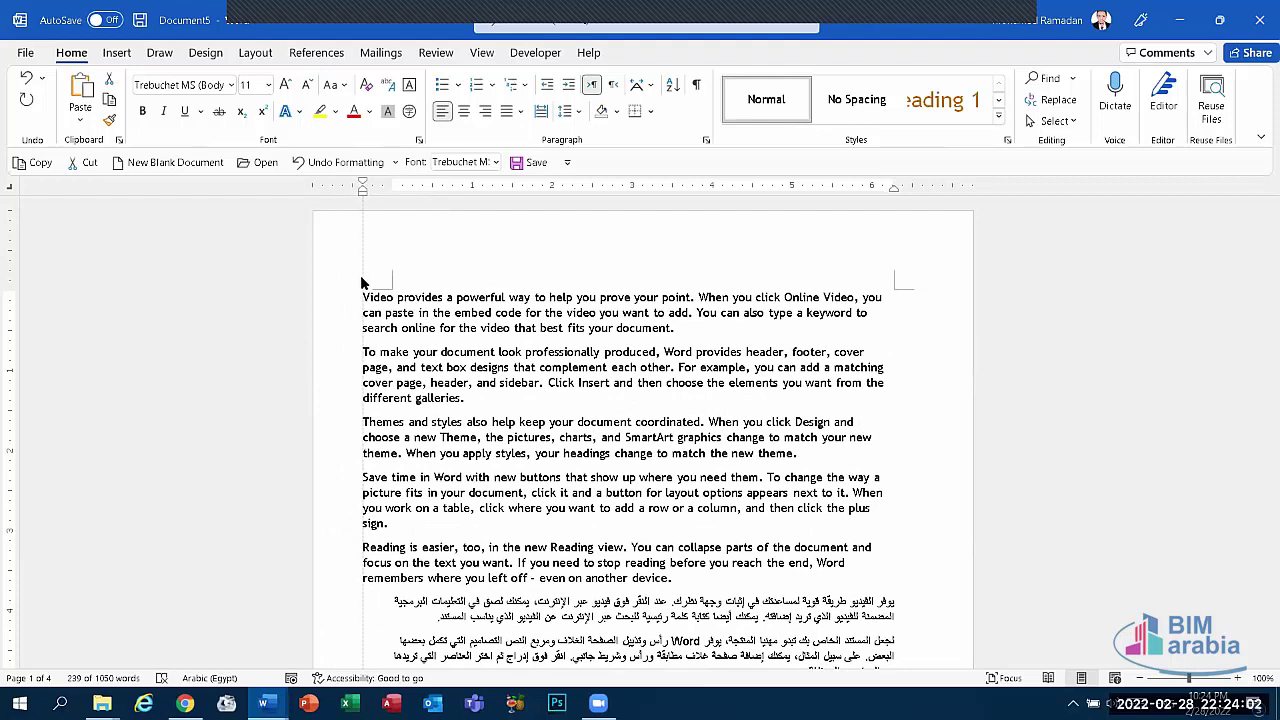
{"action": "left_click_drag", "start_coordinate": [895, 191], "coordinate": [937, 196]}
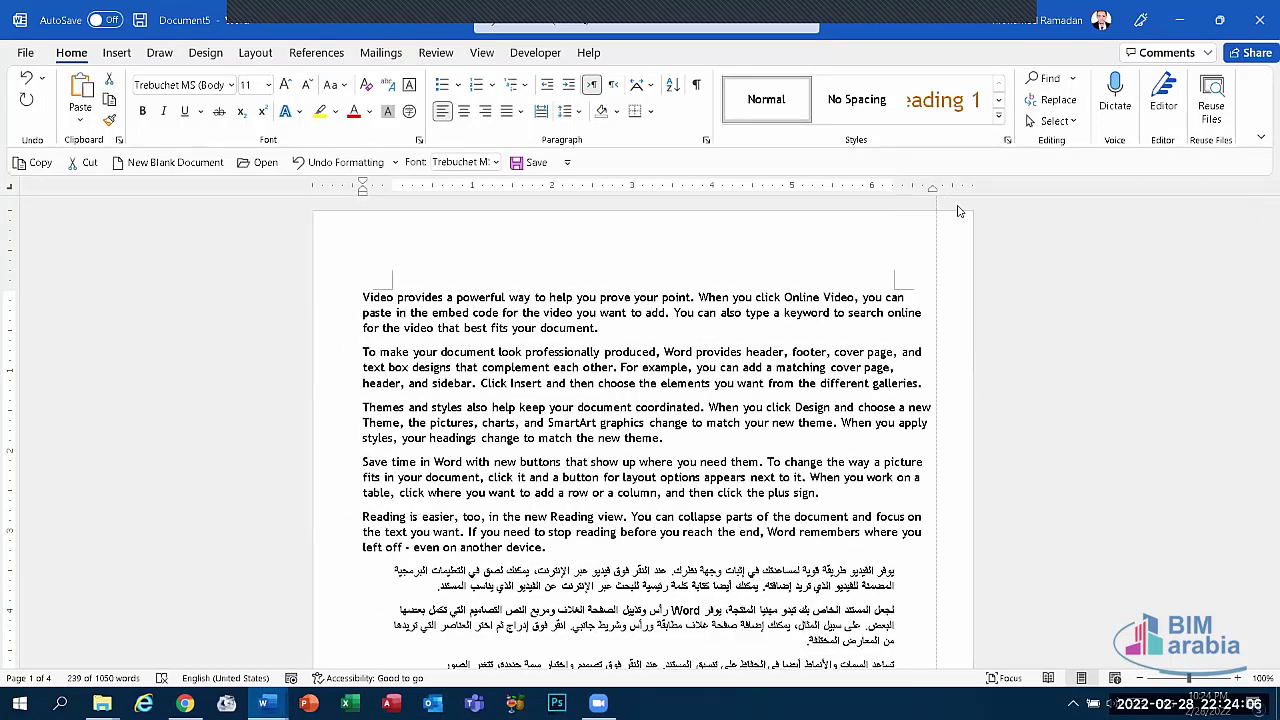
{"action": "mouse_move", "coordinate": [937, 196]}
{"action": "left_mouse_down"}
{"action": "mouse_move", "coordinate": [957, 207]}
{"action": "mouse_move", "coordinate": [937, 196]}
{"action": "left_mouse_up"}
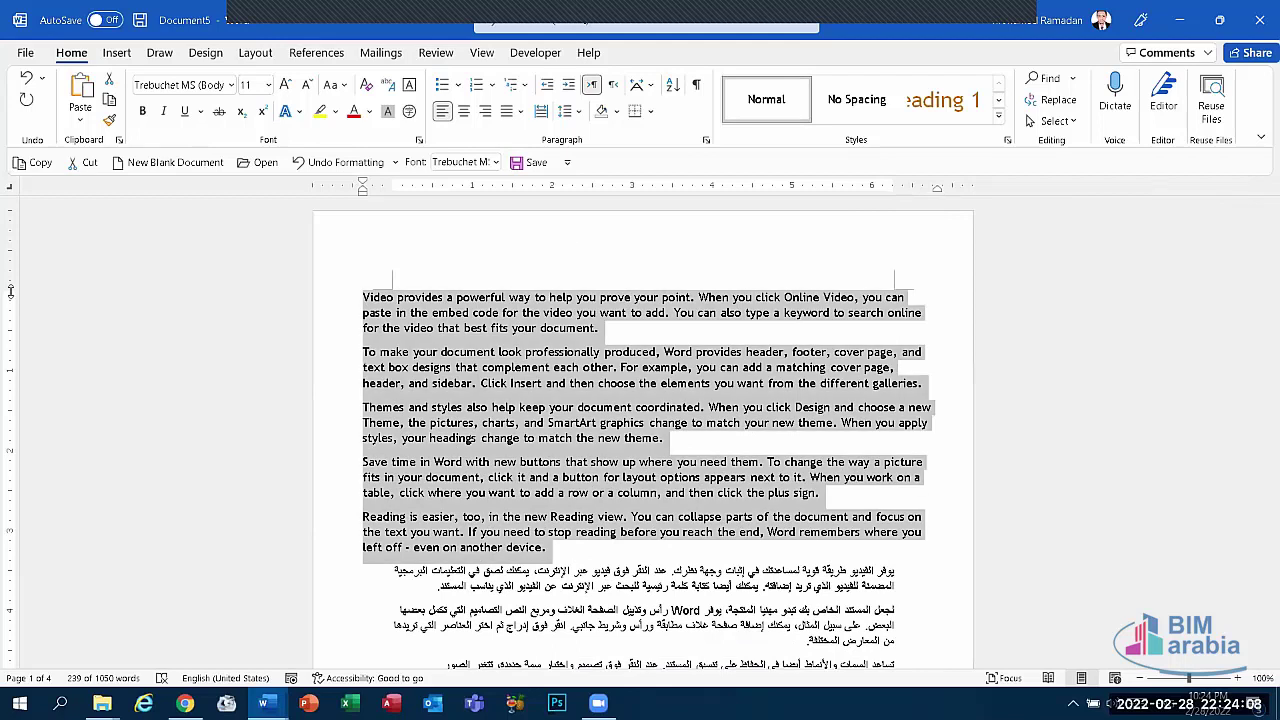
{"action": "left_click_drag", "start_coordinate": [10, 290], "coordinate": [10, 274]}
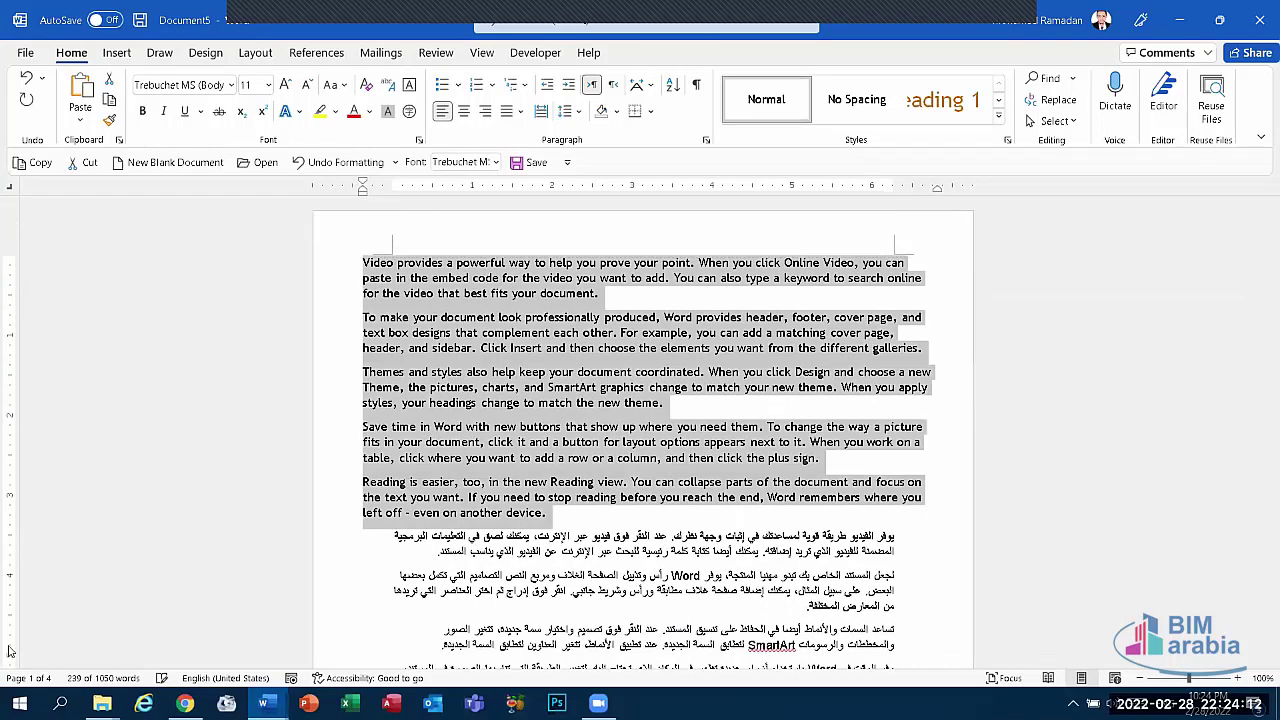
- Push the right-aligned paragraph onto the next page with Enter and adjust the bottom margin
{"action": "scroll", "coordinate": [683, 552], "scroll_direction": "down", "scroll_amount": 3}
{"action": "scroll", "coordinate": [683, 552], "scroll_direction": "down", "scroll_amount": 3}
{"action": "scroll", "coordinate": [760, 486], "scroll_direction": "down", "scroll_amount": 6}
{"action": "scroll", "coordinate": [760, 486], "scroll_direction": "down", "scroll_amount": 3}
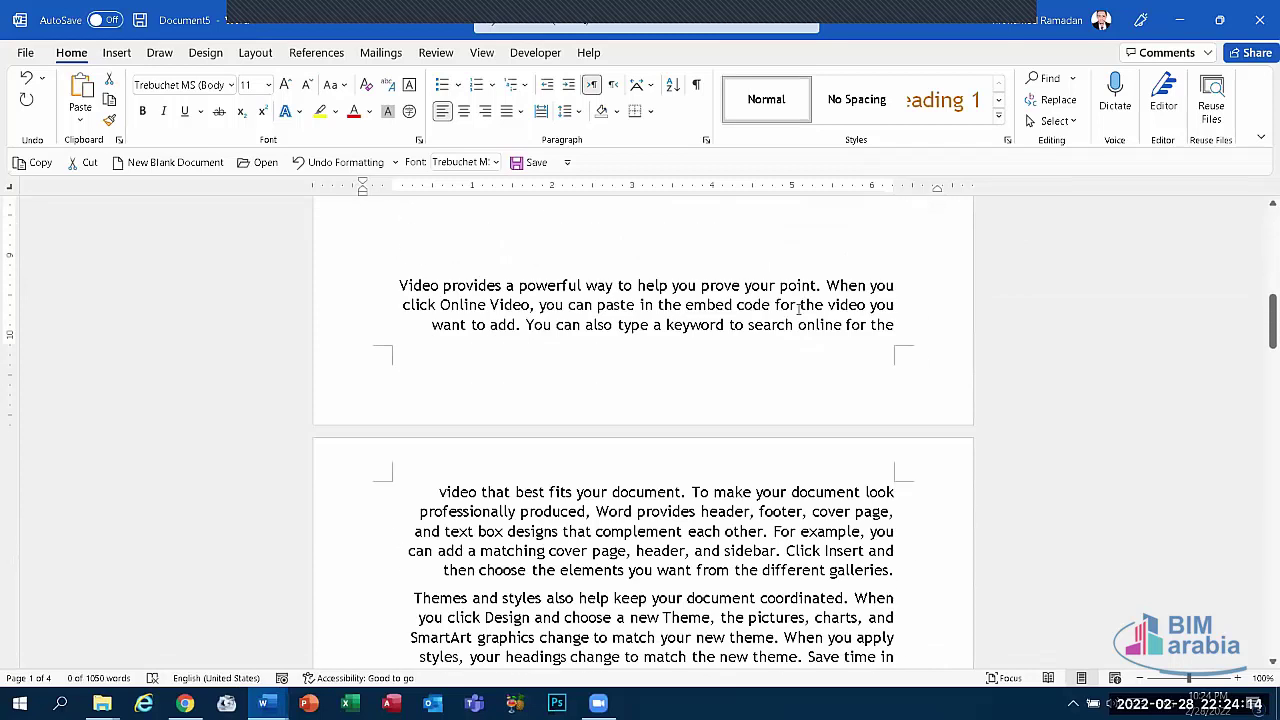
{"action": "left_click", "coordinate": [815, 244]}
{"action": "key", "text": "Return"}
{"action": "key", "text": "Return"}
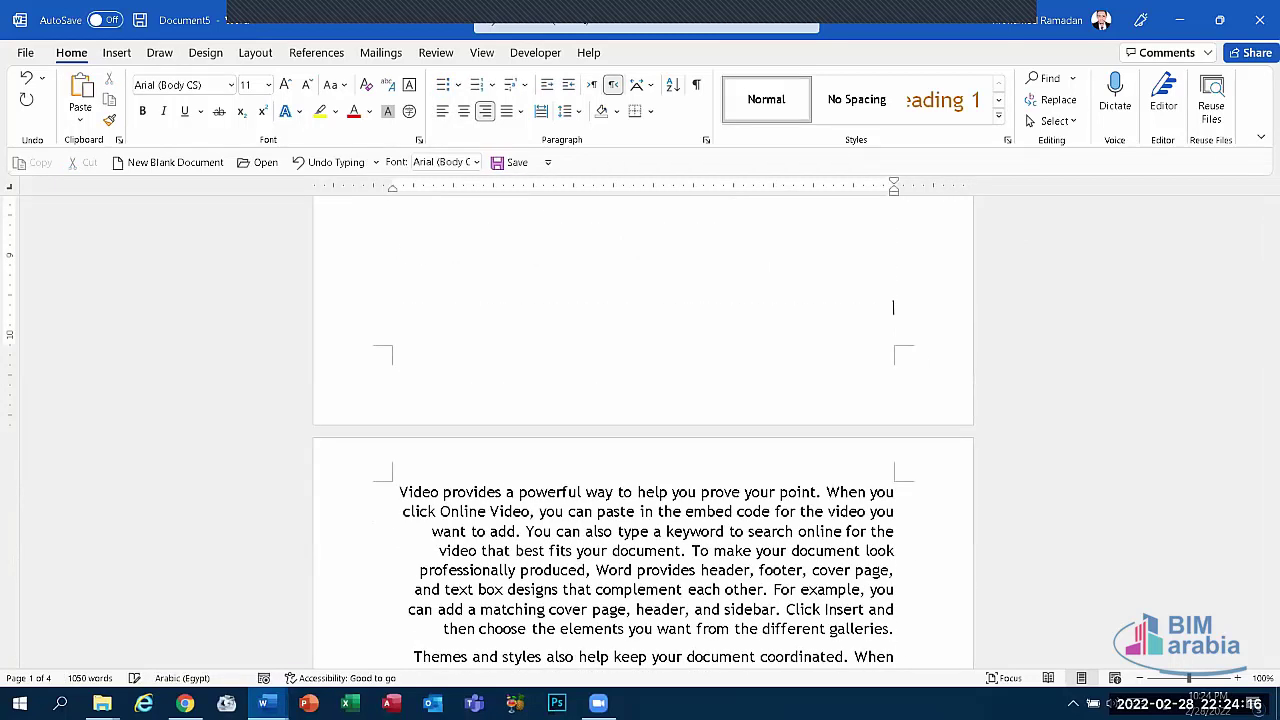
{"action": "left_click_drag", "start_coordinate": [18, 347], "coordinate": [20, 360]}
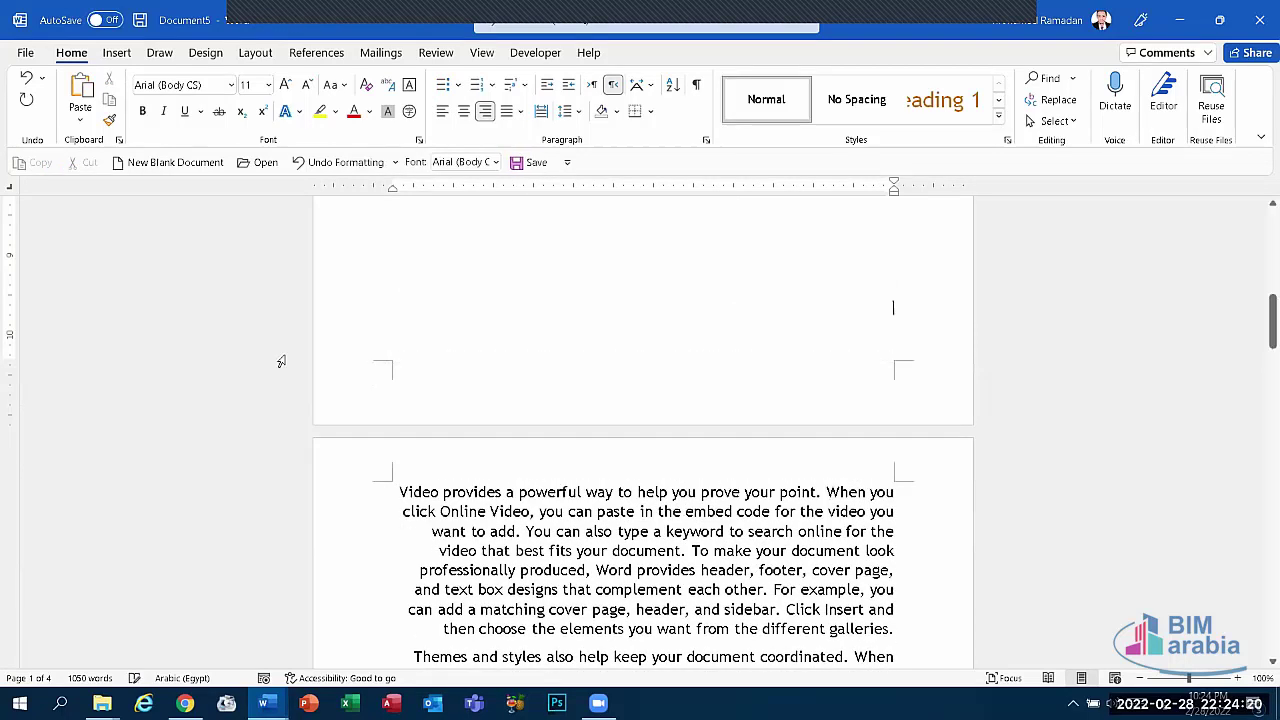
{"action": "scroll", "coordinate": [426, 376], "scroll_direction": "up", "scroll_amount": 5}
{"action": "scroll", "coordinate": [426, 376], "scroll_direction": "down", "scroll_amount": 6}
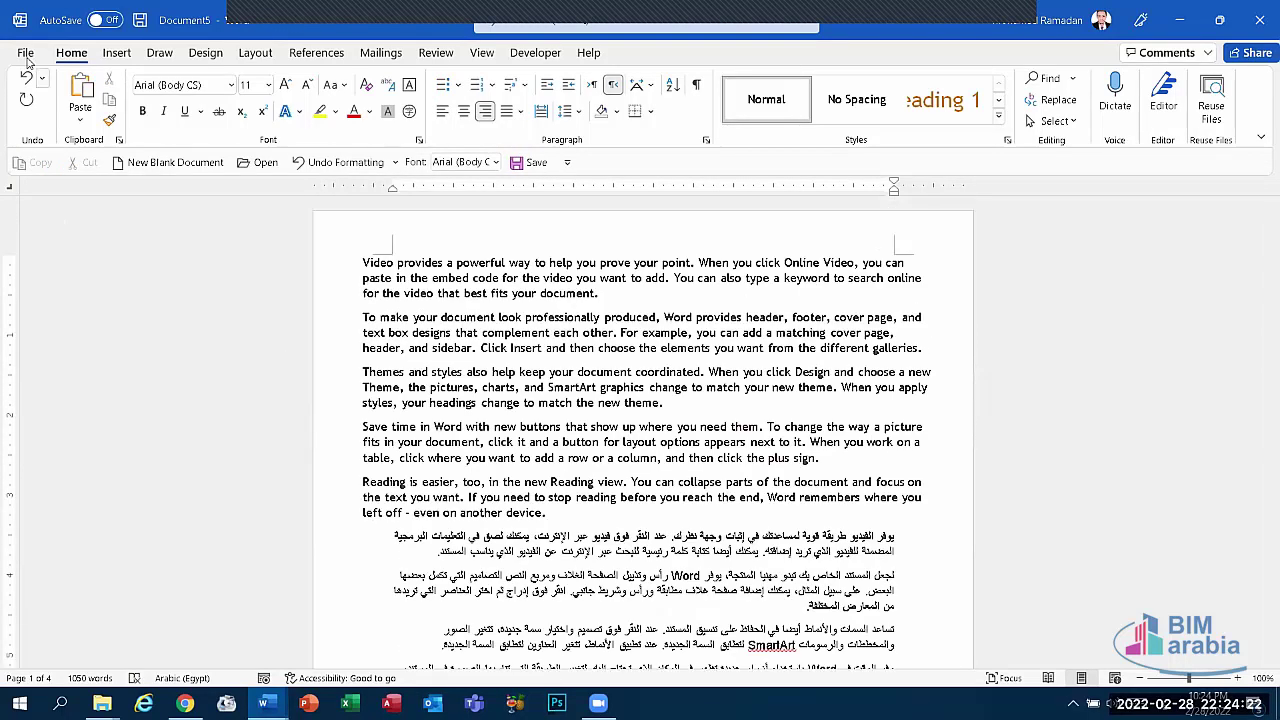
{"action": "left_click", "coordinate": [25, 52]}
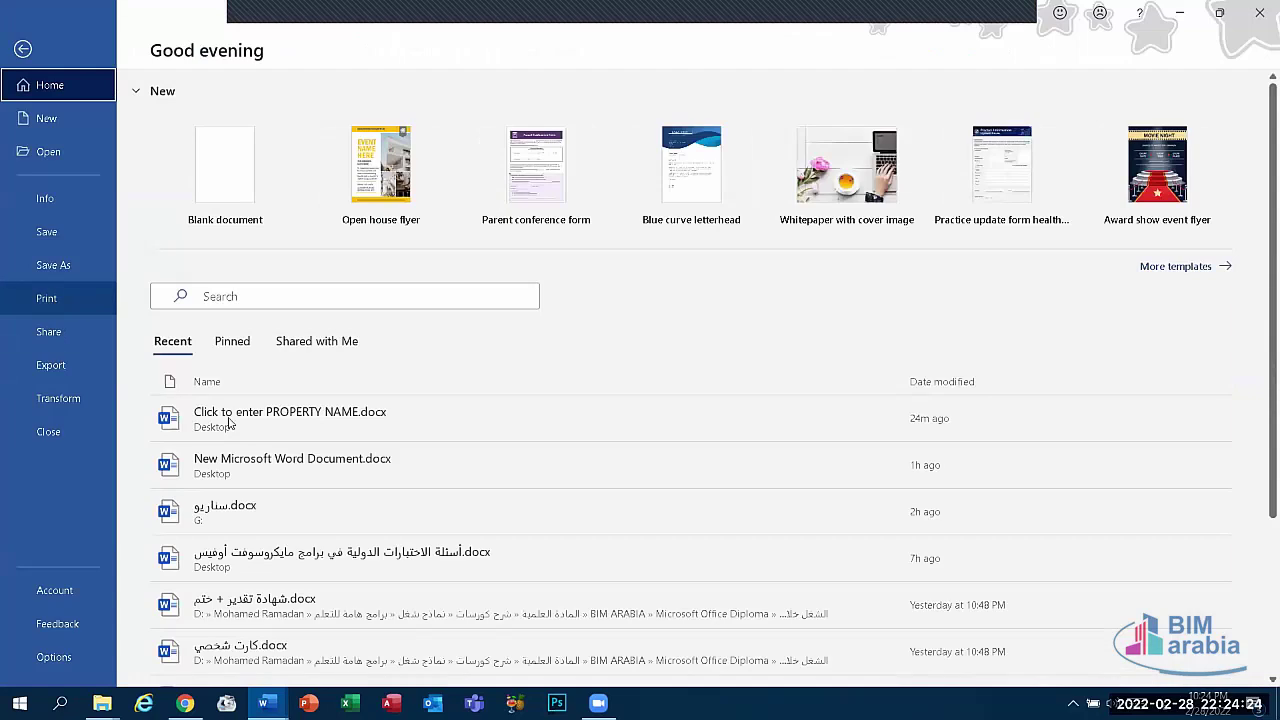
{"action": "left_click", "coordinate": [46, 298]}
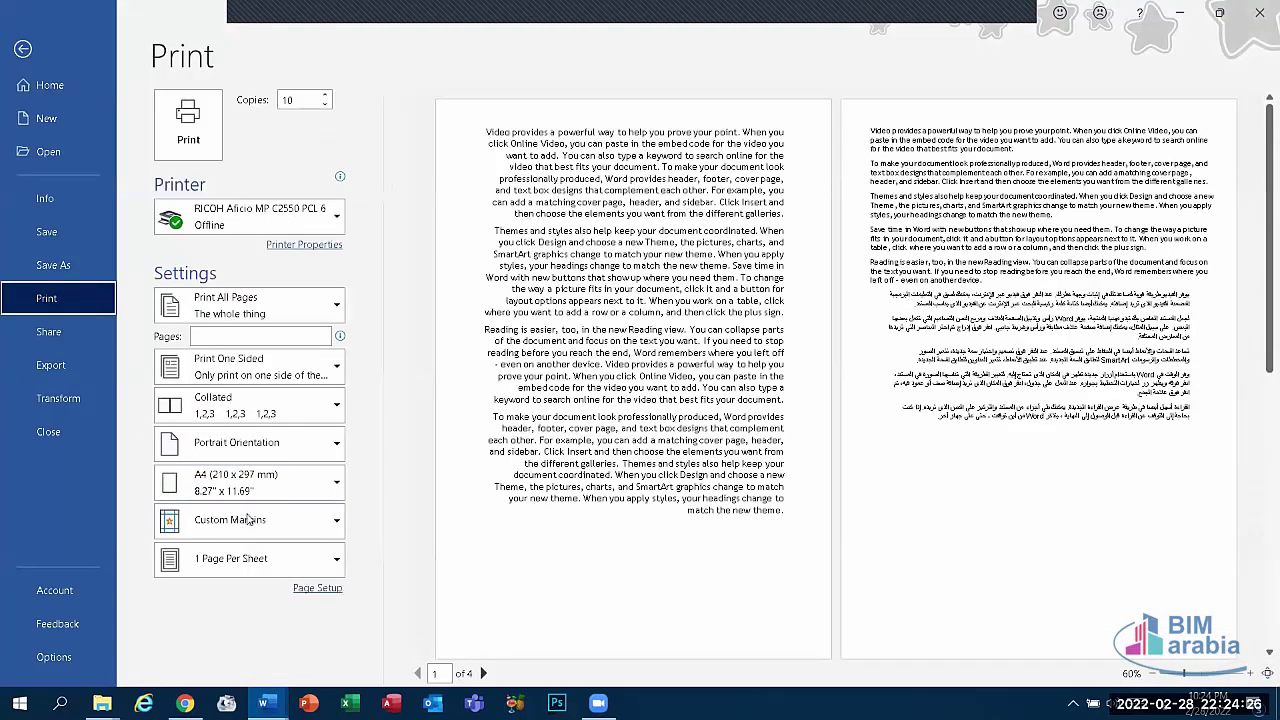
{"action": "left_click", "coordinate": [250, 519]}
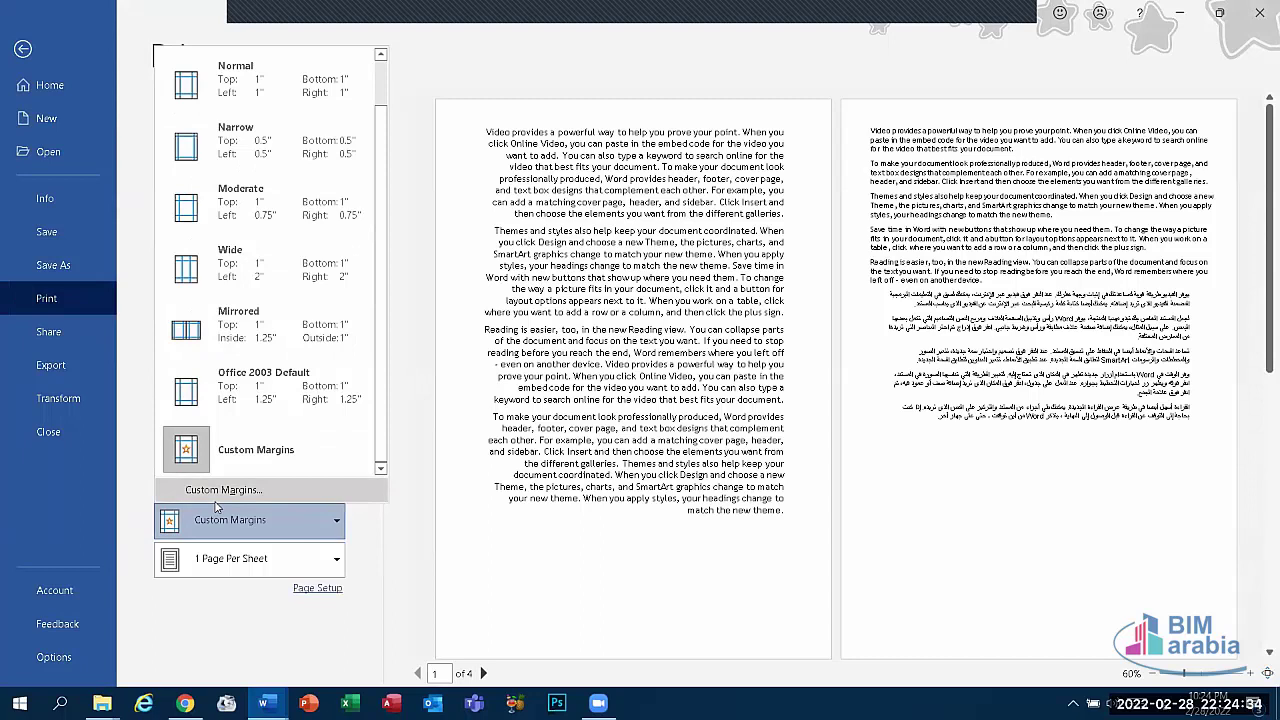
{"action": "left_click", "coordinate": [430, 524]}
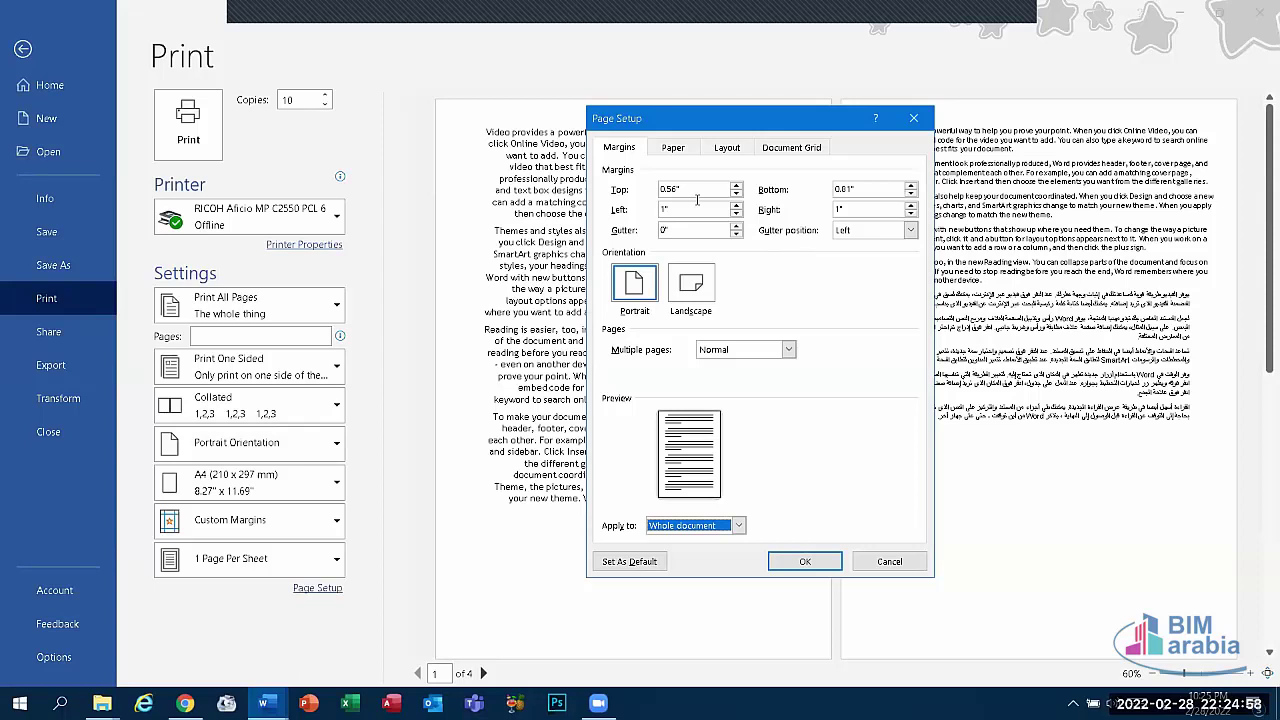
{"action": "key", "text": "Return"}
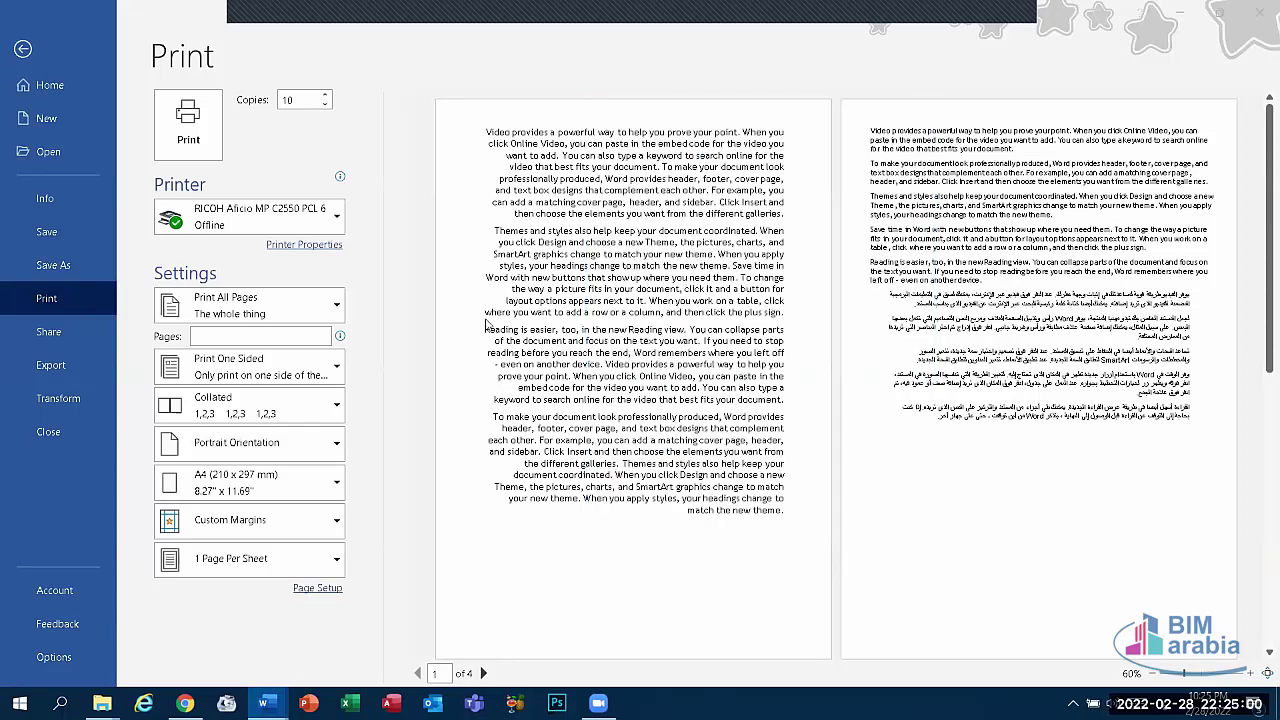
{"action": "key", "text": "Escape"}
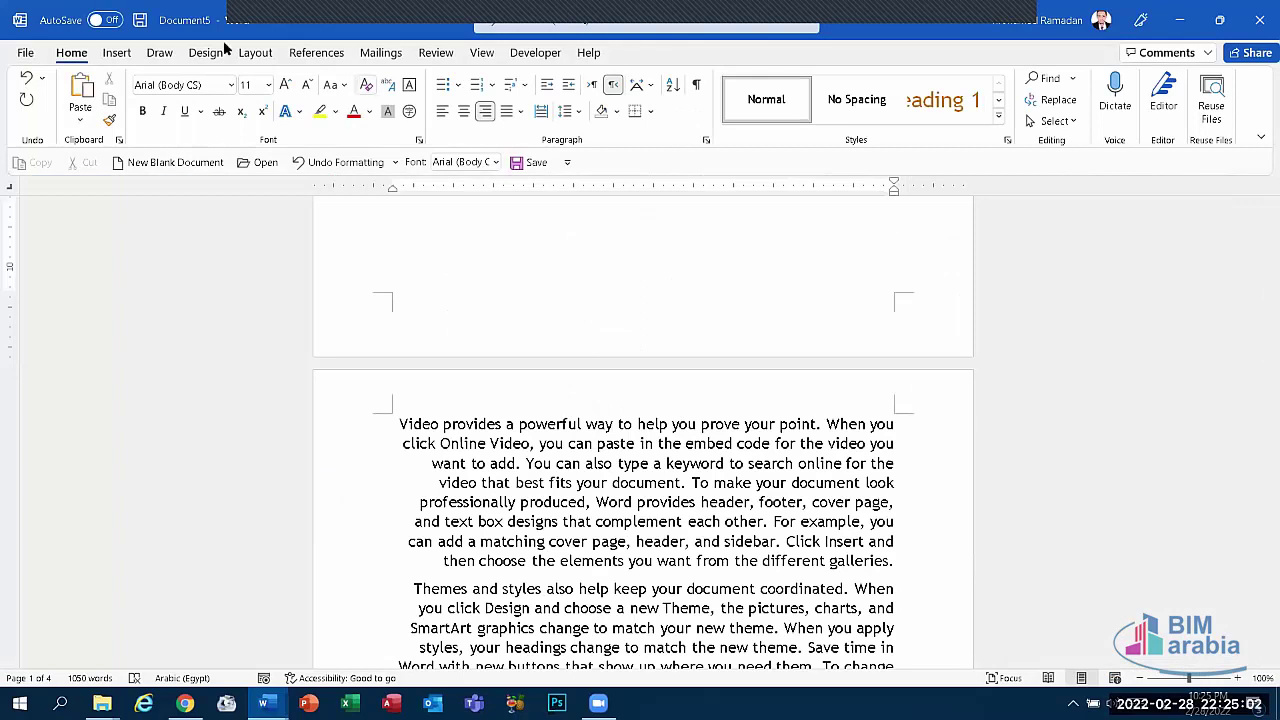
- Go to the Print page and open the Custom Margins Page Setup dialog
{"action": "left_click", "coordinate": [255, 53]}
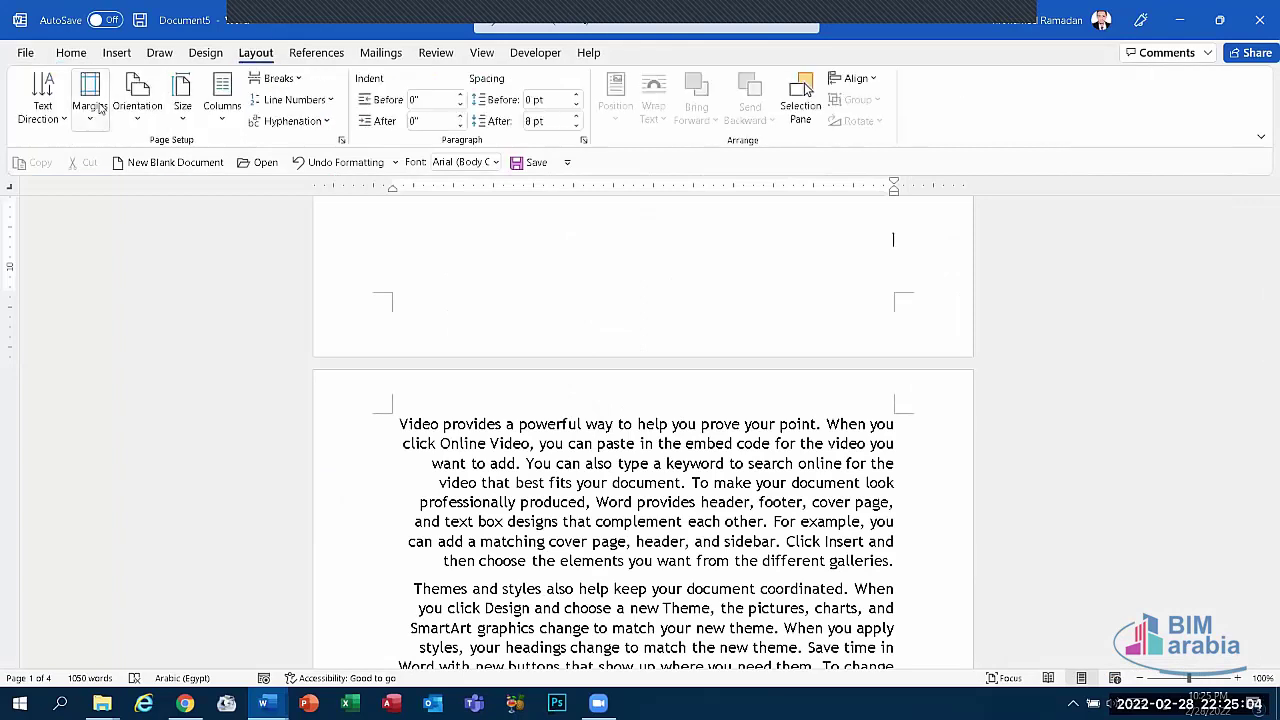
{"action": "left_click", "coordinate": [25, 52]}
{"action": "left_click", "coordinate": [63, 308]}
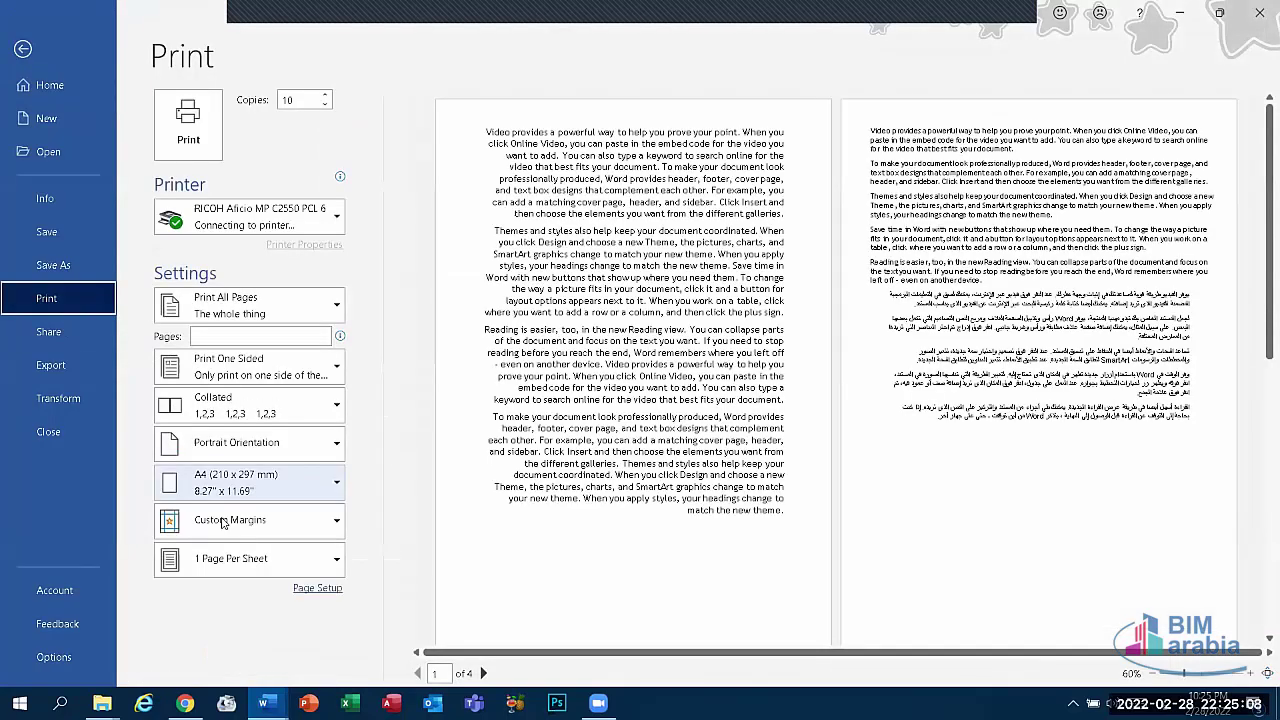
{"action": "left_click", "coordinate": [224, 521]}
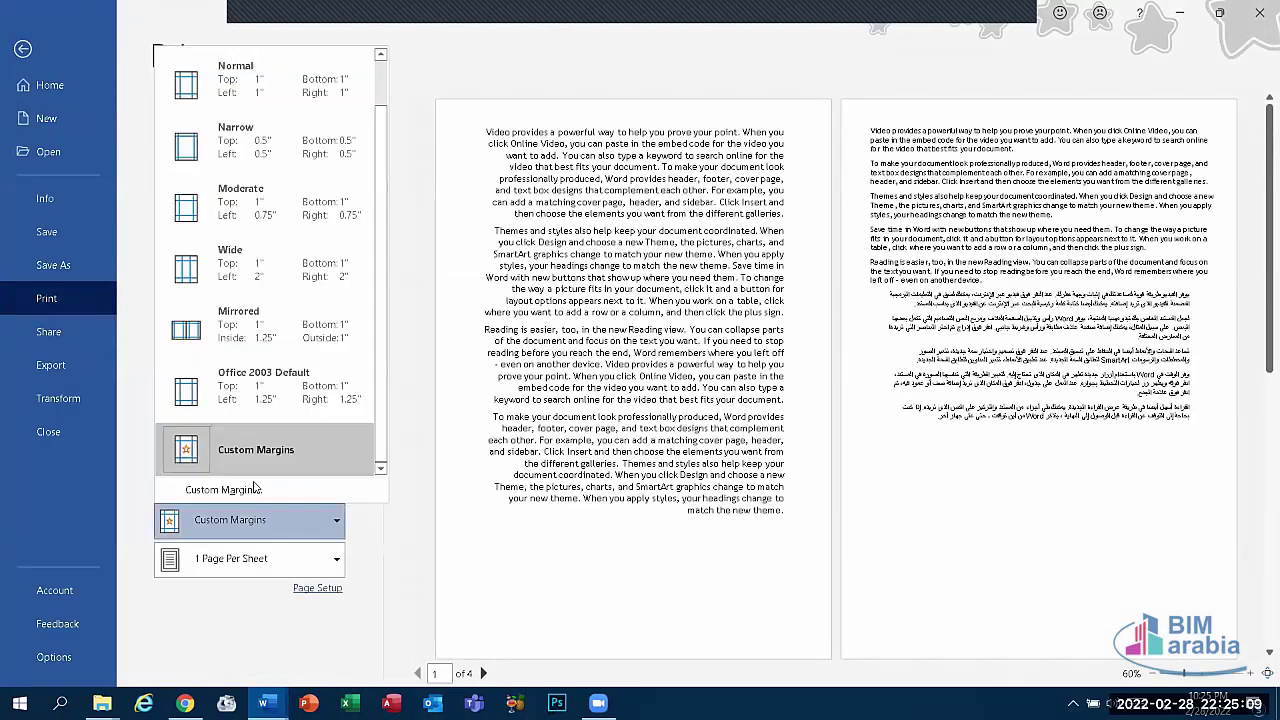
{"action": "left_click", "coordinate": [190, 489]}
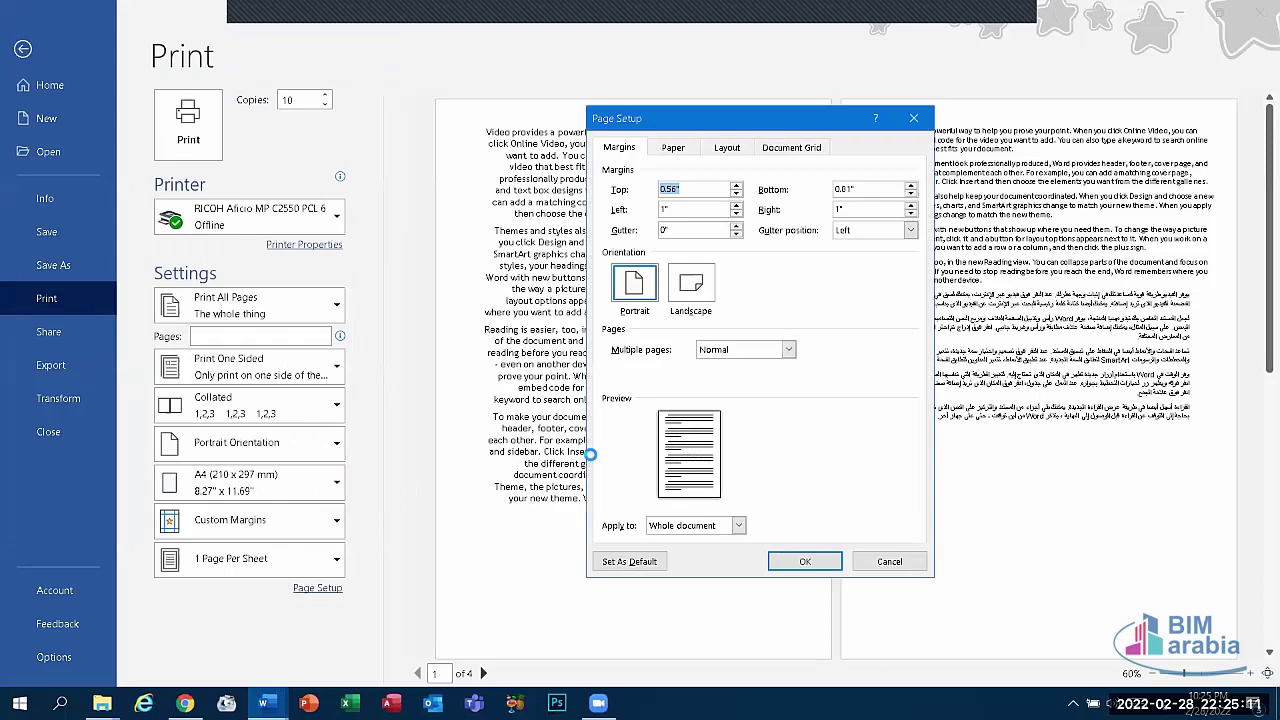
- Review the Top margin and gutter fields, then close Page Setup without changes
{"action": "left_click", "coordinate": [668, 209]}
{"action": "type", "text": "\""}
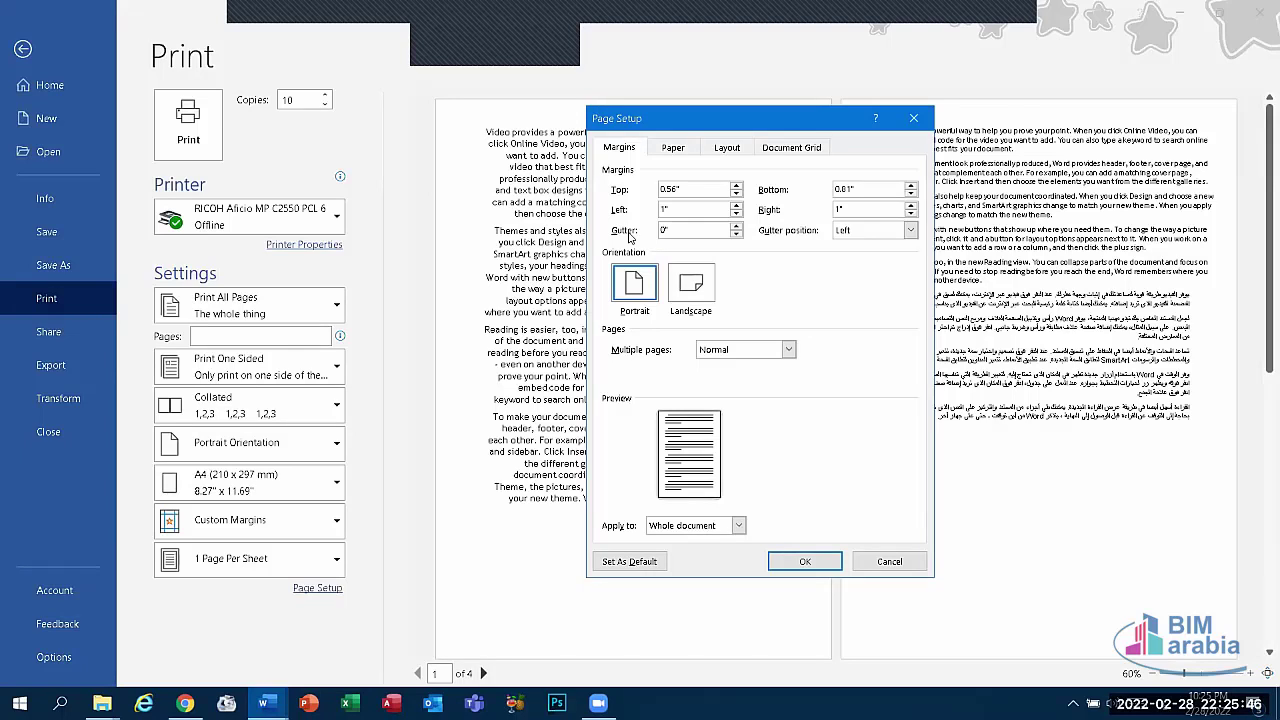
{"action": "left_click", "coordinate": [913, 118]}
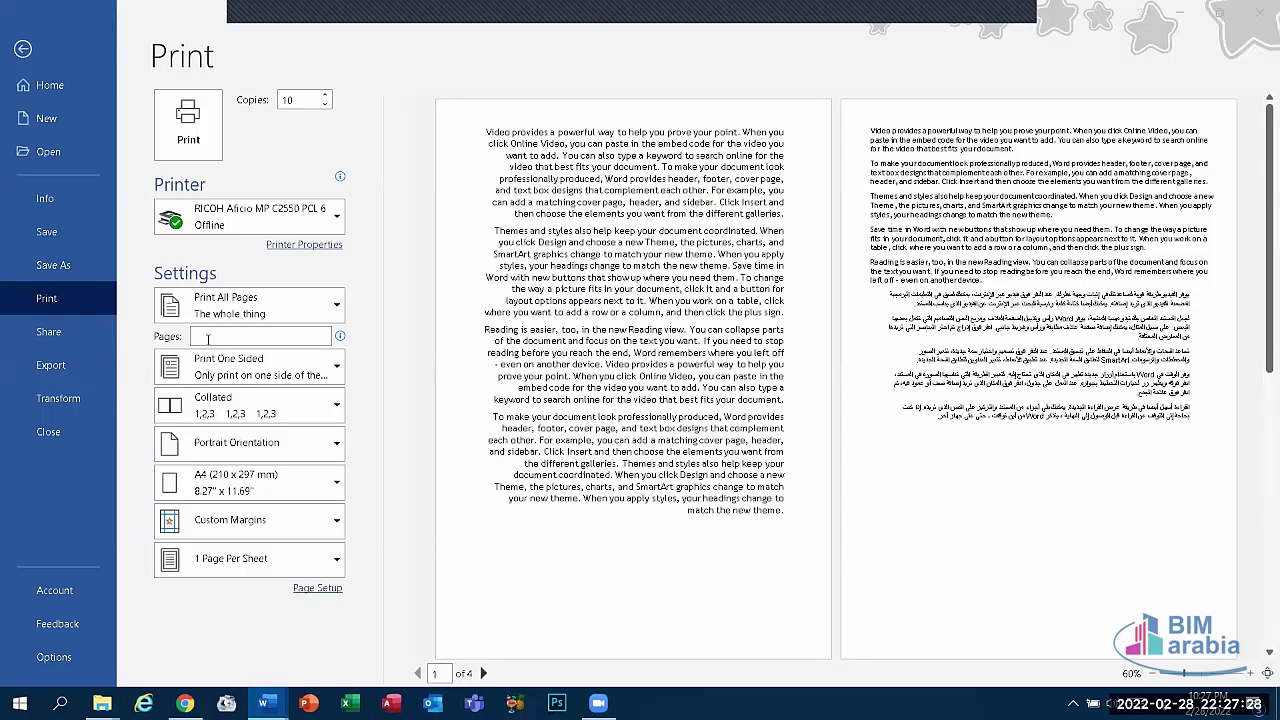
- Zoom the print preview out to 50%, then back in to 70%
{"action": "left_click", "coordinate": [1152, 673]}
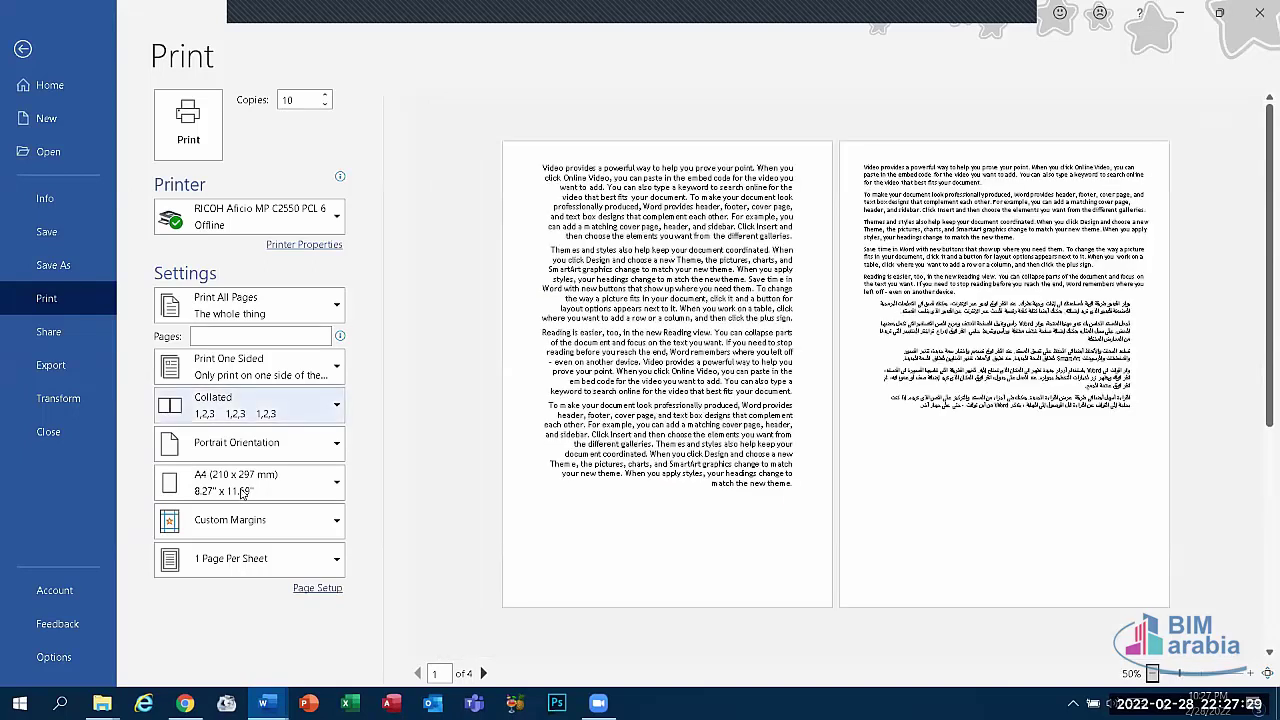
{"action": "left_click", "coordinate": [1249, 673]}
{"action": "left_click", "coordinate": [1249, 673]}
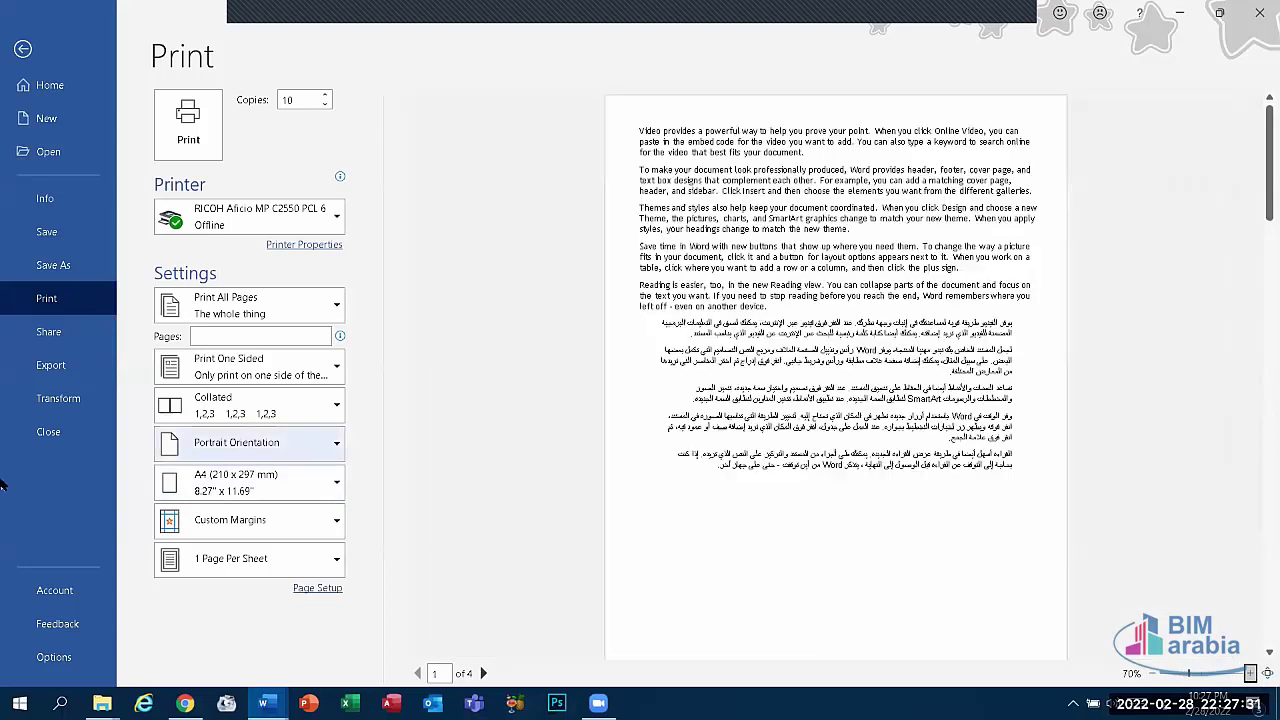
- Reopen Page Setup via Custom Margins, then bring up Chrome's taskbar menu
{"action": "left_click", "coordinate": [237, 522]}
{"action": "left_click", "coordinate": [240, 491]}
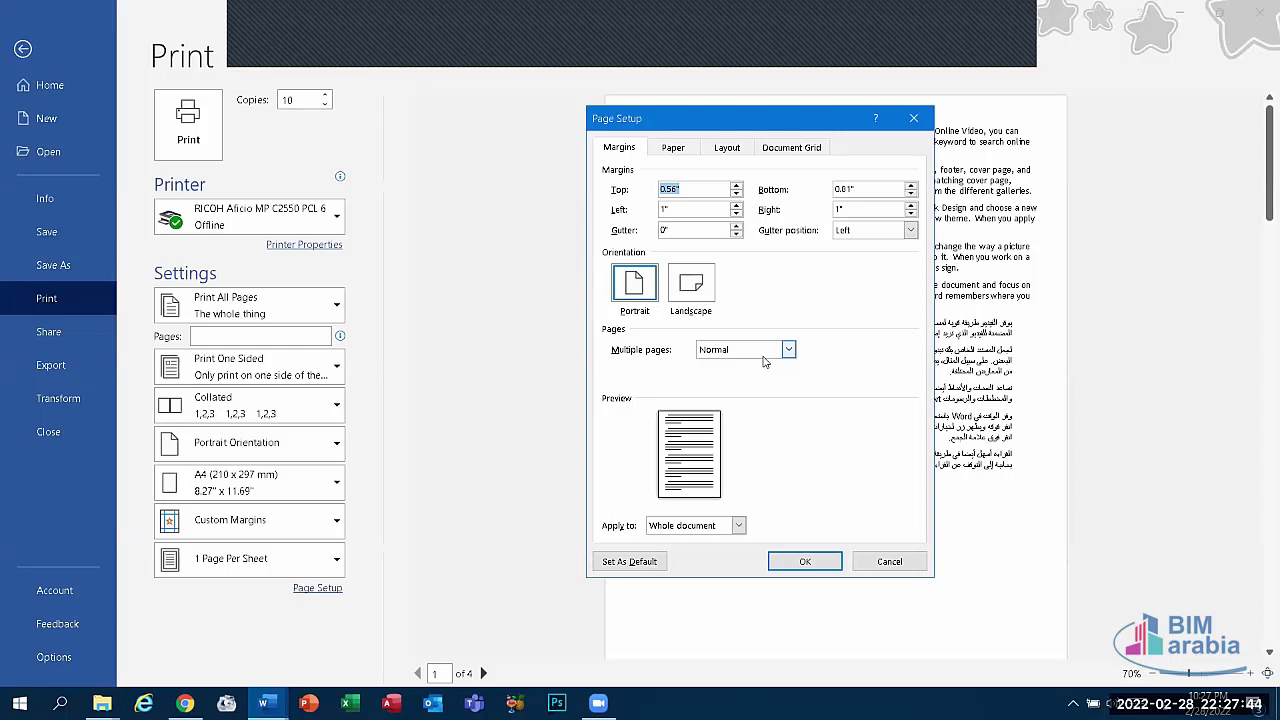
{"action": "left_click", "coordinate": [185, 703]}
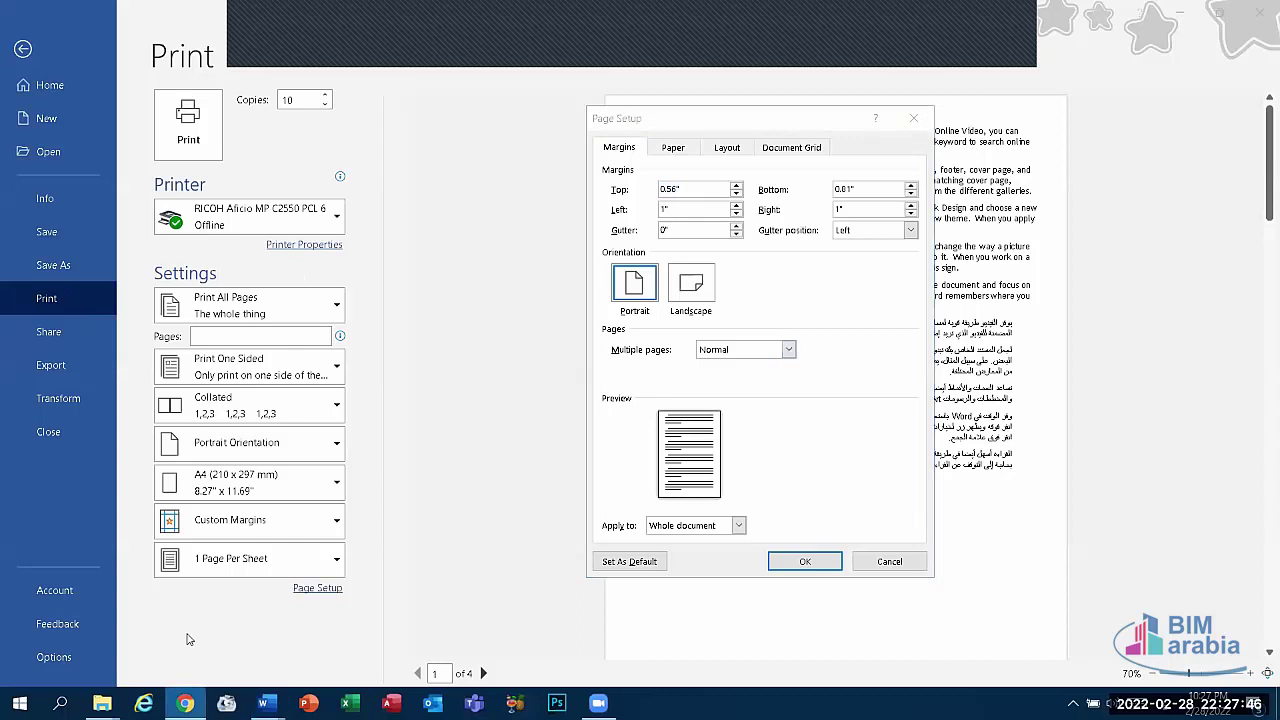
{"action": "right_click", "coordinate": [185, 703]}
- Open a new Chrome window and go to the Google homepage
{"action": "left_click", "coordinate": [166, 540]}
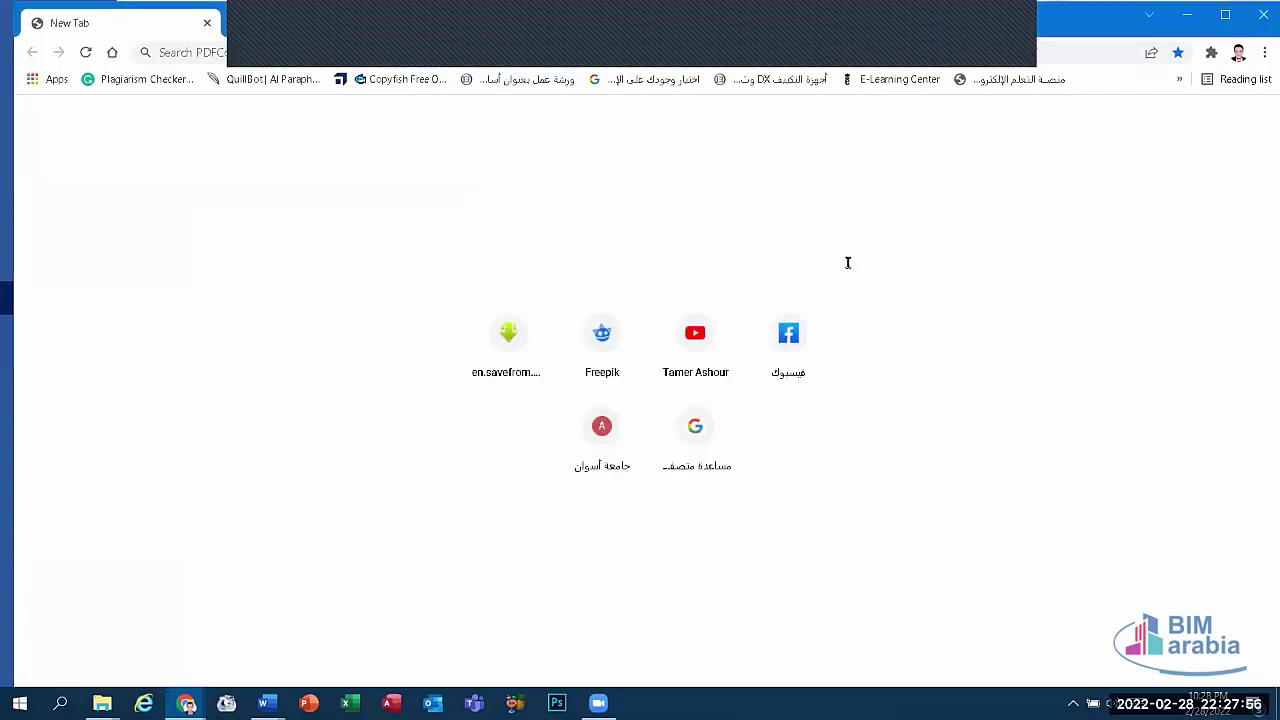
{"action": "left_click", "coordinate": [277, 53]}
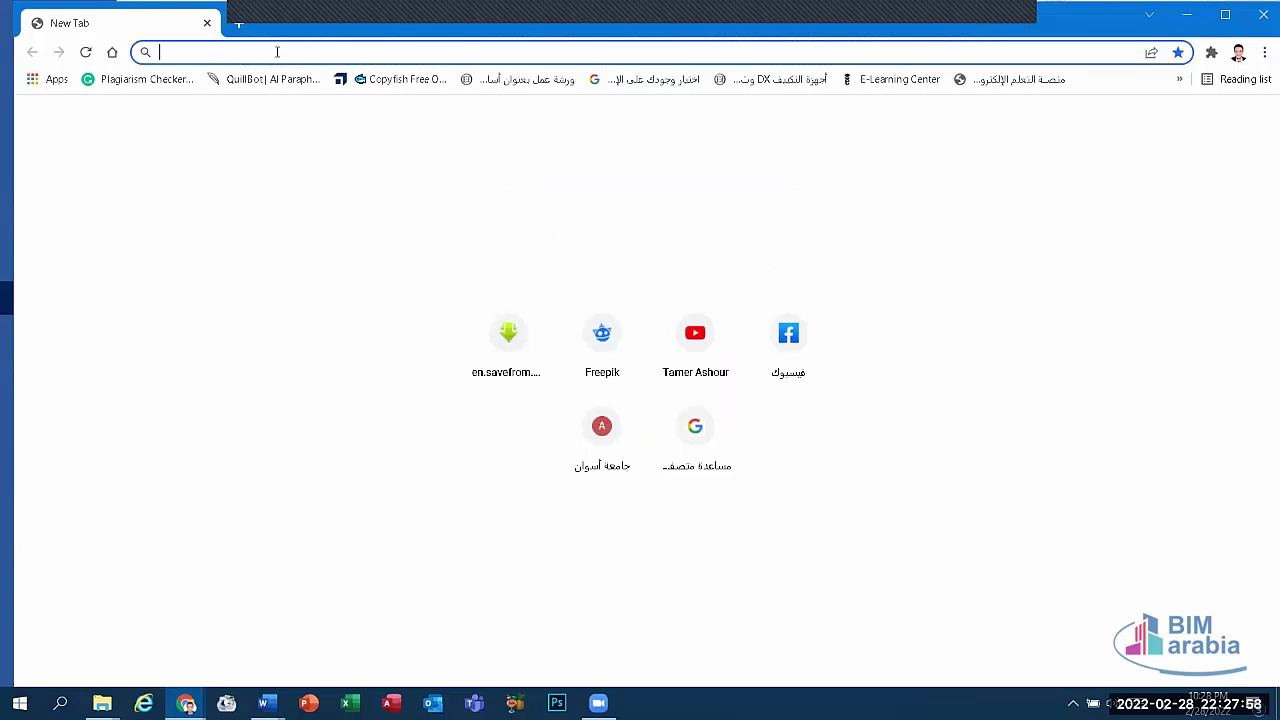
{"action": "type", "text": "ل"}
{"action": "key", "text": "Escape"}
{"action": "type", "text": "g"}
{"action": "key", "text": "Return"}
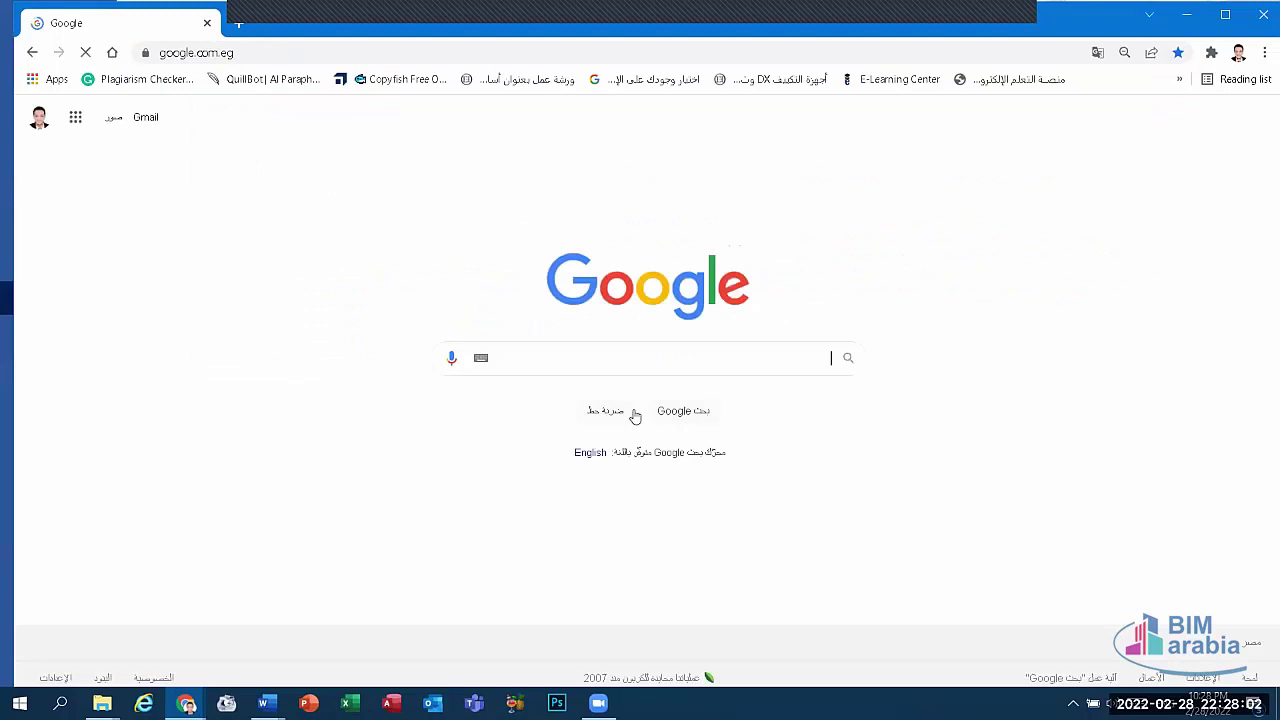
- Switch the keyboard to Arabic, search Google for 'تكعيب الورق' and show image results
{"action": "left_click", "coordinate": [712, 356]}
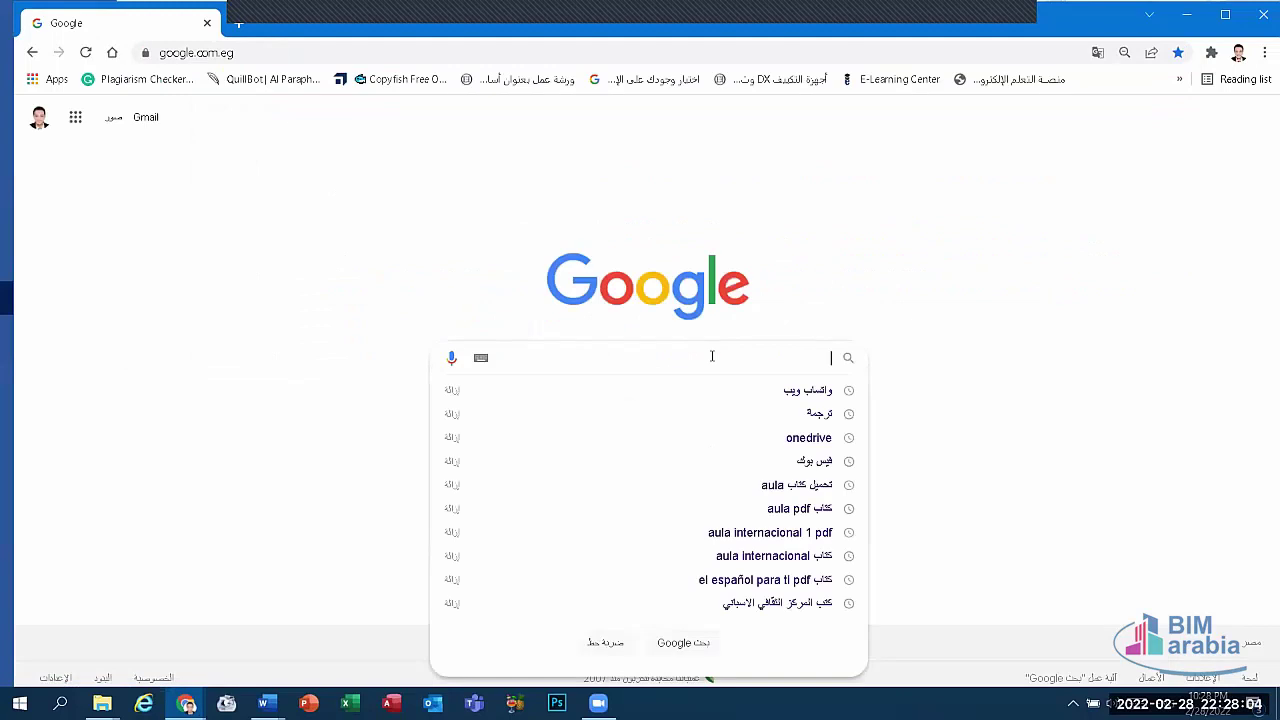
{"action": "type", "text": "ت"}
{"action": "key", "text": "BackSpace"}
{"action": "left_click", "coordinate": [1150, 703]}
{"action": "left_click", "coordinate": [1140, 610]}
{"action": "type", "text": "تكعيب"}
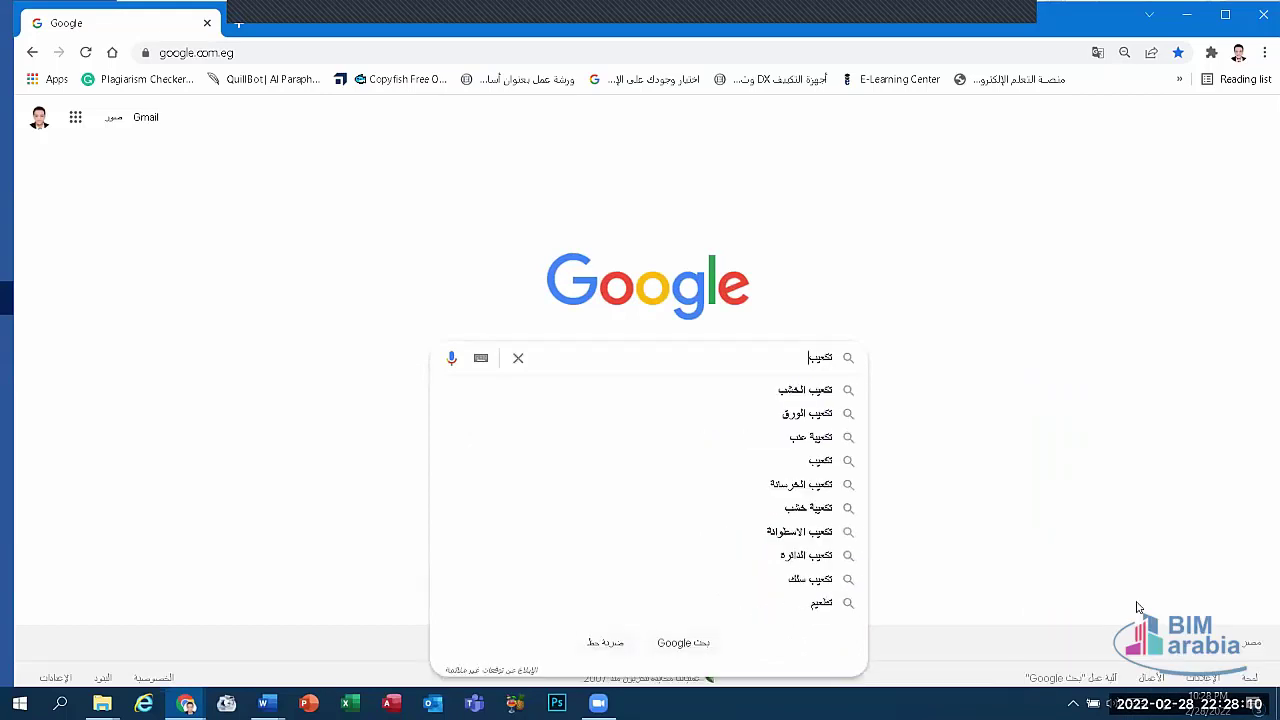
{"action": "left_click", "coordinate": [832, 413]}
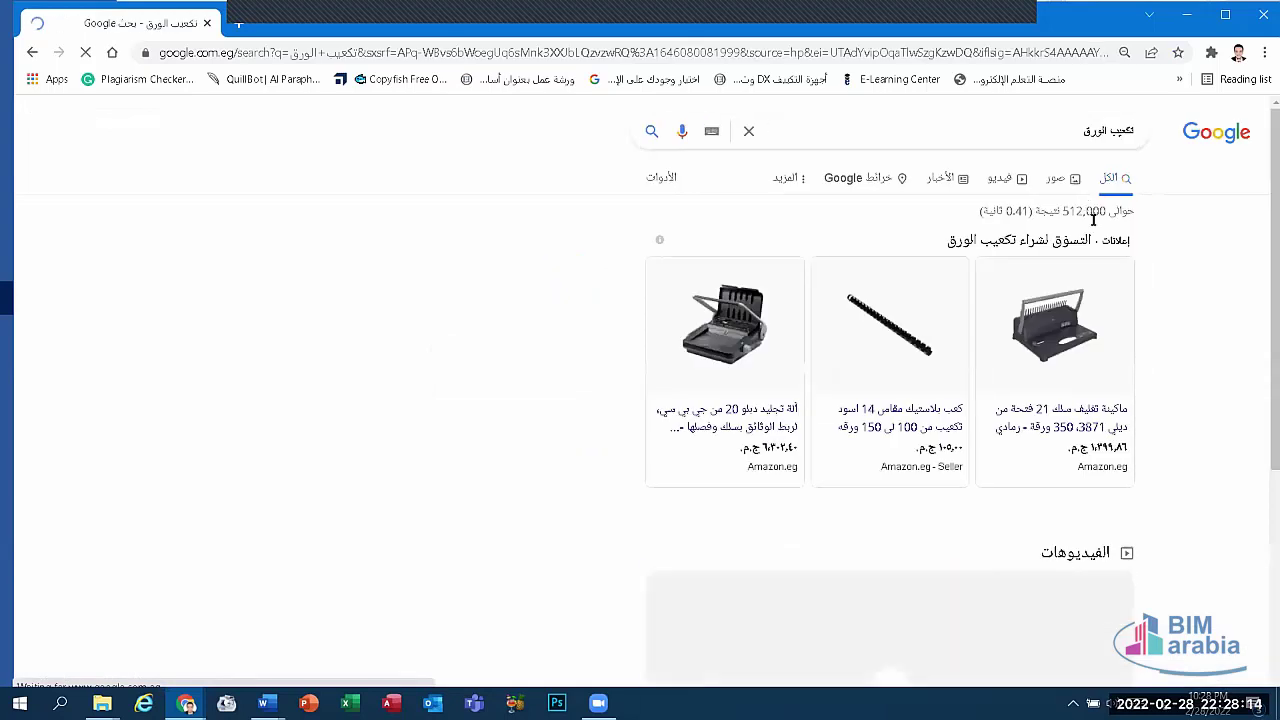
{"action": "left_click", "coordinate": [1056, 180]}
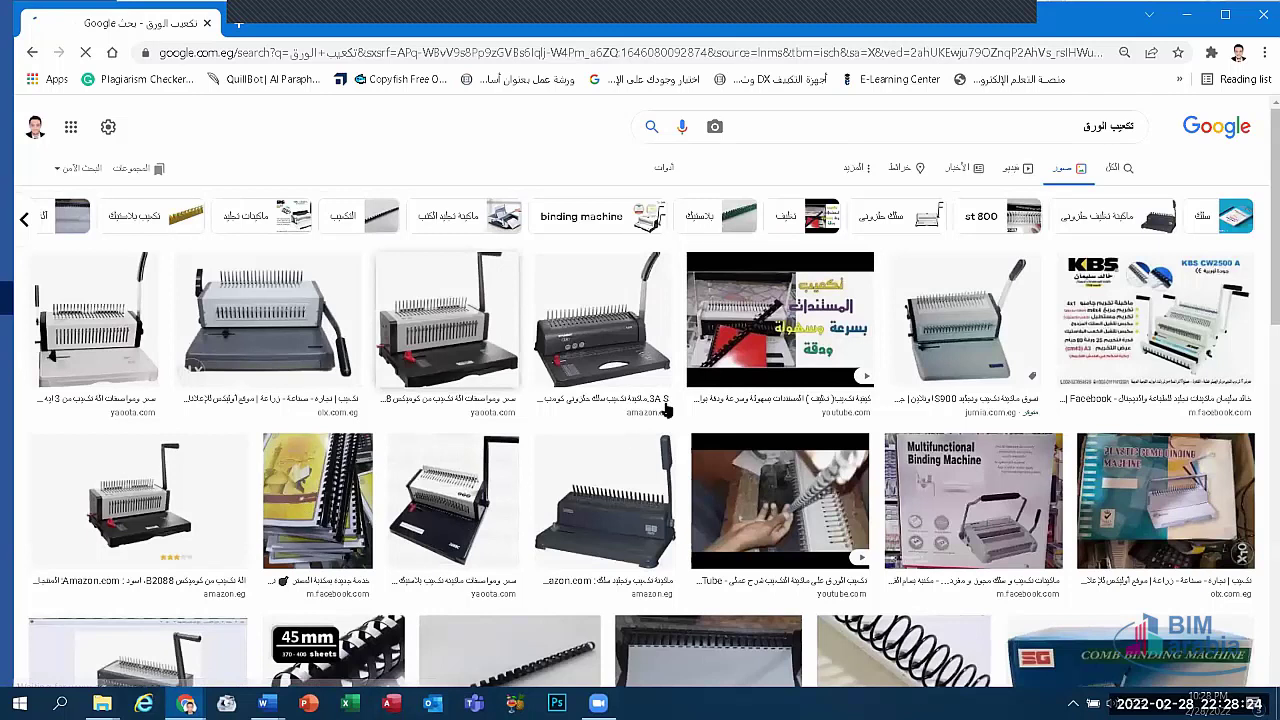
- Preview binding-machine images, including the spiral notebook, comb-strip-wire and Punch & bind results
{"action": "left_click", "coordinate": [268, 318]}
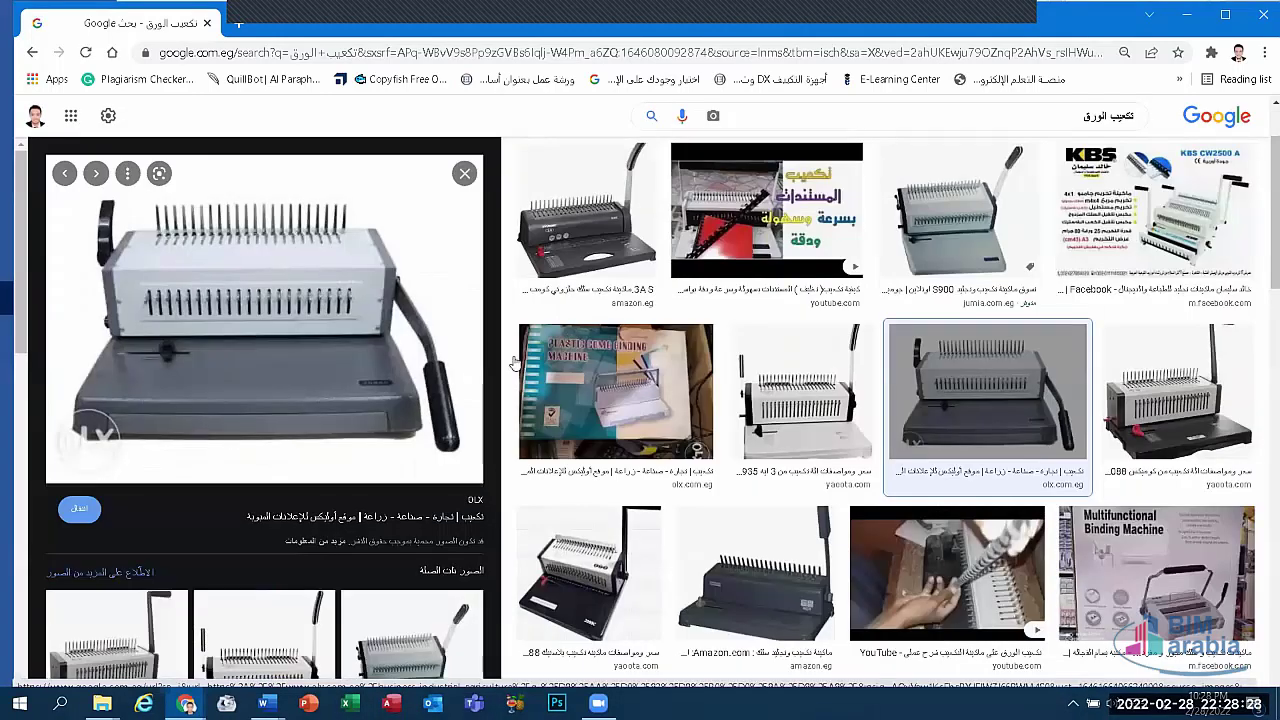
{"action": "key", "text": "Escape"}
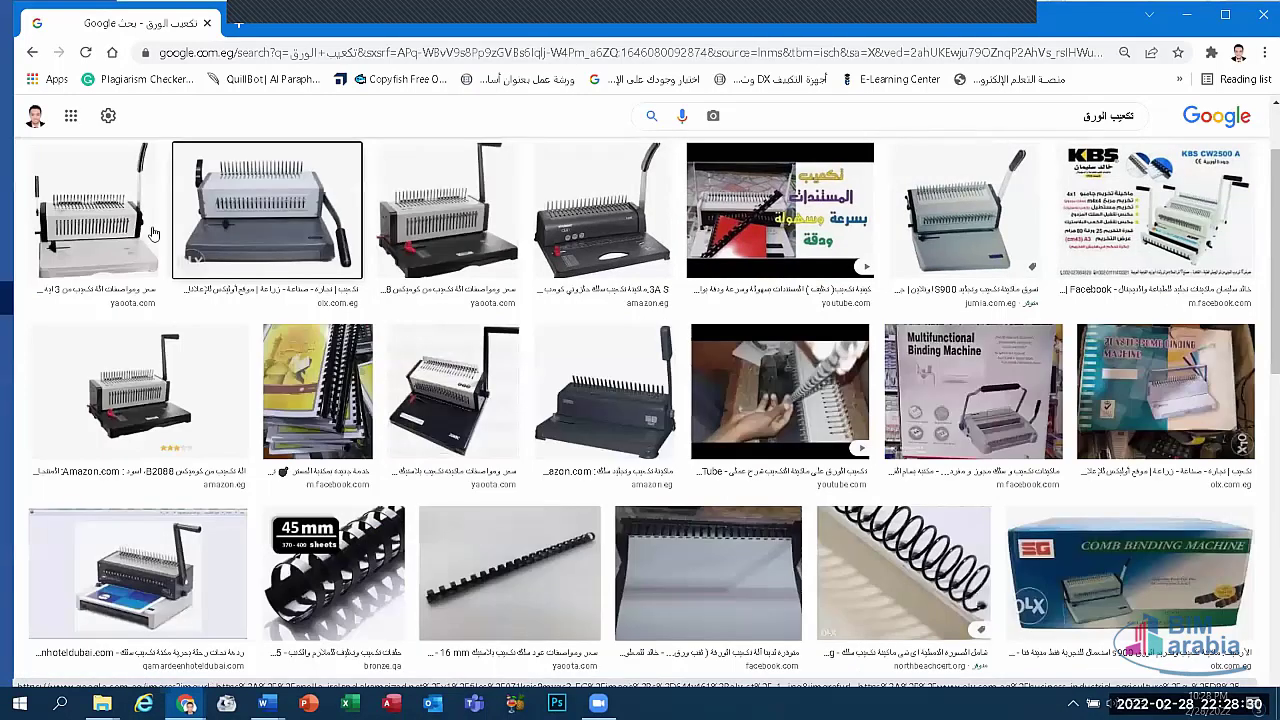
{"action": "scroll", "coordinate": [120, 235], "scroll_direction": "down", "scroll_amount": 3}
{"action": "left_click", "coordinate": [700, 322]}
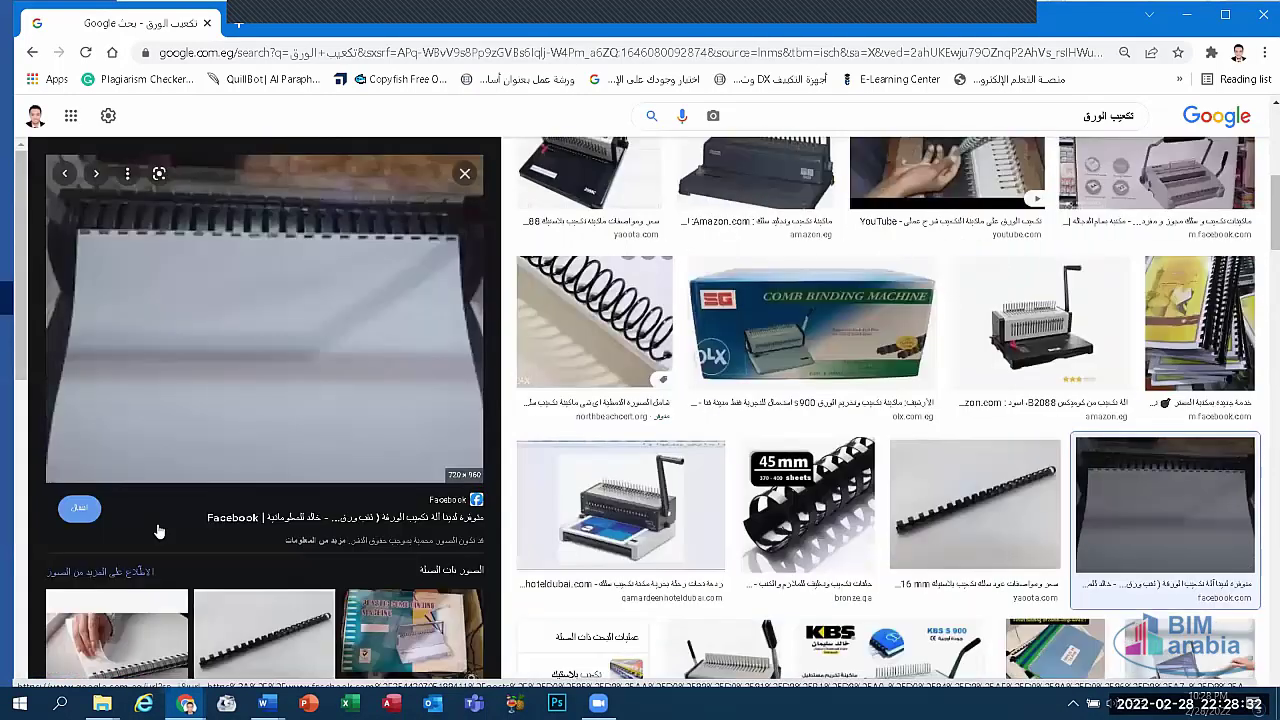
{"action": "scroll", "coordinate": [156, 503], "scroll_direction": "down", "scroll_amount": 2}
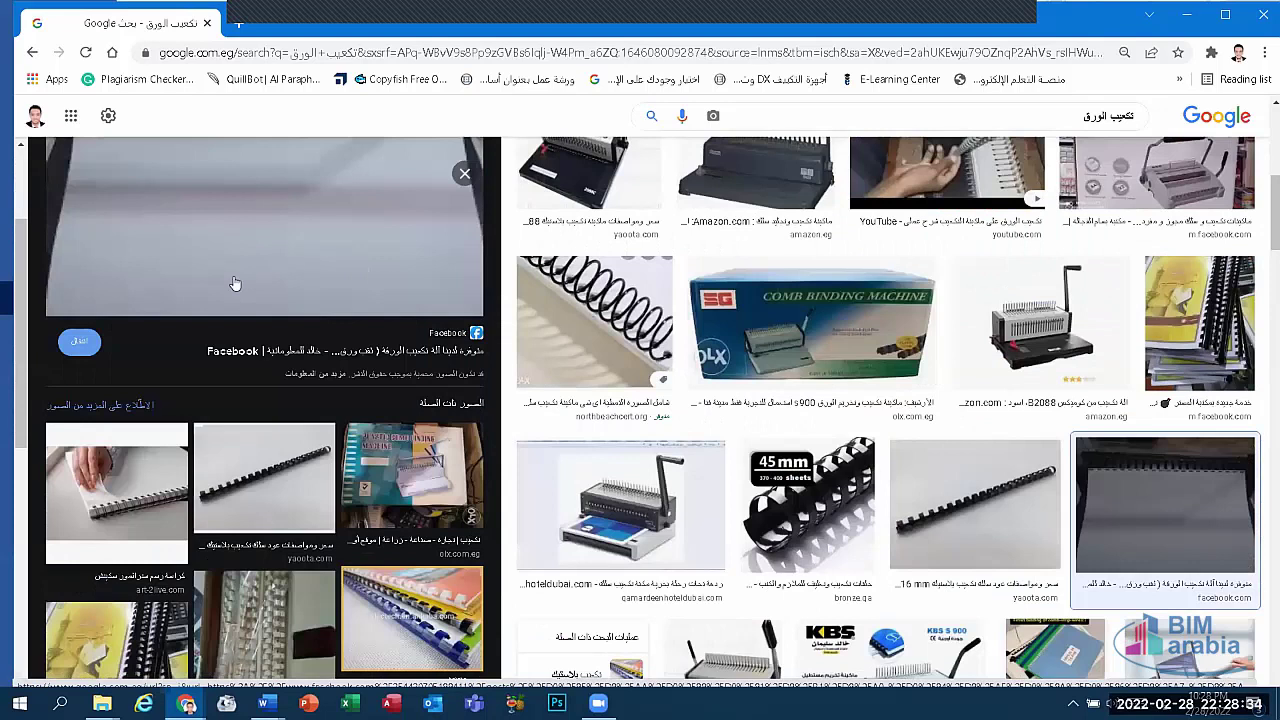
{"action": "left_click", "coordinate": [116, 490]}
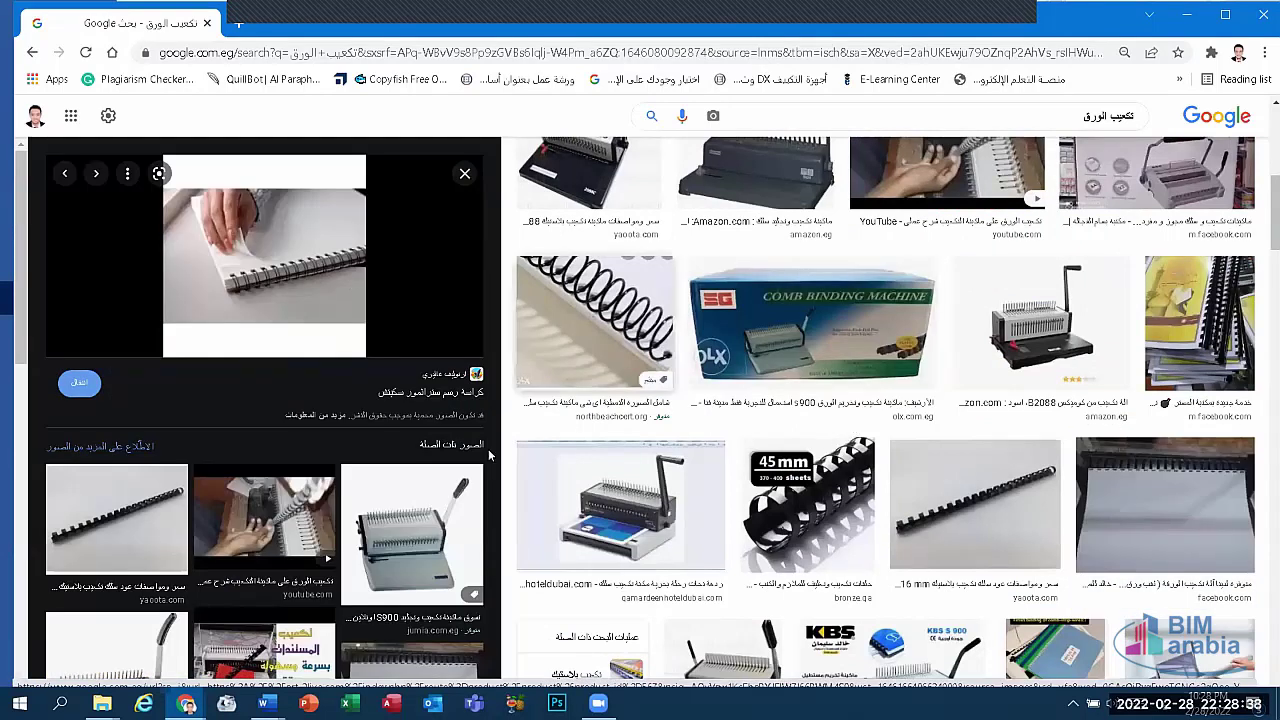
{"action": "scroll", "coordinate": [421, 334], "scroll_direction": "down", "scroll_amount": 5}
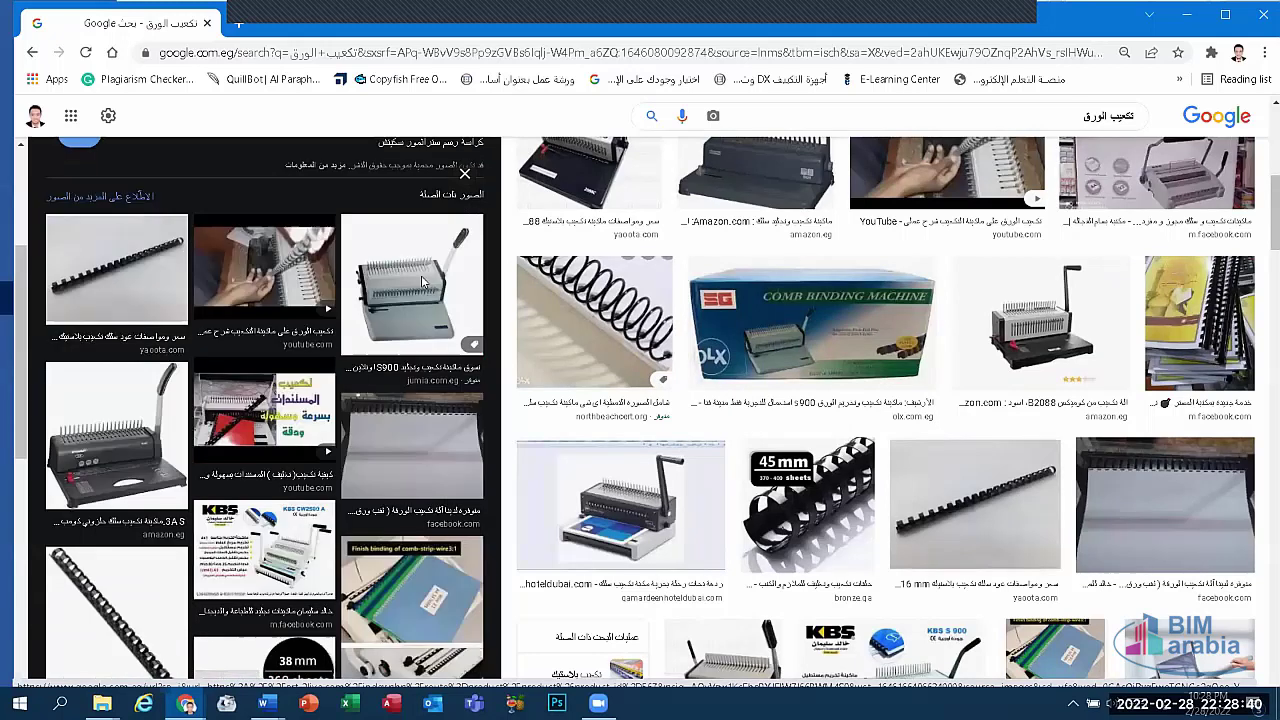
{"action": "left_click", "coordinate": [311, 294]}
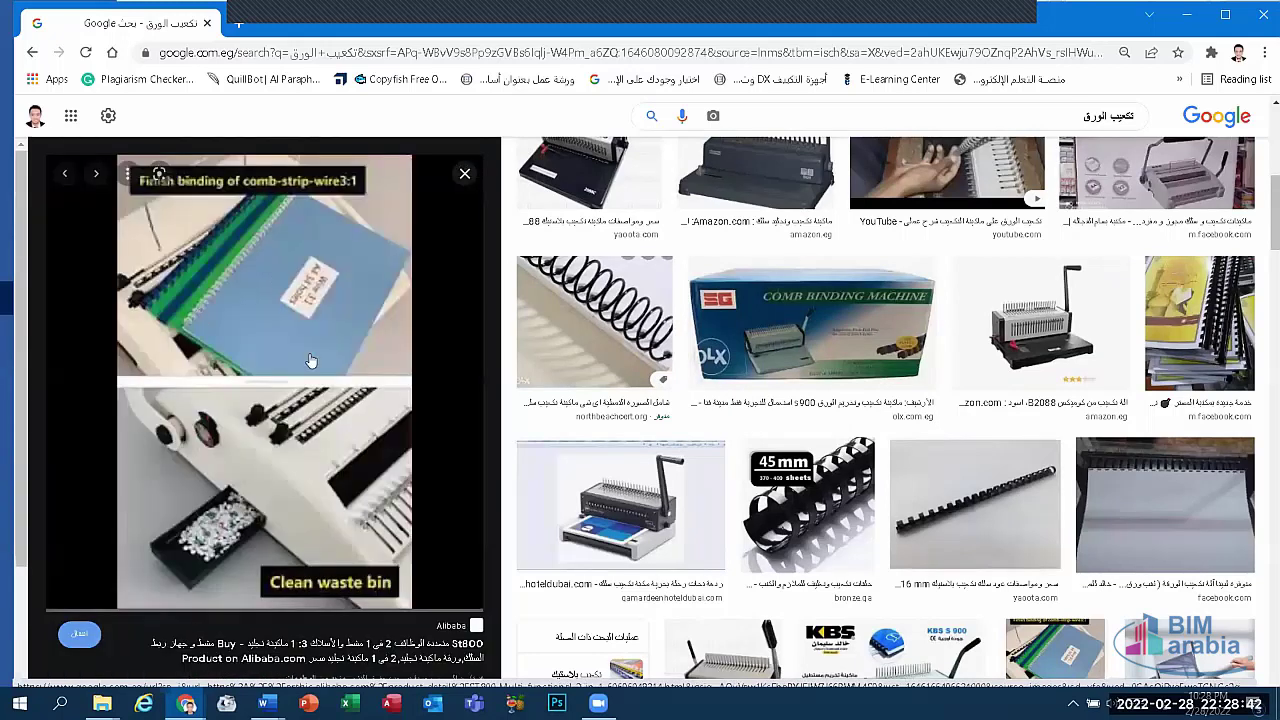
{"action": "scroll", "coordinate": [230, 450], "scroll_direction": "down", "scroll_amount": 3}
{"action": "scroll", "coordinate": [185, 614], "scroll_direction": "down", "scroll_amount": 4}
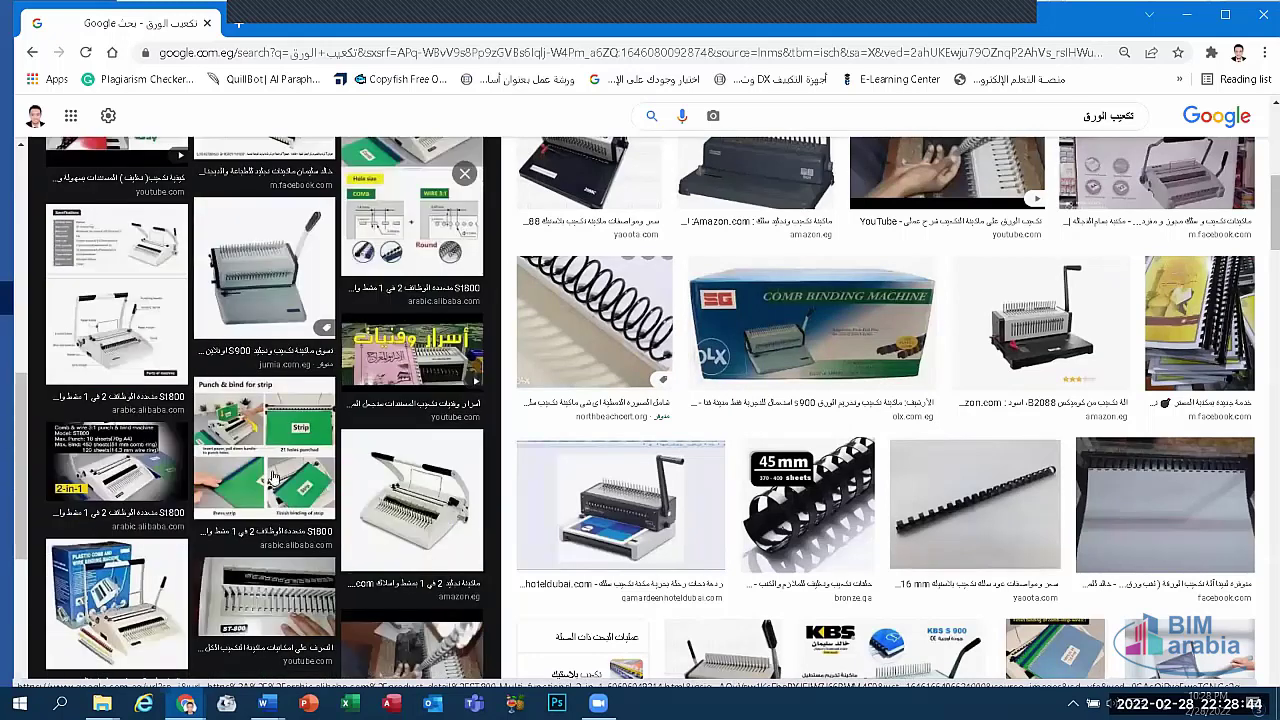
{"action": "left_click", "coordinate": [270, 425]}
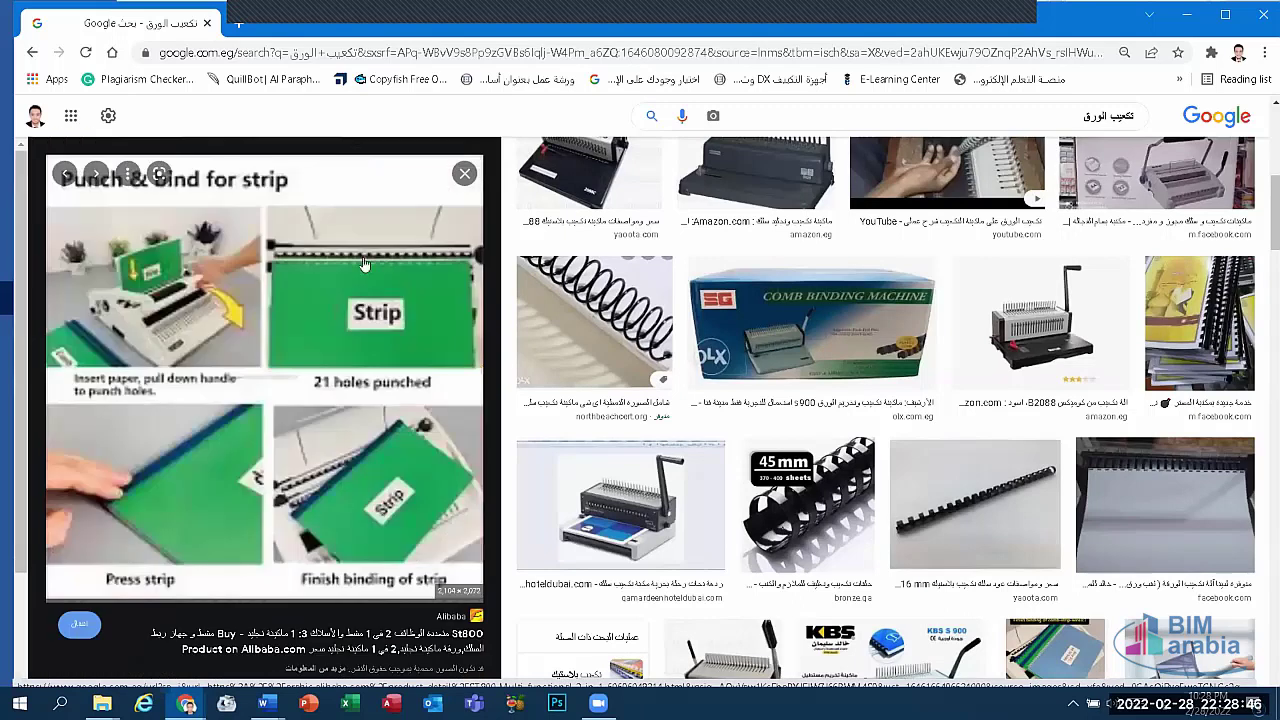
- Browse further results, preview the 4:30 binding video and the spiral notebook cover image
{"action": "scroll", "coordinate": [900, 400], "scroll_direction": "down", "scroll_amount": 3}
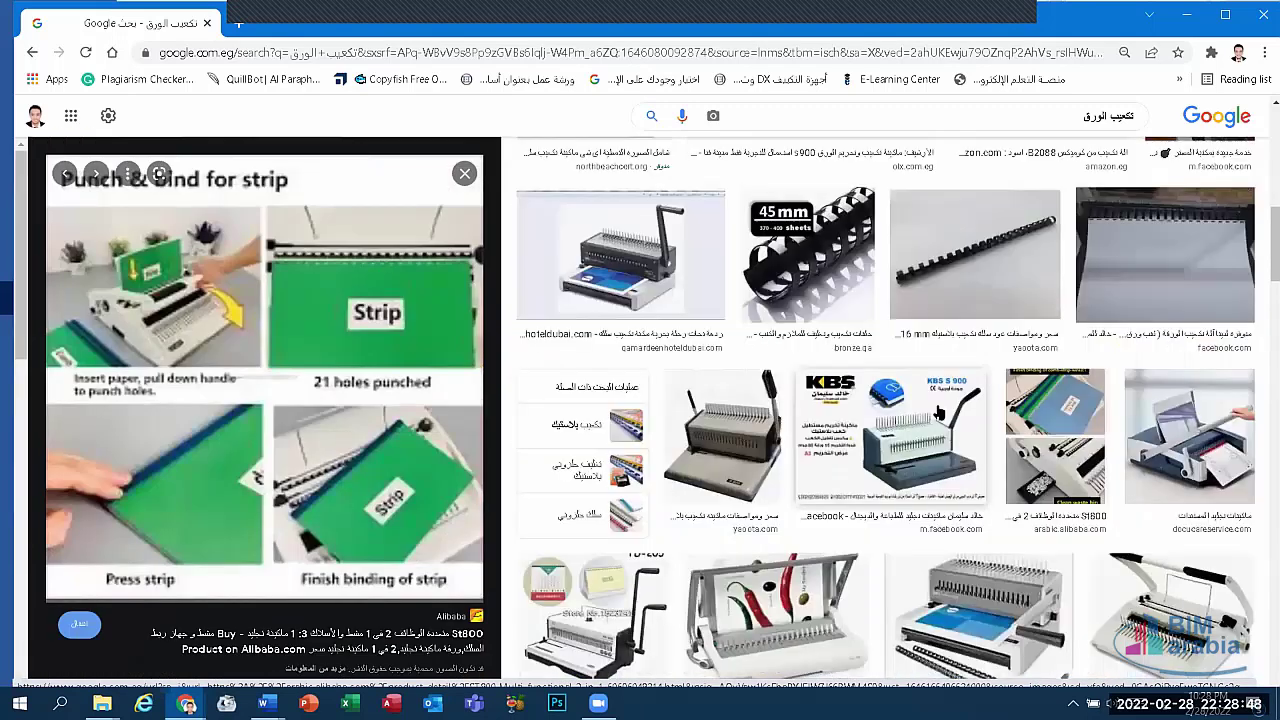
{"action": "scroll", "coordinate": [940, 413], "scroll_direction": "down", "scroll_amount": 3}
{"action": "scroll", "coordinate": [966, 458], "scroll_direction": "down", "scroll_amount": 3}
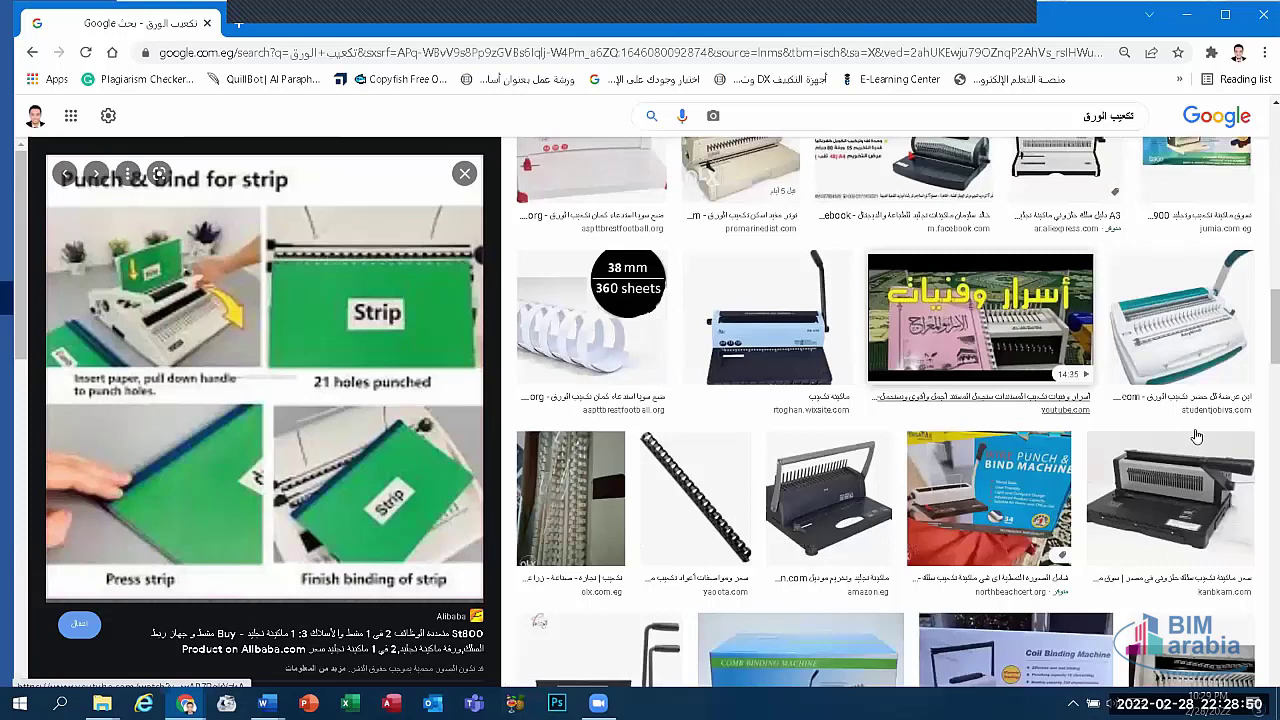
{"action": "scroll", "coordinate": [1196, 433], "scroll_direction": "down", "scroll_amount": 3}
{"action": "scroll", "coordinate": [1197, 433], "scroll_direction": "down", "scroll_amount": 4}
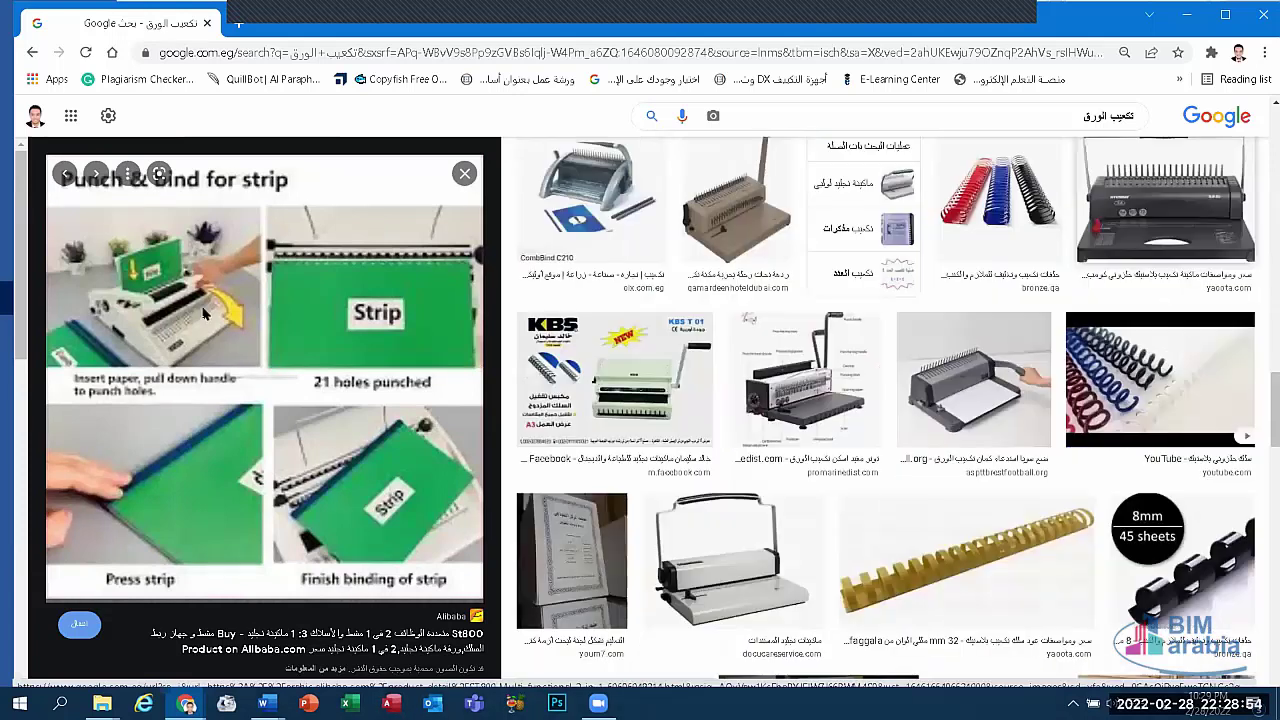
{"action": "scroll", "coordinate": [352, 483], "scroll_direction": "up", "scroll_amount": 3}
{"action": "key", "text": "Right"}
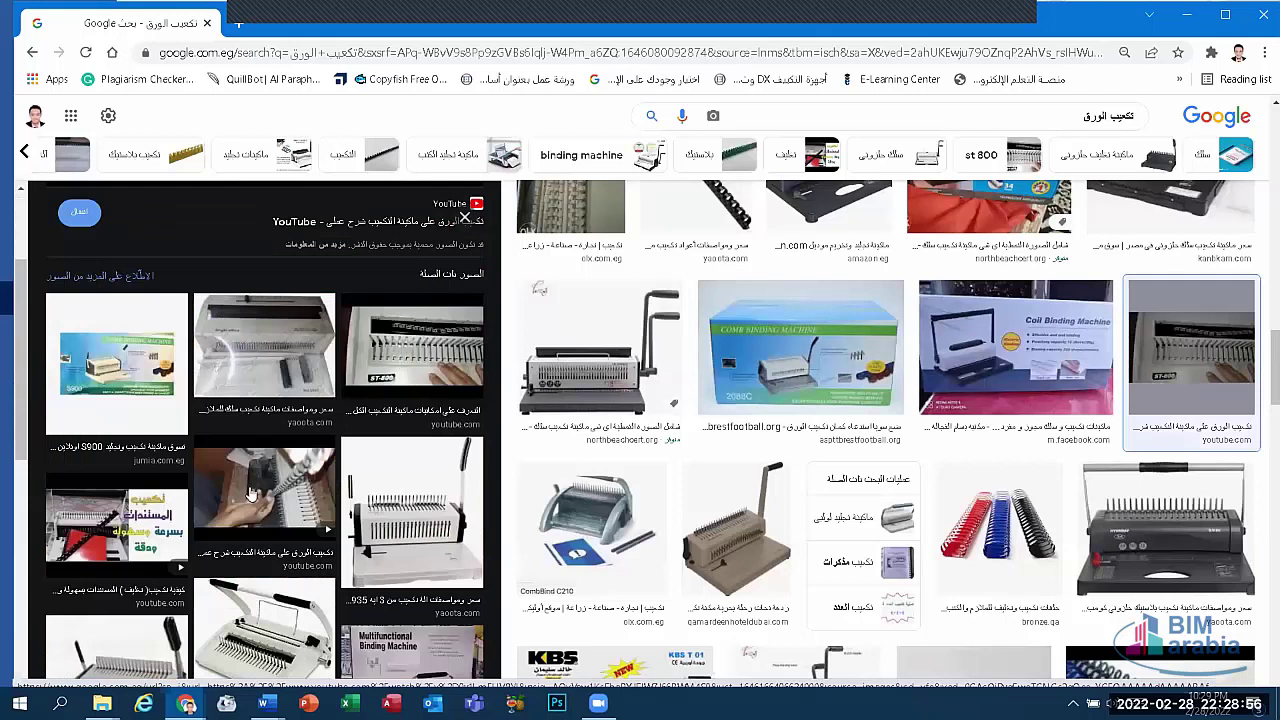
{"action": "left_click", "coordinate": [252, 500]}
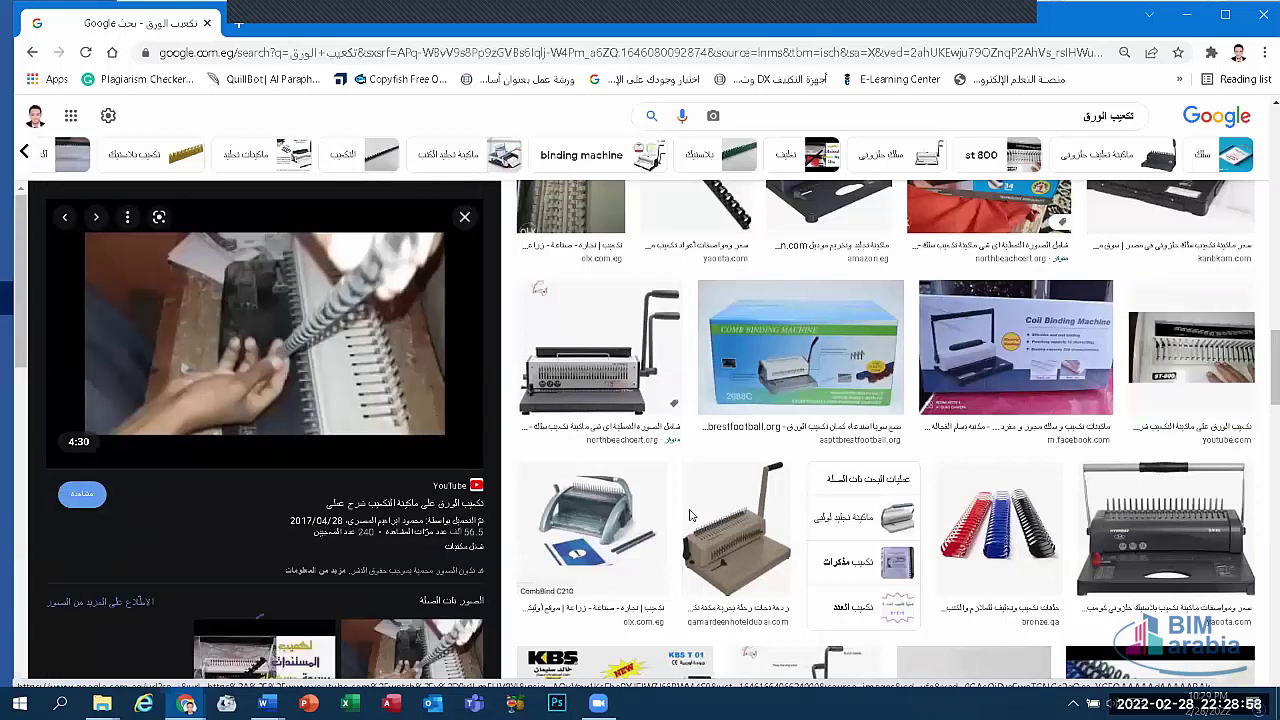
{"action": "scroll", "coordinate": [820, 470], "scroll_direction": "down", "scroll_amount": 5}
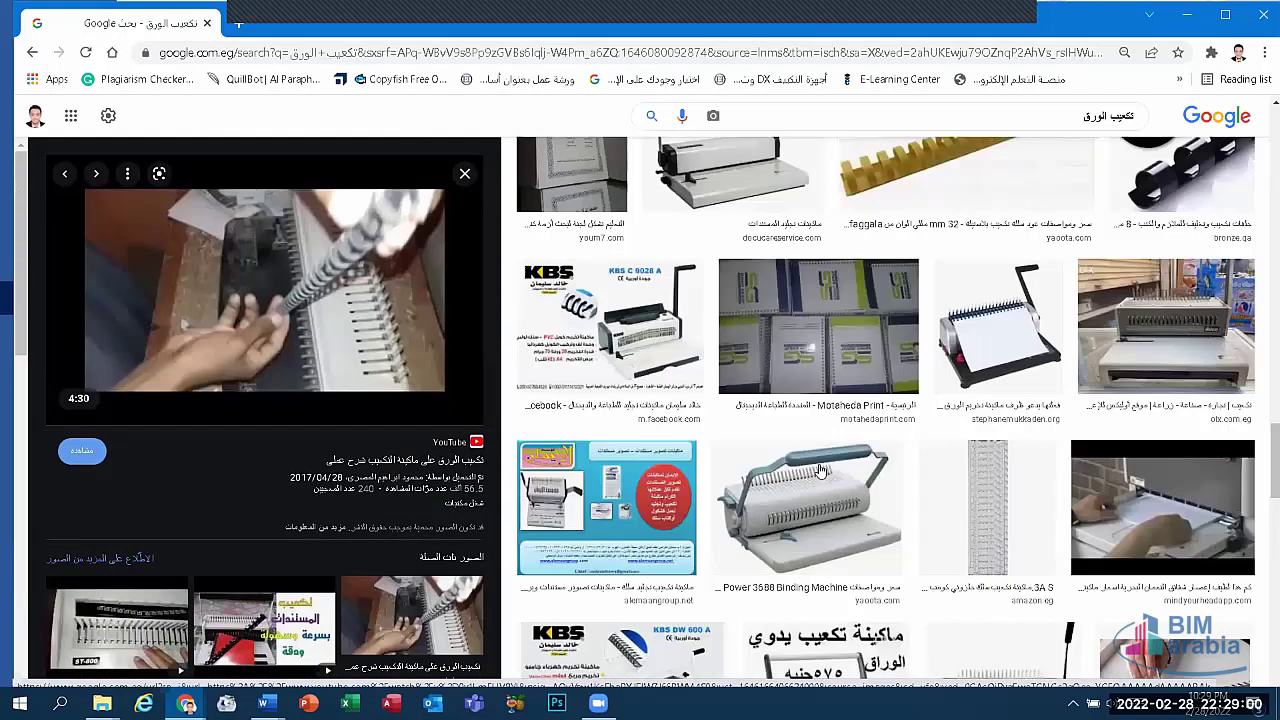
{"action": "scroll", "coordinate": [825, 472], "scroll_direction": "down", "scroll_amount": 3}
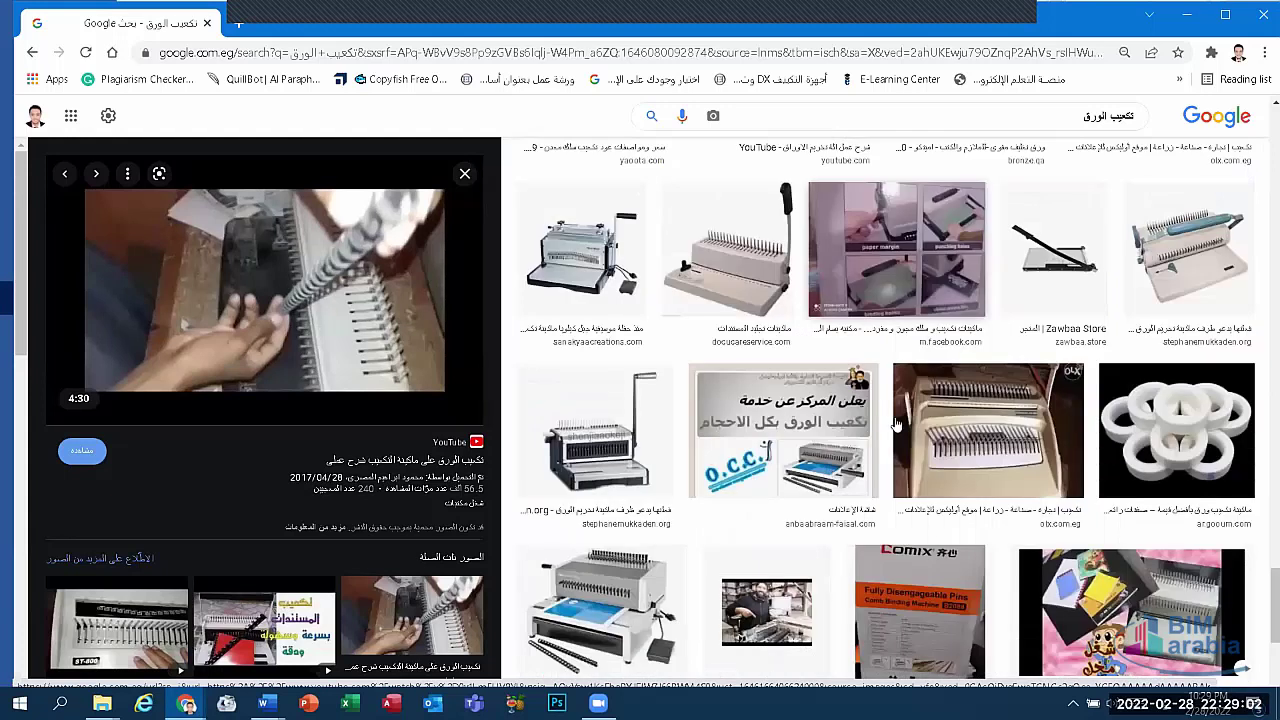
{"action": "scroll", "coordinate": [900, 426], "scroll_direction": "down", "scroll_amount": 3}
{"action": "scroll", "coordinate": [606, 376], "scroll_direction": "up", "scroll_amount": 2}
{"action": "left_click", "coordinate": [680, 385]}
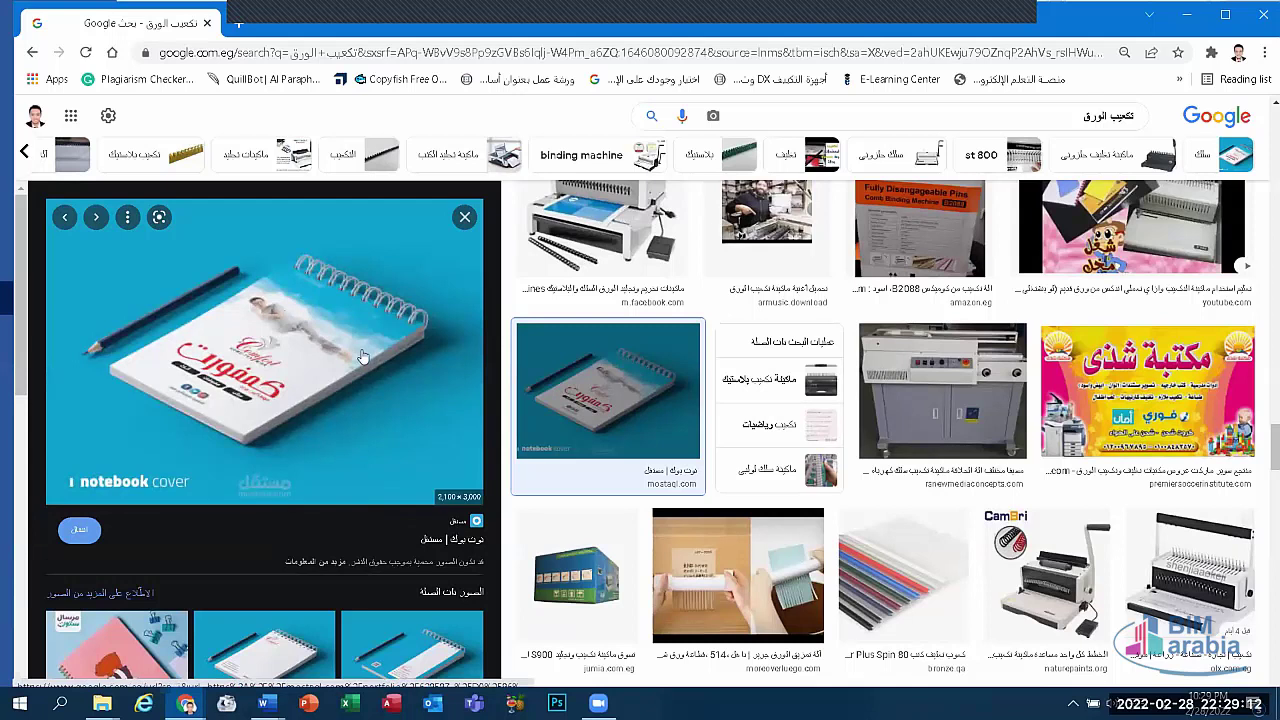
{"action": "left_click", "coordinate": [264, 703]}
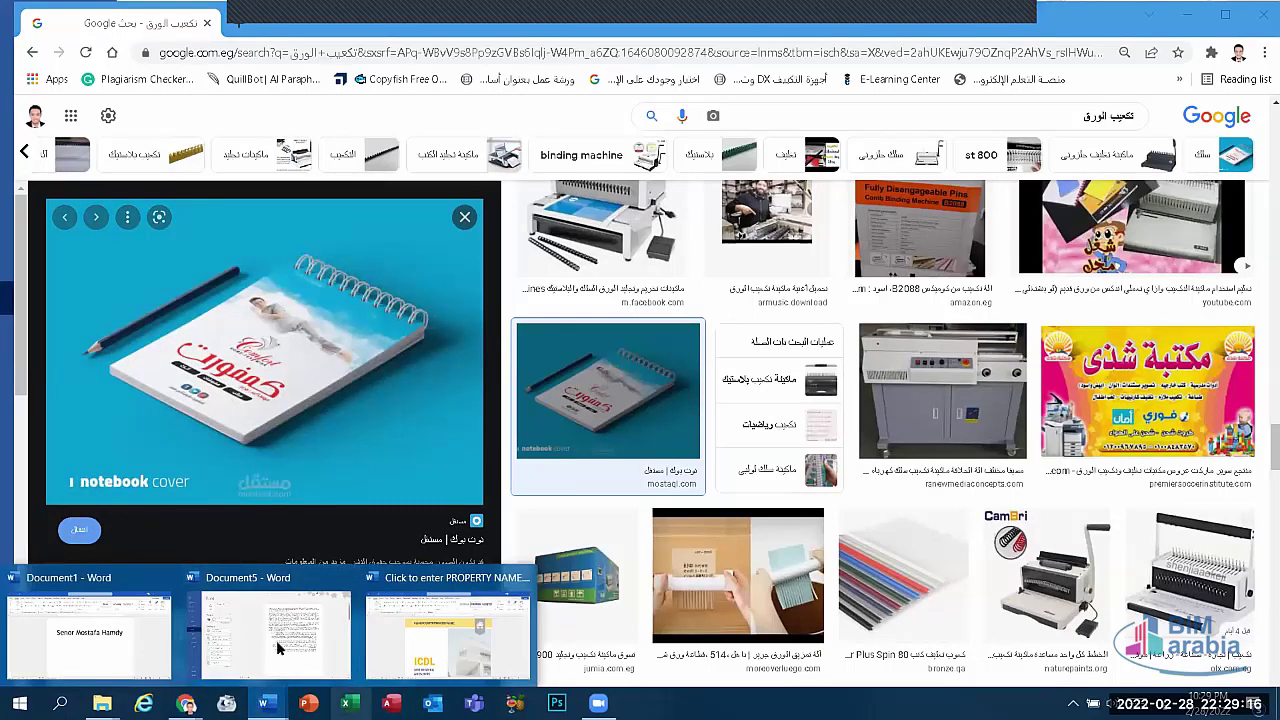
- Back in Page Setup, vary the gutter width, ending at 3 inches
{"action": "left_click", "coordinate": [280, 640]}
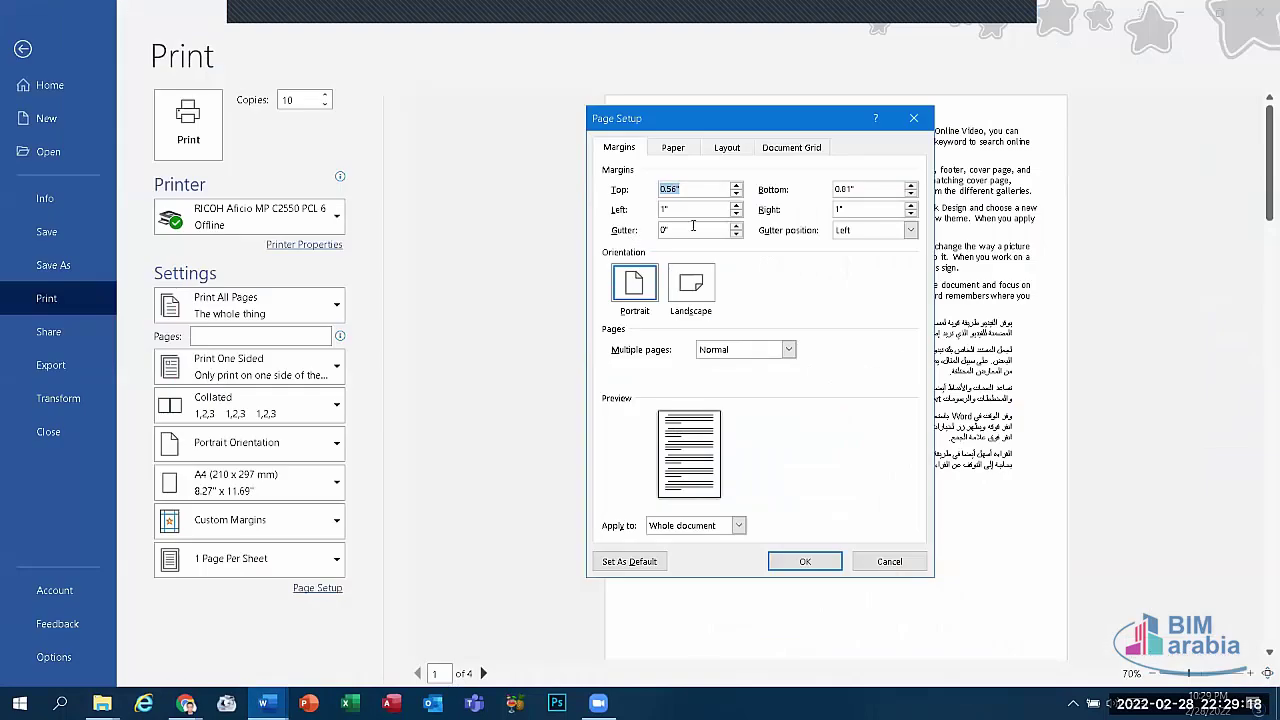
{"action": "key", "text": "Tab"}
{"action": "key", "text": "Tab"}
{"action": "key", "text": "Tab"}
{"action": "left_click", "coordinate": [738, 226]}
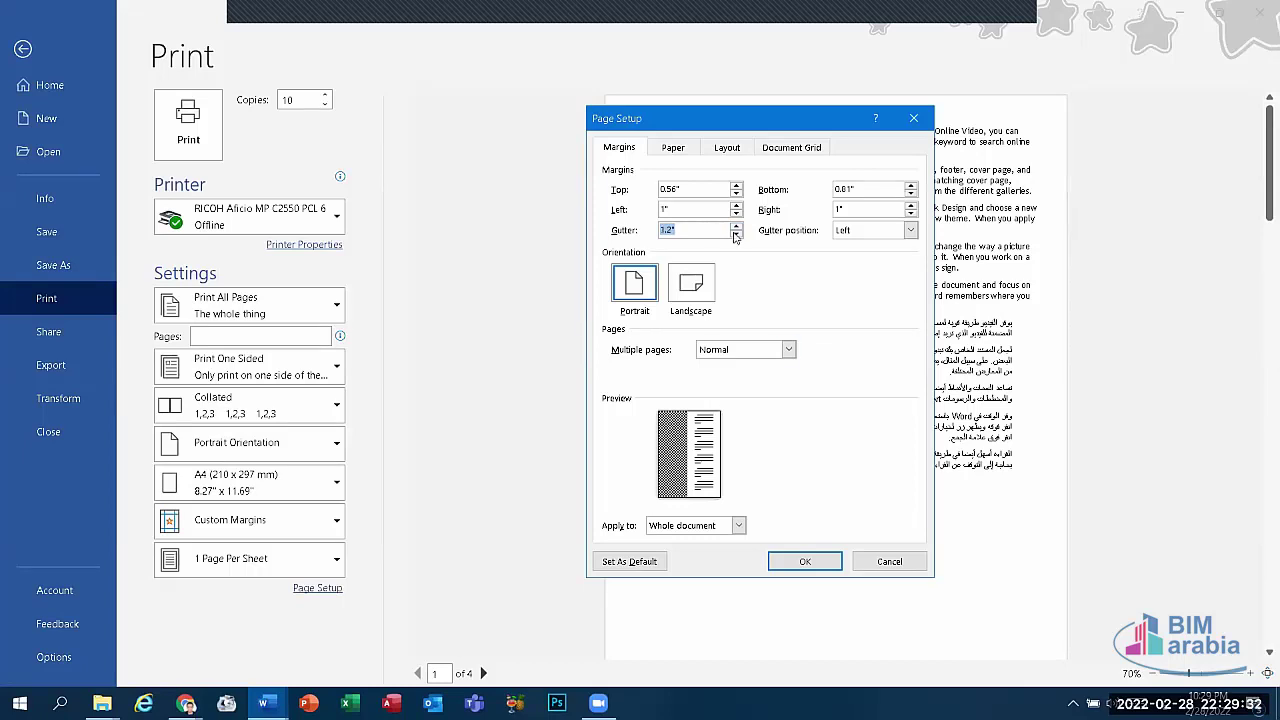
{"action": "left_click", "coordinate": [736, 234]}
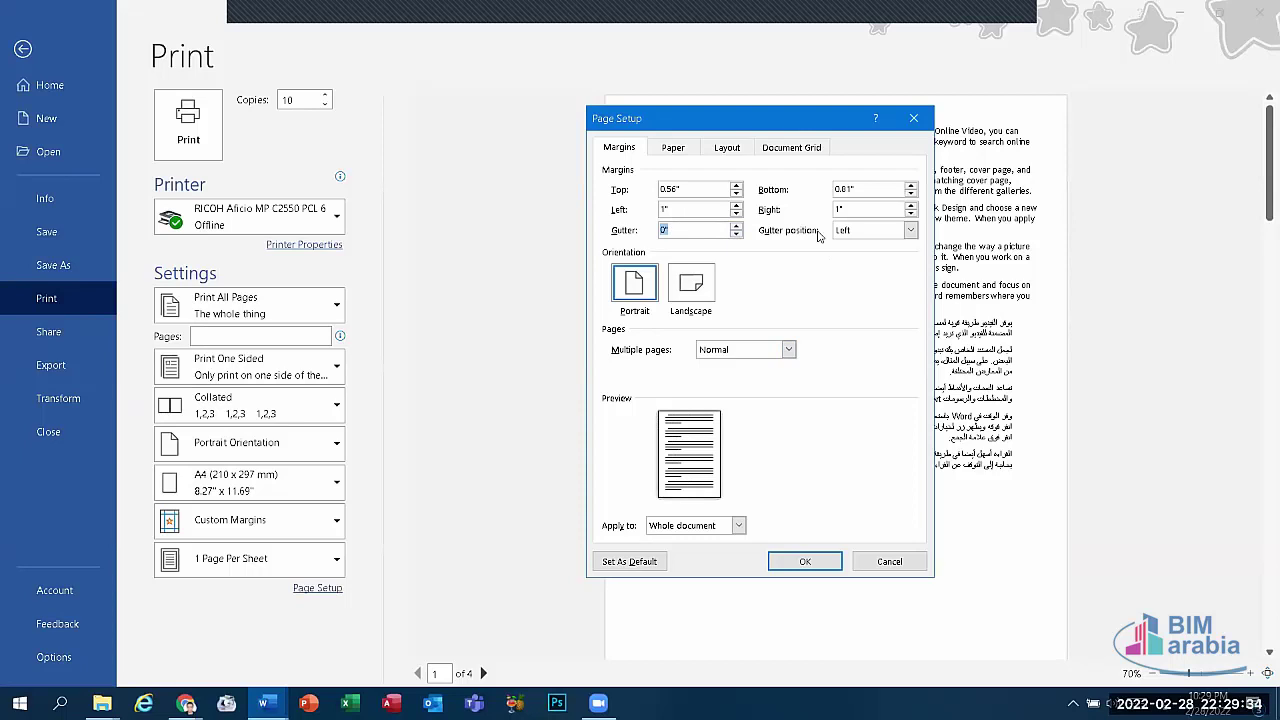
{"action": "left_click", "coordinate": [739, 230]}
- Set the gutter position to Right, then Left, then Top
{"action": "left_click", "coordinate": [910, 230]}
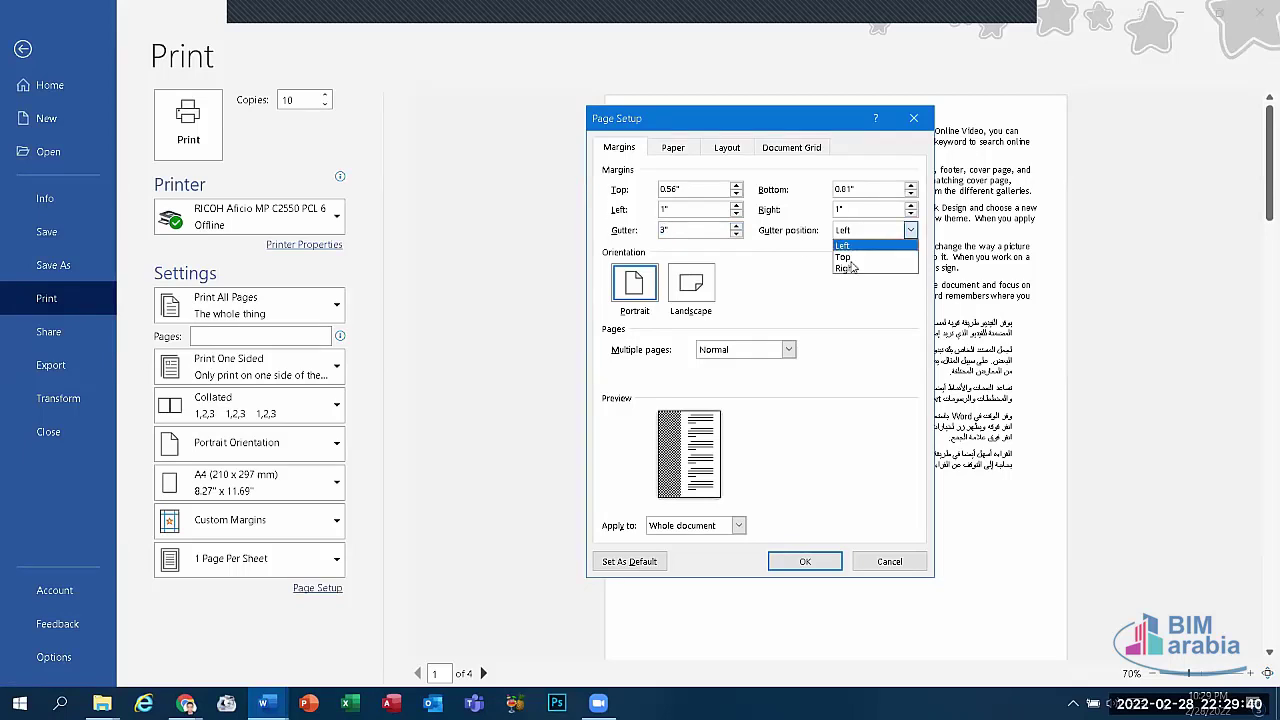
{"action": "left_click", "coordinate": [805, 429]}
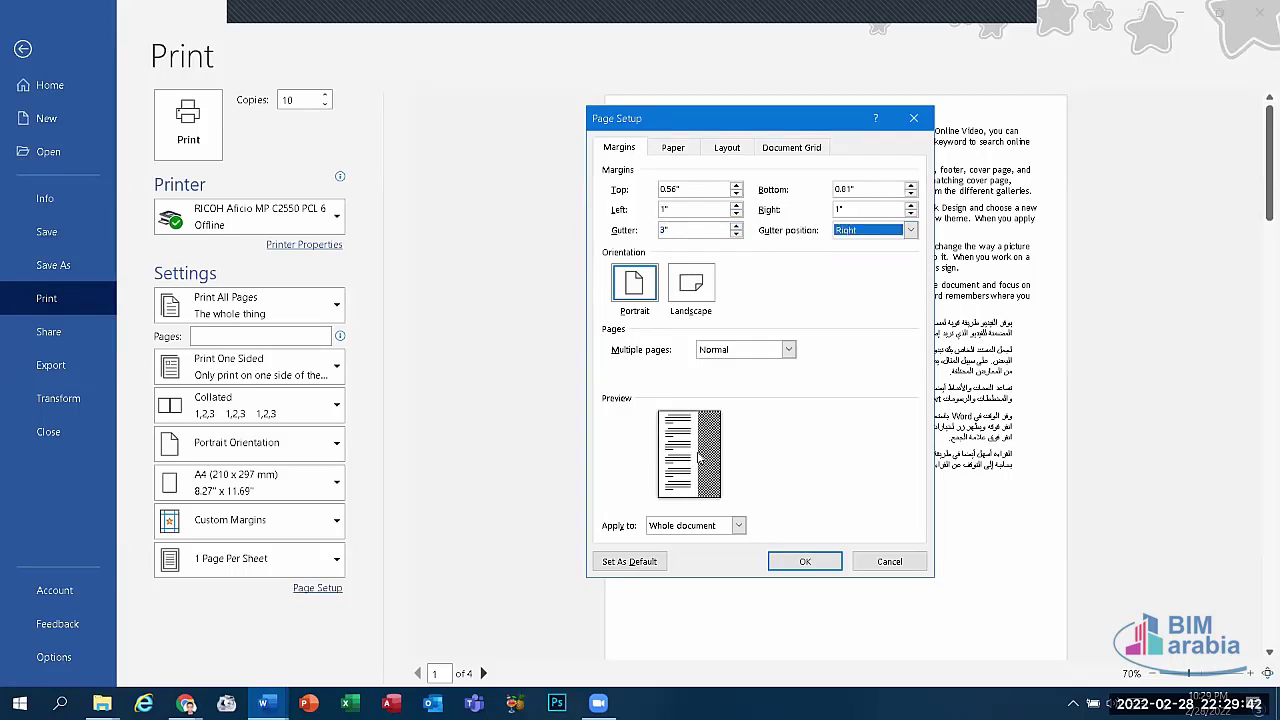
{"action": "left_click", "coordinate": [910, 230]}
{"action": "left_click", "coordinate": [862, 246]}
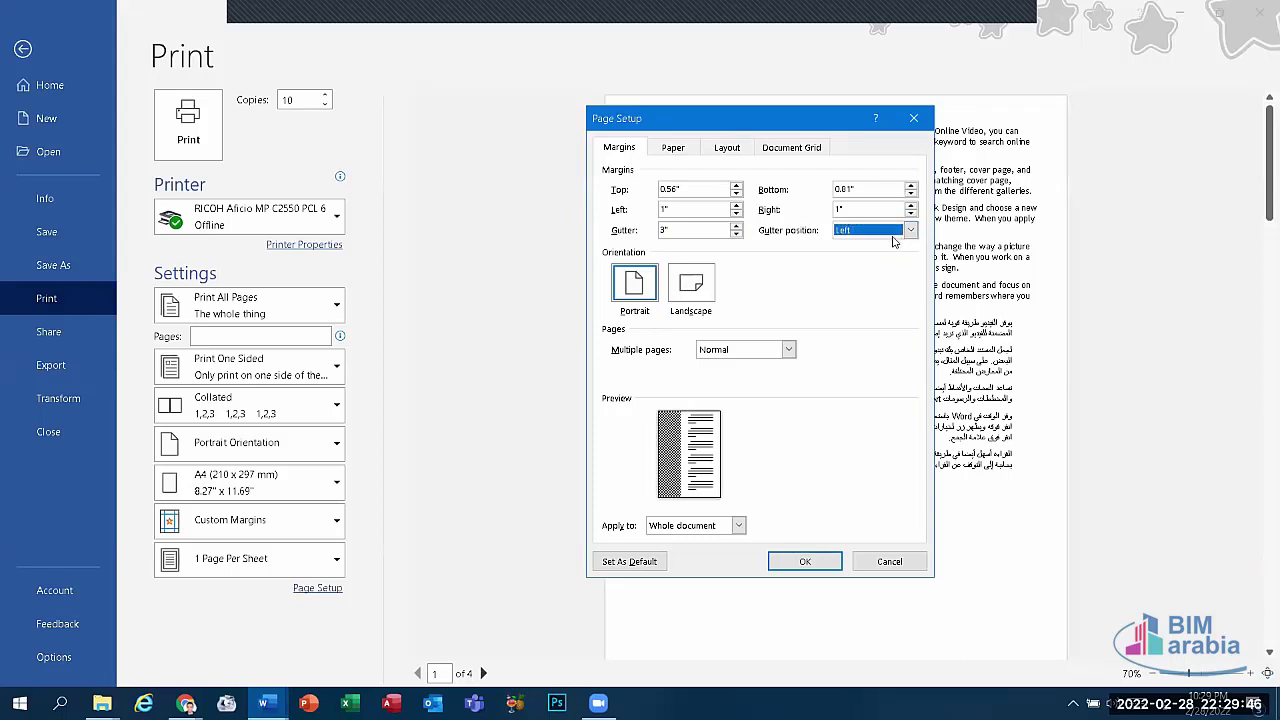
{"action": "left_click", "coordinate": [910, 230]}
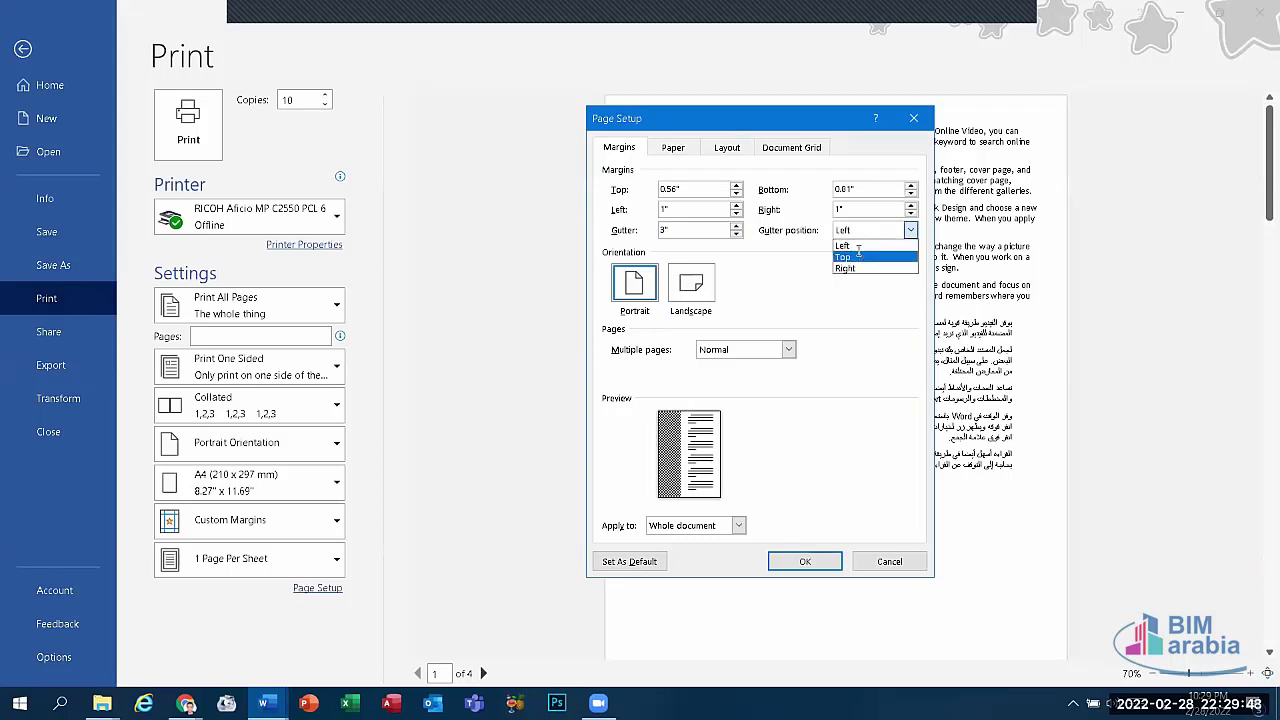
{"action": "left_click", "coordinate": [860, 257]}
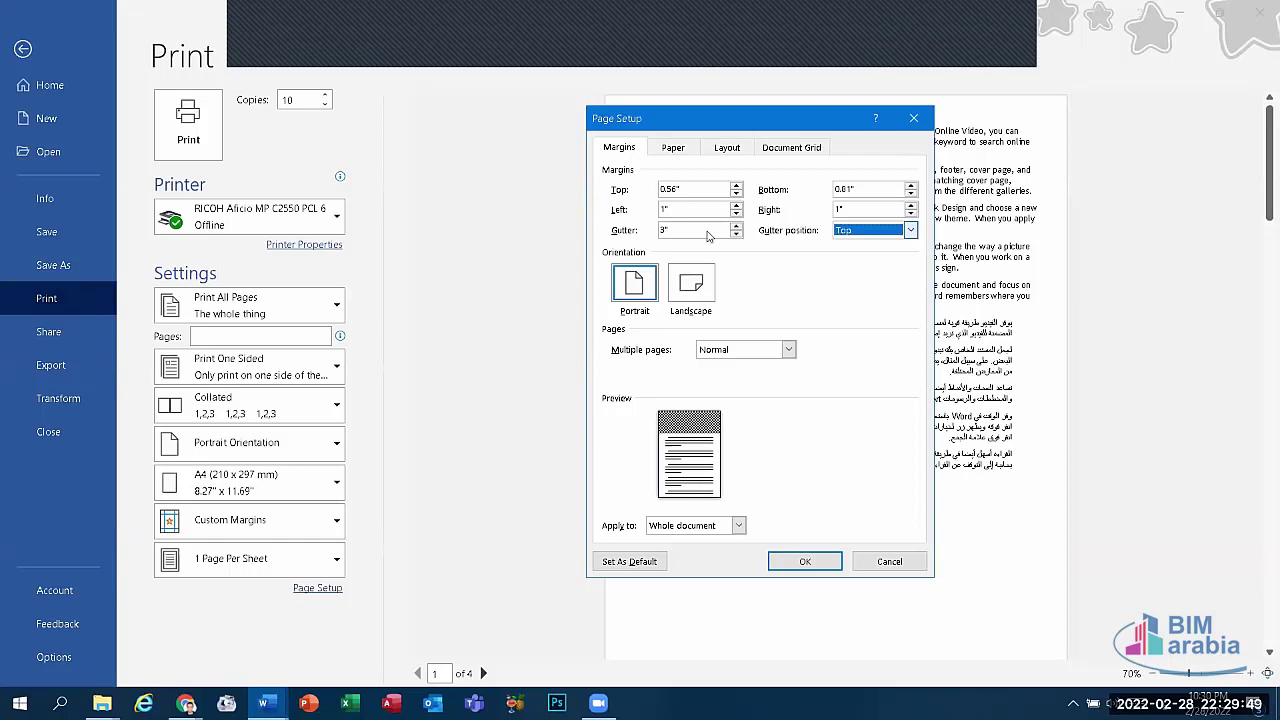
- Reduce the gutter to 0" and toggle landscape, returning to portrait orientation
{"action": "left_click", "coordinate": [737, 235]}
{"action": "left_click", "coordinate": [736, 235]}
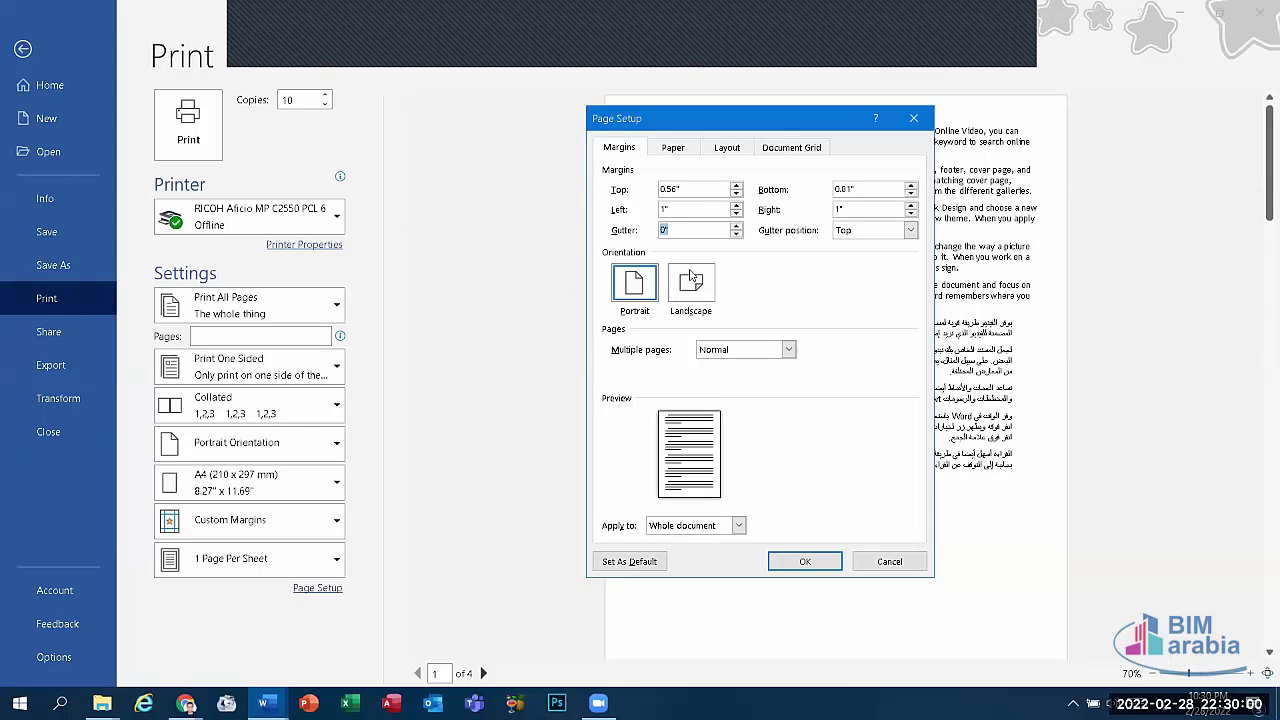
{"action": "left_click", "coordinate": [692, 283]}
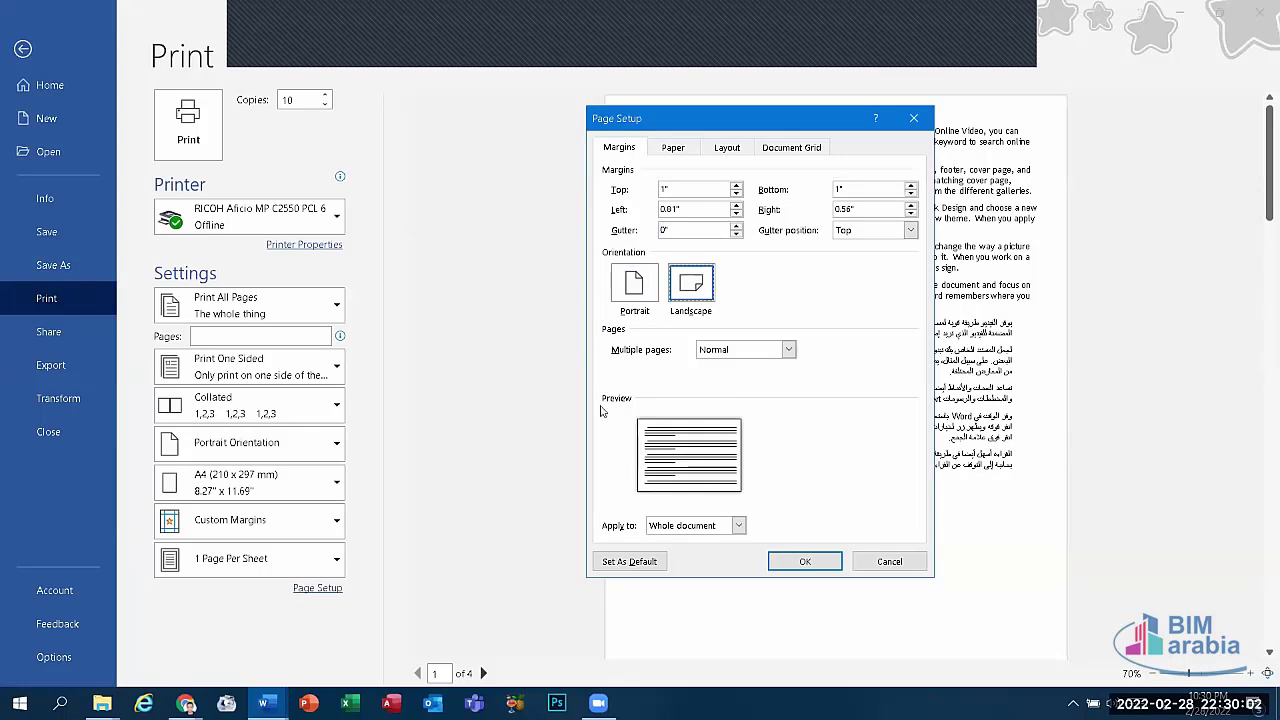
{"action": "left_click", "coordinate": [628, 300]}
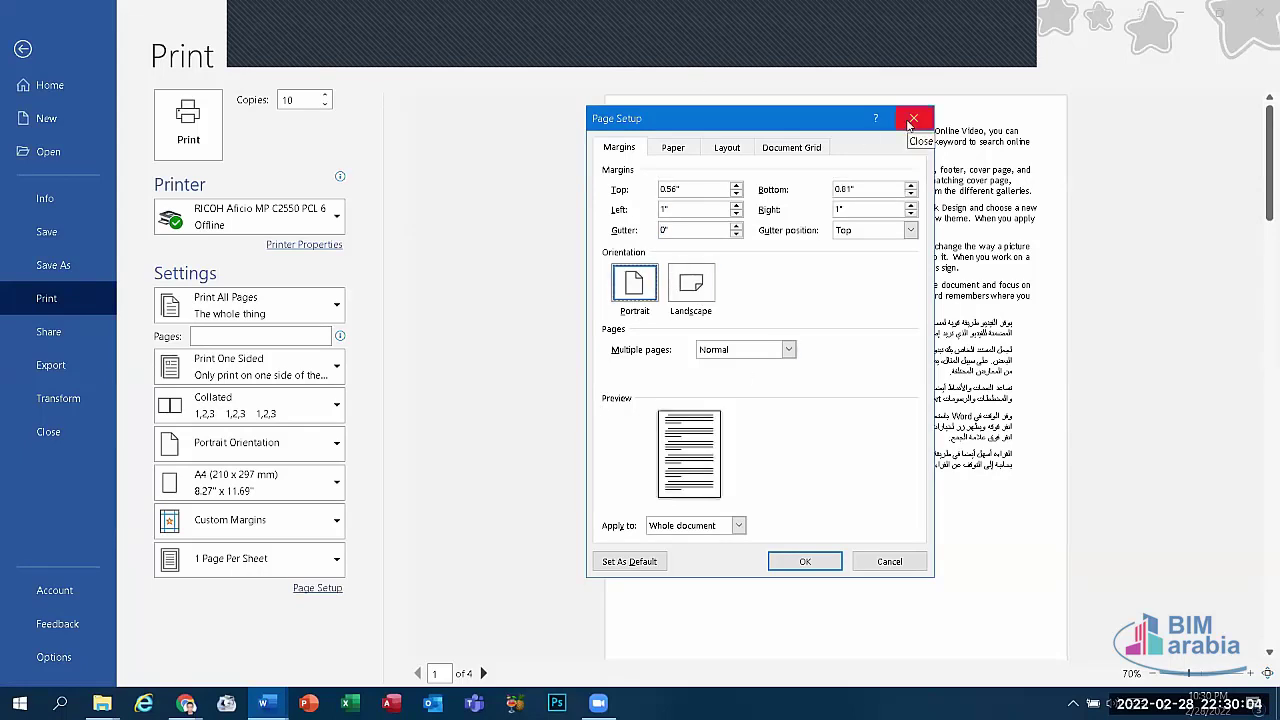
- Close Page Setup and try the Pages Per Sheet options, first 4, then 2
{"action": "key", "text": "Escape"}
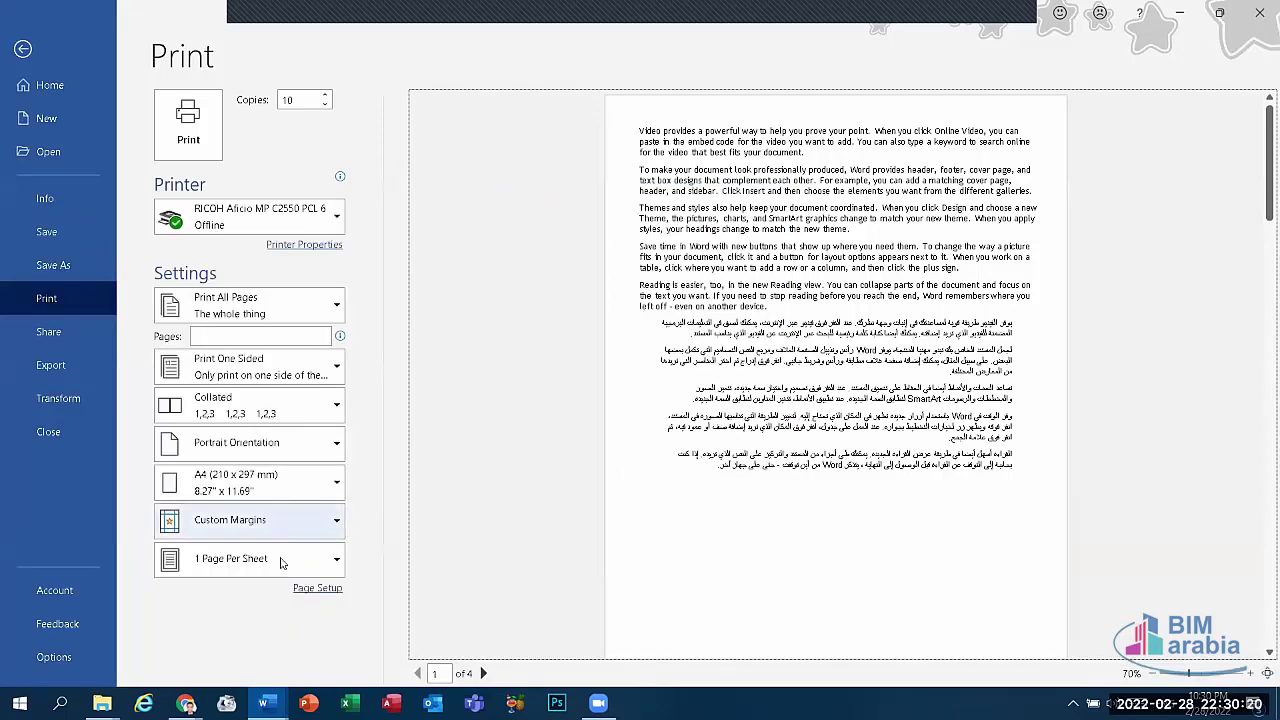
{"action": "left_click", "coordinate": [281, 563]}
{"action": "left_click", "coordinate": [274, 336]}
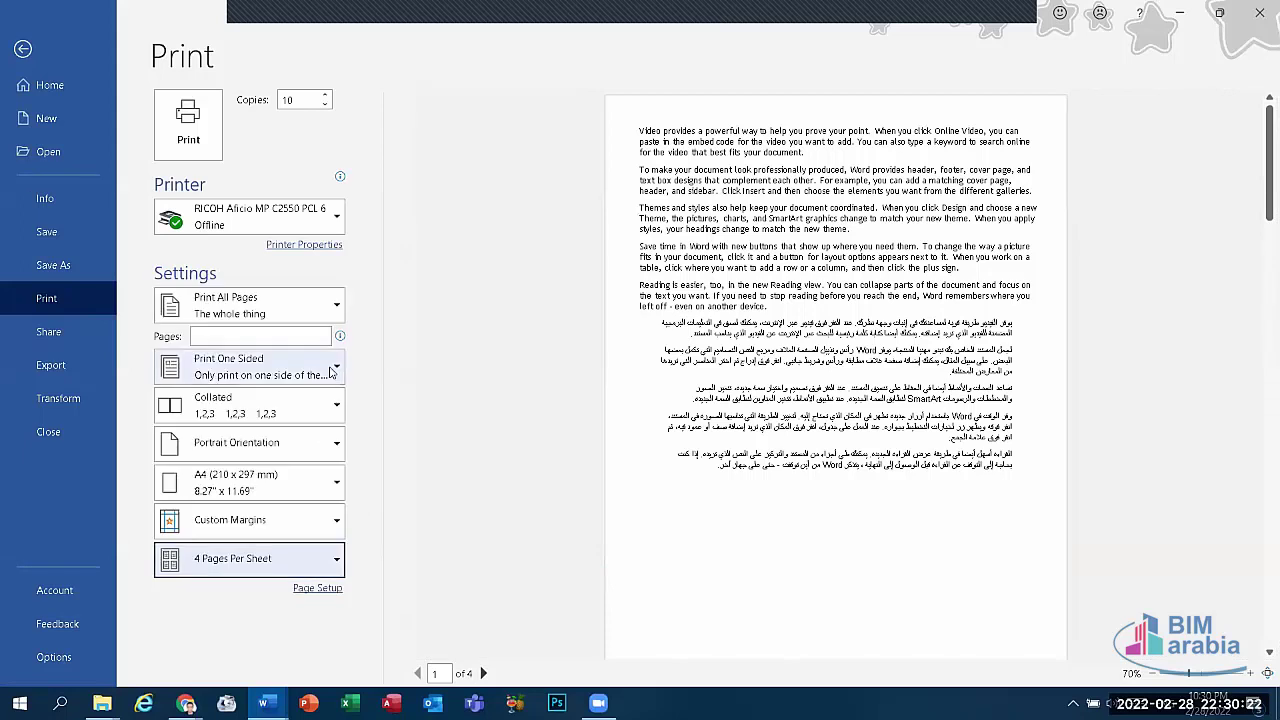
{"action": "left_click", "coordinate": [293, 567]}
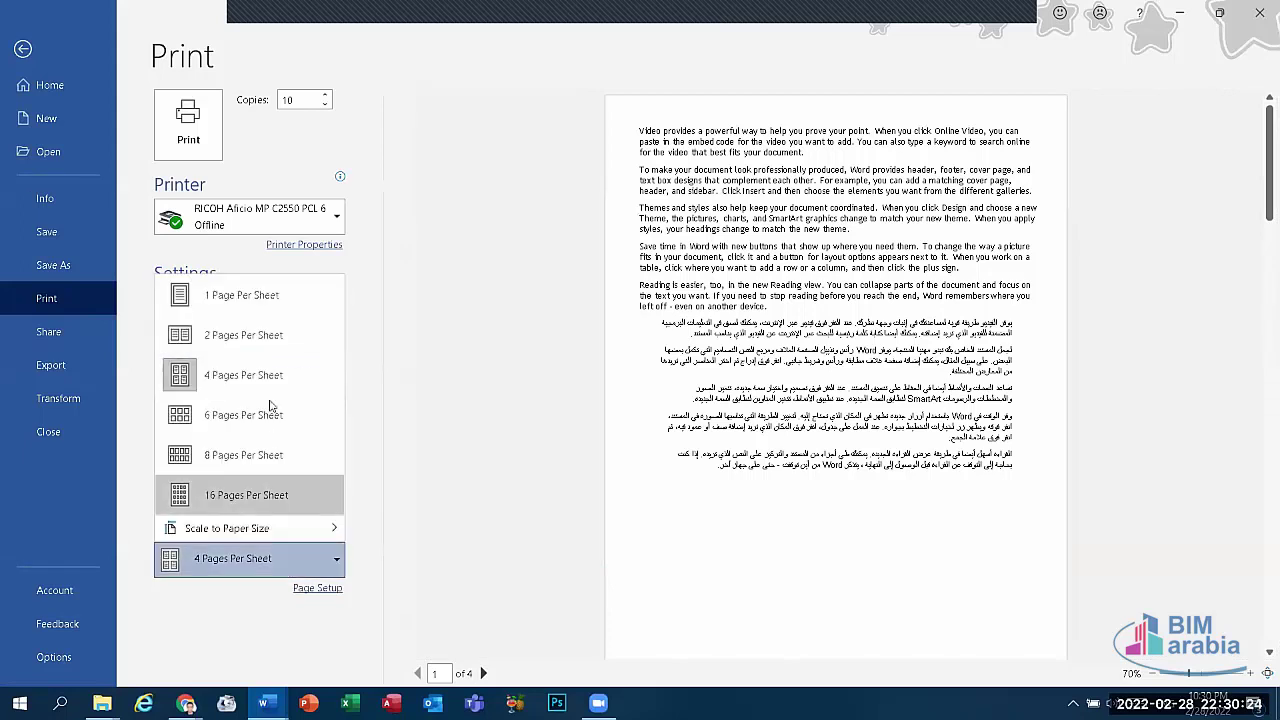
{"action": "left_click", "coordinate": [249, 335]}
- Settle on 4 Pages Per Sheet, keeping Custom Margins, A4 and 10 copies
{"action": "left_click", "coordinate": [237, 562]}
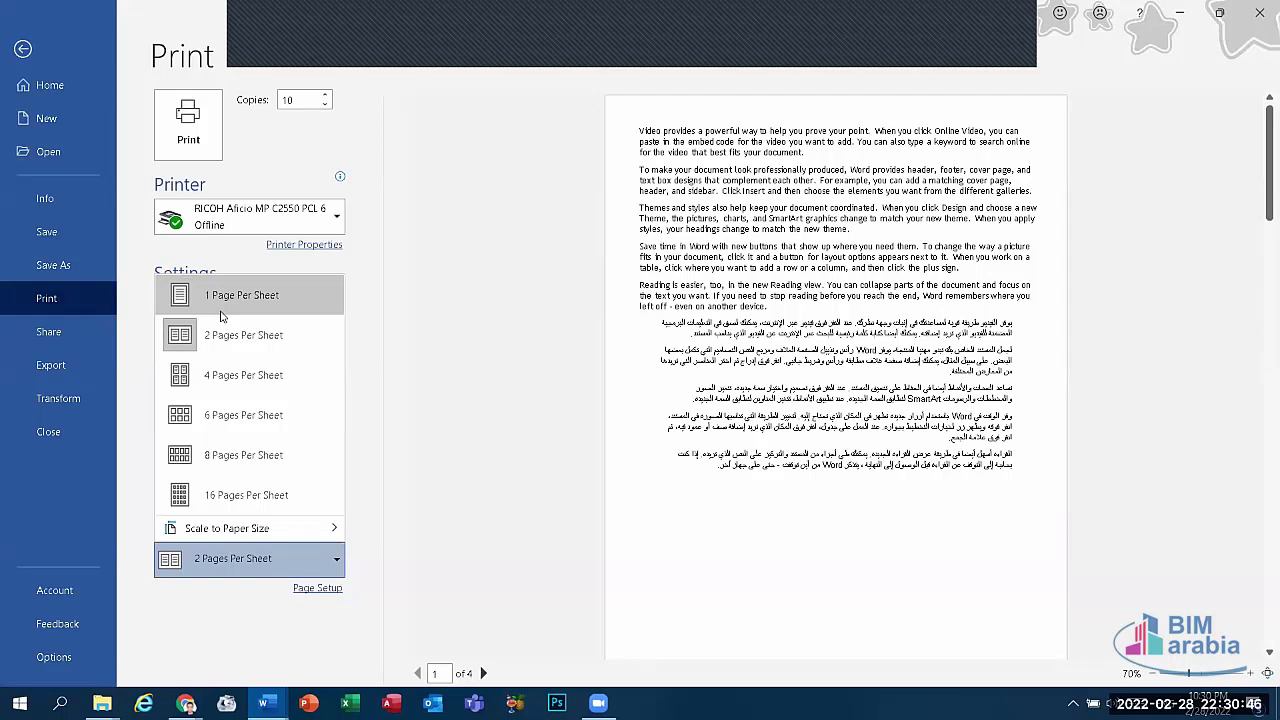
{"action": "left_click", "coordinate": [548, 403]}
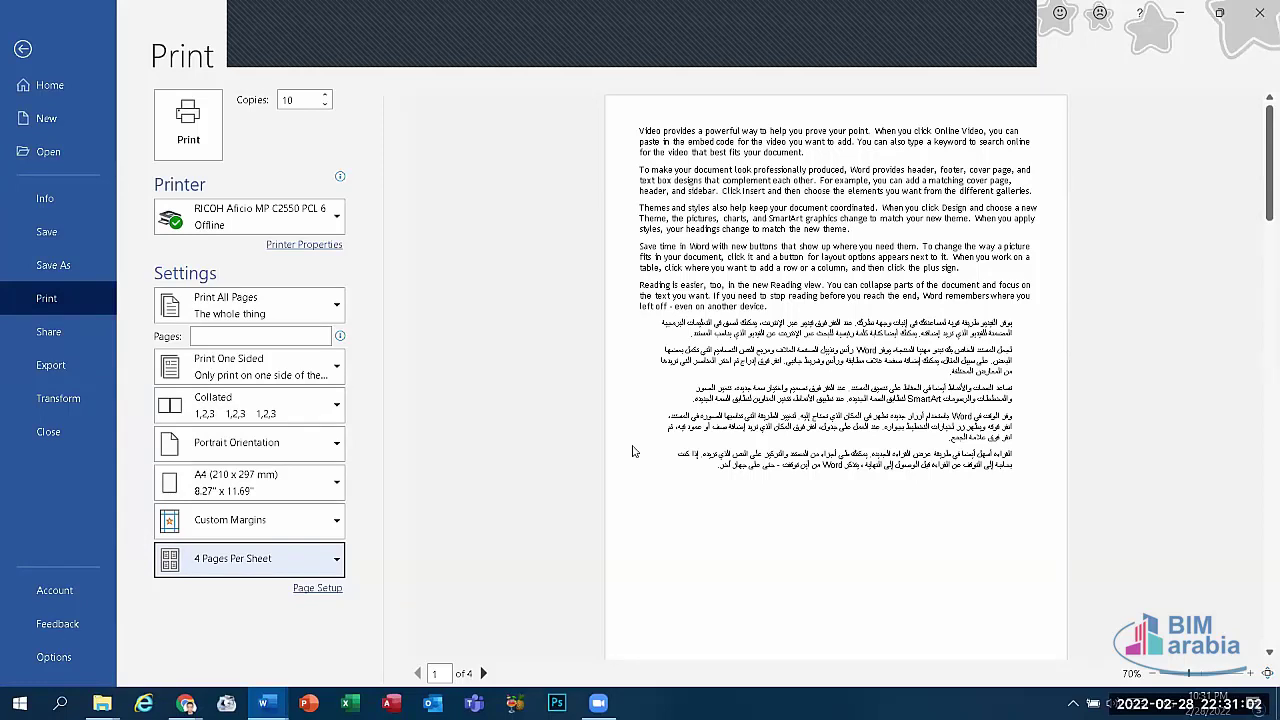
{"action": "left_click", "coordinate": [231, 559]}
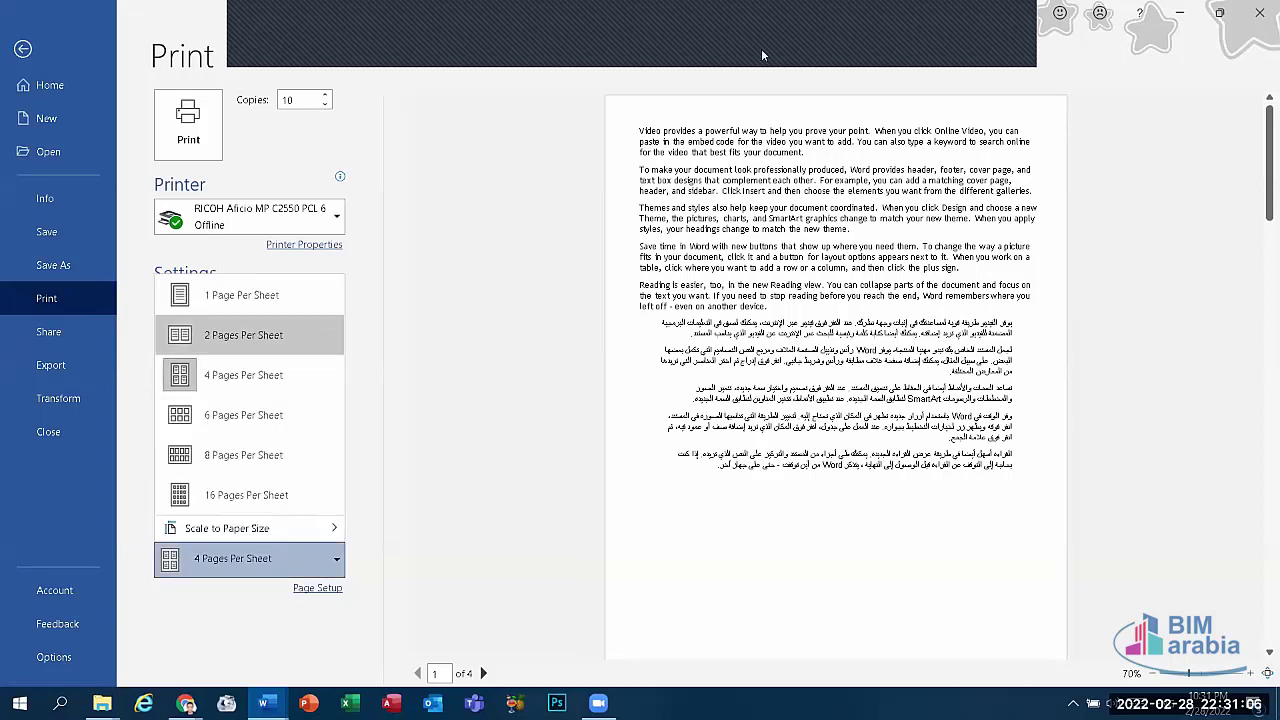
{"action": "key", "text": "Escape"}
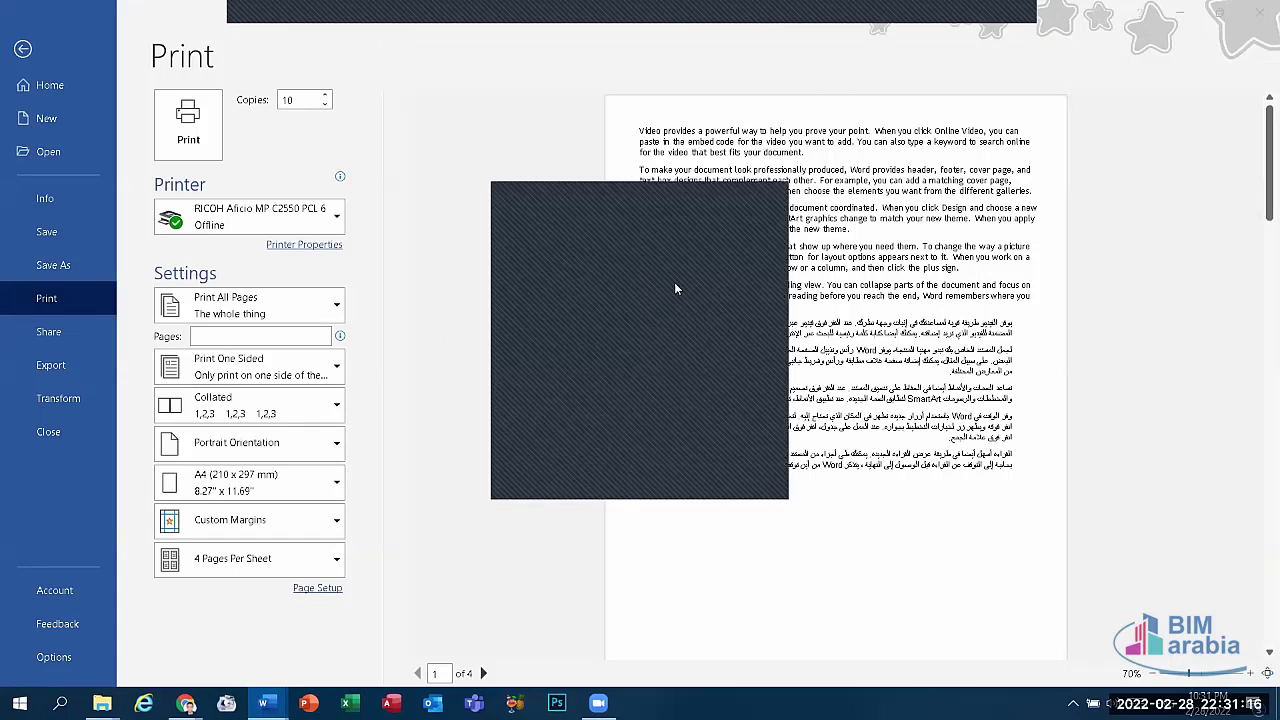
{"action": "left_click", "coordinate": [780, 193]}
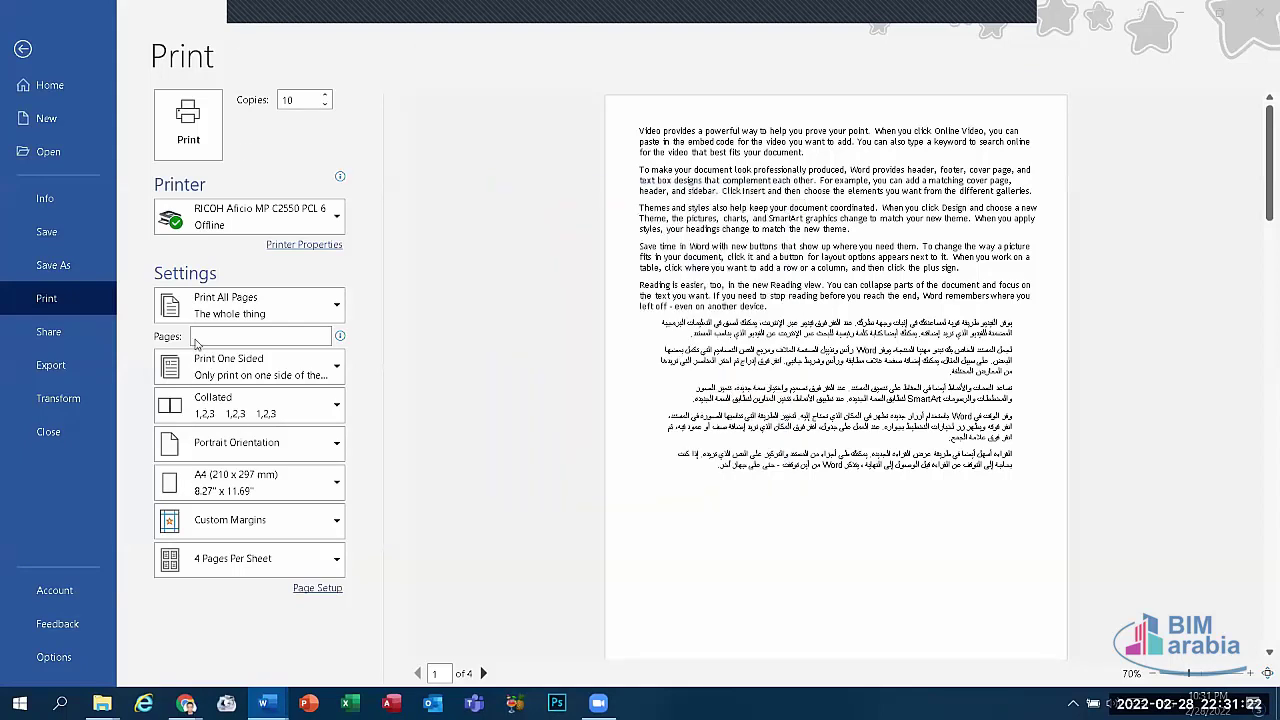
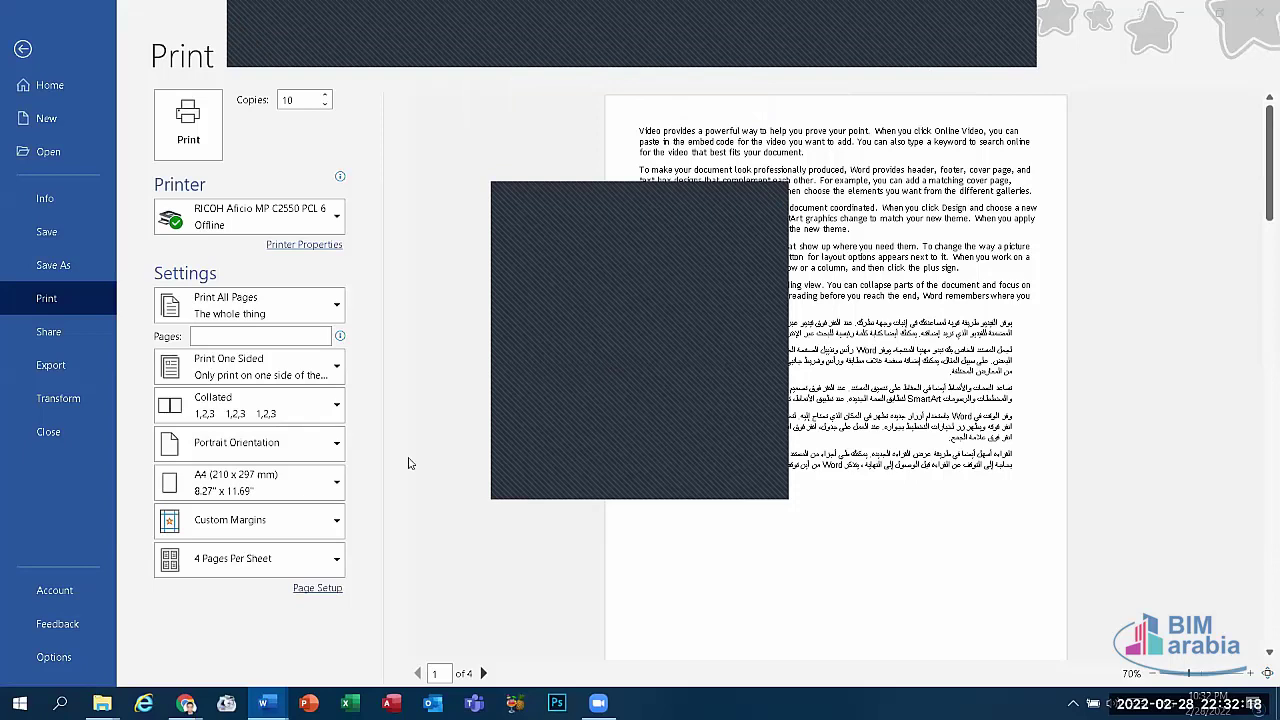
- Try a new gutter width in custom margins, then cancel Page Setup without applying it
{"action": "left_click", "coordinate": [326, 525]}
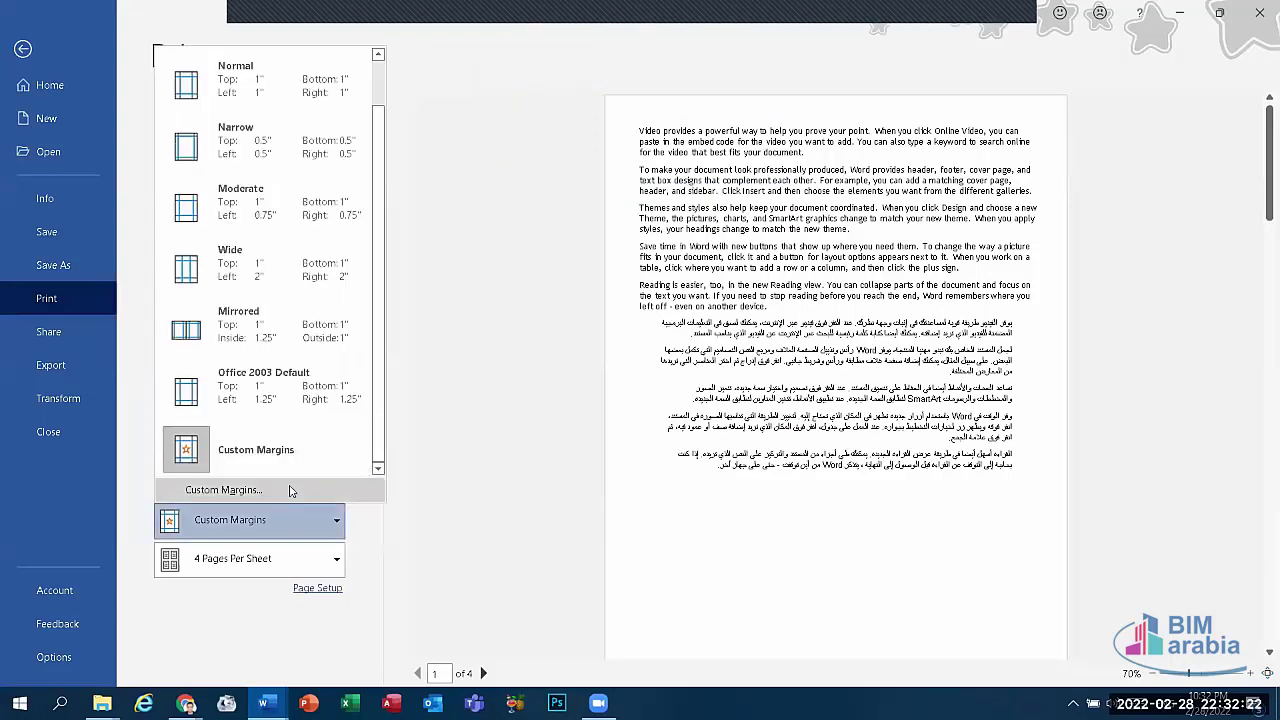
{"action": "left_click", "coordinate": [230, 489]}
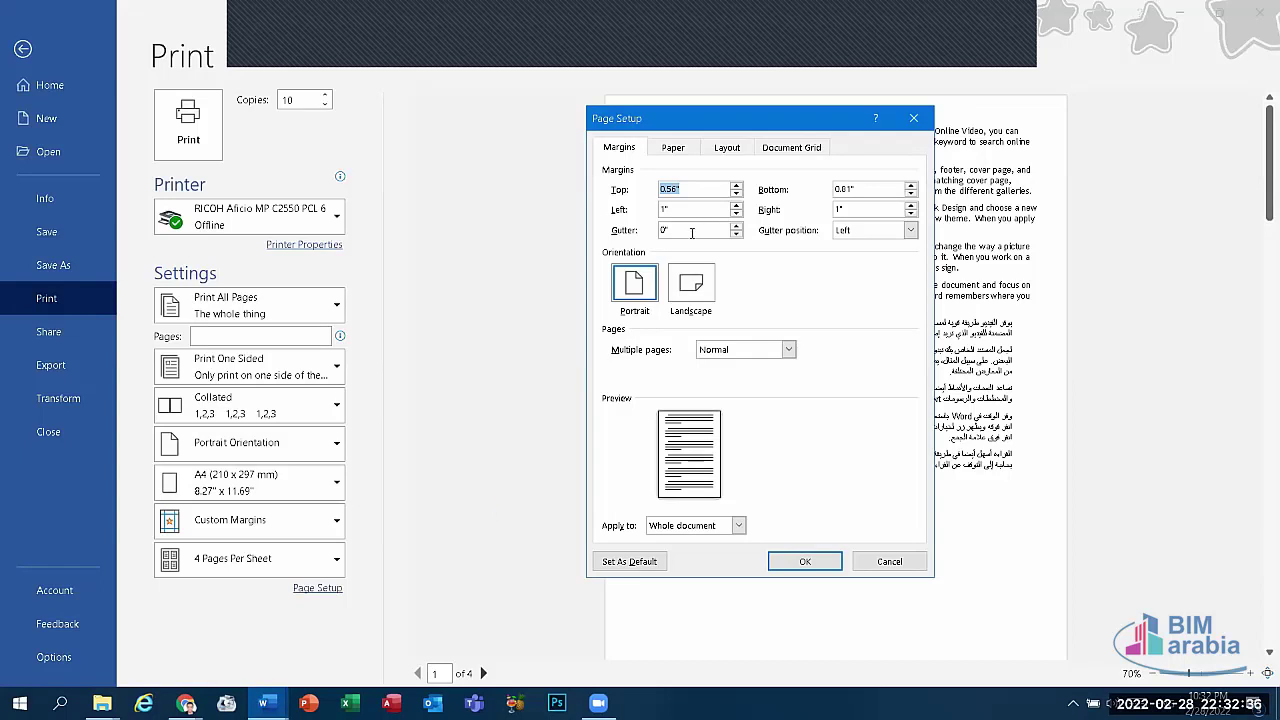
{"action": "left_click", "coordinate": [736, 230]}
{"action": "left_click", "coordinate": [736, 227]}
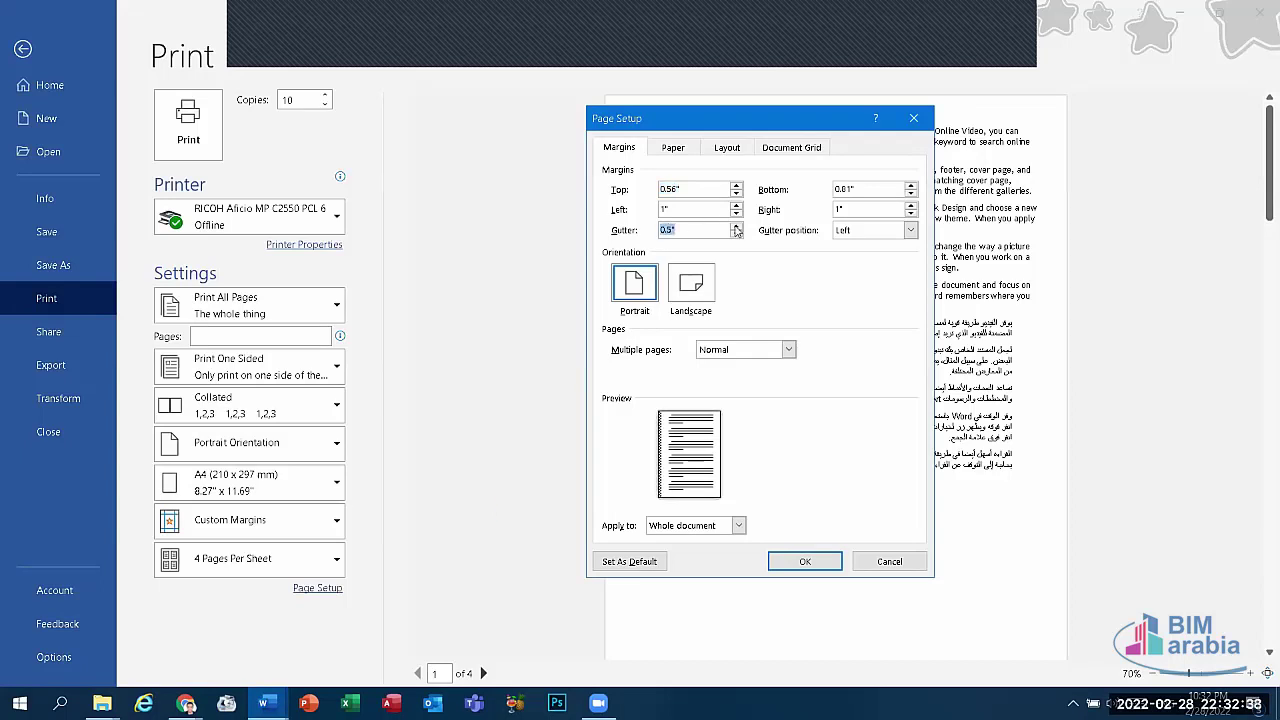
{"action": "type", "text": "1"}
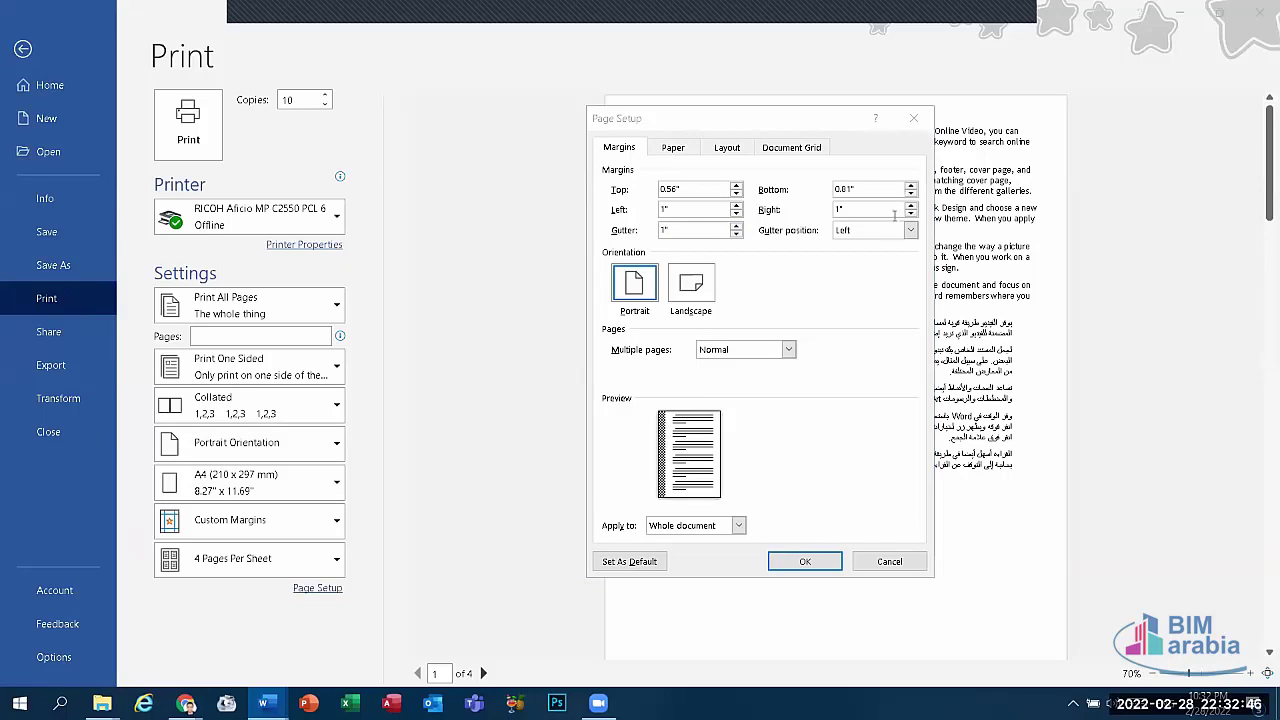
{"action": "left_click", "coordinate": [913, 119]}
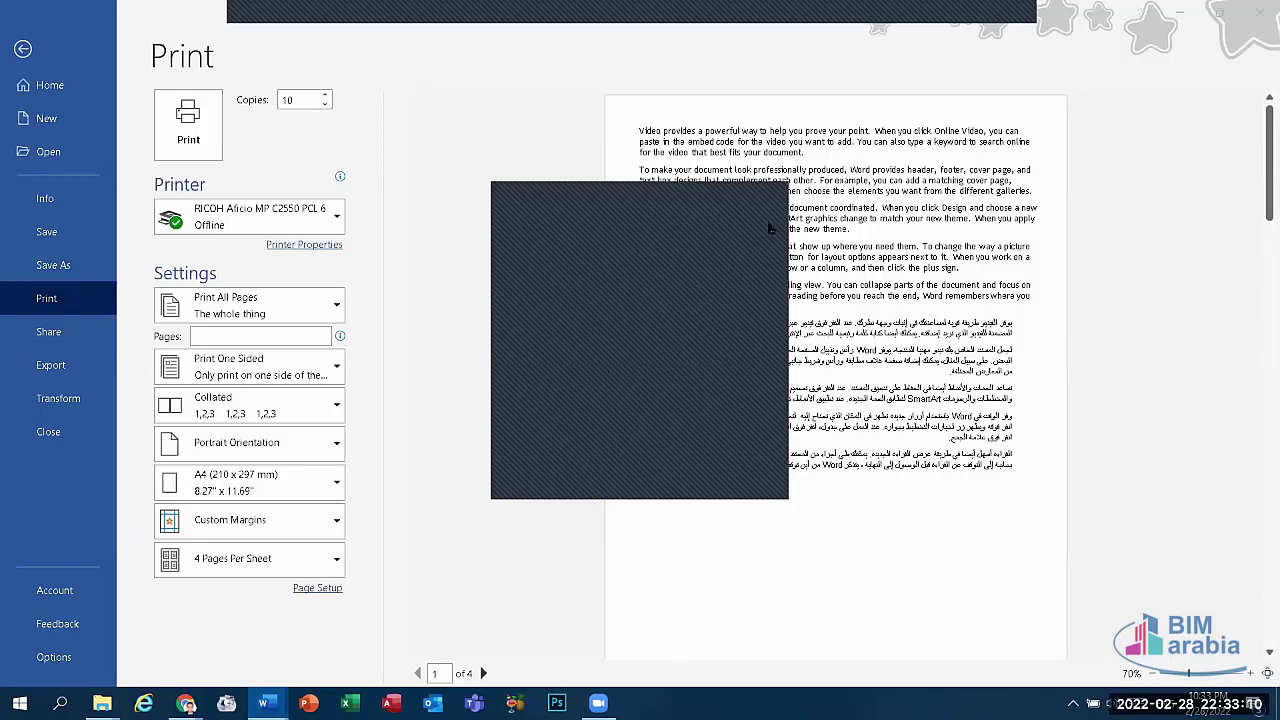
- Review the one- or two-sided printing choices, leaving one-sided printing unchanged
{"action": "left_click", "coordinate": [268, 372]}
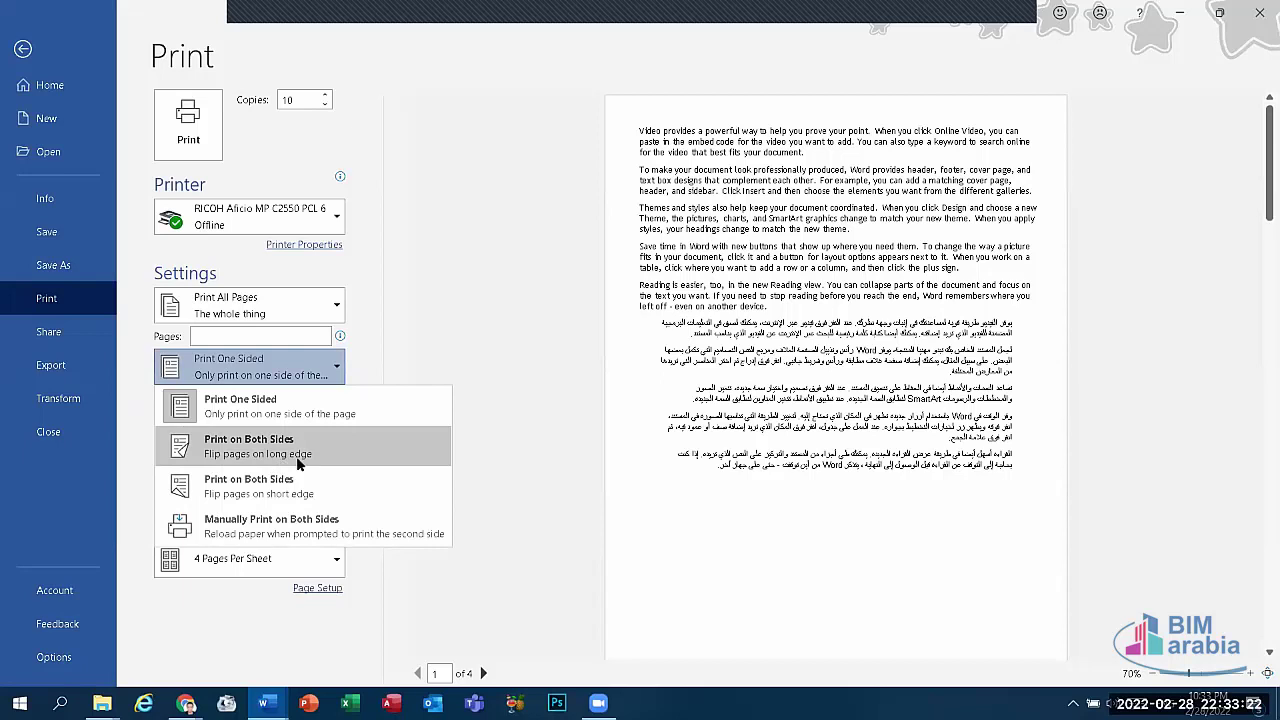
{"action": "key", "text": "Up"}
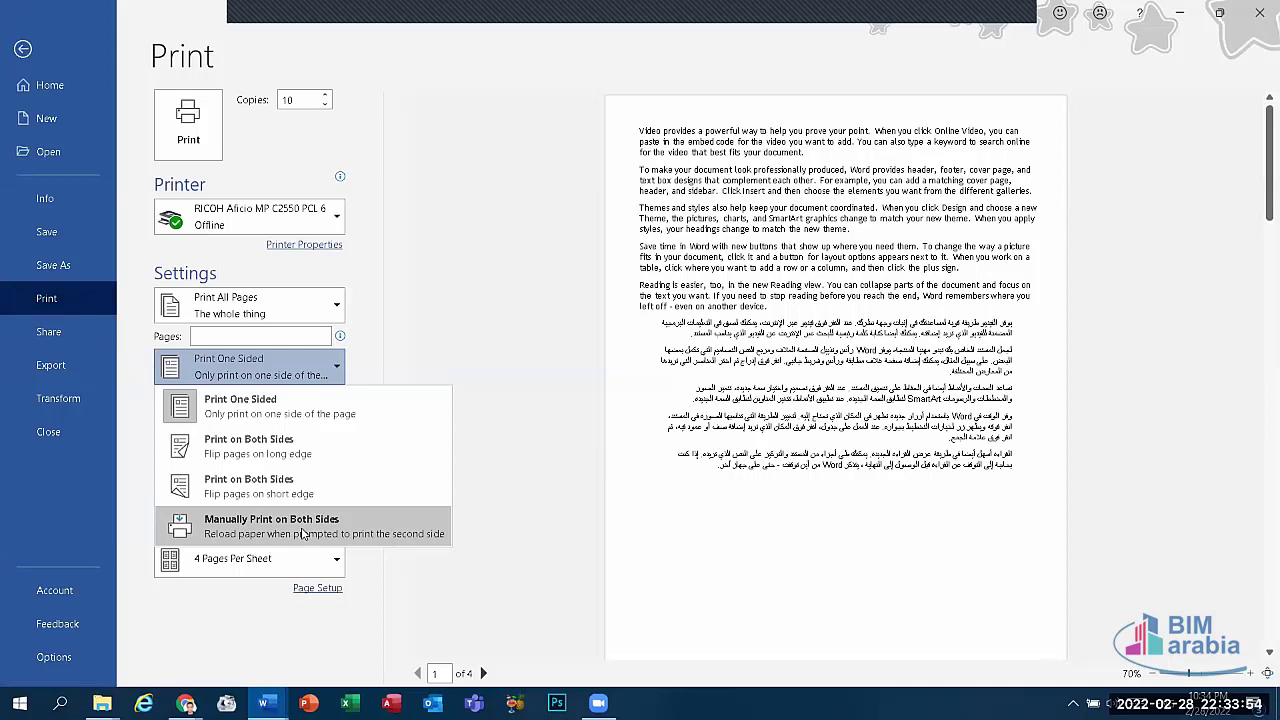
{"action": "left_click", "coordinate": [461, 568]}
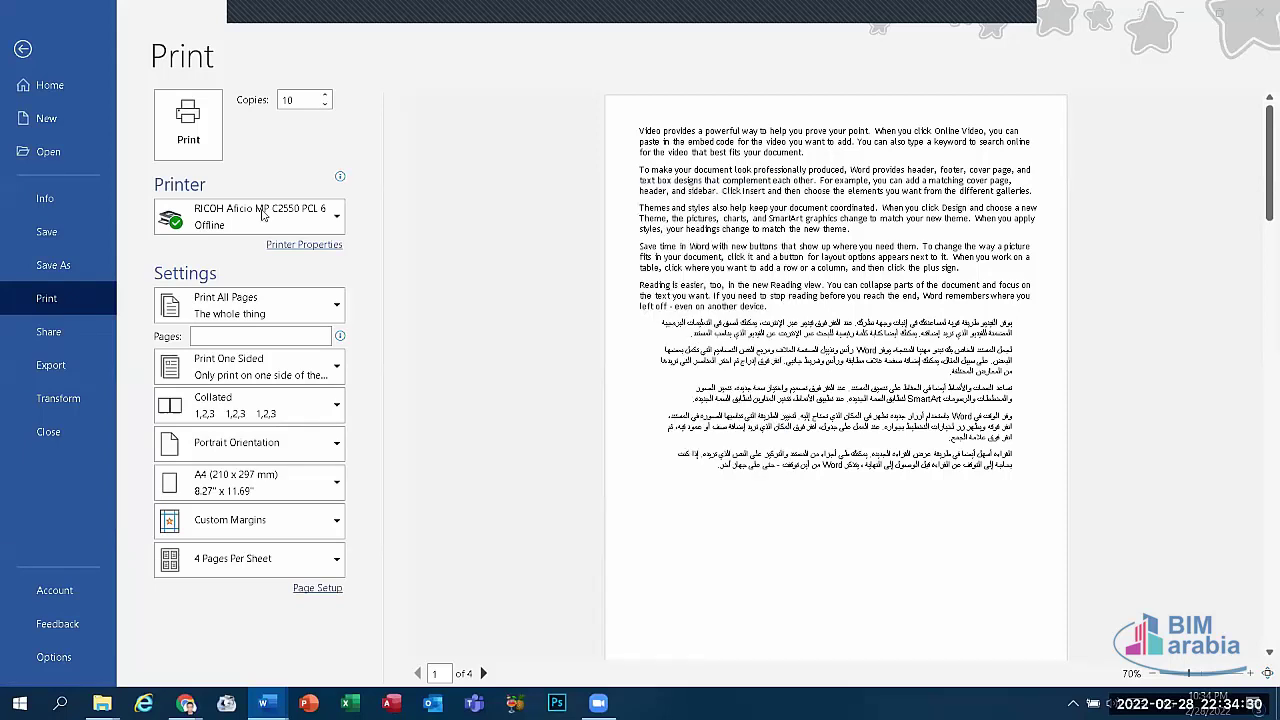
- Try Microsoft Print to PDF, return to the RICOH Aficio MP C2550 PCL 6 printer, and bring up Share
{"action": "mouse_move", "coordinate": [249, 216]}
{"action": "left_click", "coordinate": [338, 219]}
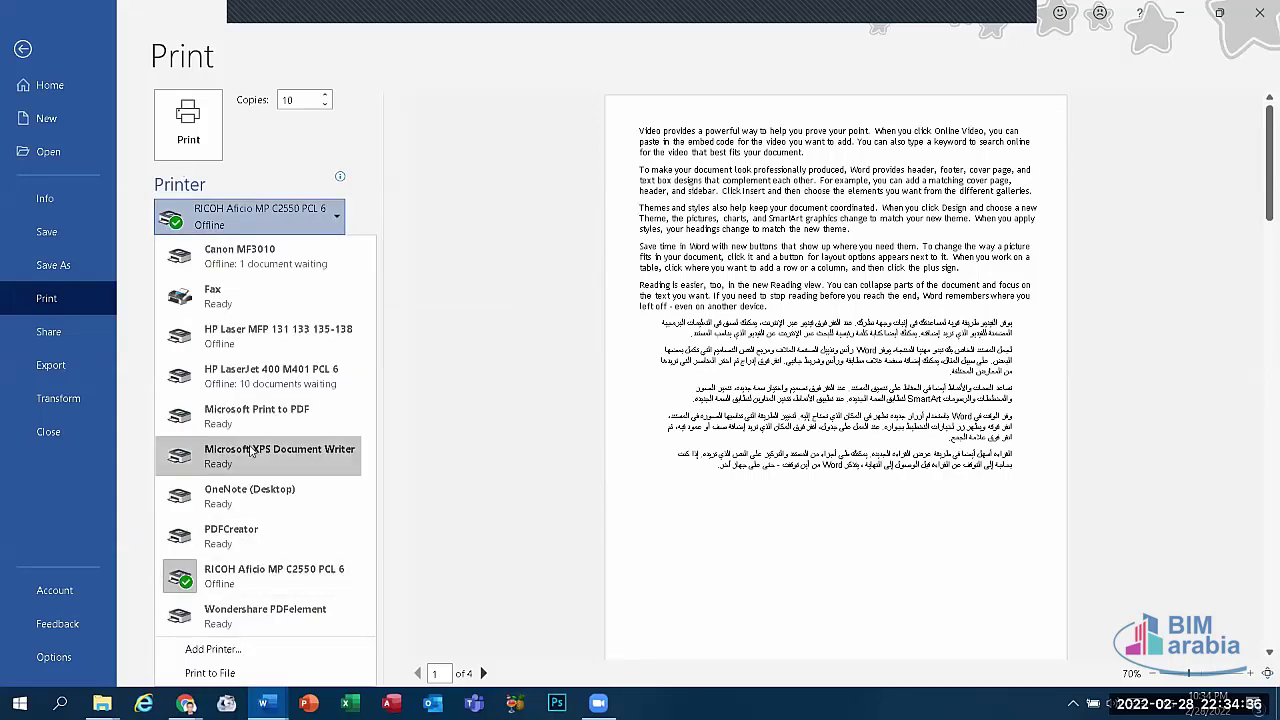
{"action": "left_click", "coordinate": [229, 424]}
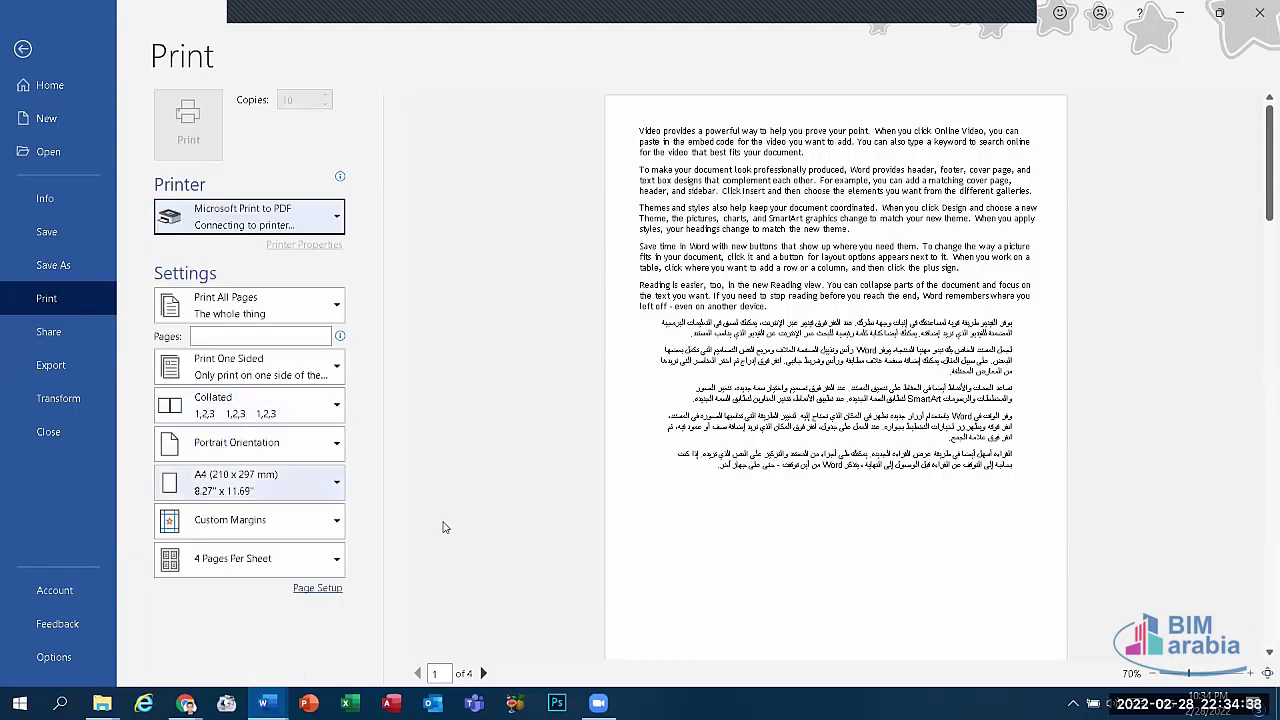
{"action": "left_click", "coordinate": [241, 215]}
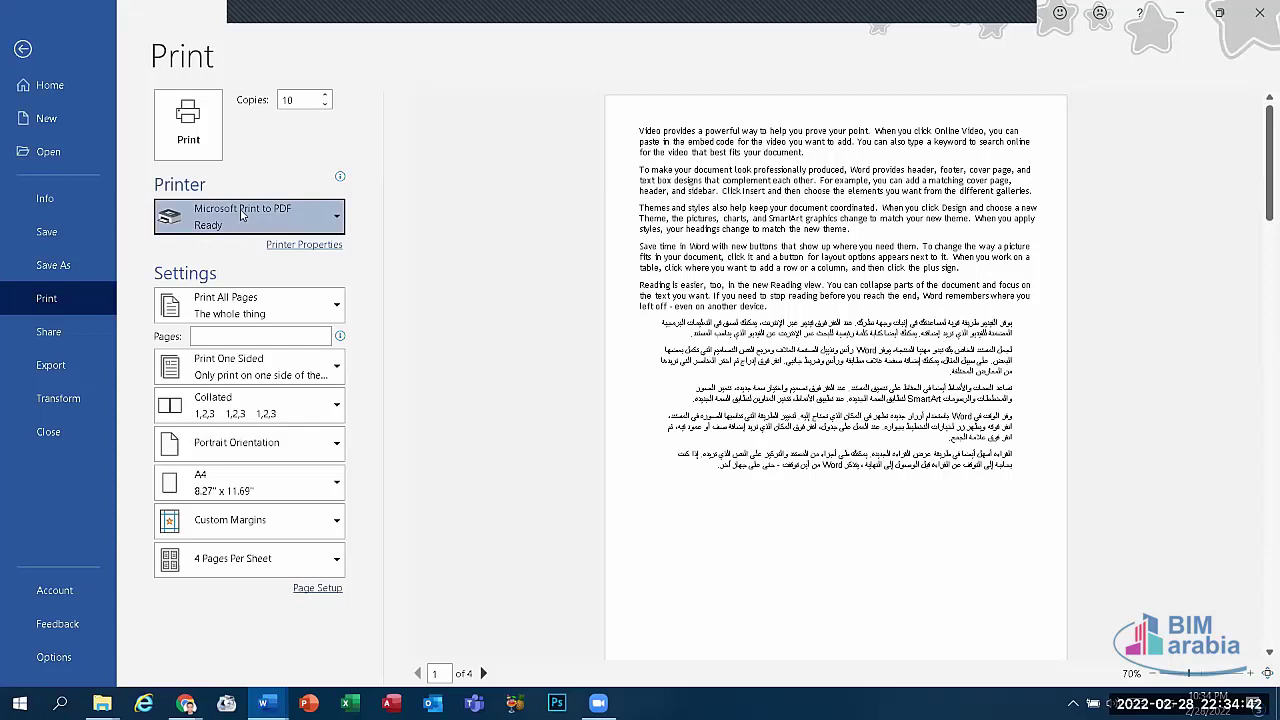
{"action": "left_click", "coordinate": [241, 215]}
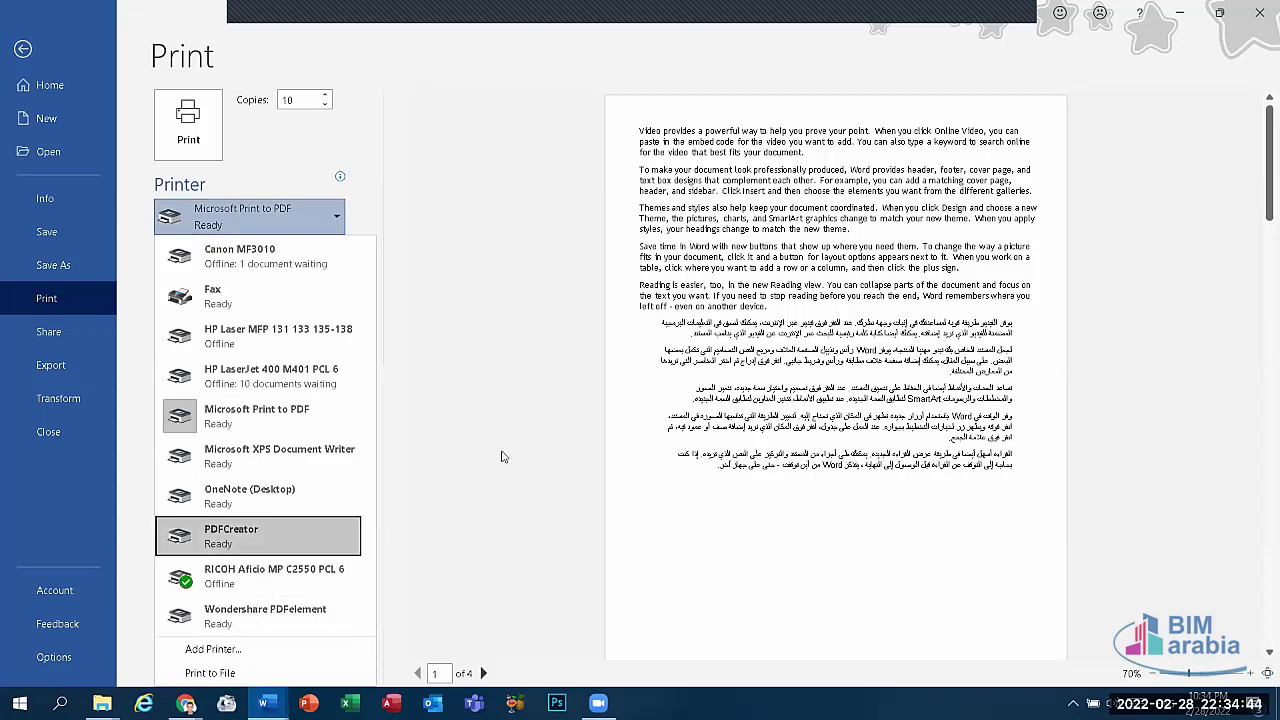
{"action": "left_click", "coordinate": [229, 569]}
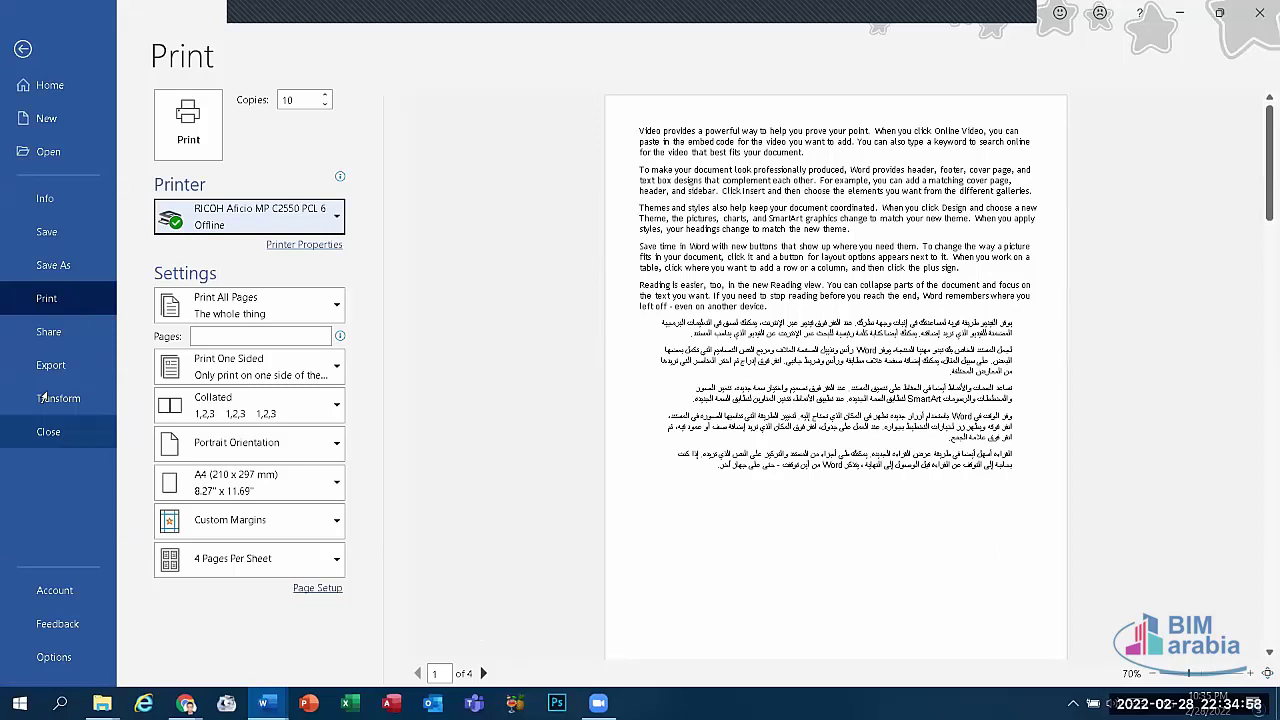
{"action": "left_click", "coordinate": [104, 344]}
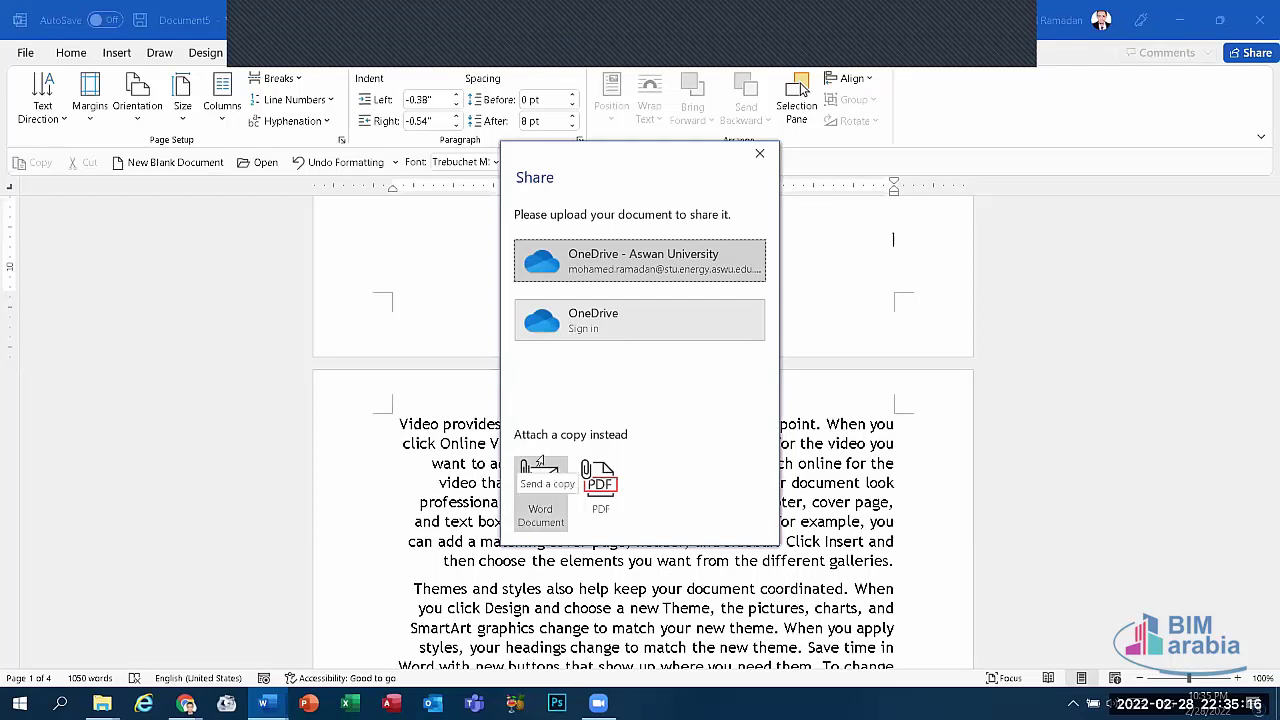
- Attach a PDF copy to a new Outlook e-mail and switch input to Arabic (Egypt)
{"action": "left_click", "coordinate": [600, 500]}
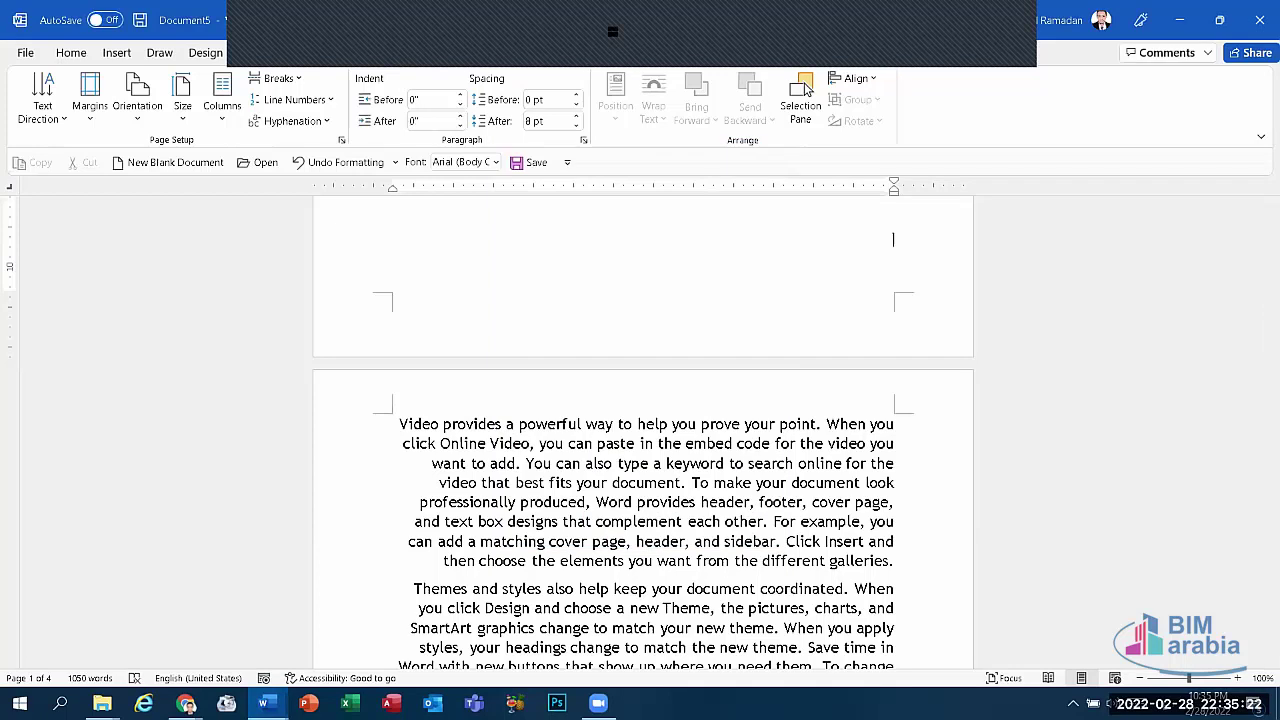
{"action": "key", "text": "alt+shift"}
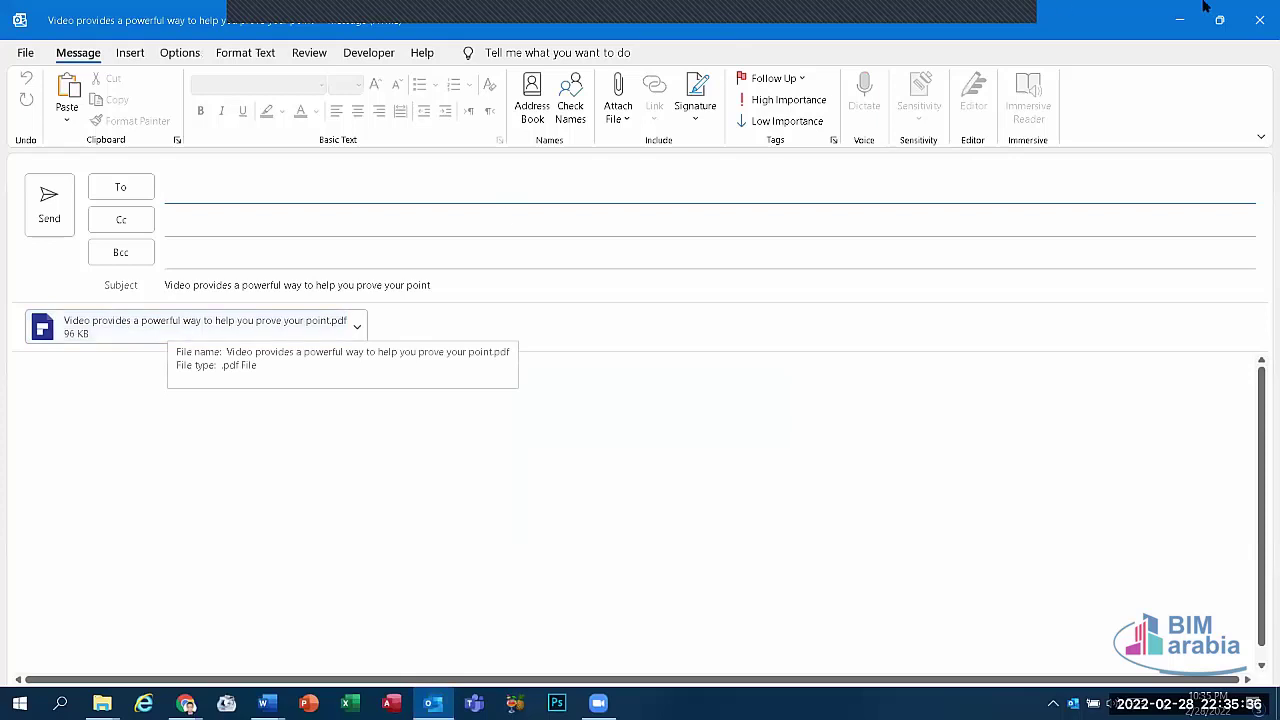
- Close the Outlook draft holding the PDF attachment to get back to Word
{"action": "left_click", "coordinate": [1261, 7]}
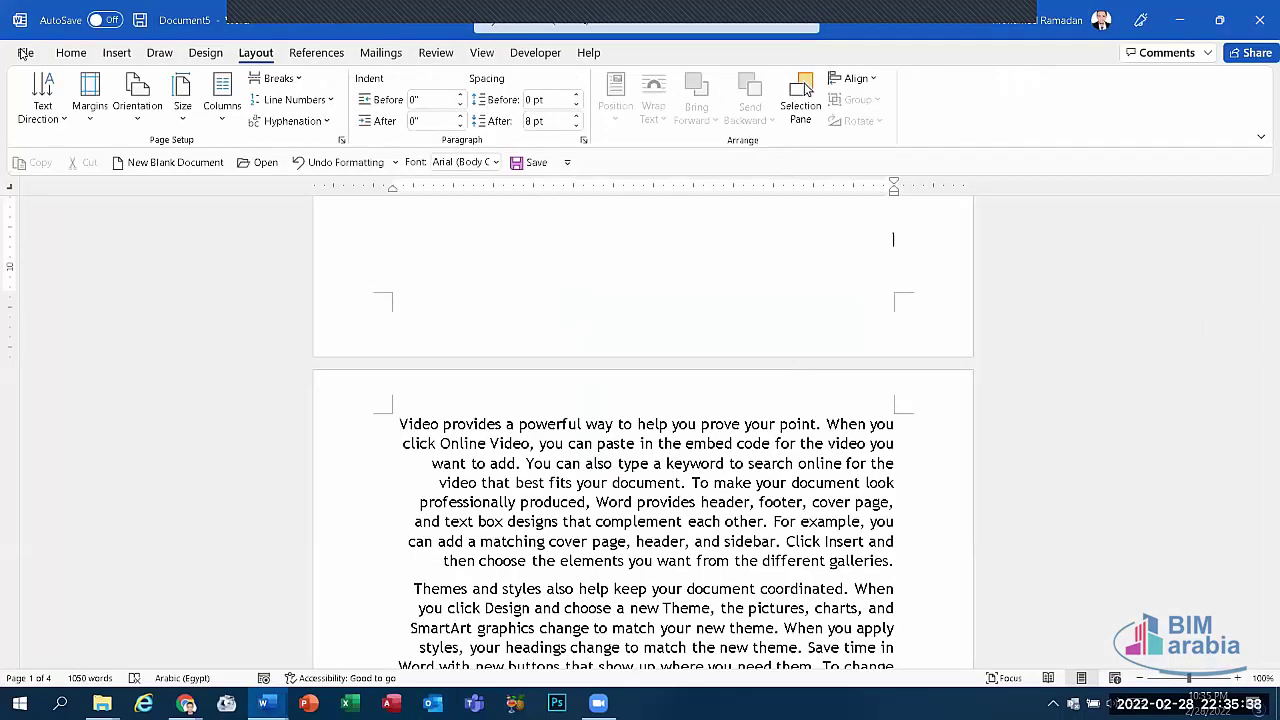
- View and dismiss the Share dialog, then return to the File backstage
{"action": "left_click", "coordinate": [25, 52]}
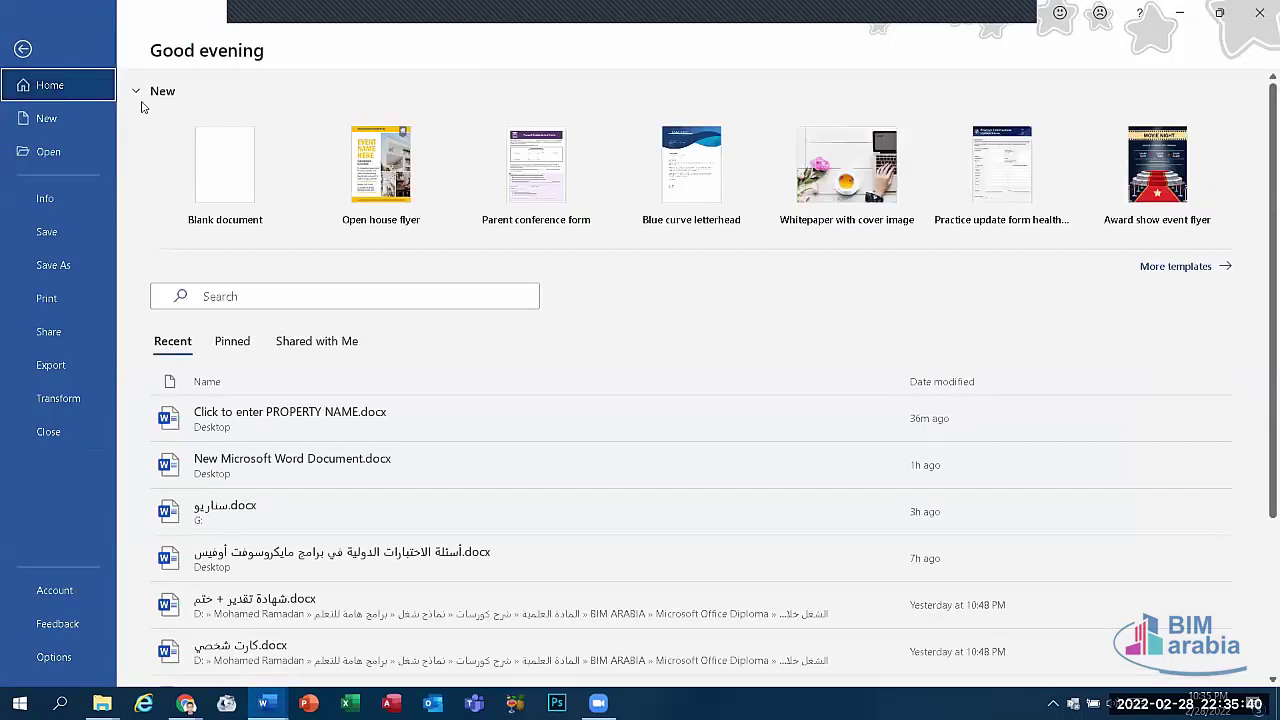
{"action": "left_click", "coordinate": [18, 25]}
{"action": "left_click", "coordinate": [22, 53]}
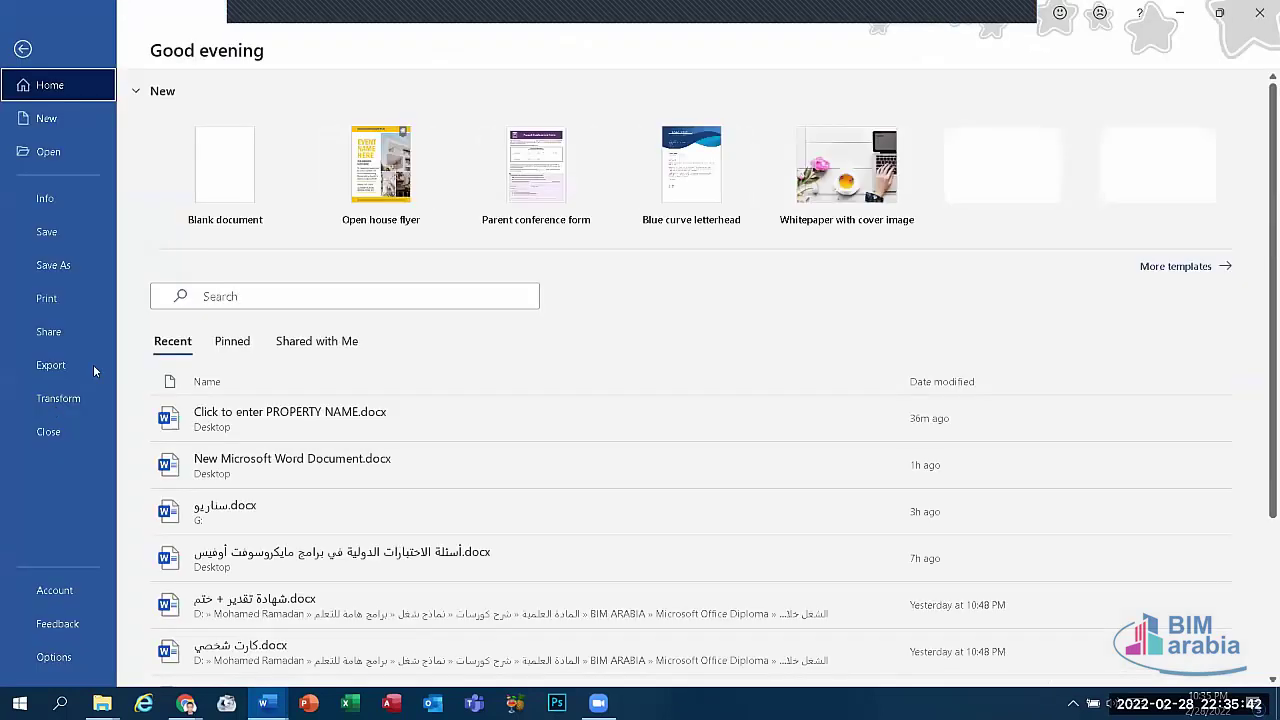
{"action": "left_click", "coordinate": [49, 331]}
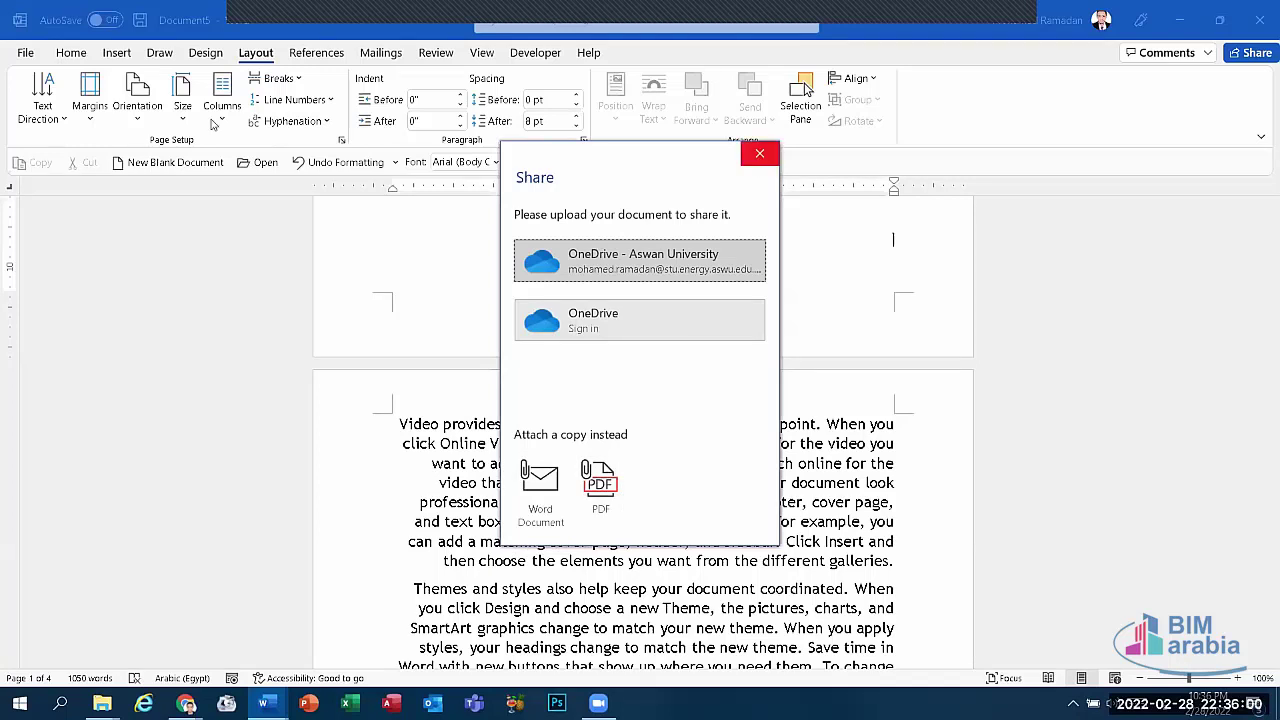
{"action": "left_click", "coordinate": [760, 153]}
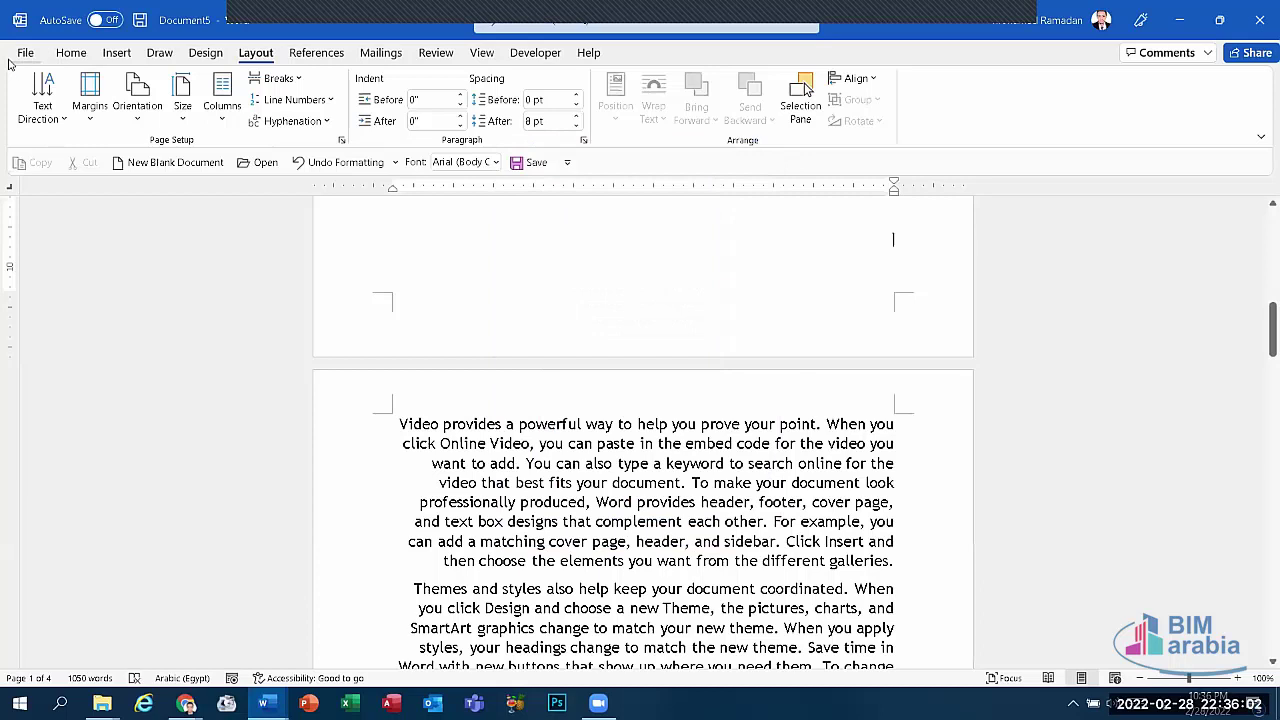
{"action": "left_click", "coordinate": [25, 55]}
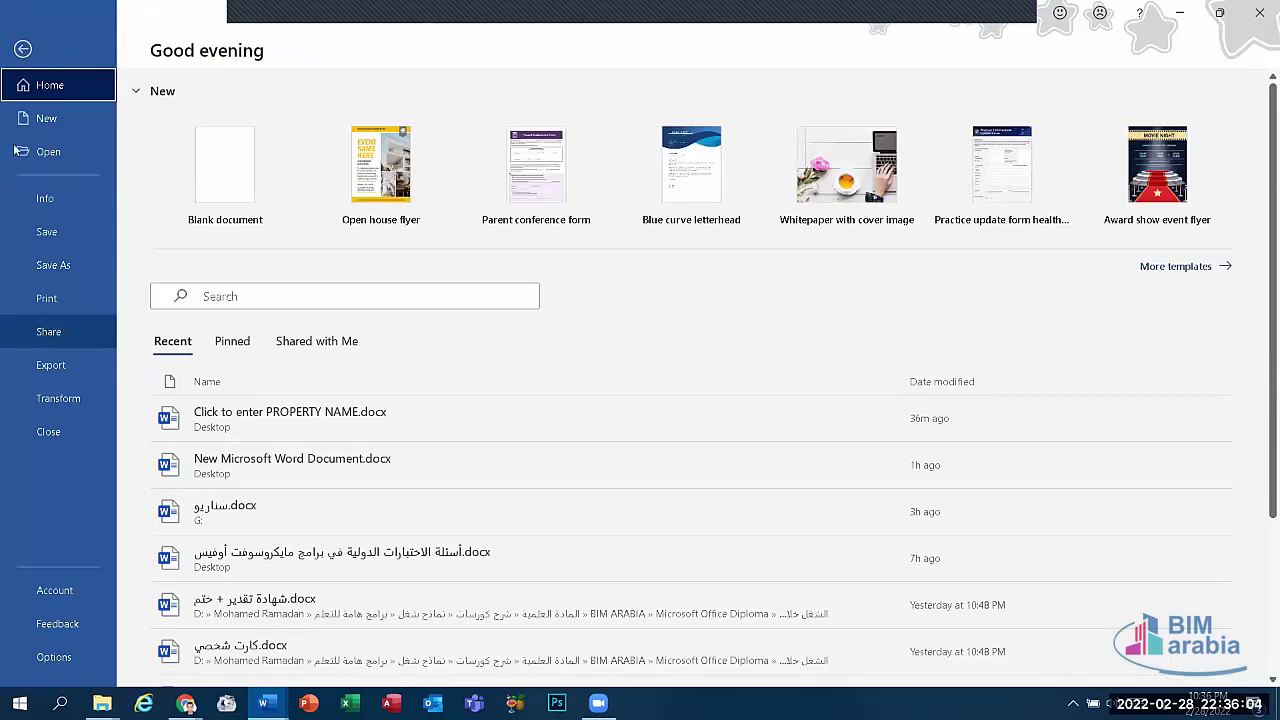
- Browse to the Save As window, look at the file-format list, then cancel without saving
{"action": "left_click", "coordinate": [56, 266]}
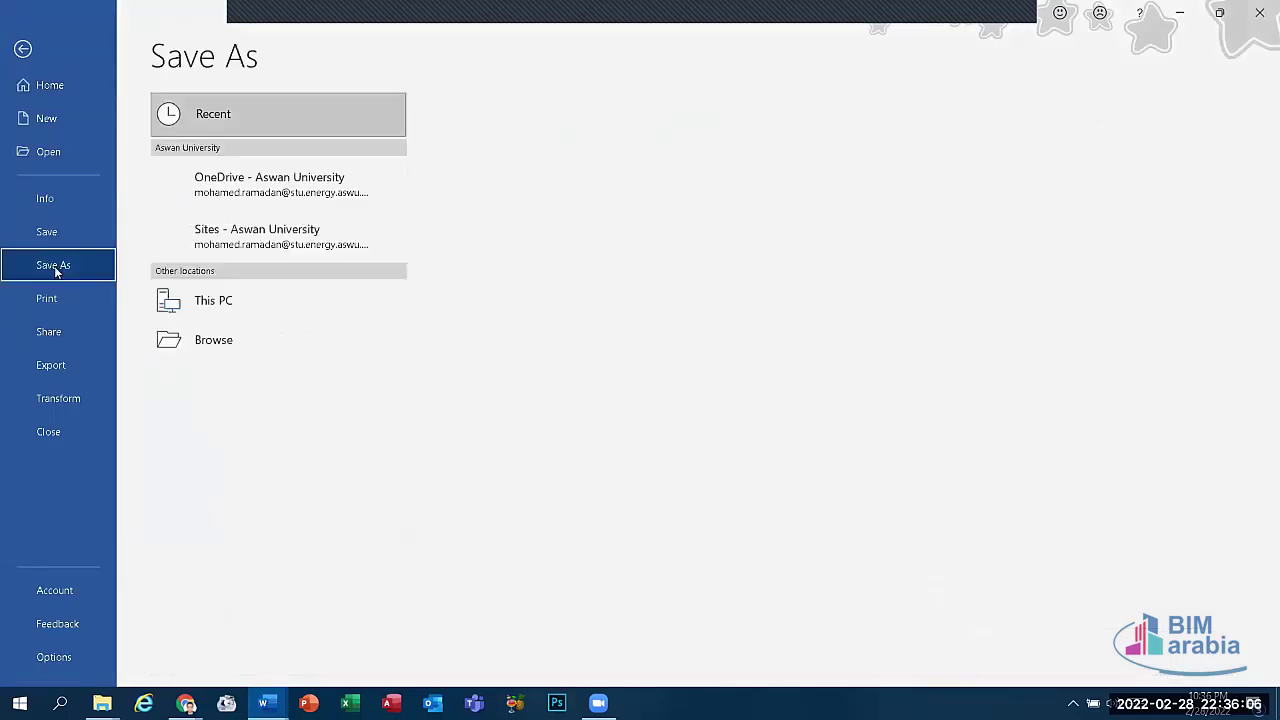
{"action": "left_click", "coordinate": [215, 379]}
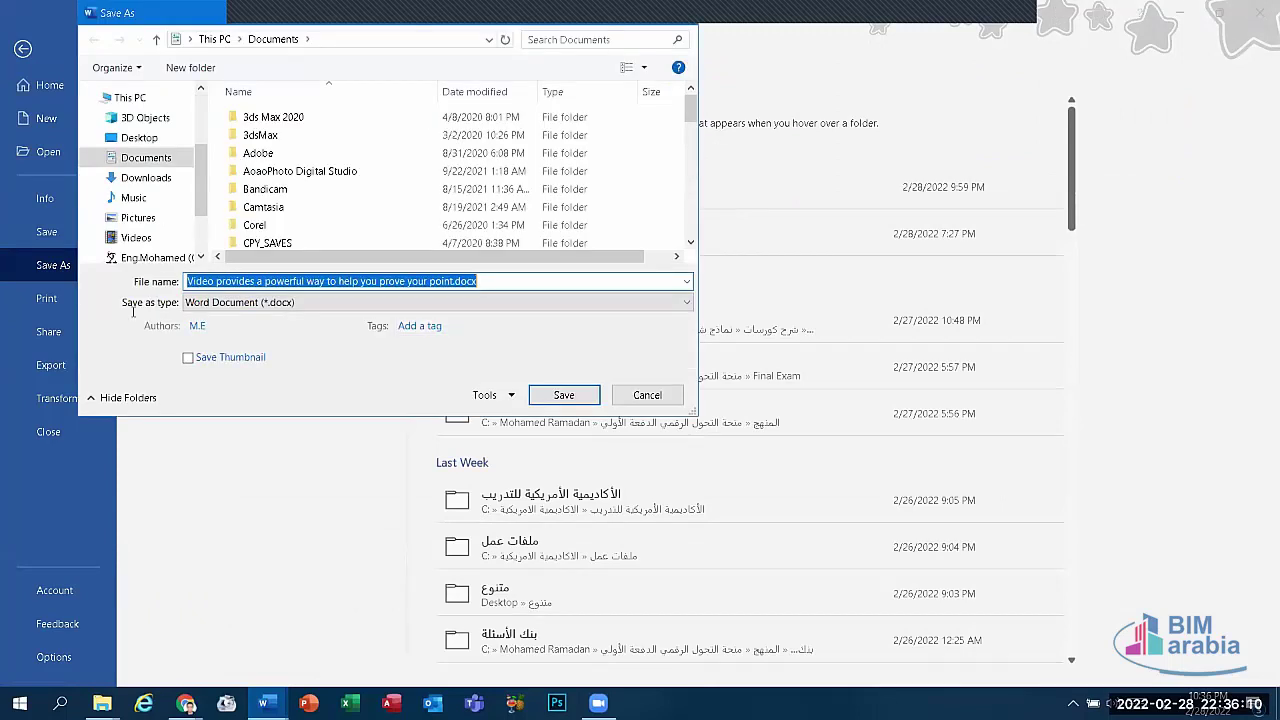
{"action": "left_click", "coordinate": [229, 302]}
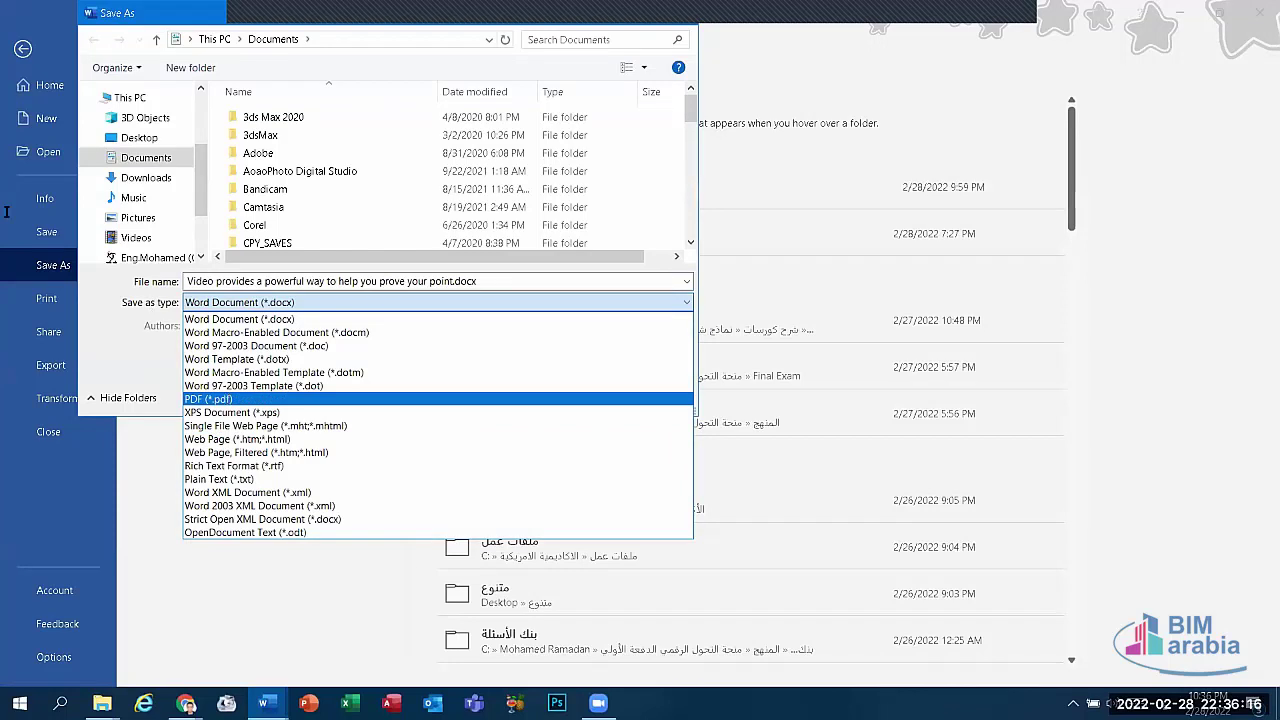
{"action": "key", "text": "Escape"}
{"action": "key", "text": "Escape"}
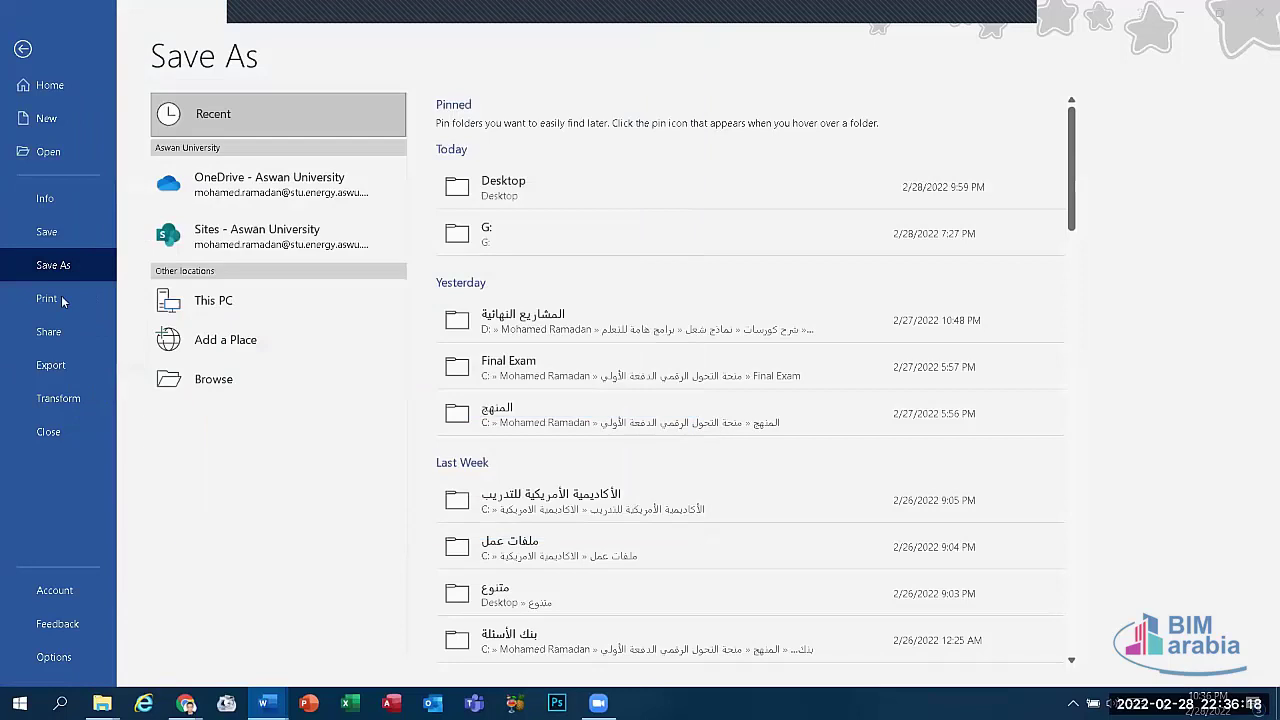
- Export the document as a PDF published to the Desktop, then return to File Home
{"action": "left_click", "coordinate": [85, 368]}
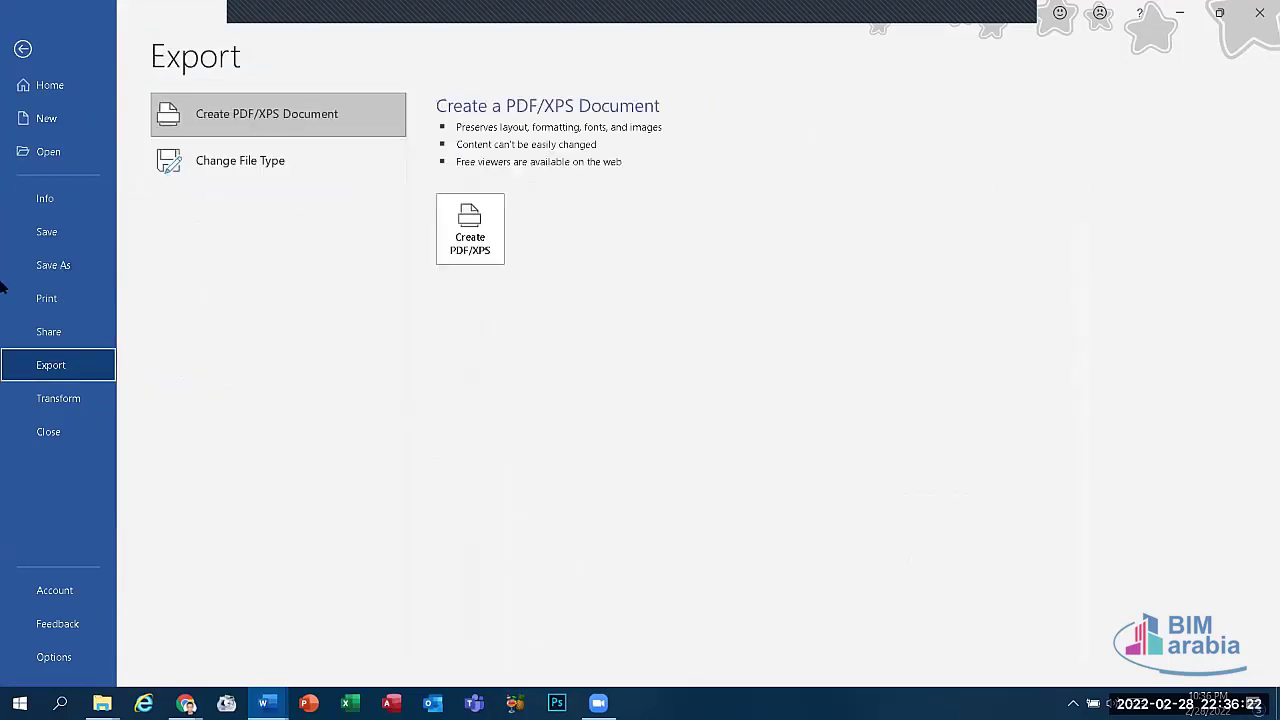
{"action": "left_click", "coordinate": [281, 117]}
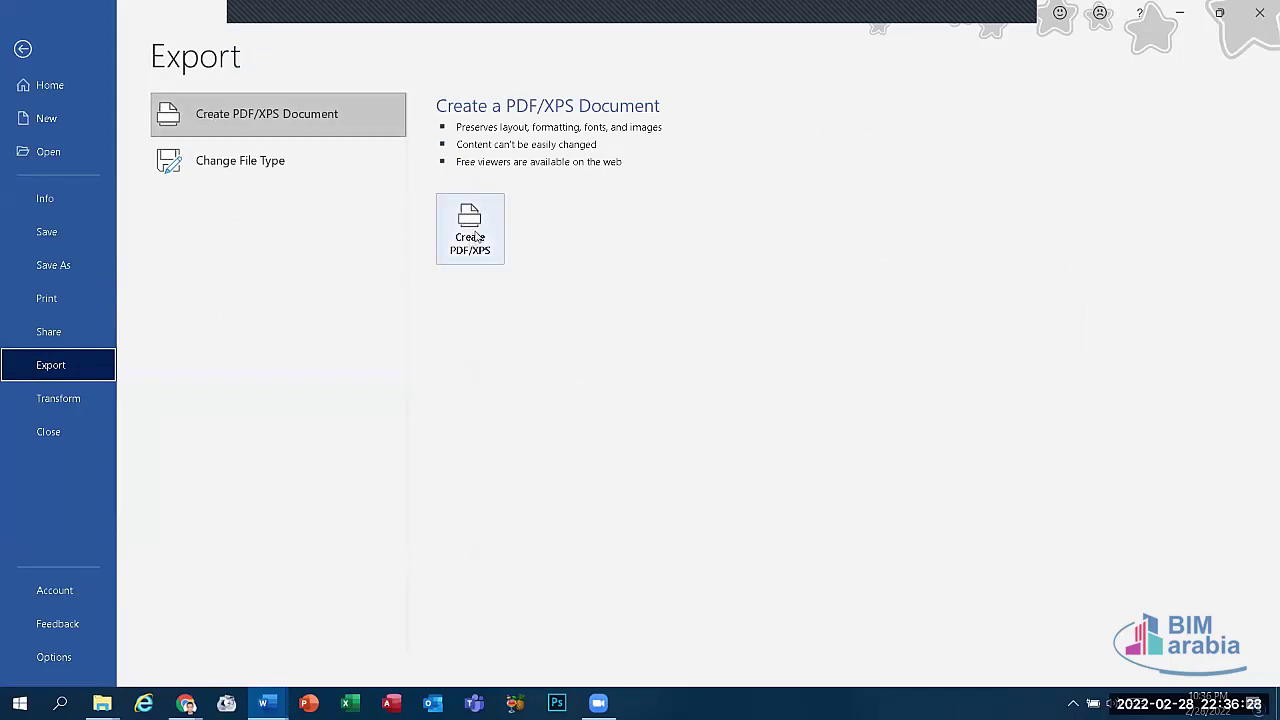
{"action": "left_click", "coordinate": [473, 234]}
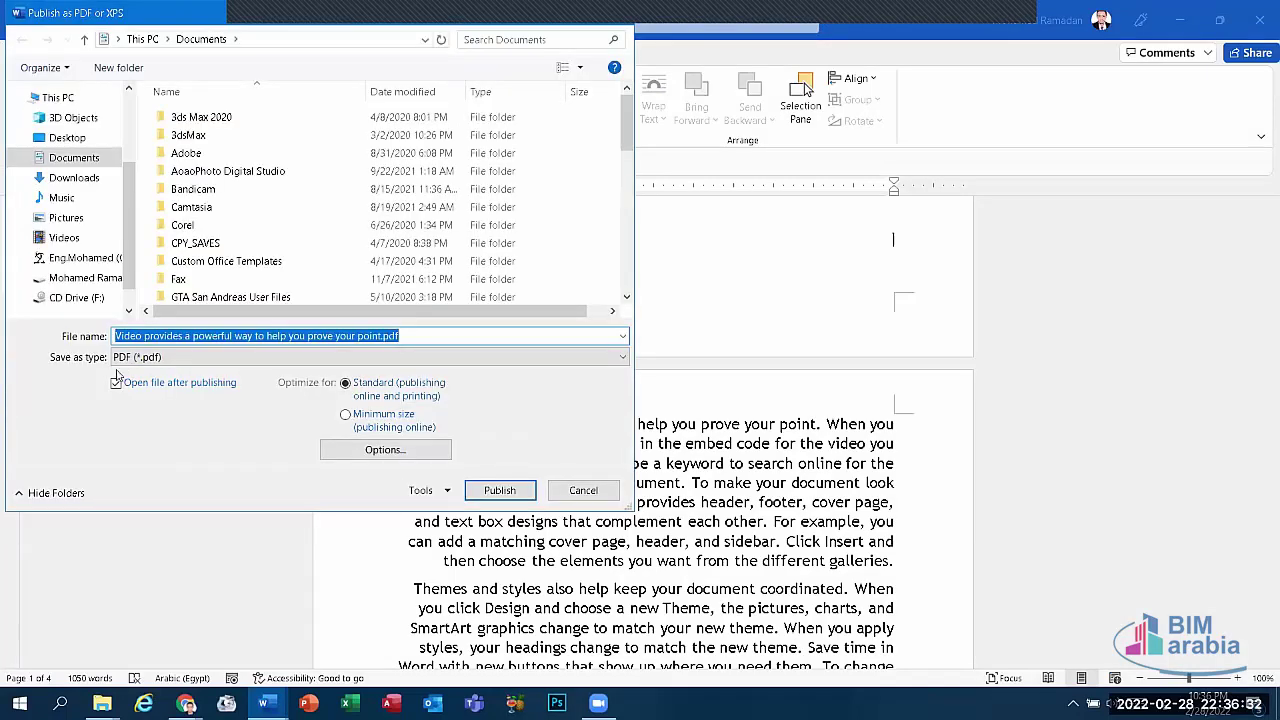
{"action": "mouse_move", "coordinate": [75, 190]}
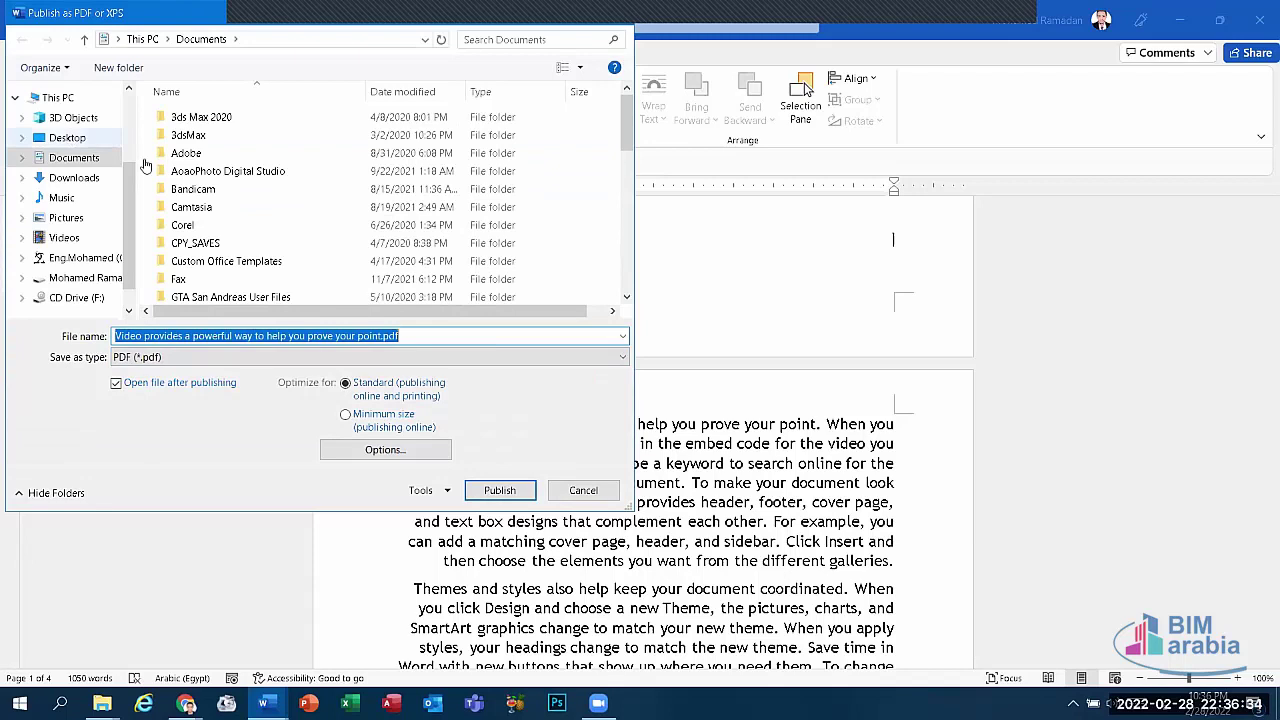
{"action": "left_click", "coordinate": [67, 137]}
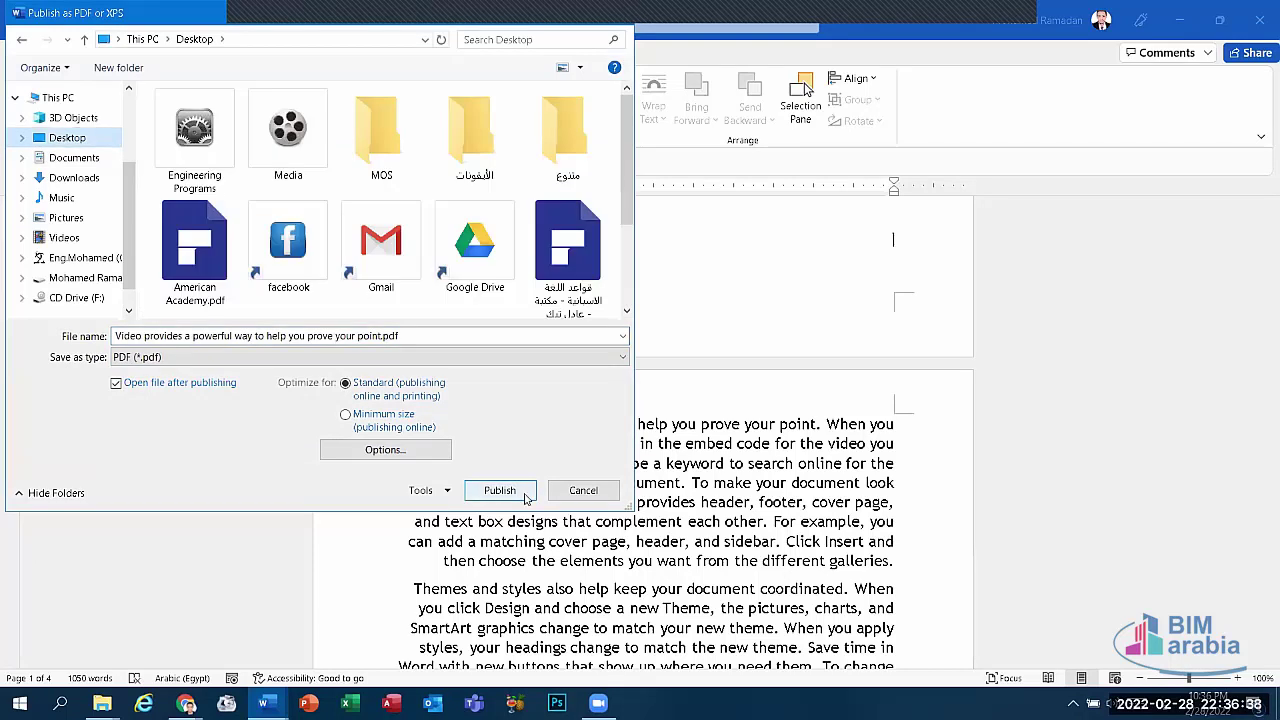
{"action": "left_click", "coordinate": [526, 497]}
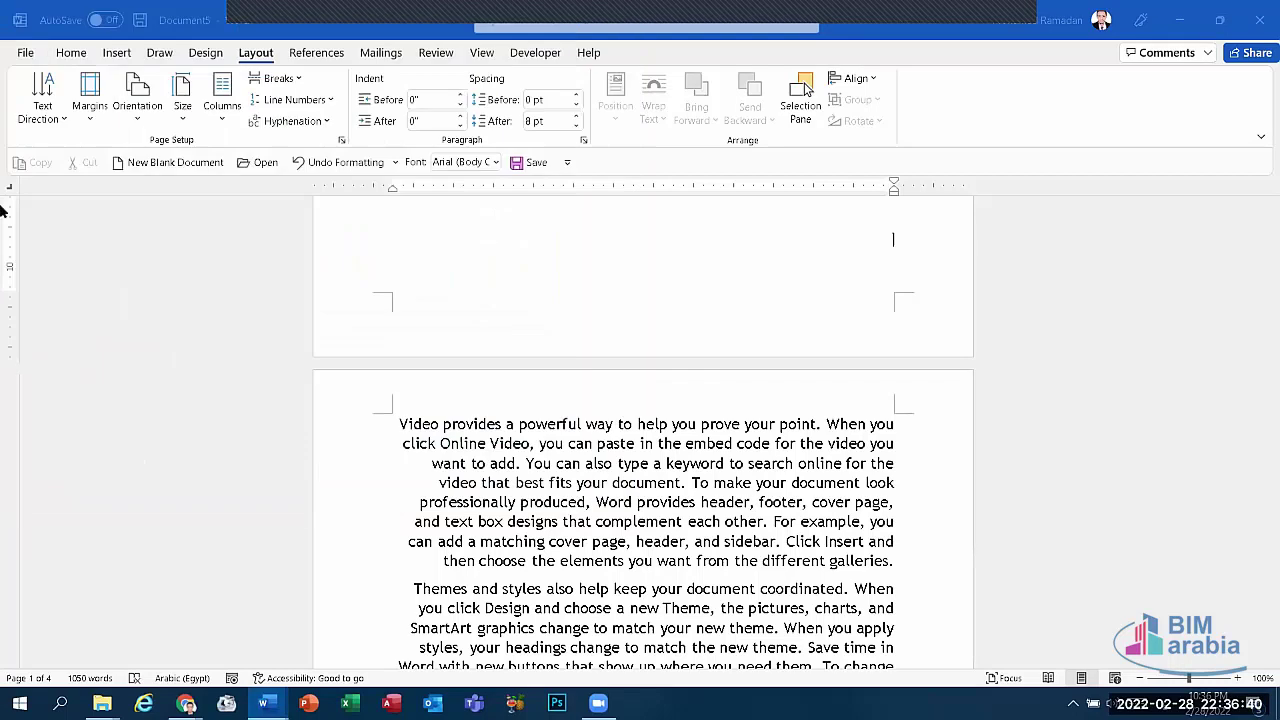
{"action": "left_click", "coordinate": [25, 52]}
{"action": "left_click", "coordinate": [25, 50]}
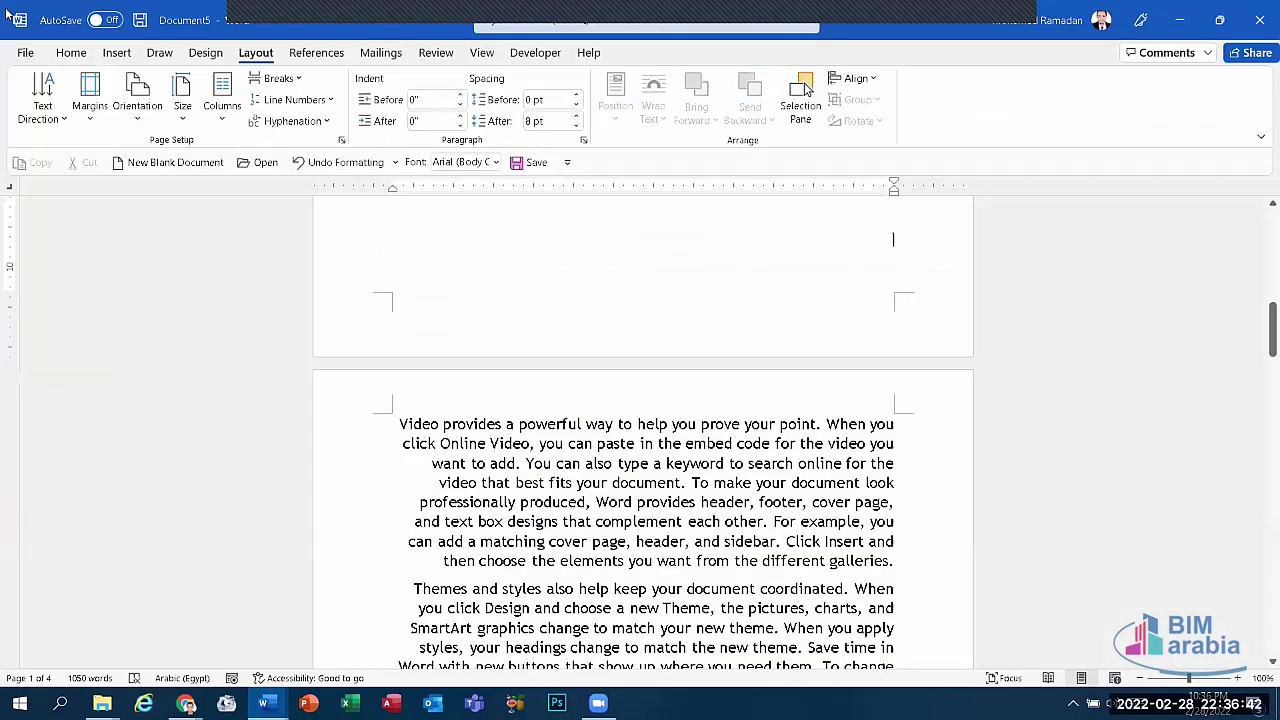
{"action": "left_click", "coordinate": [25, 52]}
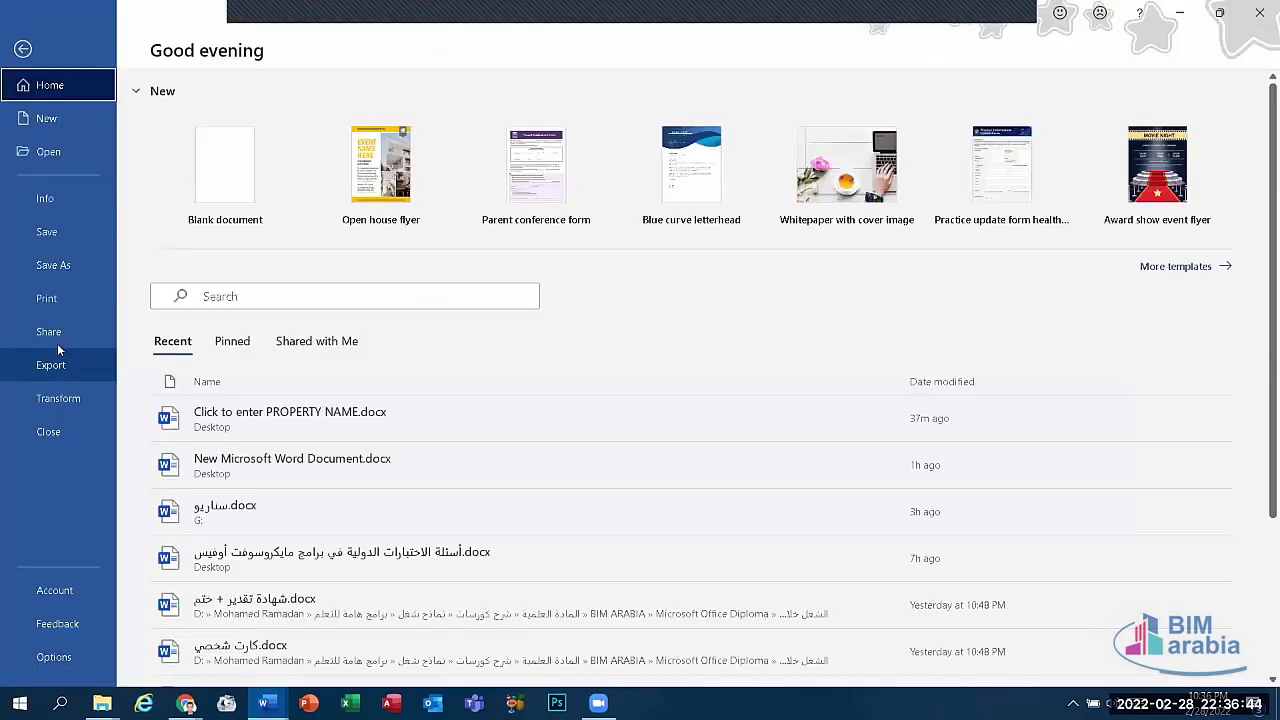
- Review Export's Change File Type options and the Save As format list, cancelling without saving
{"action": "left_click", "coordinate": [57, 350]}
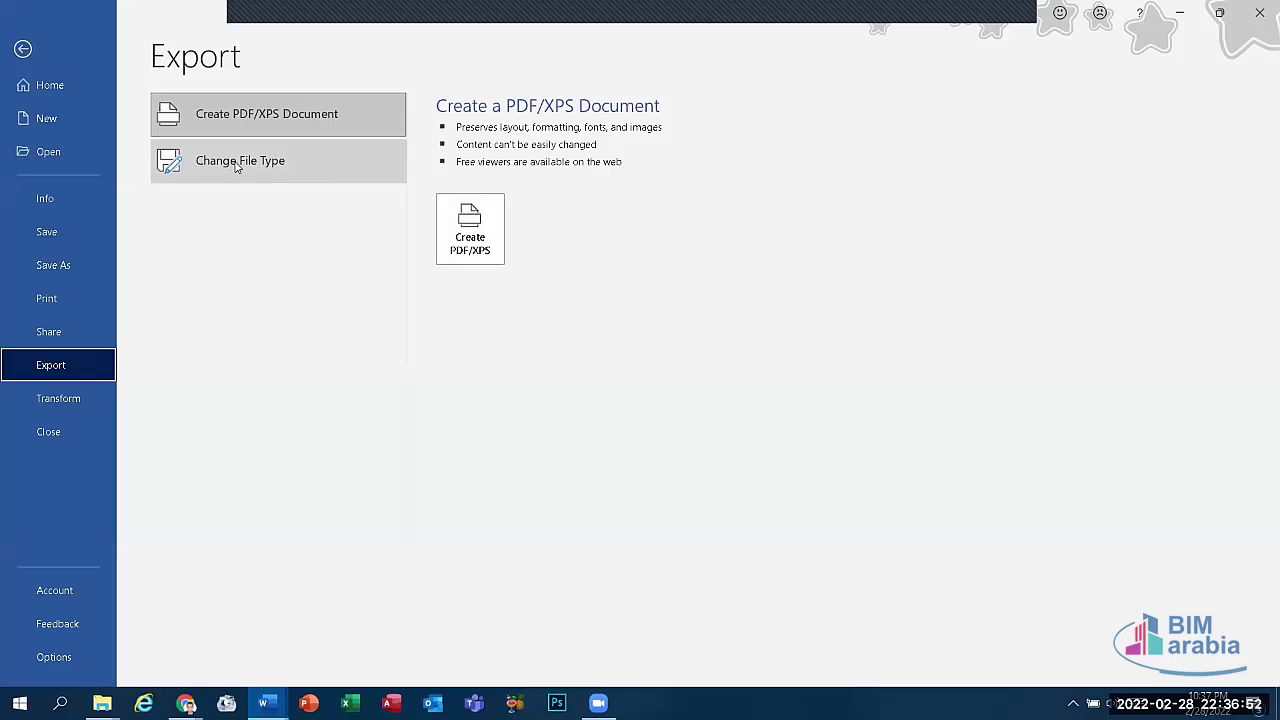
{"action": "left_click", "coordinate": [237, 167]}
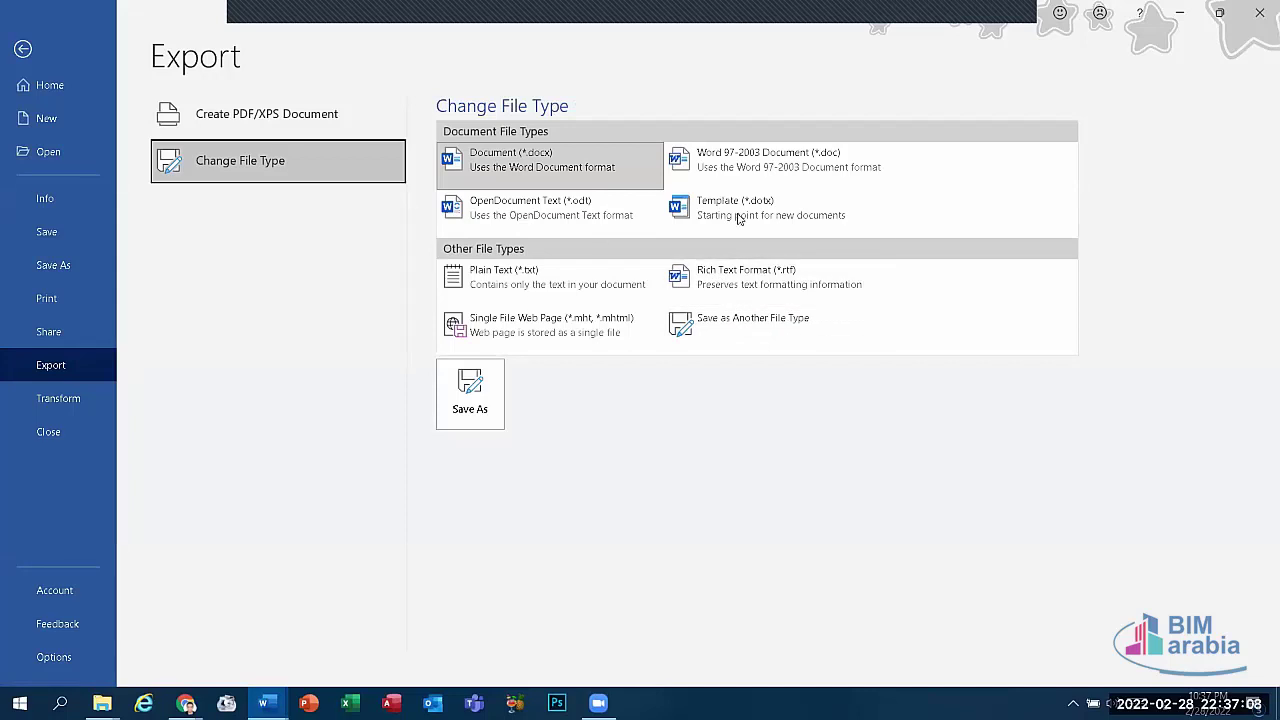
{"action": "left_click", "coordinate": [98, 278]}
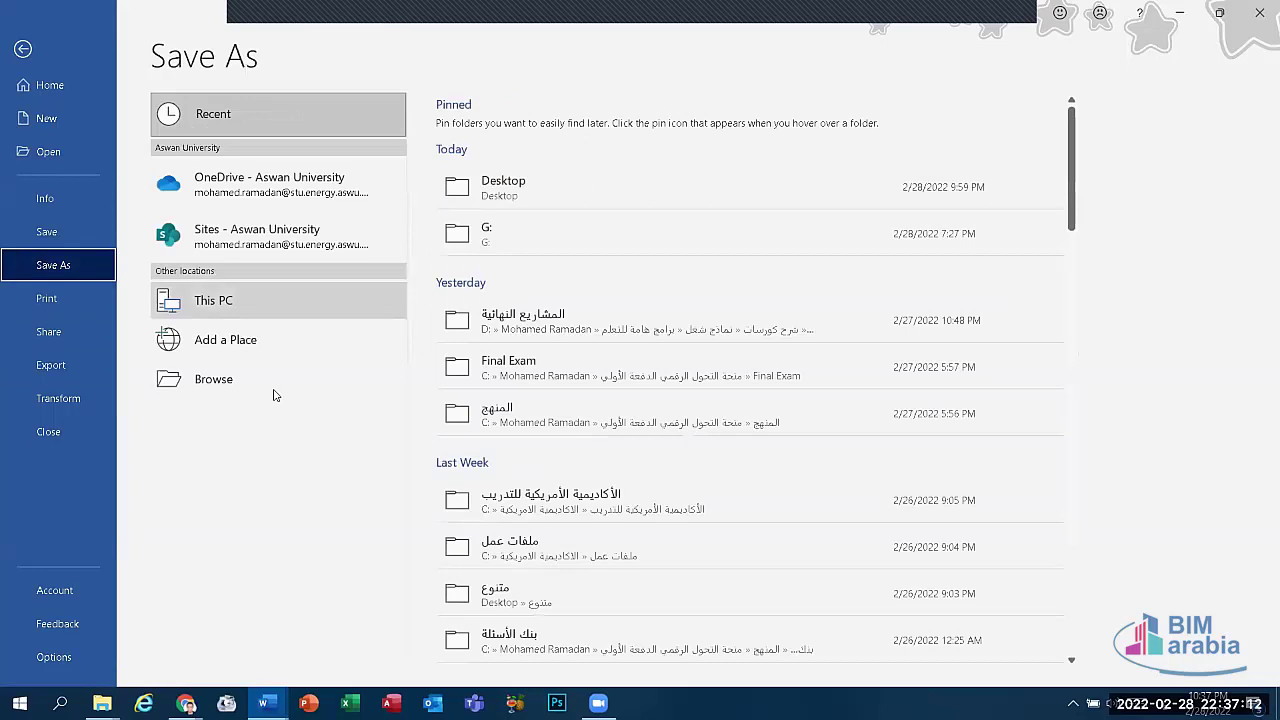
{"action": "left_click", "coordinate": [264, 388]}
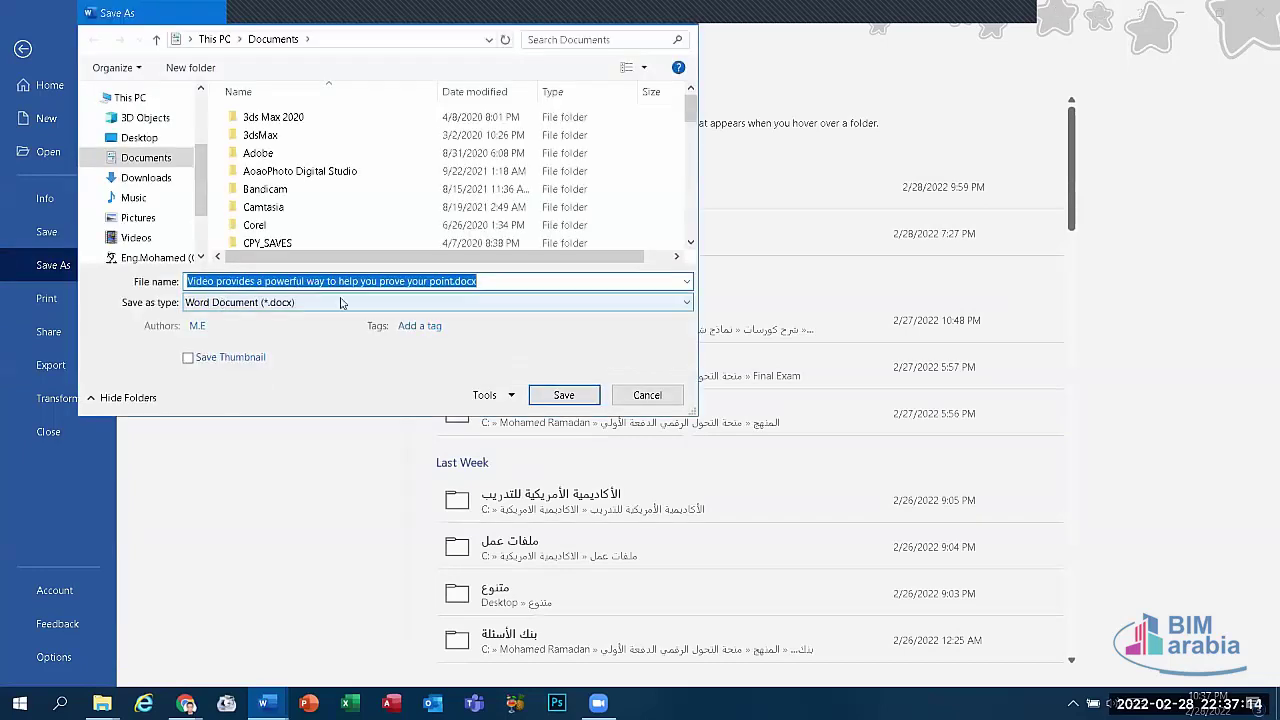
{"action": "left_click", "coordinate": [340, 303]}
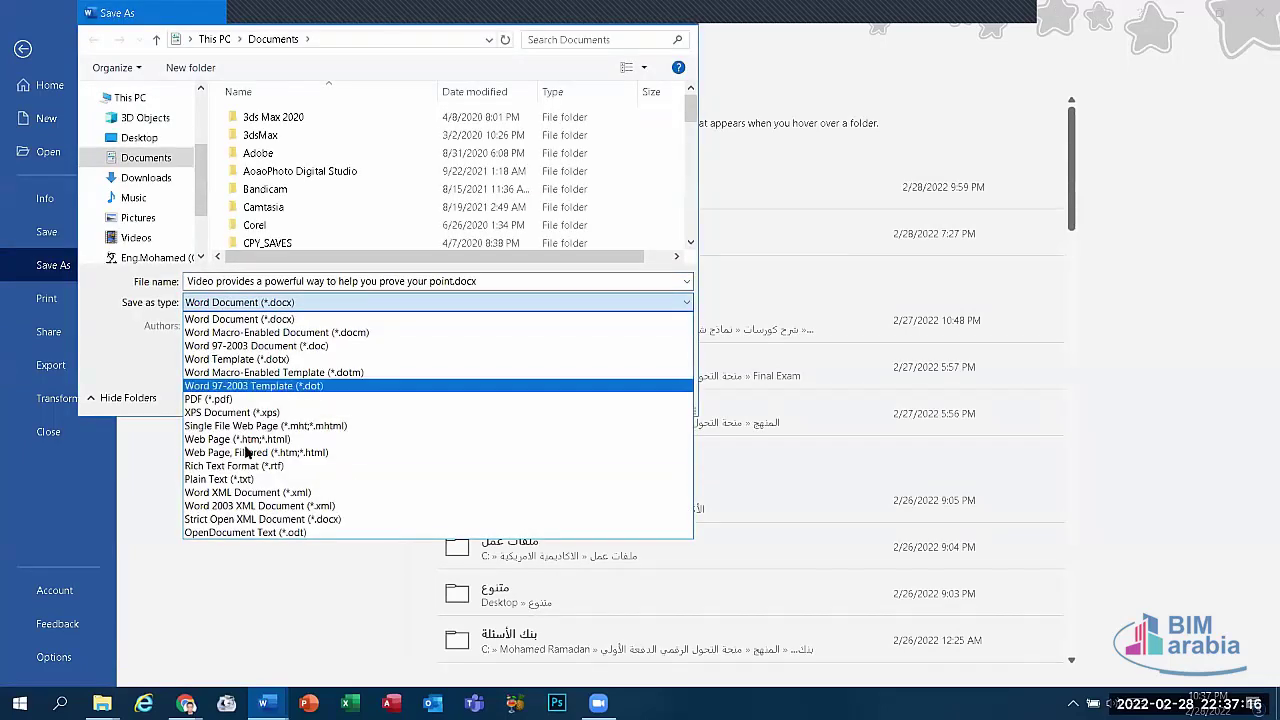
{"action": "key", "text": "Escape"}
{"action": "key", "text": "Escape"}
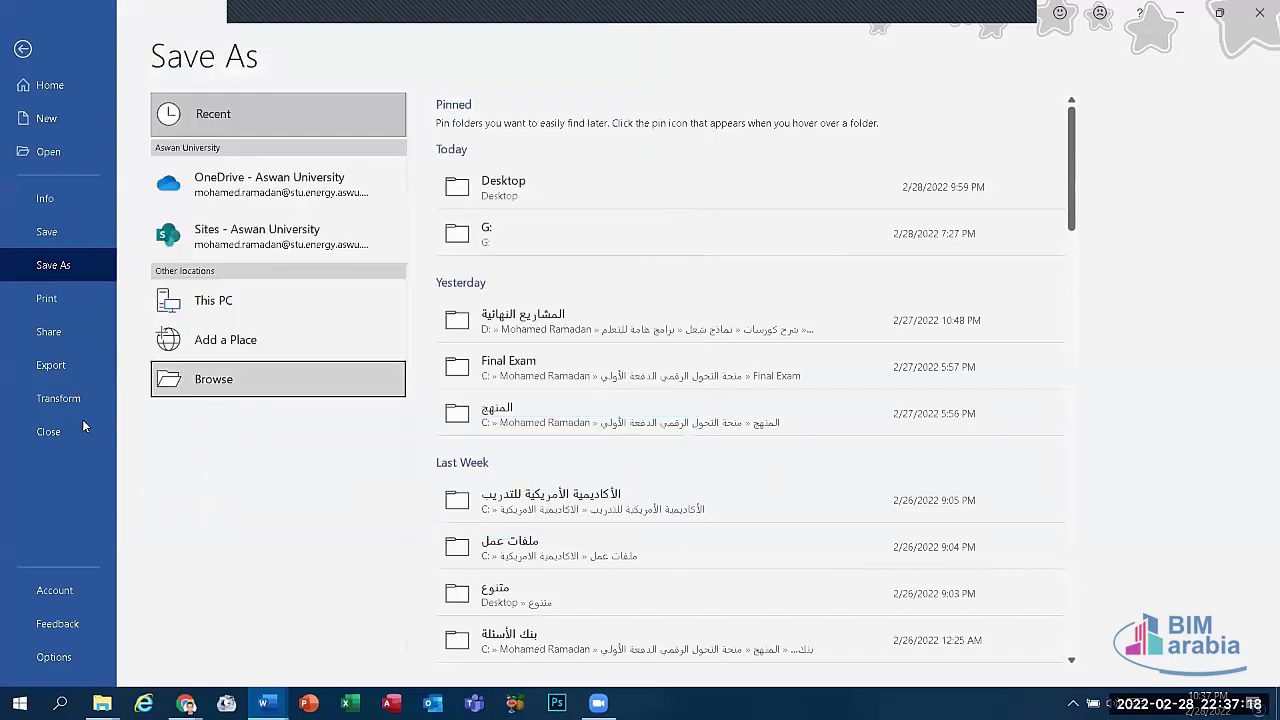
{"action": "left_click", "coordinate": [58, 398]}
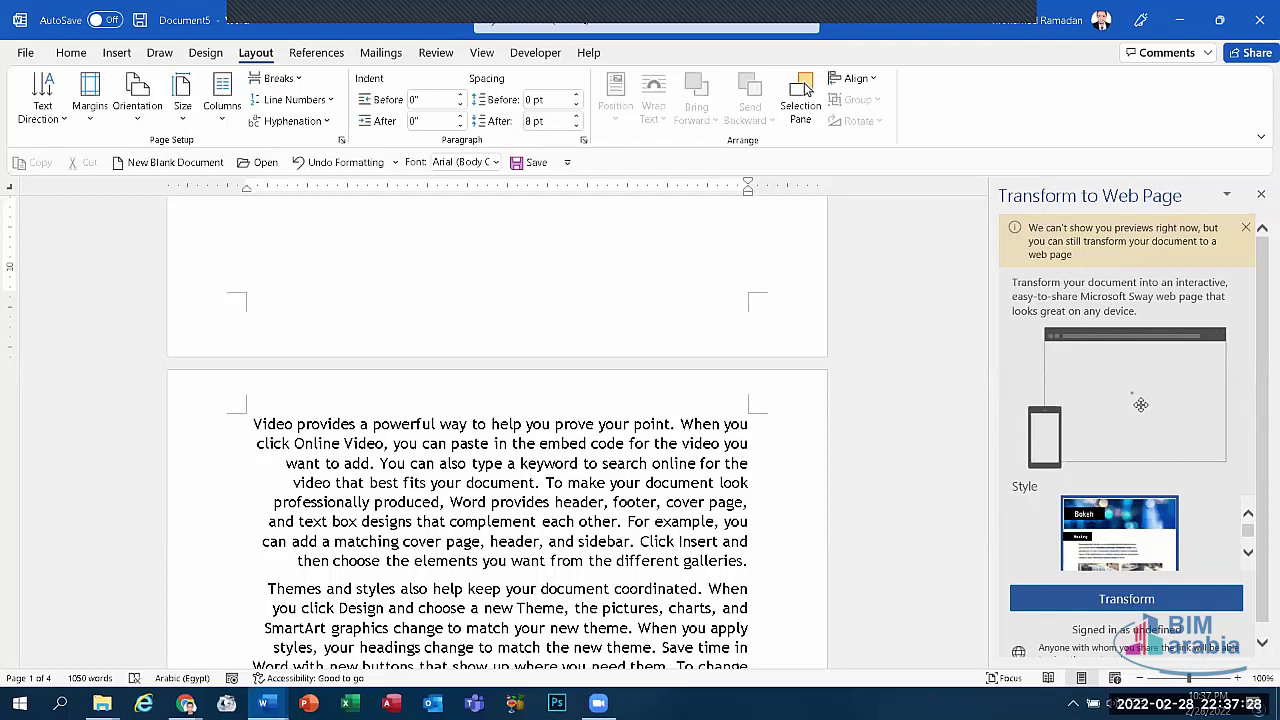
- Attempt transforming the document into a Sway web page from the Transform pane
{"action": "scroll", "coordinate": [1140, 404], "scroll_direction": "down", "scroll_amount": 1}
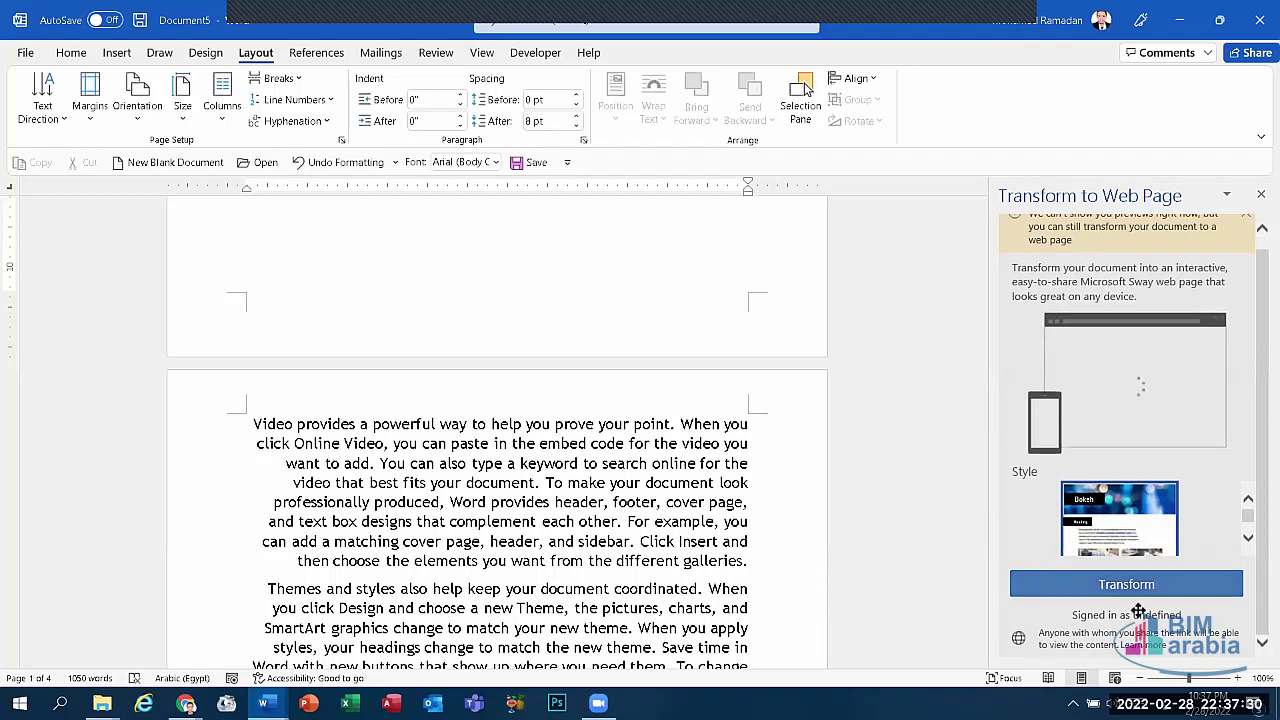
{"action": "left_click", "coordinate": [1117, 586]}
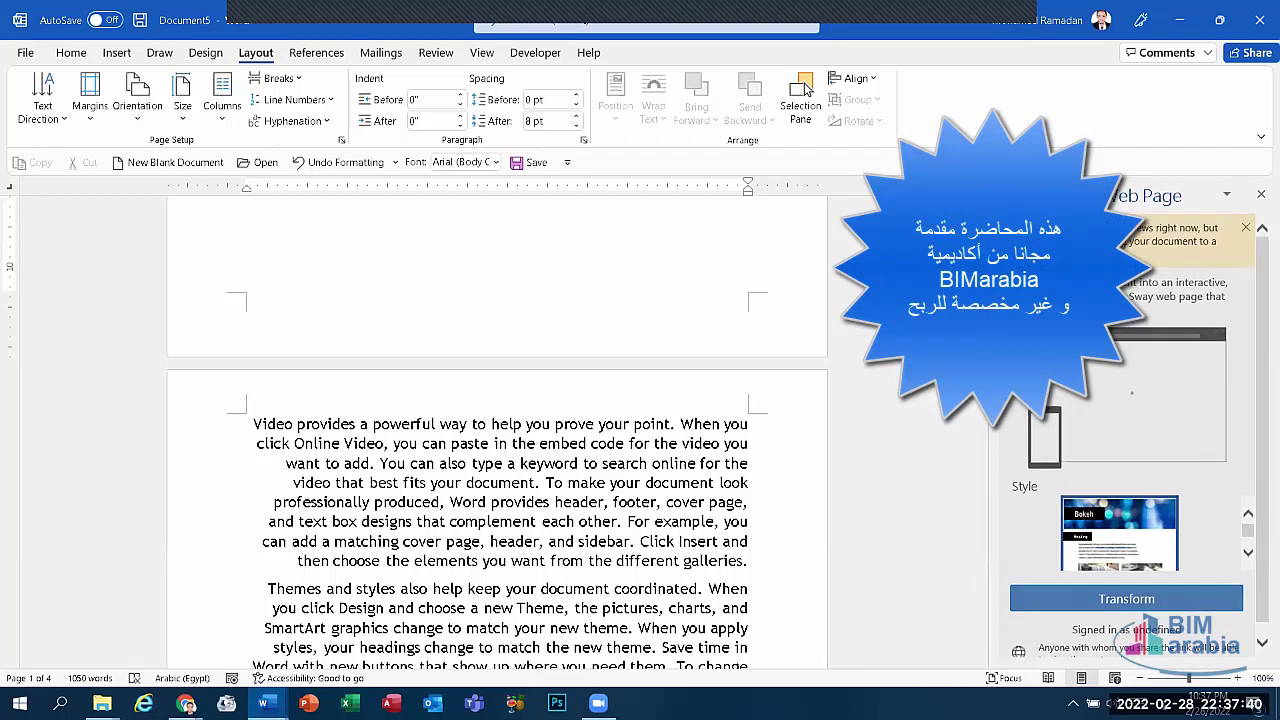
{"action": "scroll", "coordinate": [1158, 372], "scroll_direction": "down", "scroll_amount": 1}
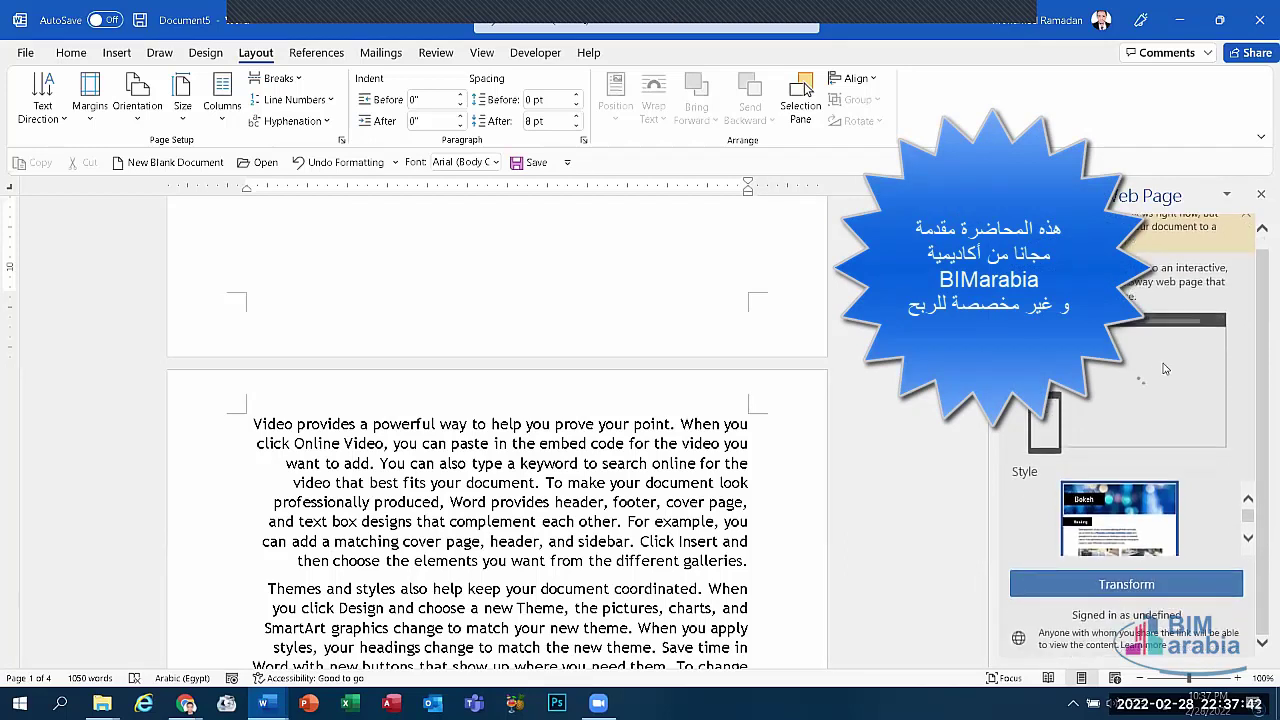
{"action": "scroll", "coordinate": [1164, 369], "scroll_direction": "up", "scroll_amount": 1}
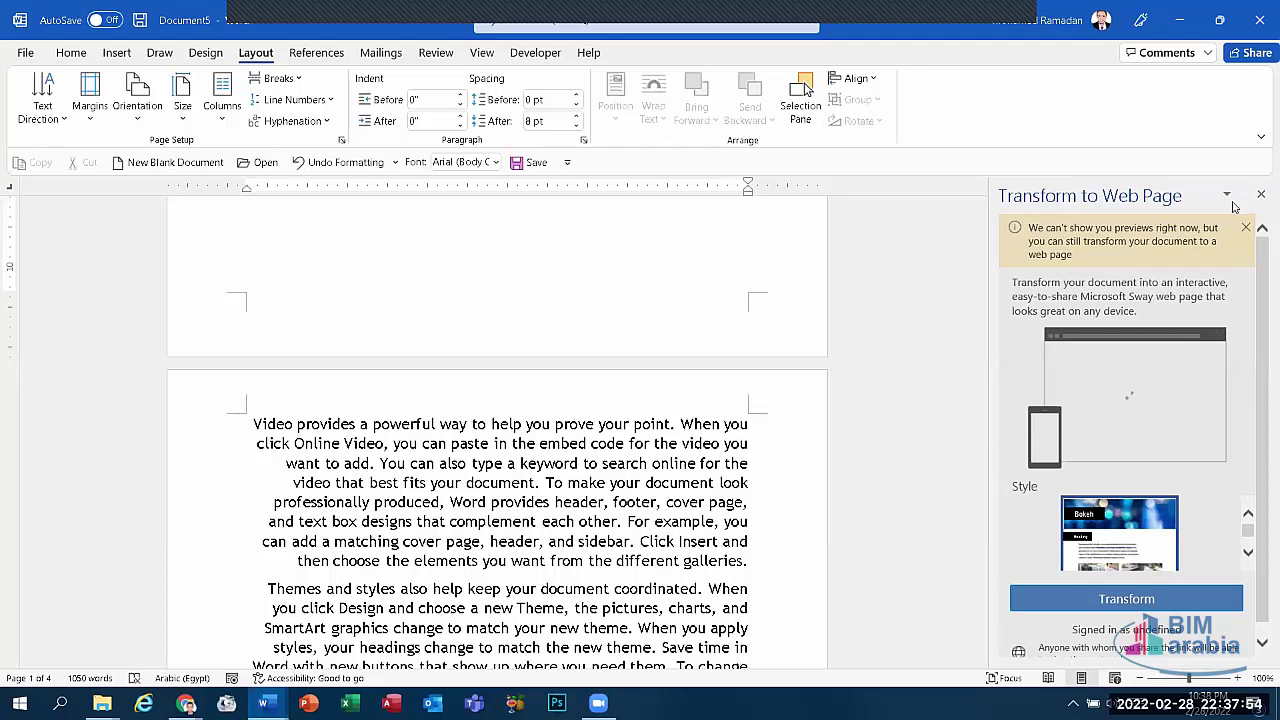
- Close the Transform pane and switch to the ICDL property flyer via the Word taskbar previews
{"action": "left_click", "coordinate": [1261, 194]}
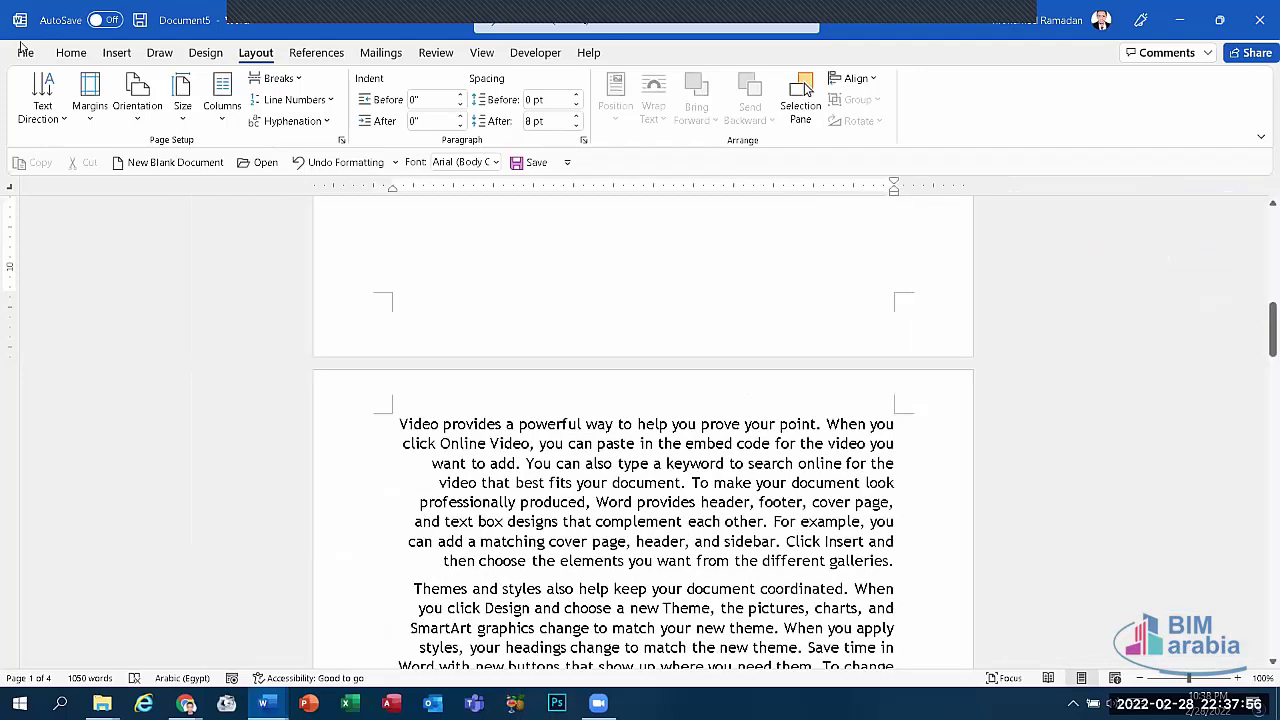
{"action": "left_click", "coordinate": [24, 53]}
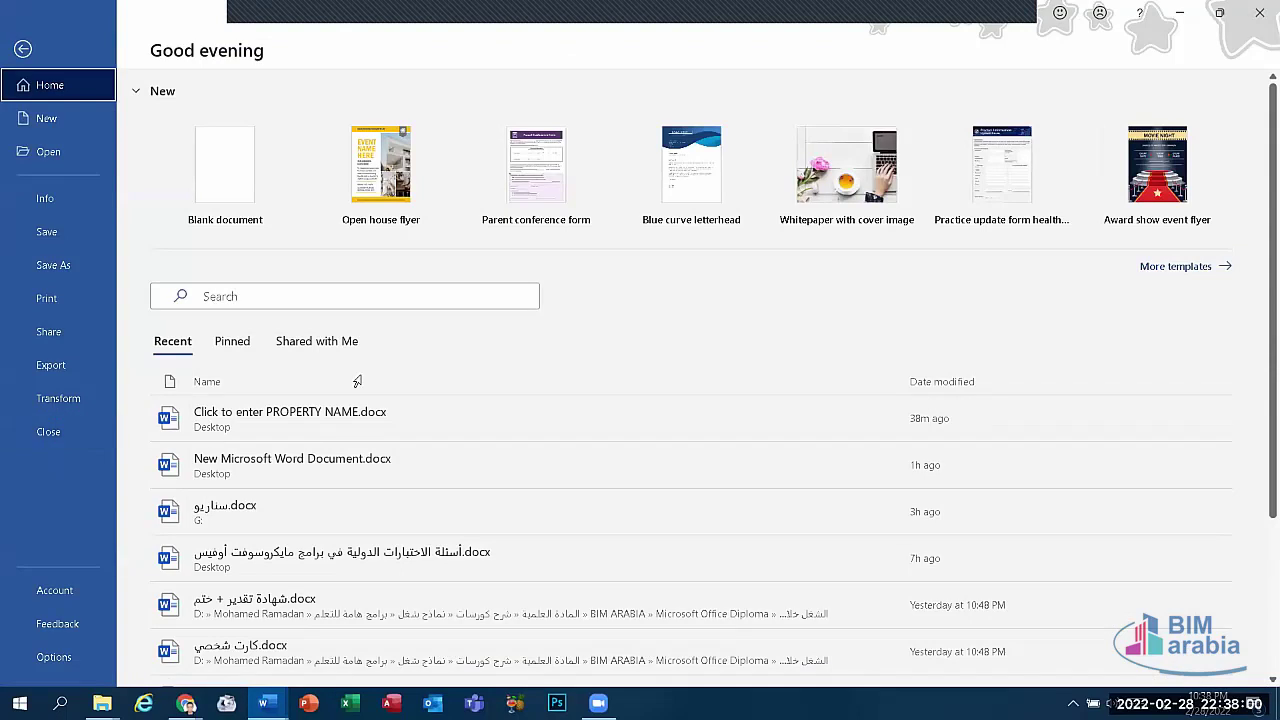
{"action": "key", "text": "Escape"}
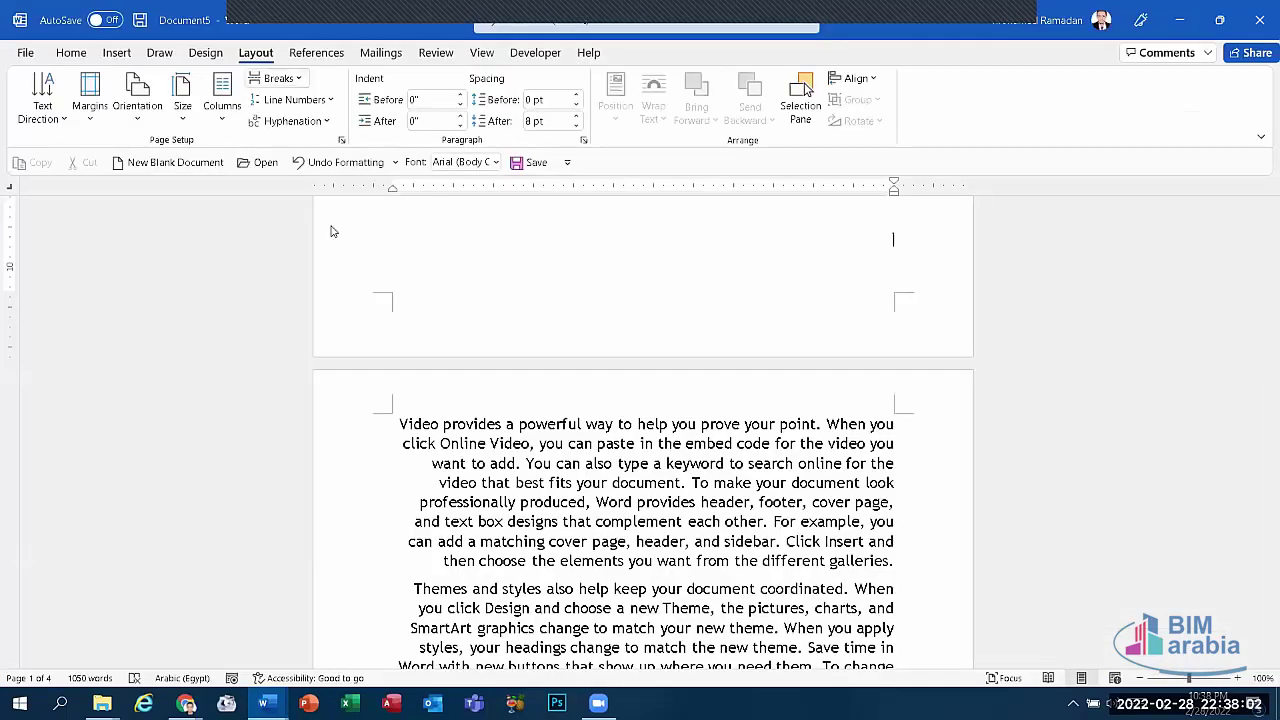
{"action": "left_click", "coordinate": [1179, 19]}
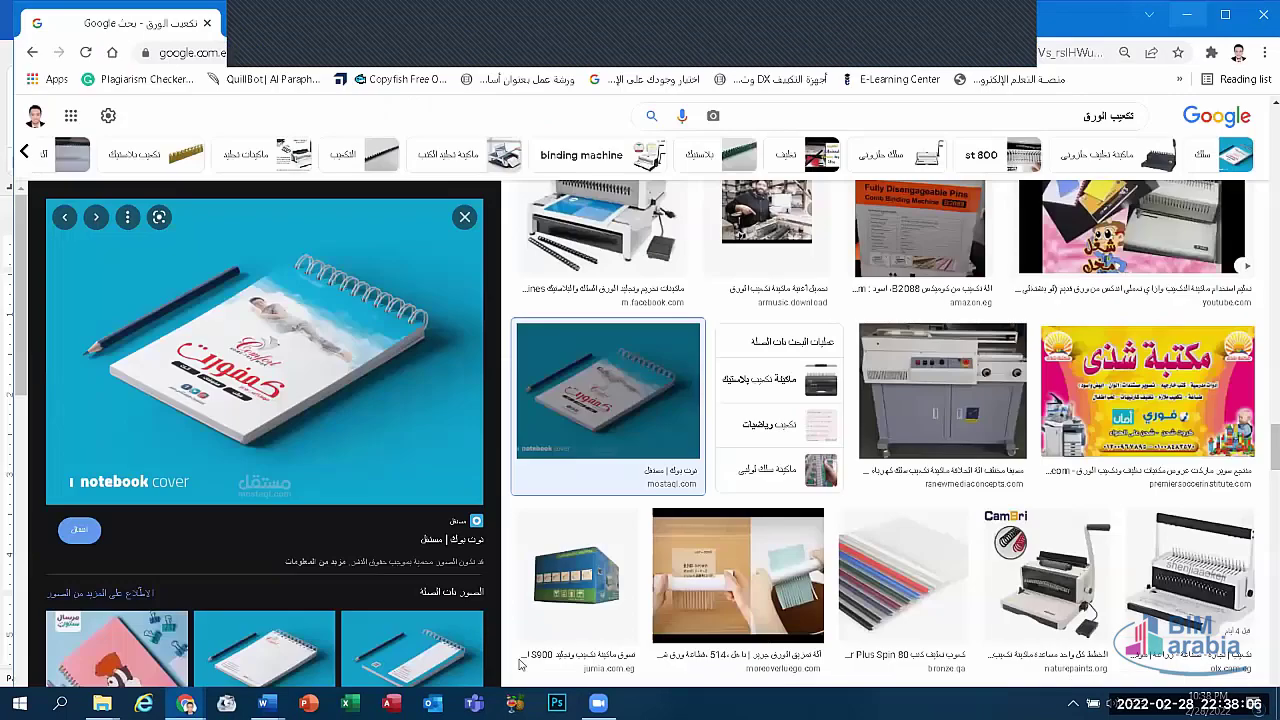
{"action": "left_click", "coordinate": [186, 703]}
{"action": "left_click", "coordinate": [266, 702]}
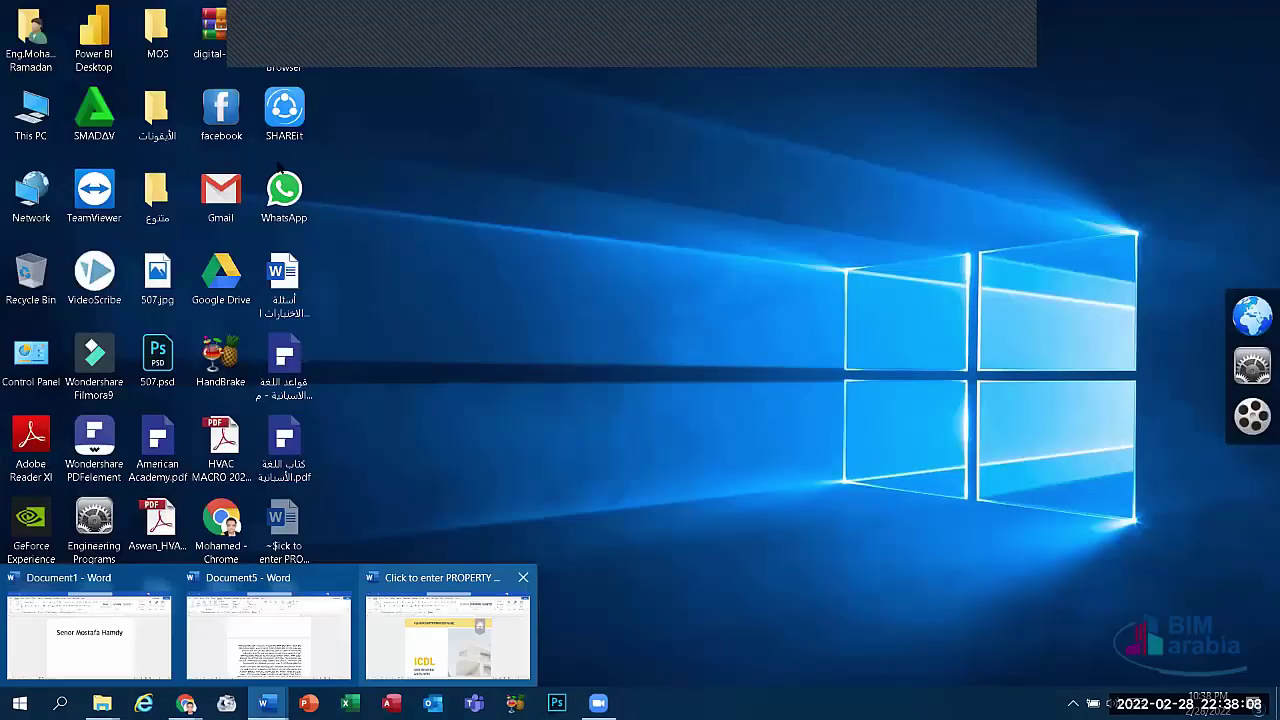
{"action": "left_click", "coordinate": [448, 630]}
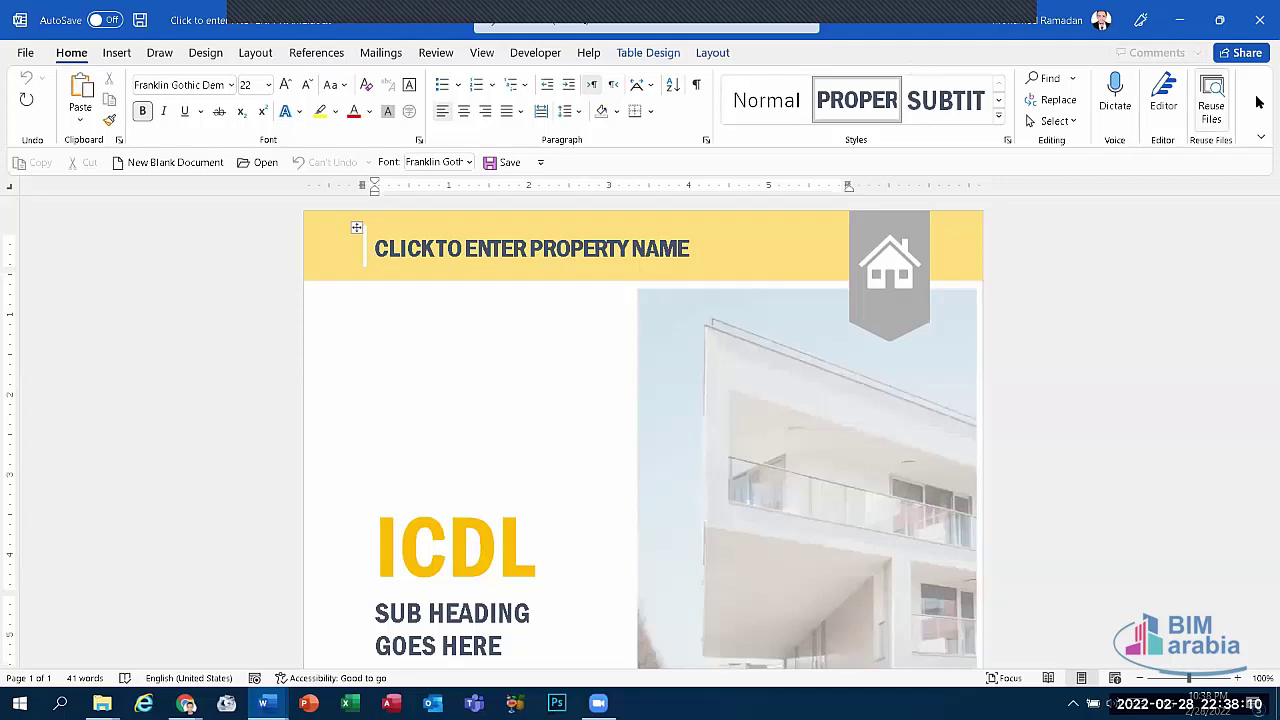
- Close the property flyer saving its changes, reopen it from the Desktop, and close it again
{"action": "left_click", "coordinate": [22, 57]}
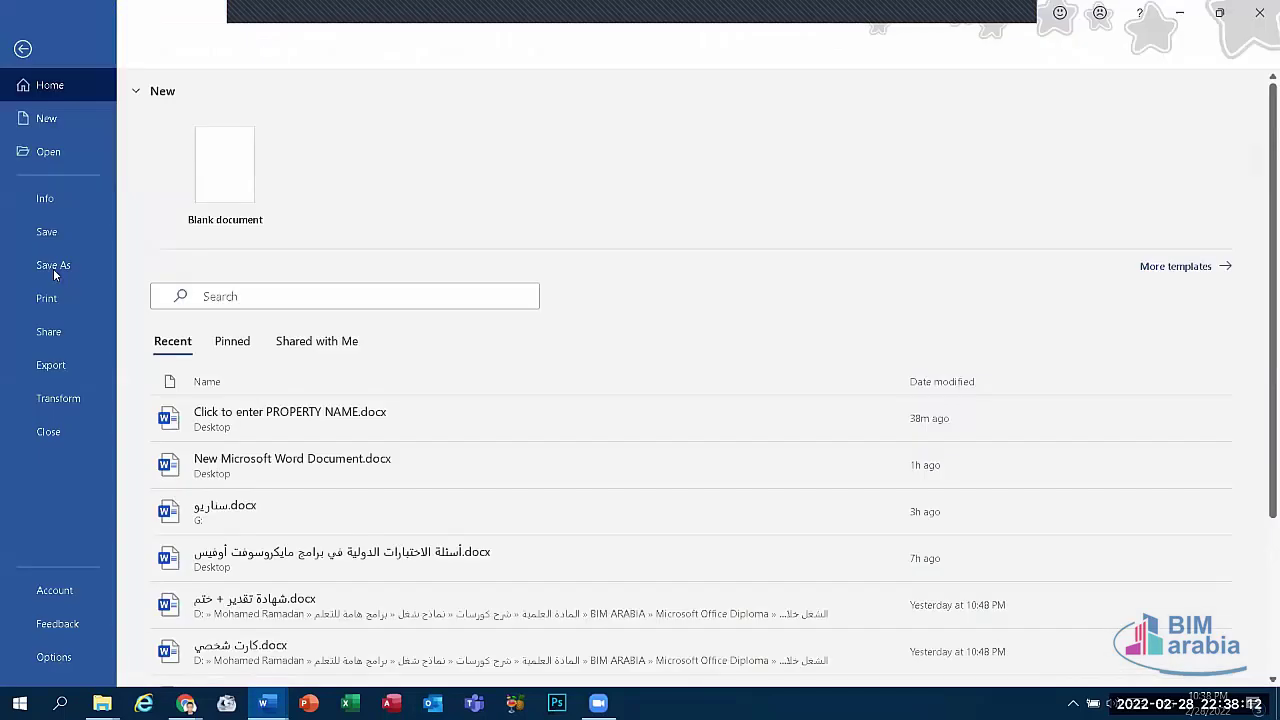
{"action": "left_click", "coordinate": [57, 432]}
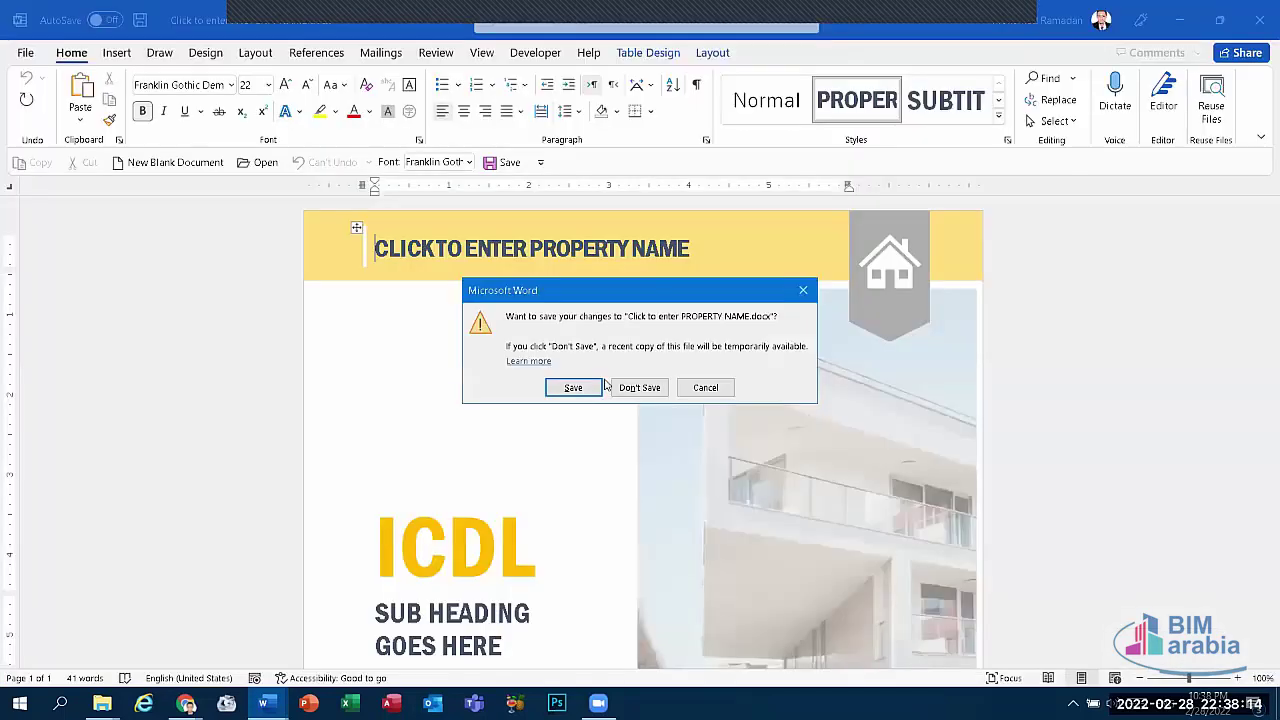
{"action": "left_click", "coordinate": [573, 388]}
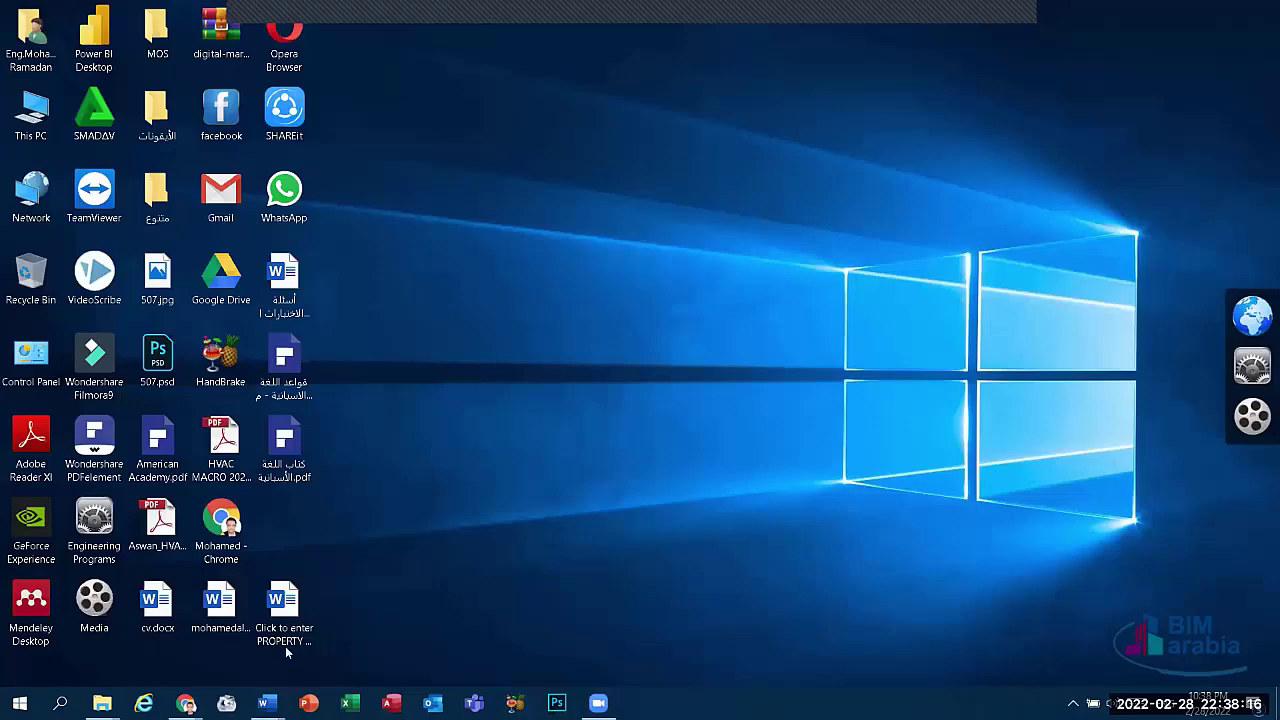
{"action": "double_click", "coordinate": [285, 625]}
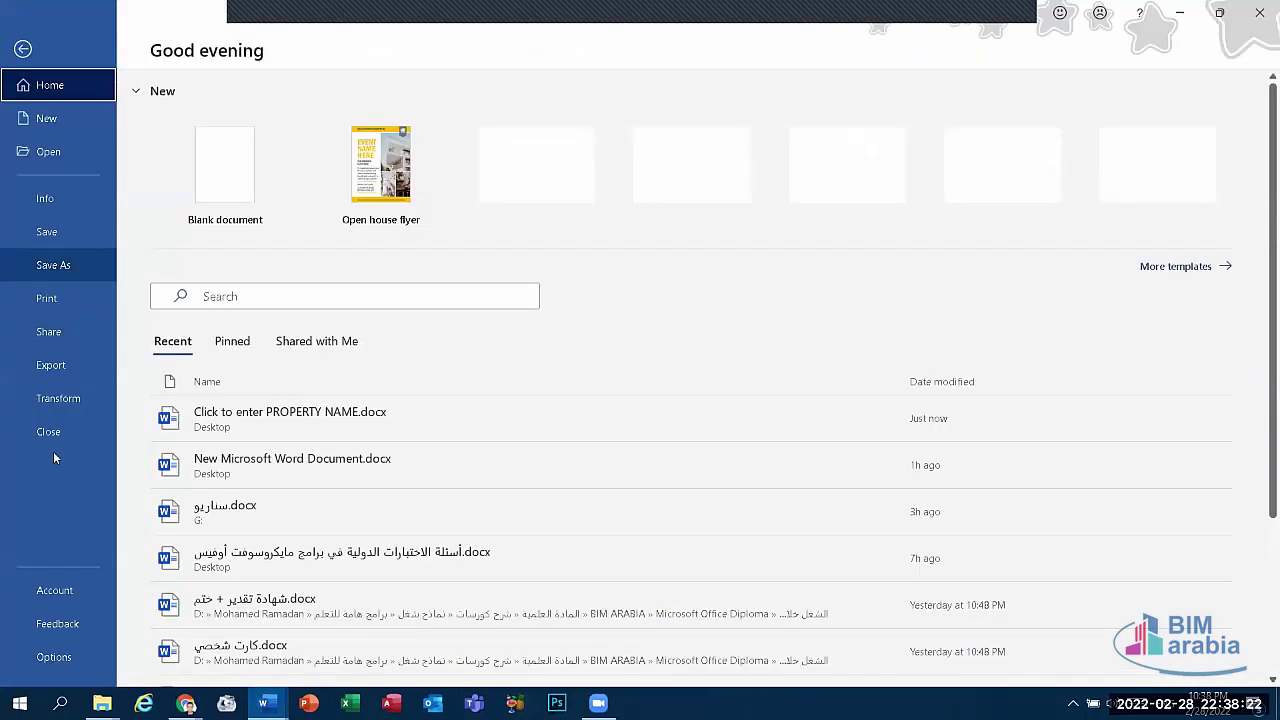
{"action": "left_click", "coordinate": [54, 432]}
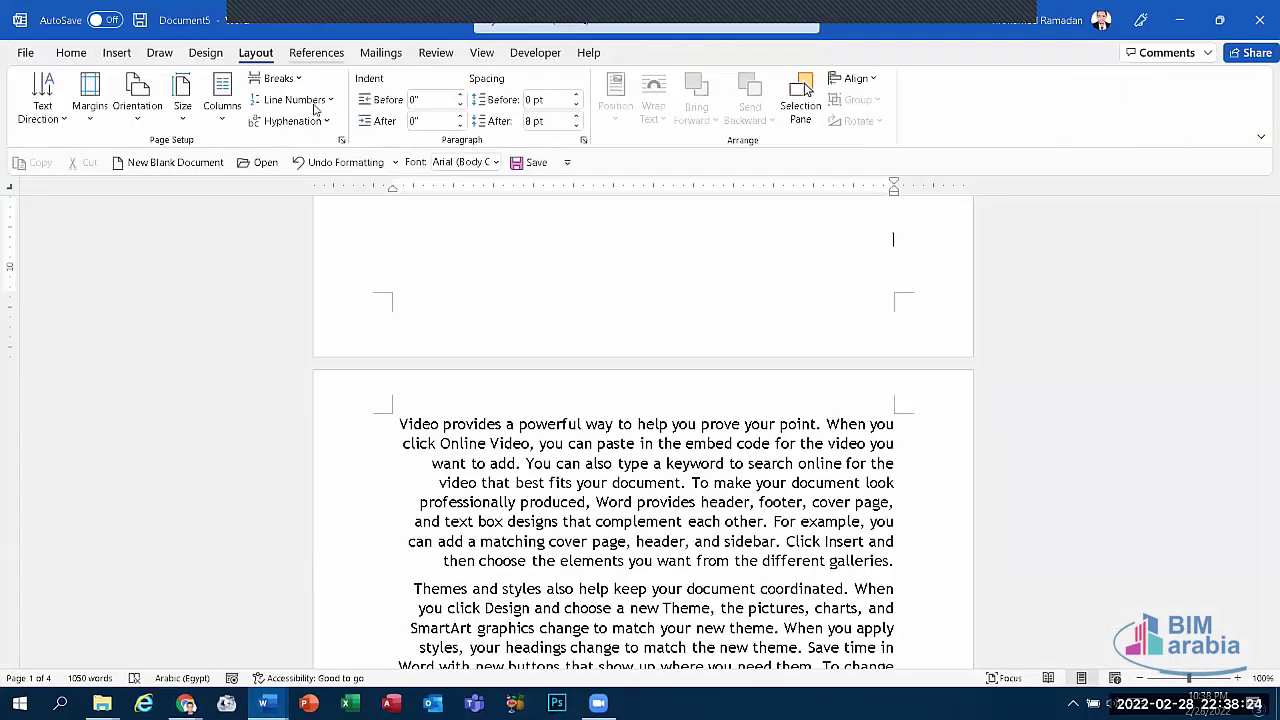
{"action": "left_click", "coordinate": [25, 52]}
{"action": "left_click", "coordinate": [22, 48]}
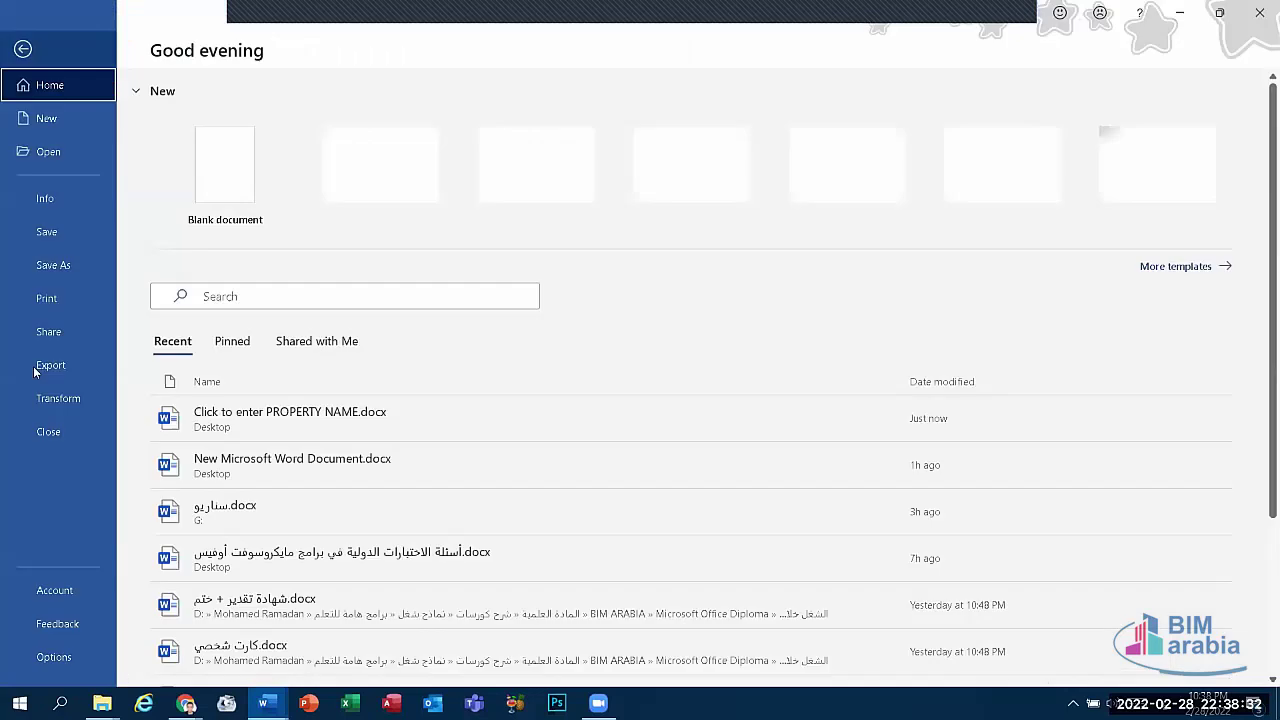
{"action": "left_click", "coordinate": [25, 52]}
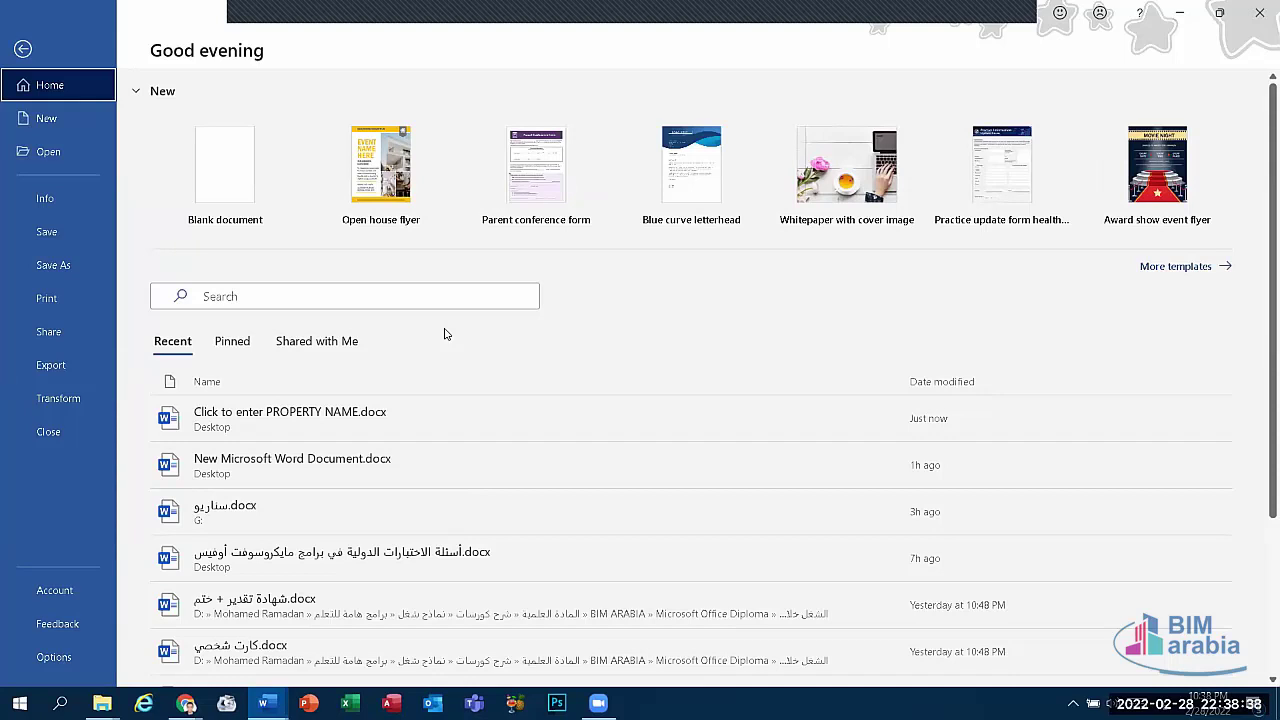
{"action": "key", "text": "Escape"}
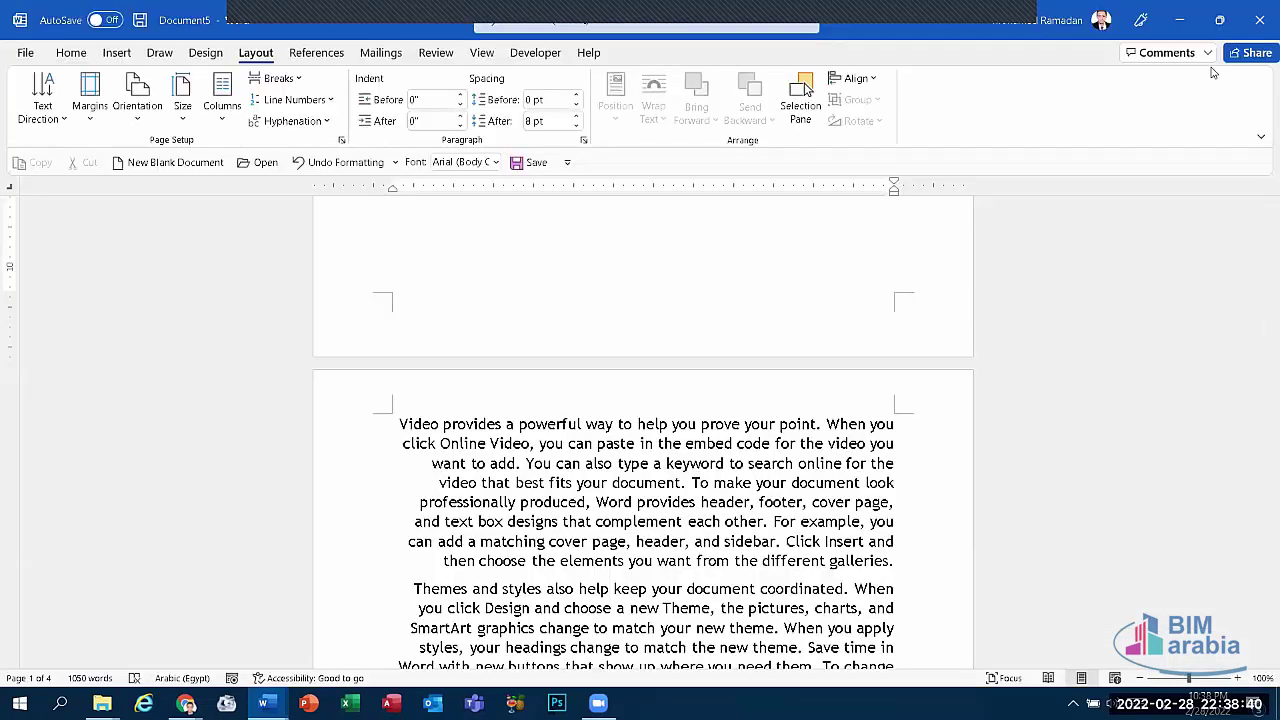
{"action": "left_click", "coordinate": [74, 52]}
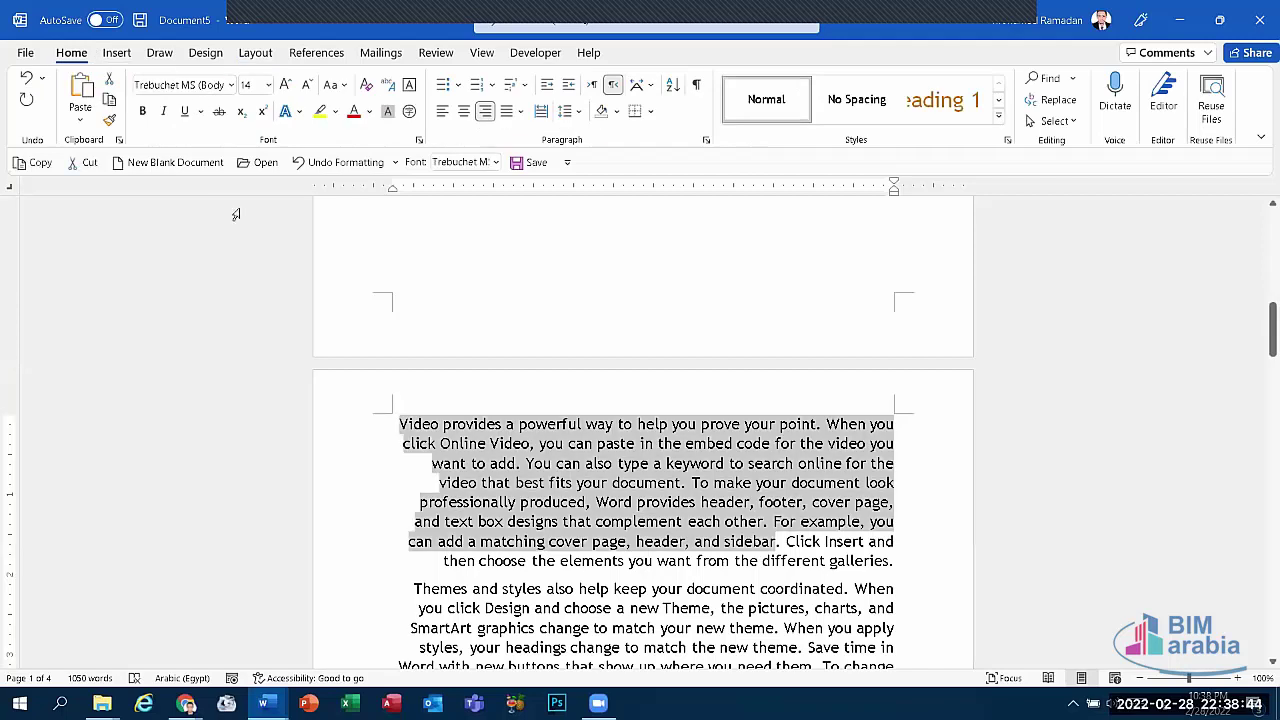
{"action": "left_click", "coordinate": [143, 111]}
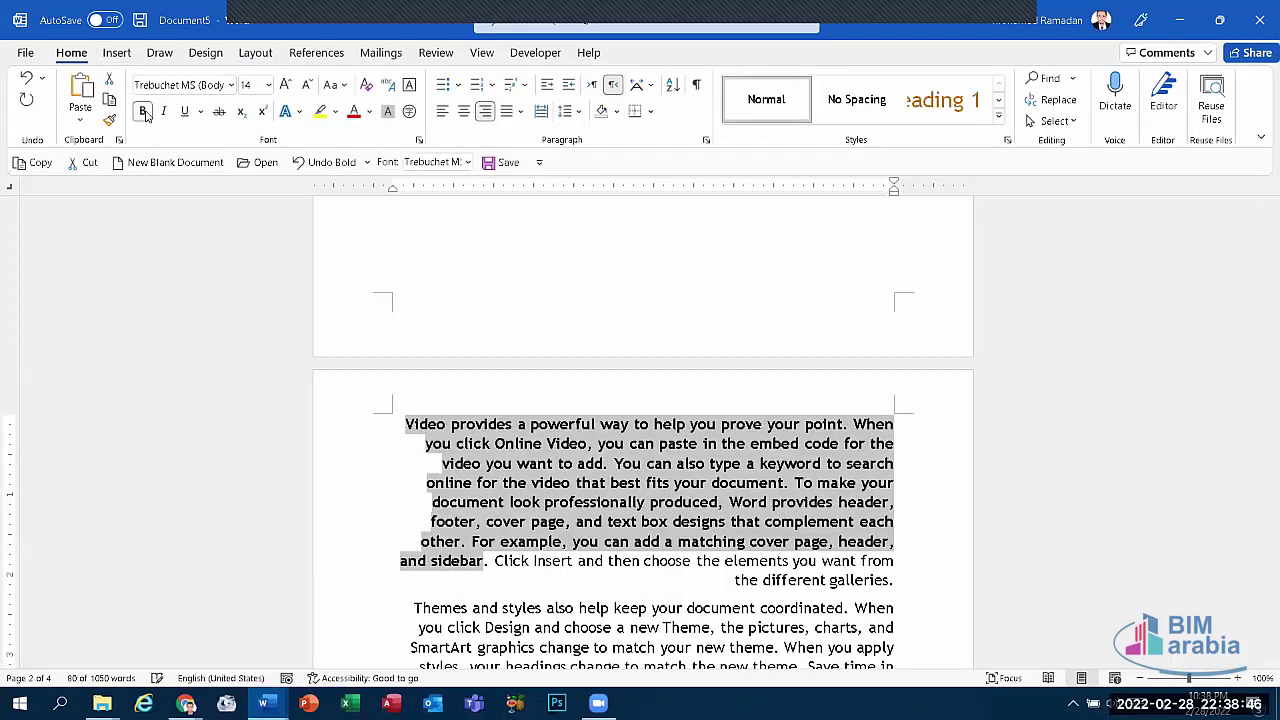
{"action": "left_click", "coordinate": [143, 111]}
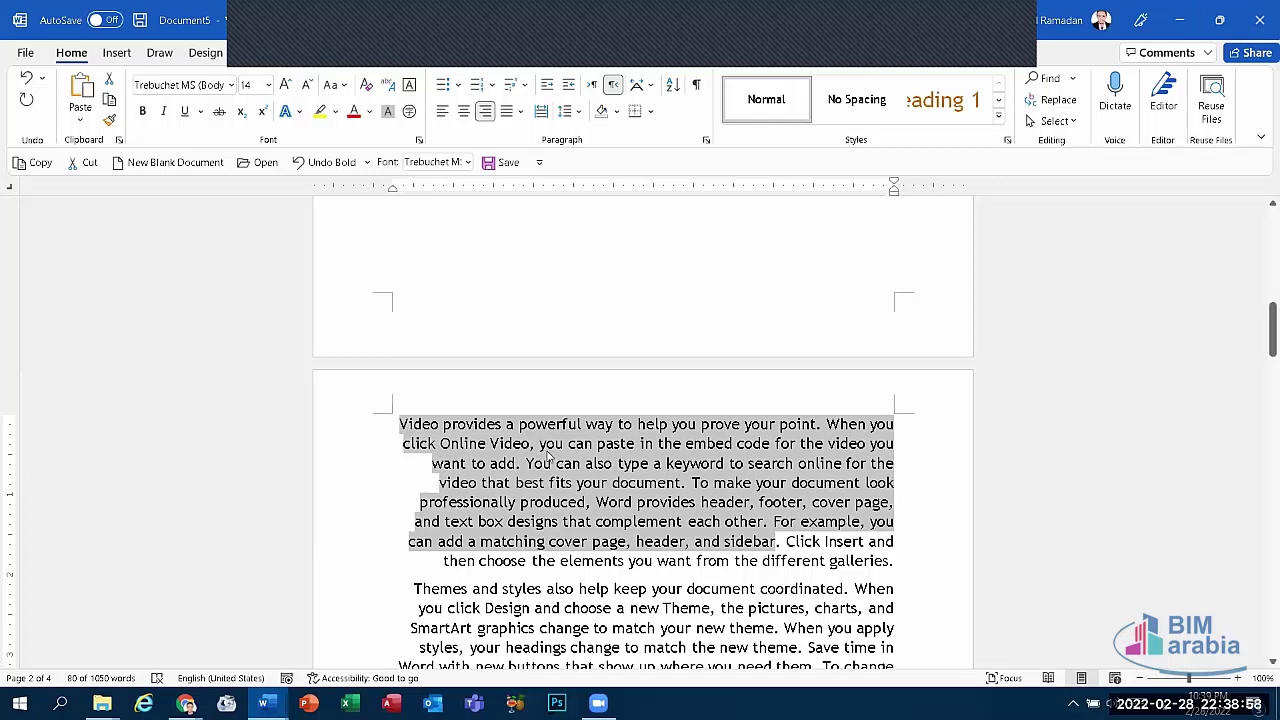
- Open the Account page and switch the Office theme to Black
{"action": "left_click", "coordinate": [548, 457]}
{"action": "left_click", "coordinate": [25, 52]}
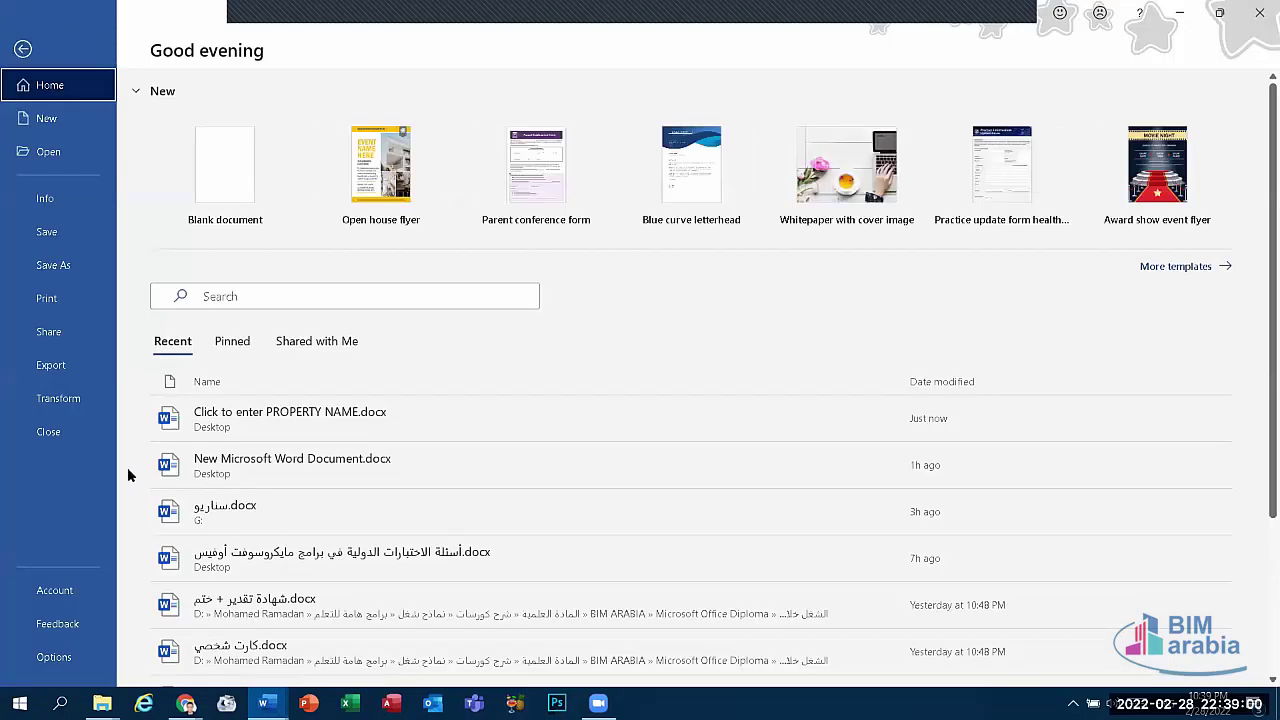
{"action": "left_click", "coordinate": [56, 595]}
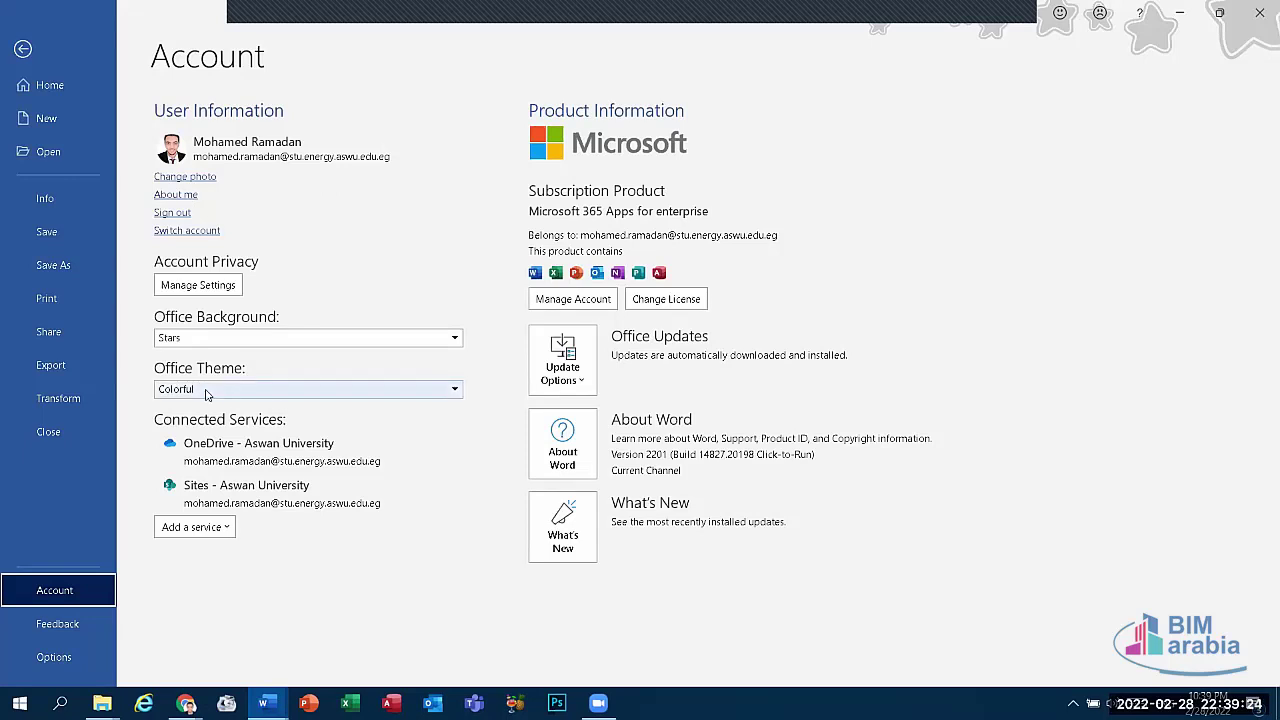
{"action": "left_click", "coordinate": [320, 396]}
{"action": "left_click", "coordinate": [983, 577]}
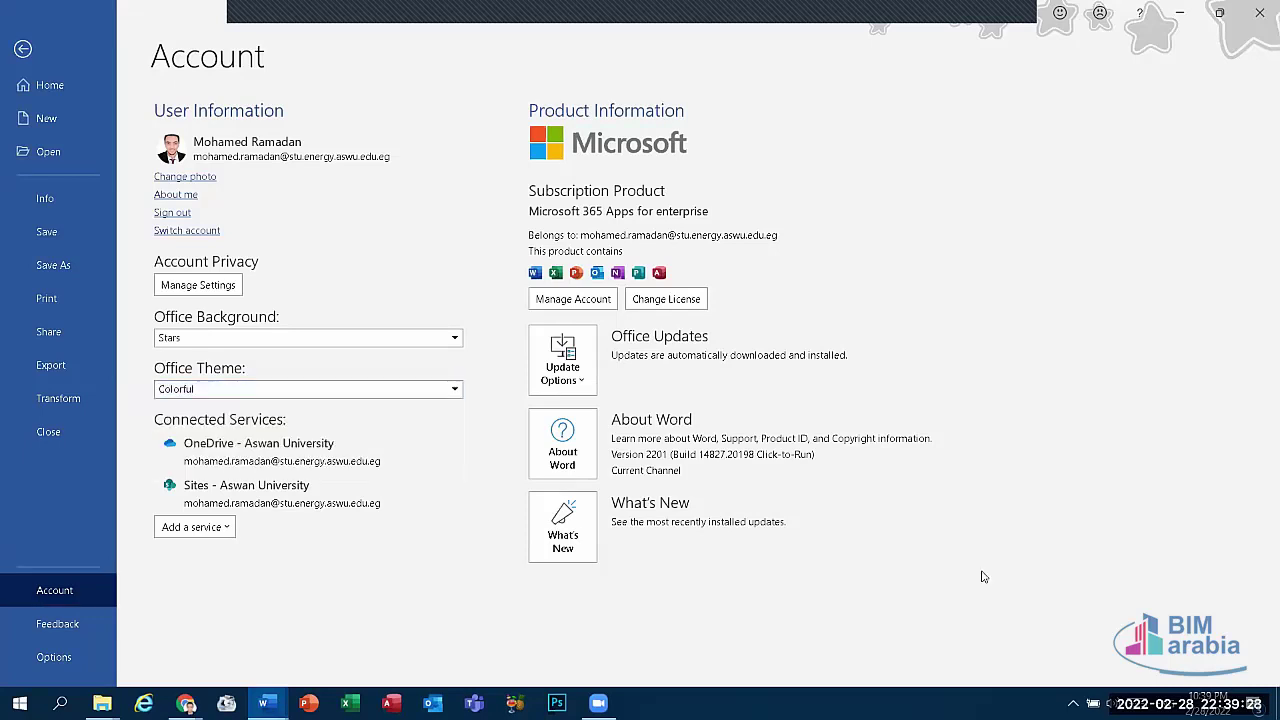
{"action": "key", "text": "Down"}
{"action": "key", "text": "Down"}
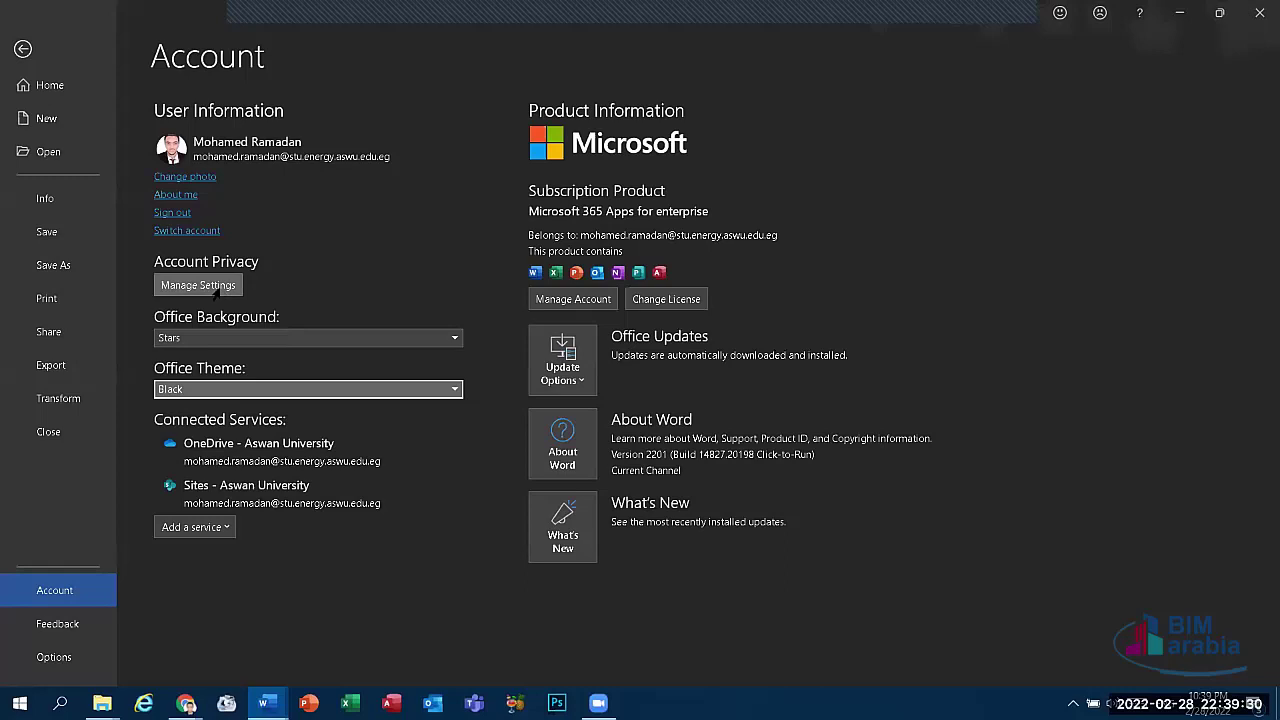
{"action": "key", "text": "Escape"}
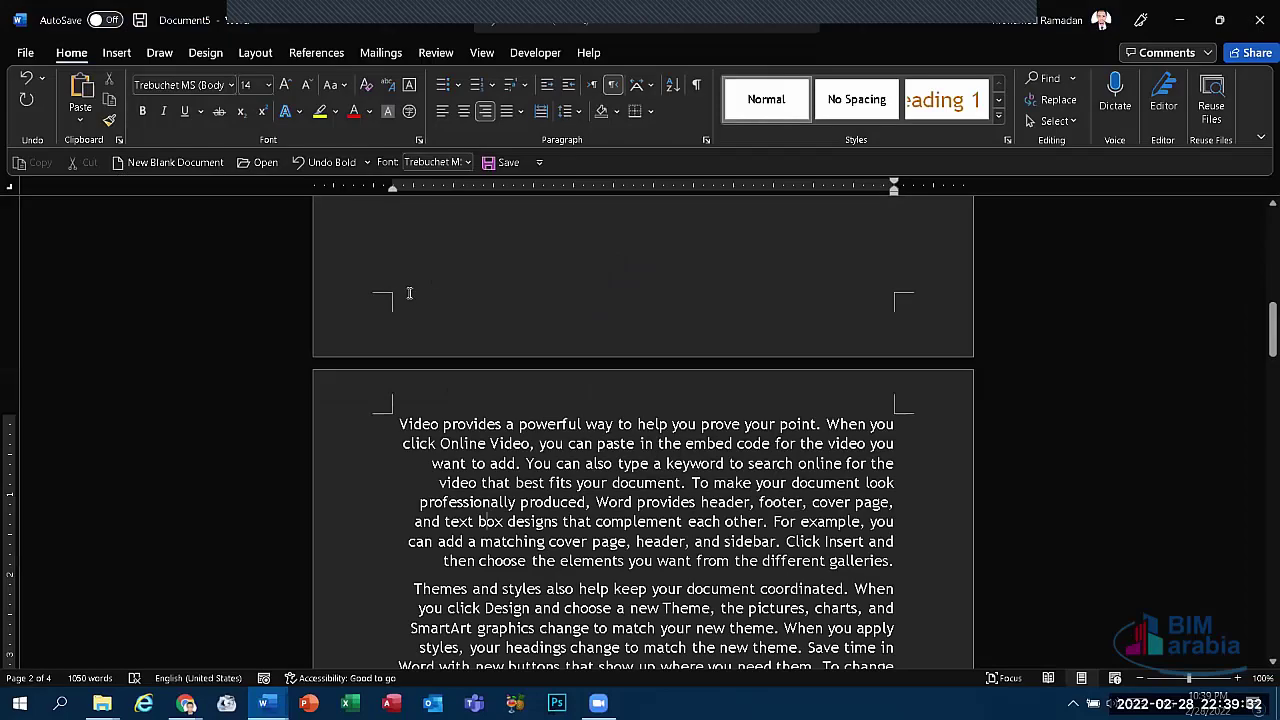
- Back on the Account page, change the Office theme to White, then to Dark Gray
{"action": "left_click", "coordinate": [30, 55]}
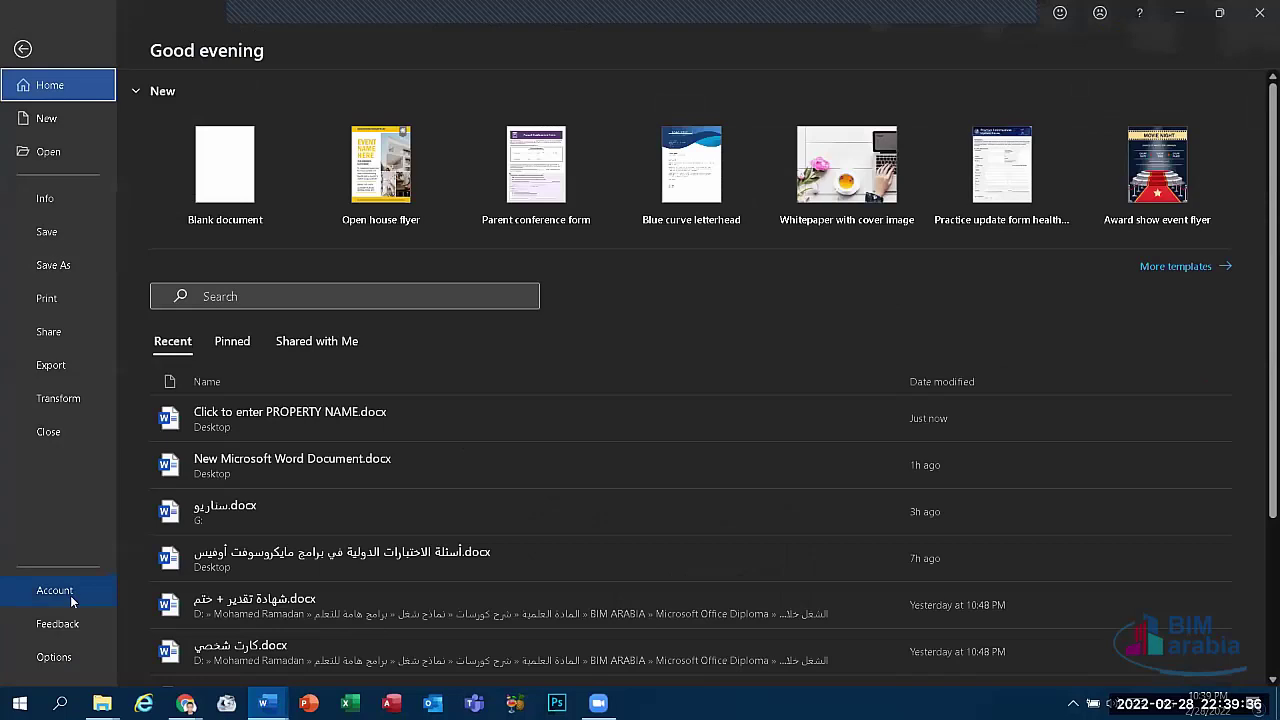
{"action": "left_click", "coordinate": [71, 598]}
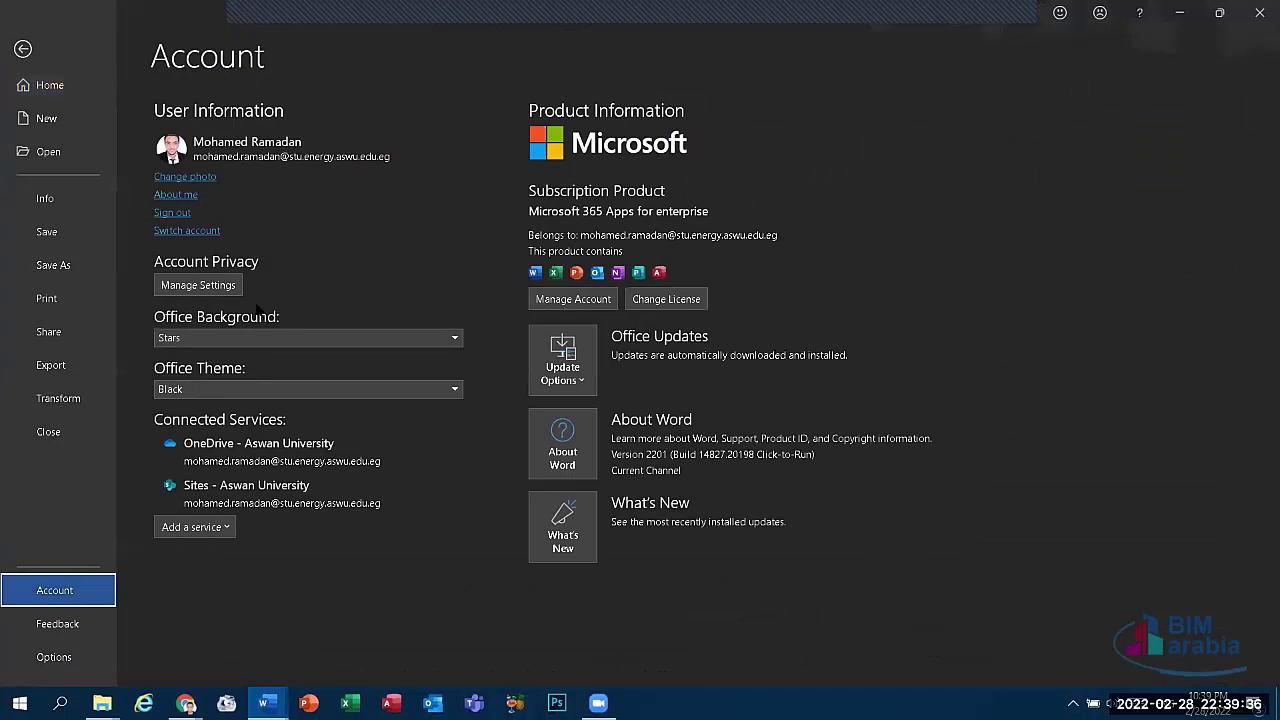
{"action": "left_click", "coordinate": [172, 389]}
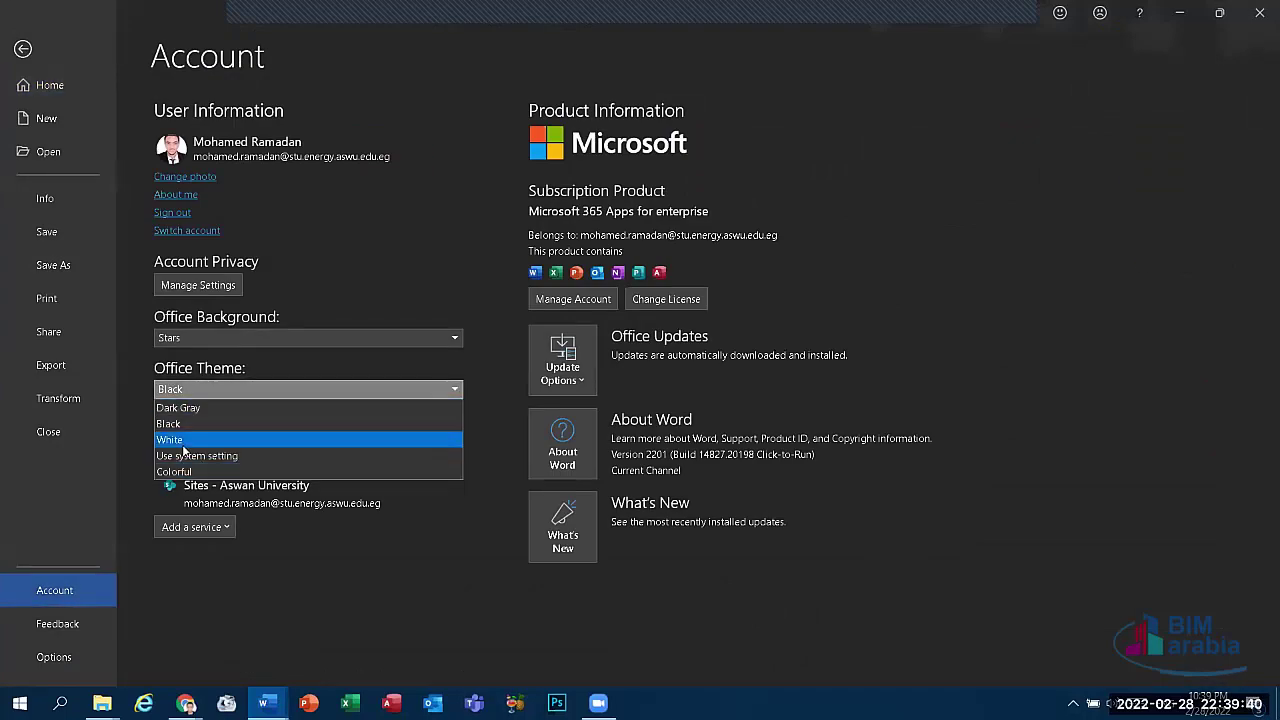
{"action": "left_click", "coordinate": [172, 440]}
{"action": "left_click", "coordinate": [236, 392]}
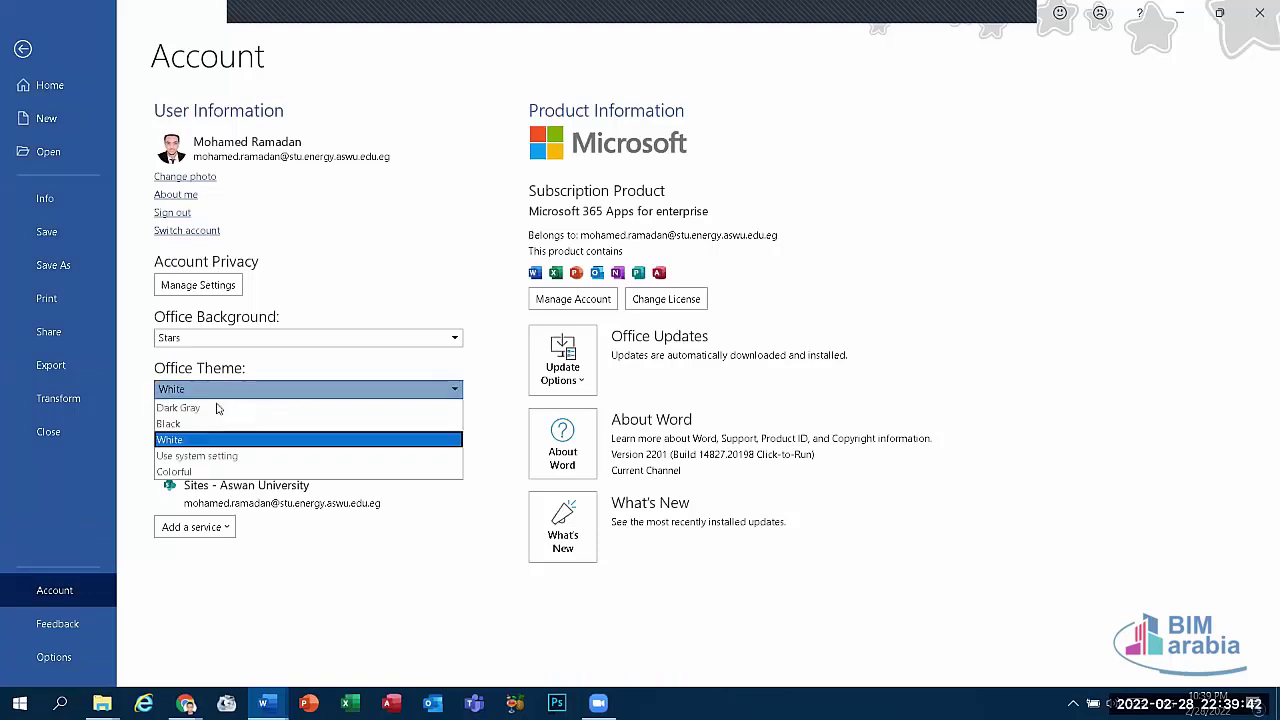
{"action": "left_click", "coordinate": [204, 410]}
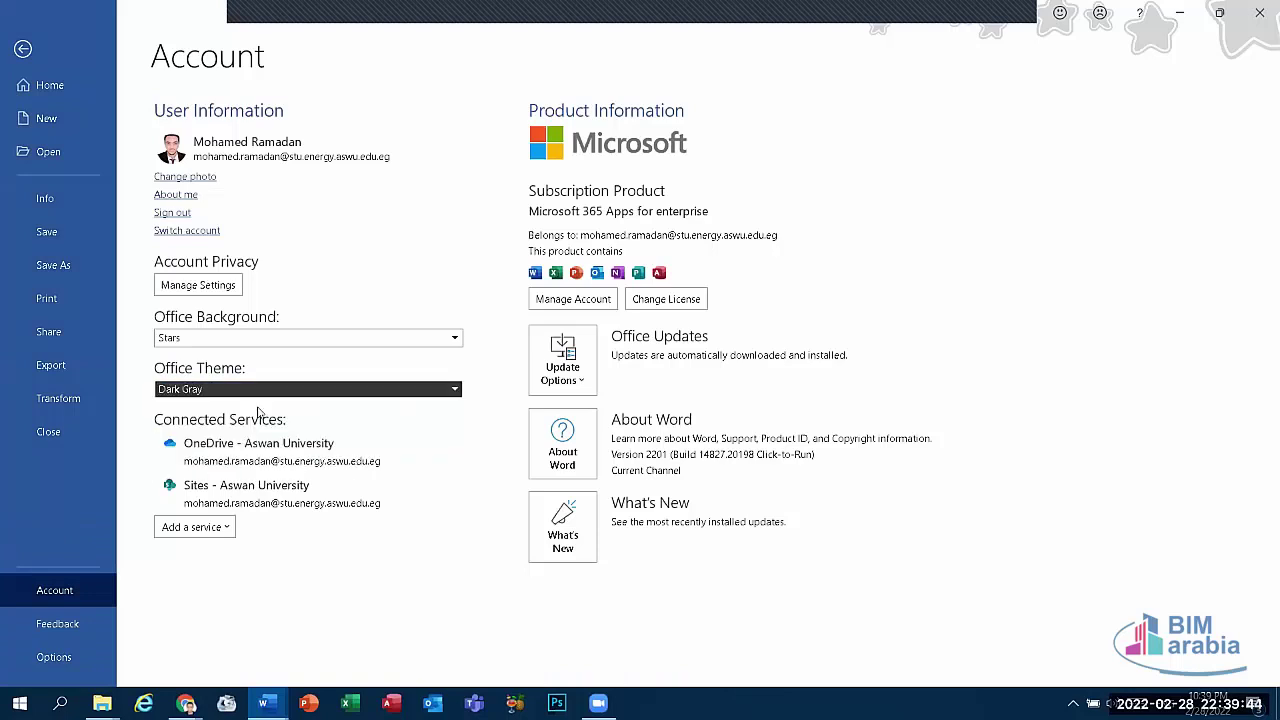
- Set the Office theme back to Colorful
{"action": "left_click", "coordinate": [215, 390]}
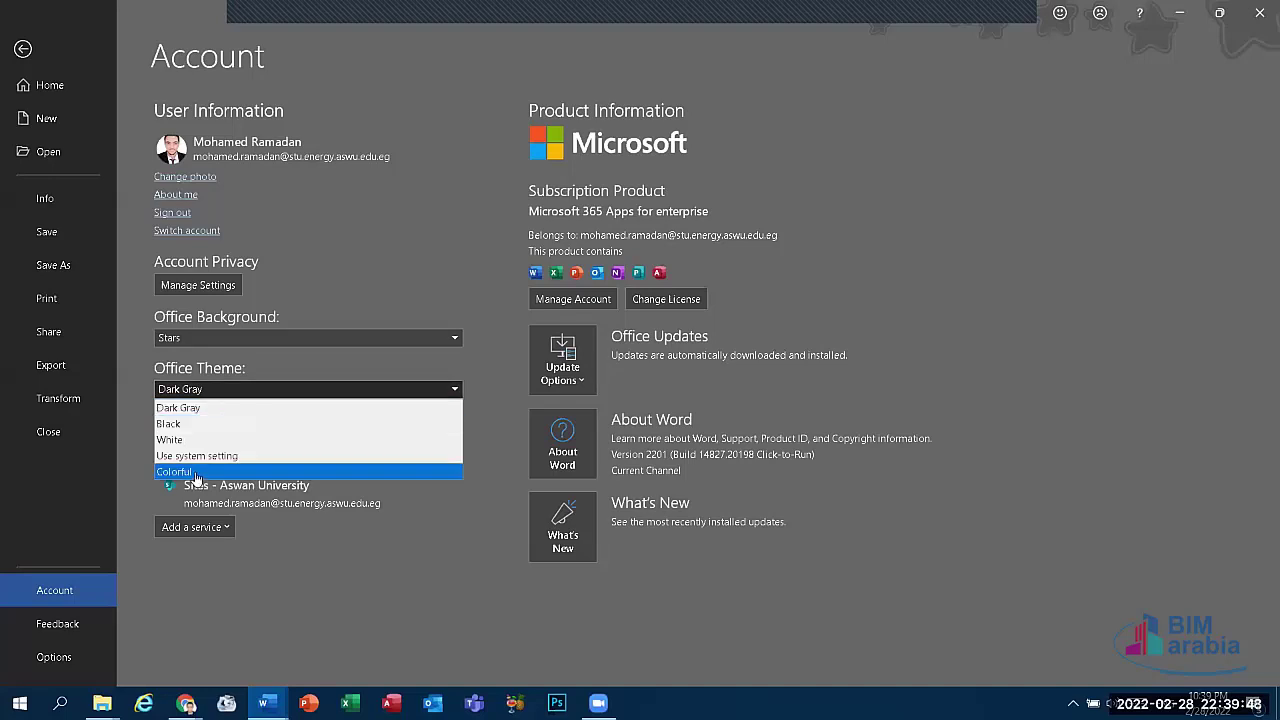
{"action": "left_click", "coordinate": [196, 472]}
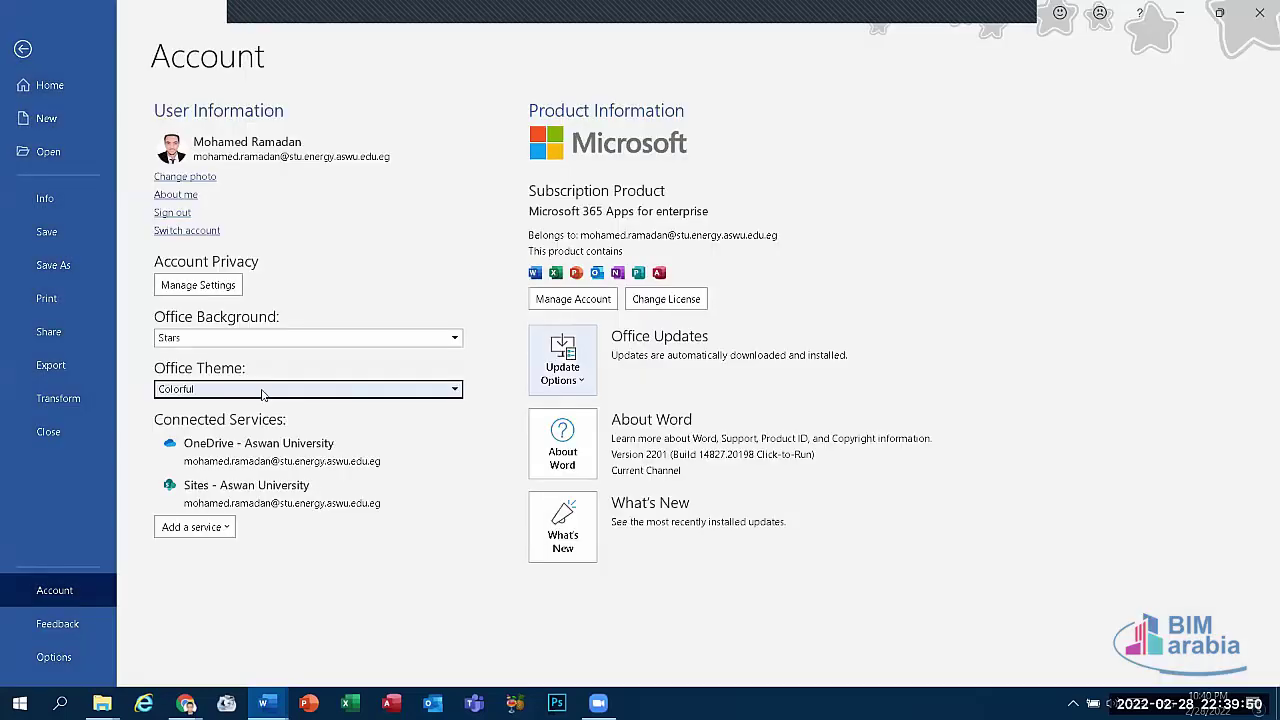
{"action": "left_click", "coordinate": [263, 392]}
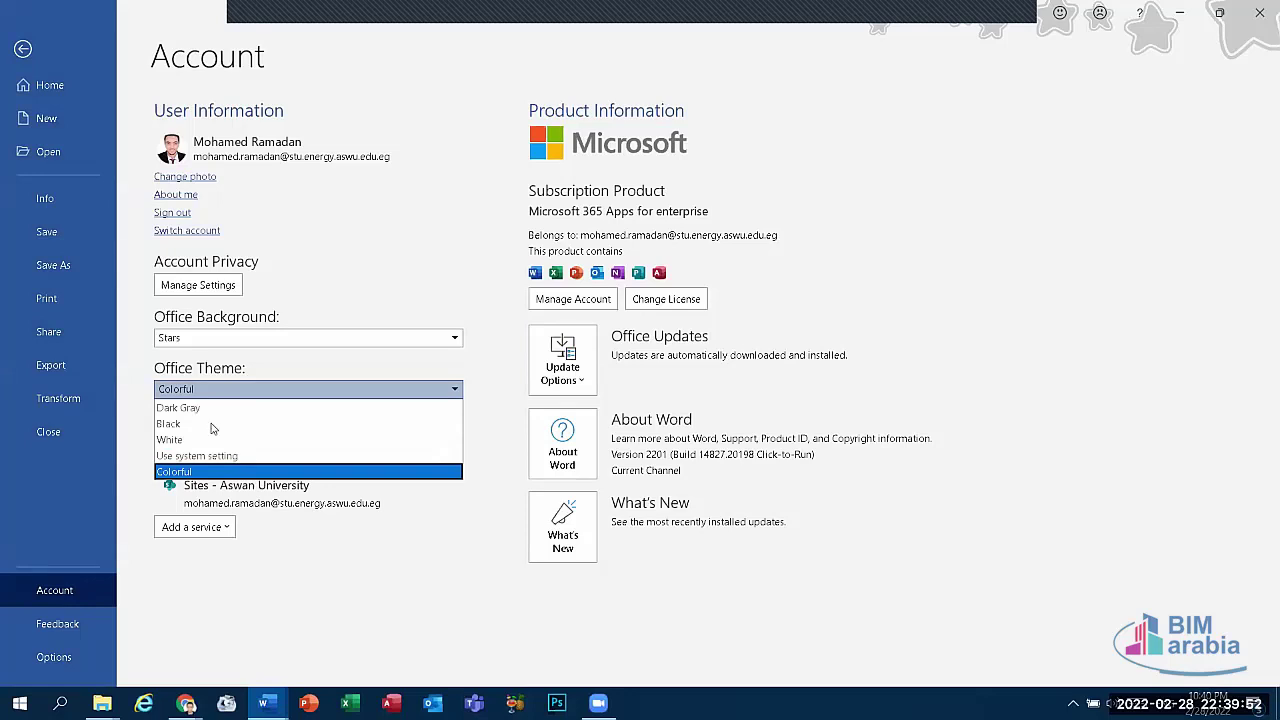
{"action": "key", "text": "Down"}
{"action": "key", "text": "Down"}
{"action": "key", "text": "Up"}
{"action": "key", "text": "Up"}
- Close the theme list with Colorful kept and go to the Feedback page
{"action": "key", "text": "Escape"}
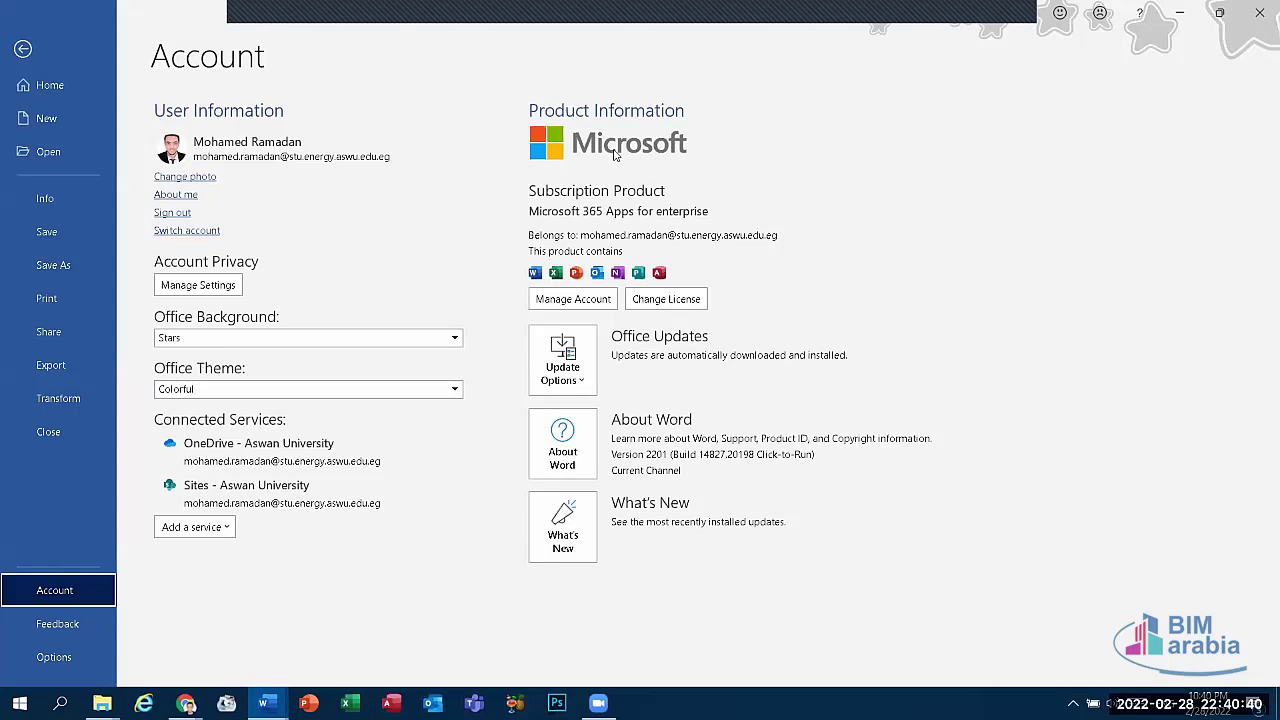
{"action": "left_click", "coordinate": [57, 624]}
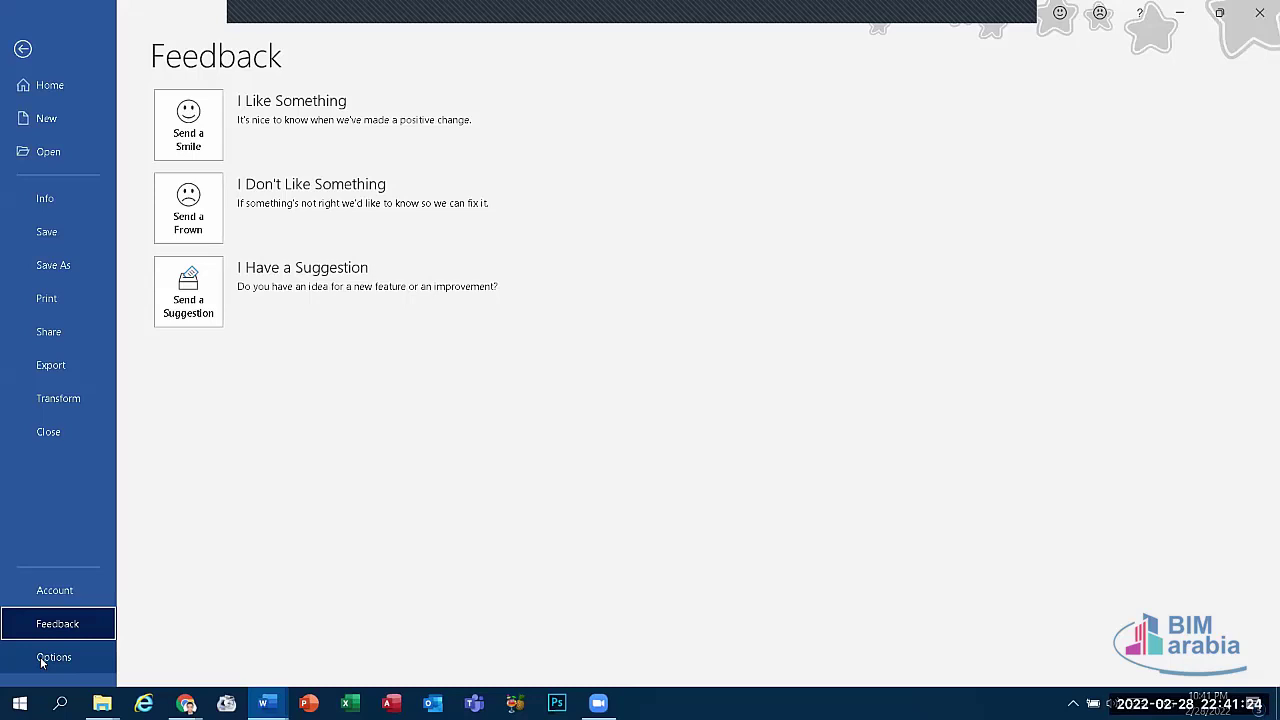
- Relaunch Word from its desktop shortcut and open Word Options on the General page
{"action": "left_click", "coordinate": [42, 660]}
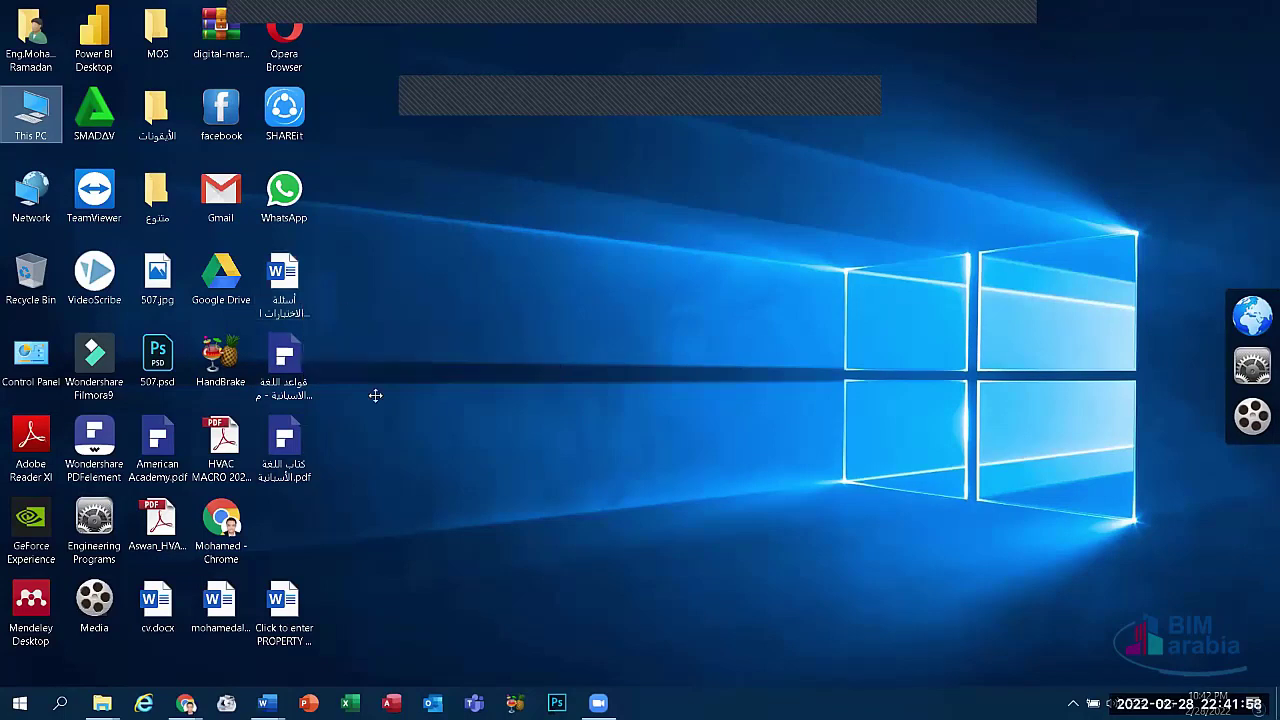
{"action": "left_click", "coordinate": [287, 297]}
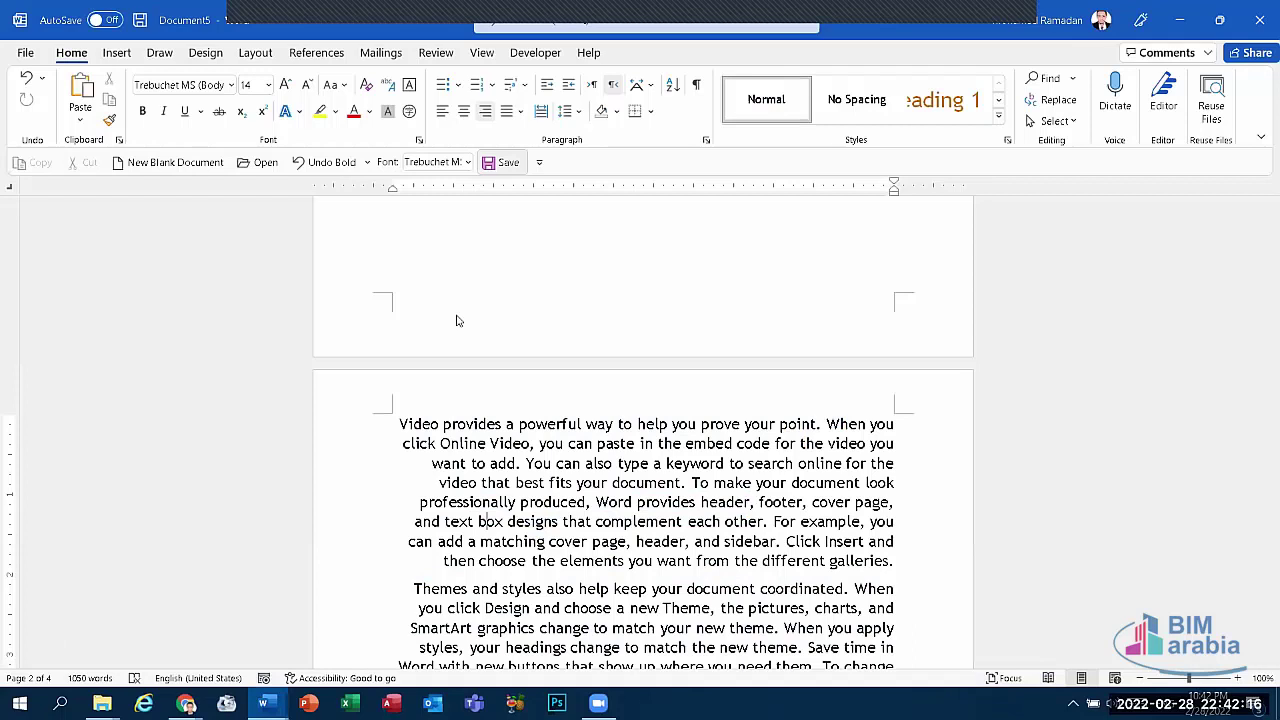
{"action": "key", "text": "alt+f"}
{"action": "key", "text": "t"}
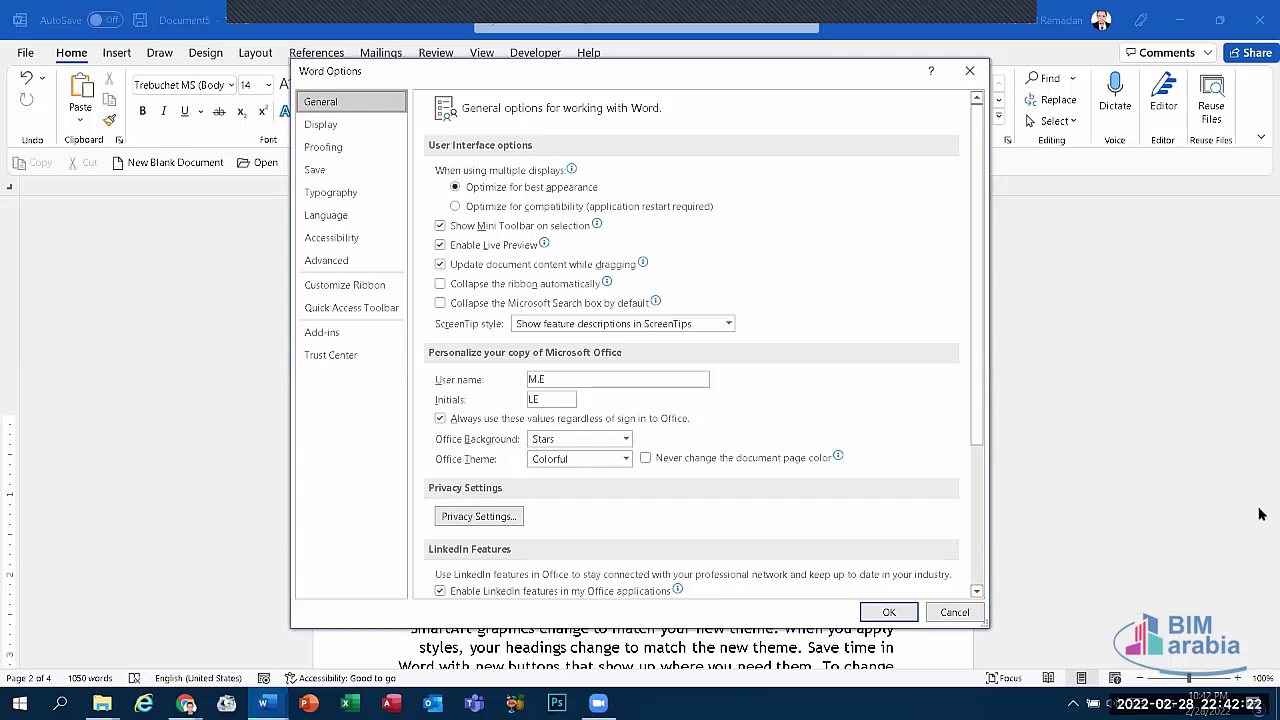
- Replace the personalized user name with the user's full name and confirm with OK
{"action": "key", "text": "alt+u"}
{"action": "type", "text": "M"}
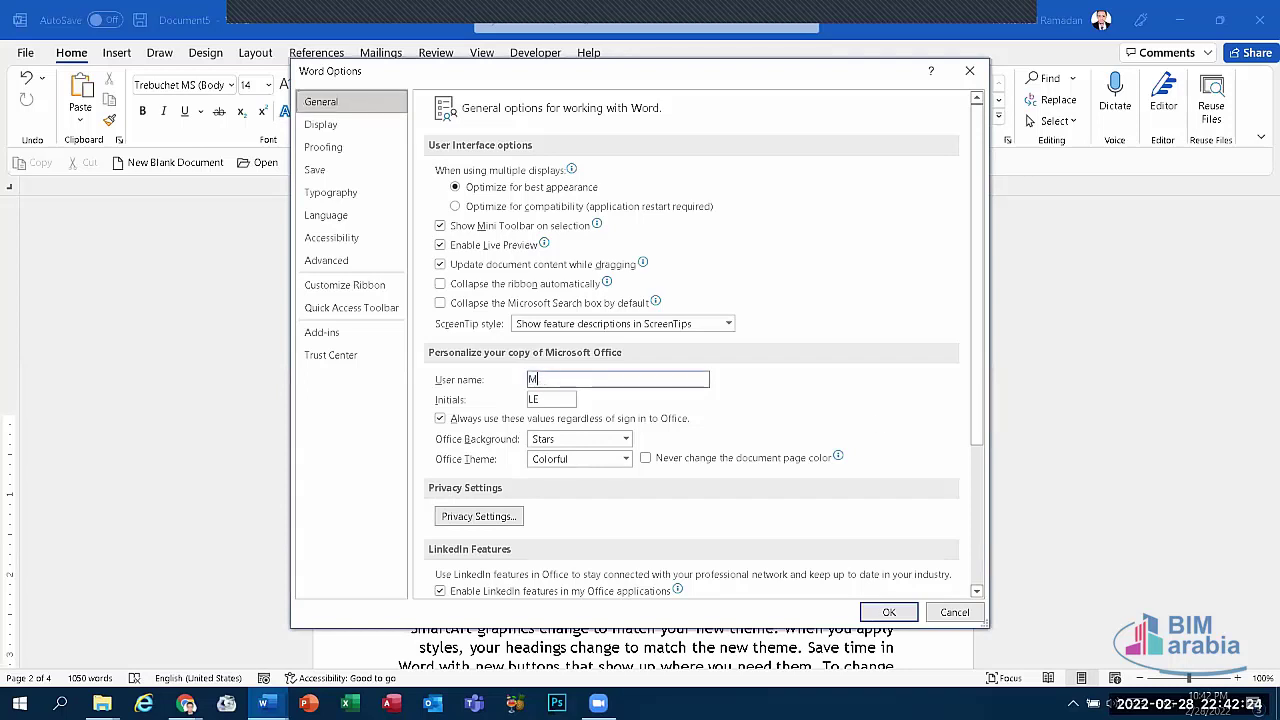
{"action": "type", "text": "ohamed "}
{"action": "type", "text": "Rama"}
{"action": "type", "text": "dann"}
{"action": "key", "text": "BackSpace"}
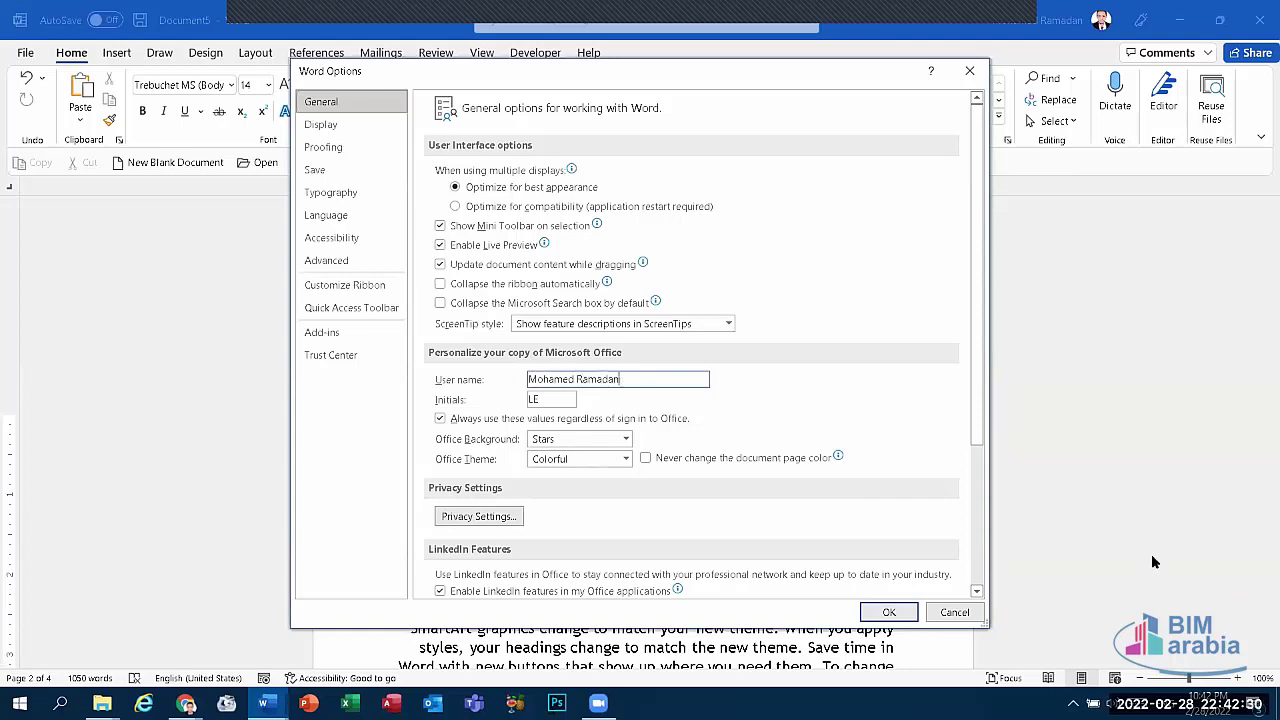
{"action": "left_click", "coordinate": [887, 614]}
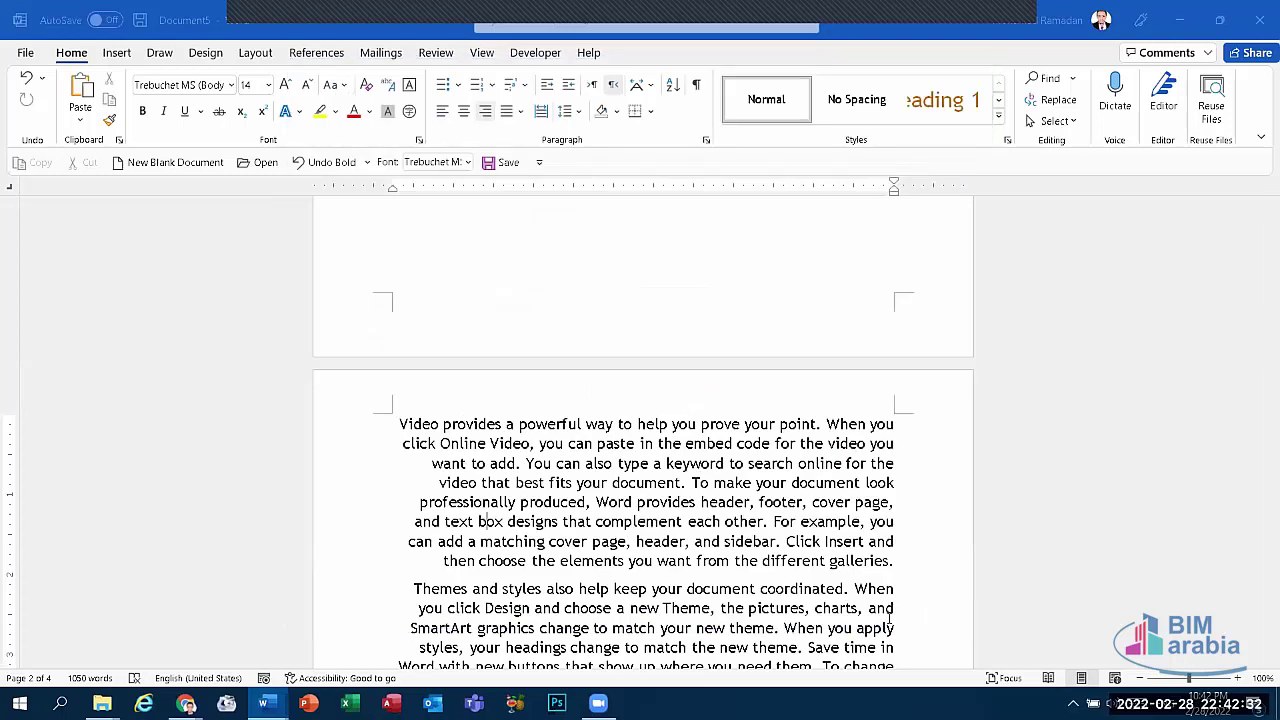
- Close the document, saving changes, and cancel loading the content types
{"action": "left_click", "coordinate": [1260, 20]}
{"action": "left_click", "coordinate": [659, 443]}
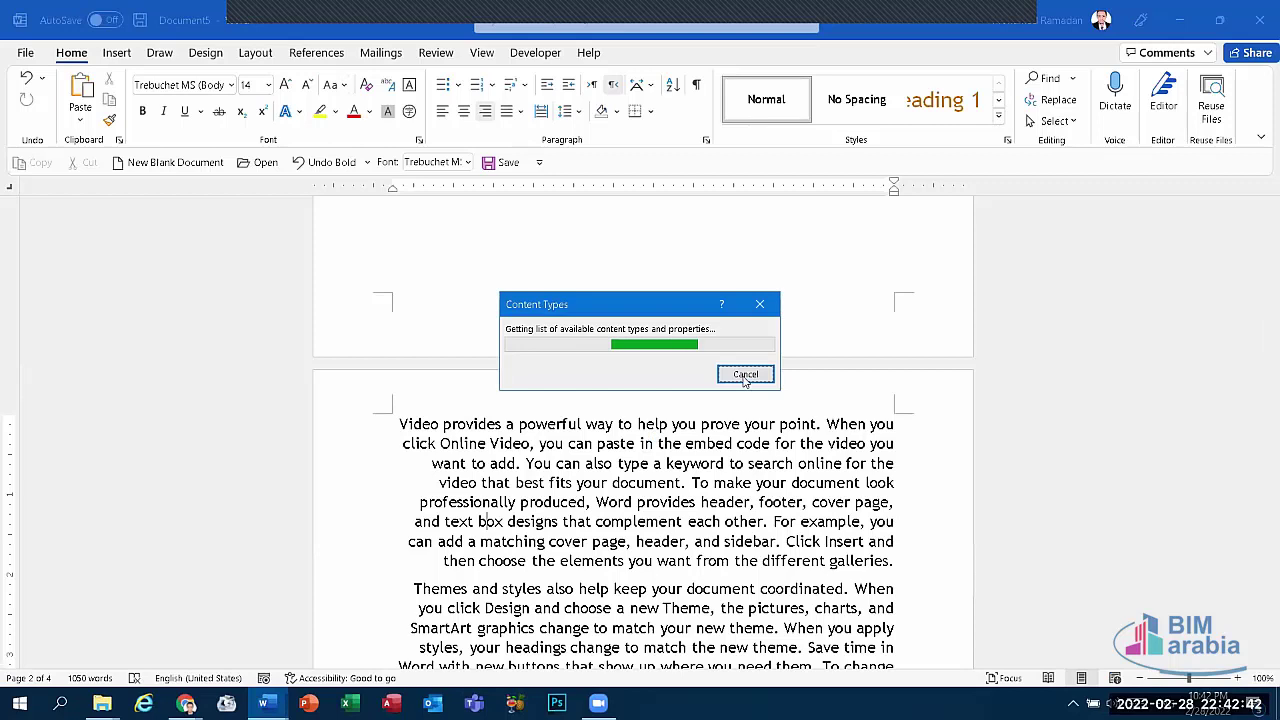
{"action": "left_click", "coordinate": [744, 377]}
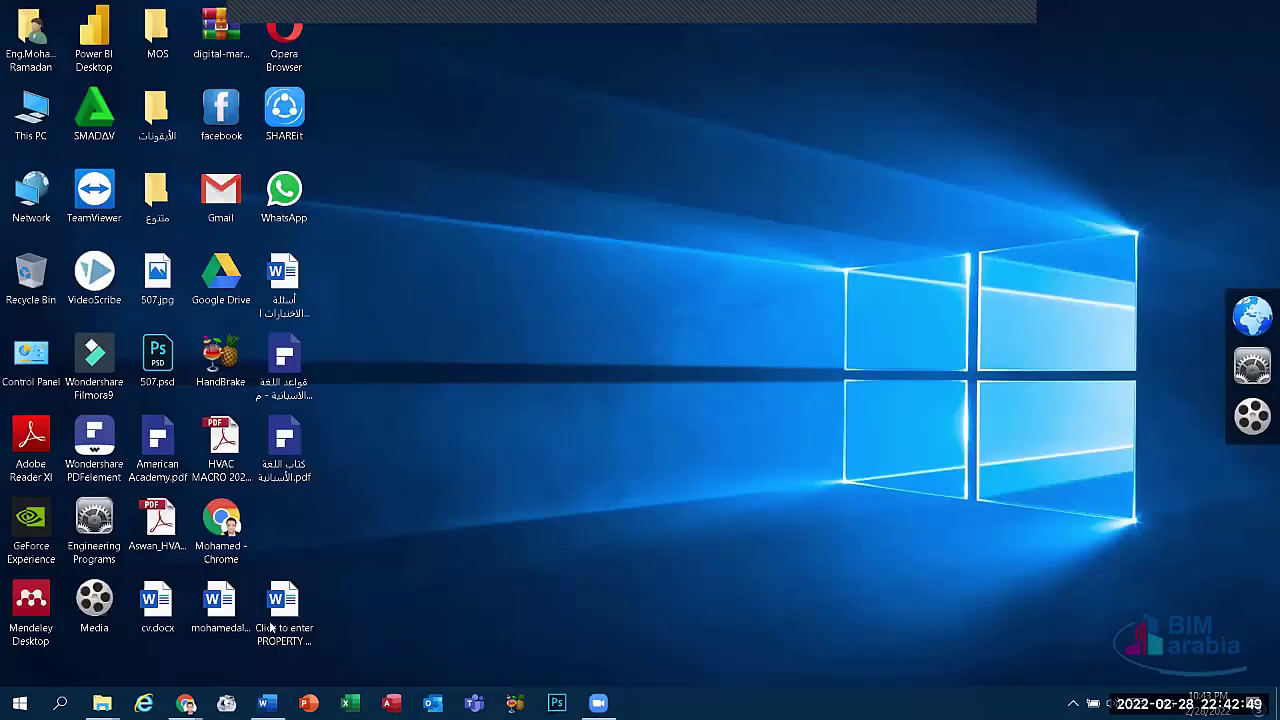
- Move the Click to enter PROPERTY NAME.docx icon up beside Chrome, then clear the selection
{"action": "left_click", "coordinate": [270, 627]}
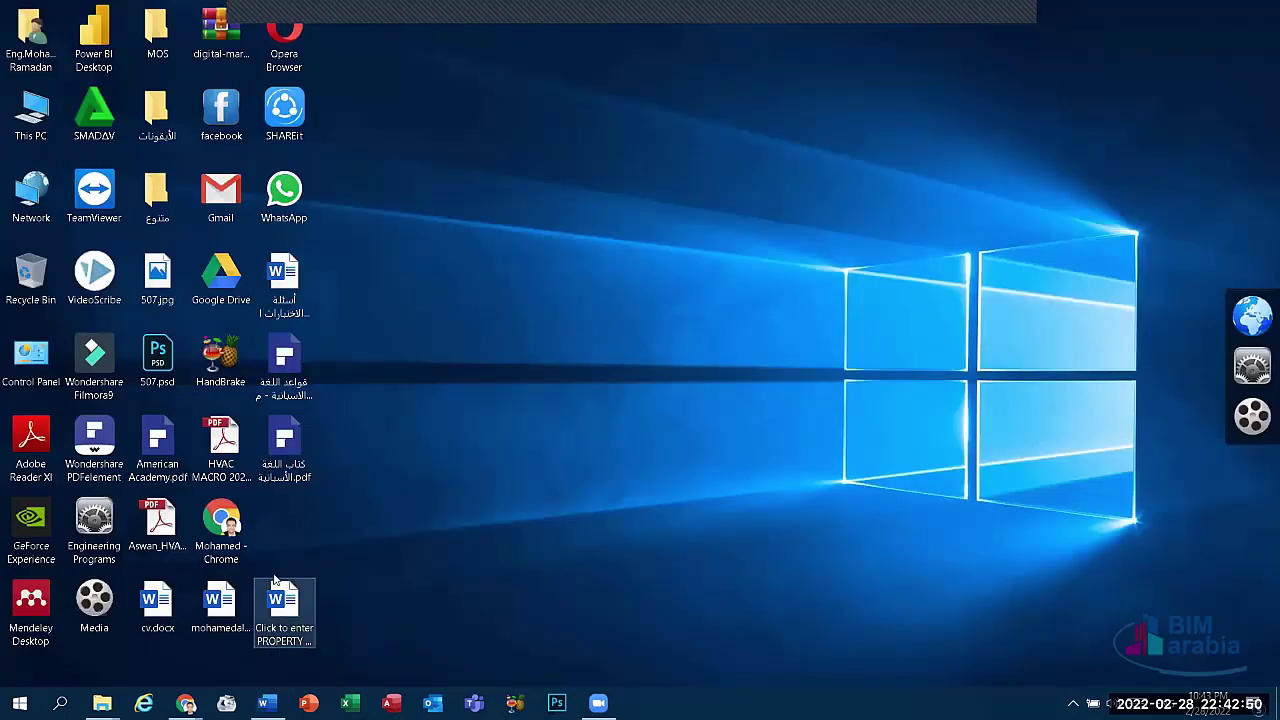
{"action": "left_click_drag", "start_coordinate": [281, 535], "coordinate": [281, 535]}
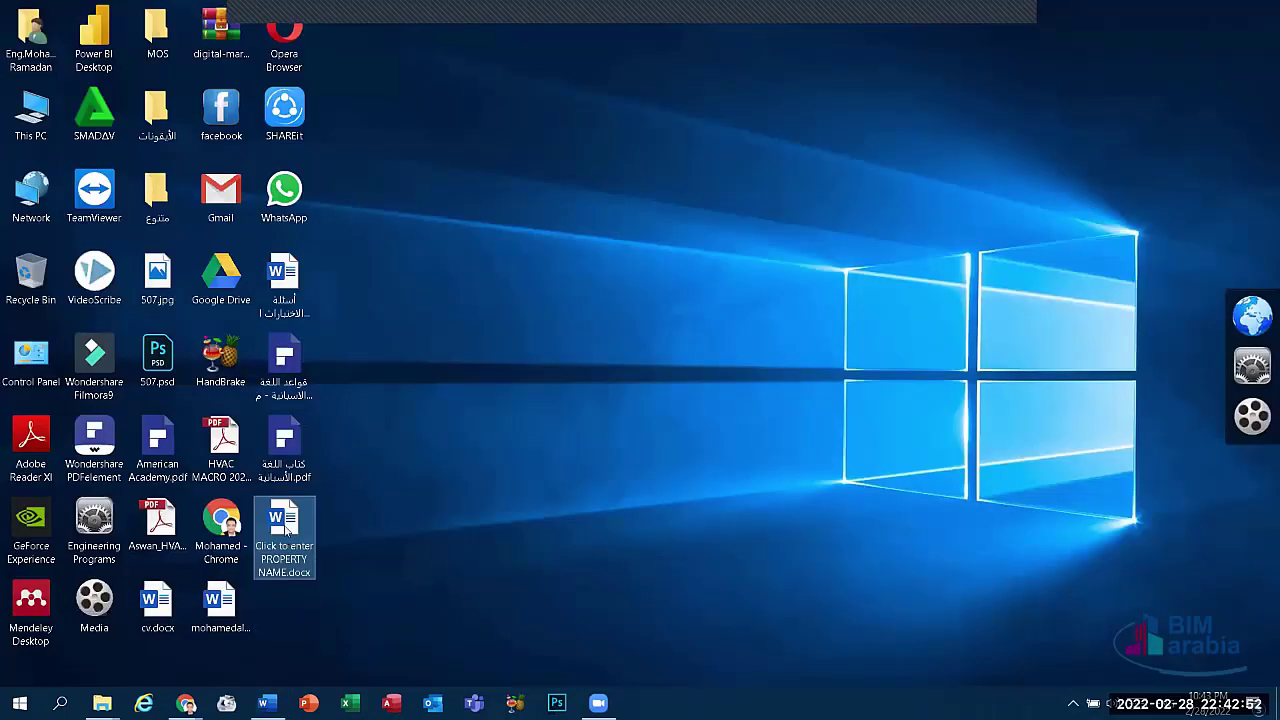
{"action": "left_click", "coordinate": [283, 292]}
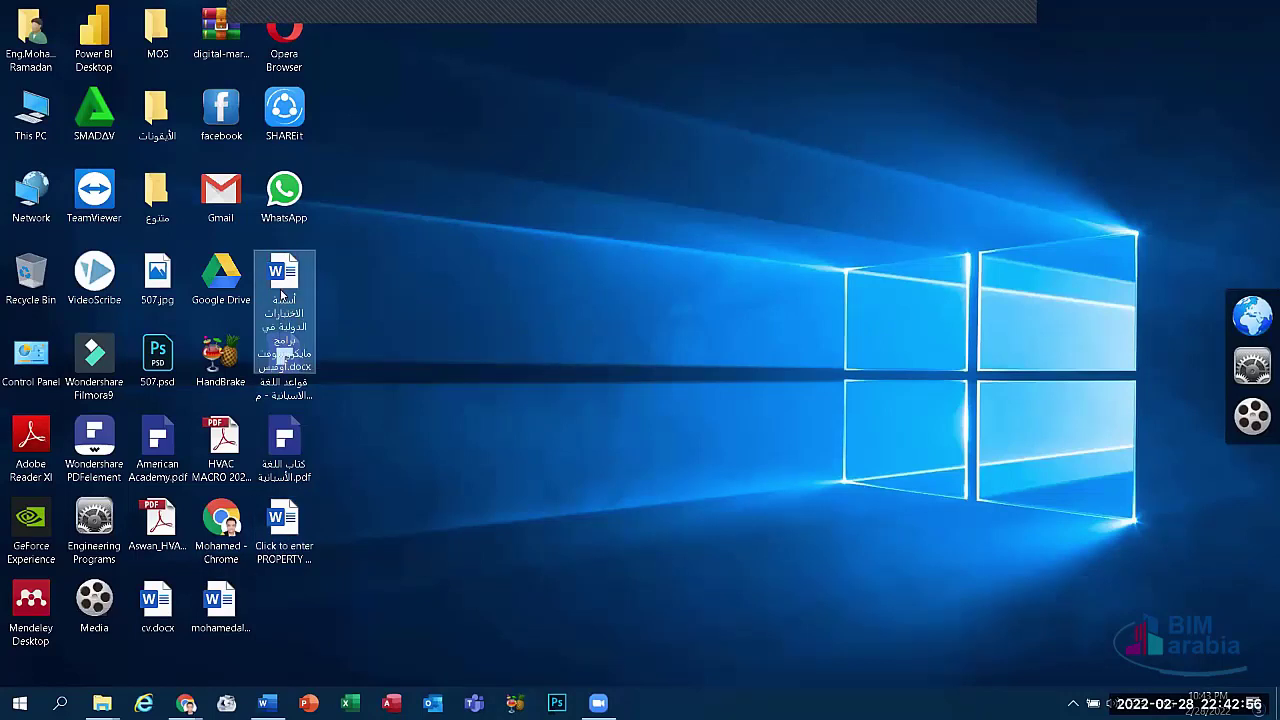
{"action": "left_click", "coordinate": [336, 306]}
{"action": "left_click", "coordinate": [296, 290]}
{"action": "left_click", "coordinate": [295, 527]}
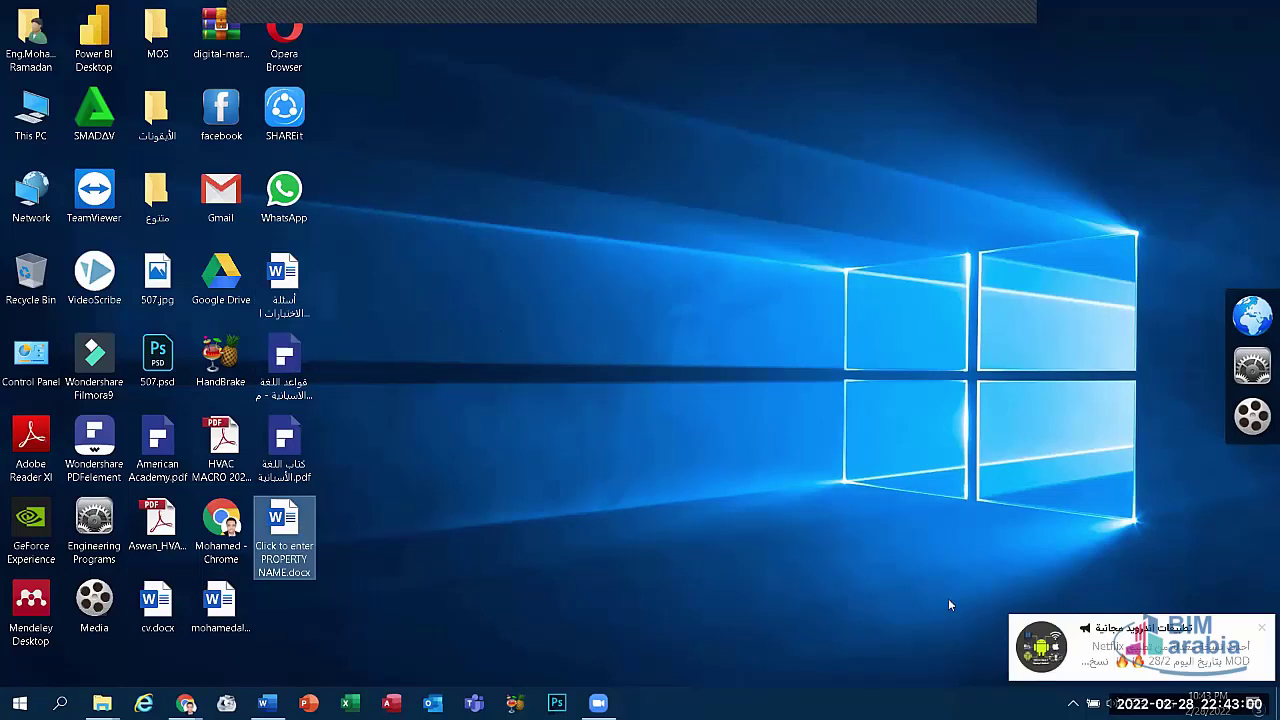
{"action": "left_click", "coordinate": [447, 409]}
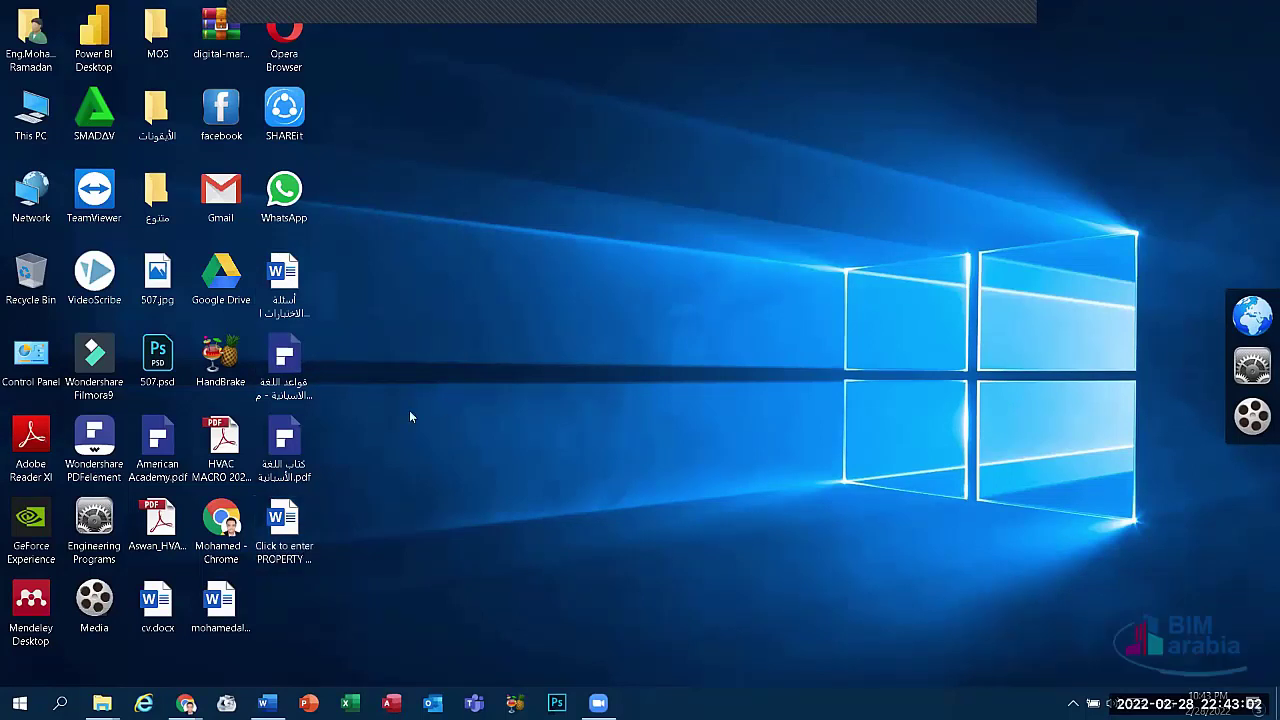
{"action": "key", "text": "Down"}
{"action": "key", "text": "Down"}
{"action": "left_click", "coordinate": [458, 332]}
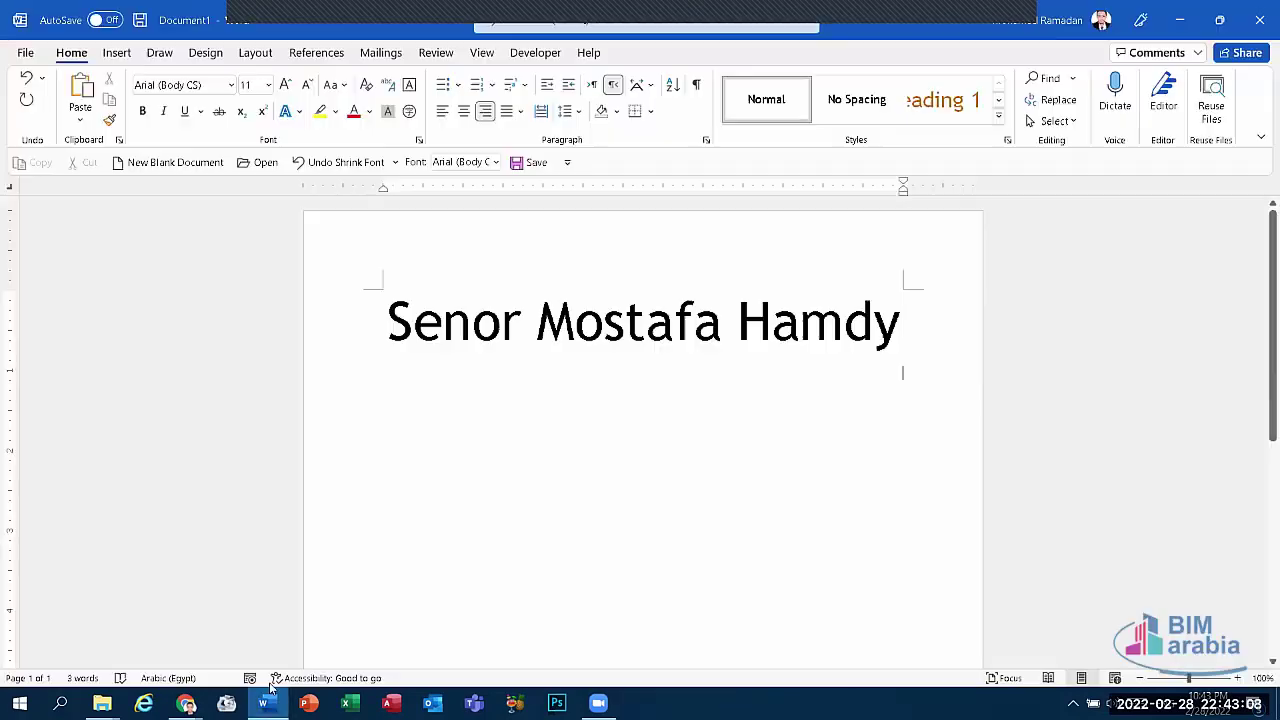
- Launch a second Word window from the taskbar and create a blank document
{"action": "right_click", "coordinate": [265, 703]}
{"action": "left_click", "coordinate": [270, 612]}
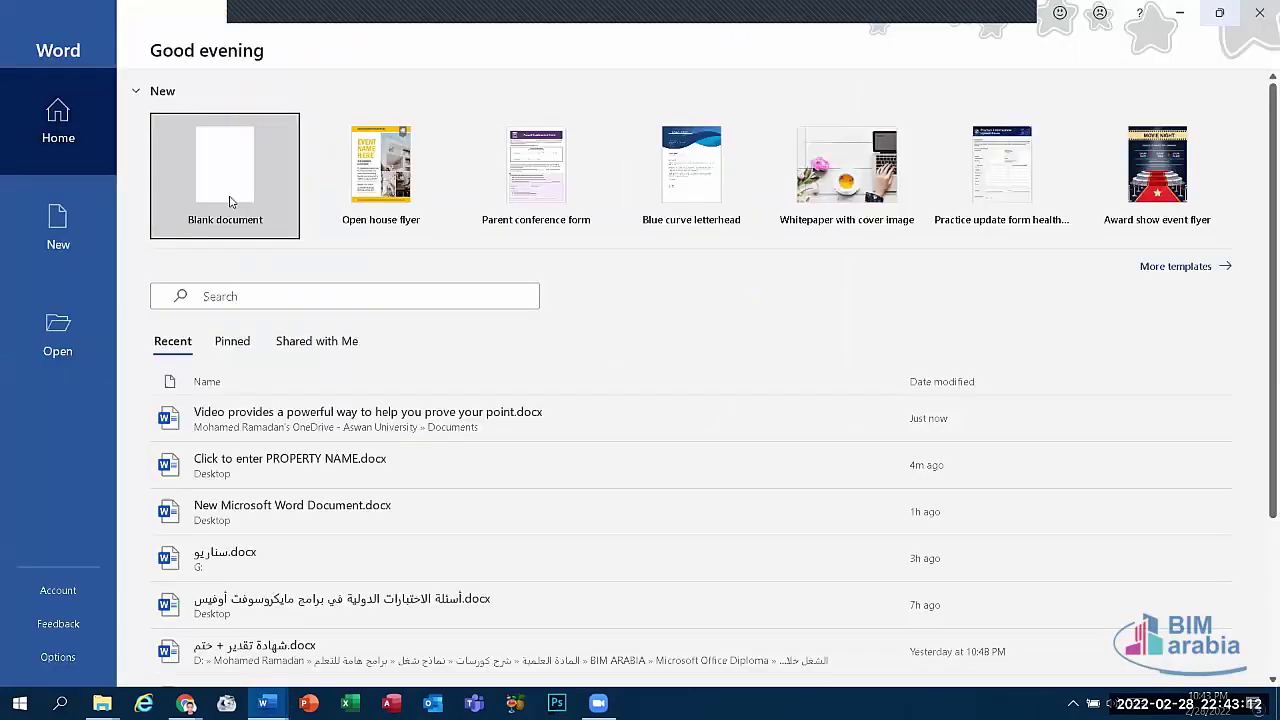
{"action": "left_click", "coordinate": [229, 206]}
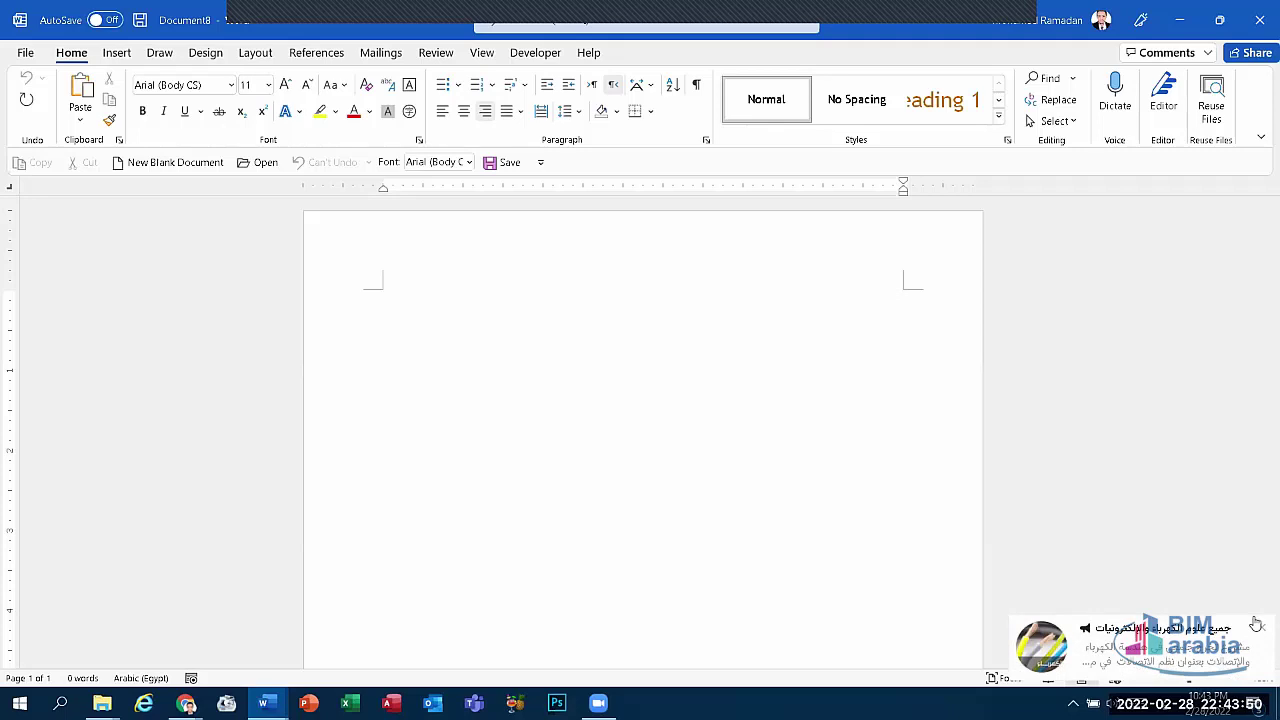
- Dismiss the notification, then retype the user's full name as the Word Options user name and apply
{"action": "left_click", "coordinate": [1258, 625]}
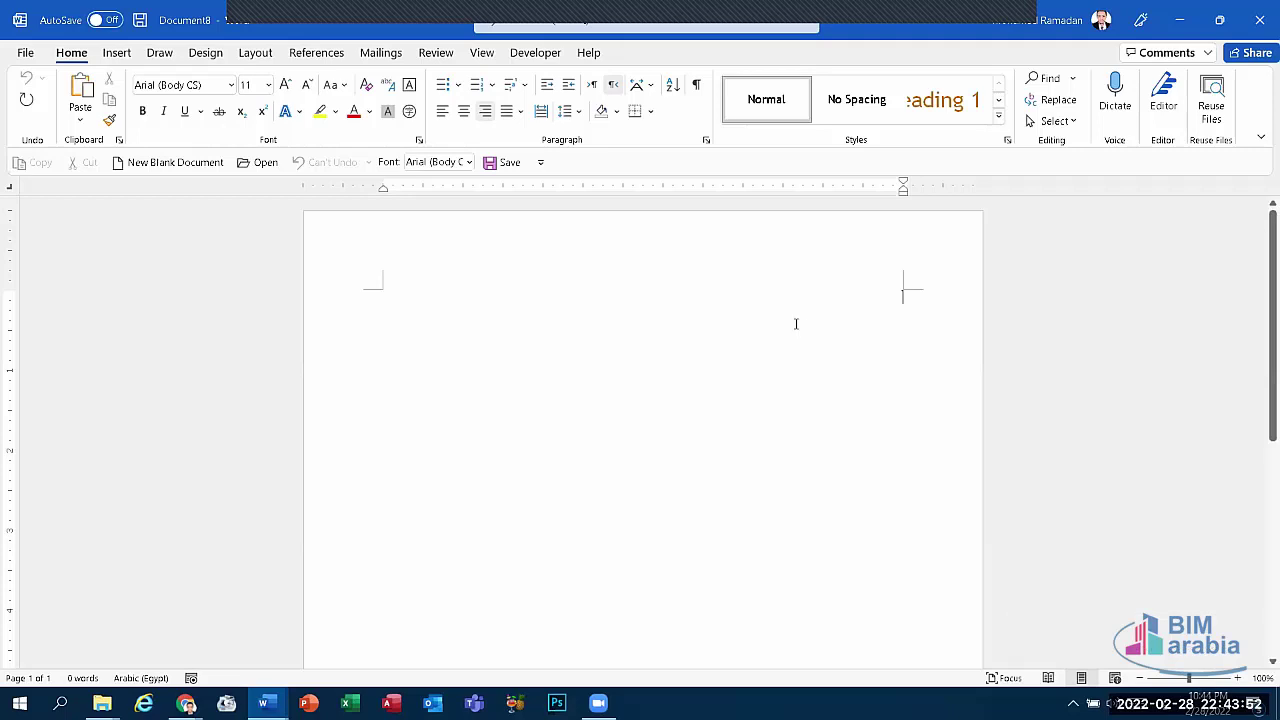
{"action": "key", "text": "alt+f"}
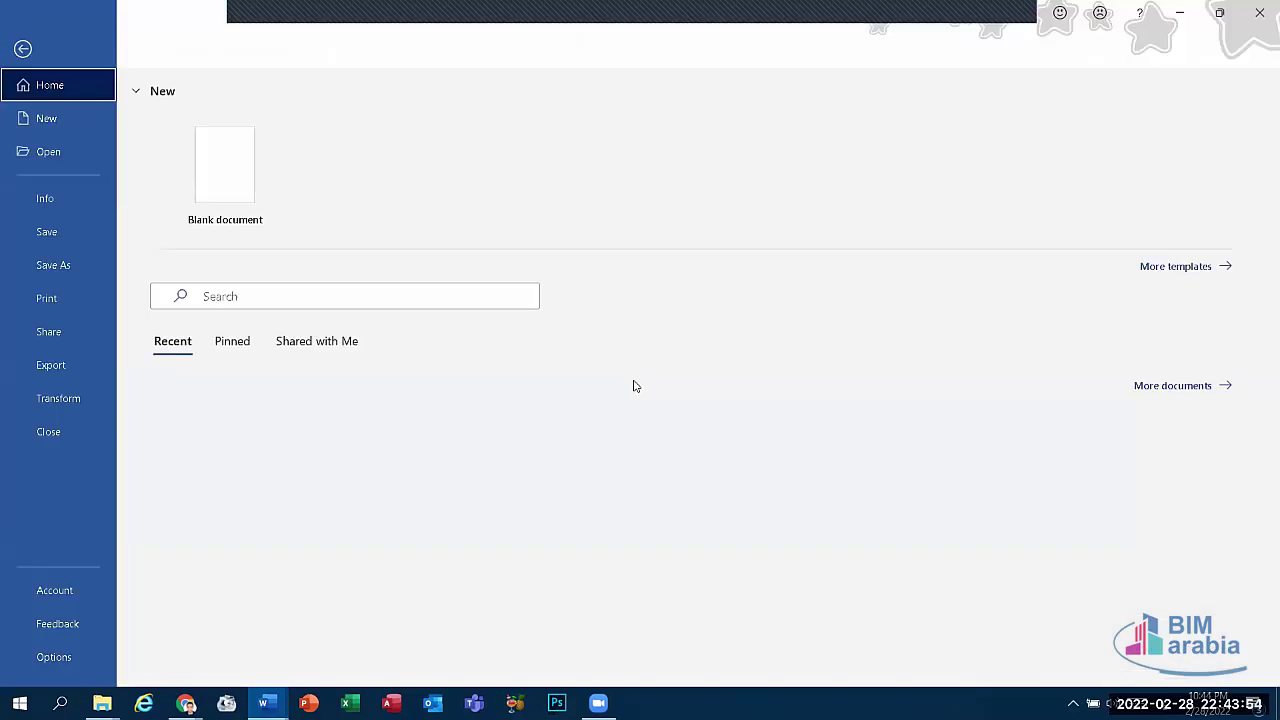
{"action": "key", "text": "t"}
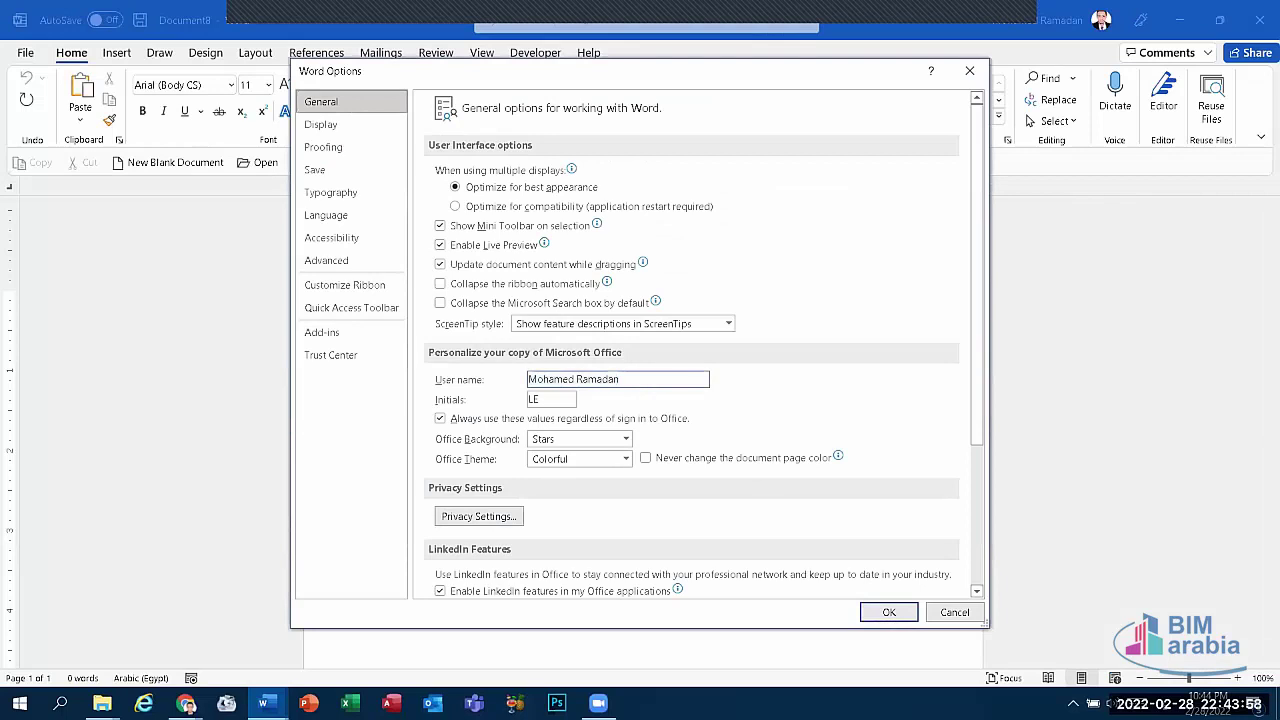
{"action": "key", "text": "shift+Left"}
{"action": "key", "text": "shift+Left"}
{"action": "key", "text": "shift+Left"}
{"action": "key", "text": "shift+Home"}
{"action": "key", "text": "BackSpace"}
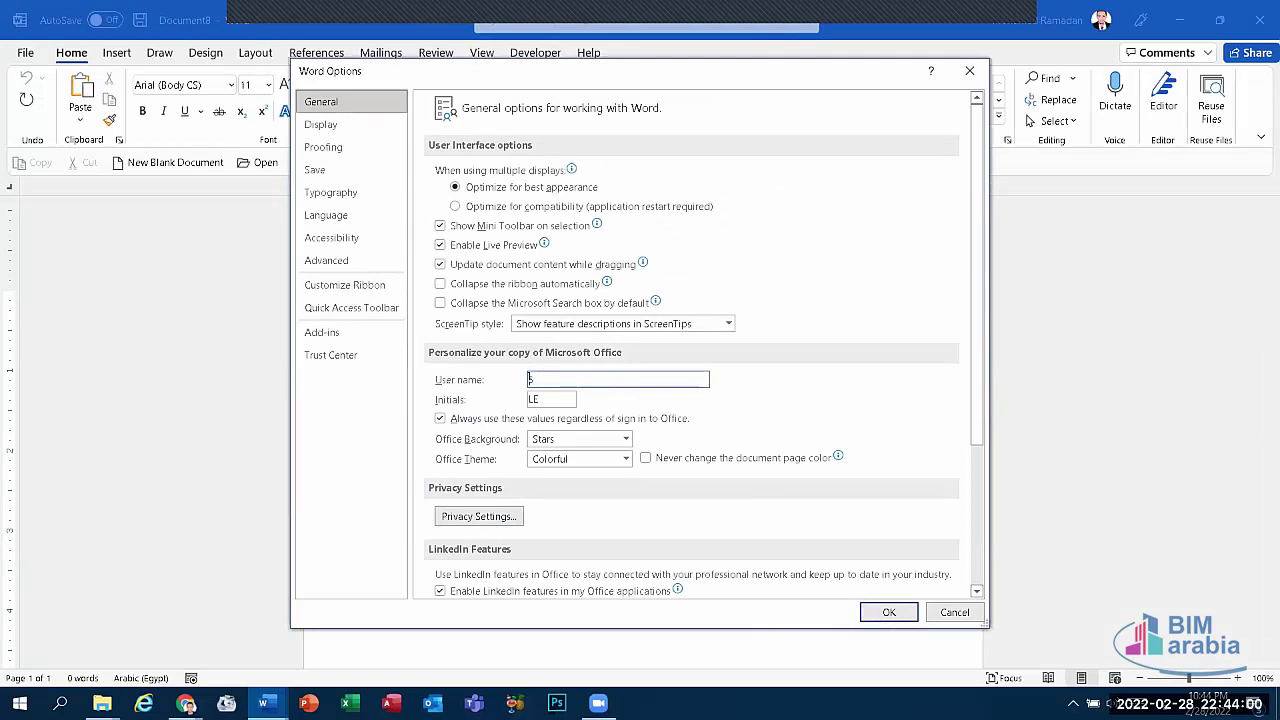
{"action": "type", "text": "M"}
{"action": "type", "text": "ohamed R"}
{"action": "type", "text": "amd"}
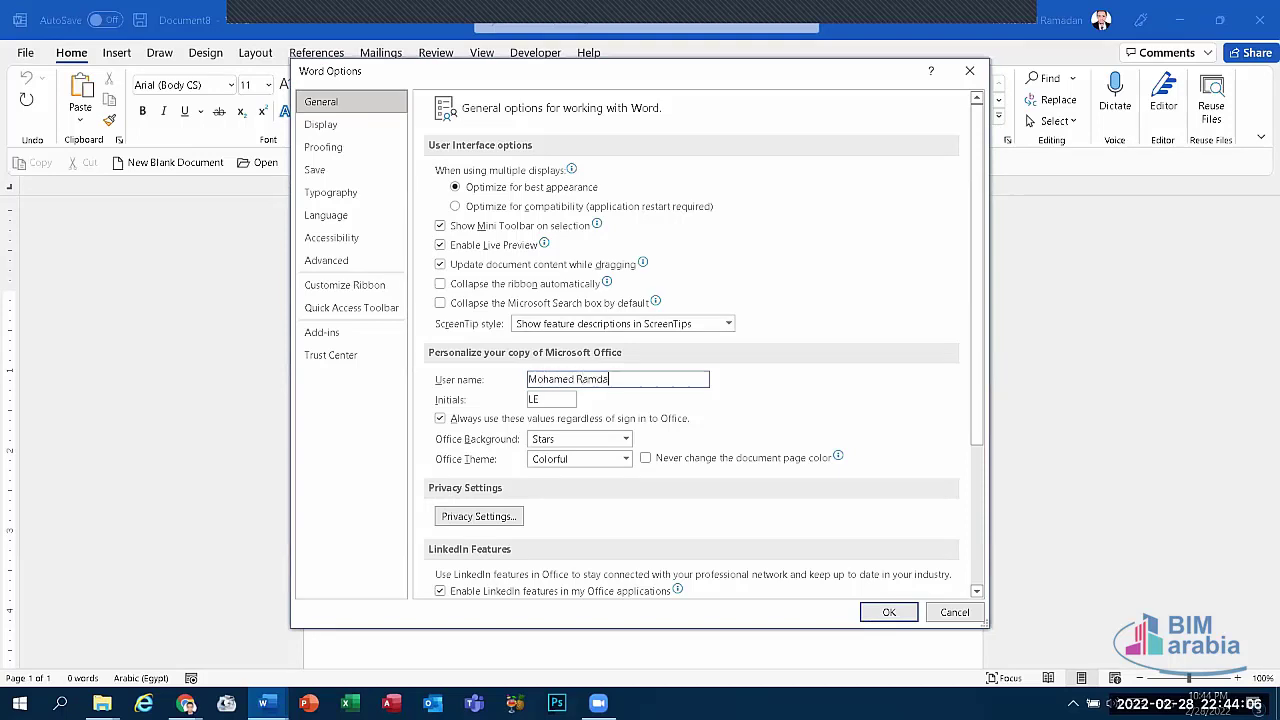
{"action": "type", "text": "ad"}
{"action": "type", "text": "an"}
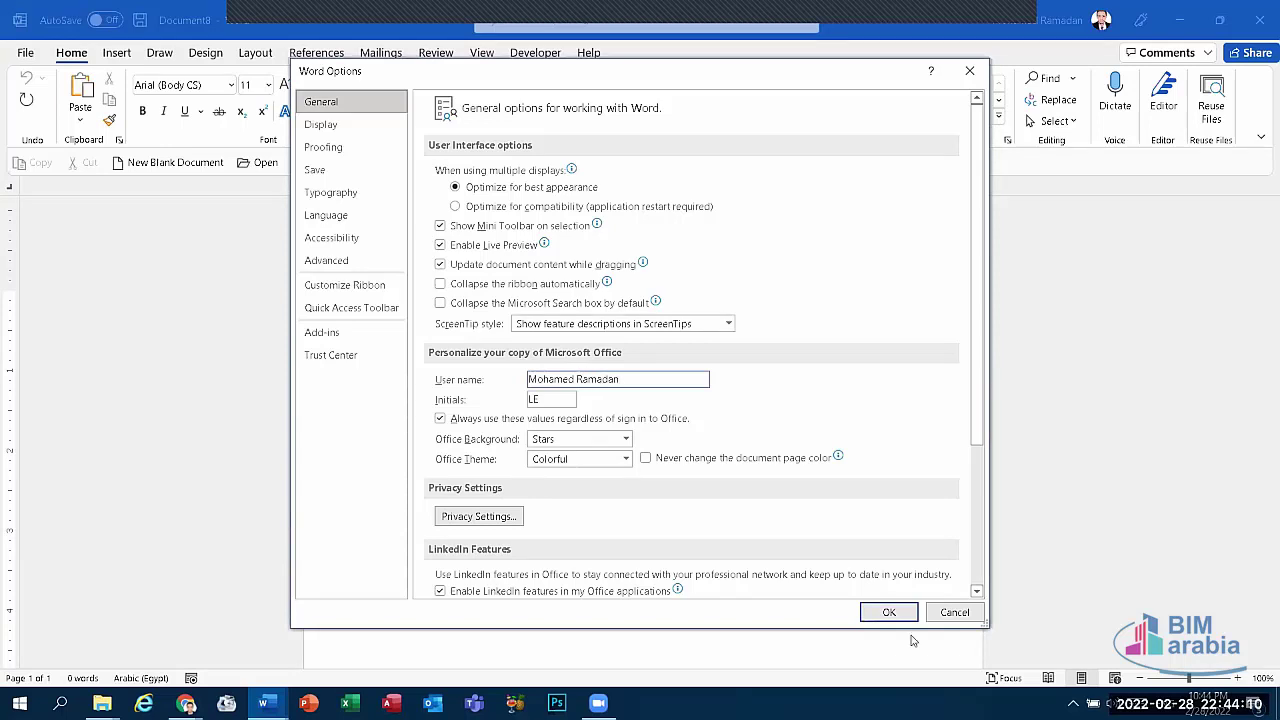
{"action": "left_click", "coordinate": [898, 616]}
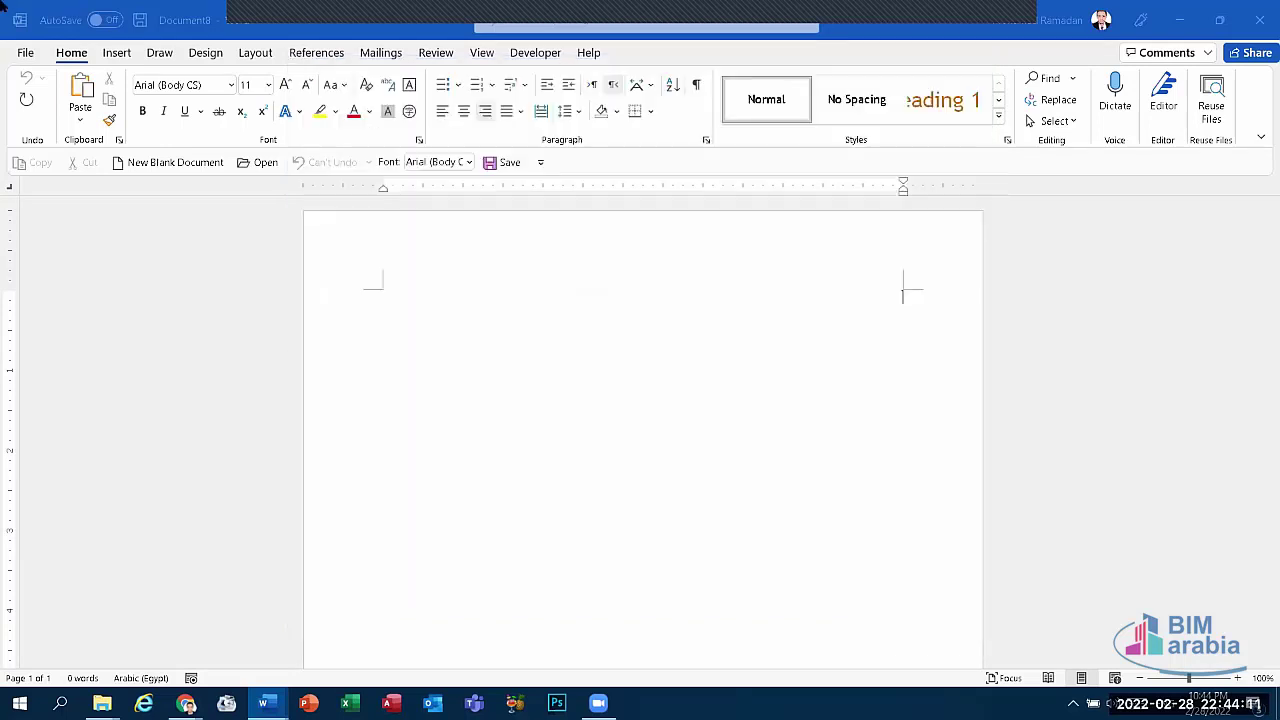
- Save the document to the Desktop as Doc8.docx via Save As
{"action": "left_click", "coordinate": [25, 55]}
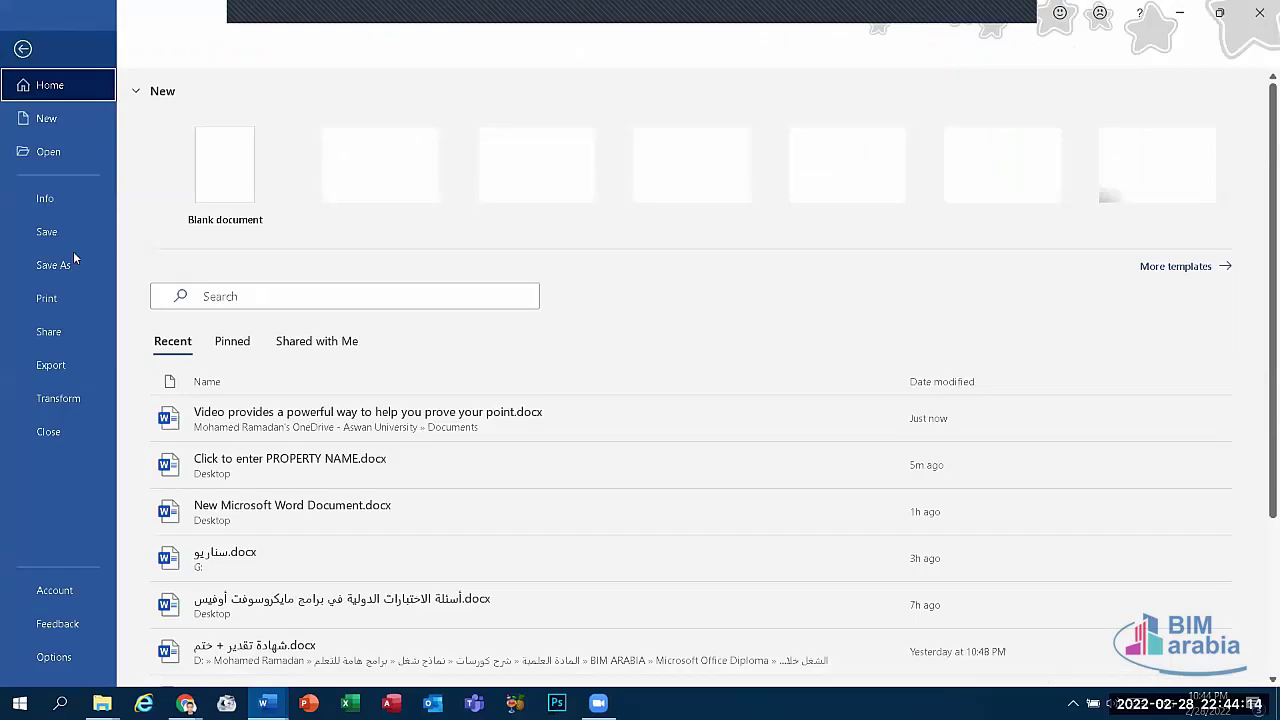
{"action": "left_click", "coordinate": [73, 255]}
{"action": "left_click", "coordinate": [213, 379]}
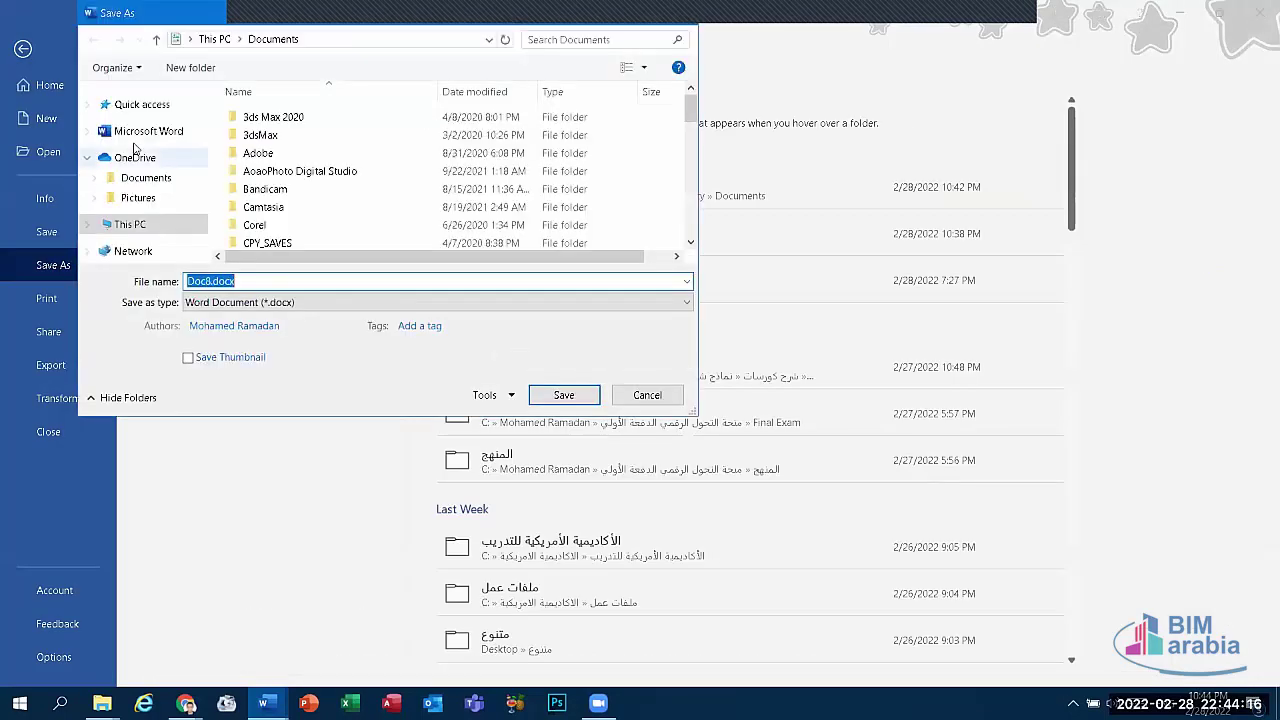
{"action": "left_click", "coordinate": [139, 137]}
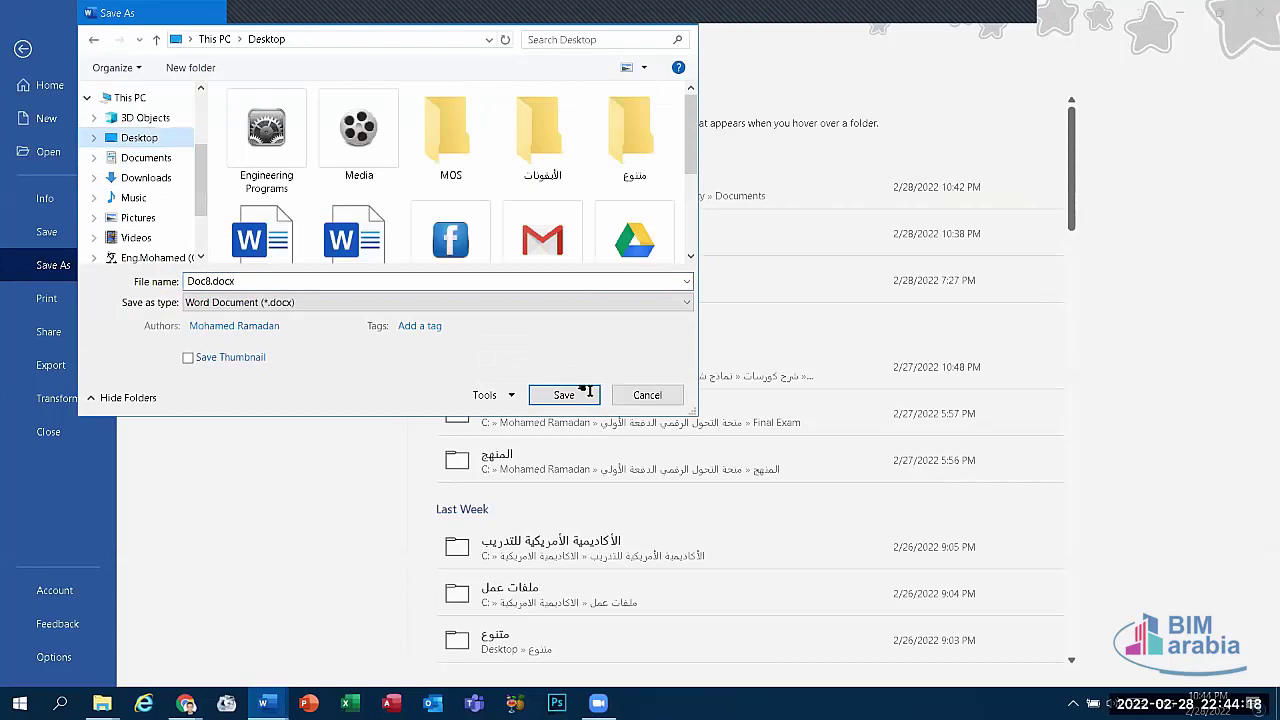
{"action": "left_click", "coordinate": [564, 395]}
- Close Word, relaunch it from the taskbar, and create another blank document
{"action": "left_click", "coordinate": [1262, 8]}
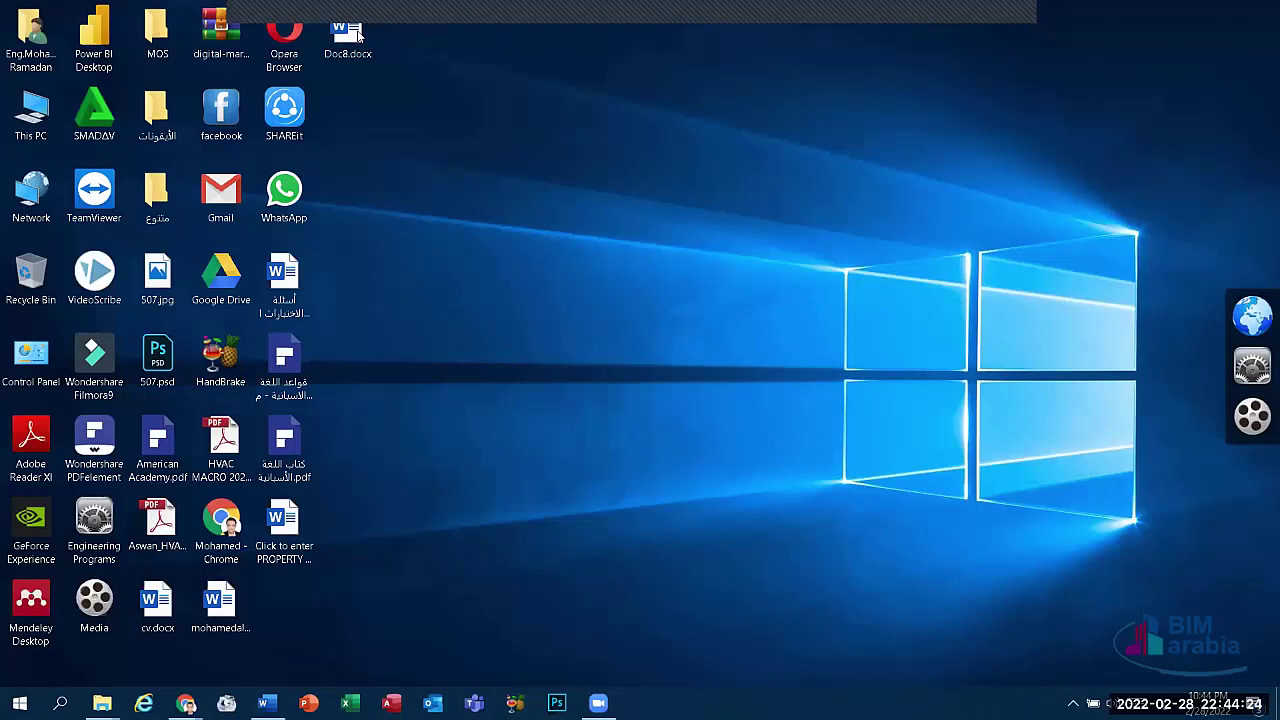
{"action": "mouse_move", "coordinate": [347, 40]}
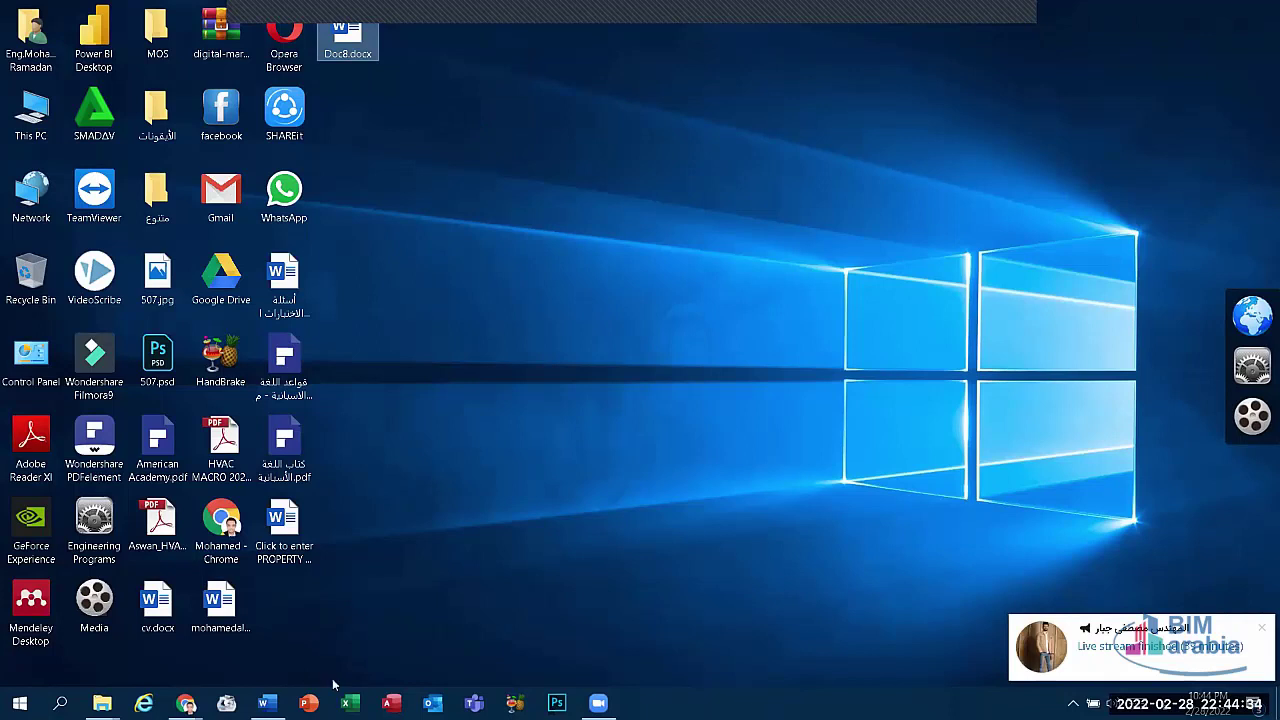
{"action": "left_click", "coordinate": [655, 376]}
{"action": "left_click", "coordinate": [265, 703]}
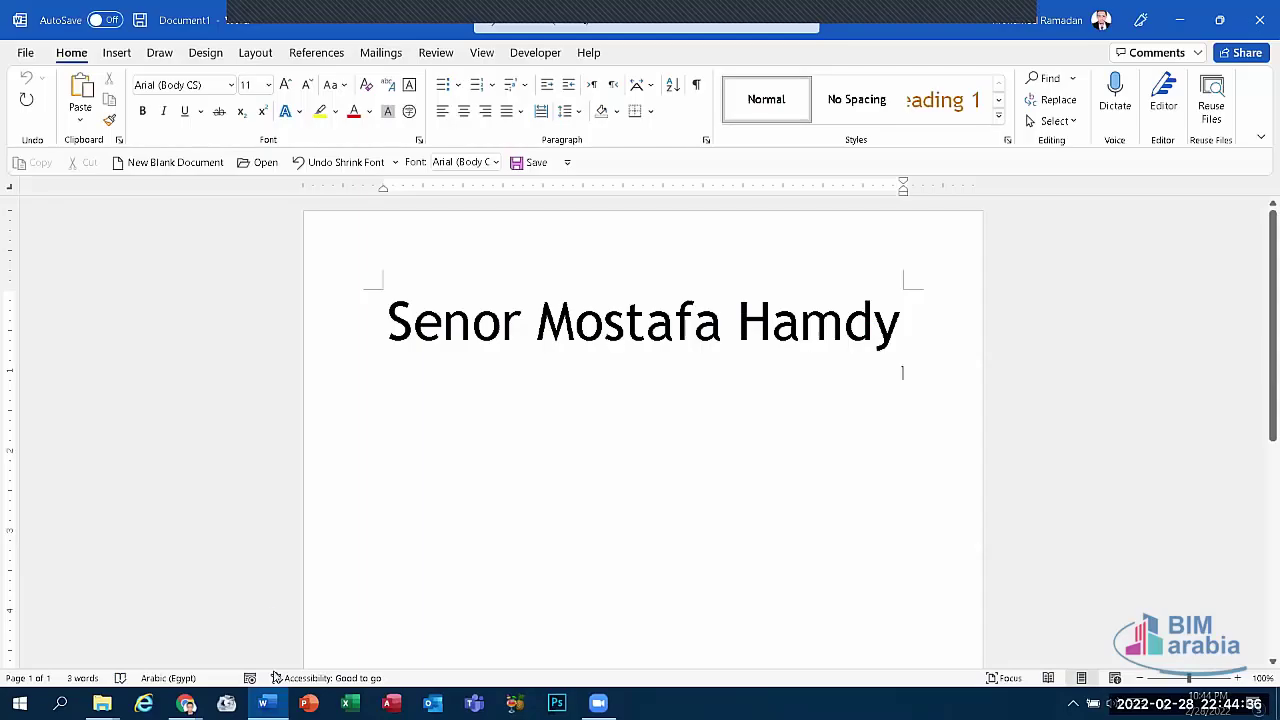
{"action": "right_click", "coordinate": [265, 703]}
{"action": "left_click", "coordinate": [206, 613]}
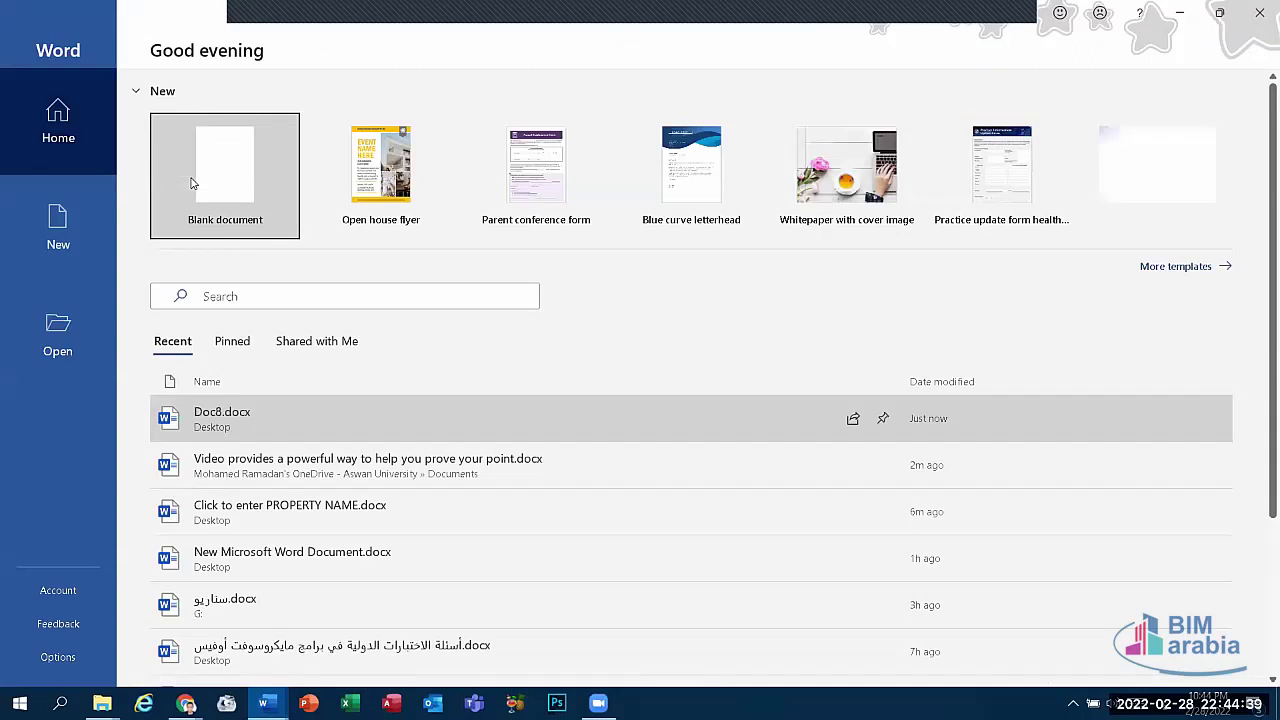
{"action": "left_click", "coordinate": [193, 183]}
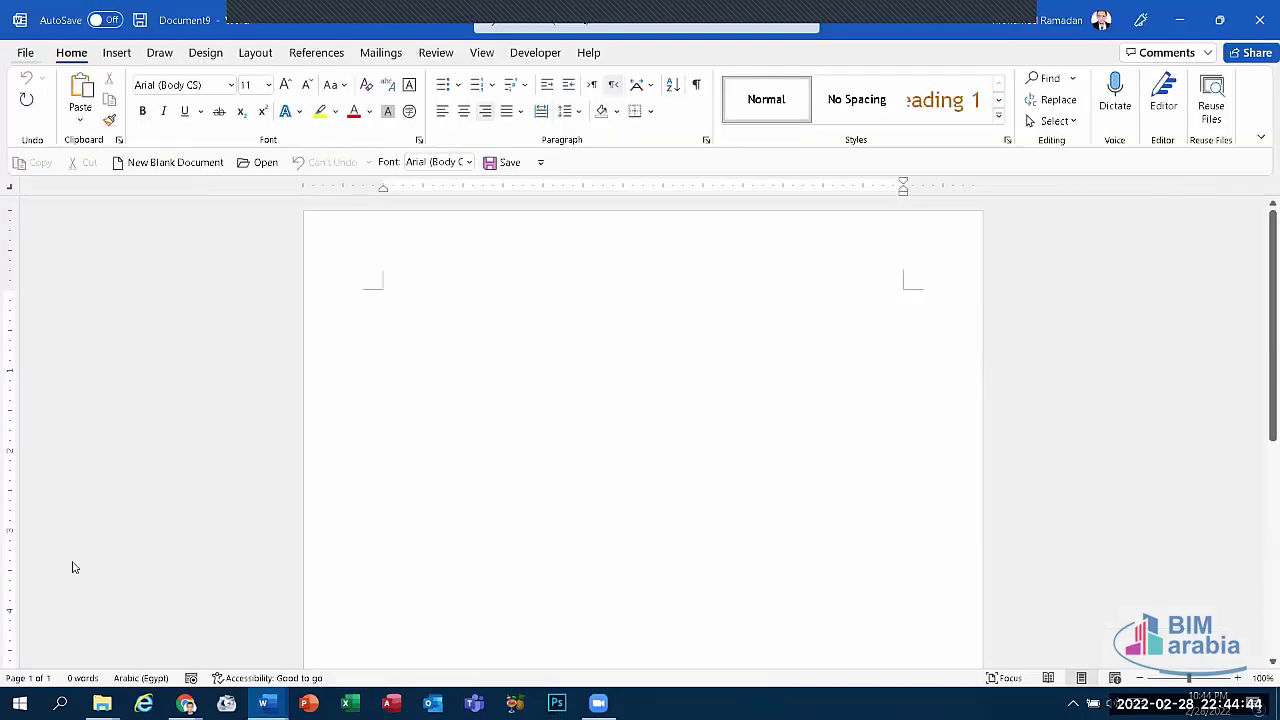
{"action": "key", "text": "alt+f"}
{"action": "key", "text": "t"}
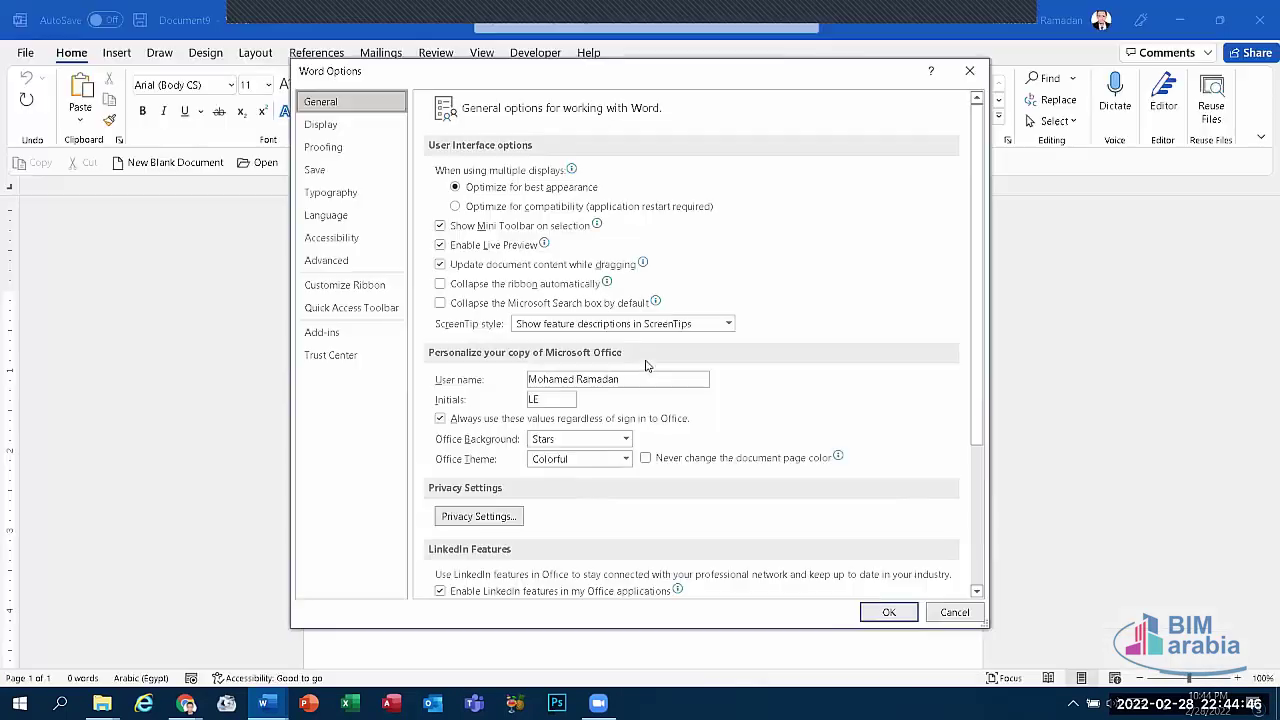
{"action": "key", "text": "alt+u"}
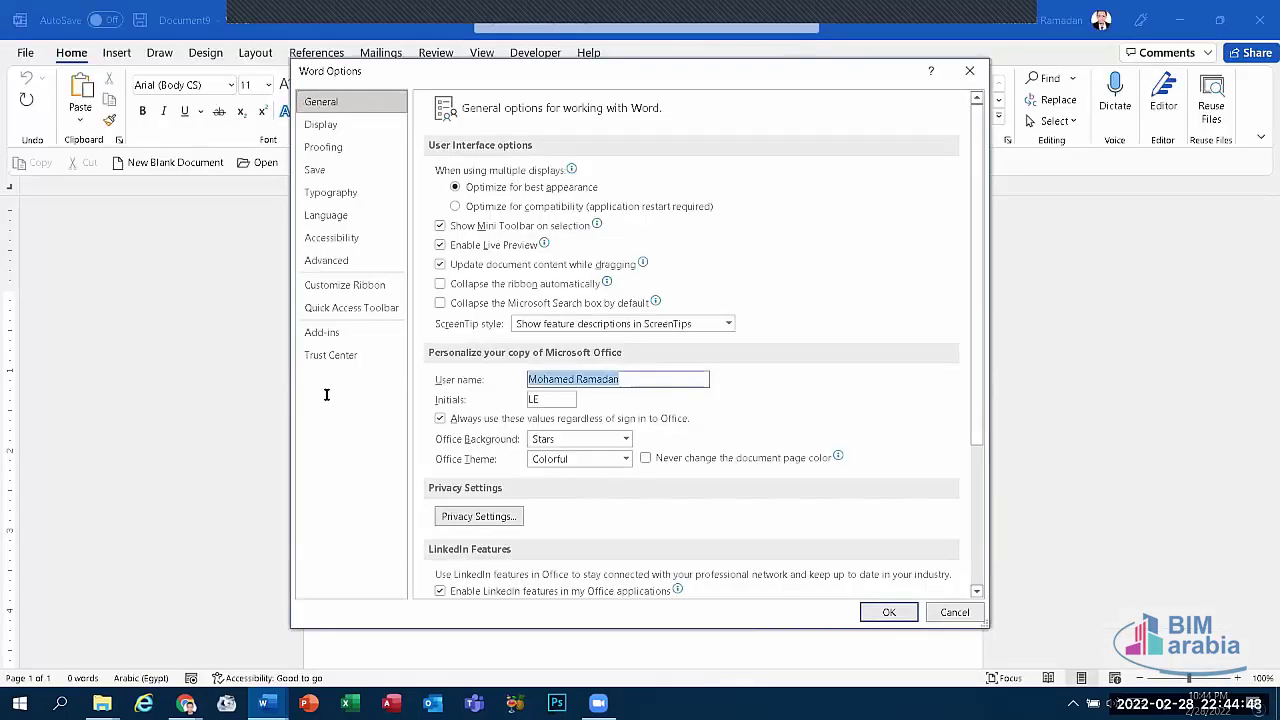
{"action": "left_click", "coordinate": [694, 386]}
{"action": "key", "text": "shift+Left"}
{"action": "key", "text": "shift+Left"}
{"action": "key", "text": "shift+Left"}
{"action": "key", "text": "ctrl+a"}
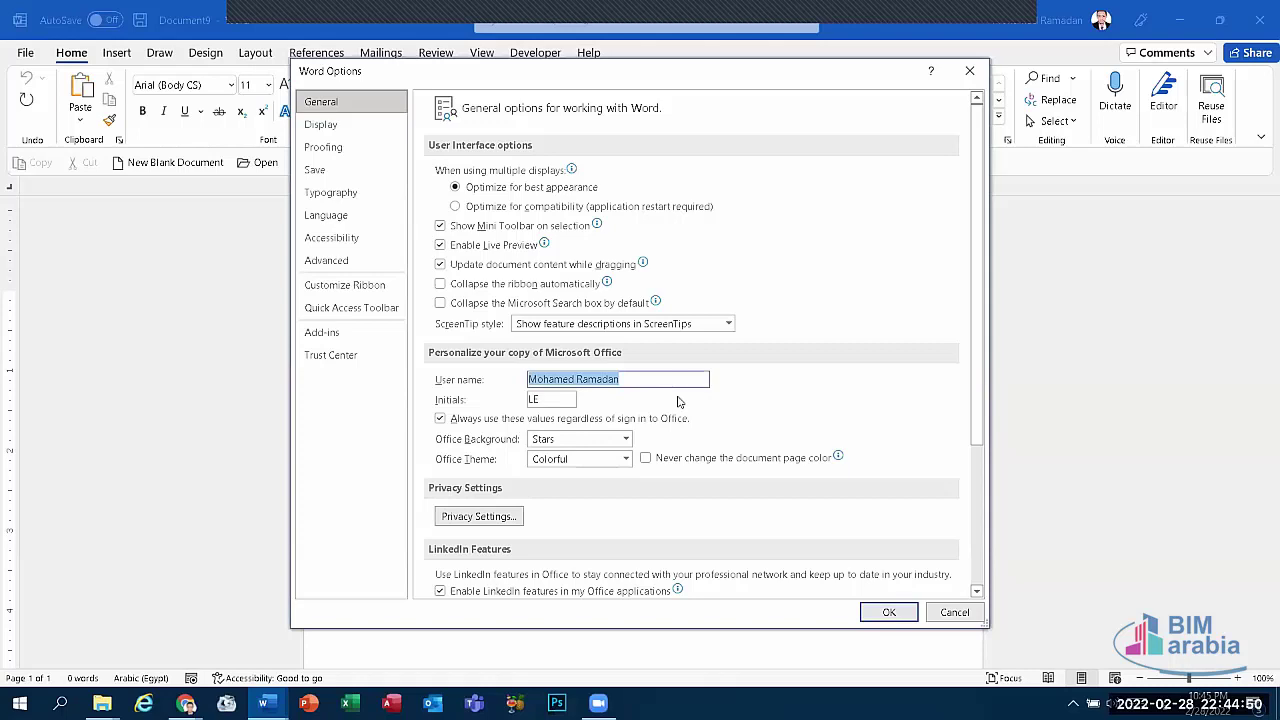
{"action": "key", "text": "End"}
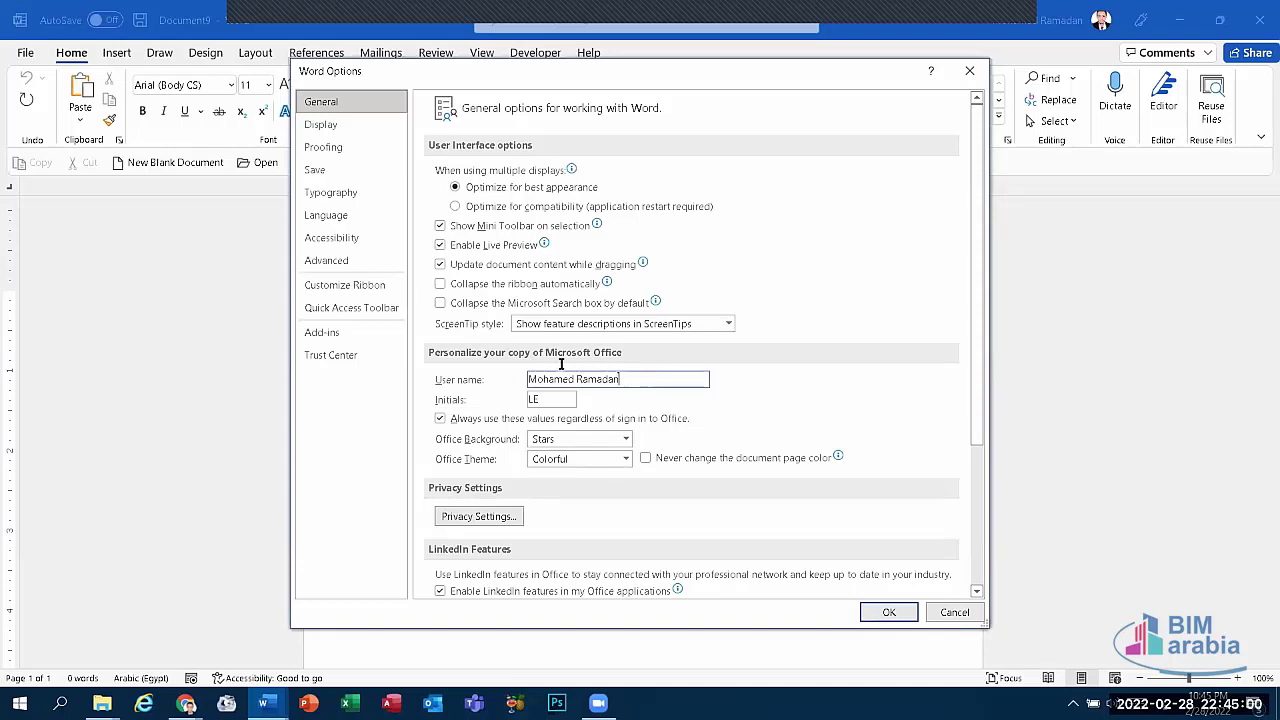
{"action": "left_click_drag", "start_coordinate": [647, 379], "coordinate": [428, 395]}
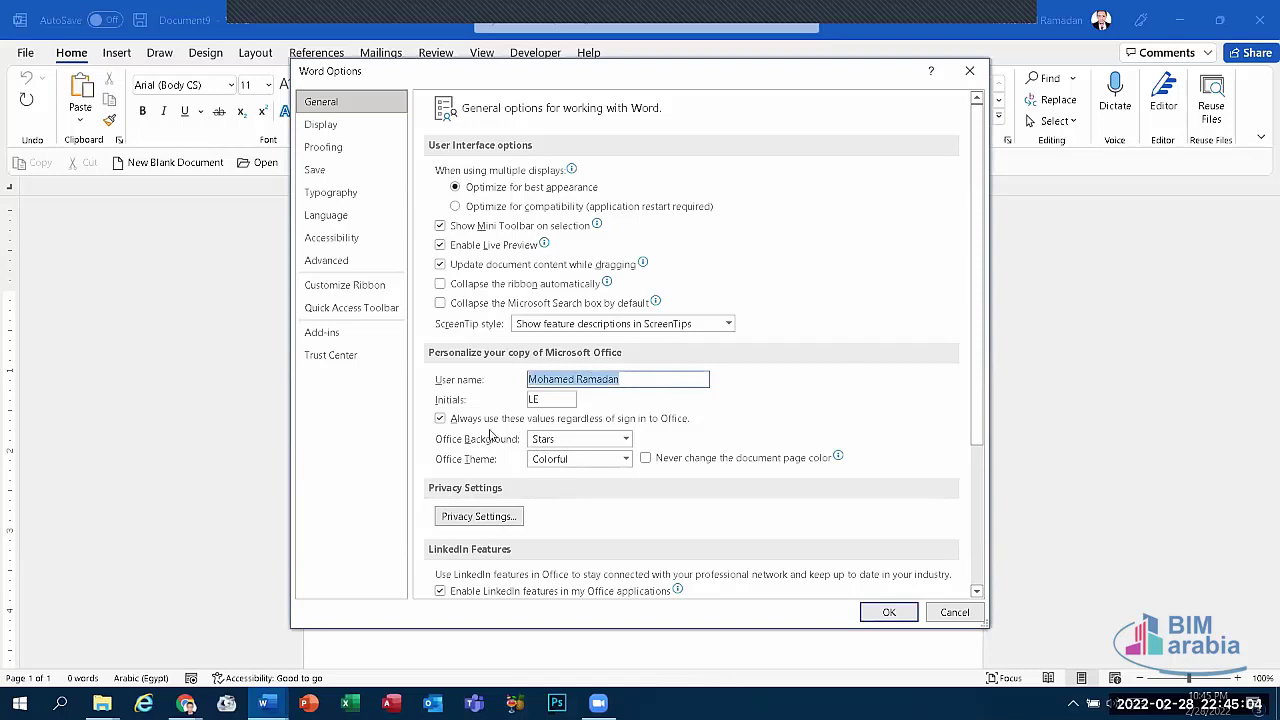
{"action": "key", "text": "End"}
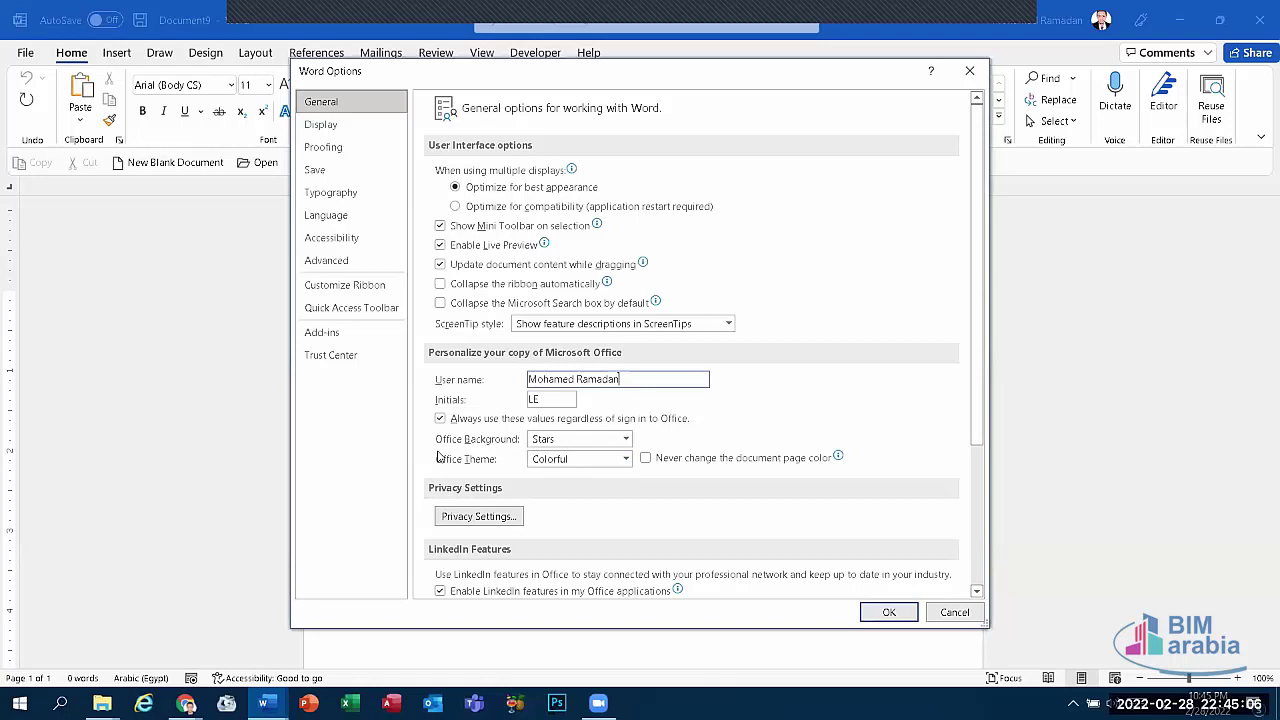
{"action": "left_click", "coordinate": [626, 459]}
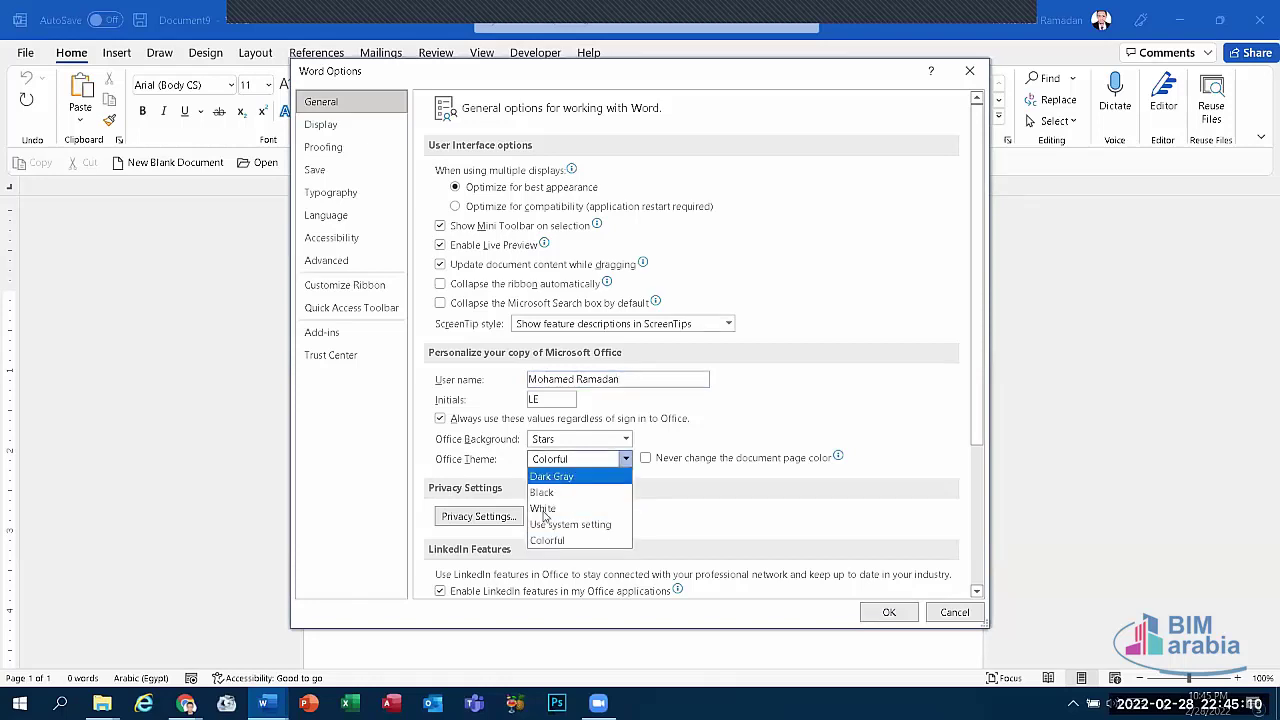
{"action": "key", "text": "Up"}
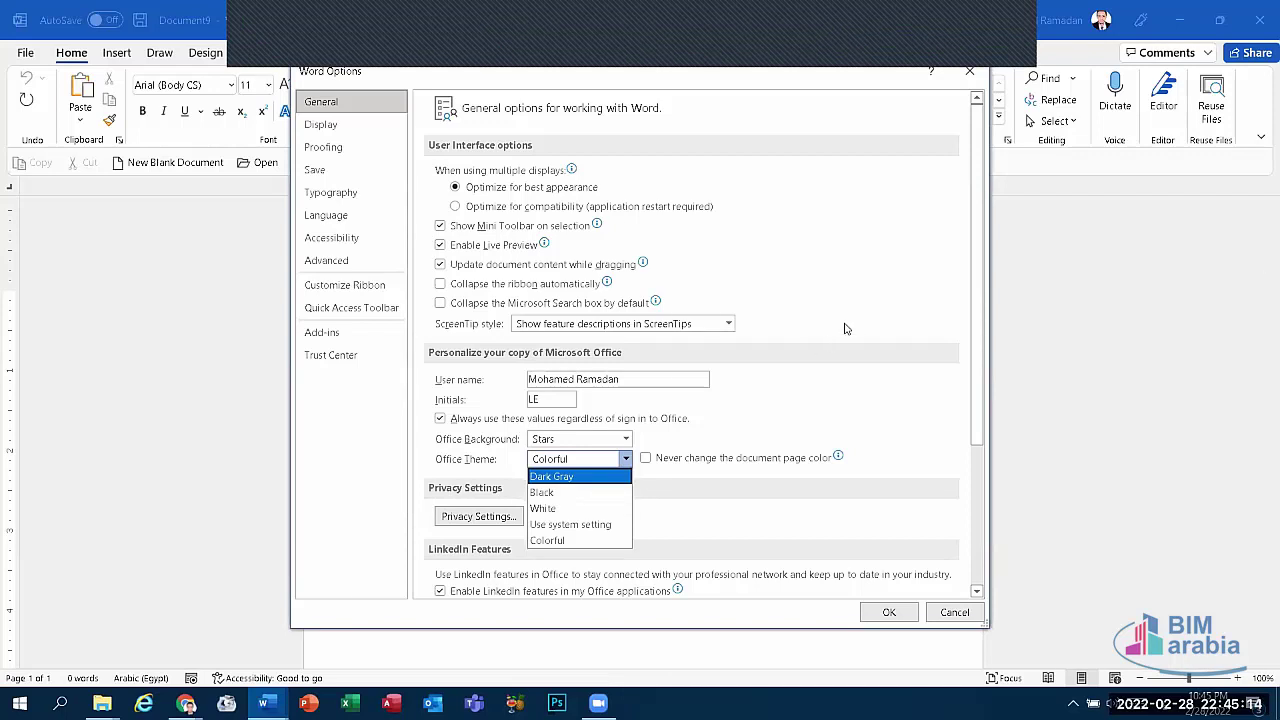
{"action": "left_click", "coordinate": [590, 20]}
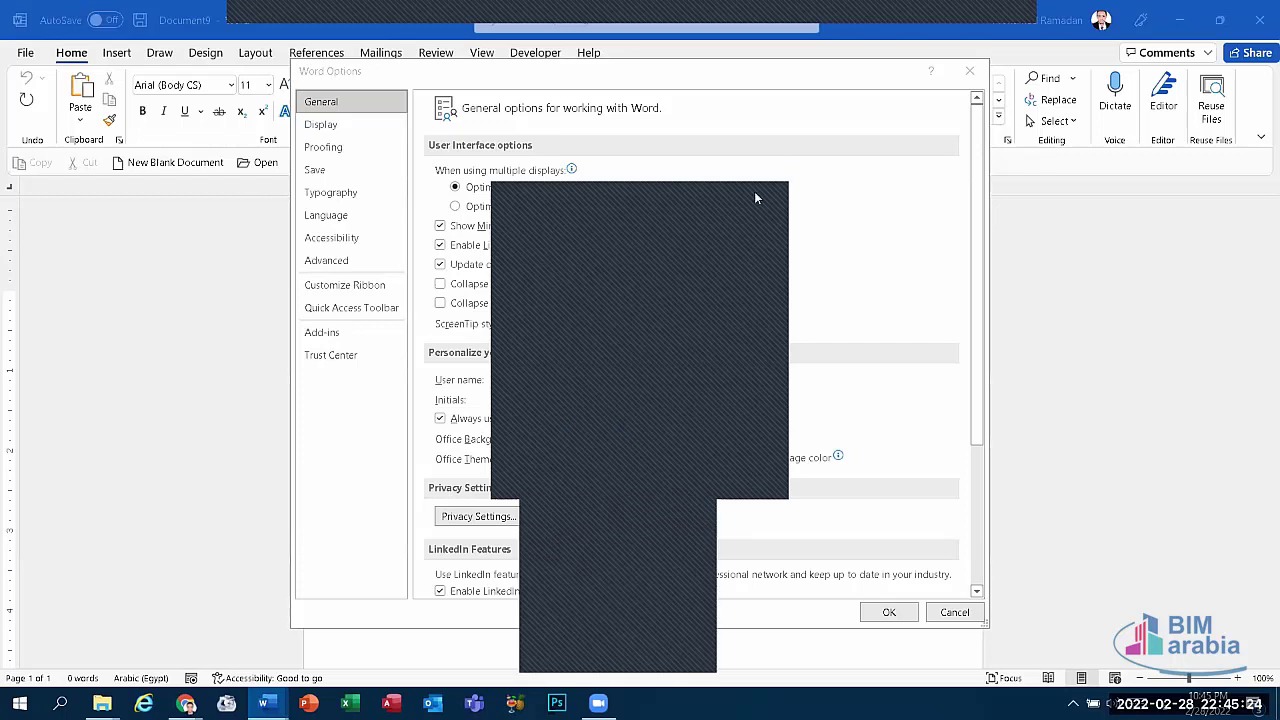
- Close Word Options, open Control Panel from the desktop, and reach User Accounts' 'Change your account name' page
{"action": "key", "text": "Escape"}
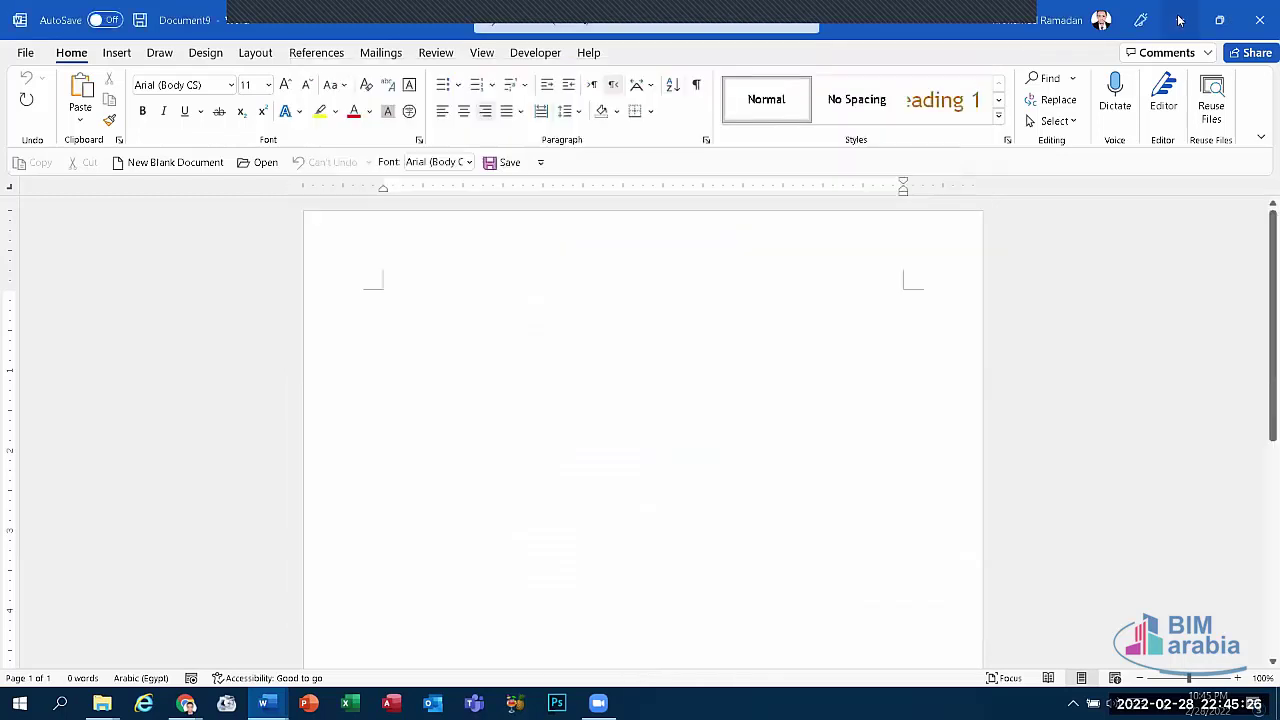
{"action": "left_click", "coordinate": [1180, 20]}
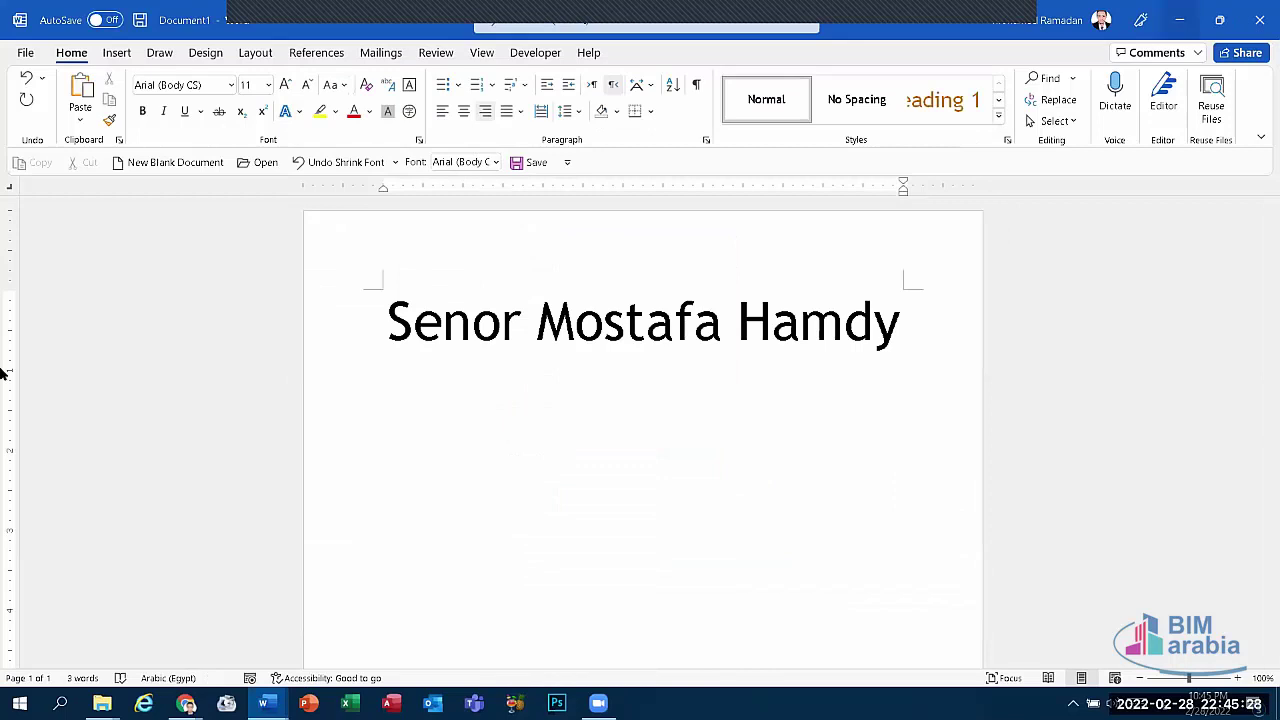
{"action": "key", "text": "super+d"}
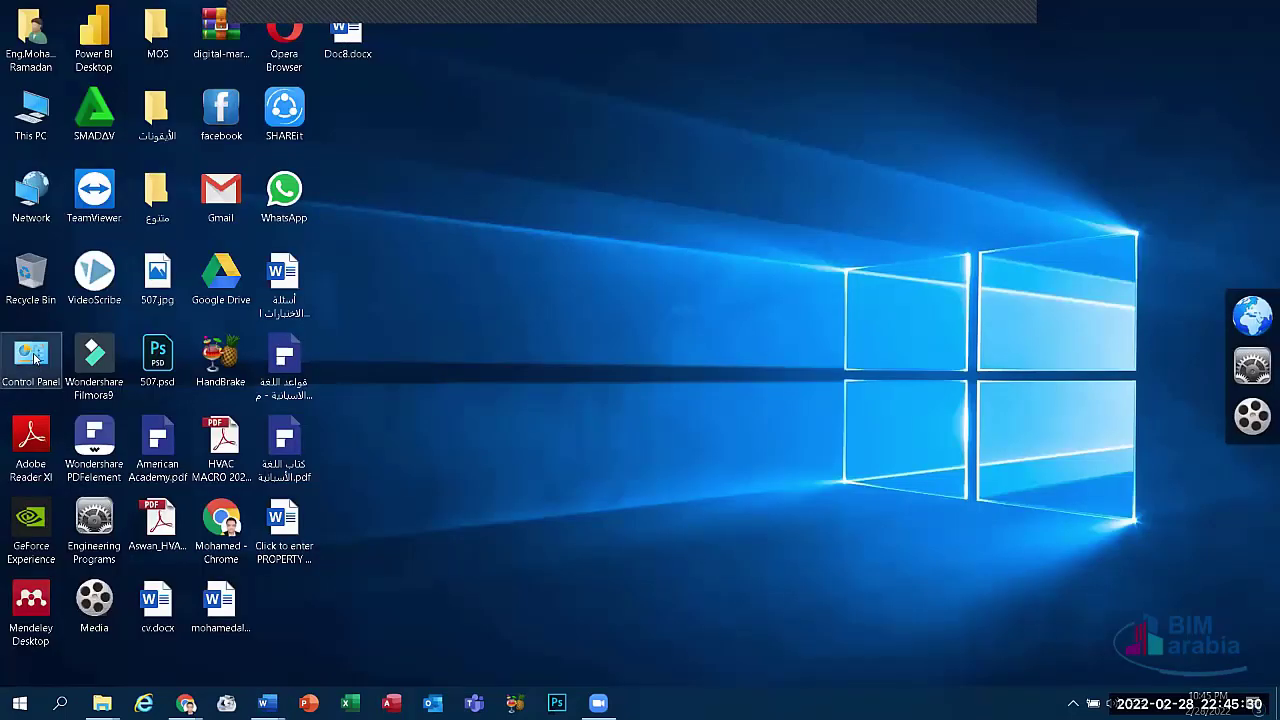
{"action": "double_click", "coordinate": [35, 358]}
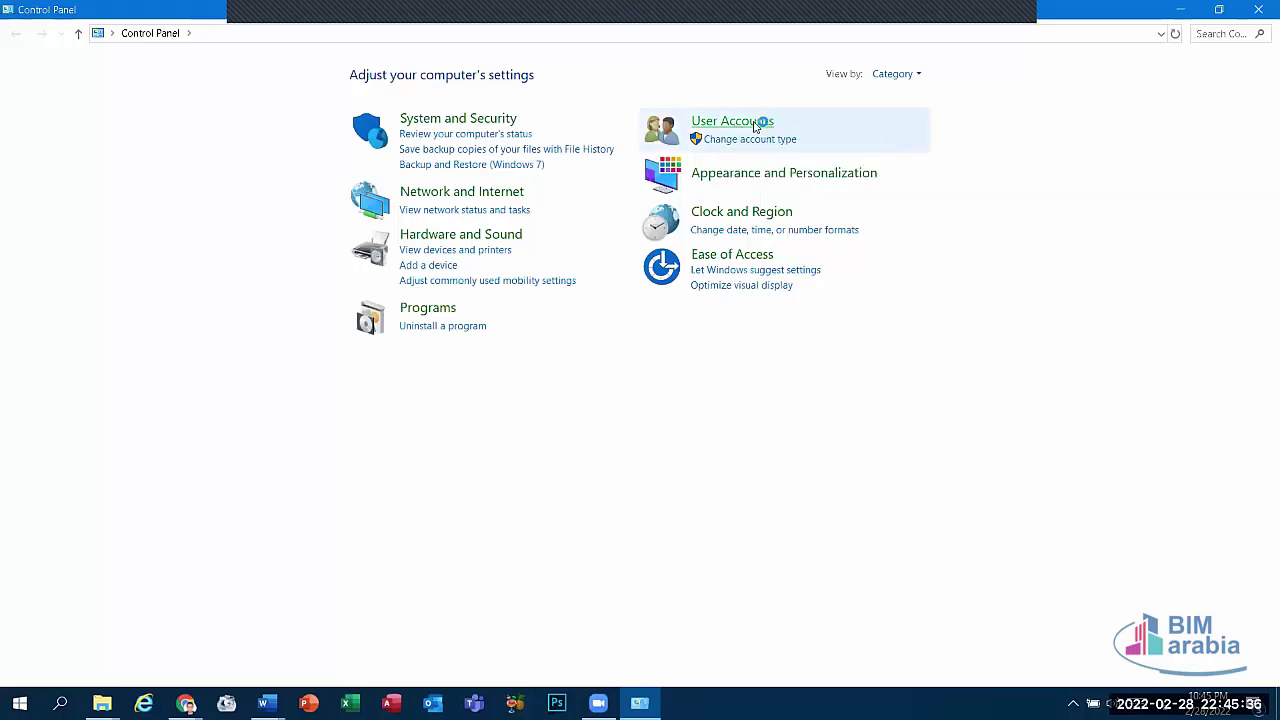
{"action": "left_click", "coordinate": [762, 122]}
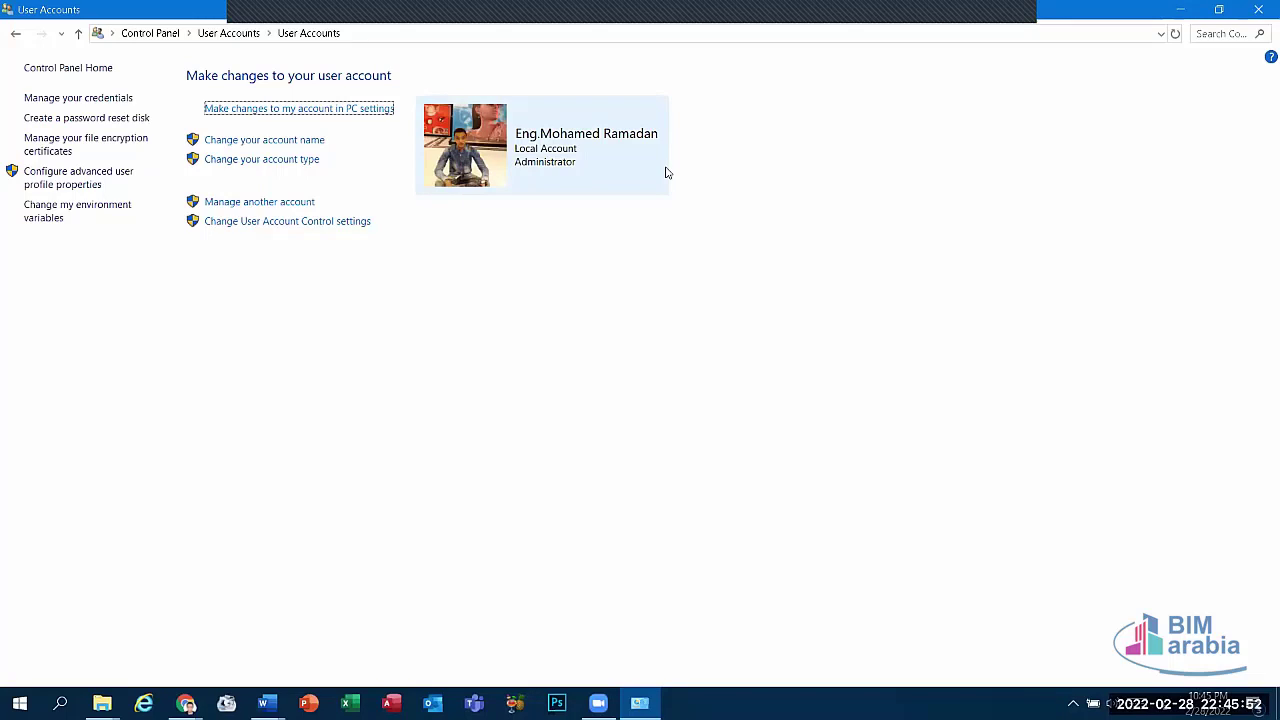
{"action": "left_click", "coordinate": [264, 140]}
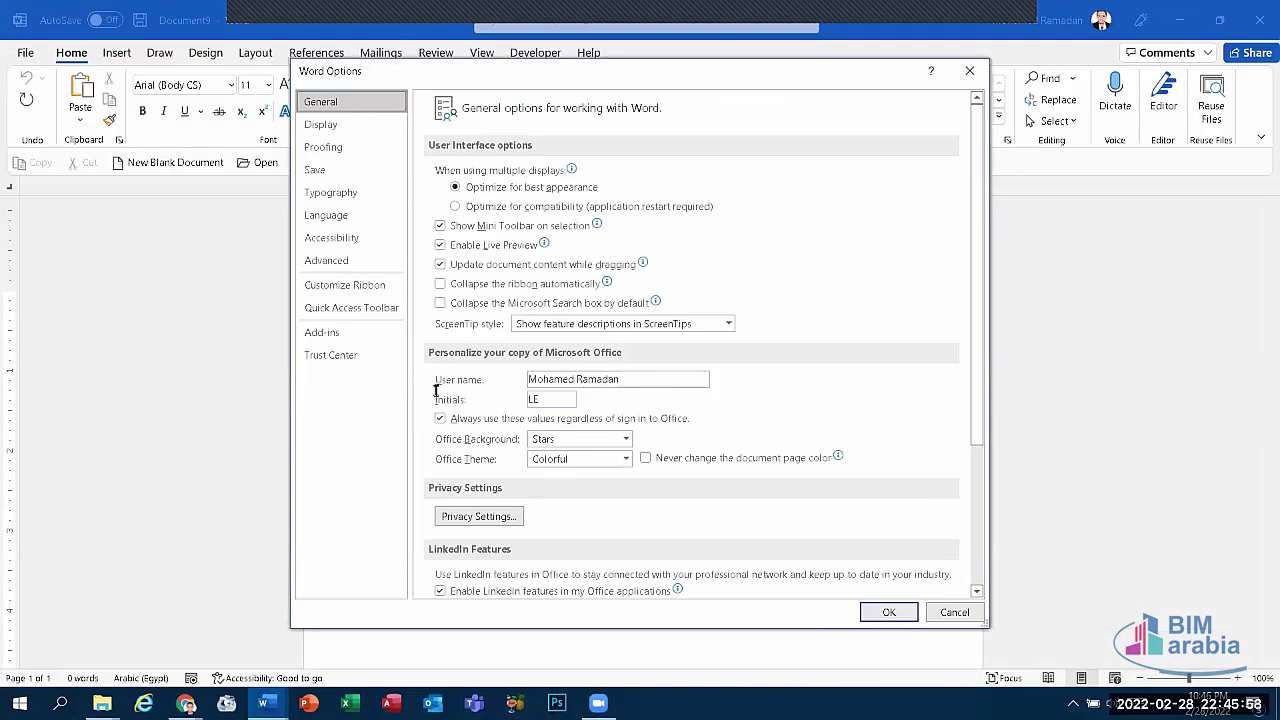
- Close and reopen Word Options, then cancel, leaving the Office user name unchanged
{"action": "left_click", "coordinate": [438, 383]}
{"action": "left_click", "coordinate": [670, 380]}
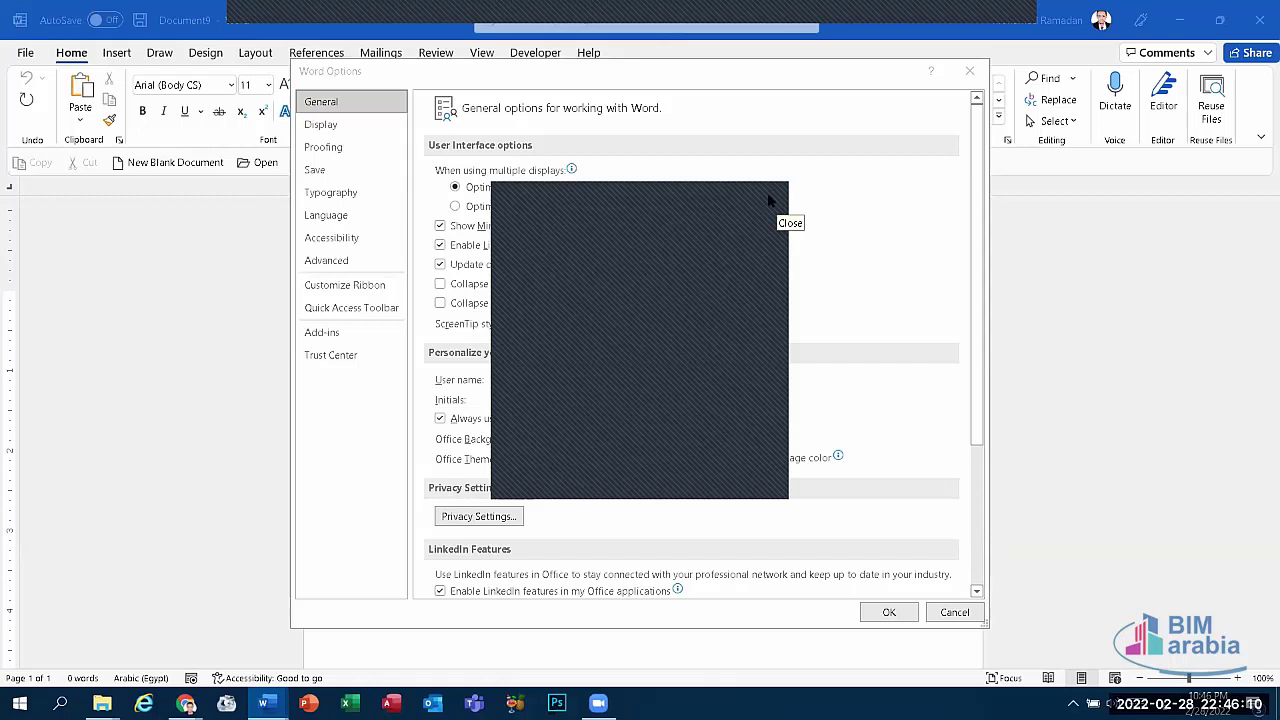
{"action": "left_click", "coordinate": [630, 377]}
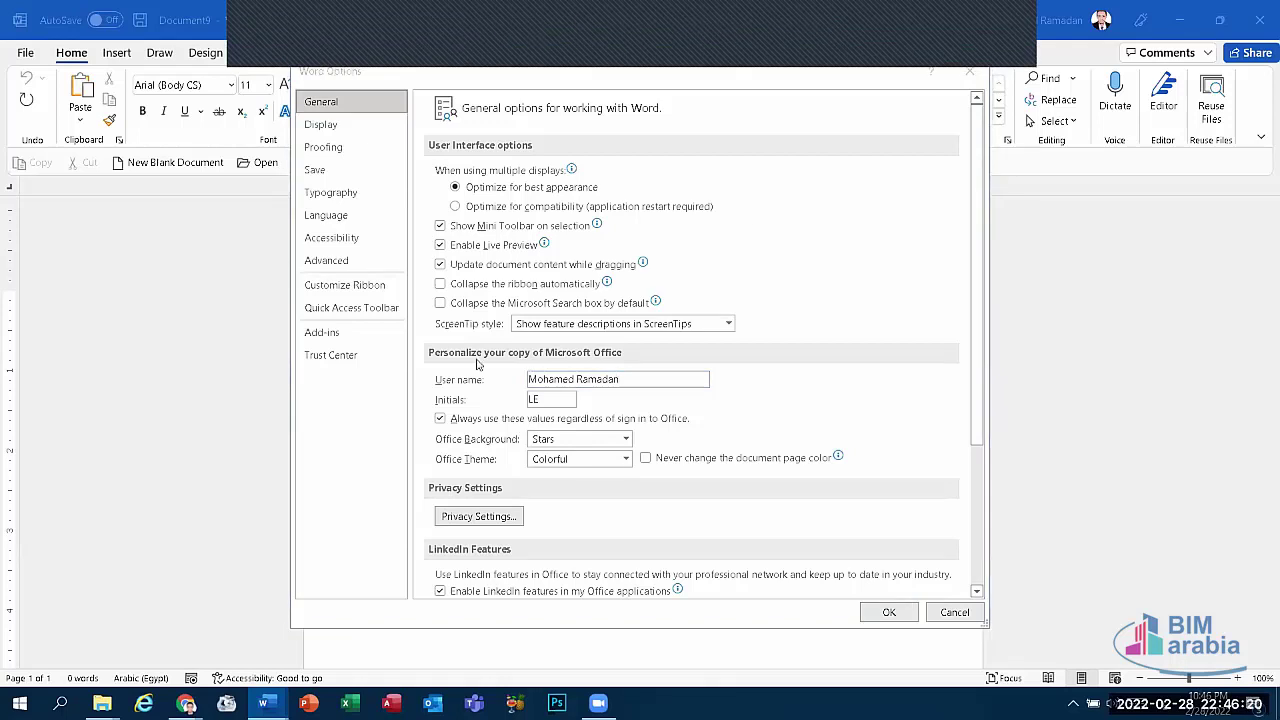
{"action": "left_click", "coordinate": [640, 379]}
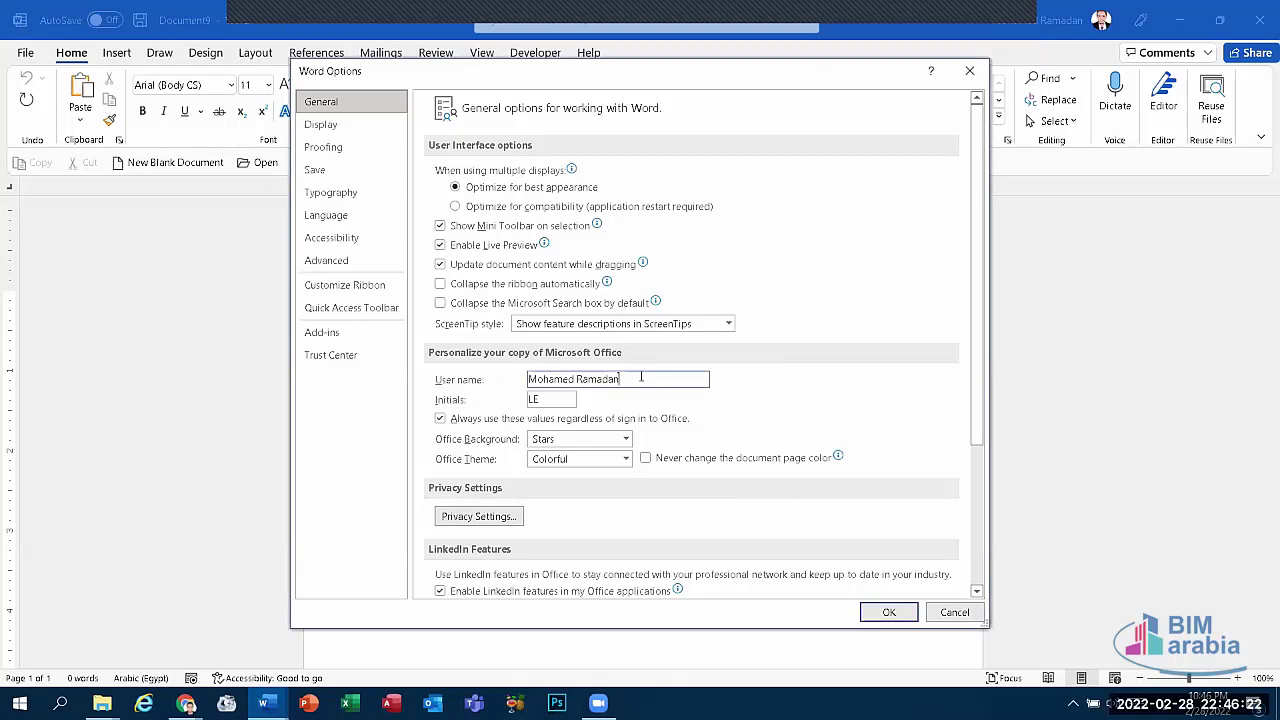
{"action": "left_click", "coordinate": [969, 71]}
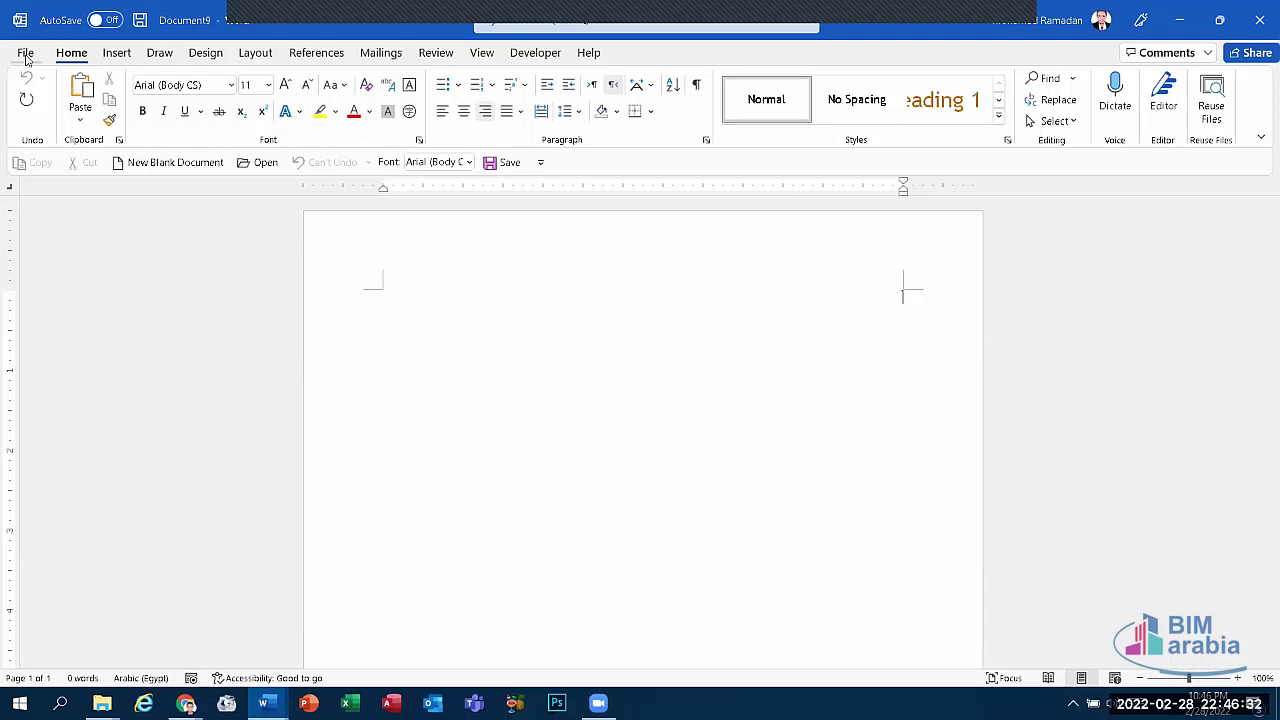
{"action": "left_click", "coordinate": [27, 58]}
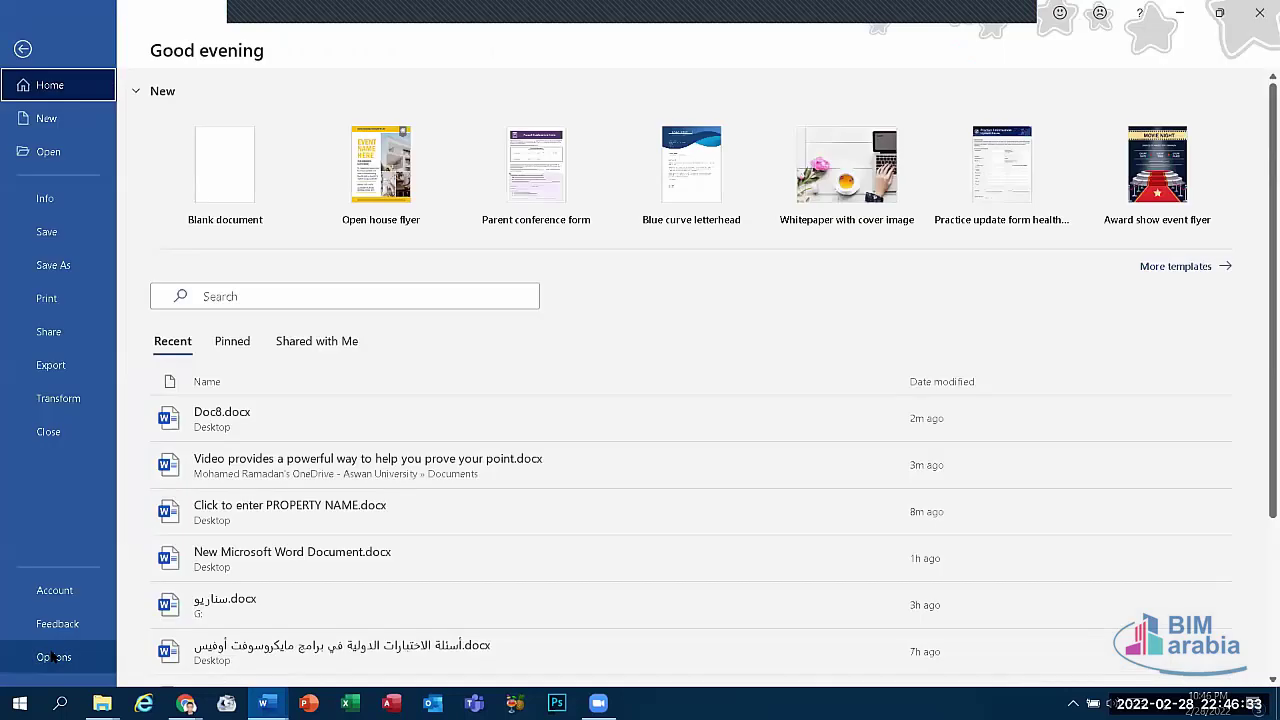
{"action": "left_click", "coordinate": [59, 655]}
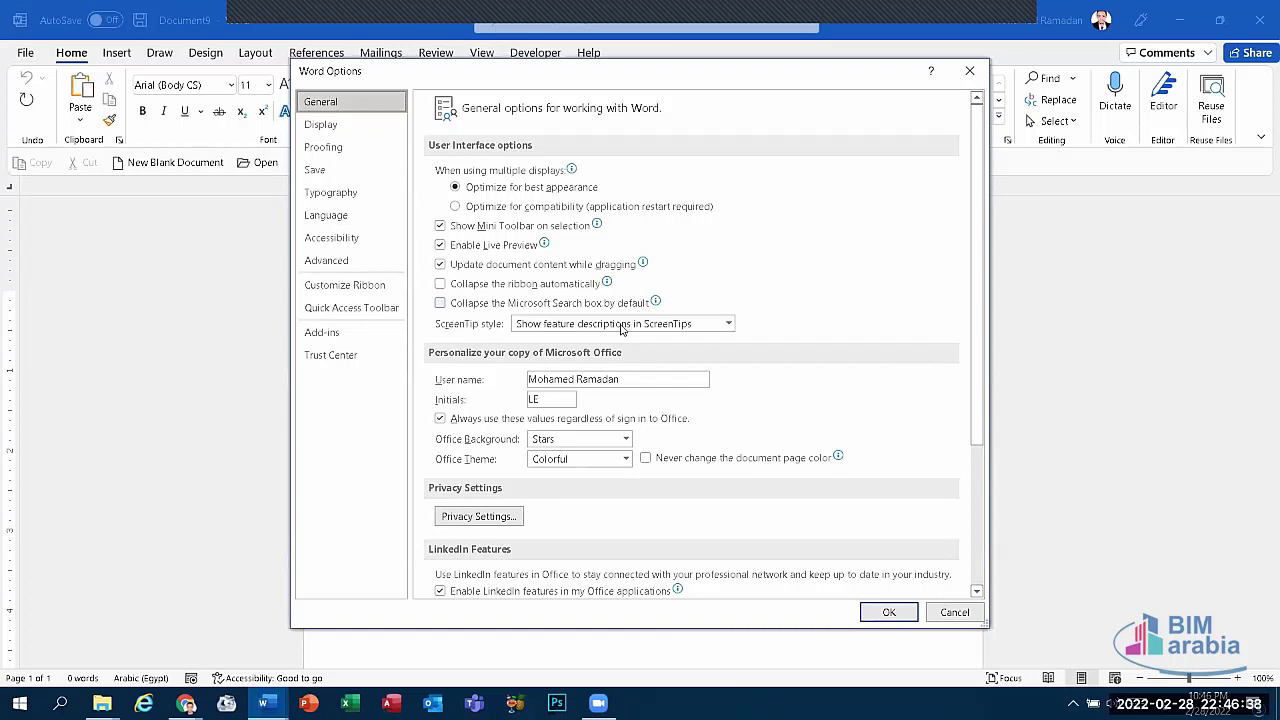
{"action": "left_click", "coordinate": [677, 380]}
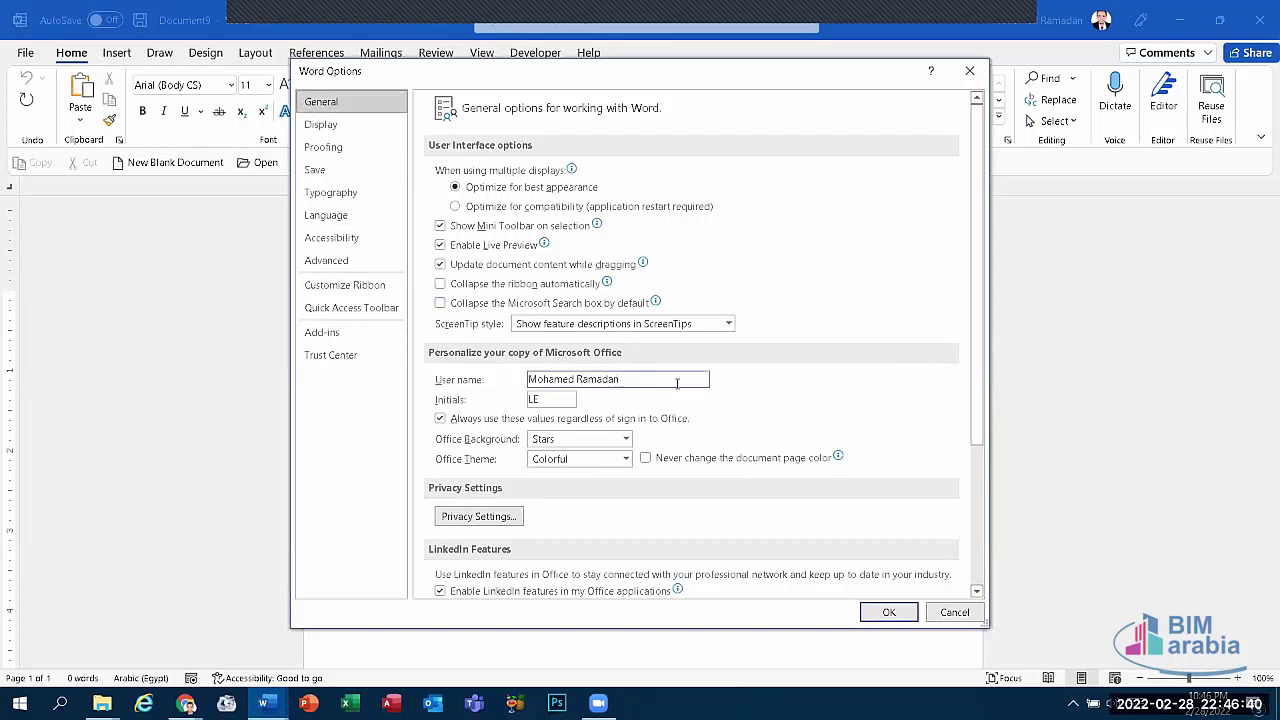
{"action": "left_click", "coordinate": [953, 612]}
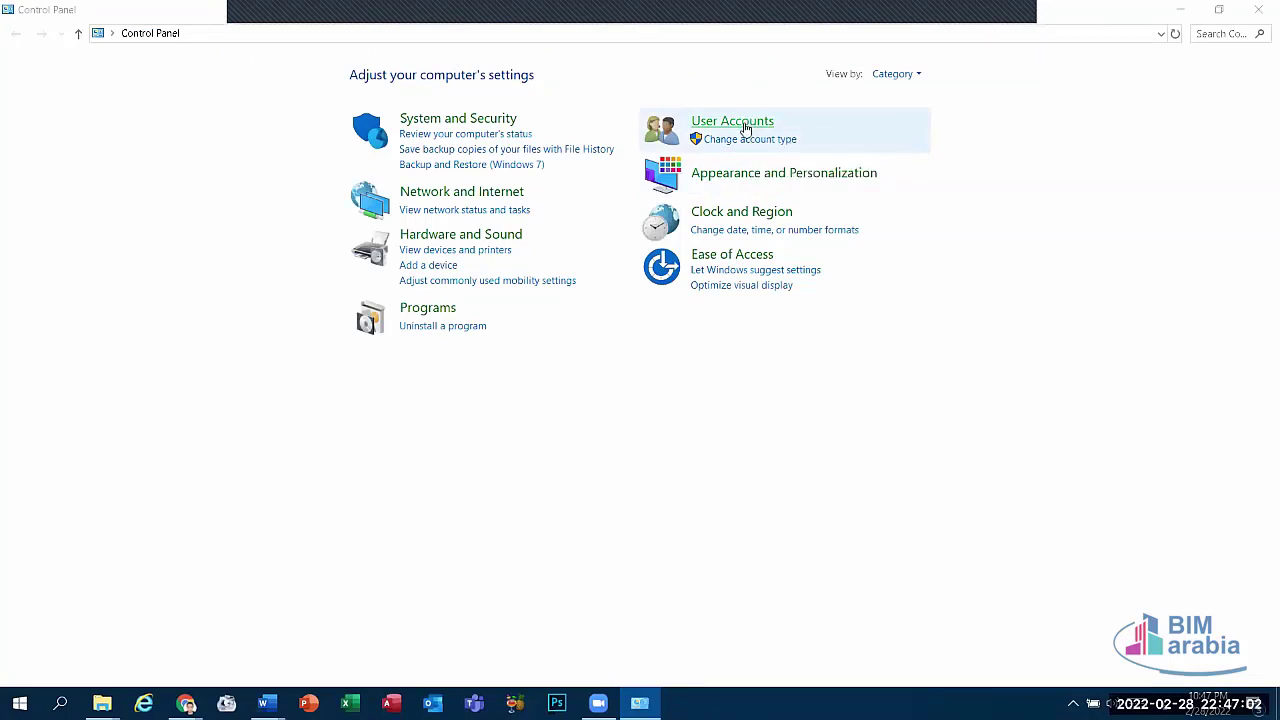
- Reach the Change your account name page, cancel without renaming, and close Control Panel
{"action": "left_click", "coordinate": [745, 125]}
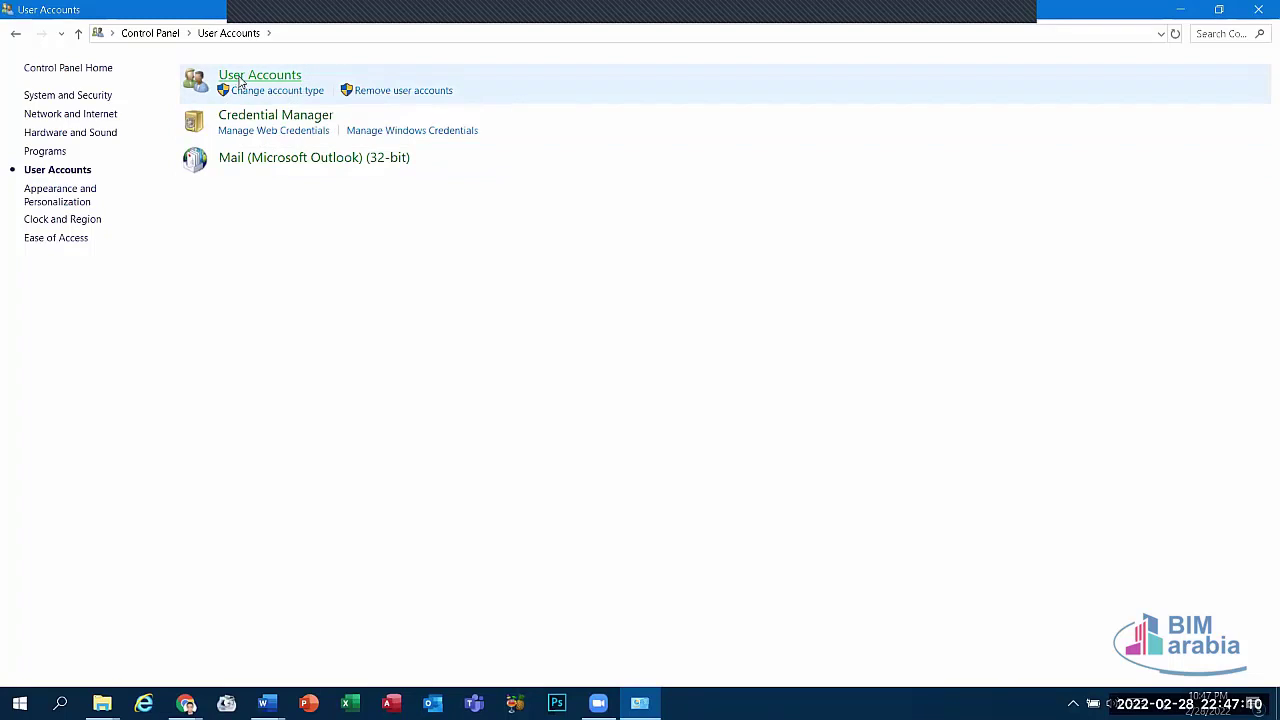
{"action": "left_click", "coordinate": [240, 80]}
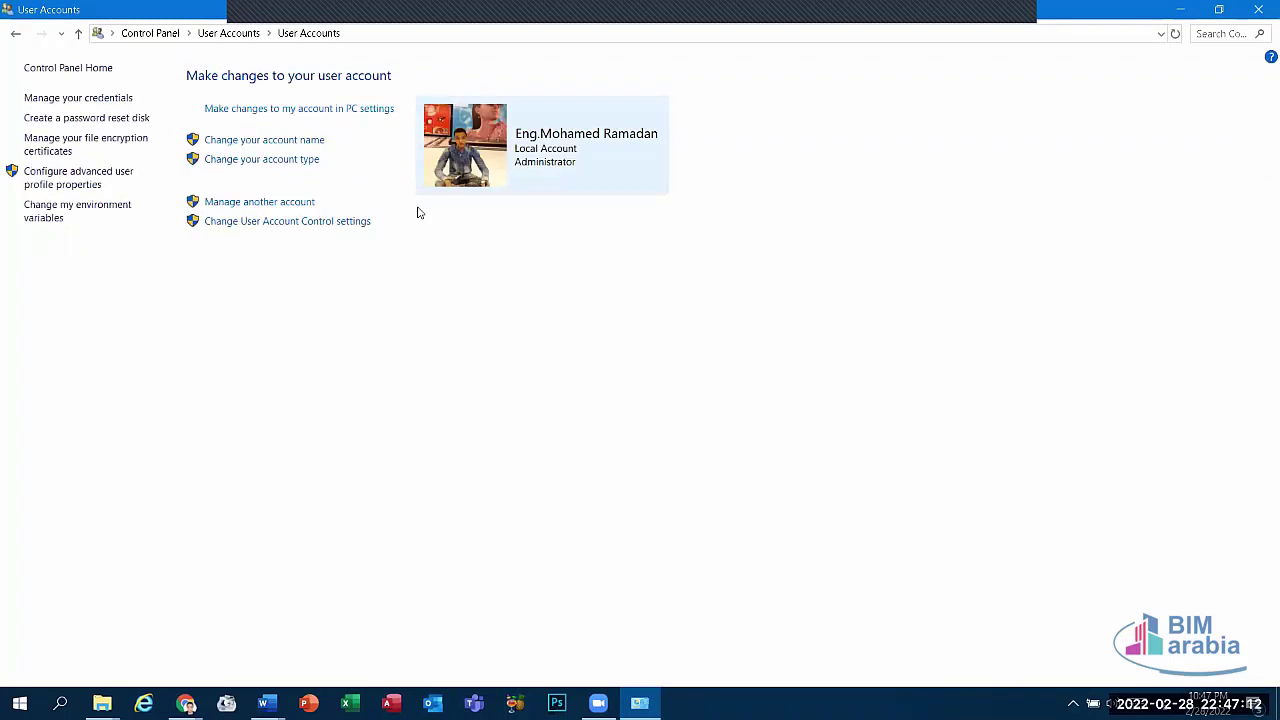
{"action": "left_click", "coordinate": [288, 145]}
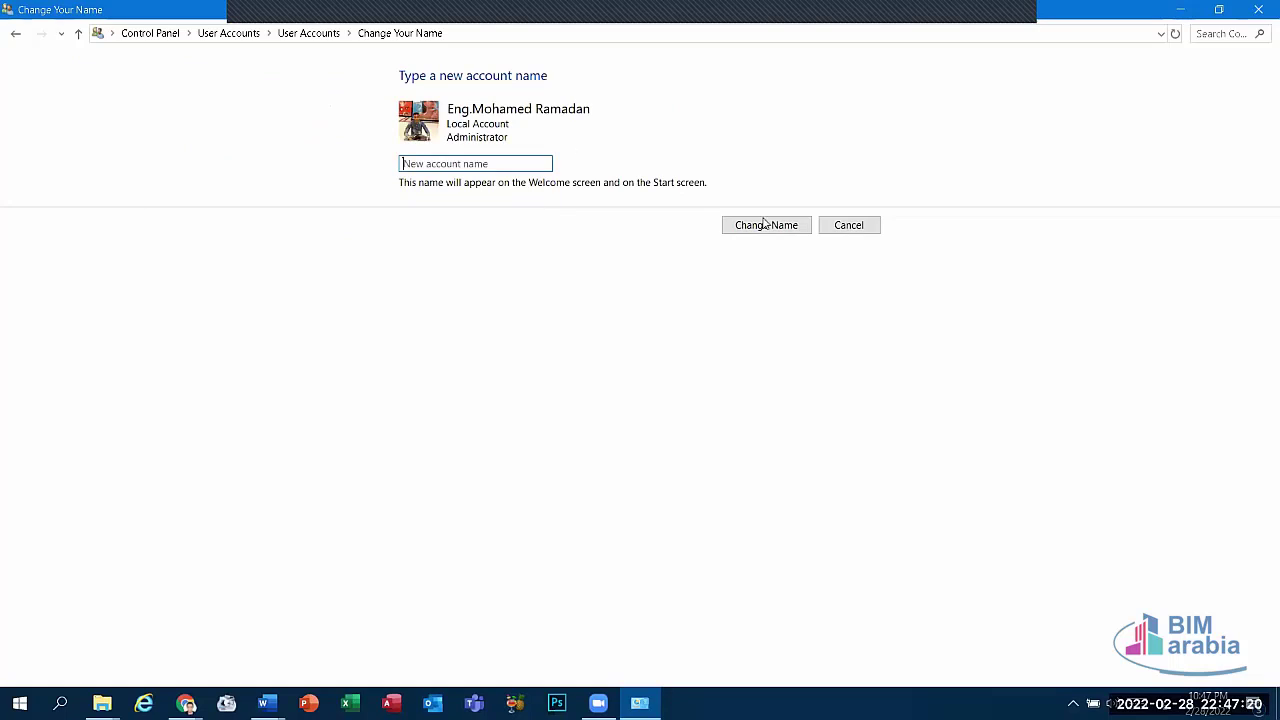
{"action": "left_click", "coordinate": [848, 225]}
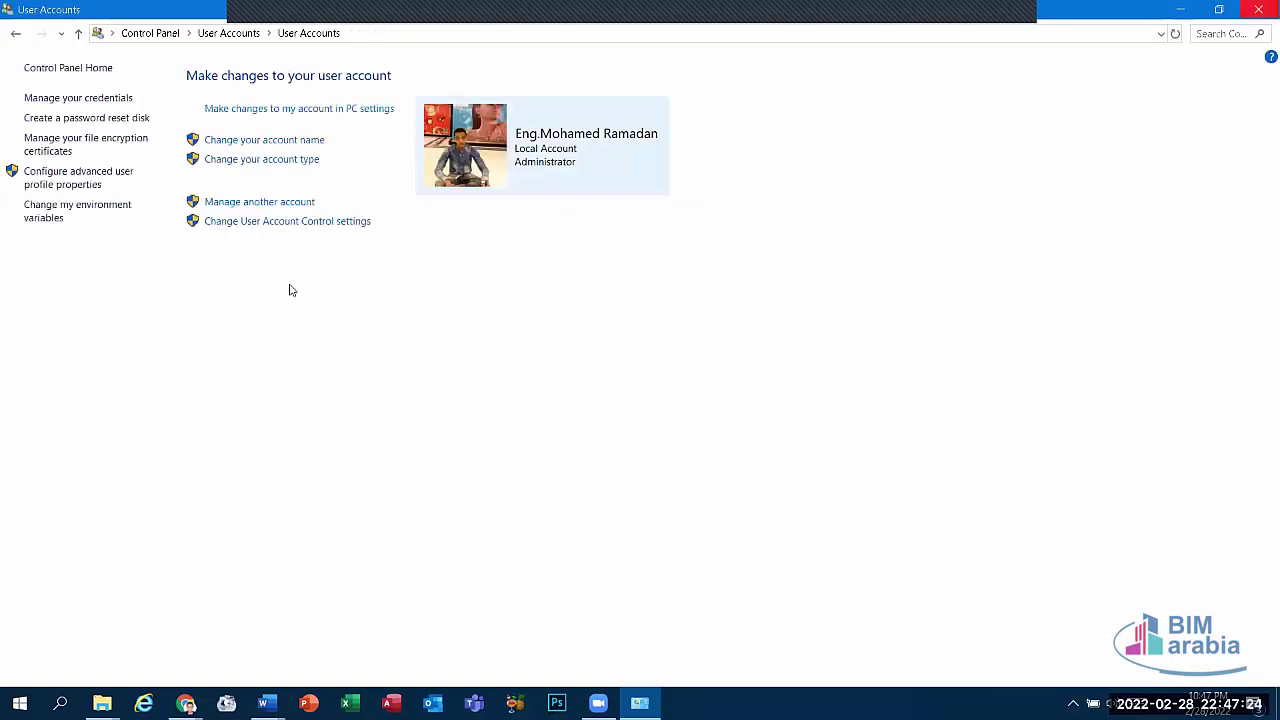
{"action": "key", "text": "alt+F4"}
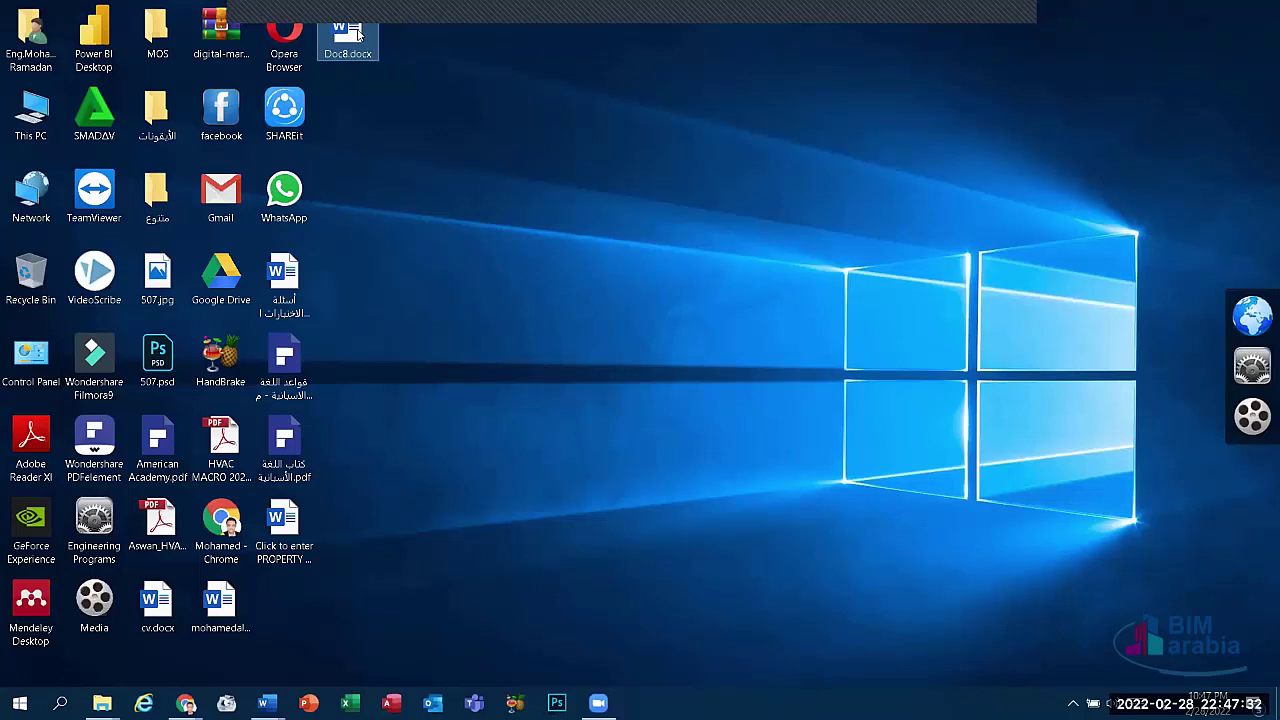
- Replace the Authors property of Doc8.docx with a new author name in its Details
{"action": "right_click", "coordinate": [359, 32]}
{"action": "left_click", "coordinate": [420, 613]}
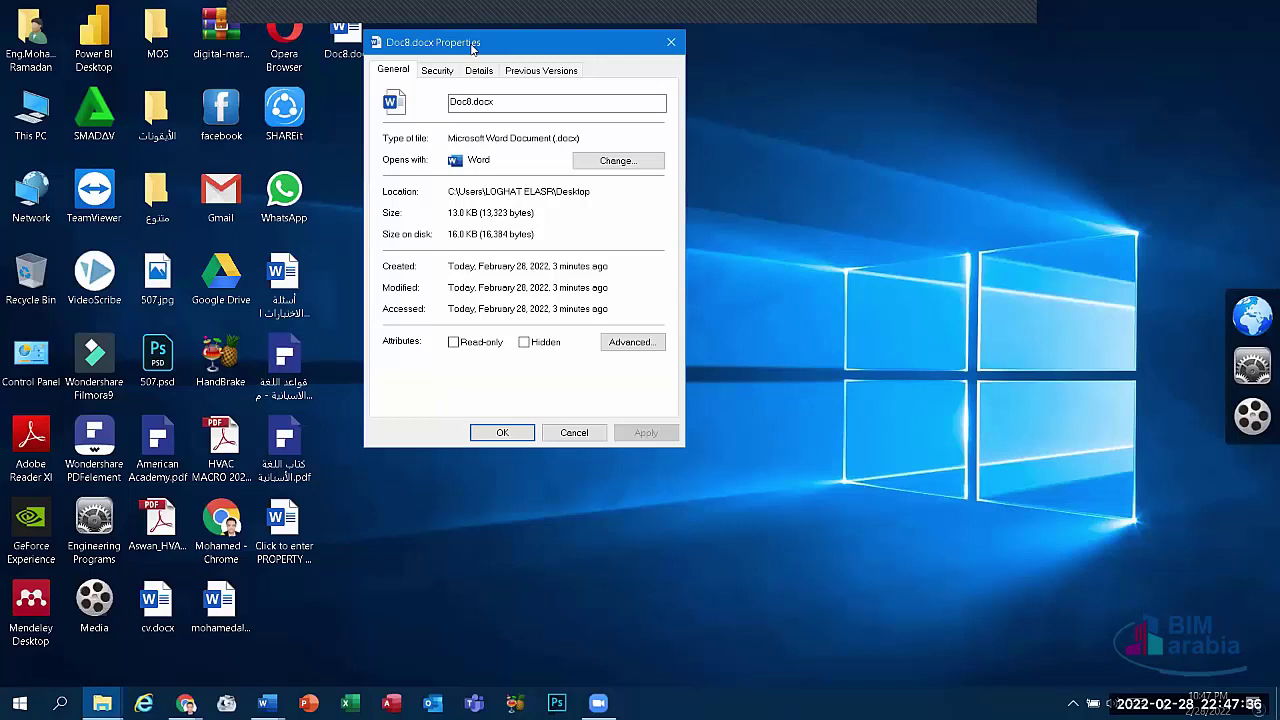
{"action": "left_click_drag", "start_coordinate": [475, 40], "coordinate": [622, 177]}
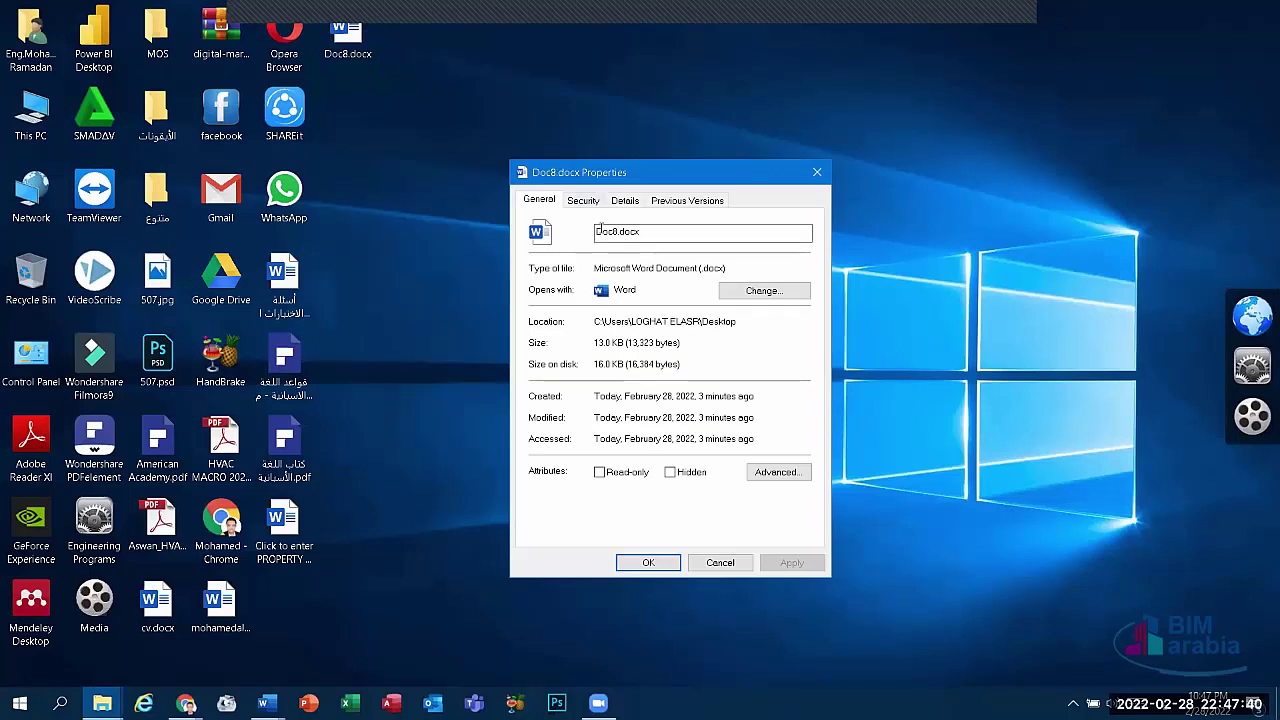
{"action": "left_click", "coordinate": [582, 201]}
{"action": "left_click", "coordinate": [624, 201]}
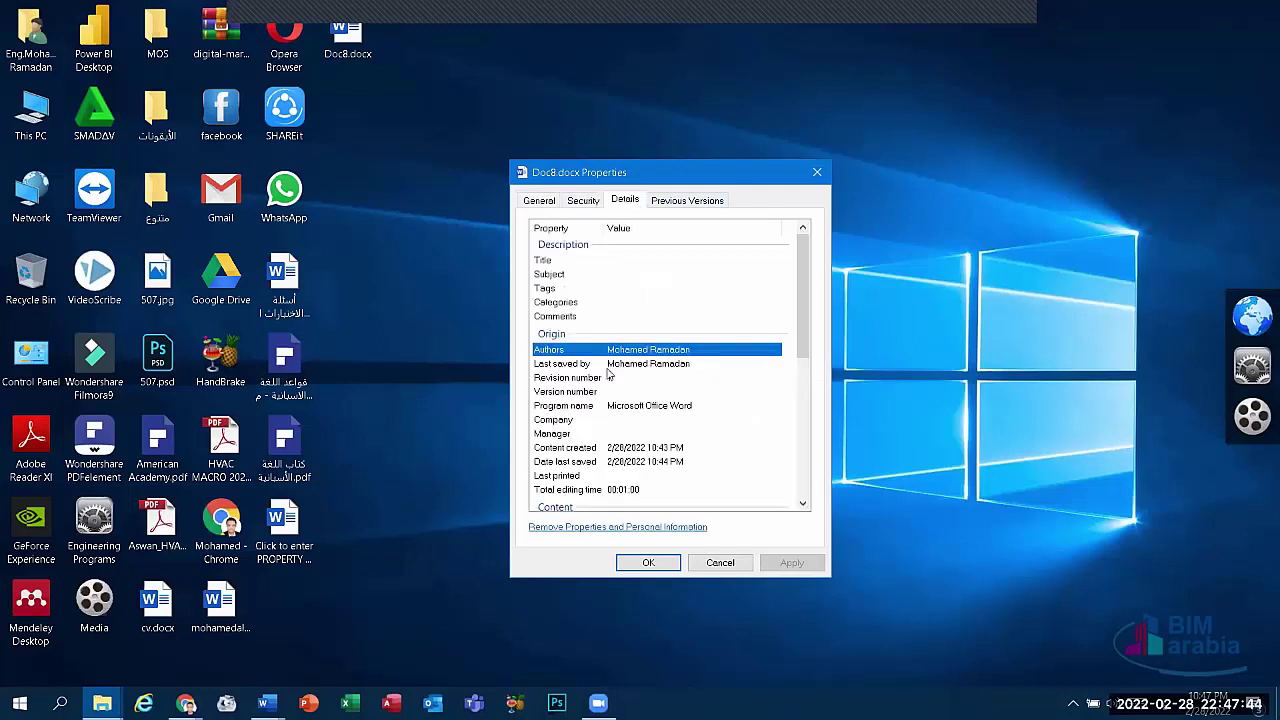
{"action": "left_click", "coordinate": [619, 363]}
{"action": "left_click", "coordinate": [626, 351]}
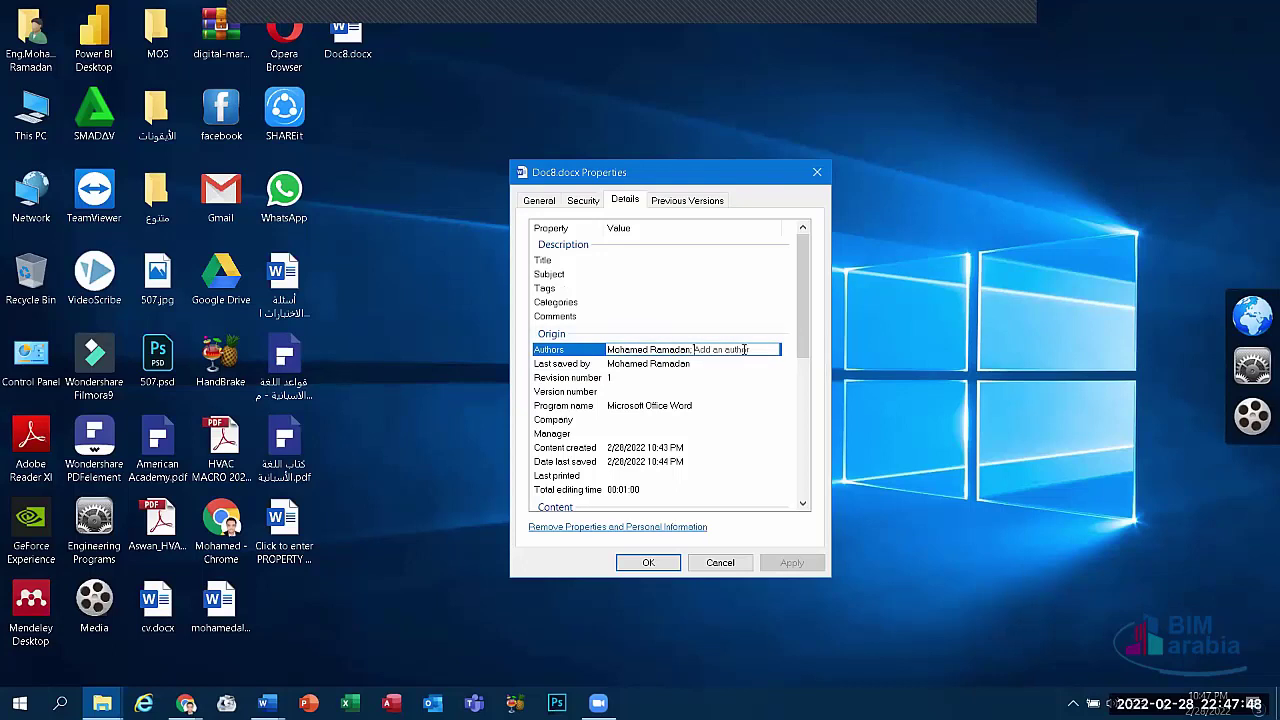
{"action": "triple_click", "coordinate": [634, 350]}
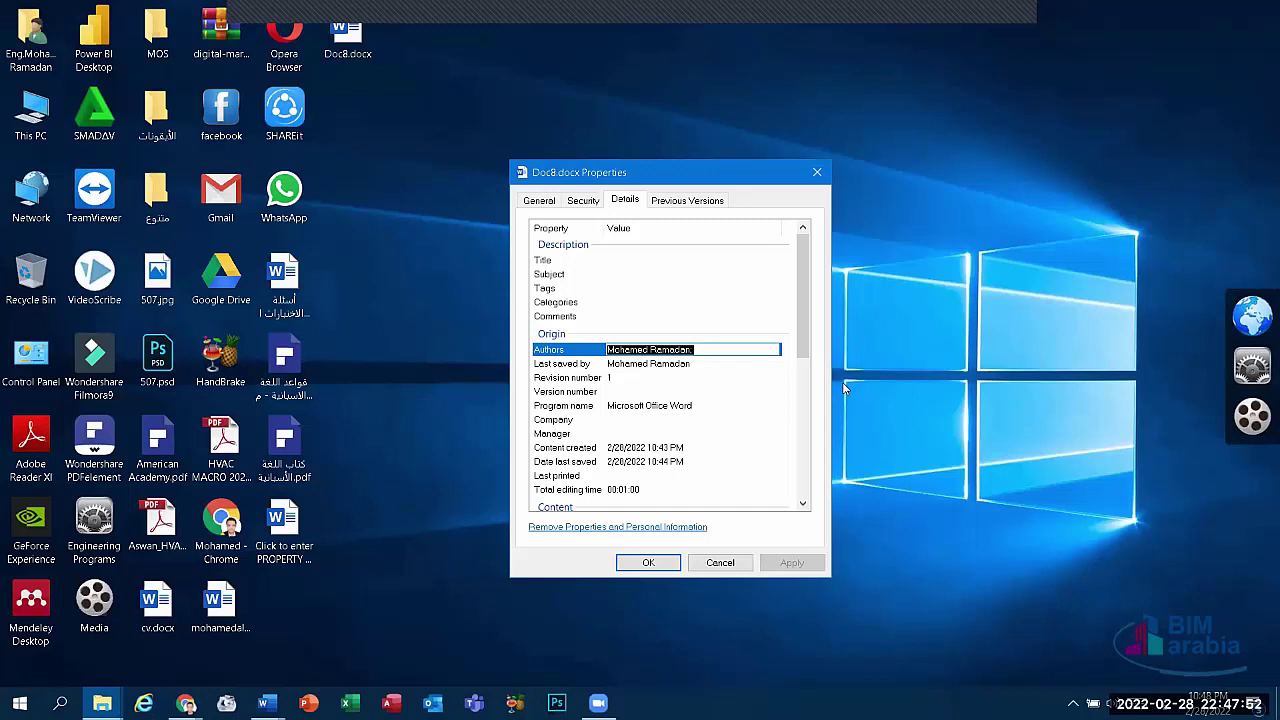
{"action": "key", "text": "BackSpace"}
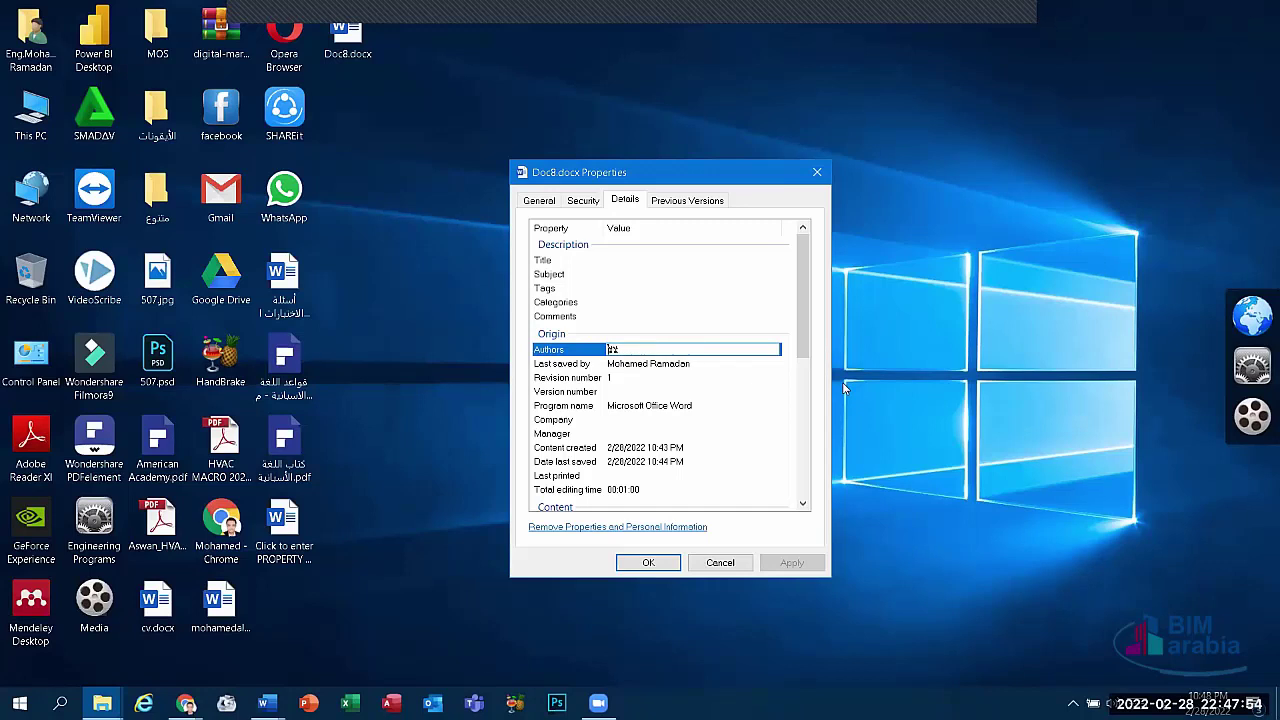
{"action": "left_click", "coordinate": [666, 562]}
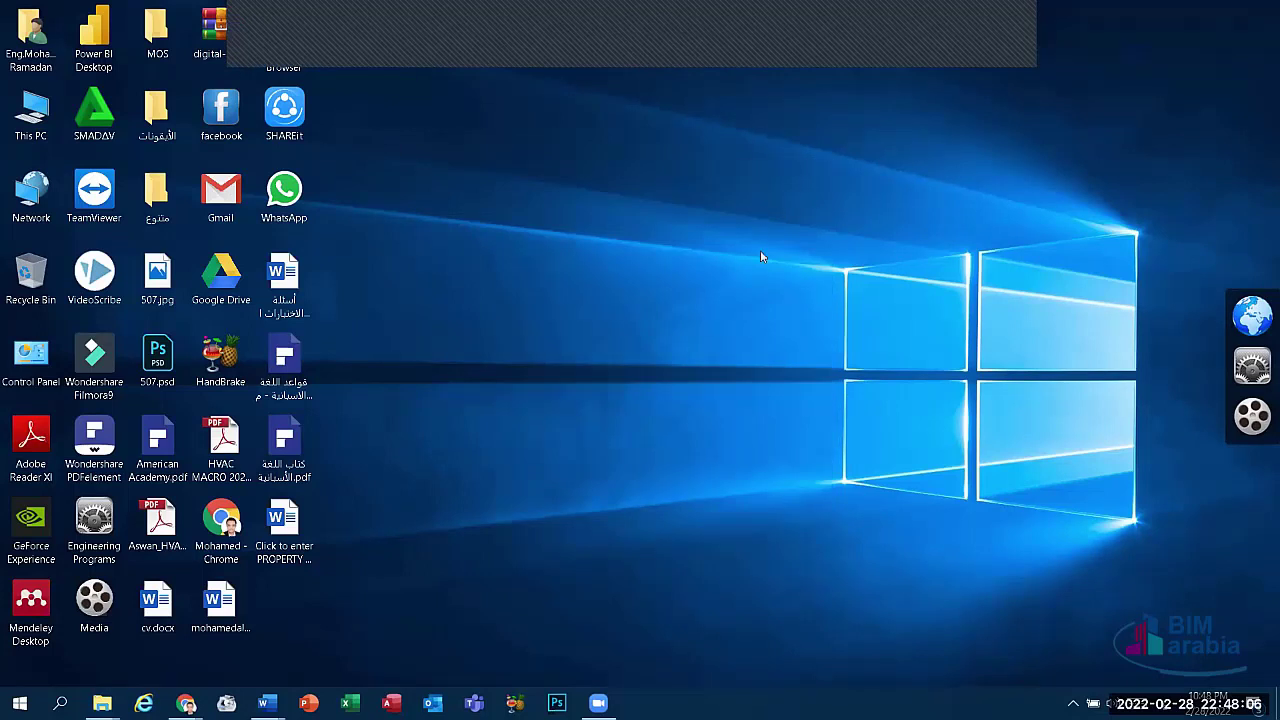
- Permanently delete Doc8.docx from the desktop with Shift+Delete, confirming the deletion
{"action": "right_click", "coordinate": [762, 208]}
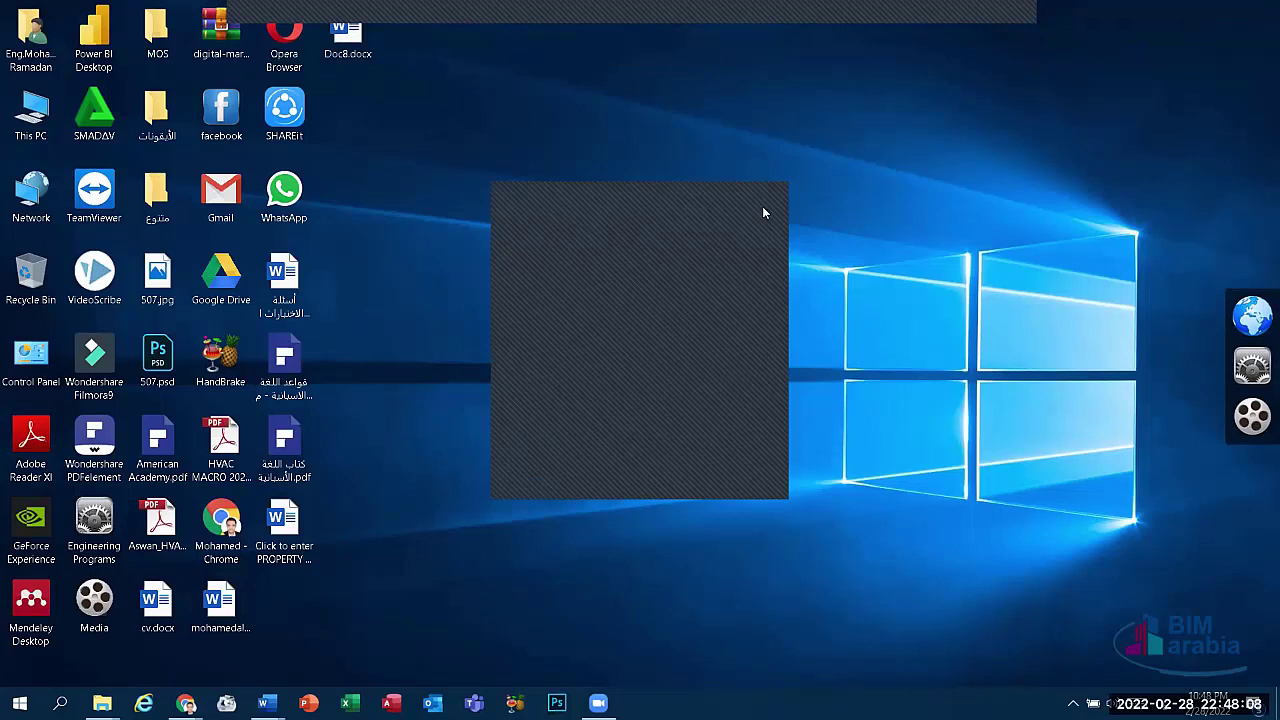
{"action": "left_click", "coordinate": [347, 40]}
{"action": "left_click", "coordinate": [347, 40]}
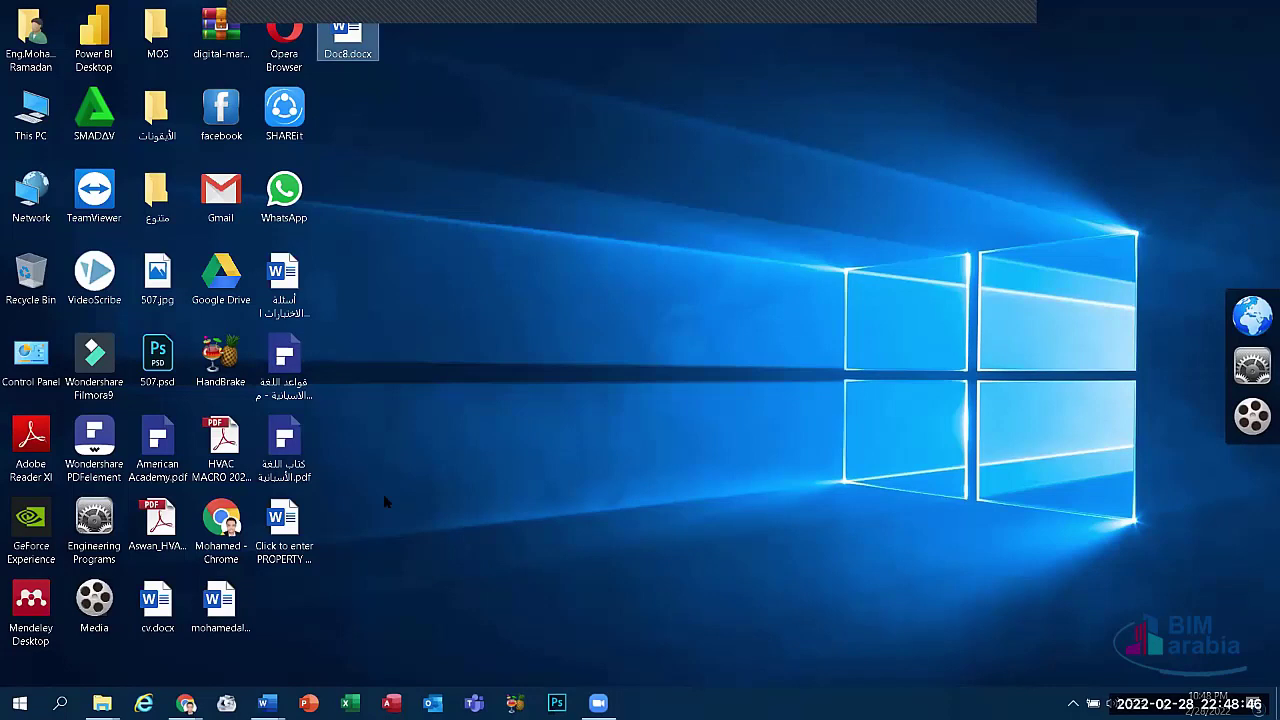
{"action": "key", "text": "shift+Delete"}
{"action": "key", "text": "Return"}
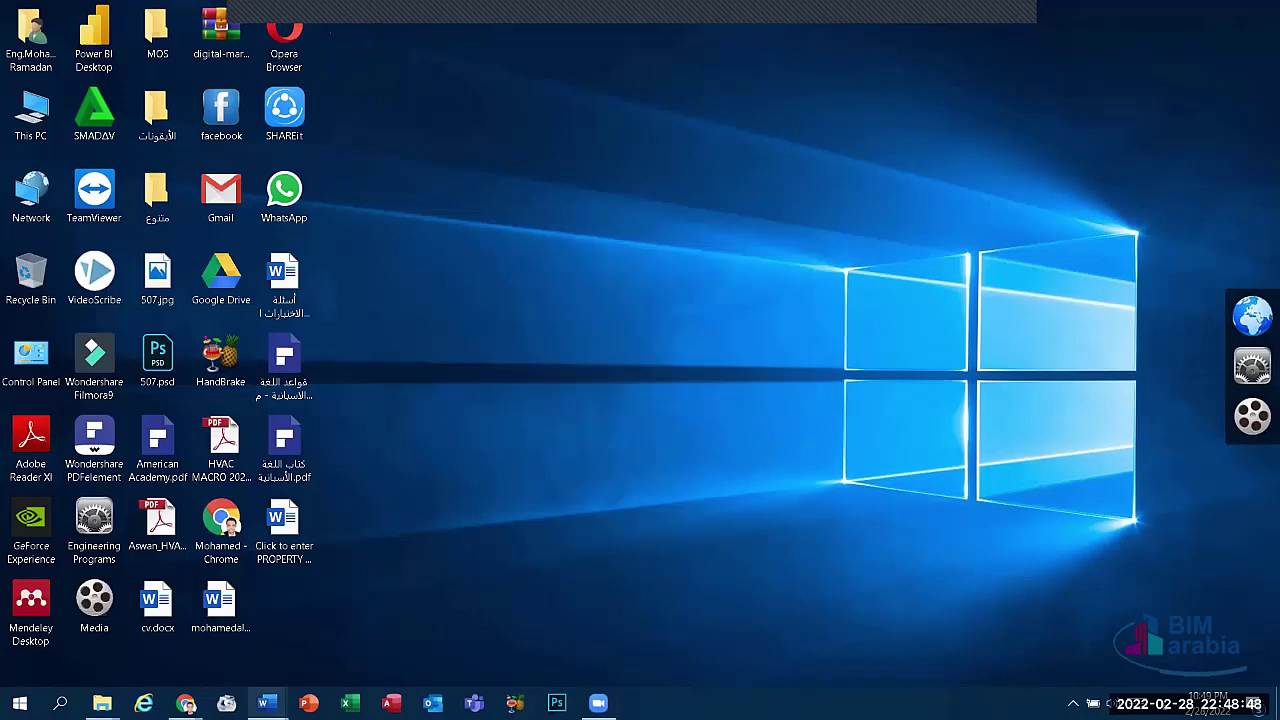
- Switch to Document9 and show the Save page of Word Options
{"action": "mouse_move", "coordinate": [265, 703]}
{"action": "left_click", "coordinate": [345, 630]}
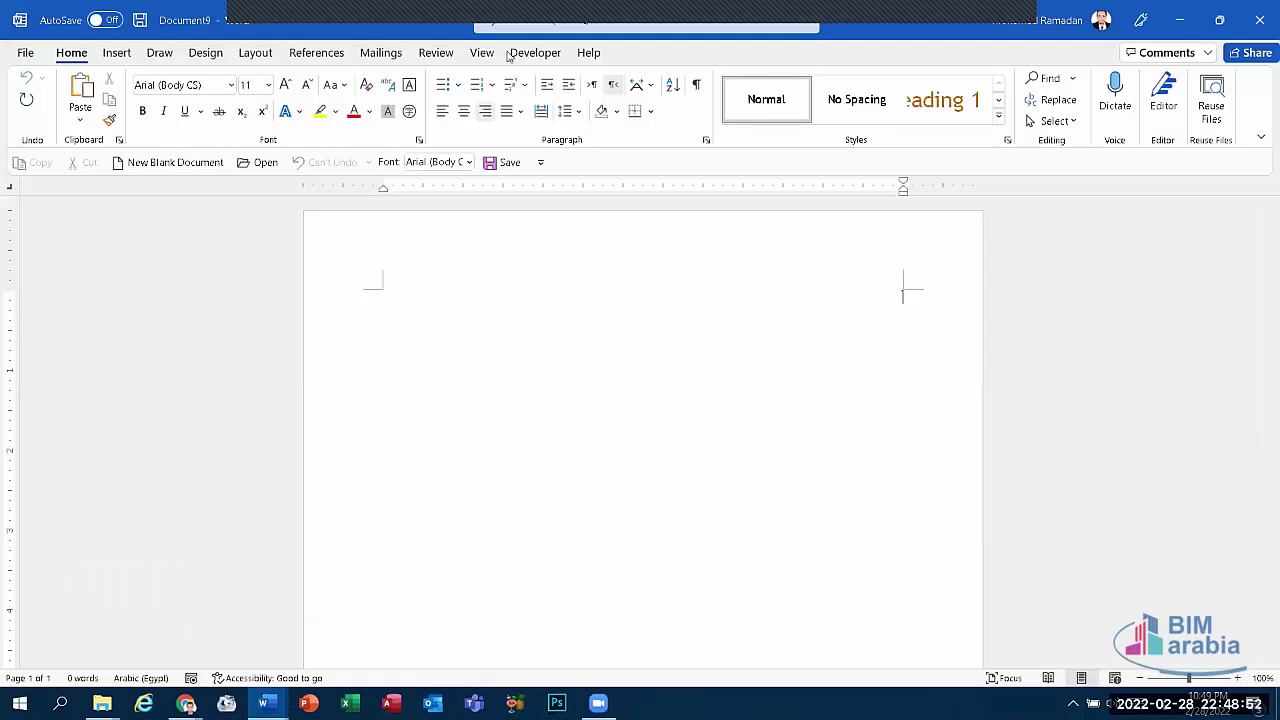
{"action": "left_click", "coordinate": [16, 52]}
{"action": "left_click", "coordinate": [43, 657]}
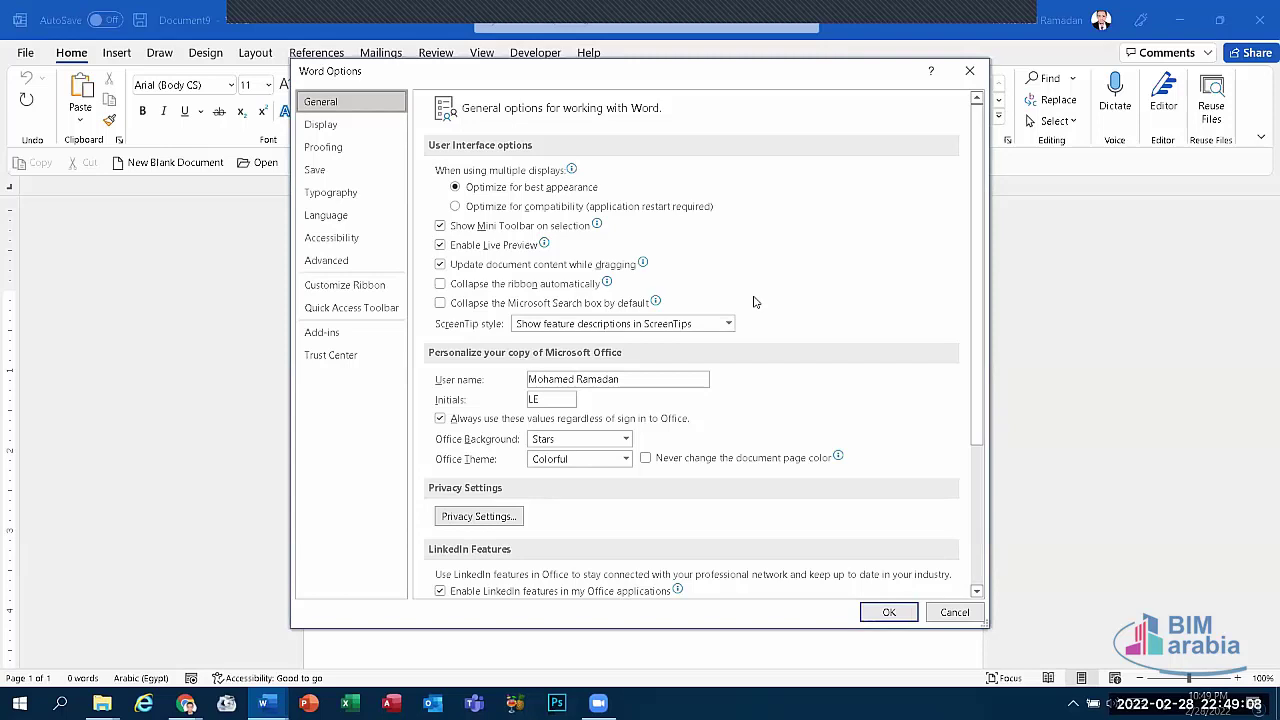
{"action": "left_click", "coordinate": [330, 172]}
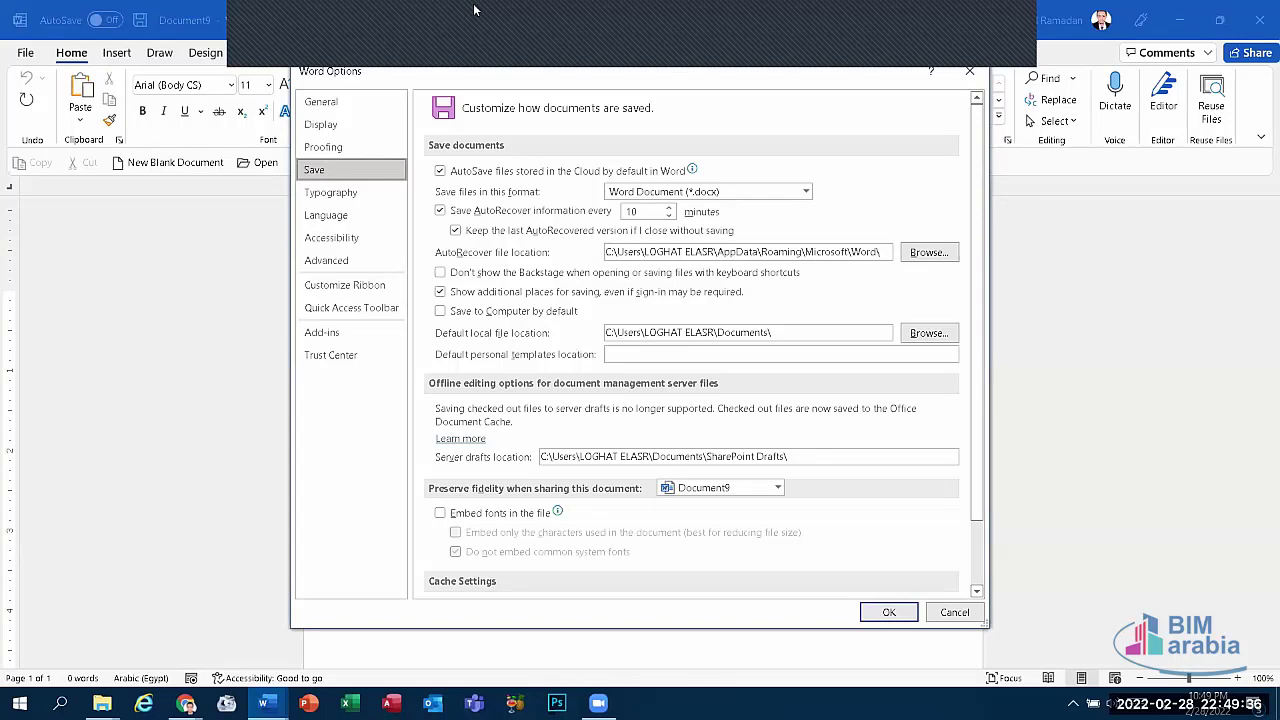
- Dismiss Word Options without altering the .docx format or 10-minute AutoRecover settings
{"action": "left_click", "coordinate": [583, 38]}
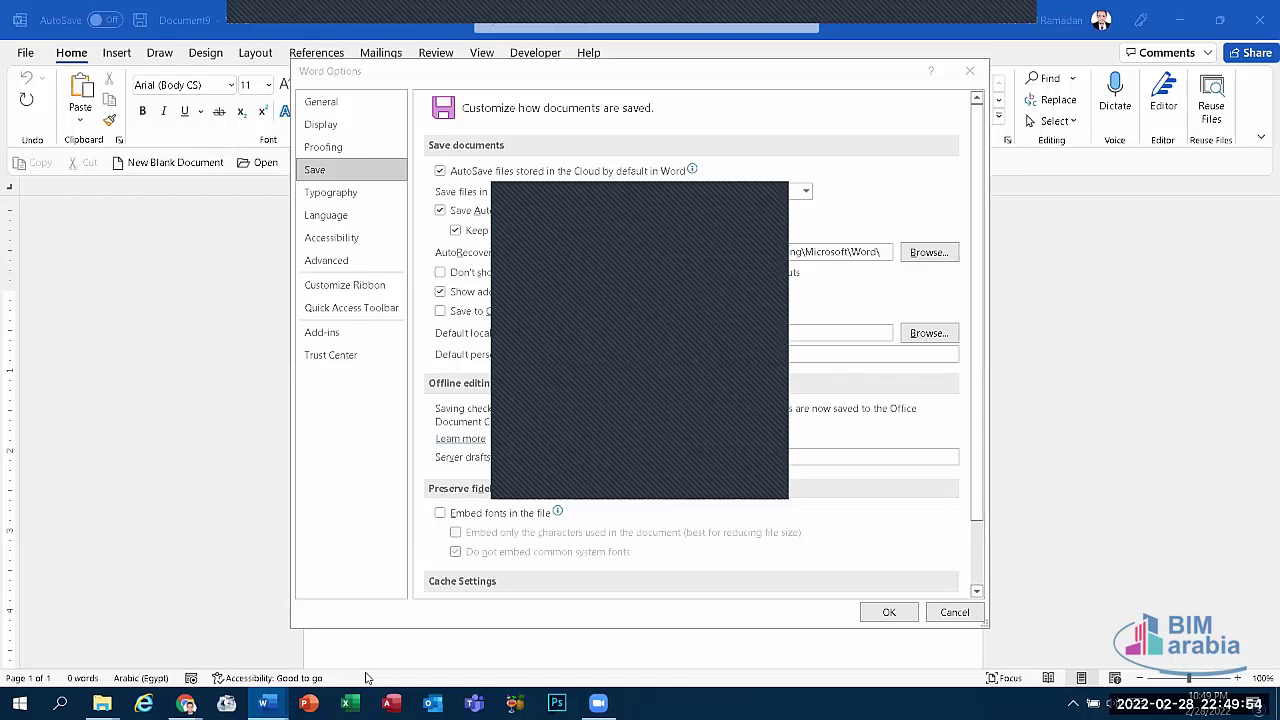
{"action": "left_click", "coordinate": [588, 191]}
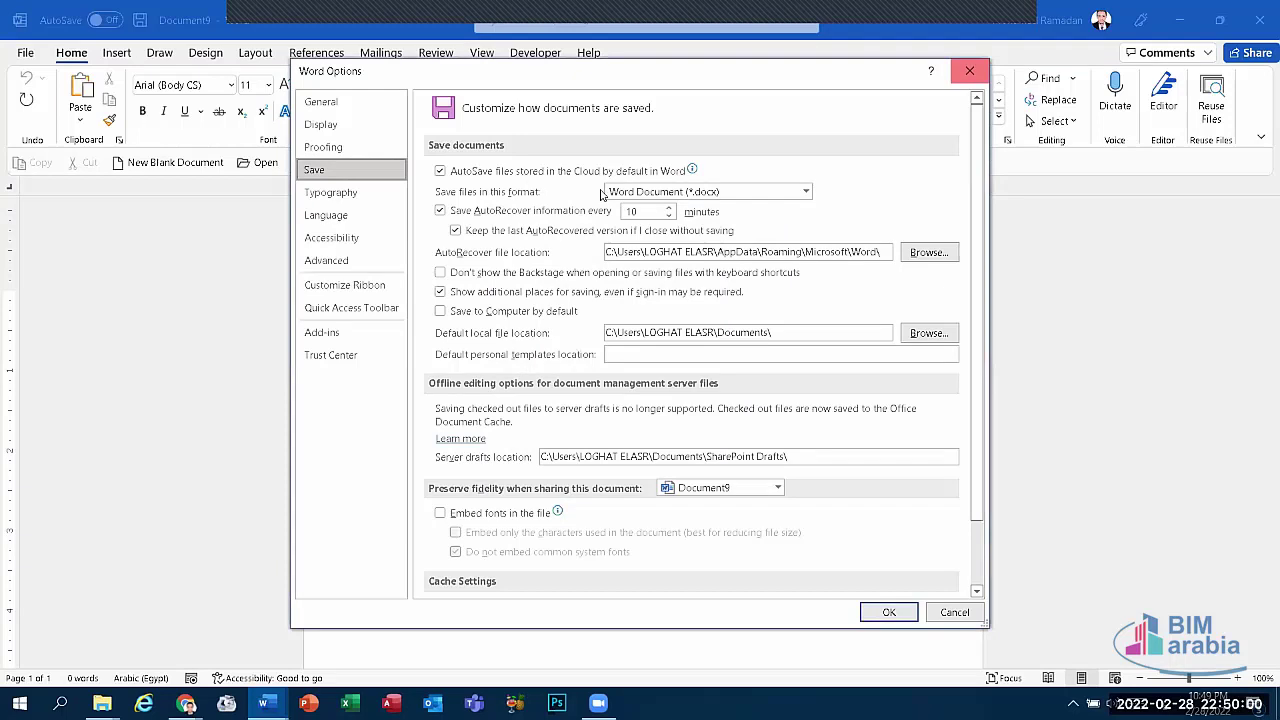
{"action": "key", "text": "Escape"}
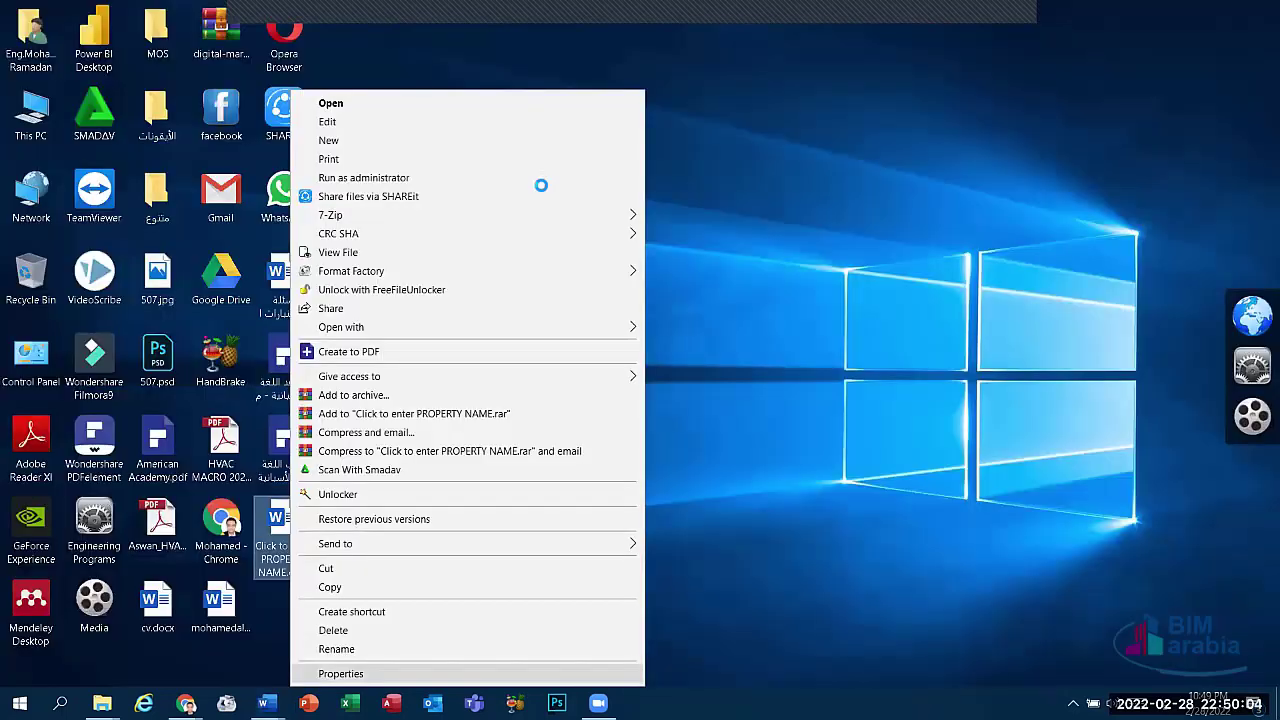
- View the properties of Click to enter PROPERTY NAME.docx, then close them
{"action": "key", "text": "Return"}
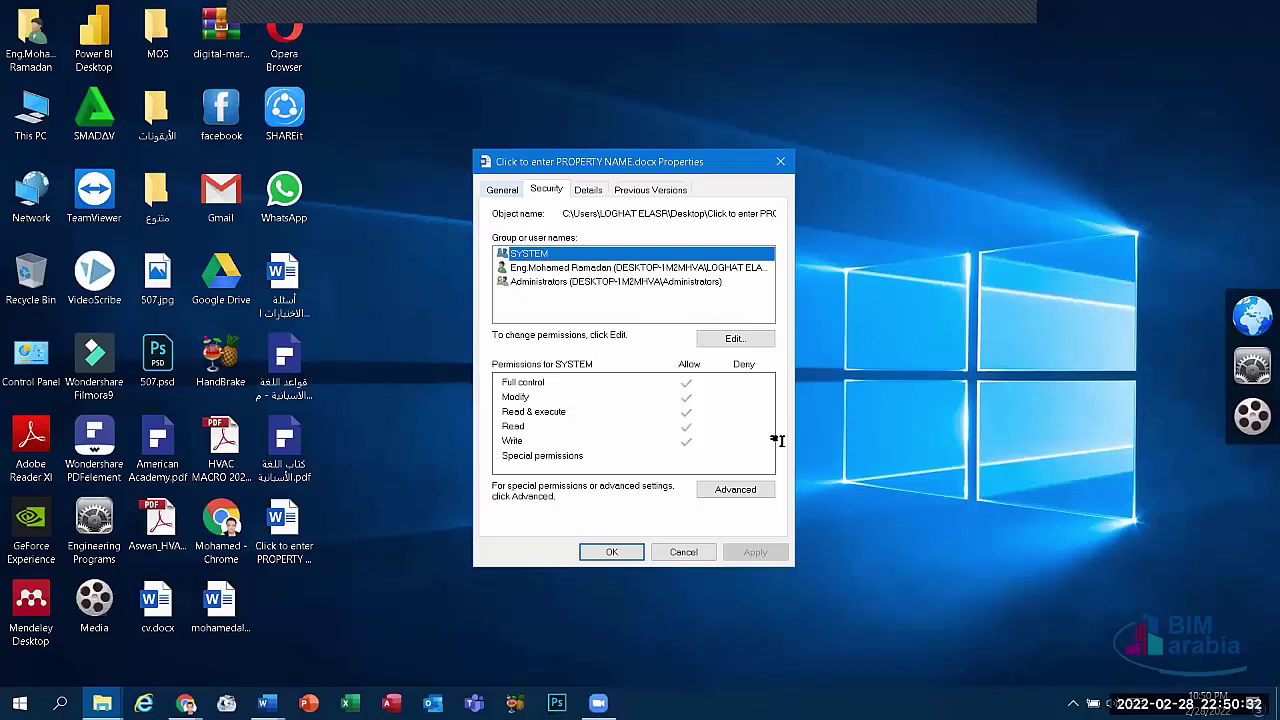
{"action": "key", "text": "Escape"}
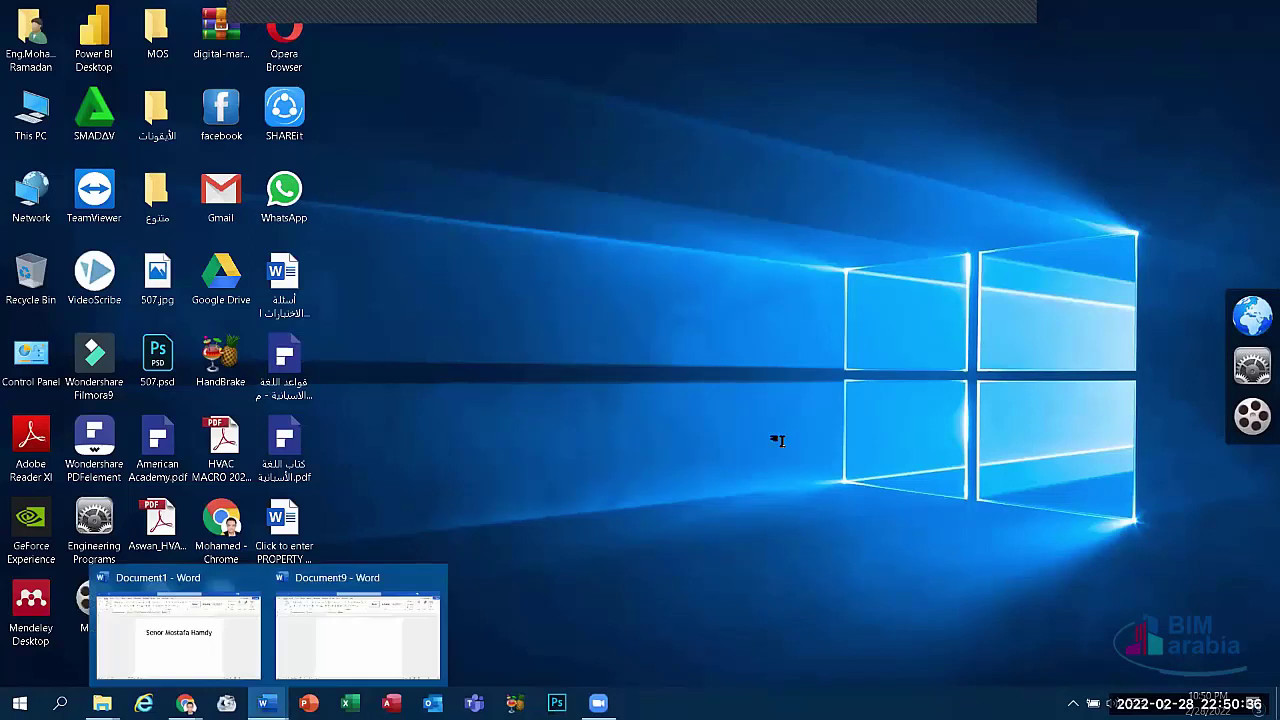
- In Document9, type and erase 'بيان', then reopen Word Options via Alt+F, T
{"action": "left_click", "coordinate": [357, 630]}
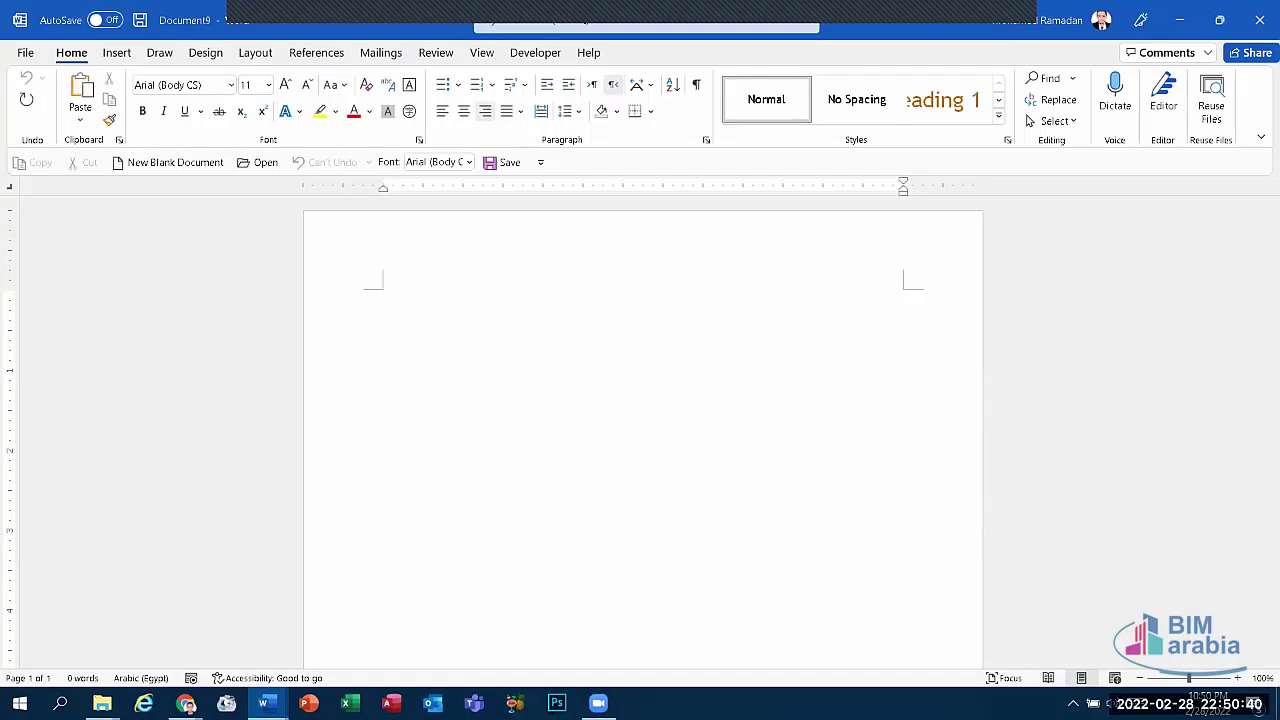
{"action": "type", "text": "بيان"}
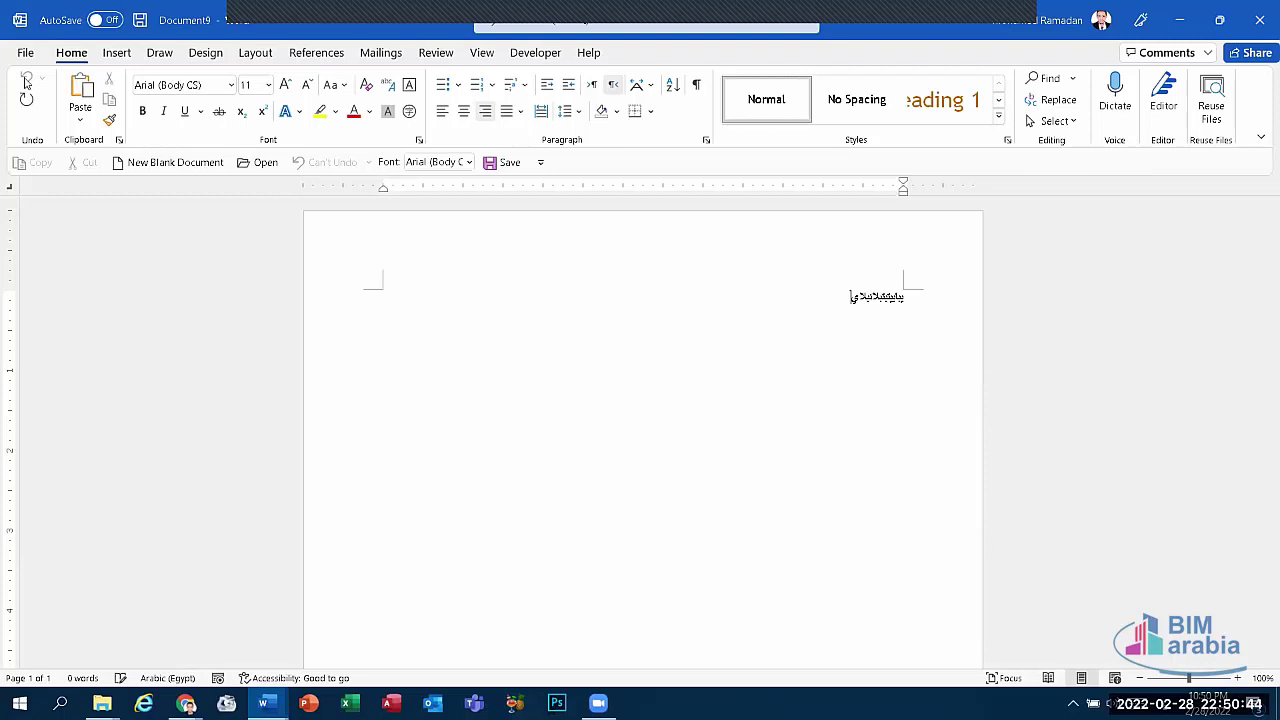
{"action": "key", "text": "BackSpace"}
{"action": "key", "text": "BackSpace"}
{"action": "key", "text": "BackSpace"}
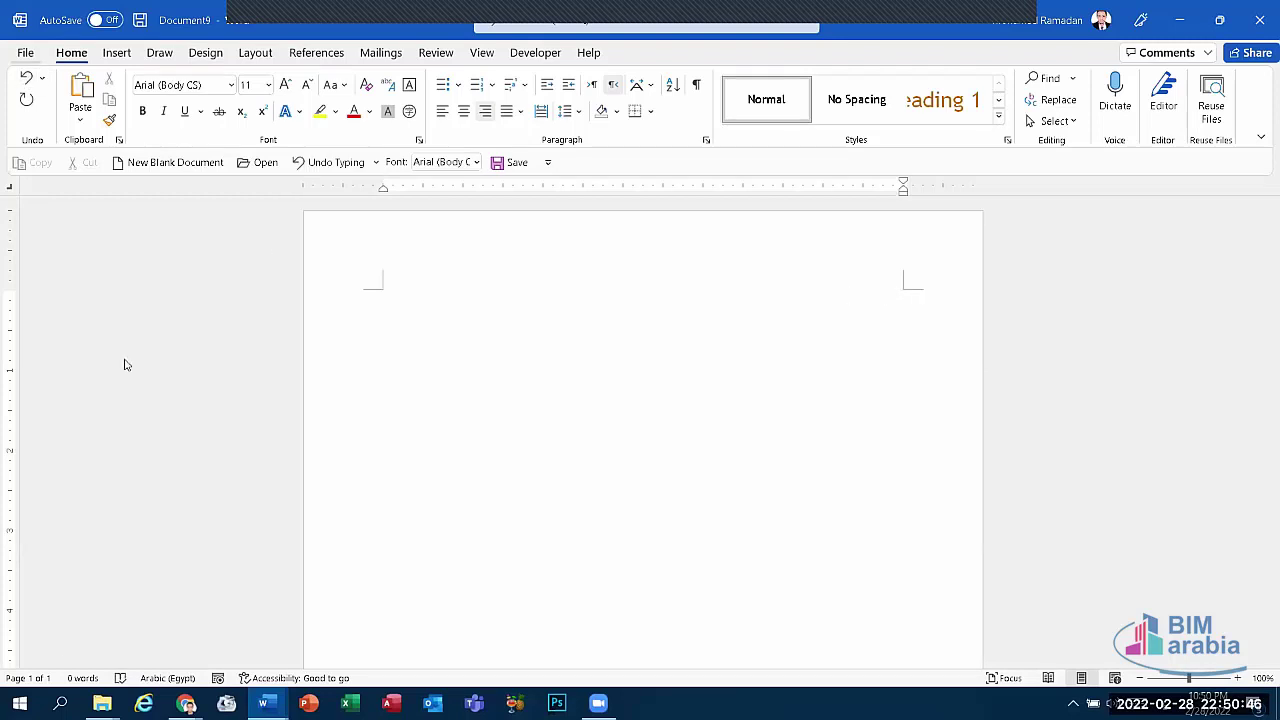
{"action": "key", "text": "alt+f"}
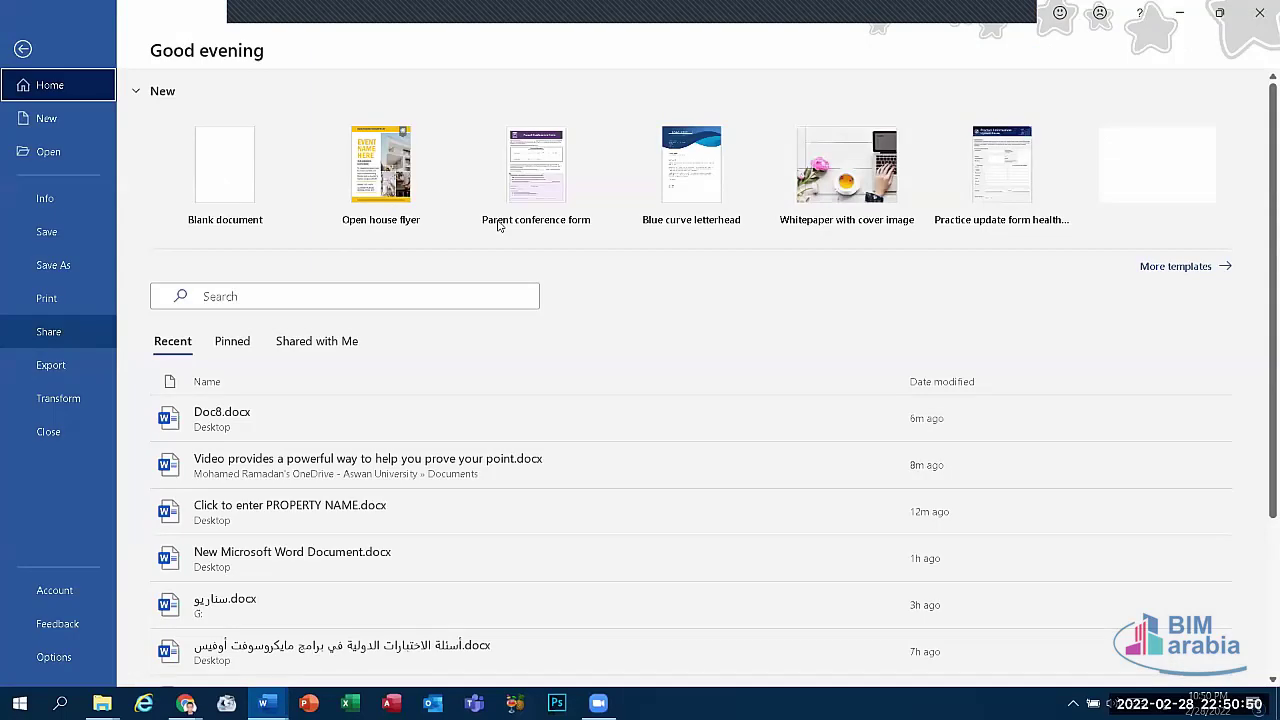
{"action": "key", "text": "t"}
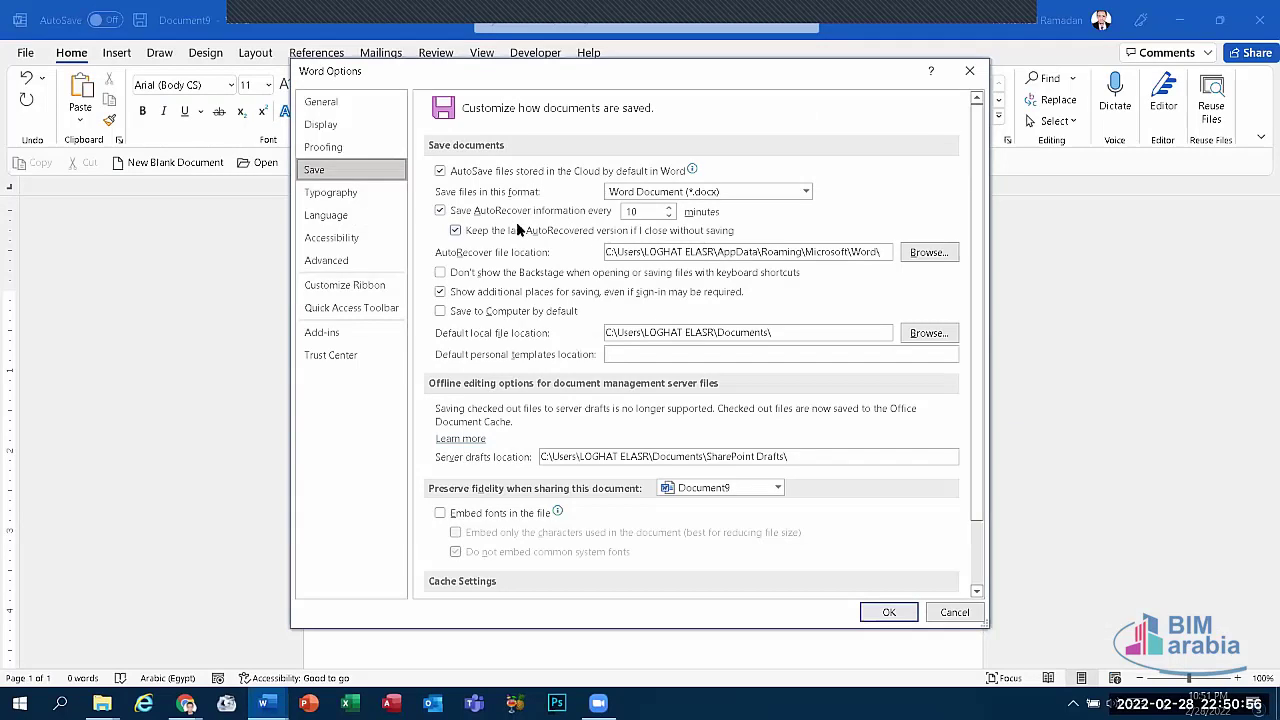
- Browse for the AutoRecover file location and choose the Desktop folder
{"action": "double_click", "coordinate": [648, 214]}
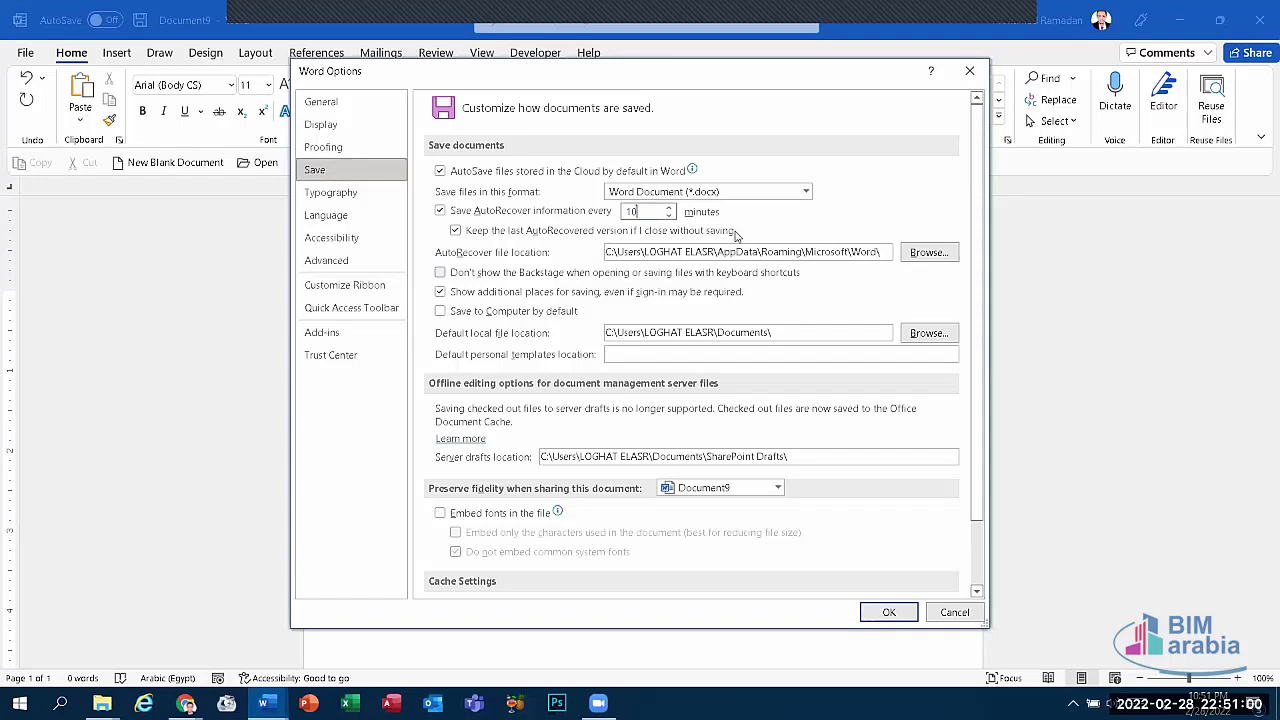
{"action": "key", "text": "Tab"}
{"action": "left_click", "coordinate": [927, 253]}
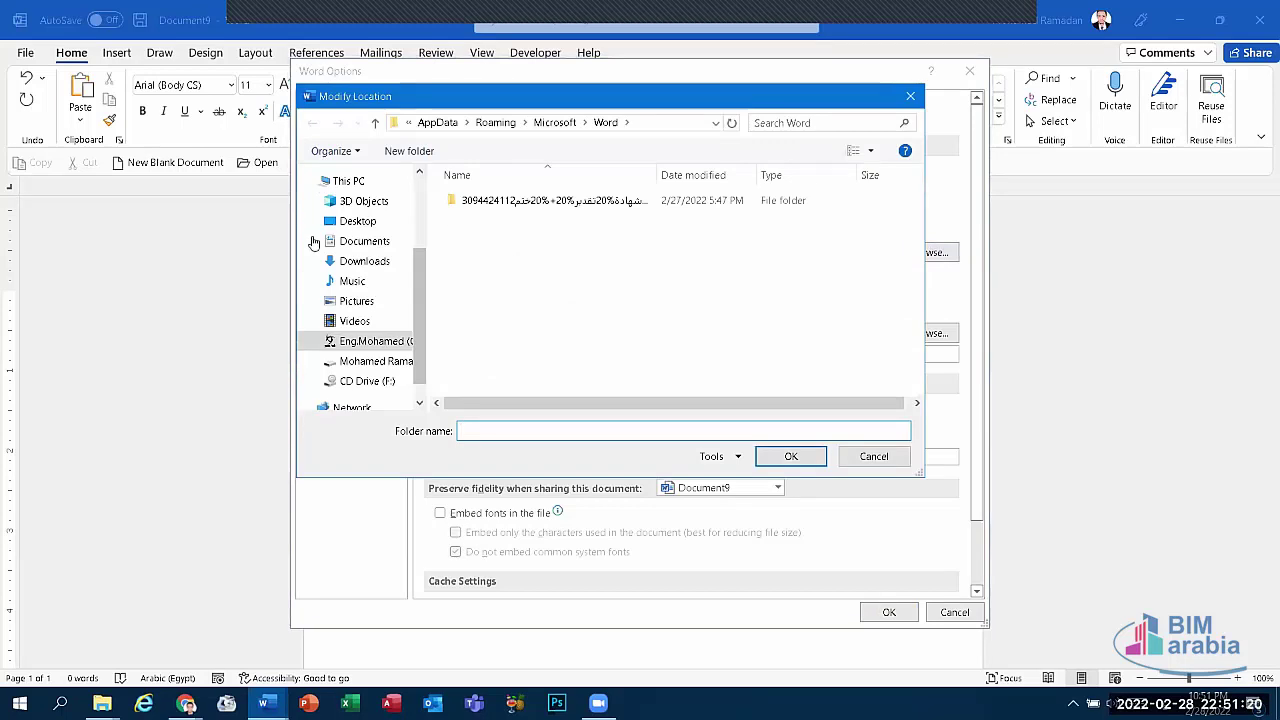
{"action": "mouse_move", "coordinate": [365, 240]}
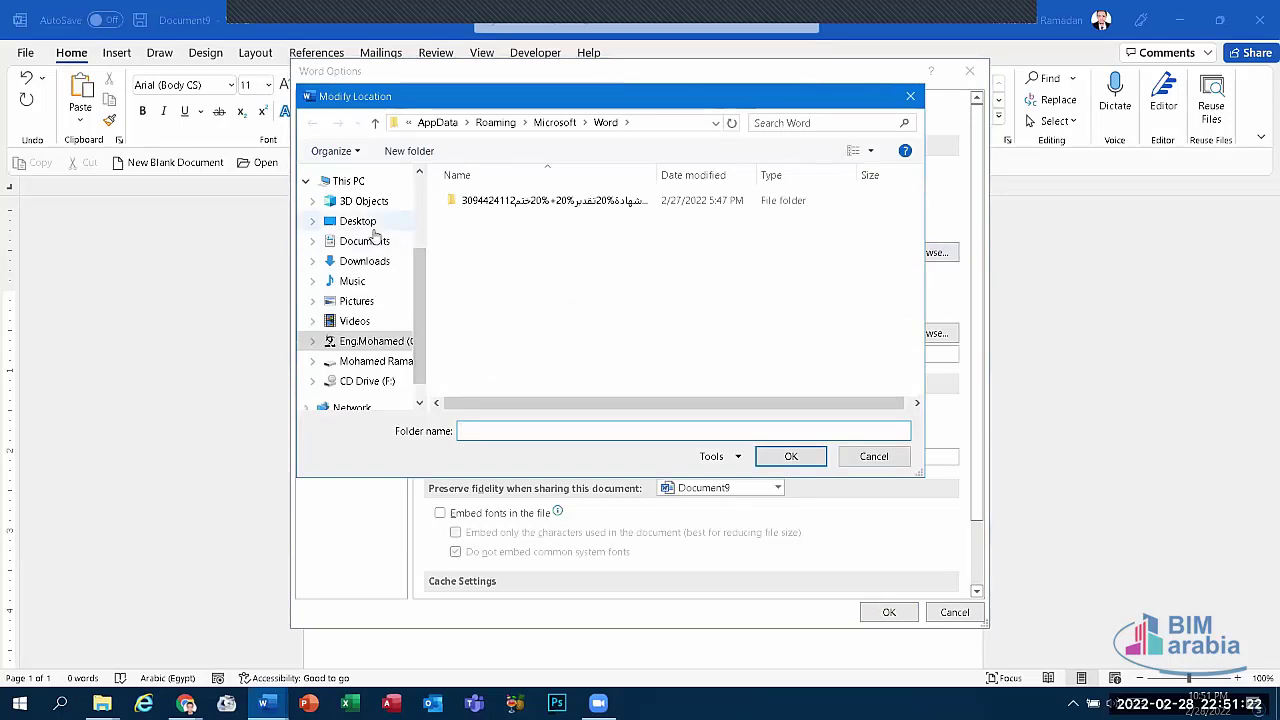
{"action": "left_click", "coordinate": [366, 222]}
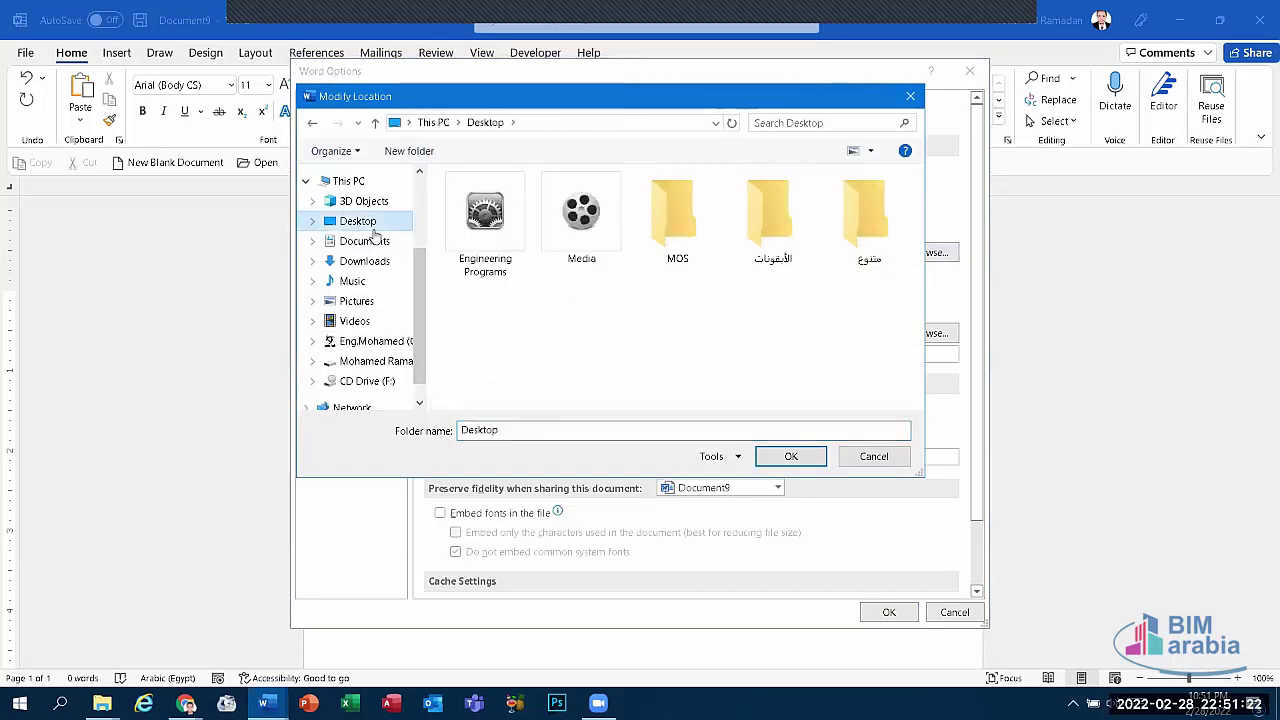
{"action": "left_click", "coordinate": [811, 458]}
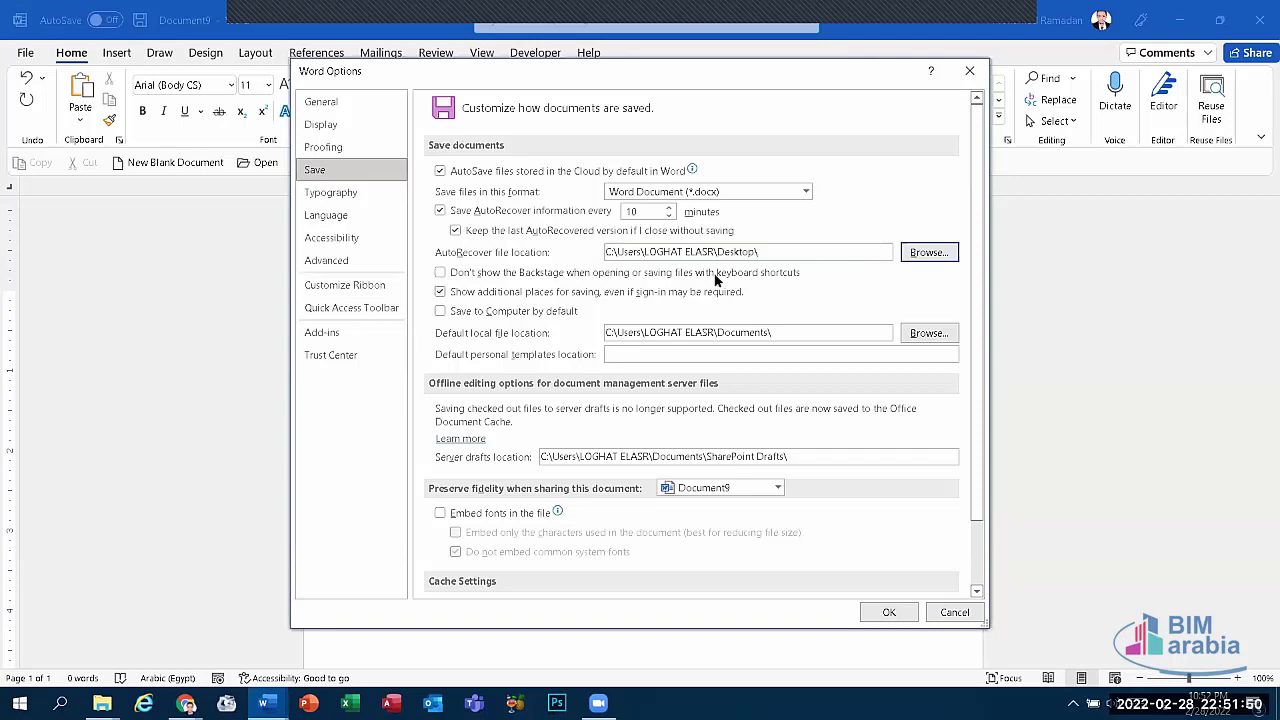
{"action": "left_click", "coordinate": [768, 252]}
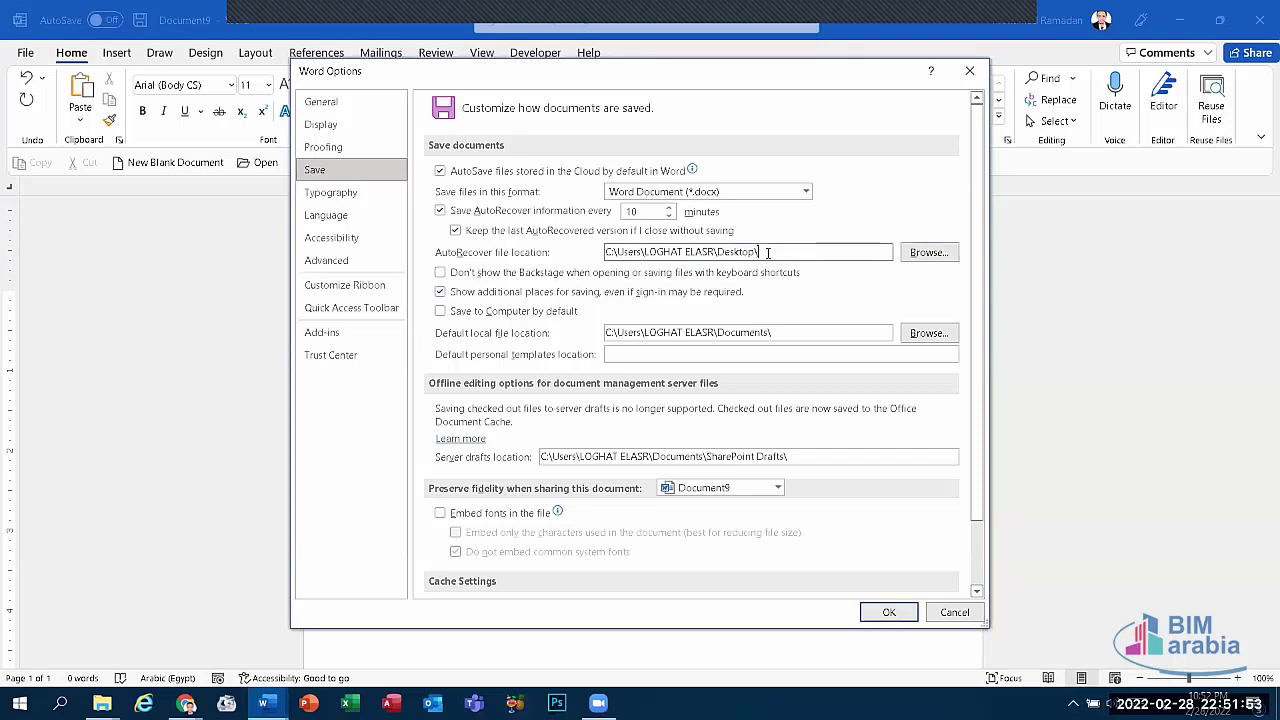
{"action": "left_click", "coordinate": [785, 333]}
{"action": "left_click", "coordinate": [889, 612]}
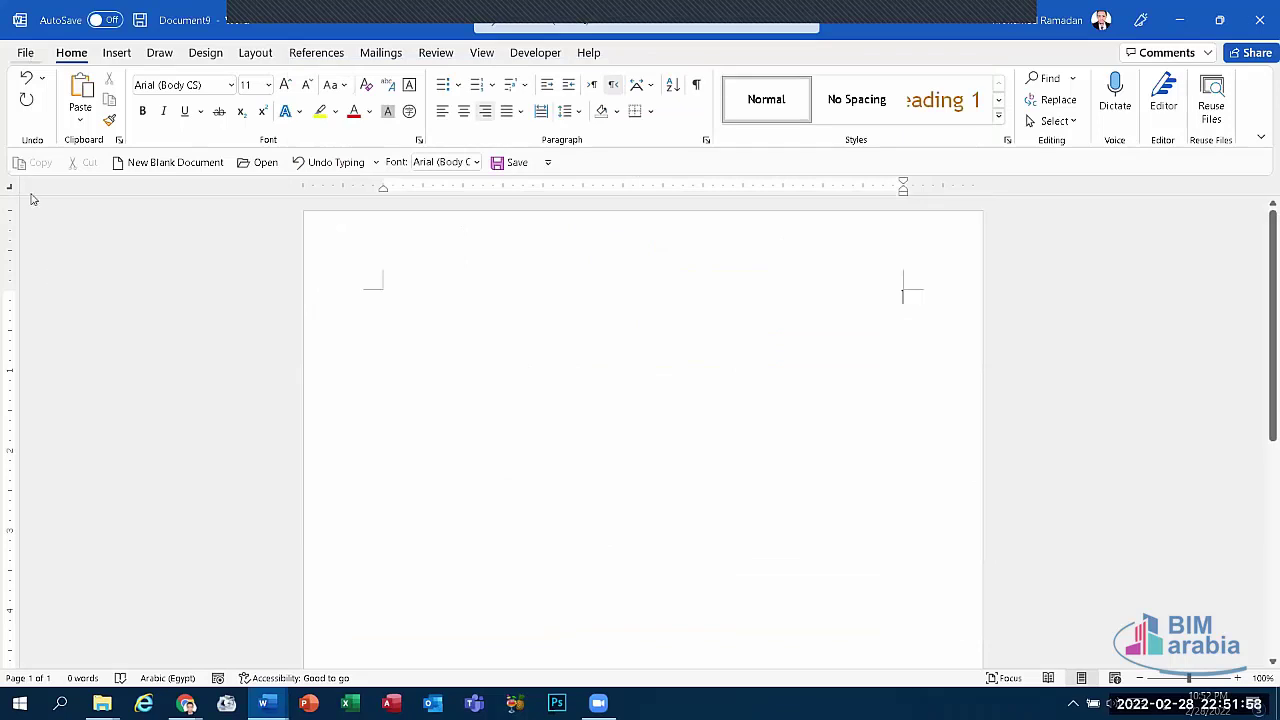
{"action": "key", "text": "alt+f"}
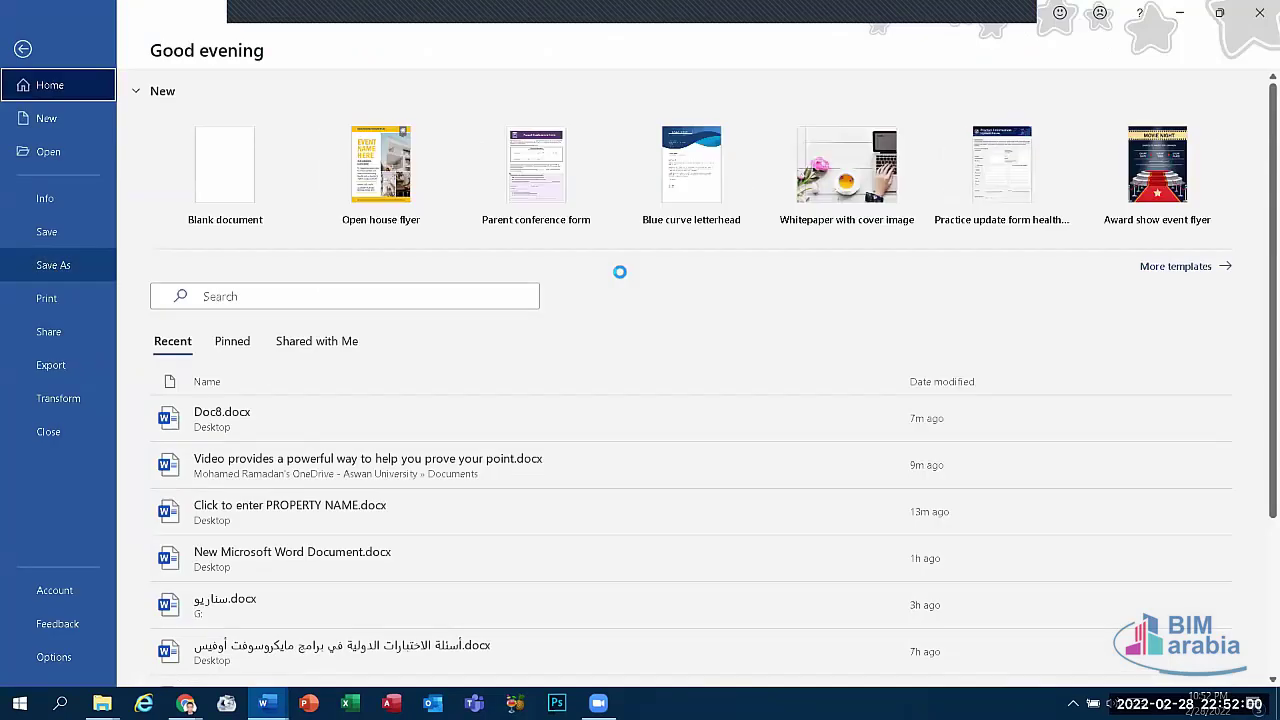
{"action": "key", "text": "F12"}
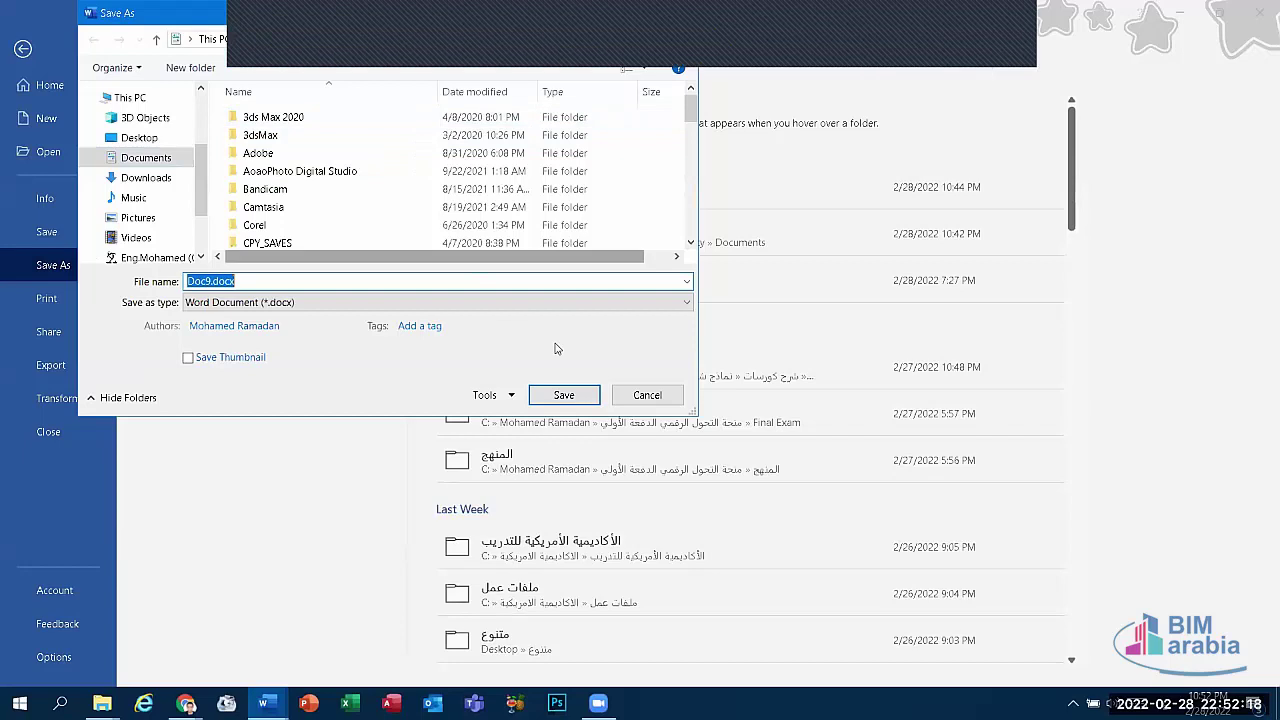
{"action": "key", "text": "Escape"}
{"action": "left_click", "coordinate": [55, 657]}
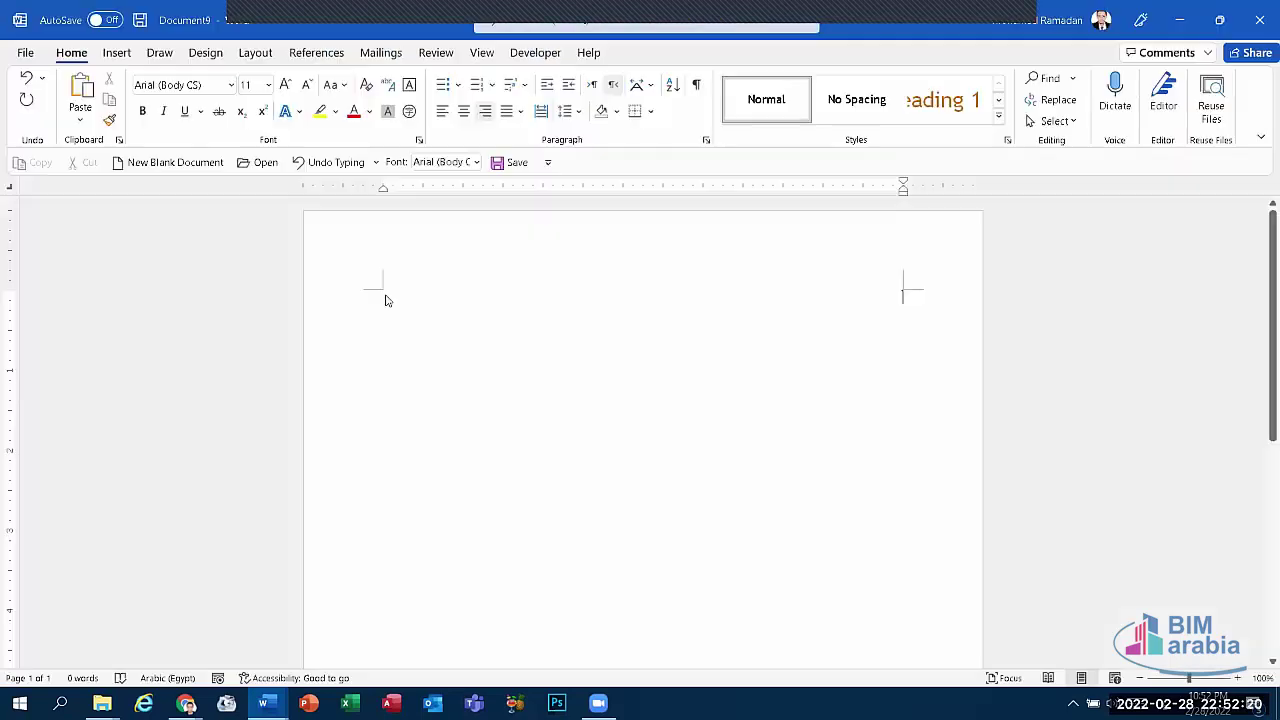
{"action": "left_click", "coordinate": [315, 170]}
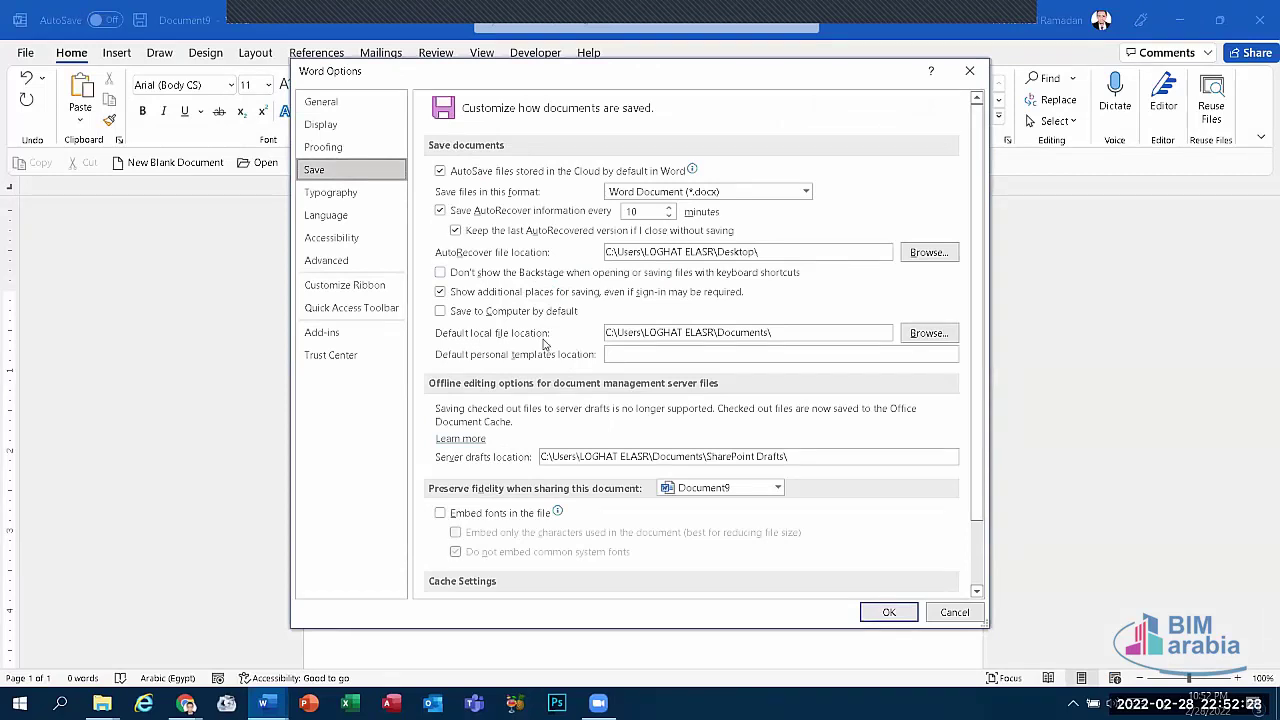
- Browse to the Desktop folder and set it as the default local file location
{"action": "left_click", "coordinate": [935, 334]}
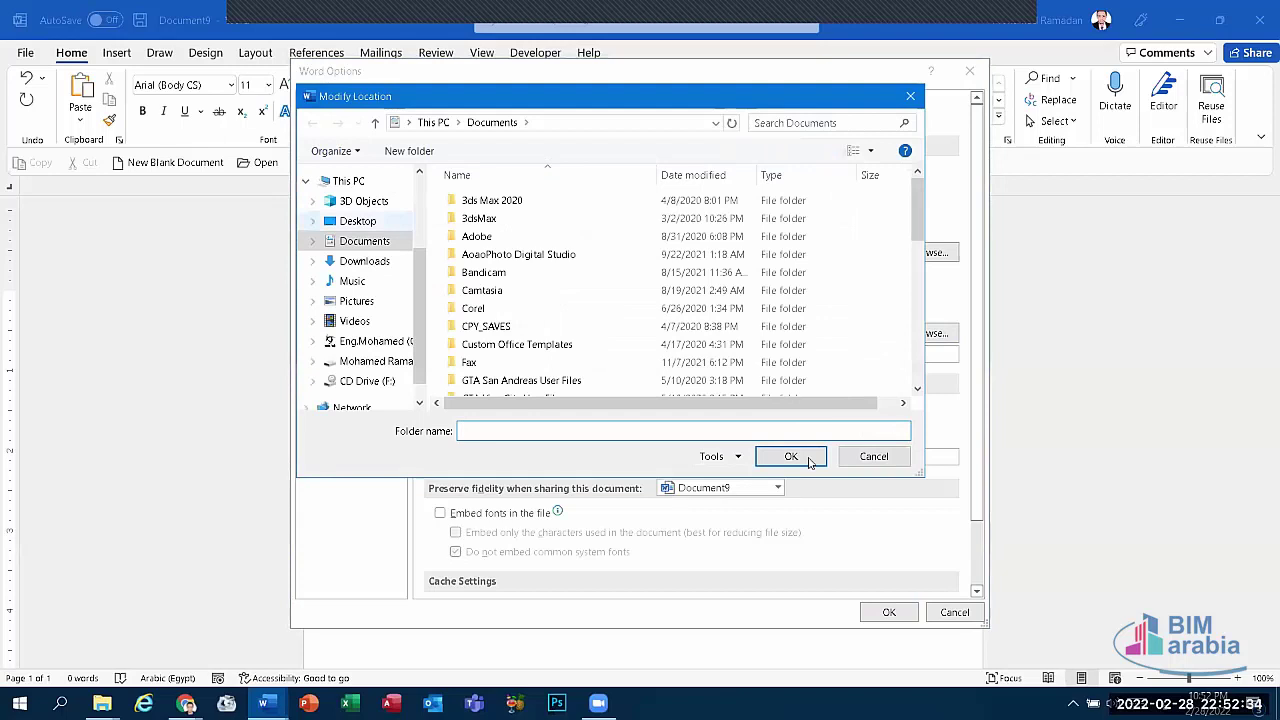
{"action": "left_click", "coordinate": [807, 457]}
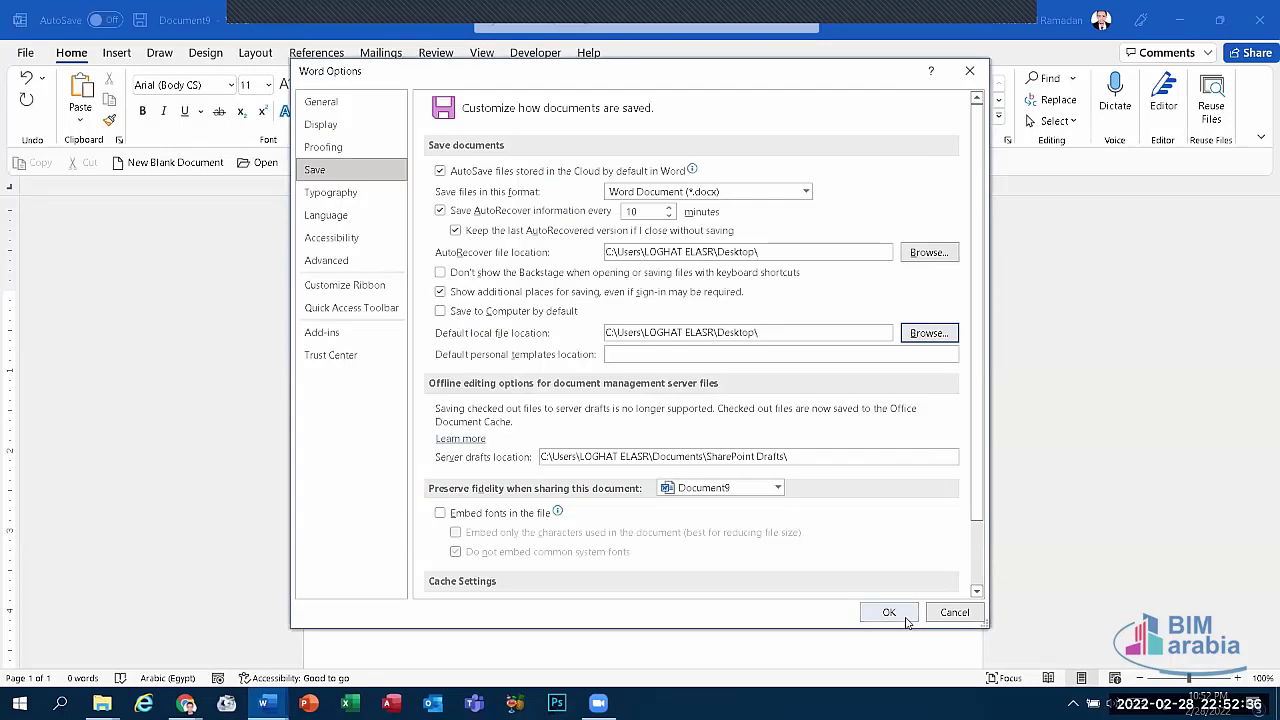
- Apply the options and confirm the Save As dialog opens in Desktop, then cancel
{"action": "key", "text": "Return"}
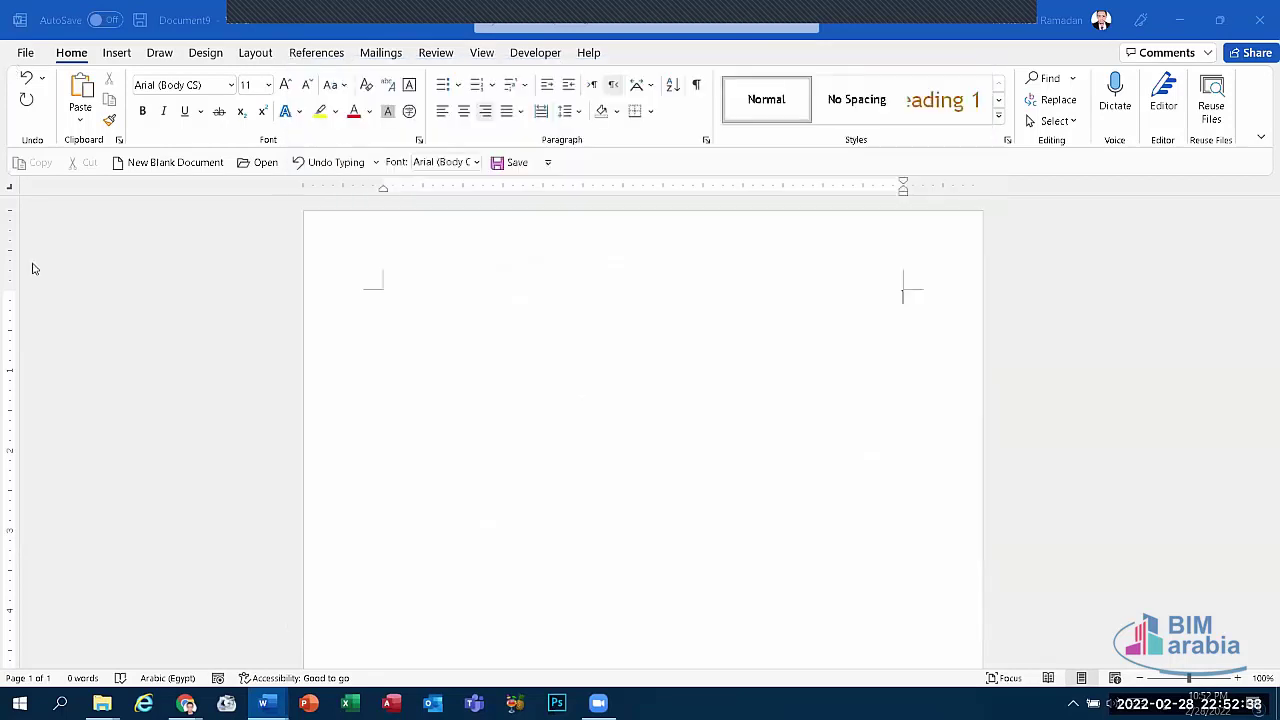
{"action": "key", "text": "ctrl+s"}
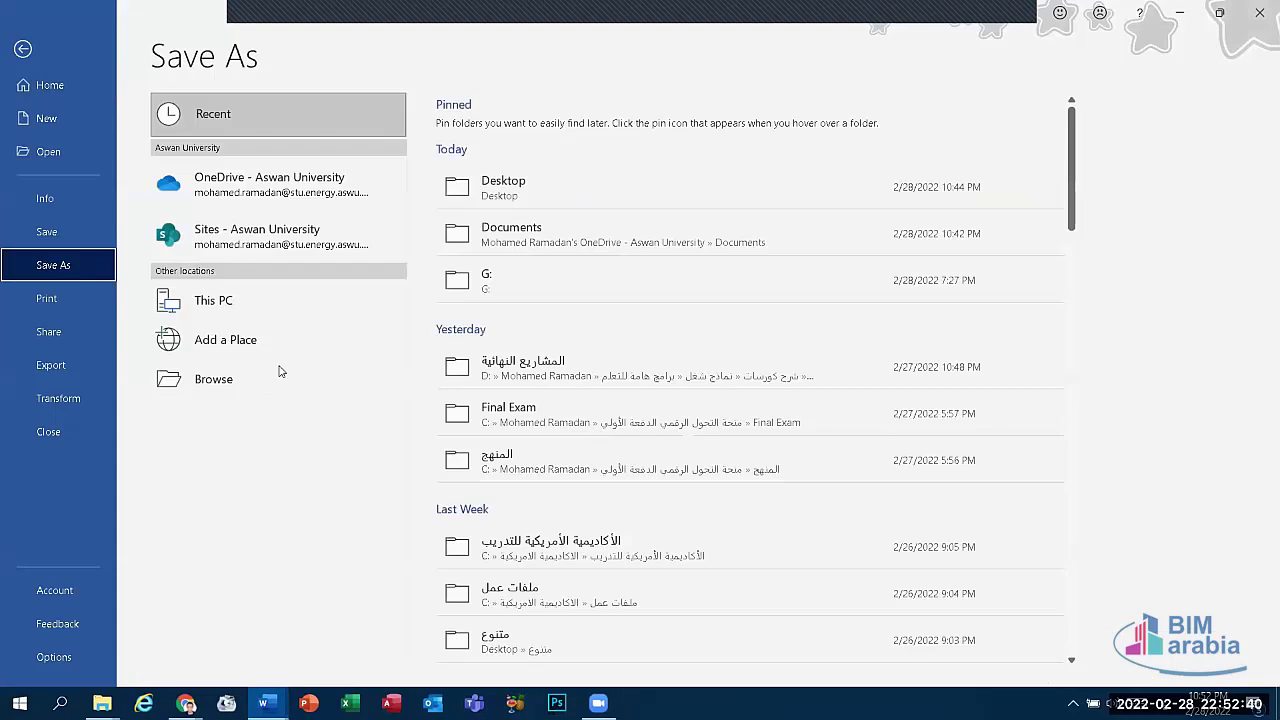
{"action": "left_click", "coordinate": [279, 368]}
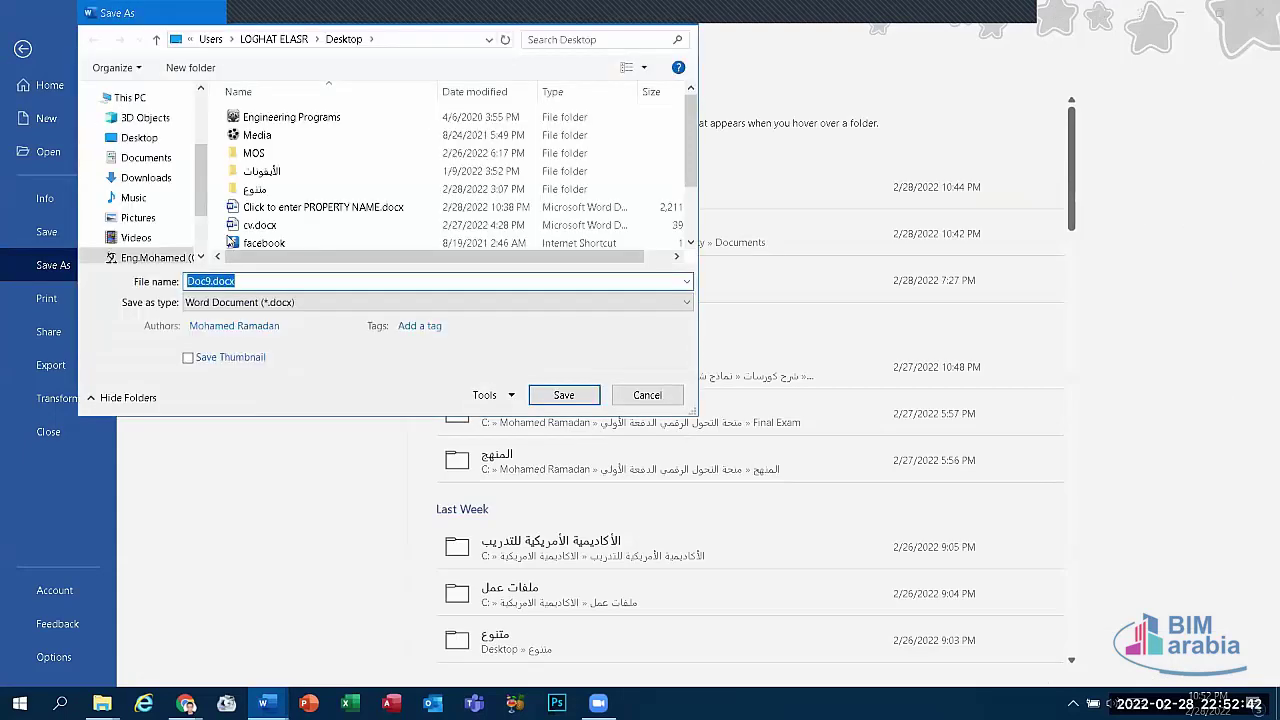
{"action": "scroll", "coordinate": [320, 189], "scroll_direction": "down", "scroll_amount": 2}
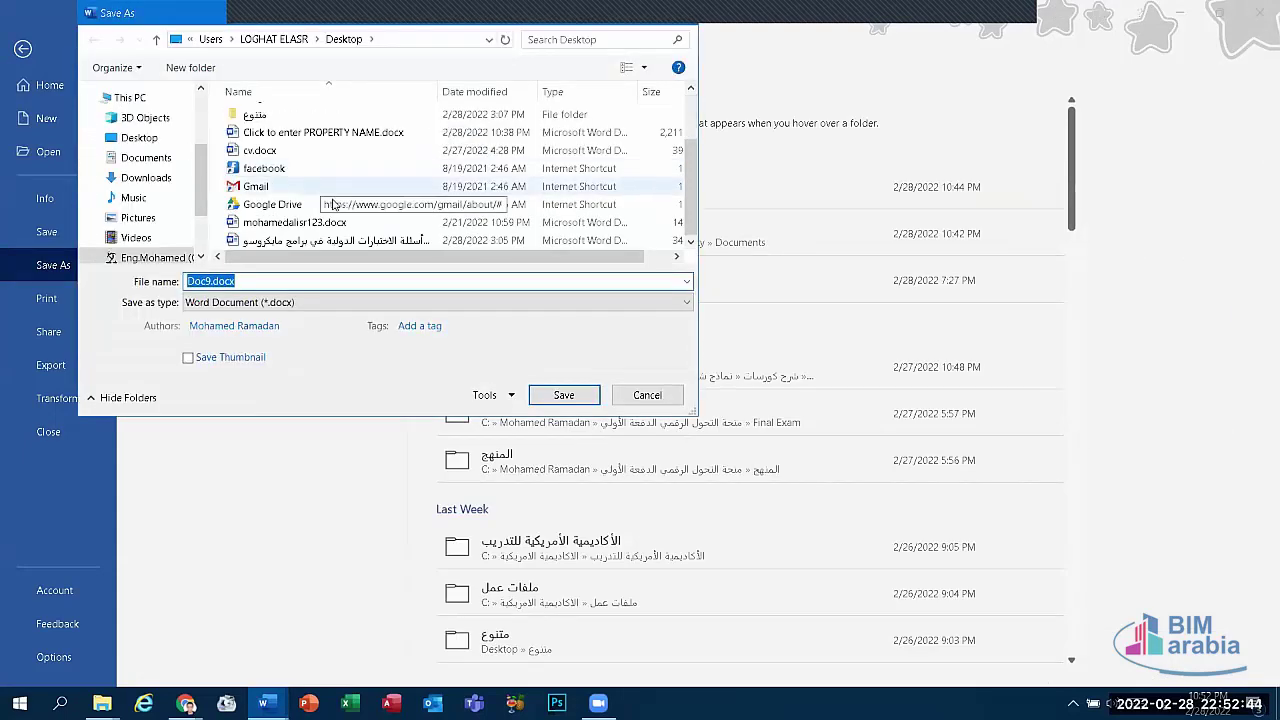
{"action": "scroll", "coordinate": [320, 189], "scroll_direction": "up", "scroll_amount": 2}
{"action": "scroll", "coordinate": [320, 190], "scroll_direction": "down", "scroll_amount": 2}
{"action": "scroll", "coordinate": [318, 194], "scroll_direction": "up", "scroll_amount": 2}
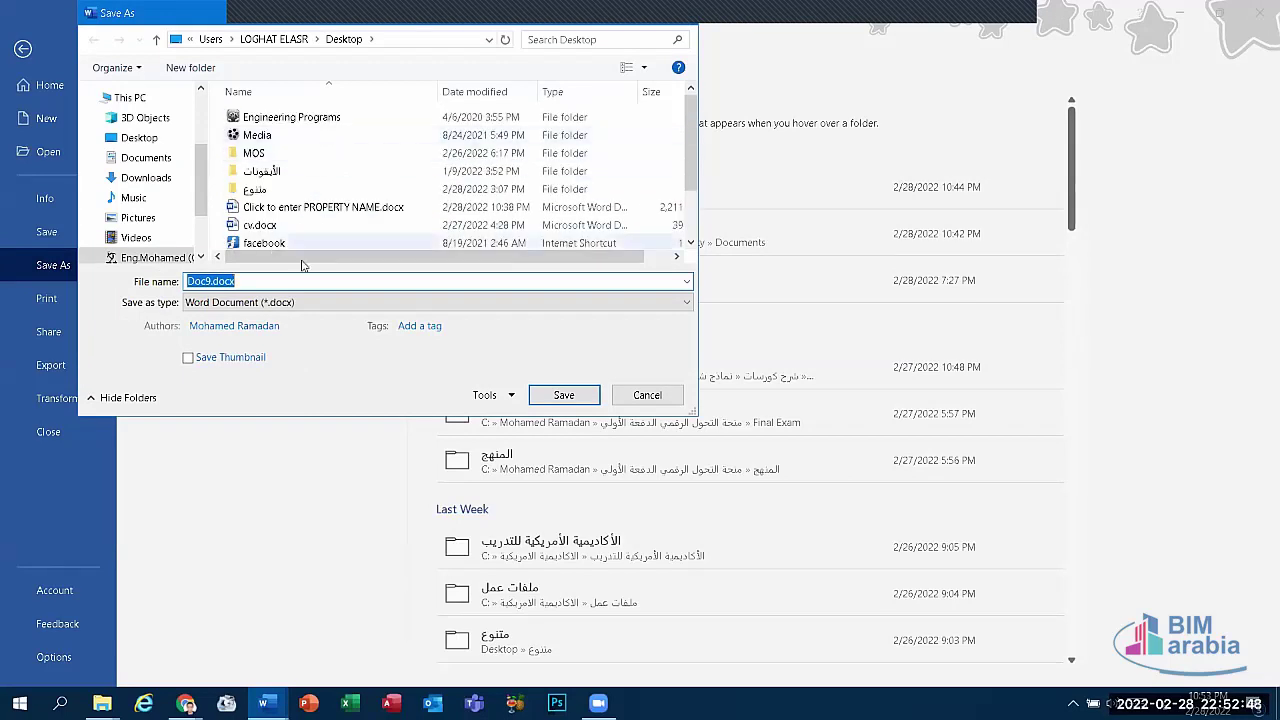
{"action": "scroll", "coordinate": [458, 206], "scroll_direction": "down", "scroll_amount": 2}
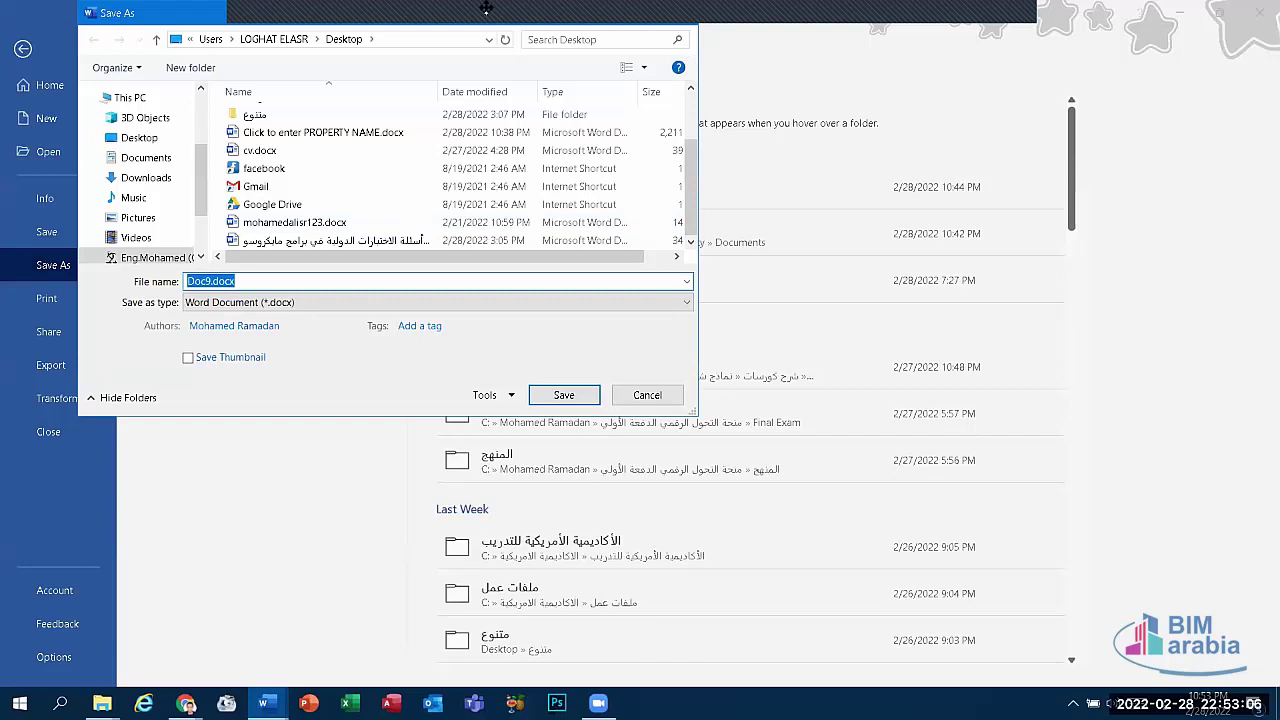
{"action": "key", "text": "Escape"}
- Reopen Word Options on the Language page showing English display and Arabic (Egypt) authoring languages
{"action": "left_click", "coordinate": [47, 657]}
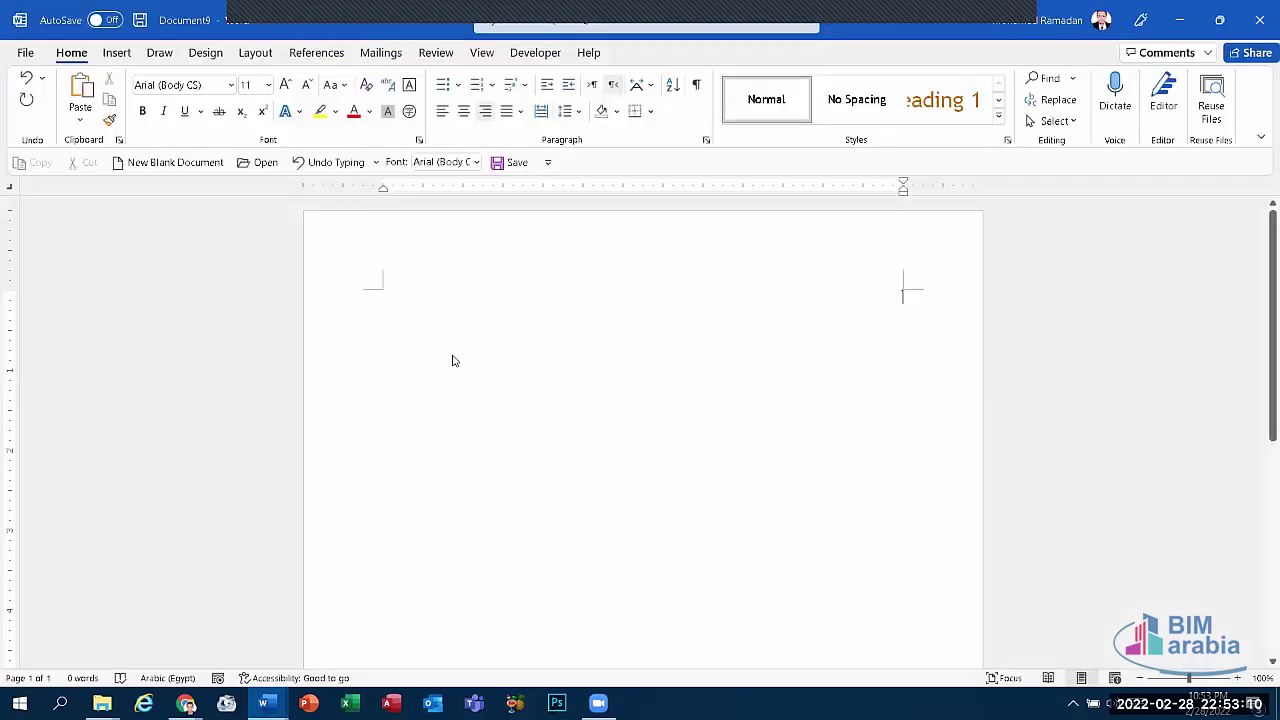
{"action": "key", "text": "Down"}
{"action": "key", "text": "Down"}
{"action": "key", "text": "Down"}
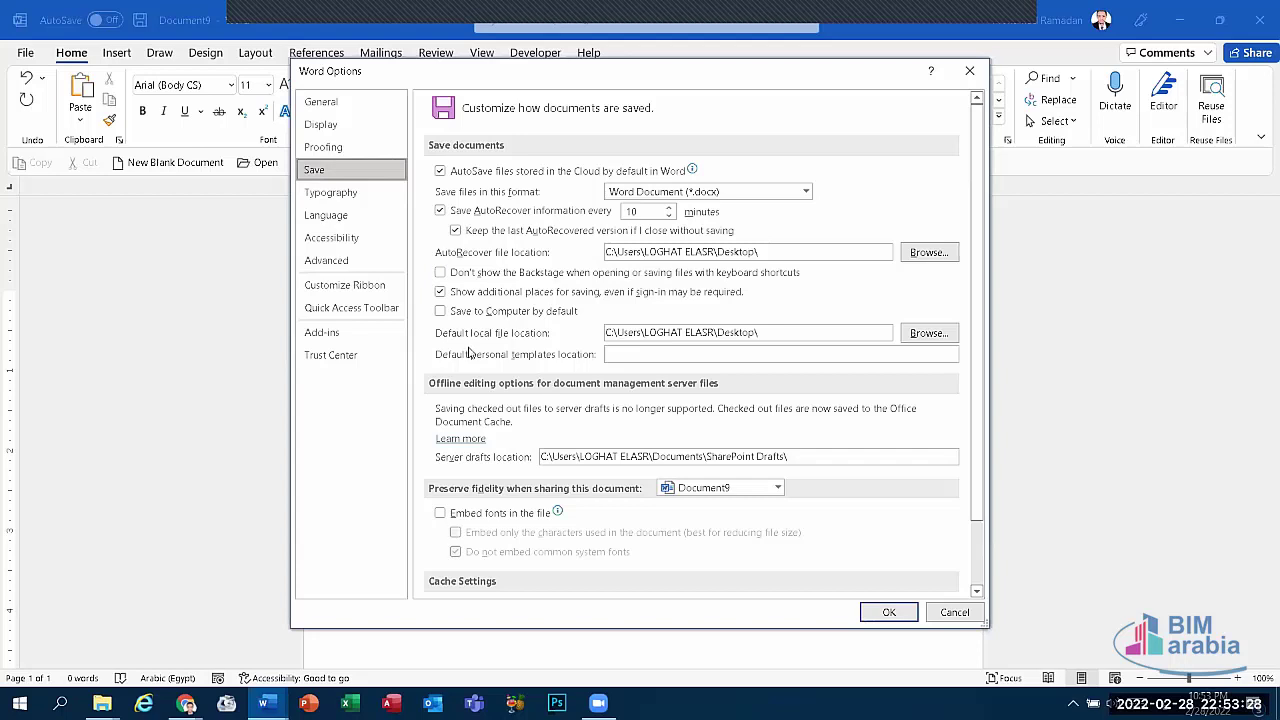
{"action": "scroll", "coordinate": [490, 352], "scroll_direction": "up", "scroll_amount": 2}
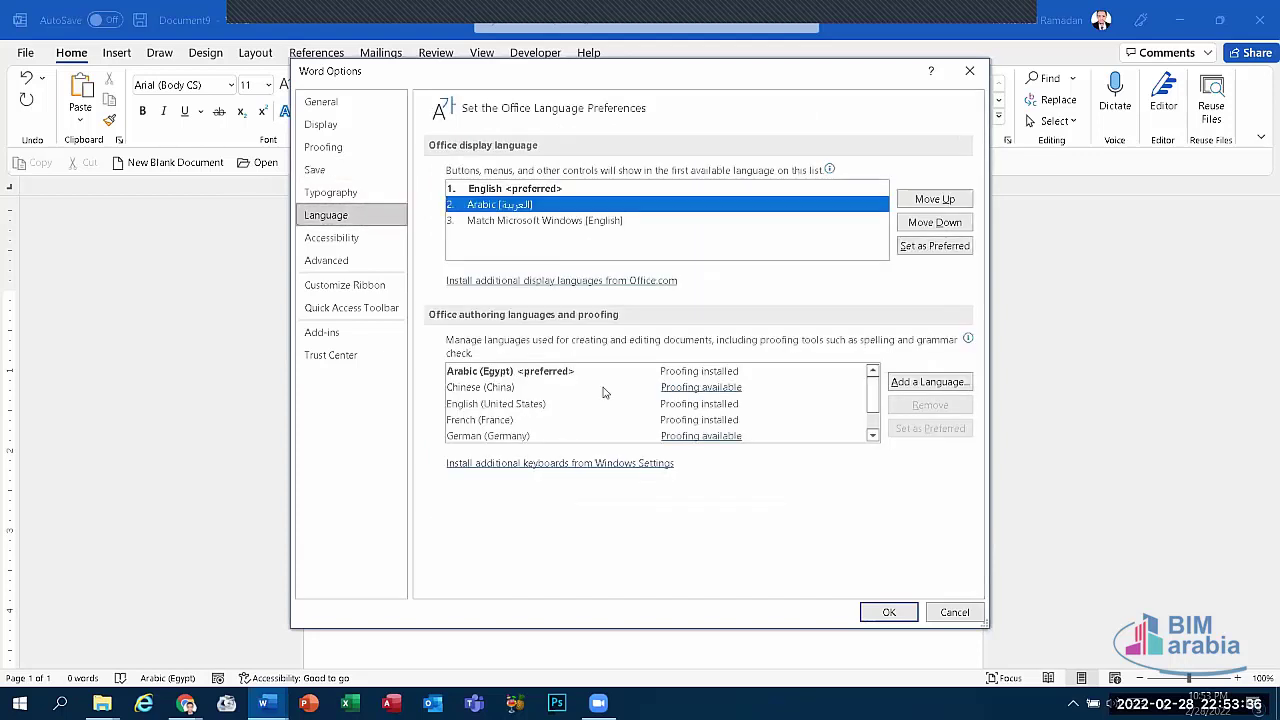
- Review the English, Arabic (Egypt) and Chinese (China) entries in the display and proofing language lists
{"action": "key", "text": "Down"}
{"action": "left_click", "coordinate": [505, 378]}
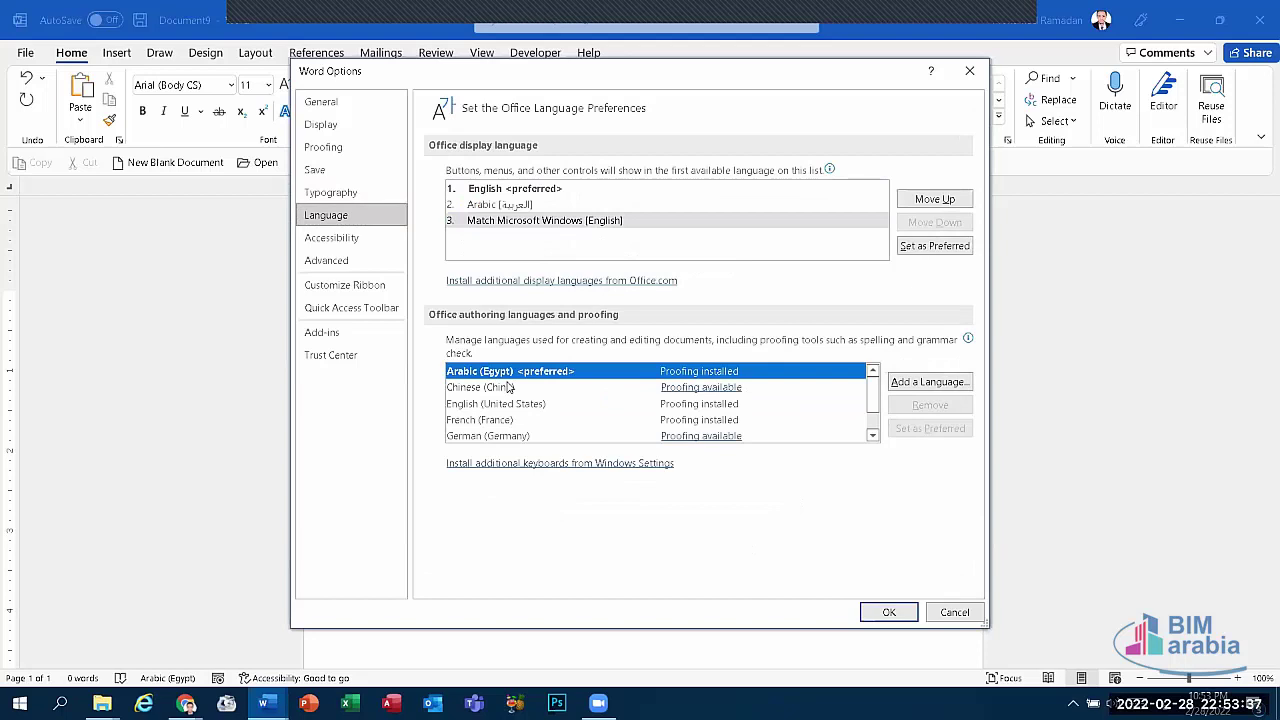
{"action": "key", "text": "Down"}
{"action": "left_click", "coordinate": [496, 196]}
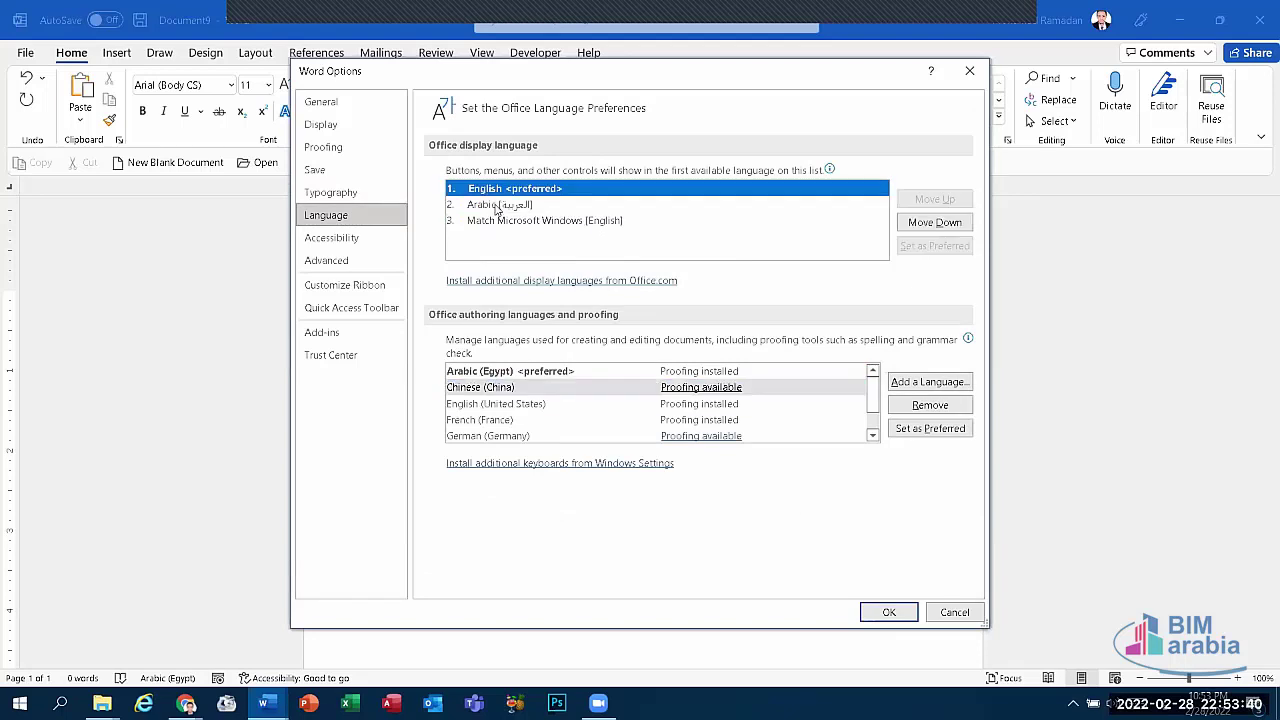
{"action": "key", "text": "Down"}
{"action": "key", "text": "Down"}
{"action": "key", "text": "Up"}
{"action": "key", "text": "Up"}
{"action": "key", "text": "Down"}
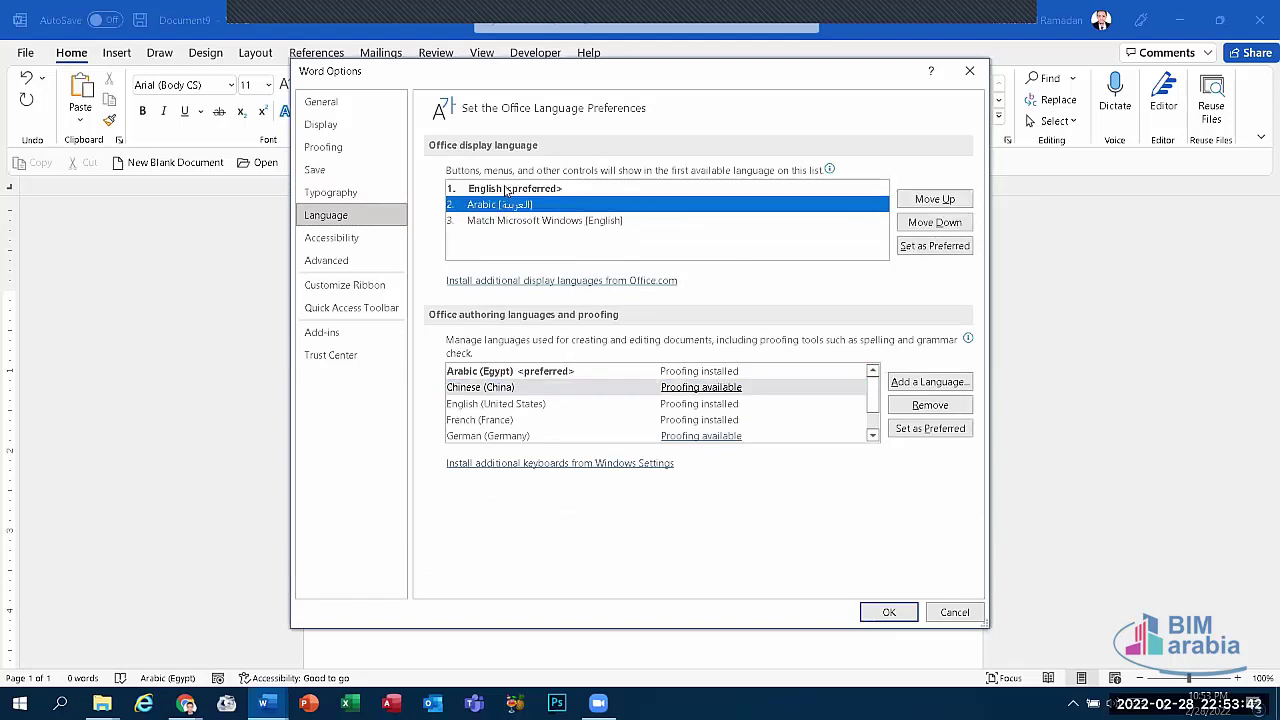
{"action": "key", "text": "Up"}
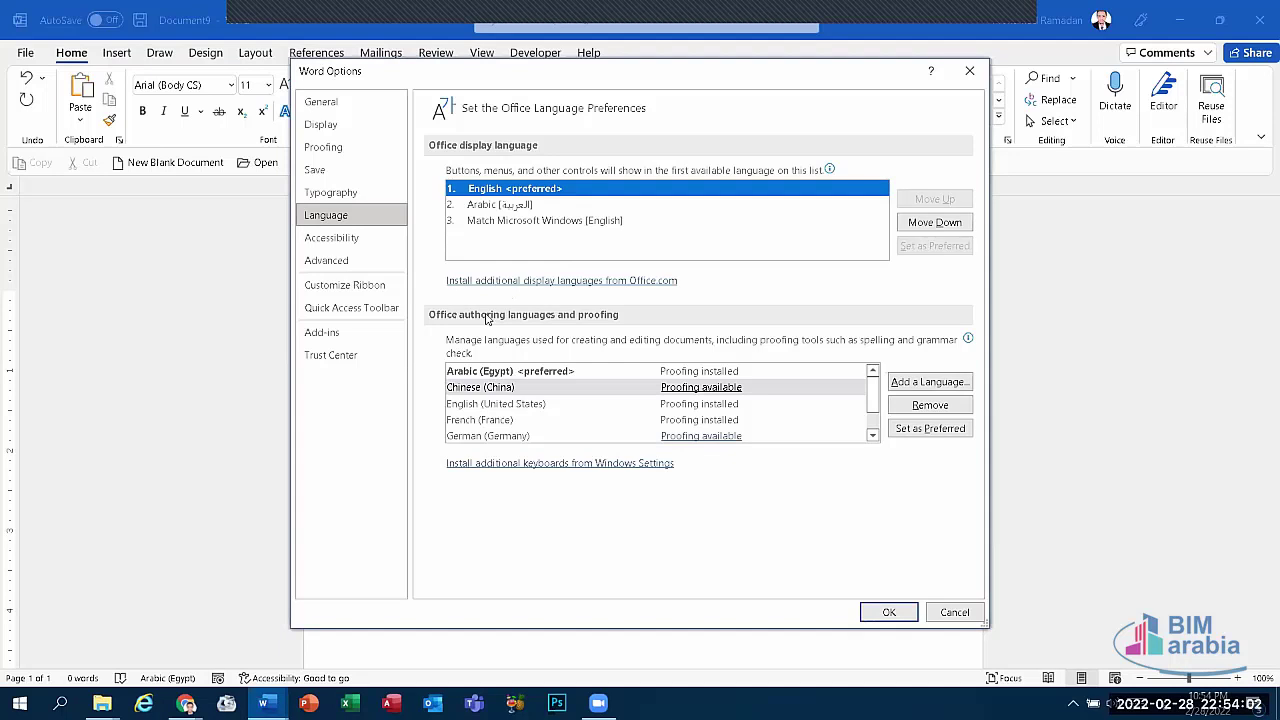
{"action": "left_click", "coordinate": [498, 407]}
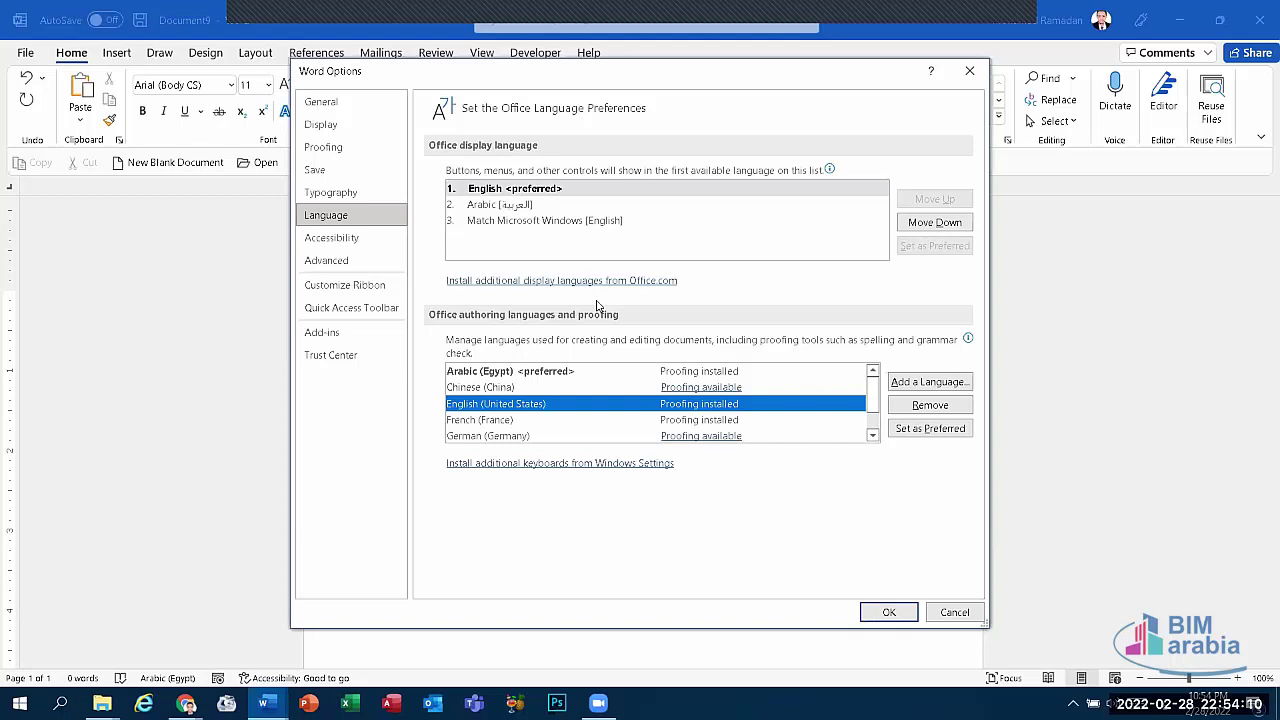
{"action": "left_click", "coordinate": [490, 374]}
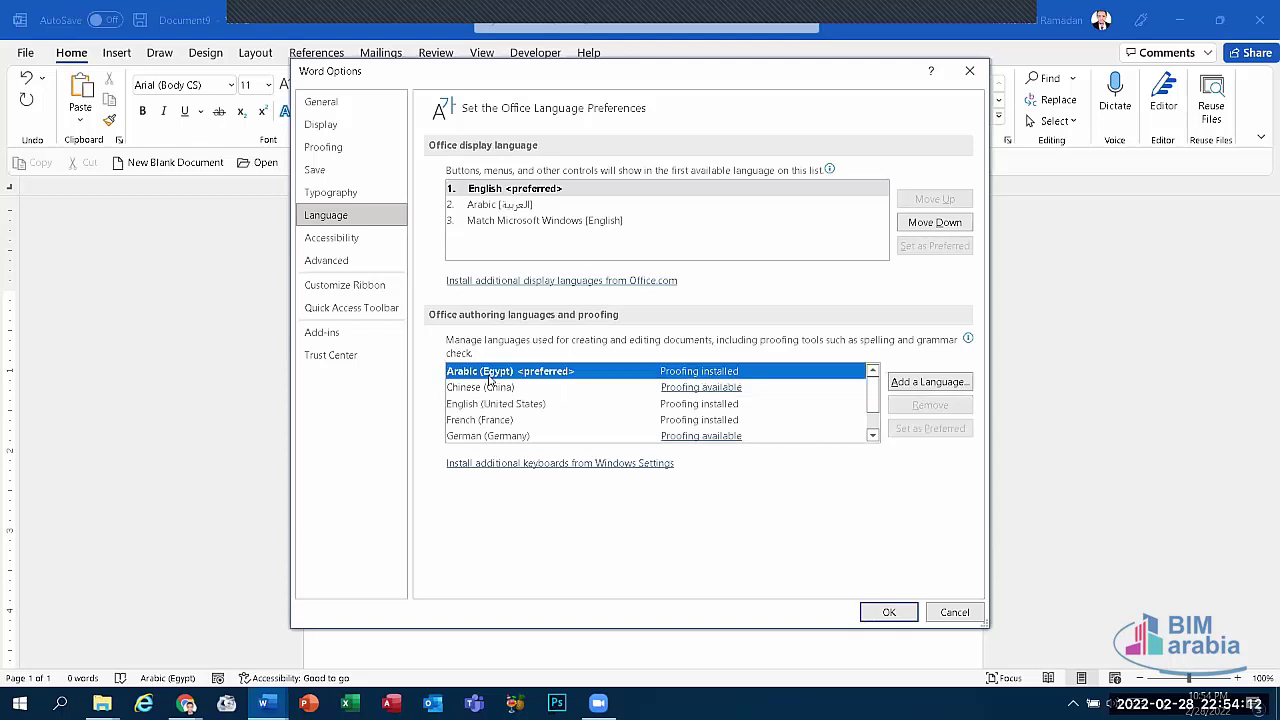
{"action": "left_click", "coordinate": [537, 392]}
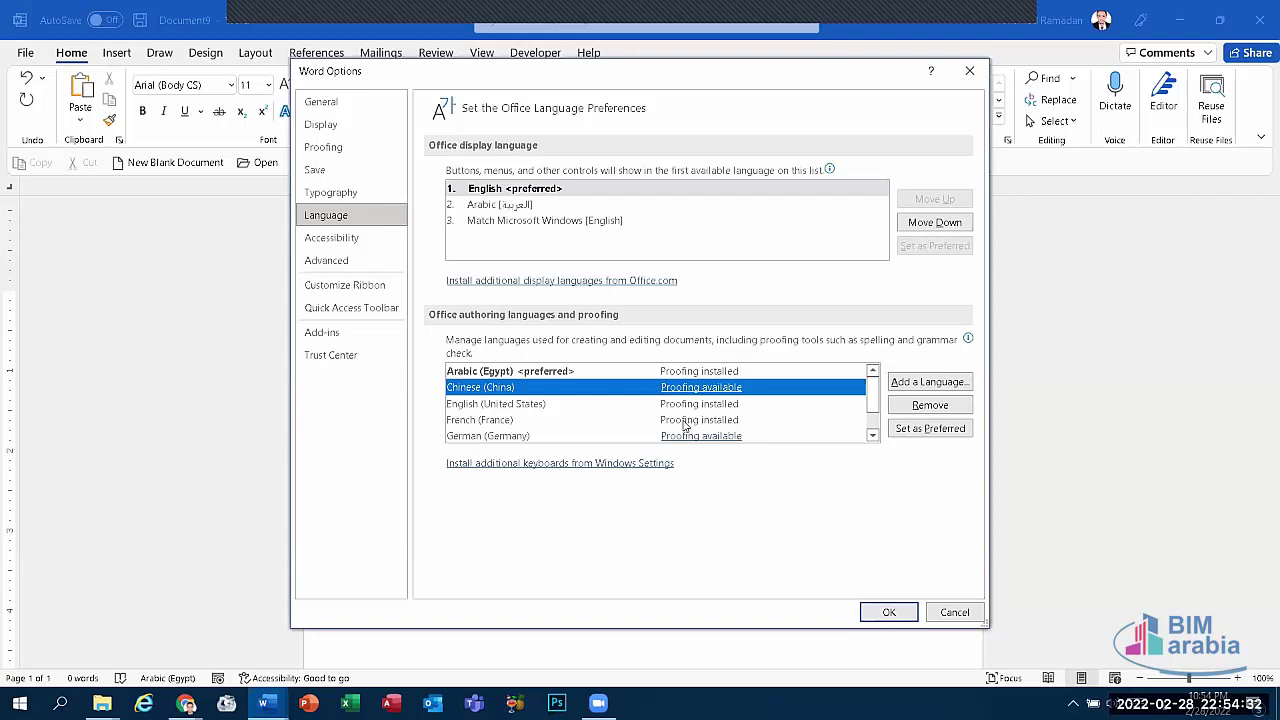
- Select Arabic in the display language list and set it as preferred
{"action": "left_click", "coordinate": [530, 189]}
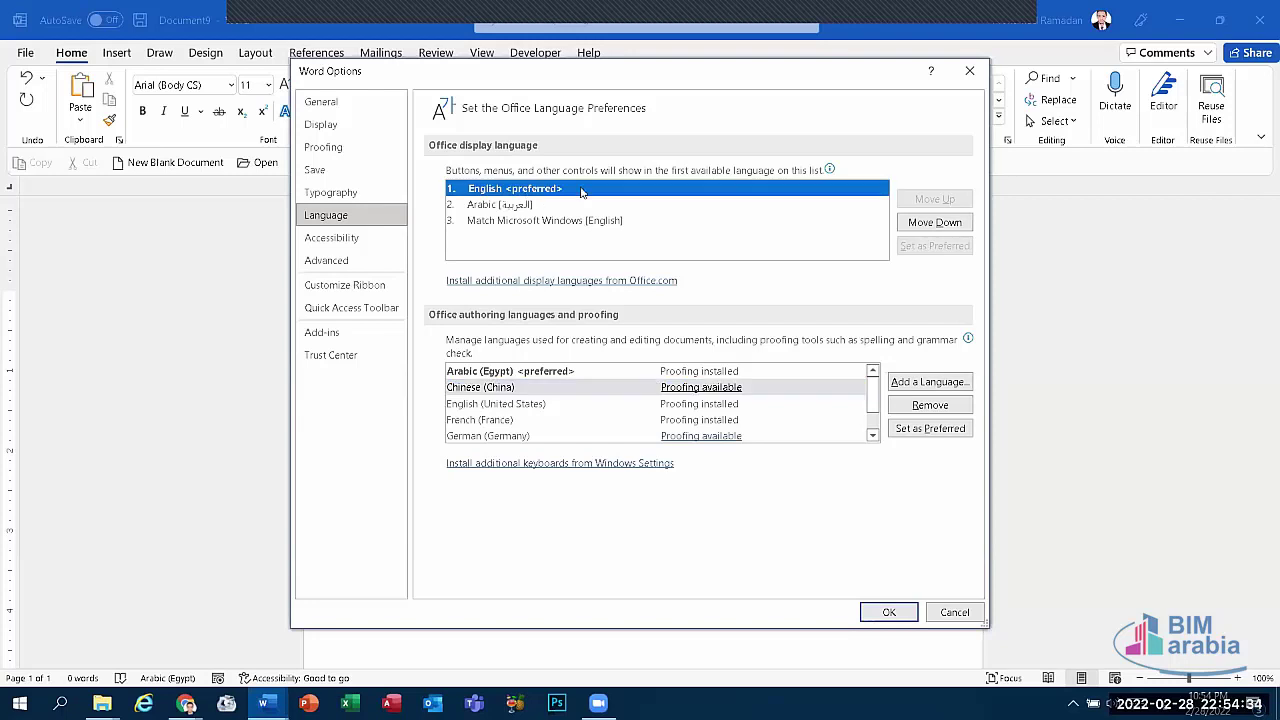
{"action": "left_click", "coordinate": [488, 206]}
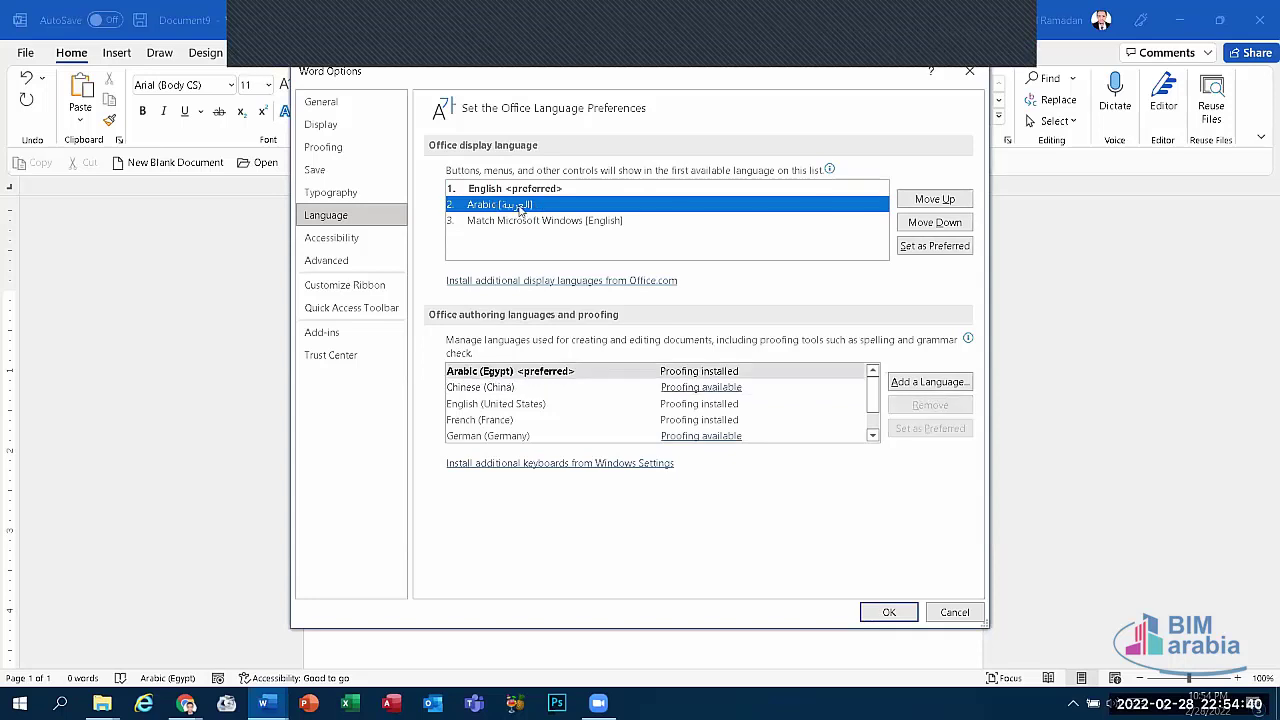
{"action": "left_click", "coordinate": [938, 247]}
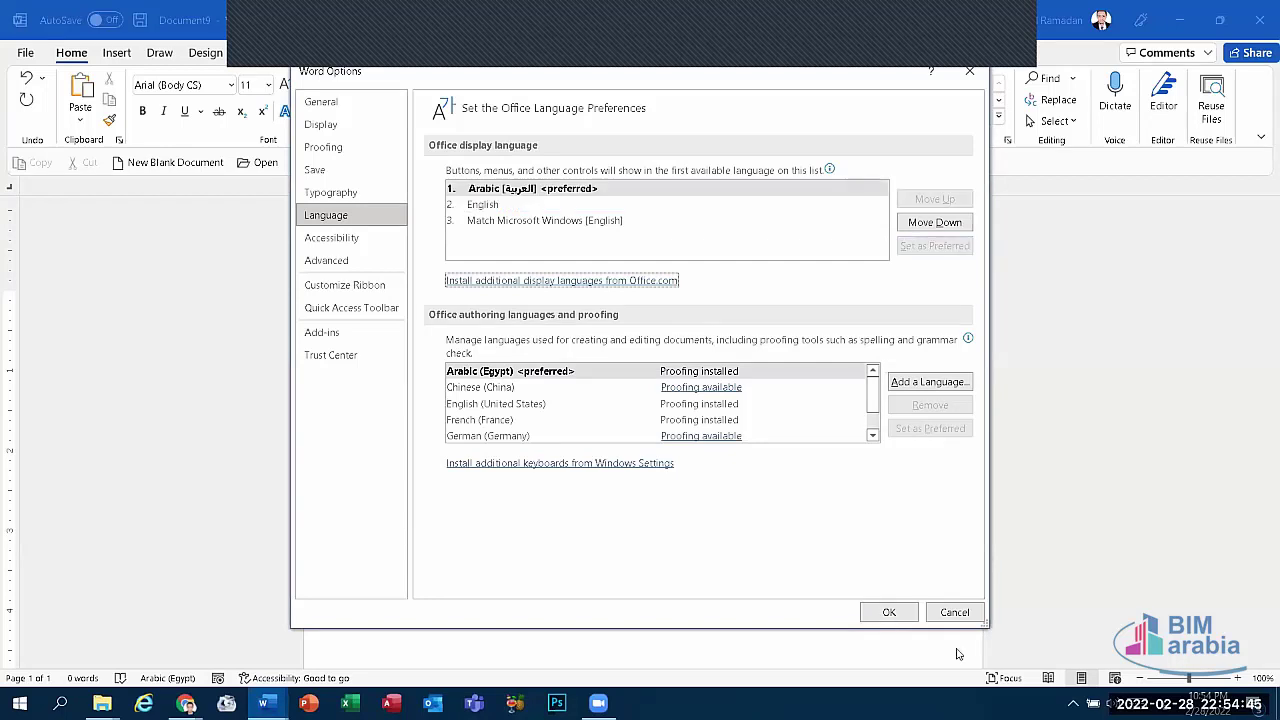
- Apply the language settings, dismiss the restart notice, and close the blank document without saving
{"action": "left_click", "coordinate": [889, 612]}
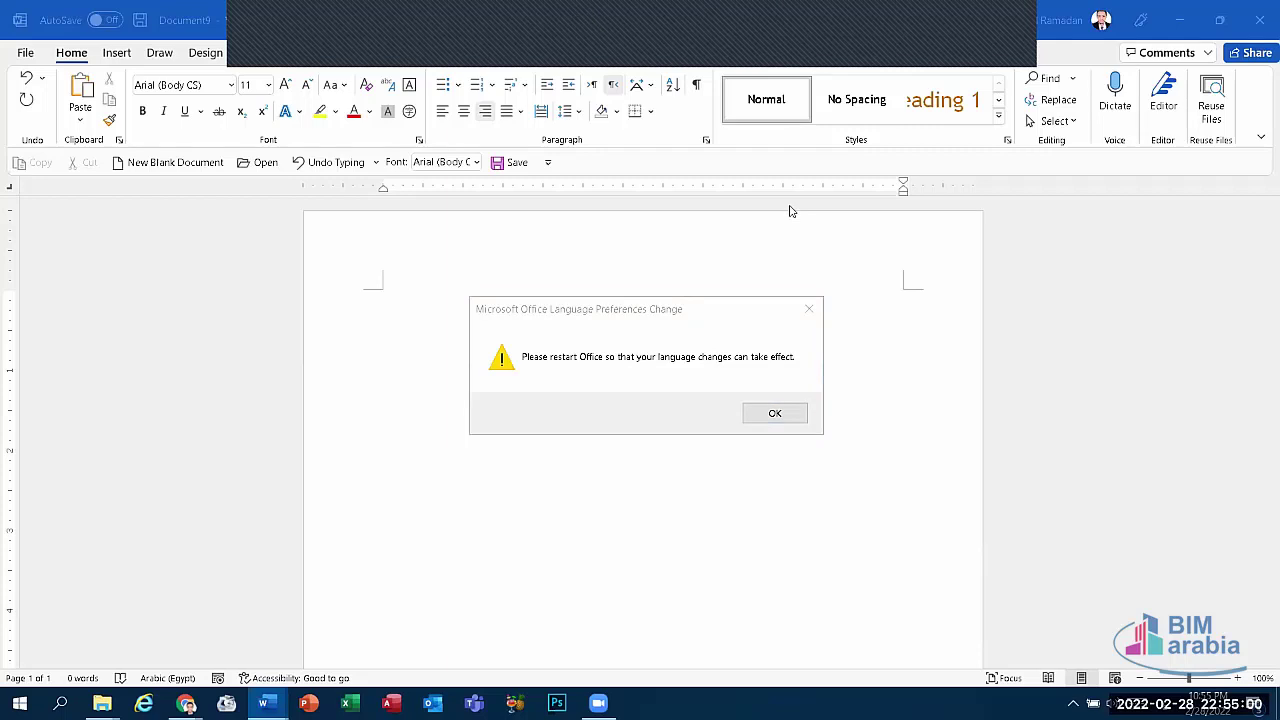
{"action": "left_click", "coordinate": [772, 411]}
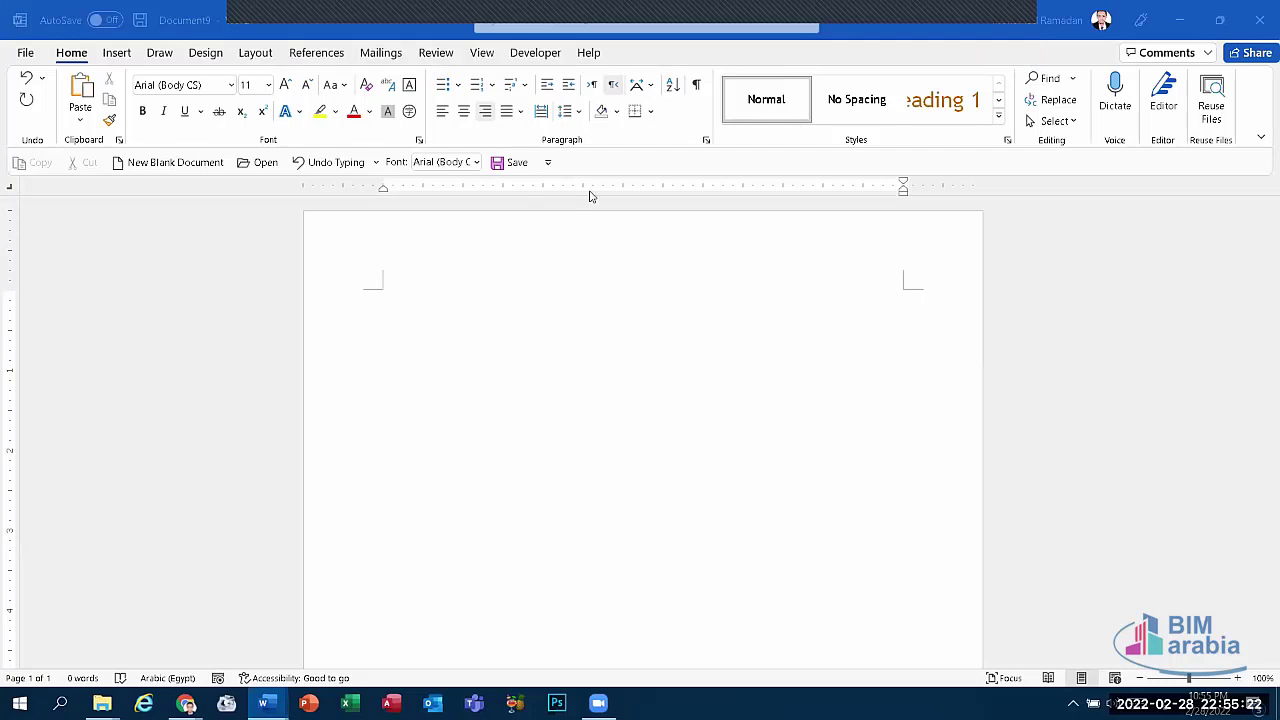
{"action": "left_click", "coordinate": [1260, 10]}
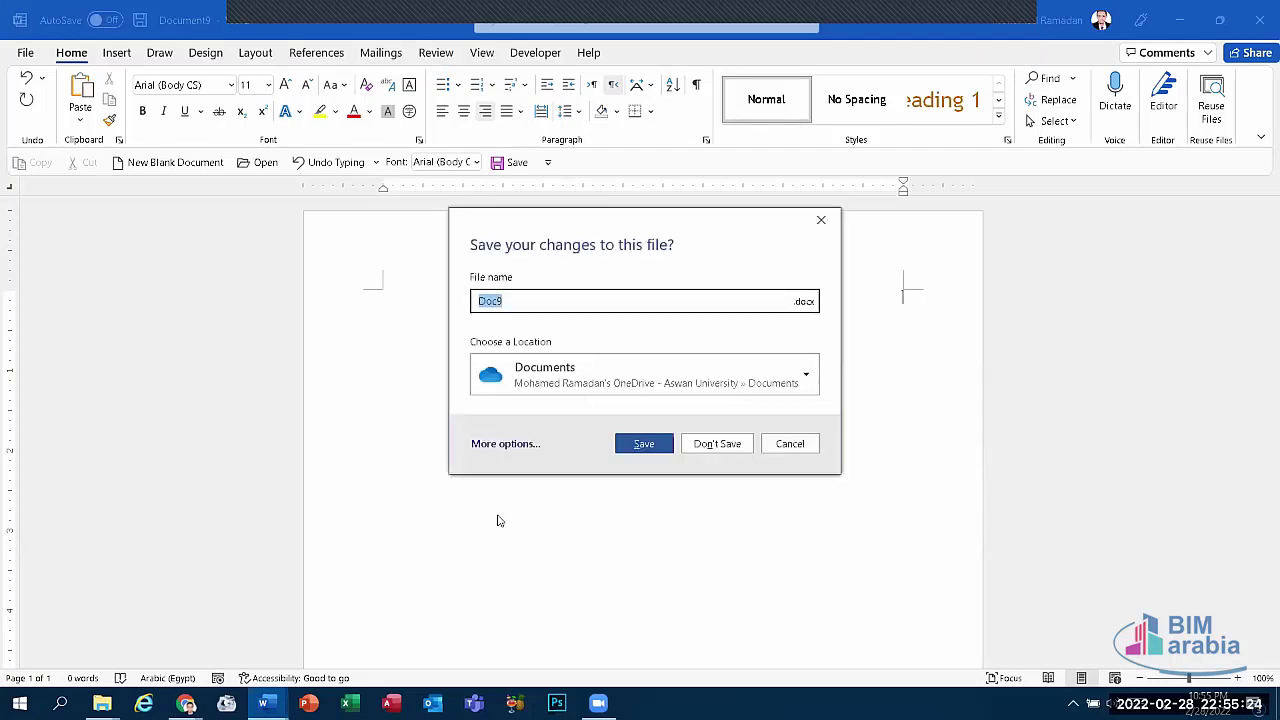
{"action": "left_click", "coordinate": [700, 443]}
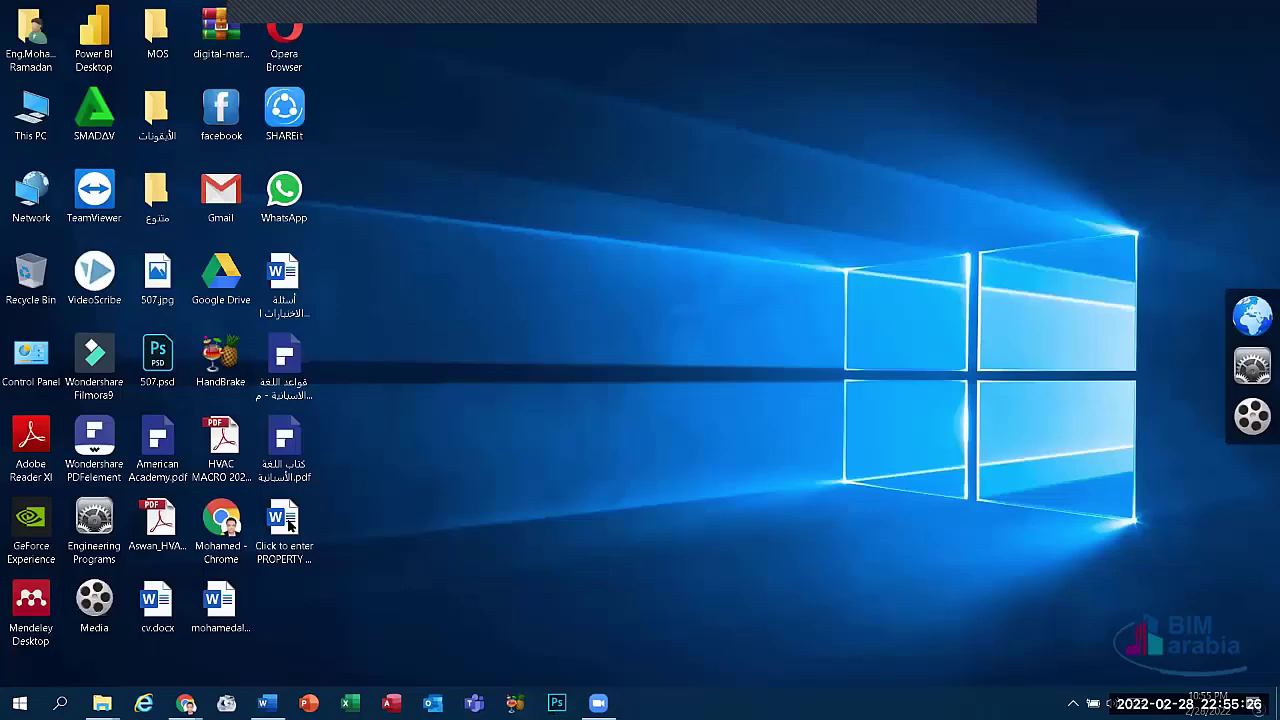
{"action": "double_click", "coordinate": [284, 520]}
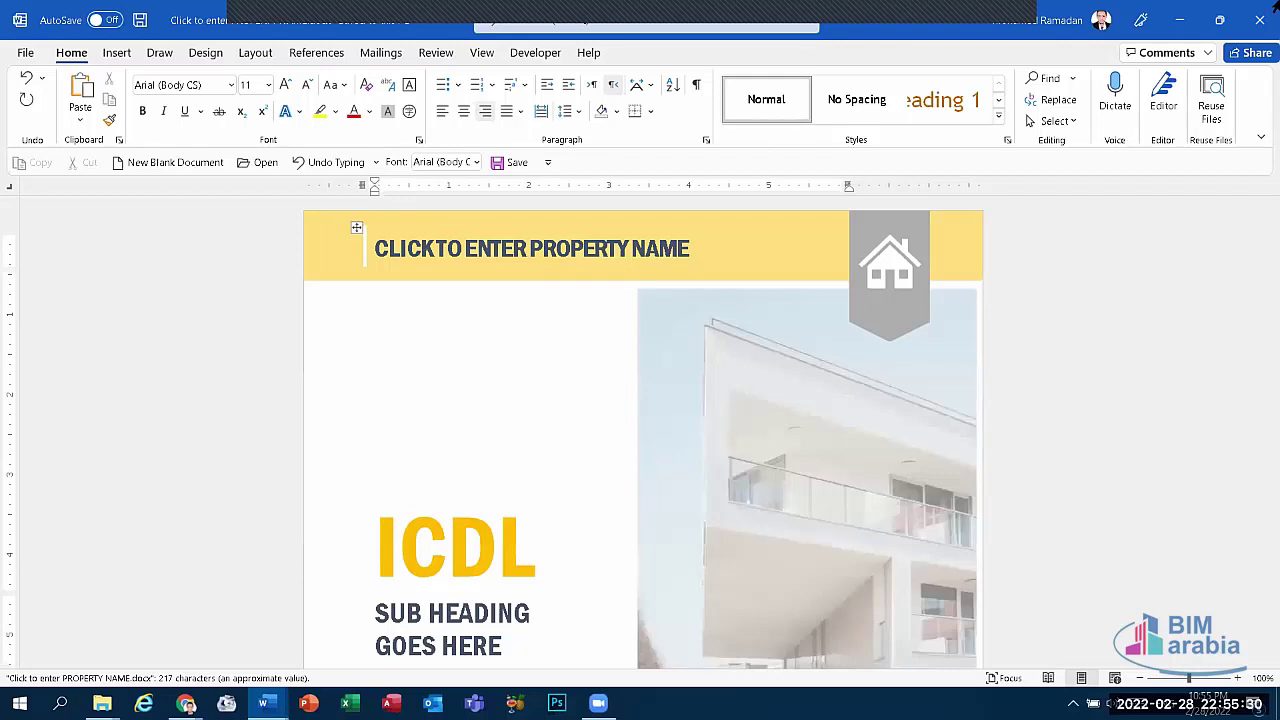
{"action": "left_click", "coordinate": [1189, 18]}
{"action": "left_click", "coordinate": [1189, 18]}
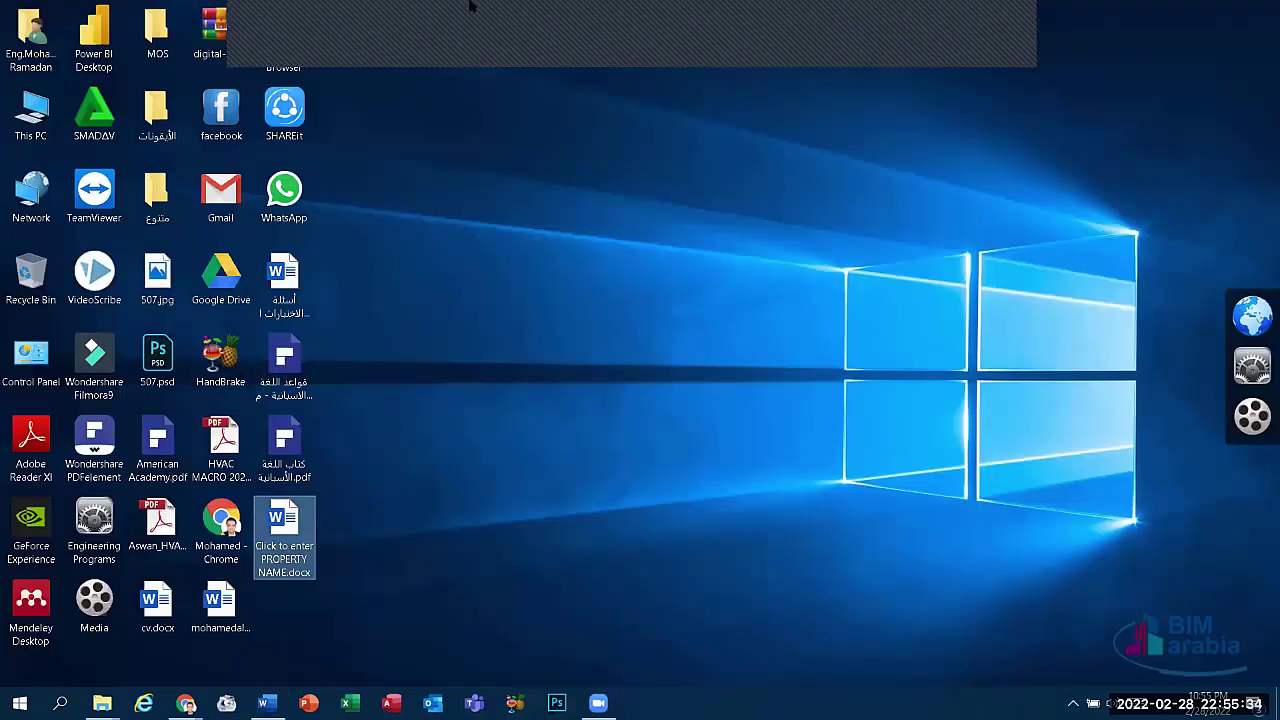
{"action": "double_click", "coordinate": [262, 552]}
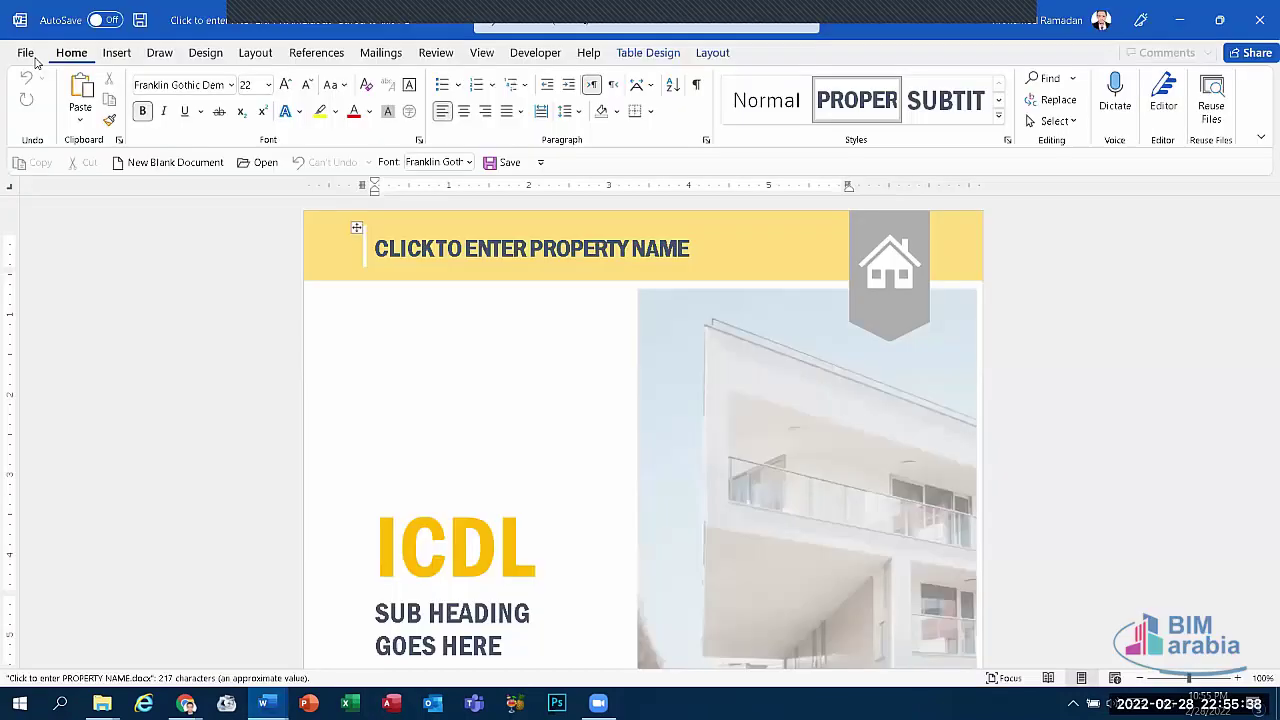
{"action": "key", "text": "alt+f"}
{"action": "left_click", "coordinate": [49, 654]}
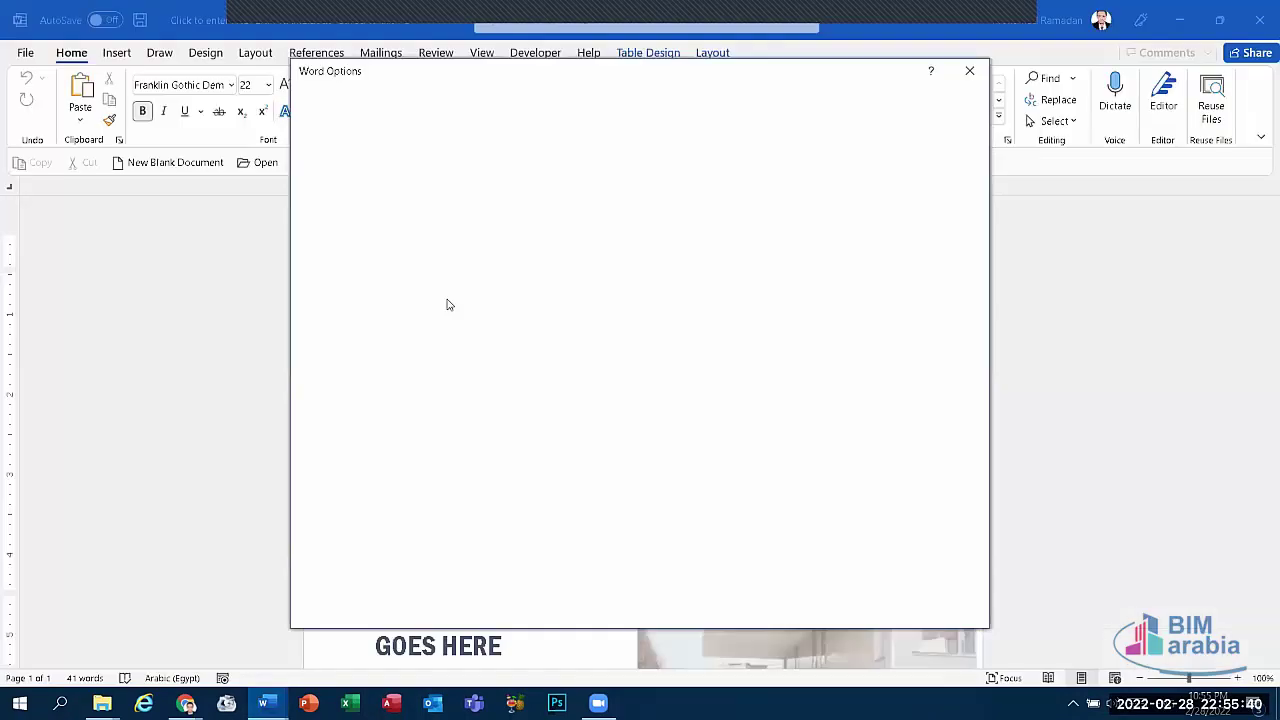
{"action": "left_click", "coordinate": [341, 221]}
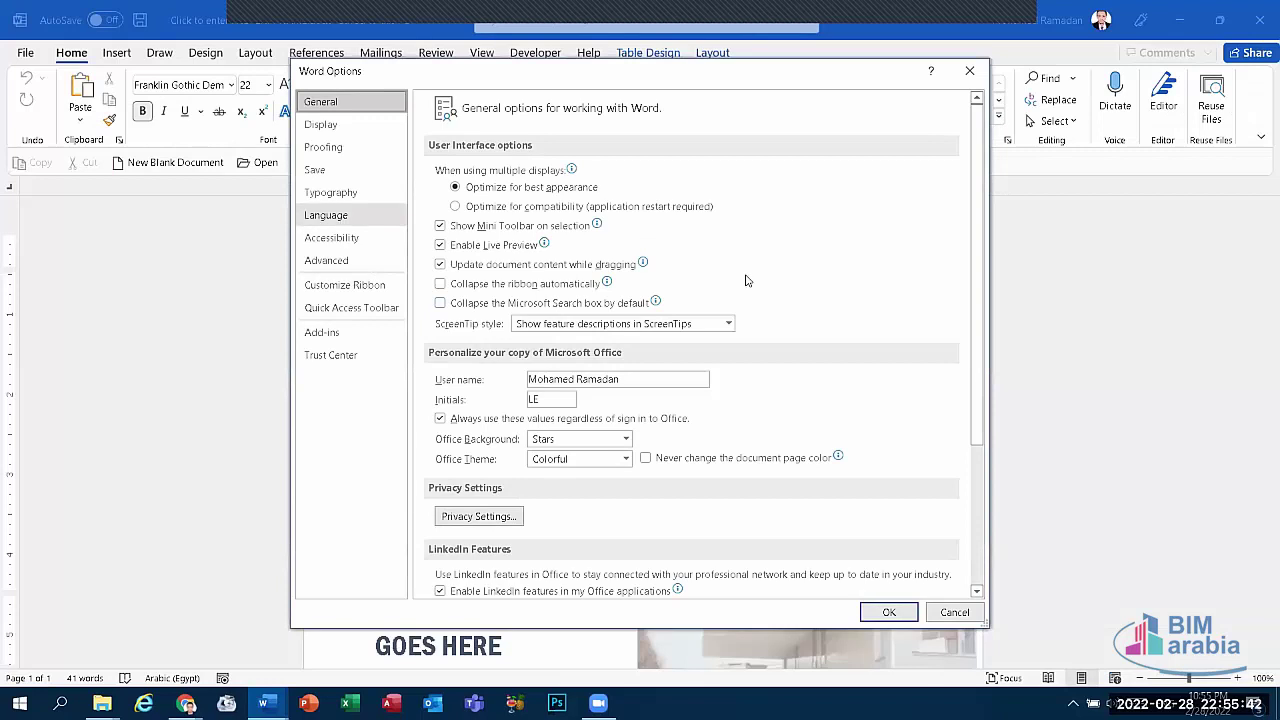
{"action": "left_click", "coordinate": [498, 196]}
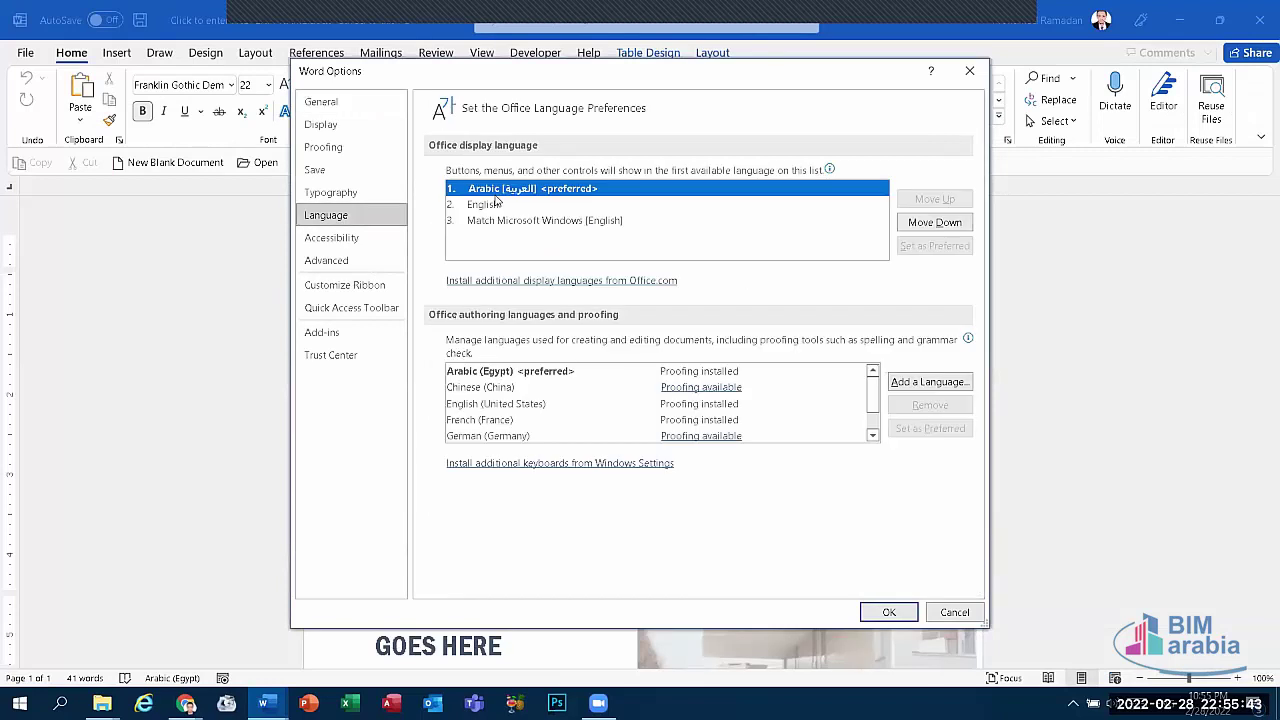
{"action": "left_click", "coordinate": [518, 373]}
{"action": "left_click", "coordinate": [502, 197]}
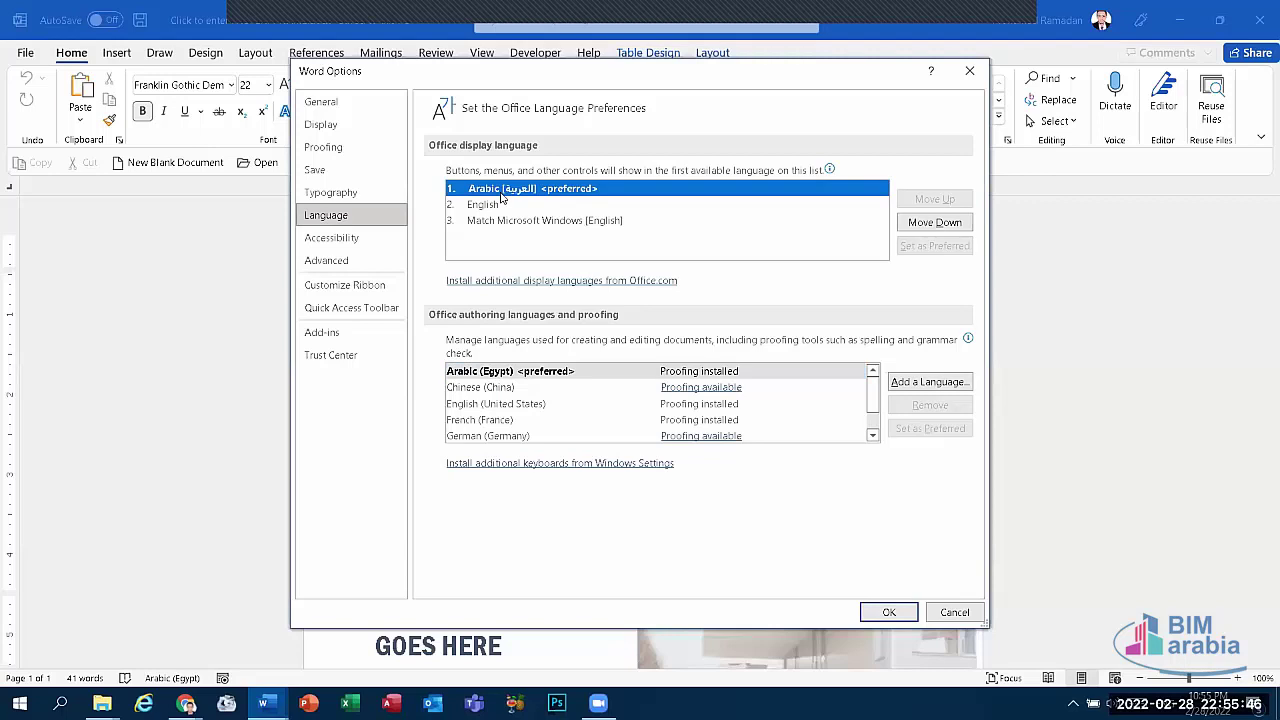
{"action": "left_click", "coordinate": [895, 617]}
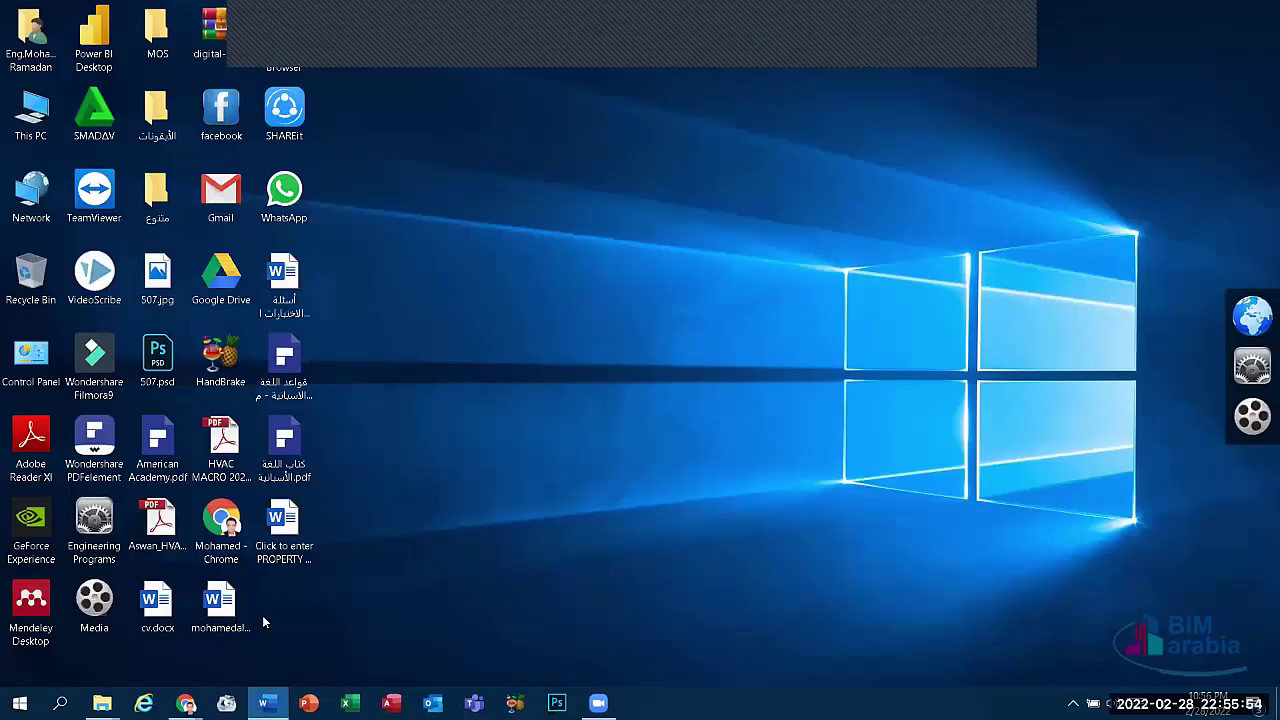
- Bring the document containing the typed name line back to the front
{"action": "right_click", "coordinate": [264, 703]}
{"action": "left_click", "coordinate": [317, 612]}
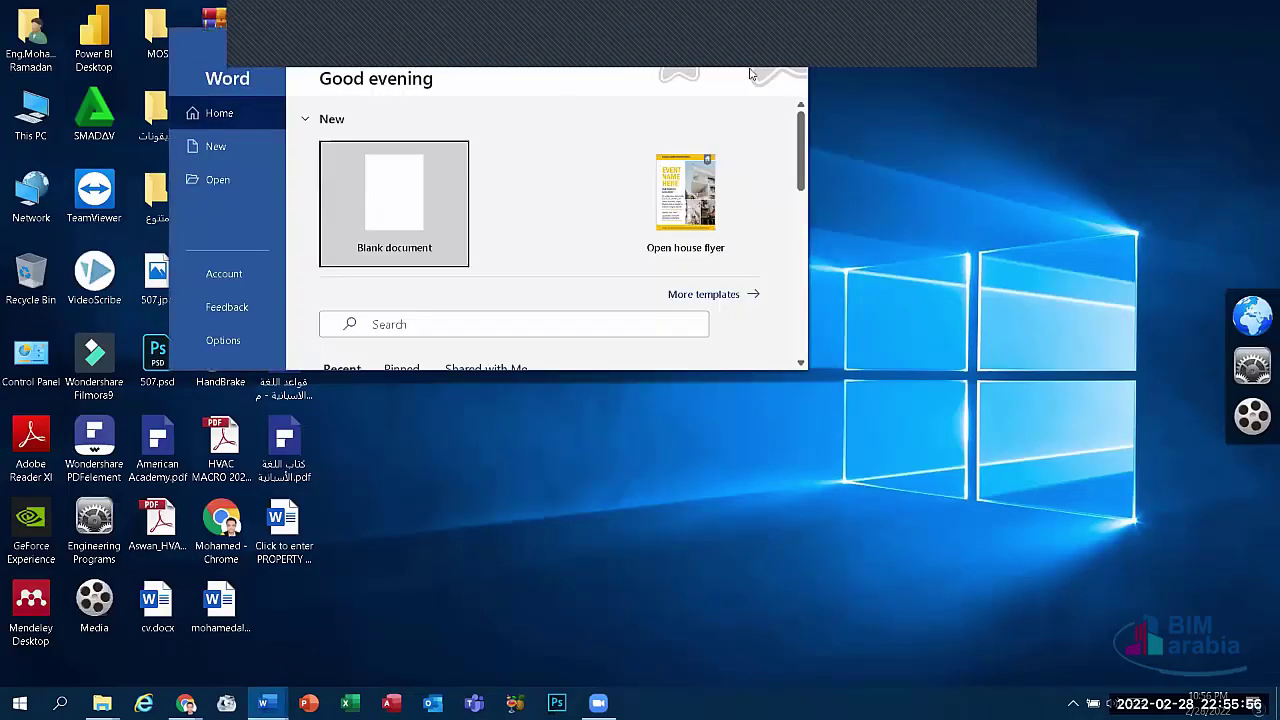
{"action": "left_click", "coordinate": [394, 205]}
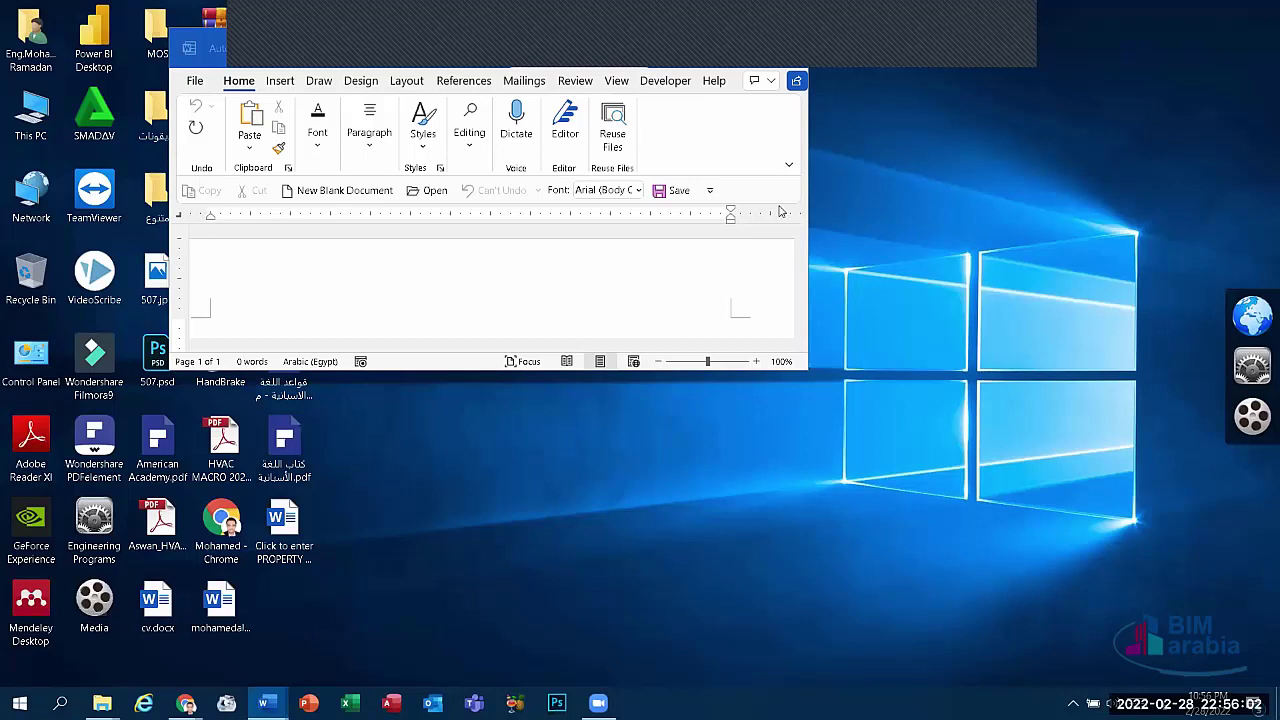
{"action": "left_click", "coordinate": [742, 48]}
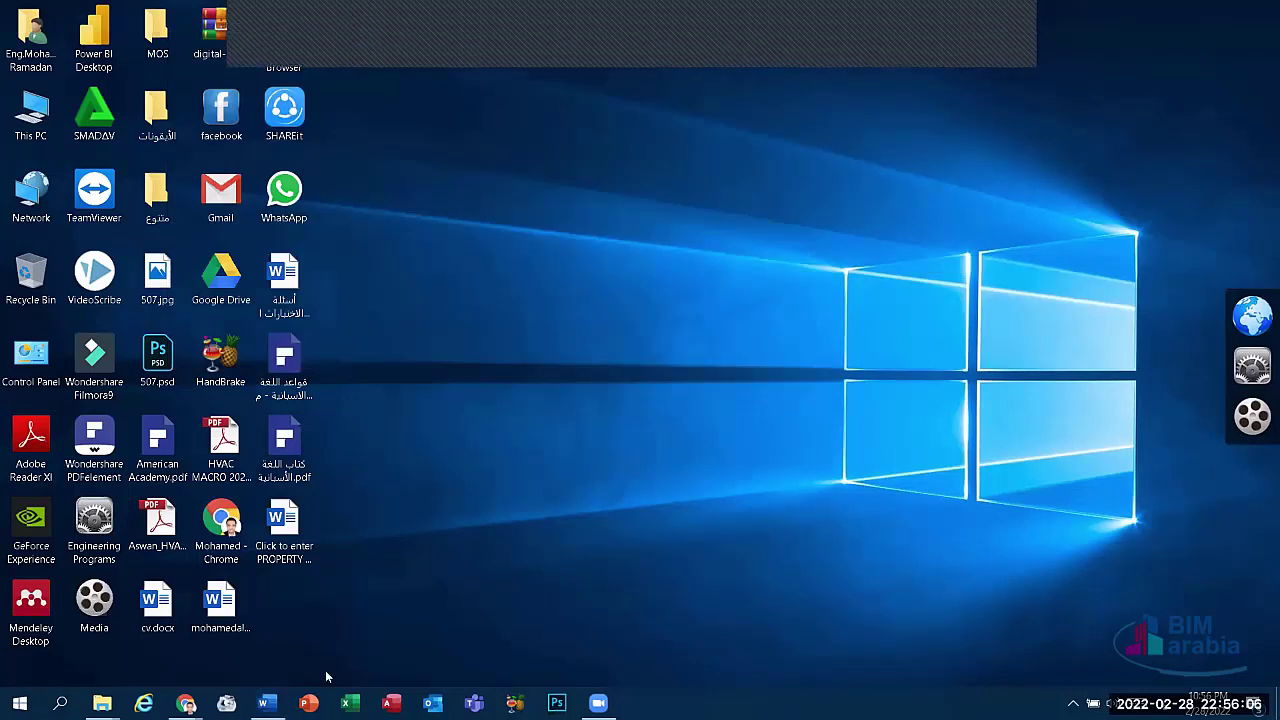
{"action": "left_click", "coordinate": [264, 703]}
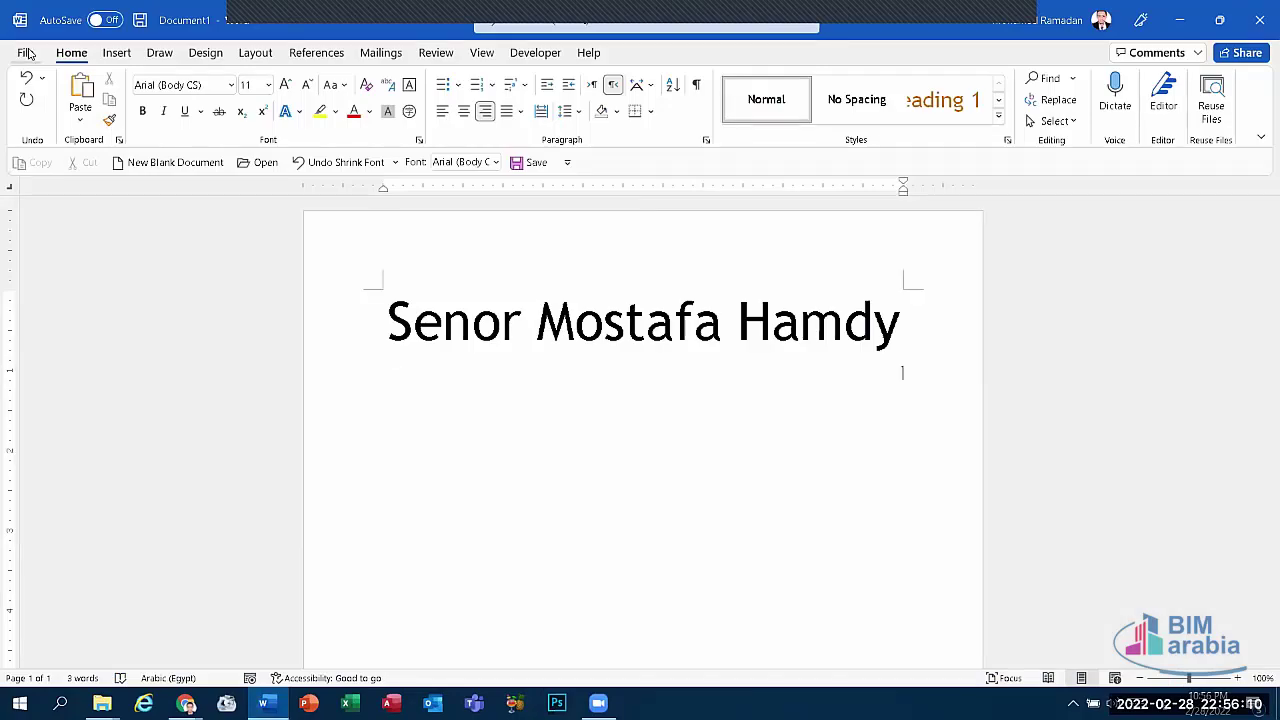
- Save Document1 to the Desktop as a .docx file, then close Word
{"action": "left_click", "coordinate": [26, 53]}
{"action": "left_click", "coordinate": [53, 265]}
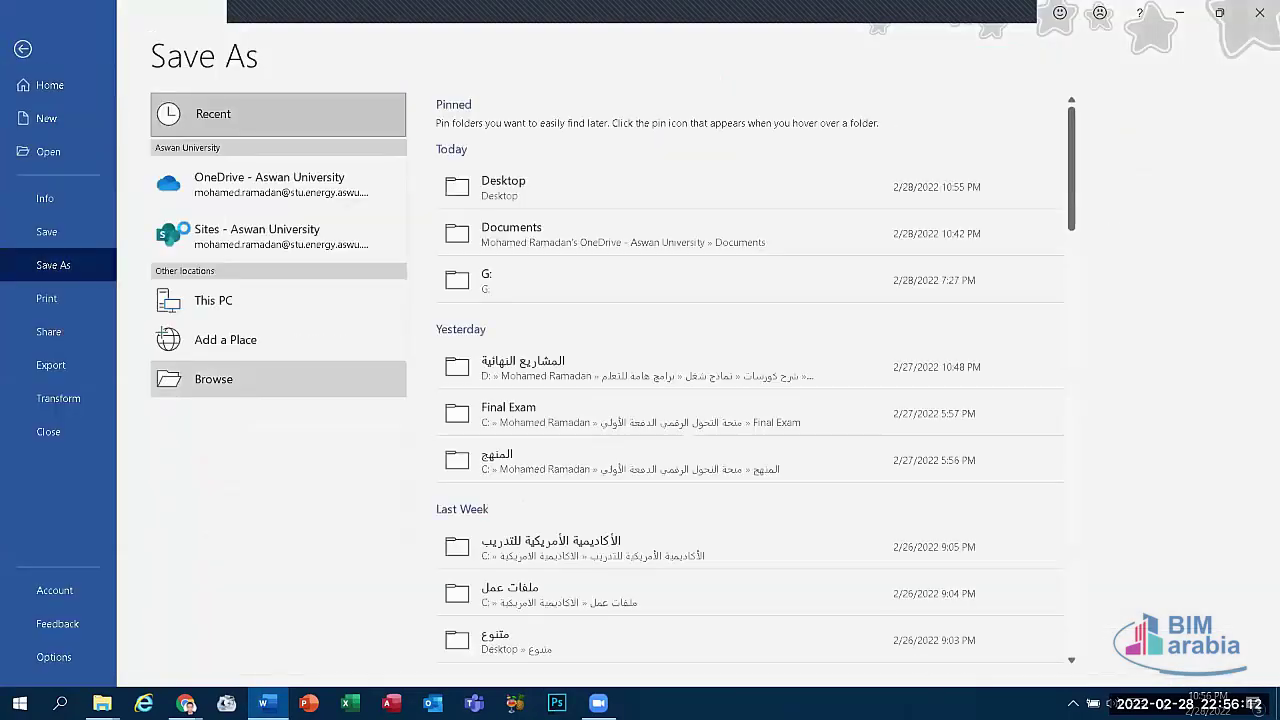
{"action": "left_click", "coordinate": [213, 379]}
{"action": "left_click", "coordinate": [139, 137]}
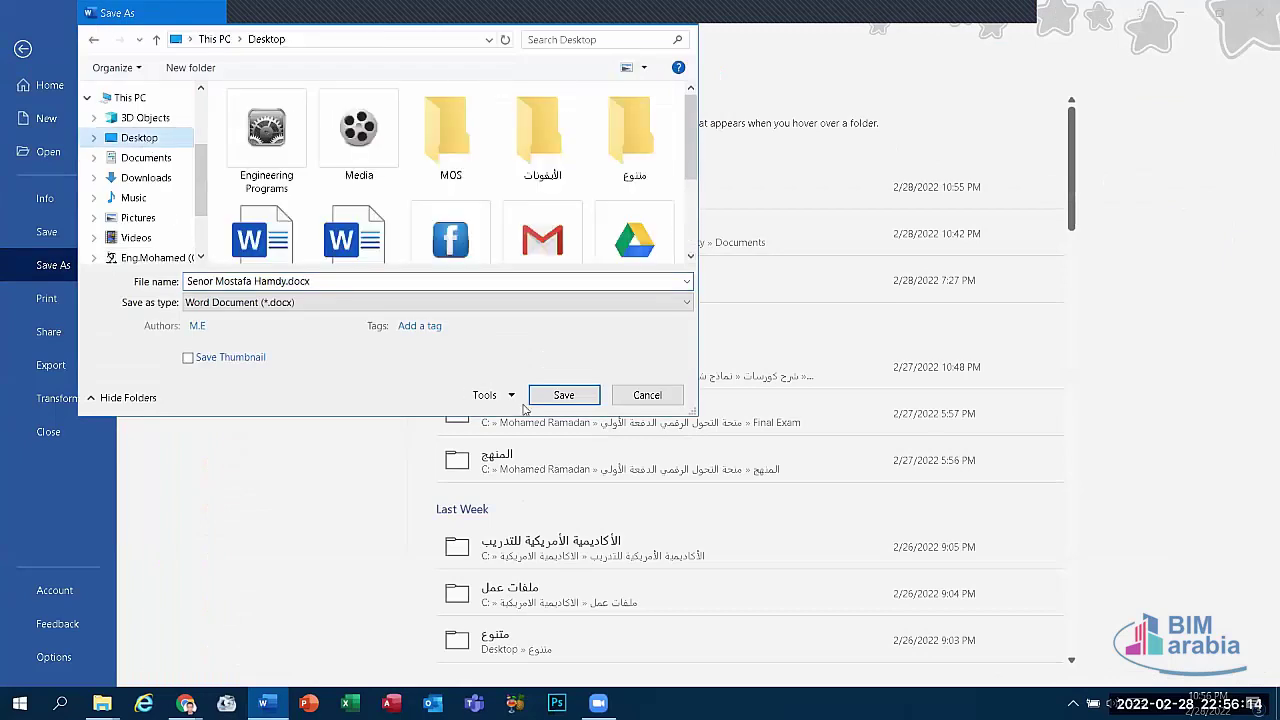
{"action": "left_click", "coordinate": [566, 396]}
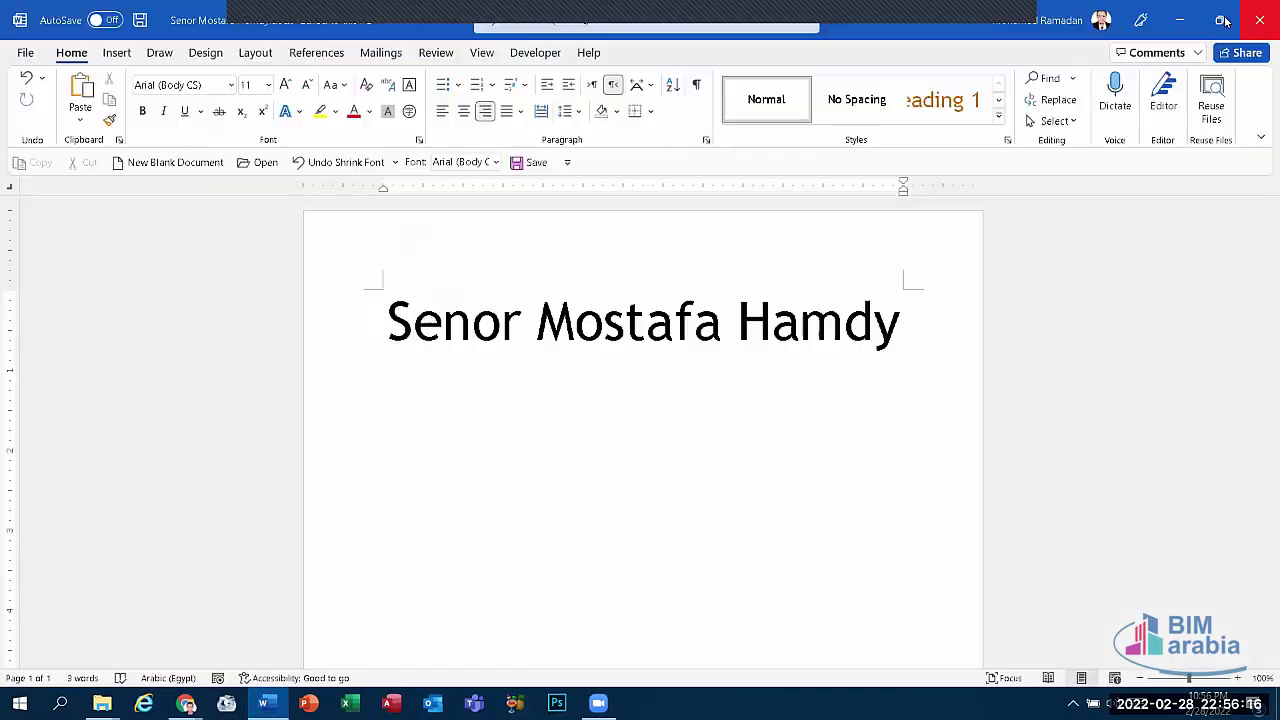
{"action": "left_click", "coordinate": [1240, 20]}
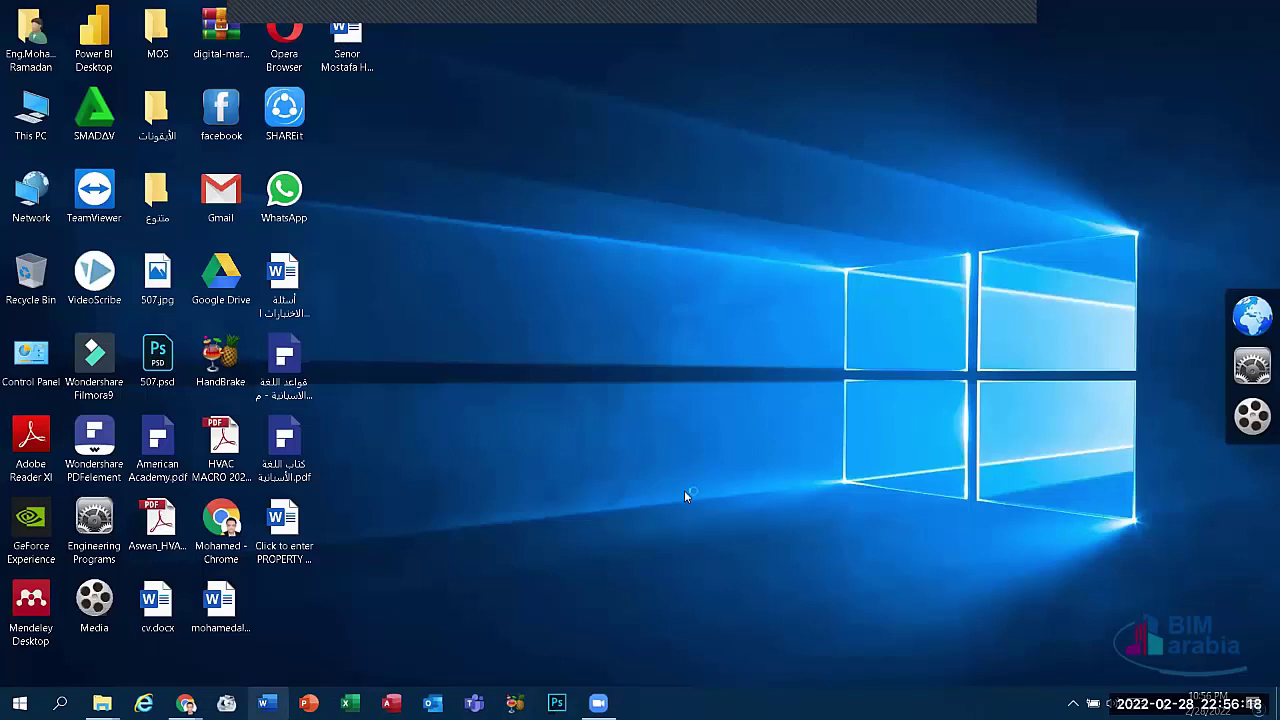
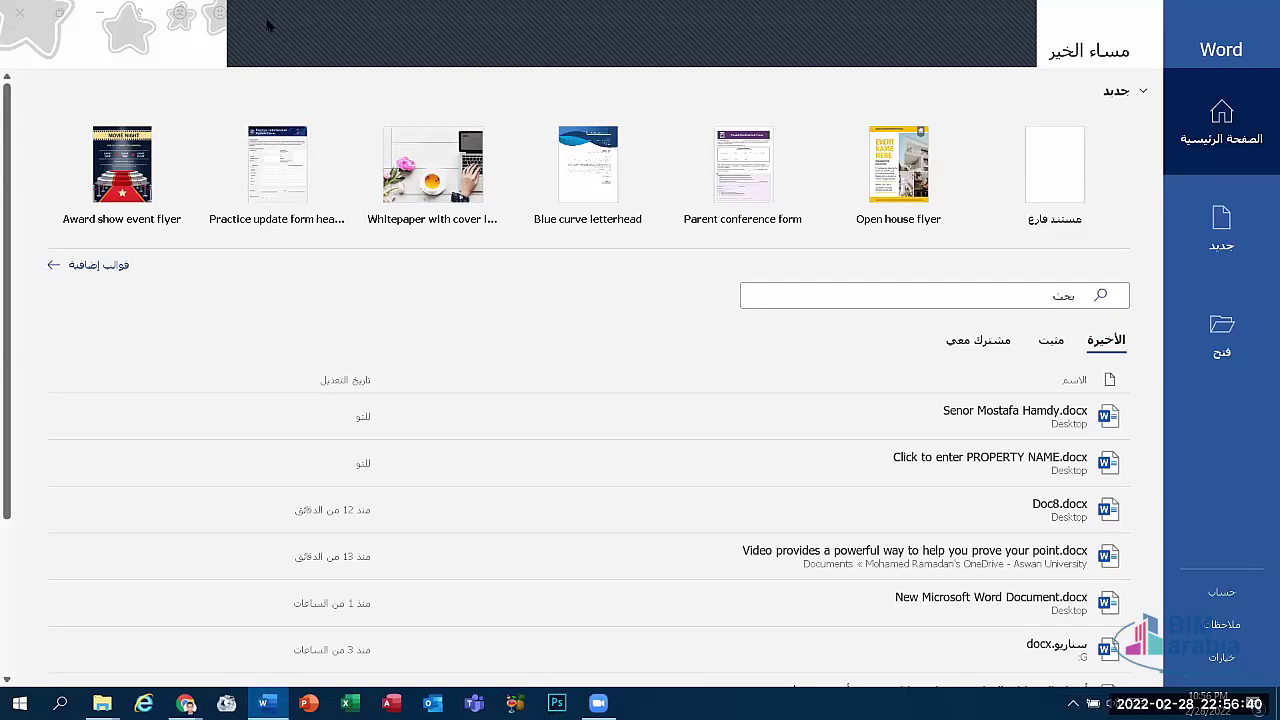
- Create a new blank document, look over the Insert and Design tabs, then return to the File home page
{"action": "left_click", "coordinate": [1223, 200]}
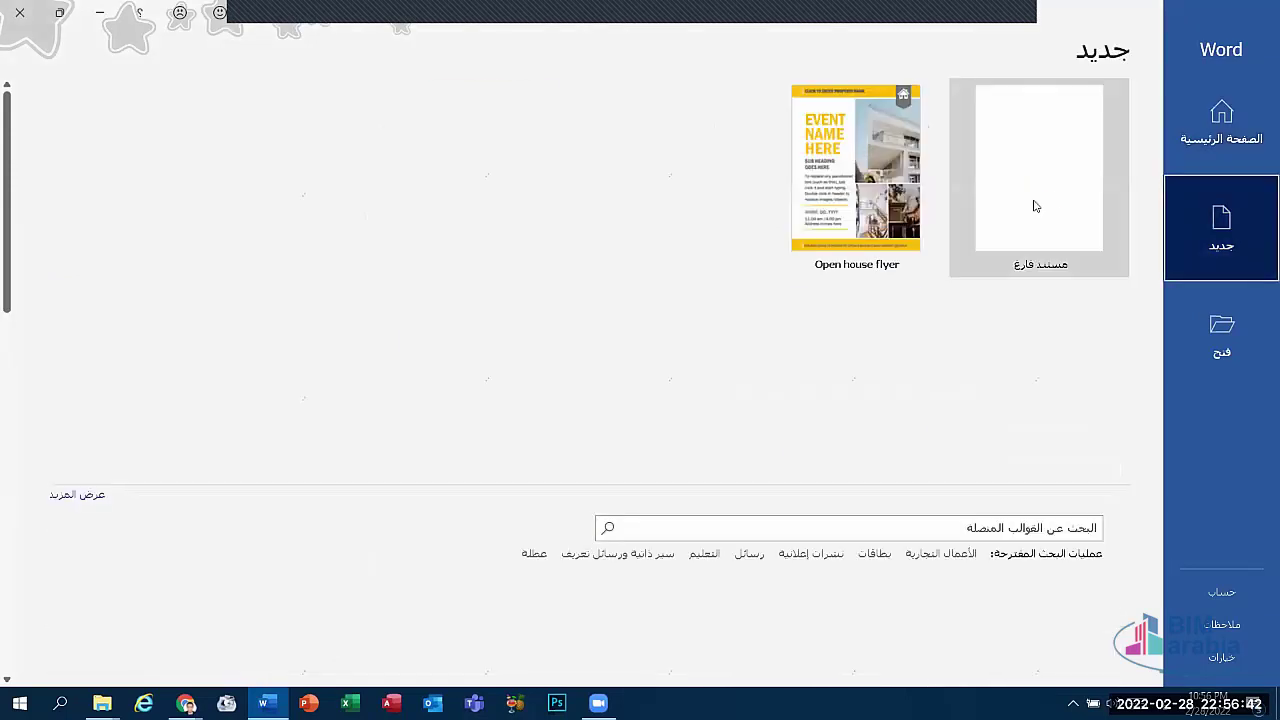
{"action": "left_click", "coordinate": [1039, 180]}
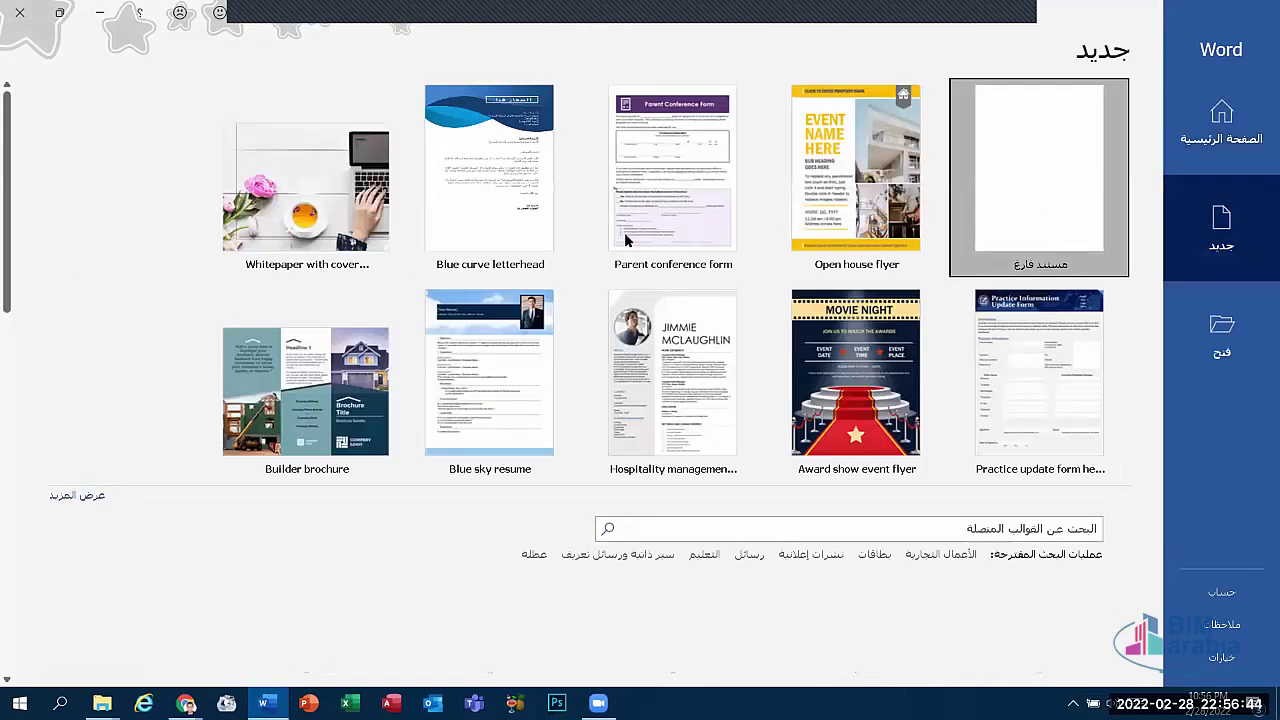
{"action": "key", "text": "alt+n"}
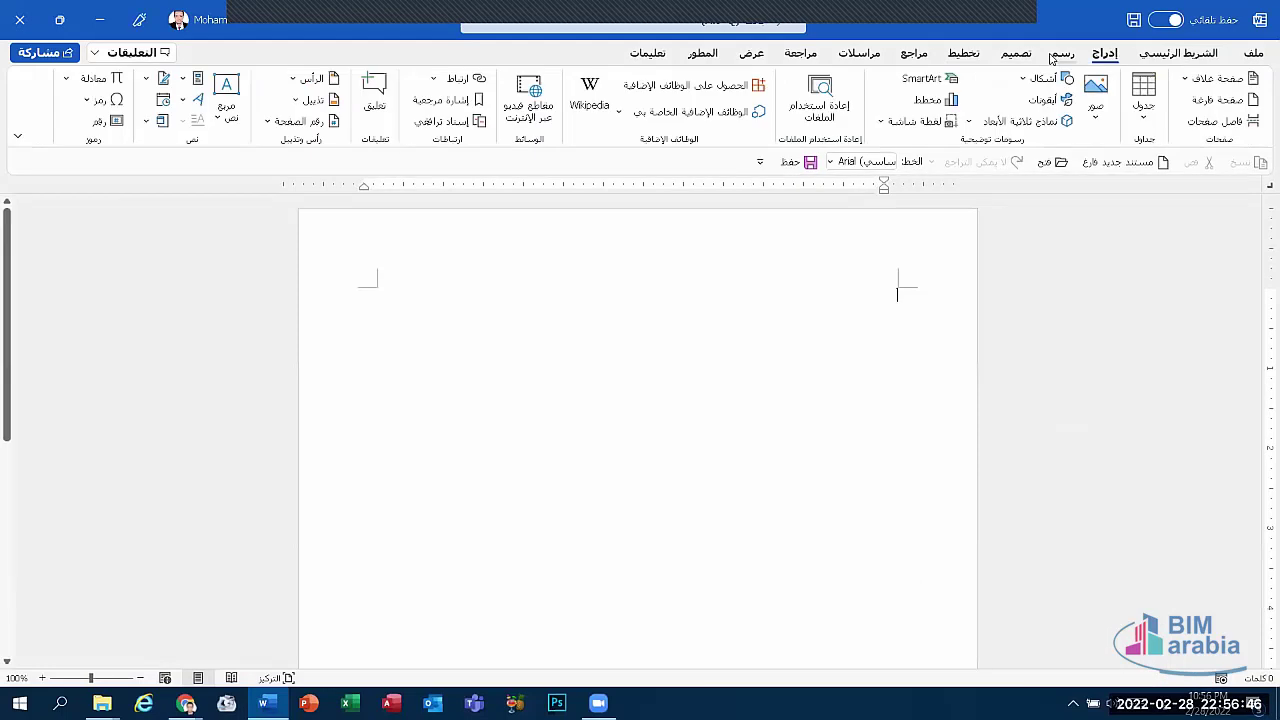
{"action": "key", "text": "alt+g"}
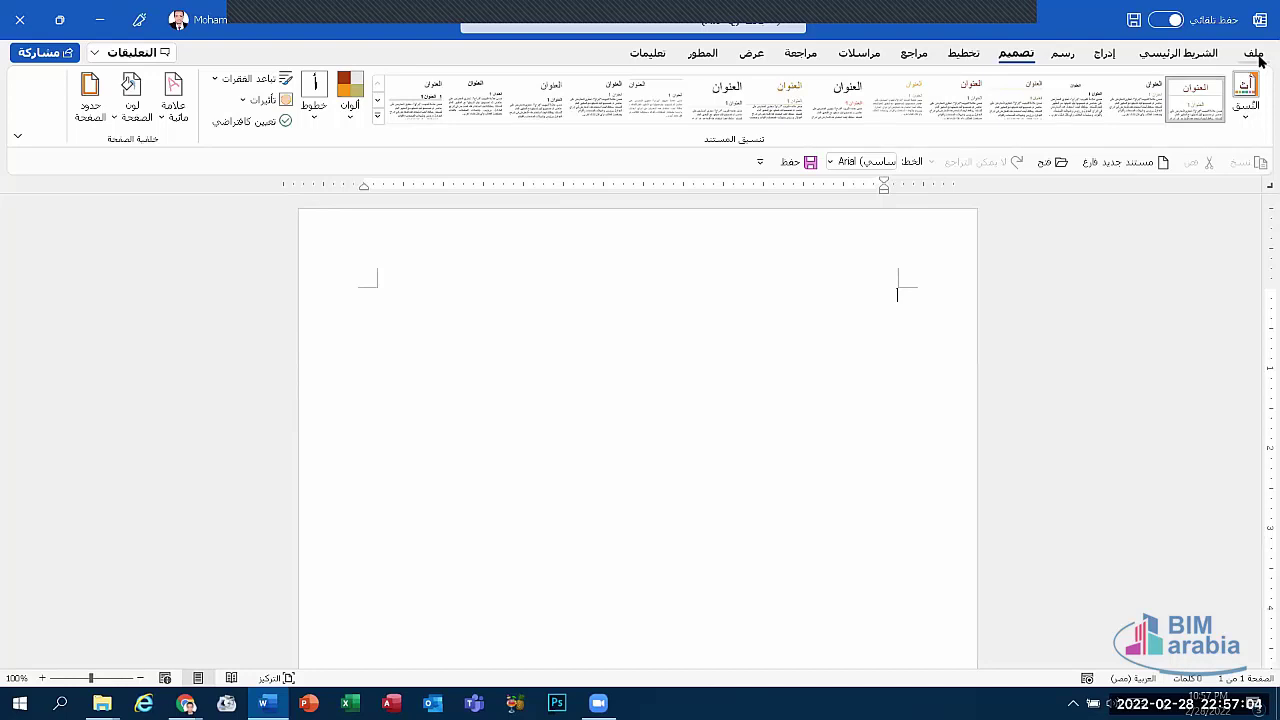
{"action": "left_click", "coordinate": [1255, 55]}
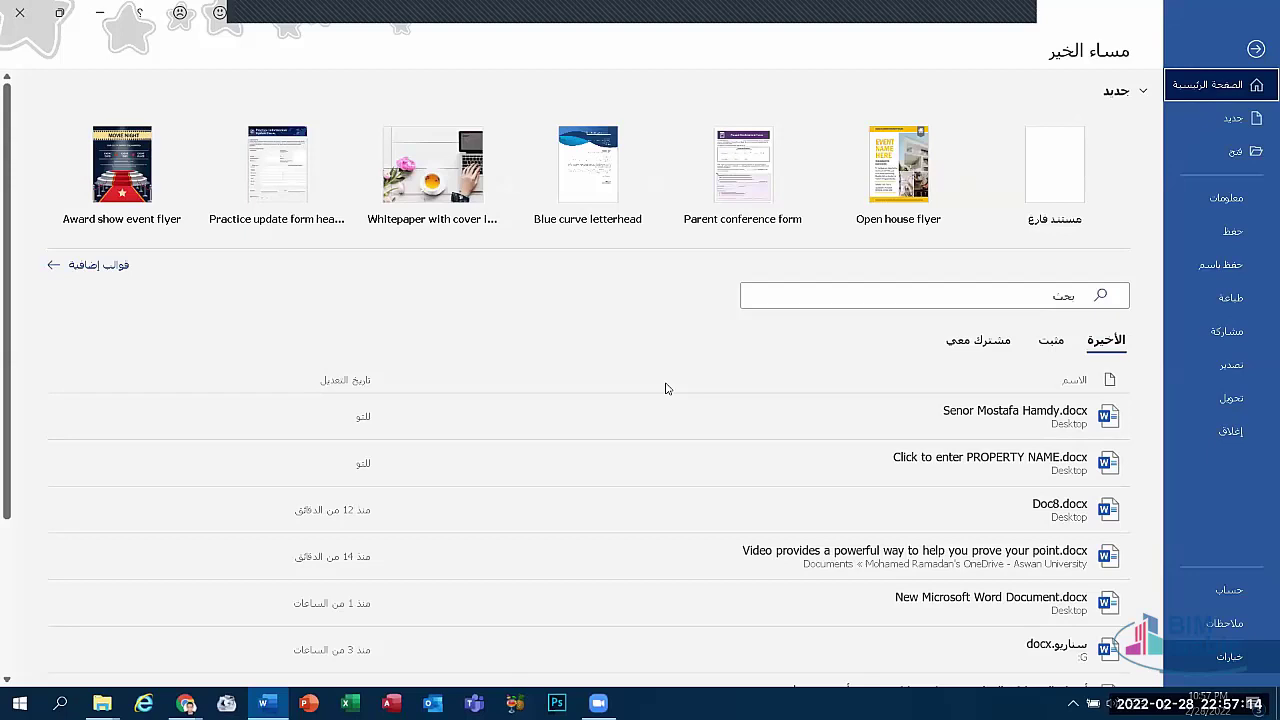
- Move English (United States) to the top of the display languages, apply, and accept the restart message
{"action": "key", "text": "Escape"}
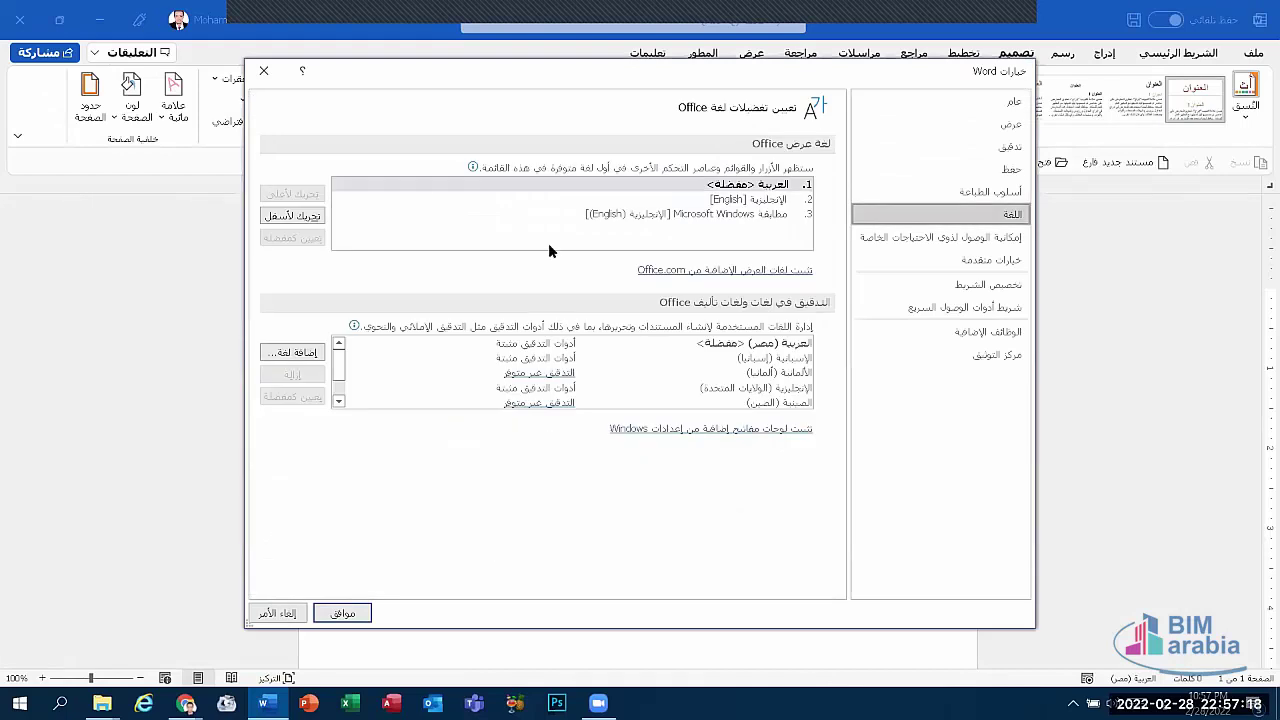
{"action": "left_click", "coordinate": [628, 385]}
{"action": "mouse_move", "coordinate": [354, 326]}
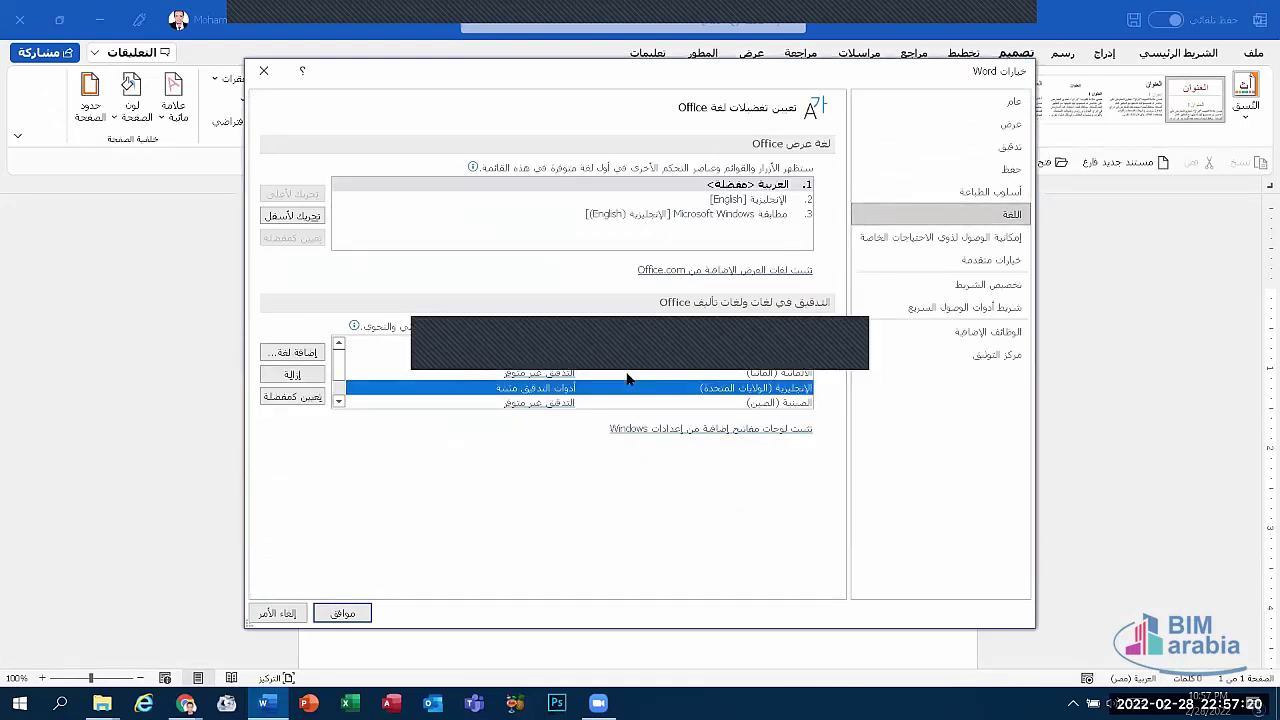
{"action": "left_click", "coordinate": [590, 343]}
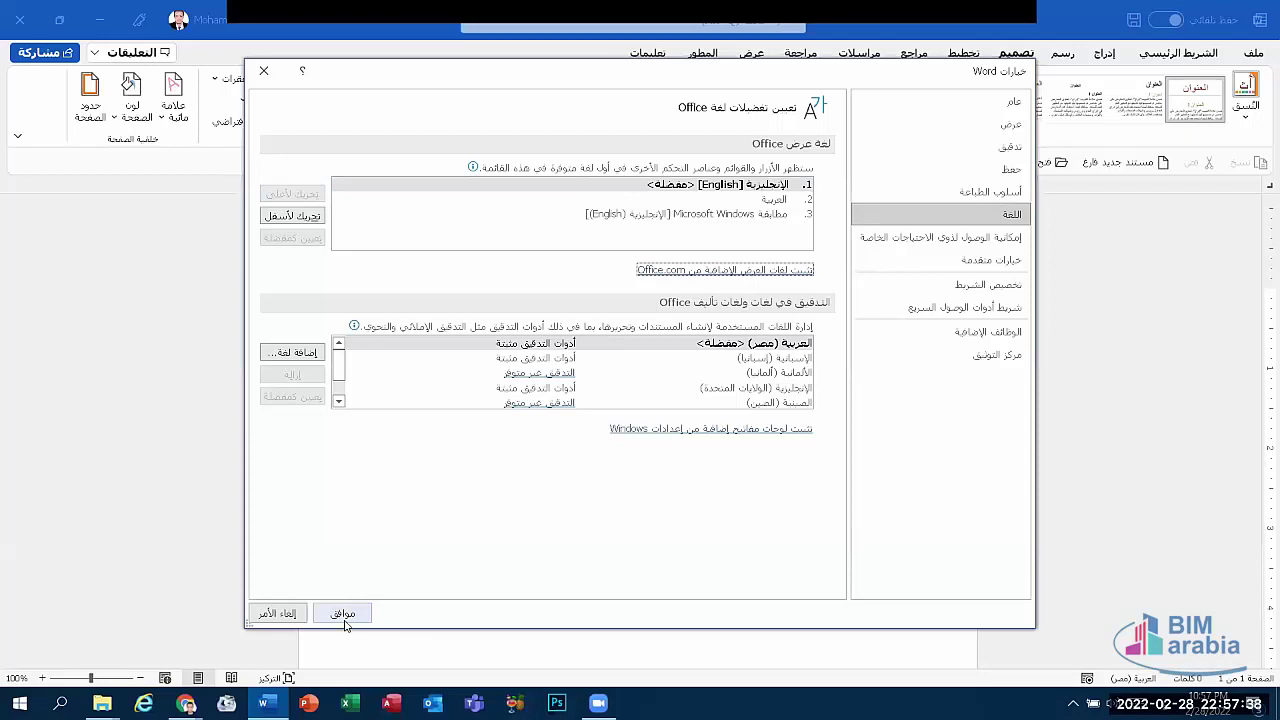
{"action": "left_click", "coordinate": [344, 617]}
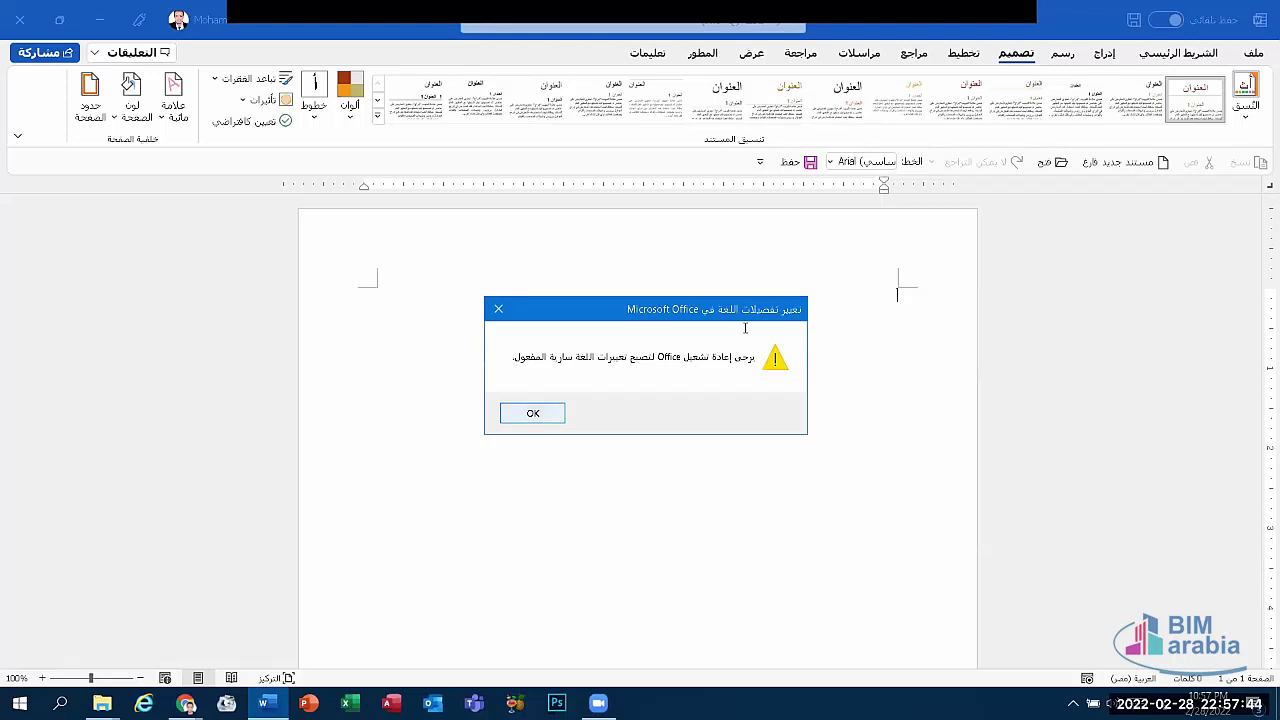
{"action": "left_click", "coordinate": [533, 413]}
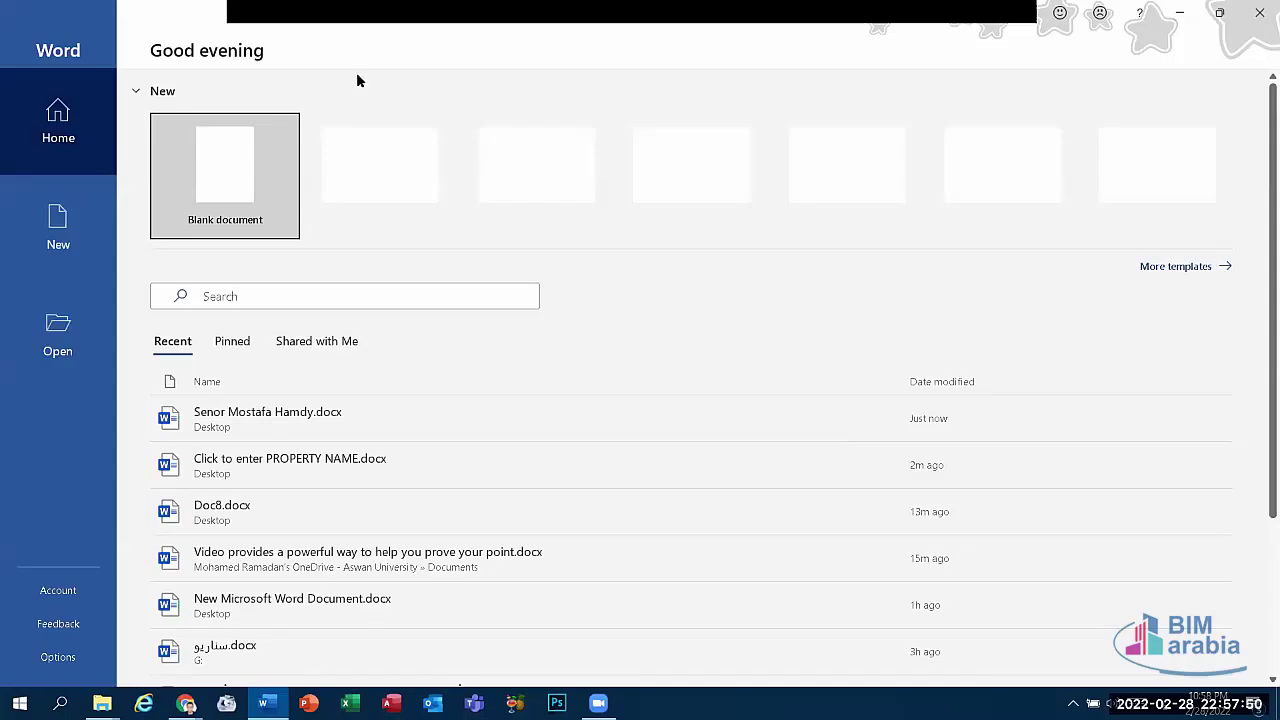
- Open a new blank document and bring up Word Options
{"action": "key", "text": "Return"}
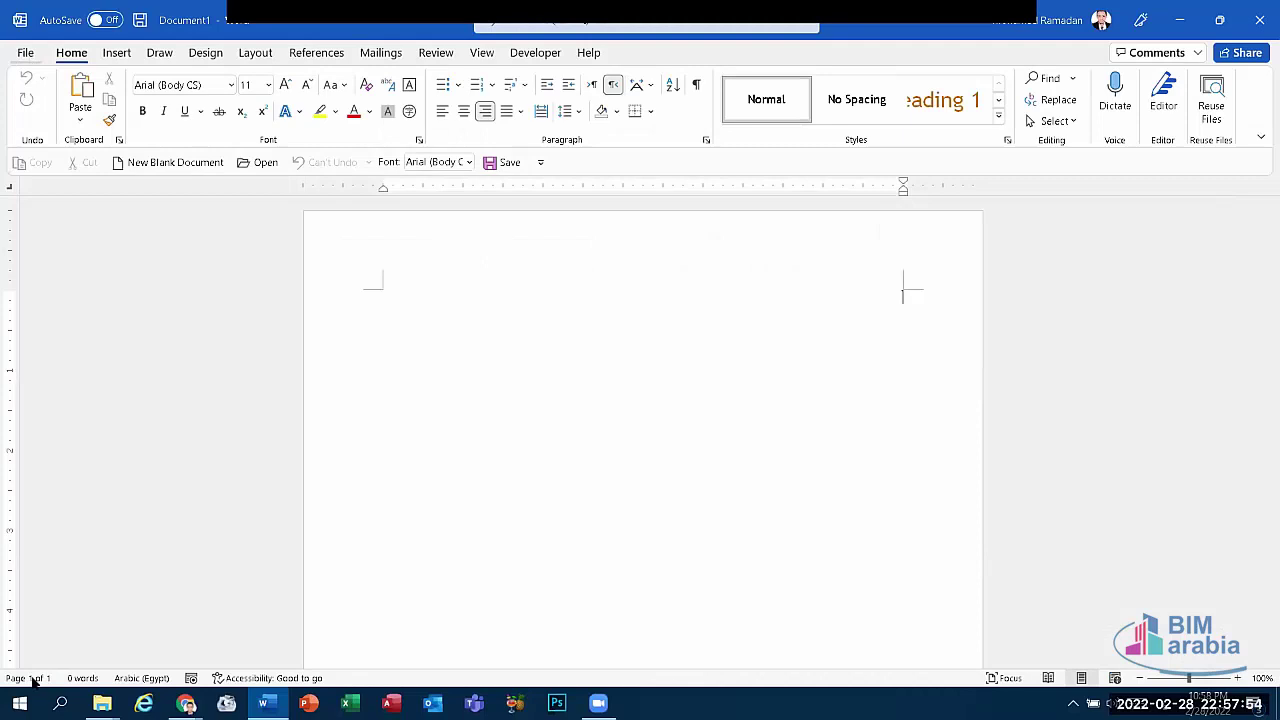
{"action": "key", "text": "alt+f"}
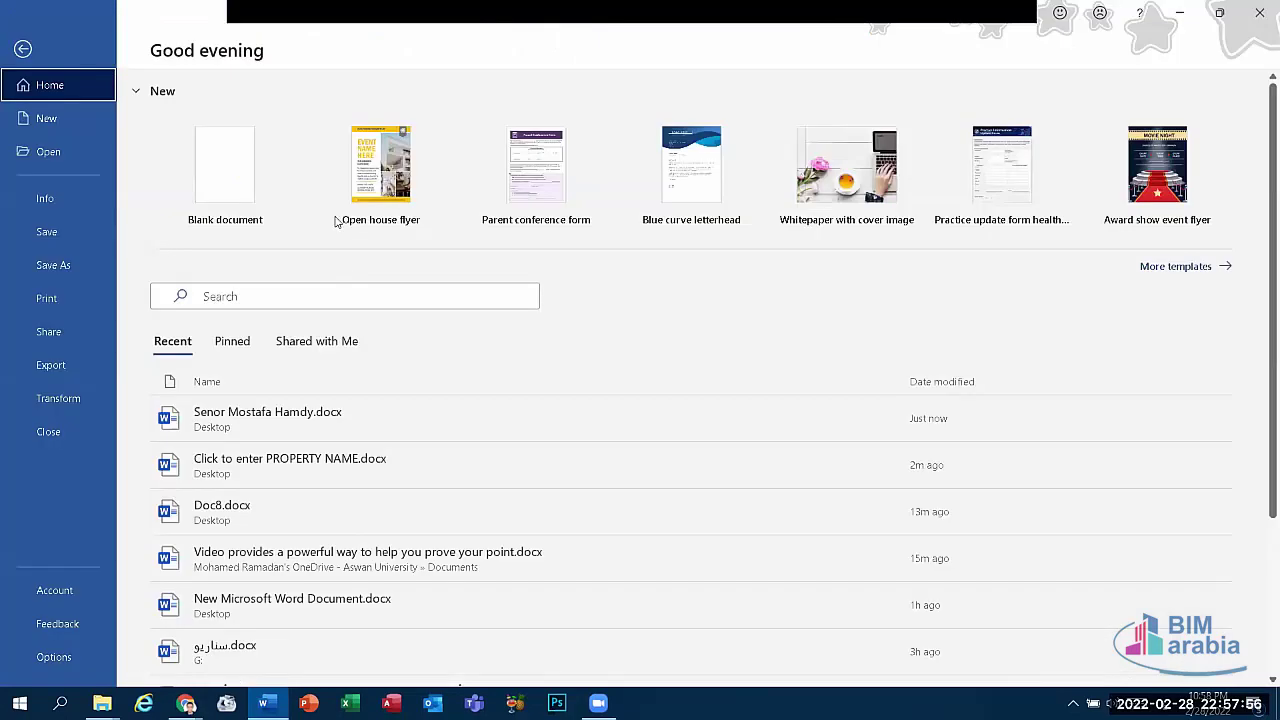
{"action": "key", "text": "t"}
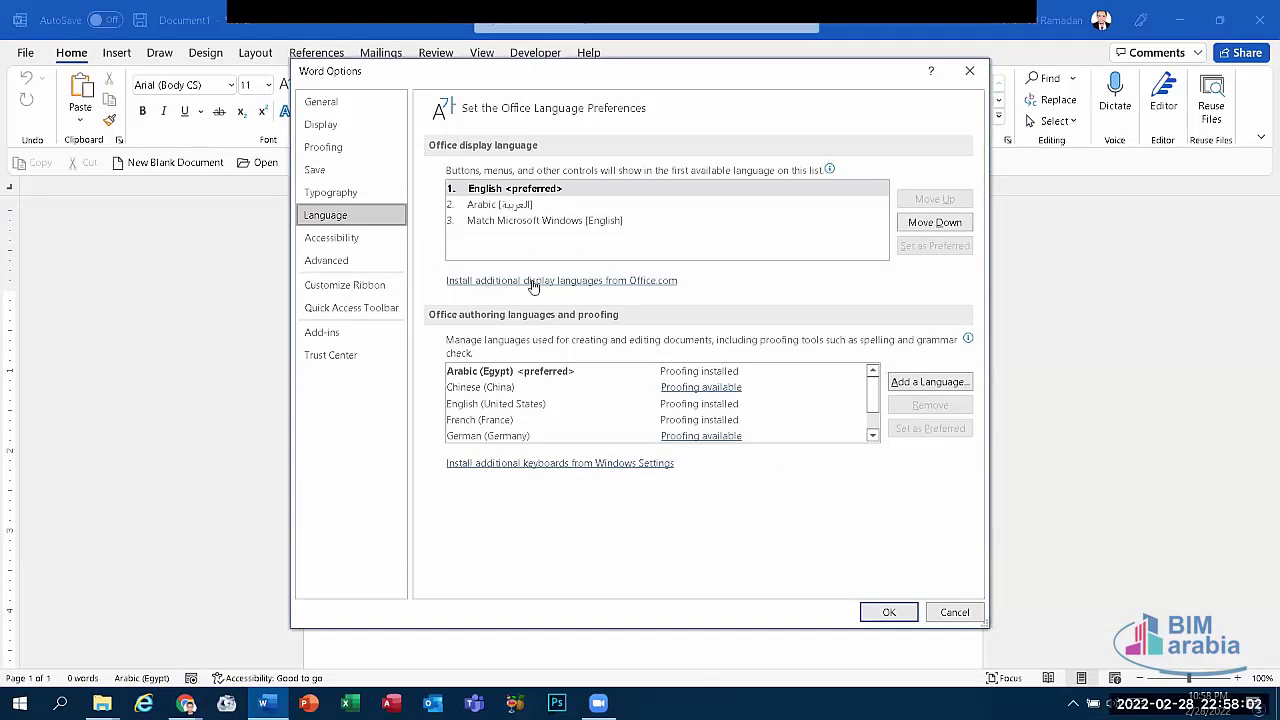
- Browse the additional display languages without installing any, then go to the Advanced page
{"action": "left_click", "coordinate": [622, 284]}
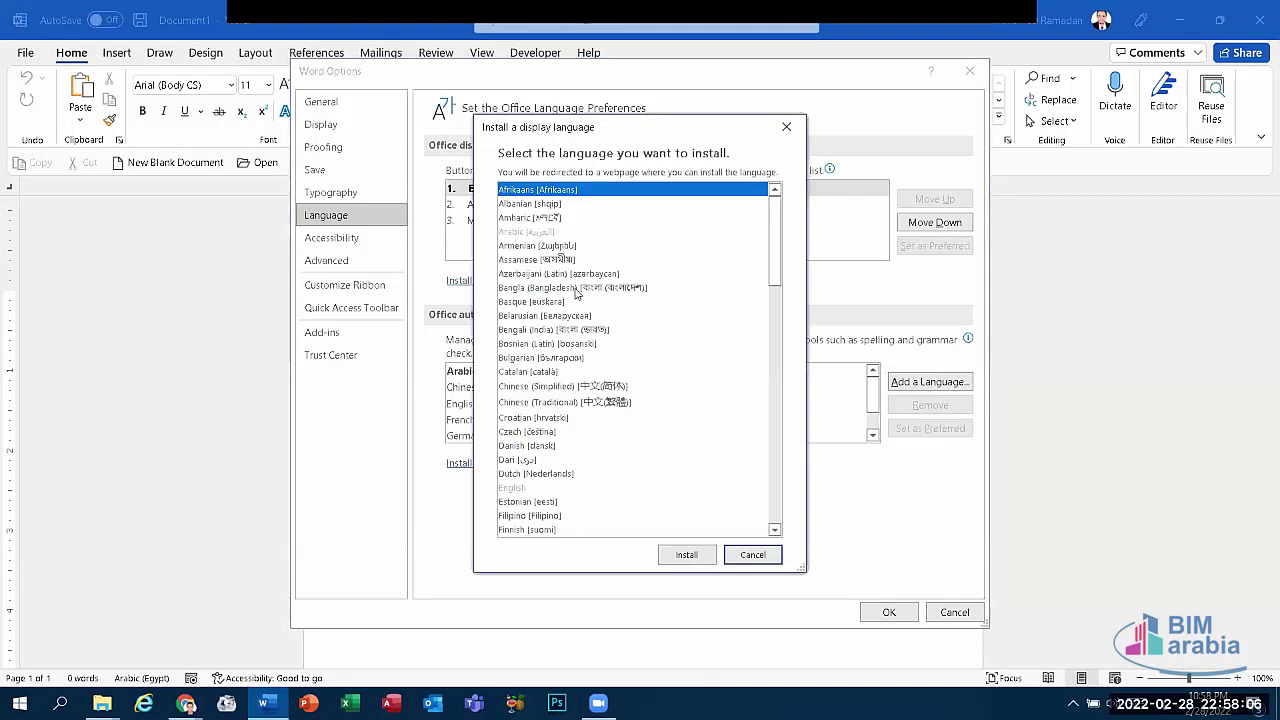
{"action": "scroll", "coordinate": [582, 316], "scroll_direction": "down", "scroll_amount": 15}
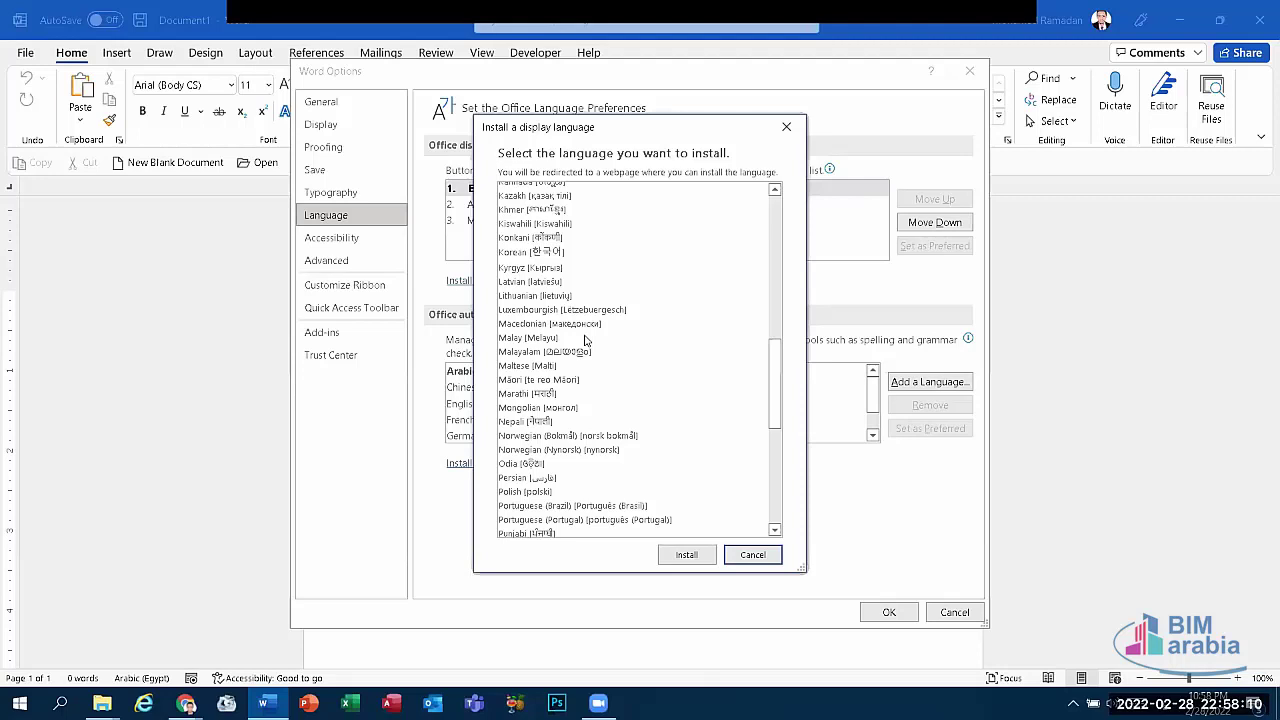
{"action": "scroll", "coordinate": [582, 360], "scroll_direction": "down", "scroll_amount": 8}
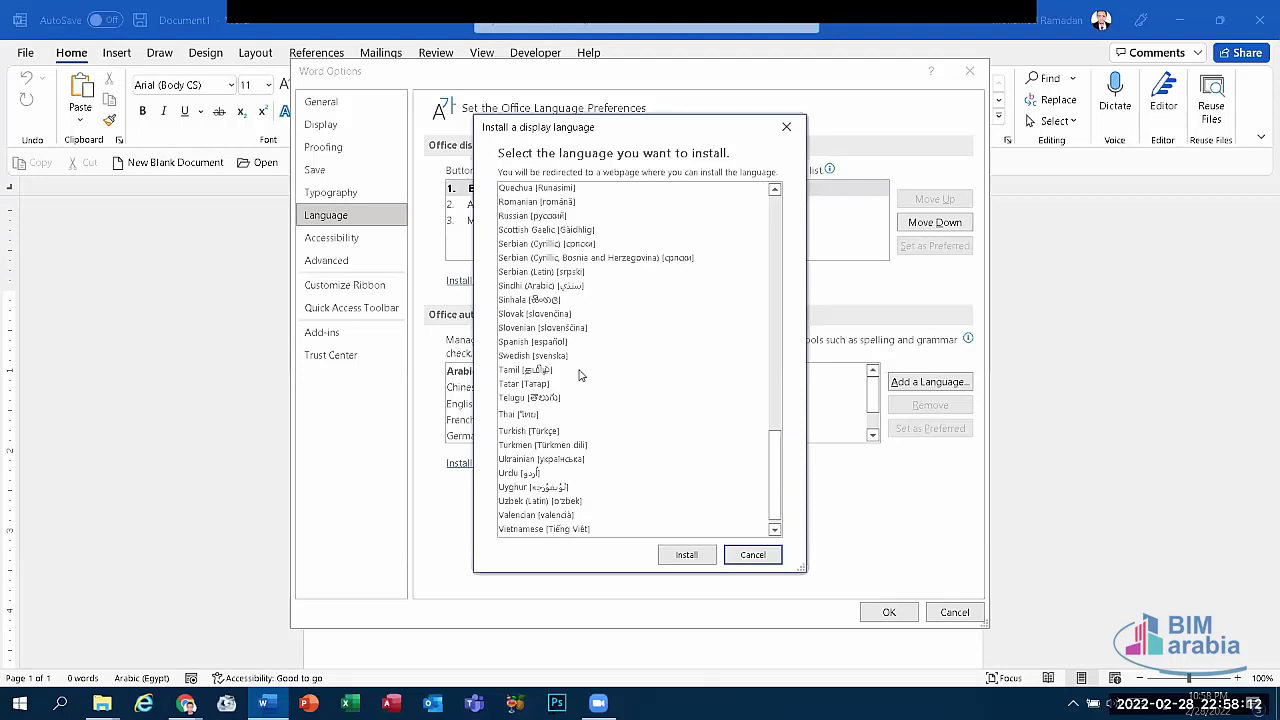
{"action": "scroll", "coordinate": [578, 375], "scroll_direction": "up", "scroll_amount": 2}
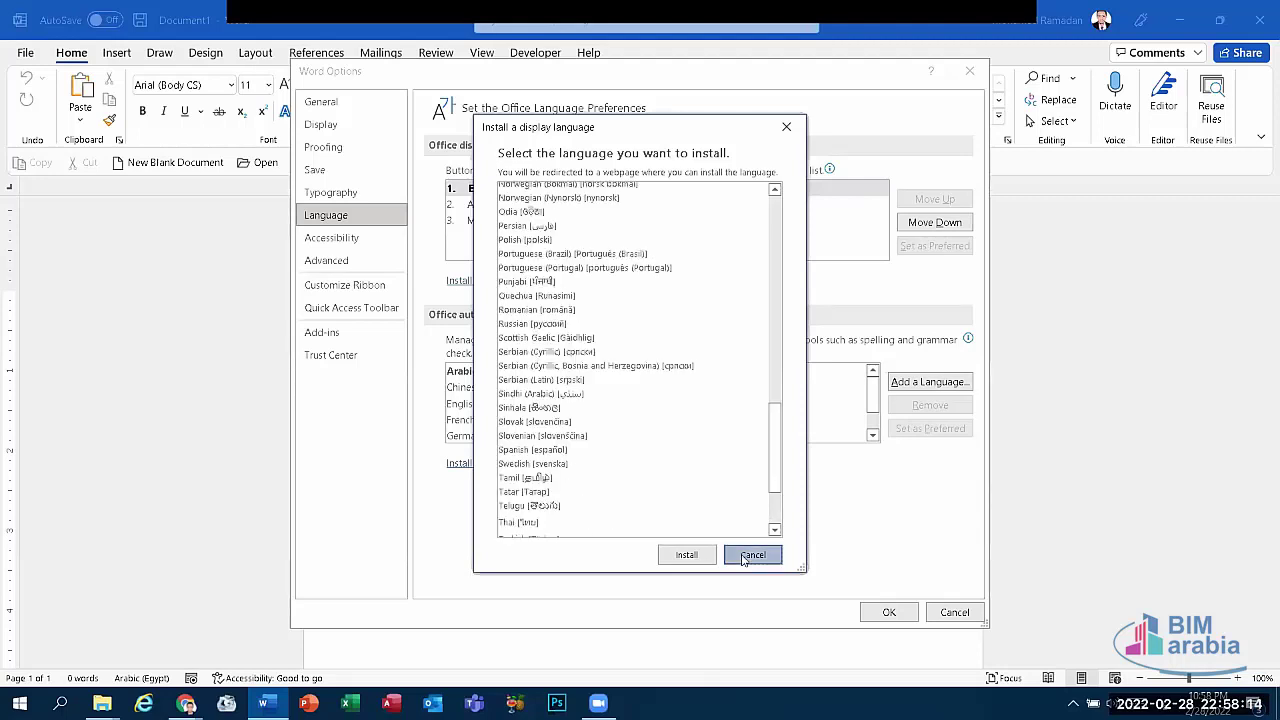
{"action": "left_click", "coordinate": [751, 554]}
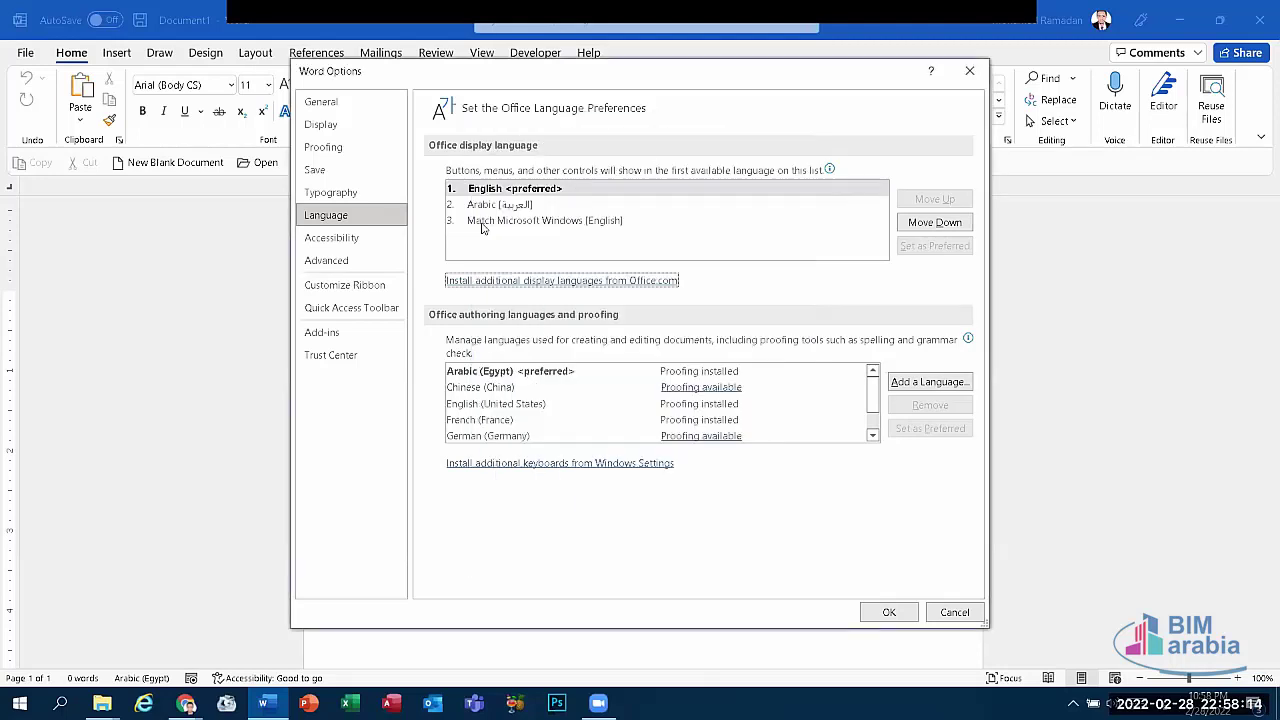
{"action": "left_click", "coordinate": [351, 260]}
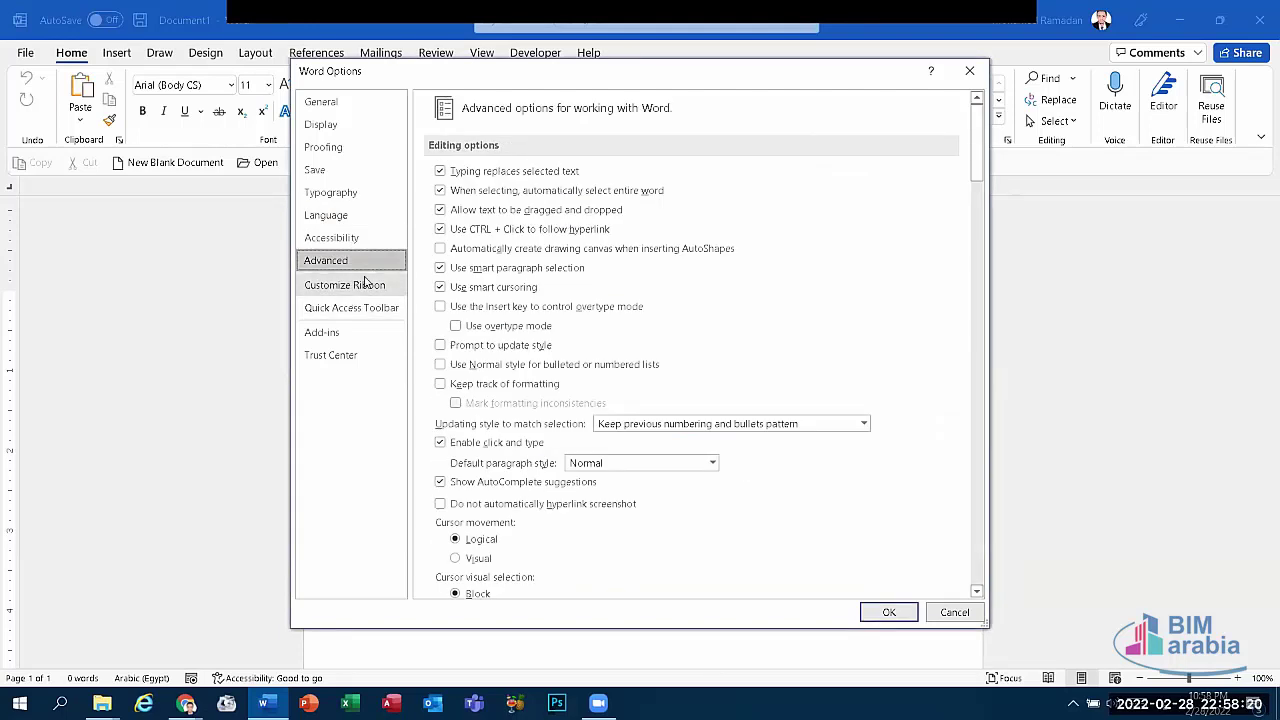
- Uncheck the Design and Layout main tabs in Customize Ribbon and confirm with OK
{"action": "left_click", "coordinate": [374, 288]}
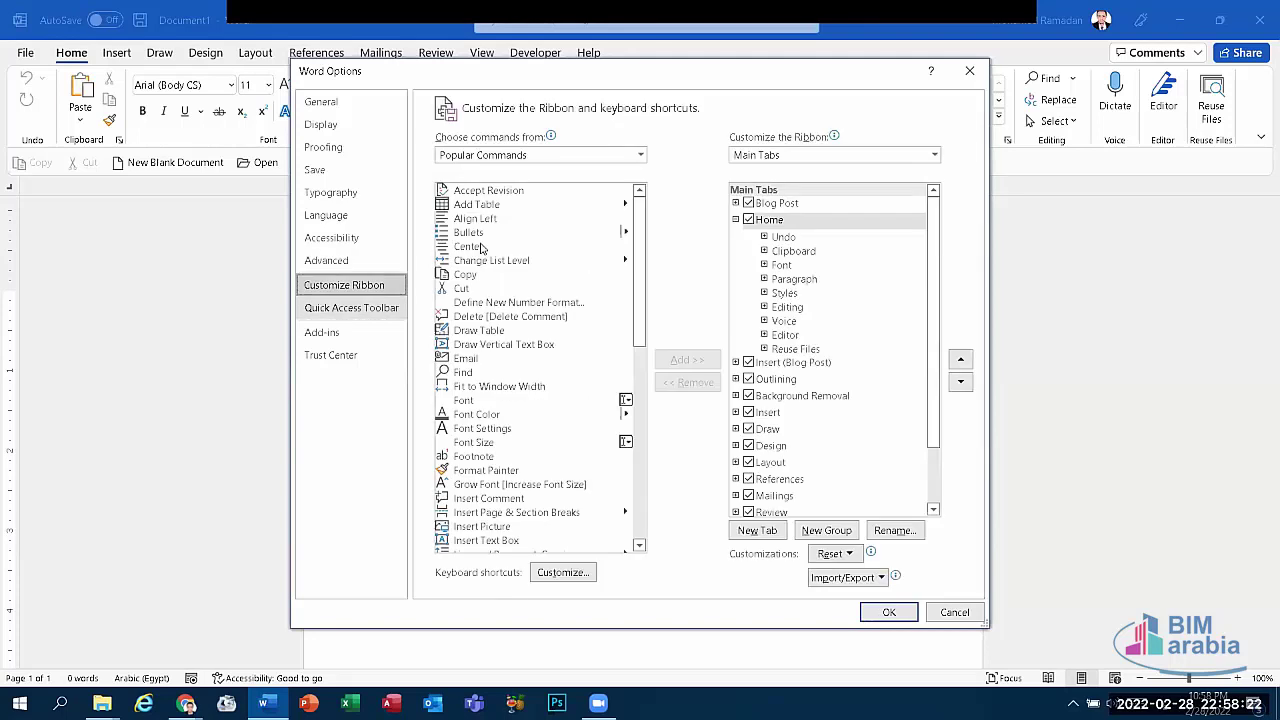
{"action": "left_click", "coordinate": [625, 441]}
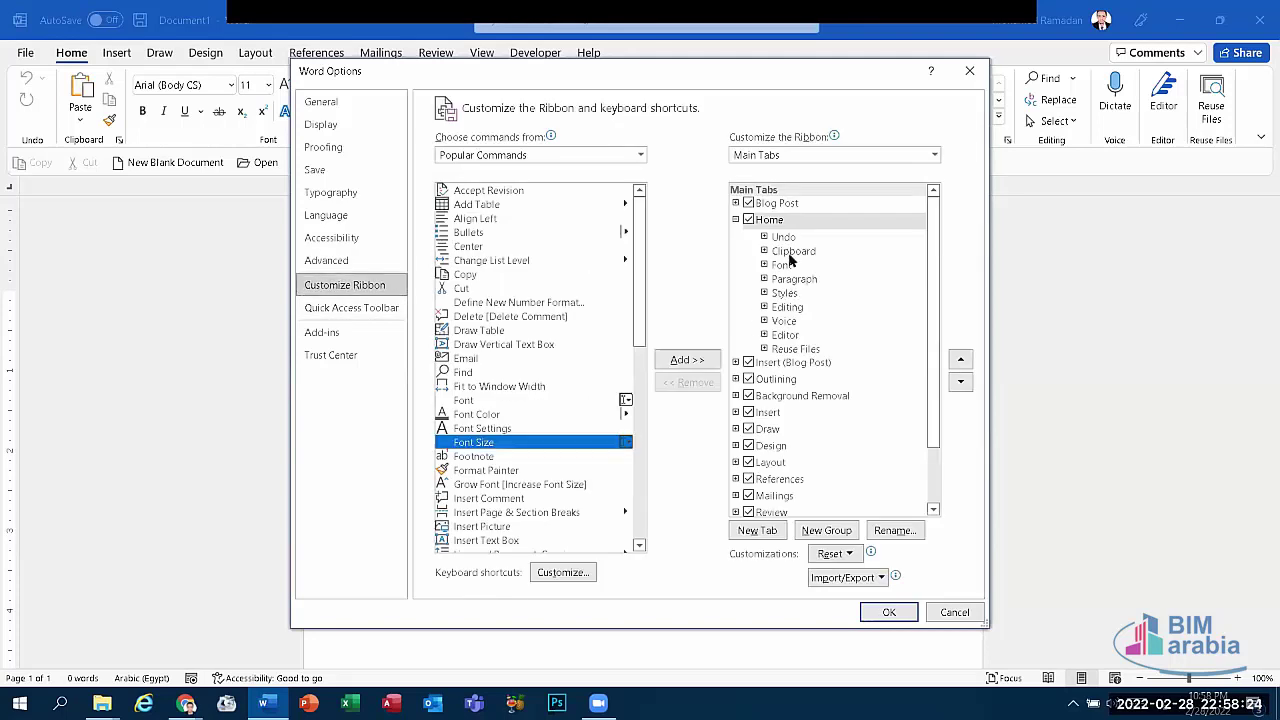
{"action": "left_click", "coordinate": [784, 292]}
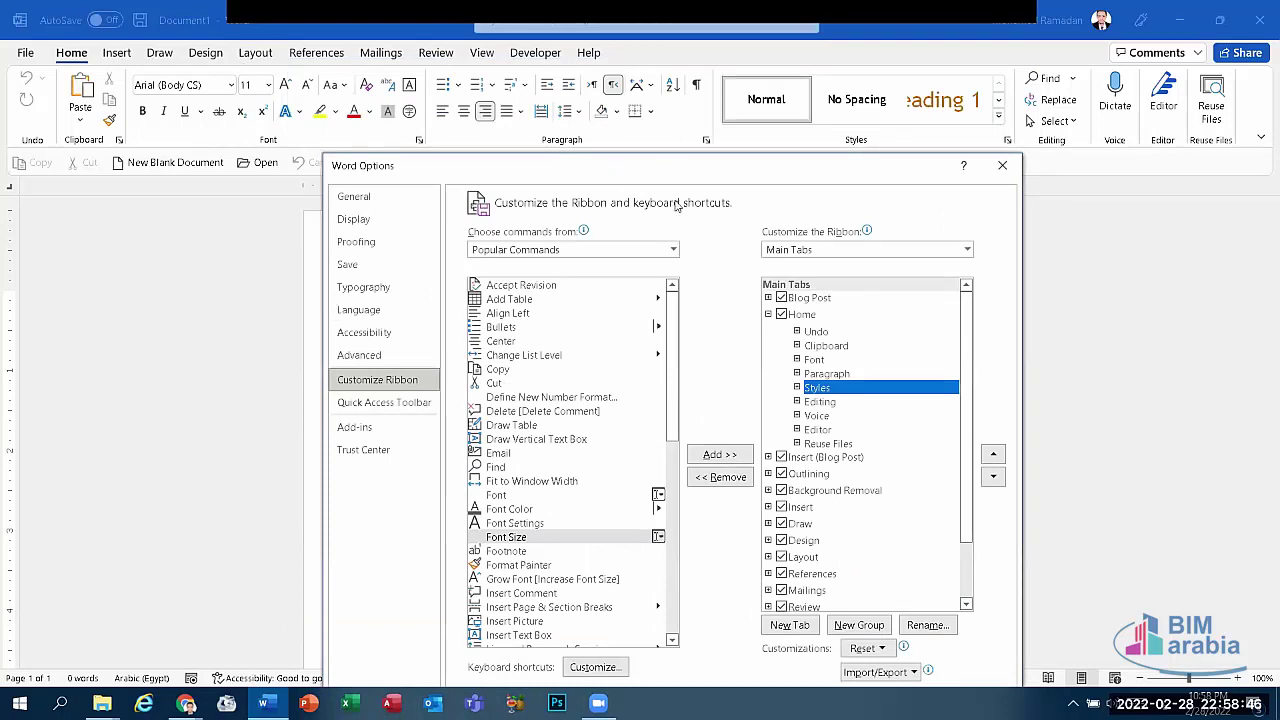
{"action": "left_click_drag", "start_coordinate": [668, 170], "coordinate": [636, 72]}
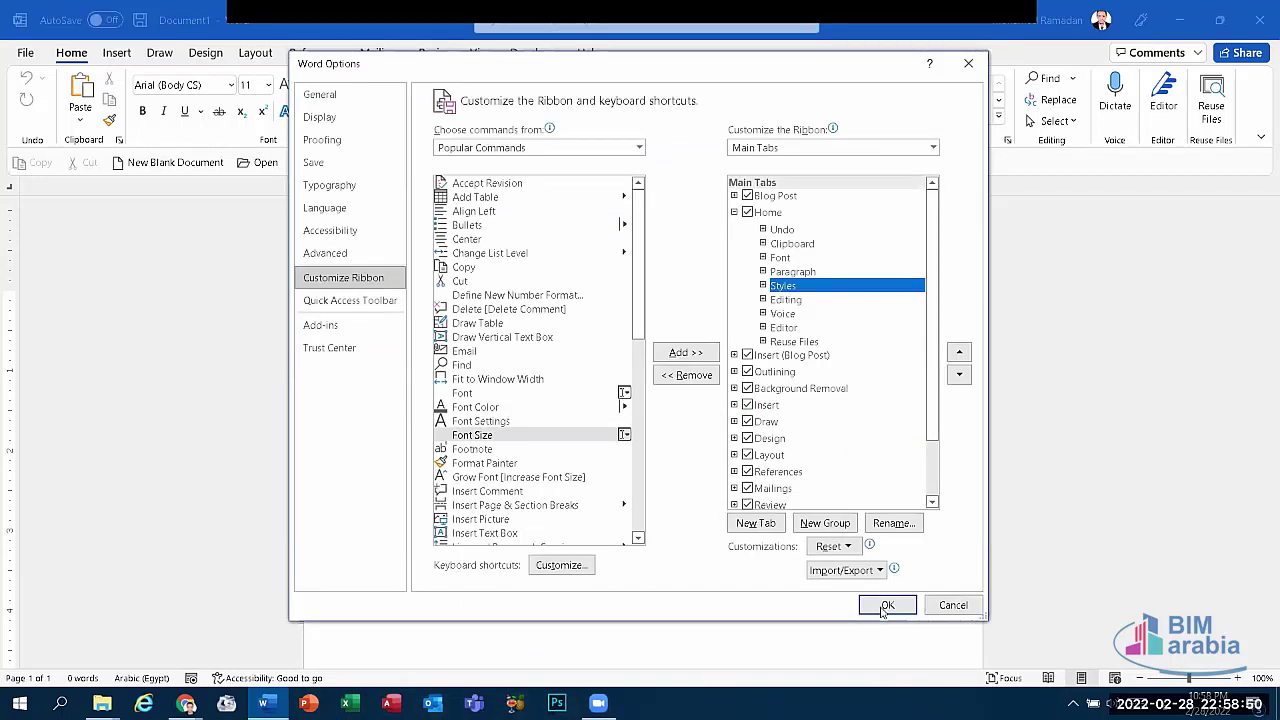
{"action": "left_click", "coordinate": [747, 438]}
{"action": "left_click", "coordinate": [747, 455]}
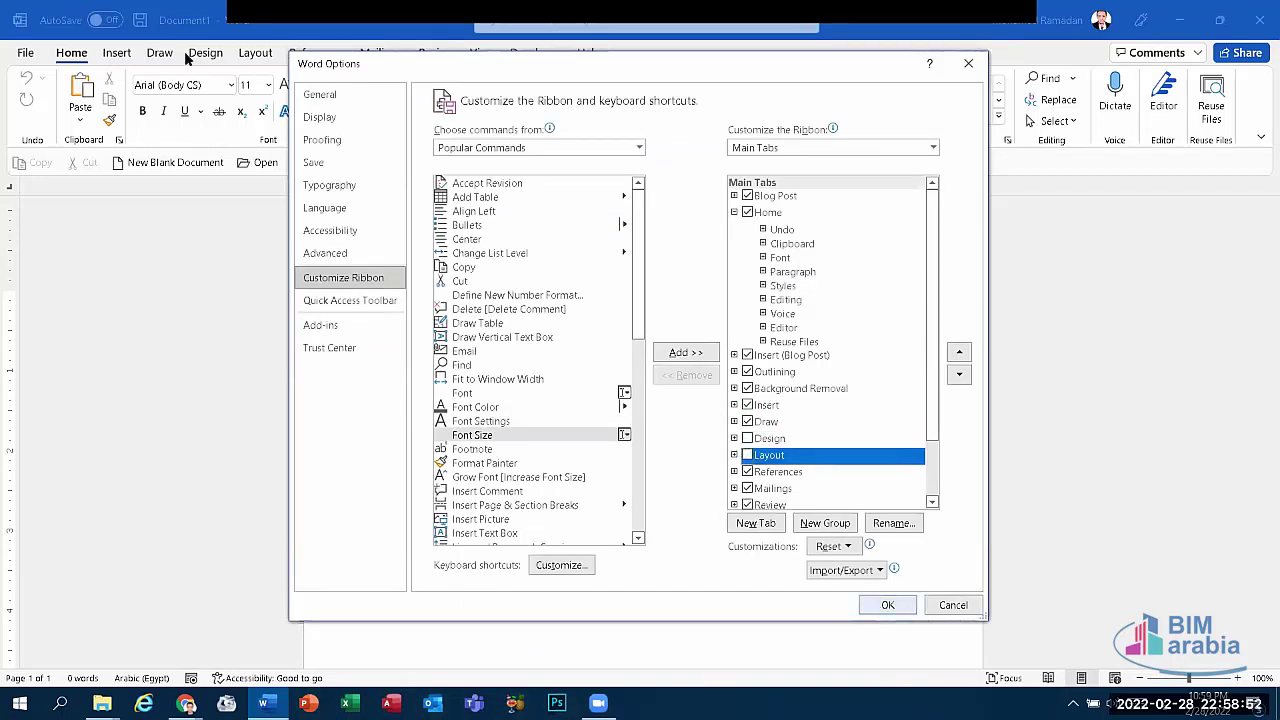
{"action": "key", "text": "Return"}
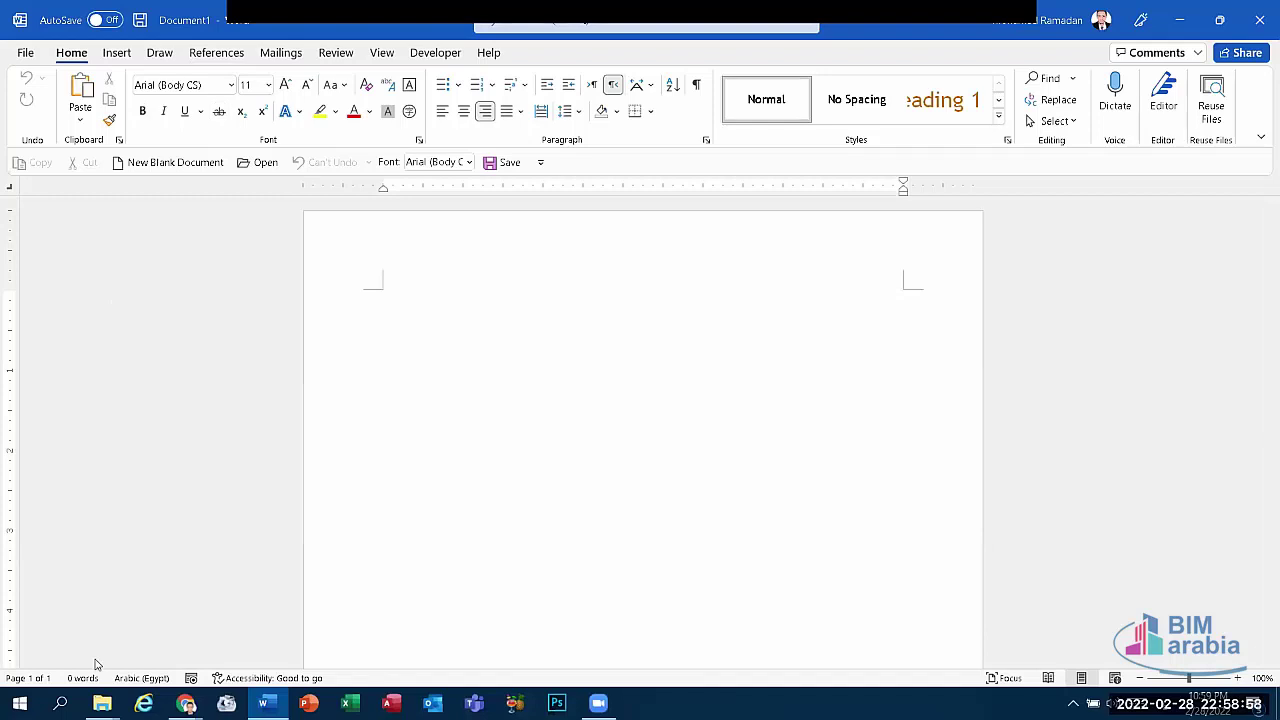
- Re-enable the Design and Layout tabs in Customize Ribbon and close Word Options
{"action": "left_click", "coordinate": [25, 52]}
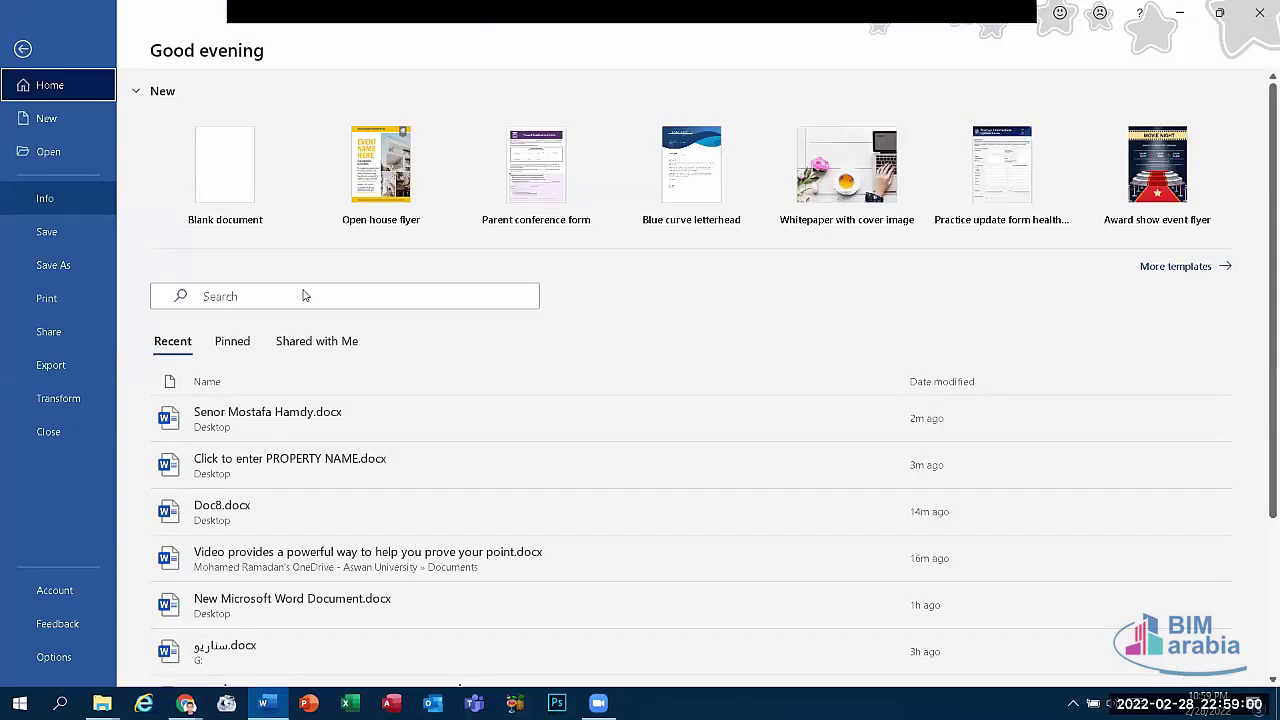
{"action": "key", "text": "alt+t"}
{"action": "left_click", "coordinate": [340, 288]}
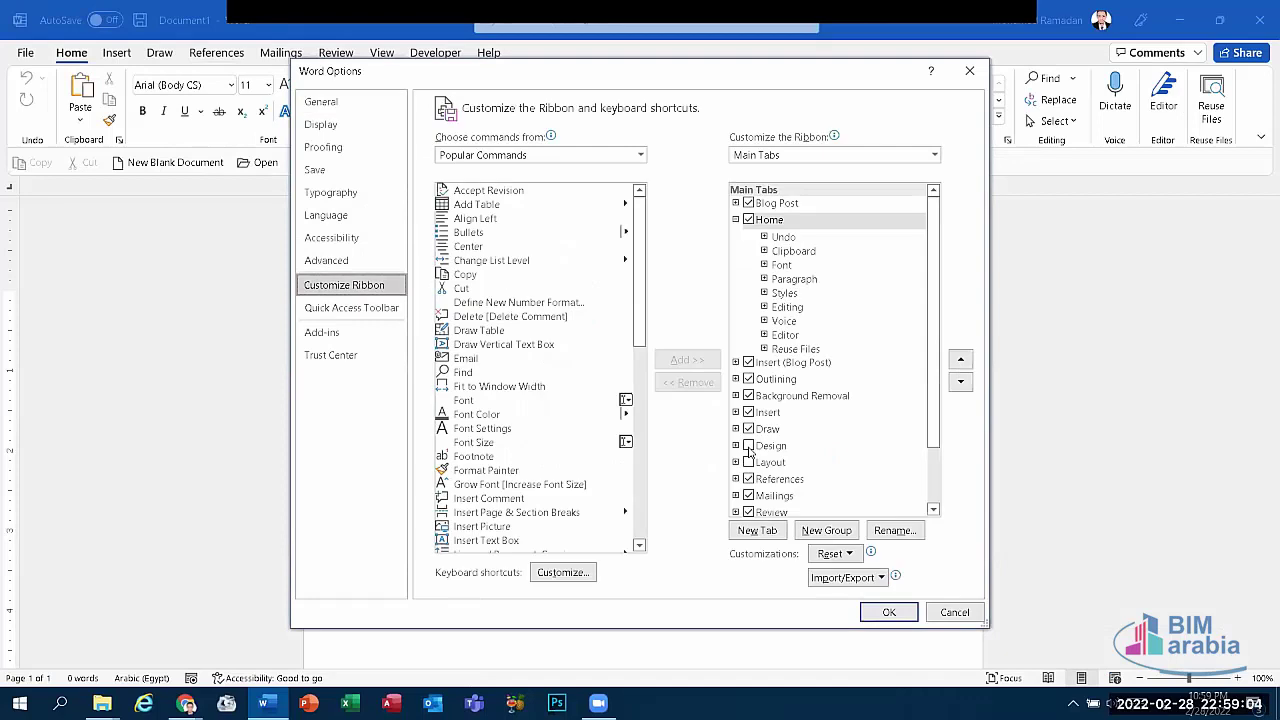
{"action": "left_click", "coordinate": [748, 445]}
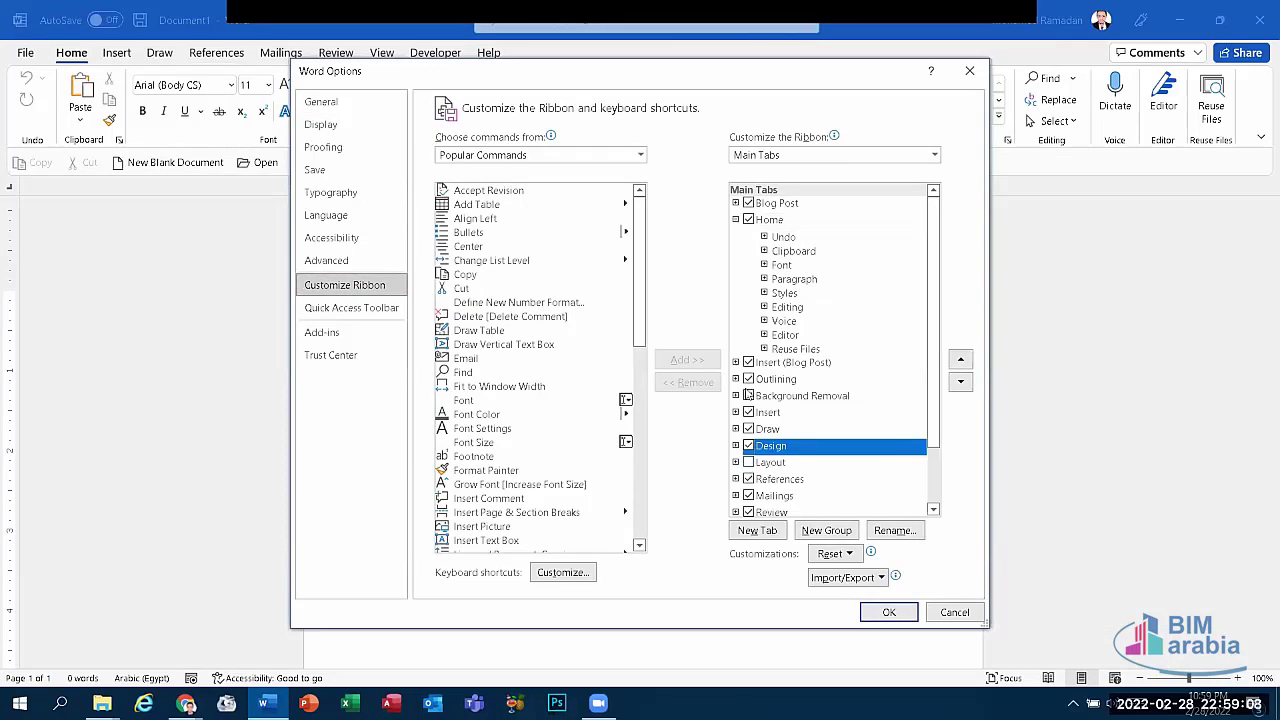
{"action": "left_click", "coordinate": [748, 461]}
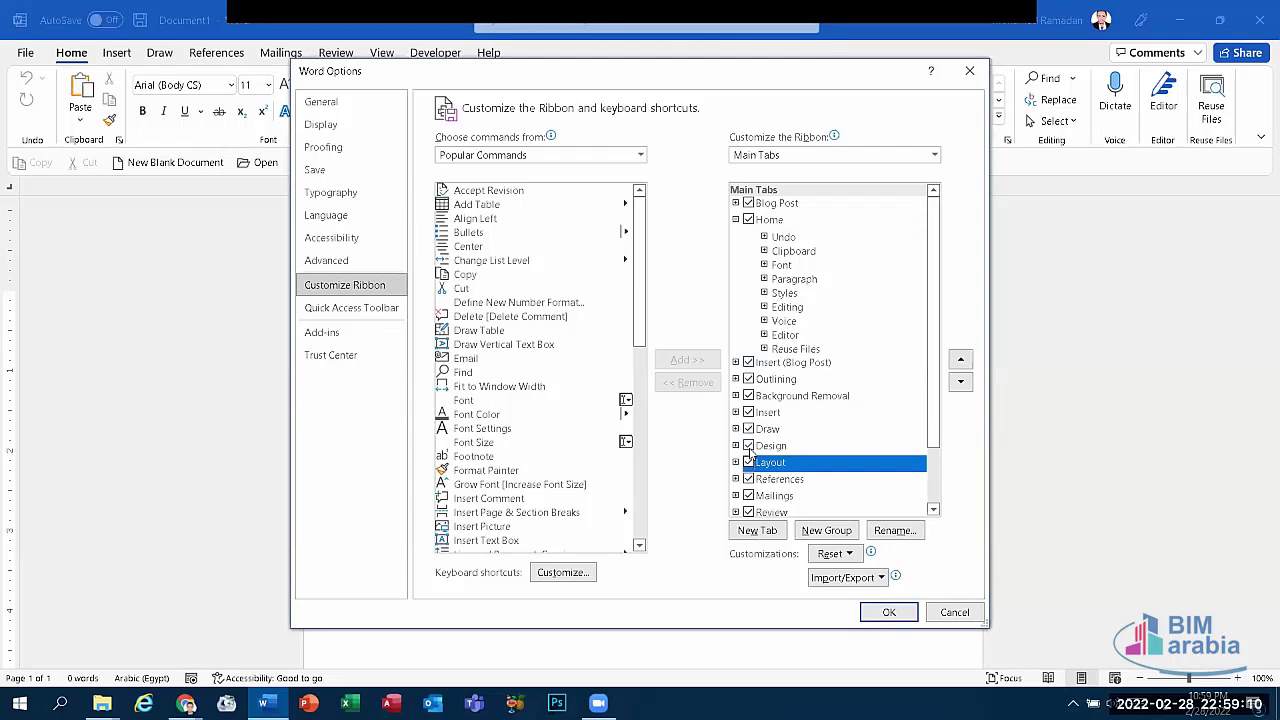
{"action": "scroll", "coordinate": [750, 452], "scroll_direction": "down", "scroll_amount": 1}
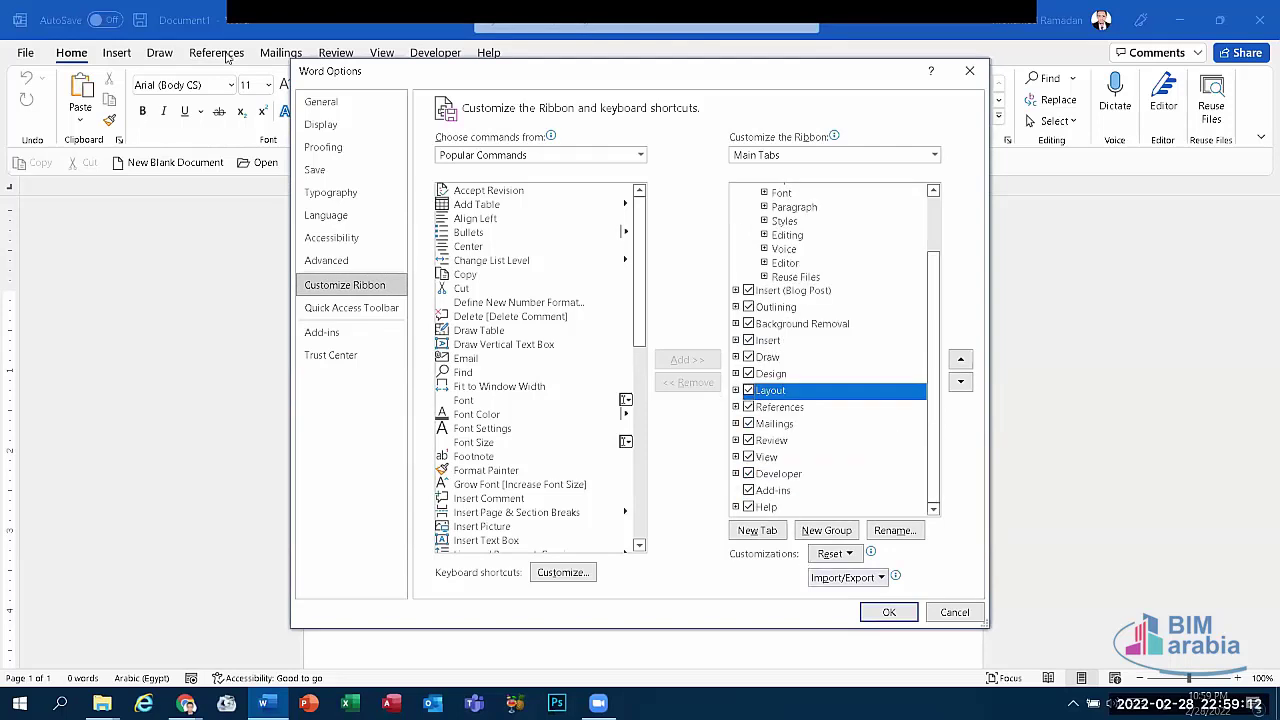
{"action": "key", "text": "Return"}
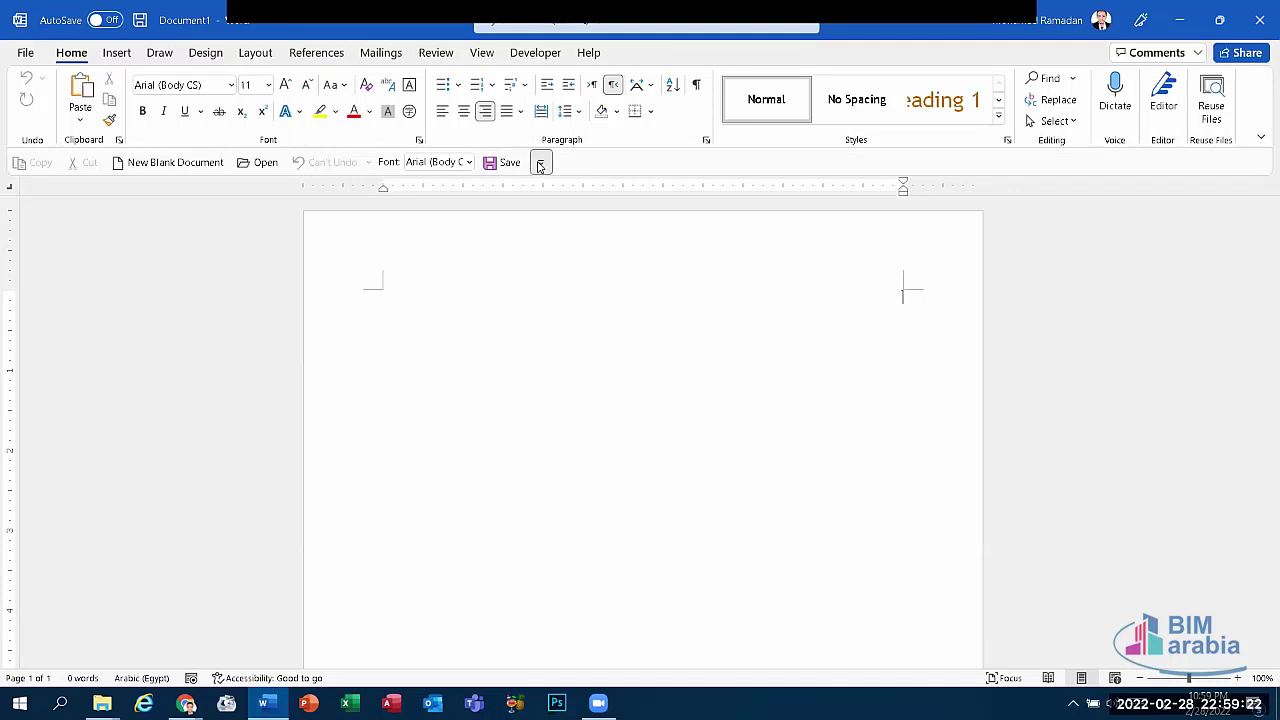
- Remove Font from the Quick Access Toolbar commands
{"action": "left_click", "coordinate": [539, 165]}
{"action": "key", "text": "Escape"}
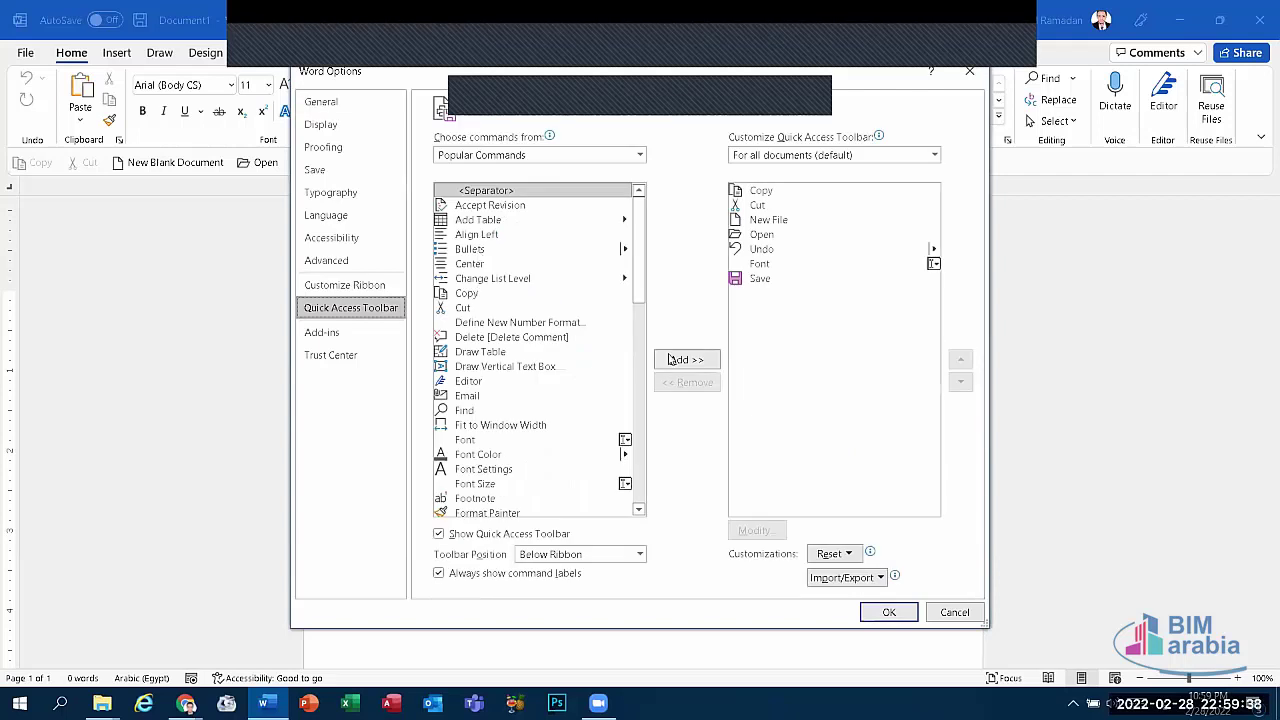
{"action": "left_click", "coordinate": [762, 263]}
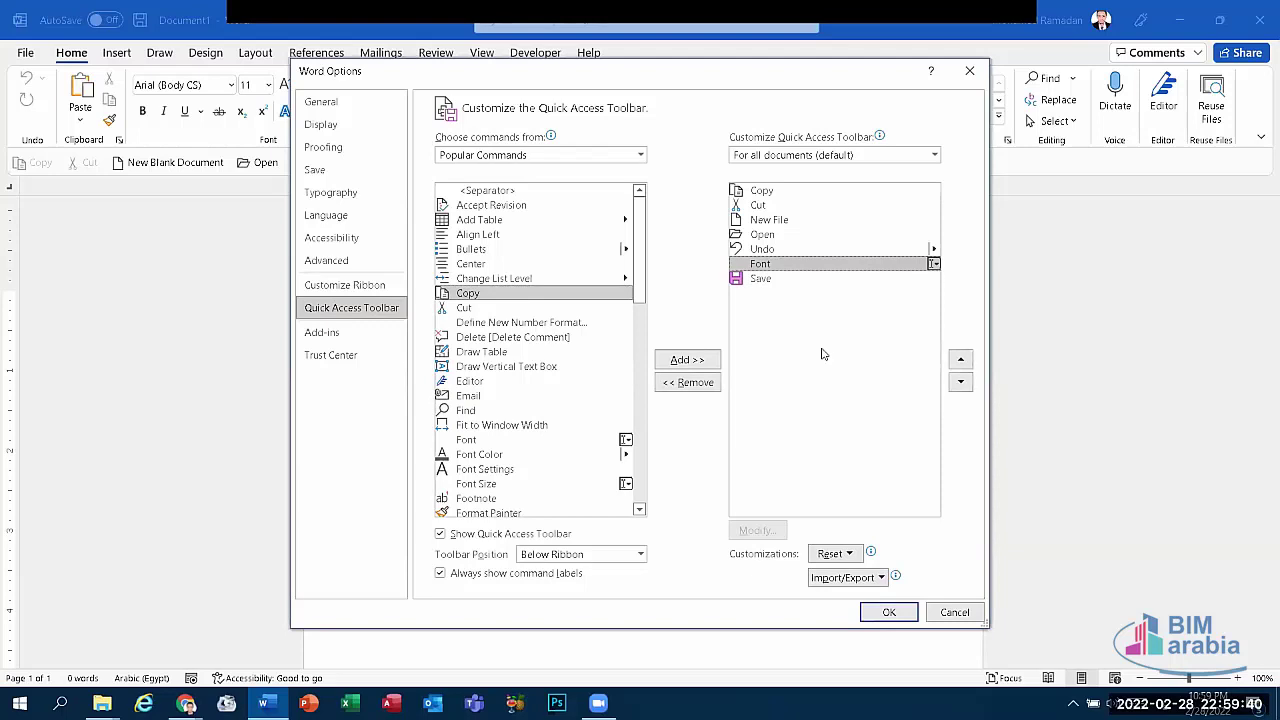
{"action": "left_click", "coordinate": [705, 383]}
- Add Find to the Quick Access Toolbar directly after Cut
{"action": "left_click", "coordinate": [765, 249]}
{"action": "left_click", "coordinate": [763, 235]}
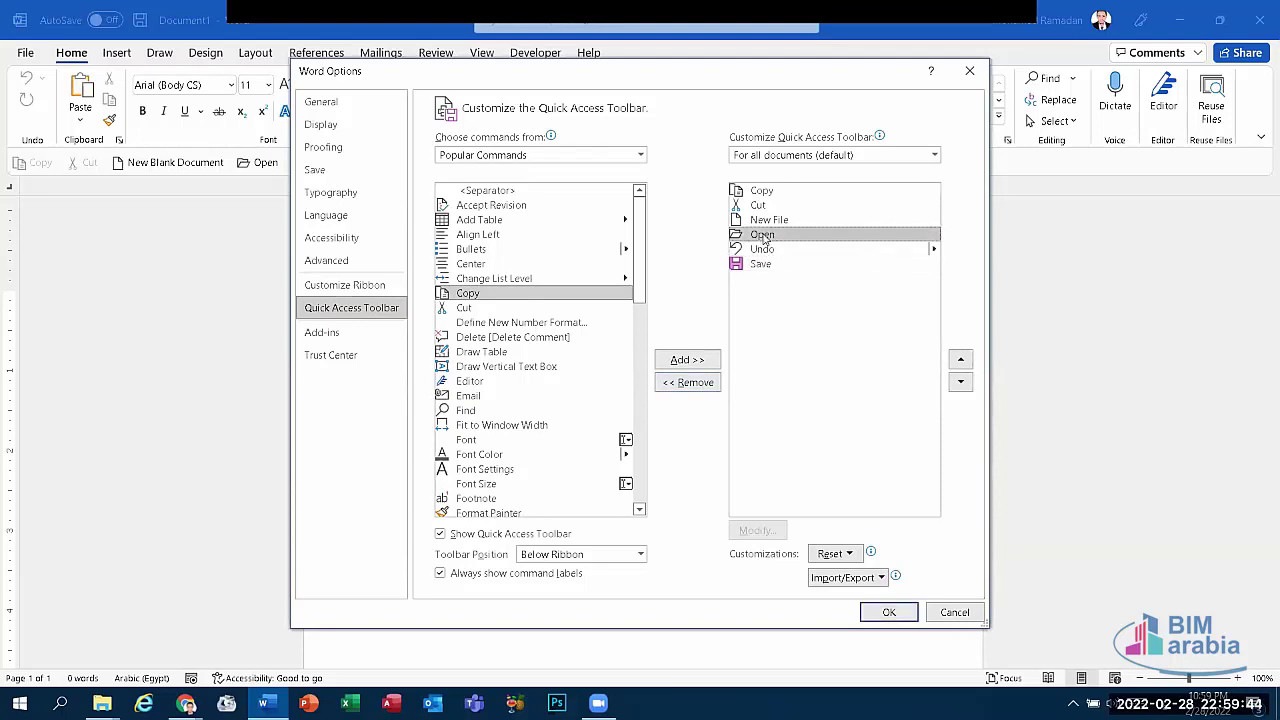
{"action": "left_click", "coordinate": [766, 220]}
{"action": "left_click", "coordinate": [760, 191]}
{"action": "left_click", "coordinate": [758, 205]}
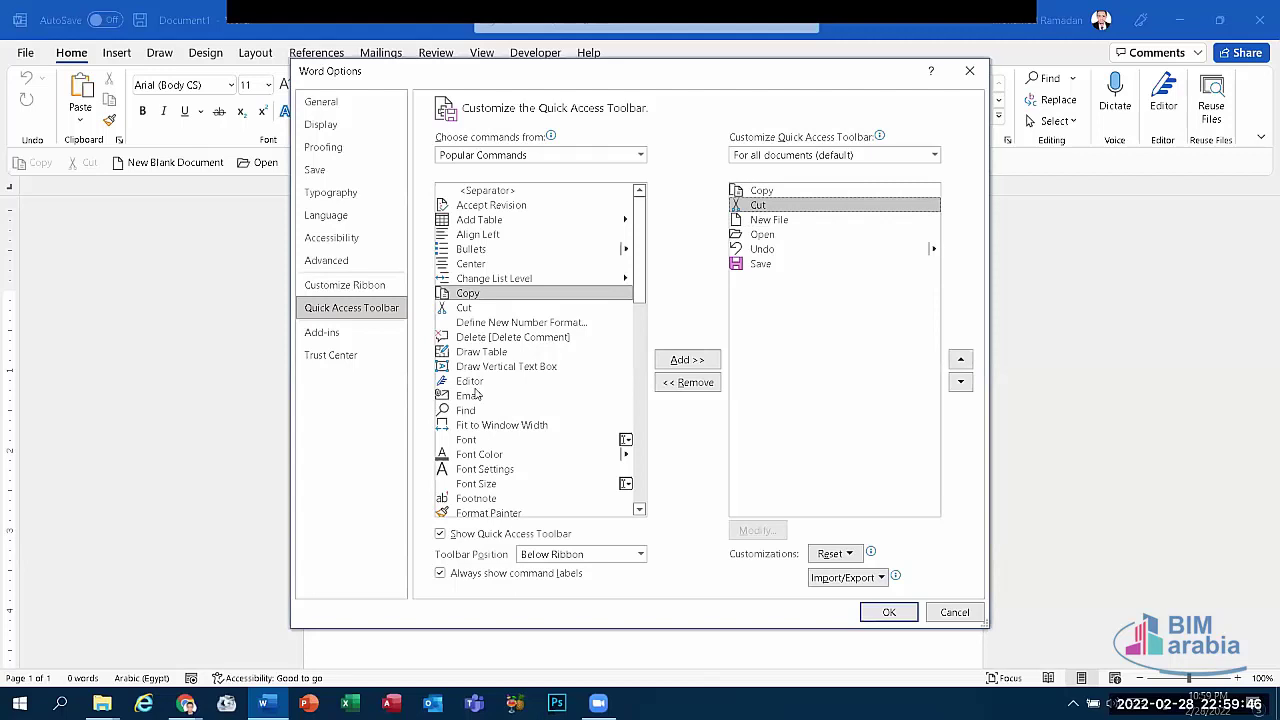
{"action": "left_click", "coordinate": [467, 411]}
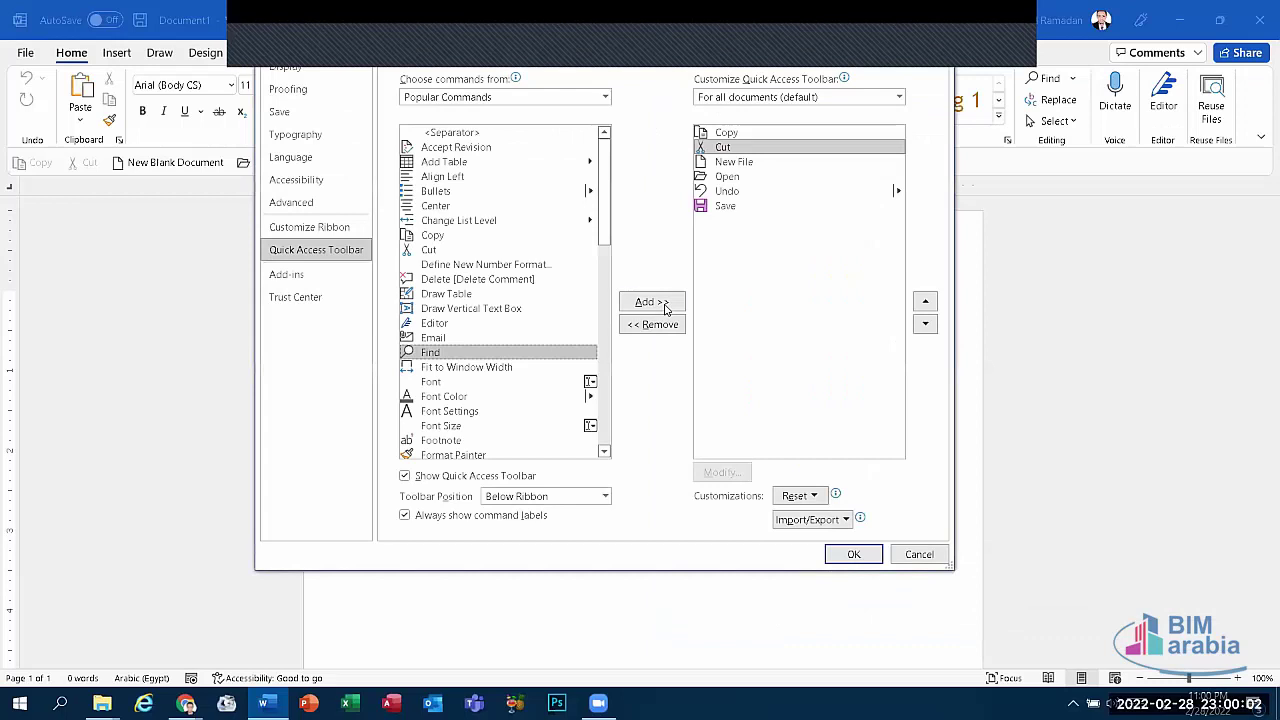
{"action": "key", "text": "alt+a"}
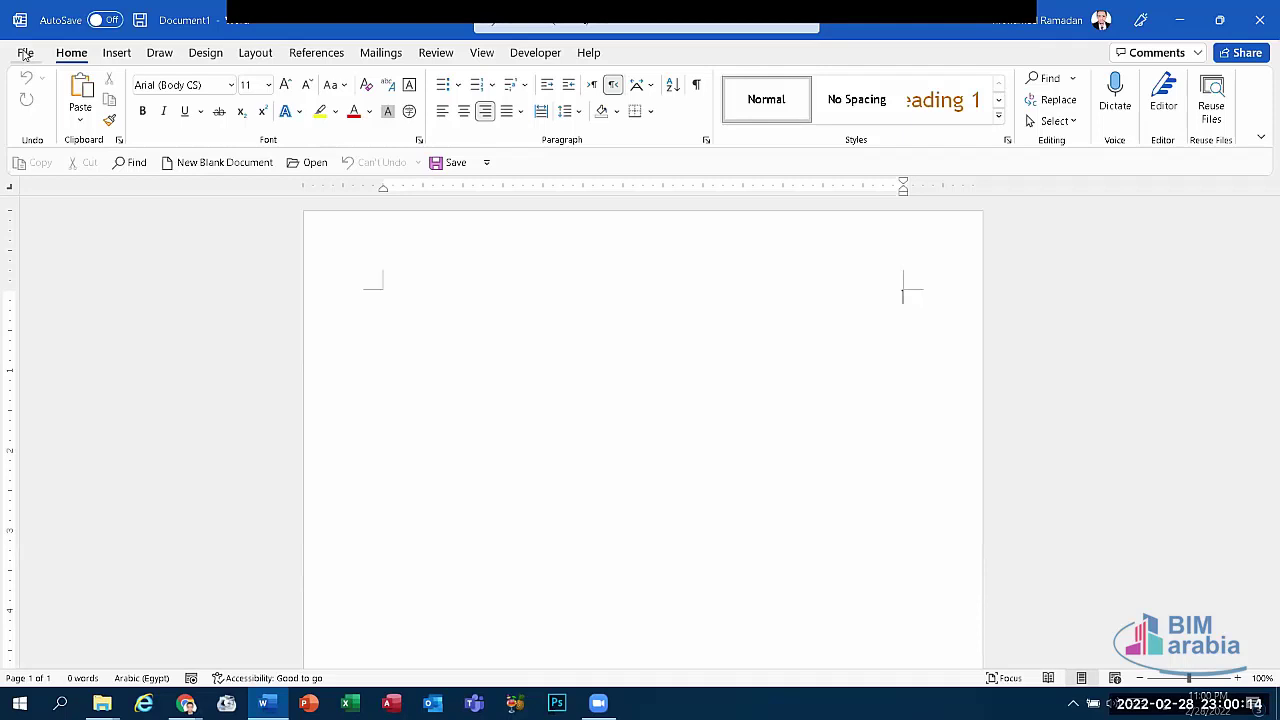
- Remove Find from the Quick Access Toolbar, apply the change, and show the File start page
{"action": "left_click", "coordinate": [25, 53]}
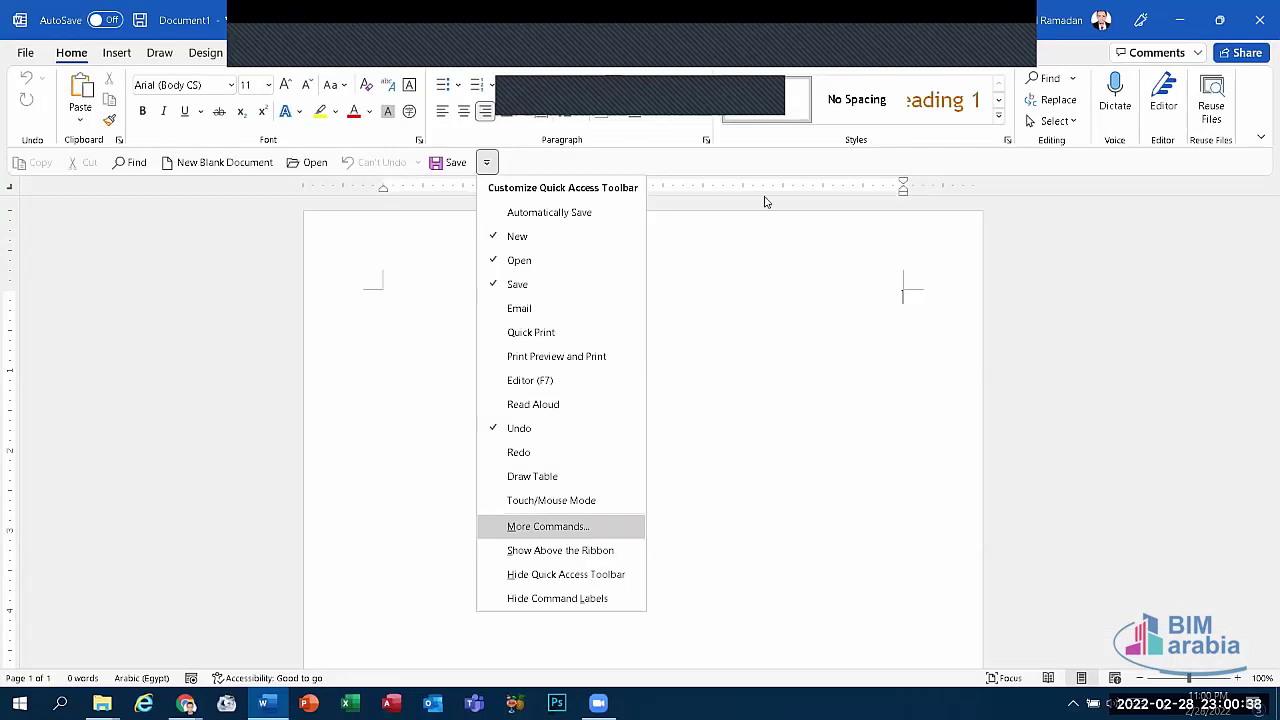
{"action": "key", "text": "Return"}
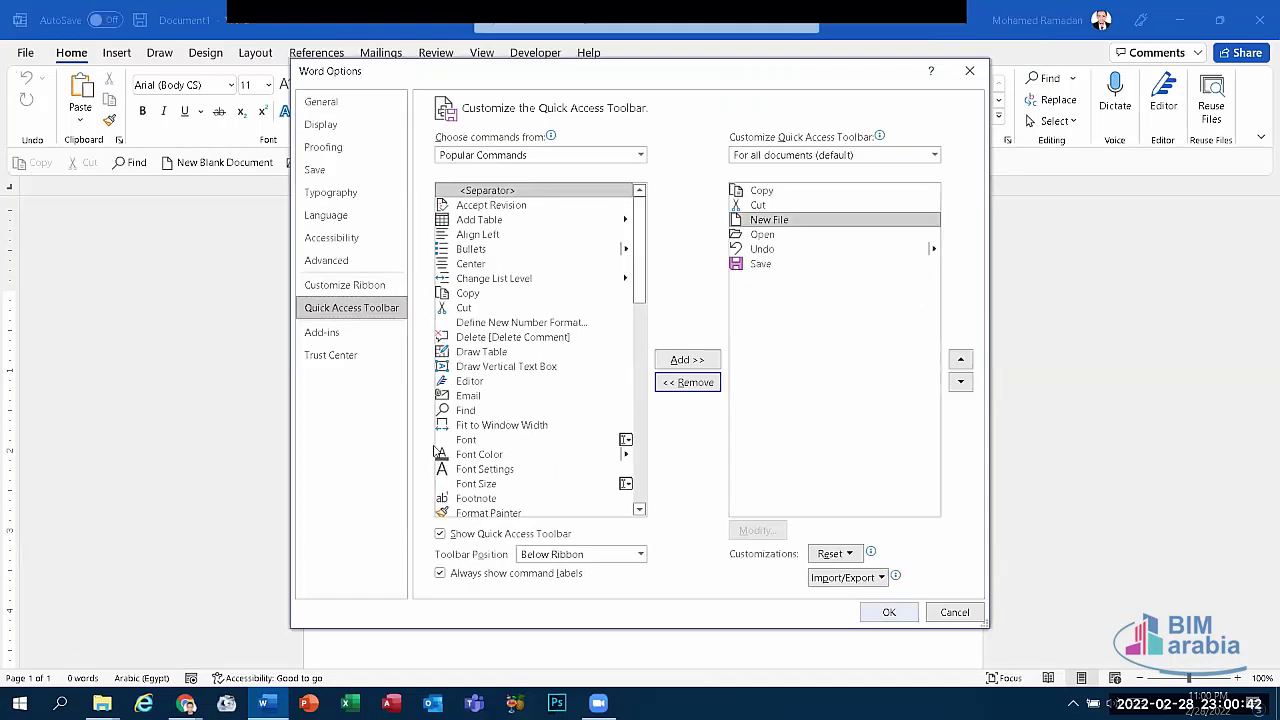
{"action": "key", "text": "Return"}
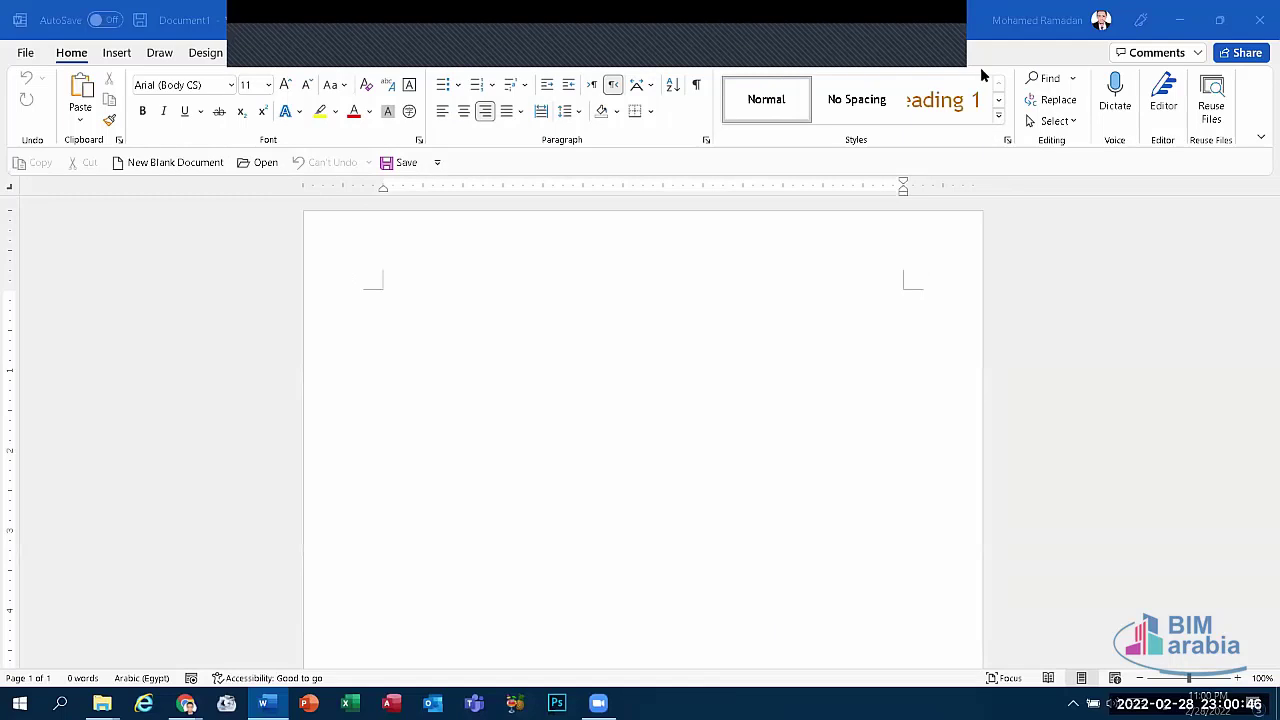
{"action": "key", "text": "alt+f"}
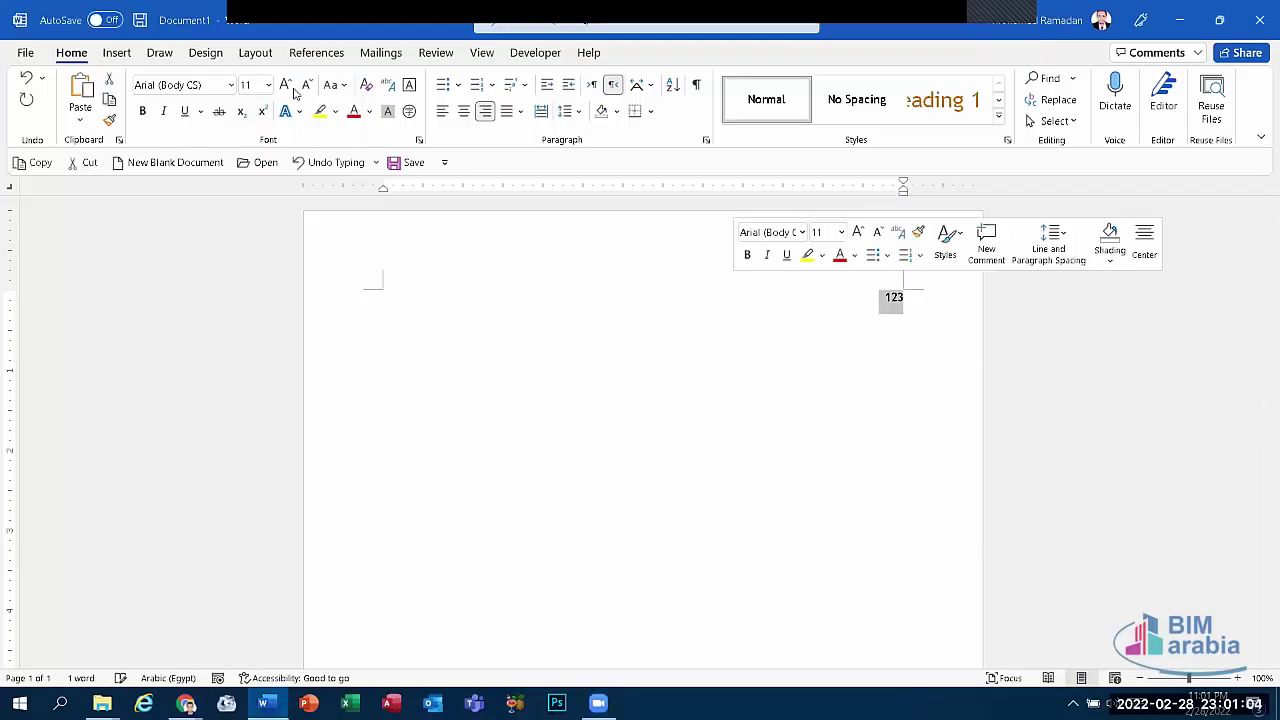
- Enlarge the 123 to 80 pt with Grow Font and centre it on the page
{"action": "left_click", "coordinate": [285, 85]}
{"action": "left_click", "coordinate": [285, 85]}
{"action": "left_click", "coordinate": [285, 85]}
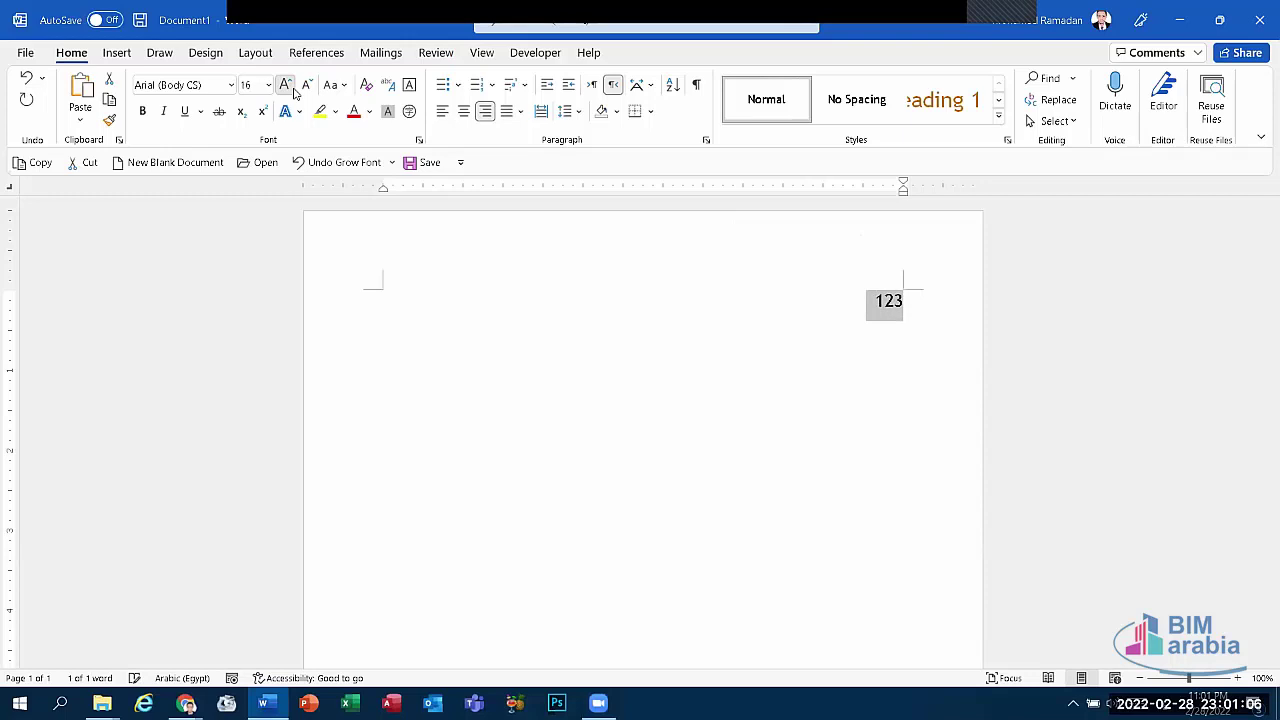
{"action": "left_click", "coordinate": [474, 111]}
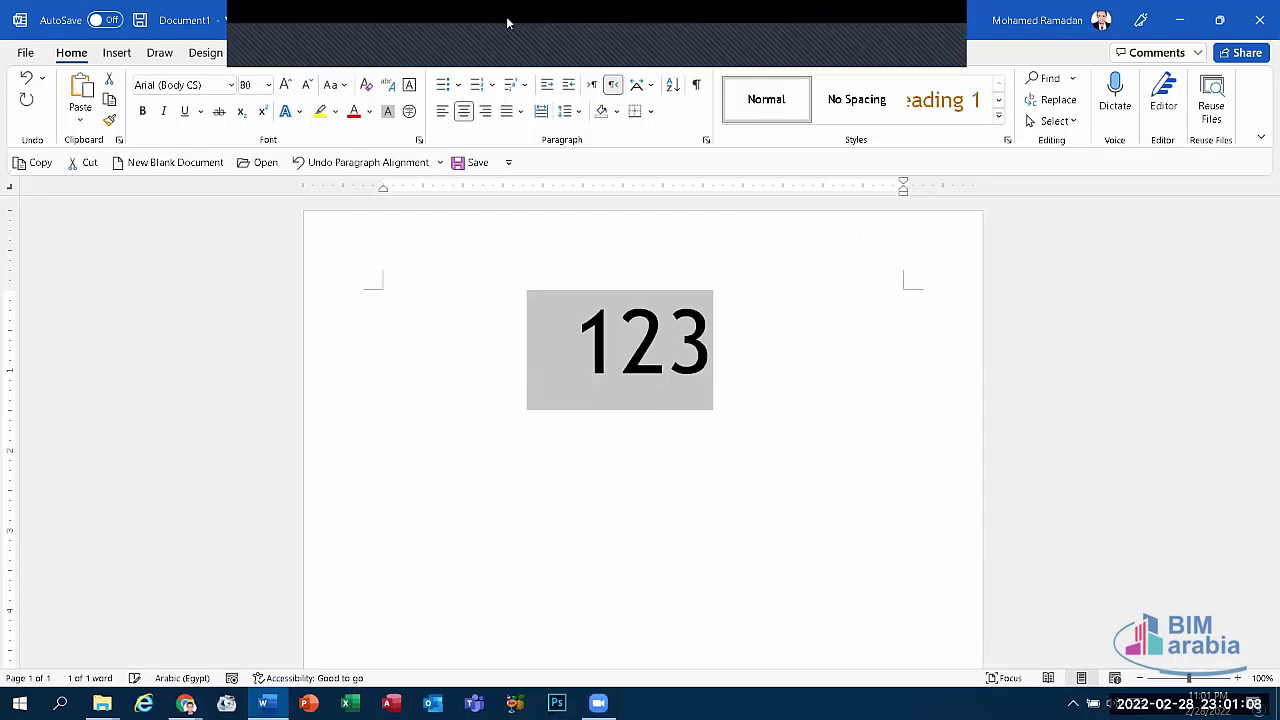
{"action": "left_click", "coordinate": [862, 203]}
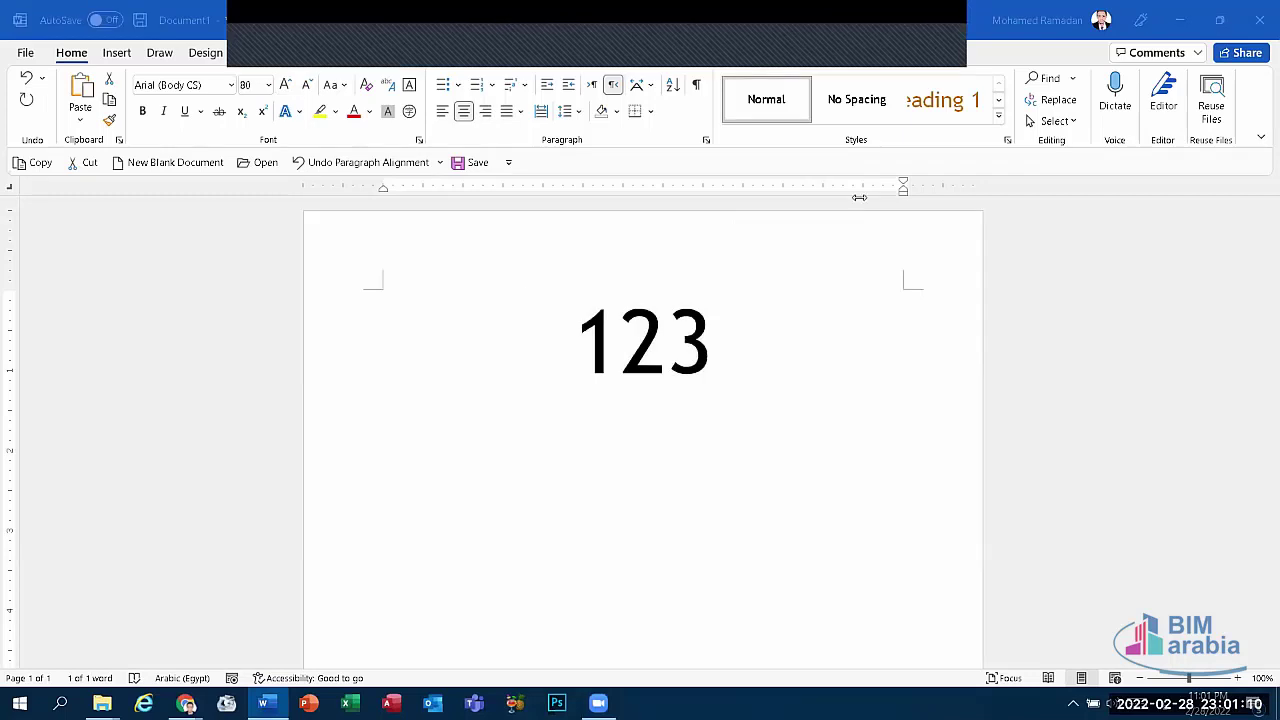
- Select all of the 123 text on the page
{"action": "double_click", "coordinate": [705, 368]}
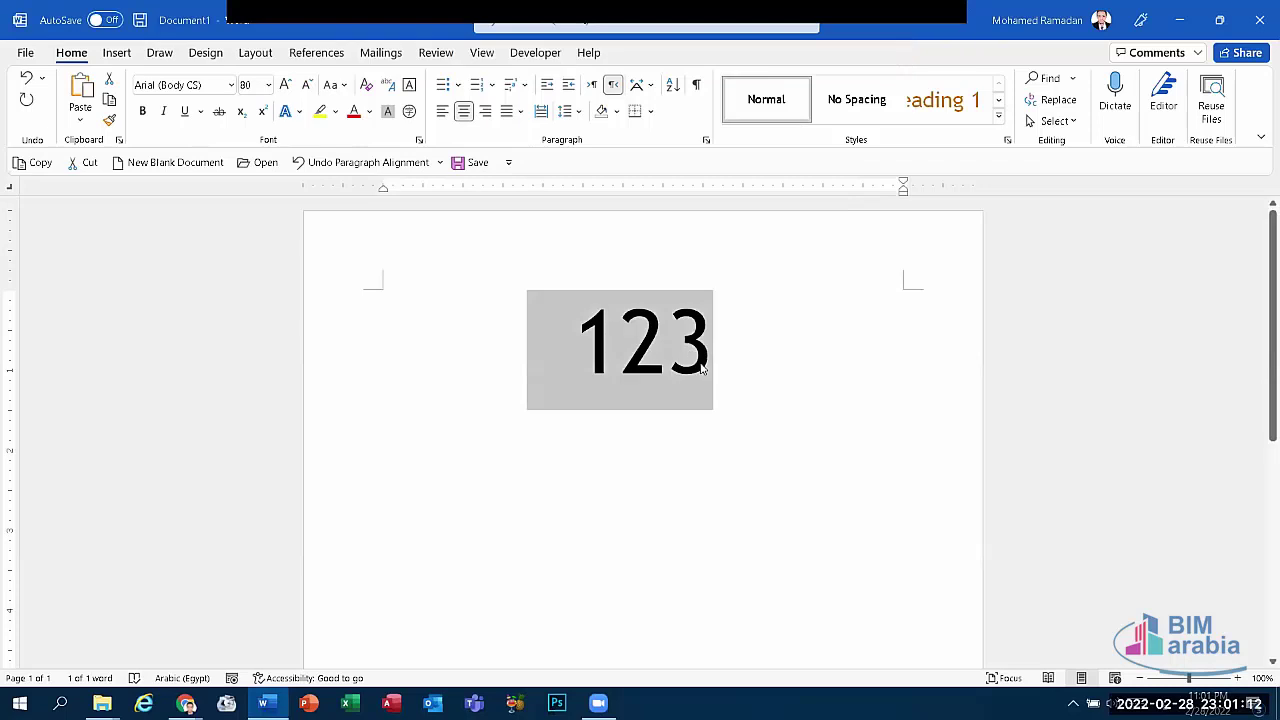
{"action": "left_click", "coordinate": [705, 368]}
{"action": "key", "text": "shift+Left"}
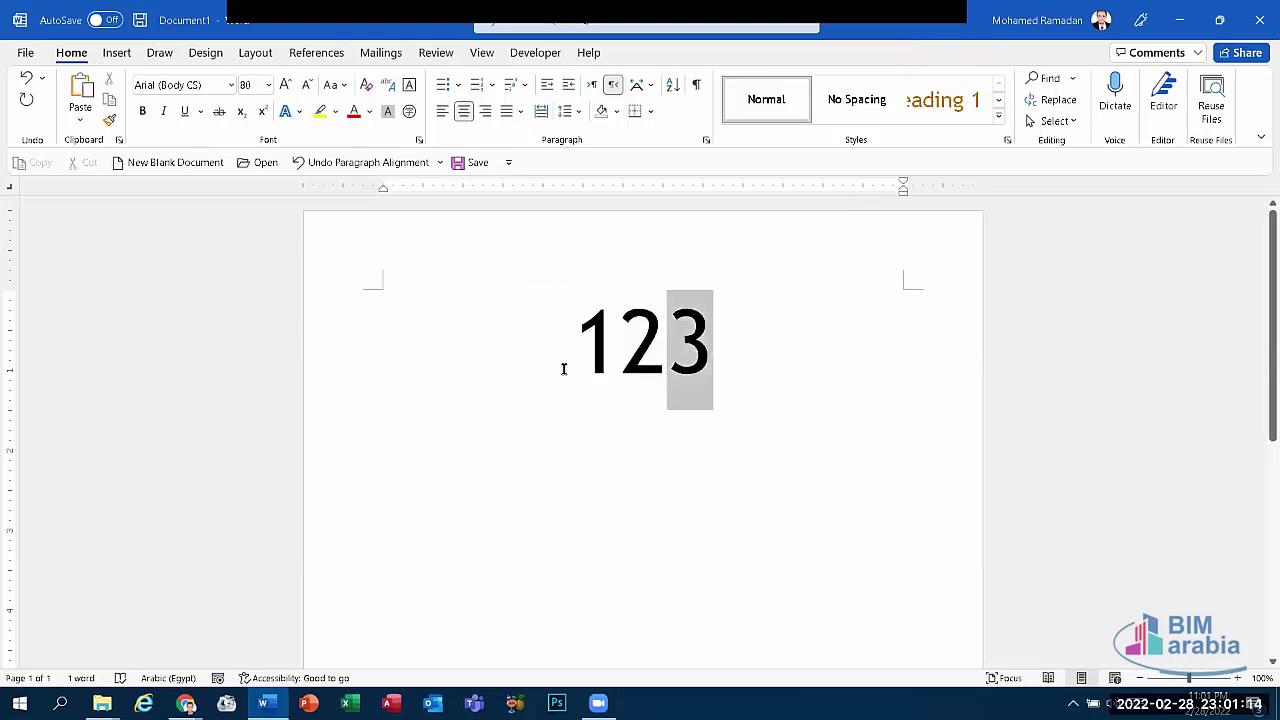
{"action": "left_click_drag", "start_coordinate": [563, 368], "coordinate": [655, 370]}
{"action": "left_click", "coordinate": [656, 370]}
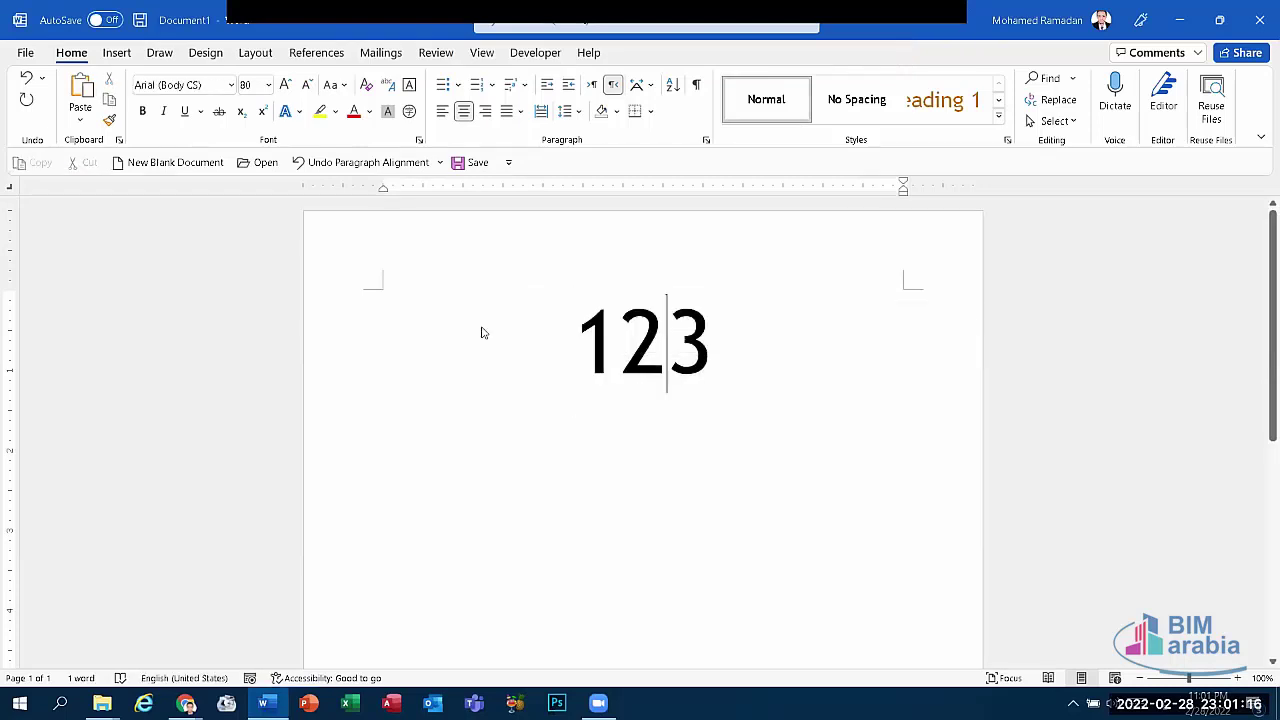
{"action": "key", "text": "ctrl+a"}
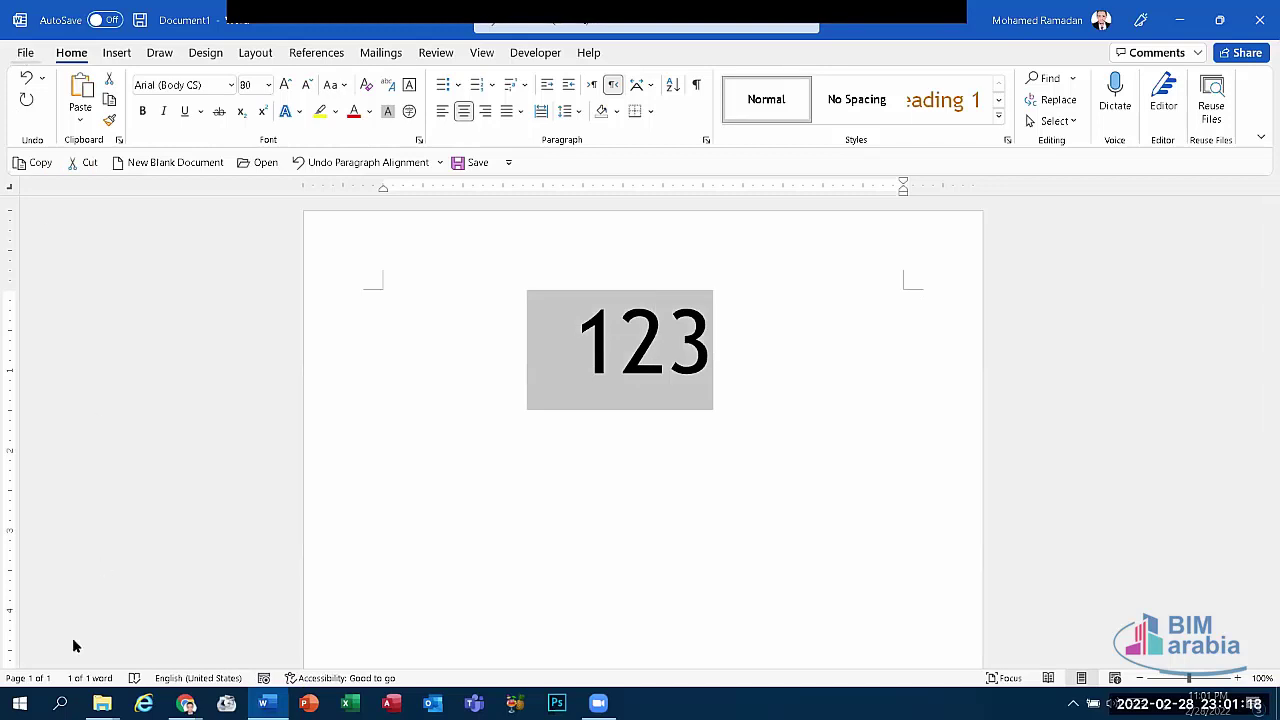
- Set the Advanced Numeral option to Hindi and click OK
{"action": "key", "text": "alt+f"}
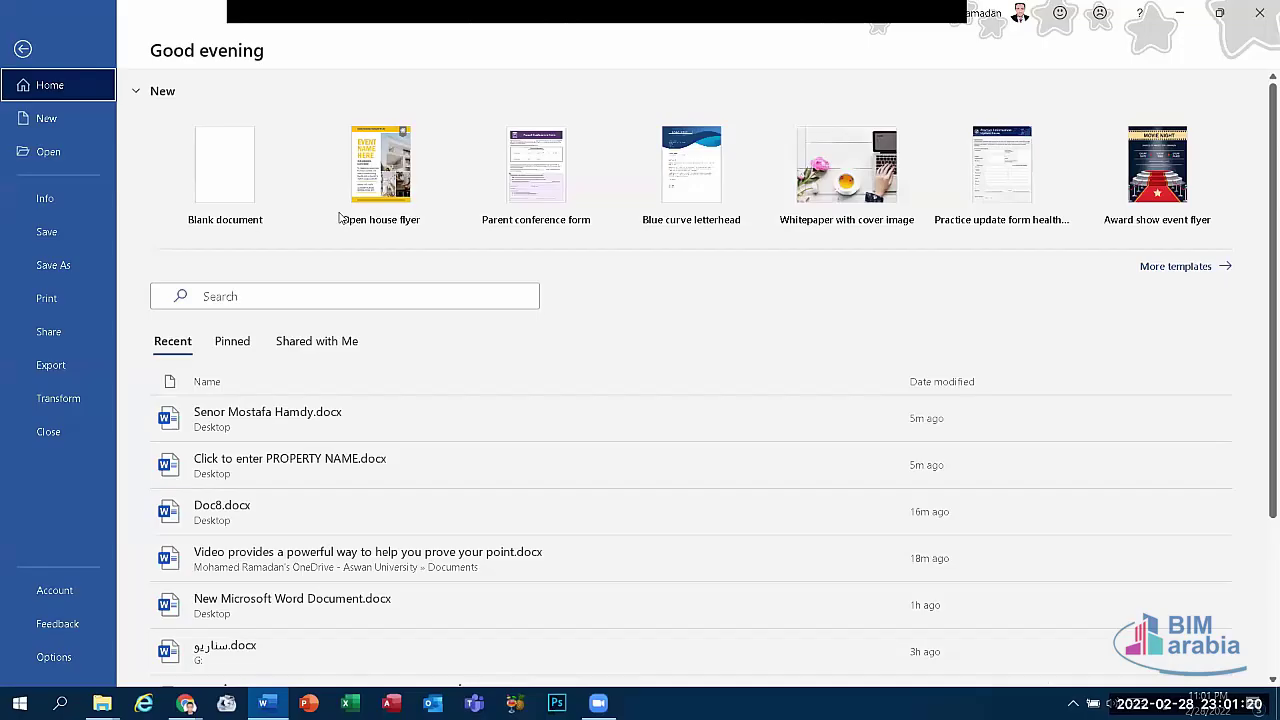
{"action": "key", "text": "t"}
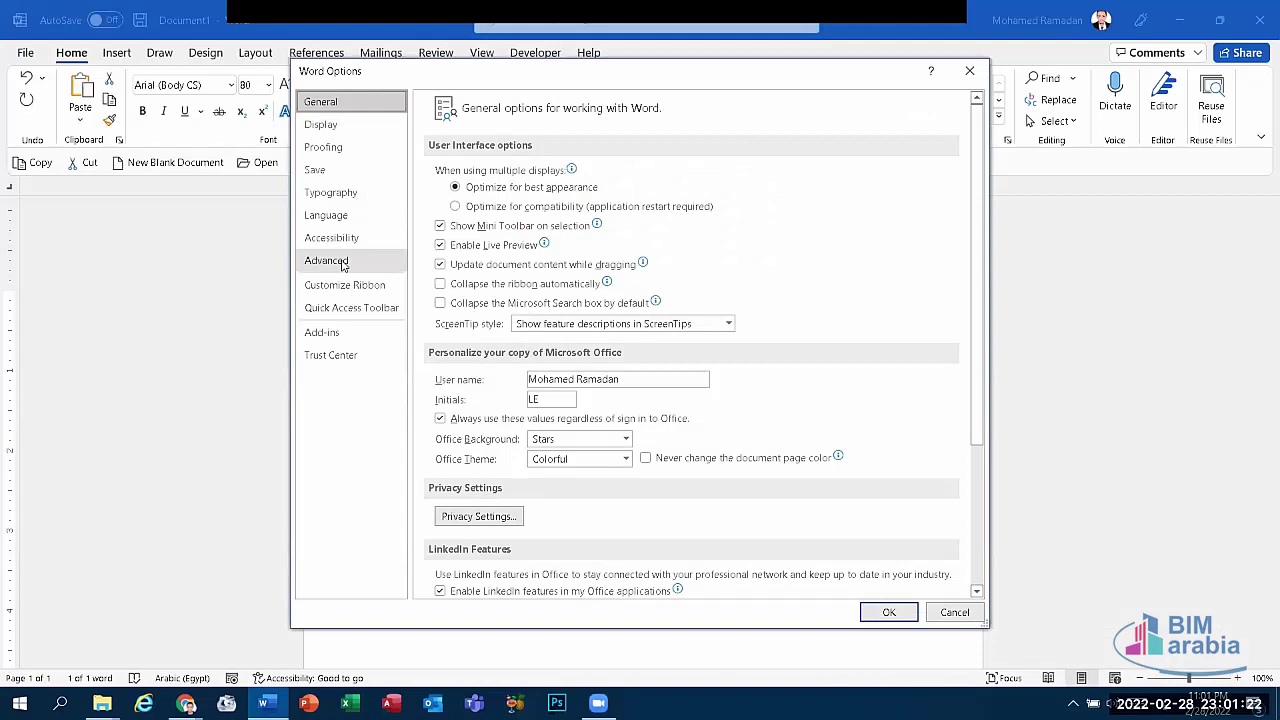
{"action": "left_click", "coordinate": [338, 263]}
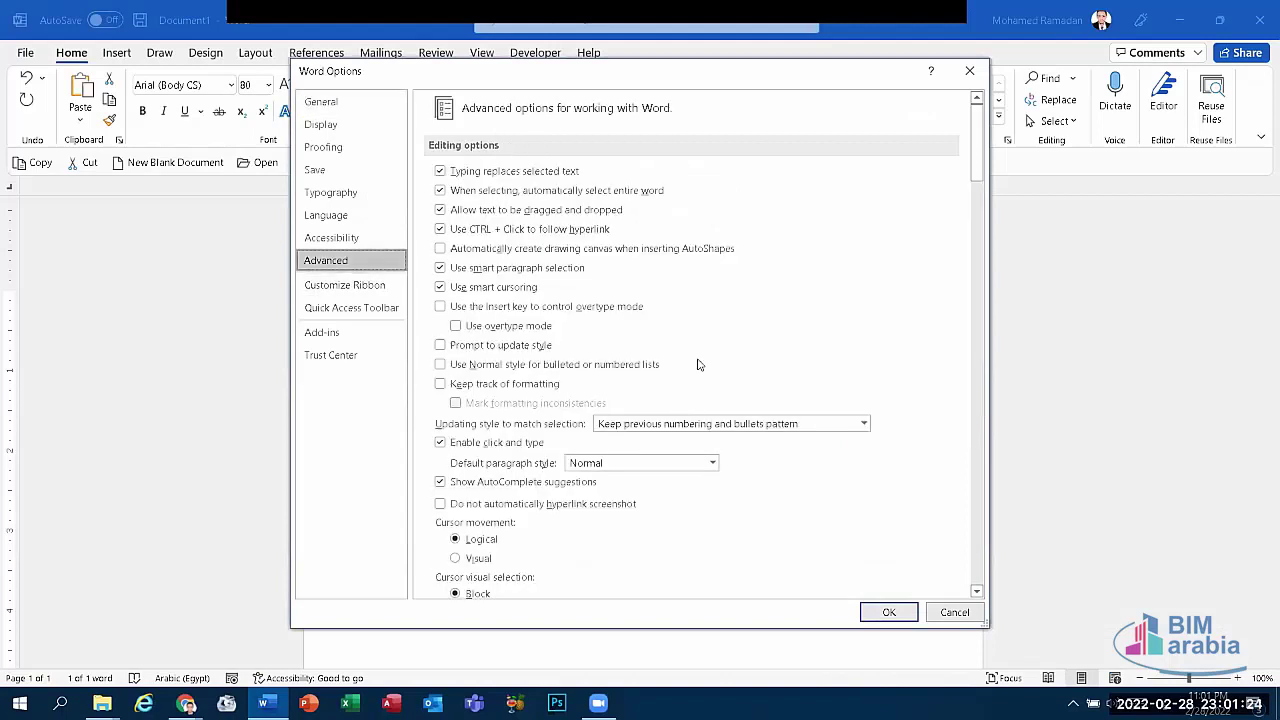
{"action": "scroll", "coordinate": [698, 364], "scroll_direction": "down", "scroll_amount": 3}
{"action": "scroll", "coordinate": [698, 364], "scroll_direction": "down", "scroll_amount": 5}
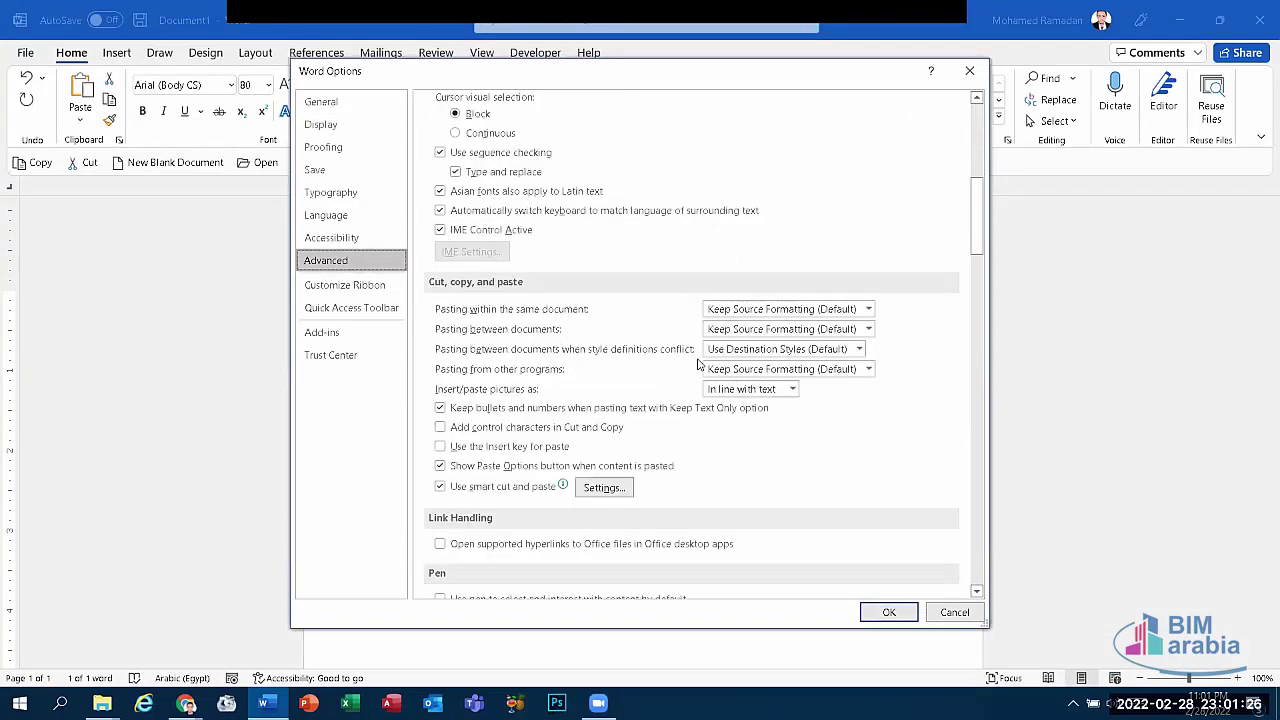
{"action": "scroll", "coordinate": [698, 364], "scroll_direction": "down", "scroll_amount": 8}
{"action": "scroll", "coordinate": [697, 366], "scroll_direction": "down", "scroll_amount": 3}
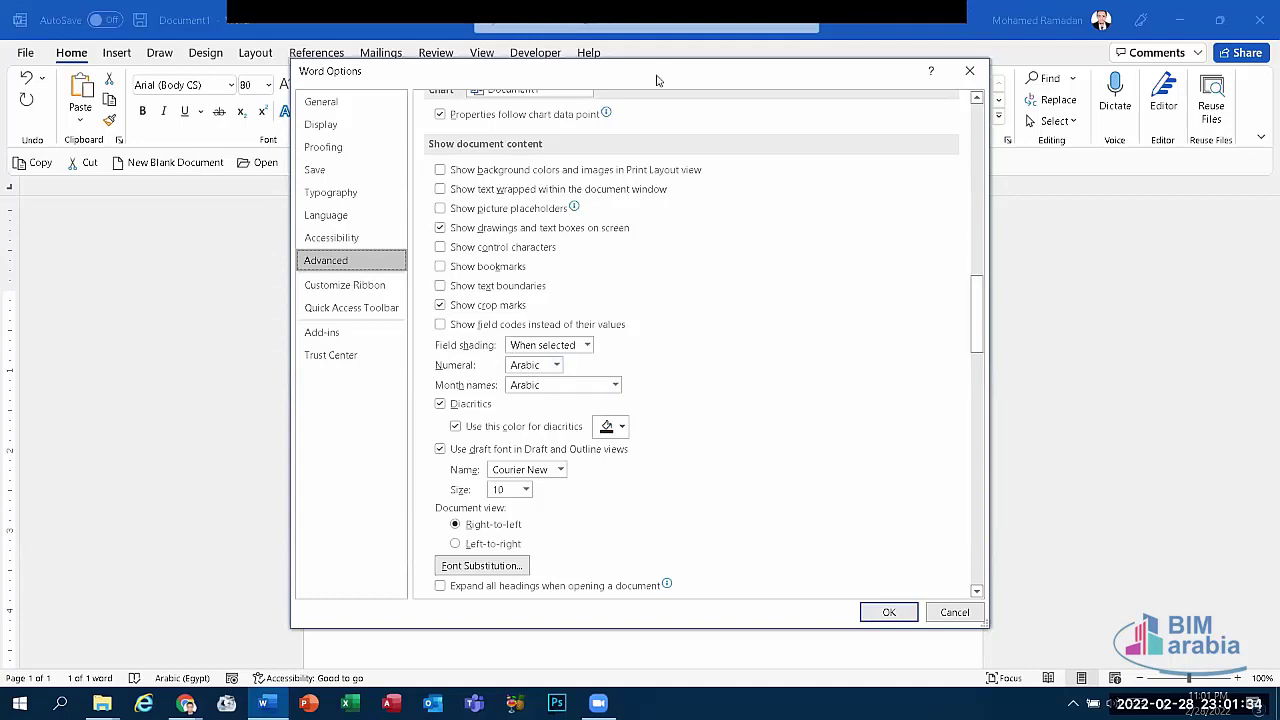
{"action": "left_click_drag", "start_coordinate": [657, 80], "coordinate": [199, 78]}
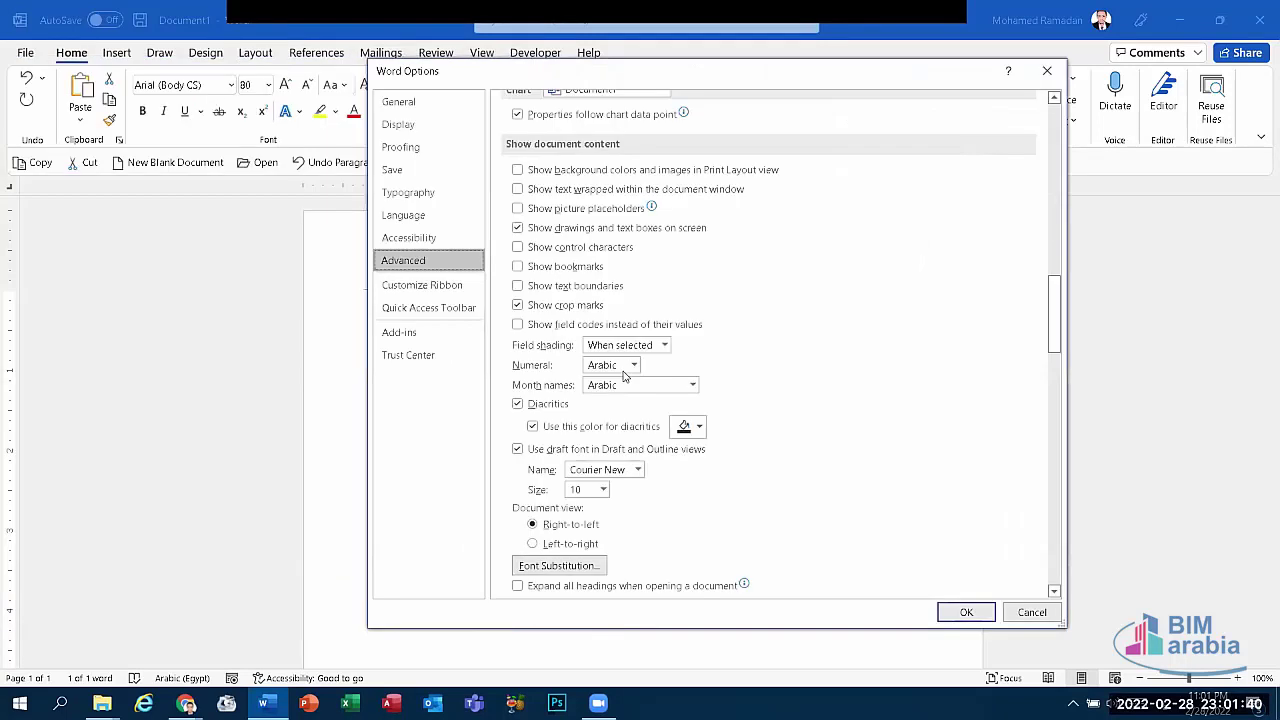
{"action": "left_click", "coordinate": [628, 370]}
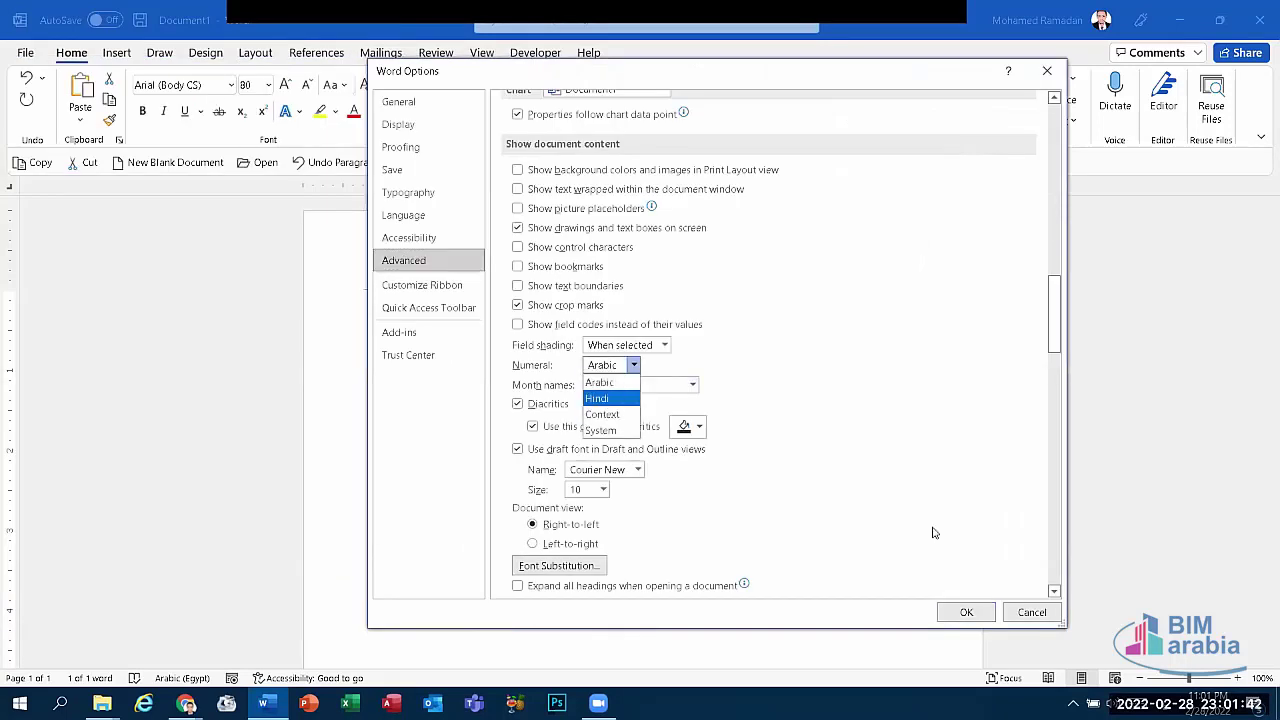
{"action": "left_click", "coordinate": [967, 575]}
{"action": "left_click", "coordinate": [966, 612]}
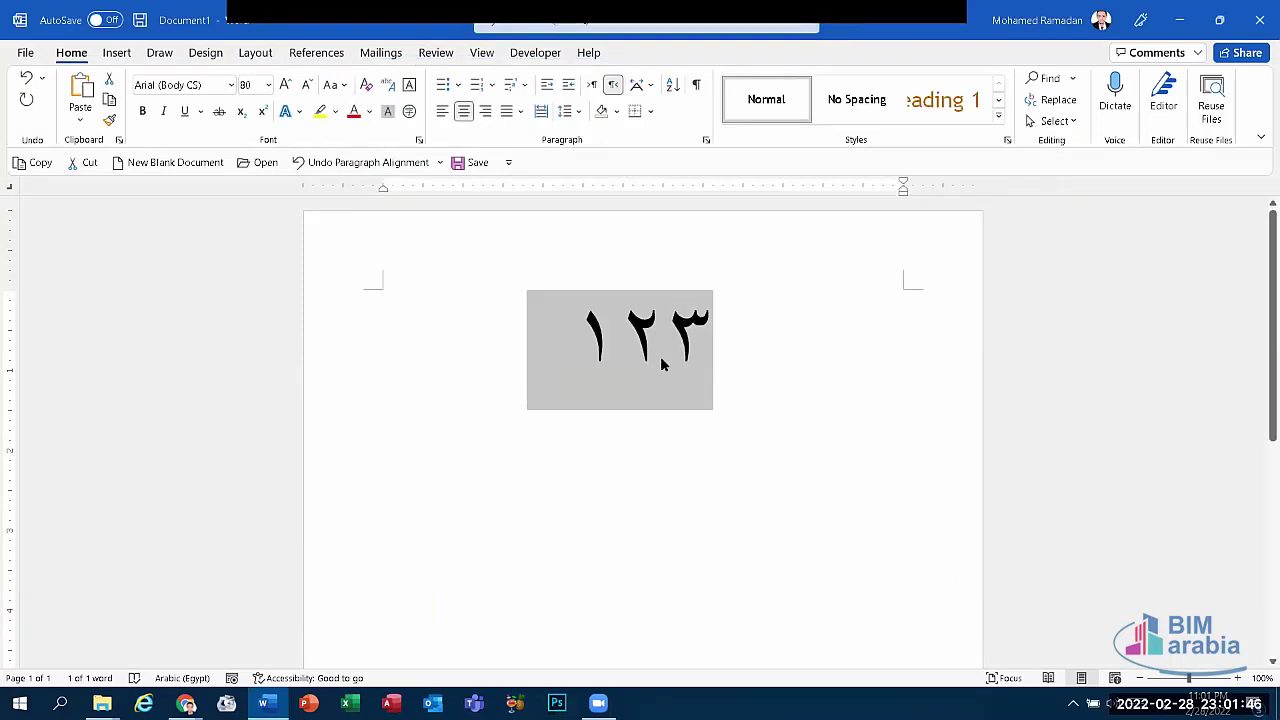
- Change the Advanced Numeral option from Hindi to Context and click OK
{"action": "left_click", "coordinate": [22, 55]}
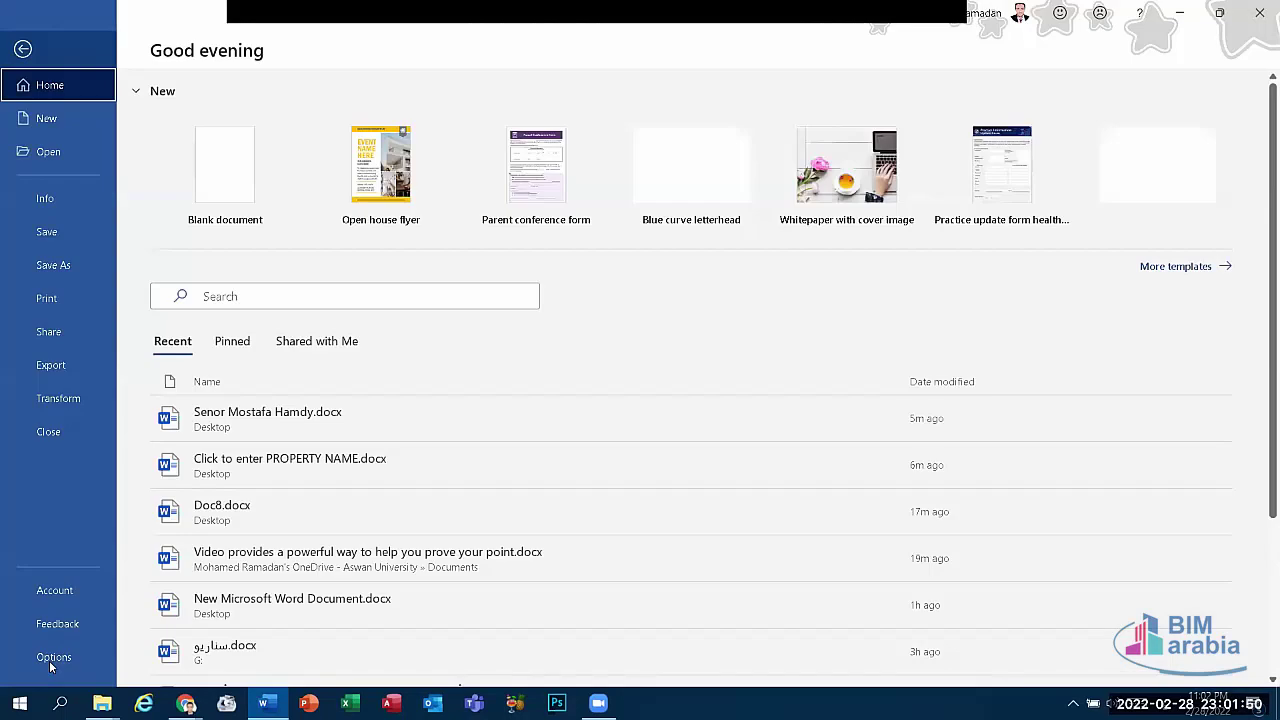
{"action": "left_click", "coordinate": [52, 657]}
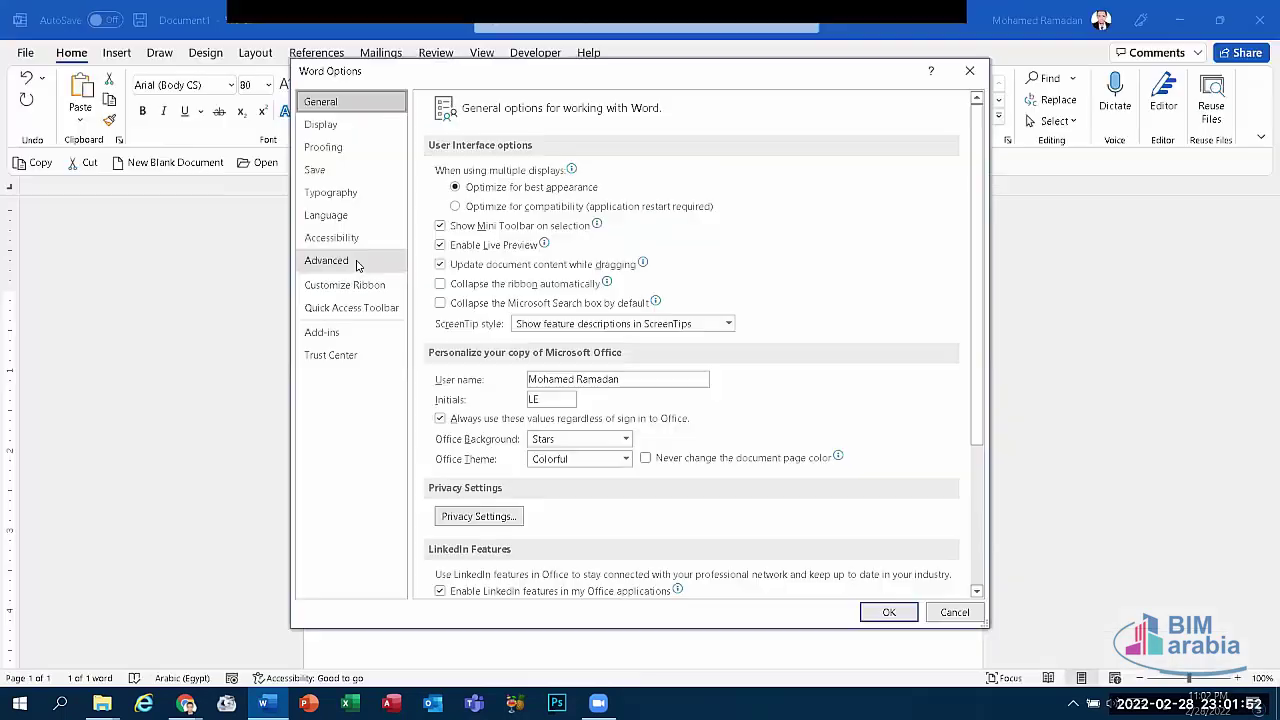
{"action": "left_click", "coordinate": [357, 264]}
{"action": "scroll", "coordinate": [521, 389], "scroll_direction": "down", "scroll_amount": 5}
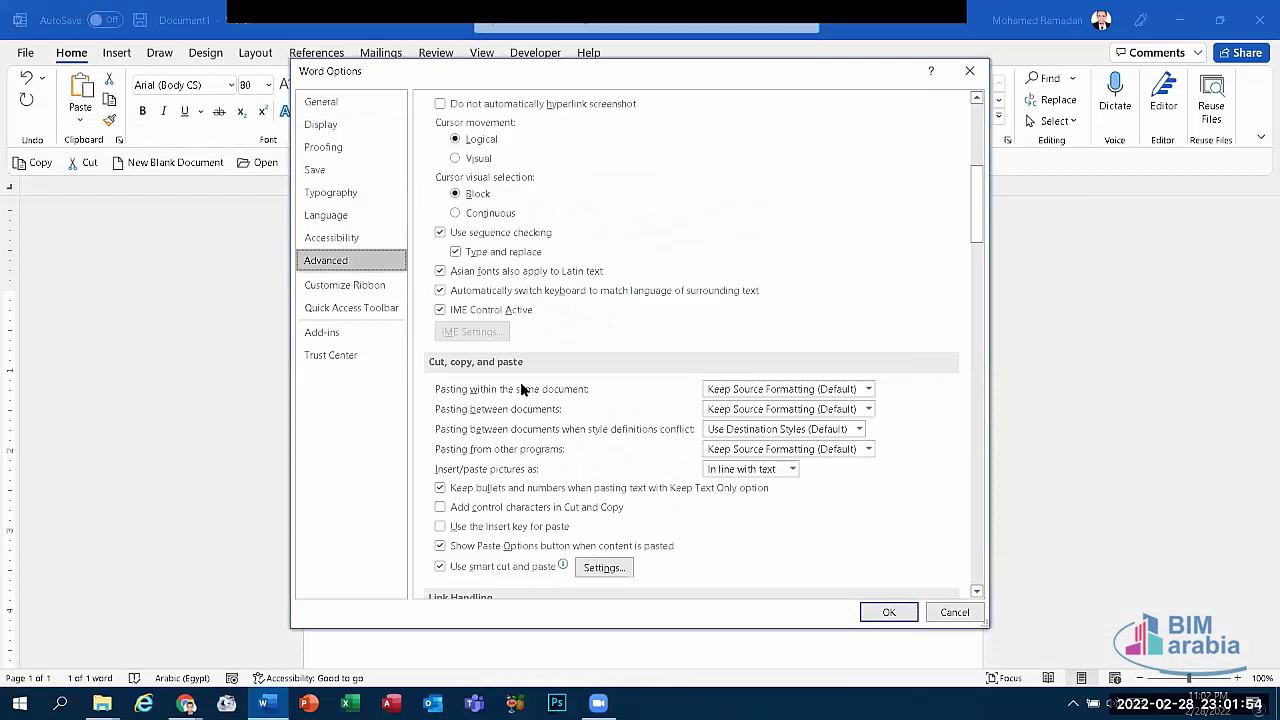
{"action": "scroll", "coordinate": [521, 389], "scroll_direction": "down", "scroll_amount": 5}
{"action": "scroll", "coordinate": [515, 388], "scroll_direction": "down", "scroll_amount": 3}
{"action": "scroll", "coordinate": [510, 387], "scroll_direction": "down", "scroll_amount": 3}
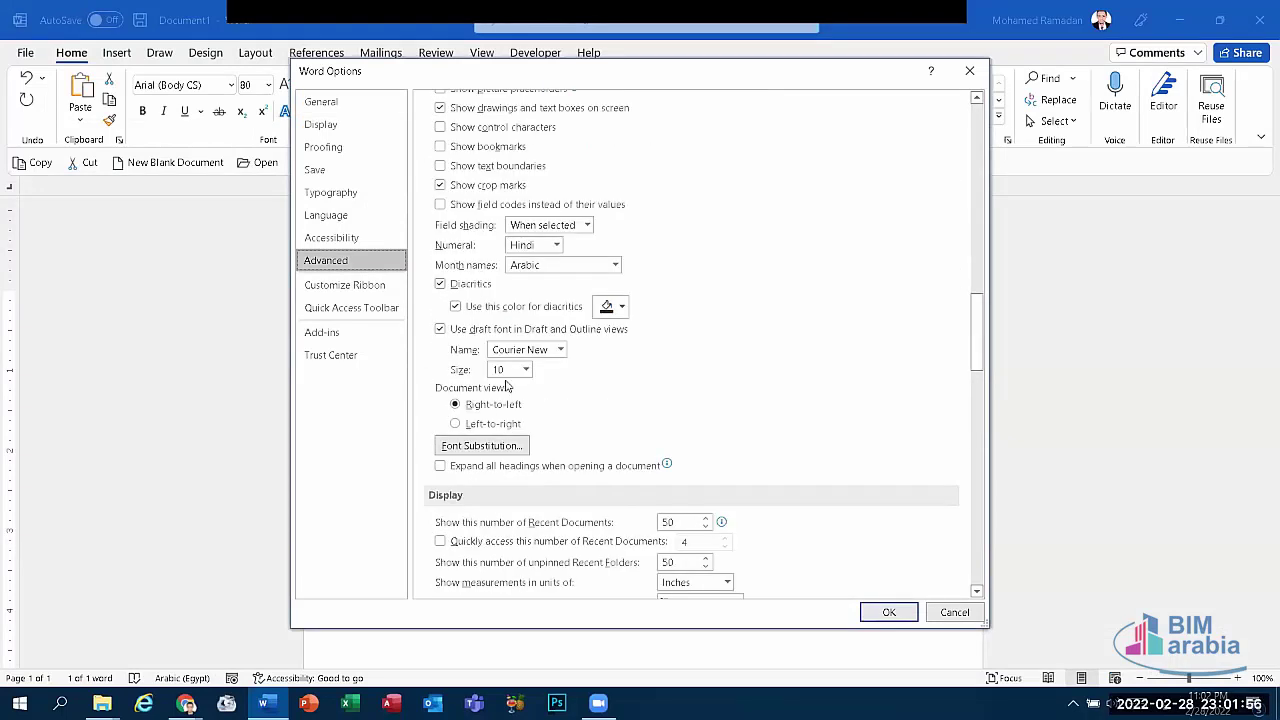
{"action": "scroll", "coordinate": [507, 387], "scroll_direction": "up", "scroll_amount": 3}
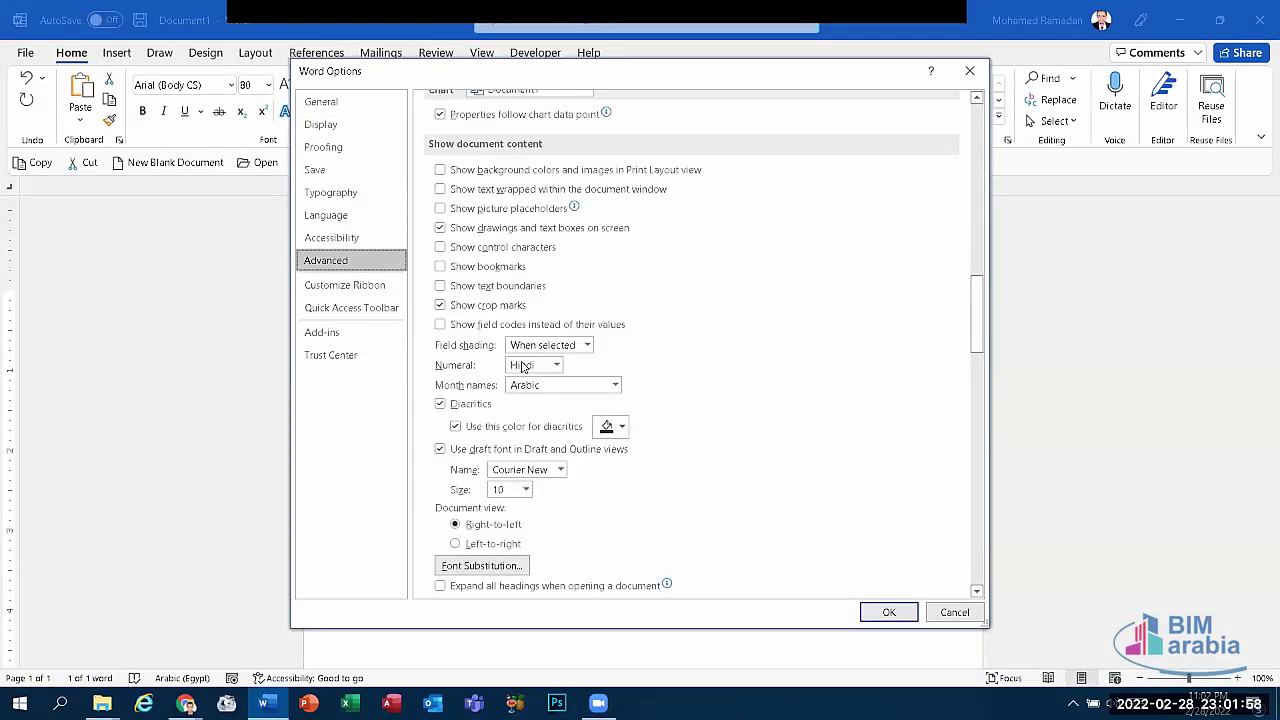
{"action": "left_click", "coordinate": [522, 366]}
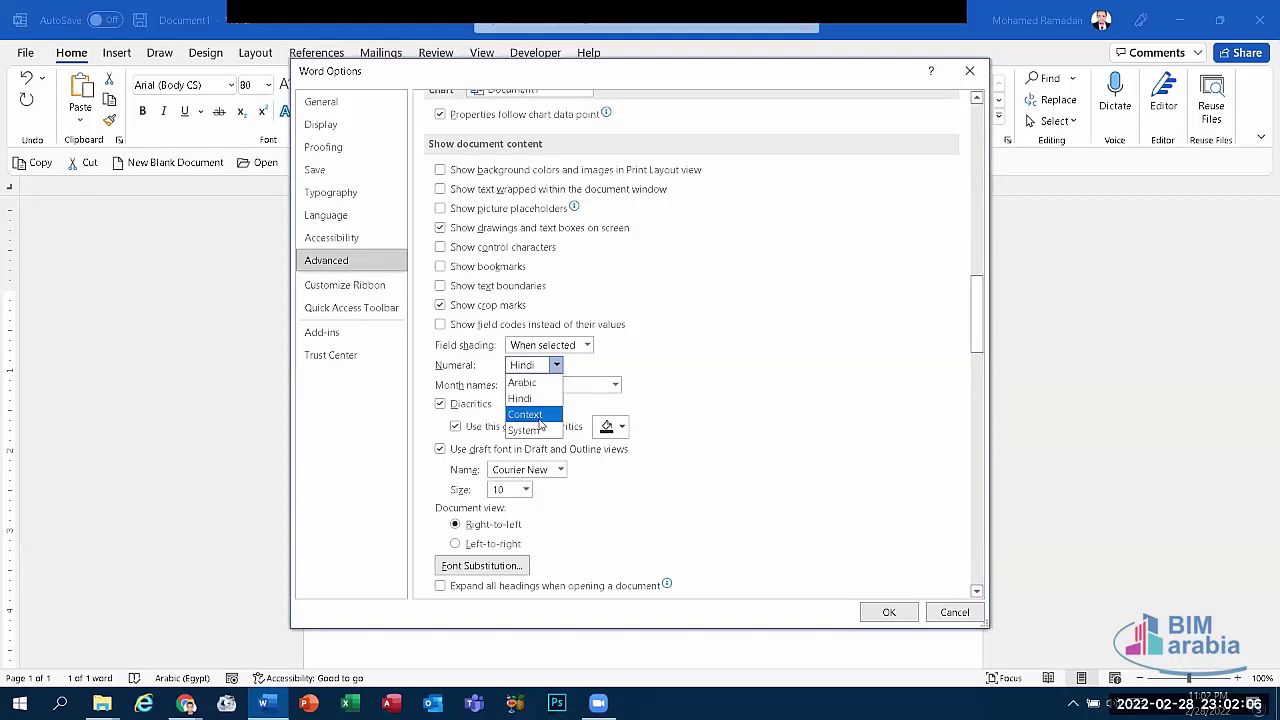
{"action": "key", "text": "Return"}
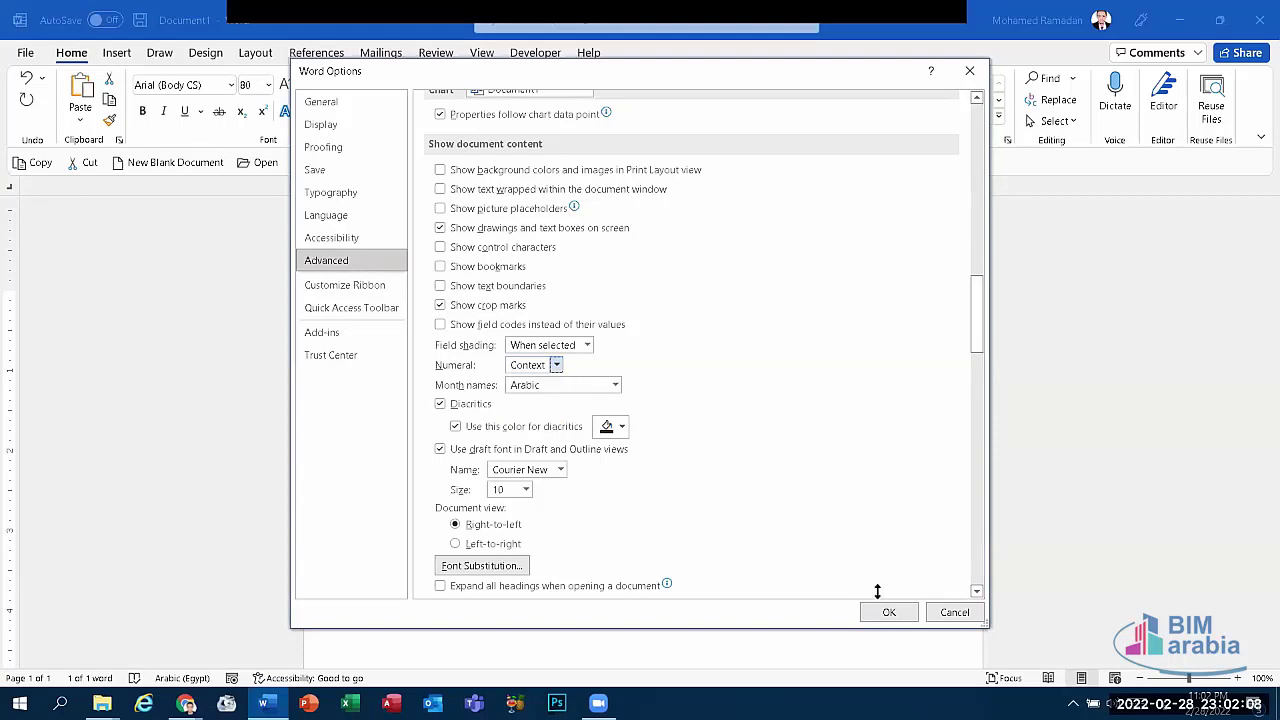
{"action": "left_click", "coordinate": [889, 612]}
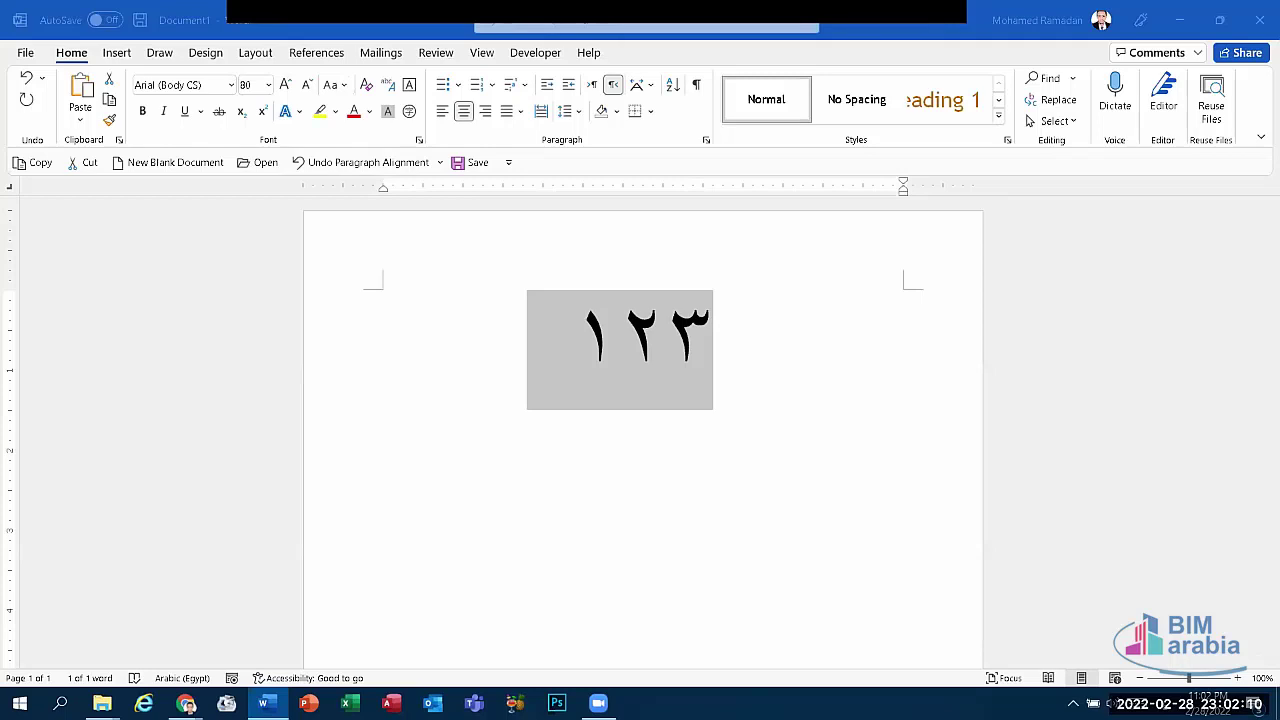
- Replace the text with 122 in Arabic-Indic digits, then 123 in Latin digits on a new line
{"action": "key", "text": "Delete"}
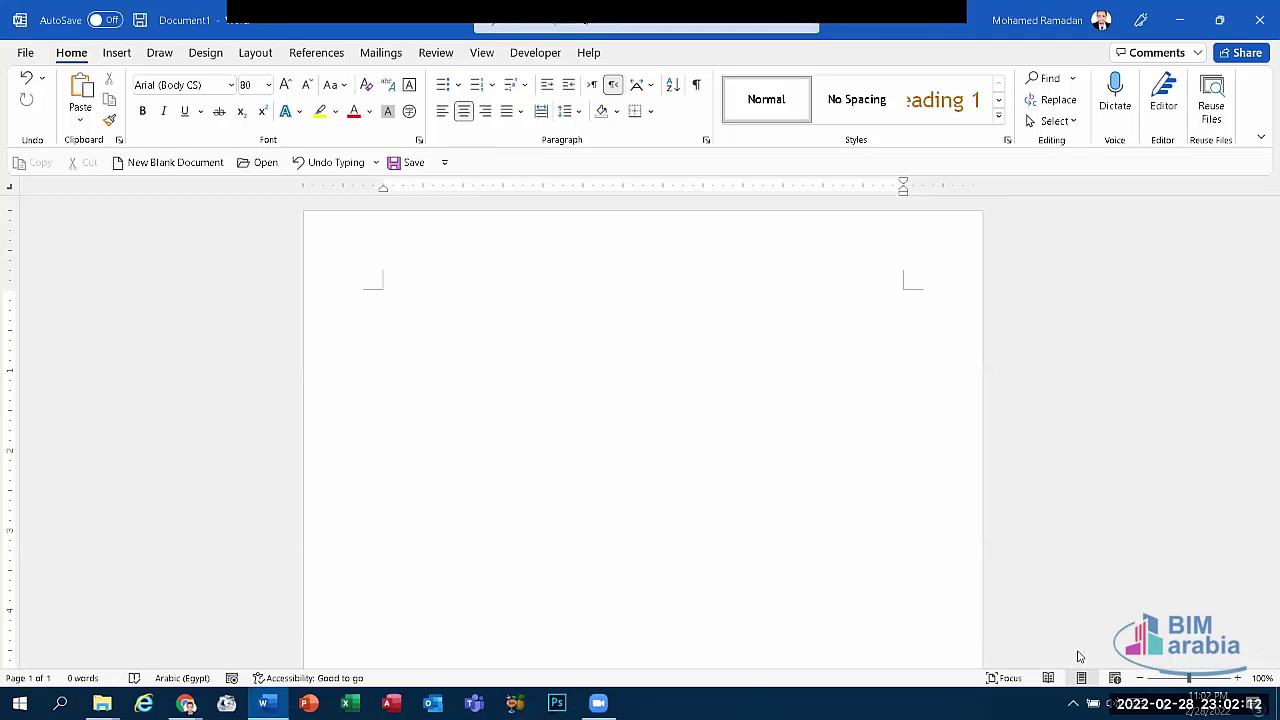
{"action": "type", "text": "122"}
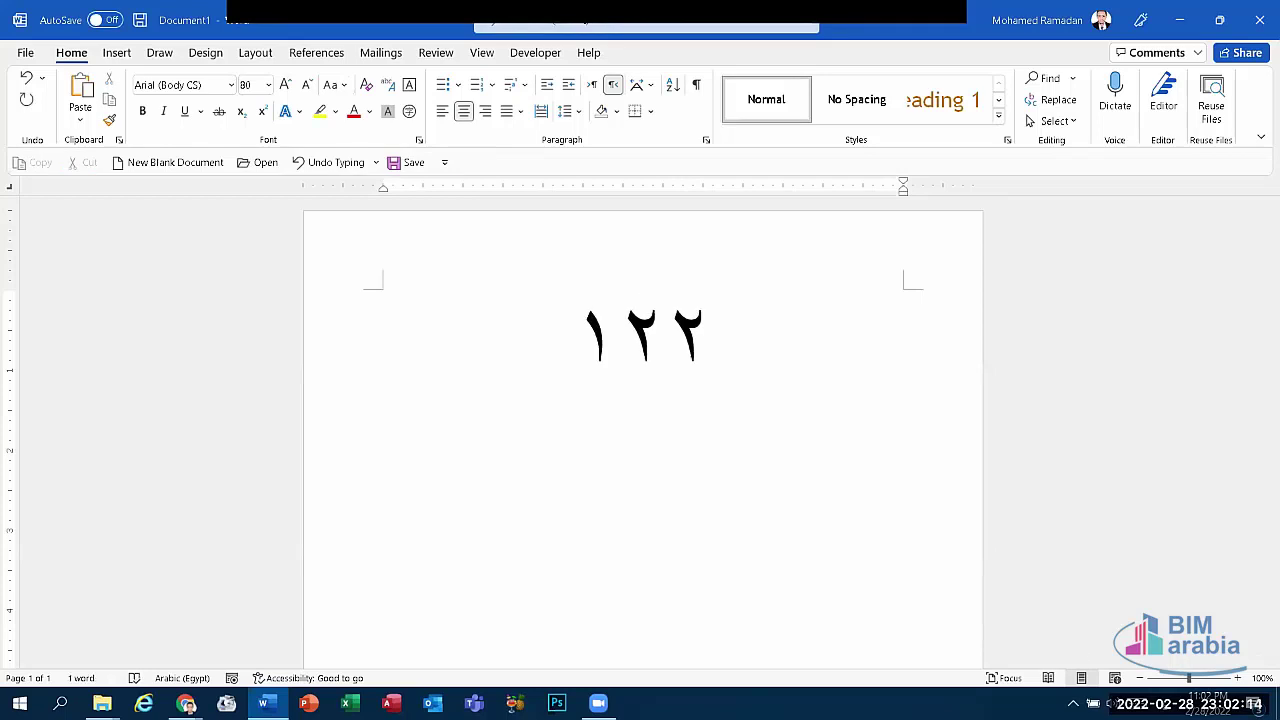
{"action": "key", "text": "Return"}
{"action": "key", "text": "super+space"}
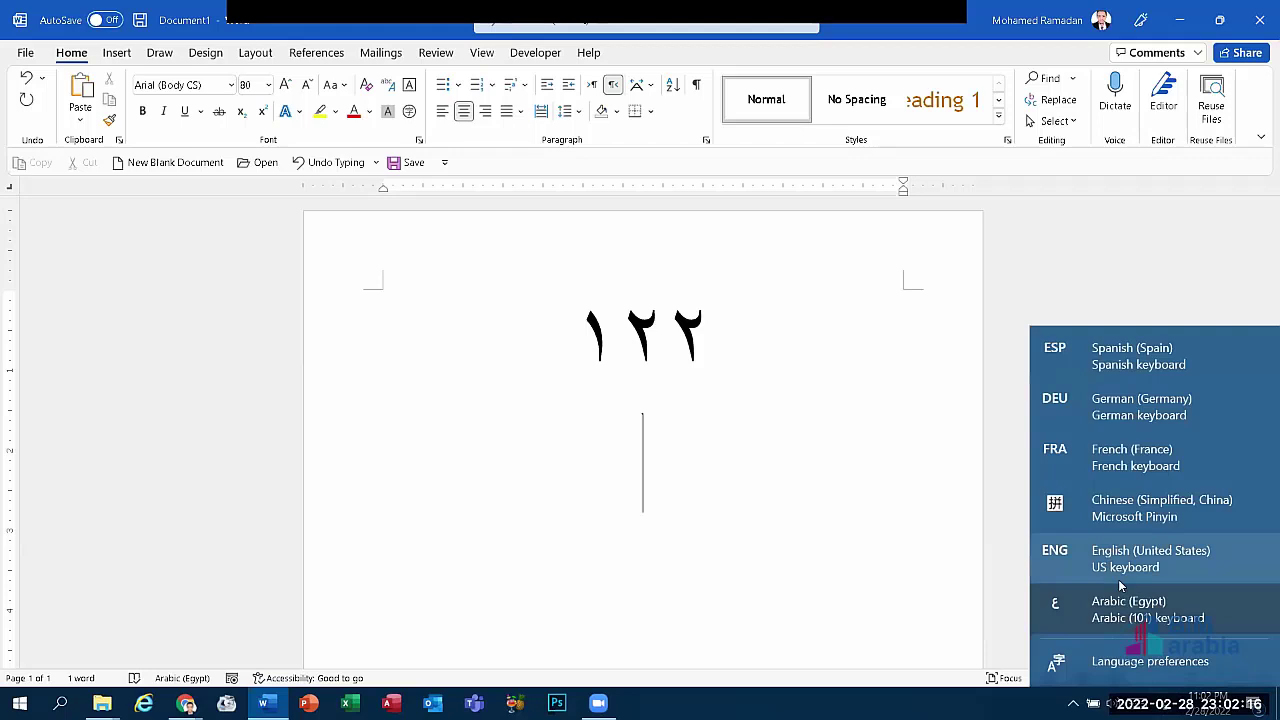
{"action": "type", "text": "123"}
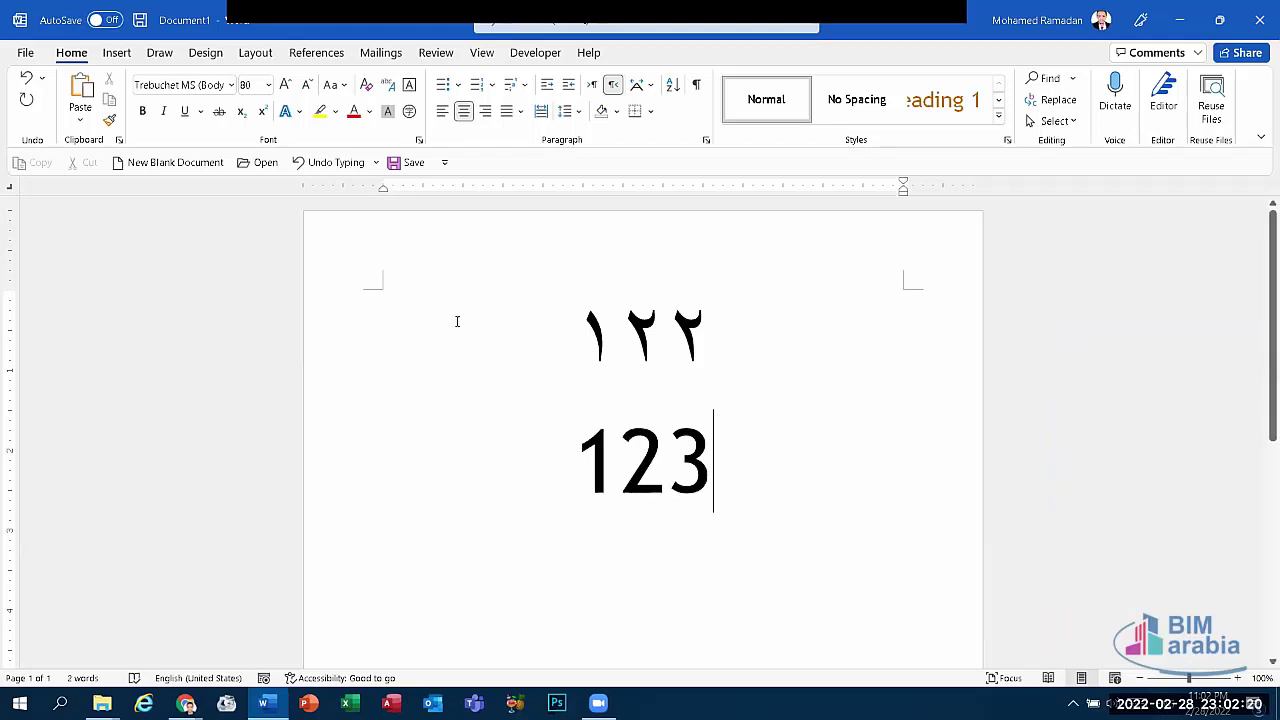
- Select both lines of digits and delete them, leaving an empty page
{"action": "left_click_drag", "start_coordinate": [714, 470], "coordinate": [550, 425]}
{"action": "key", "text": "ctrl+a"}
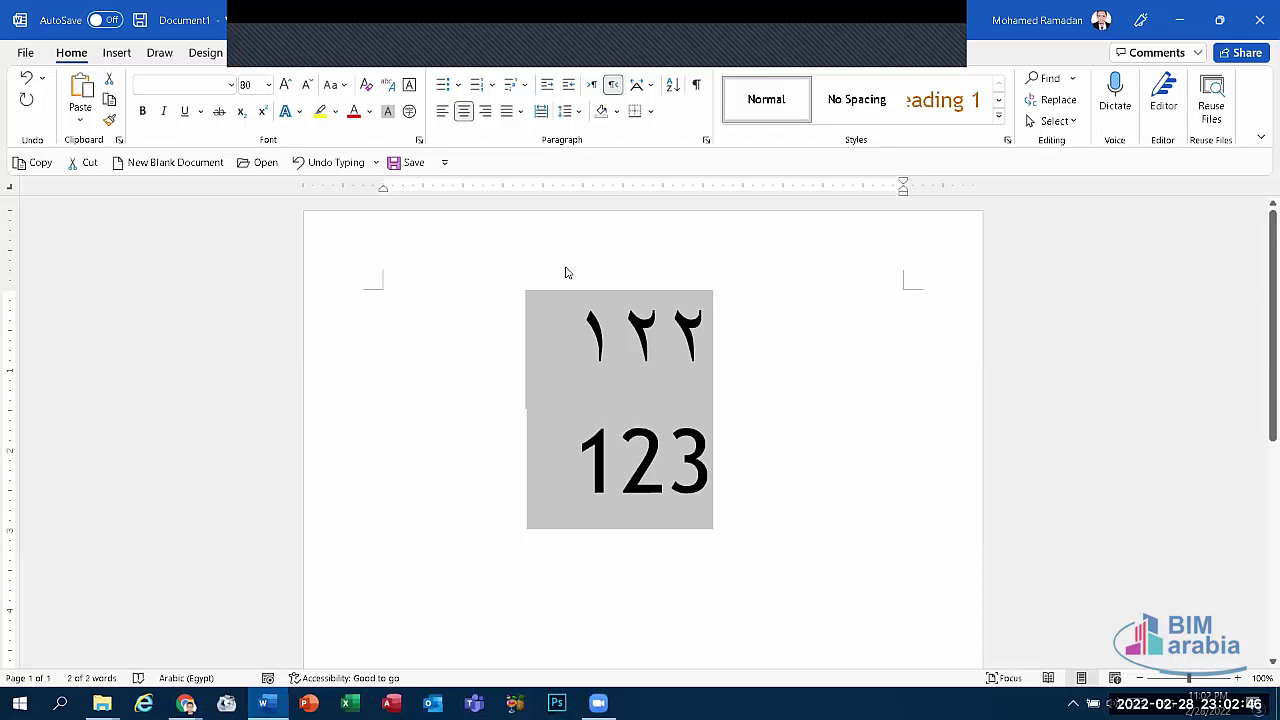
{"action": "key", "text": "Delete"}
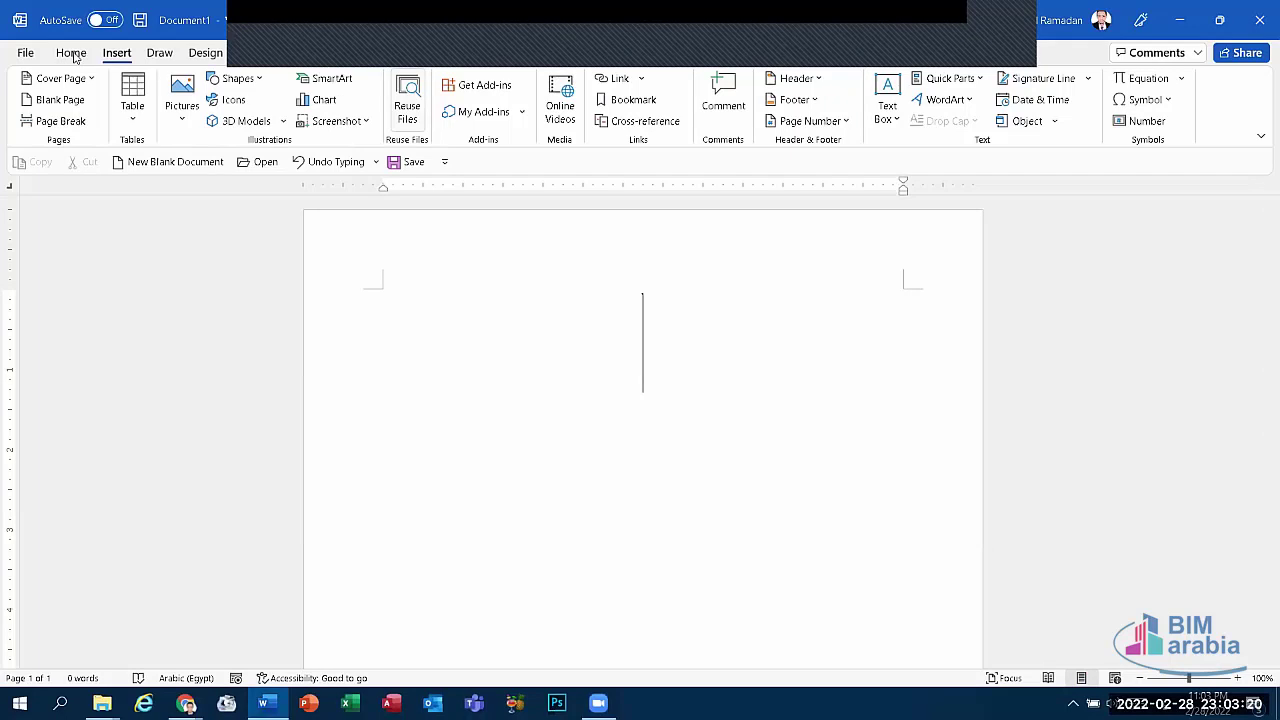
- Shrink the font size from 28 down to 22 pt and open Word Options
{"action": "left_click", "coordinate": [308, 85]}
{"action": "left_click", "coordinate": [308, 85]}
{"action": "left_click", "coordinate": [308, 85]}
{"action": "left_click", "coordinate": [308, 85]}
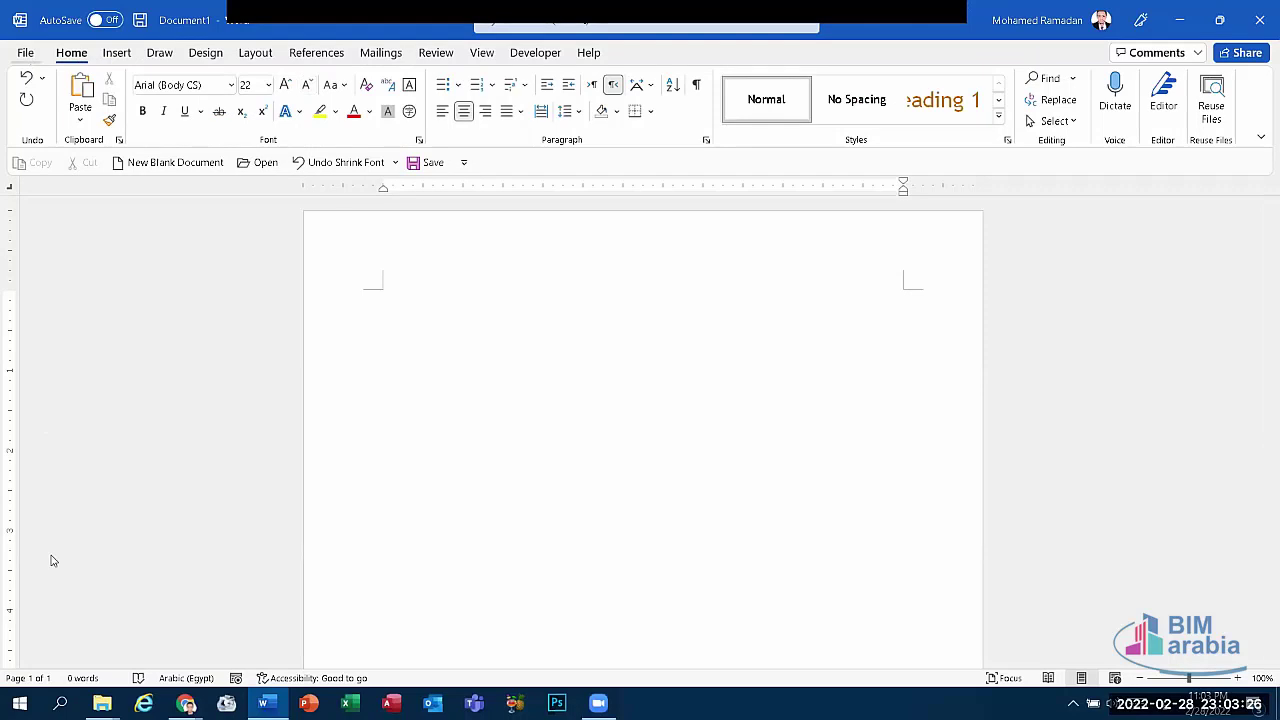
{"action": "key", "text": "alt+f"}
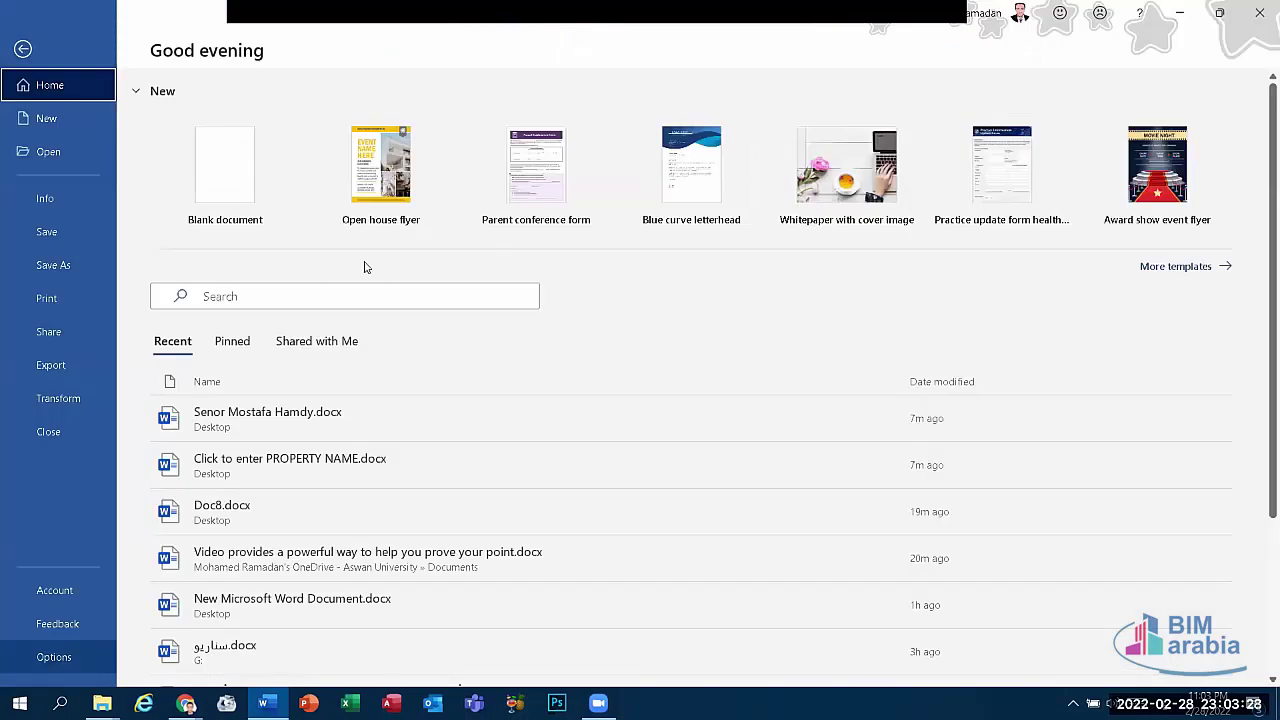
{"action": "key", "text": "t"}
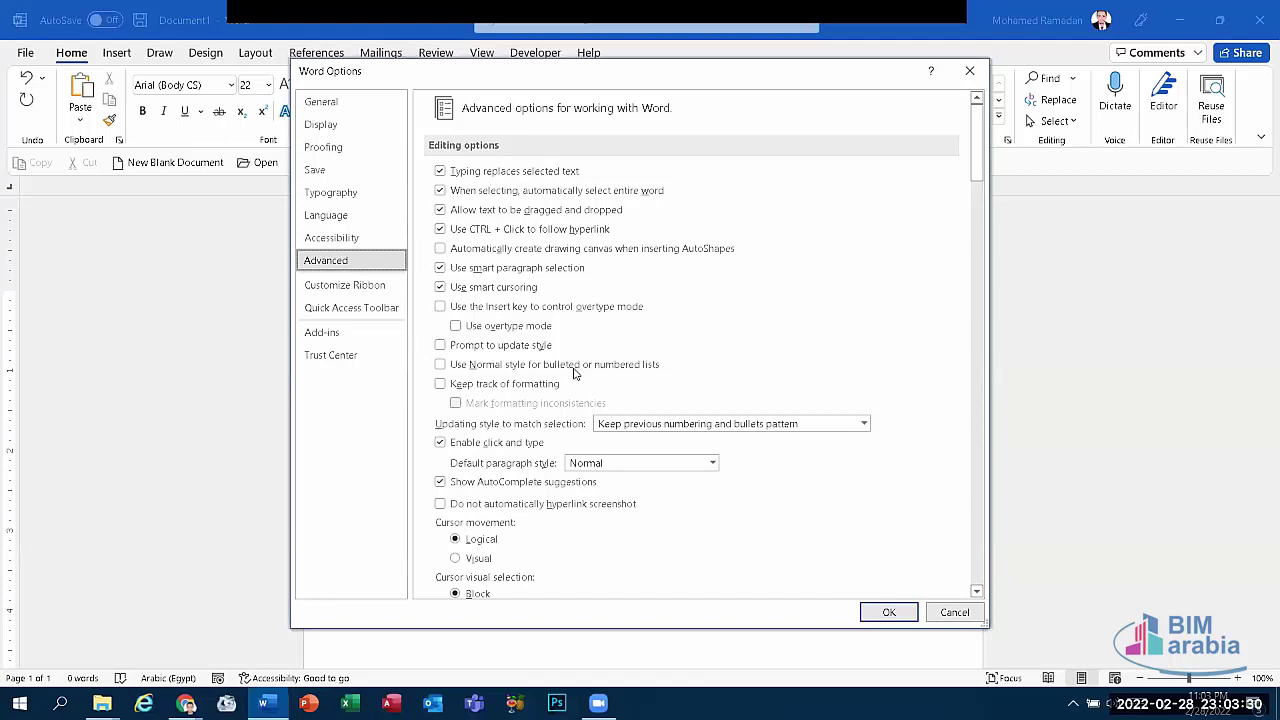
- Check the Advanced Display measurement units list and leave it set to Inches
{"action": "scroll", "coordinate": [573, 385], "scroll_direction": "down", "scroll_amount": 3}
{"action": "scroll", "coordinate": [560, 430], "scroll_direction": "down", "scroll_amount": 8}
{"action": "scroll", "coordinate": [545, 470], "scroll_direction": "down", "scroll_amount": 4}
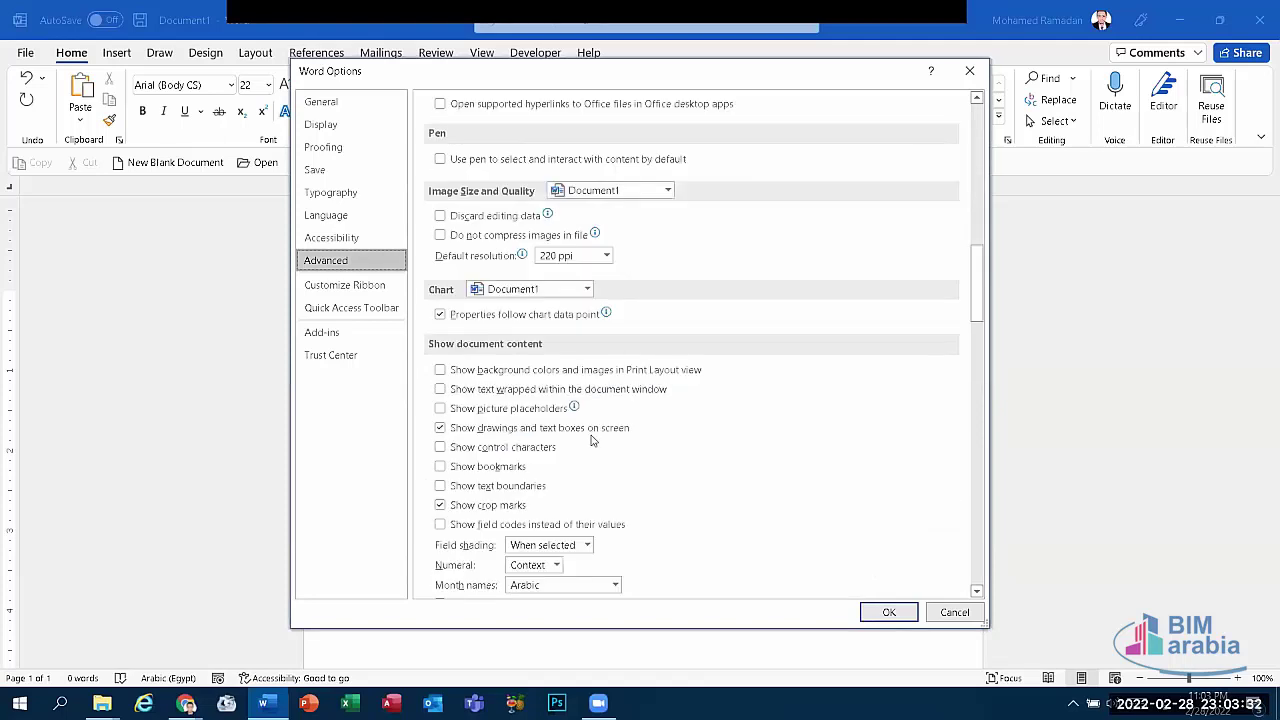
{"action": "scroll", "coordinate": [500, 475], "scroll_direction": "down", "scroll_amount": 2}
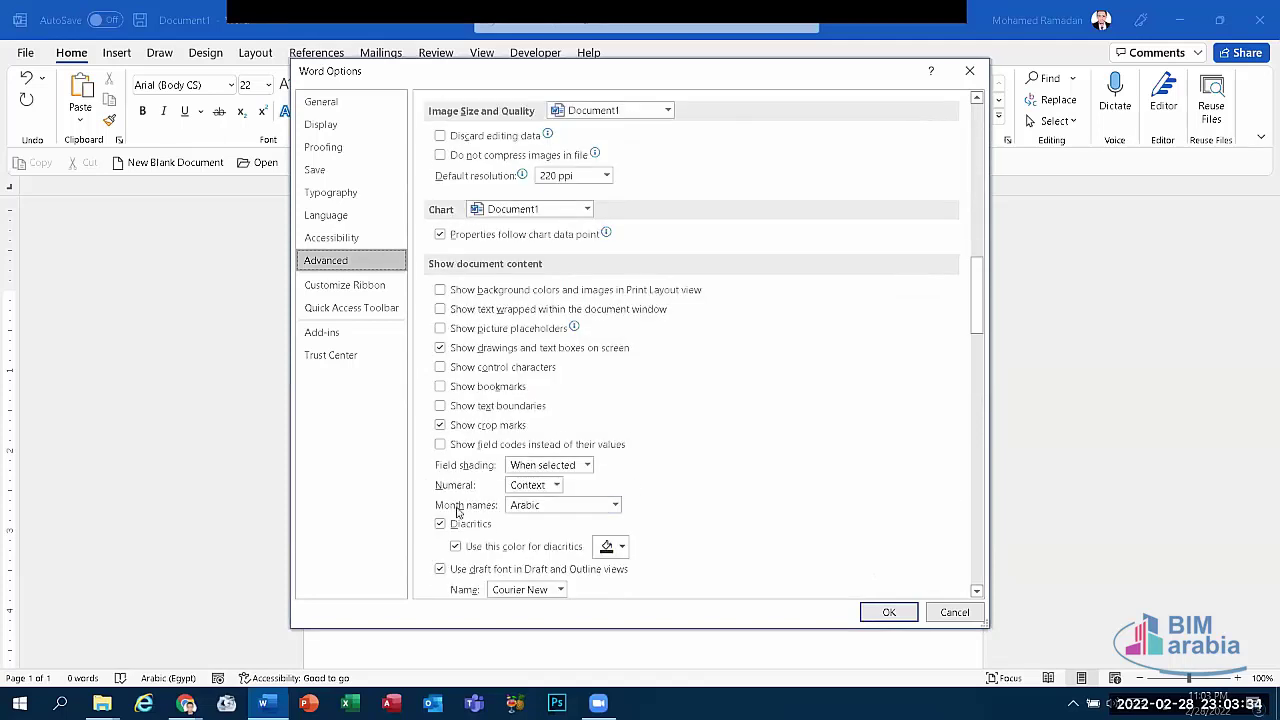
{"action": "scroll", "coordinate": [545, 467], "scroll_direction": "down", "scroll_amount": 5}
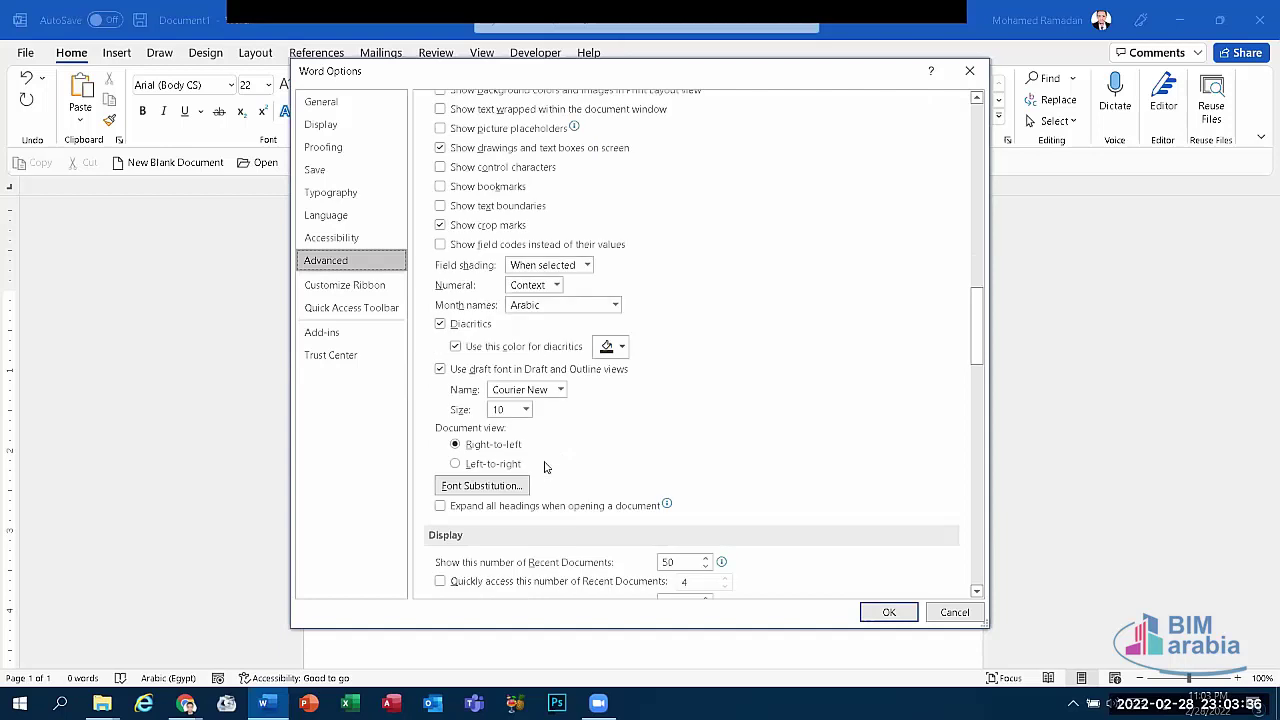
{"action": "scroll", "coordinate": [510, 463], "scroll_direction": "down", "scroll_amount": 1}
{"action": "scroll", "coordinate": [543, 465], "scroll_direction": "down", "scroll_amount": 1}
{"action": "scroll", "coordinate": [440, 477], "scroll_direction": "down", "scroll_amount": 2}
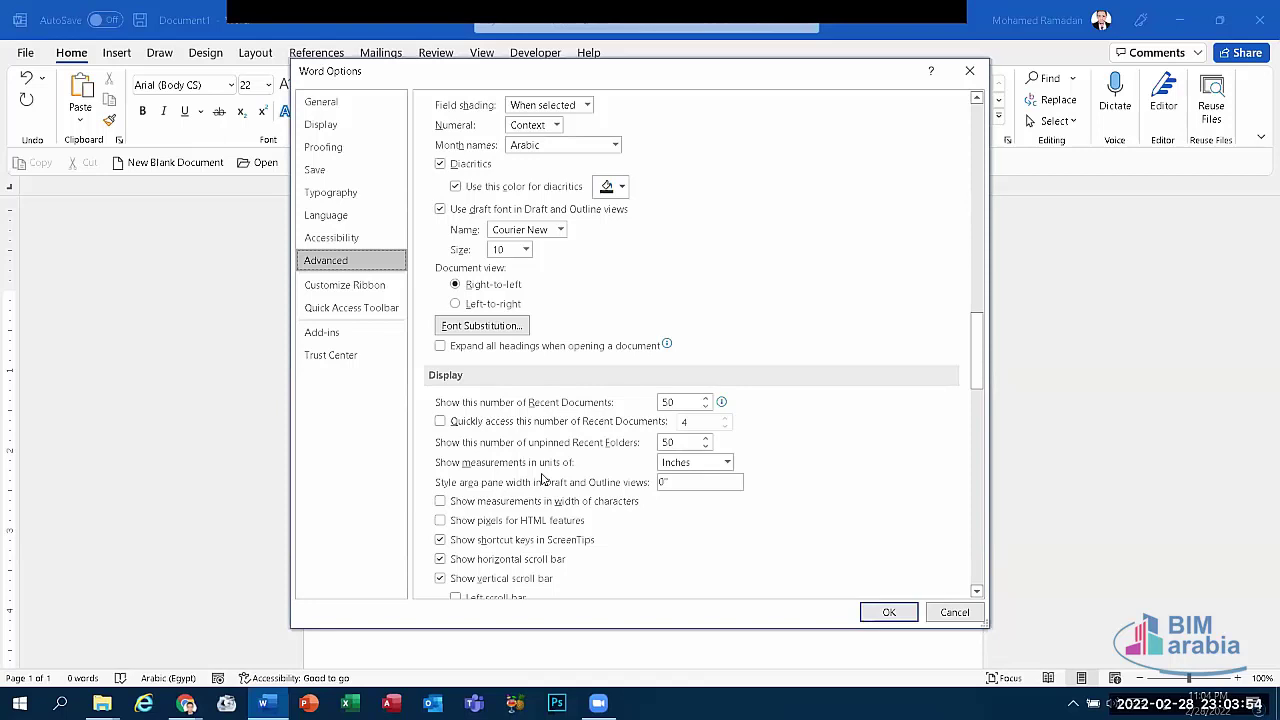
{"action": "left_click", "coordinate": [715, 462]}
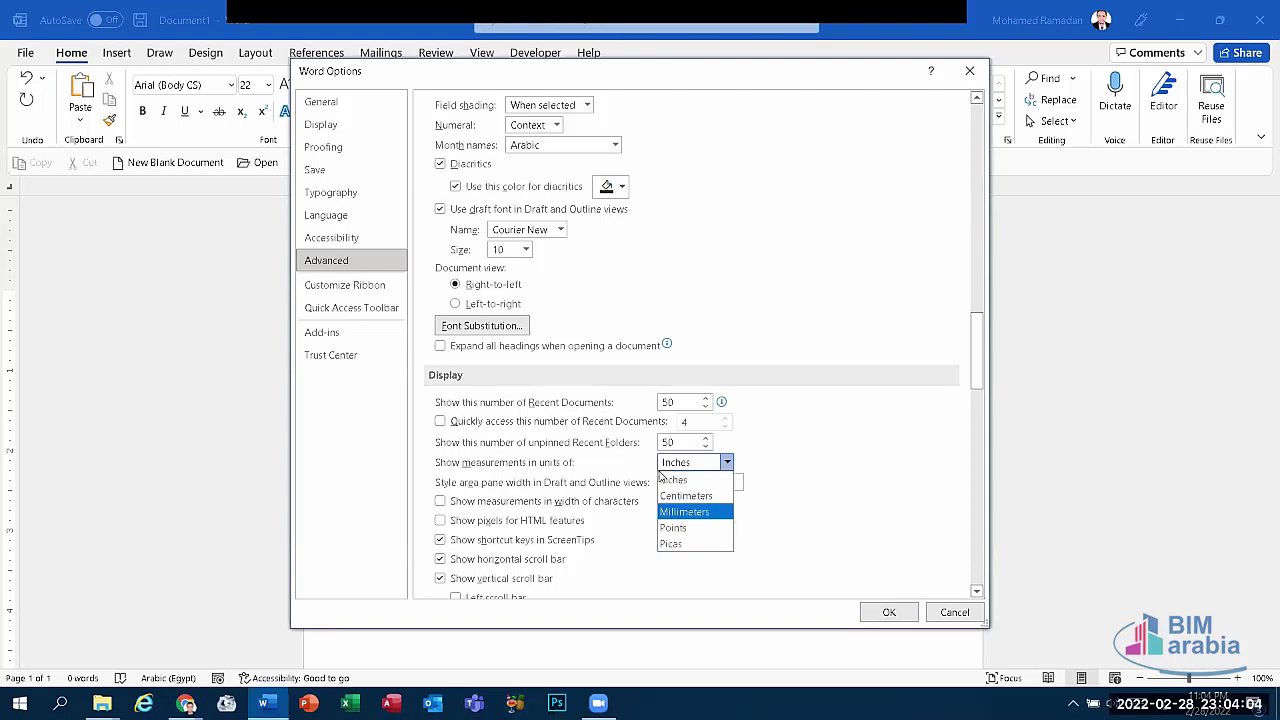
{"action": "left_click", "coordinate": [880, 562]}
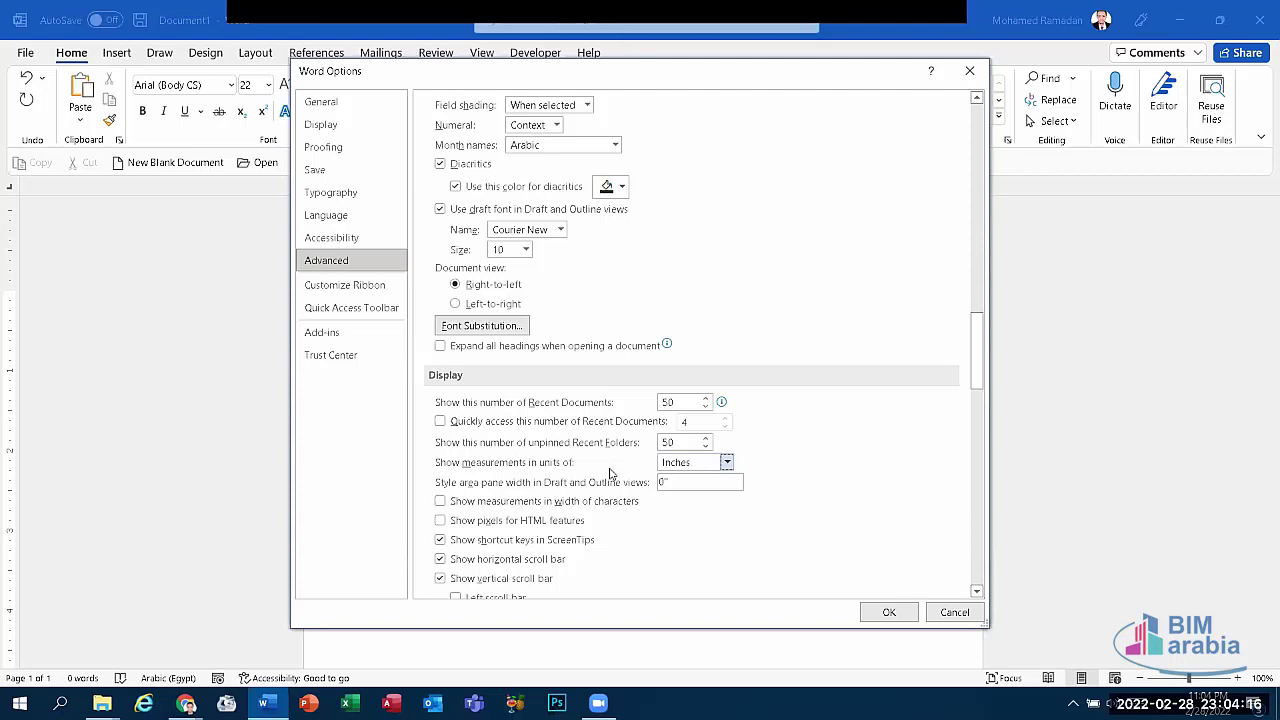
- Review the Print, Save and General advanced options, then switch from Excel back to Word's start screen
{"action": "scroll", "coordinate": [612, 473], "scroll_direction": "down", "scroll_amount": 3}
{"action": "scroll", "coordinate": [742, 518], "scroll_direction": "down", "scroll_amount": 8}
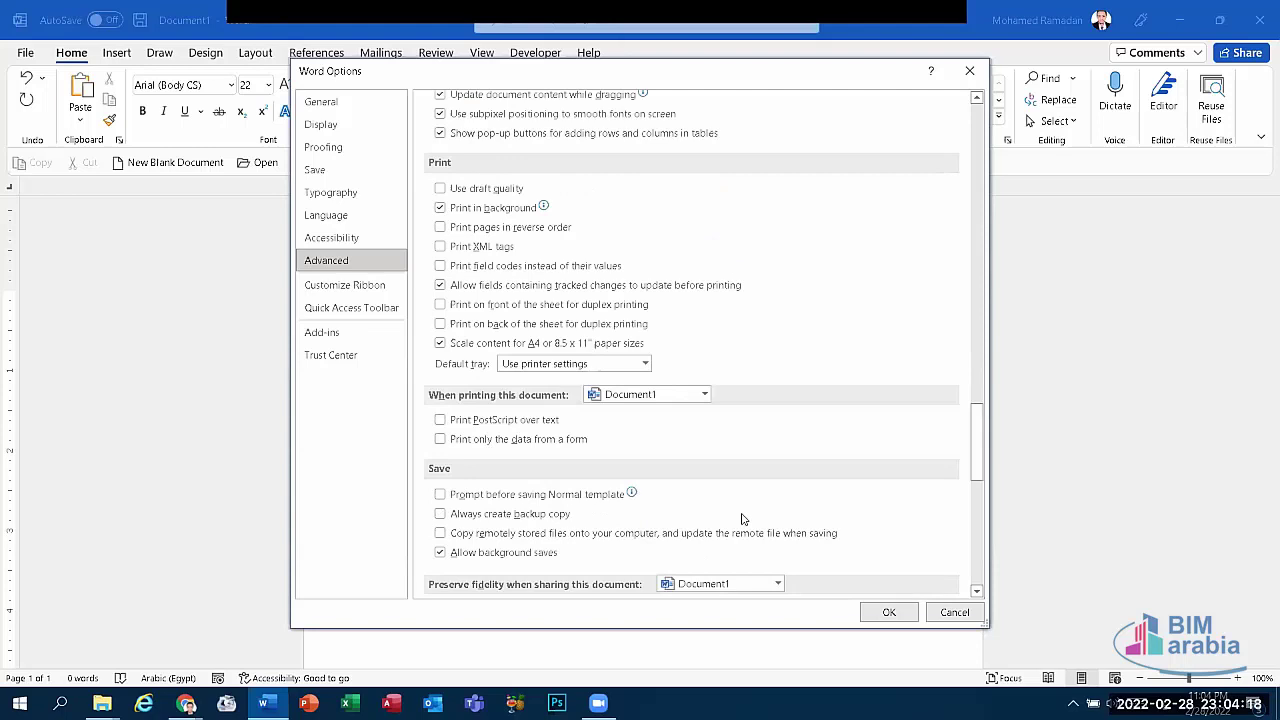
{"action": "scroll", "coordinate": [851, 450], "scroll_direction": "down", "scroll_amount": 4}
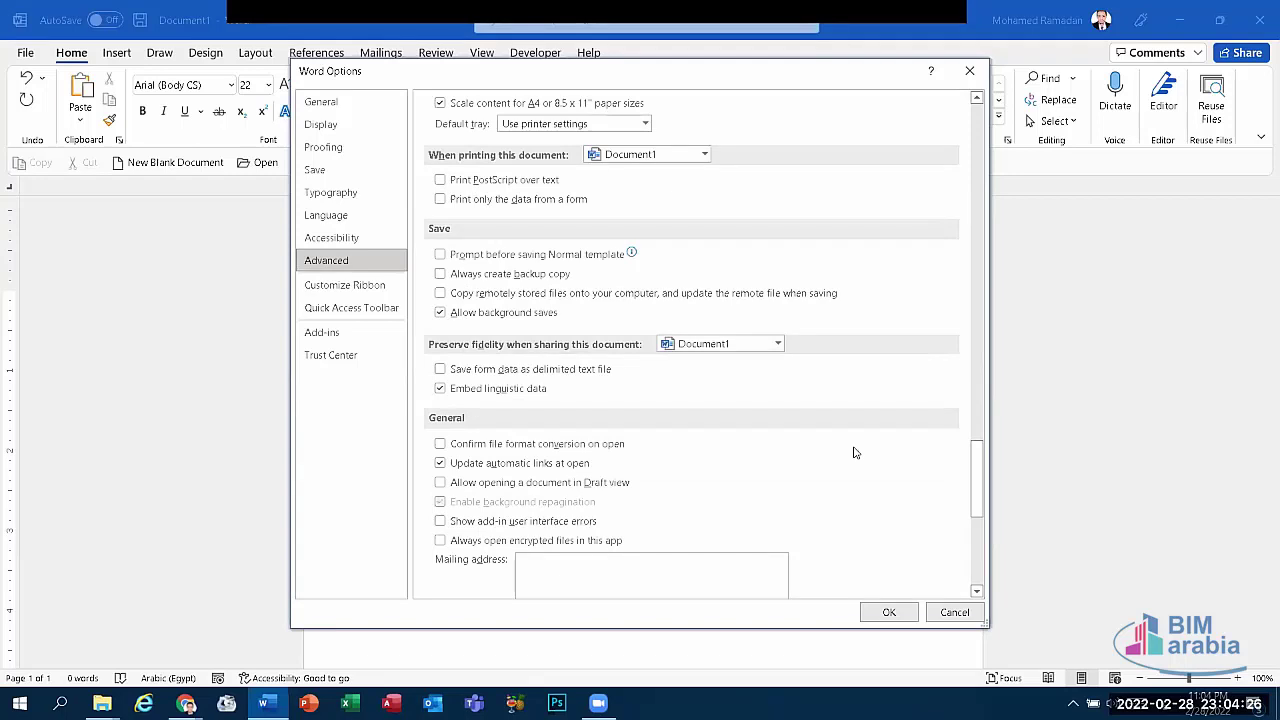
{"action": "scroll", "coordinate": [850, 447], "scroll_direction": "up", "scroll_amount": 5}
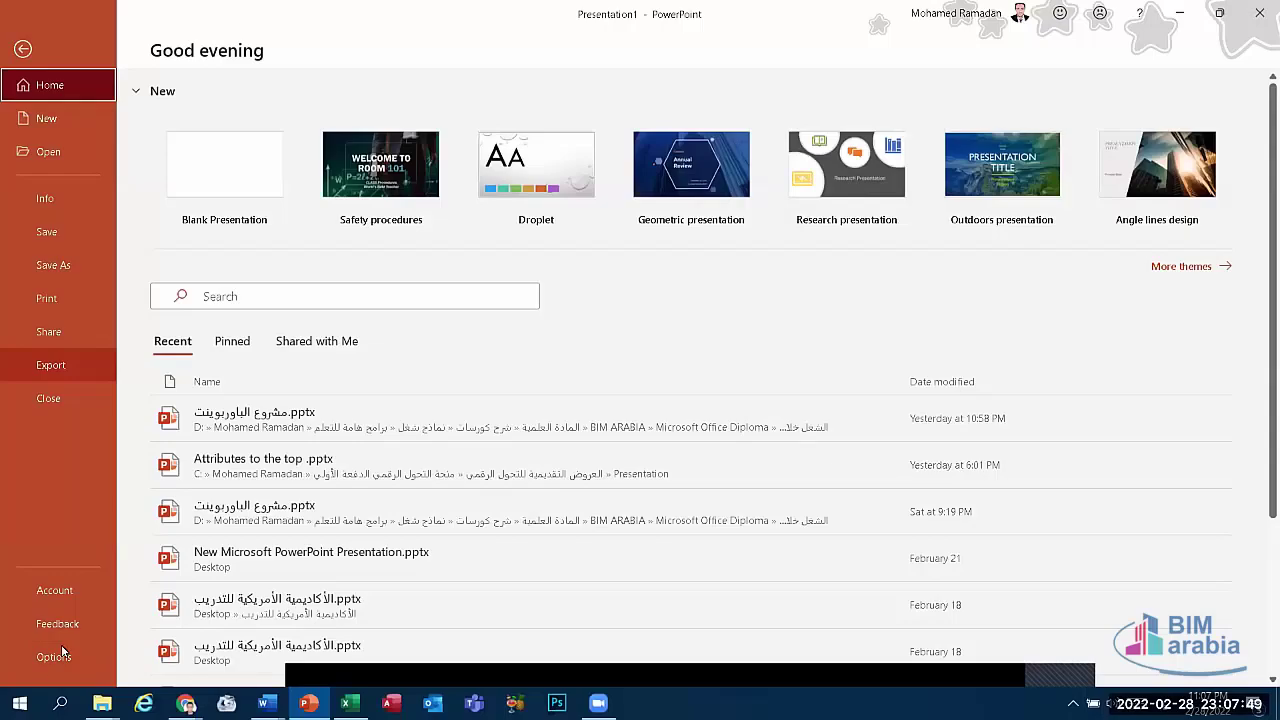
{"action": "key", "text": "alt+Tab"}
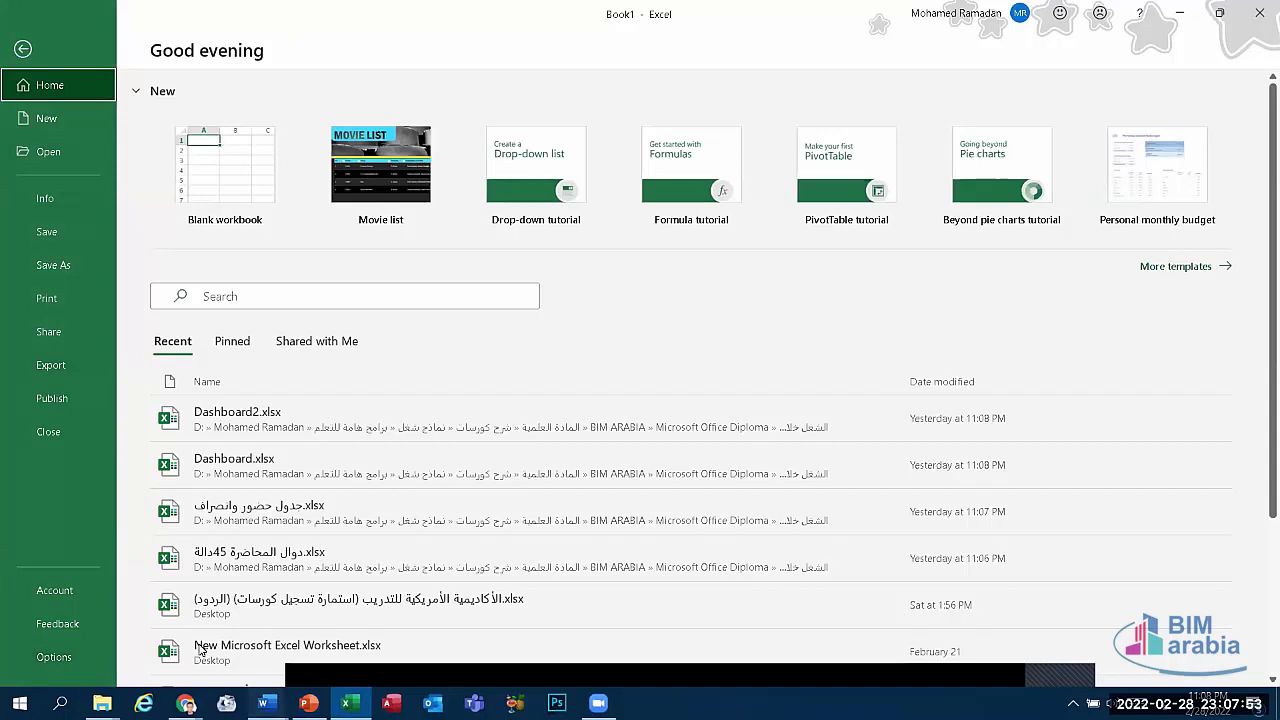
{"action": "key", "text": "super+5"}
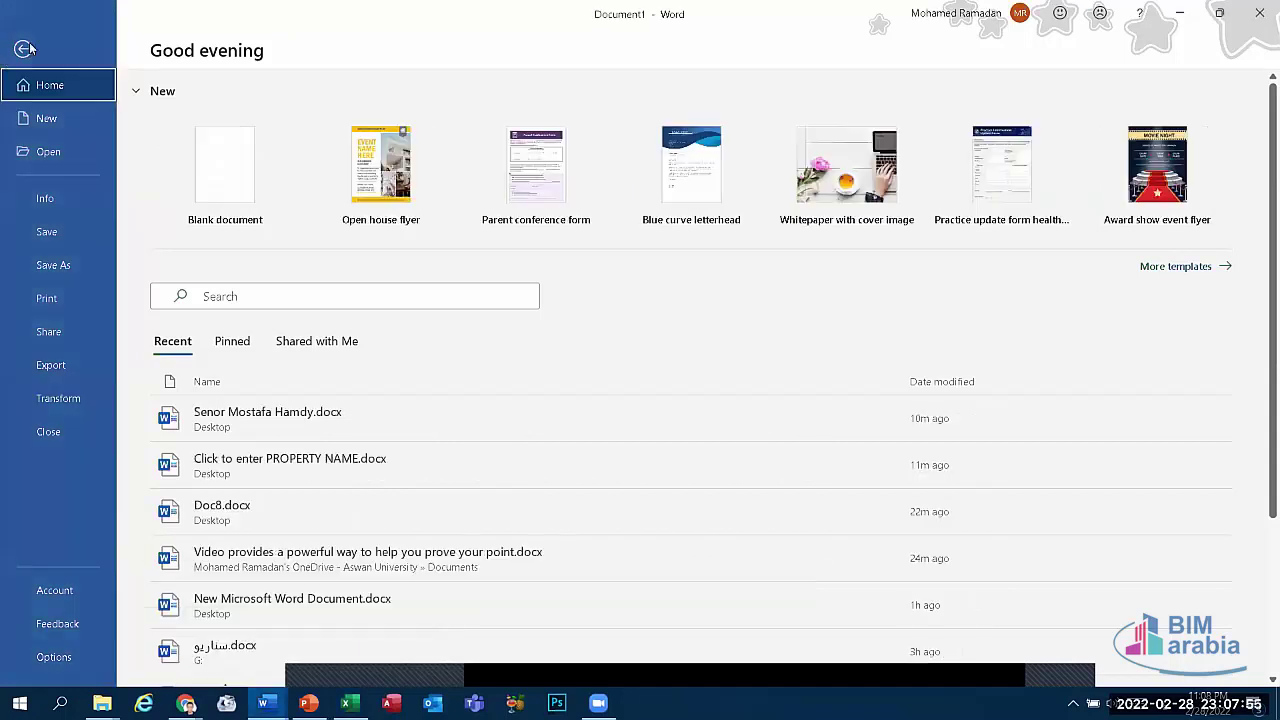
- Return to the document, go back to File and choose Blank document
{"action": "left_click", "coordinate": [24, 49]}
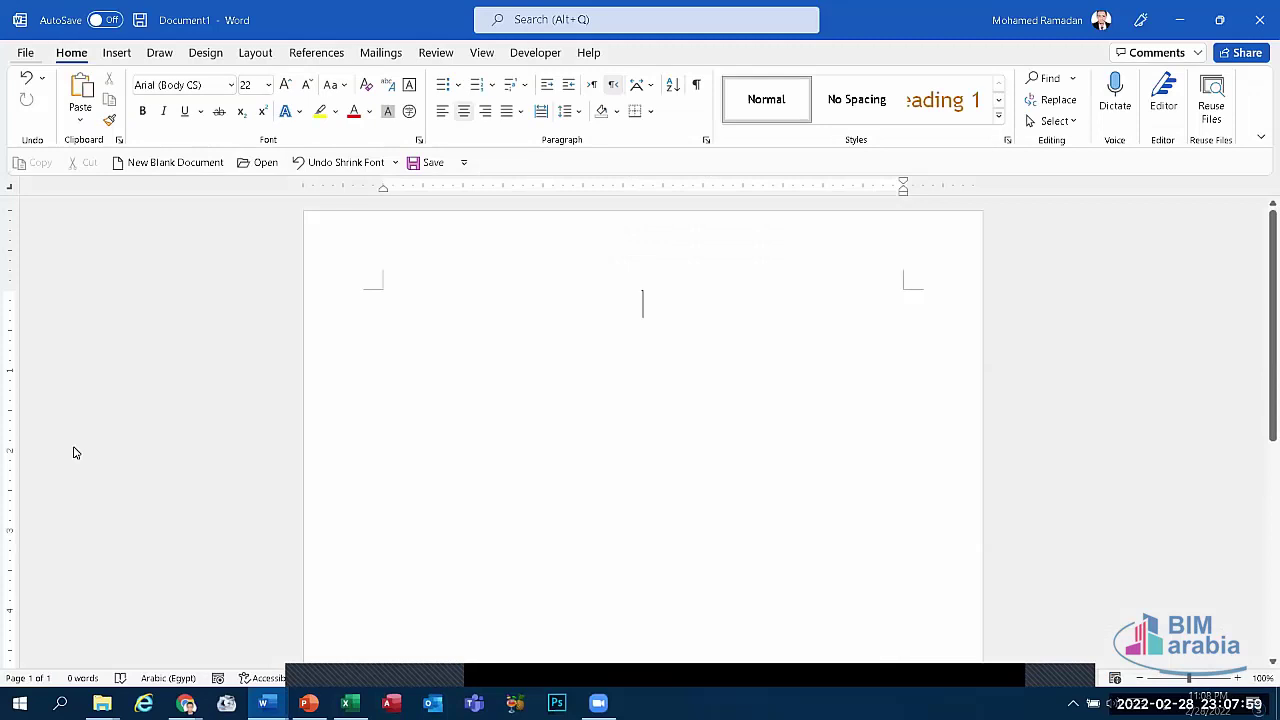
{"action": "key", "text": "alt+f"}
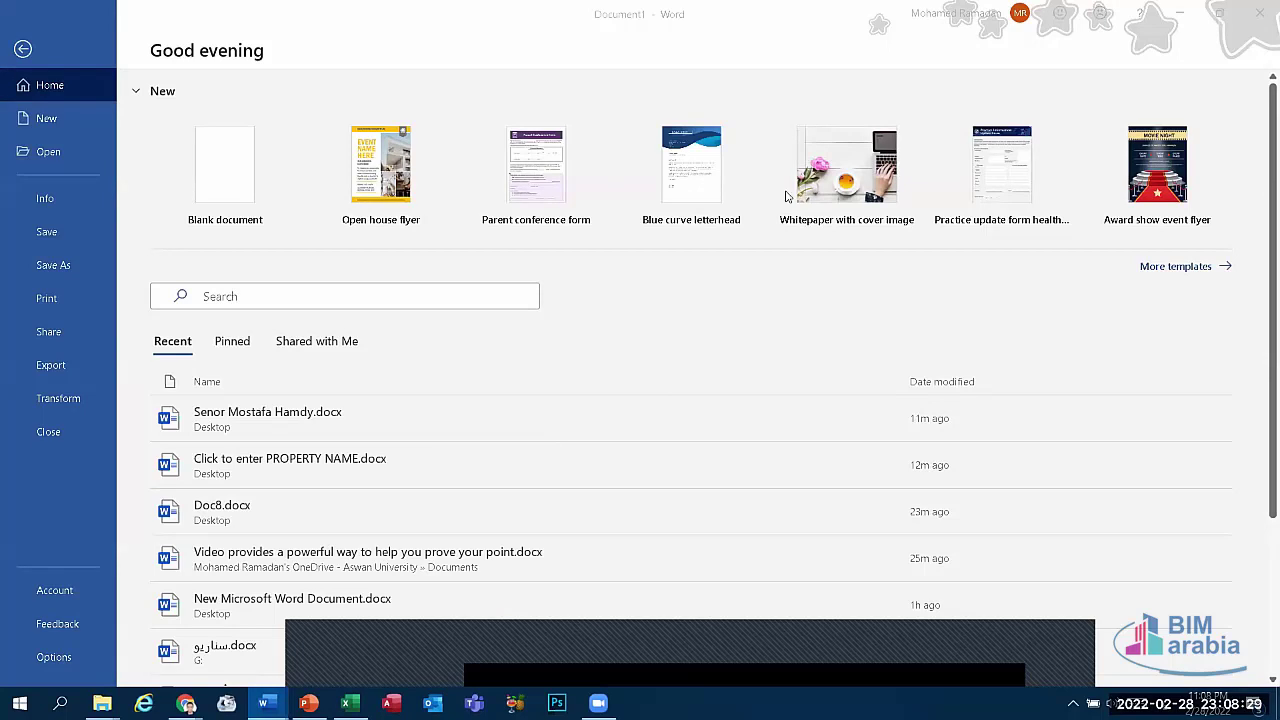
{"action": "left_click", "coordinate": [246, 181]}
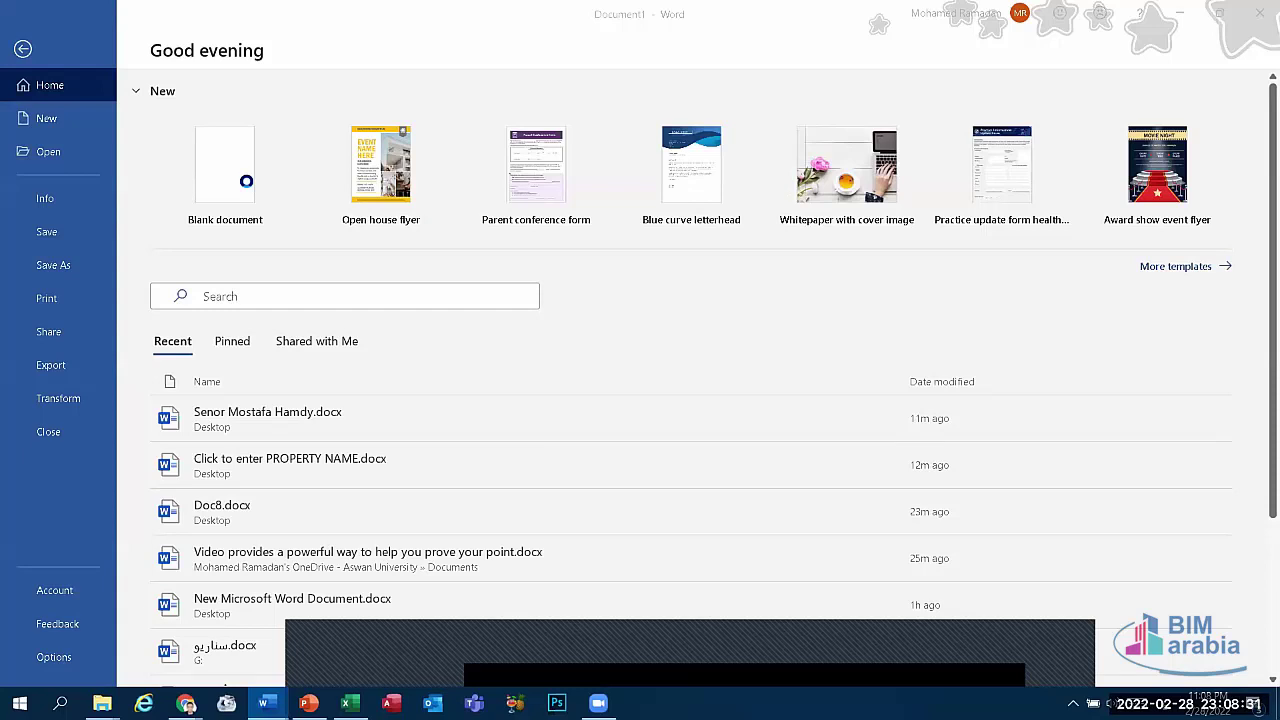